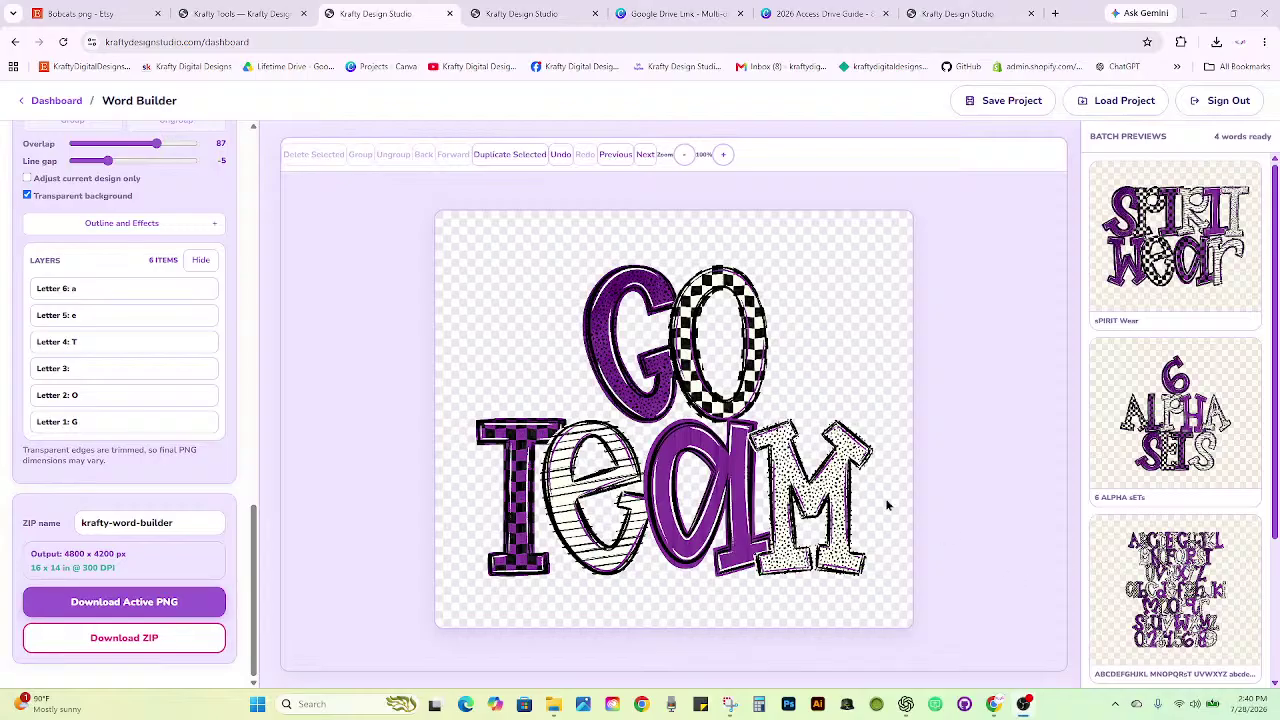
Open the SPIRIT Wear design and nudge the word "Wear" slightly to the right beneath "SPIRIT".
{"action": "scroll", "coordinate": [1175, 300], "scroll_direction": "down", "scroll_amount": 2}
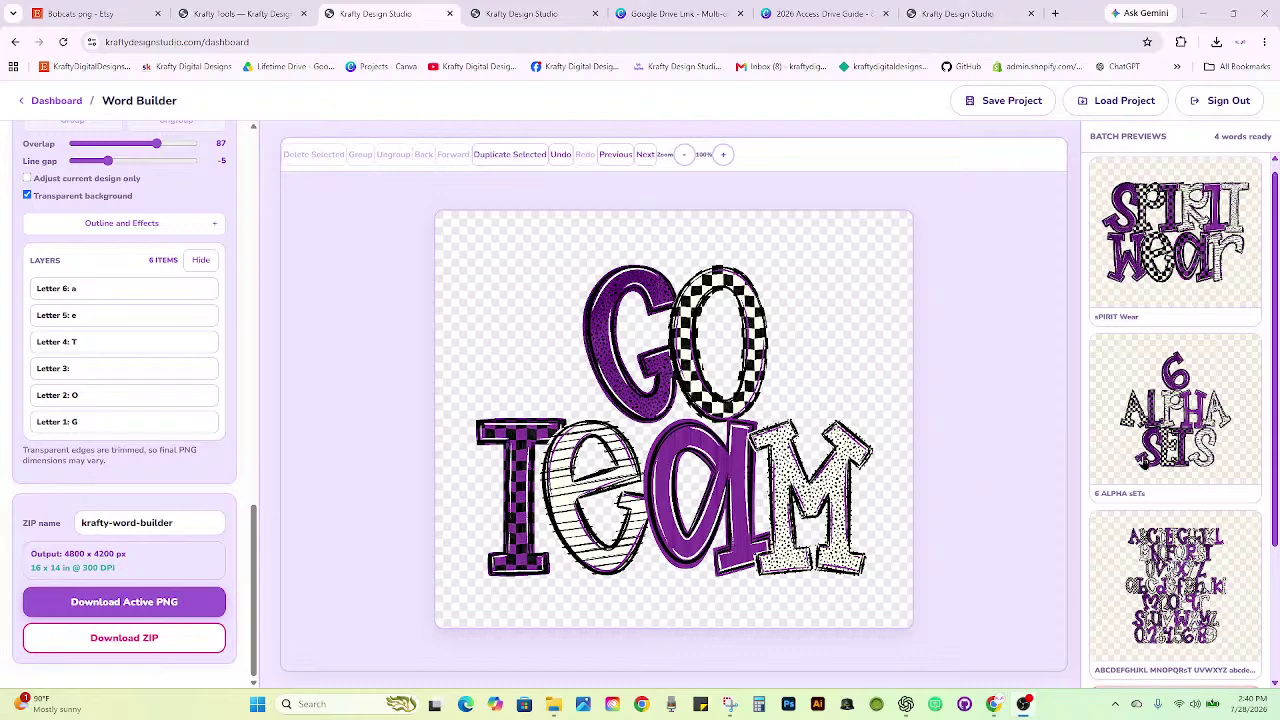
{"action": "scroll", "coordinate": [1180, 290], "scroll_direction": "up", "scroll_amount": 2}
{"action": "left_click", "coordinate": [1186, 284]}
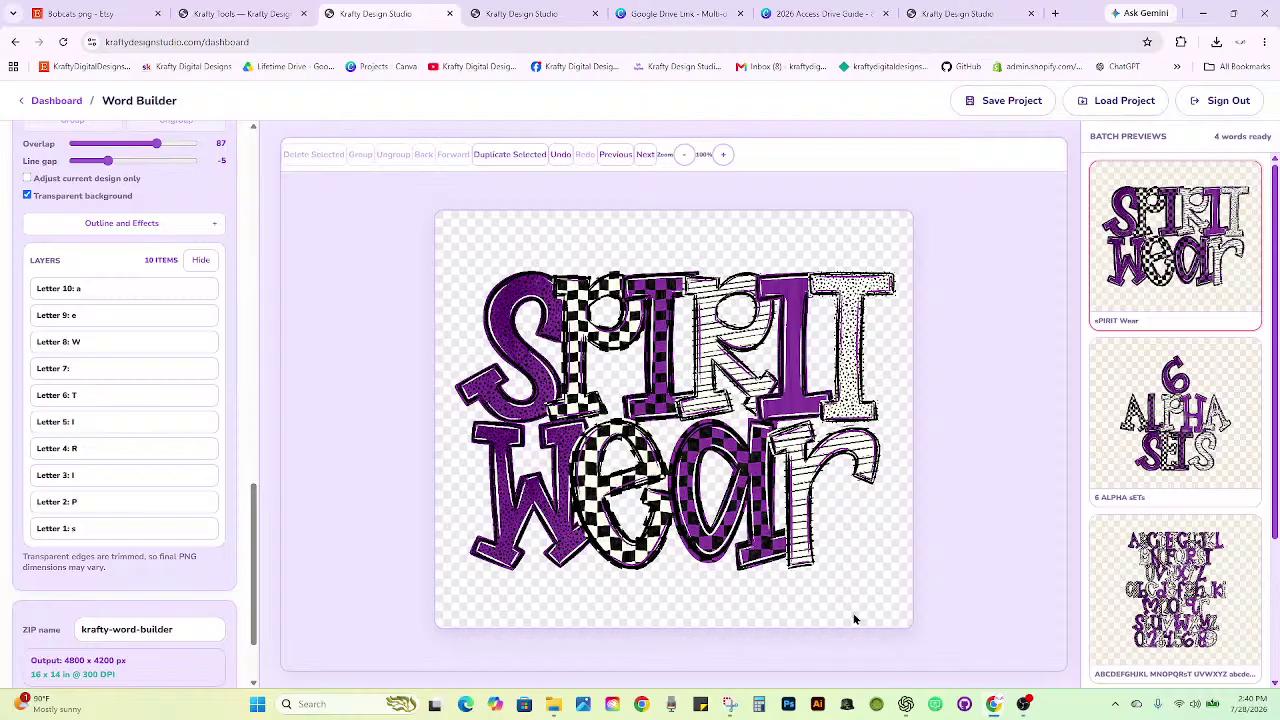
{"action": "left_click_drag", "start_coordinate": [856, 590], "coordinate": [449, 500]}
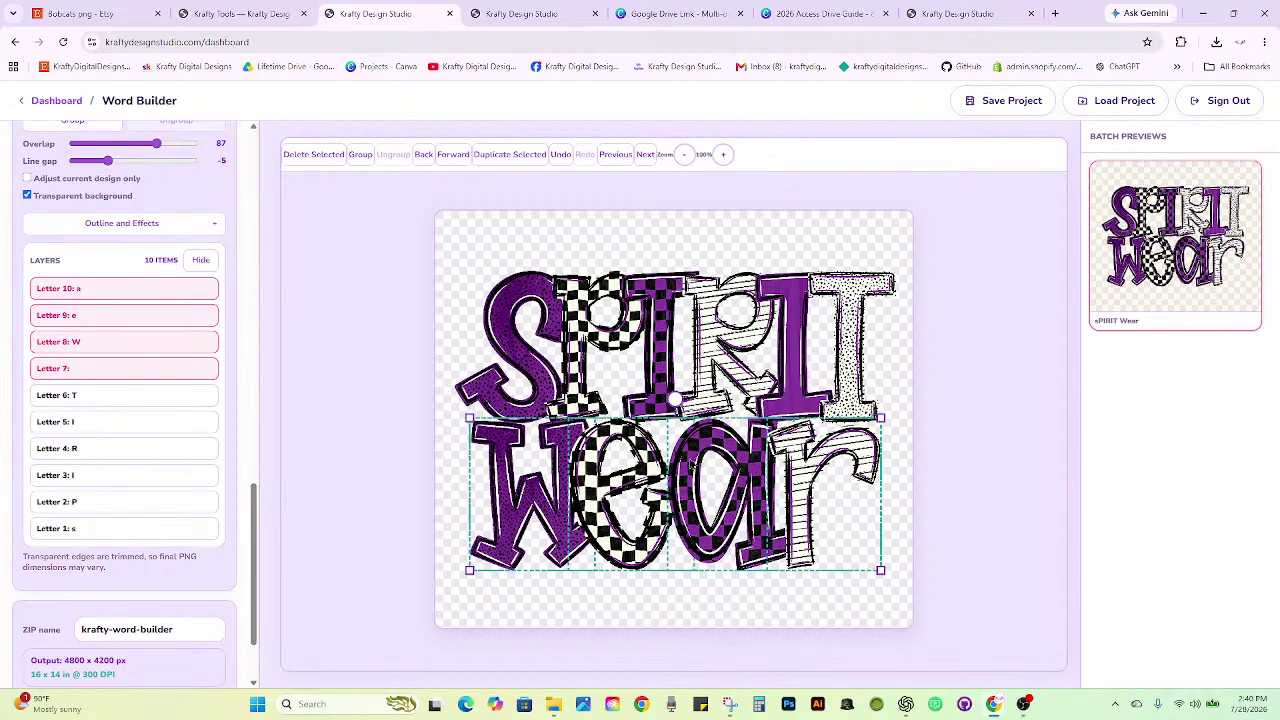
{"action": "left_click_drag", "start_coordinate": [691, 463], "coordinate": [699, 463]}
{"action": "left_click", "coordinate": [757, 600]}
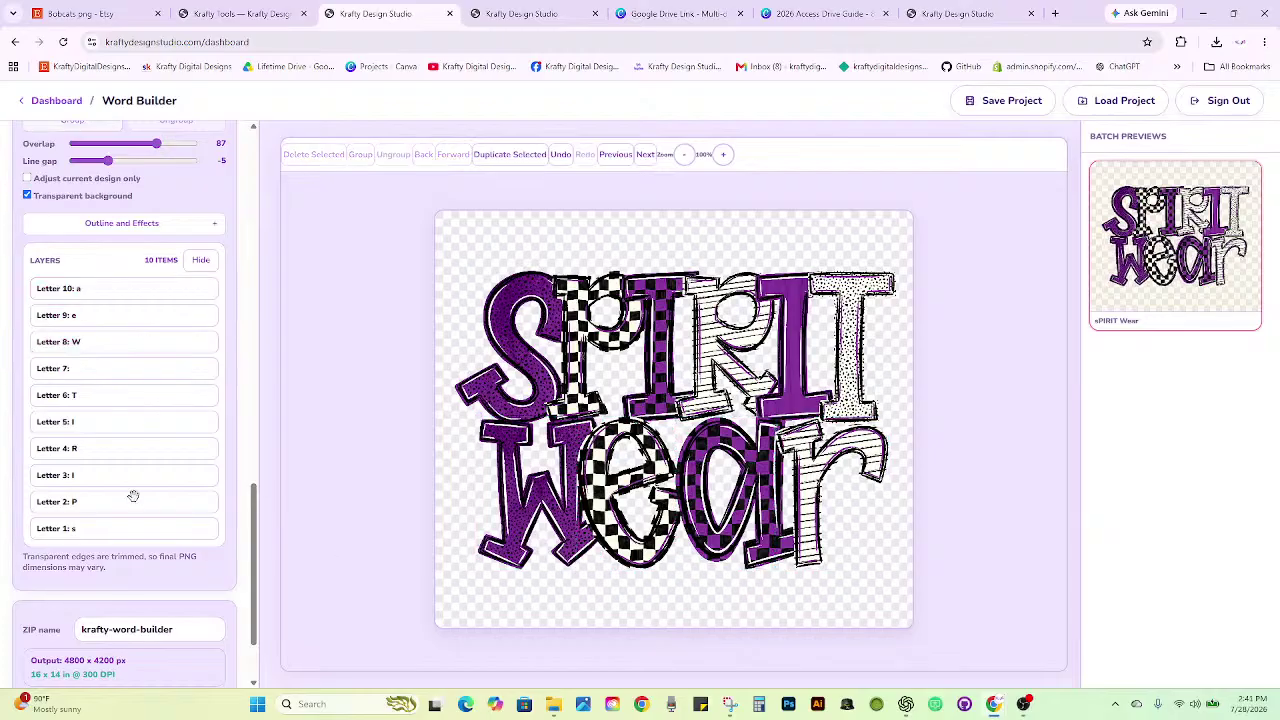
Download the SPIRIT Wear design and the 6 ALPHA SETS design as individual PNGs.
{"action": "scroll", "coordinate": [133, 496], "scroll_direction": "down", "scroll_amount": 1}
{"action": "left_click", "coordinate": [104, 608]}
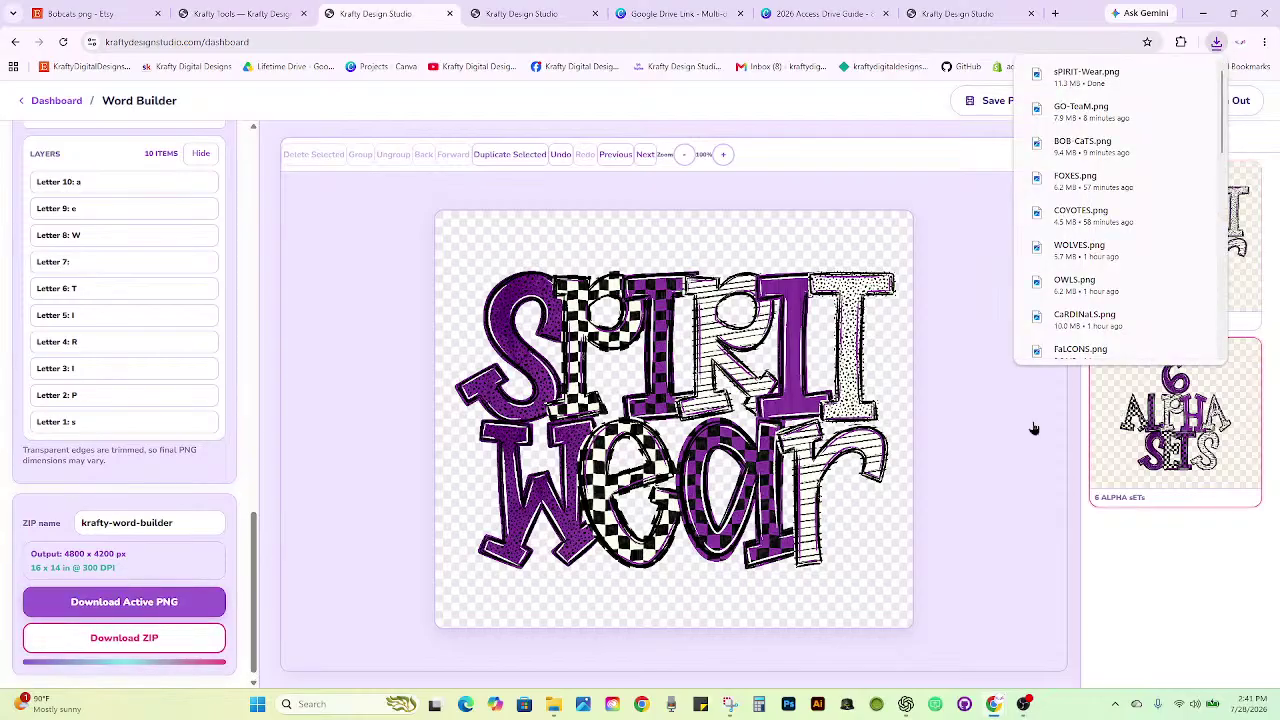
{"action": "left_click", "coordinate": [126, 608]}
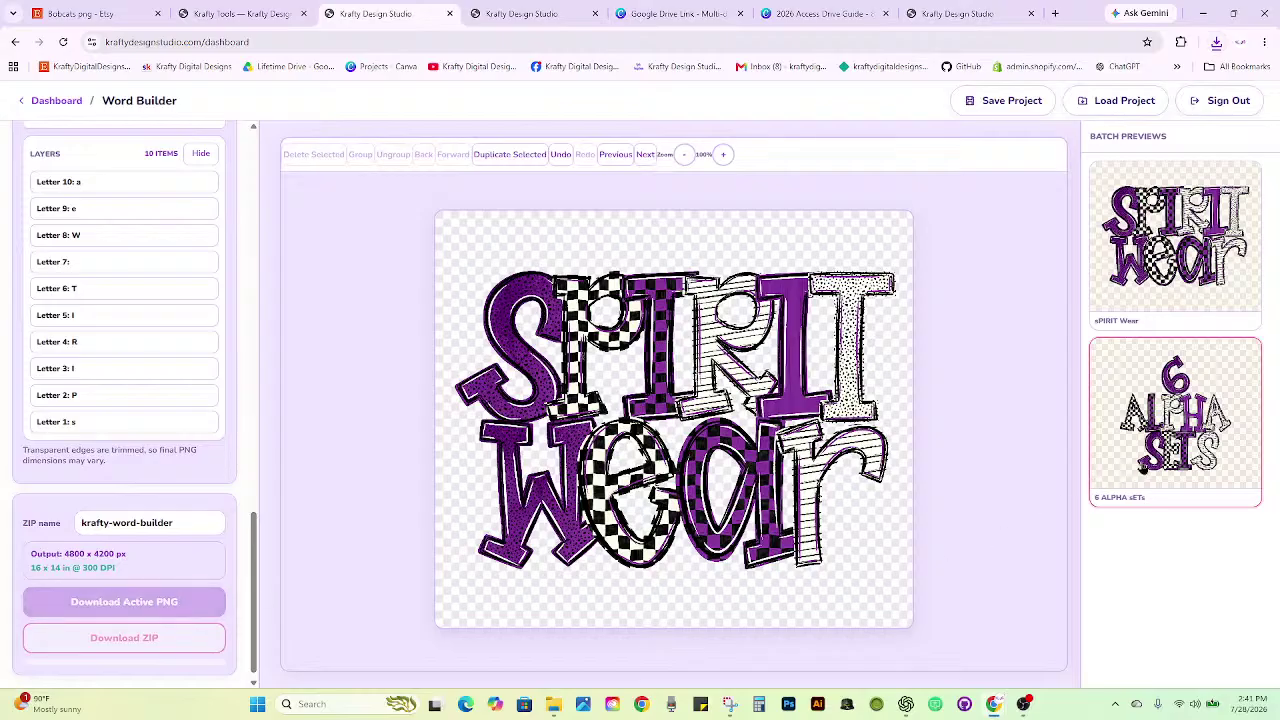
{"action": "left_click", "coordinate": [1143, 468]}
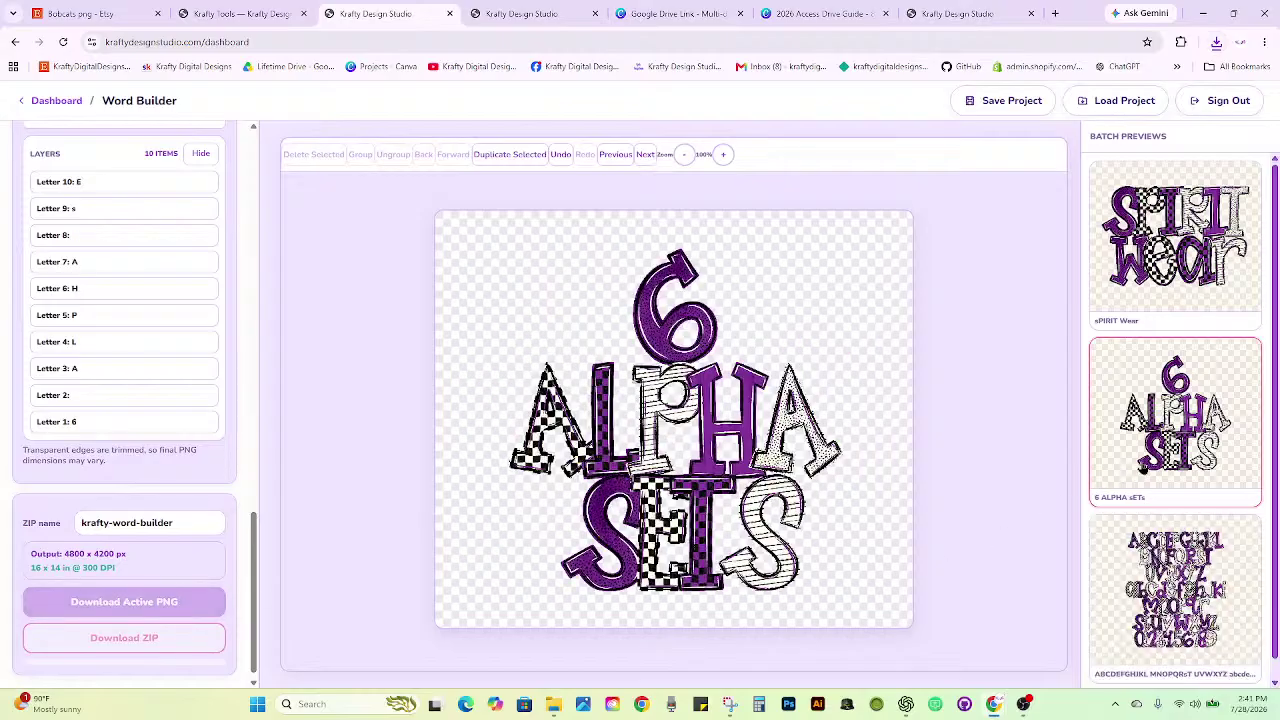
{"action": "scroll", "coordinate": [1175, 440], "scroll_direction": "down", "scroll_amount": 2}
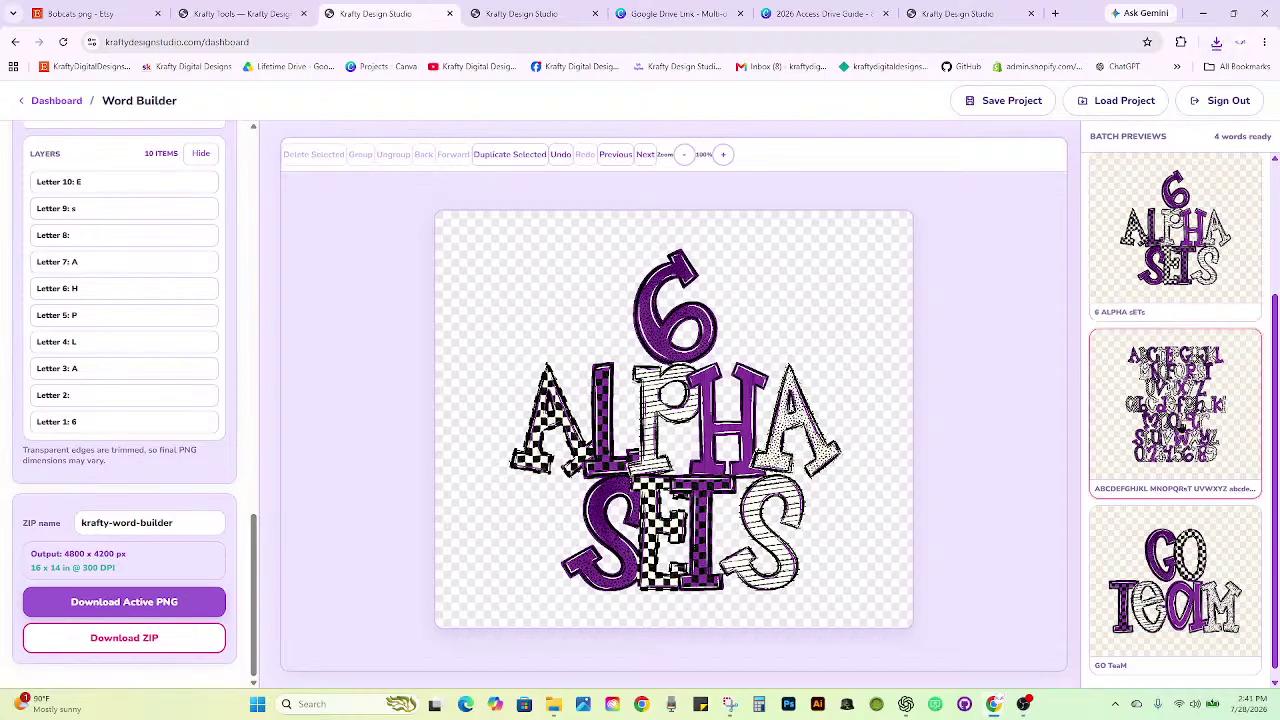
Download the full alphabet-and-numbers design and the GO TEAM design as individual PNGs.
{"action": "left_click", "coordinate": [78, 610]}
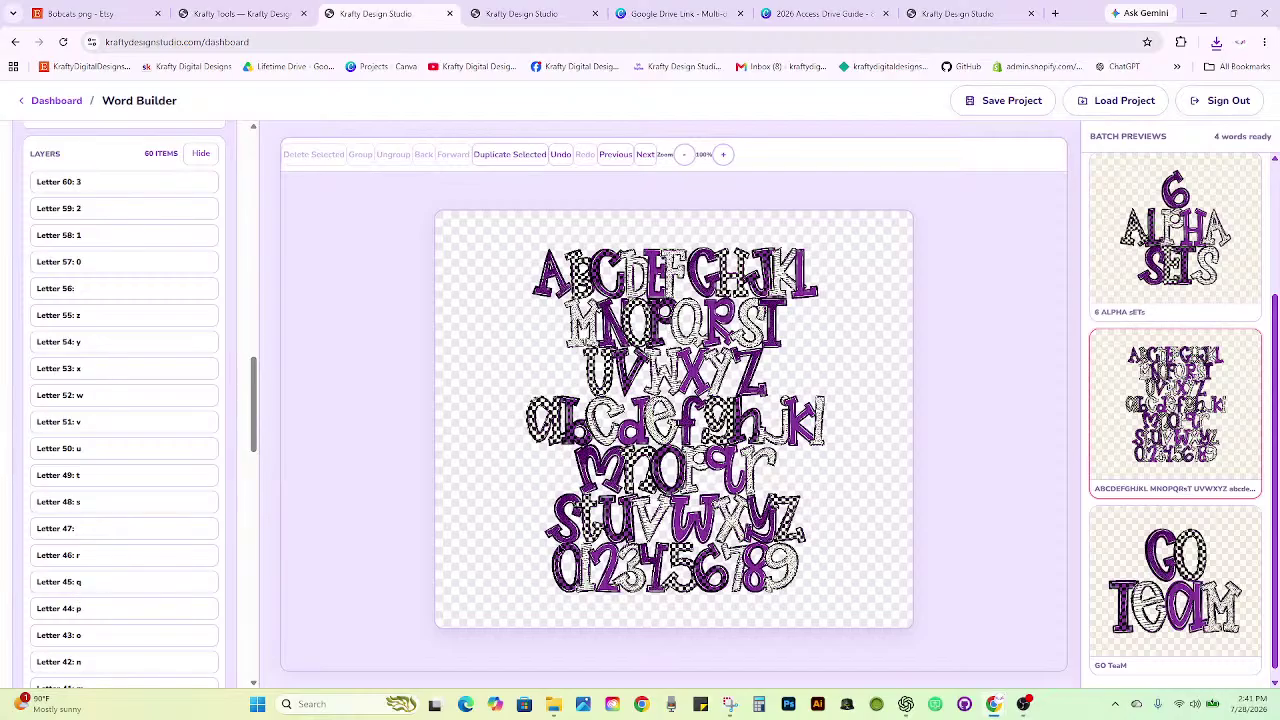
{"action": "scroll", "coordinate": [164, 586], "scroll_direction": "down", "scroll_amount": 6}
{"action": "scroll", "coordinate": [164, 586], "scroll_direction": "down", "scroll_amount": 7}
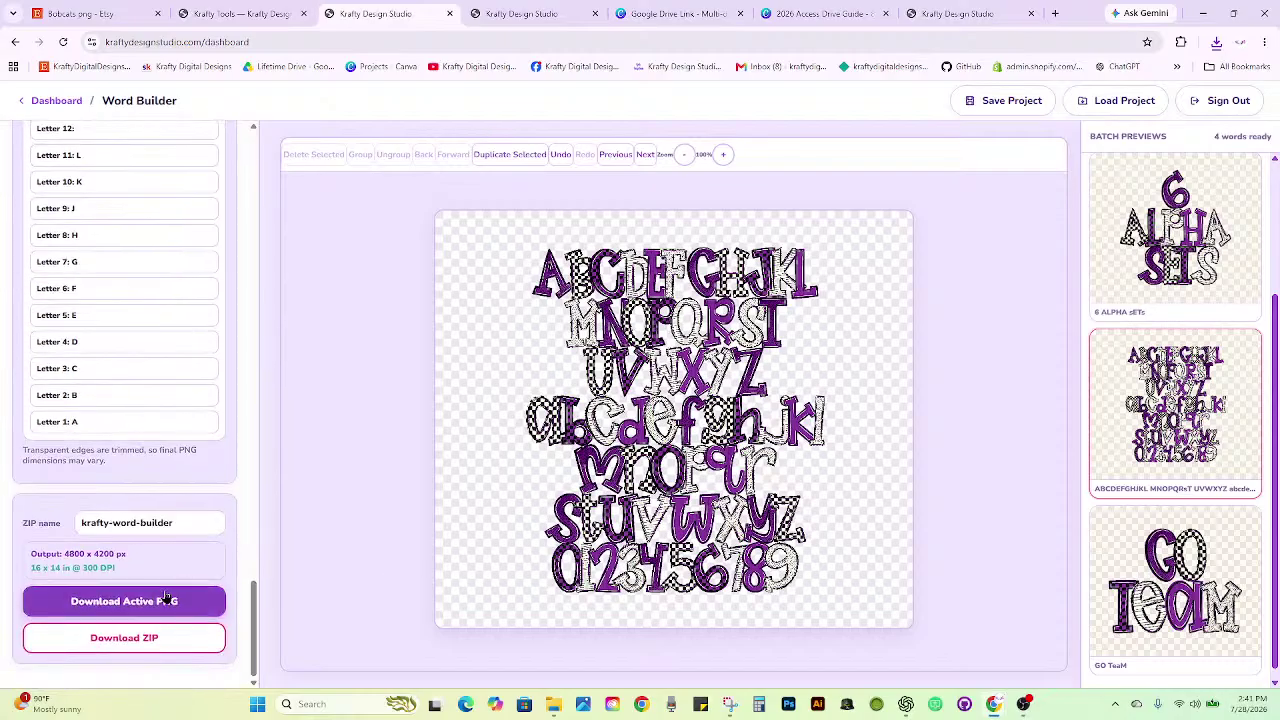
{"action": "left_click", "coordinate": [166, 598]}
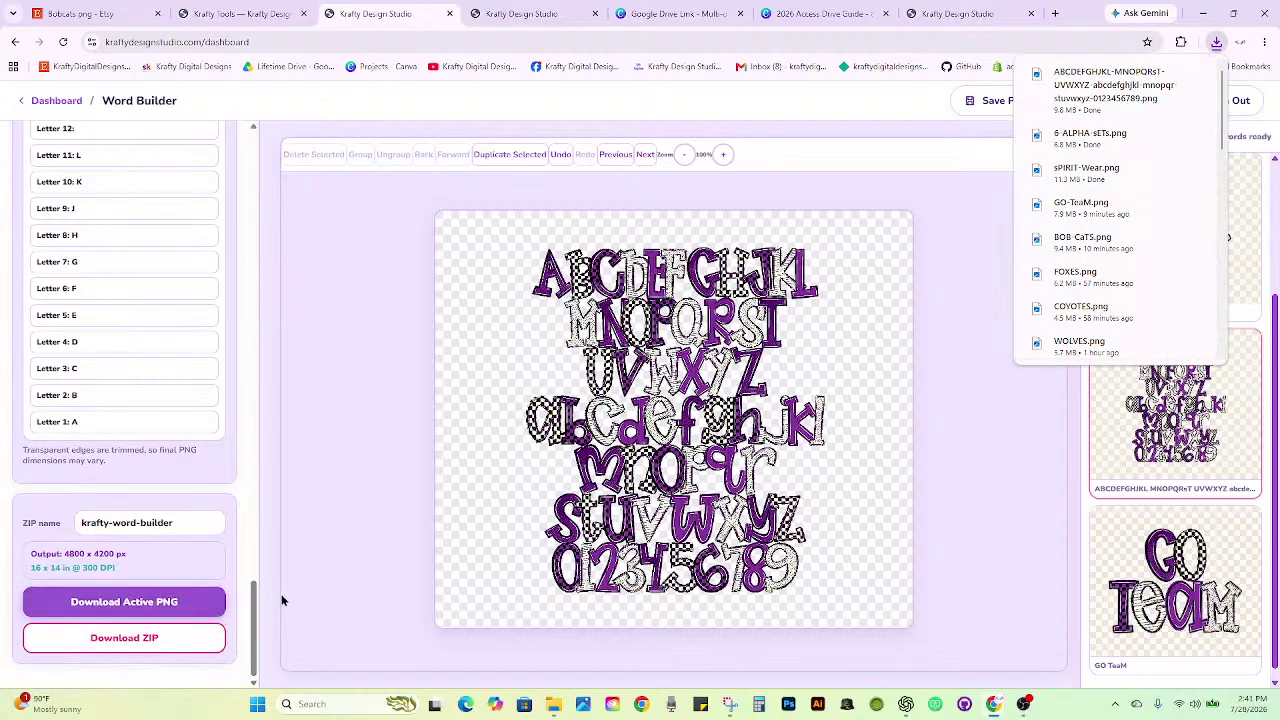
{"action": "left_click", "coordinate": [1217, 564]}
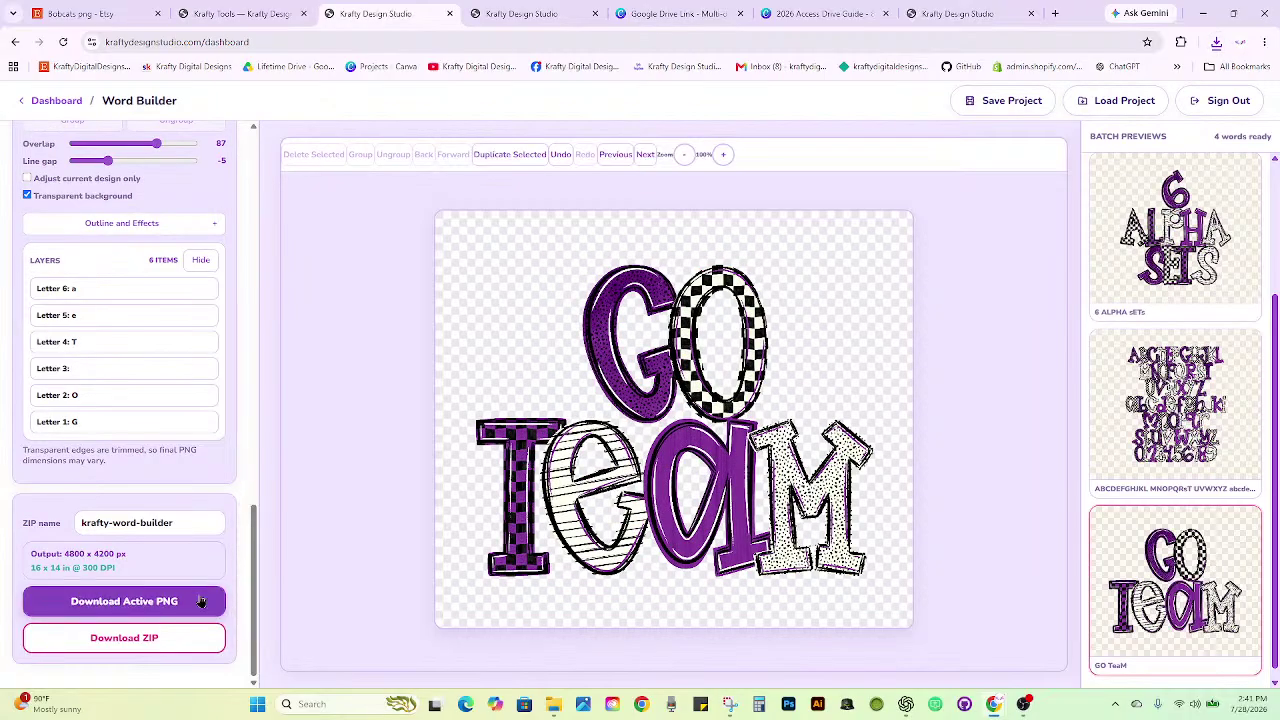
{"action": "left_click", "coordinate": [147, 605]}
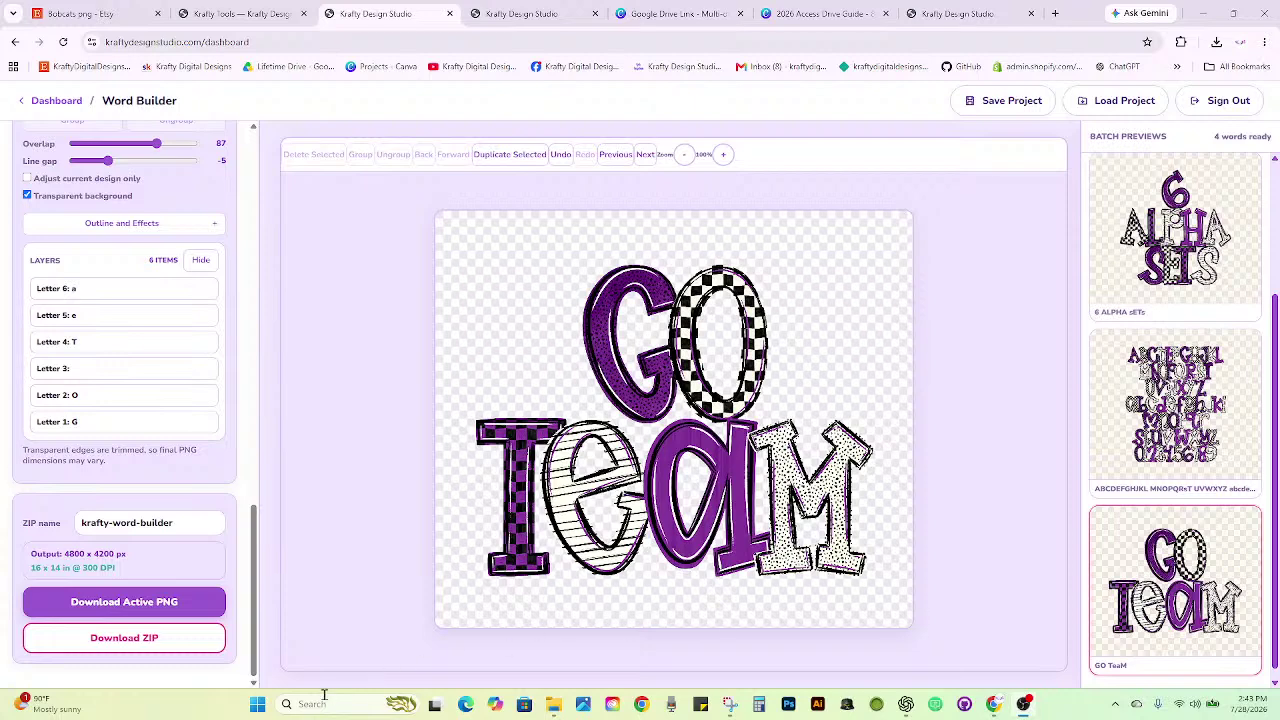
{"action": "left_click", "coordinate": [287, 703]}
{"action": "type", "text": "yout"}
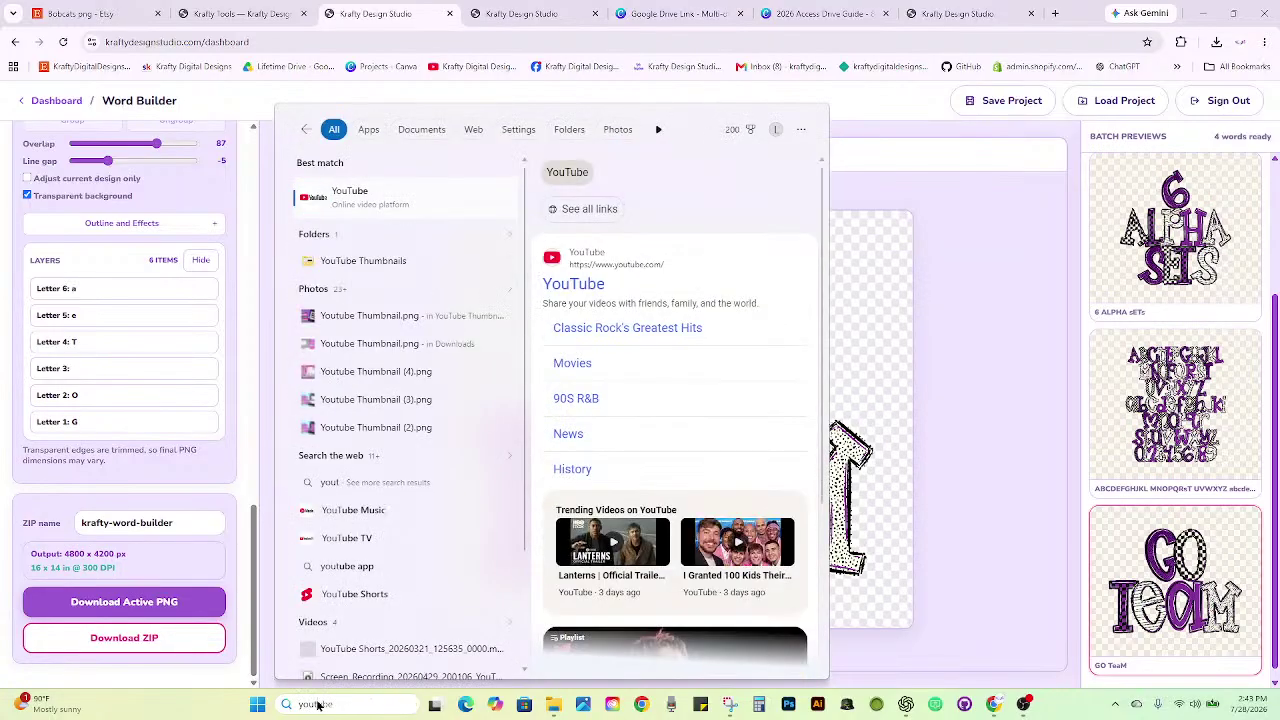
{"action": "type", "text": "ube studio"}
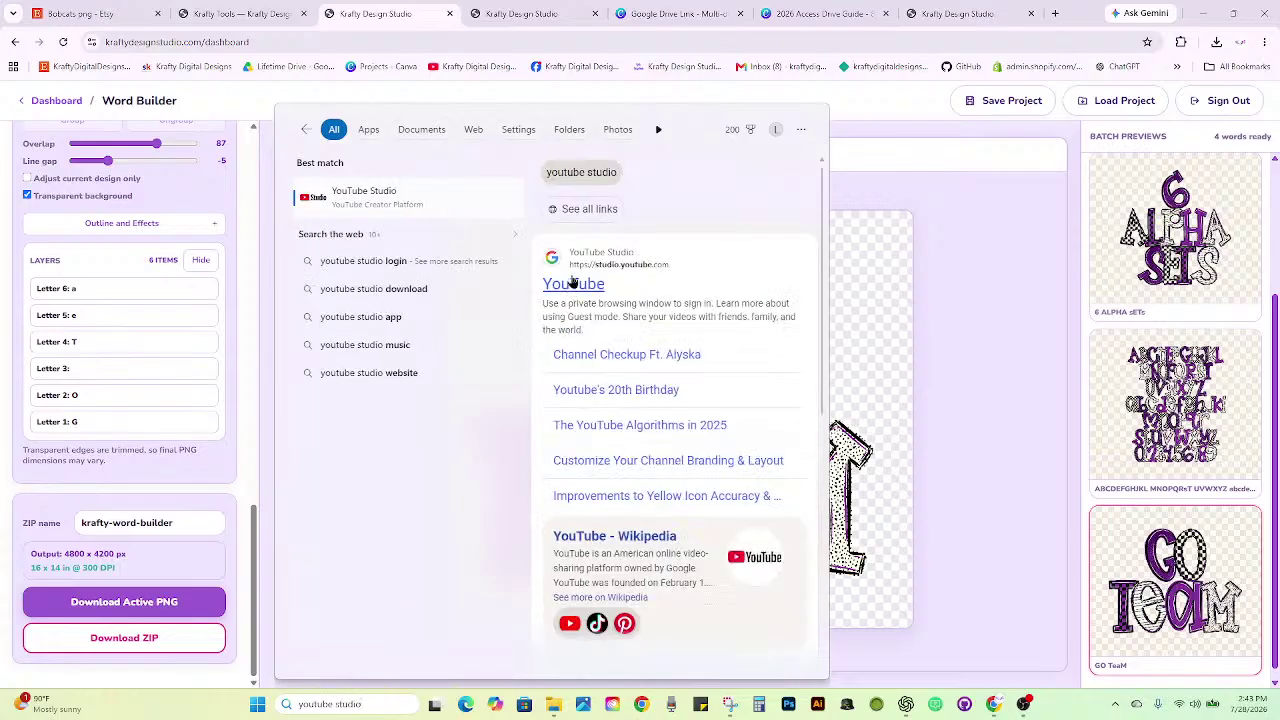
{"action": "left_click", "coordinate": [378, 197]}
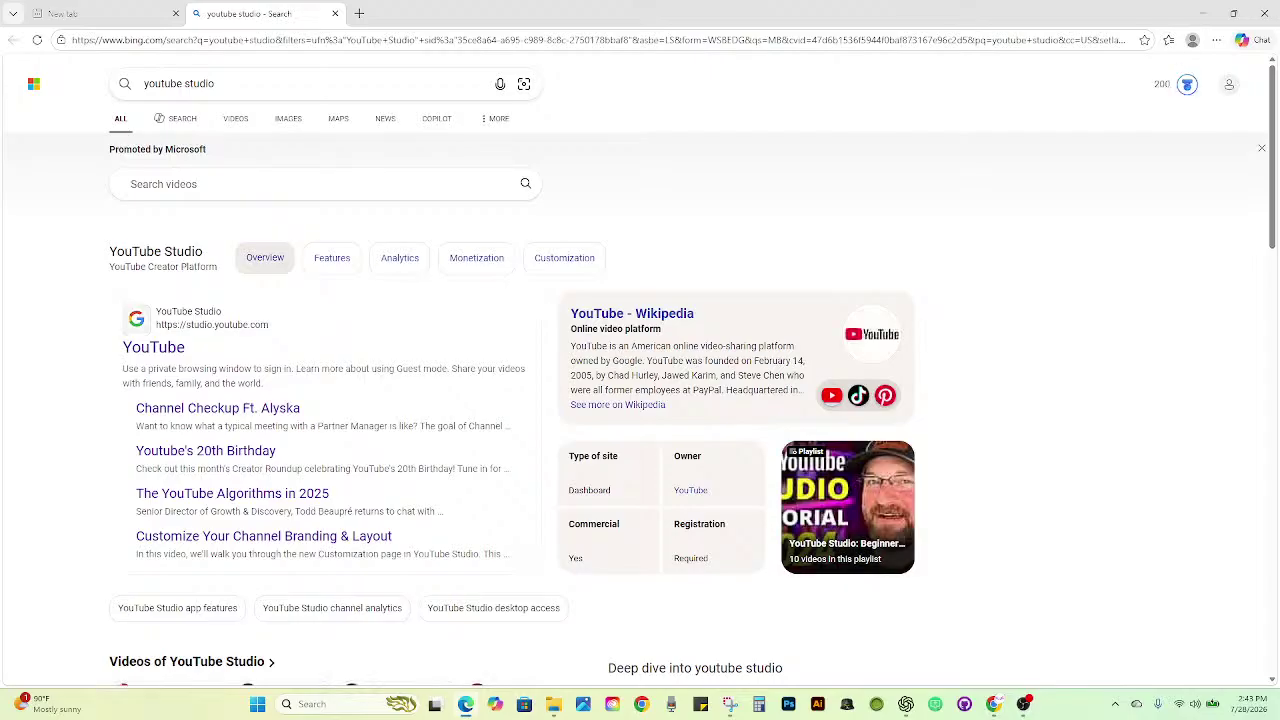
{"action": "left_click", "coordinate": [1258, 13]}
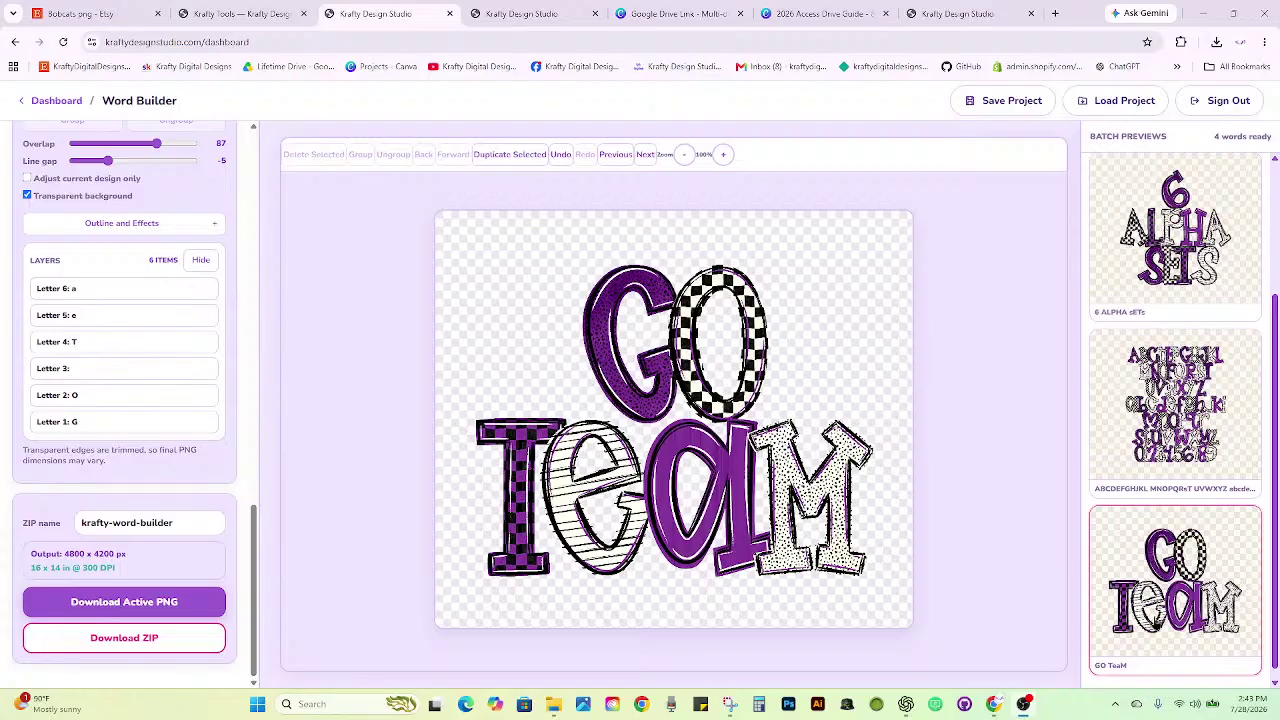
Switch to the open Alpha Set (Bulk) project and bring up the Base layer's style settings.
{"action": "left_click", "coordinate": [178, 10]}
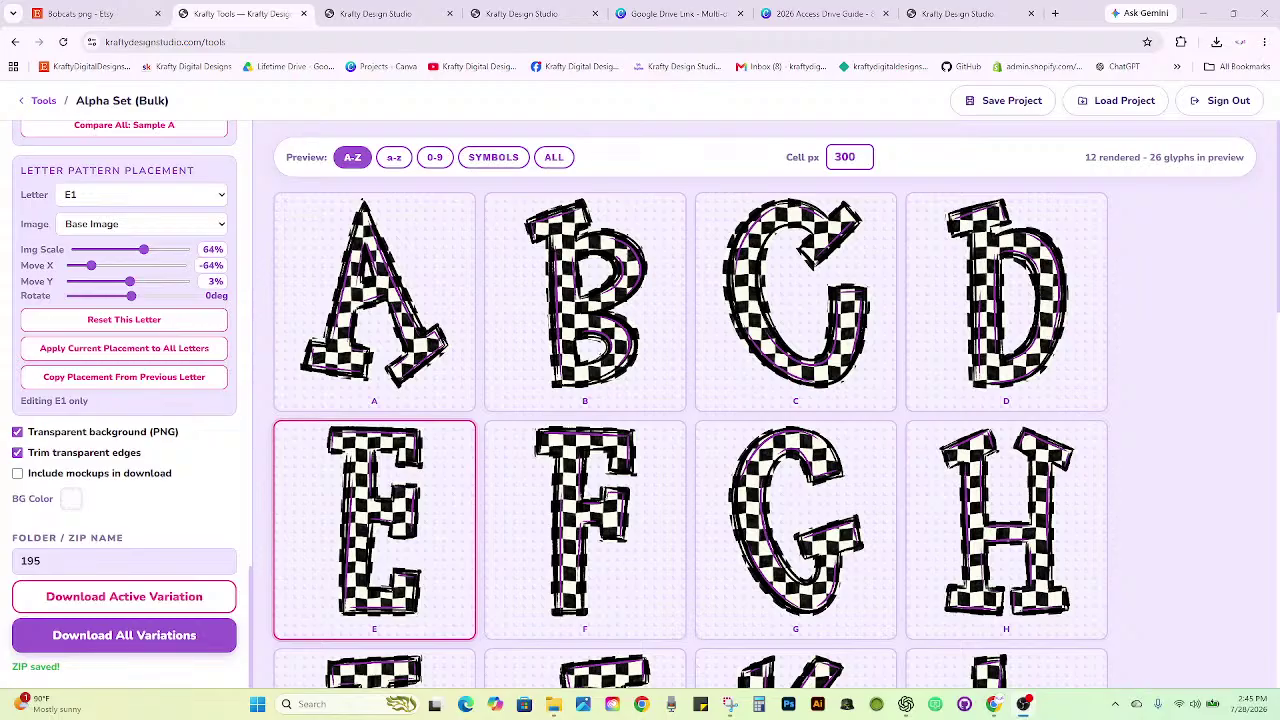
{"action": "scroll", "coordinate": [160, 450], "scroll_direction": "up", "scroll_amount": 10}
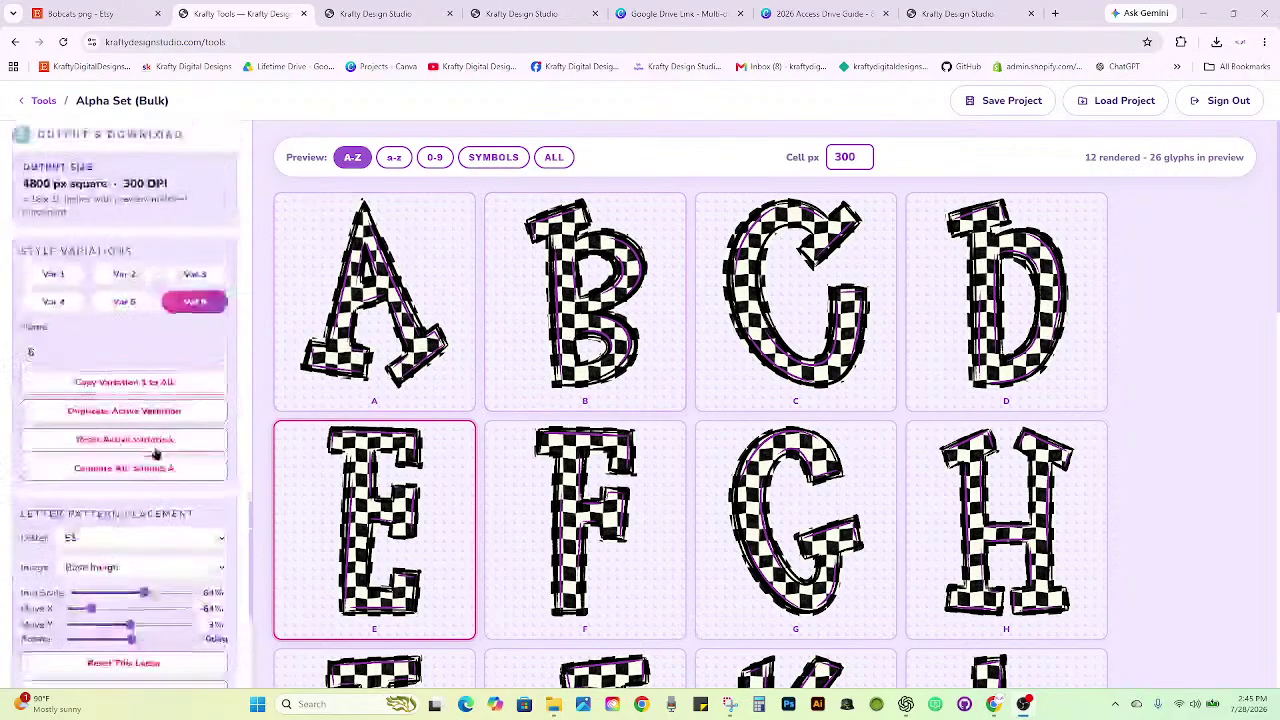
{"action": "scroll", "coordinate": [155, 453], "scroll_direction": "up", "scroll_amount": 3}
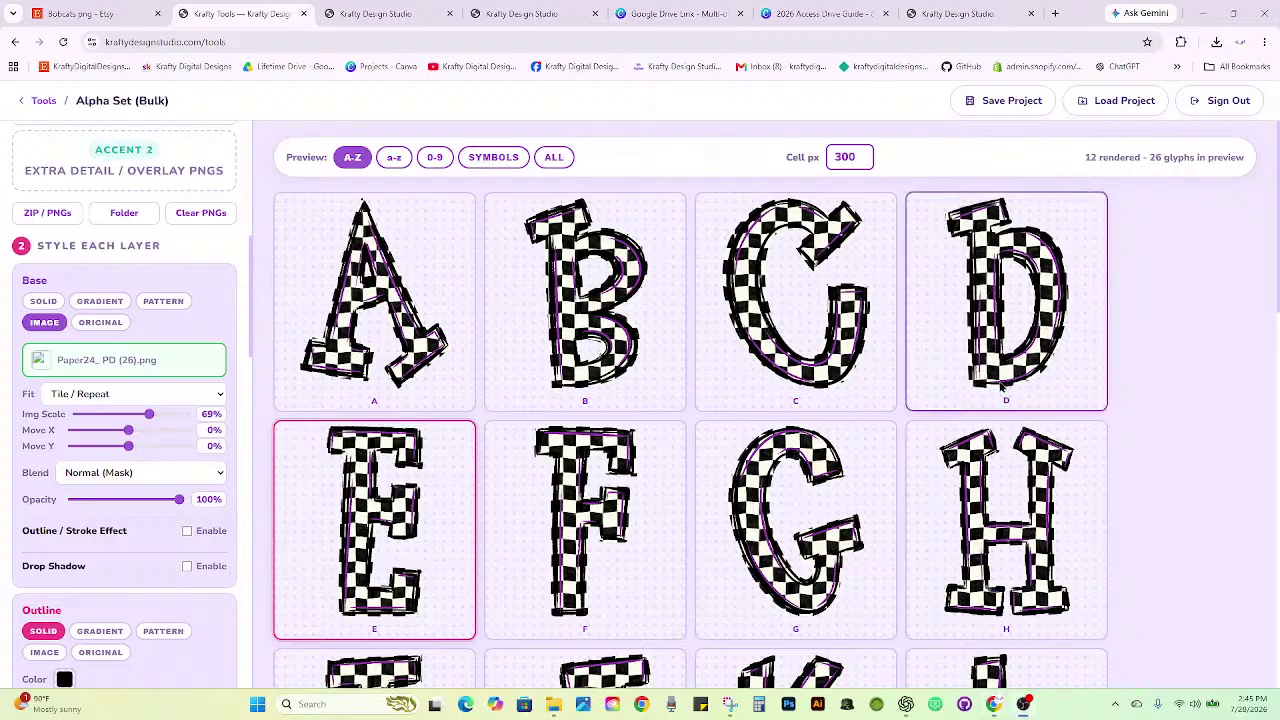
{"action": "scroll", "coordinate": [134, 355], "scroll_direction": "up", "scroll_amount": 3}
{"action": "scroll", "coordinate": [134, 355], "scroll_direction": "down", "scroll_amount": 2}
{"action": "scroll", "coordinate": [134, 355], "scroll_direction": "down", "scroll_amount": 2}
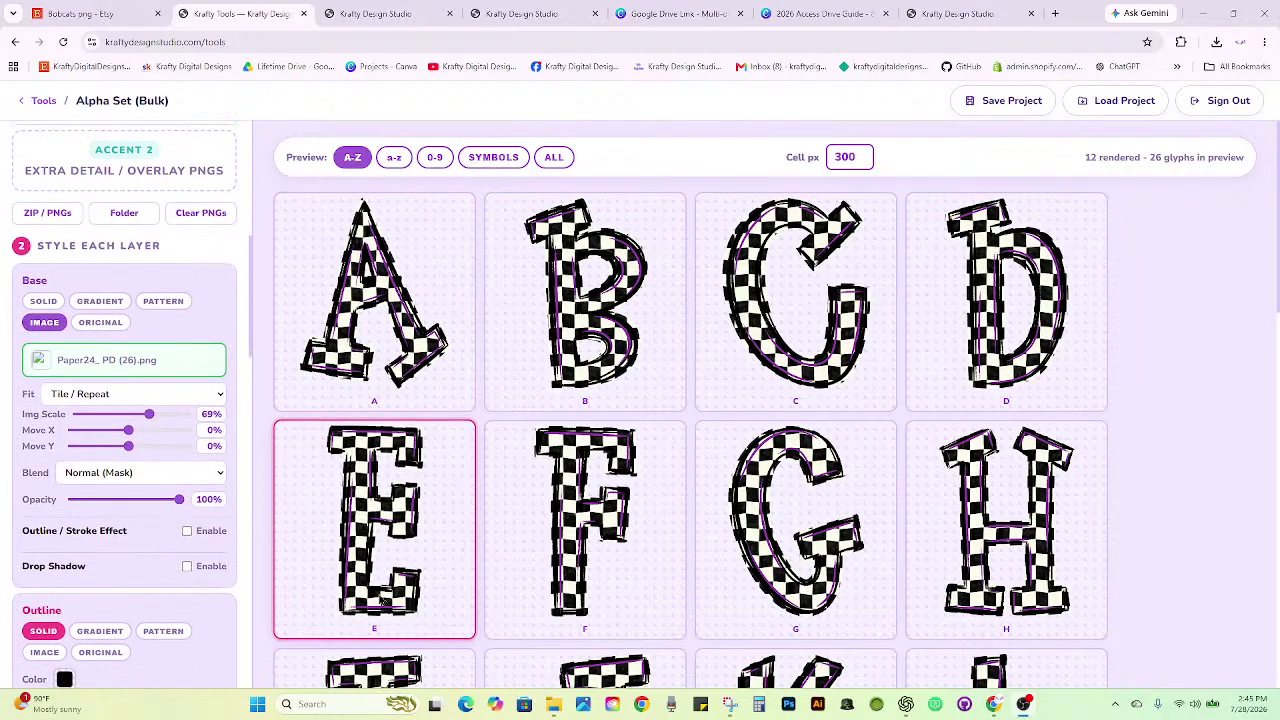
Replace the Base layer image of style variation Var 1 with Paper24_ PD (3).png from the TST Papers folder.
{"action": "mouse_move", "coordinate": [553, 704]}
{"action": "left_click", "coordinate": [655, 637]}
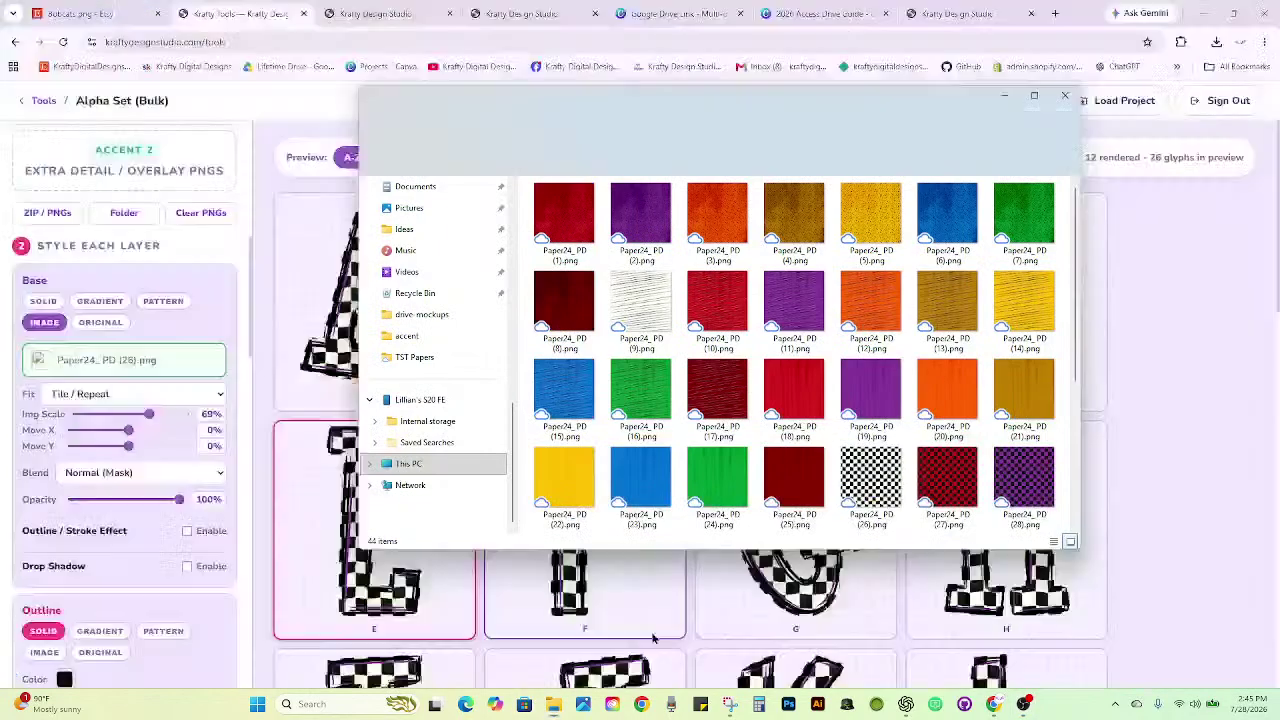
{"action": "left_click", "coordinate": [730, 237]}
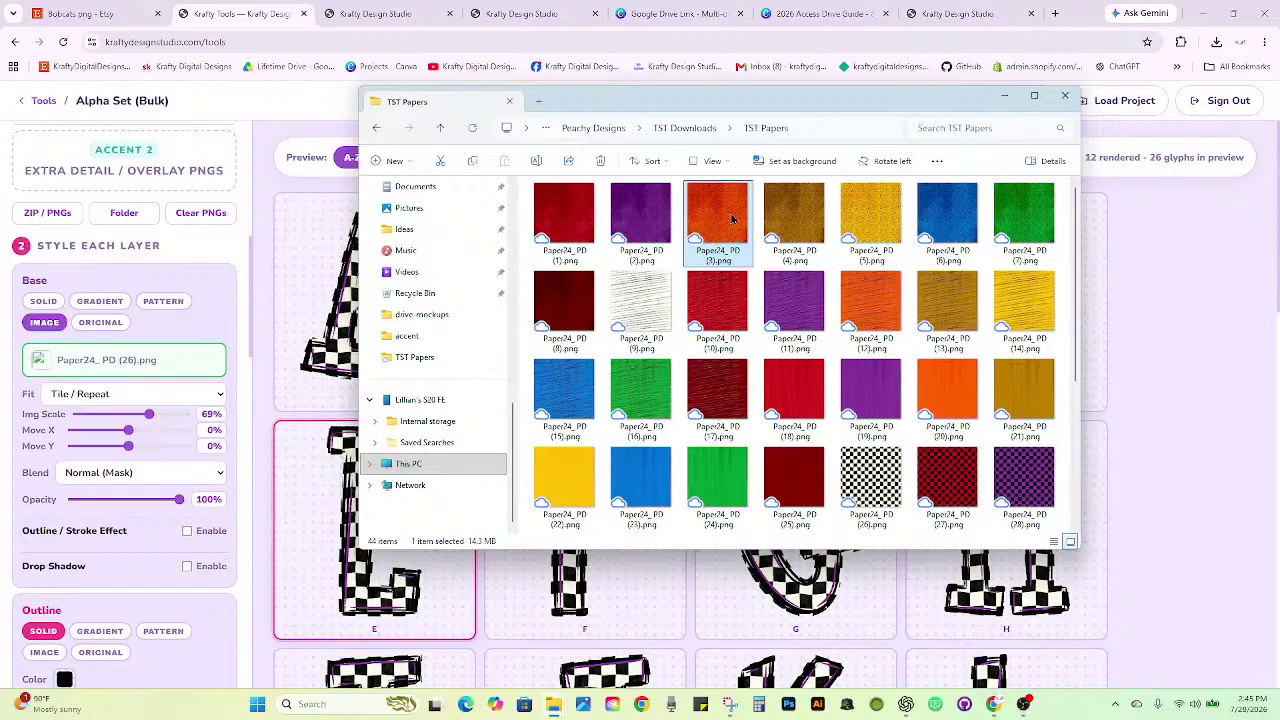
{"action": "scroll", "coordinate": [51, 406], "scroll_direction": "down", "scroll_amount": 6}
{"action": "scroll", "coordinate": [37, 488], "scroll_direction": "down", "scroll_amount": 4}
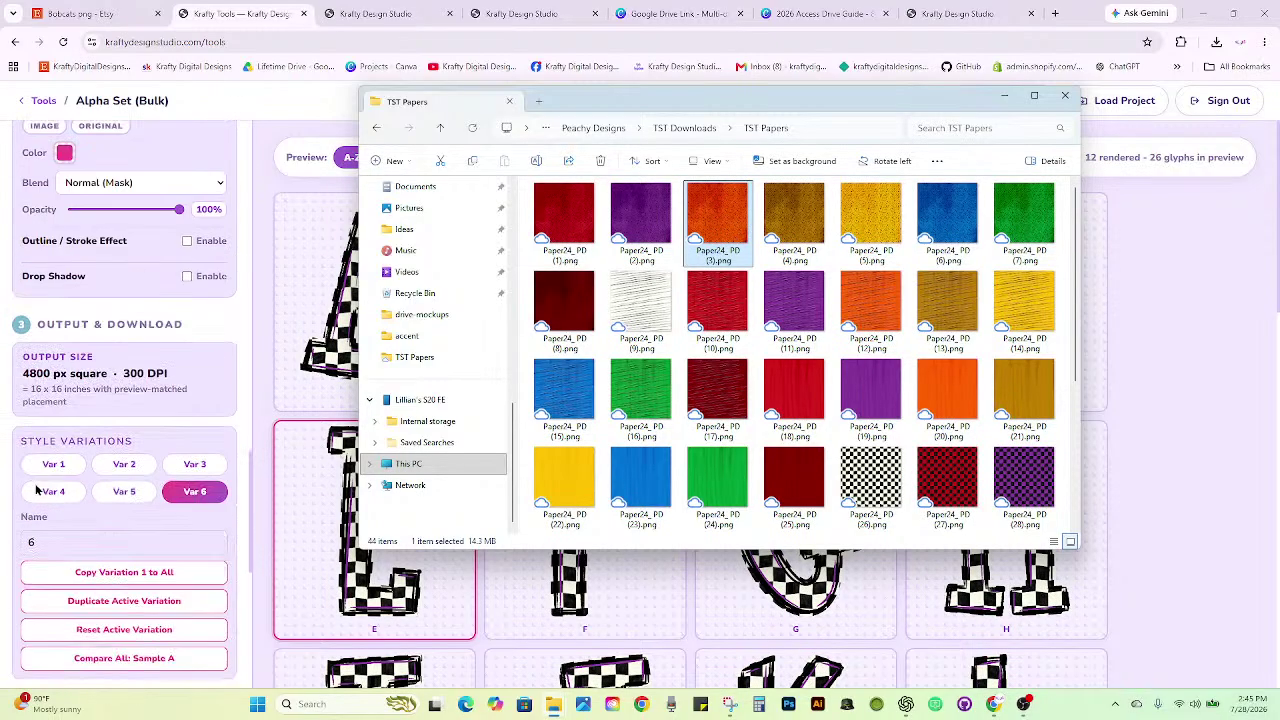
{"action": "left_click", "coordinate": [48, 472]}
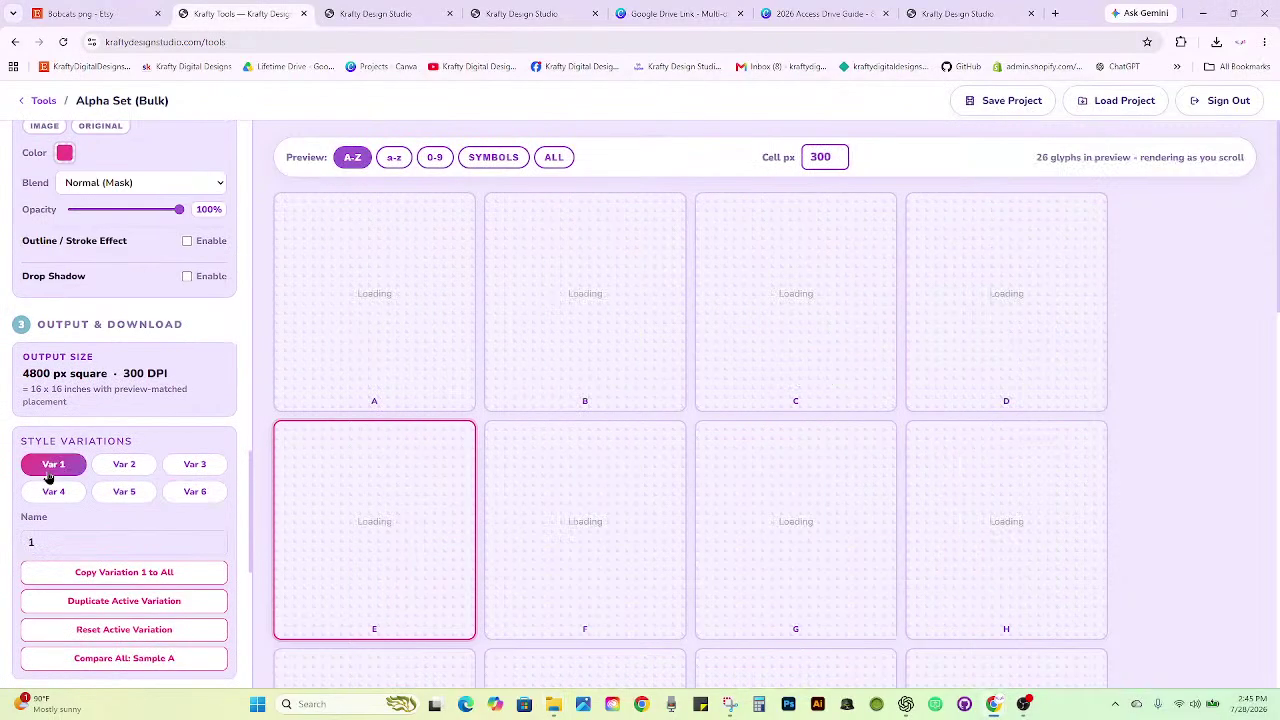
{"action": "scroll", "coordinate": [48, 478], "scroll_direction": "up", "scroll_amount": 3}
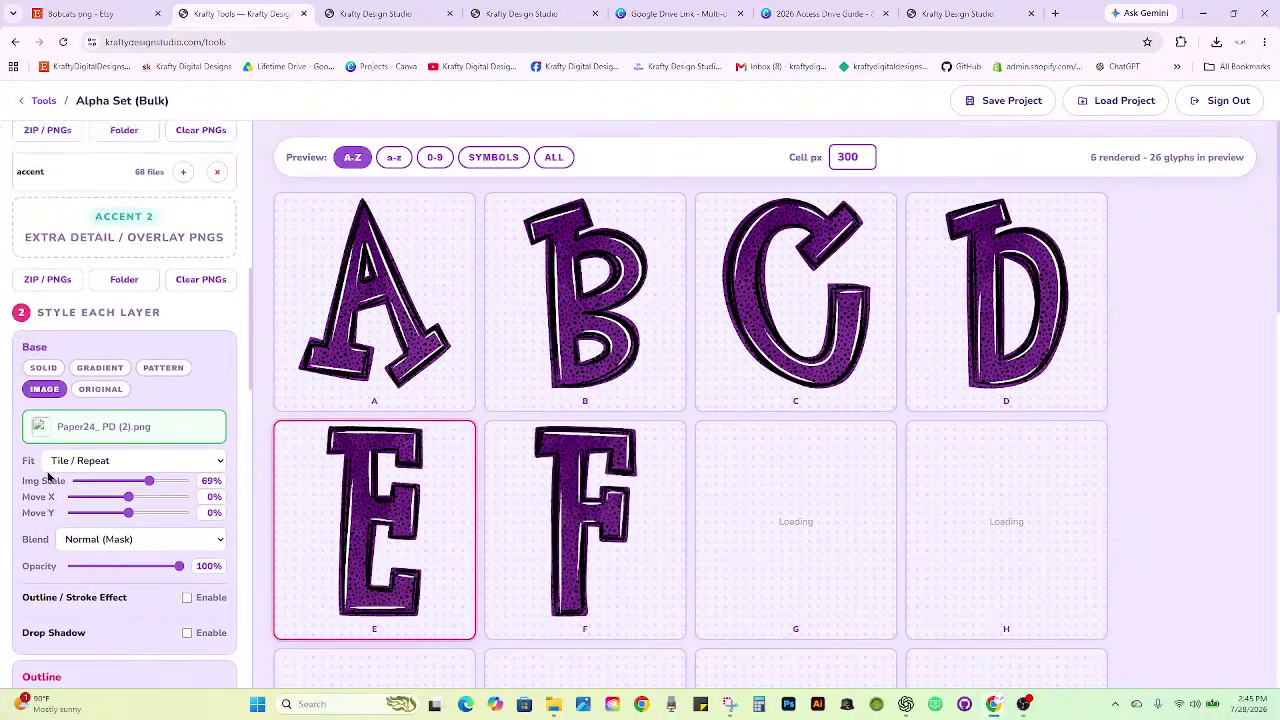
{"action": "mouse_move", "coordinate": [553, 704]}
{"action": "left_click", "coordinate": [632, 617]}
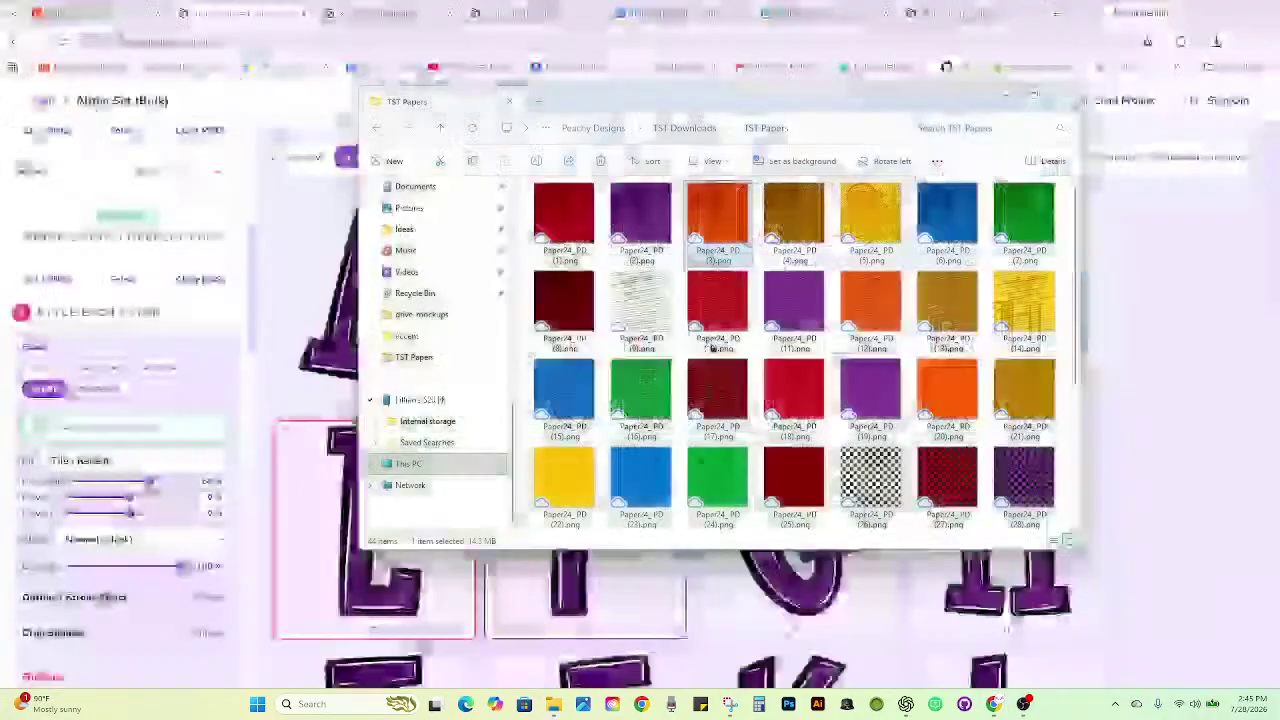
{"action": "left_click_drag", "start_coordinate": [718, 215], "coordinate": [64, 423]}
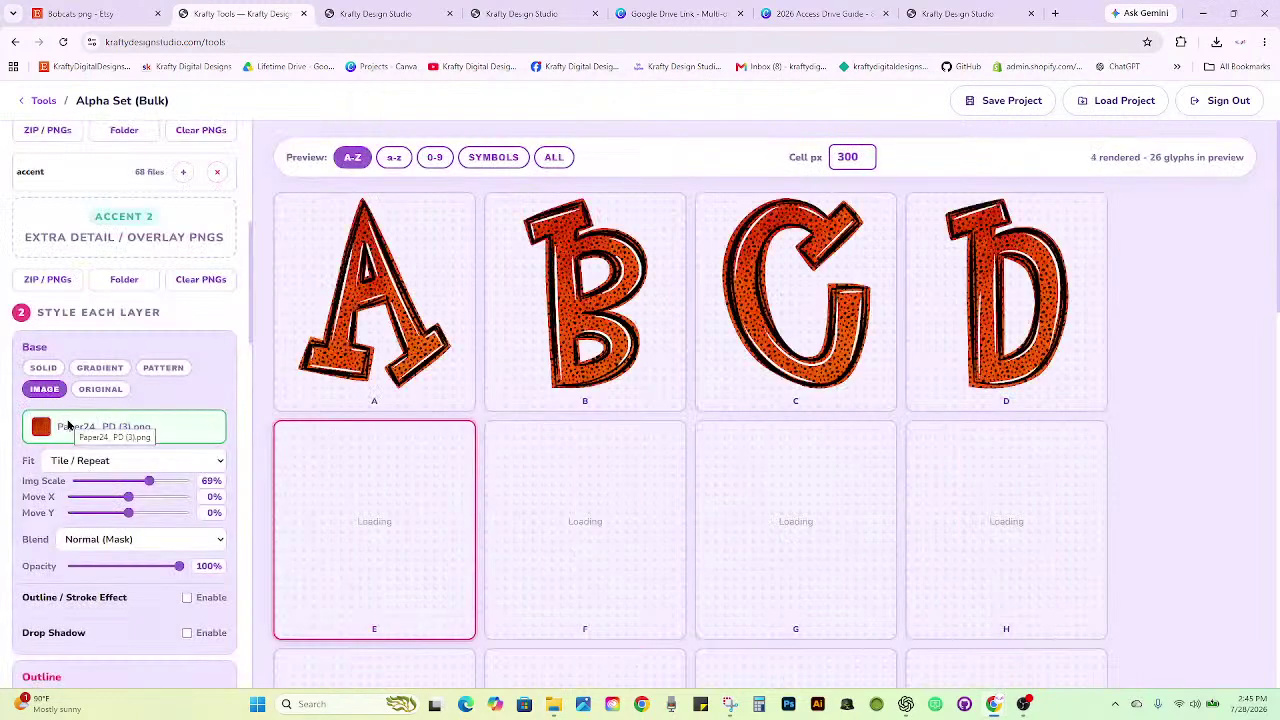
Replace the Base layer image of style variation Var 2 with Paper24_ PD (20).png from the TST Papers folder.
{"action": "scroll", "coordinate": [69, 426], "scroll_direction": "down", "scroll_amount": 10}
{"action": "scroll", "coordinate": [79, 419], "scroll_direction": "down", "scroll_amount": 2}
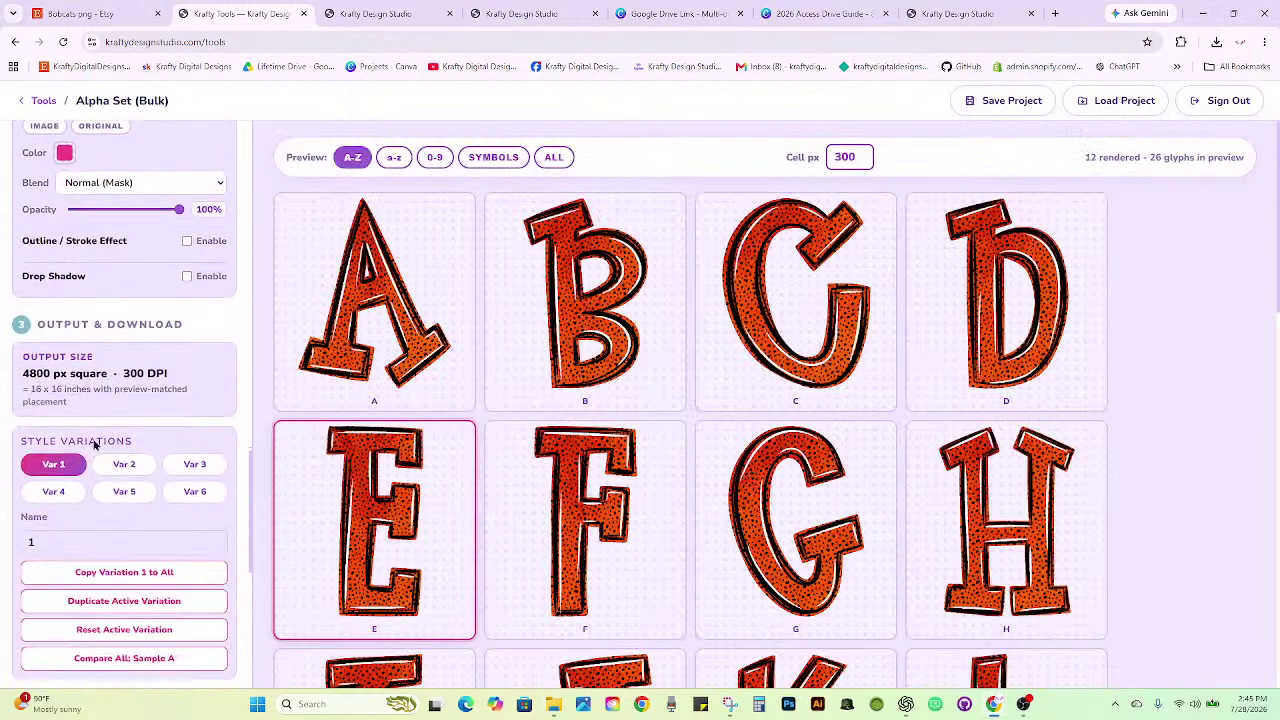
{"action": "left_click", "coordinate": [124, 468]}
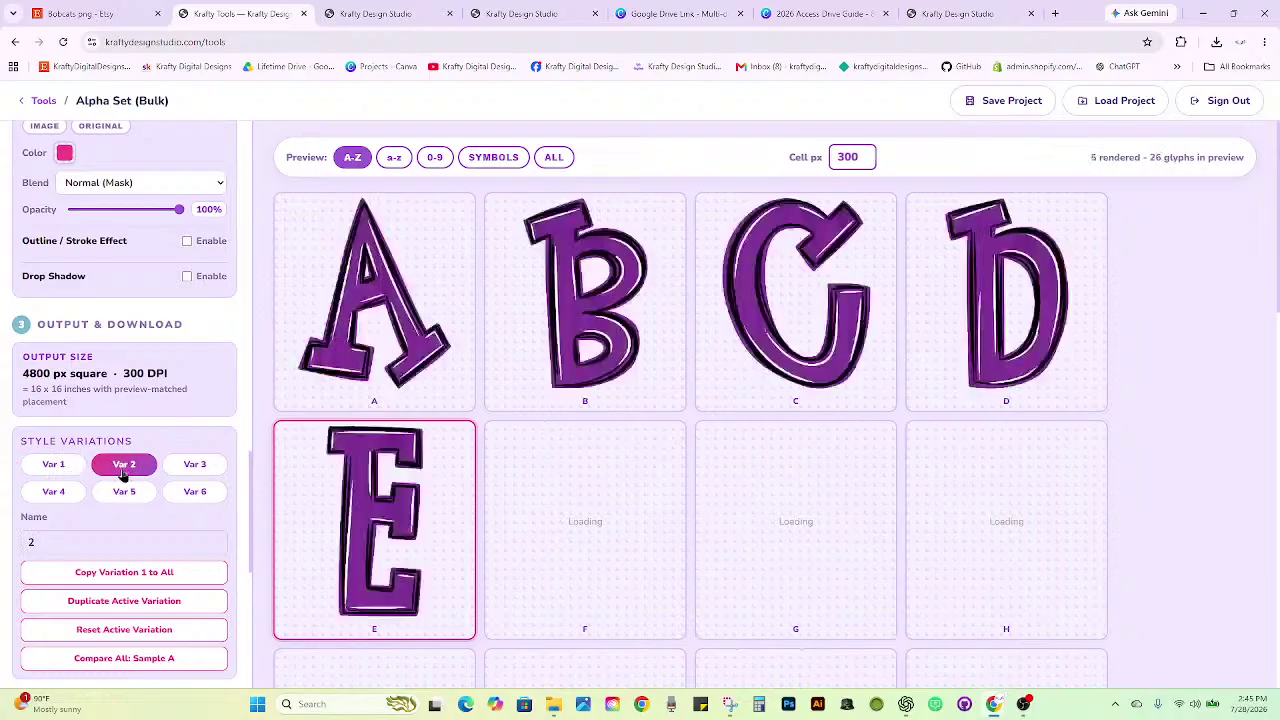
{"action": "scroll", "coordinate": [124, 476], "scroll_direction": "up", "scroll_amount": 10}
{"action": "scroll", "coordinate": [123, 475], "scroll_direction": "down", "scroll_amount": 2}
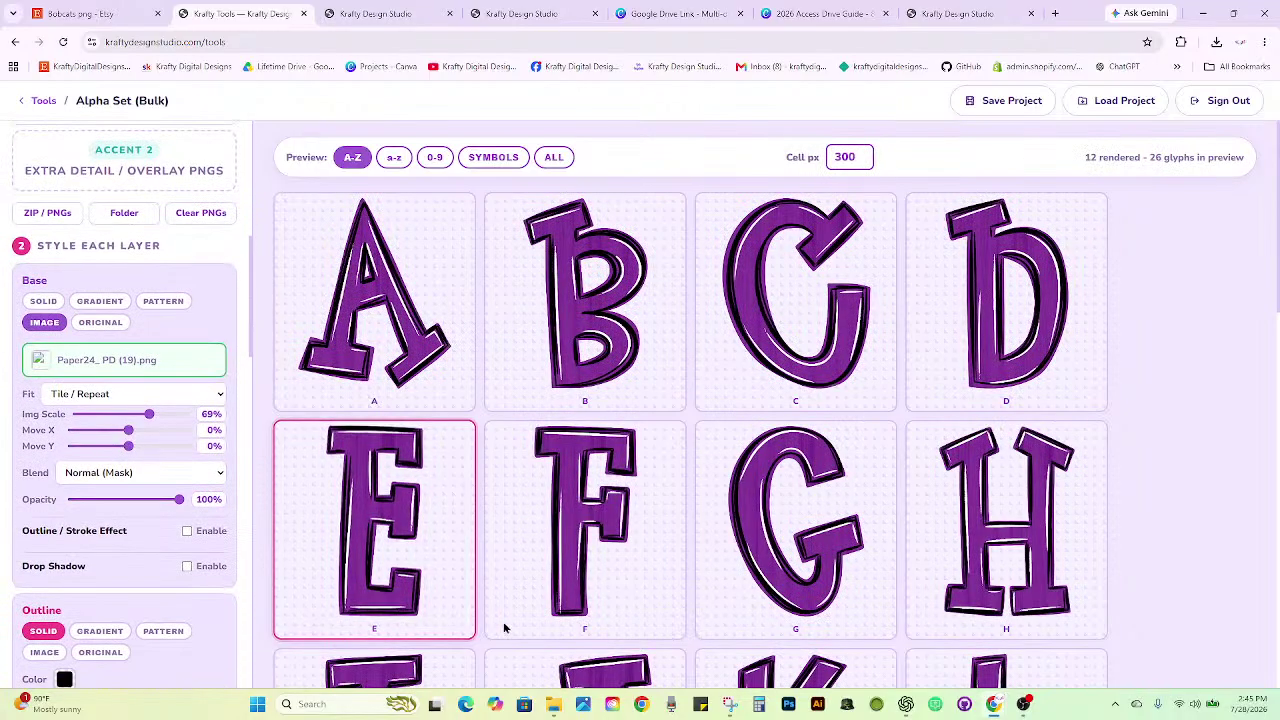
{"action": "mouse_move", "coordinate": [553, 704]}
{"action": "left_click", "coordinate": [674, 635]}
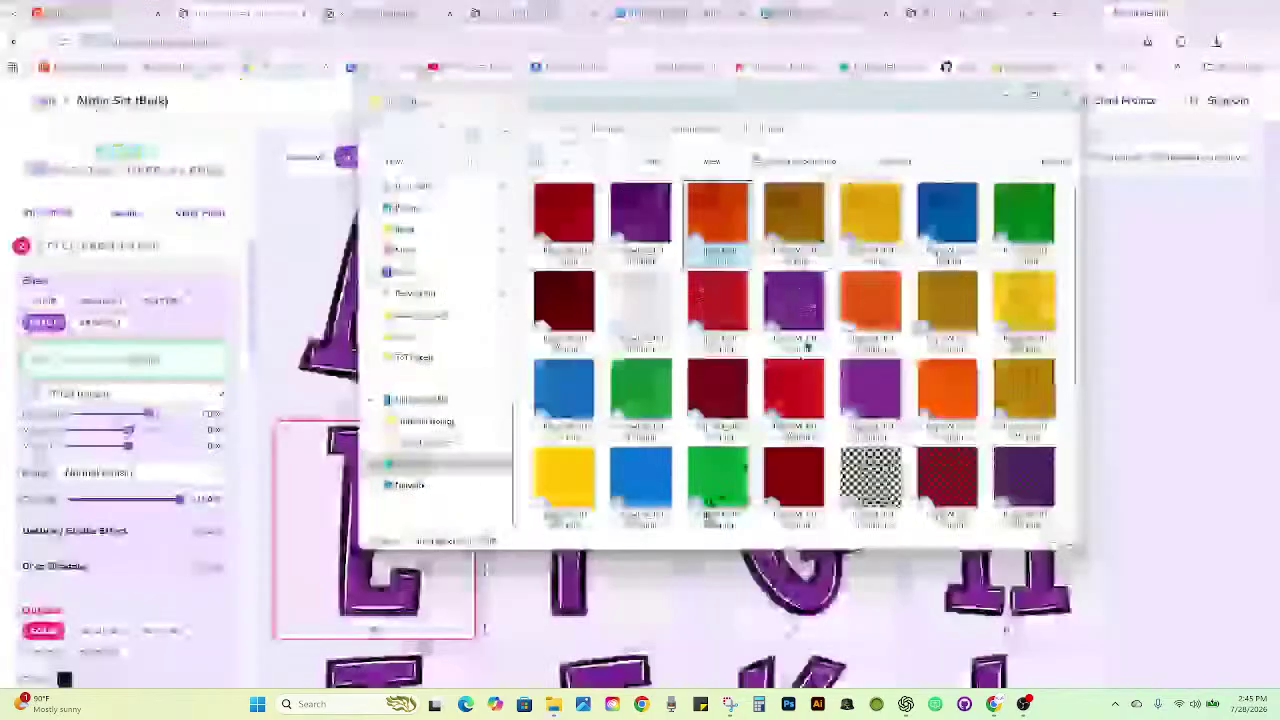
{"action": "left_click_drag", "start_coordinate": [947, 400], "coordinate": [232, 355]}
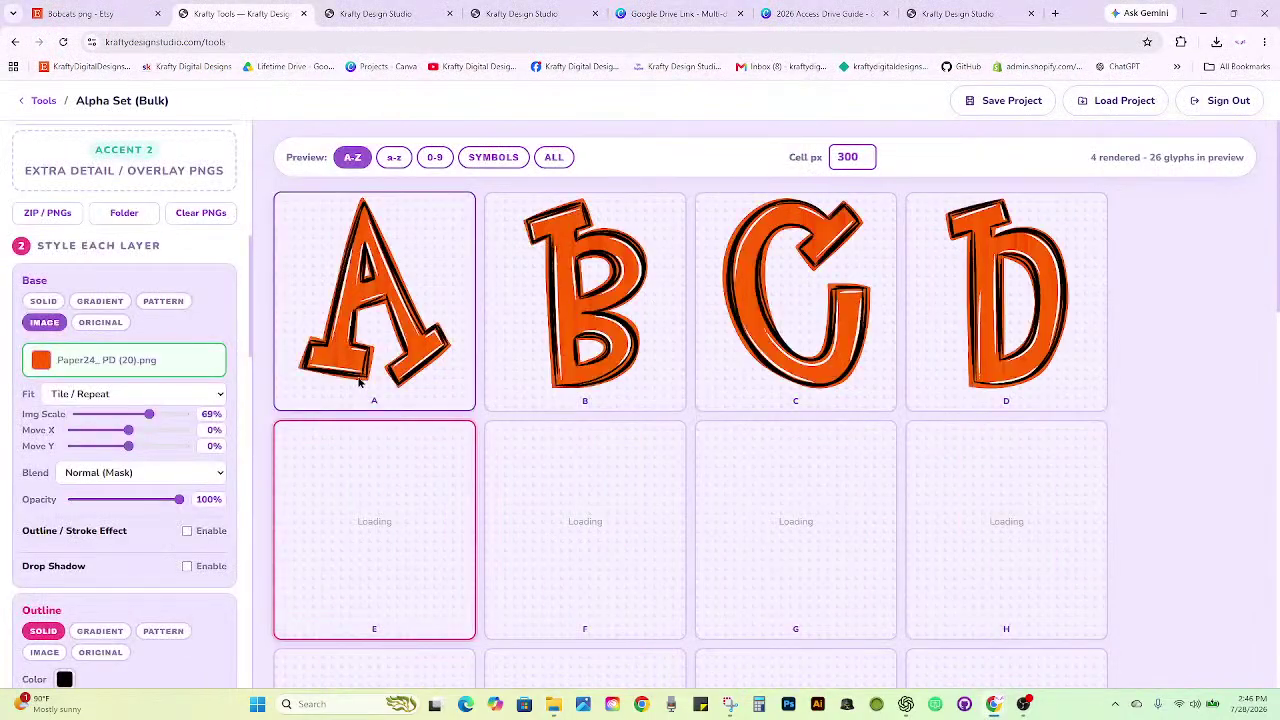
Replace the Base layer image of style variation Var 3 with Paper24_ PD (29).png from the TST Papers folder.
{"action": "scroll", "coordinate": [205, 420], "scroll_direction": "down", "scroll_amount": 7}
{"action": "scroll", "coordinate": [170, 432], "scroll_direction": "down", "scroll_amount": 3}
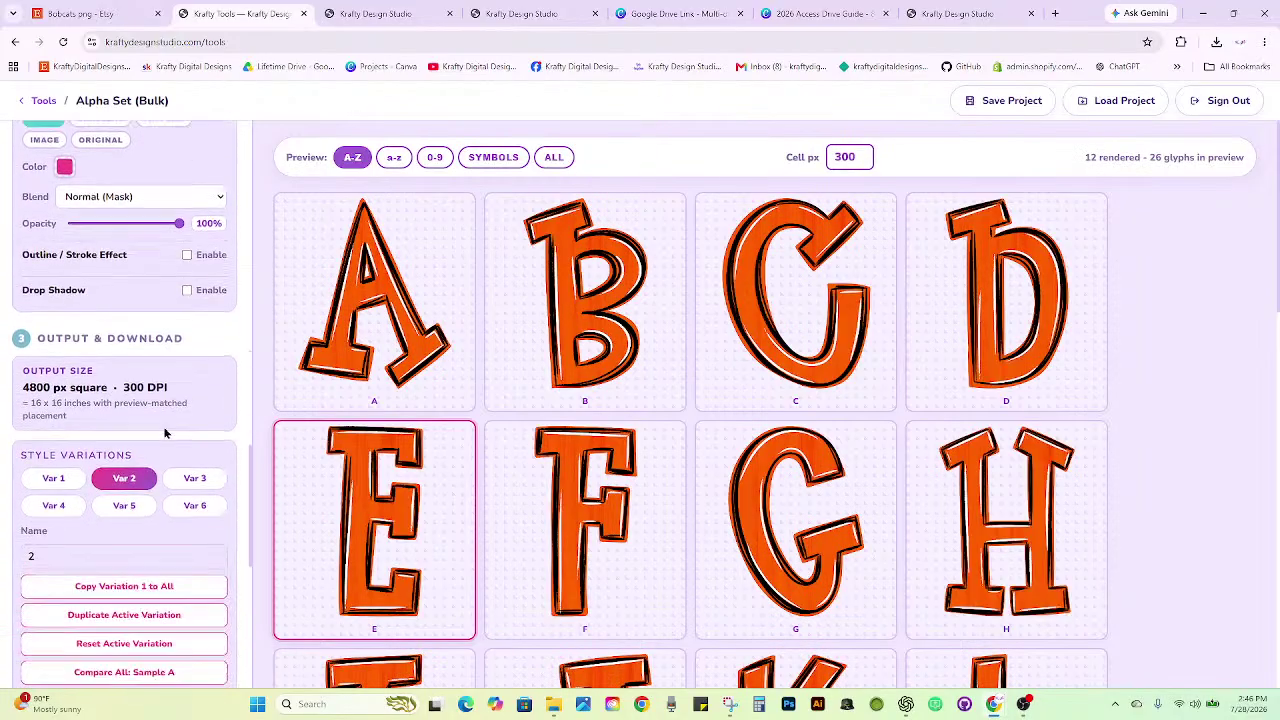
{"action": "left_click", "coordinate": [176, 466]}
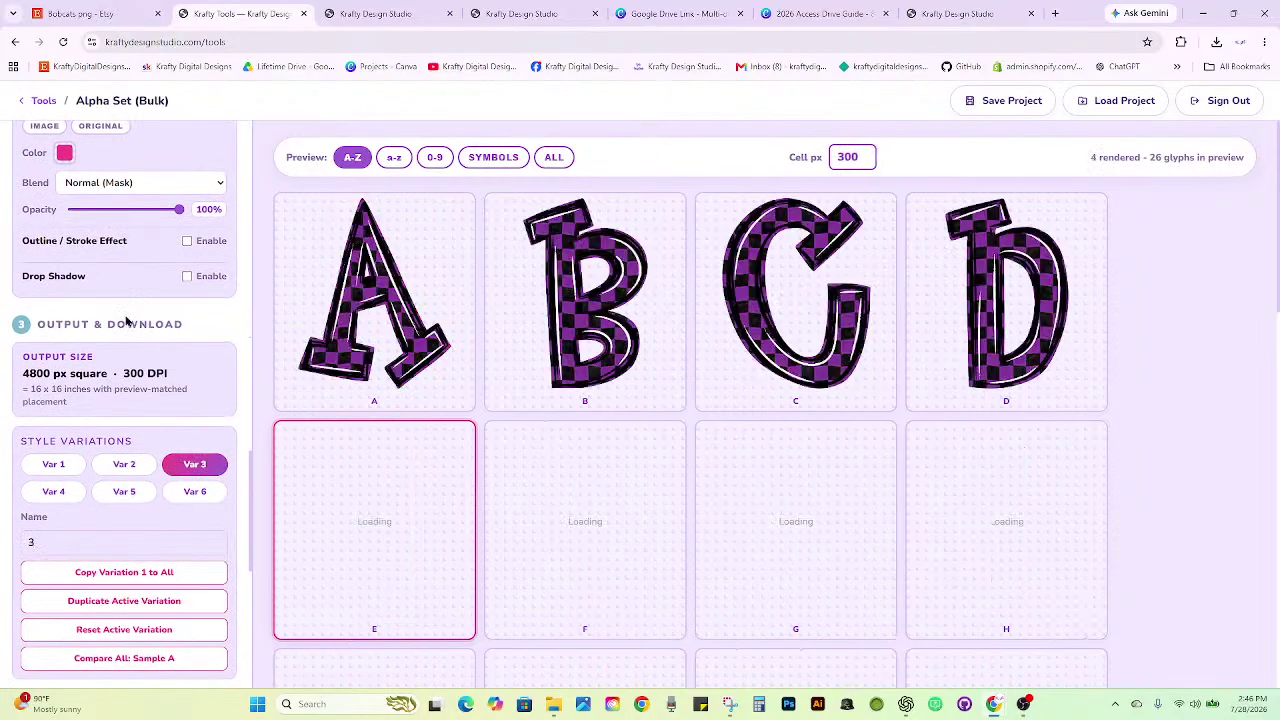
{"action": "scroll", "coordinate": [176, 550], "scroll_direction": "up", "scroll_amount": 8}
{"action": "scroll", "coordinate": [176, 550], "scroll_direction": "up", "scroll_amount": 5}
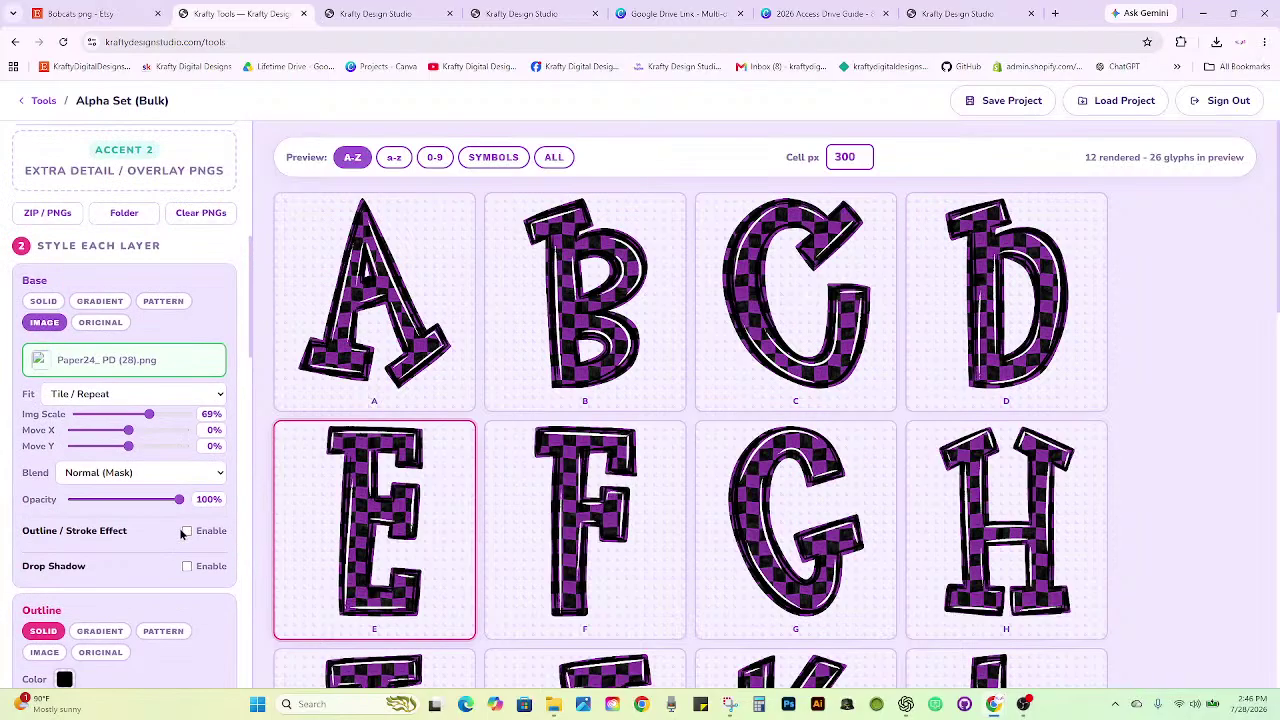
{"action": "mouse_move", "coordinate": [562, 695]}
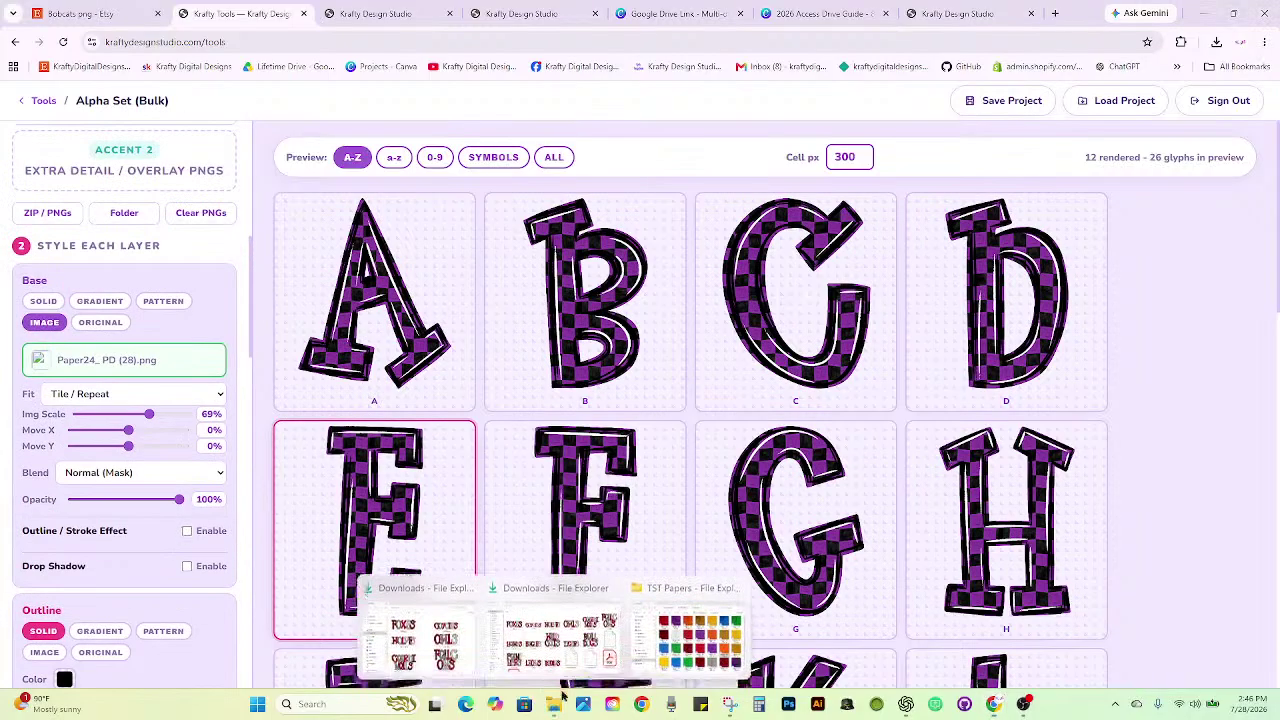
{"action": "left_click", "coordinate": [705, 645]}
{"action": "scroll", "coordinate": [800, 430], "scroll_direction": "down", "scroll_amount": 3}
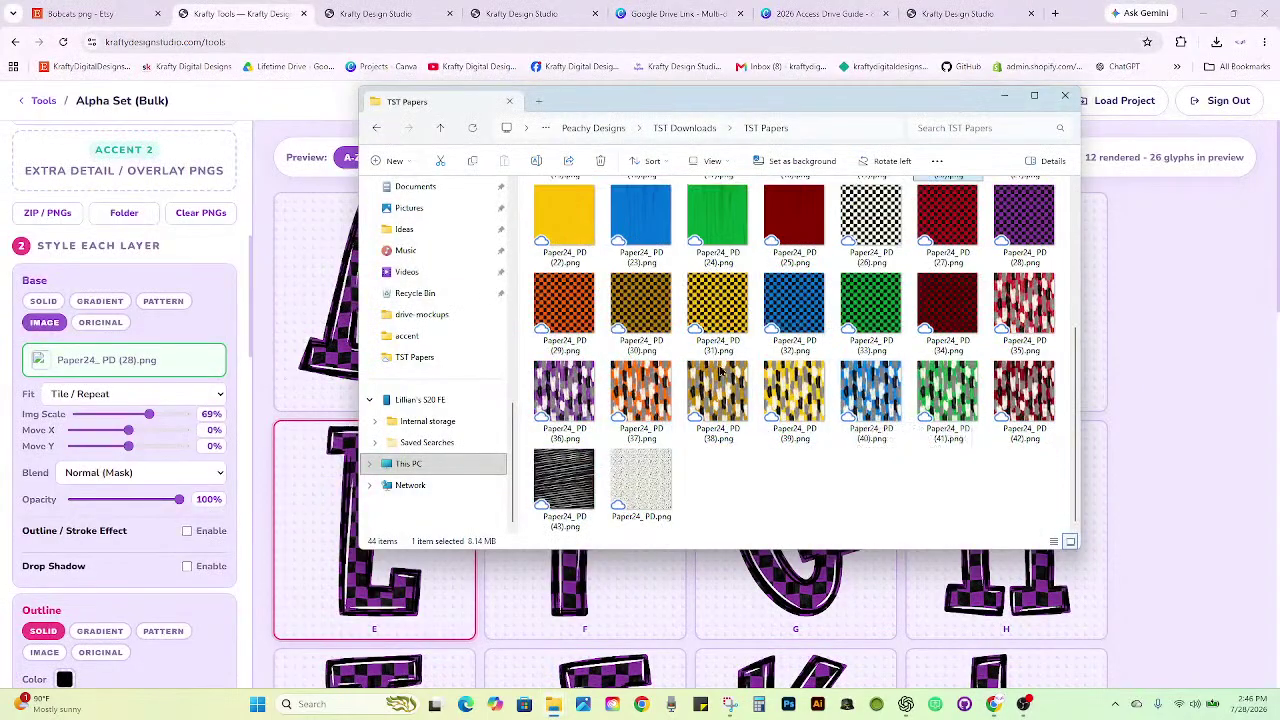
{"action": "left_click_drag", "start_coordinate": [564, 305], "coordinate": [60, 360]}
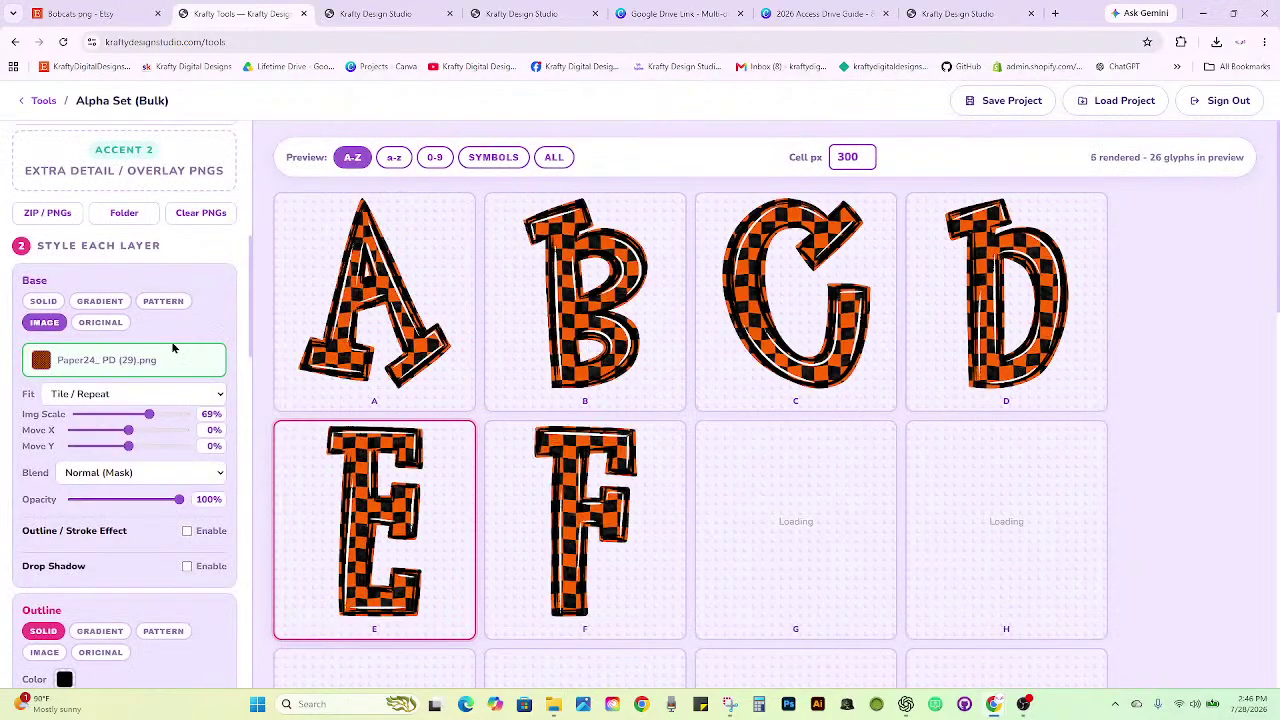
Sample the orange from the letters into Var 3's Accent 1 colour, add it to the saved colours, and set Accent 1 to near-white.
{"action": "scroll", "coordinate": [169, 347], "scroll_direction": "down", "scroll_amount": 5}
{"action": "scroll", "coordinate": [169, 347], "scroll_direction": "down", "scroll_amount": 6}
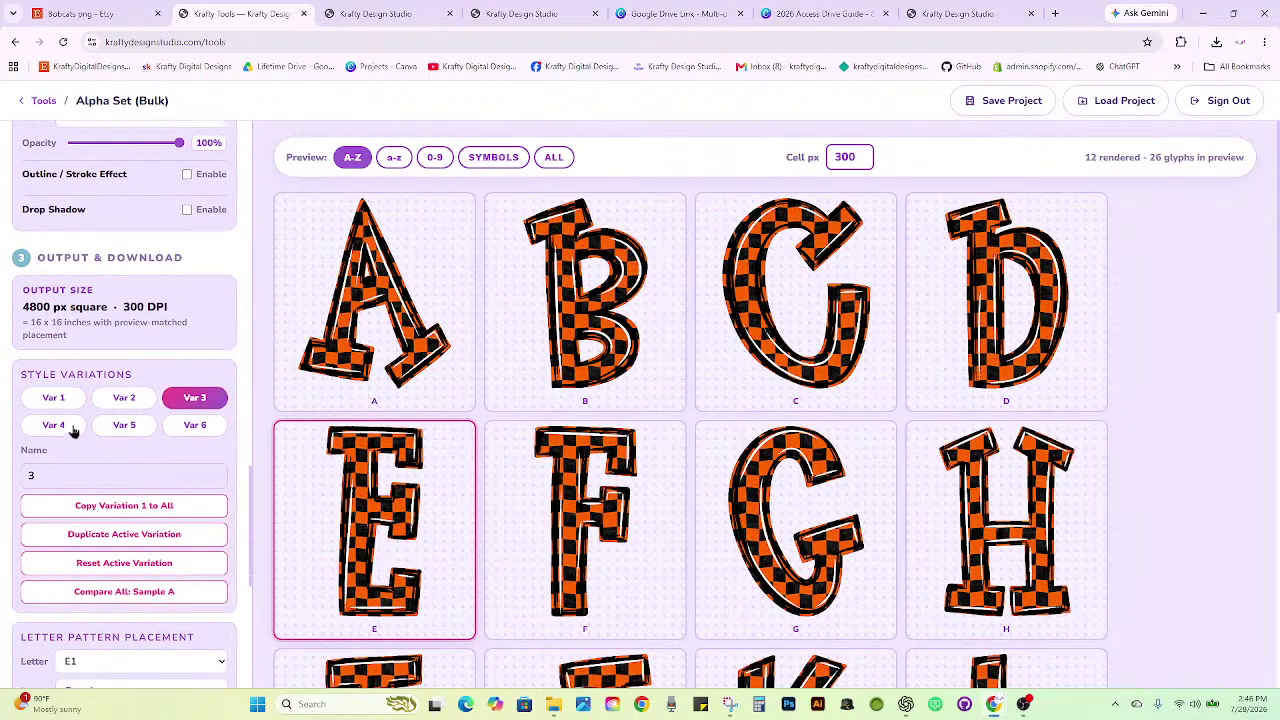
{"action": "scroll", "coordinate": [73, 430], "scroll_direction": "up", "scroll_amount": 4}
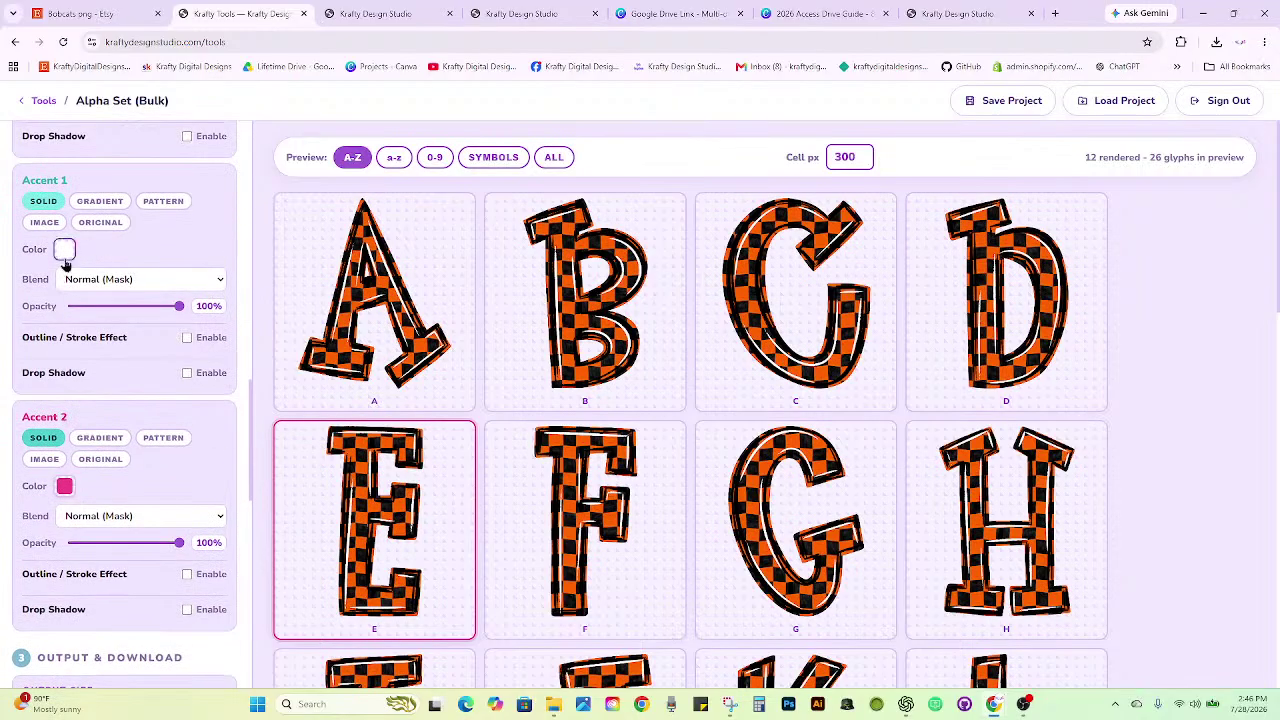
{"action": "left_click", "coordinate": [64, 250]}
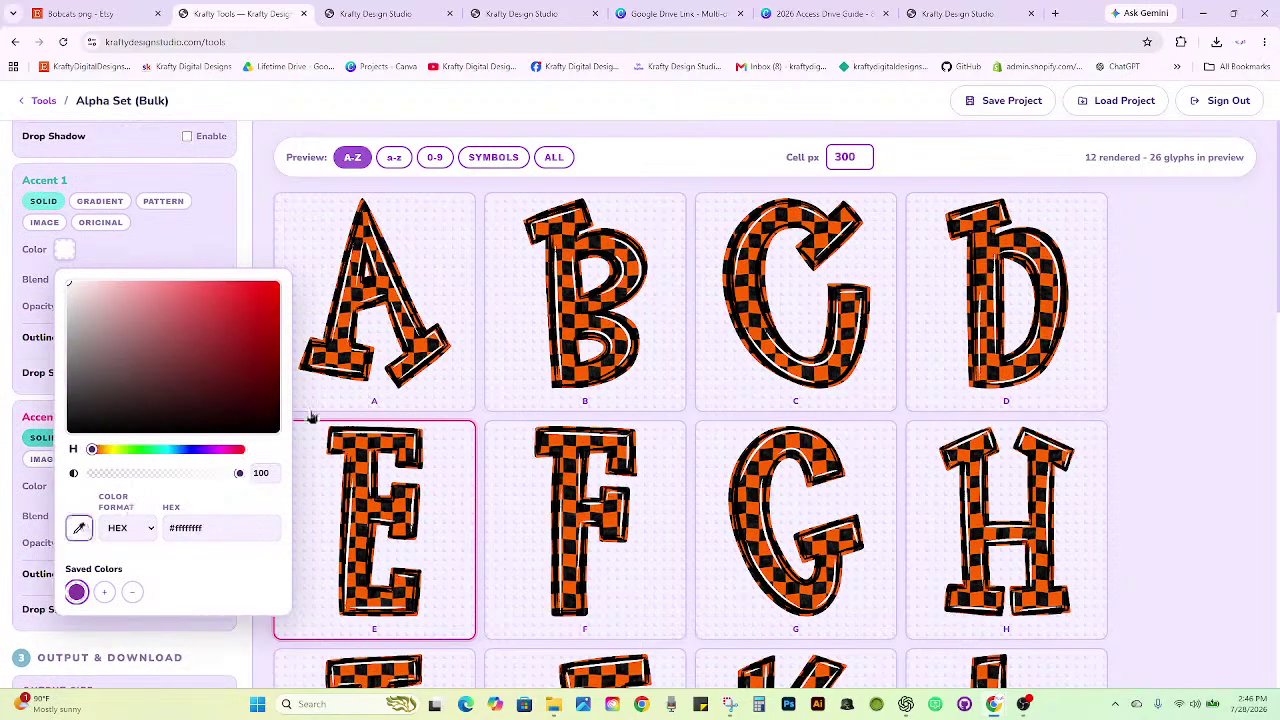
{"action": "left_click", "coordinate": [414, 343]}
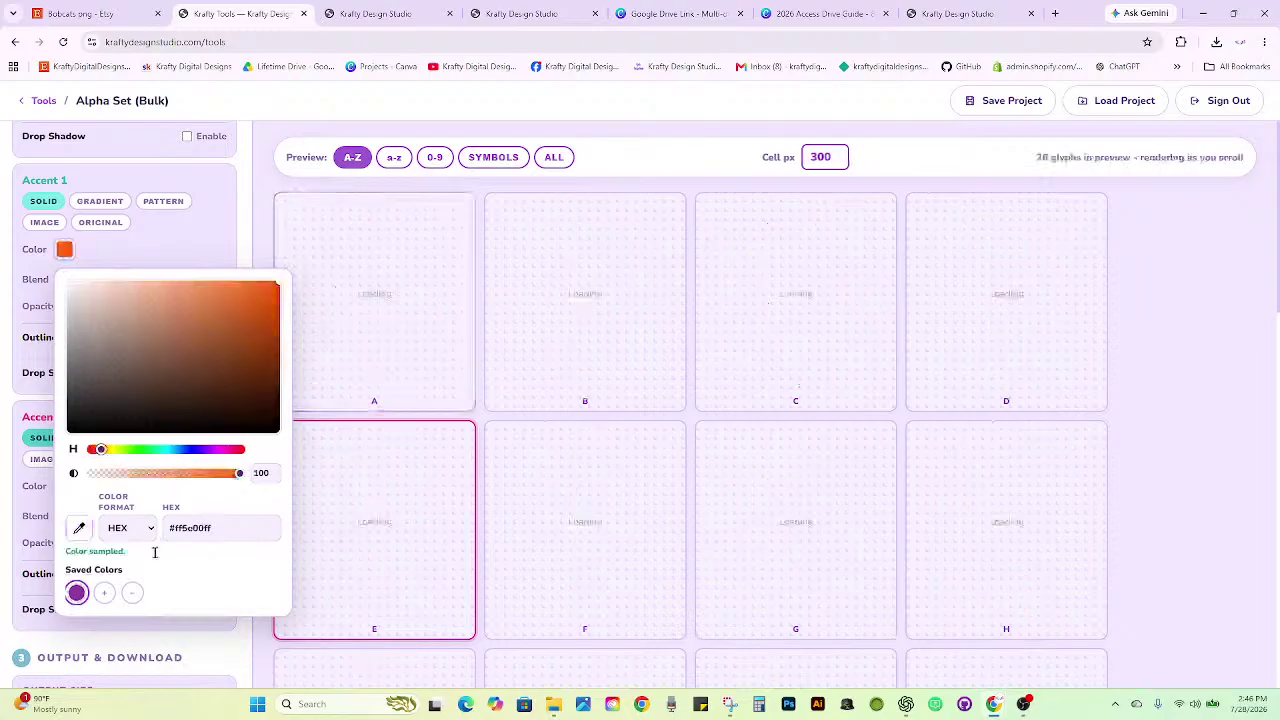
{"action": "left_click", "coordinate": [104, 593]}
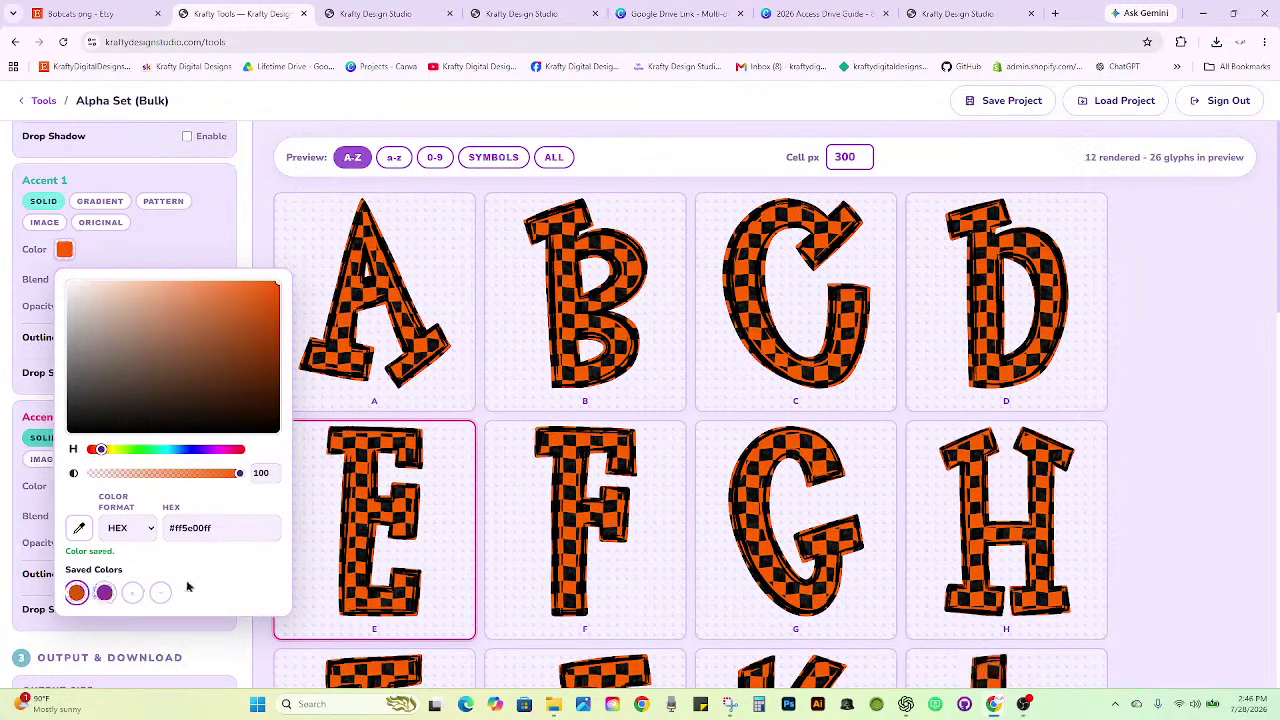
{"action": "left_click", "coordinate": [80, 287]}
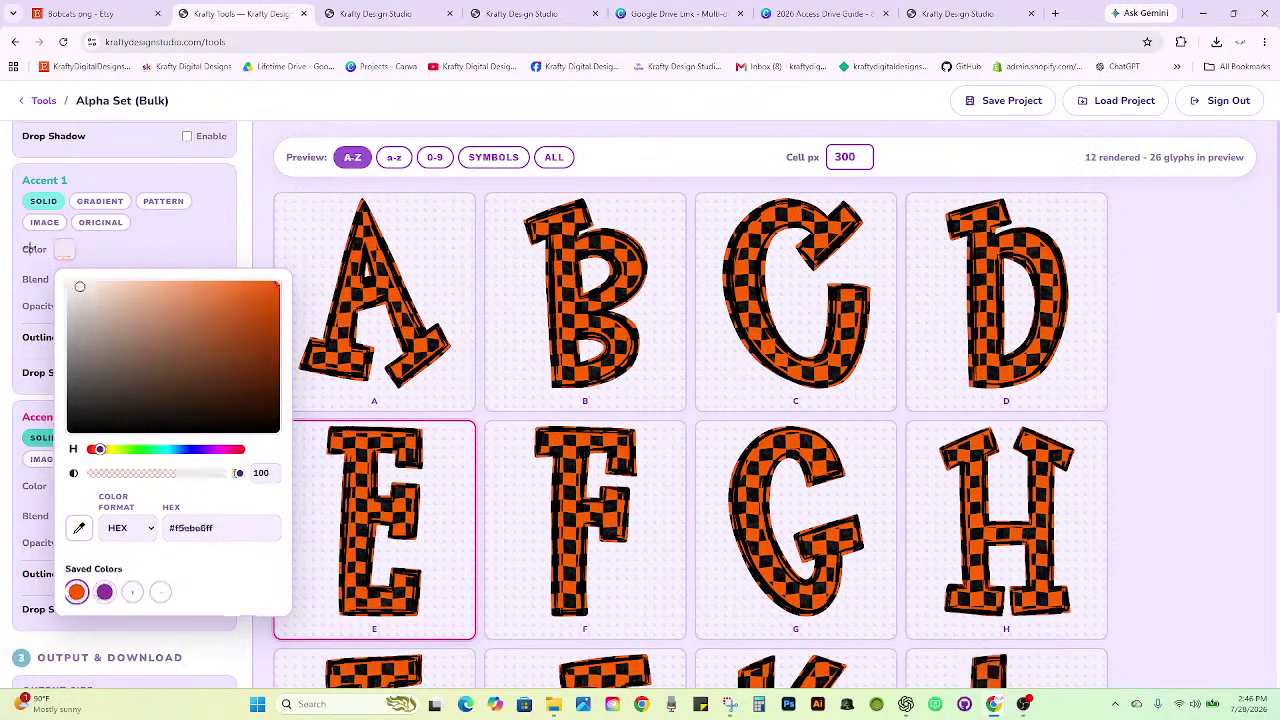
{"action": "left_click", "coordinate": [140, 249]}
Set the Accent 1 colour of style variation Var 4 to the saved orange.
{"action": "scroll", "coordinate": [133, 410], "scroll_direction": "down", "scroll_amount": 3}
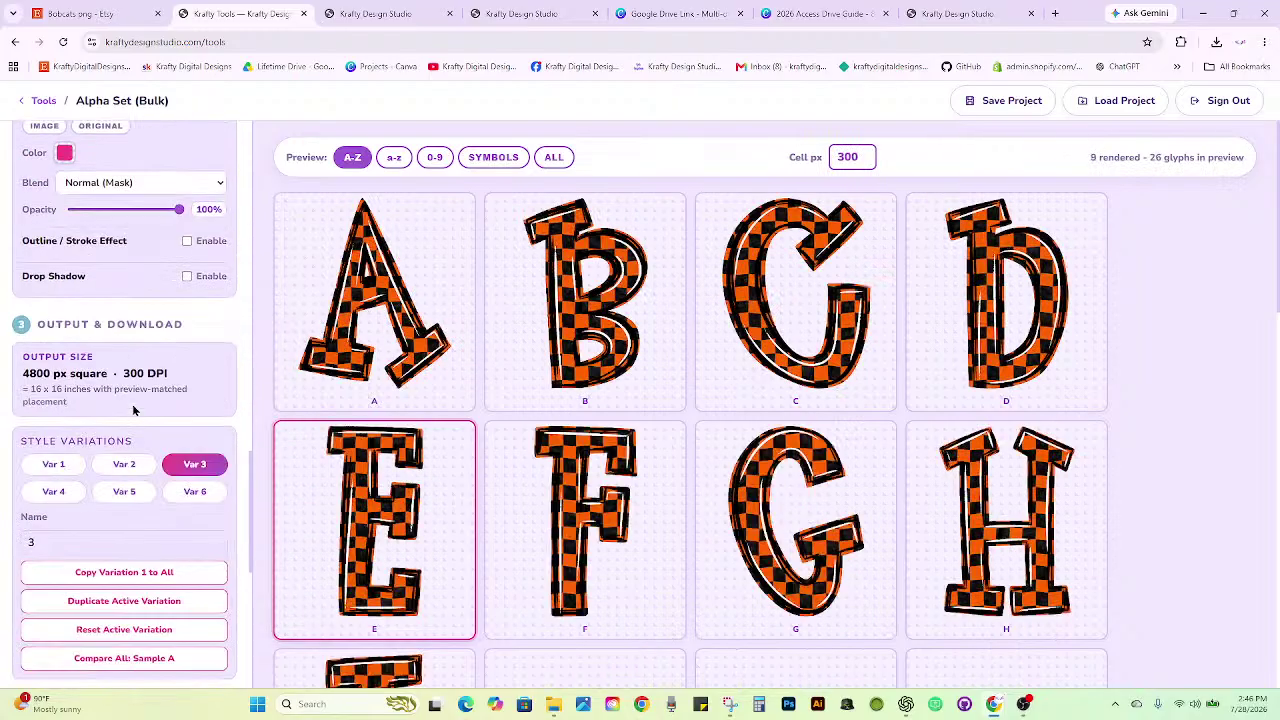
{"action": "left_click", "coordinate": [42, 495]}
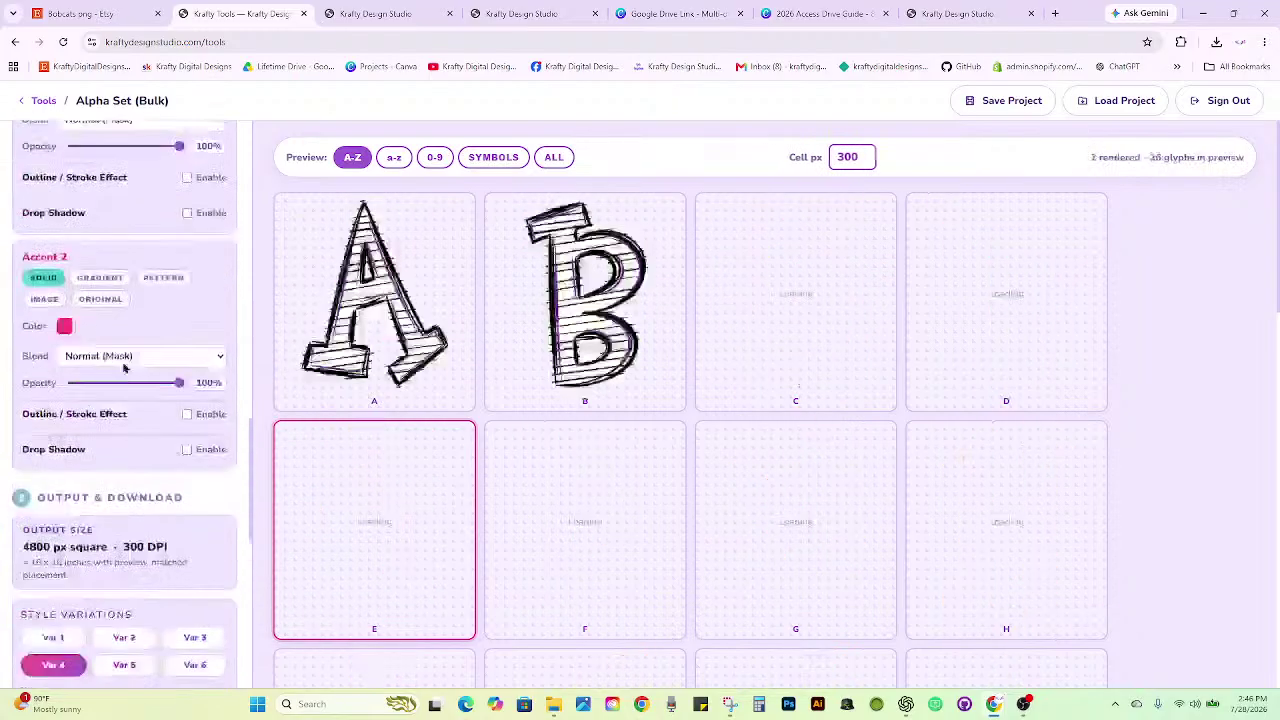
{"action": "scroll", "coordinate": [70, 255], "scroll_direction": "up", "scroll_amount": 3}
{"action": "left_click", "coordinate": [64, 250]}
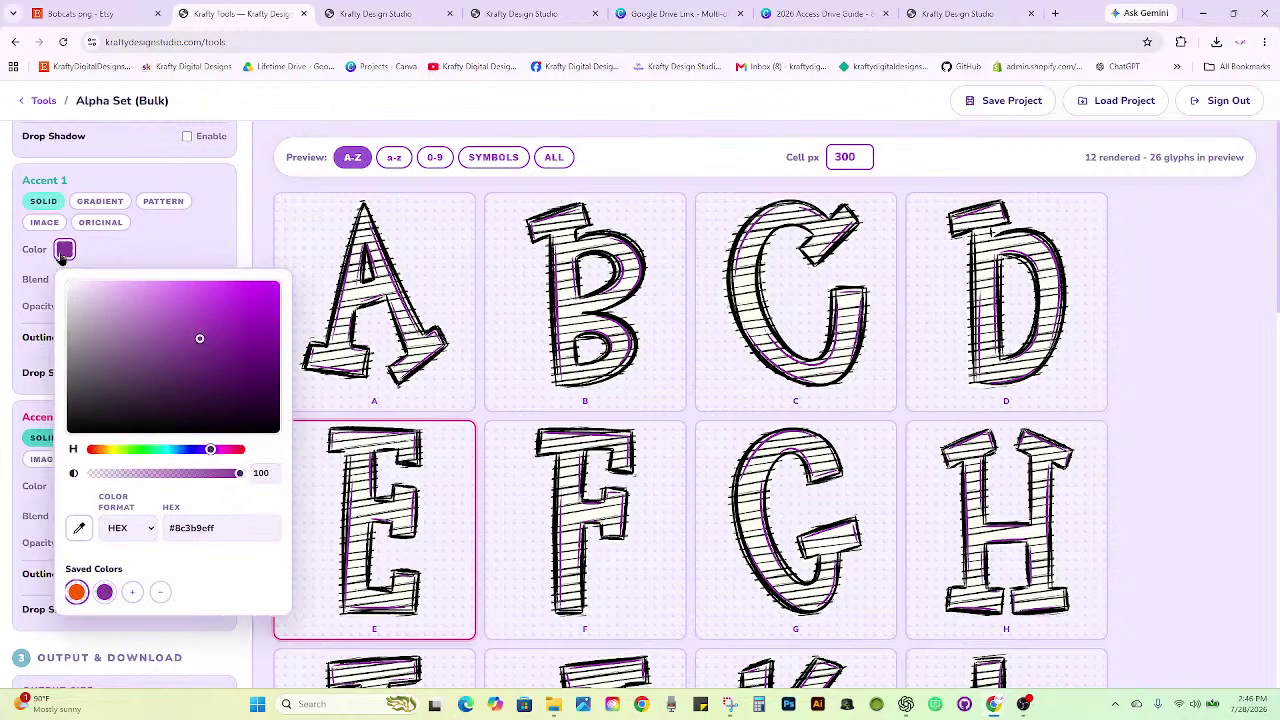
{"action": "left_click", "coordinate": [76, 592]}
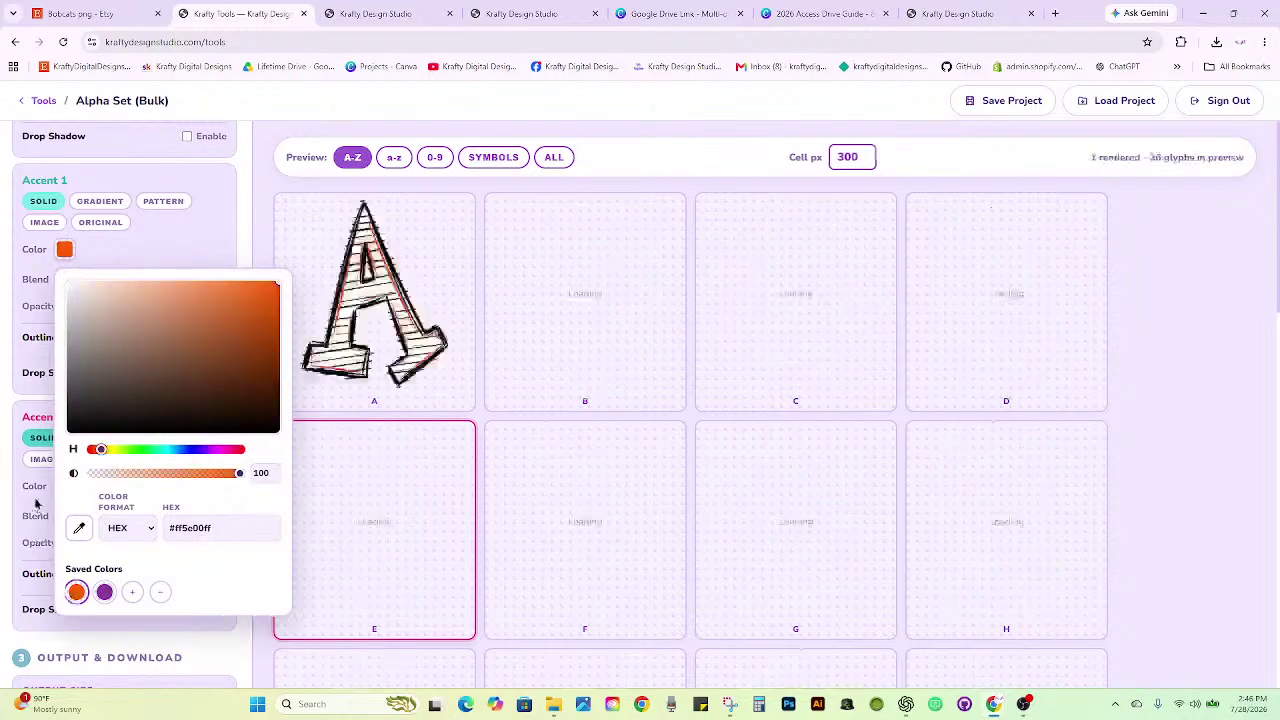
Set the Accent 1 colour of style variation Var 5 to the saved orange.
{"action": "scroll", "coordinate": [35, 504], "scroll_direction": "down", "scroll_amount": 5}
{"action": "left_click", "coordinate": [124, 558]}
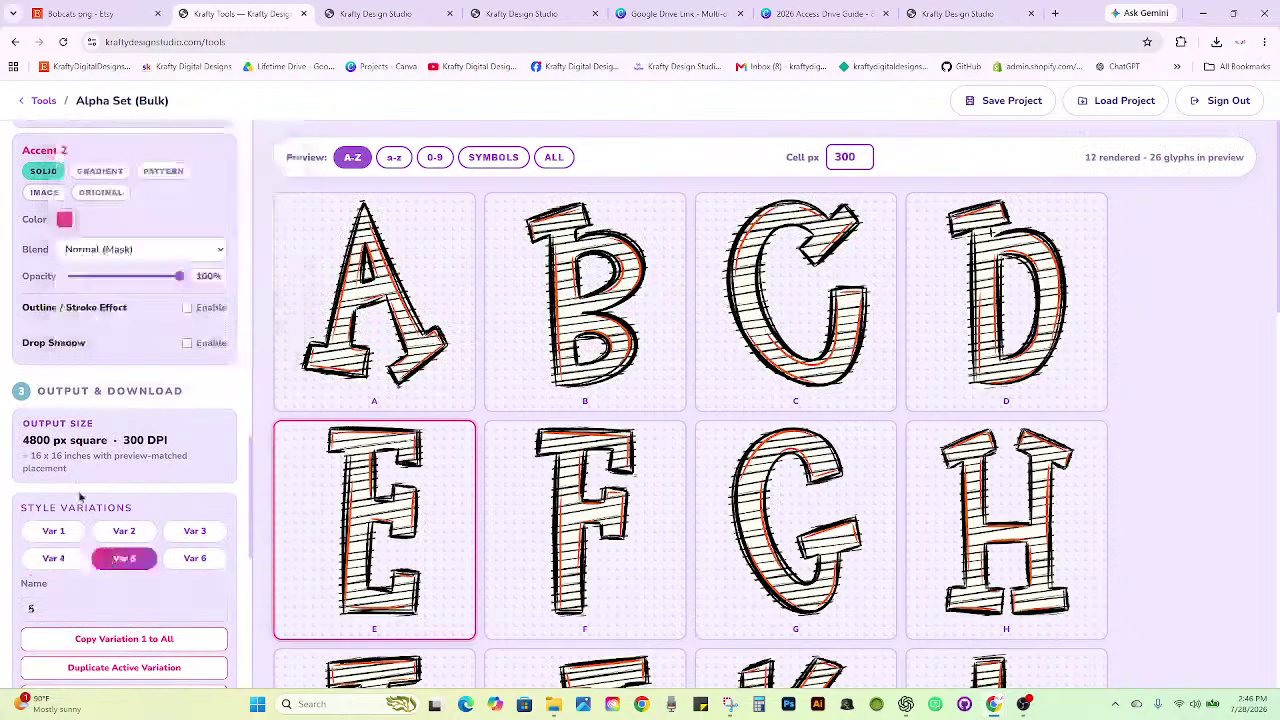
{"action": "scroll", "coordinate": [80, 450], "scroll_direction": "up", "scroll_amount": 3}
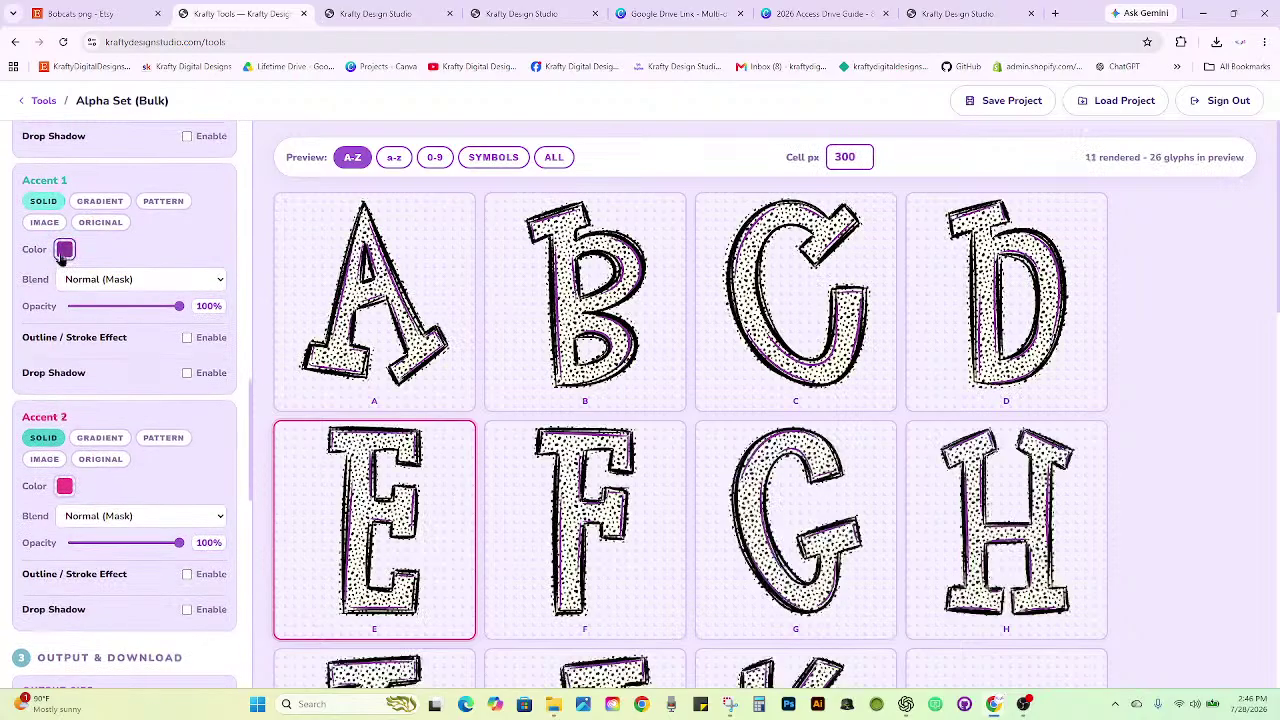
{"action": "left_click", "coordinate": [63, 251]}
{"action": "left_click", "coordinate": [78, 593]}
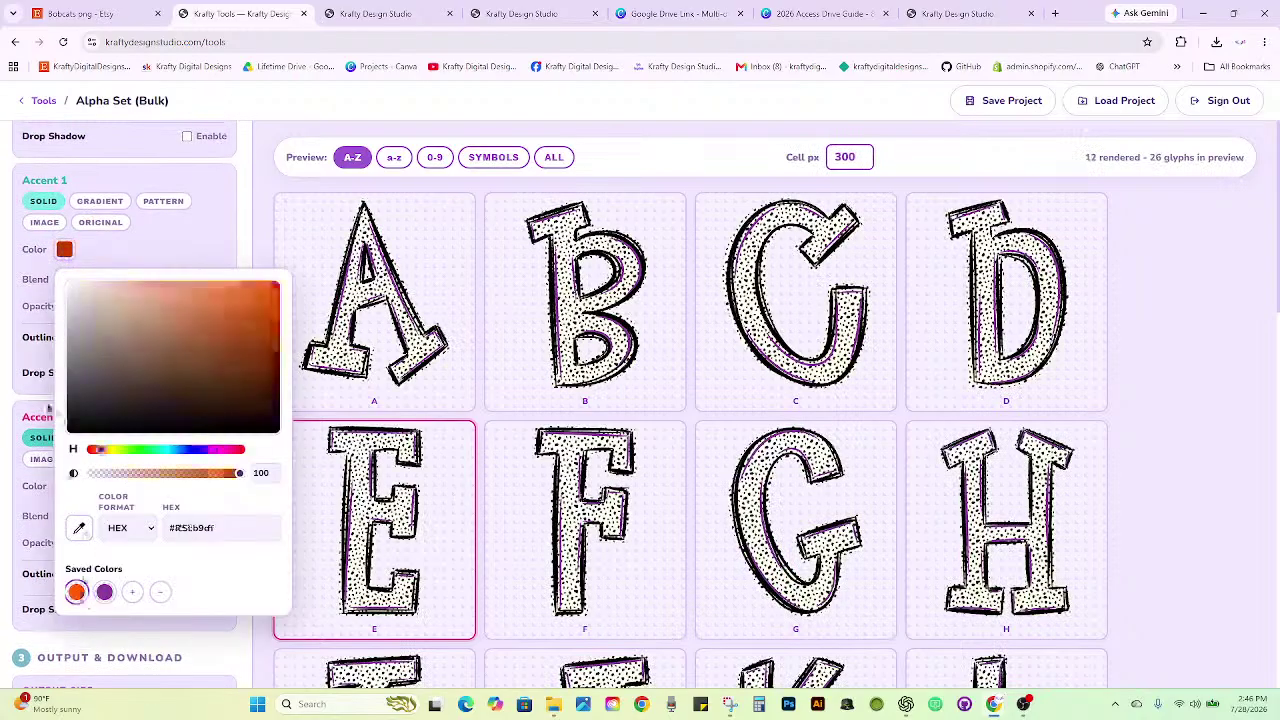
{"action": "left_click", "coordinate": [48, 408]}
Set the Accent 1 colour of style variation Var 6 to the saved orange.
{"action": "scroll", "coordinate": [140, 480], "scroll_direction": "down", "scroll_amount": 3}
{"action": "left_click", "coordinate": [195, 491]}
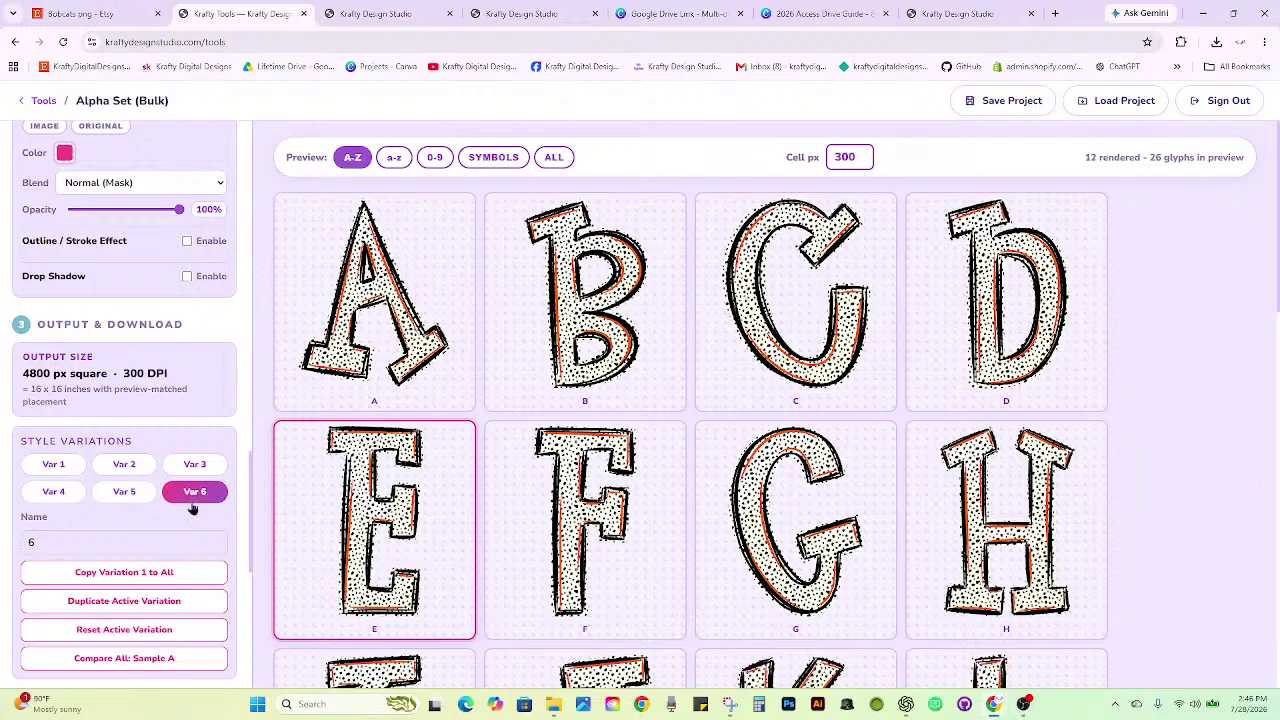
{"action": "scroll", "coordinate": [90, 400], "scroll_direction": "up", "scroll_amount": 3}
{"action": "left_click", "coordinate": [64, 249]}
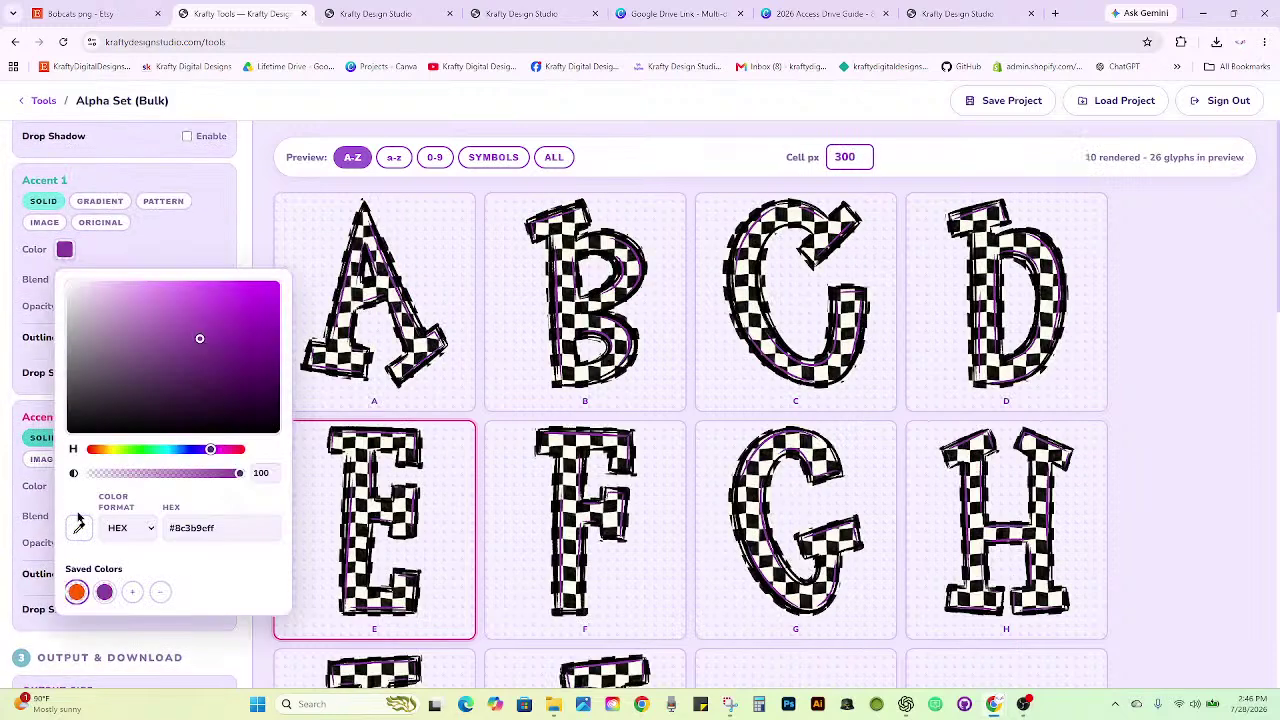
{"action": "left_click", "coordinate": [77, 592]}
{"action": "left_click", "coordinate": [12, 281]}
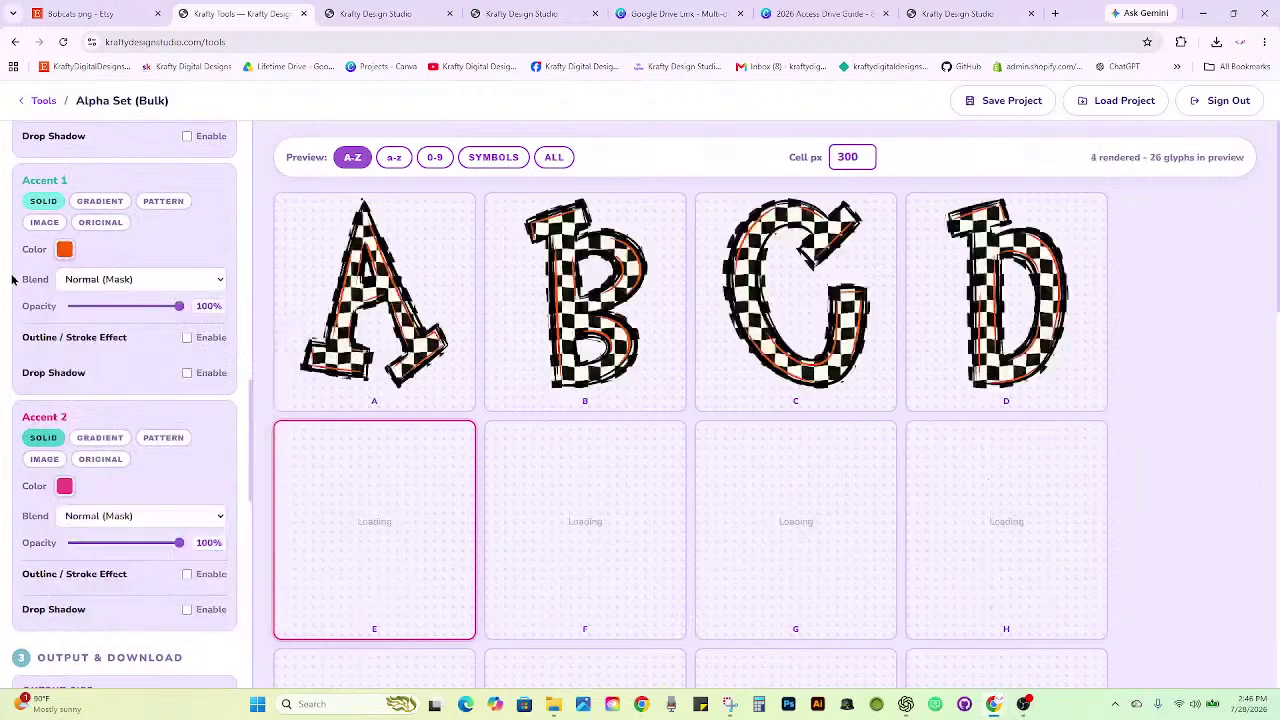
Name the output folder/ZIP 196 and download all style variations of the alpha set.
{"action": "scroll", "coordinate": [60, 500], "scroll_direction": "down", "scroll_amount": 5}
{"action": "scroll", "coordinate": [63, 532], "scroll_direction": "down", "scroll_amount": 4}
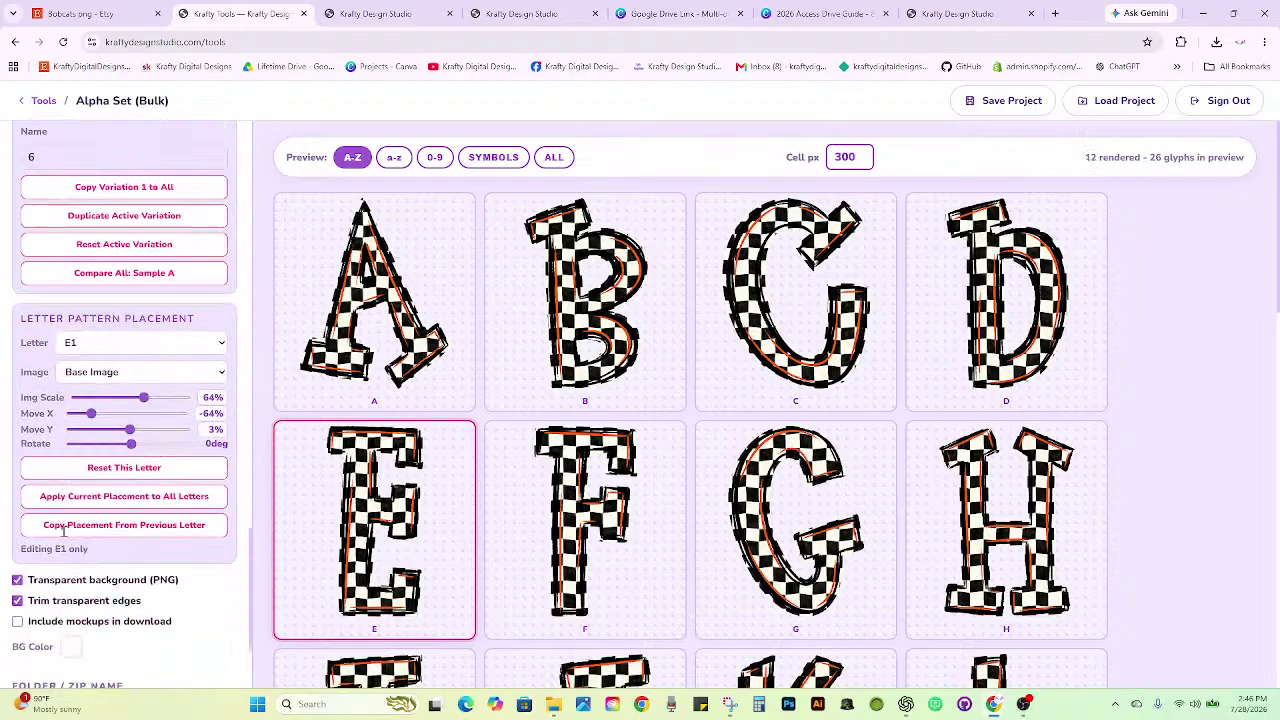
{"action": "scroll", "coordinate": [64, 532], "scroll_direction": "down", "scroll_amount": 2}
{"action": "left_click", "coordinate": [66, 565]}
{"action": "key", "text": "BackSpace"}
{"action": "type", "text": "6"}
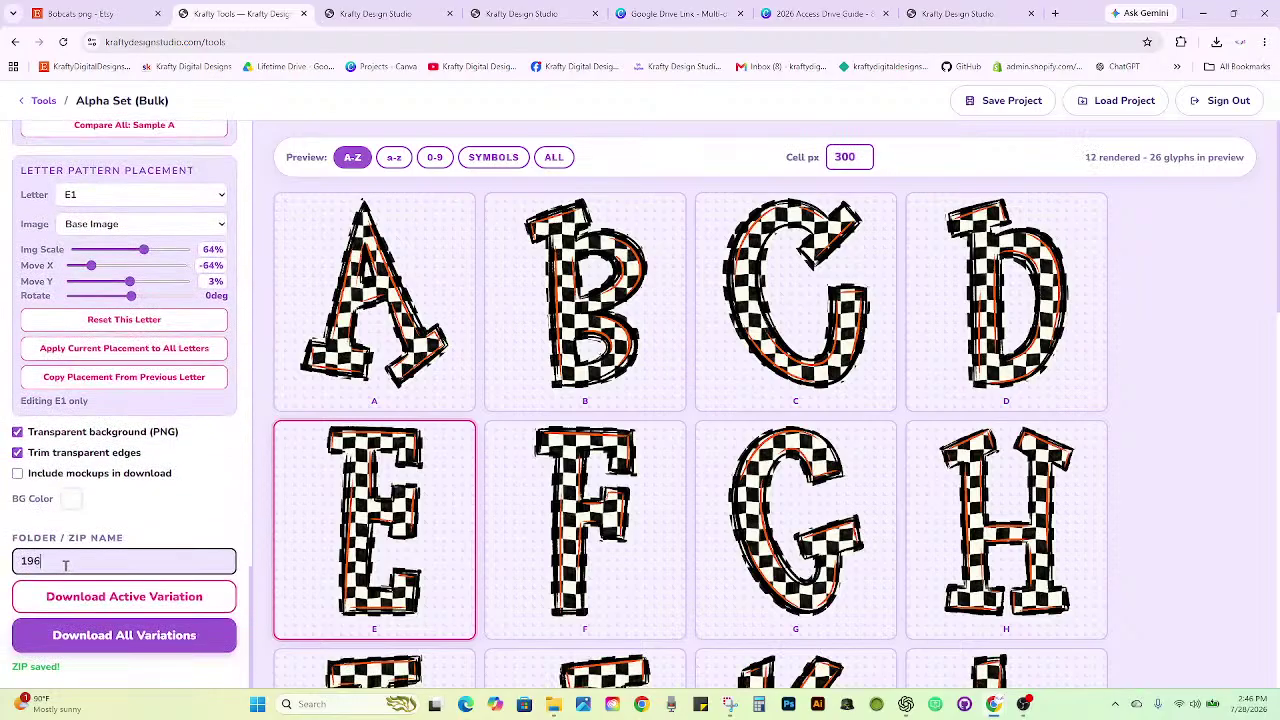
{"action": "left_click", "coordinate": [104, 634]}
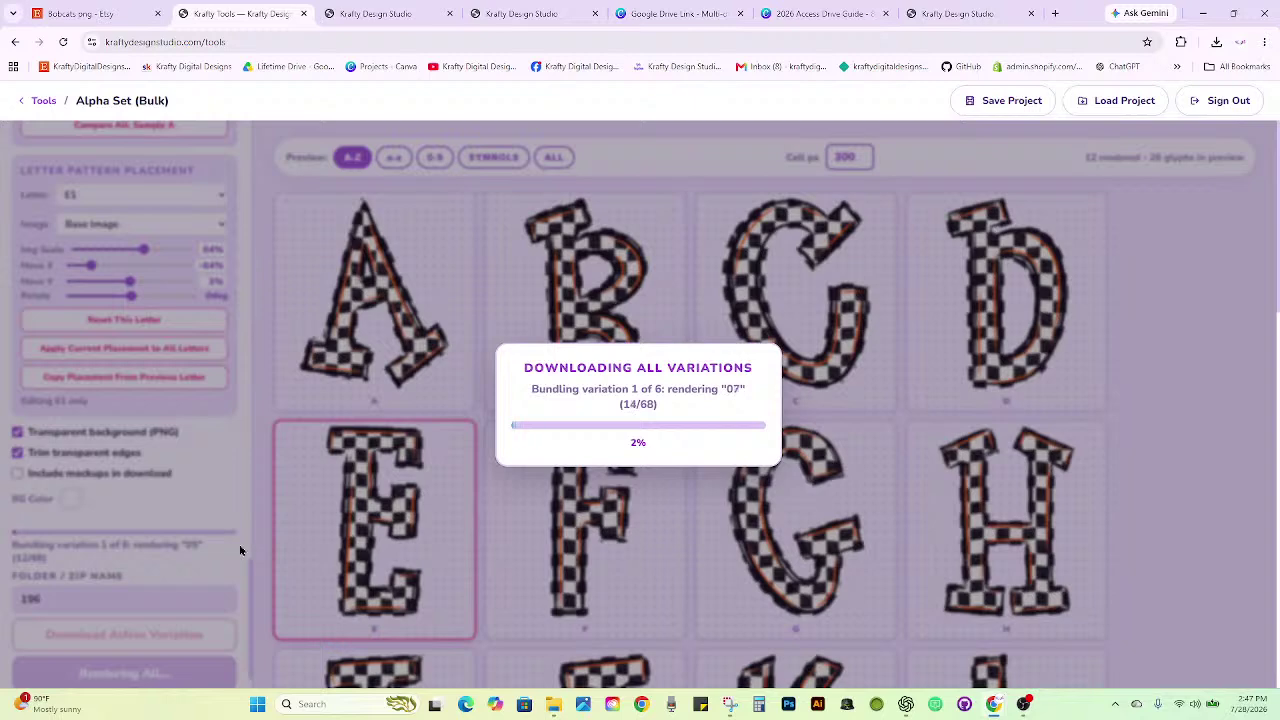
Switch to the open Bulk Mockups project and upload the GO TEAM (1), full alphabet-and-numbers and 6 ALPHA SETS PNGs from Downloads as finished designs.
{"action": "left_click", "coordinate": [352, 12]}
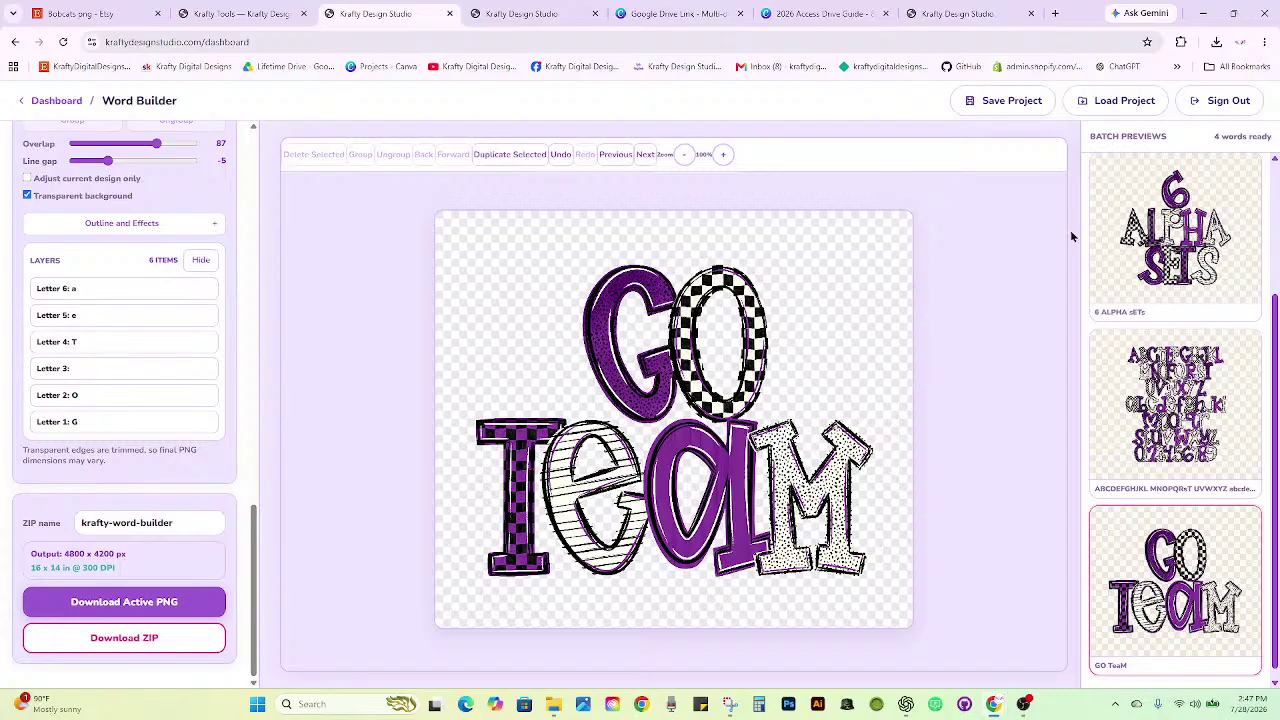
{"action": "scroll", "coordinate": [1237, 244], "scroll_direction": "up", "scroll_amount": 2}
{"action": "left_click", "coordinate": [504, 15]}
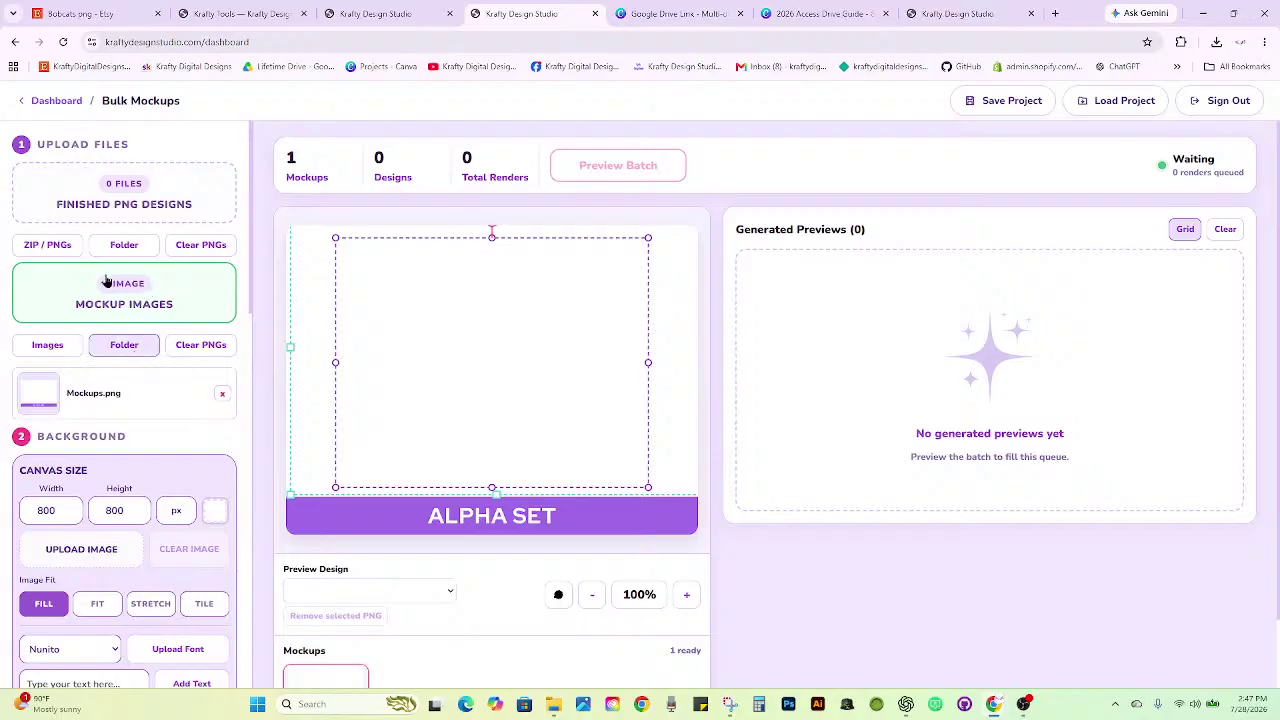
{"action": "left_click", "coordinate": [58, 250]}
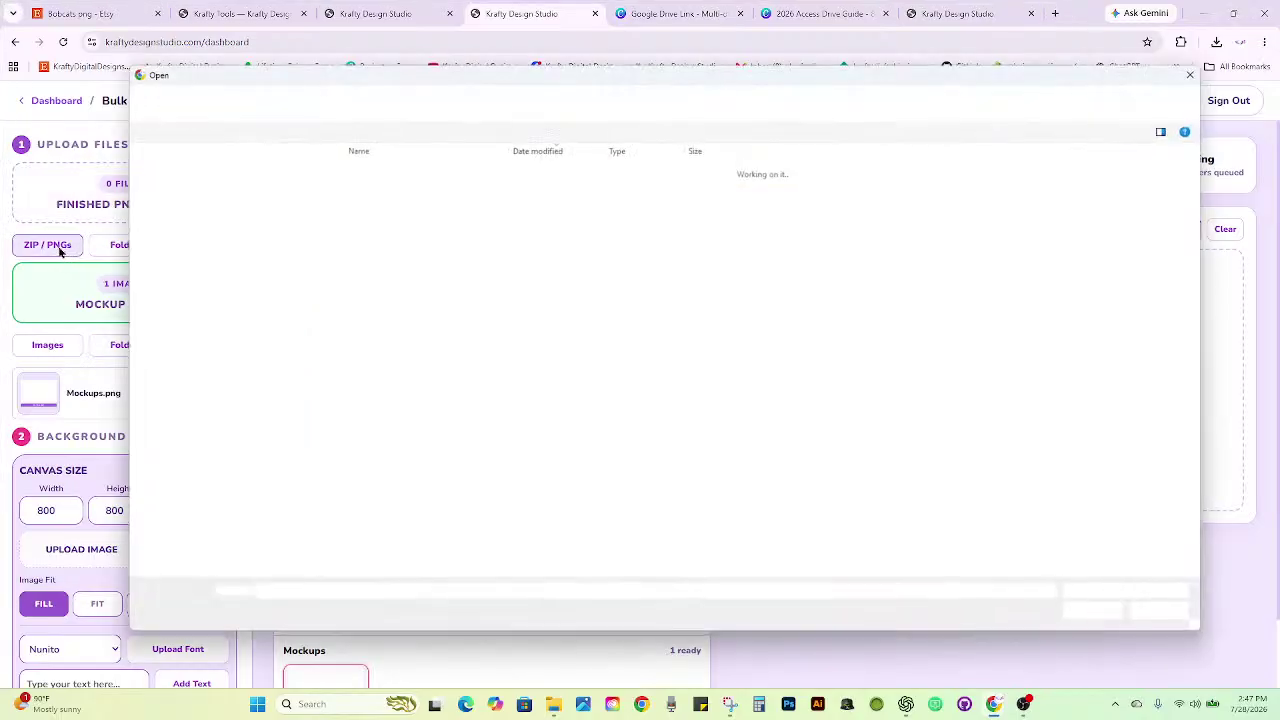
{"action": "left_click", "coordinate": [266, 103]}
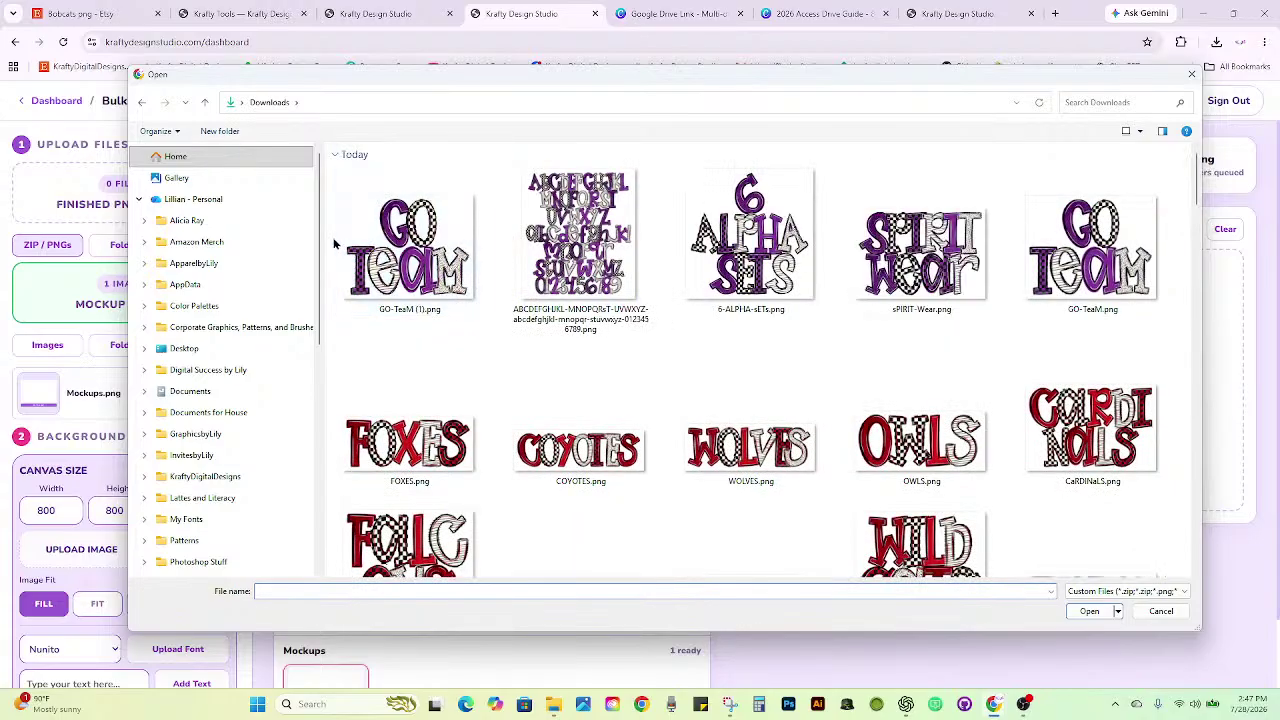
{"action": "left_click_drag", "start_coordinate": [335, 243], "coordinate": [692, 232]}
{"action": "left_click", "coordinate": [1089, 612]}
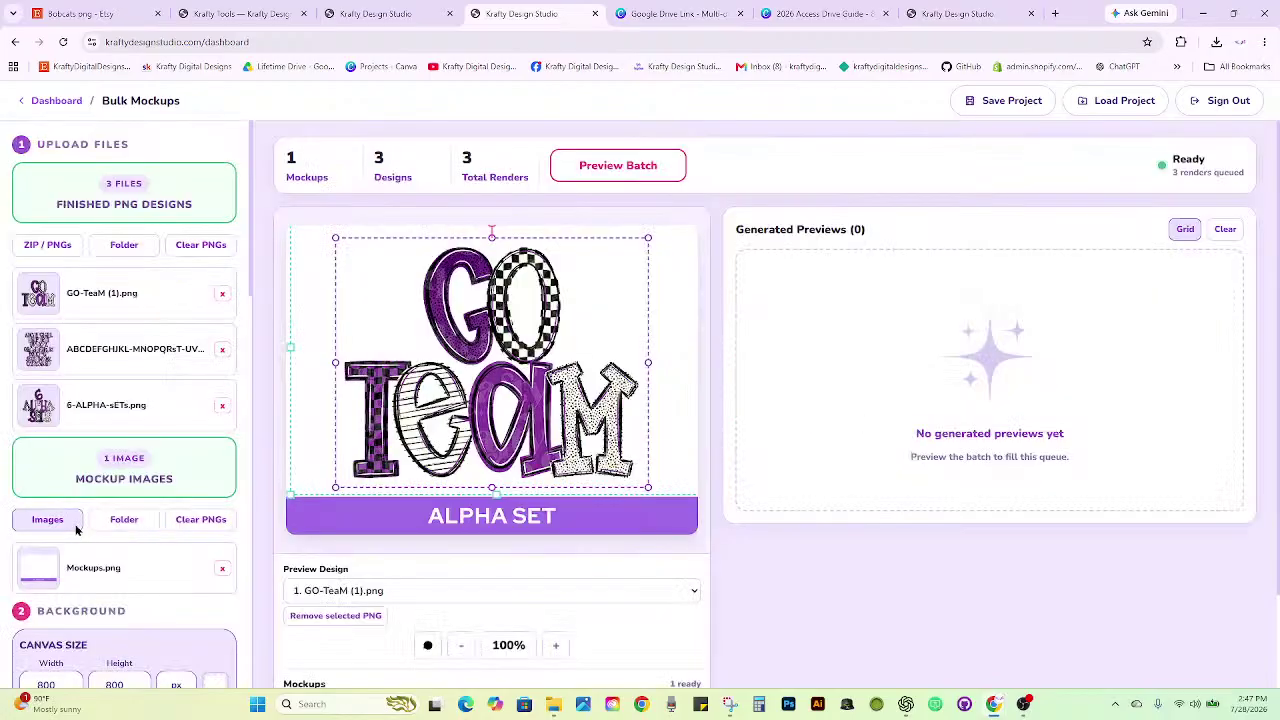
Export the mockup renders of the uploaded designs as a ZIP.
{"action": "scroll", "coordinate": [75, 530], "scroll_direction": "down", "scroll_amount": 10}
{"action": "left_click", "coordinate": [140, 617]}
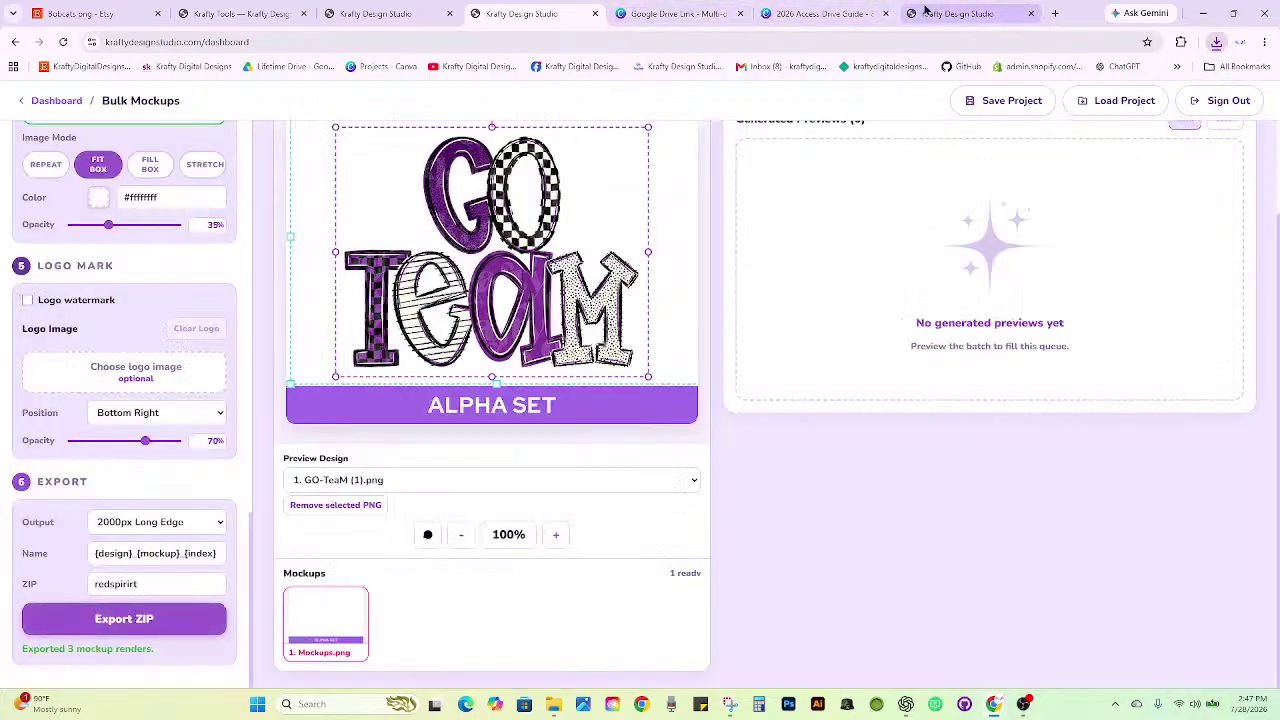
Switch to the open Word Builder project and respell JAGUARS as JaGUaRS in the batch word list.
{"action": "left_click", "coordinate": [925, 12]}
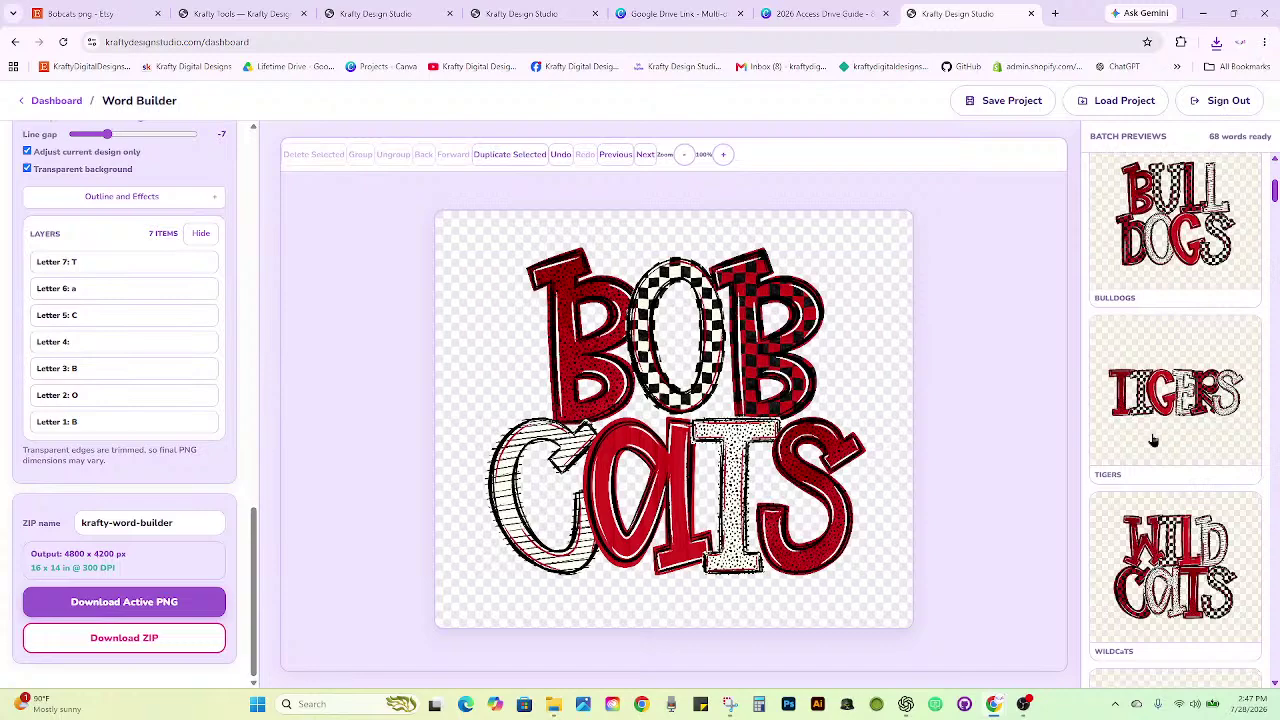
{"action": "scroll", "coordinate": [1155, 440], "scroll_direction": "down", "scroll_amount": 12}
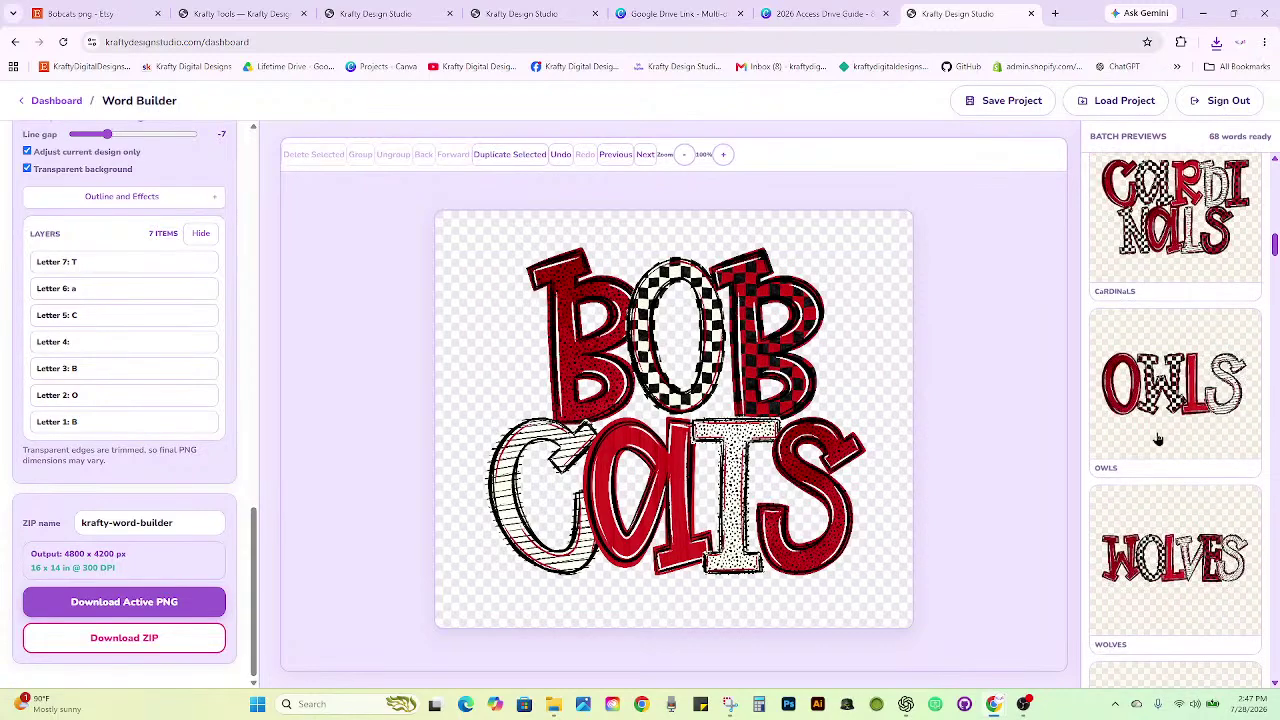
{"action": "scroll", "coordinate": [1157, 438], "scroll_direction": "down", "scroll_amount": 6}
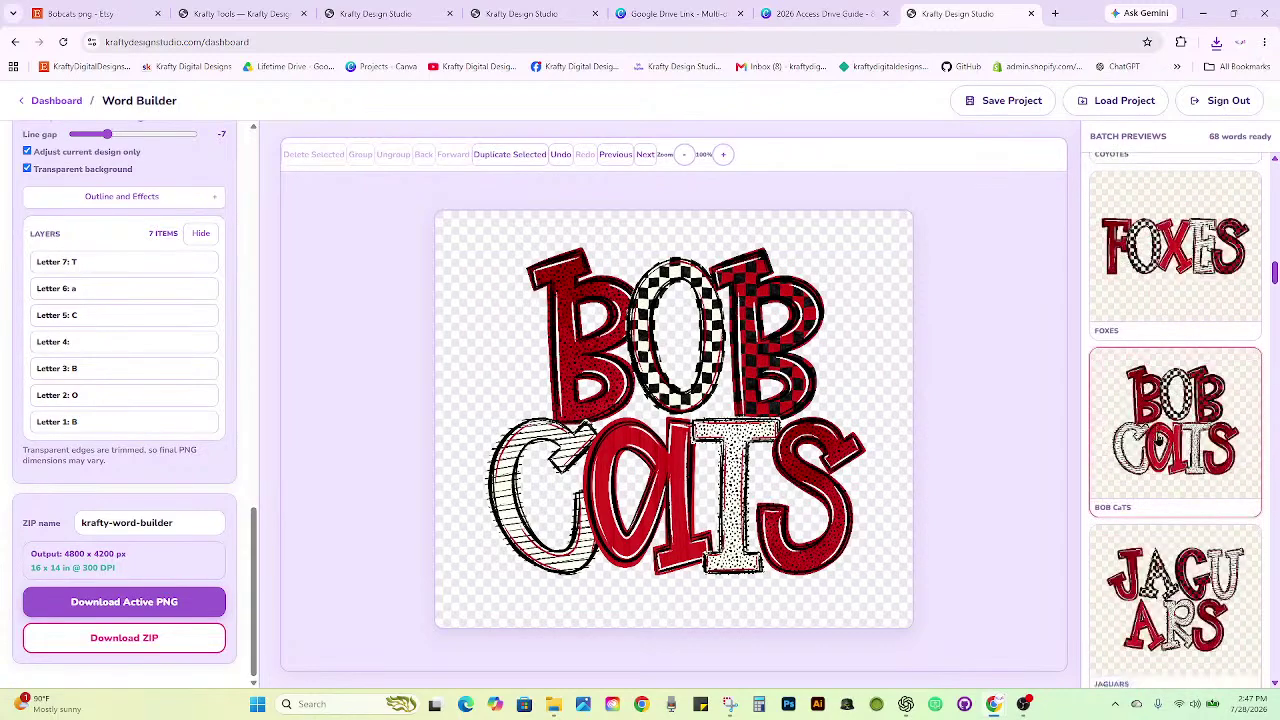
{"action": "scroll", "coordinate": [1158, 438], "scroll_direction": "down", "scroll_amount": 3}
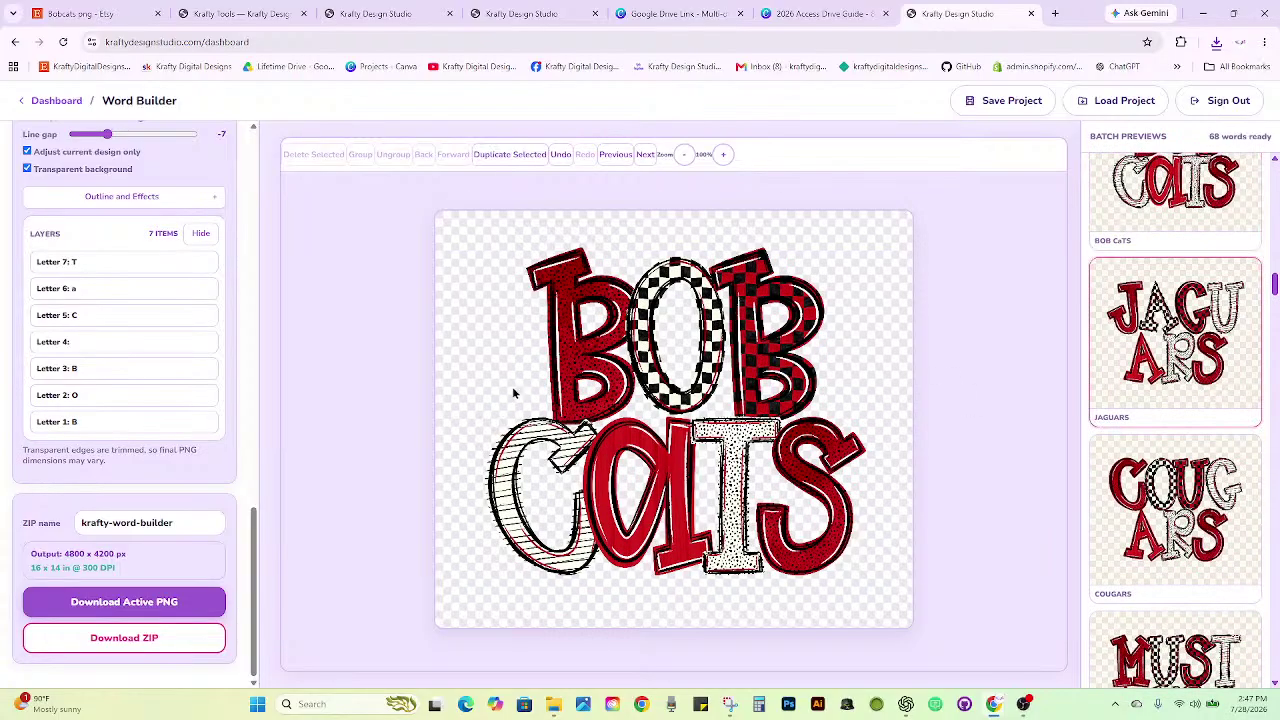
{"action": "scroll", "coordinate": [107, 455], "scroll_direction": "up", "scroll_amount": 10}
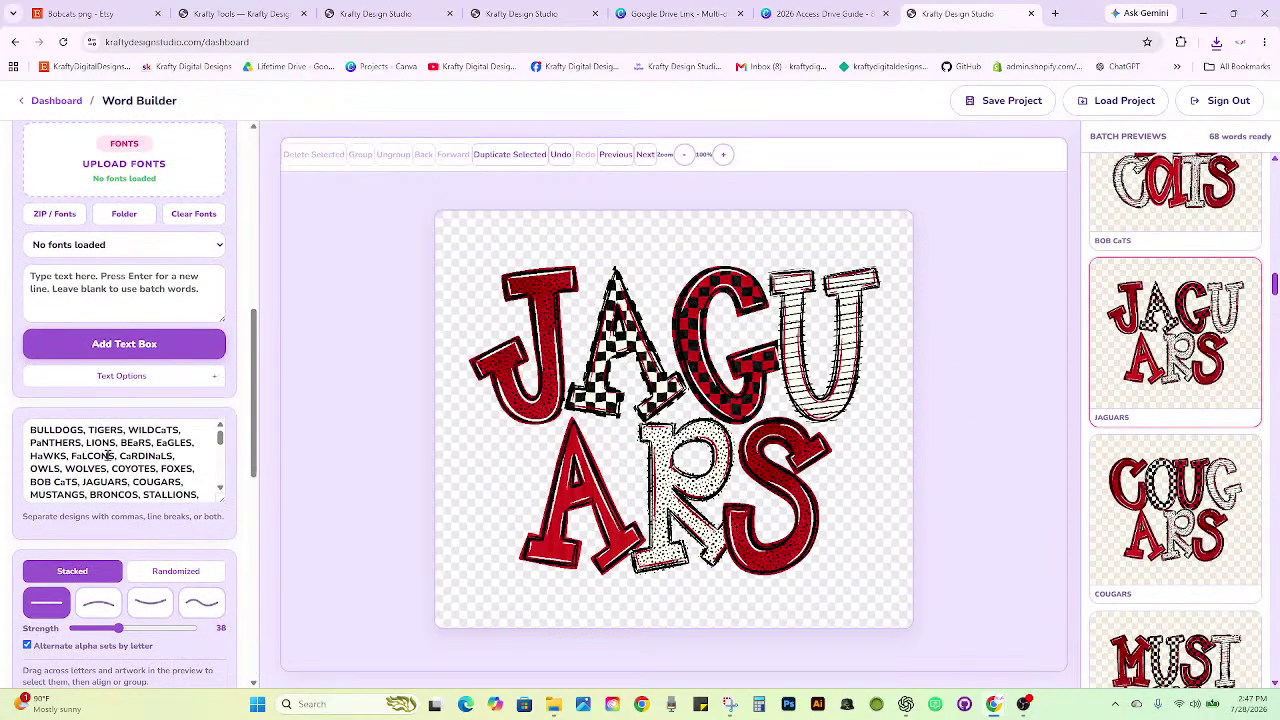
{"action": "left_click", "coordinate": [95, 481]}
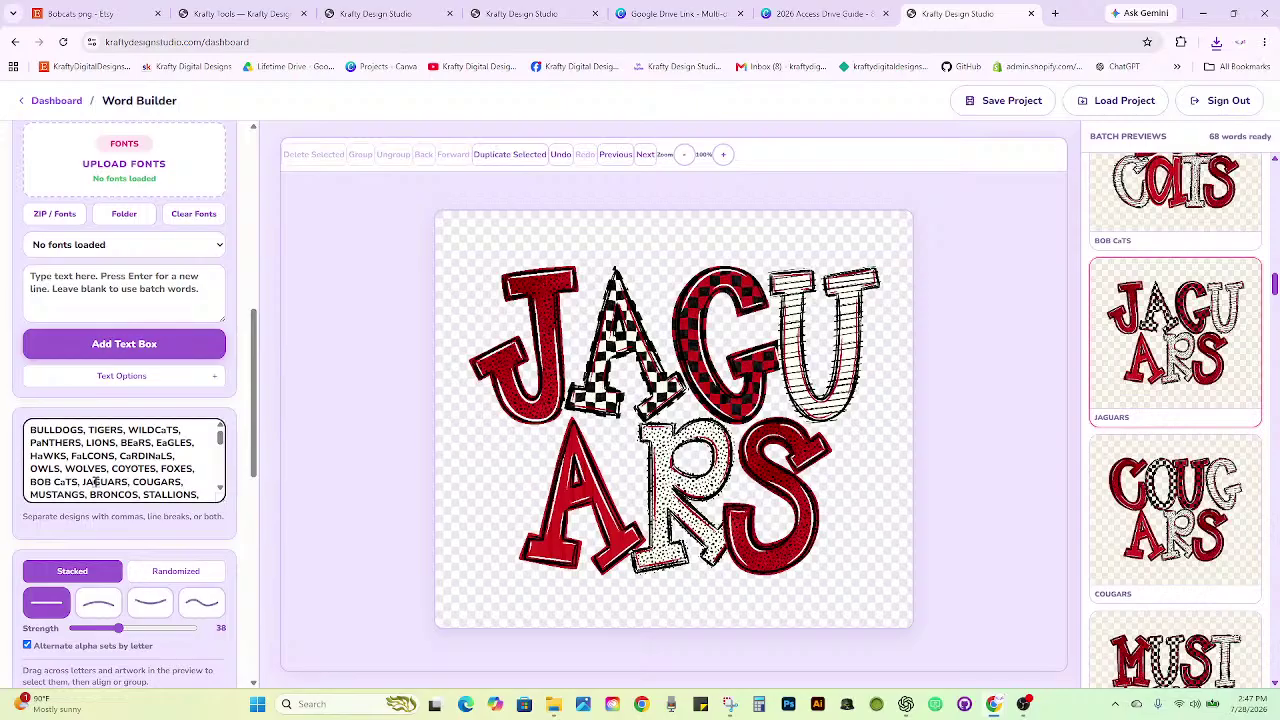
{"action": "key", "text": "BackSpace"}
{"action": "type", "text": "aGUa"}
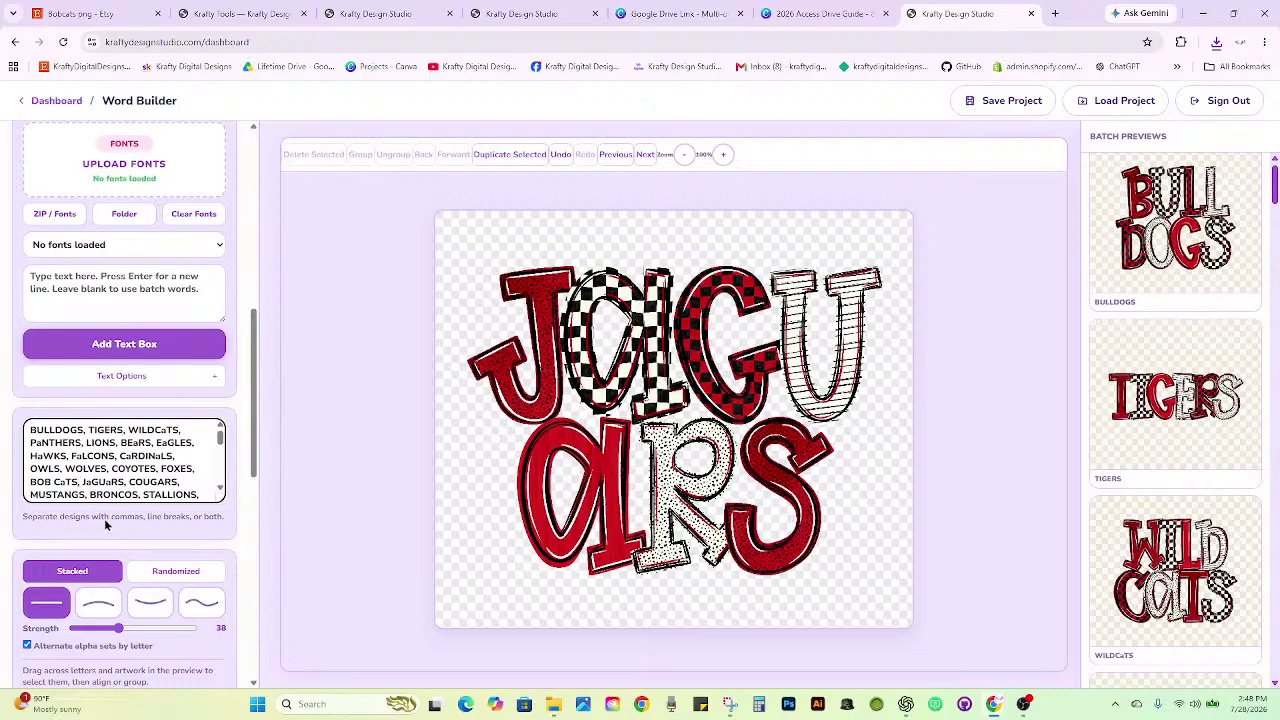
Check the alpha set download progress, switch to Etsy and open the KraftyDigitalDesigns storefront through Shop Manager.
{"action": "left_click", "coordinate": [205, 12]}
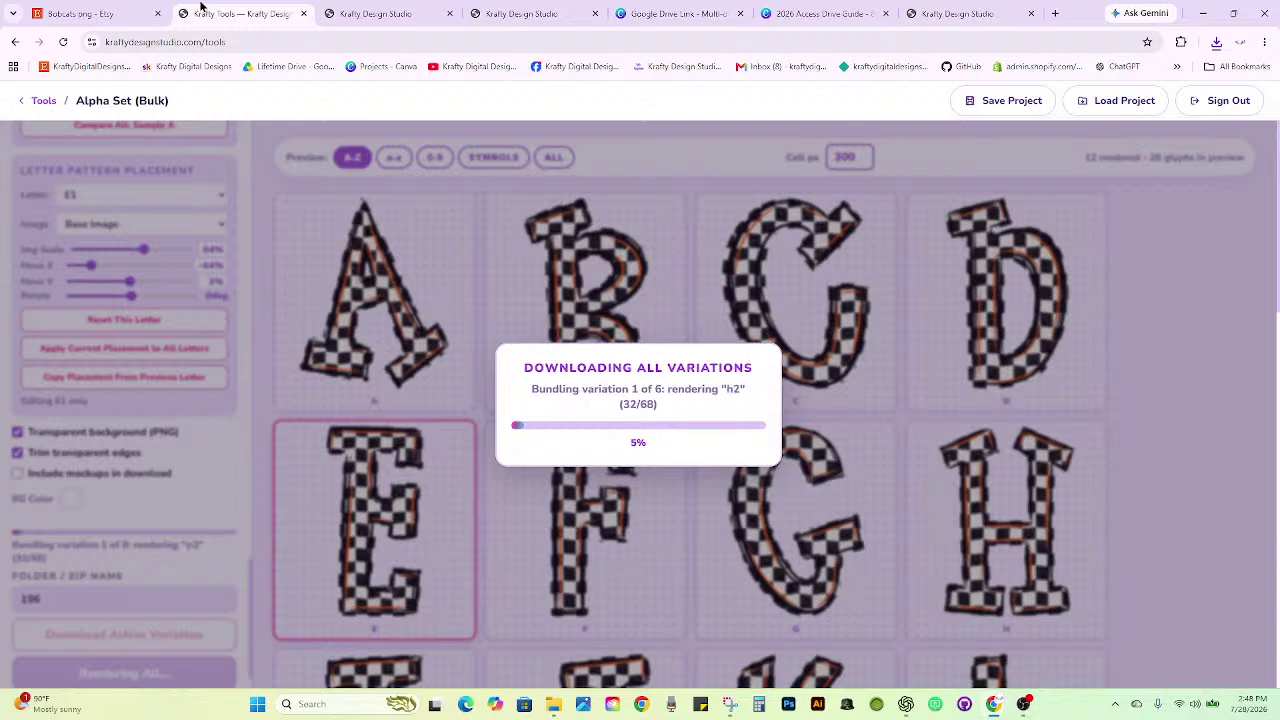
{"action": "left_click", "coordinate": [90, 14]}
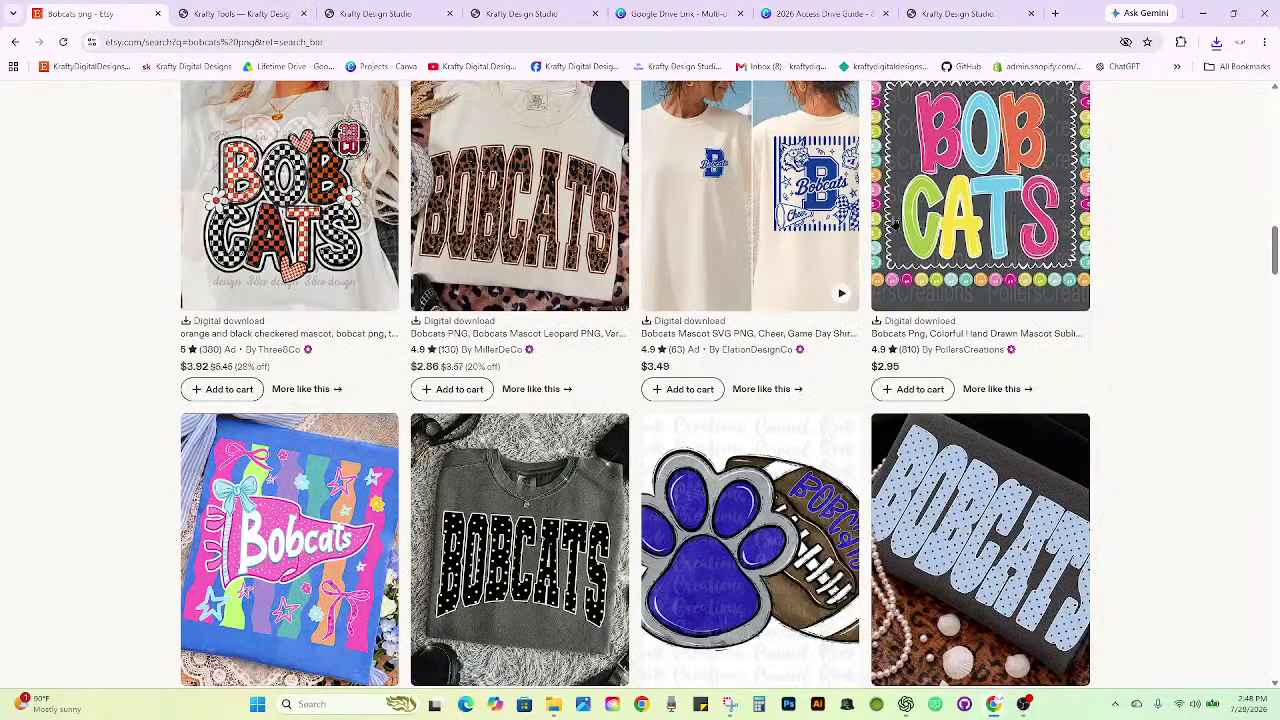
{"action": "scroll", "coordinate": [640, 384], "scroll_direction": "up", "scroll_amount": 3}
{"action": "scroll", "coordinate": [640, 384], "scroll_direction": "up", "scroll_amount": 15}
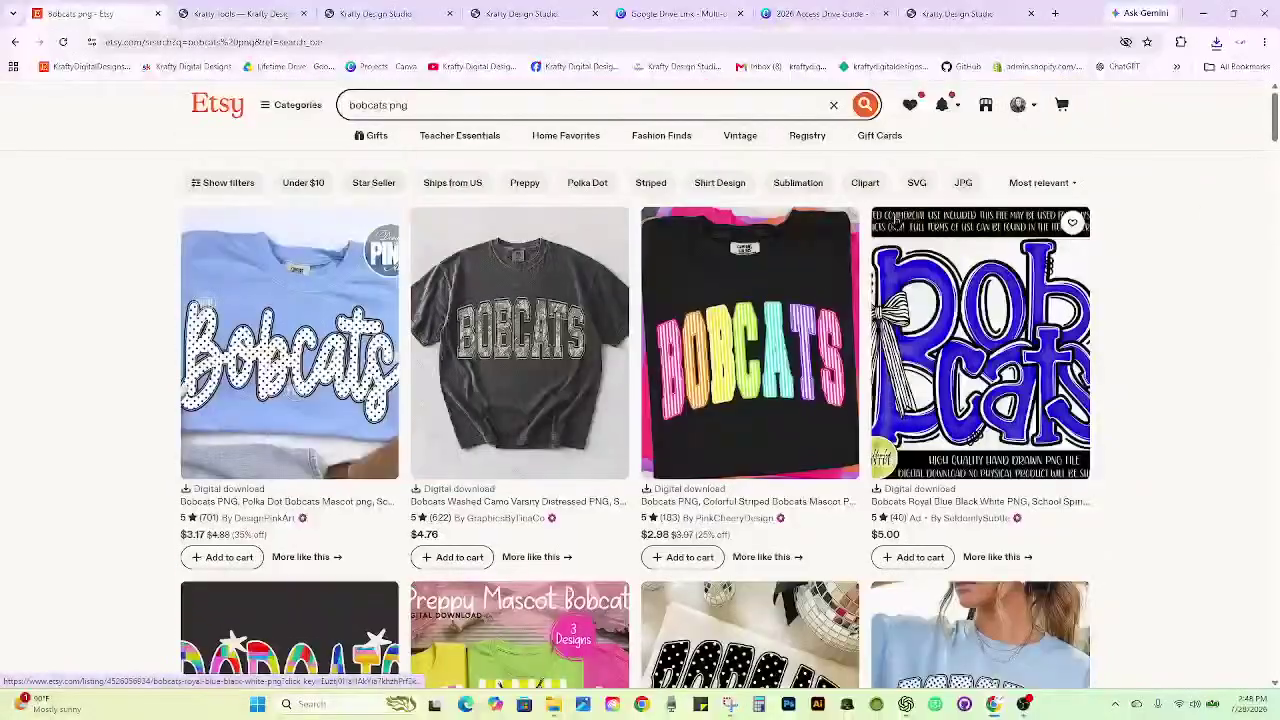
{"action": "left_click", "coordinate": [986, 104]}
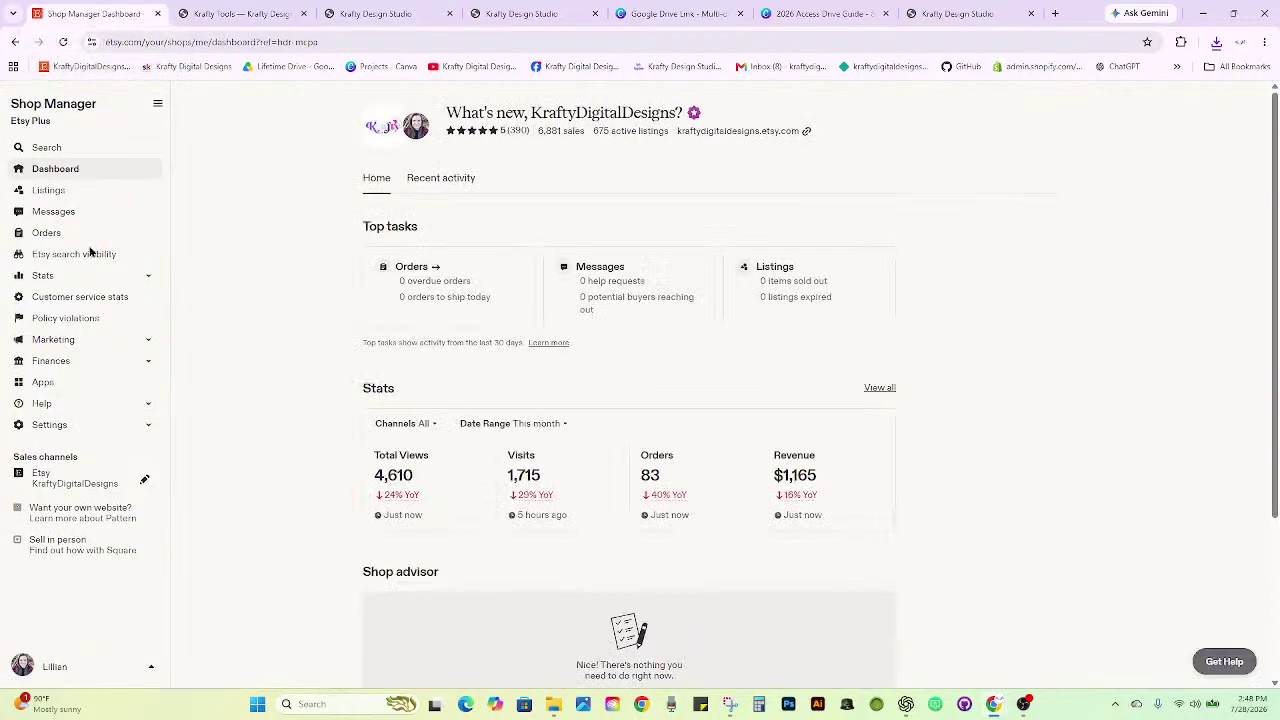
{"action": "left_click", "coordinate": [70, 480]}
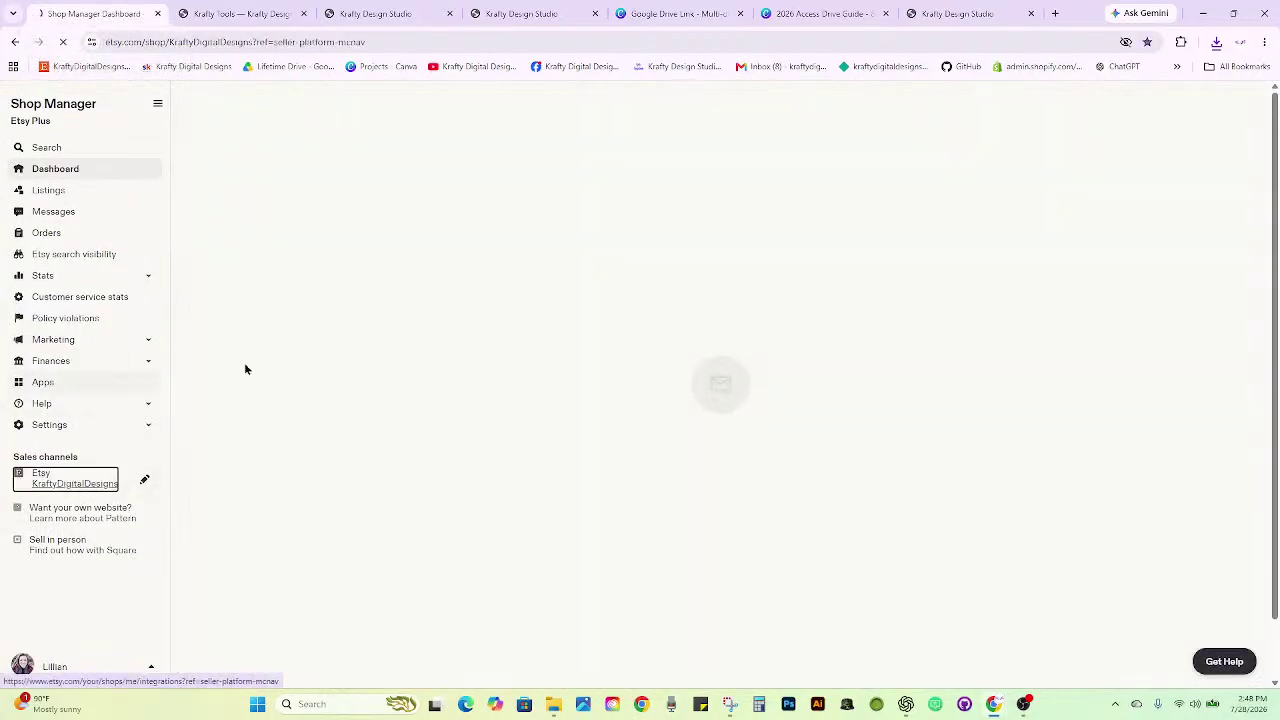
{"action": "scroll", "coordinate": [300, 340], "scroll_direction": "down", "scroll_amount": 3}
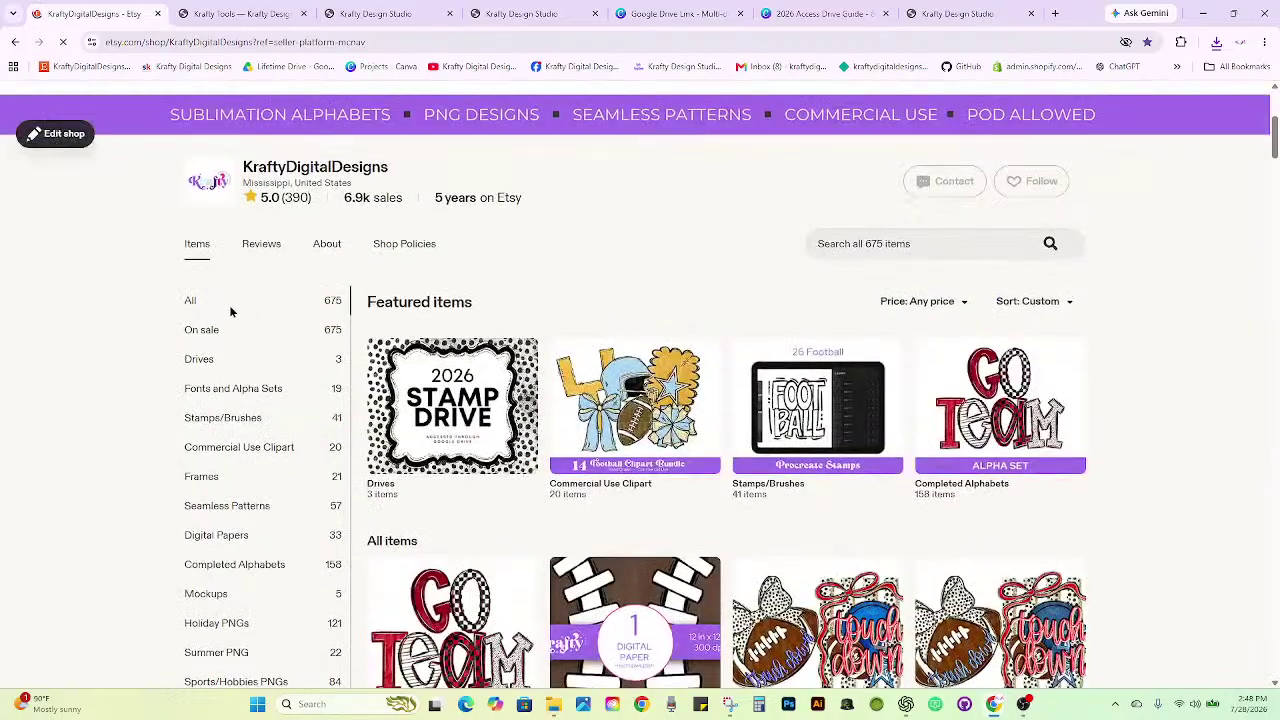
{"action": "scroll", "coordinate": [191, 318], "scroll_direction": "down", "scroll_amount": 2}
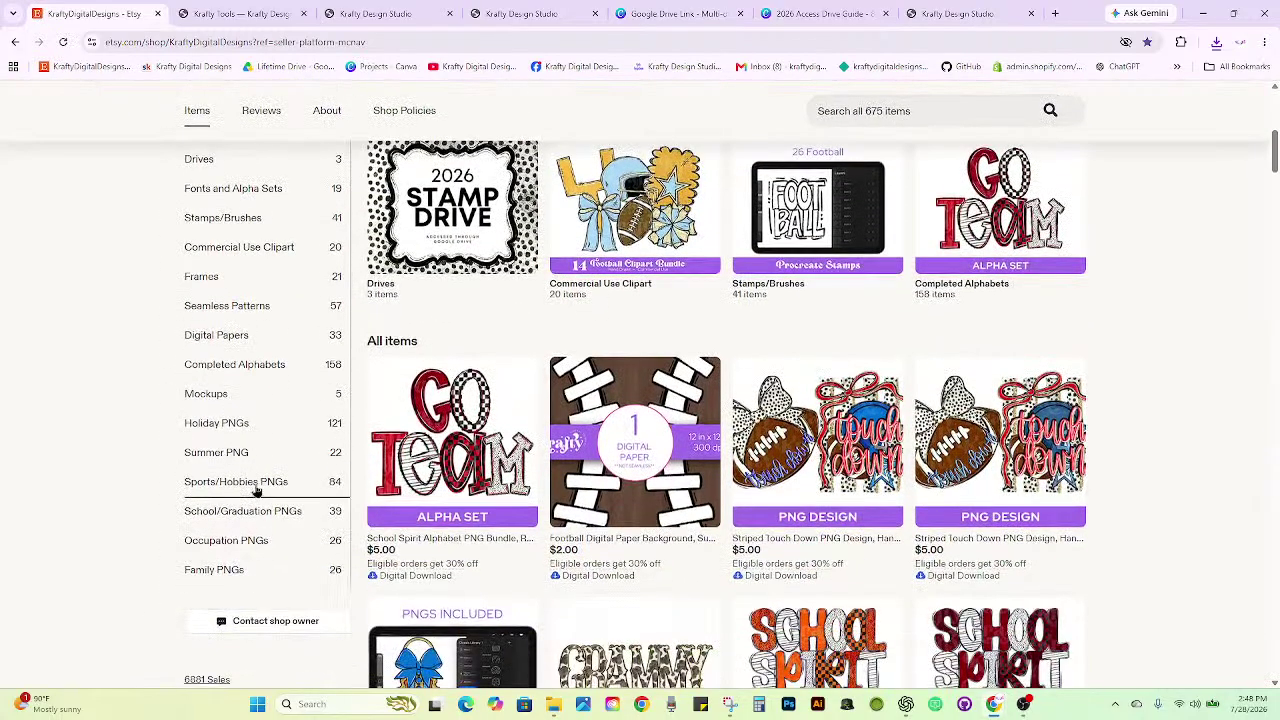
Browse the first two pages of the shop's Sports/Hobbies PNGs section to review the existing listings.
{"action": "left_click", "coordinate": [256, 490]}
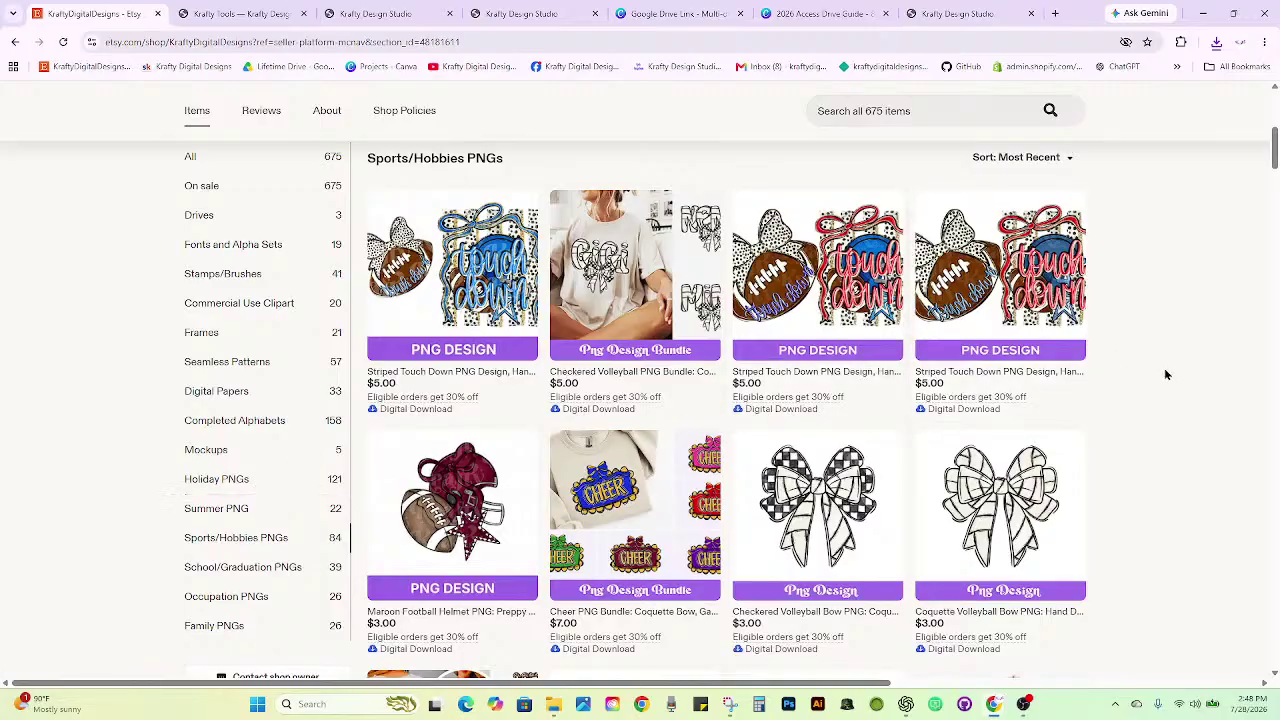
{"action": "scroll", "coordinate": [1166, 374], "scroll_direction": "down", "scroll_amount": 2}
{"action": "scroll", "coordinate": [1166, 374], "scroll_direction": "down", "scroll_amount": 3}
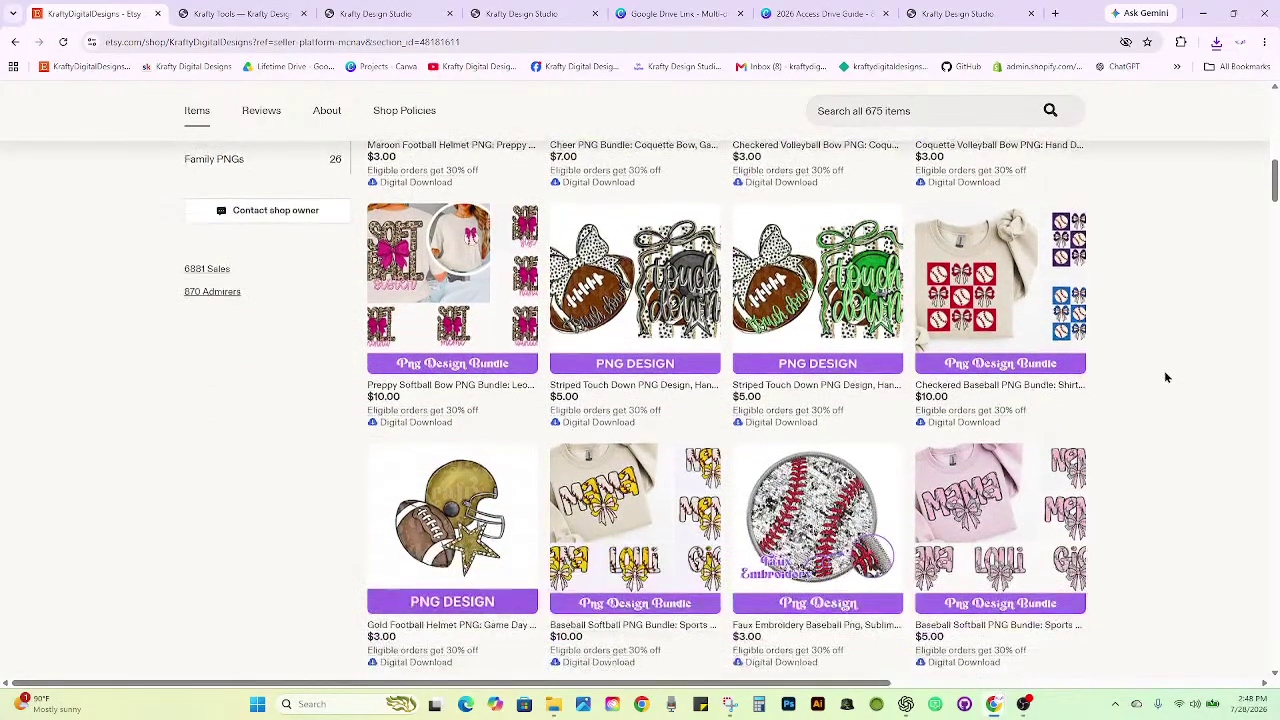
{"action": "scroll", "coordinate": [1134, 387], "scroll_direction": "down", "scroll_amount": 6}
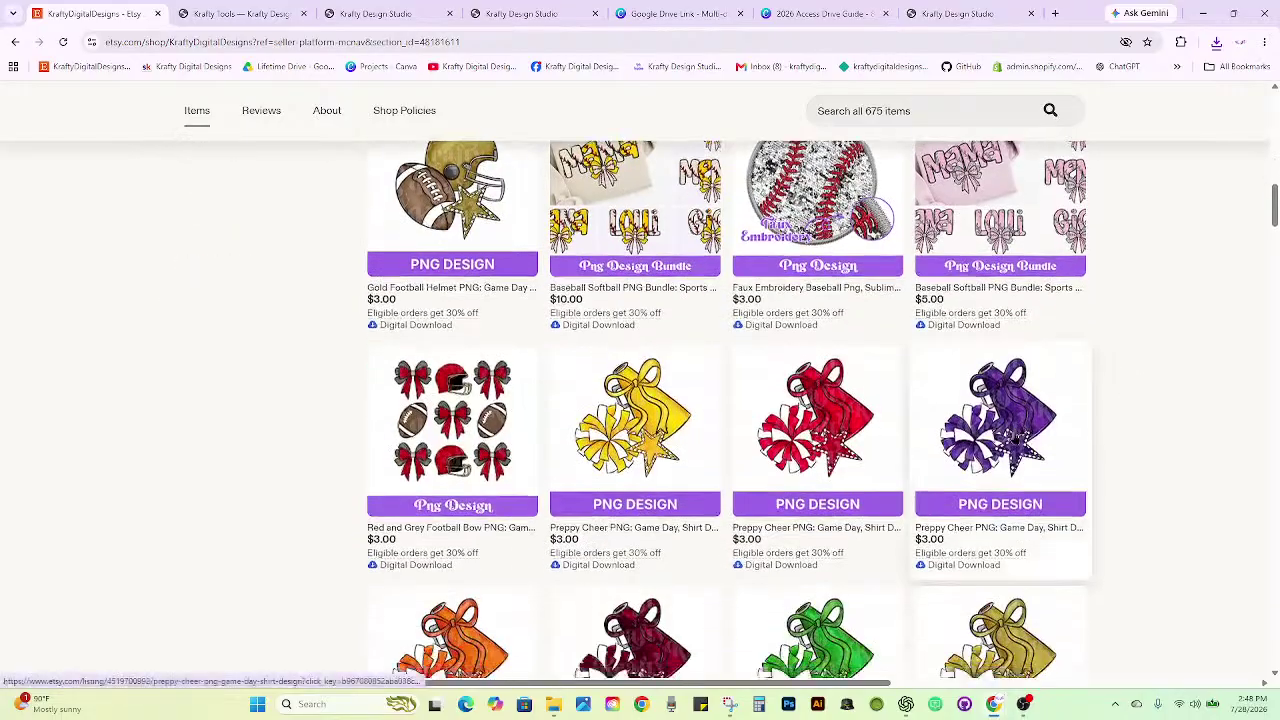
{"action": "scroll", "coordinate": [1042, 433], "scroll_direction": "down", "scroll_amount": 3}
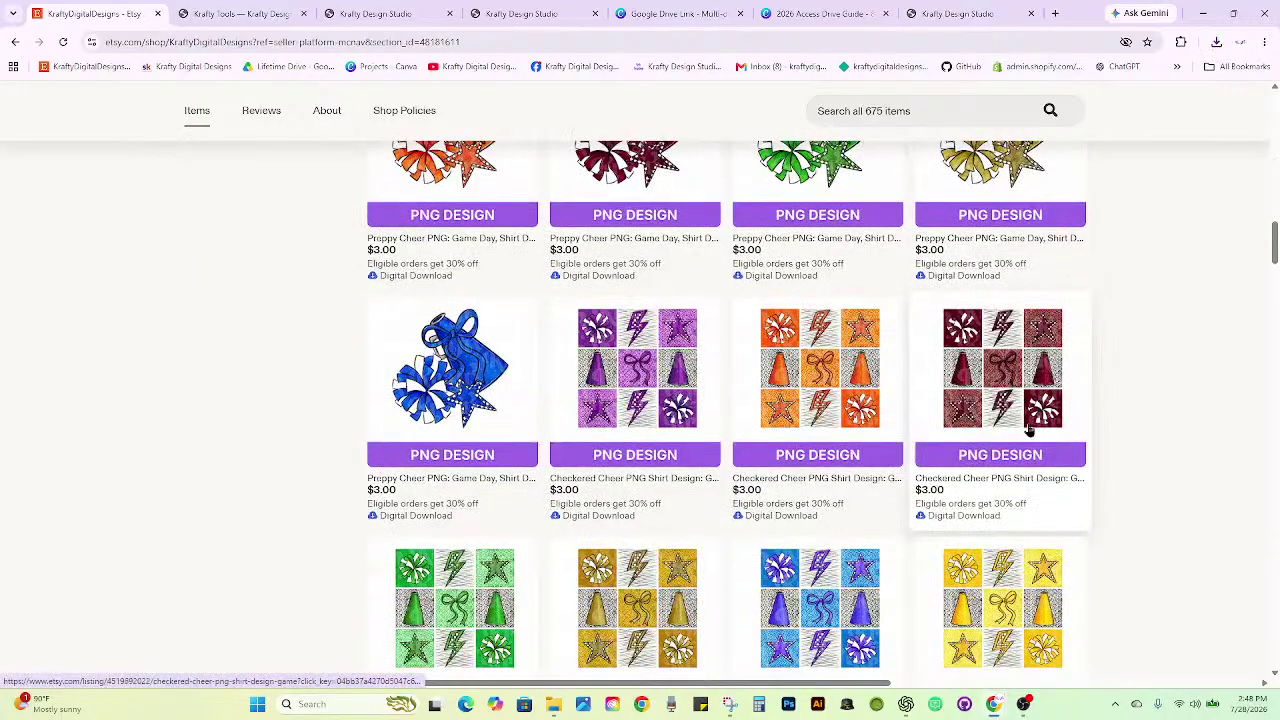
{"action": "scroll", "coordinate": [1029, 430], "scroll_direction": "down", "scroll_amount": 5}
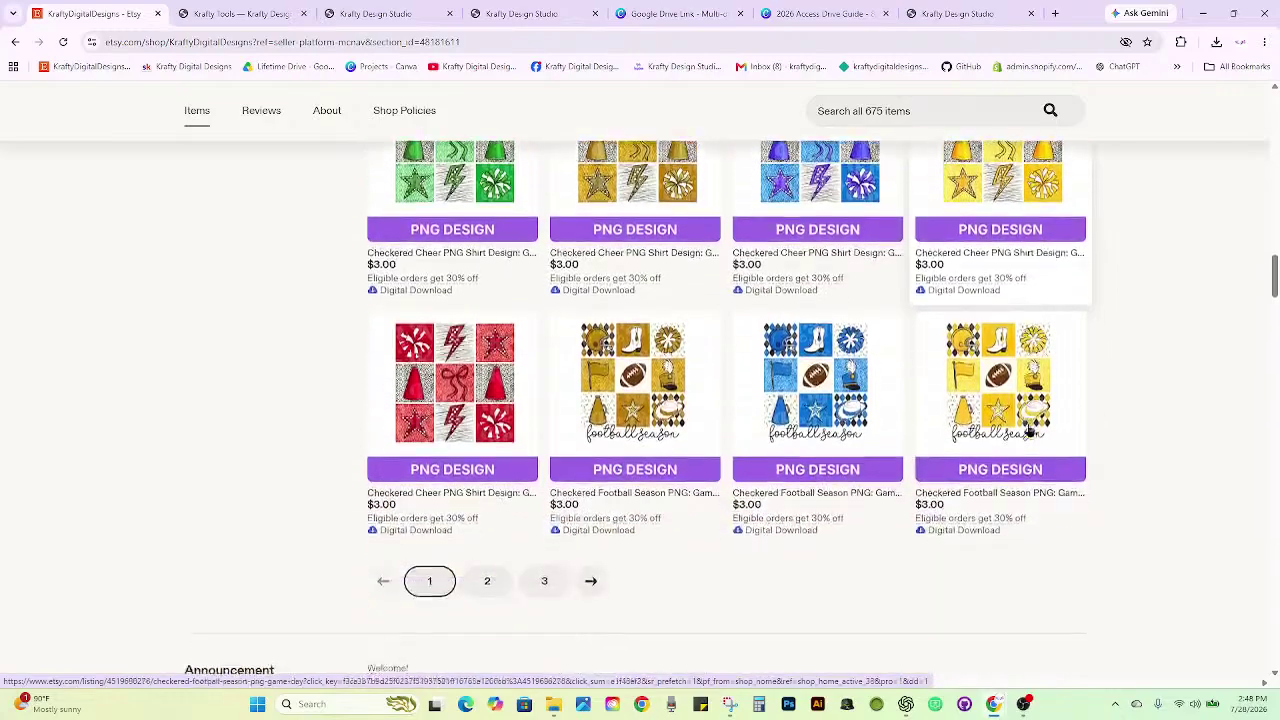
{"action": "scroll", "coordinate": [1030, 430], "scroll_direction": "down", "scroll_amount": 1}
{"action": "left_click", "coordinate": [490, 515]}
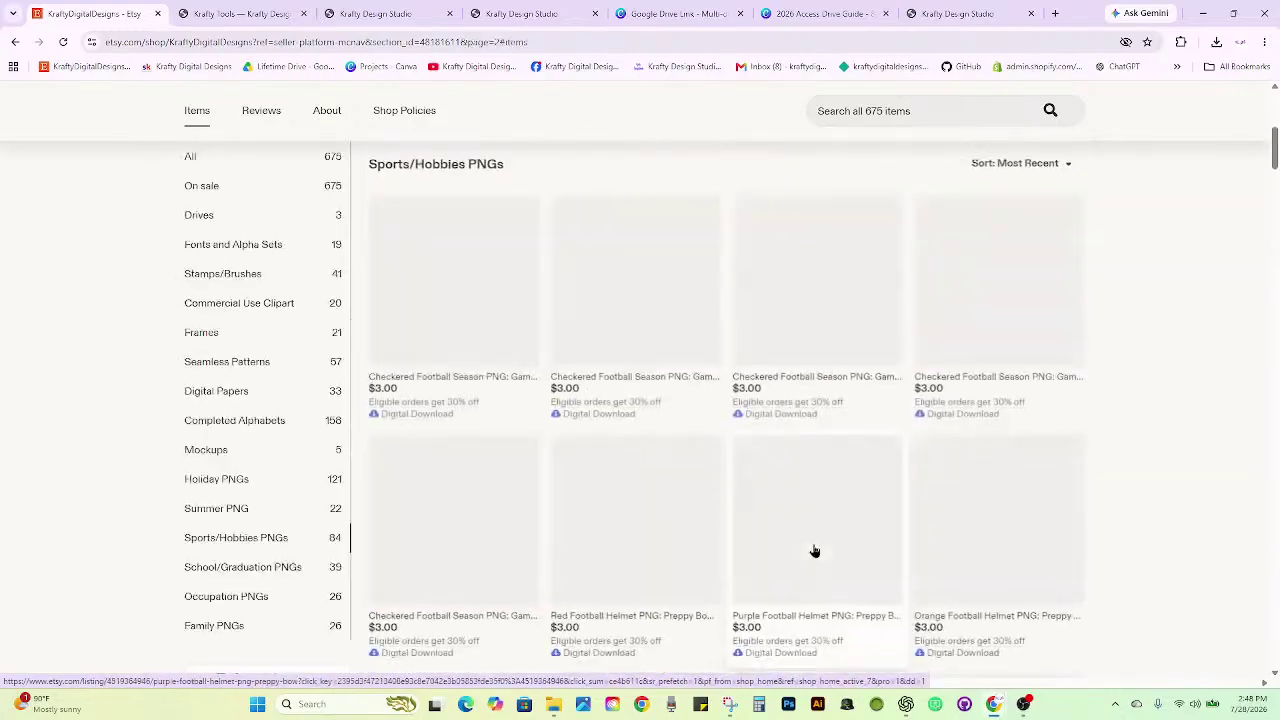
{"action": "scroll", "coordinate": [820, 530], "scroll_direction": "down", "scroll_amount": 10}
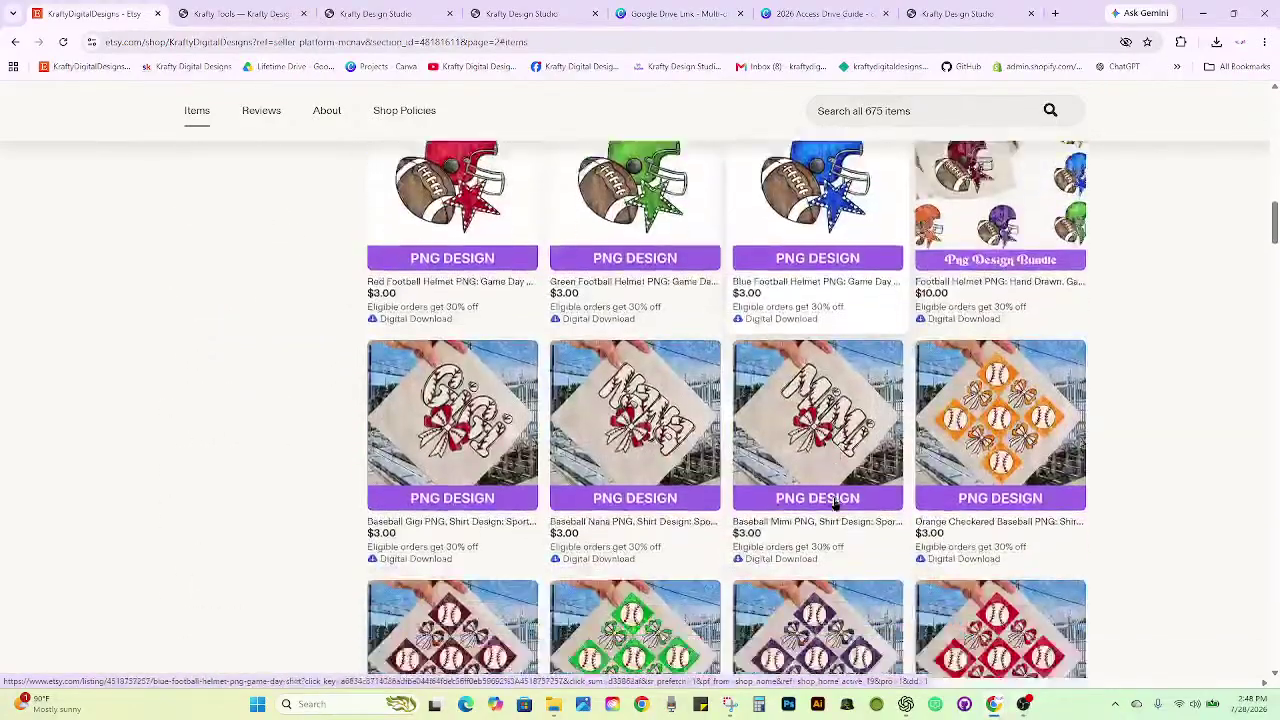
{"action": "scroll", "coordinate": [835, 505], "scroll_direction": "down", "scroll_amount": 5}
{"action": "scroll", "coordinate": [688, 512], "scroll_direction": "up", "scroll_amount": 6}
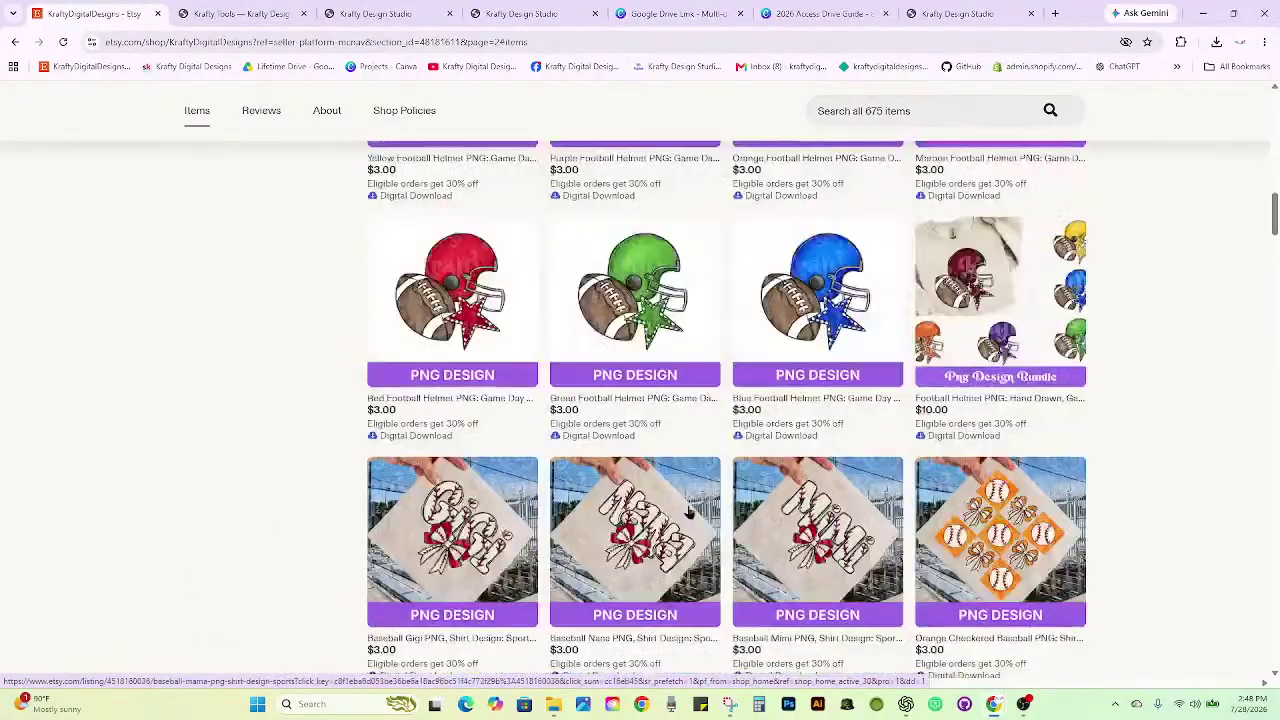
{"action": "scroll", "coordinate": [688, 512], "scroll_direction": "up", "scroll_amount": 15}
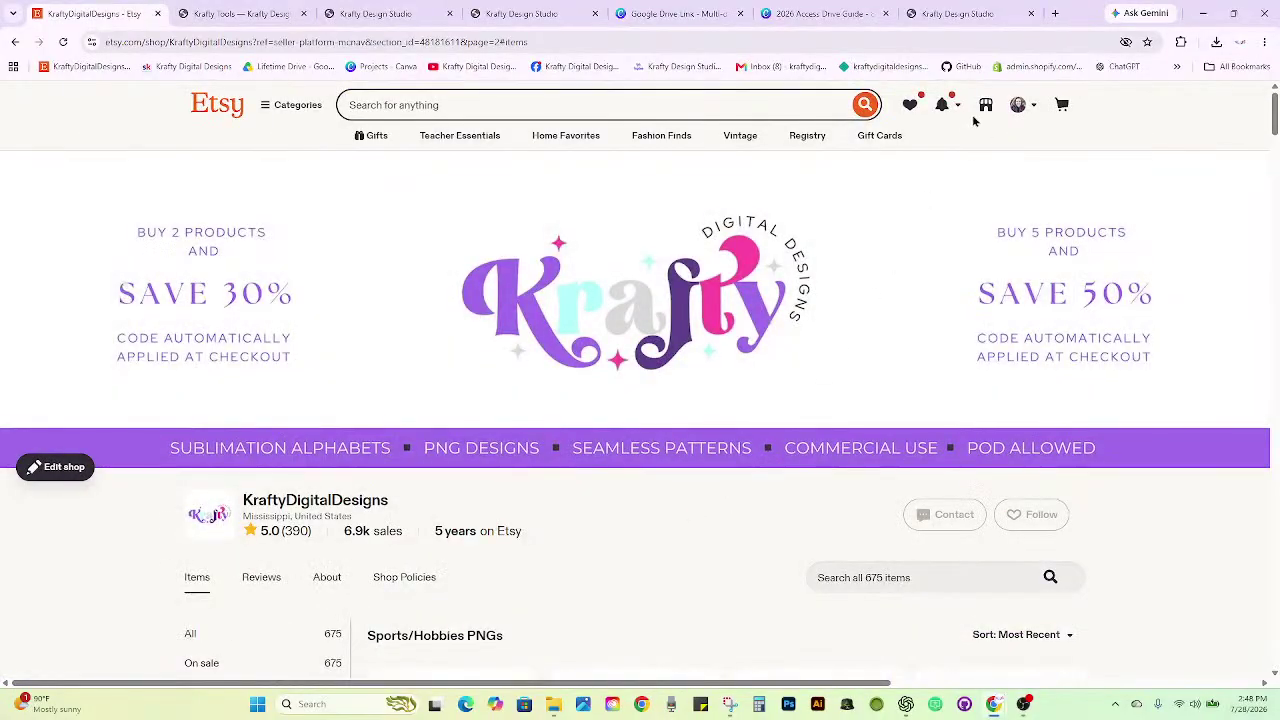
Open Marketplace Insights in Shop Manager and look up the search term "mascot png".
{"action": "left_click", "coordinate": [985, 104]}
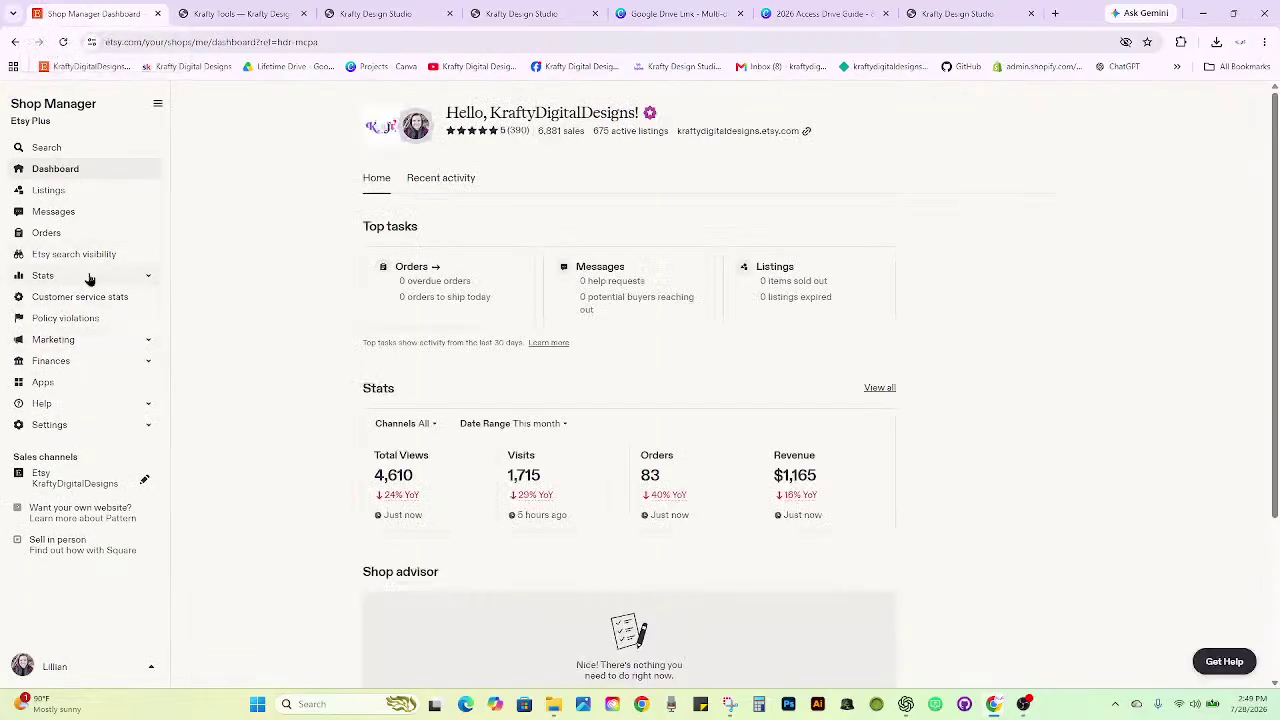
{"action": "left_click", "coordinate": [89, 276]}
{"action": "left_click", "coordinate": [100, 318]}
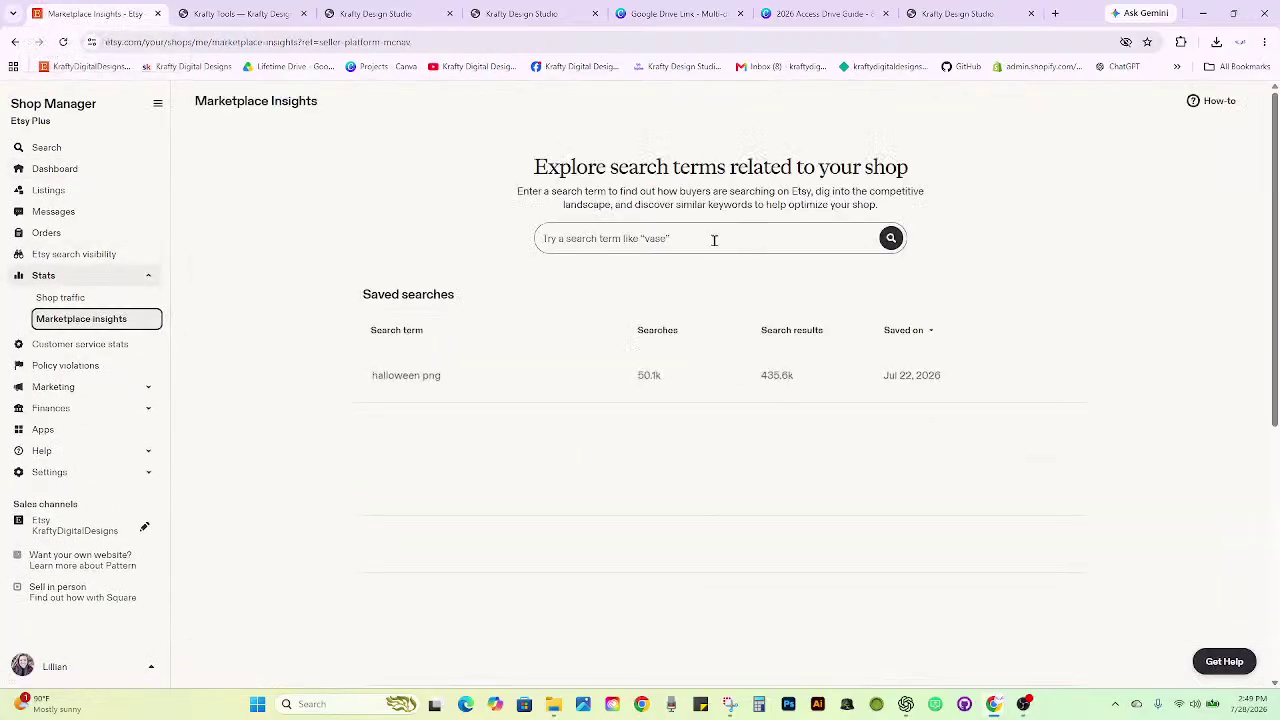
{"action": "left_click", "coordinate": [714, 240]}
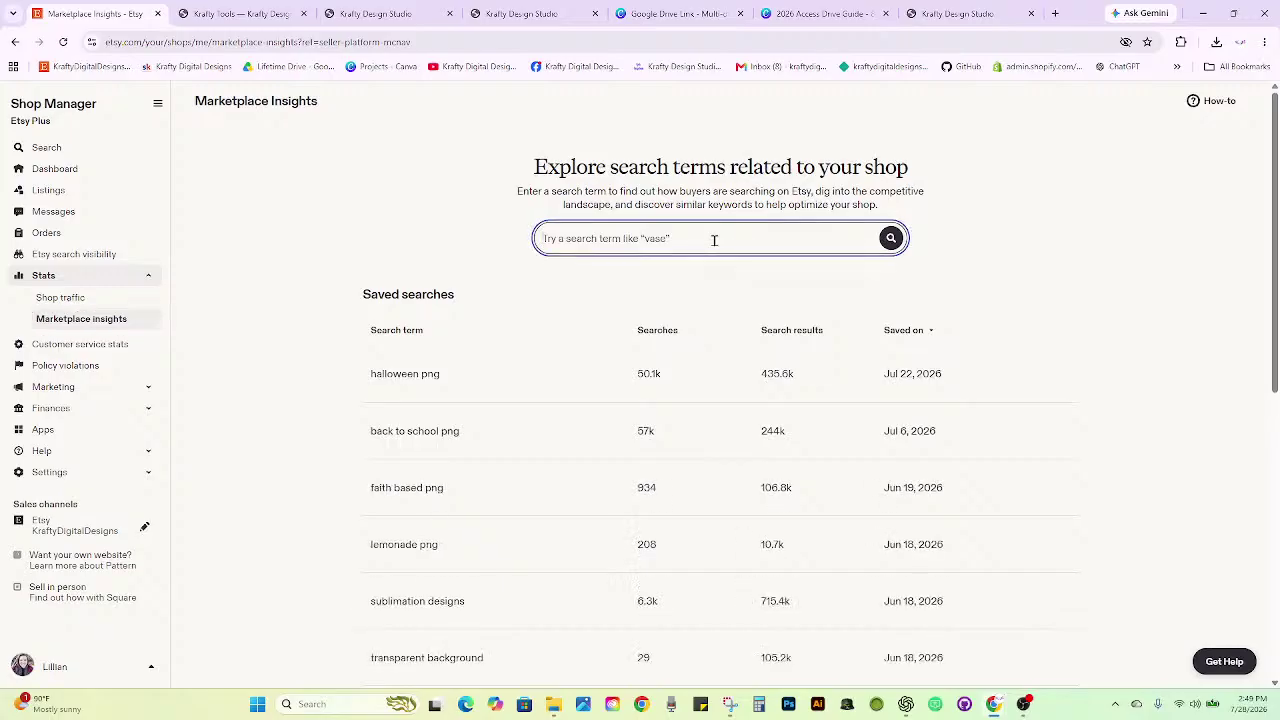
{"action": "type", "text": "mascot png"}
{"action": "key", "text": "Return"}
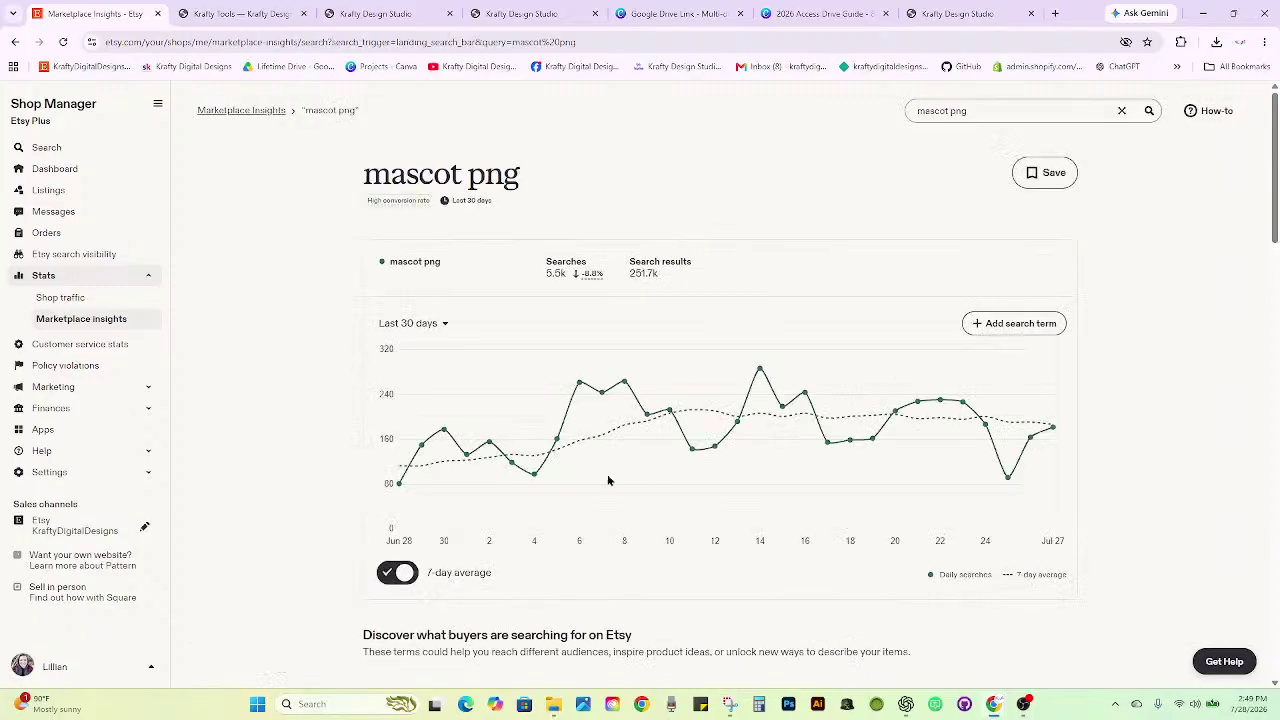
Examine the search volume, 30-day daily trend and similar search terms for mascot png.
{"action": "left_click_drag", "start_coordinate": [544, 262], "coordinate": [580, 278]}
{"action": "left_click", "coordinate": [510, 273]}
{"action": "mouse_move", "coordinate": [1054, 432]}
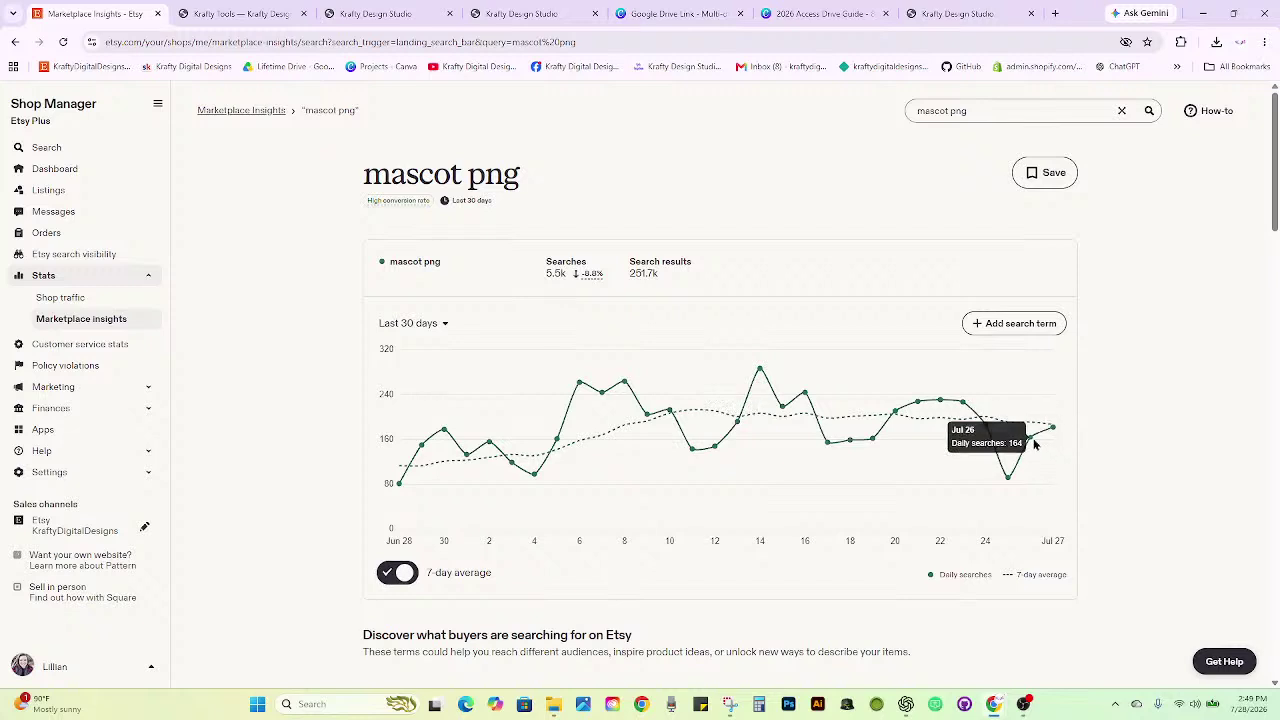
{"action": "mouse_move", "coordinate": [1008, 489]}
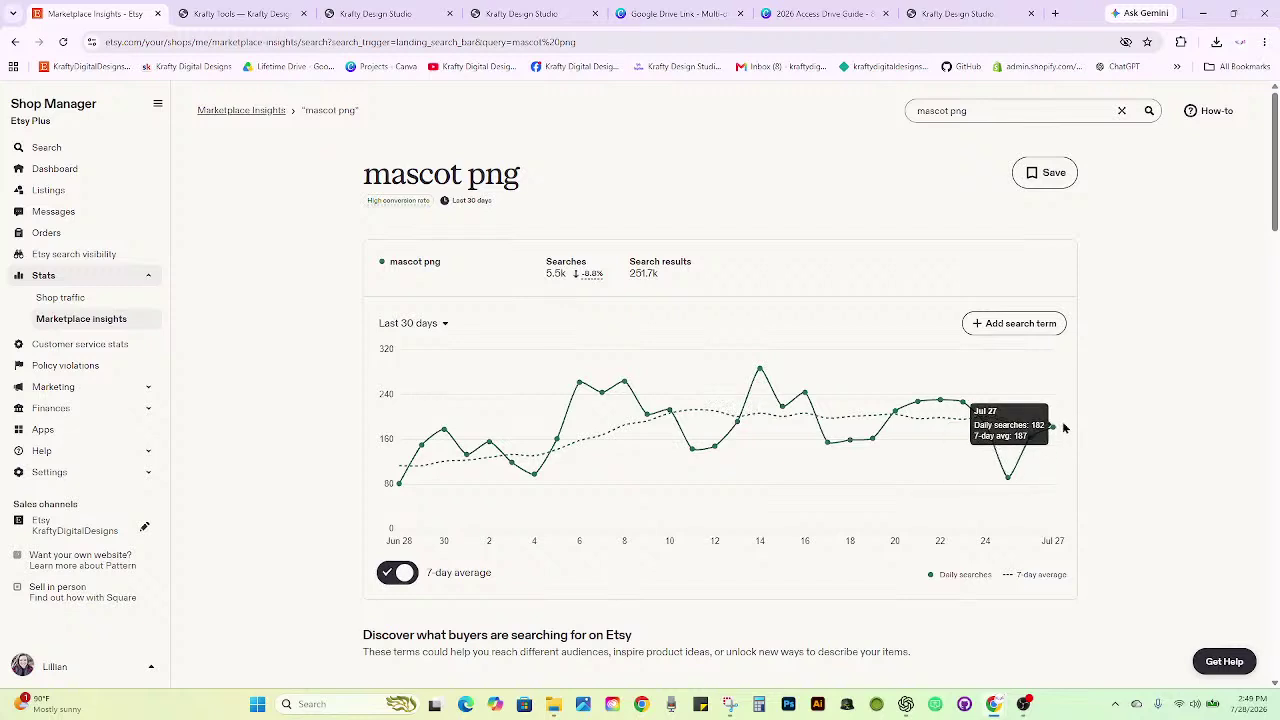
{"action": "scroll", "coordinate": [1122, 438], "scroll_direction": "down", "scroll_amount": 1}
{"action": "scroll", "coordinate": [1123, 438], "scroll_direction": "down", "scroll_amount": 7}
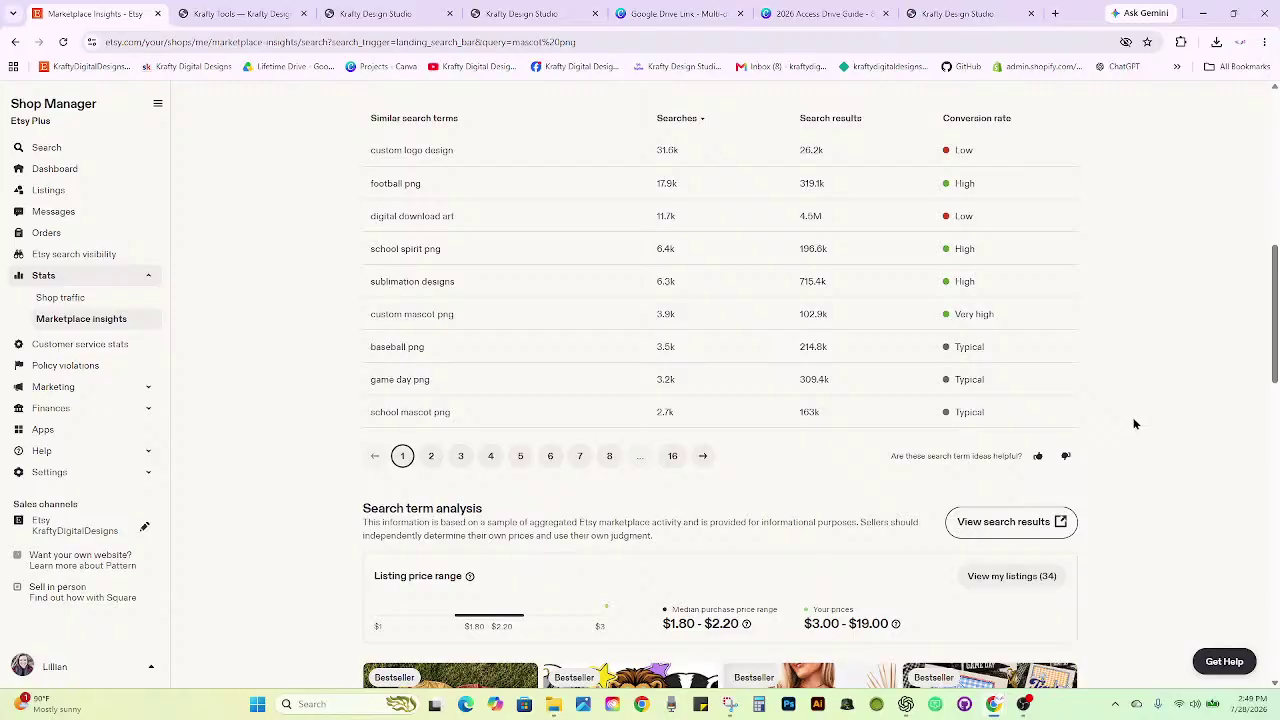
Review the listing price range and the top listings in the mascot png search term analysis.
{"action": "scroll", "coordinate": [1135, 424], "scroll_direction": "down", "scroll_amount": 3}
{"action": "scroll", "coordinate": [1135, 424], "scroll_direction": "down", "scroll_amount": 2}
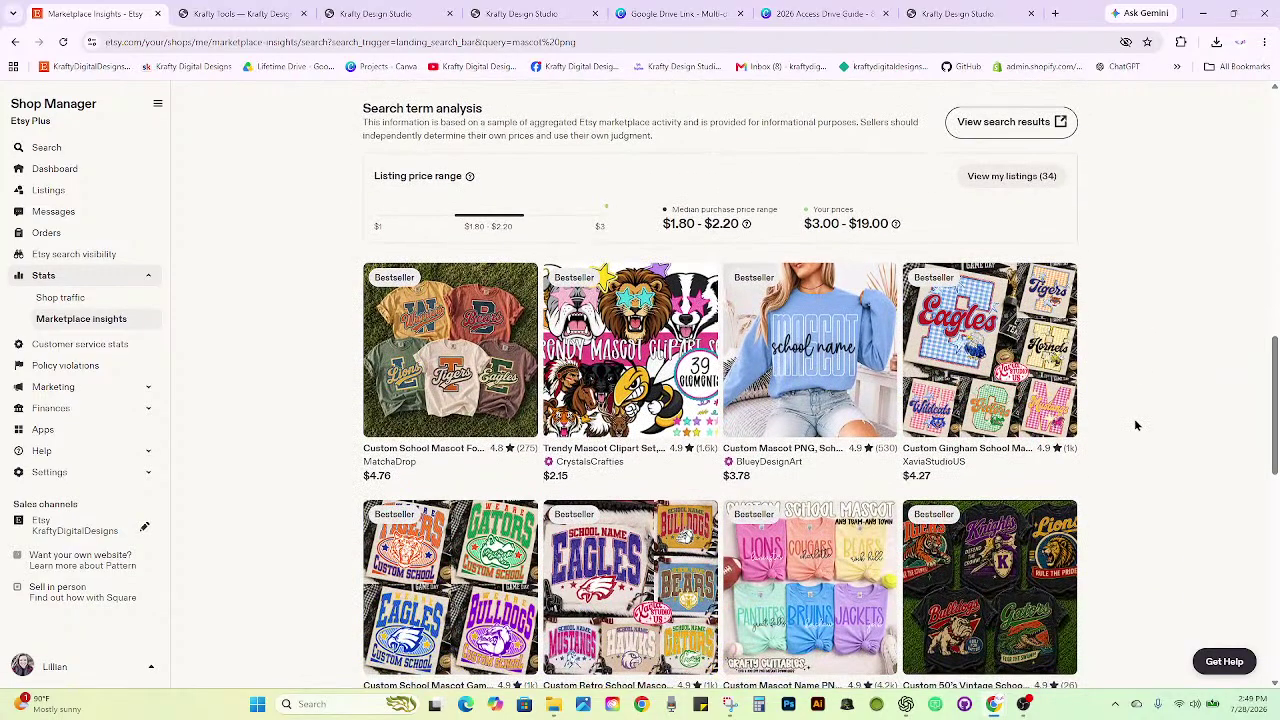
{"action": "scroll", "coordinate": [1136, 425], "scroll_direction": "down", "scroll_amount": 2}
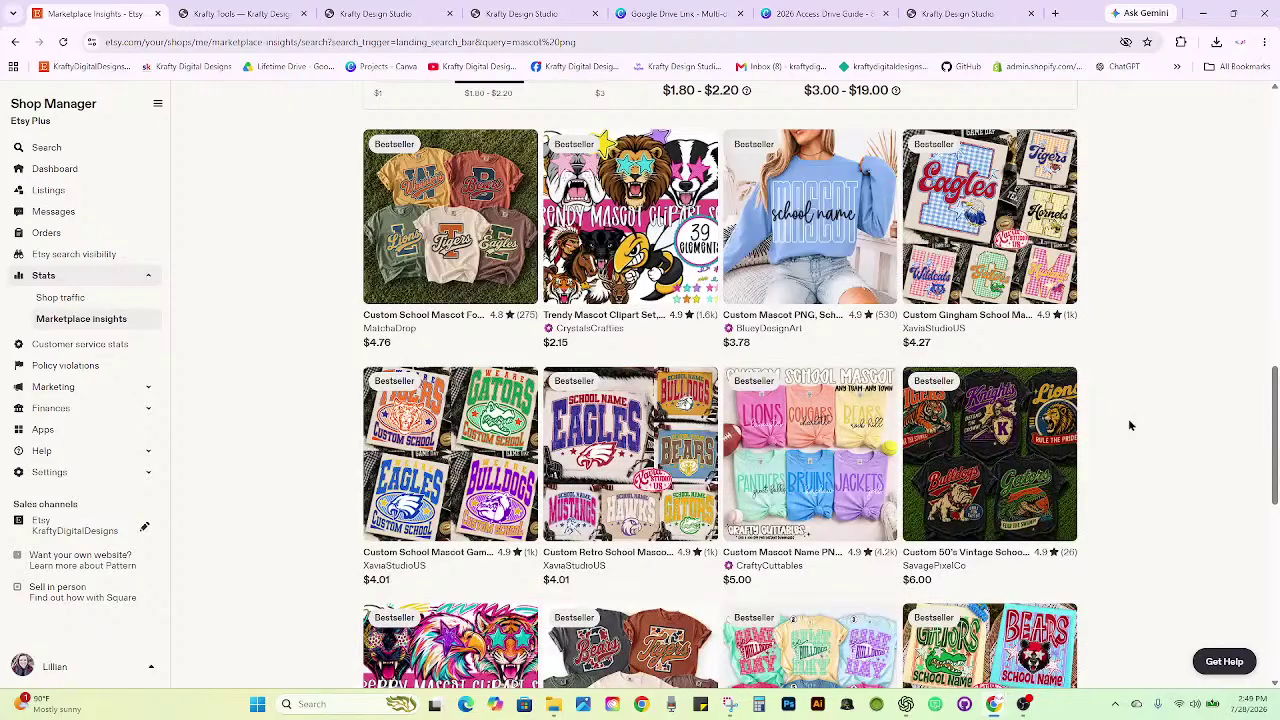
{"action": "scroll", "coordinate": [1130, 425], "scroll_direction": "down", "scroll_amount": 1}
{"action": "scroll", "coordinate": [1130, 425], "scroll_direction": "down", "scroll_amount": 2}
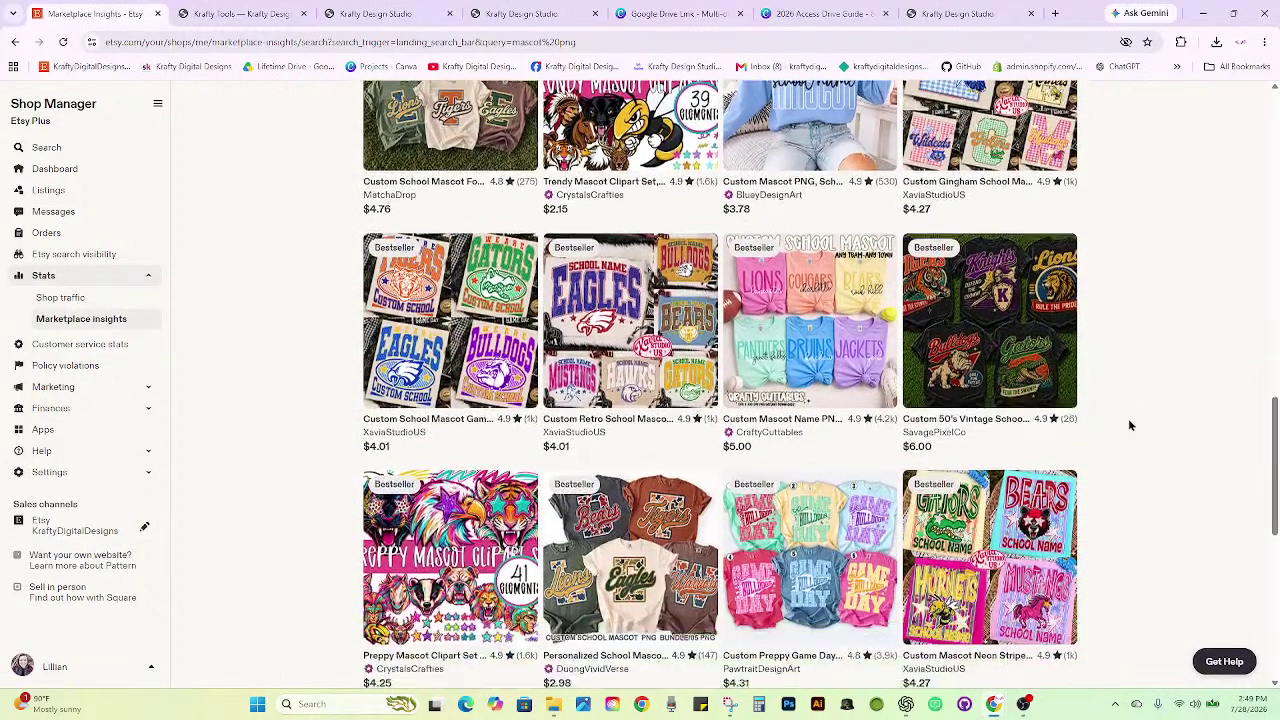
{"action": "scroll", "coordinate": [1130, 425], "scroll_direction": "down", "scroll_amount": 2}
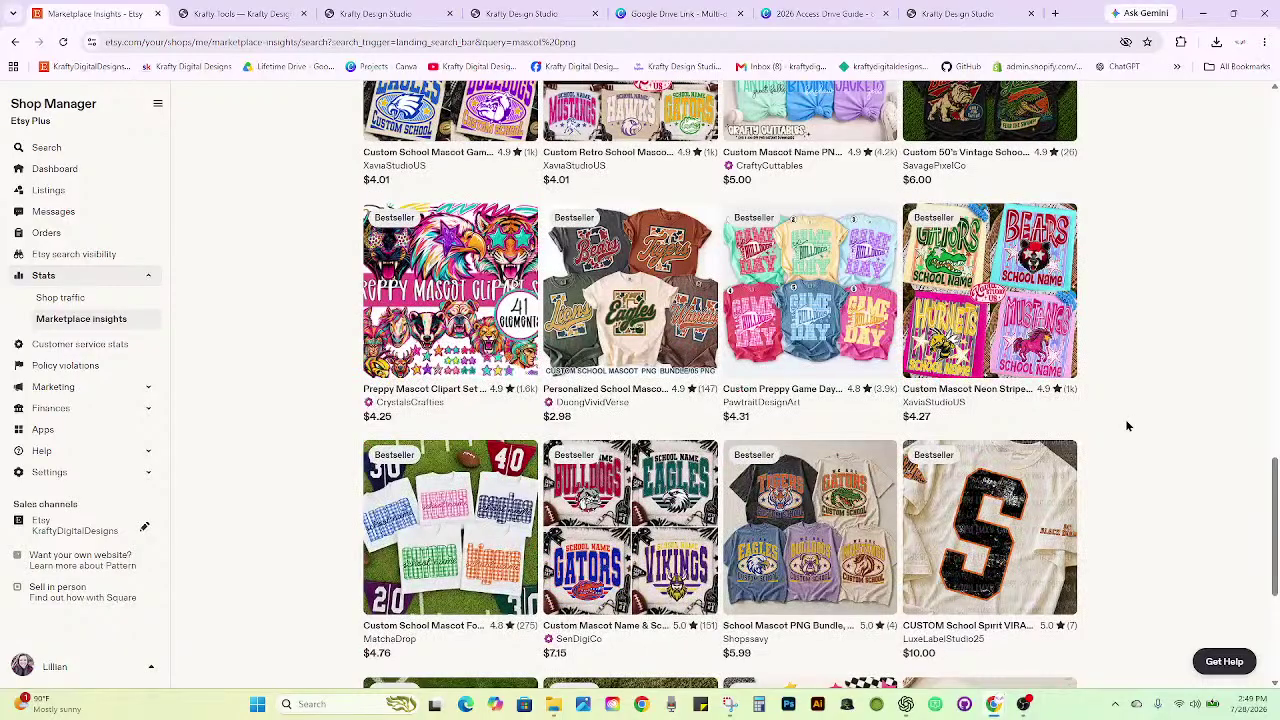
{"action": "scroll", "coordinate": [1127, 426], "scroll_direction": "down", "scroll_amount": 2}
{"action": "scroll", "coordinate": [1138, 422], "scroll_direction": "down", "scroll_amount": 2}
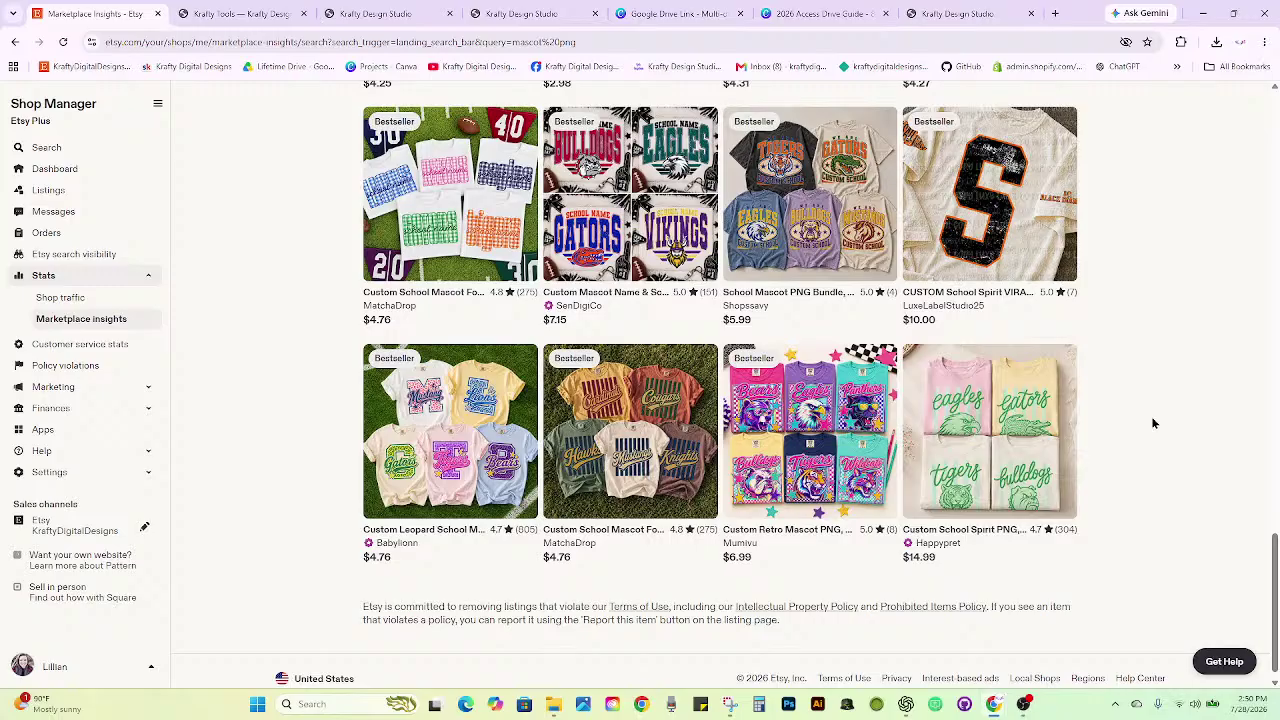
Open ChatGPT in a new browser tab and bring up the latest replies in the SEO Title and Tags conversation.
{"action": "scroll", "coordinate": [1090, 410], "scroll_direction": "up", "scroll_amount": 15}
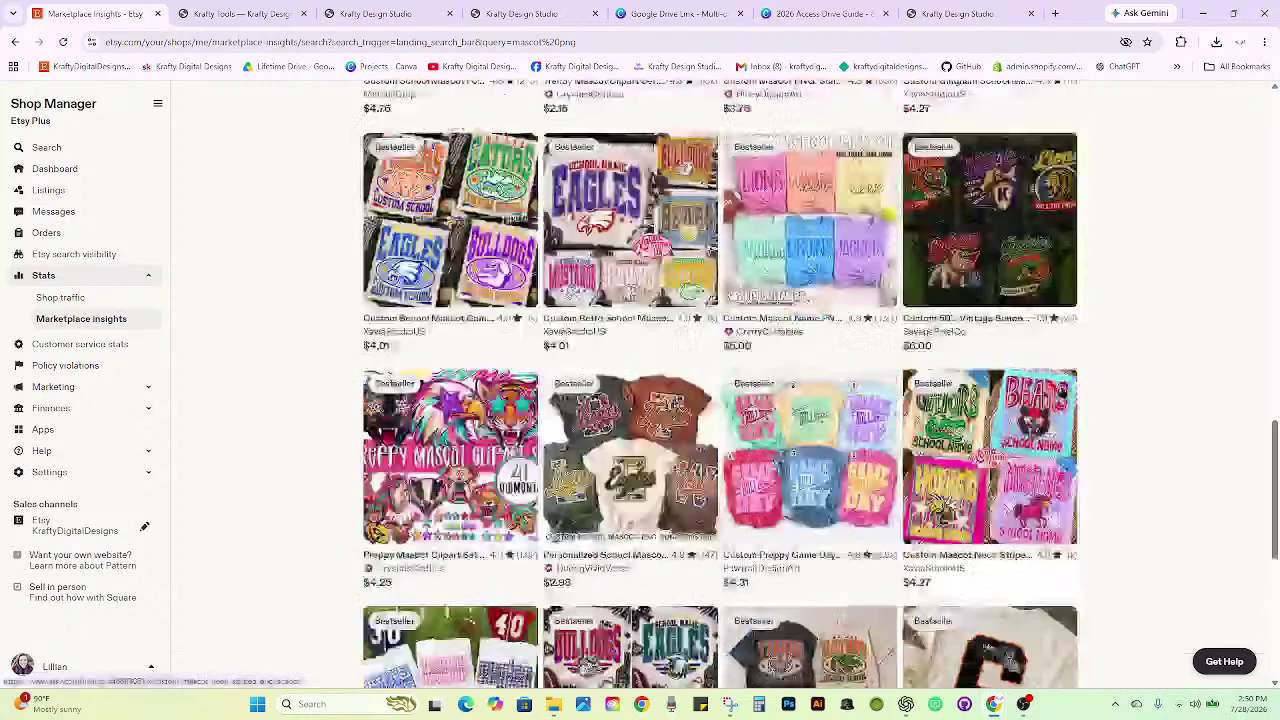
{"action": "scroll", "coordinate": [1062, 392], "scroll_direction": "up", "scroll_amount": 4}
{"action": "scroll", "coordinate": [980, 397], "scroll_direction": "down", "scroll_amount": 8}
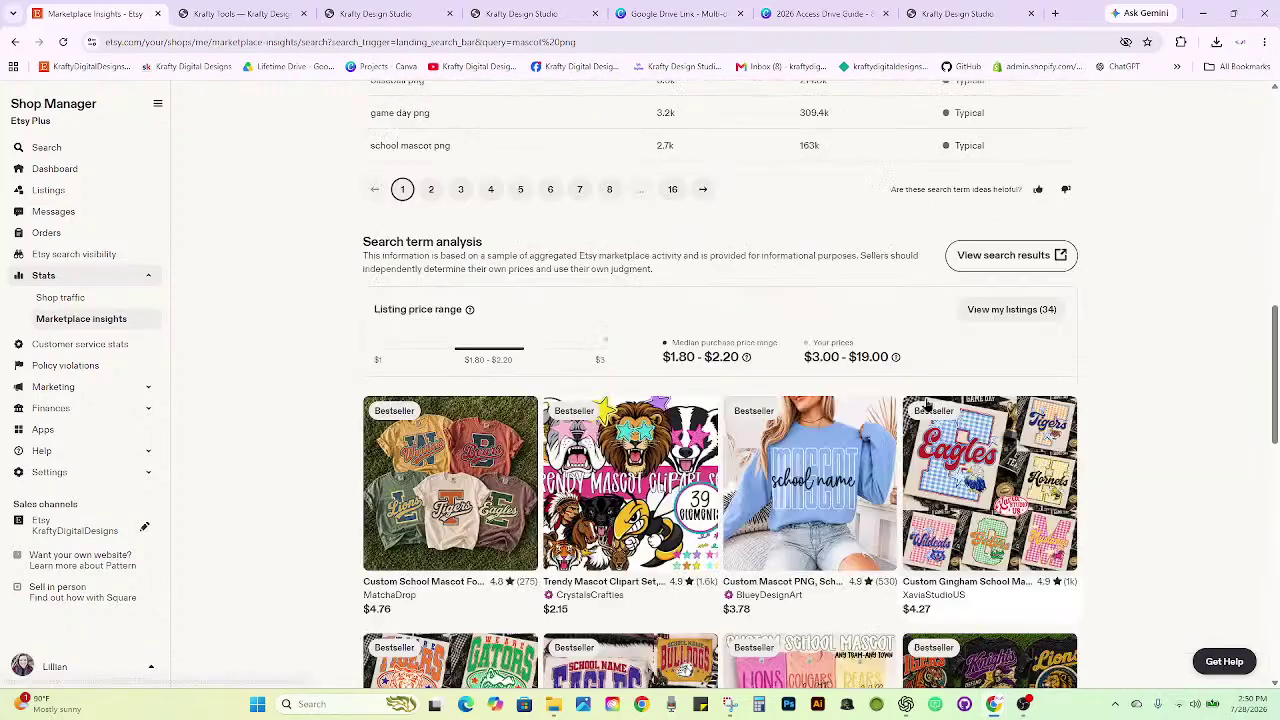
{"action": "scroll", "coordinate": [273, 347], "scroll_direction": "up", "scroll_amount": 10}
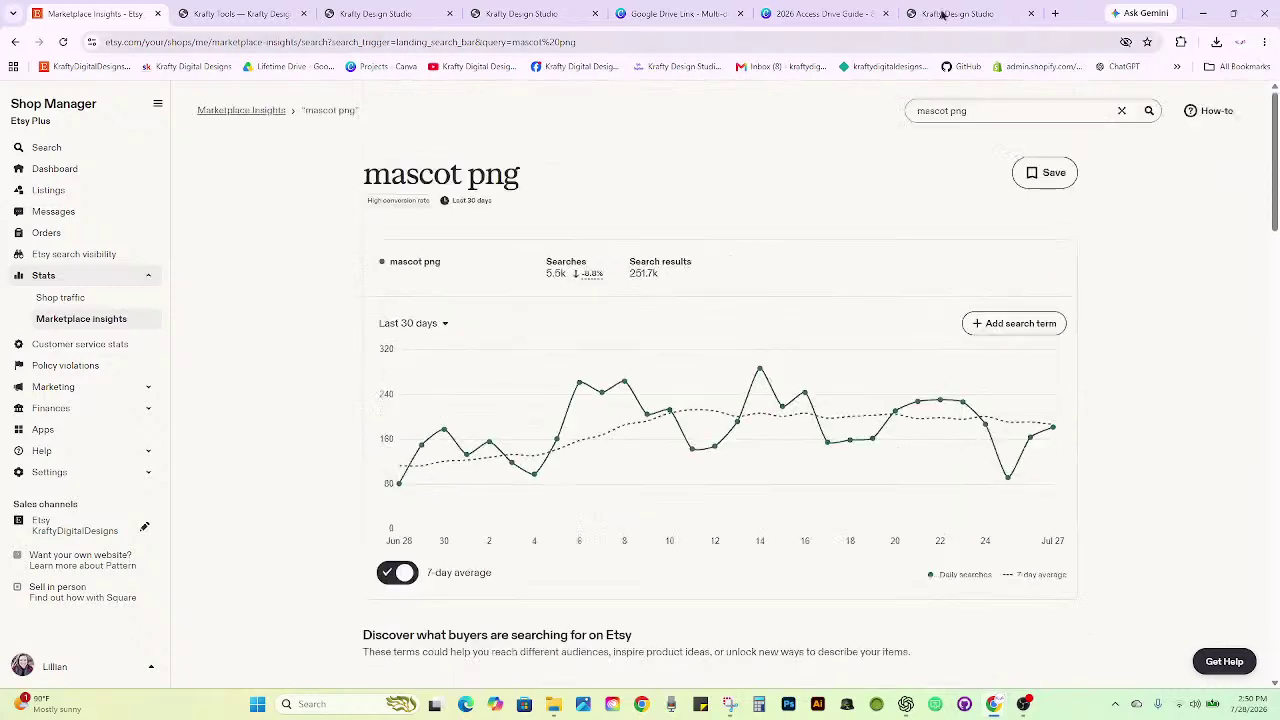
{"action": "left_click", "coordinate": [950, 10]}
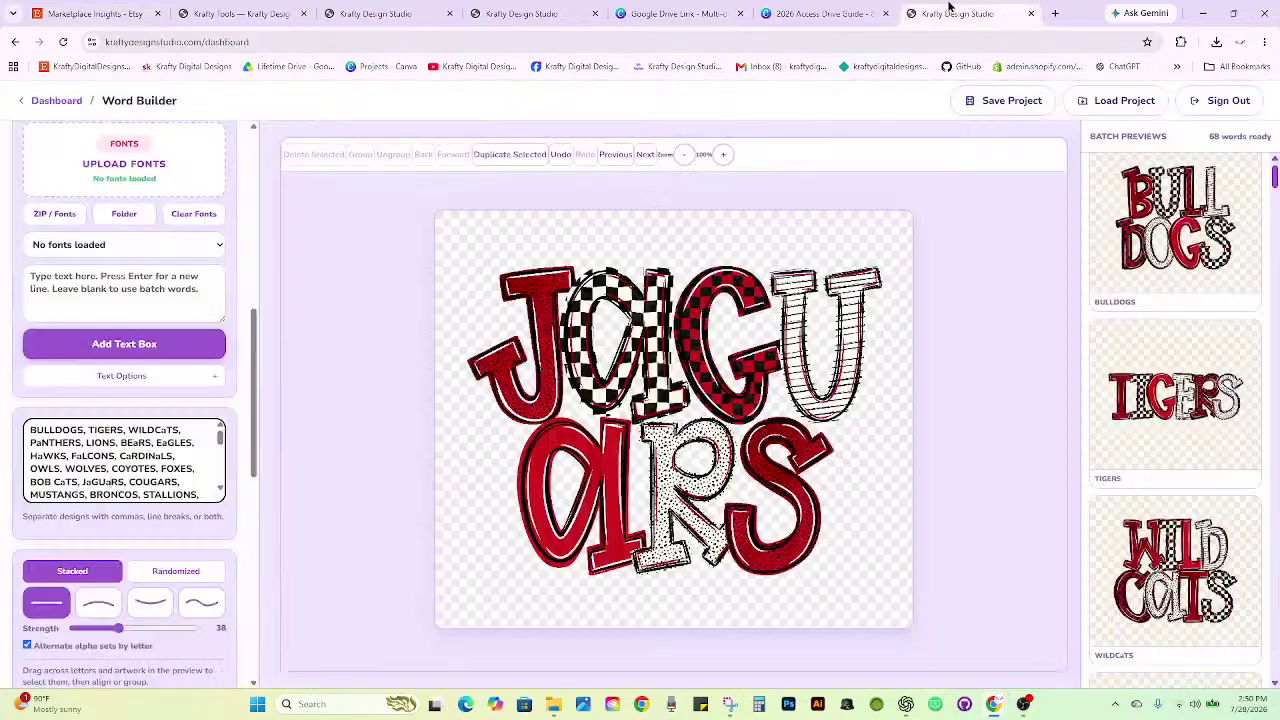
{"action": "left_click", "coordinate": [1055, 13]}
{"action": "left_click", "coordinate": [1120, 66]}
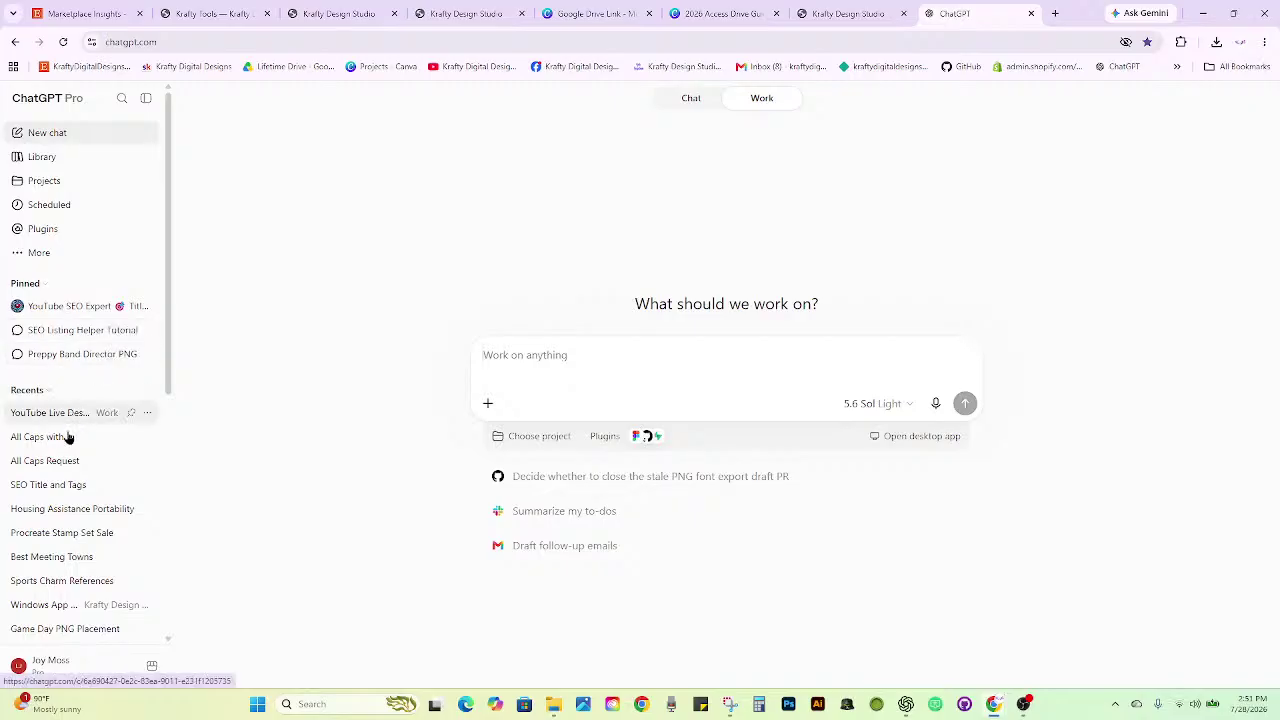
{"action": "left_click", "coordinate": [71, 496]}
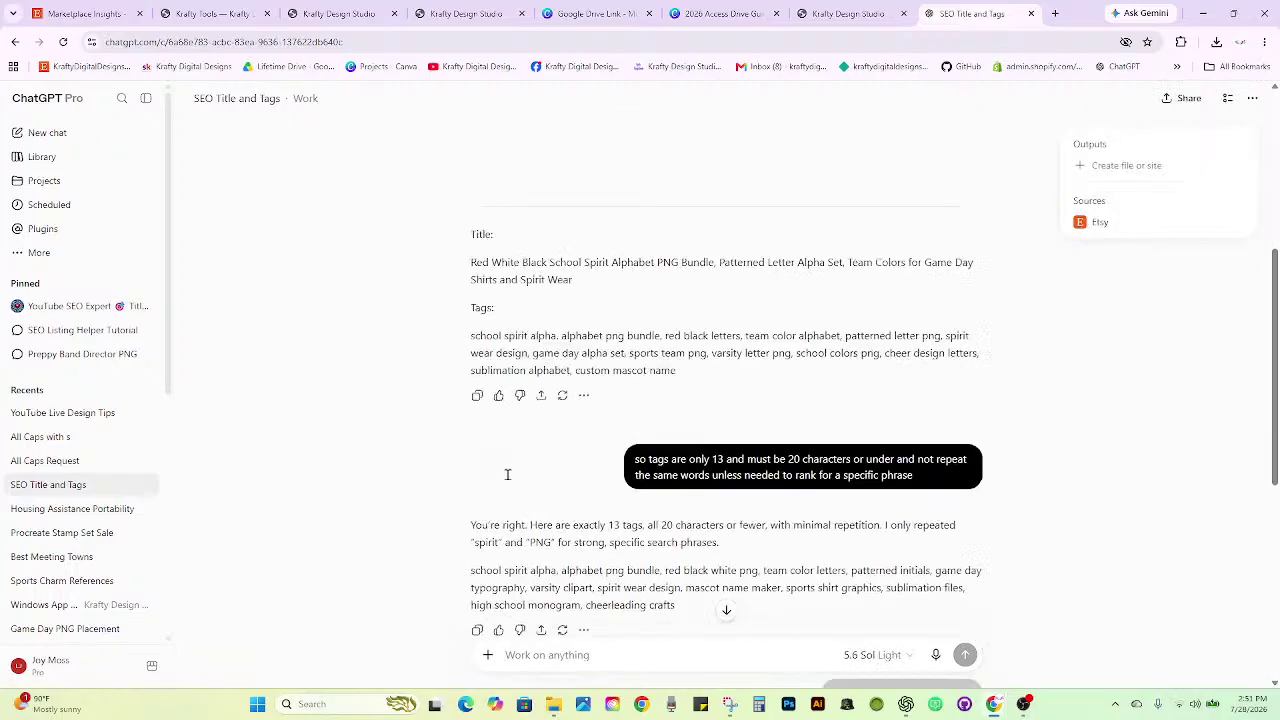
{"action": "scroll", "coordinate": [507, 475], "scroll_direction": "down", "scroll_amount": 5}
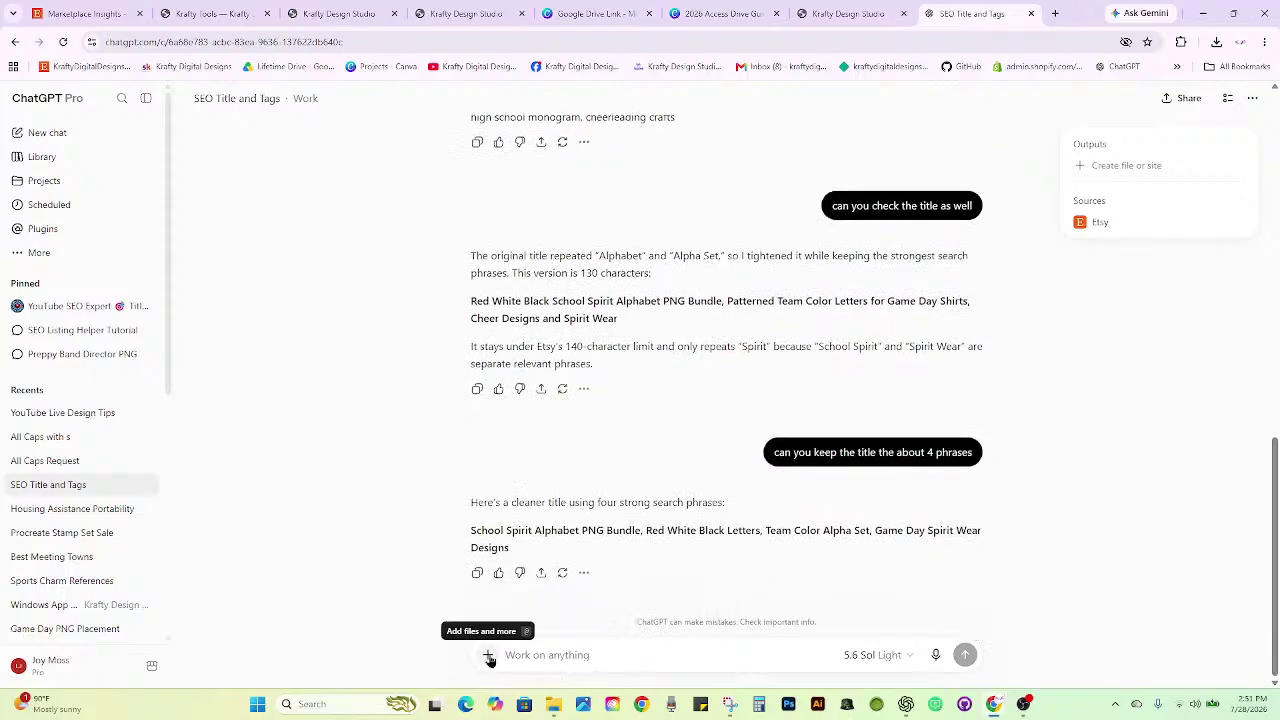
{"action": "left_click", "coordinate": [489, 658]}
{"action": "left_click", "coordinate": [555, 458]}
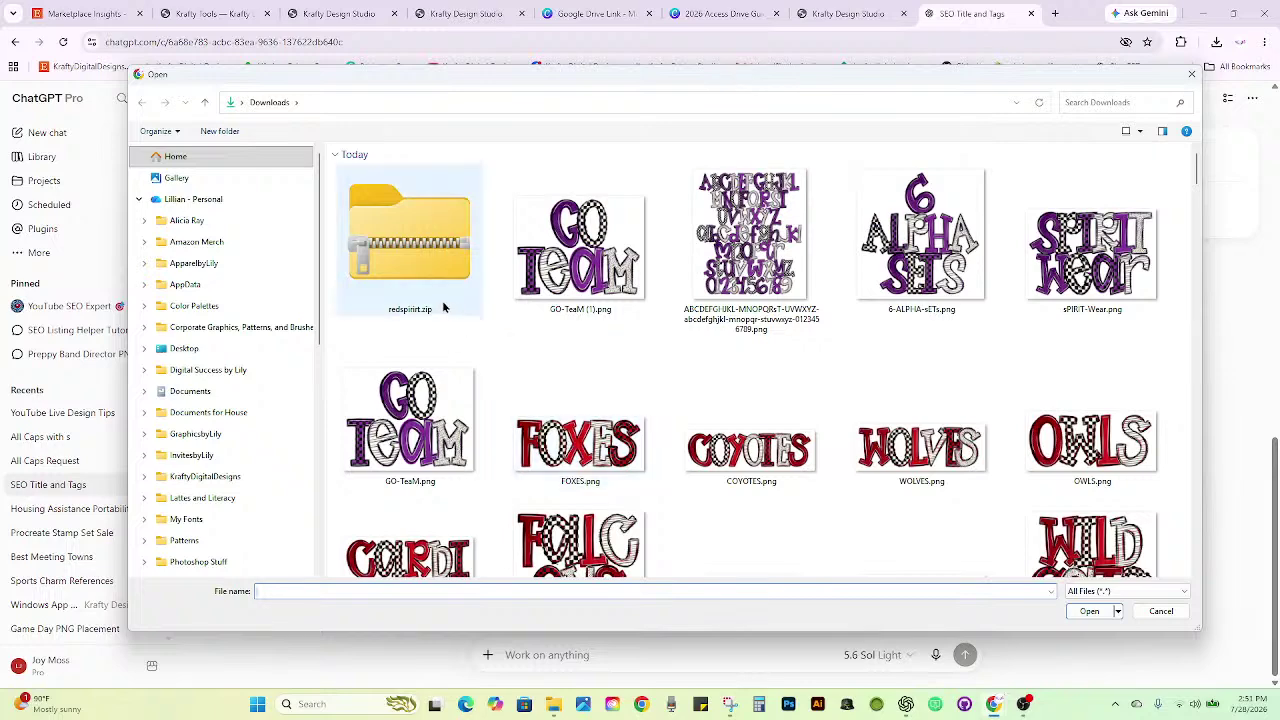
{"action": "scroll", "coordinate": [537, 316], "scroll_direction": "down", "scroll_amount": 1}
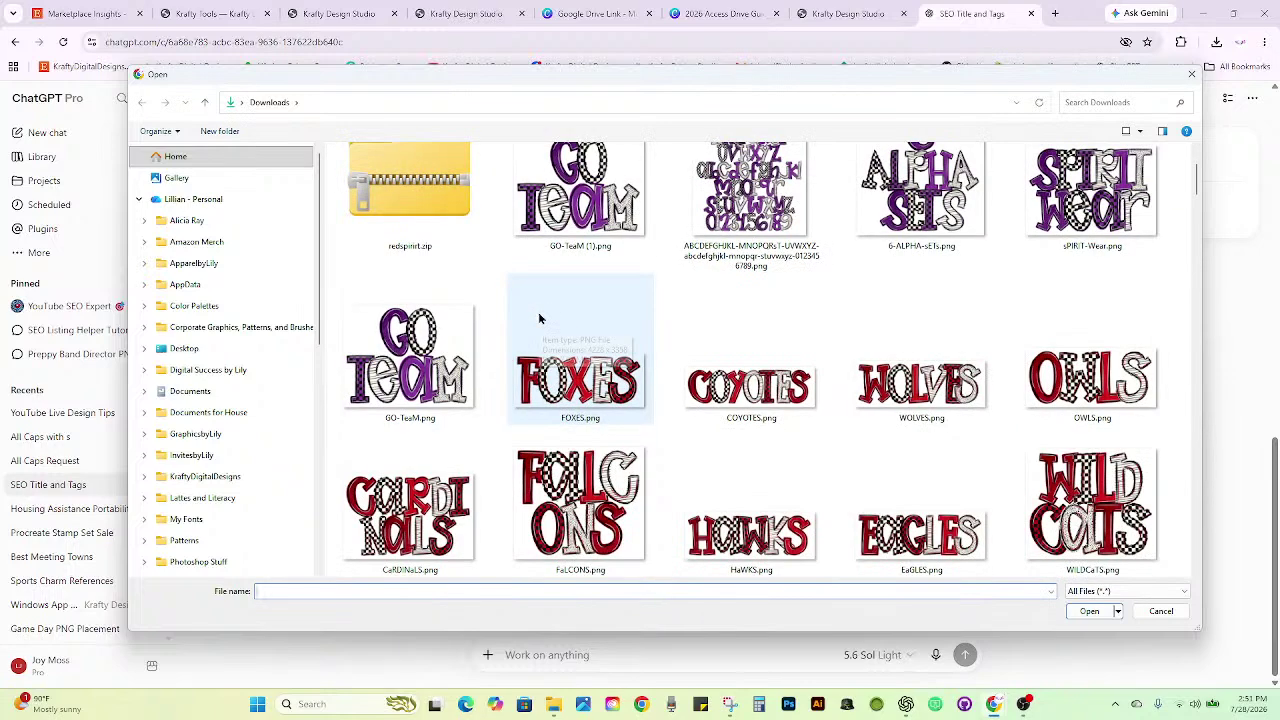
{"action": "scroll", "coordinate": [541, 319], "scroll_direction": "down", "scroll_amount": 1}
{"action": "double_click", "coordinate": [571, 502]}
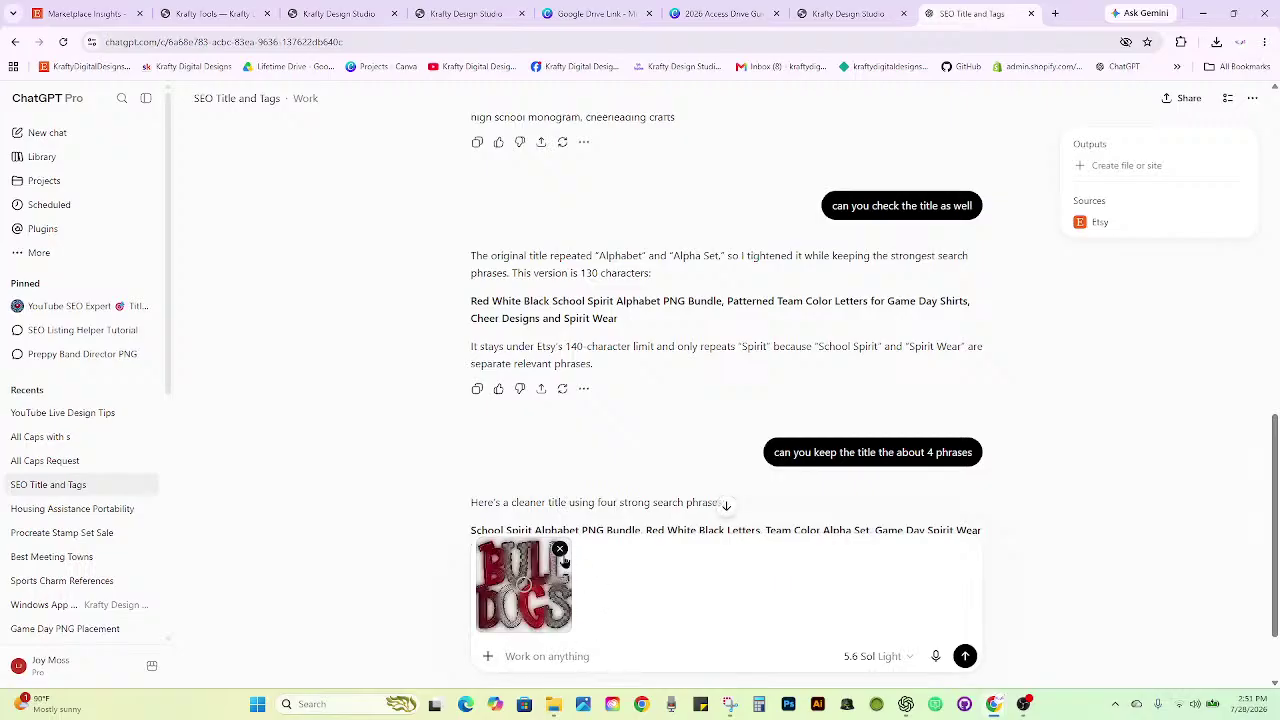
{"action": "left_click", "coordinate": [561, 551]}
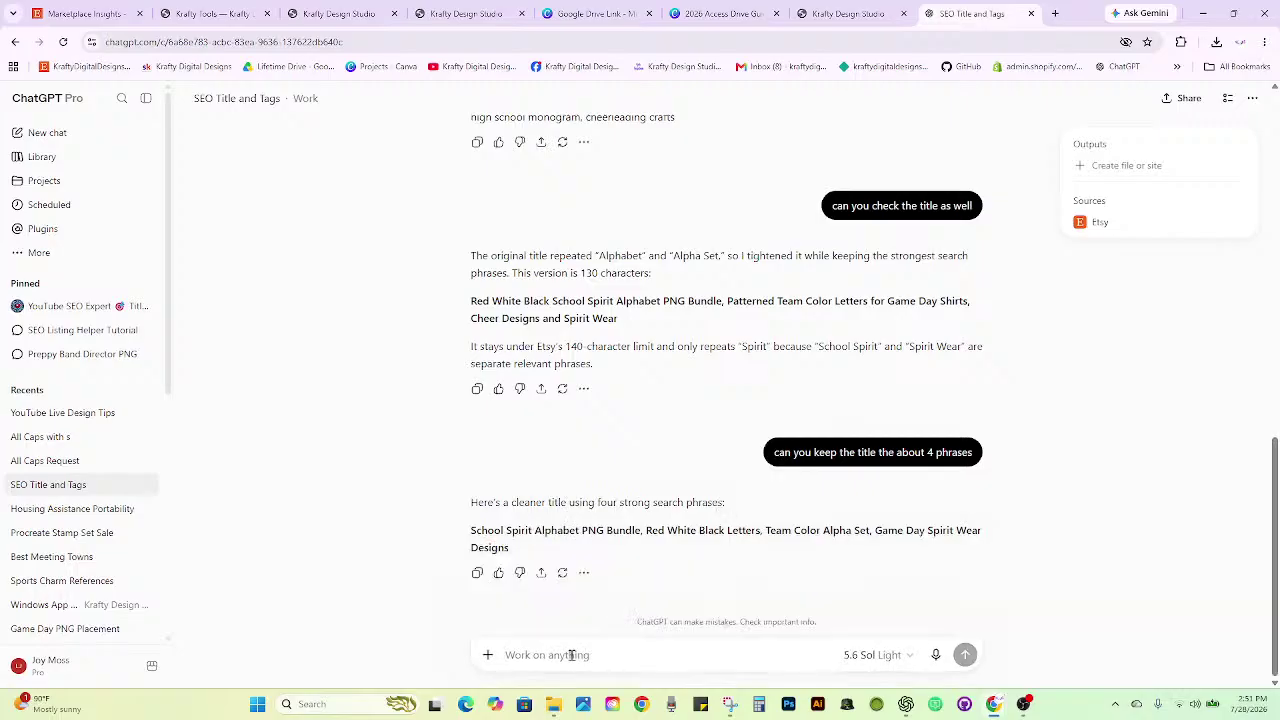
Begin a prompt reading "I need a set of titles and tags for a school mascot name png. lets start with bulldogs and it has checkered,".
{"action": "type", "text": "I need a set"}
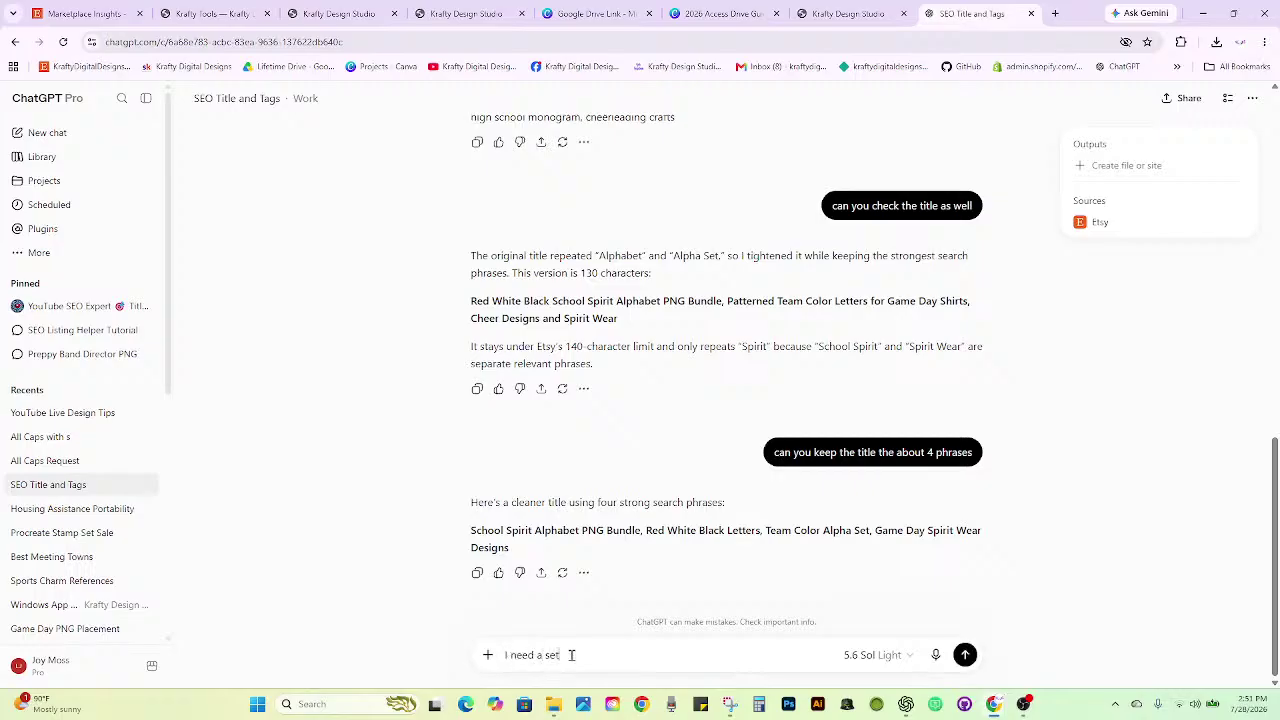
{"action": "type", "text": " of titile"}
{"action": "key", "text": "BackSpace"}
{"action": "key", "text": "BackSpace"}
{"action": "key", "text": "BackSpace"}
{"action": "key", "text": "BackSpace"}
{"action": "type", "text": "les and tag"}
{"action": "type", "text": "for a school mas"}
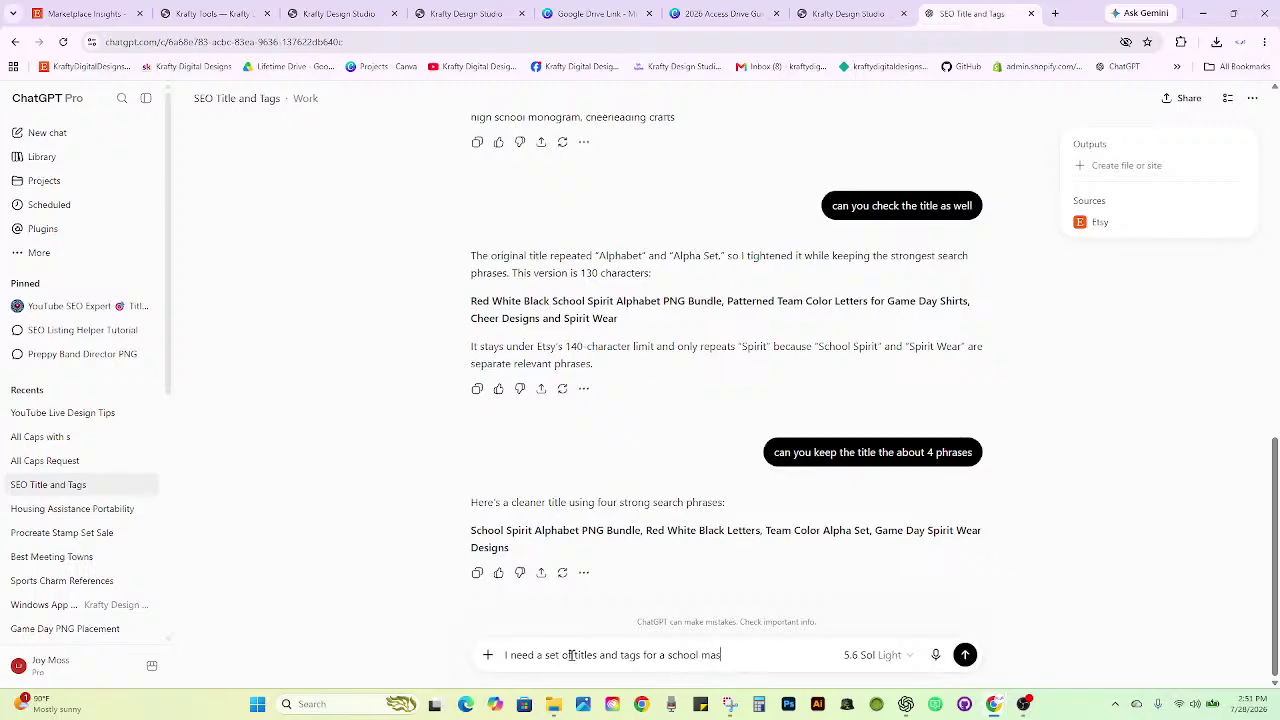
{"action": "type", "text": "cot rame png  lets start with bull"}
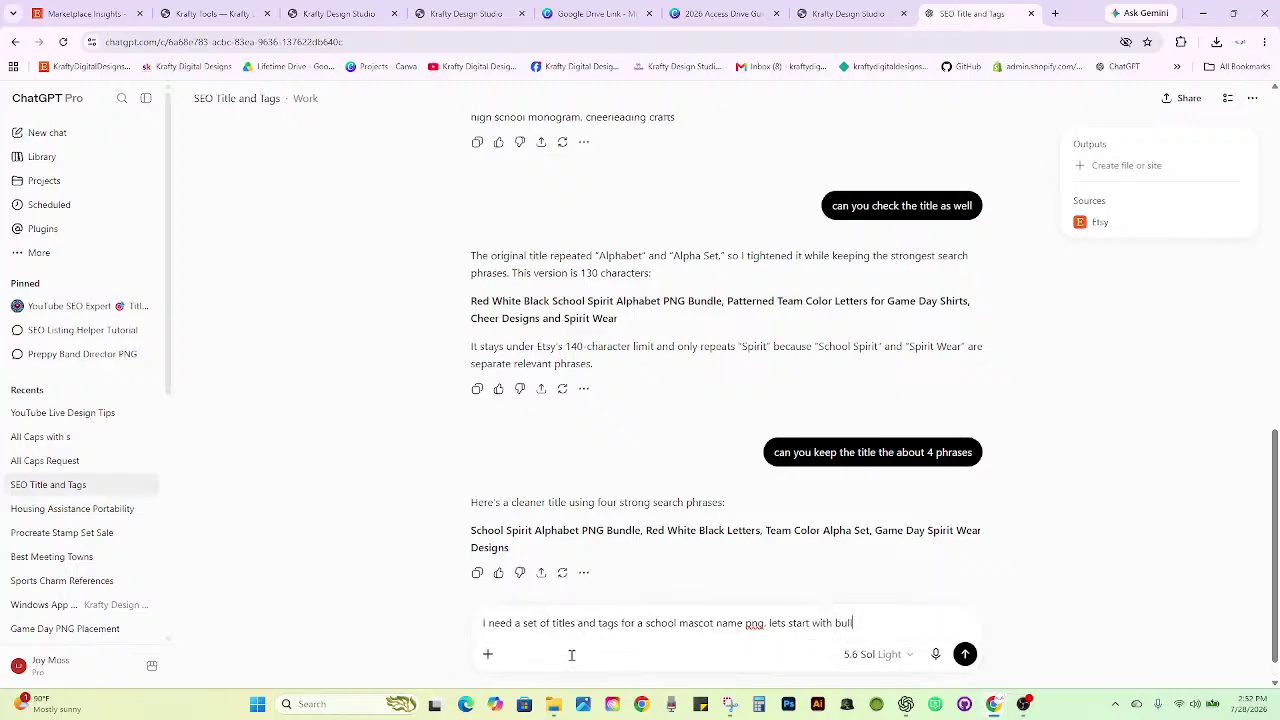
{"action": "type", "text": "dogs and it has checkered, "}
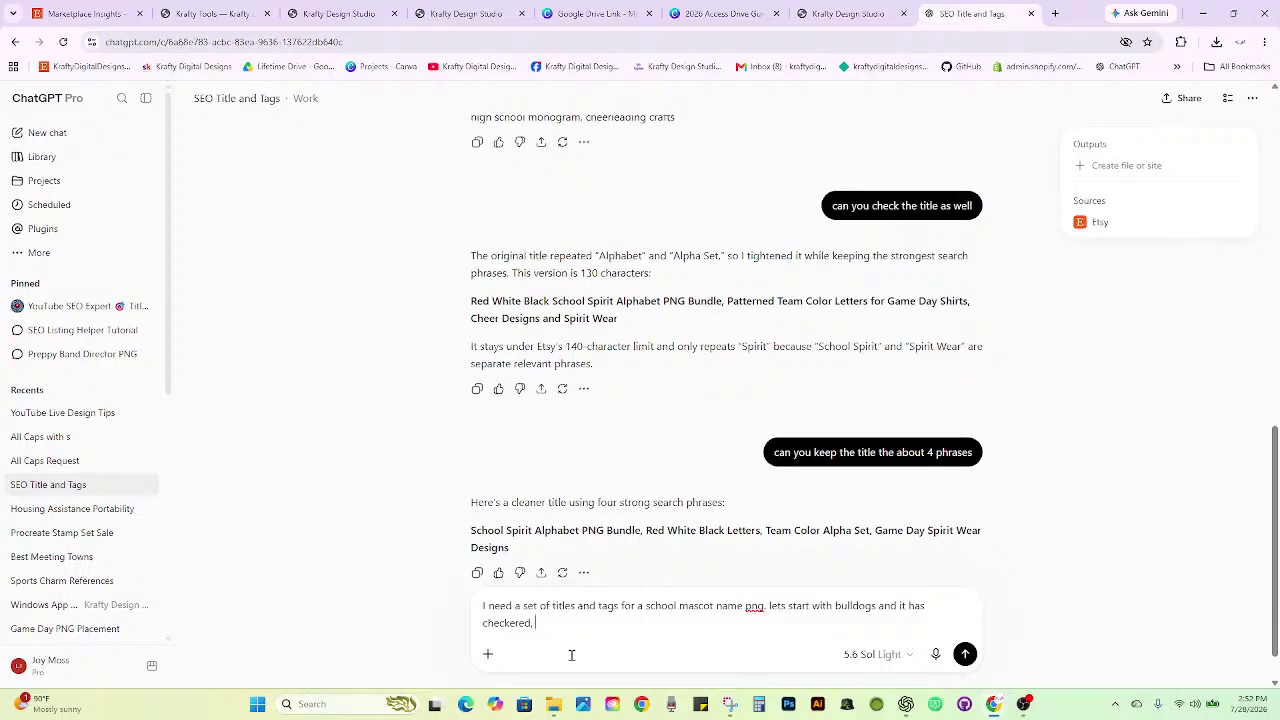
Continue the prompt with "dotty, and stripe pattern letters that make up the names. some are stacked as well" and send it.
{"action": "type", "text": "dotyy"}
{"action": "key", "text": "BackSpace"}
{"action": "key", "text": "BackSpace"}
{"action": "type", "text": "ty,"}
{"action": "left_click", "coordinate": [878, 9]}
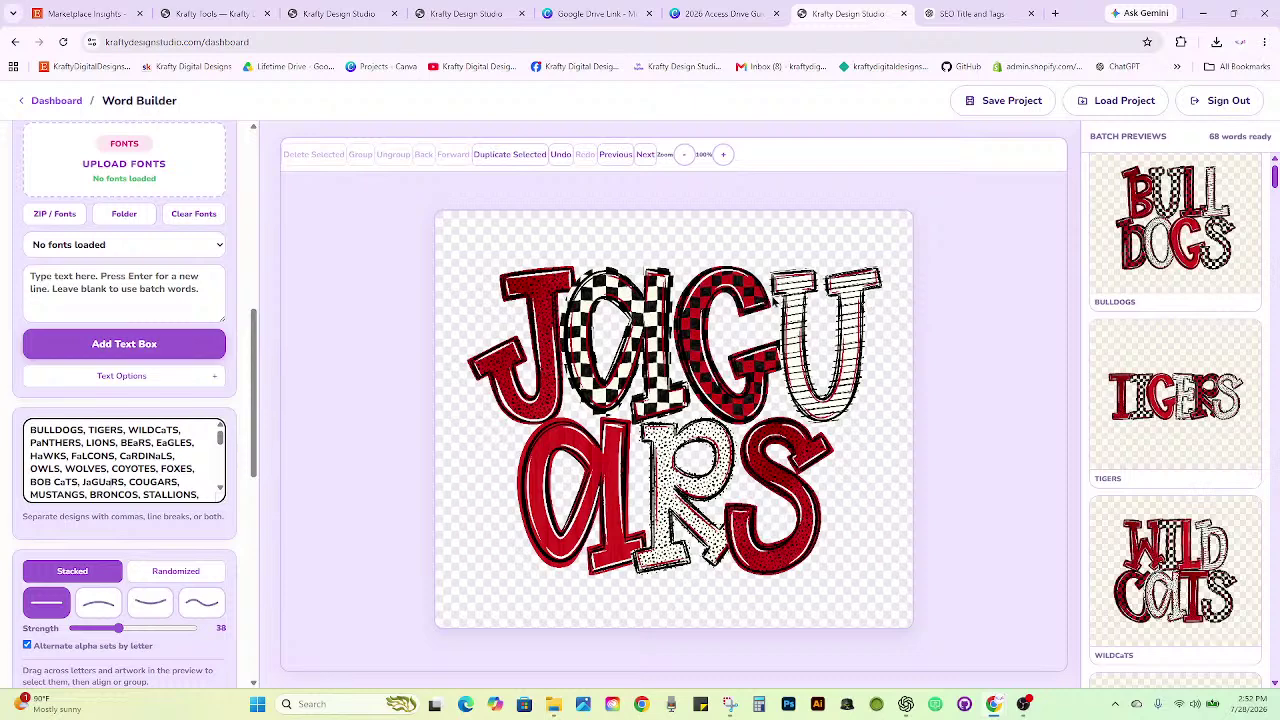
{"action": "left_click", "coordinate": [969, 12]}
{"action": "type", "text": "a"}
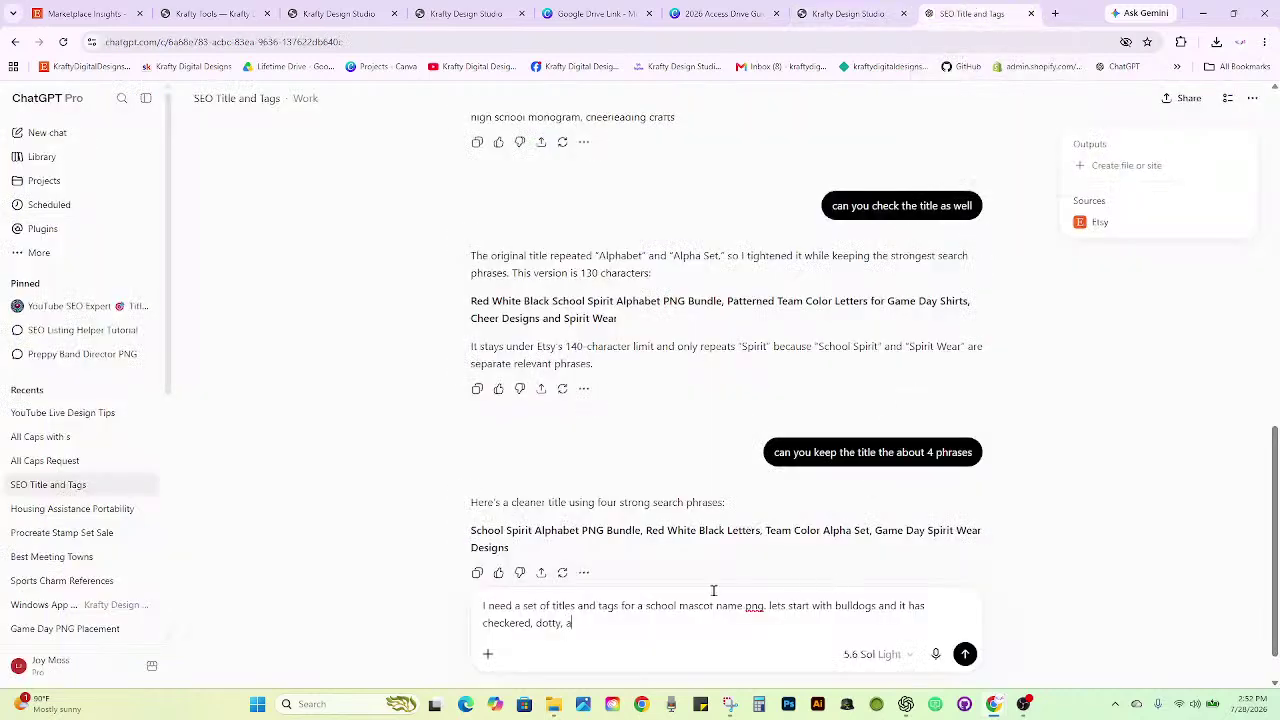
{"action": "type", "text": "nd stripe pattern lette"}
{"action": "type", "text": "rs with the"}
{"action": "key", "text": "BackSpace"}
{"action": "key", "text": "BackSpace"}
{"action": "key", "text": "BackSpace"}
{"action": "type", "text": "that make up the names. som"}
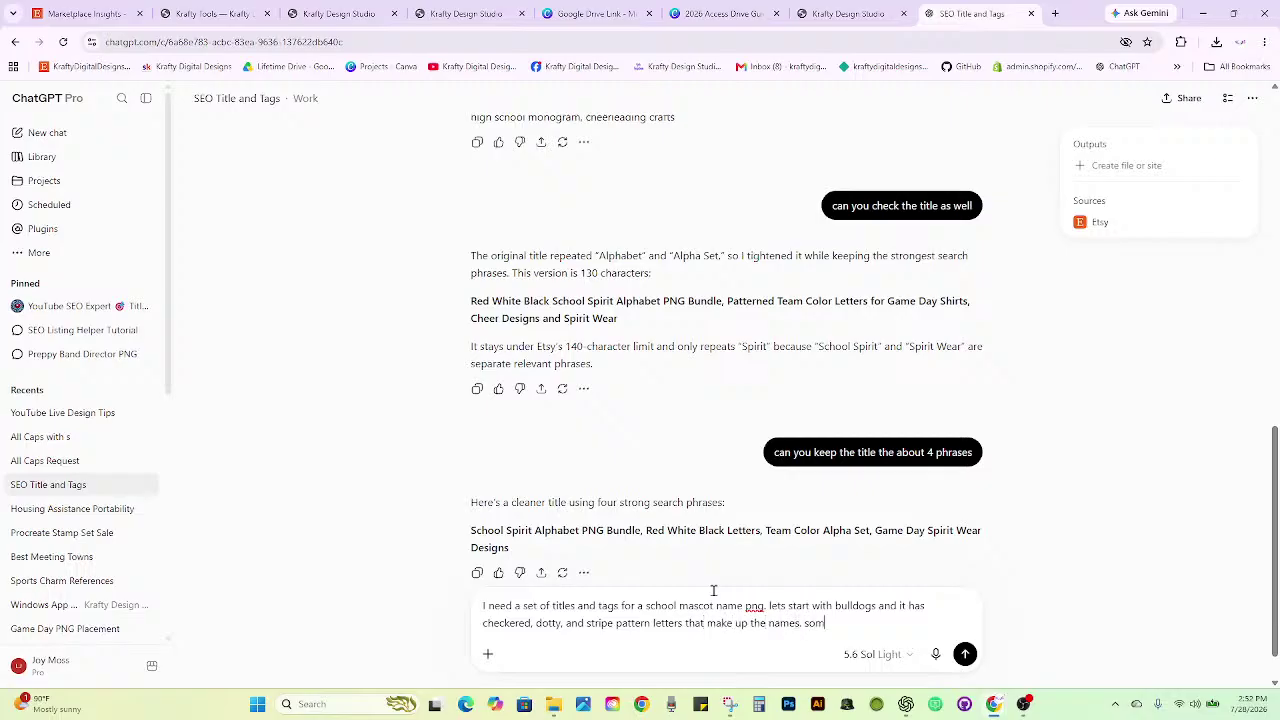
{"action": "type", "text": "e ares stacked as well"}
{"action": "key", "text": "Return"}
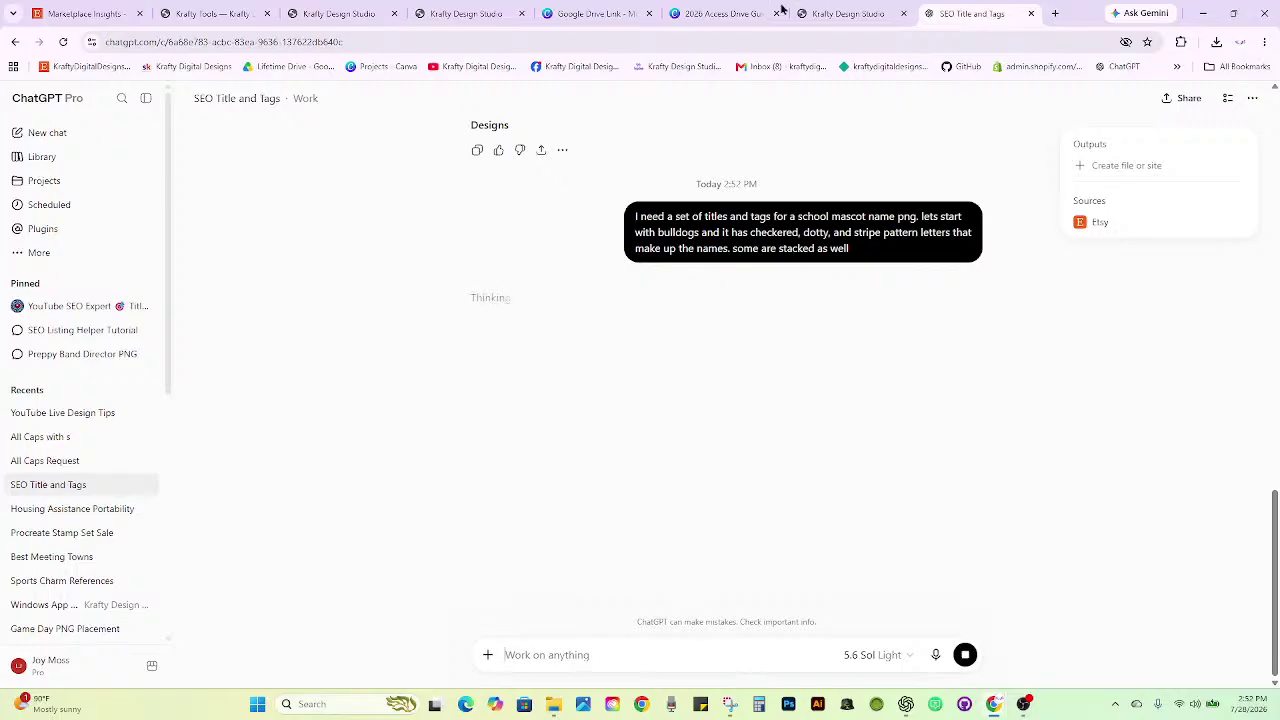
Switch to Word Builder, set the JaGUaRS design's letter overlap to 74, and move the U closer to the G.
{"action": "left_click", "coordinate": [843, 13]}
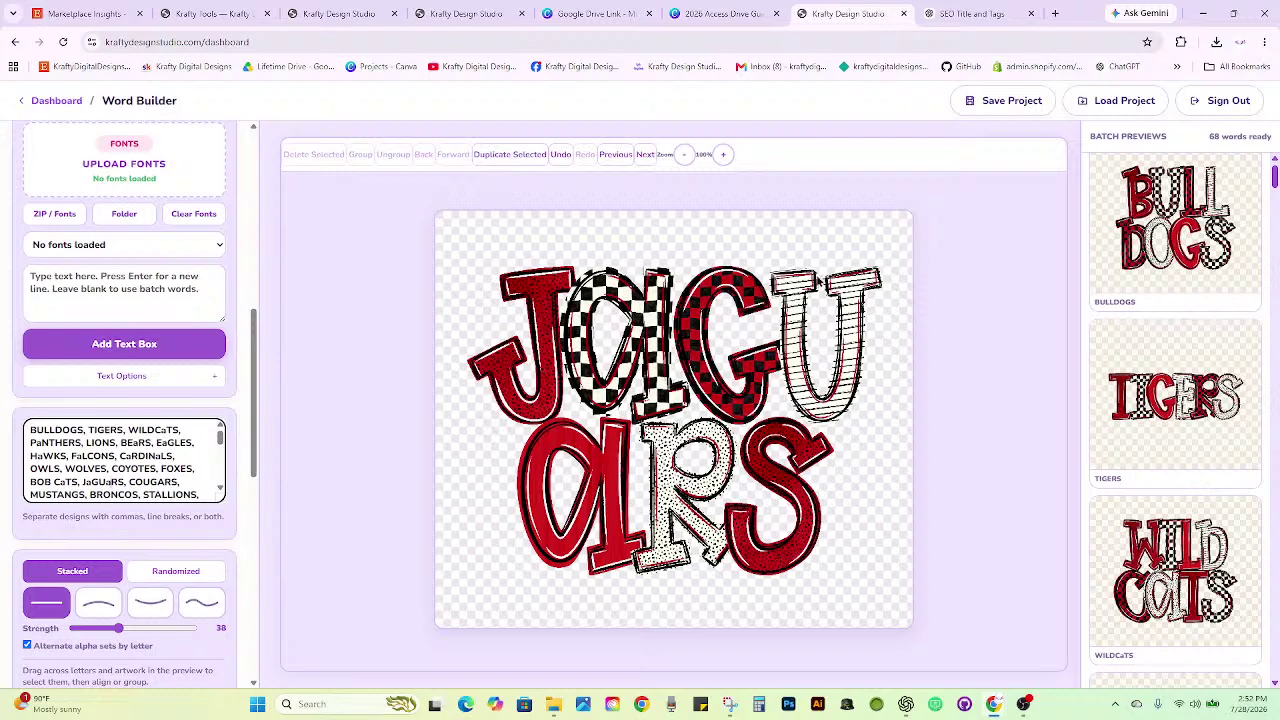
{"action": "scroll", "coordinate": [90, 505], "scroll_direction": "down", "scroll_amount": 6}
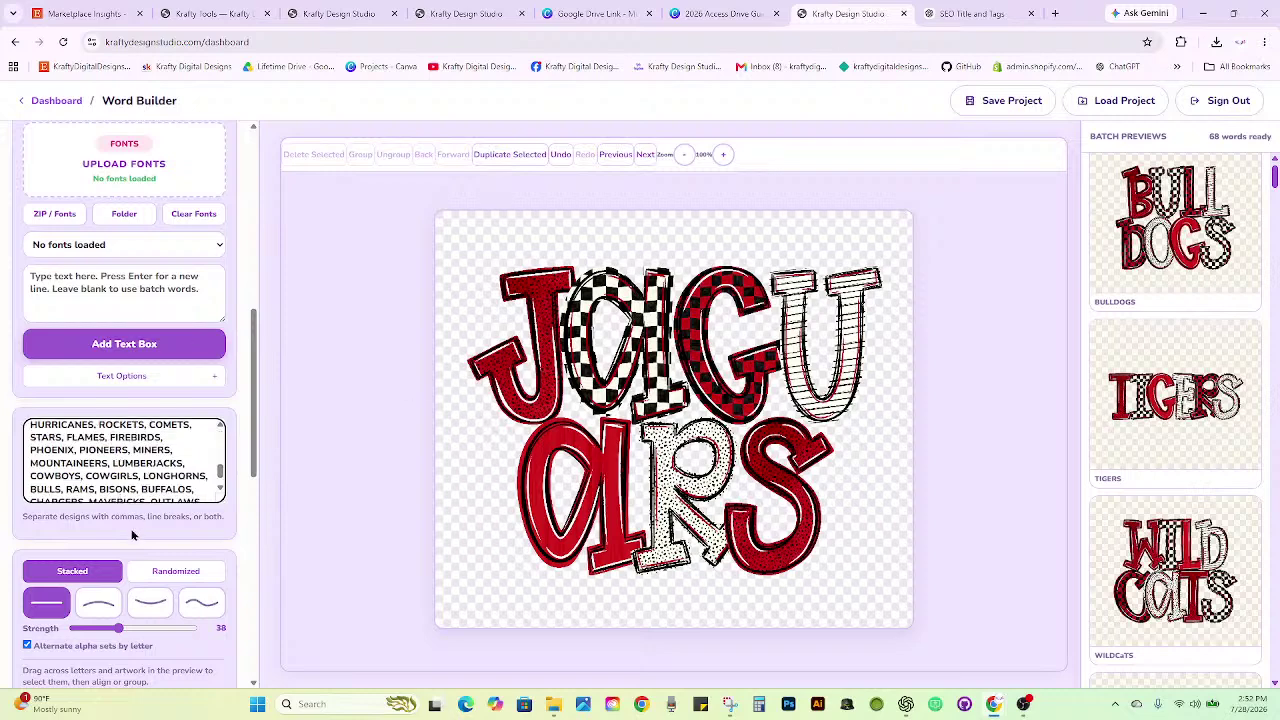
{"action": "left_click_drag", "start_coordinate": [147, 457], "coordinate": [151, 453]}
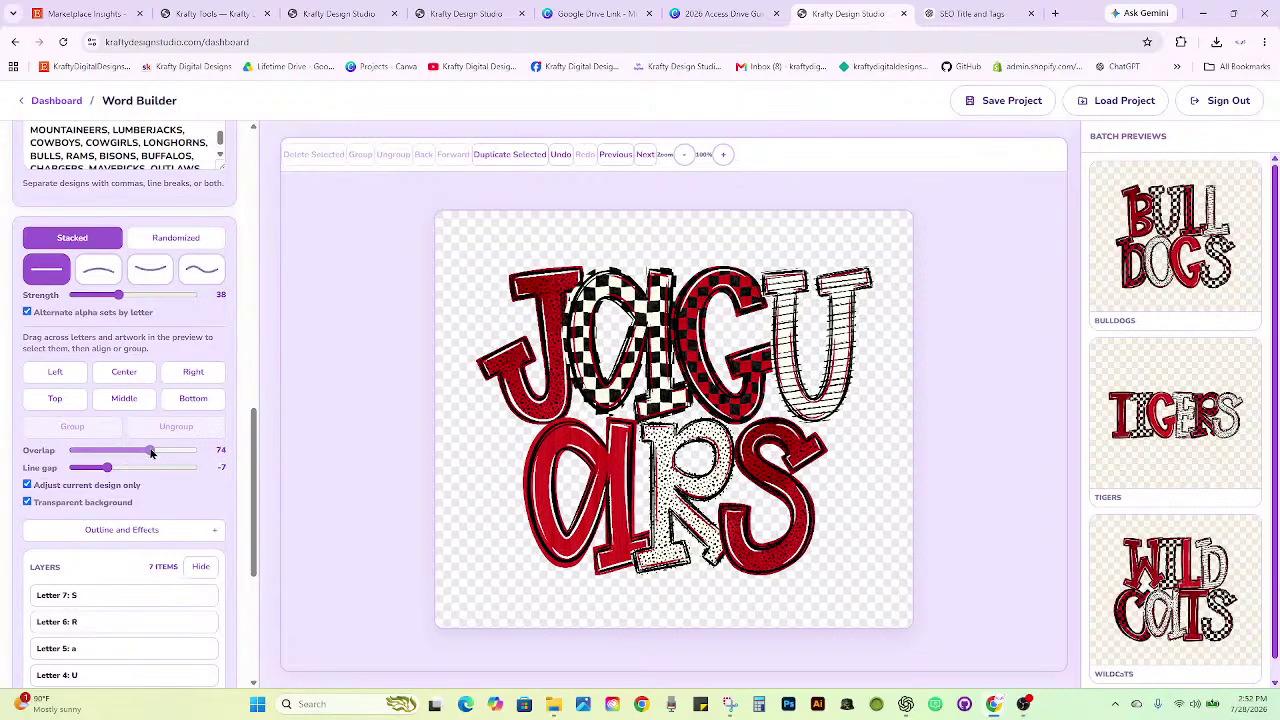
{"action": "left_click_drag", "start_coordinate": [816, 414], "coordinate": [802, 409]}
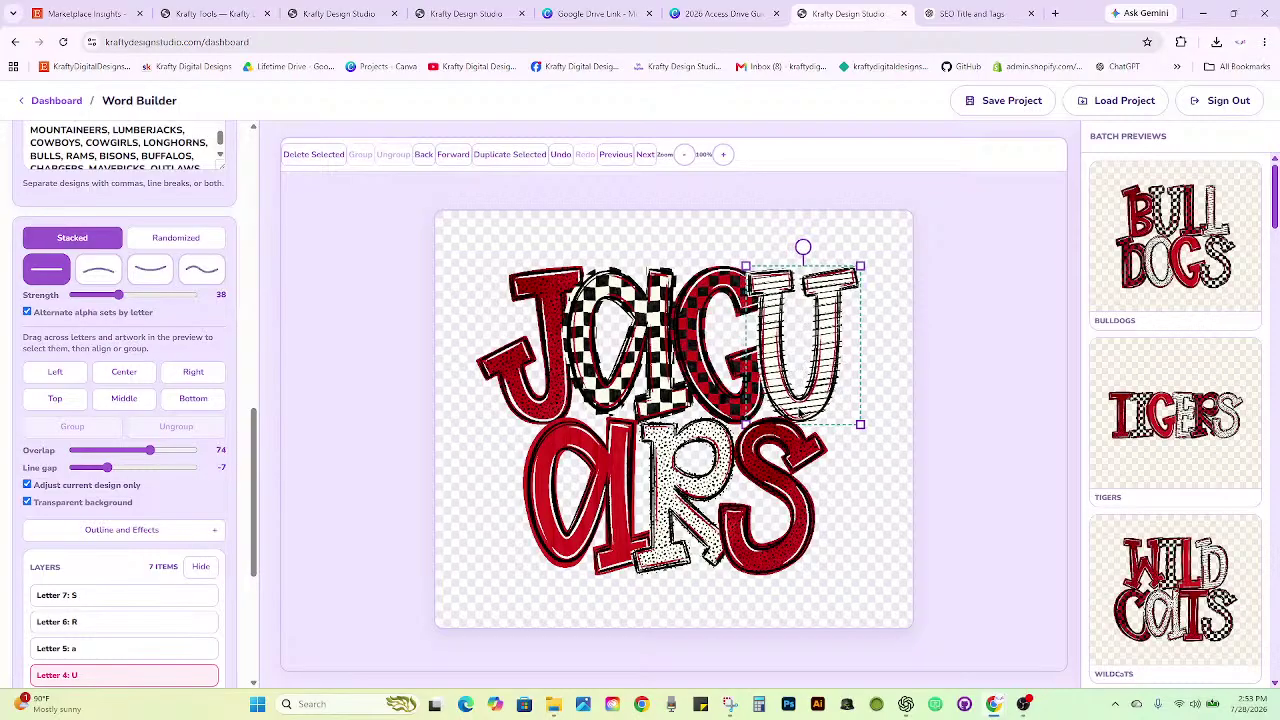
Group the four letters of the JaGU row, center the group horizontally in the design, and ungroup it.
{"action": "left_click_drag", "start_coordinate": [465, 320], "coordinate": [940, 372]}
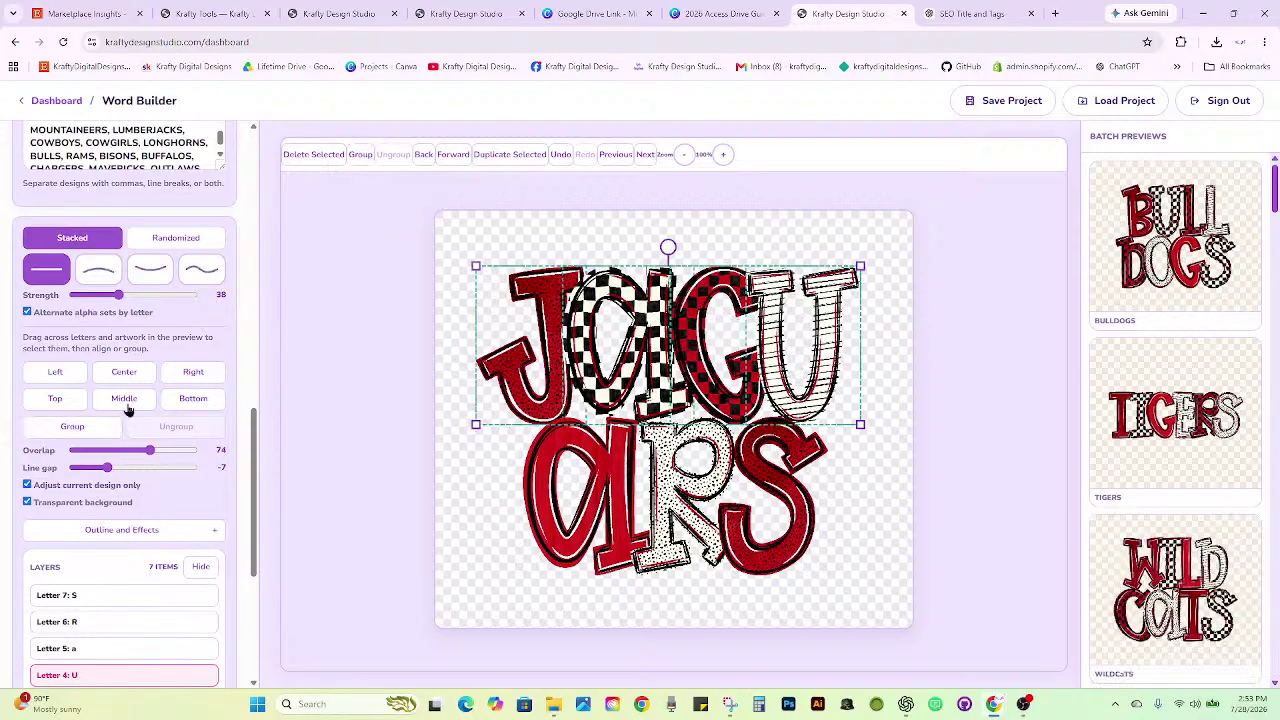
{"action": "left_click", "coordinate": [361, 156]}
{"action": "left_click", "coordinate": [128, 374]}
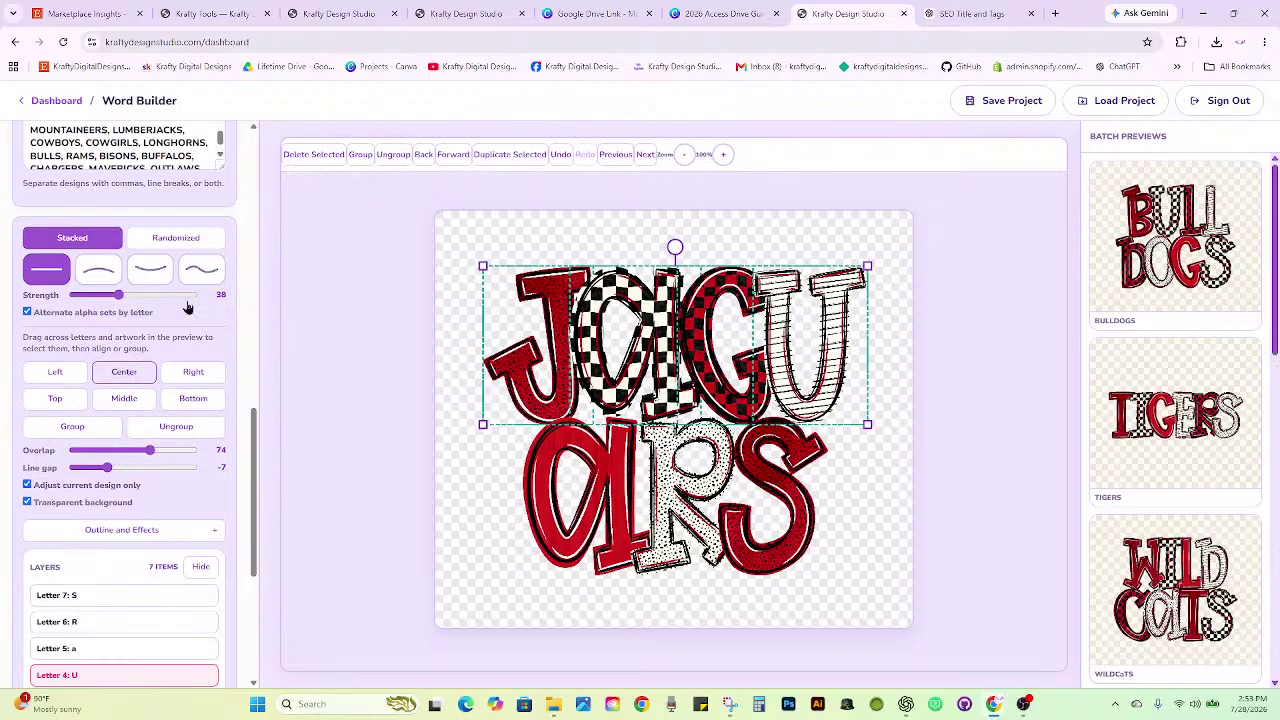
{"action": "left_click", "coordinate": [388, 154]}
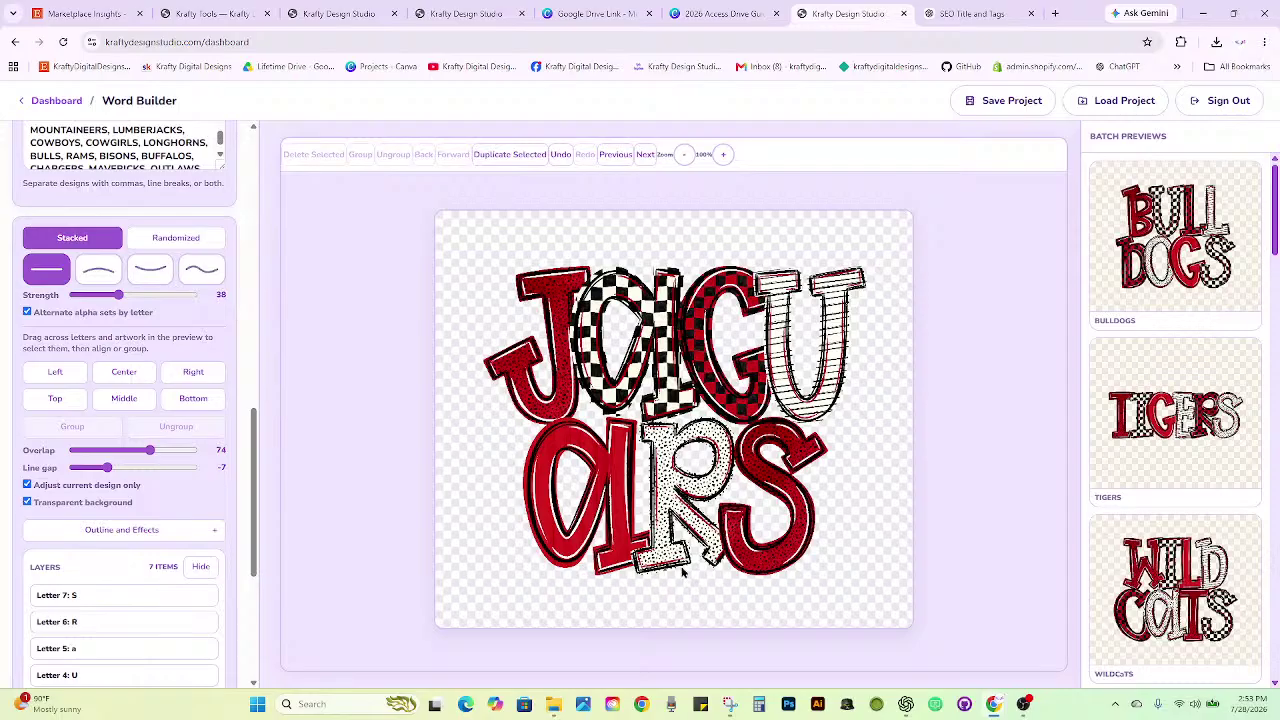
Change the G in the JaGUaRS design to the solid red letter style of Variation 2.
{"action": "scroll", "coordinate": [173, 464], "scroll_direction": "up", "scroll_amount": 3}
{"action": "scroll", "coordinate": [173, 464], "scroll_direction": "up", "scroll_amount": 5}
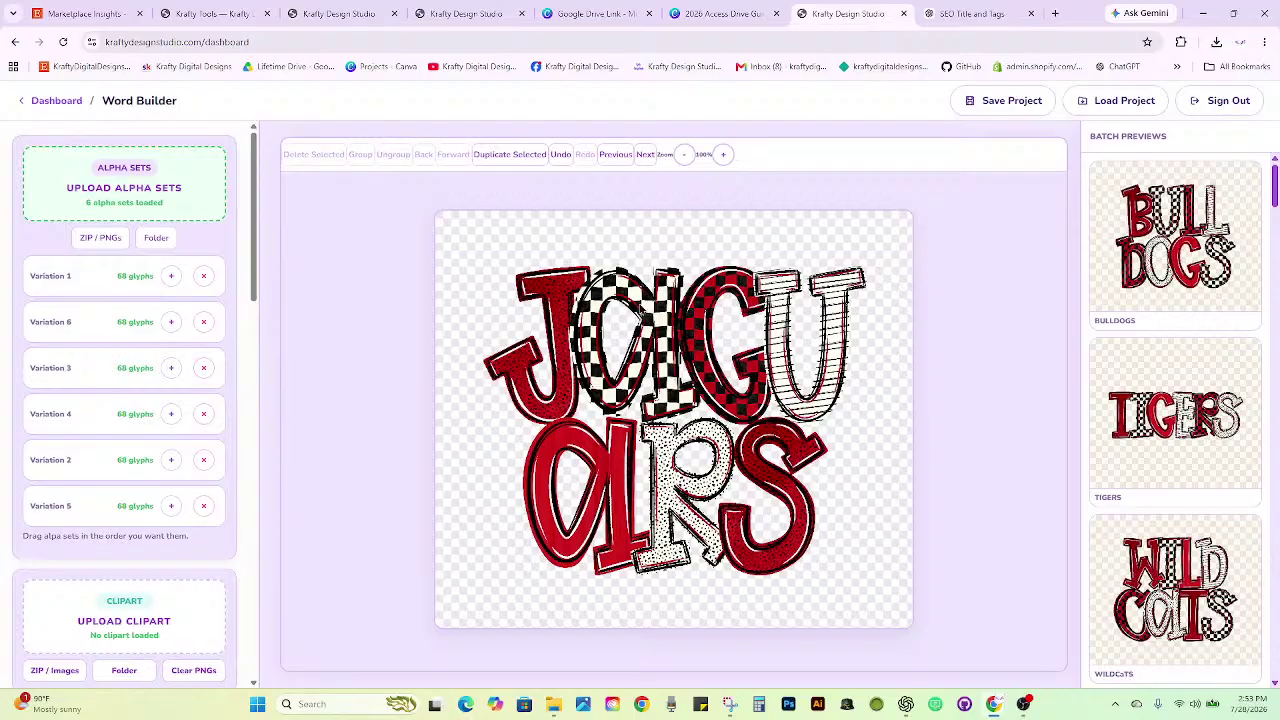
{"action": "left_click", "coordinate": [707, 302]}
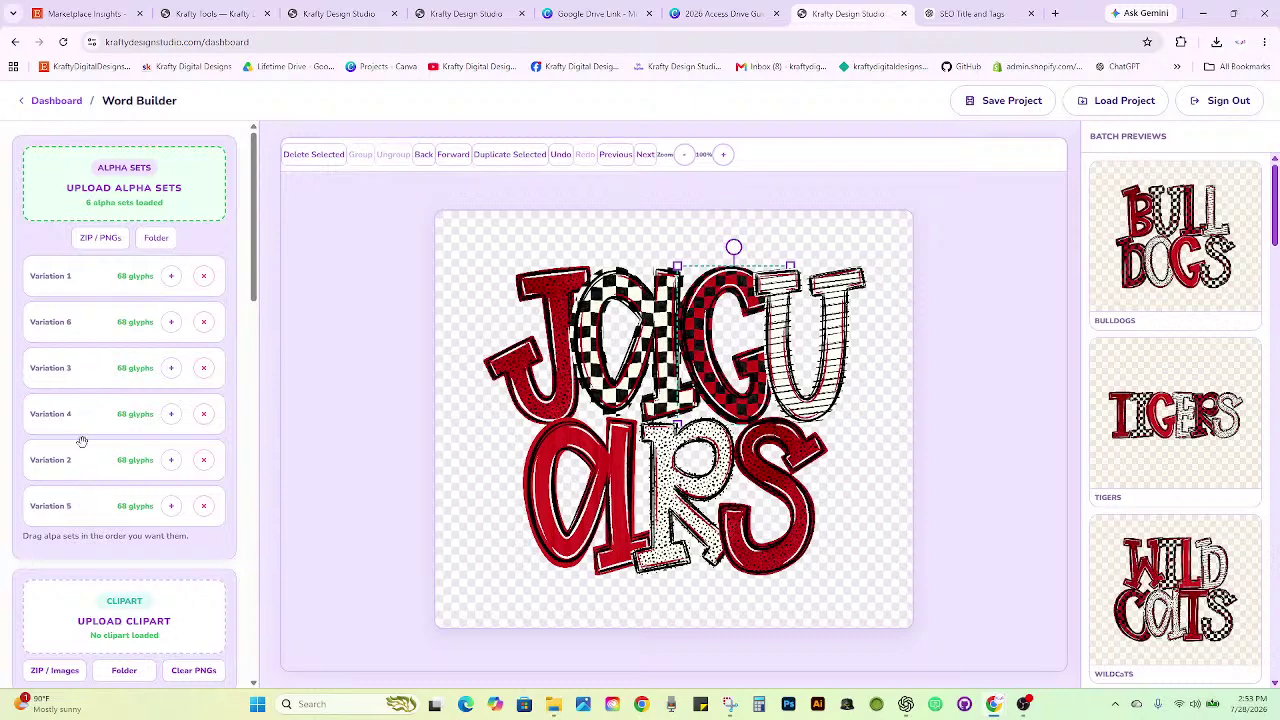
{"action": "left_click", "coordinate": [88, 370]}
{"action": "left_click", "coordinate": [84, 334]}
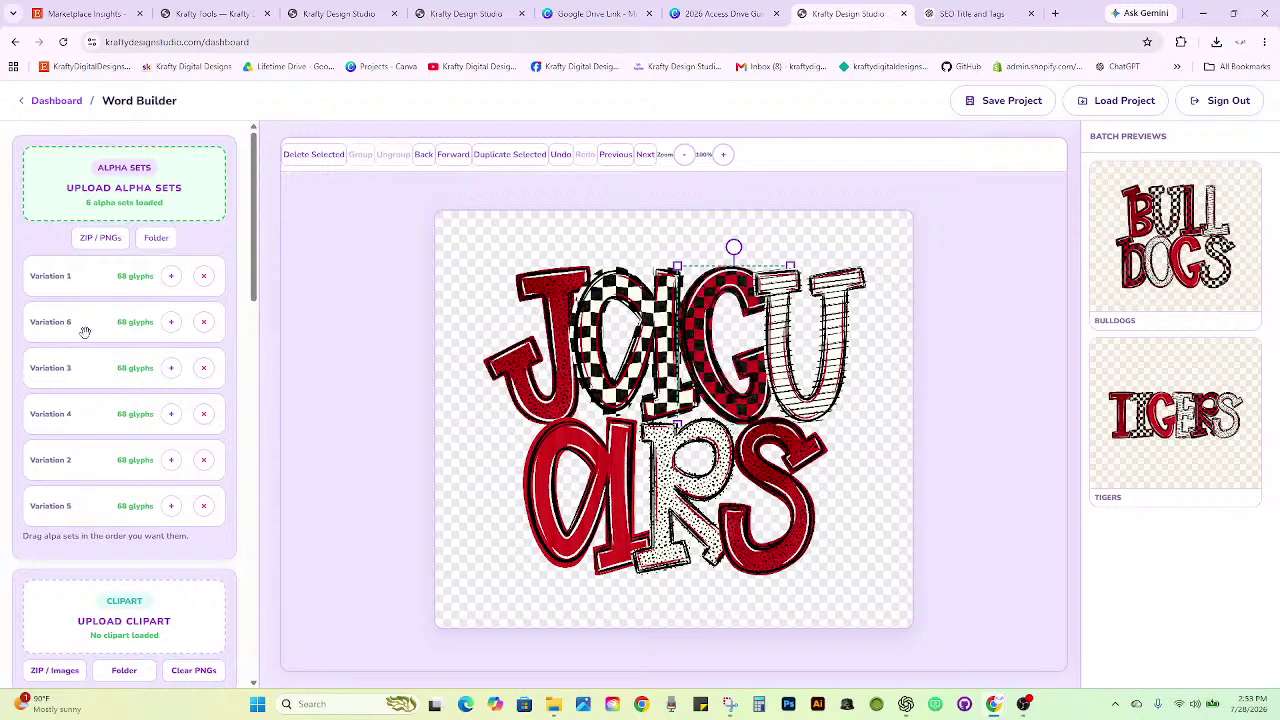
{"action": "left_click", "coordinate": [84, 505]}
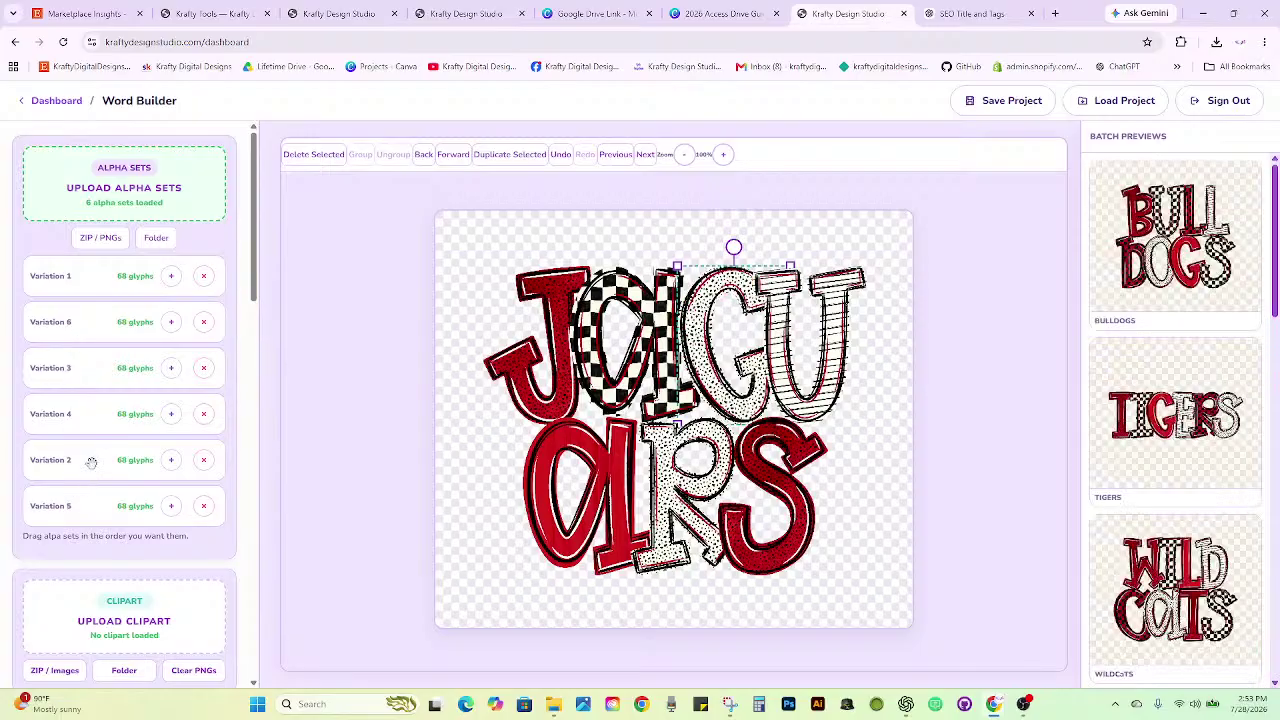
{"action": "left_click", "coordinate": [90, 461]}
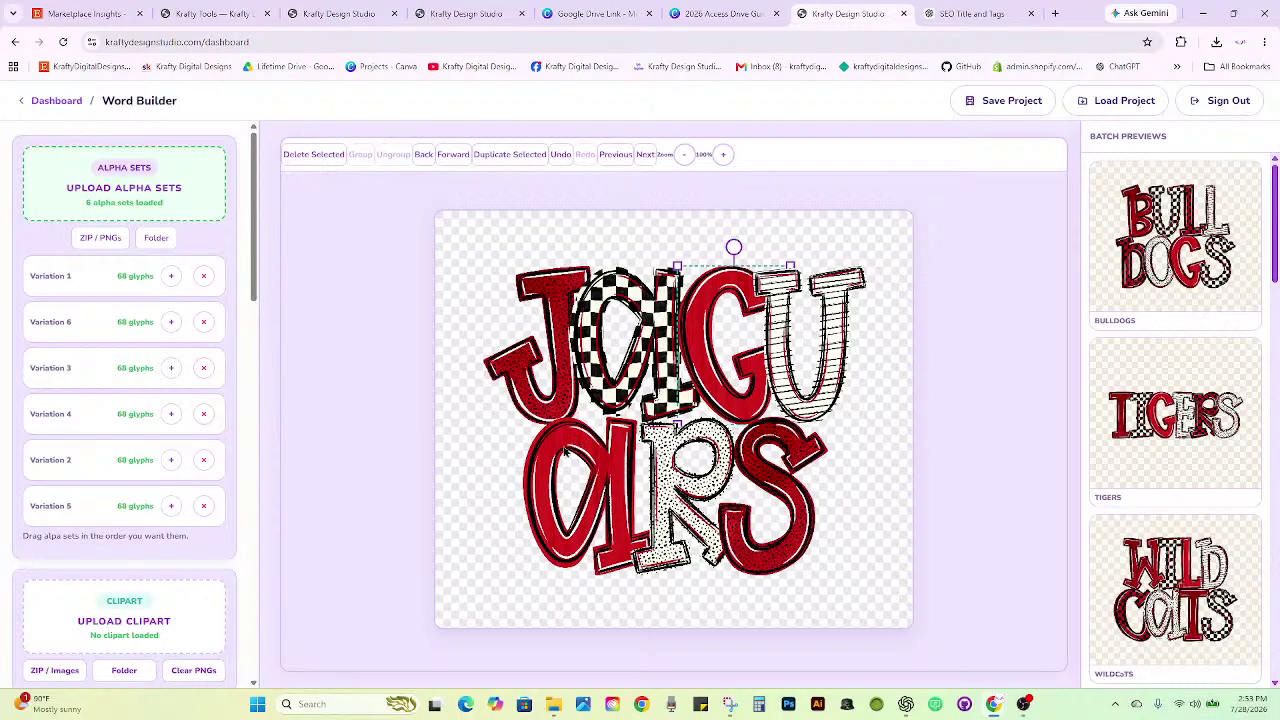
Change the a in the design's second row to Variation 4's red-and-black checkered style and download the active PNG.
{"action": "left_click", "coordinate": [568, 452]}
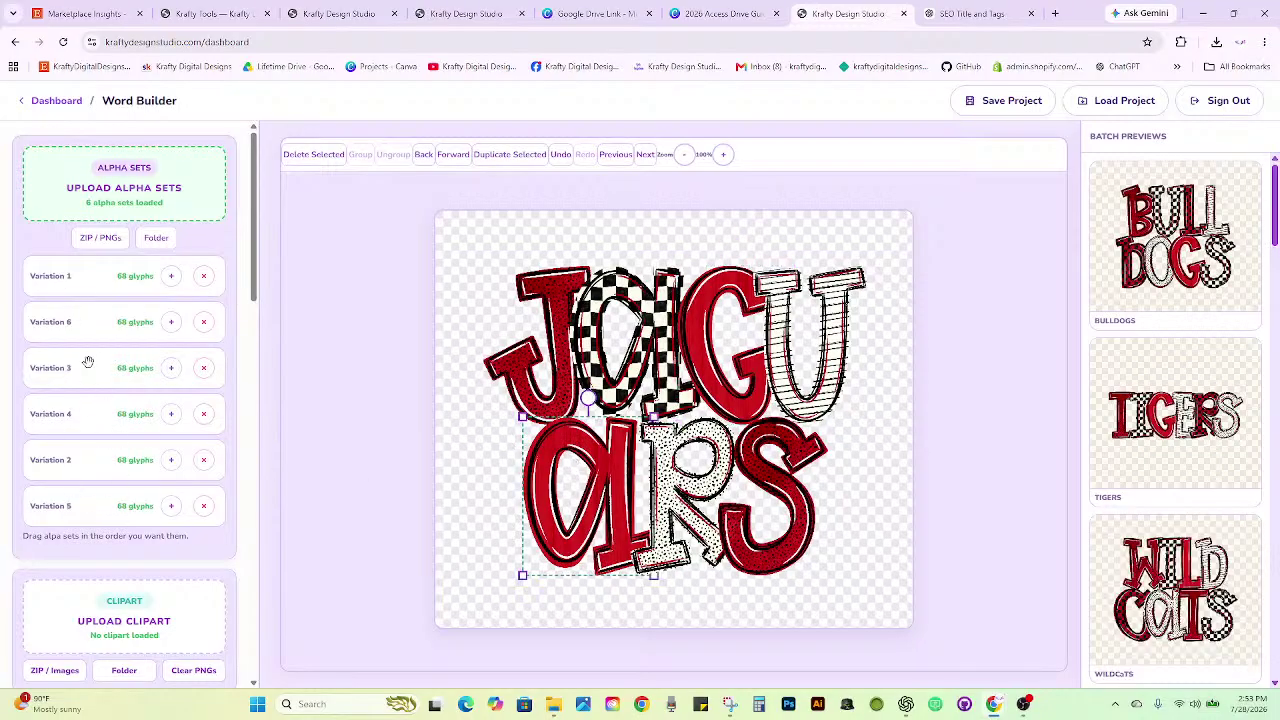
{"action": "left_click", "coordinate": [89, 402]}
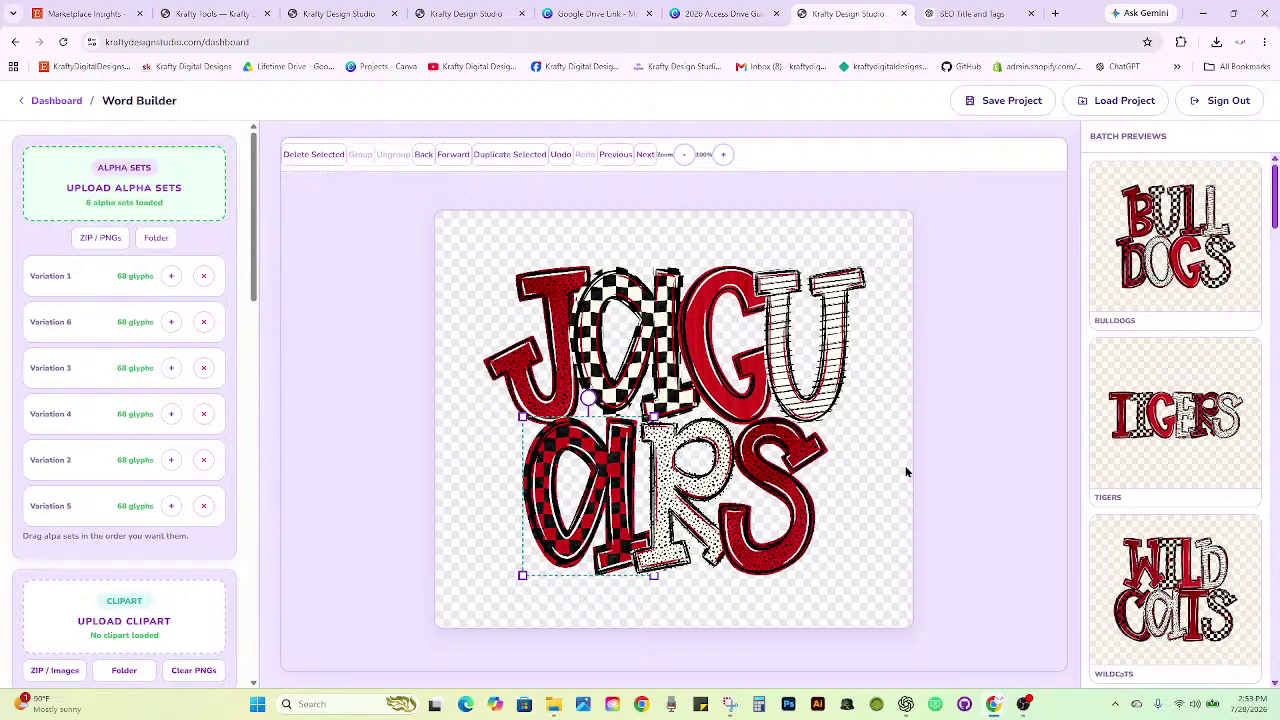
{"action": "scroll", "coordinate": [145, 500], "scroll_direction": "down", "scroll_amount": 15}
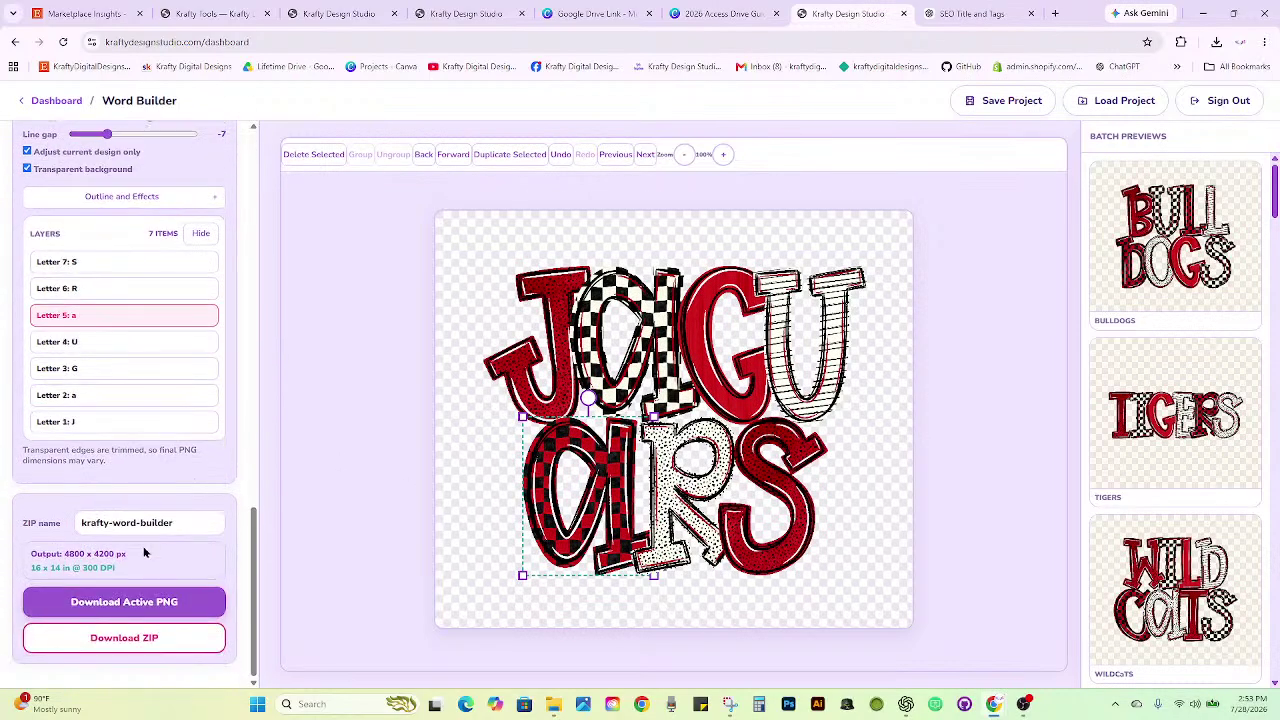
{"action": "left_click", "coordinate": [150, 601]}
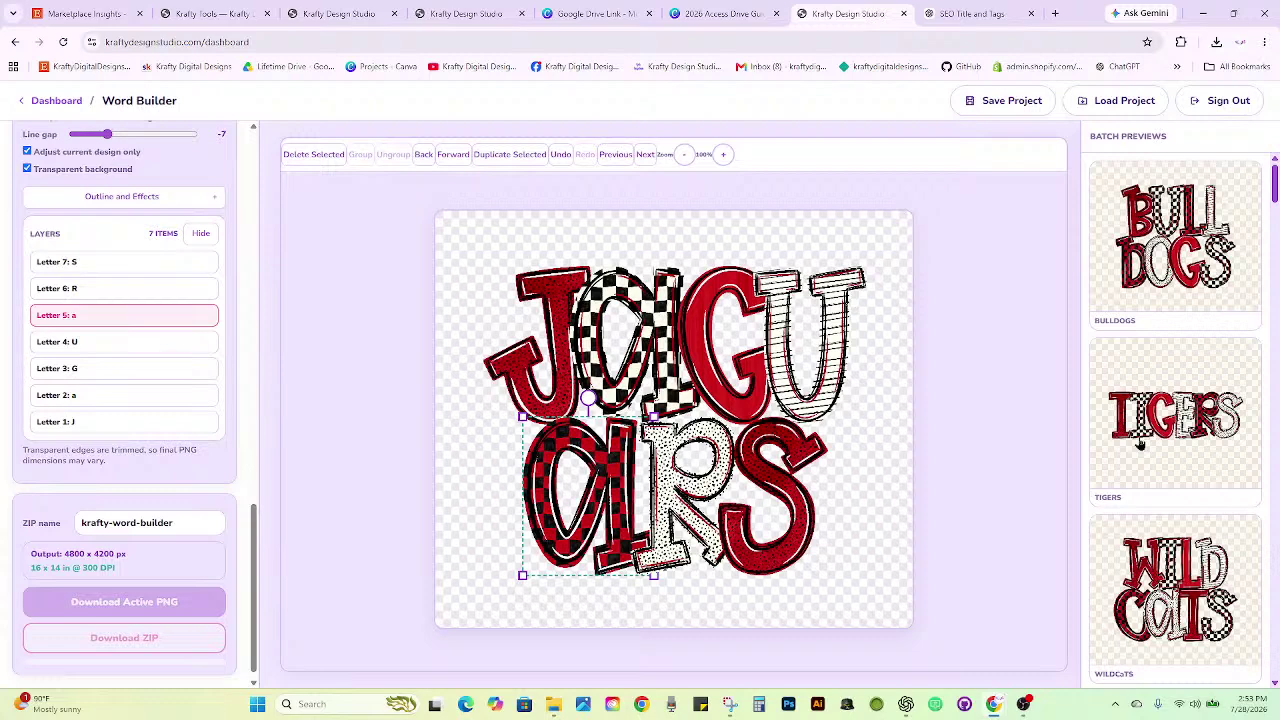
{"action": "scroll", "coordinate": [1140, 444], "scroll_direction": "down", "scroll_amount": 3}
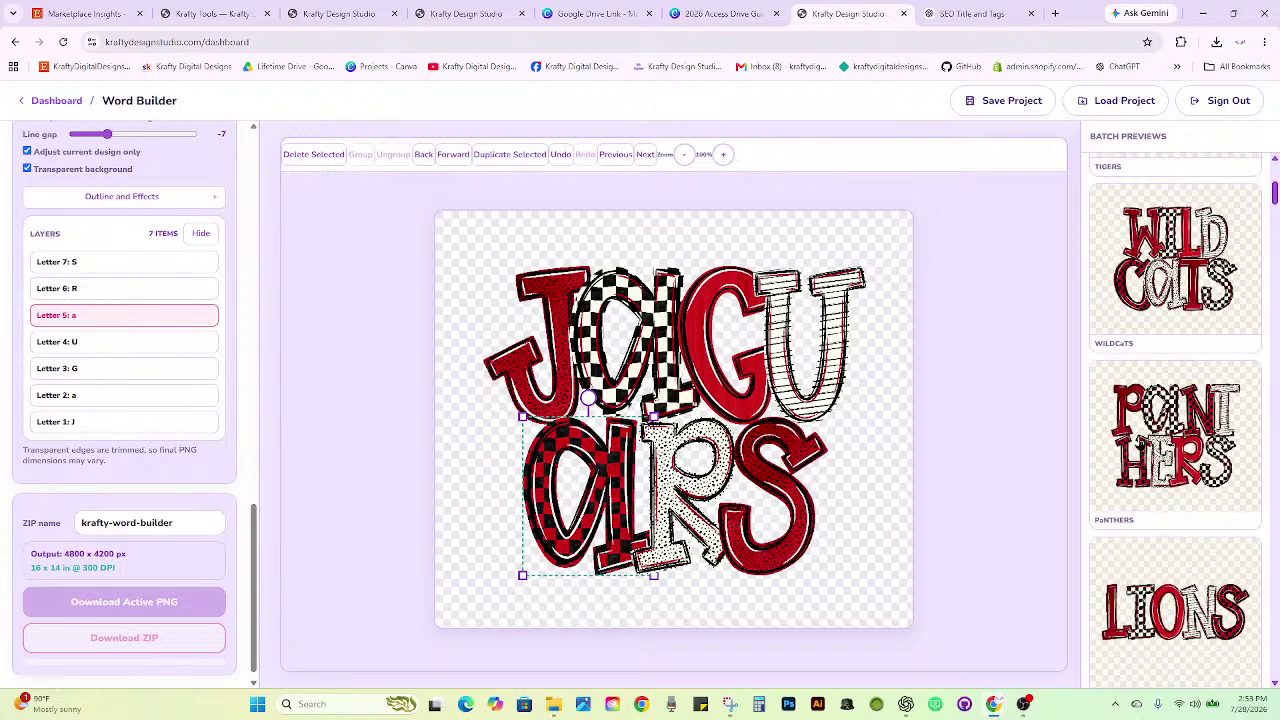
{"action": "scroll", "coordinate": [1140, 444], "scroll_direction": "down", "scroll_amount": 3}
{"action": "scroll", "coordinate": [1140, 444], "scroll_direction": "down", "scroll_amount": 3}
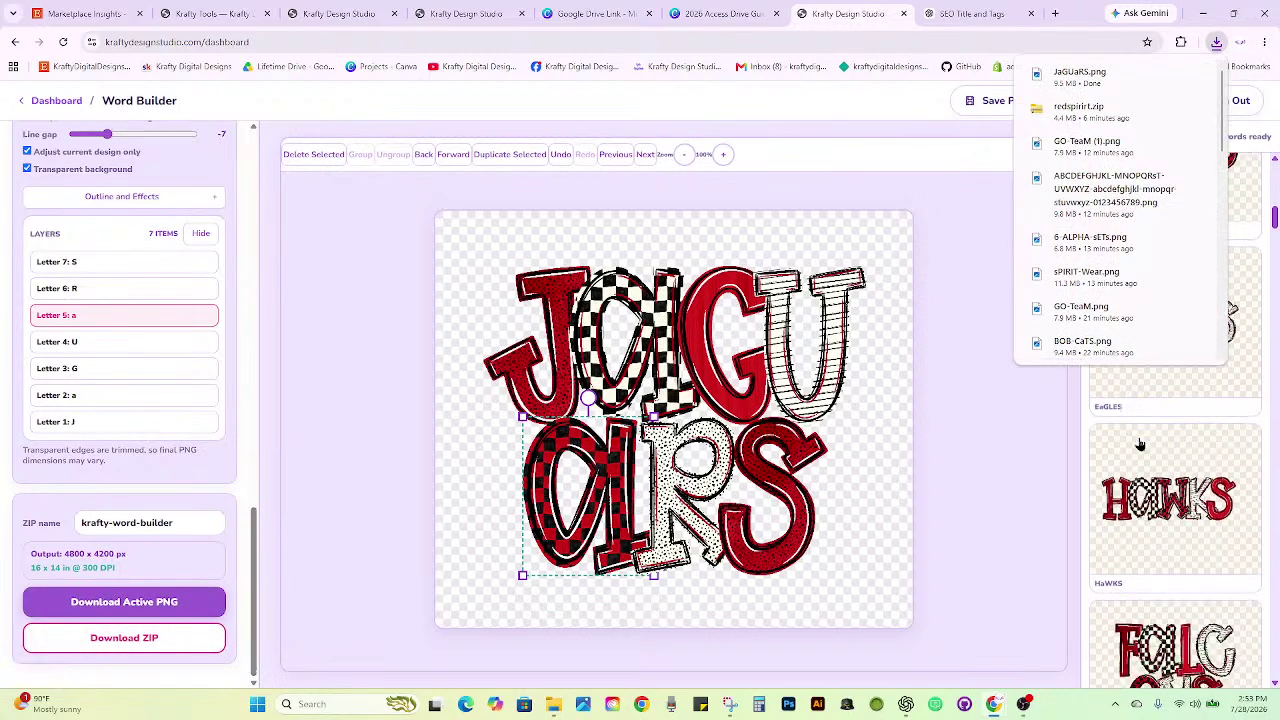
{"action": "scroll", "coordinate": [1140, 444], "scroll_direction": "down", "scroll_amount": 3}
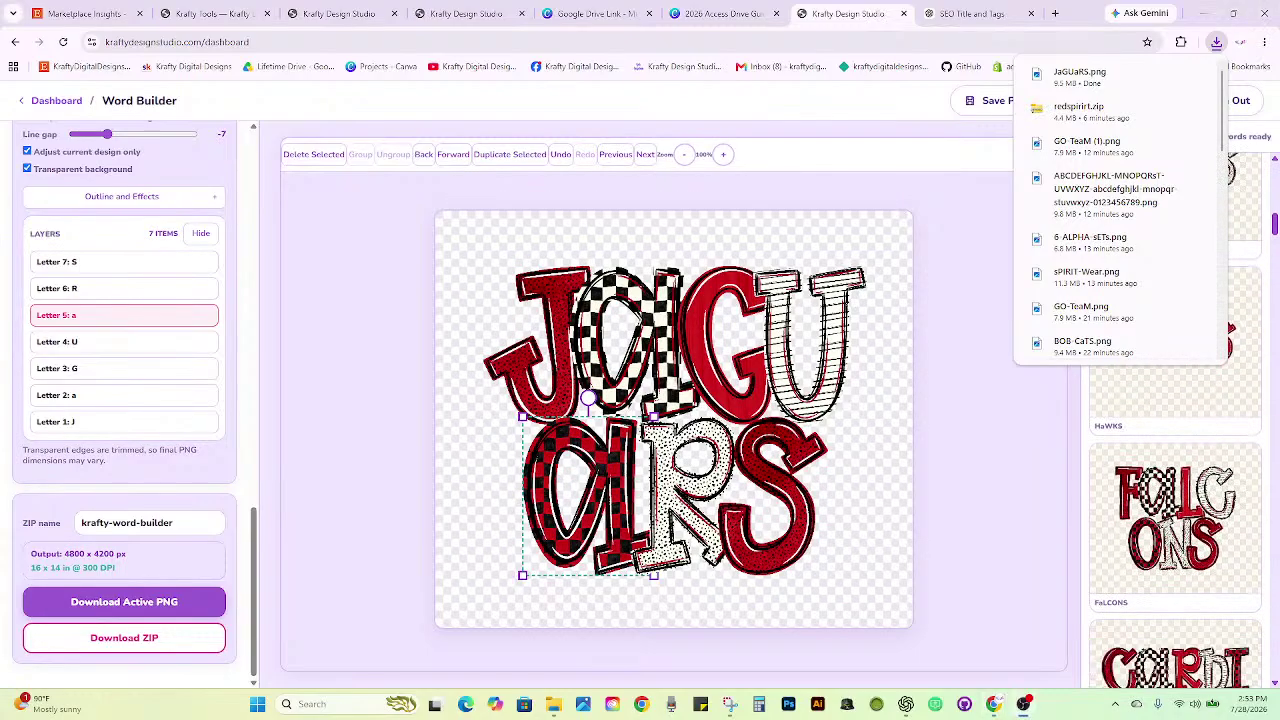
{"action": "left_click", "coordinate": [1023, 704]}
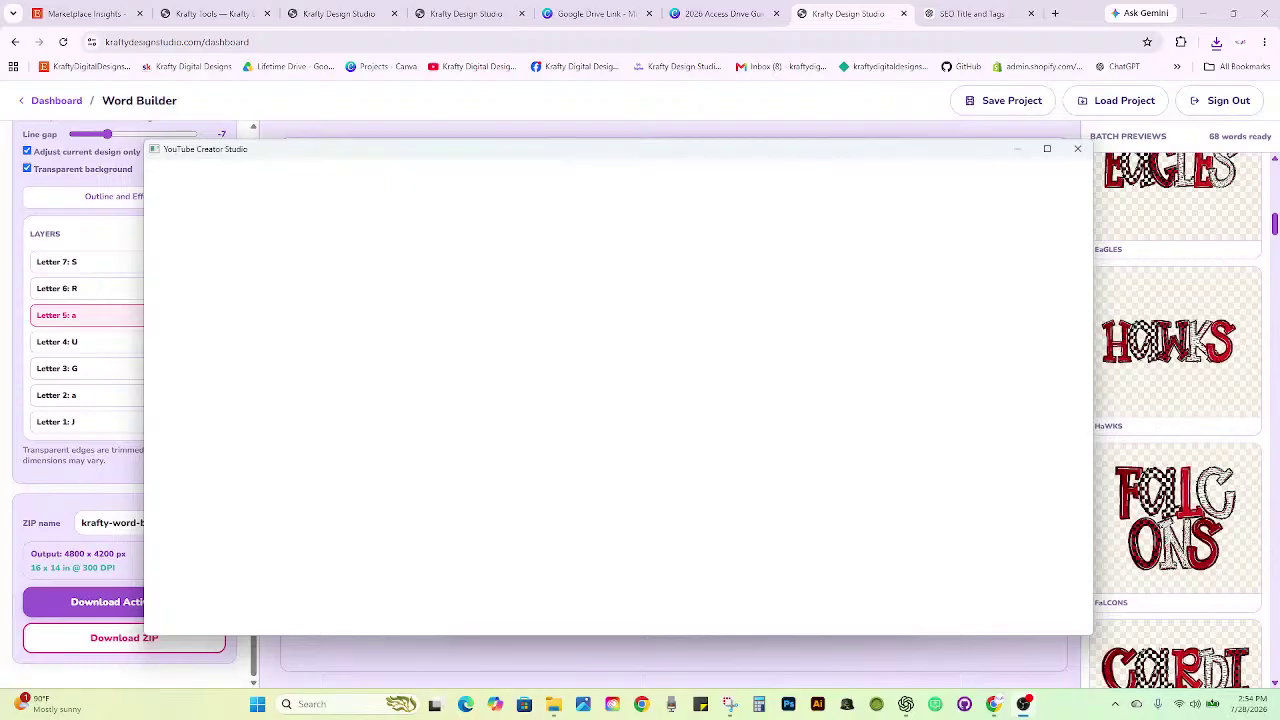
{"action": "left_click_drag", "start_coordinate": [533, 160], "coordinate": [1279, 165]}
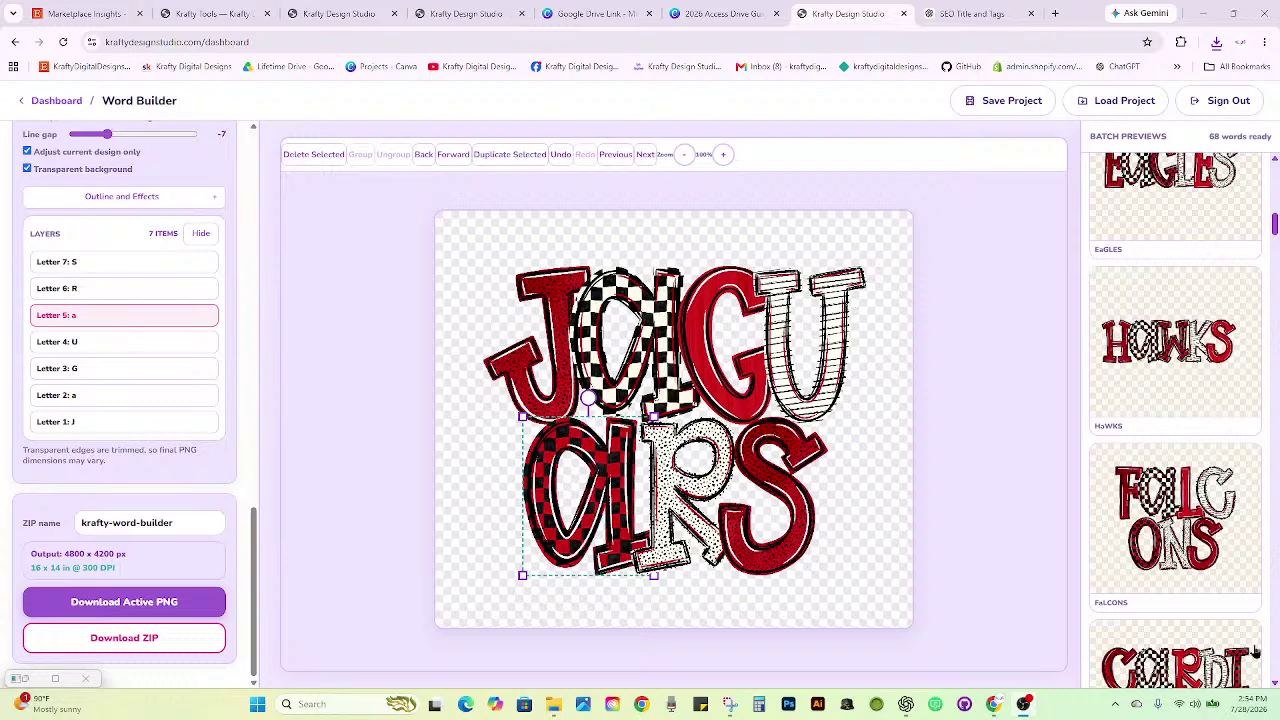
Open the COUGARS design from the batch previews for editing.
{"action": "scroll", "coordinate": [1217, 567], "scroll_direction": "down", "scroll_amount": 4}
{"action": "scroll", "coordinate": [1217, 567], "scroll_direction": "down", "scroll_amount": 5}
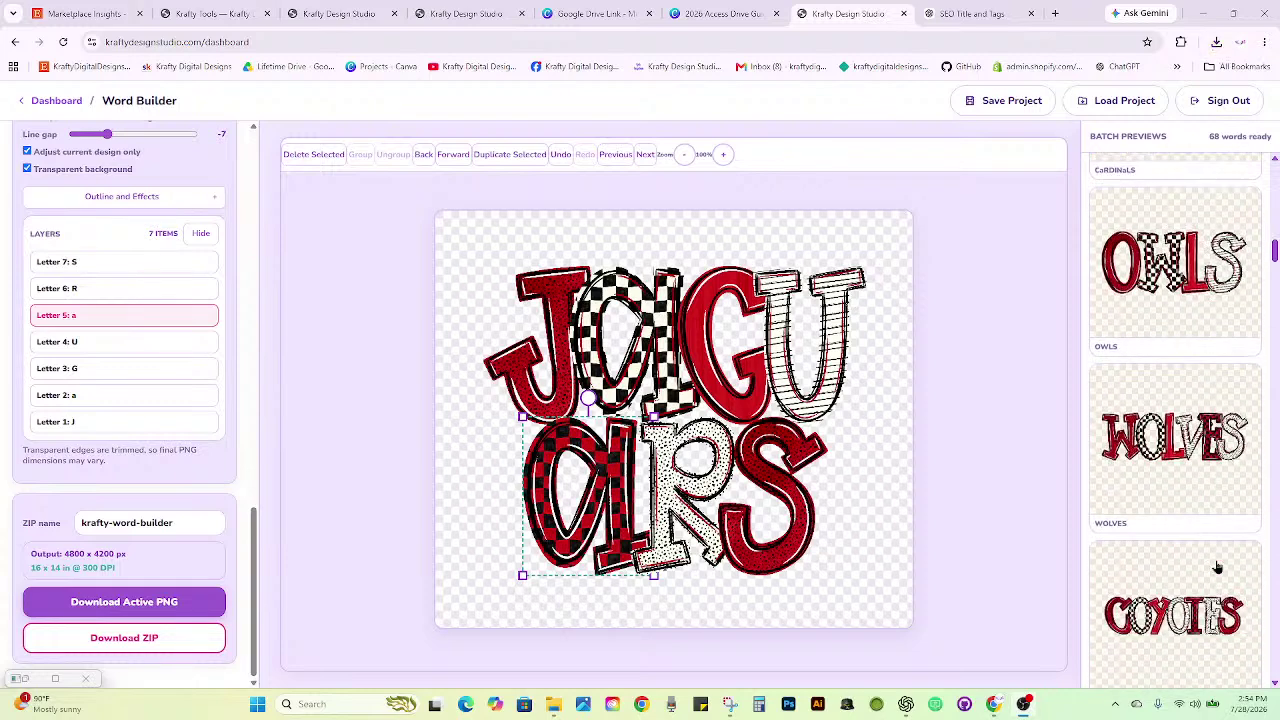
{"action": "scroll", "coordinate": [1217, 567], "scroll_direction": "down", "scroll_amount": 5}
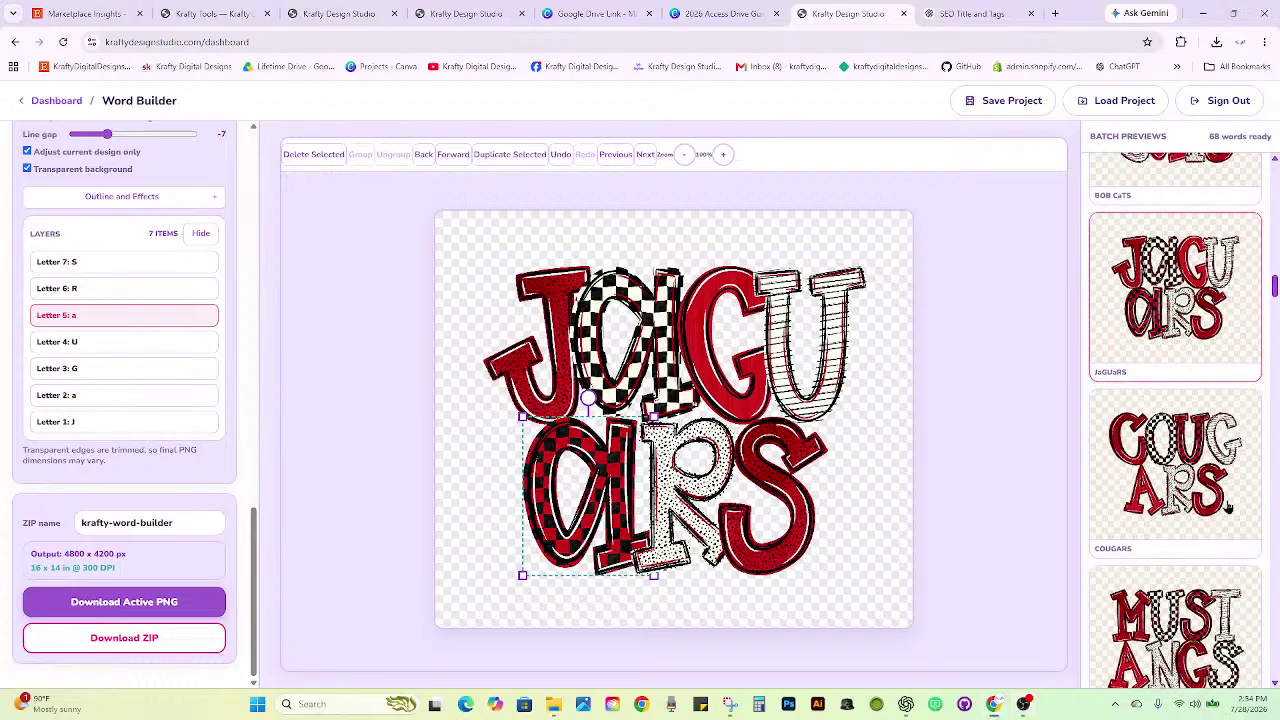
{"action": "left_click", "coordinate": [1229, 508]}
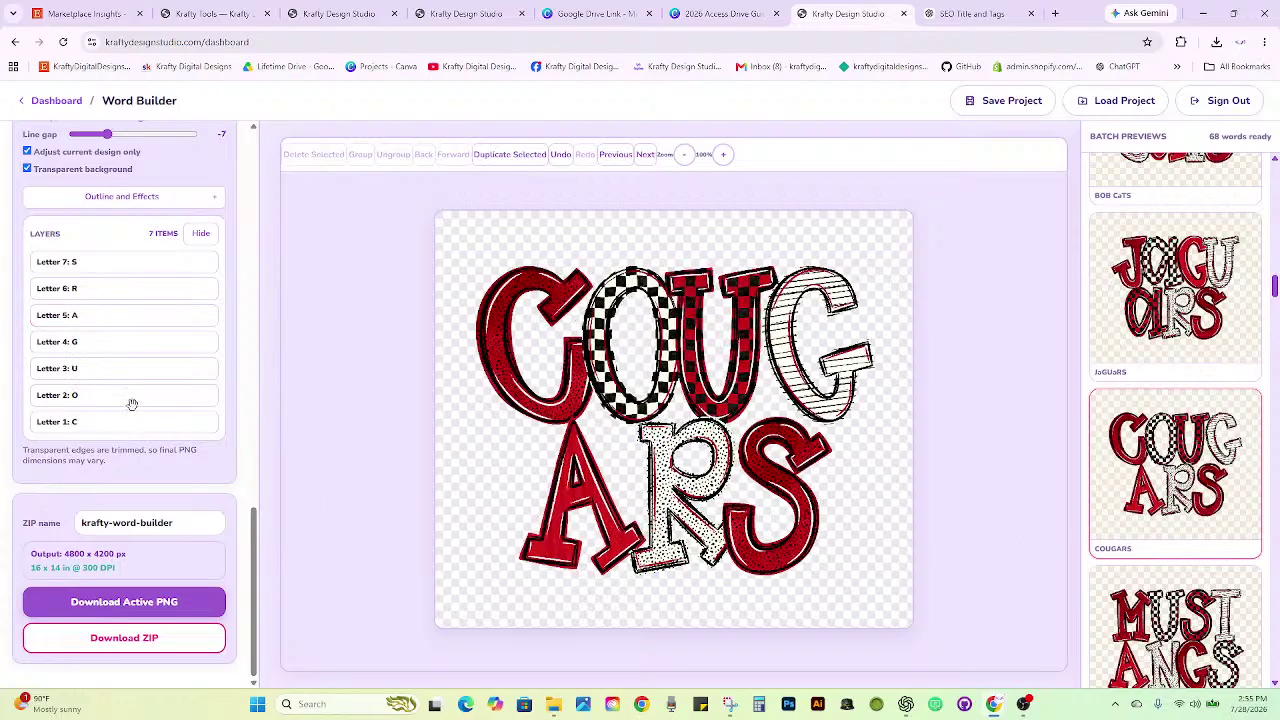
Change COUGARS to COUGaRS in the batch word list so its A is lowercase.
{"action": "scroll", "coordinate": [133, 412], "scroll_direction": "up", "scroll_amount": 2}
{"action": "scroll", "coordinate": [133, 412], "scroll_direction": "up", "scroll_amount": 3}
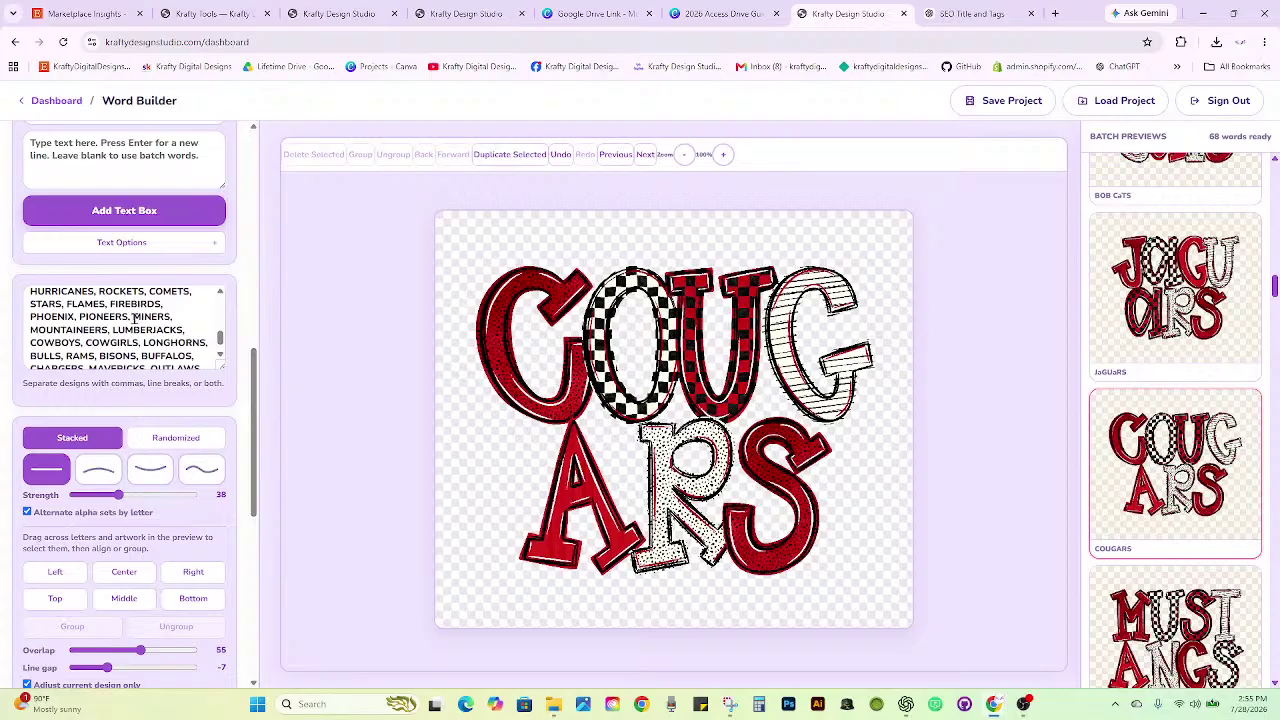
{"action": "scroll", "coordinate": [135, 318], "scroll_direction": "down", "scroll_amount": 1}
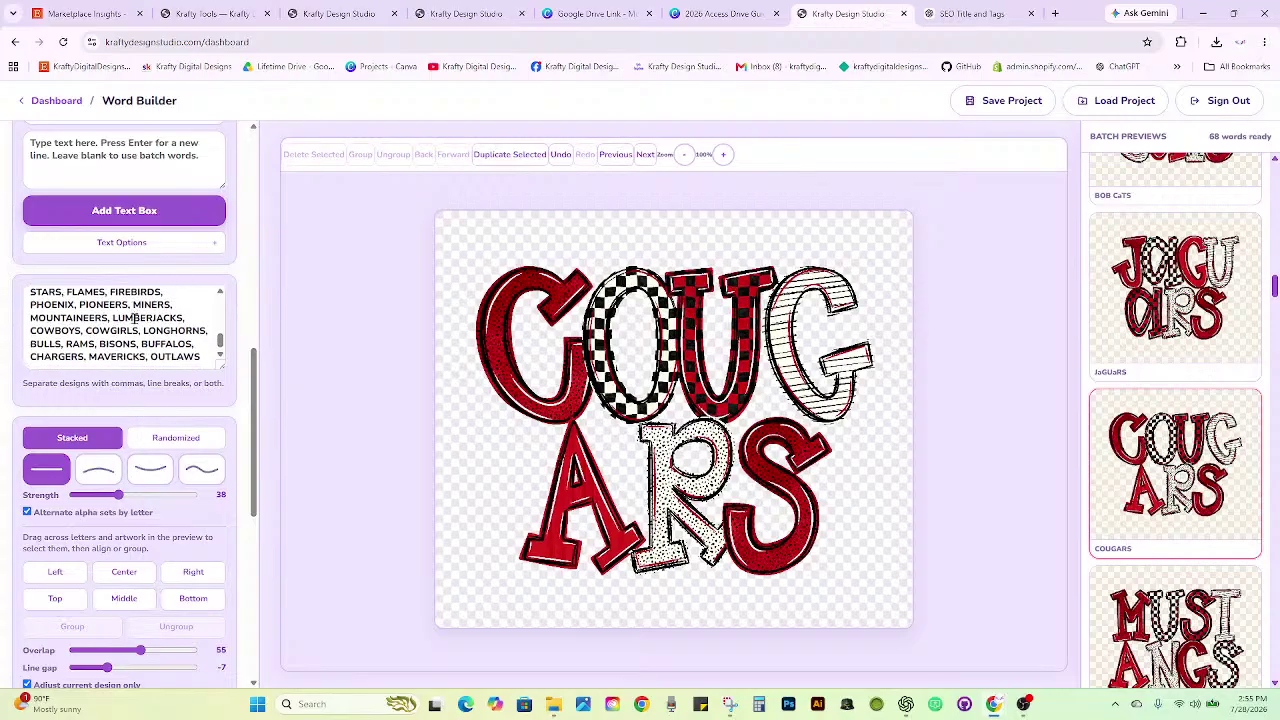
{"action": "scroll", "coordinate": [135, 318], "scroll_direction": "up", "scroll_amount": 2}
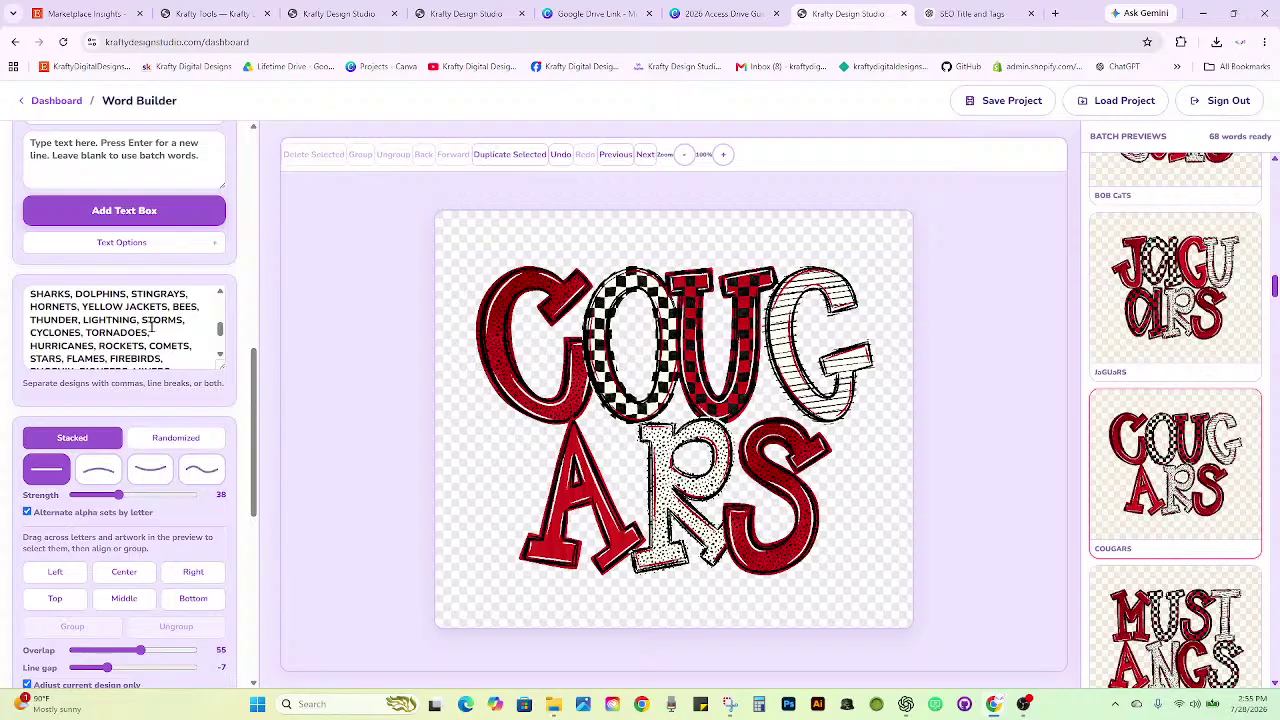
{"action": "scroll", "coordinate": [152, 326], "scroll_direction": "up", "scroll_amount": 4}
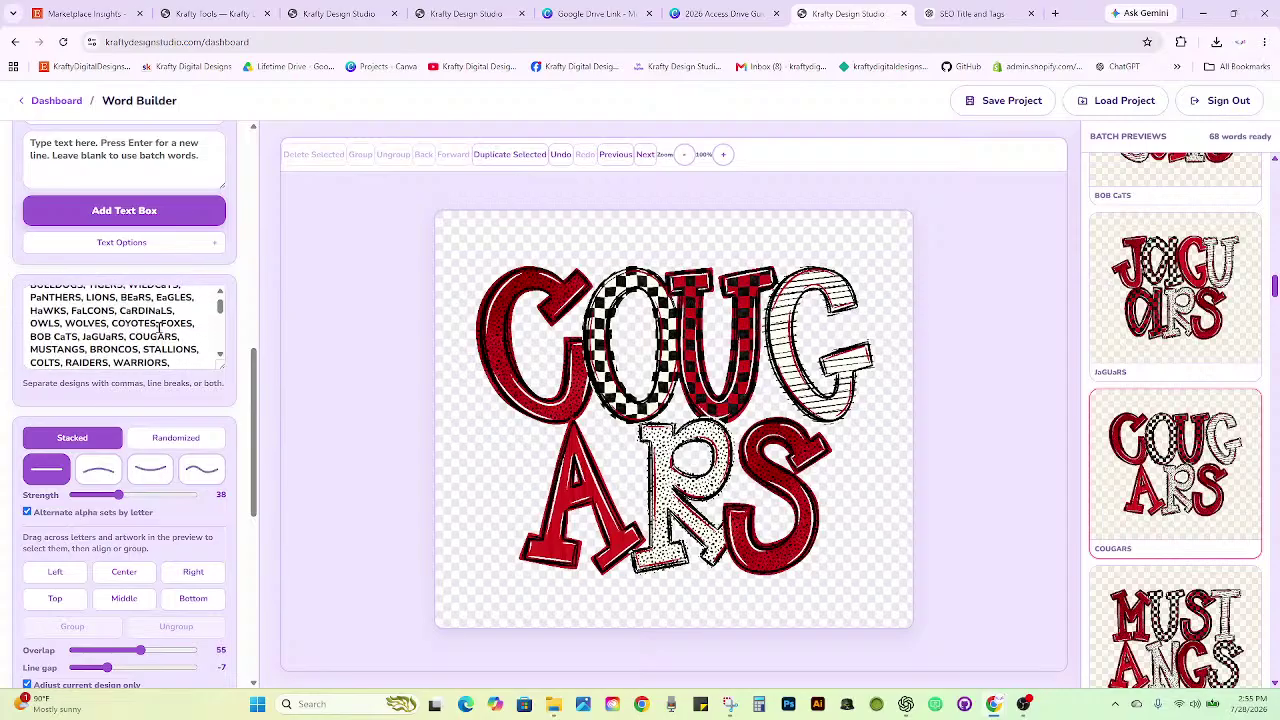
{"action": "scroll", "coordinate": [185, 345], "scroll_direction": "up", "scroll_amount": 1}
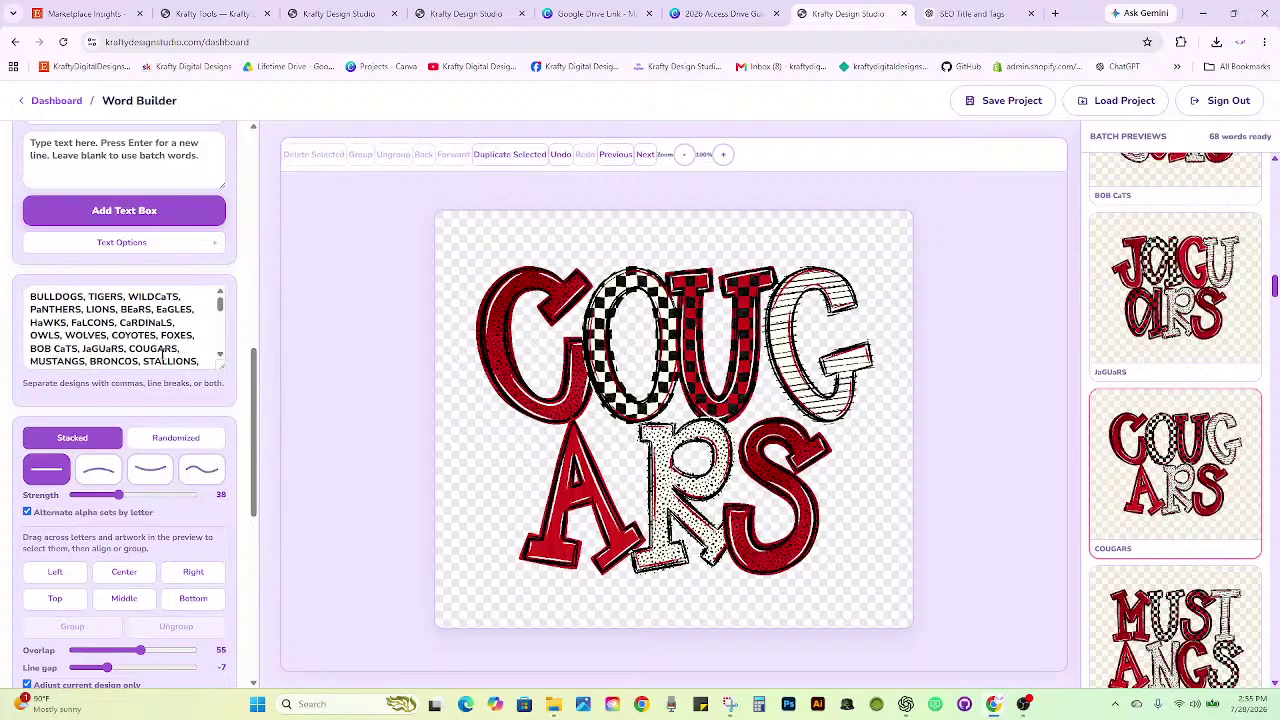
{"action": "left_click", "coordinate": [168, 346]}
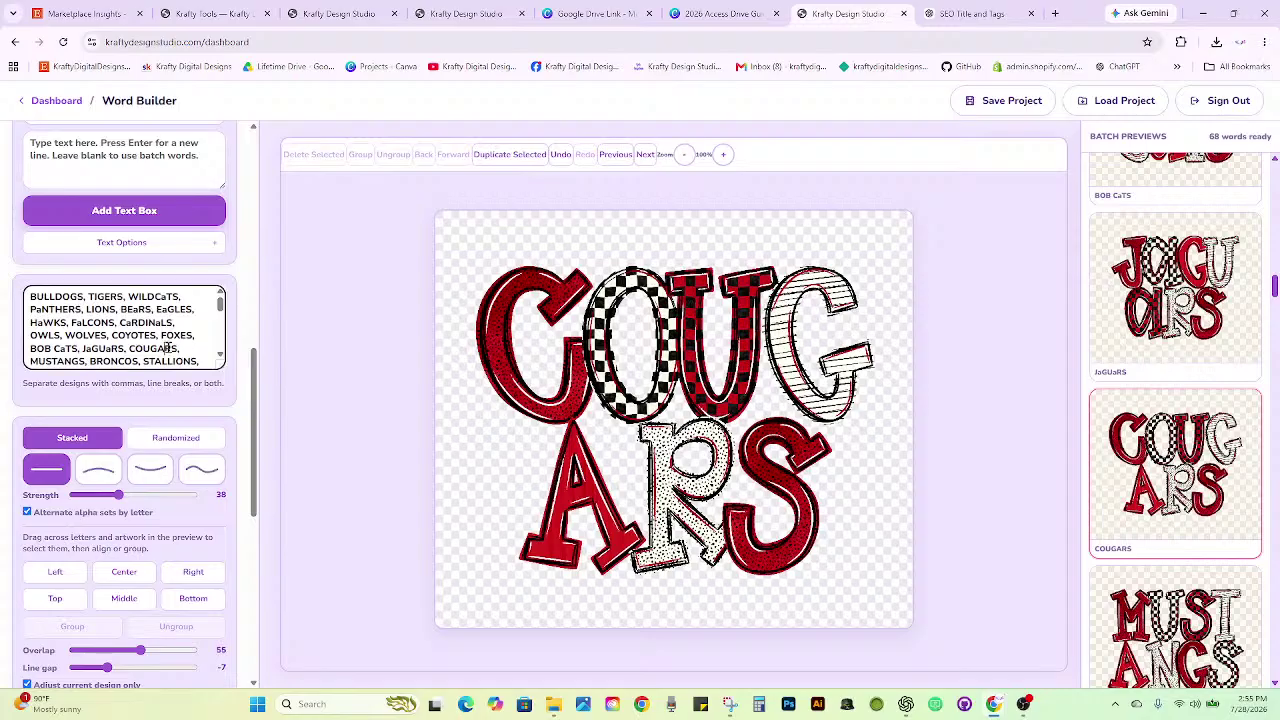
{"action": "key", "text": "BackSpace"}
{"action": "type", "text": "a"}
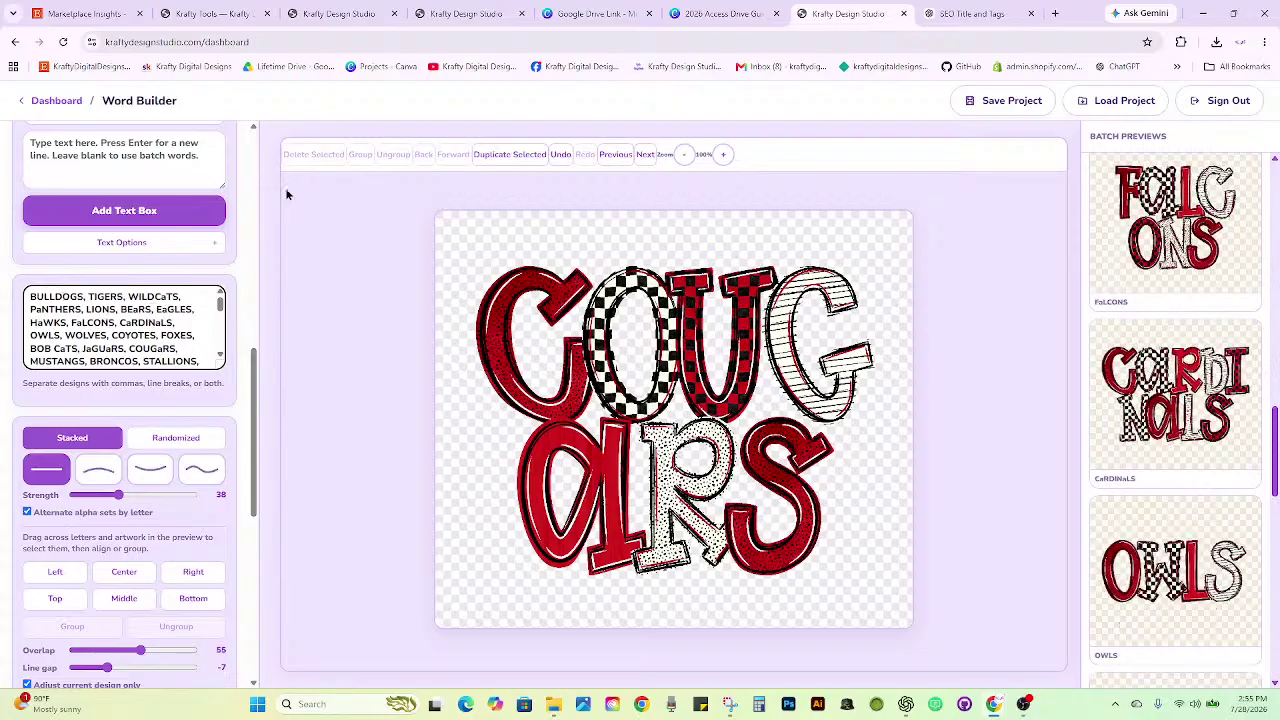
Switch to ChatGPT and review the suggested titles and tags for the Bulldogs mascot PNG.
{"action": "left_click", "coordinate": [963, 10]}
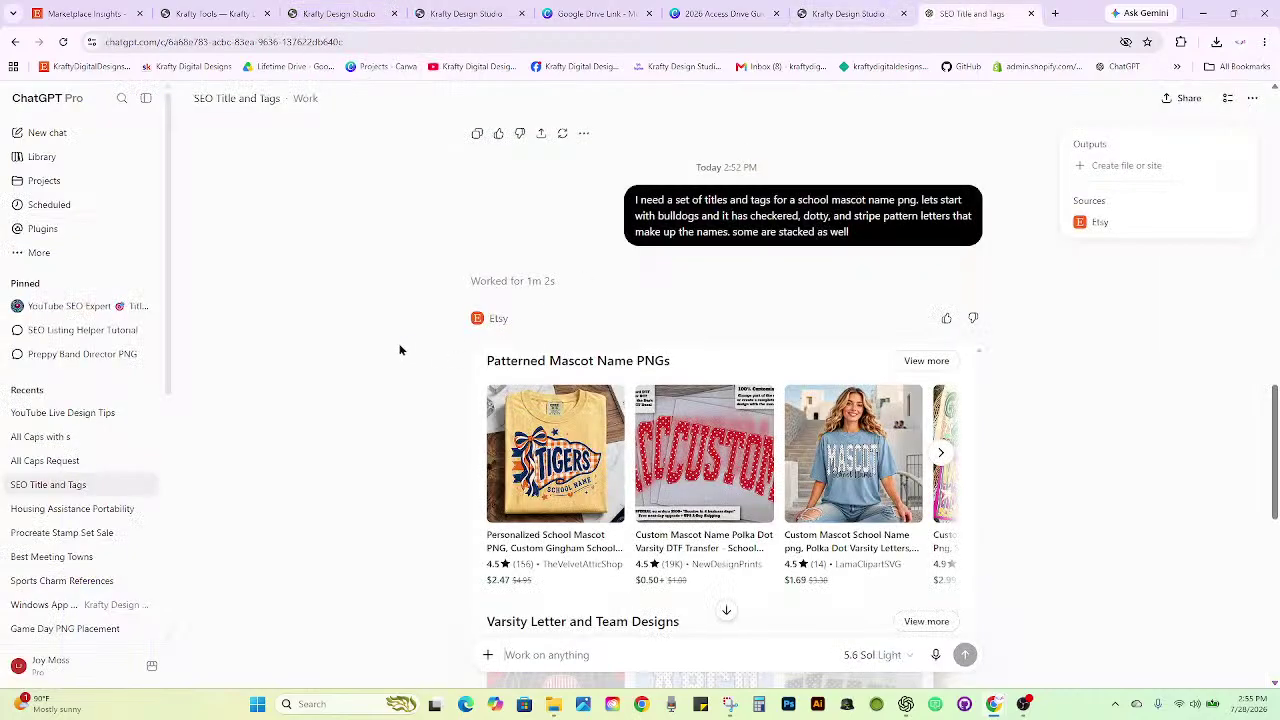
{"action": "scroll", "coordinate": [399, 349], "scroll_direction": "down", "scroll_amount": 5}
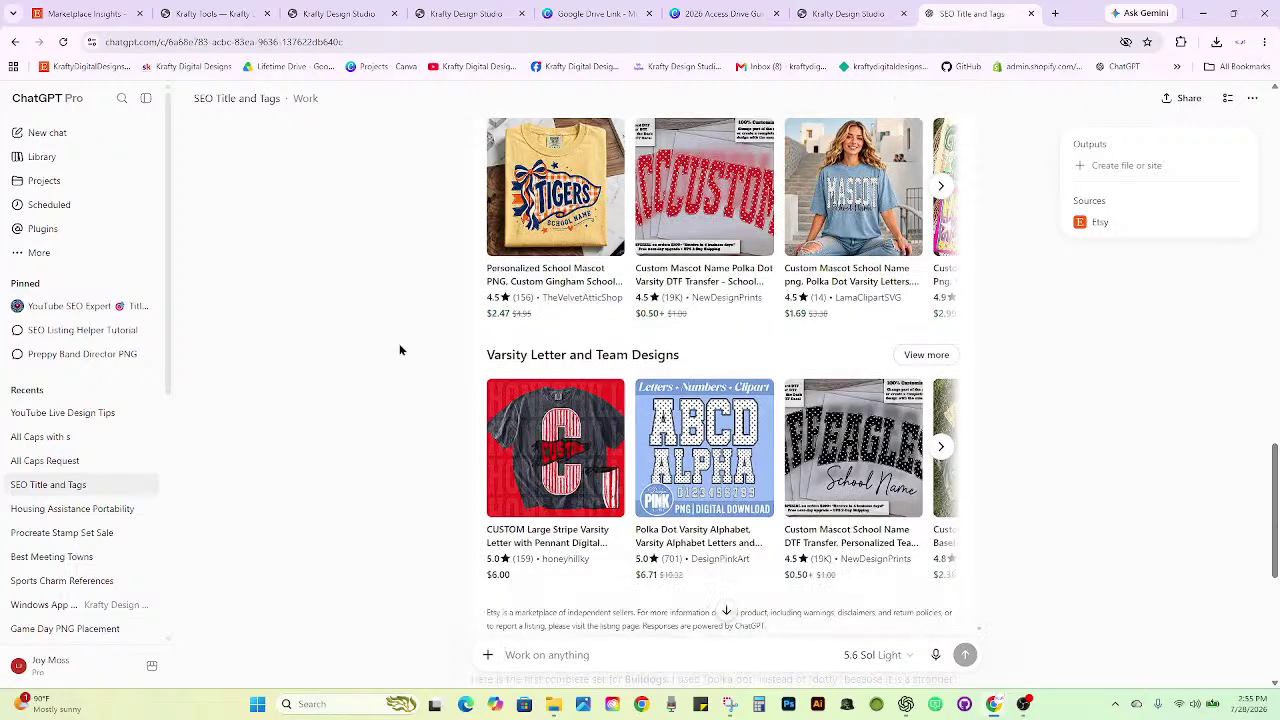
{"action": "scroll", "coordinate": [399, 349], "scroll_direction": "down", "scroll_amount": 5}
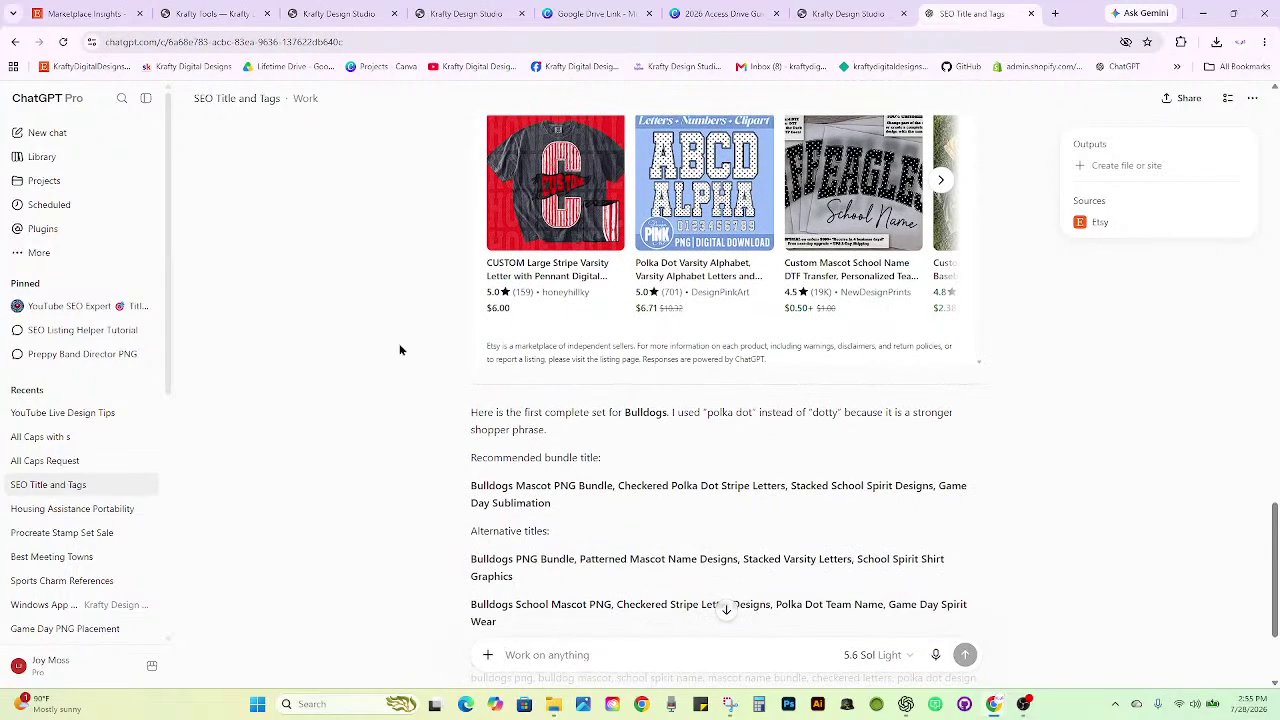
{"action": "scroll", "coordinate": [399, 349], "scroll_direction": "down", "scroll_amount": 2}
{"action": "scroll", "coordinate": [400, 359], "scroll_direction": "down", "scroll_amount": 1}
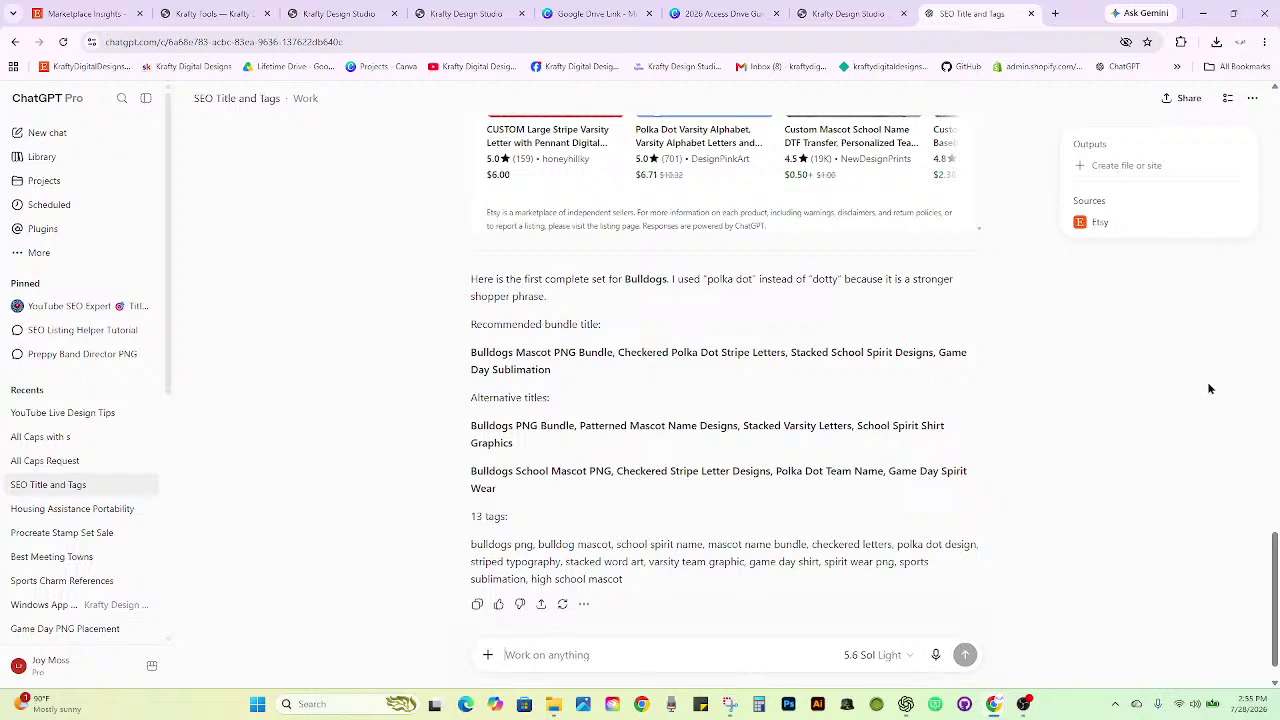
Switch to Etsy, open the KraftyDigitalDesigns shop page, and search Etsy for cougars.
{"action": "left_click", "coordinate": [101, 10]}
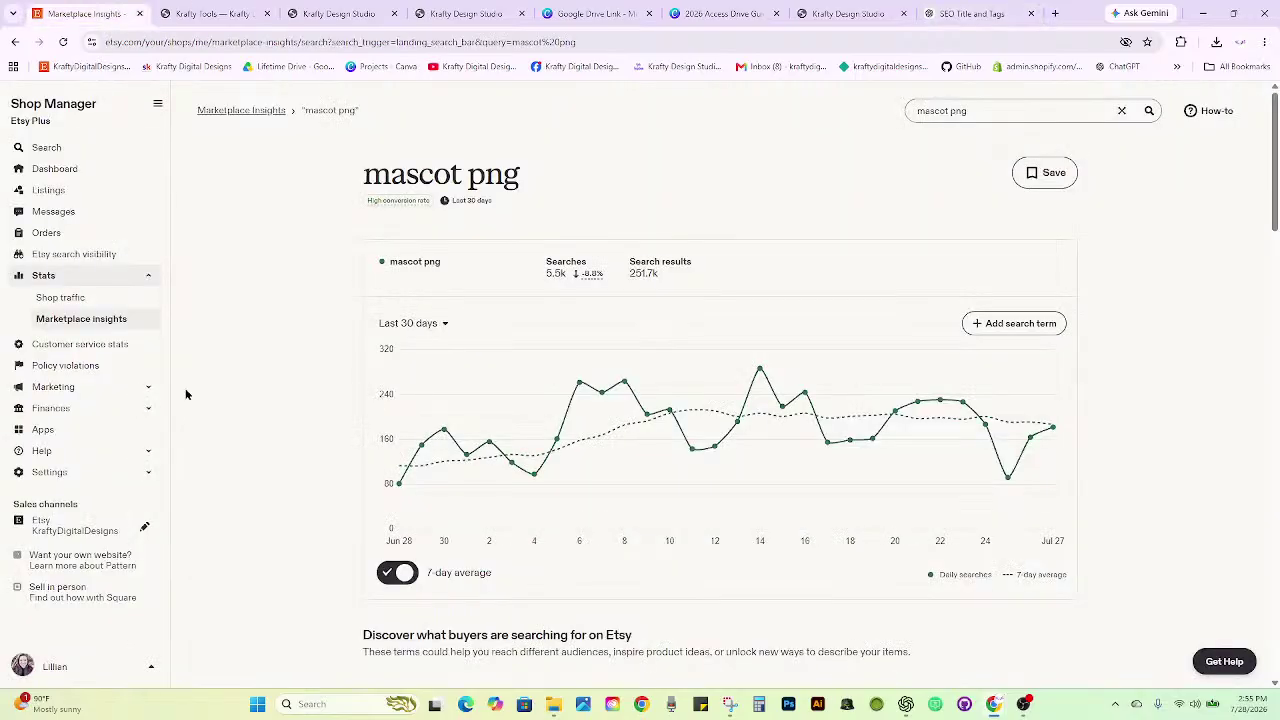
{"action": "left_click", "coordinate": [71, 533]}
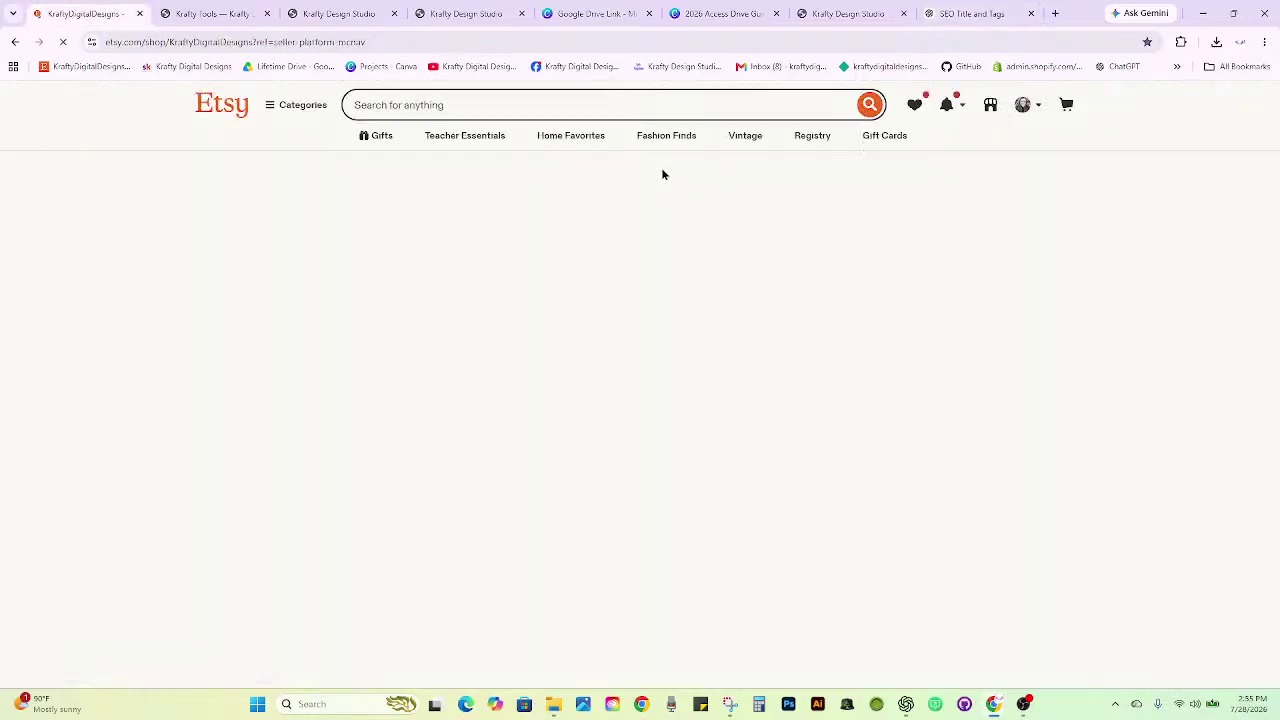
{"action": "type", "text": "cougars"}
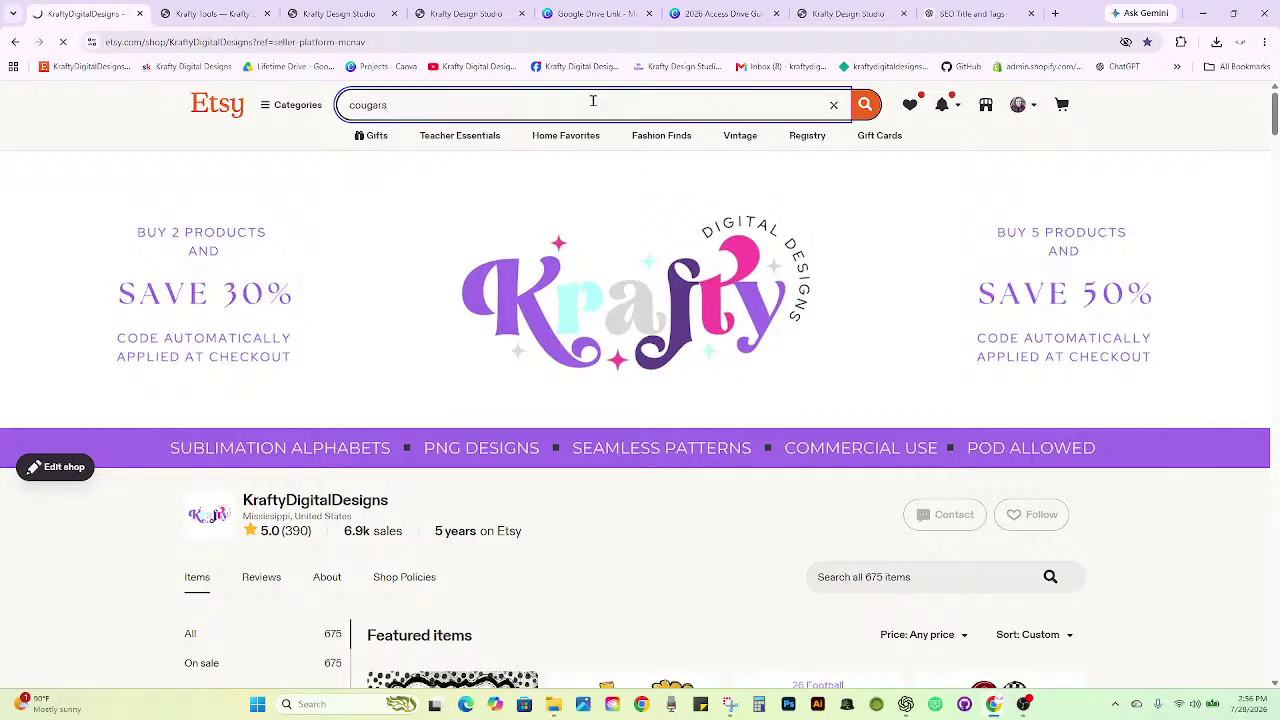
{"action": "key", "text": "Return"}
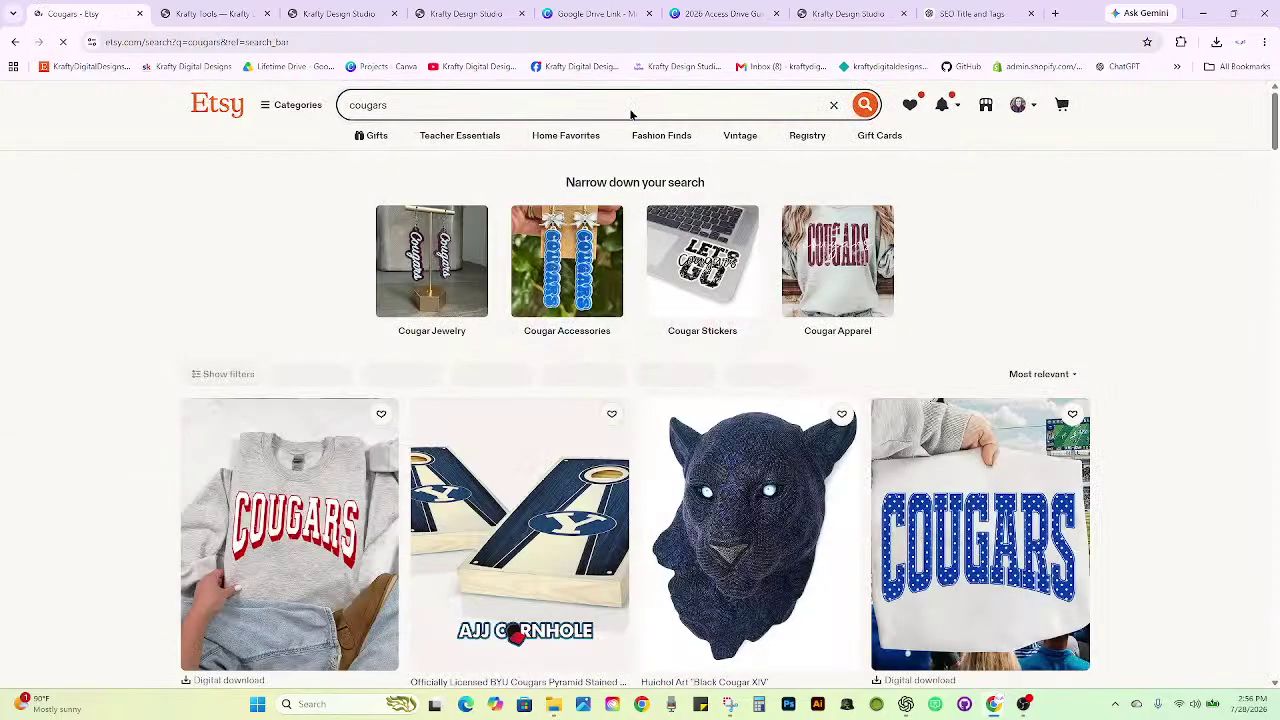
Examine the Etsy cougars listings for competing mascot PNG designs, lettering styles, and prices.
{"action": "scroll", "coordinate": [163, 291], "scroll_direction": "down", "scroll_amount": 5}
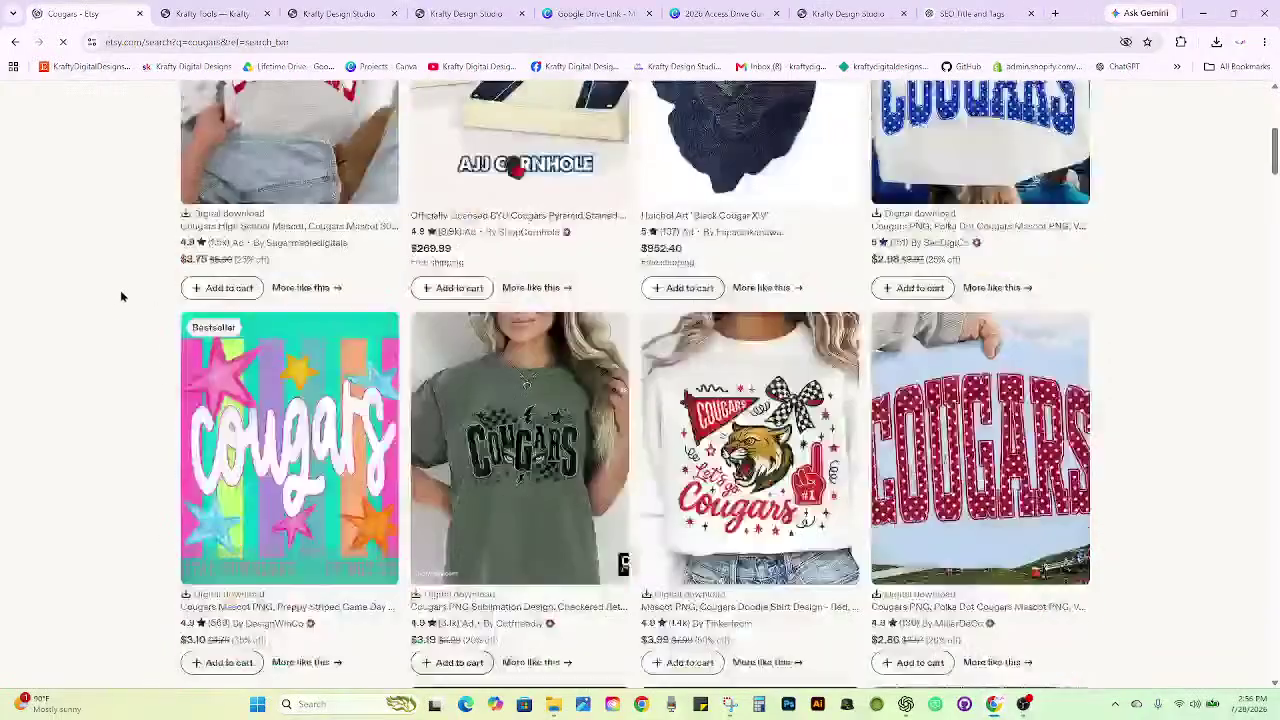
{"action": "scroll", "coordinate": [121, 294], "scroll_direction": "down", "scroll_amount": 4}
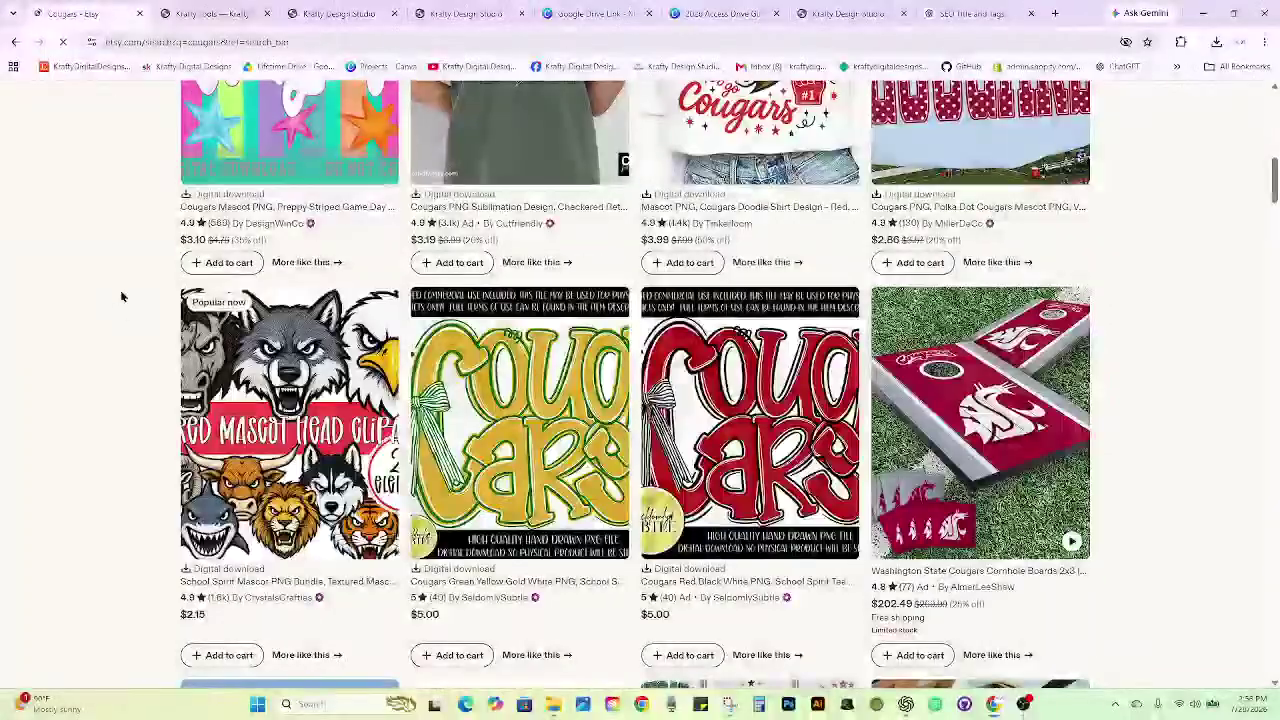
{"action": "scroll", "coordinate": [120, 296], "scroll_direction": "down", "scroll_amount": 3}
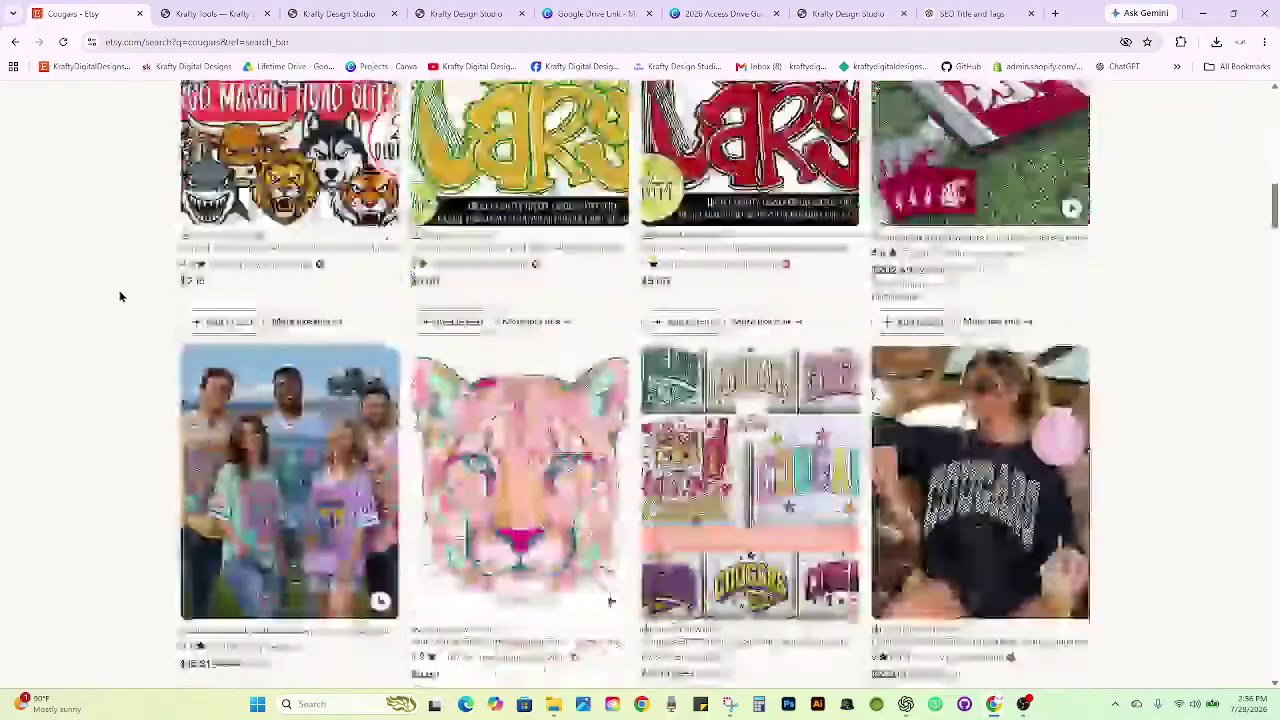
{"action": "scroll", "coordinate": [120, 296], "scroll_direction": "down", "scroll_amount": 3}
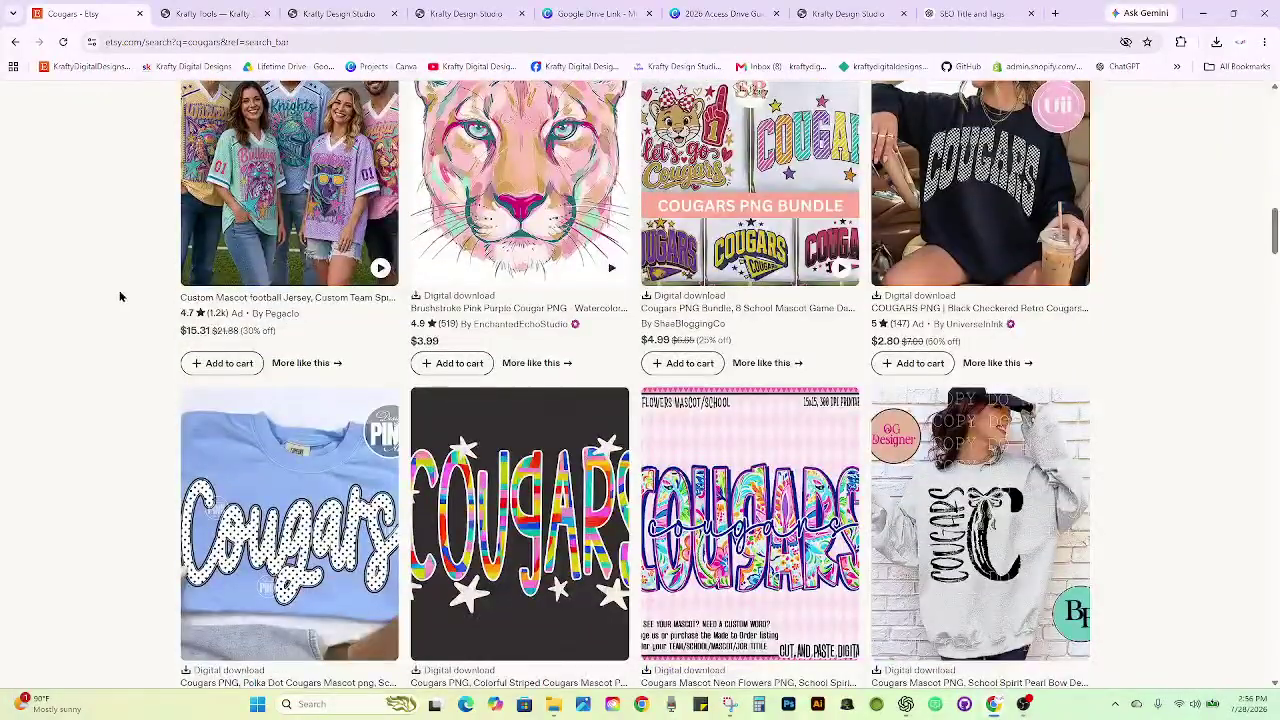
{"action": "scroll", "coordinate": [120, 296], "scroll_direction": "down", "scroll_amount": 1}
{"action": "scroll", "coordinate": [120, 296], "scroll_direction": "down", "scroll_amount": 5}
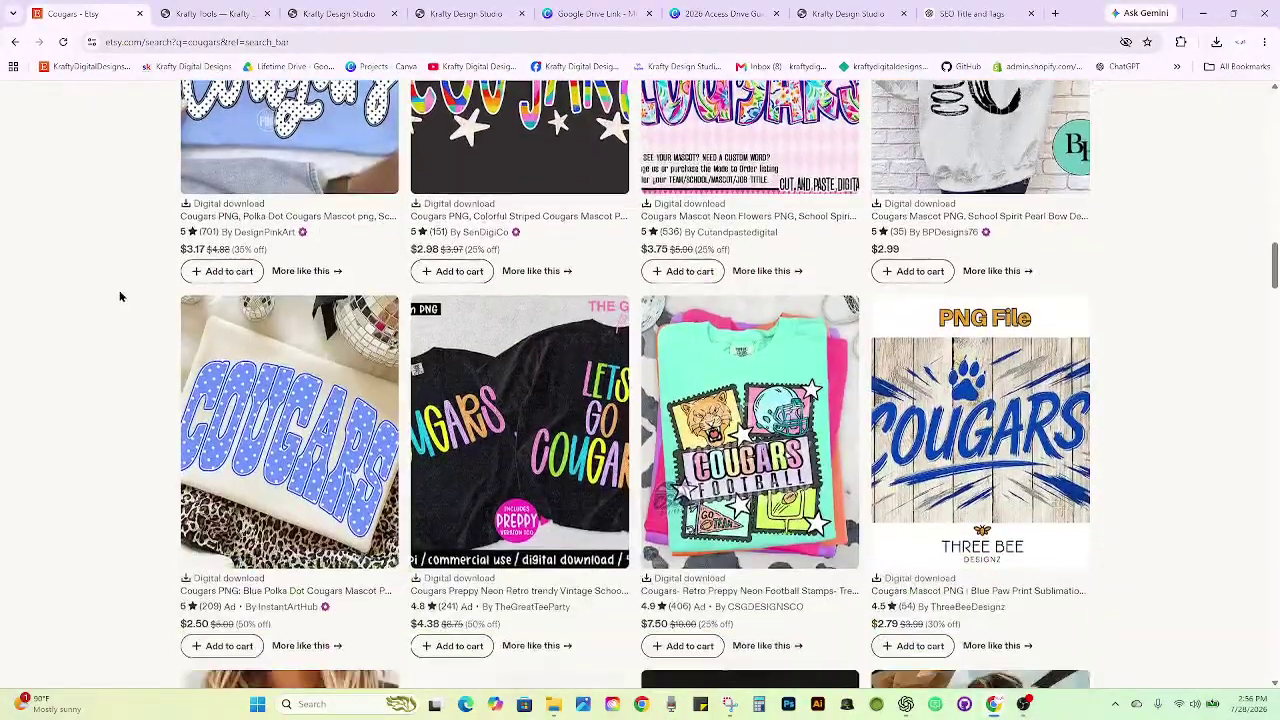
{"action": "scroll", "coordinate": [119, 296], "scroll_direction": "down", "scroll_amount": 1}
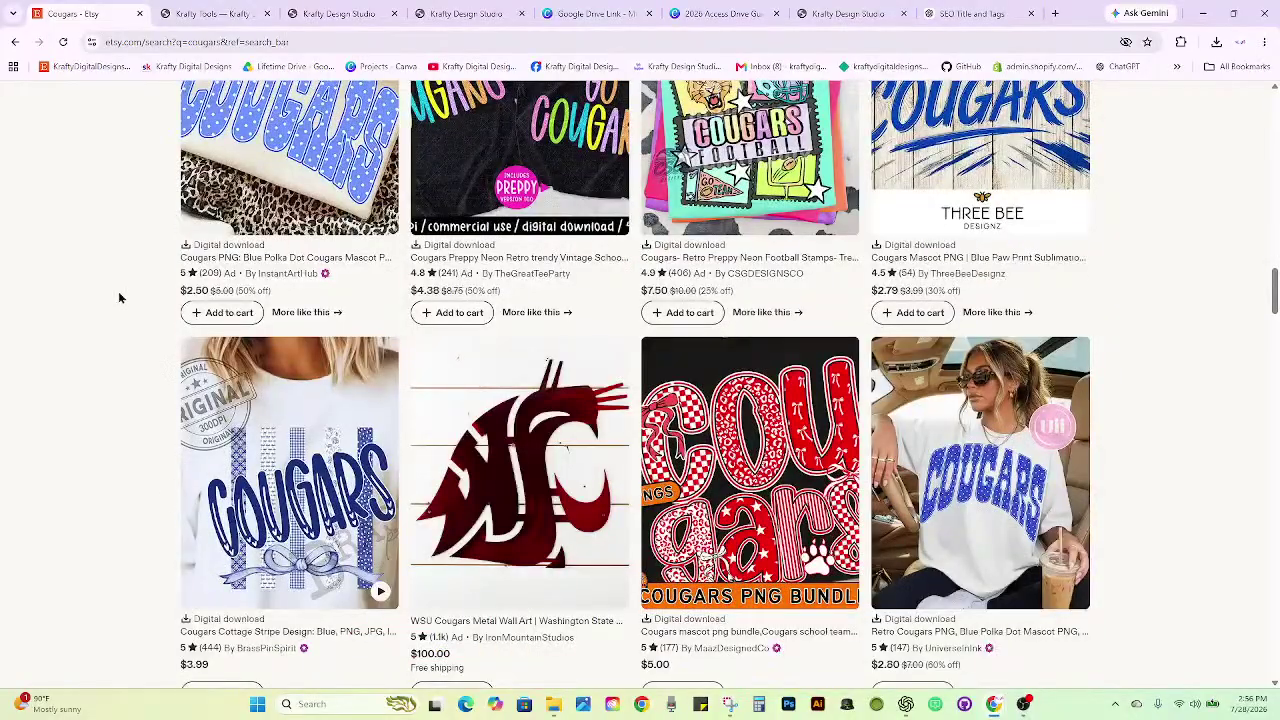
{"action": "scroll", "coordinate": [118, 297], "scroll_direction": "down", "scroll_amount": 1}
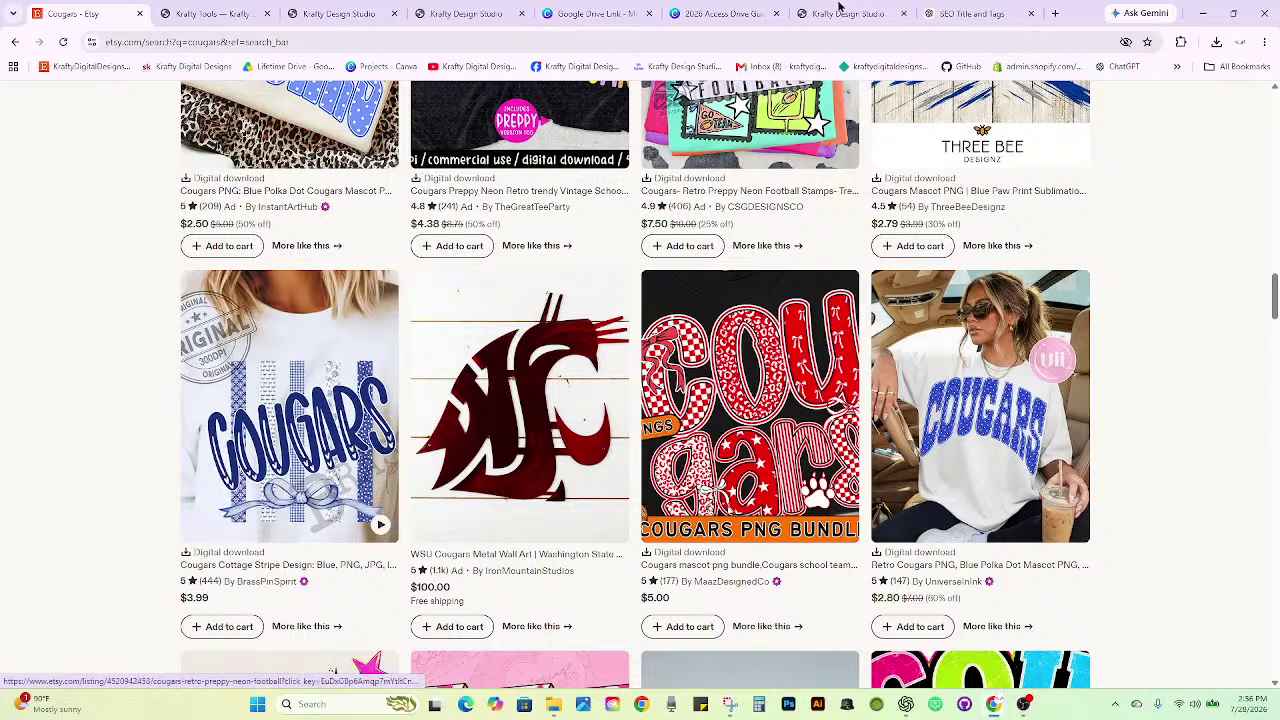
In Word Builder, change the COUGaRS design's U to Variation 2's solid red style and its a to Variation 3's red-and-black checkered style.
{"action": "left_click", "coordinate": [840, 13]}
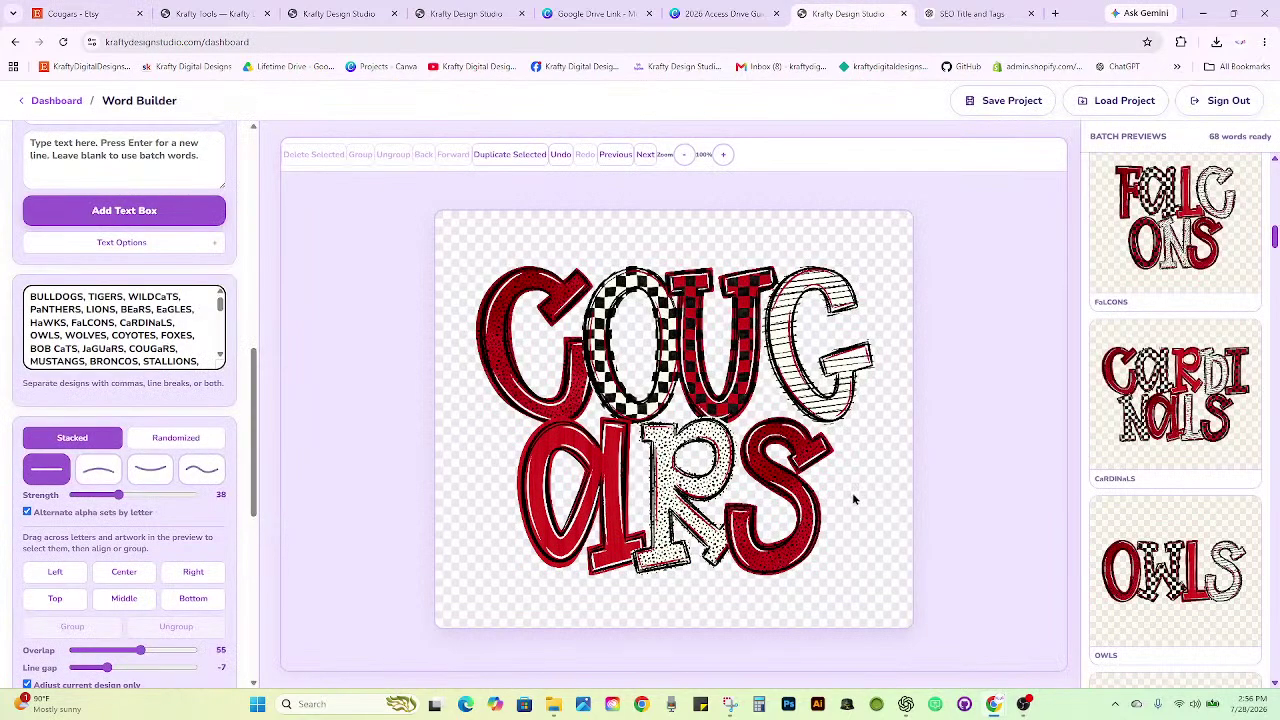
{"action": "left_click", "coordinate": [689, 305]}
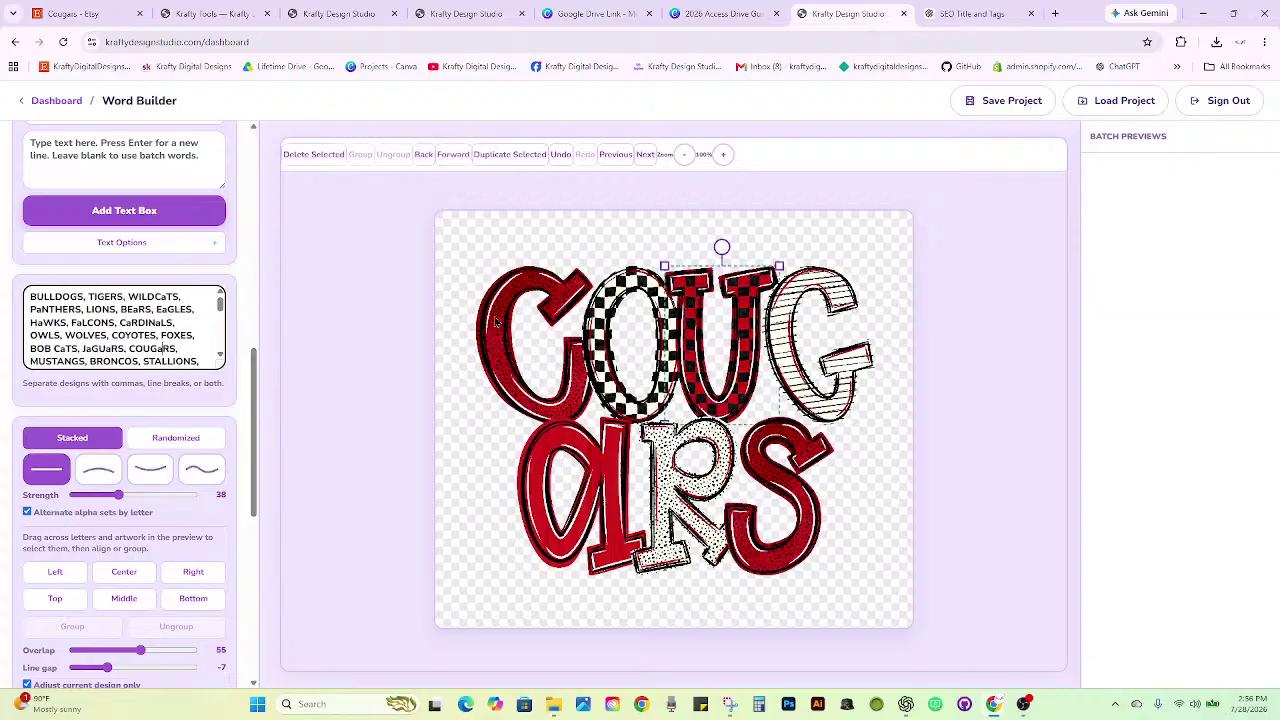
{"action": "scroll", "coordinate": [132, 355], "scroll_direction": "up", "scroll_amount": 10}
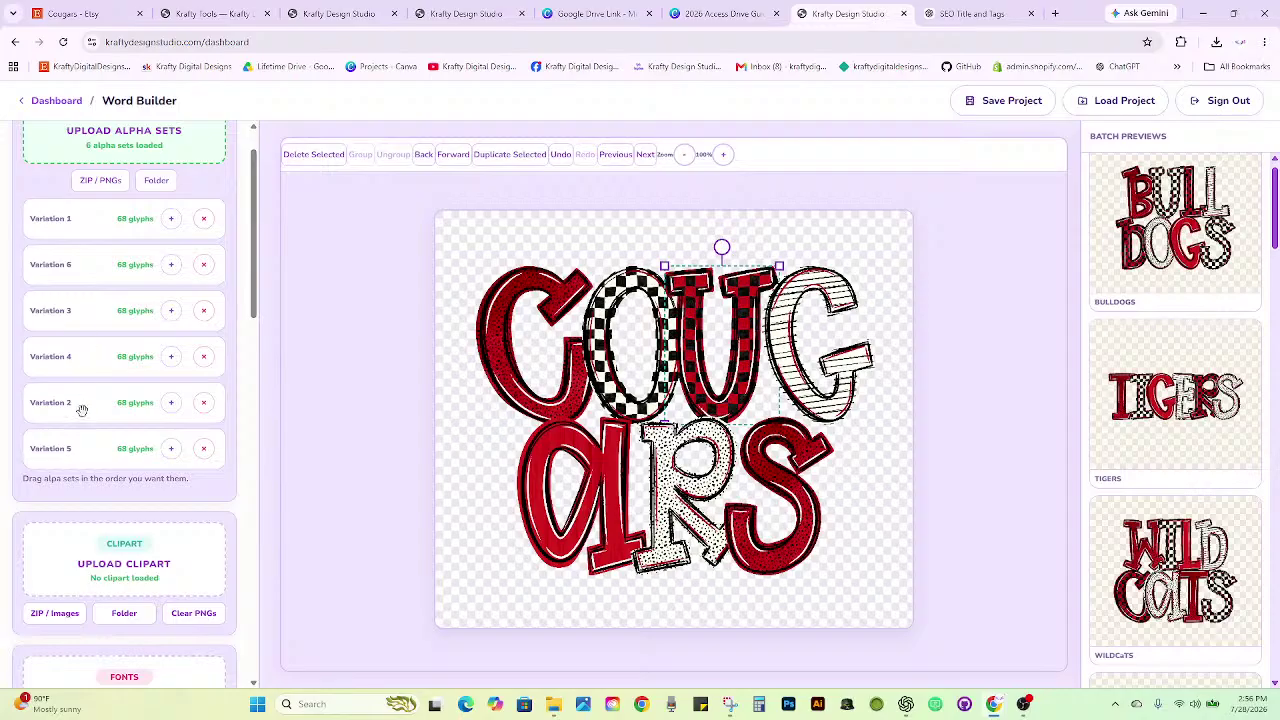
{"action": "left_click", "coordinate": [620, 457]}
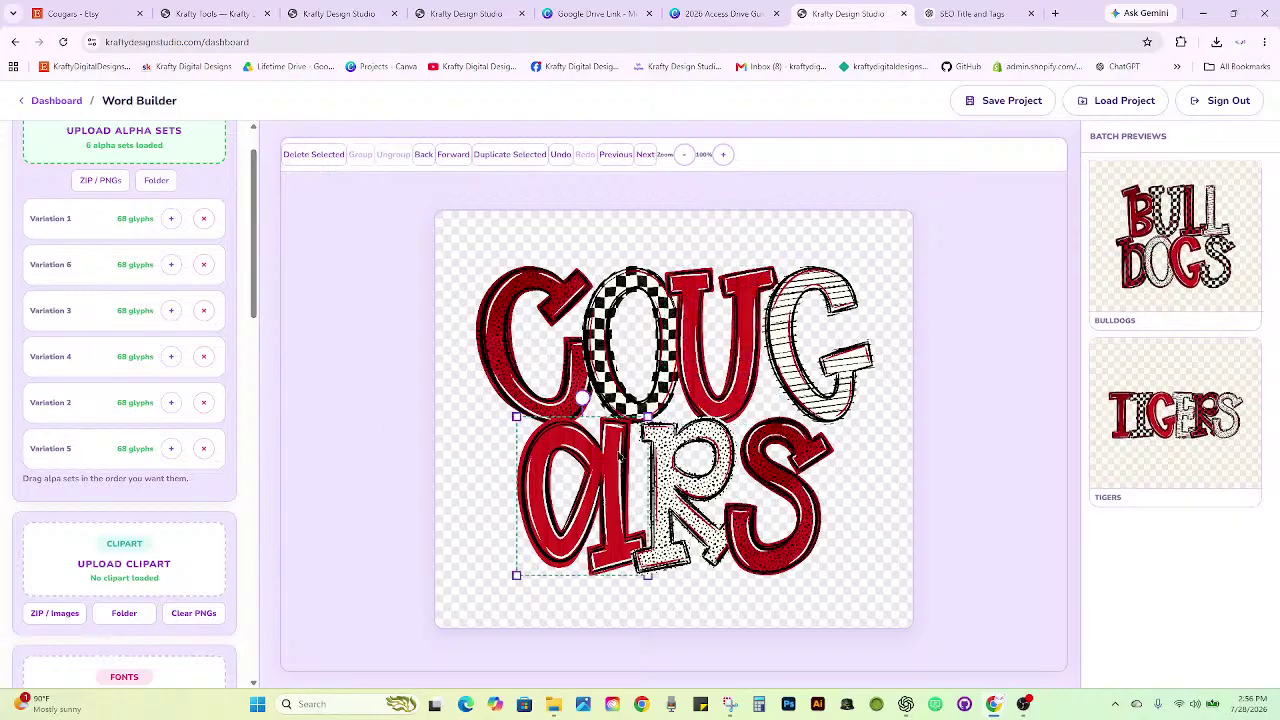
{"action": "left_click", "coordinate": [70, 312]}
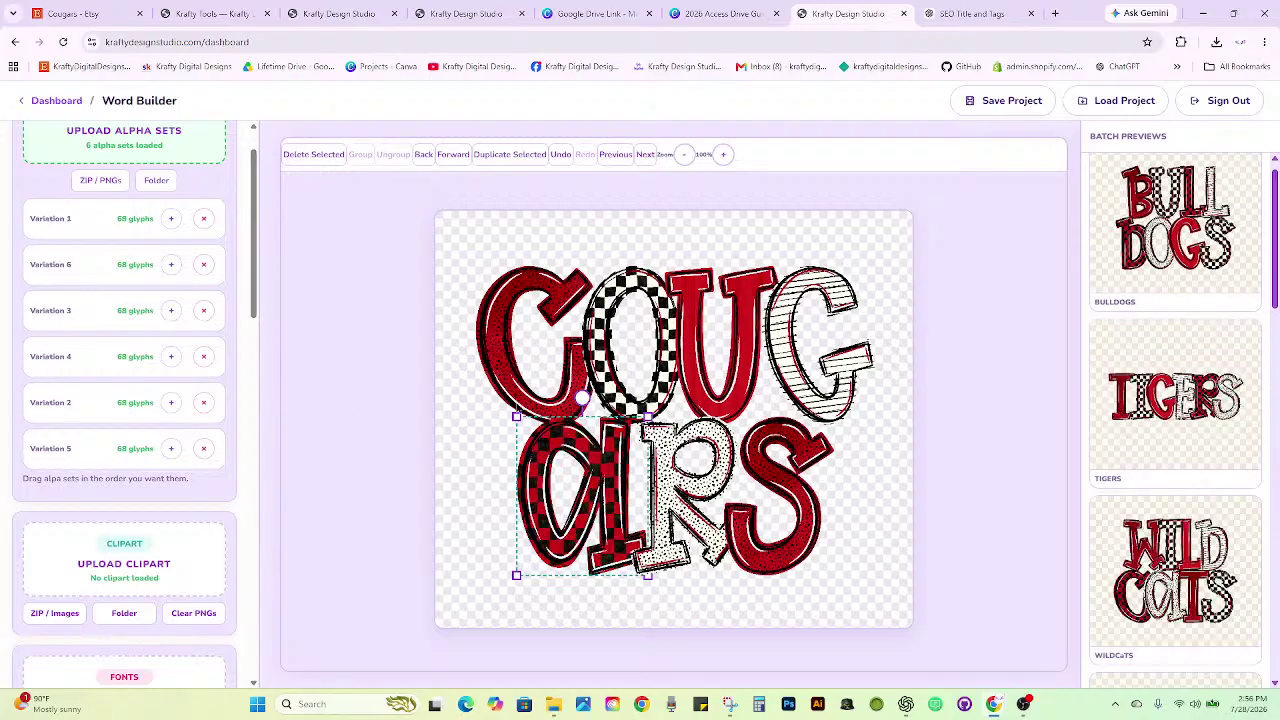
Set the COUGaRS design's letter overlap to 75 and nudge the G slightly closer to the U.
{"action": "scroll", "coordinate": [137, 447], "scroll_direction": "down", "scroll_amount": 3}
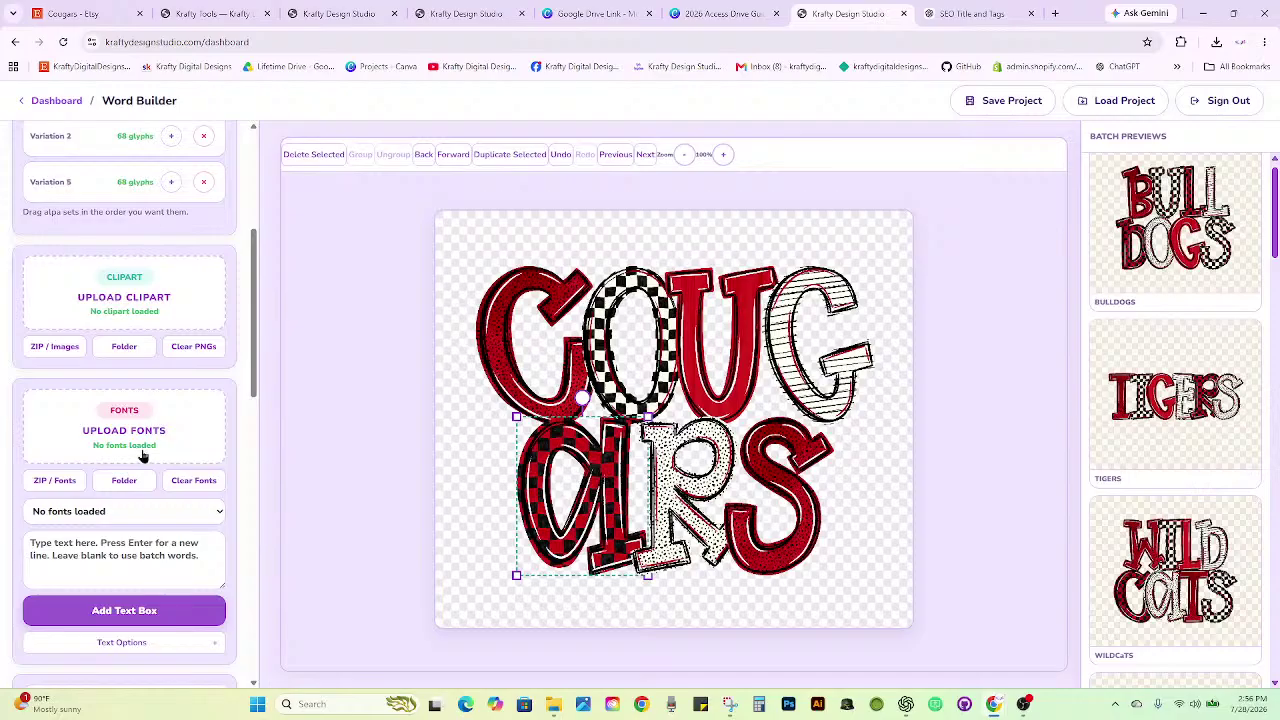
{"action": "scroll", "coordinate": [195, 531], "scroll_direction": "down", "scroll_amount": 6}
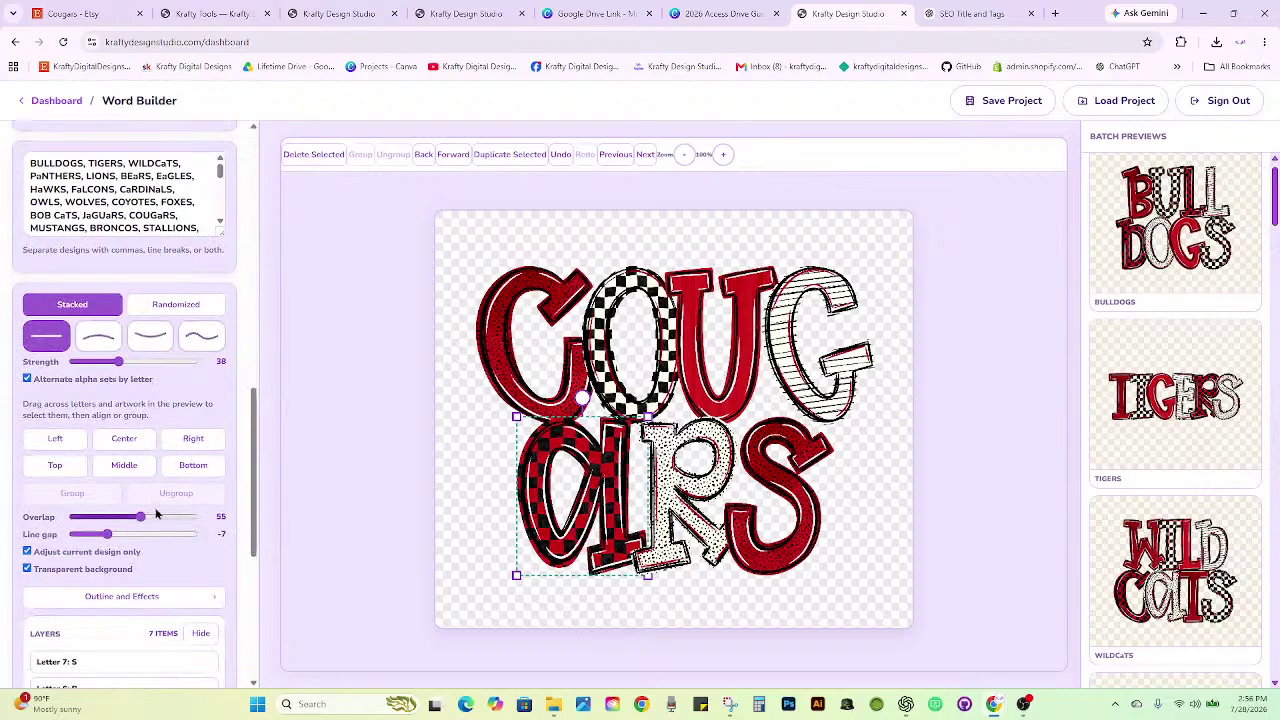
{"action": "left_click_drag", "start_coordinate": [141, 517], "coordinate": [152, 520]}
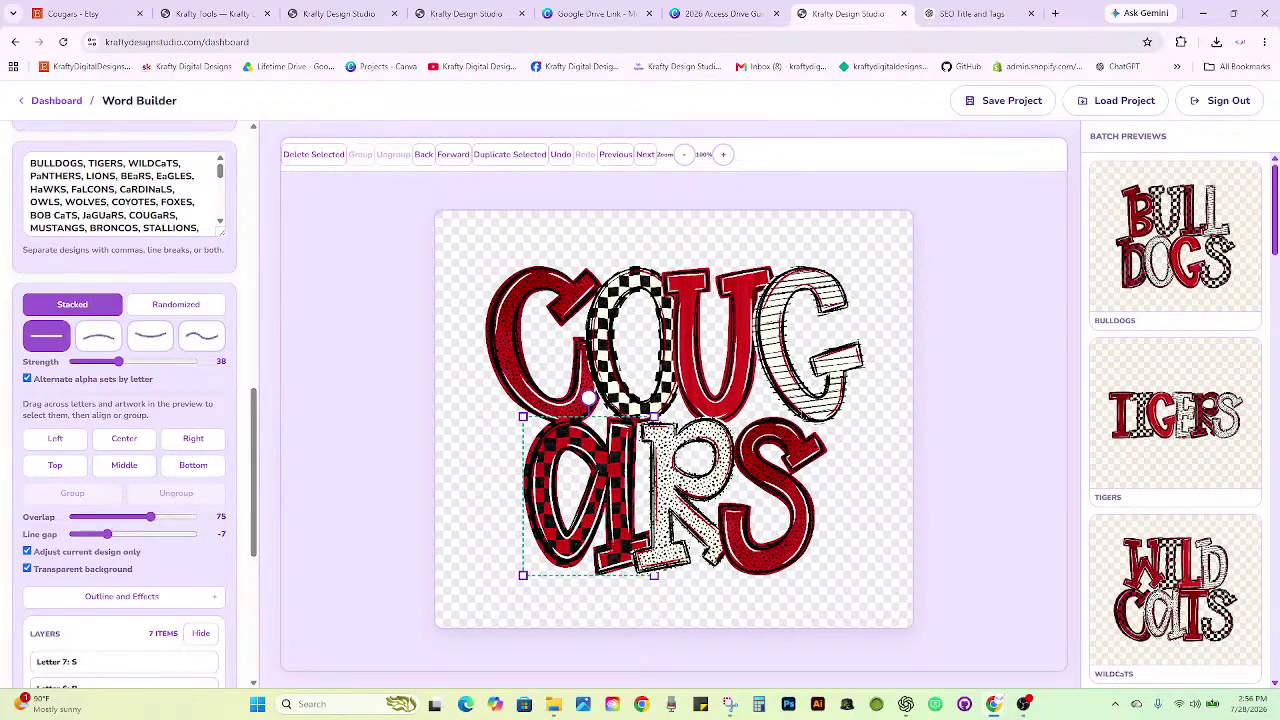
{"action": "left_click_drag", "start_coordinate": [805, 416], "coordinate": [800, 418]}
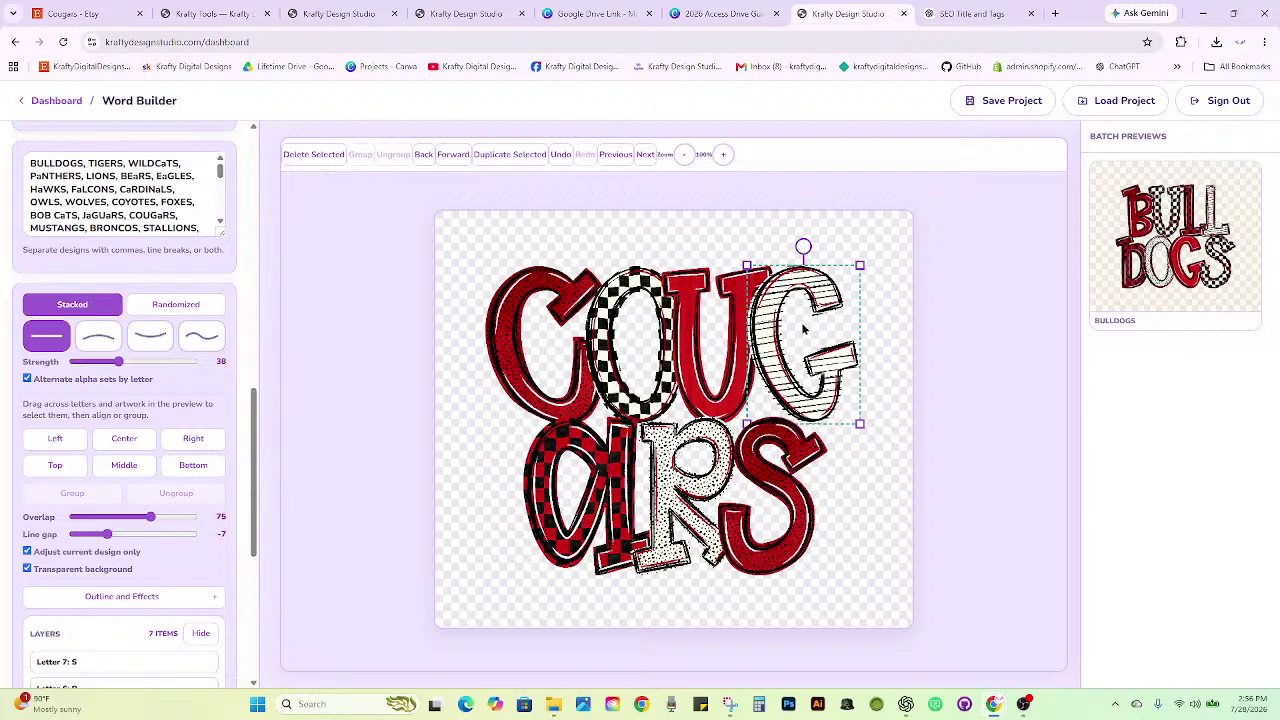
{"action": "left_click", "coordinate": [867, 325]}
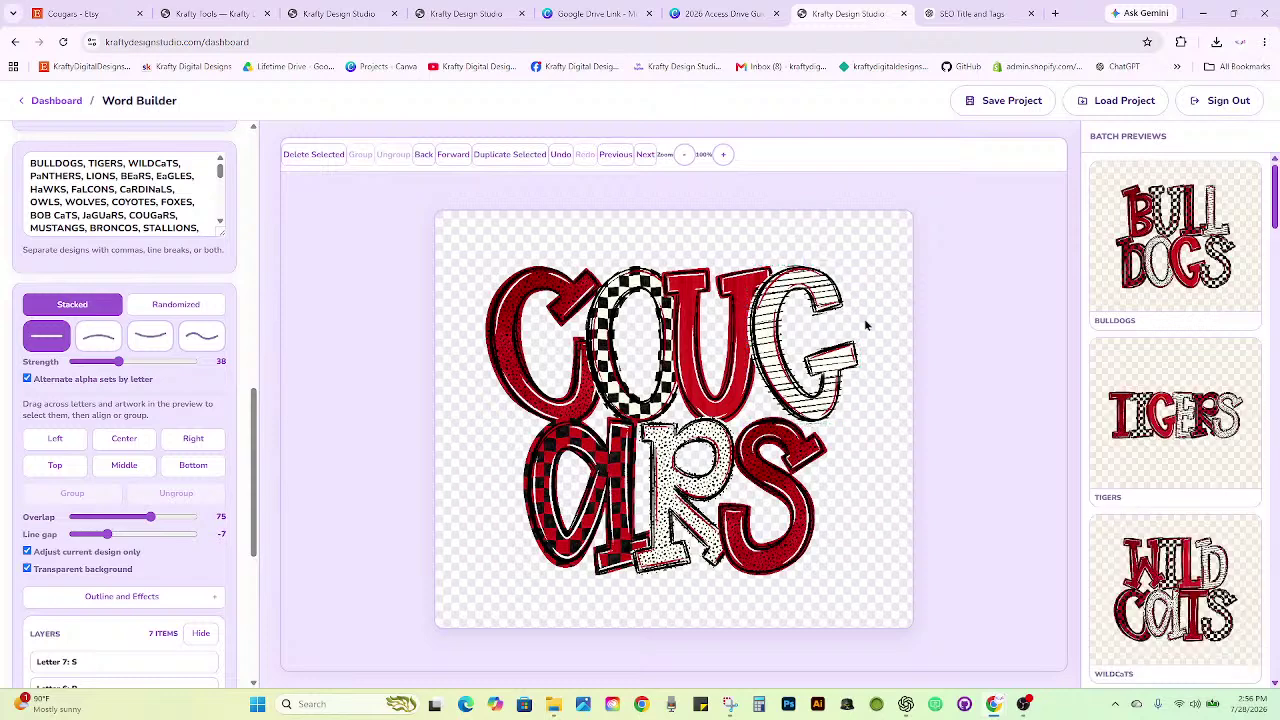
Group the COUG row, center it horizontally above the aRS row, and ungroup it.
{"action": "left_click_drag", "start_coordinate": [866, 325], "coordinate": [482, 292]}
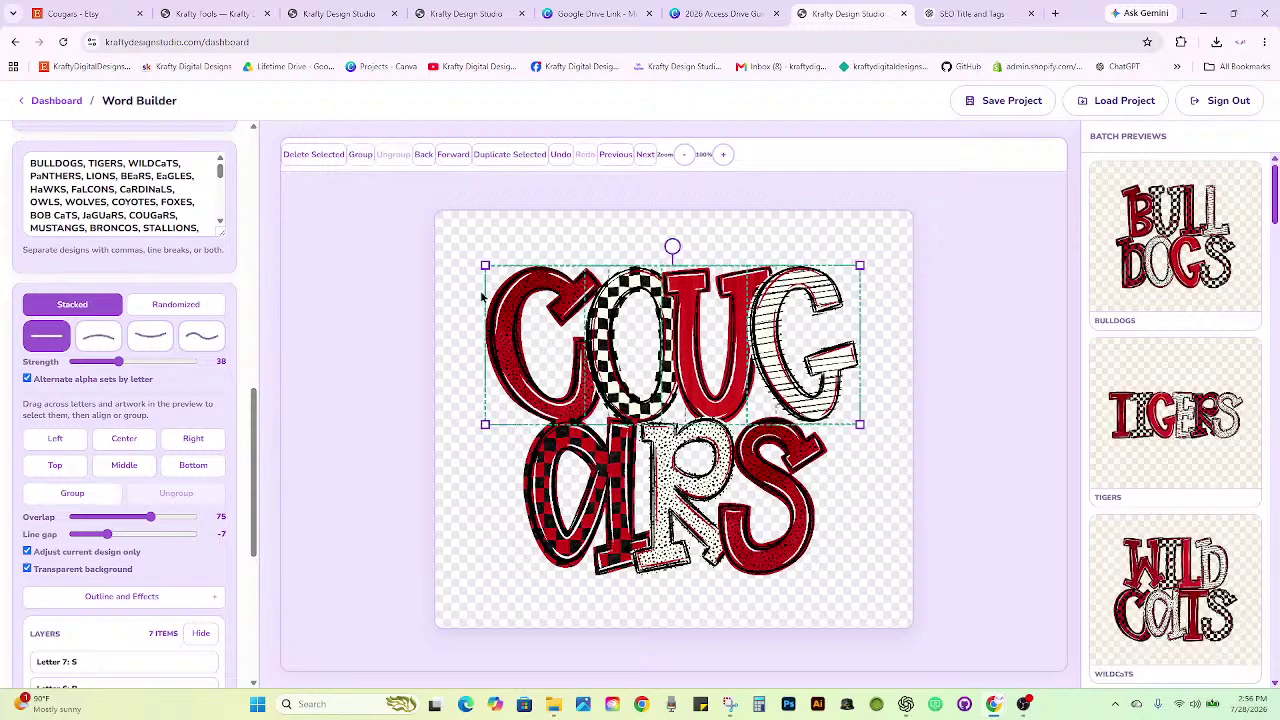
{"action": "left_click", "coordinate": [124, 466]}
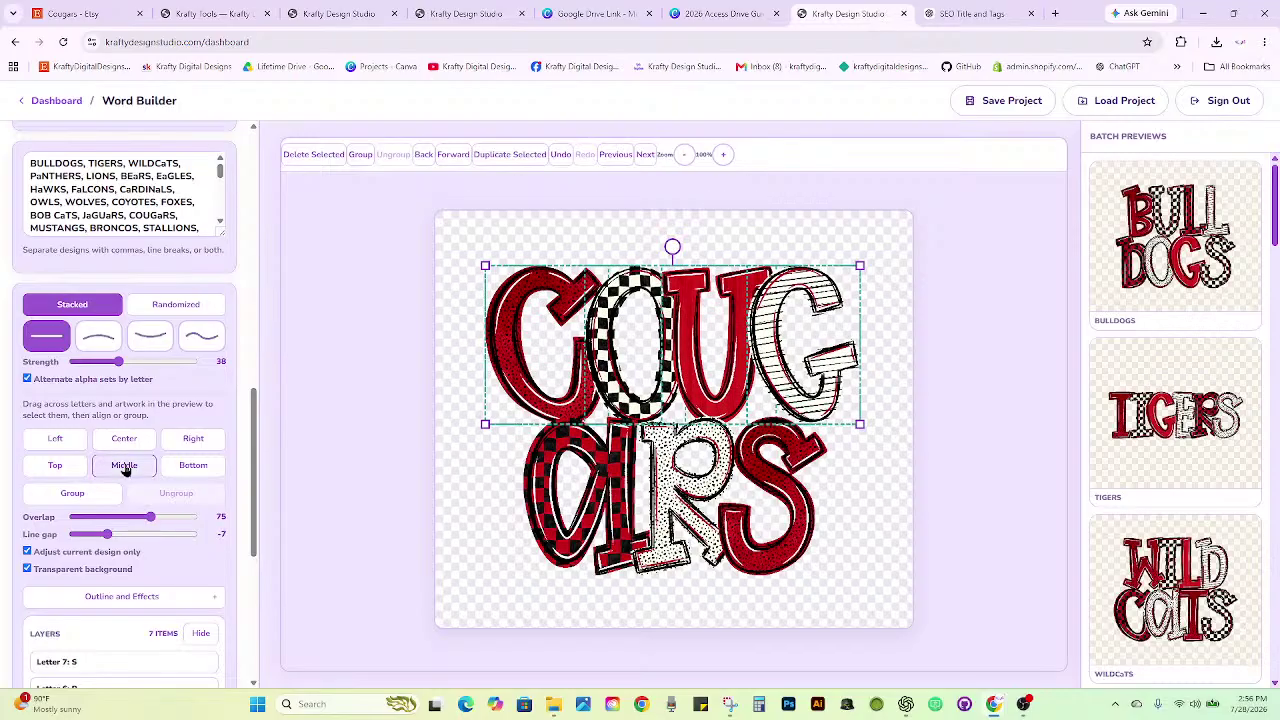
{"action": "left_click", "coordinate": [362, 156]}
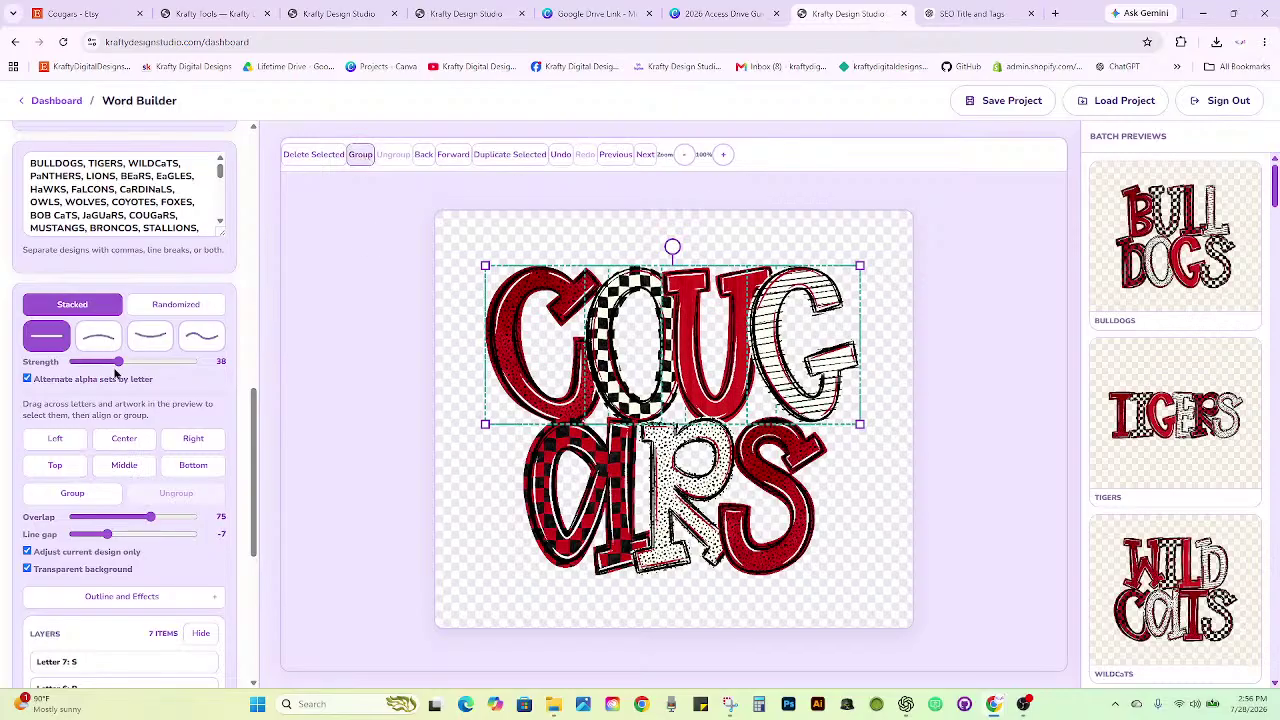
{"action": "left_click", "coordinate": [132, 445]}
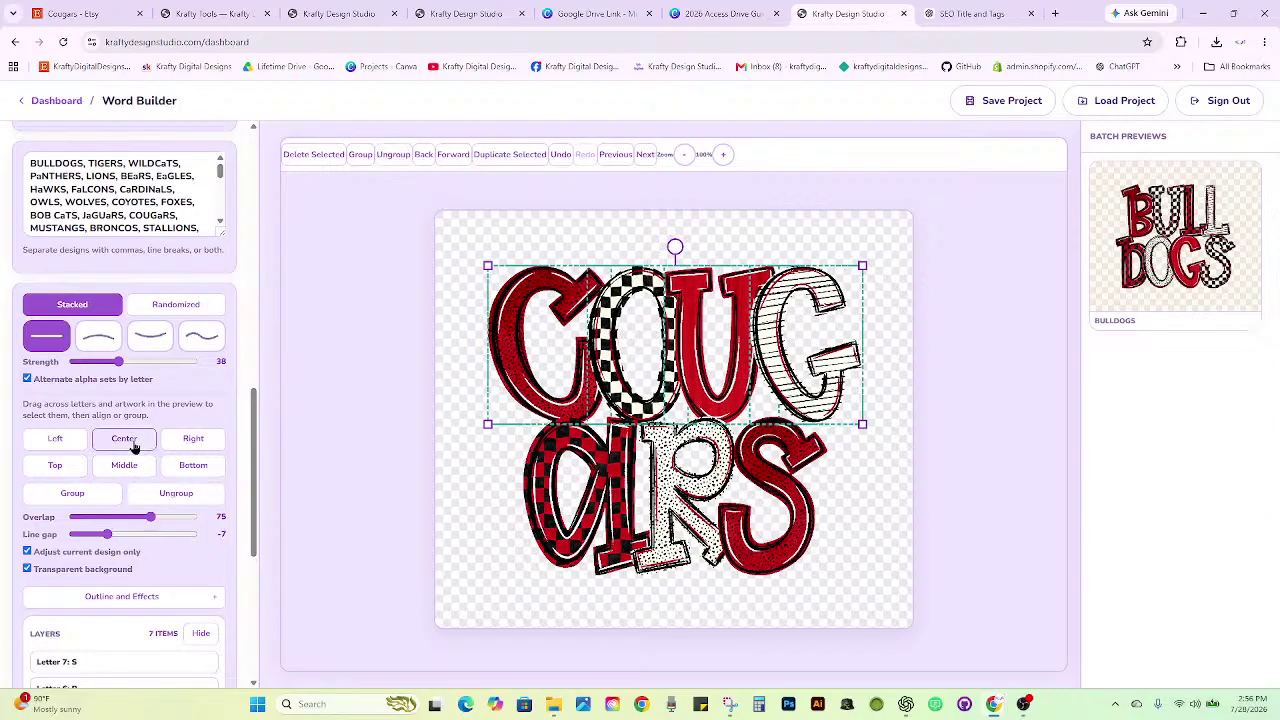
{"action": "left_click", "coordinate": [397, 155]}
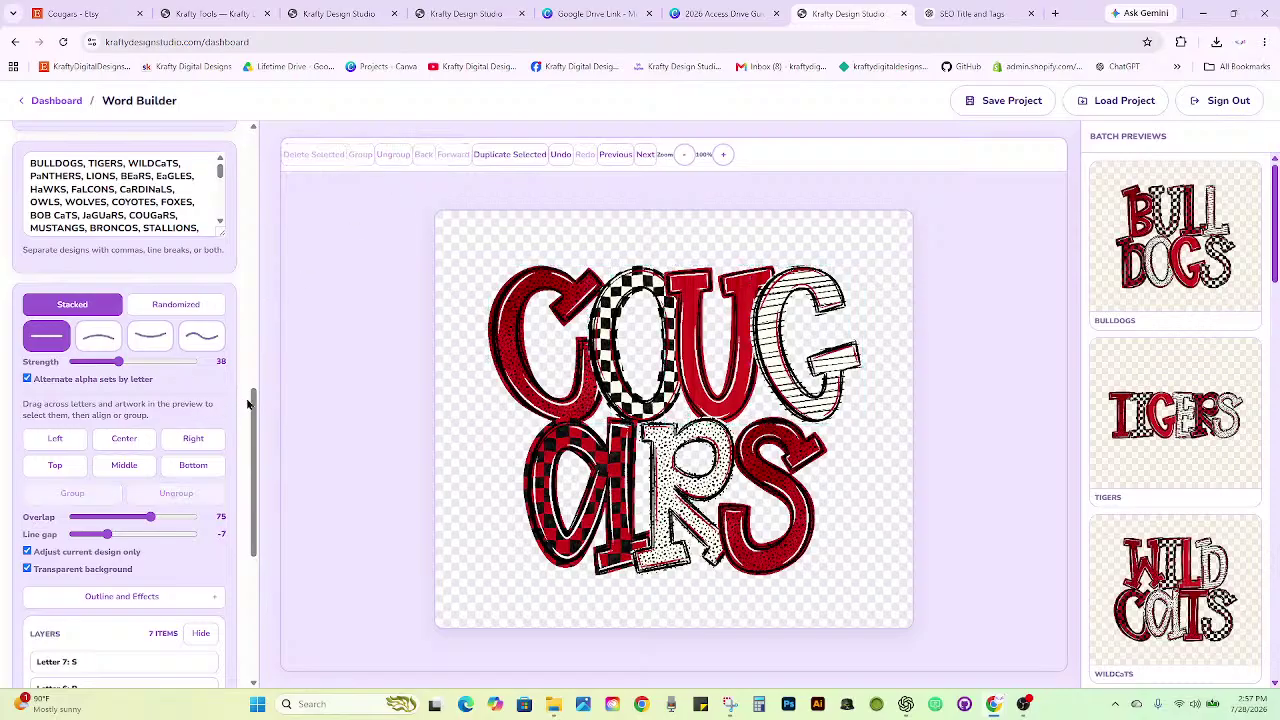
Download the active COUGaRS design as a PNG.
{"action": "left_click_drag", "start_coordinate": [252, 403], "coordinate": [248, 552]}
{"action": "left_click", "coordinate": [149, 604]}
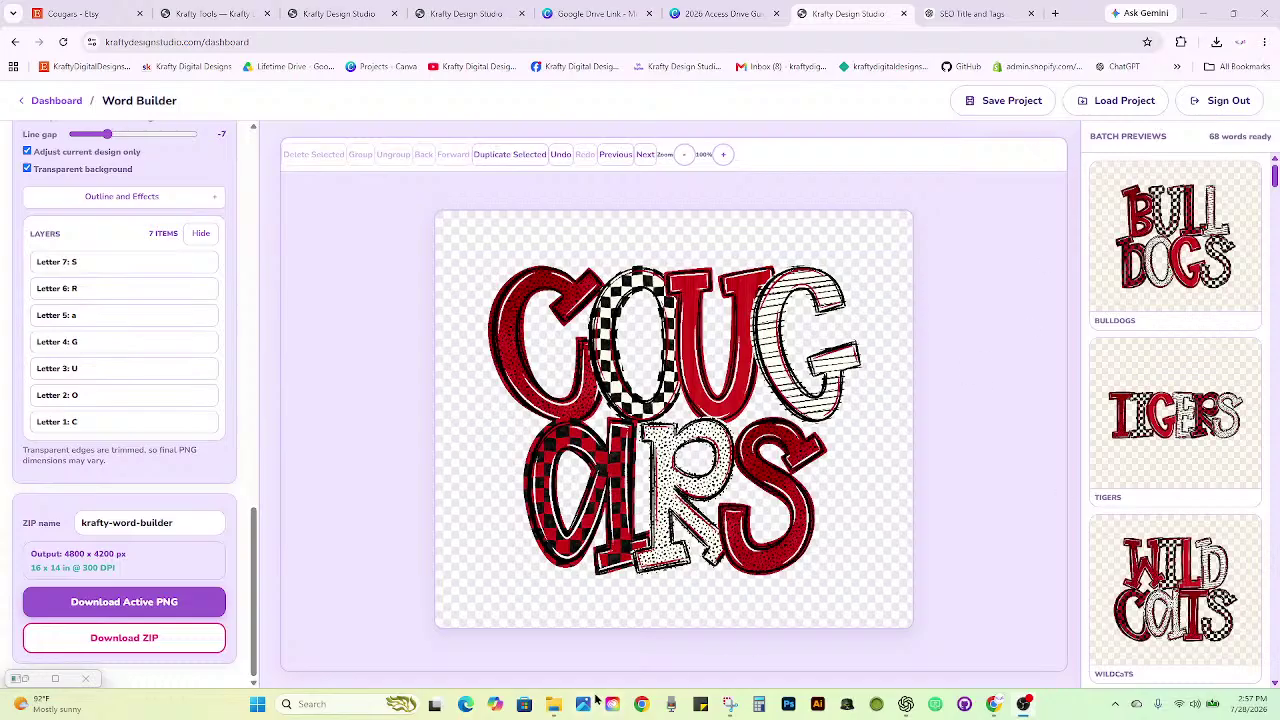
Delete the old daisydaysmascots.word-builder.kds file from the Downloads folder and return to Word Builder.
{"action": "mouse_move", "coordinate": [553, 704]}
{"action": "left_click", "coordinate": [505, 625]}
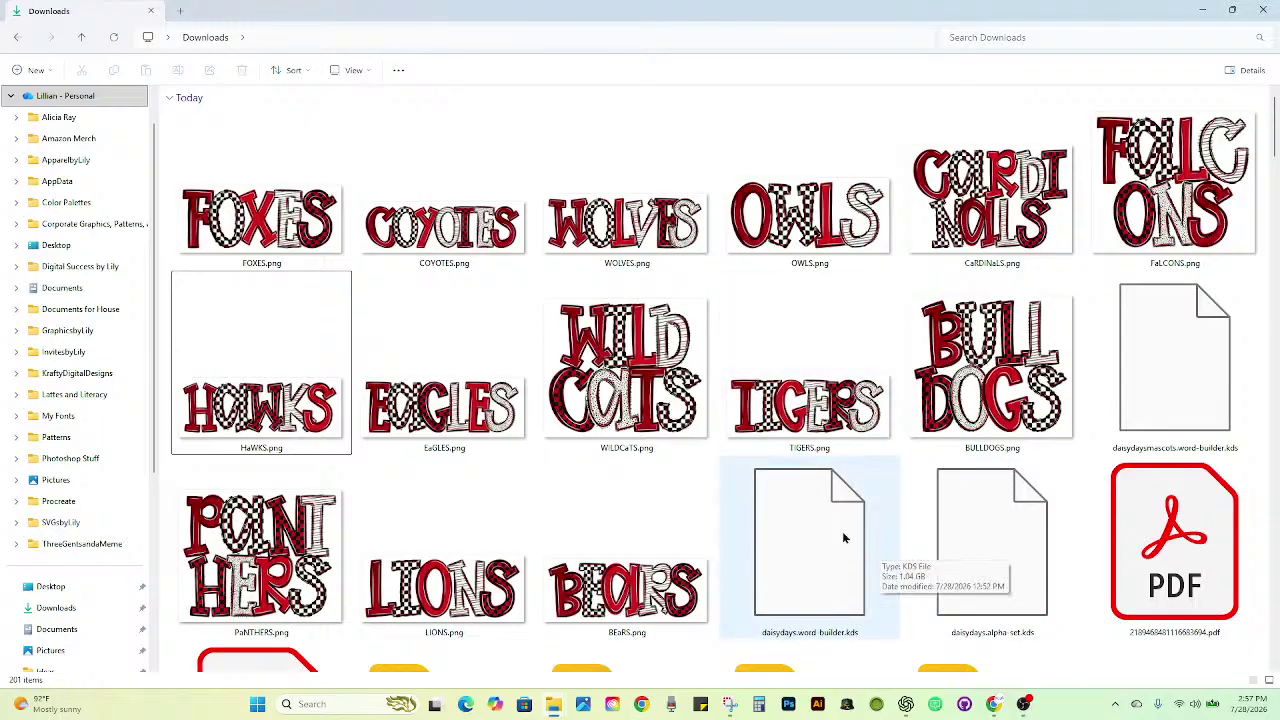
{"action": "left_click", "coordinate": [1200, 370]}
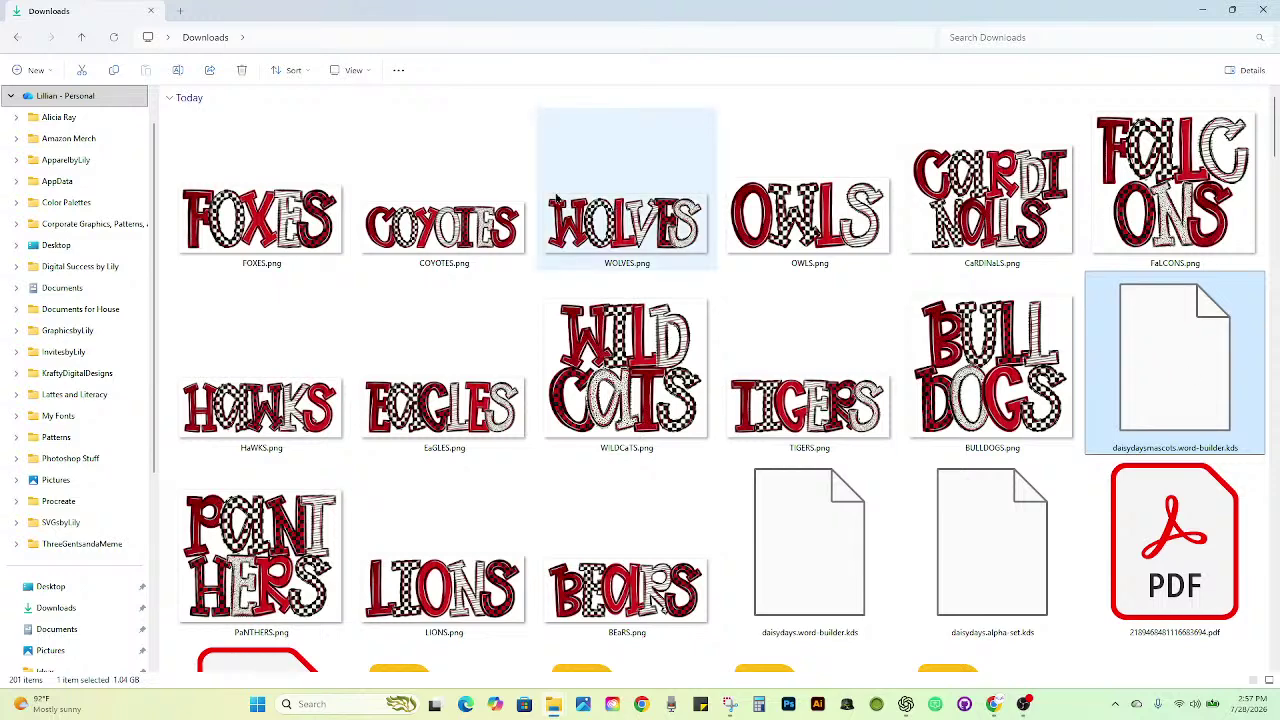
{"action": "left_click", "coordinate": [245, 70]}
{"action": "left_click", "coordinate": [1202, 10]}
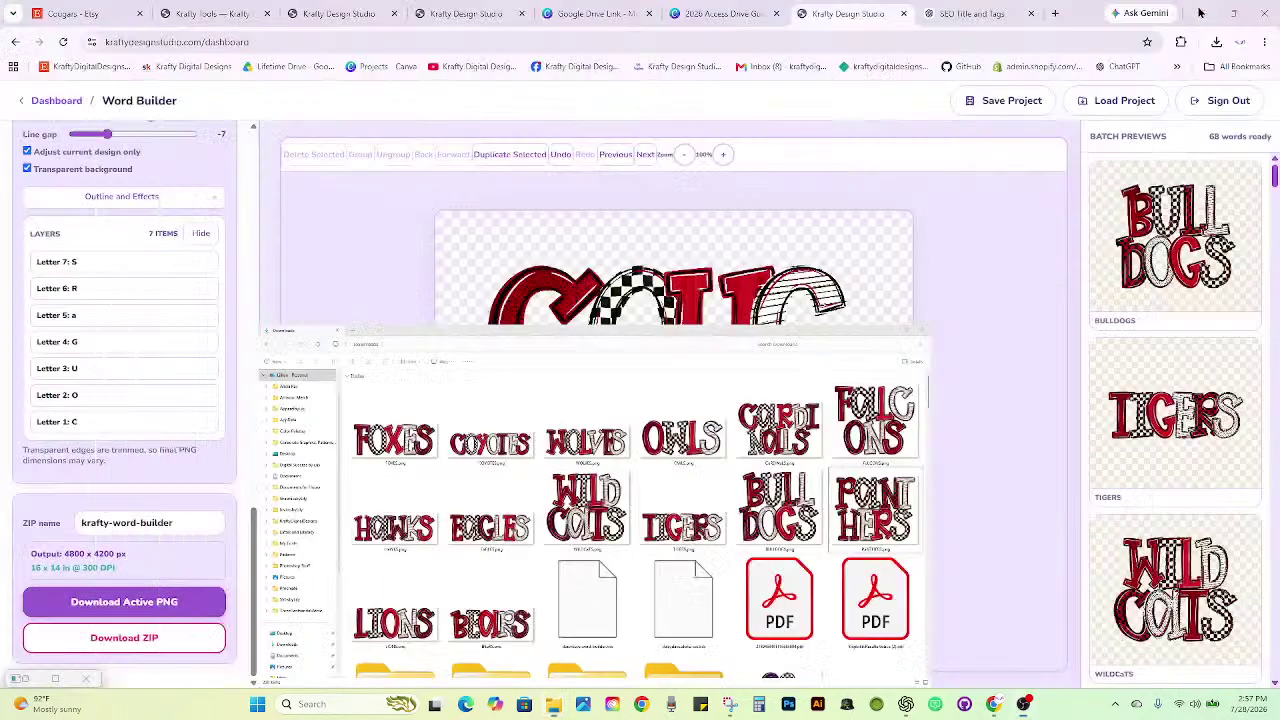
Save the project as daisydaysmascots and close the Word Builder tab.
{"action": "left_click", "coordinate": [1008, 101]}
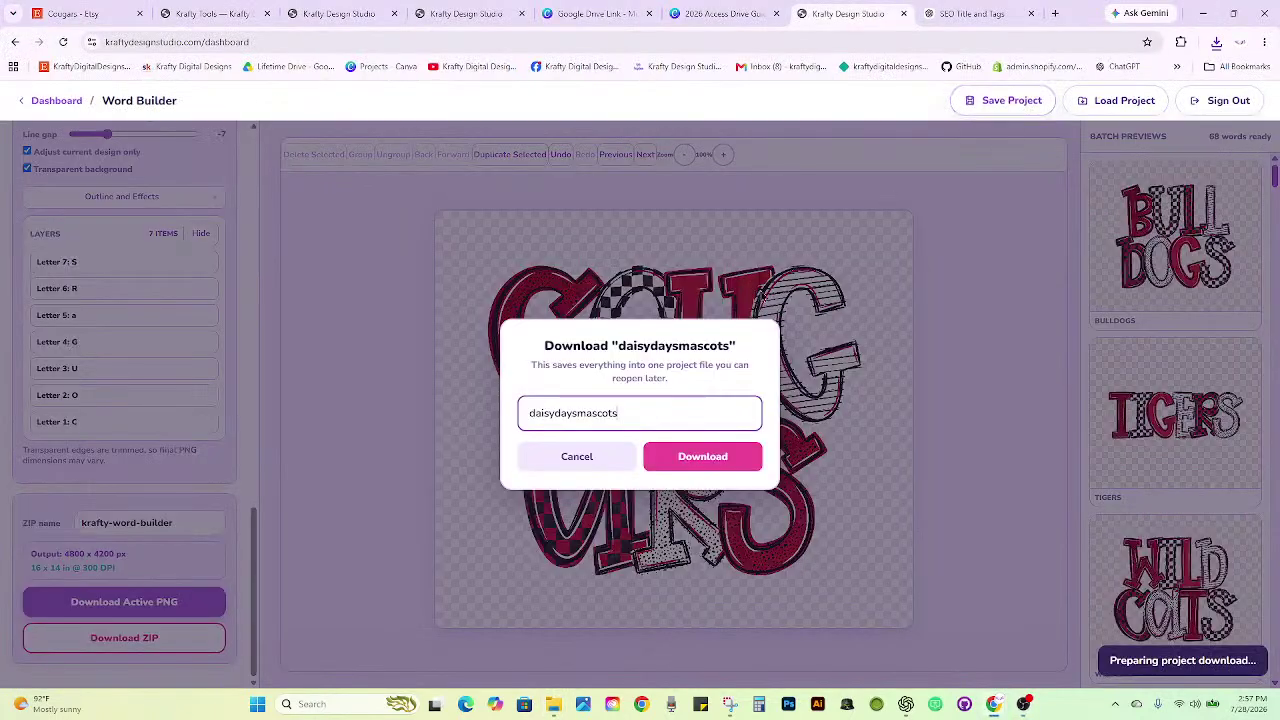
{"action": "left_click", "coordinate": [702, 456]}
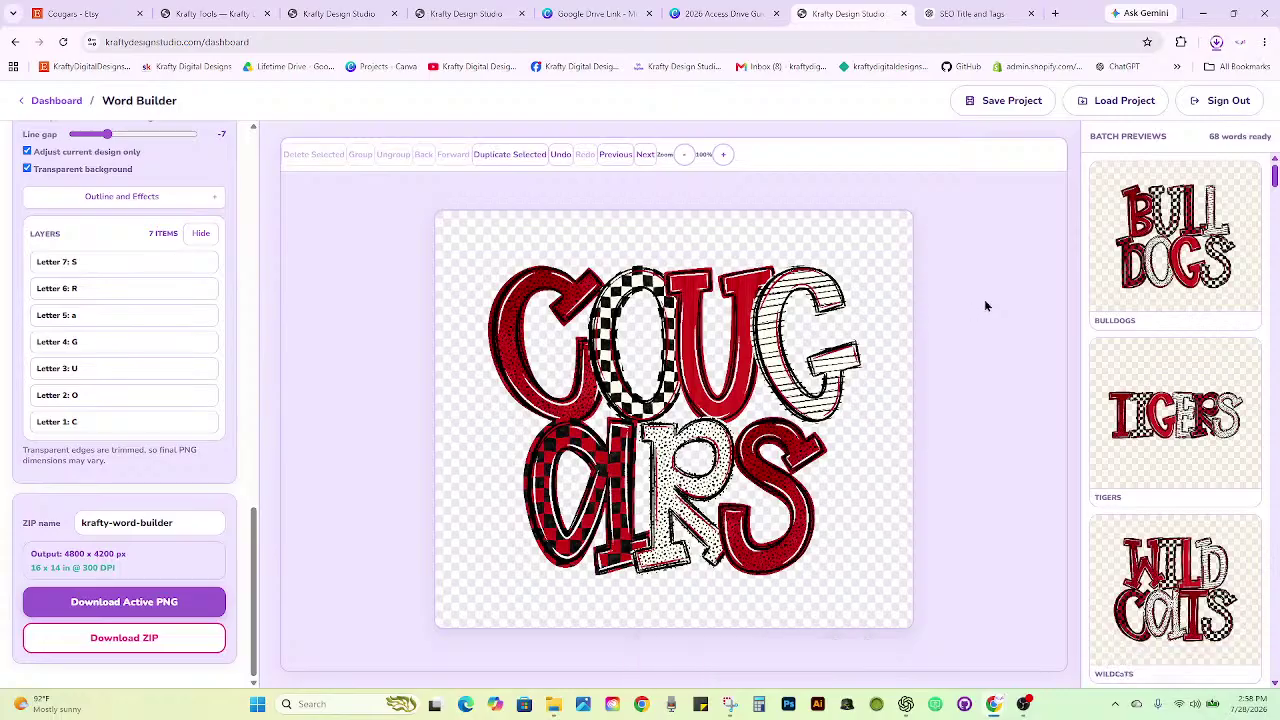
{"action": "left_click", "coordinate": [905, 17]}
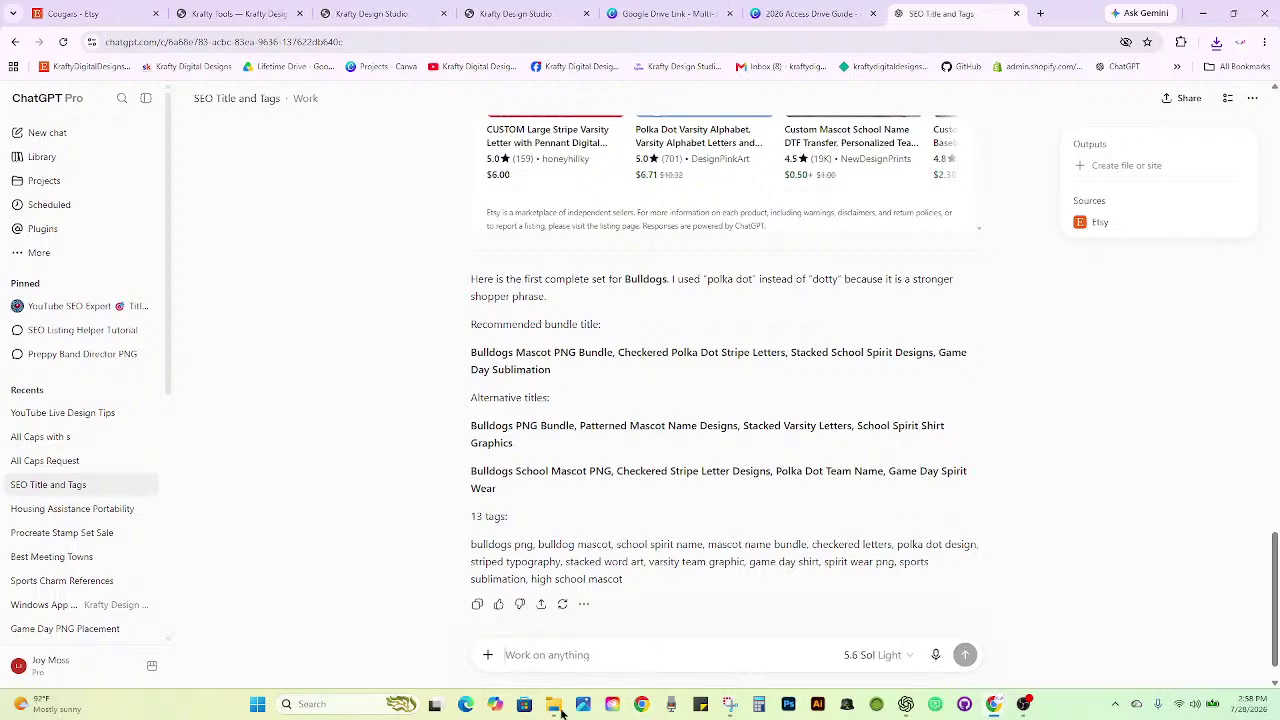
Check the Downloads folder for the downloaded mascot PNGs and the saved project file.
{"action": "mouse_move", "coordinate": [561, 712]}
{"action": "mouse_move", "coordinate": [537, 638]}
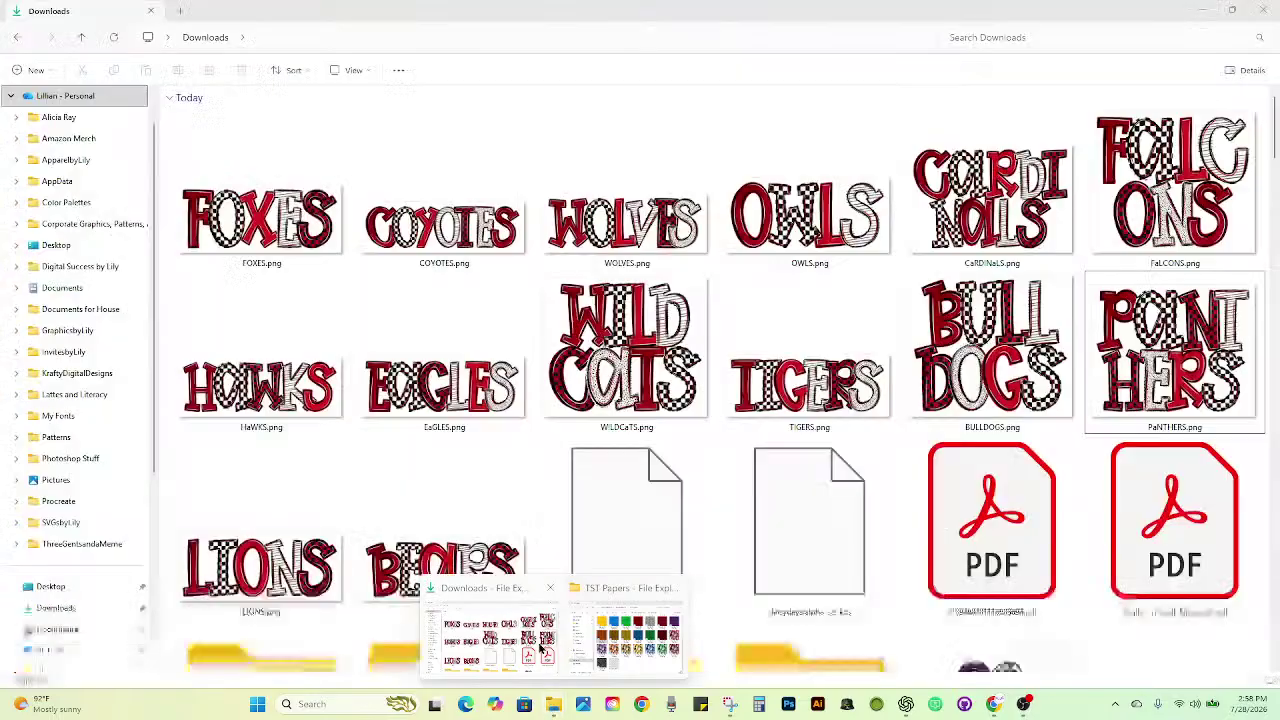
{"action": "left_click", "coordinate": [539, 639]}
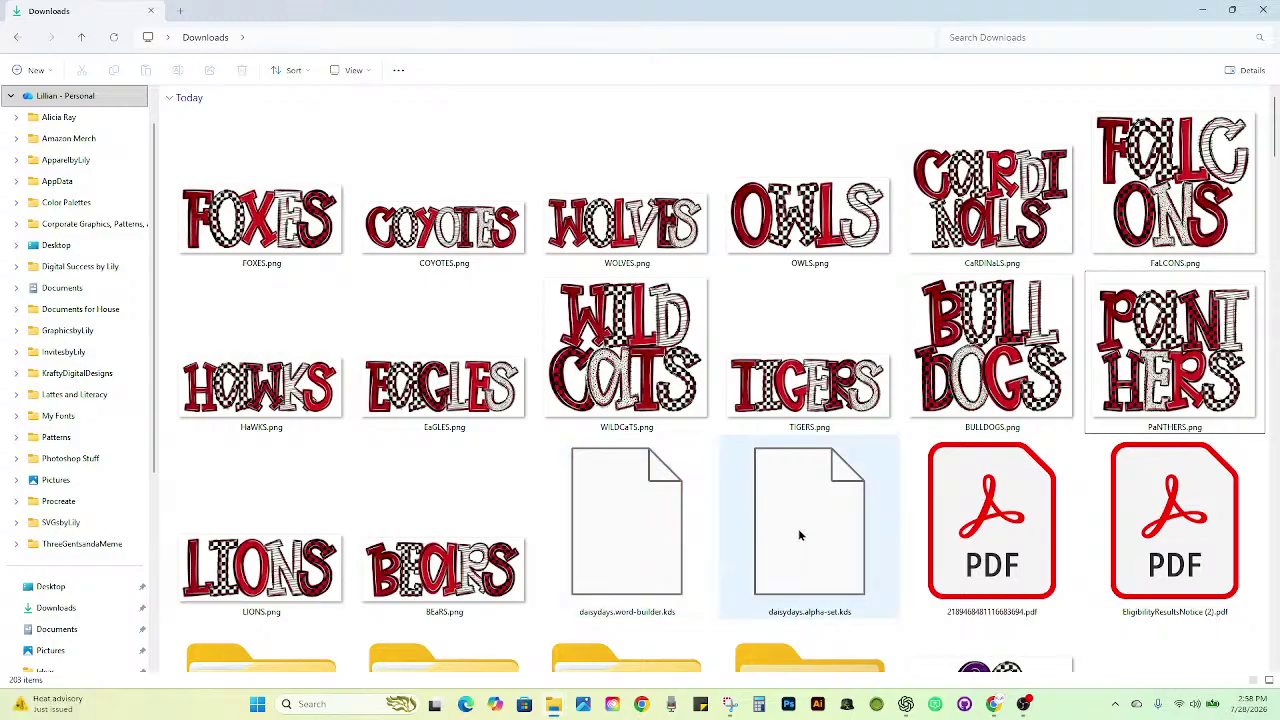
{"action": "scroll", "coordinate": [798, 535], "scroll_direction": "down", "scroll_amount": 3}
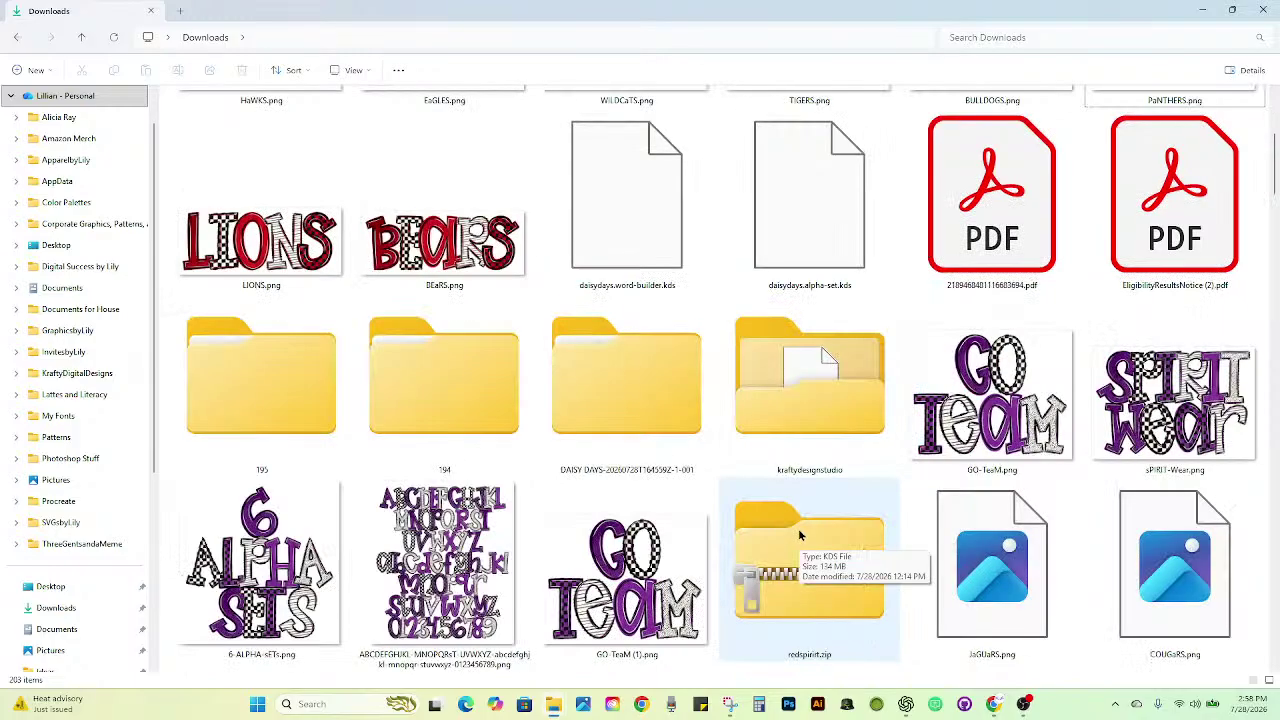
{"action": "scroll", "coordinate": [798, 535], "scroll_direction": "down", "scroll_amount": 2}
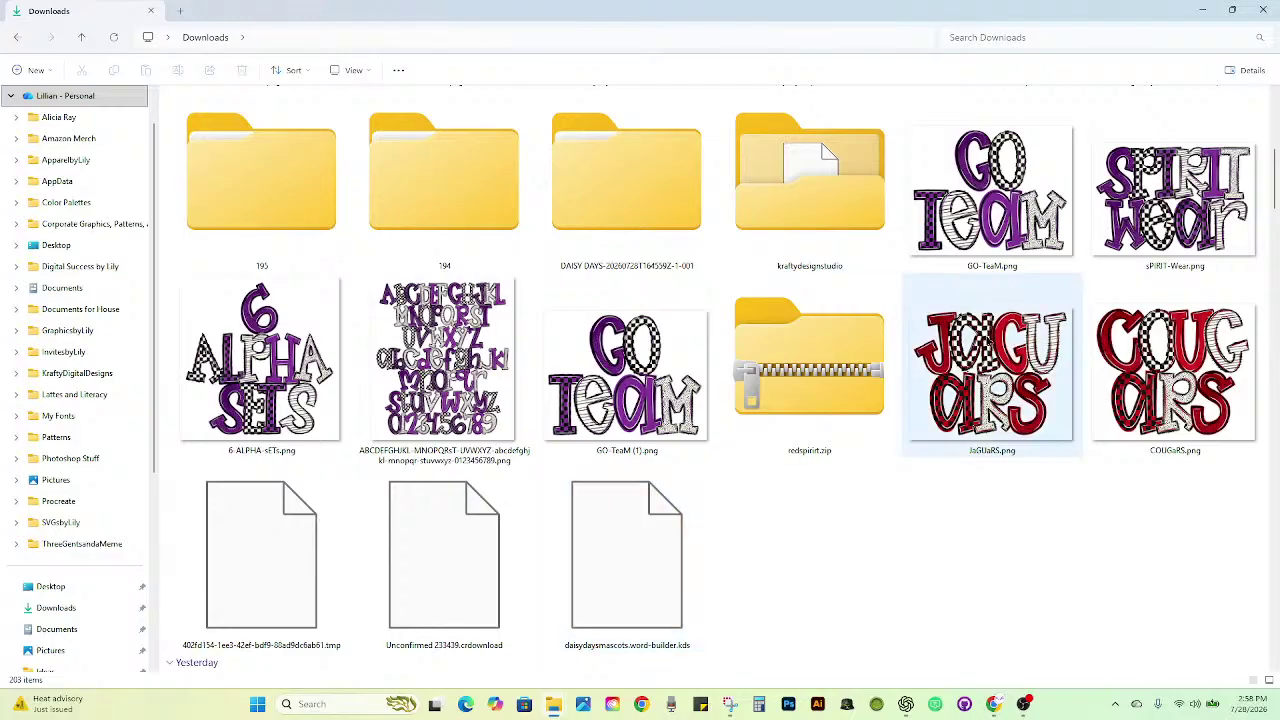
{"action": "left_click", "coordinate": [1201, 12]}
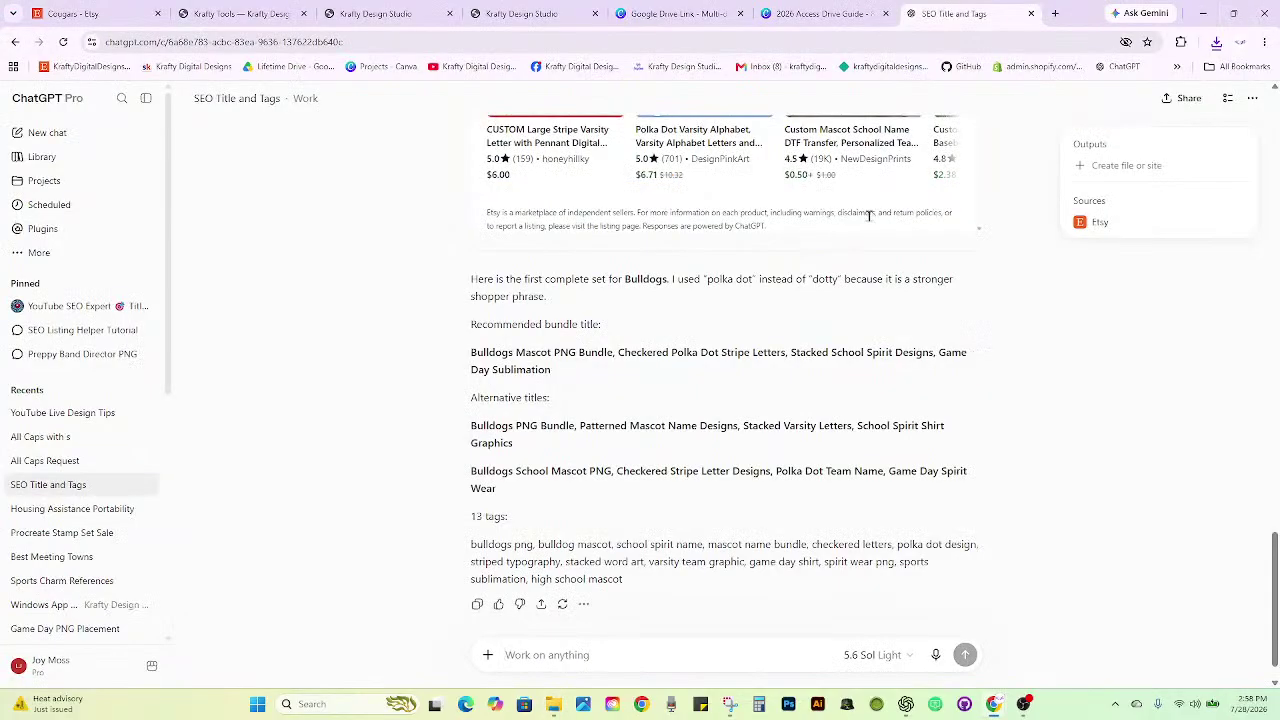
Switch to the 2026 Access Drive Guide in Canva, upload the purple GO TEaM PNG from Downloads, and remove its oversized copy from page 15.
{"action": "left_click", "coordinate": [818, 13]}
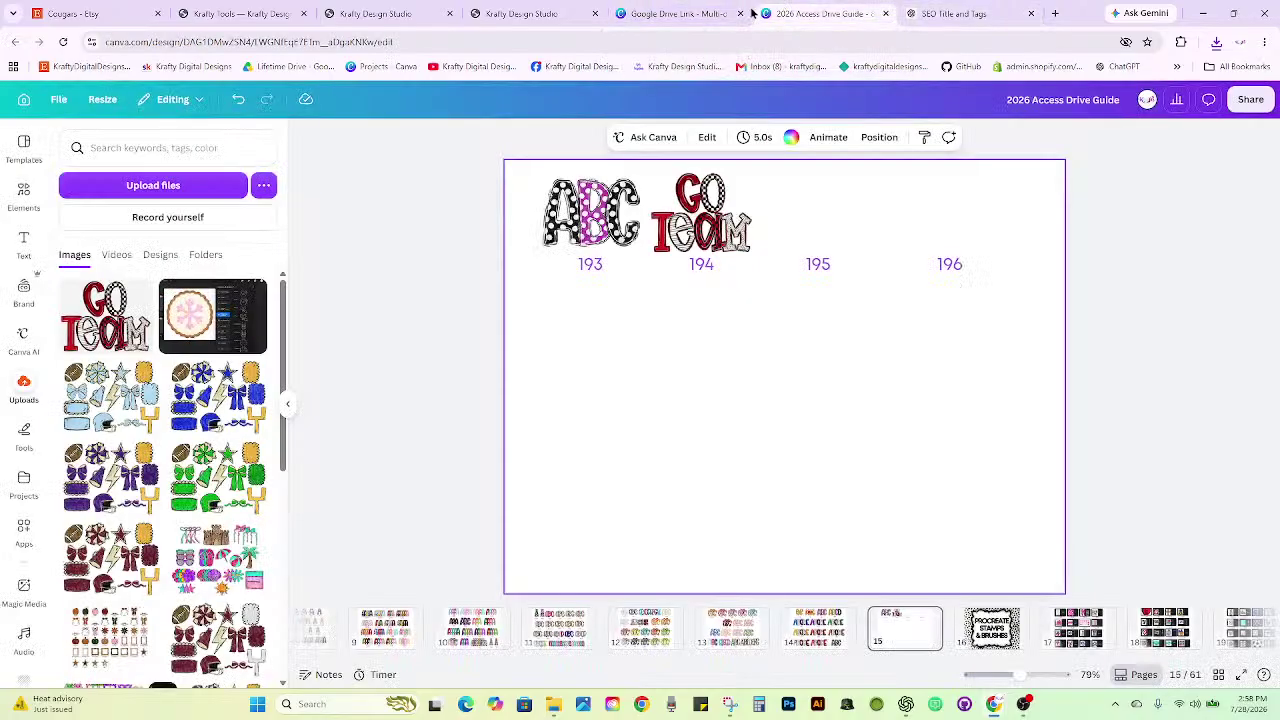
{"action": "mouse_move", "coordinate": [555, 706]}
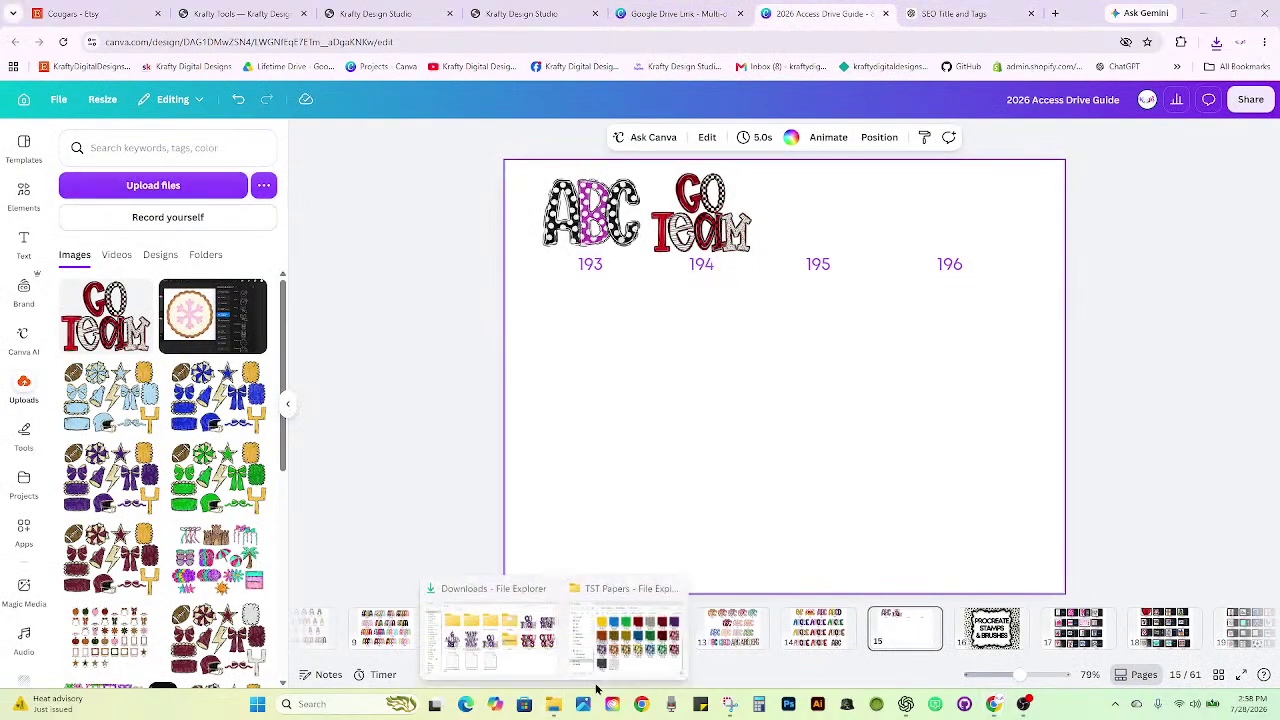
{"action": "left_click", "coordinate": [487, 652]}
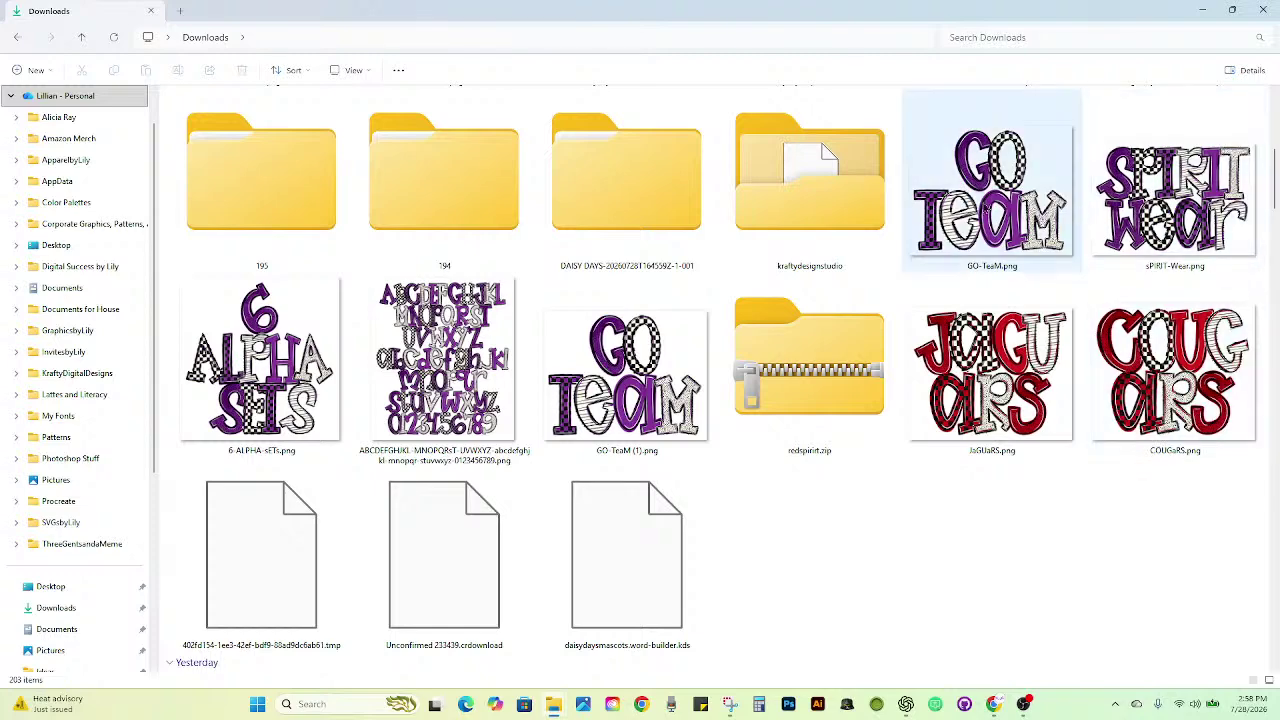
{"action": "left_click", "coordinate": [1201, 11]}
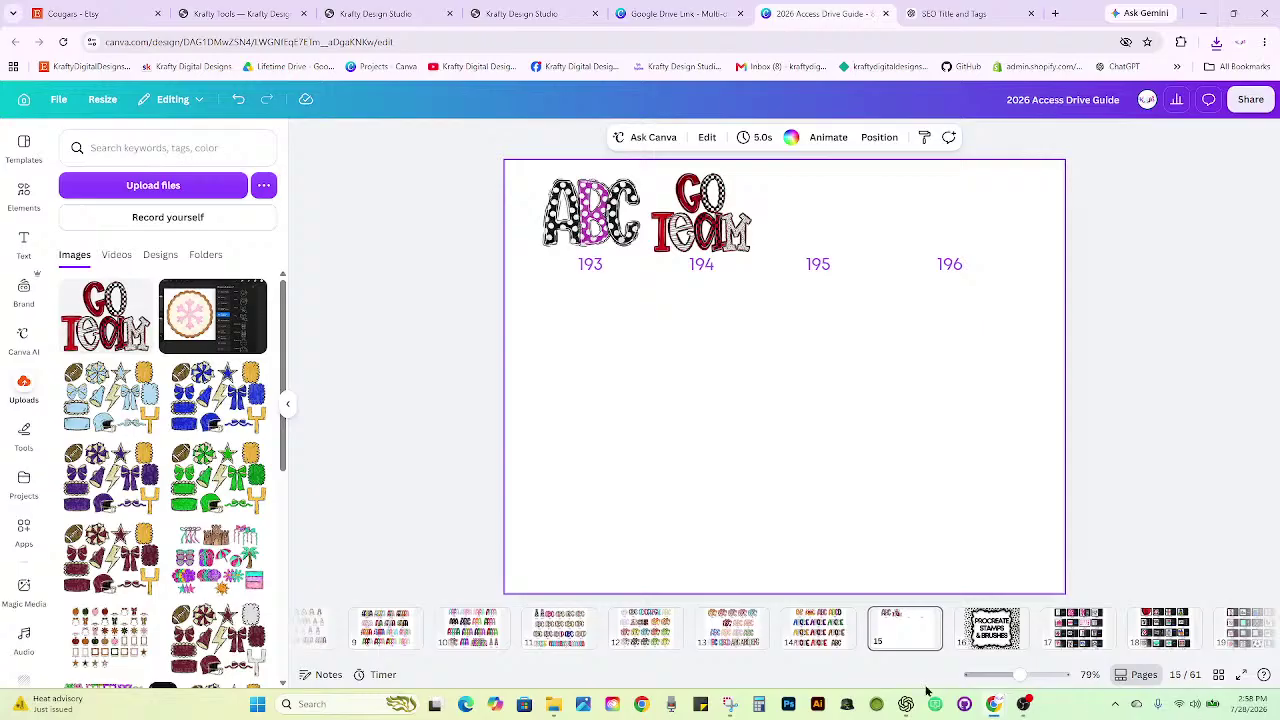
{"action": "mouse_move", "coordinate": [565, 706]}
{"action": "left_click", "coordinate": [508, 610]}
{"action": "left_click", "coordinate": [1232, 9]}
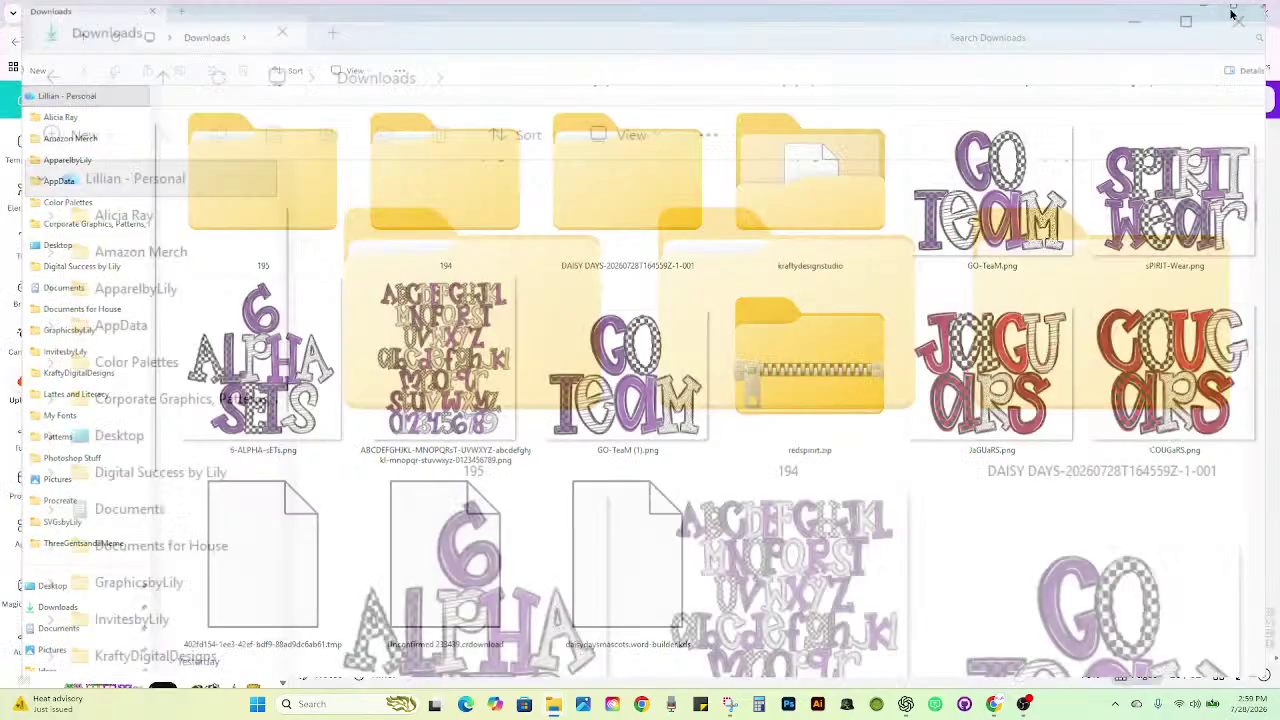
{"action": "left_click_drag", "start_coordinate": [774, 91], "coordinate": [1279, 105]}
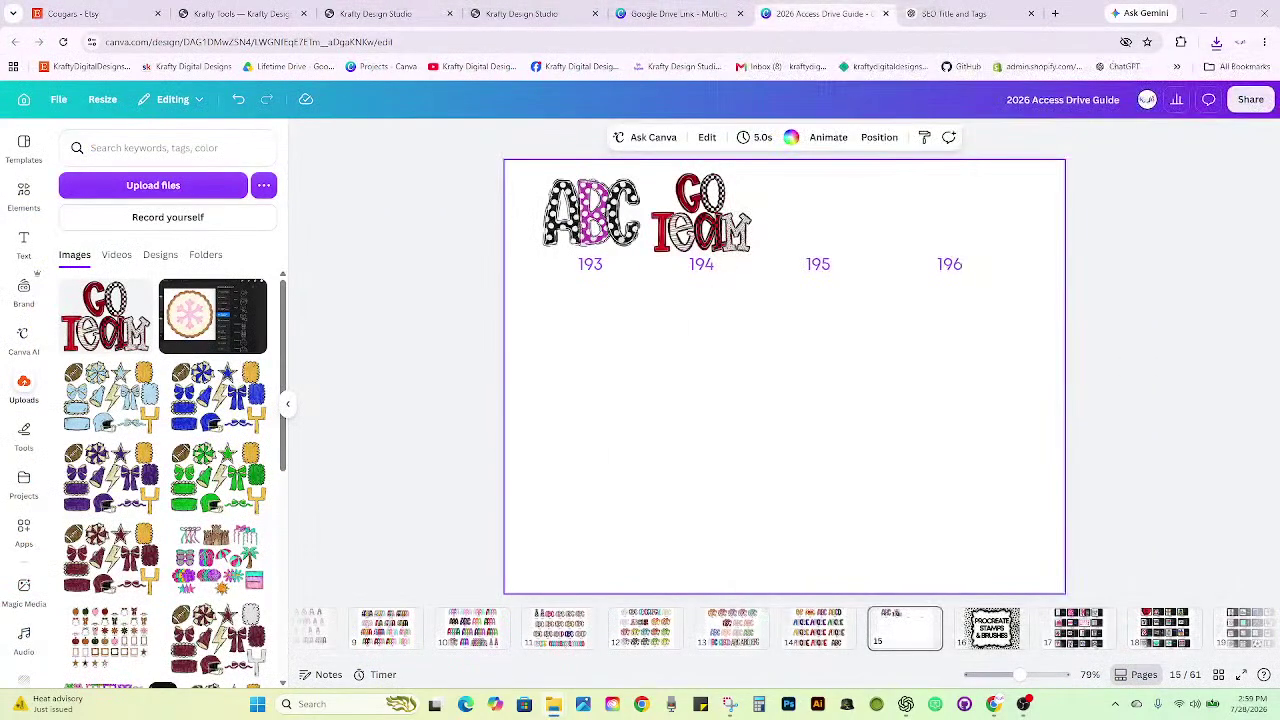
{"action": "left_click_drag", "start_coordinate": [1206, 456], "coordinate": [818, 425]}
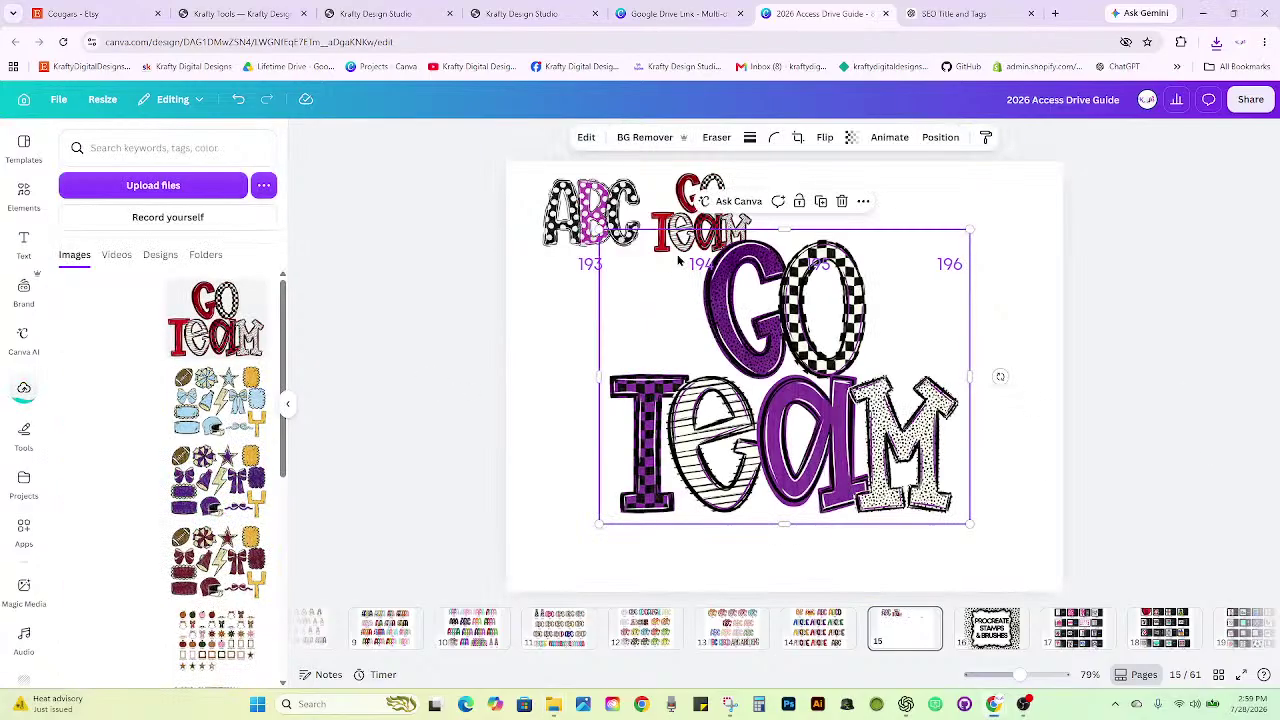
{"action": "left_click", "coordinate": [841, 202]}
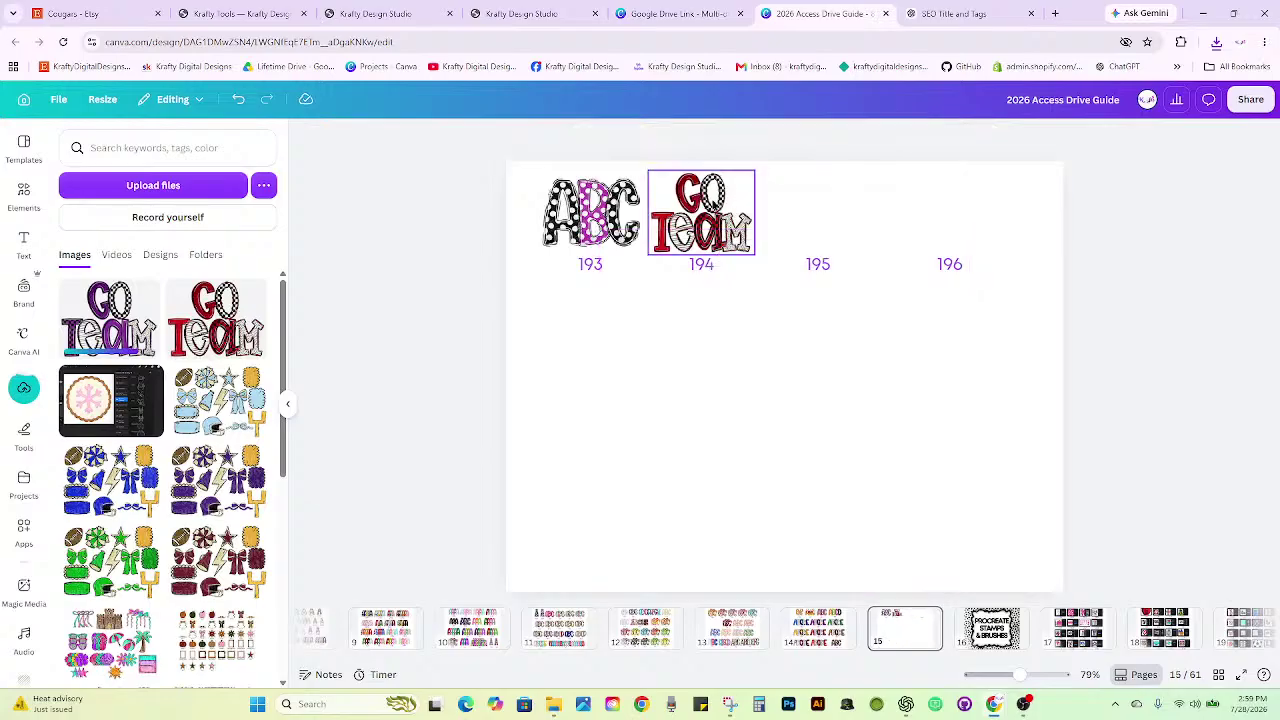
Duplicate the red GO TEaM image above 195 and replace the copy's picture with the uploaded purple GO TEaM.
{"action": "left_click", "coordinate": [718, 240]}
{"action": "left_click", "coordinate": [737, 284]}
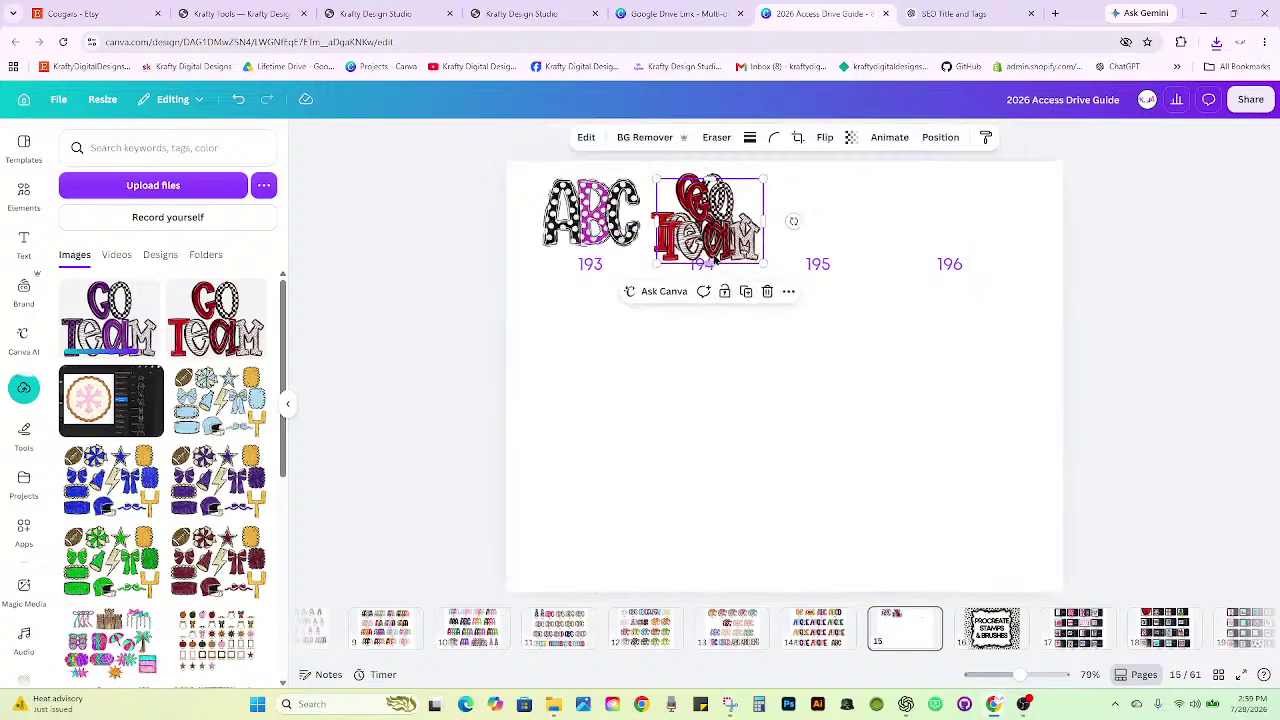
{"action": "left_click_drag", "start_coordinate": [752, 255], "coordinate": [862, 238]}
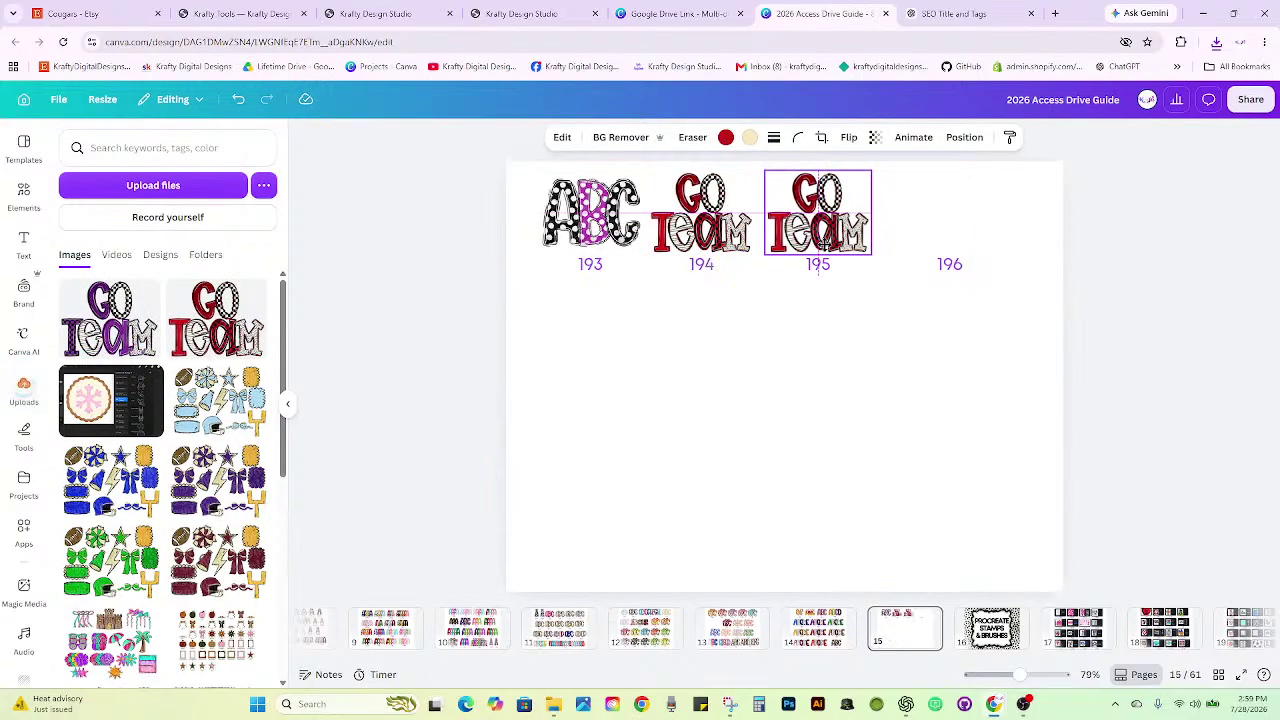
{"action": "left_click", "coordinate": [783, 387]}
{"action": "left_click_drag", "start_coordinate": [110, 318], "coordinate": [818, 215]}
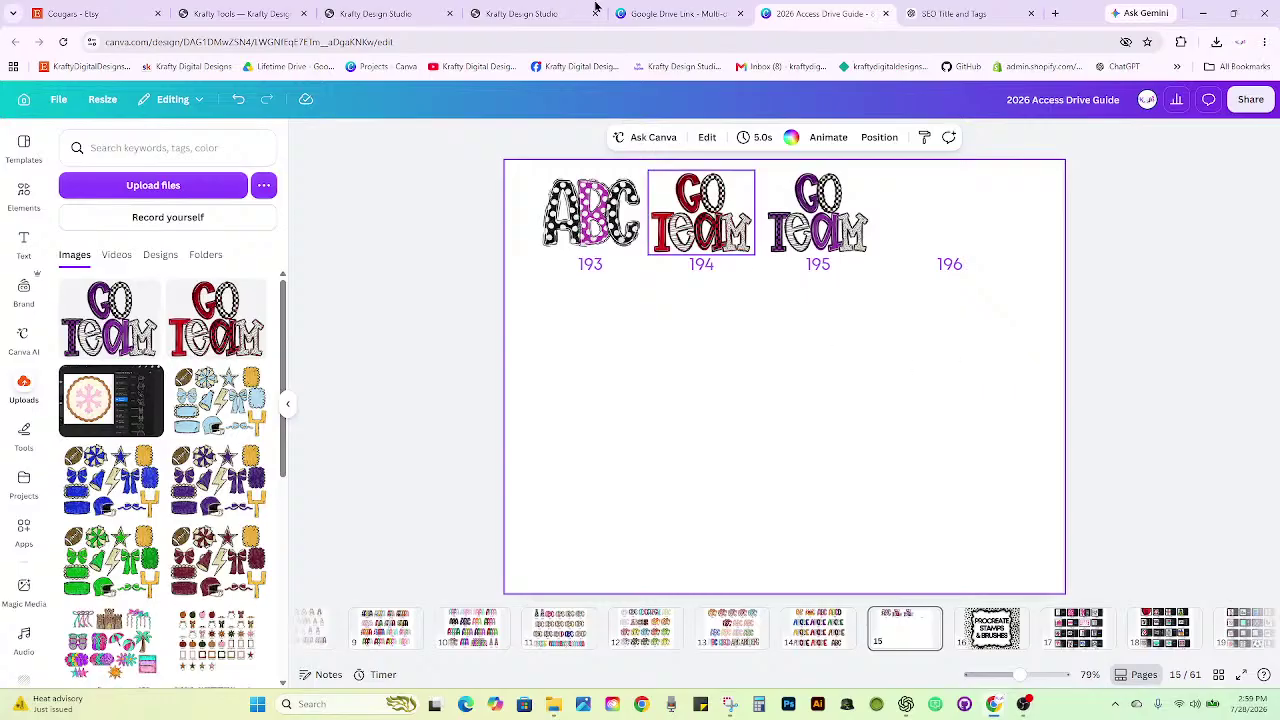
Return to the Bulk Mockups project and extract the exported redspirirt ZIP into its own folder in Downloads.
{"action": "left_click", "coordinate": [530, 13]}
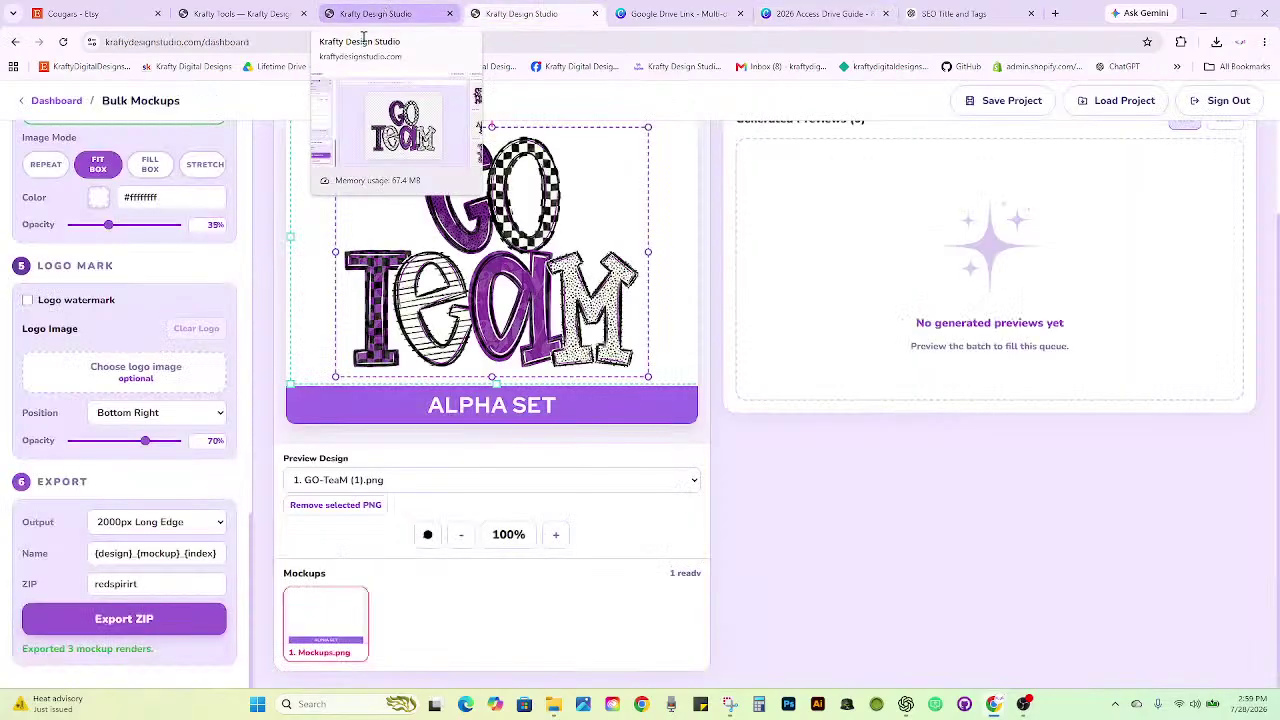
{"action": "mouse_move", "coordinate": [555, 704]}
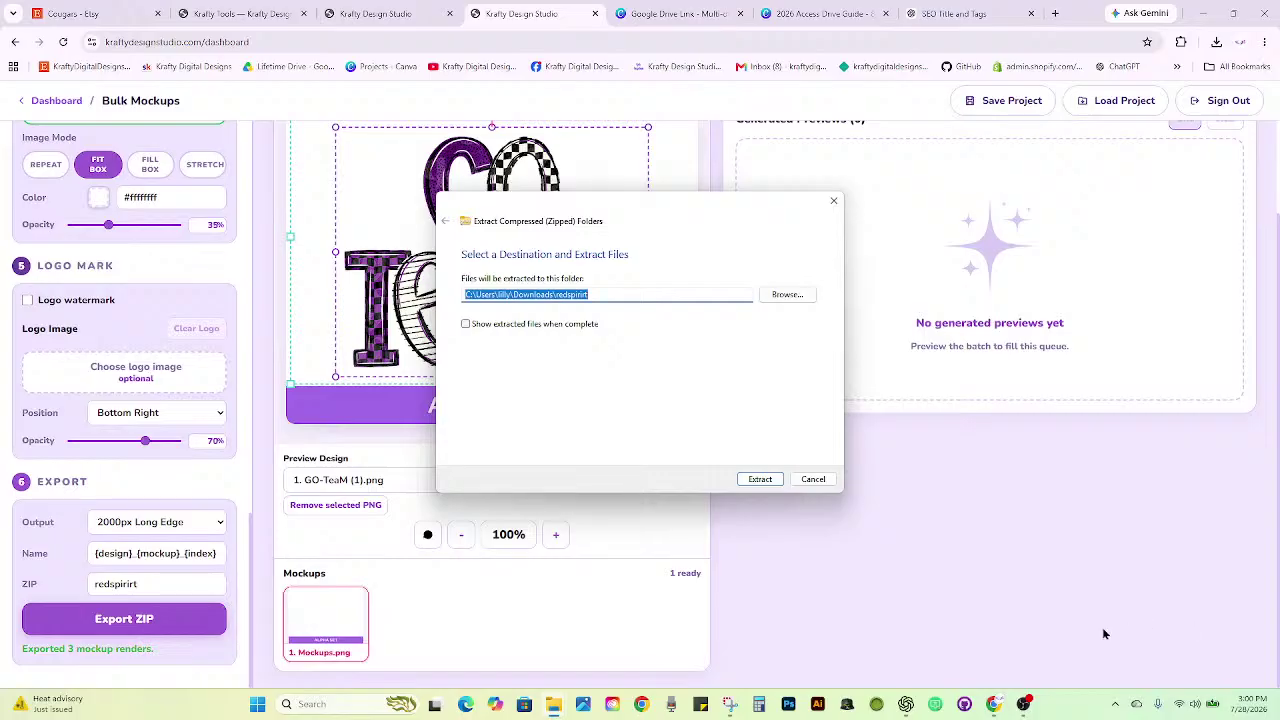
{"action": "left_click", "coordinate": [759, 480]}
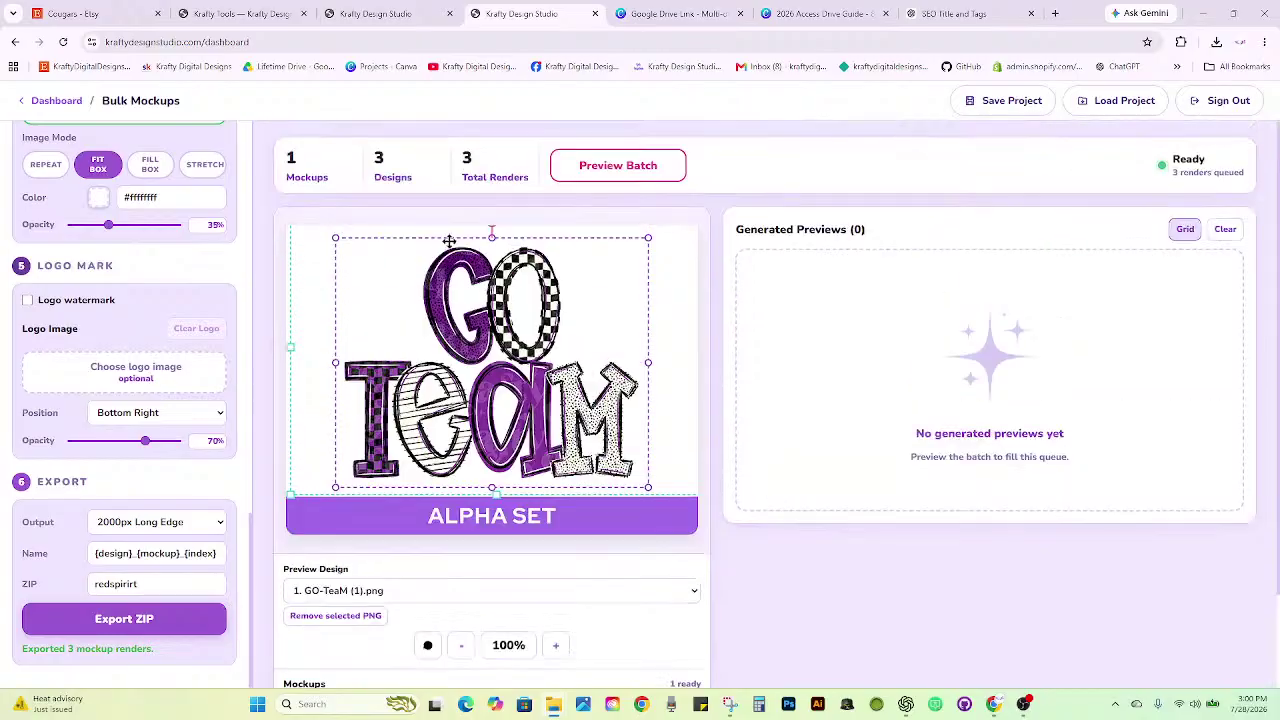
Switch to Etsy and open the KraftyDigitalDesigns shop page through Shop Manager.
{"action": "scroll", "coordinate": [343, 250], "scroll_direction": "up", "scroll_amount": 1}
{"action": "left_click", "coordinate": [118, 9]}
{"action": "scroll", "coordinate": [1157, 205], "scroll_direction": "up", "scroll_amount": 5}
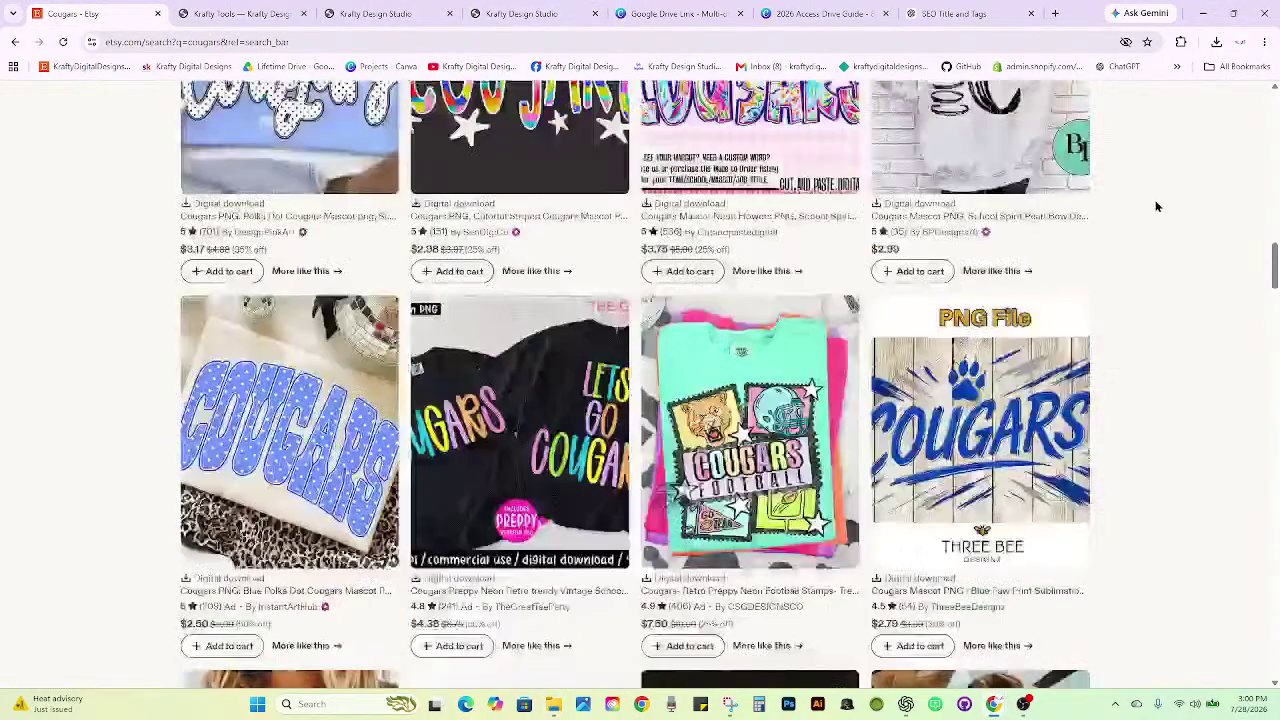
{"action": "scroll", "coordinate": [1157, 205], "scroll_direction": "up", "scroll_amount": 10}
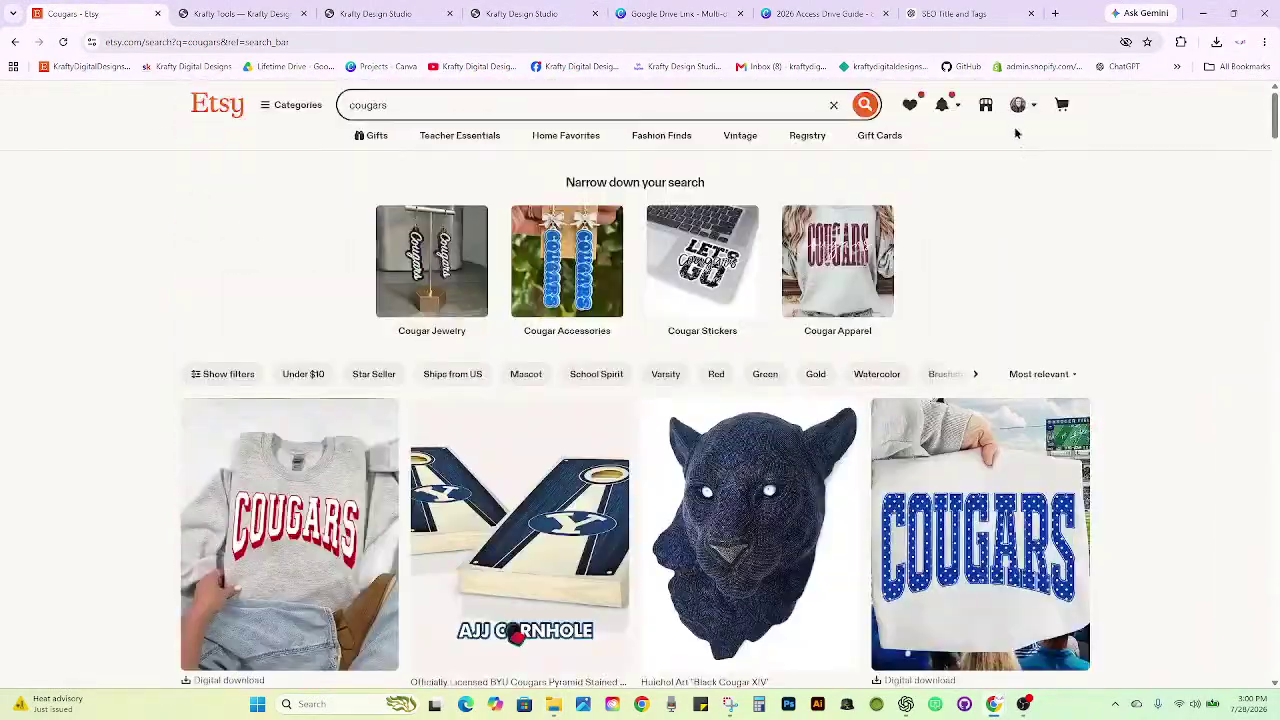
{"action": "left_click", "coordinate": [986, 106]}
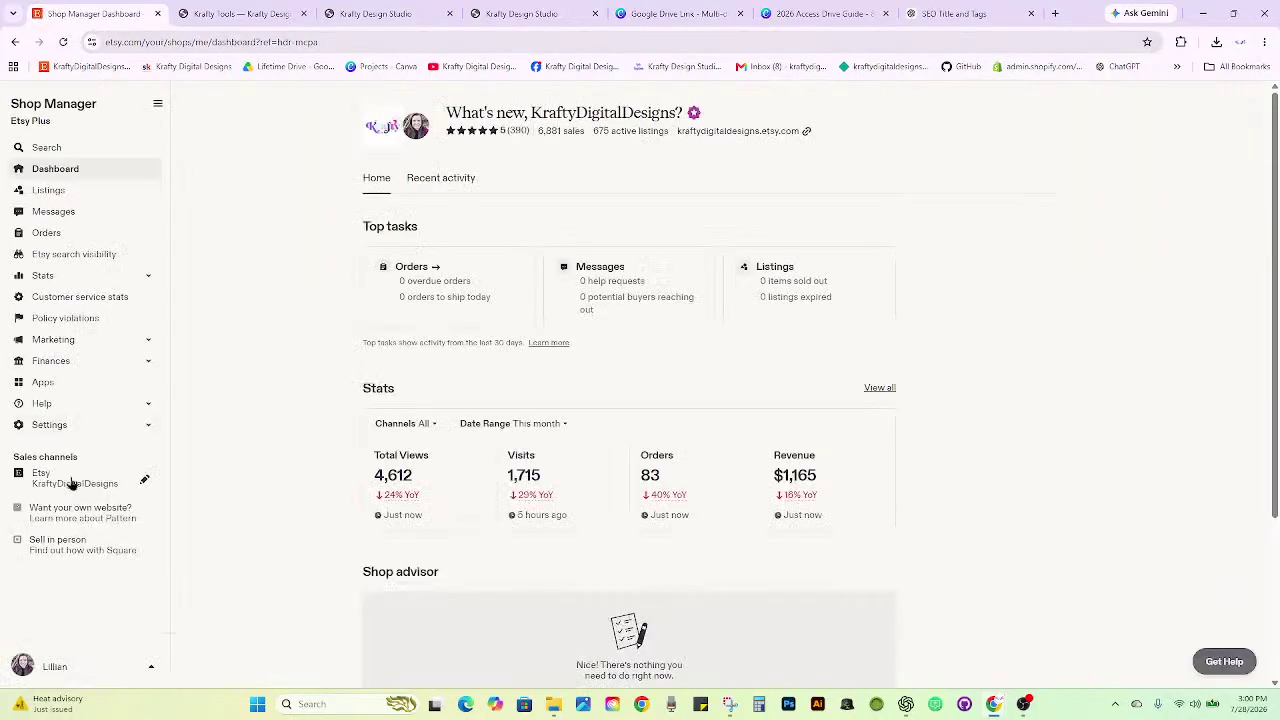
{"action": "left_click", "coordinate": [71, 483]}
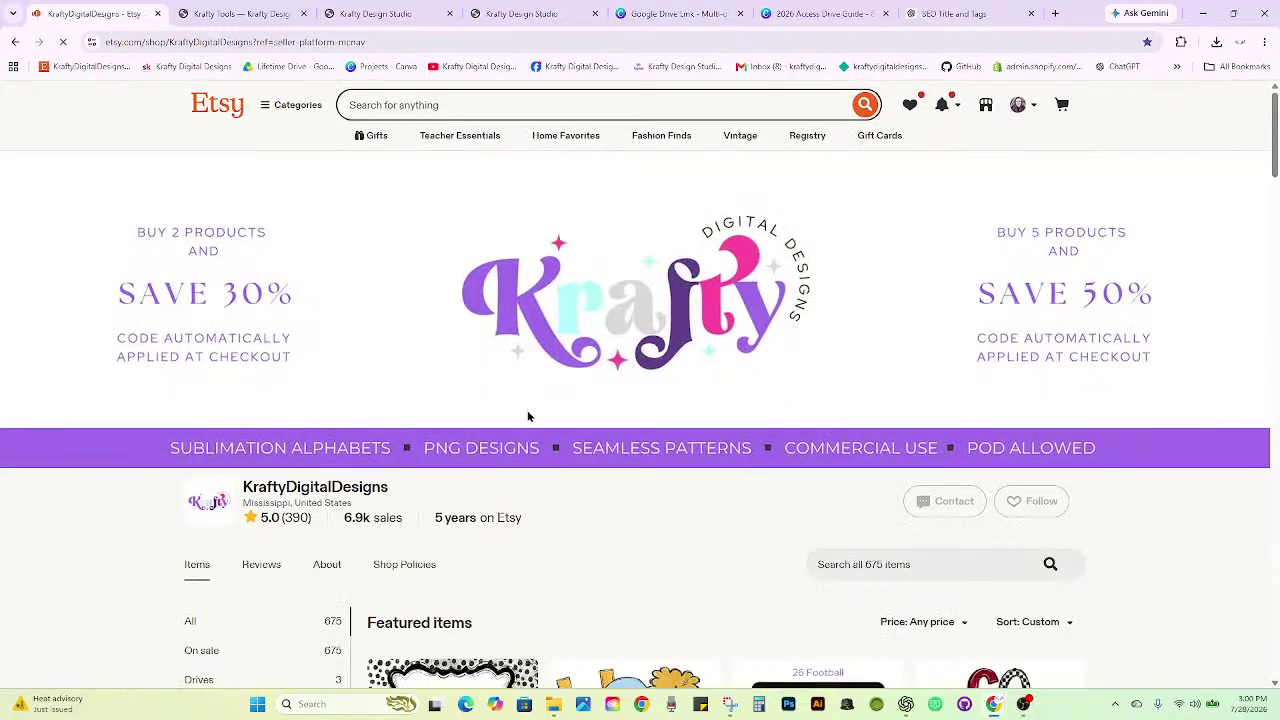
Open the red GO TEaM School Spirit Alphabet PNG Bundle listing and duplicate it.
{"action": "scroll", "coordinate": [335, 443], "scroll_direction": "down", "scroll_amount": 4}
{"action": "scroll", "coordinate": [474, 297], "scroll_direction": "down", "scroll_amount": 2}
{"action": "left_click", "coordinate": [466, 366]}
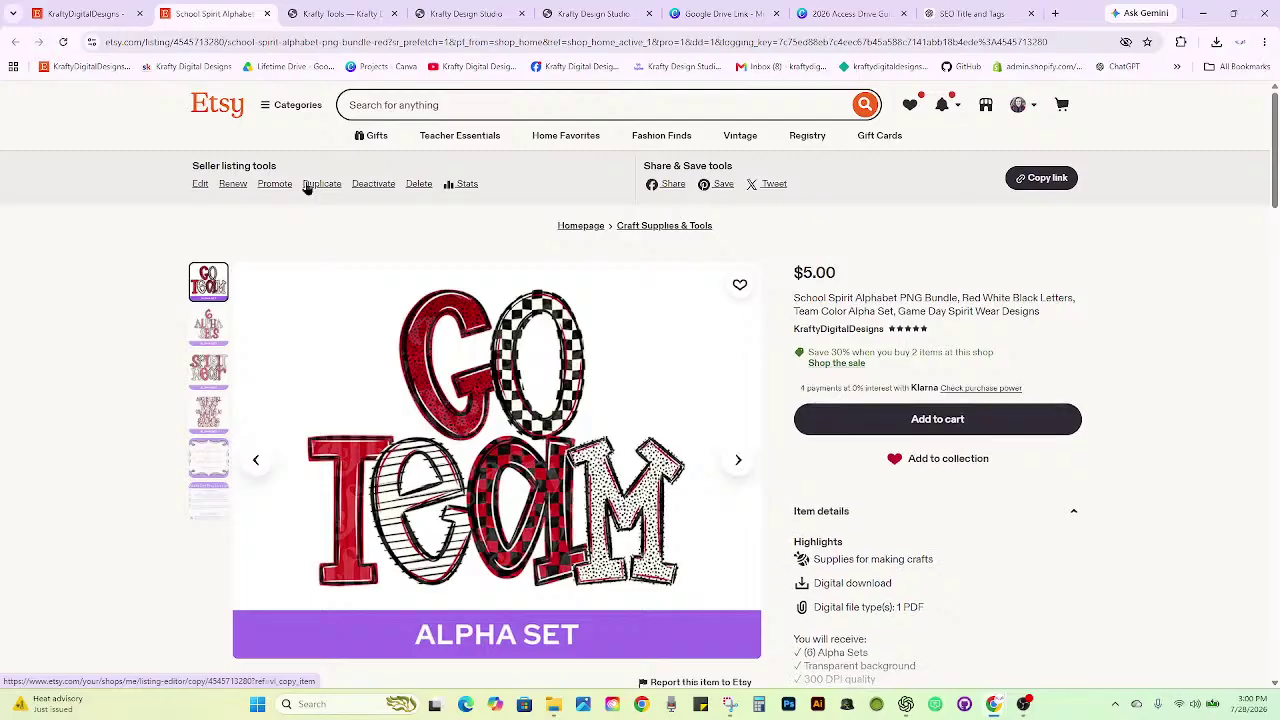
{"action": "left_click", "coordinate": [307, 187]}
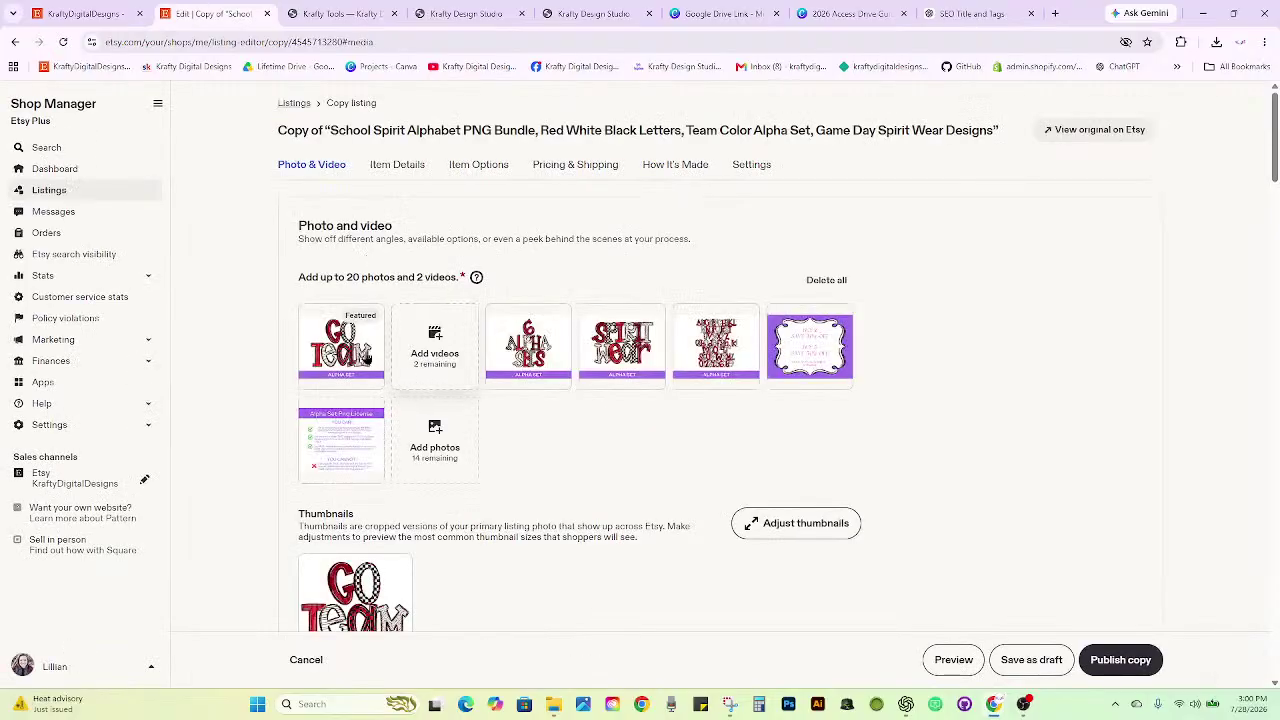
Delete the four red alpha set photos from the copied listing, keeping the discount and license images.
{"action": "left_click", "coordinate": [314, 379]}
{"action": "left_click", "coordinate": [314, 379]}
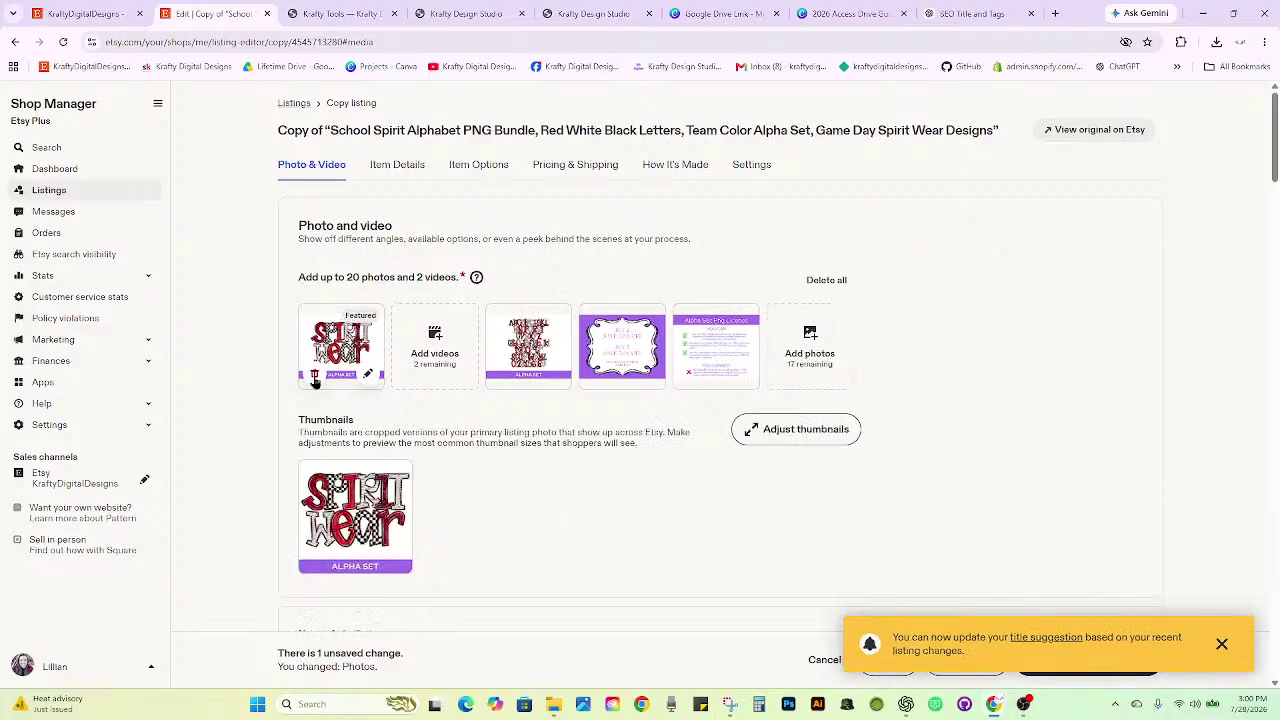
{"action": "left_click", "coordinate": [314, 379]}
{"action": "left_click", "coordinate": [314, 379]}
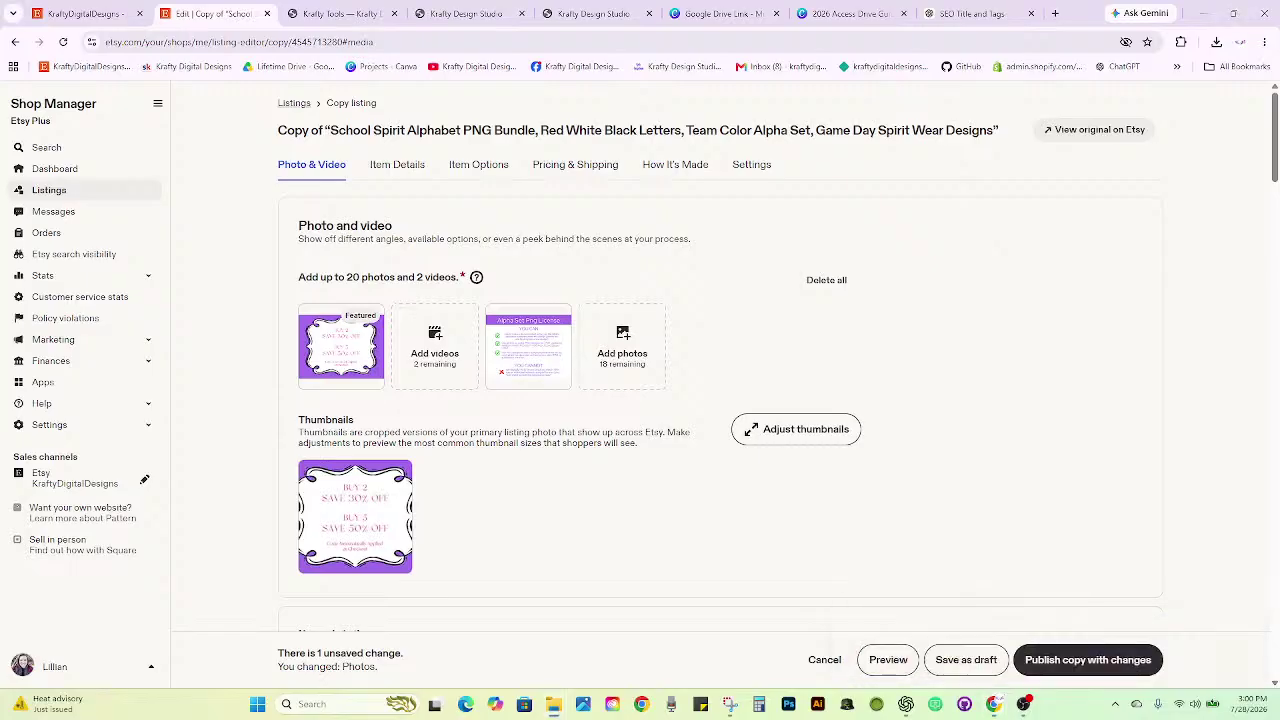
Add the three purple mockups to the listing photos and order them first: GO TEaM, 6 Alpha Sets, full alphabet.
{"action": "left_click_drag", "start_coordinate": [1140, 350], "coordinate": [607, 350]}
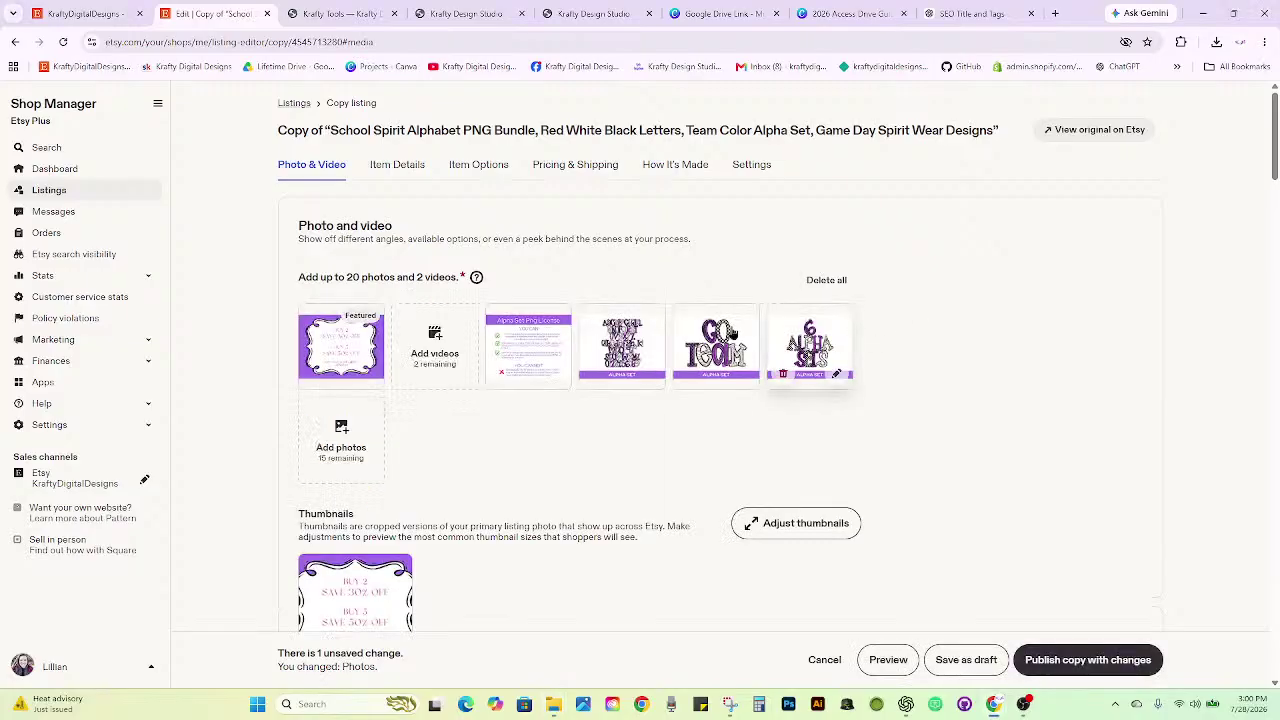
{"action": "left_click_drag", "start_coordinate": [716, 360], "coordinate": [486, 329]}
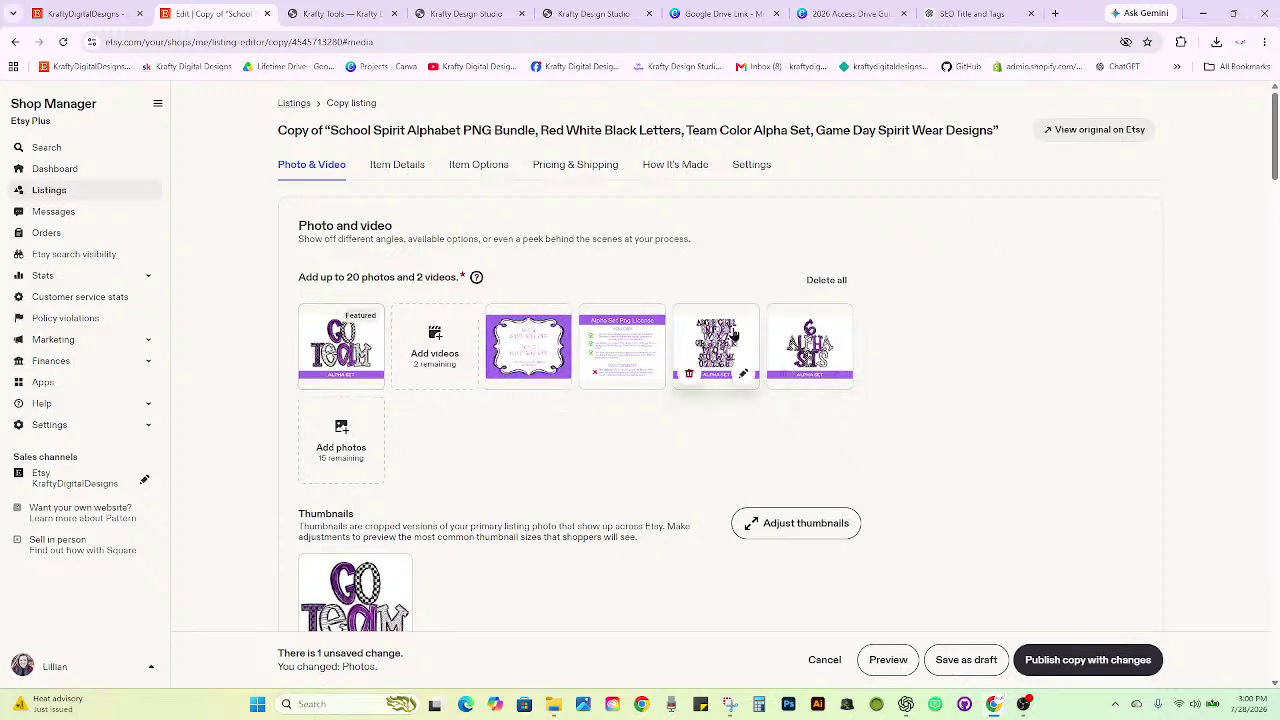
{"action": "left_click_drag", "start_coordinate": [724, 342], "coordinate": [531, 336]}
{"action": "left_click_drag", "start_coordinate": [818, 340], "coordinate": [525, 335]}
Replace Red with Purple in the listing title and remove GoogleDriveLink.pdf from the digital files.
{"action": "scroll", "coordinate": [985, 362], "scroll_direction": "down", "scroll_amount": 2}
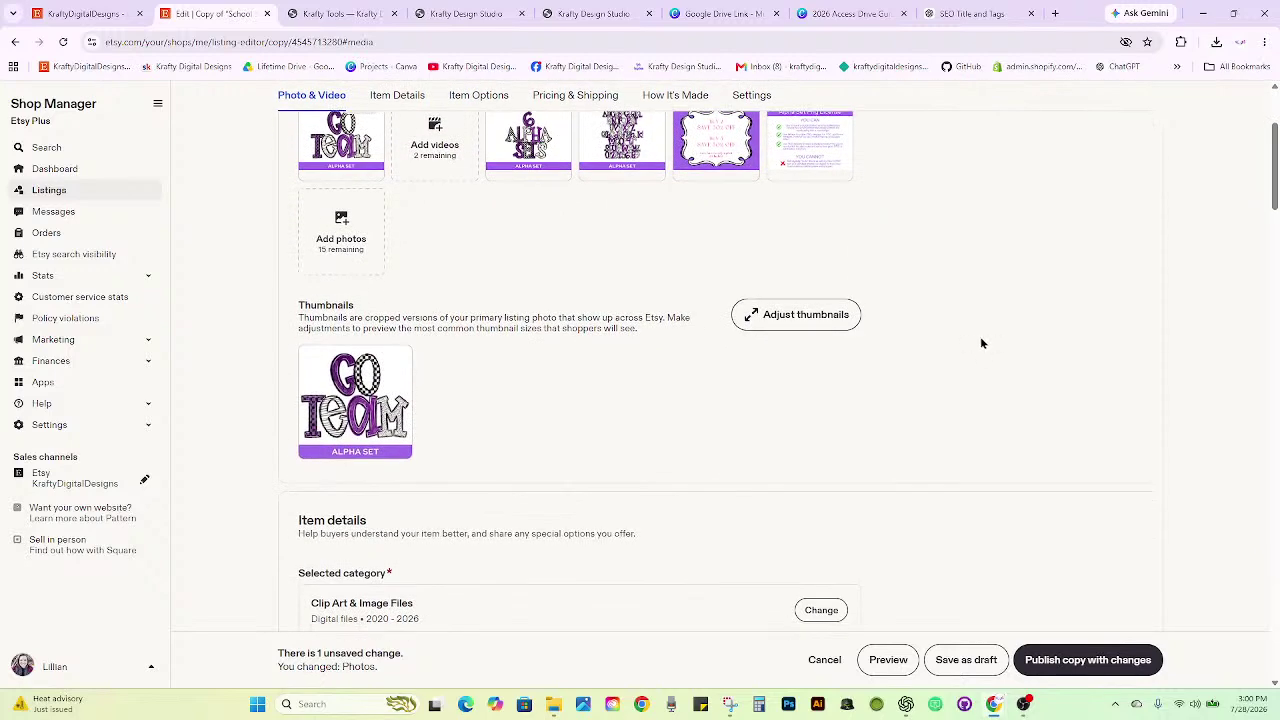
{"action": "scroll", "coordinate": [980, 343], "scroll_direction": "down", "scroll_amount": 4}
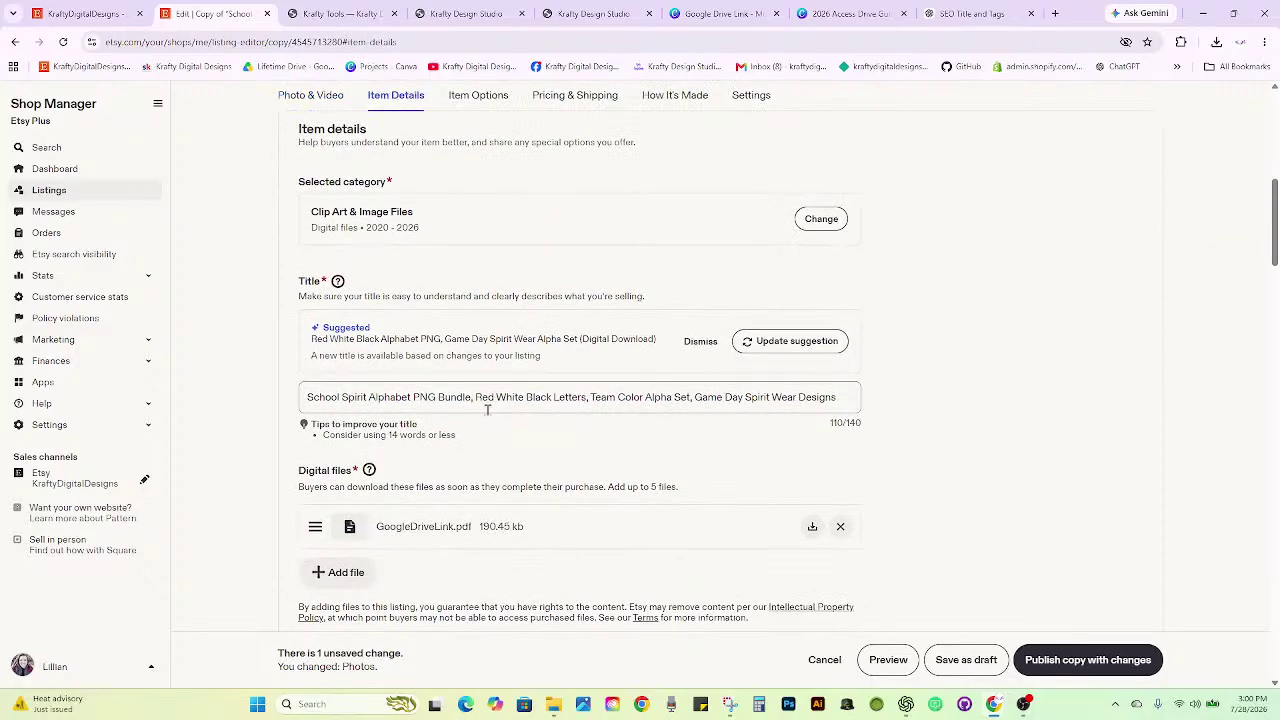
{"action": "left_click", "coordinate": [493, 398]}
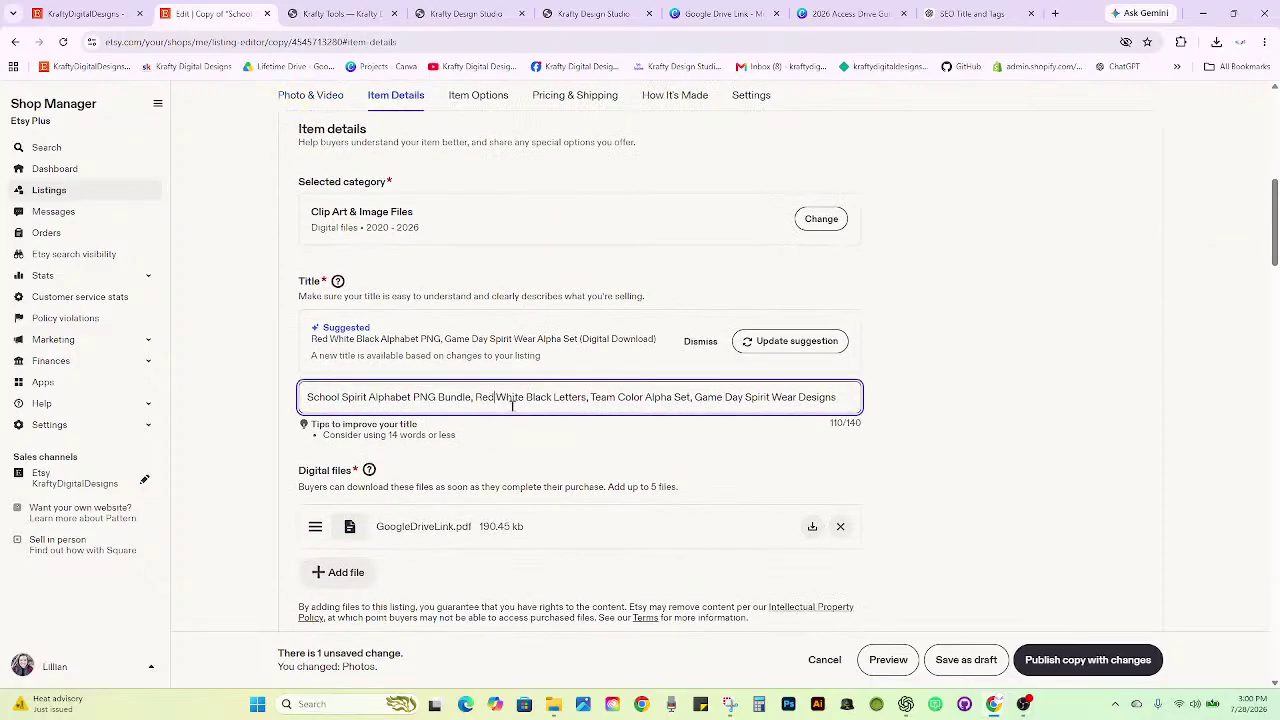
{"action": "key", "text": "BackSpace"}
{"action": "key", "text": "BackSpace"}
{"action": "key", "text": "BackSpace"}
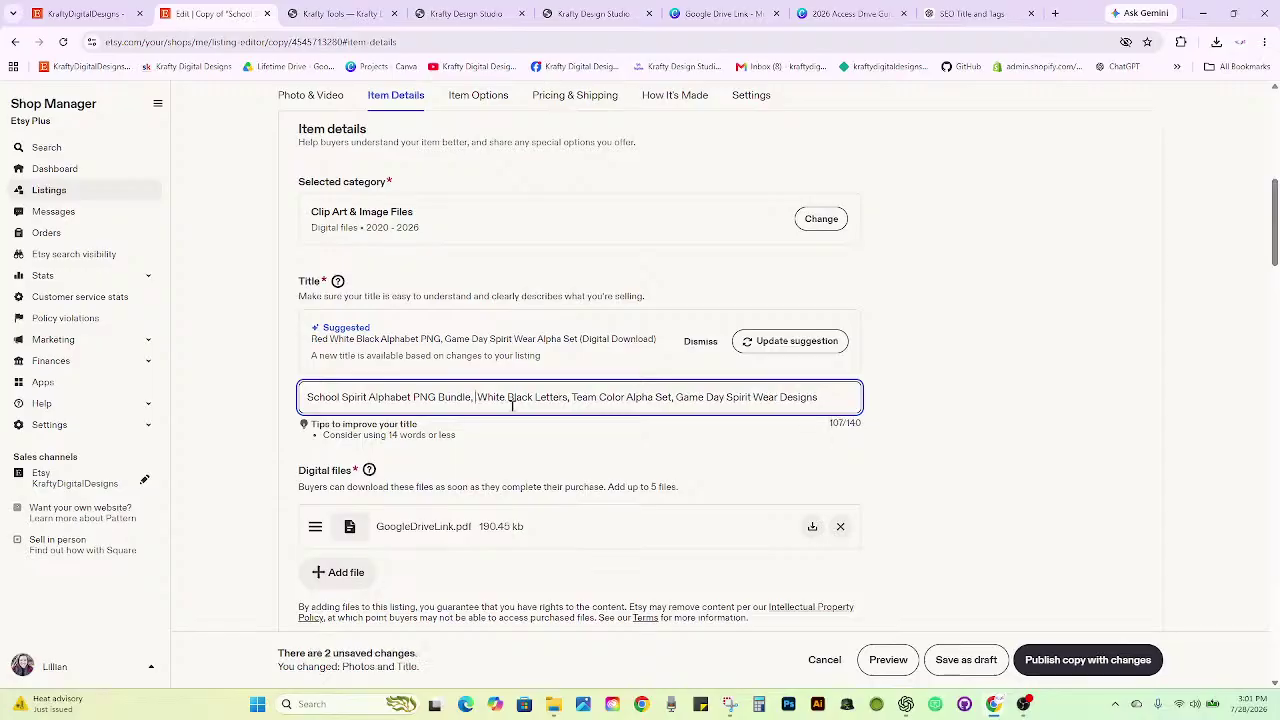
{"action": "type", "text": "Purple"}
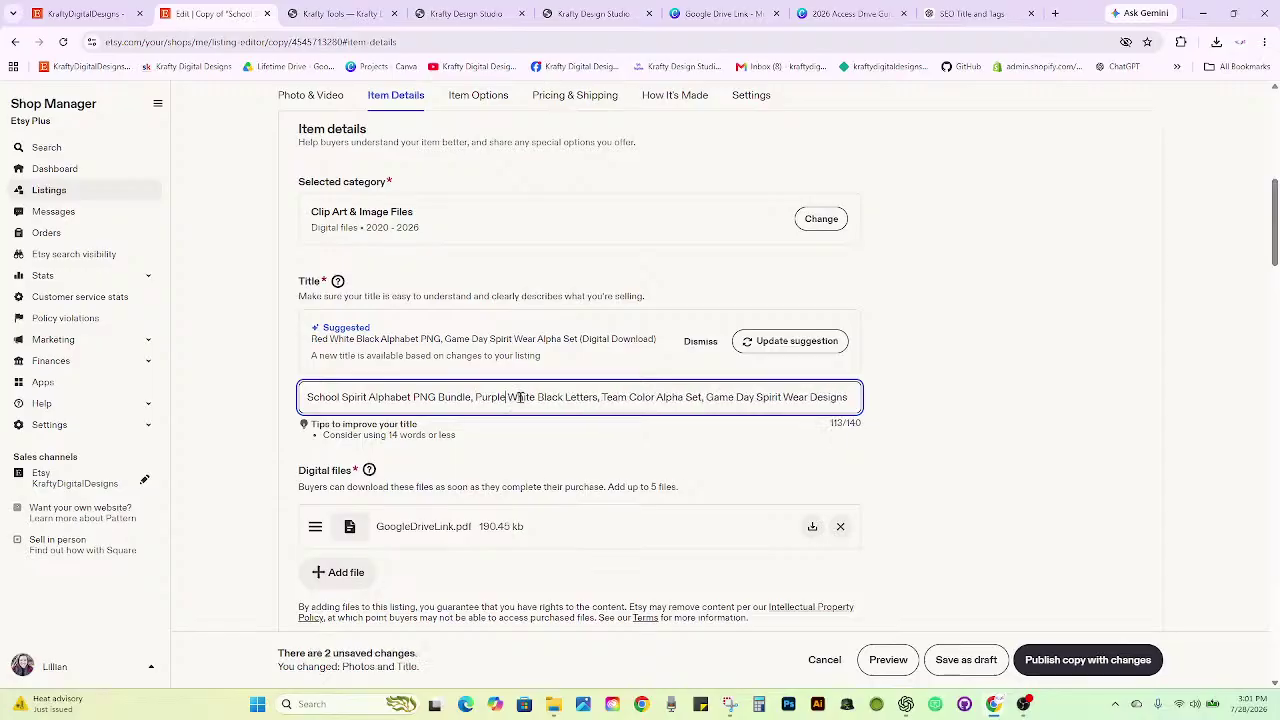
{"action": "left_click", "coordinate": [840, 526]}
Replace the "red black white png" tag with "purple black white".
{"action": "scroll", "coordinate": [966, 436], "scroll_direction": "down", "scroll_amount": 3}
{"action": "scroll", "coordinate": [966, 436], "scroll_direction": "down", "scroll_amount": 5}
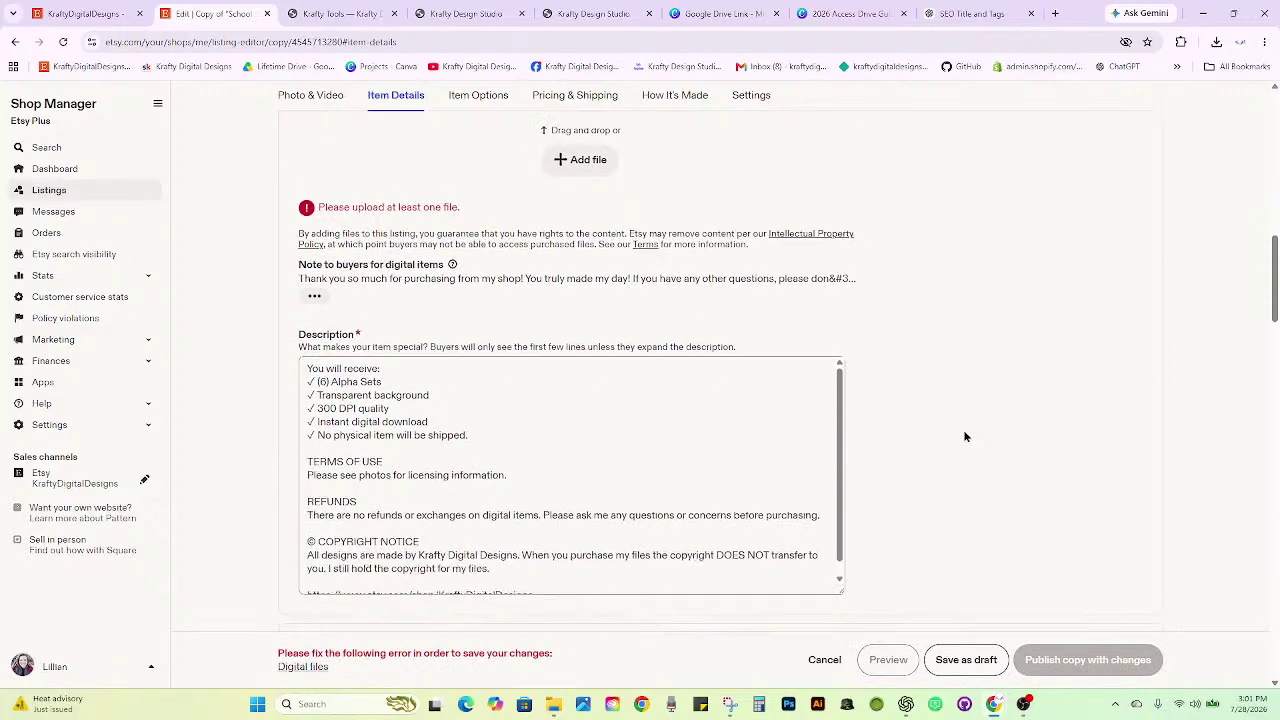
{"action": "scroll", "coordinate": [966, 436], "scroll_direction": "down", "scroll_amount": 4}
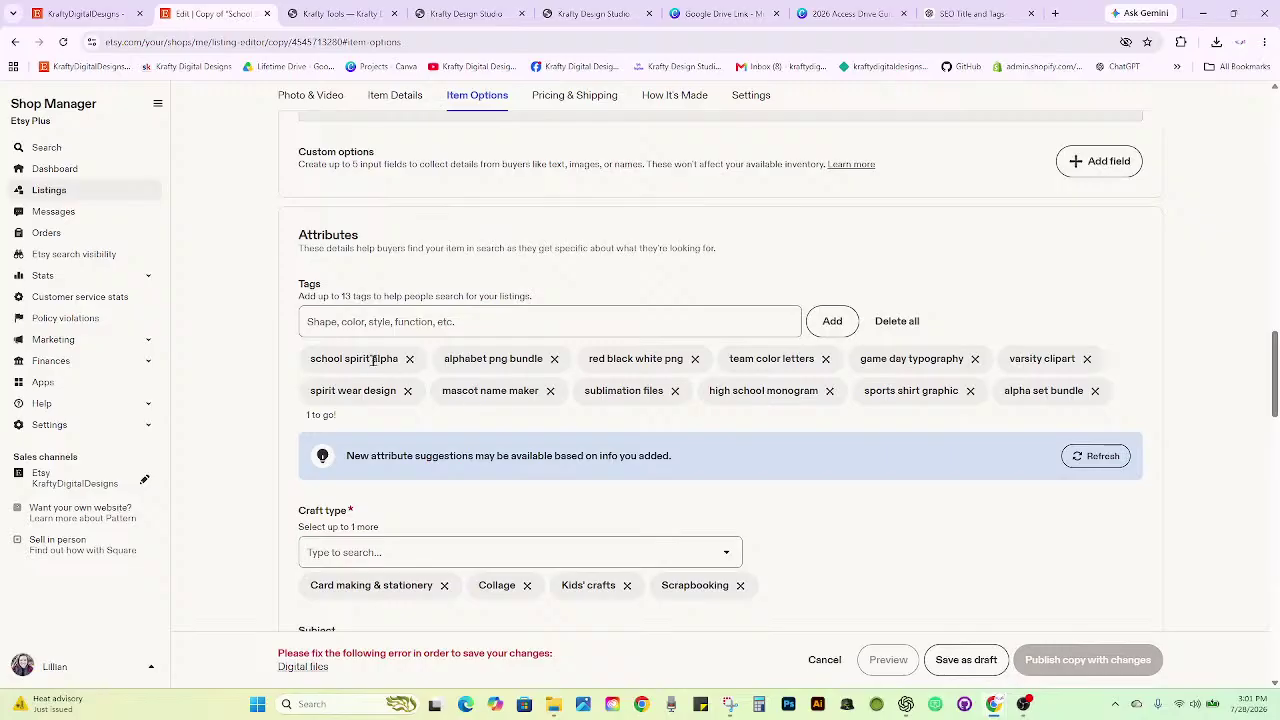
{"action": "left_click", "coordinate": [695, 359]}
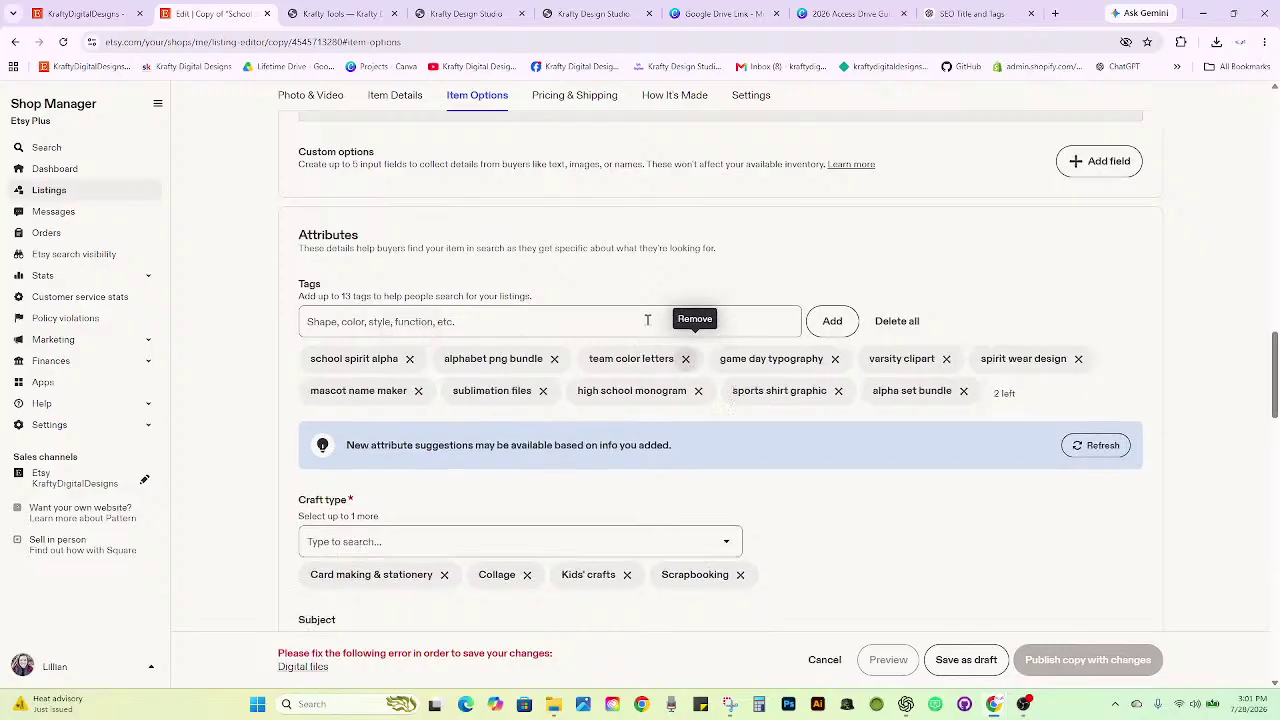
{"action": "left_click", "coordinate": [647, 320]}
{"action": "type", "text": "purple bla"}
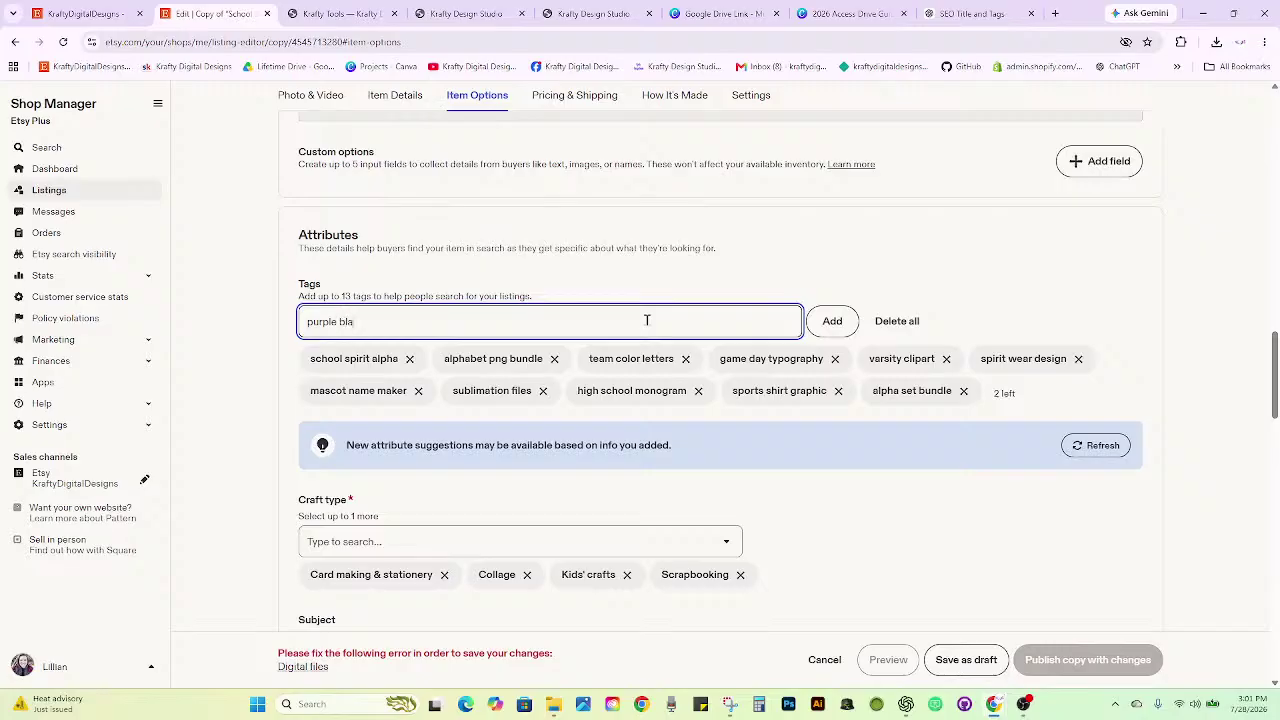
{"action": "type", "text": "ck and white"}
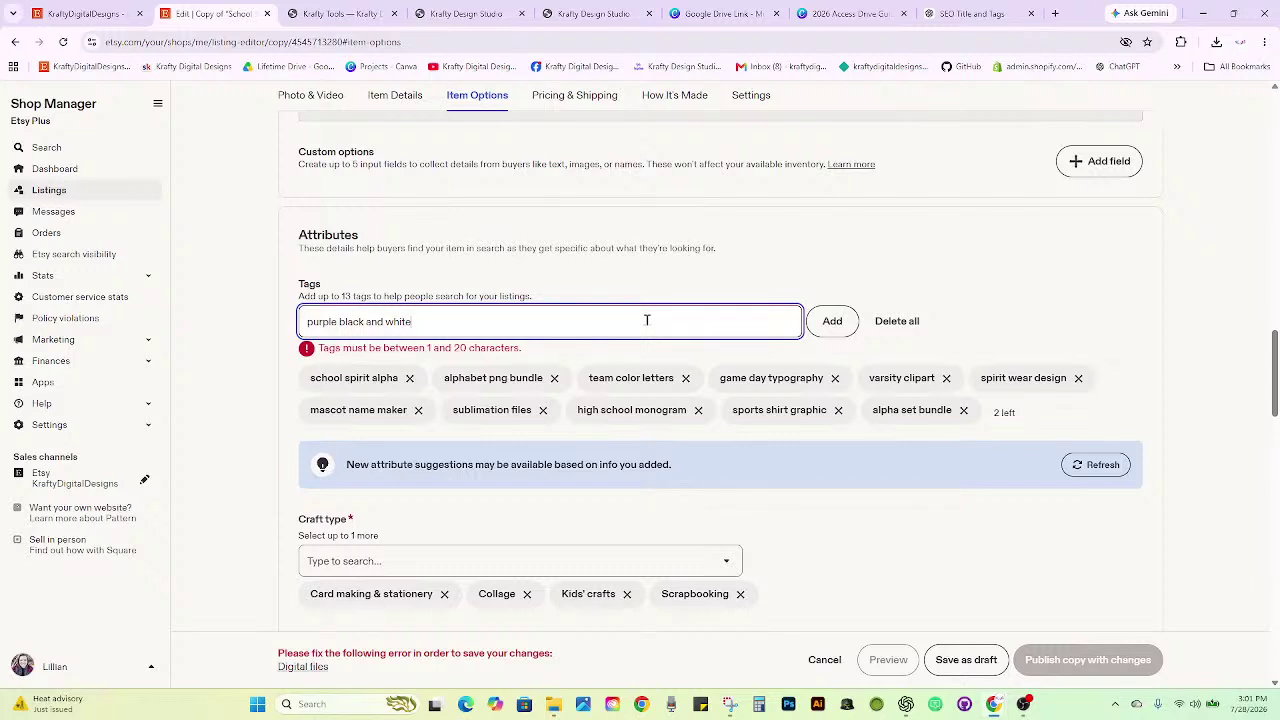
{"action": "key", "text": "BackSpace"}
{"action": "key", "text": "BackSpace"}
{"action": "key", "text": "BackSpace"}
{"action": "key", "text": "BackSpace"}
{"action": "key", "text": "BackSpace"}
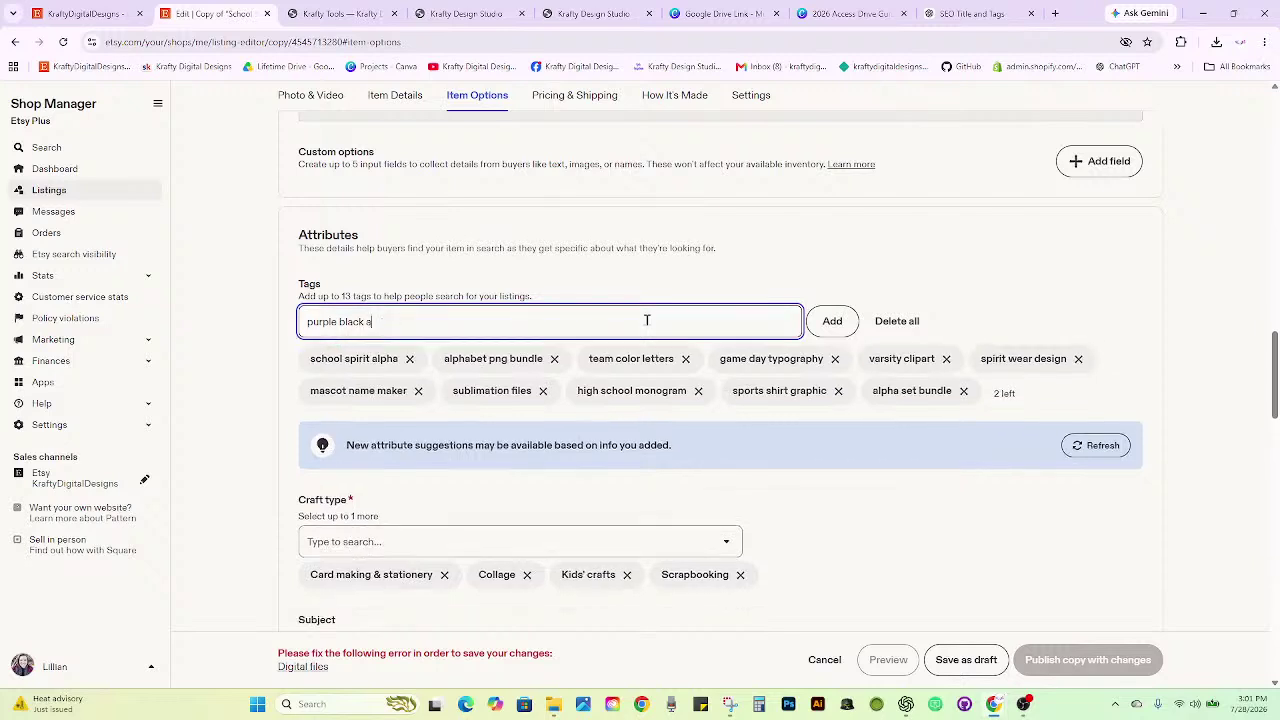
{"action": "key", "text": "Return"}
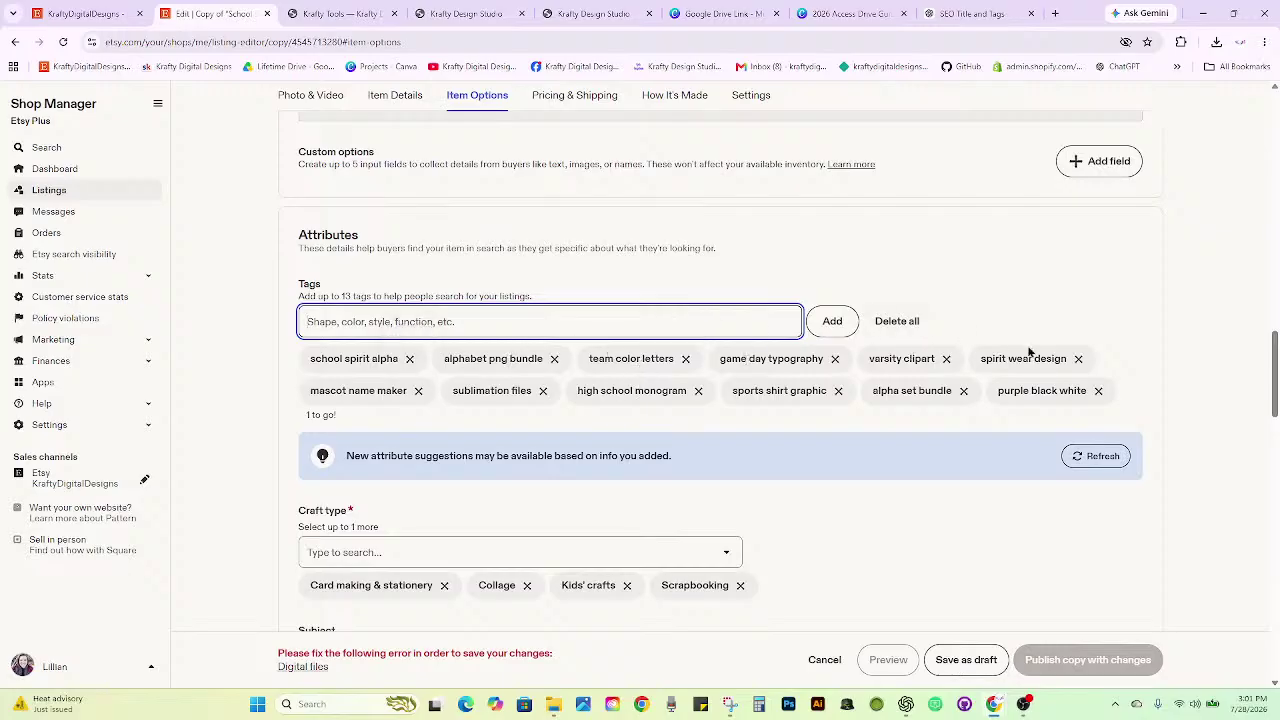
Set the listing's SKU to 195 and review the remaining listing sections.
{"action": "scroll", "coordinate": [955, 415], "scroll_direction": "down", "scroll_amount": 3}
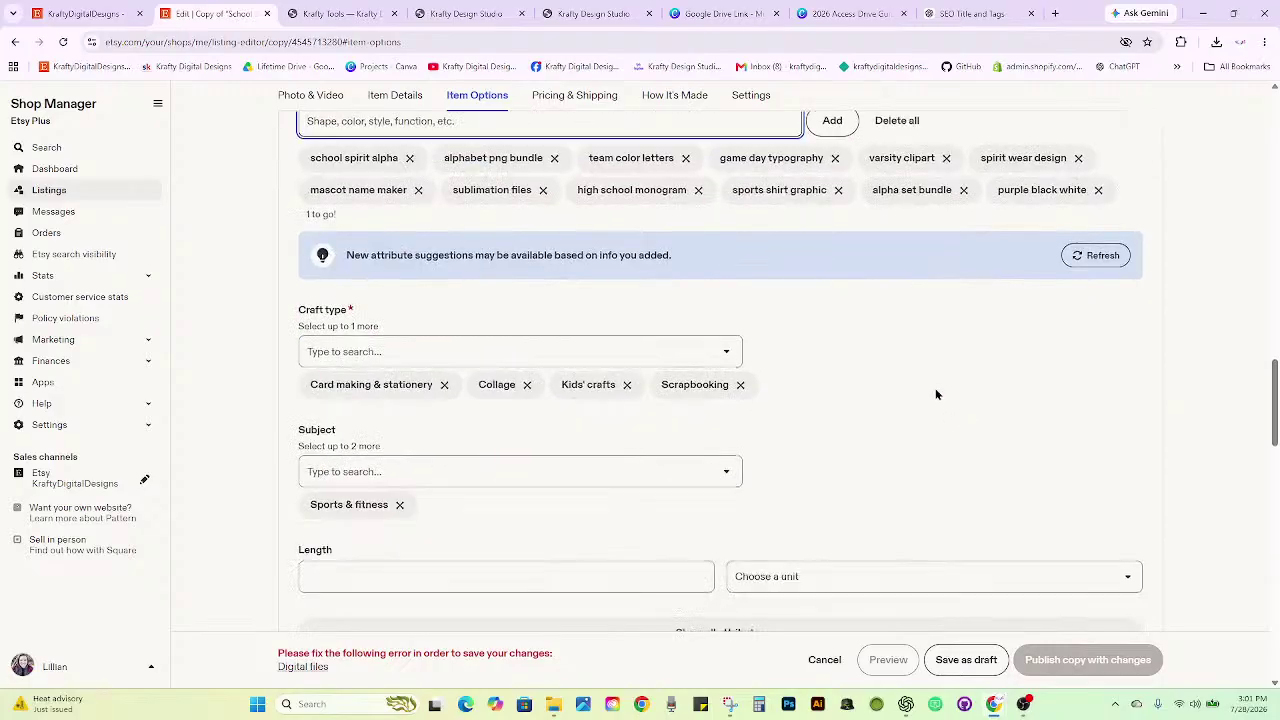
{"action": "scroll", "coordinate": [701, 377], "scroll_direction": "down", "scroll_amount": 5}
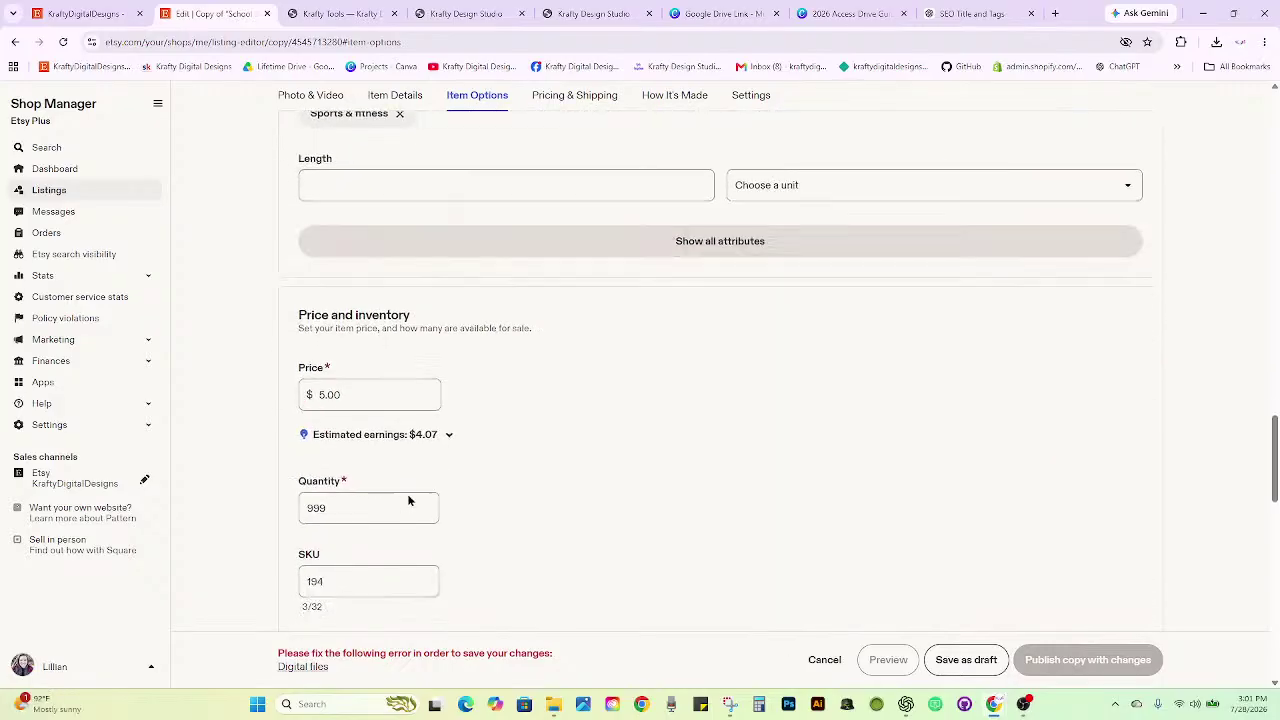
{"action": "left_click", "coordinate": [335, 440]}
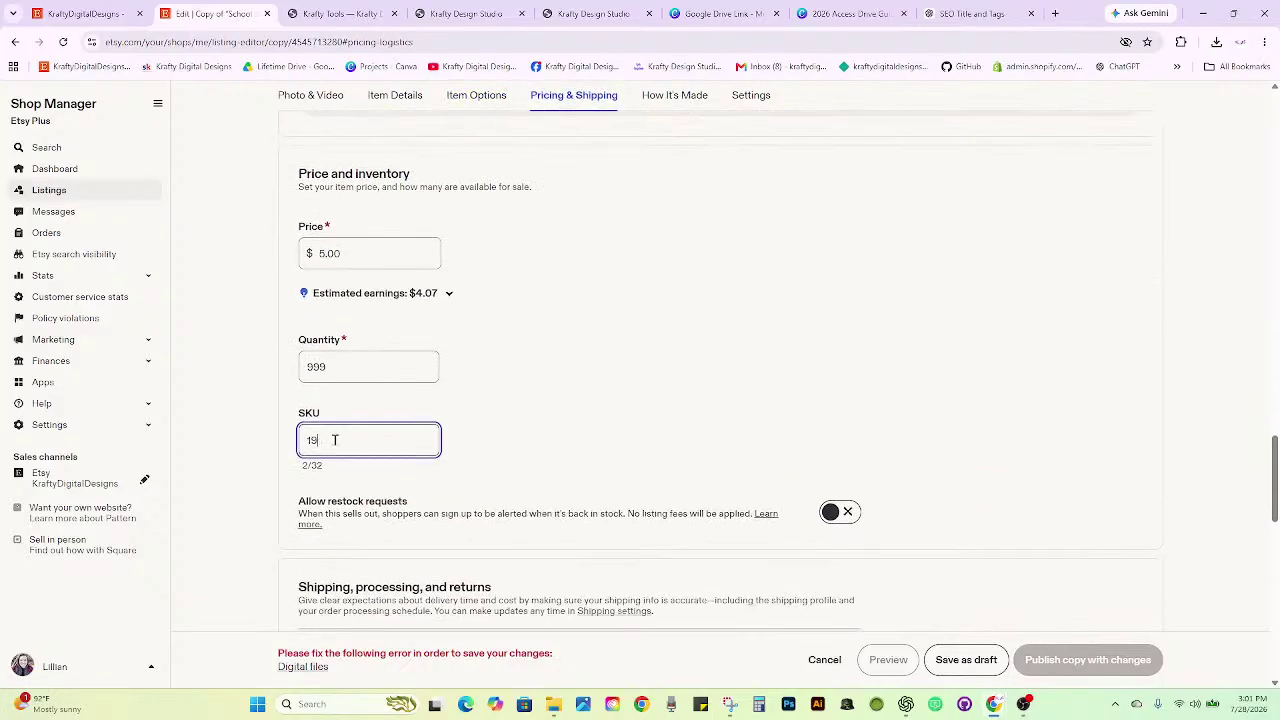
{"action": "type", "text": "2"}
{"action": "scroll", "coordinate": [516, 360], "scroll_direction": "down", "scroll_amount": 5}
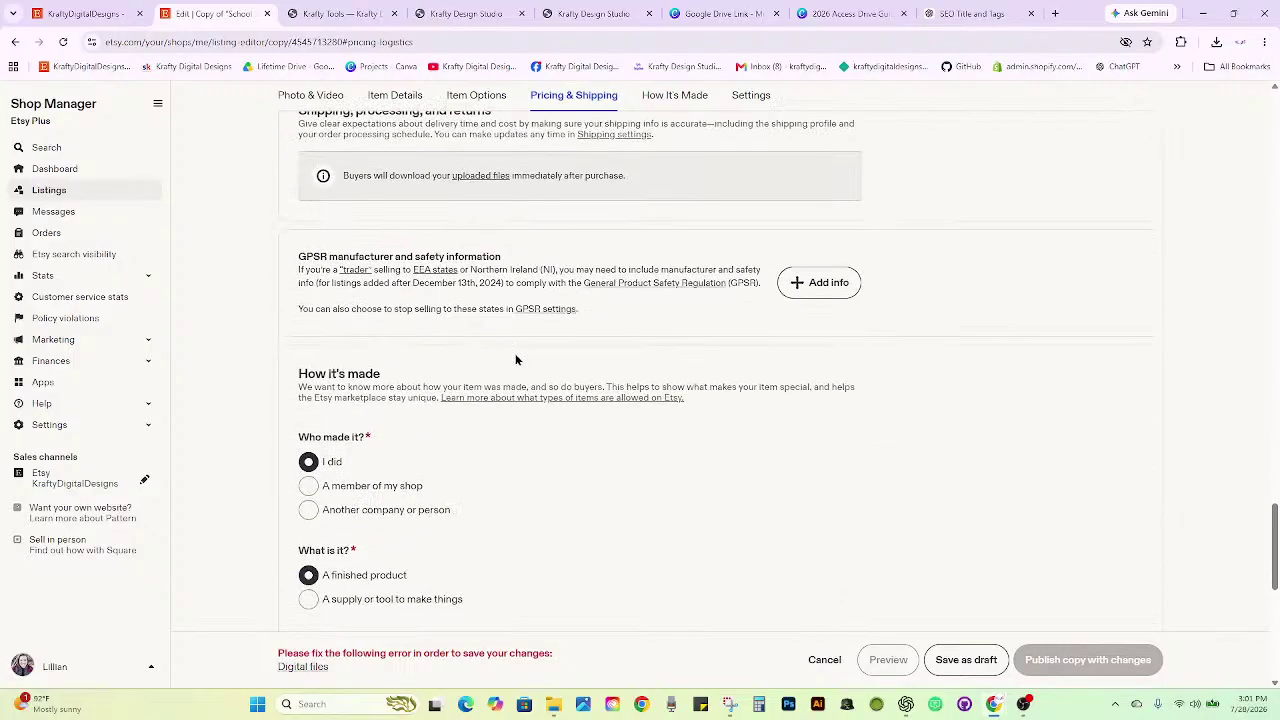
{"action": "scroll", "coordinate": [517, 360], "scroll_direction": "down", "scroll_amount": 5}
{"action": "scroll", "coordinate": [589, 391], "scroll_direction": "up", "scroll_amount": 8}
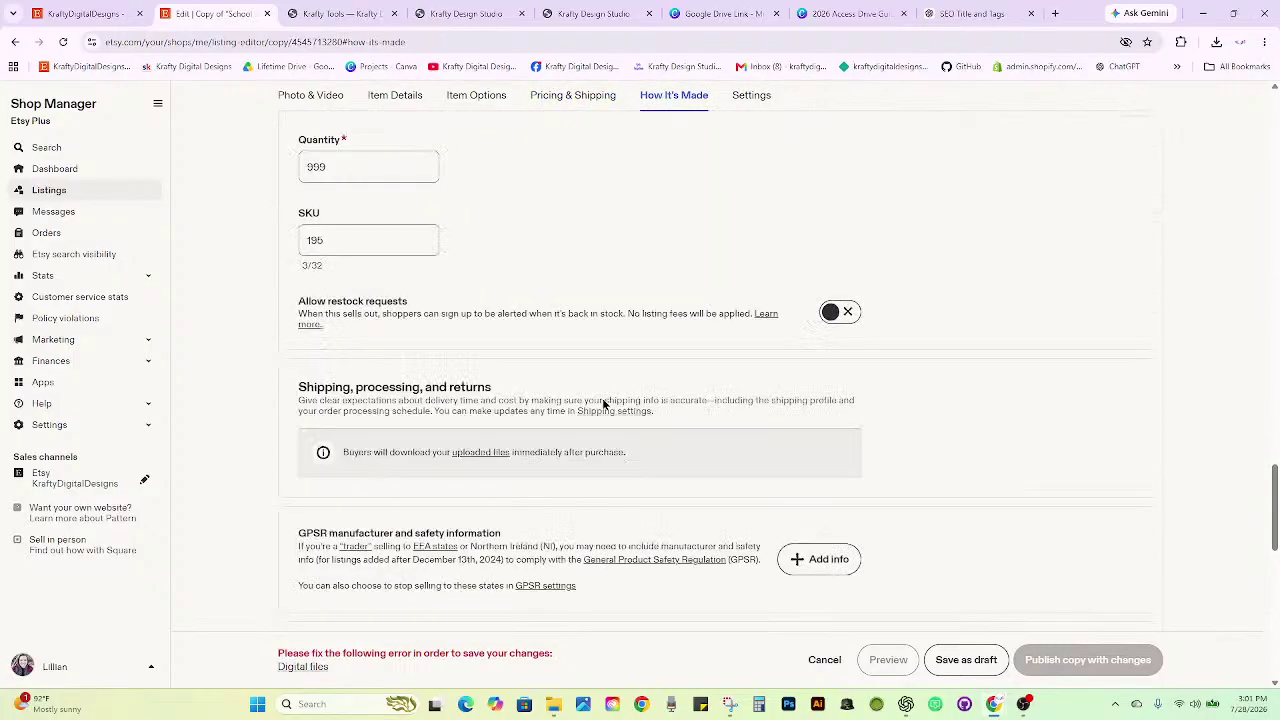
{"action": "scroll", "coordinate": [603, 403], "scroll_direction": "up", "scroll_amount": 15}
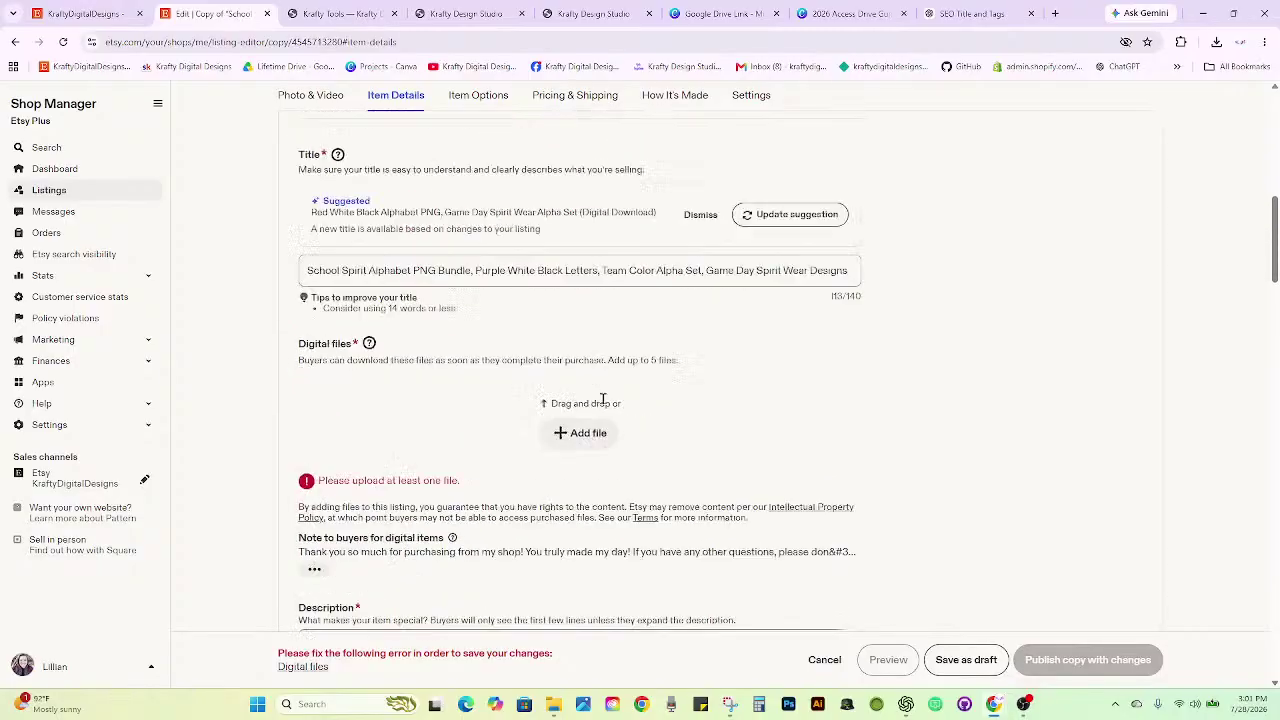
Switch to the Google Drive Link design in Canva and replace the pink CLICK HERE button's link on page 2 with the copied folder link.
{"action": "left_click", "coordinate": [720, 13]}
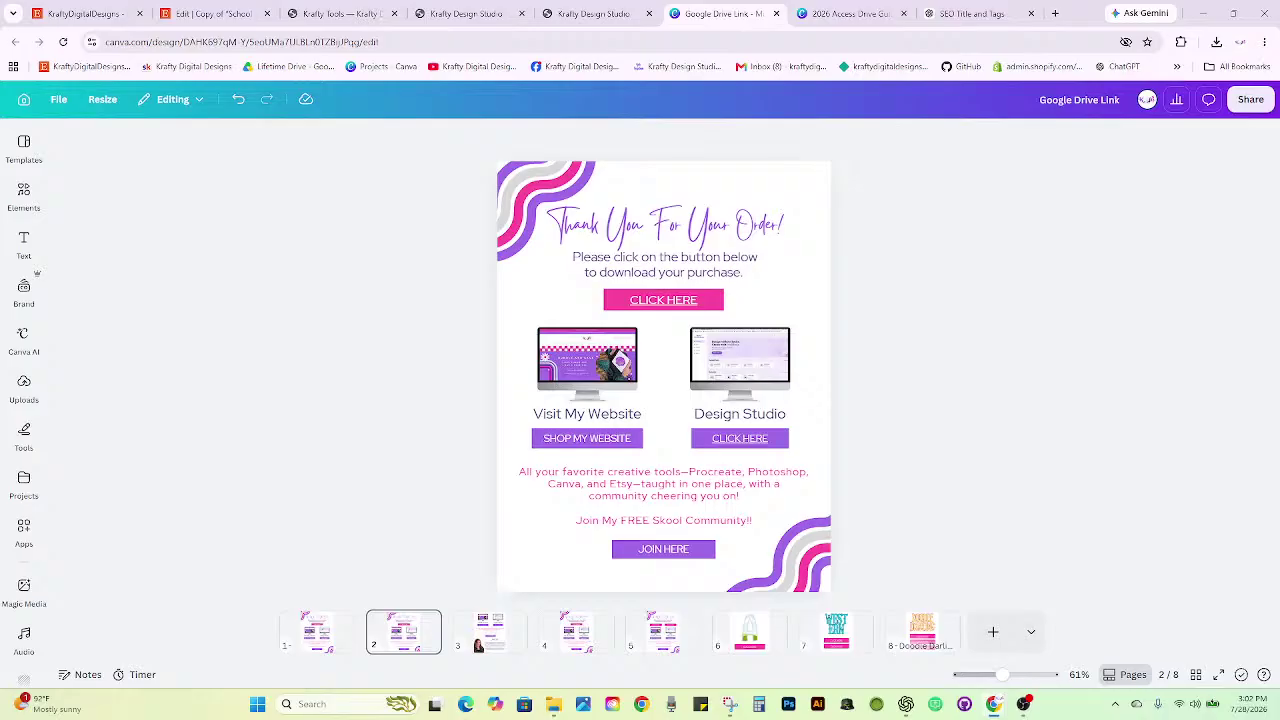
{"action": "left_click", "coordinate": [657, 303]}
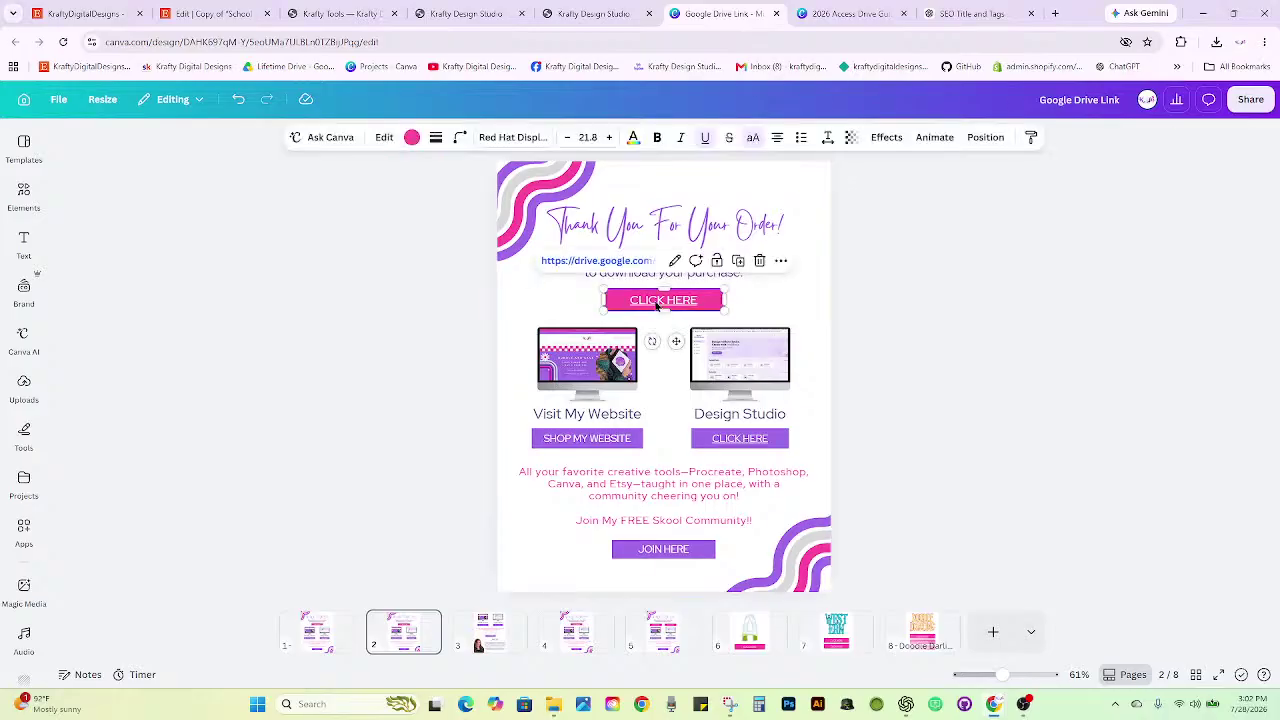
{"action": "left_click", "coordinate": [674, 261]}
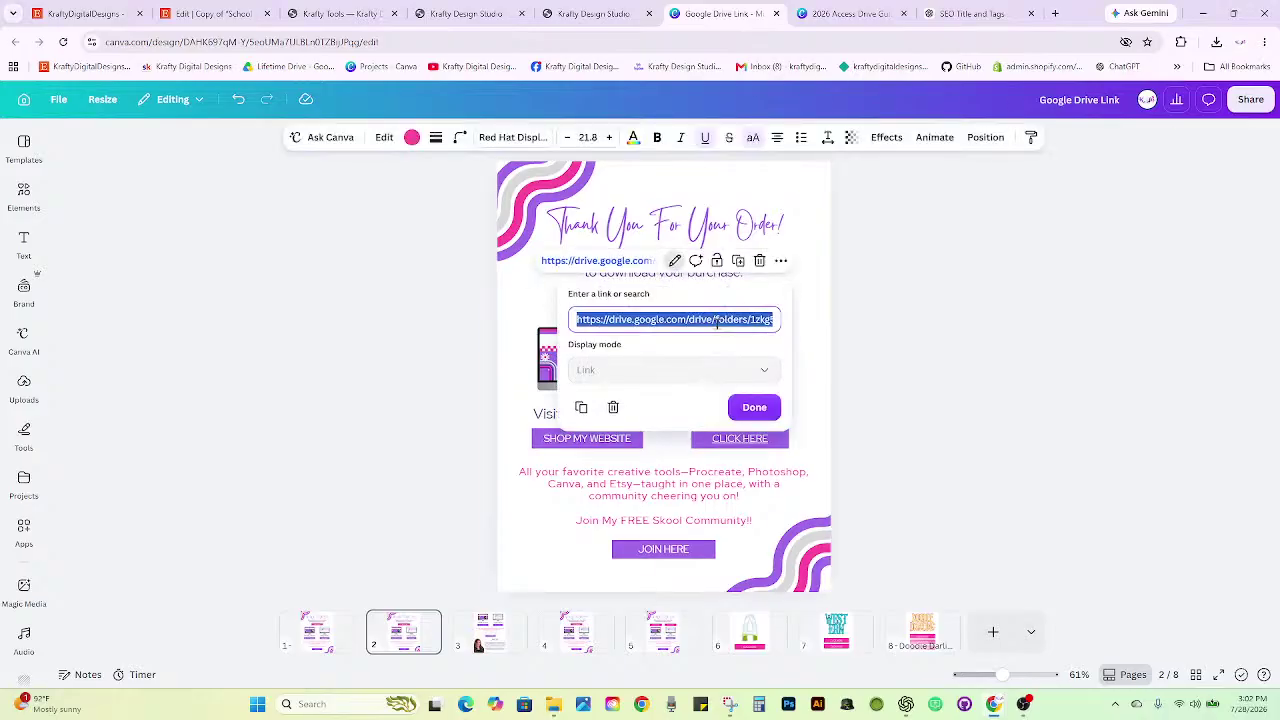
{"action": "key", "text": "ctrl+v"}
{"action": "left_click", "coordinate": [755, 406]}
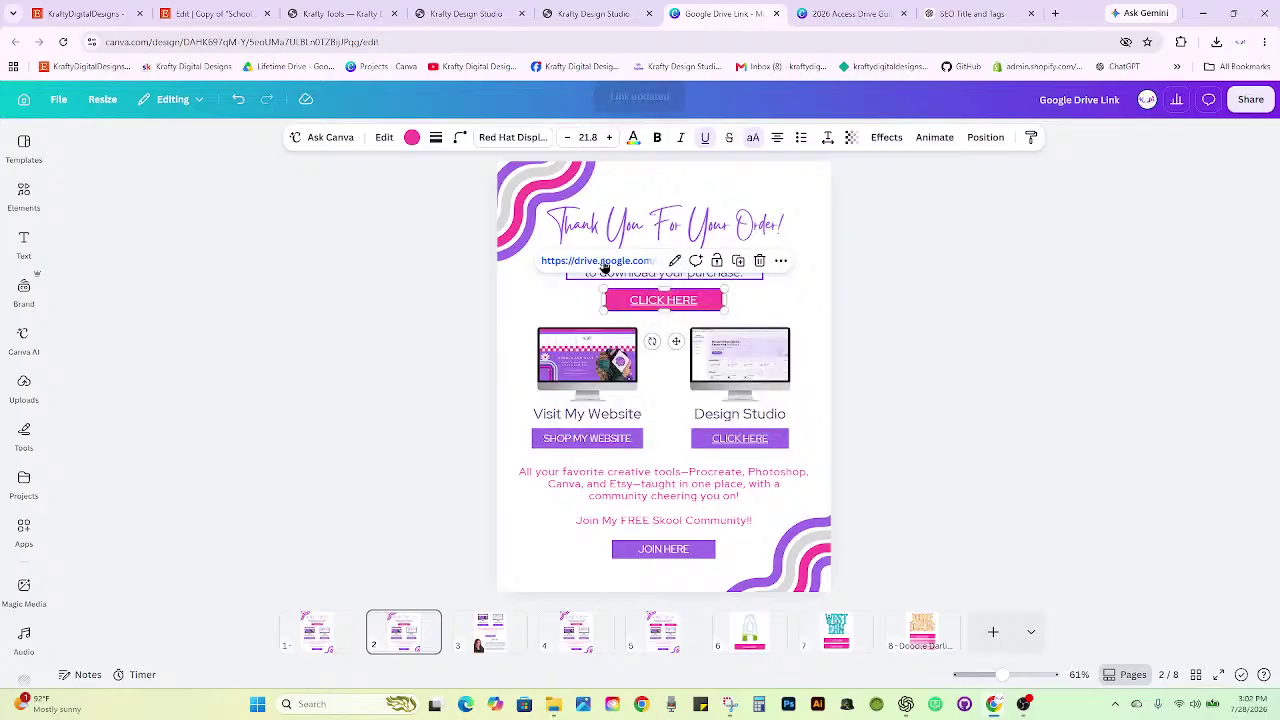
Test the CLICK HERE button's new link by opening its Google Drive folder, and return to the design.
{"action": "left_click", "coordinate": [600, 260]}
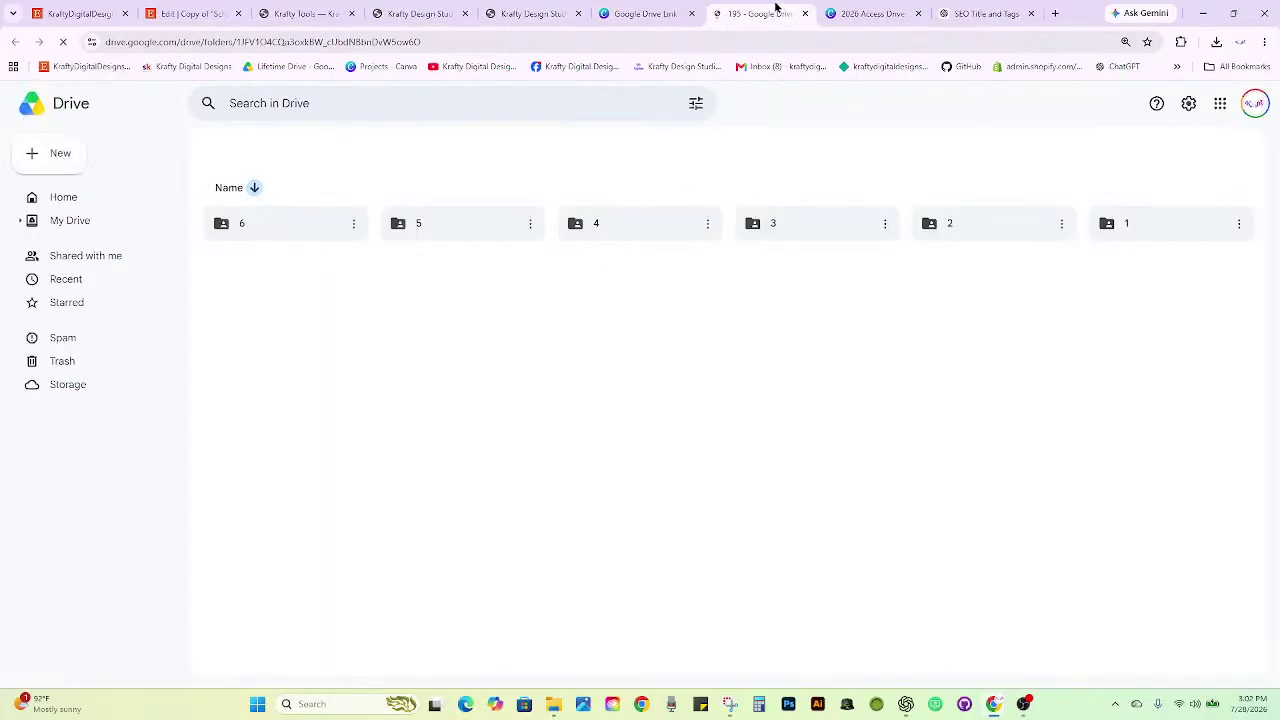
{"action": "left_click", "coordinate": [805, 13]}
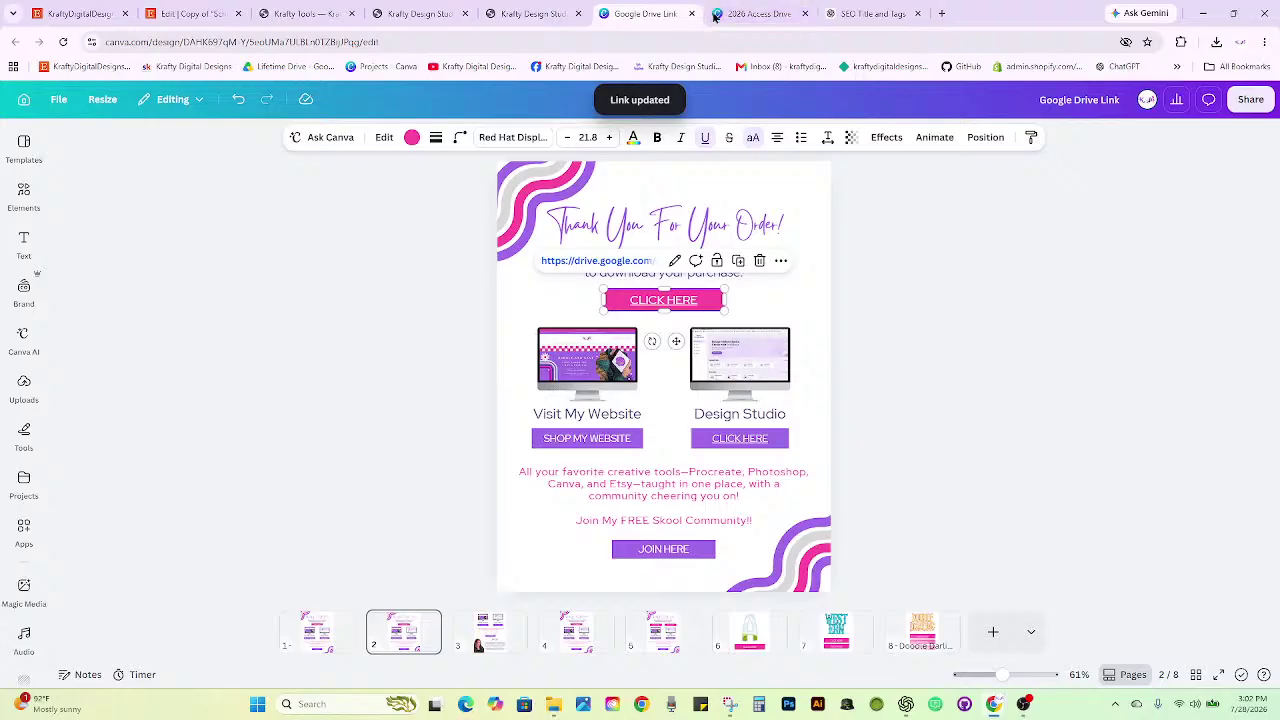
{"action": "left_click", "coordinate": [930, 312]}
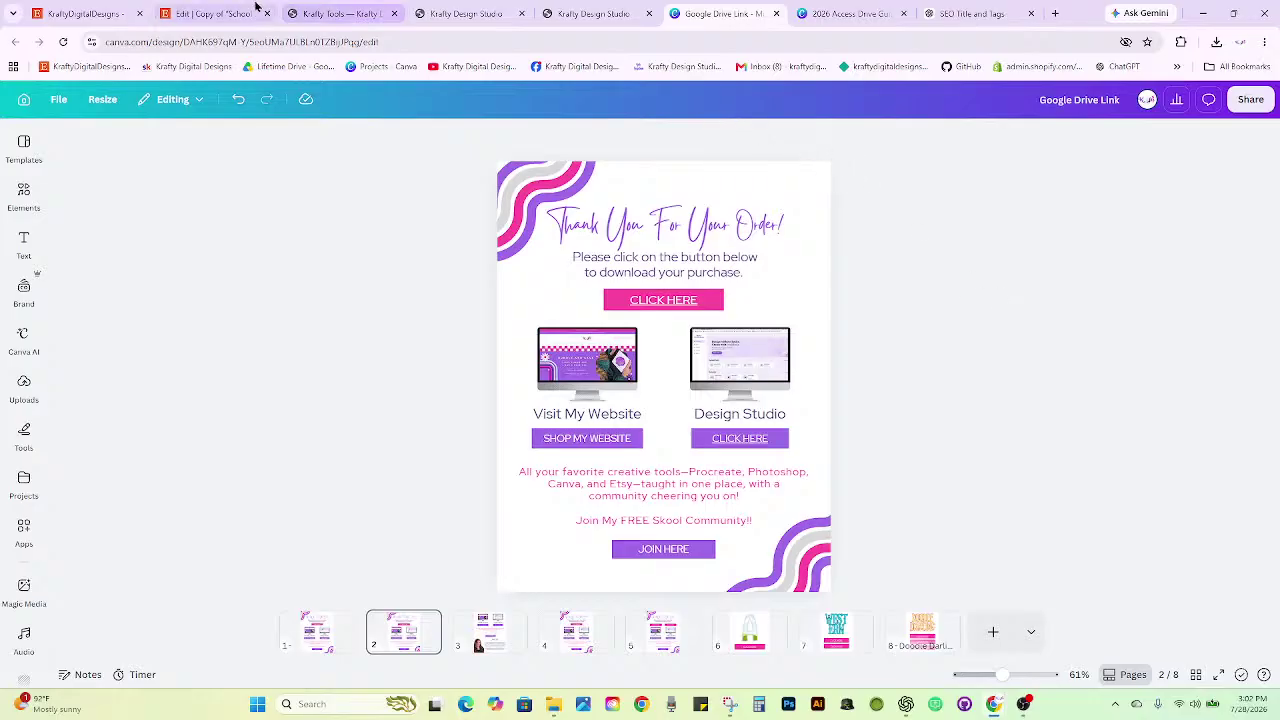
{"action": "left_click", "coordinate": [210, 12]}
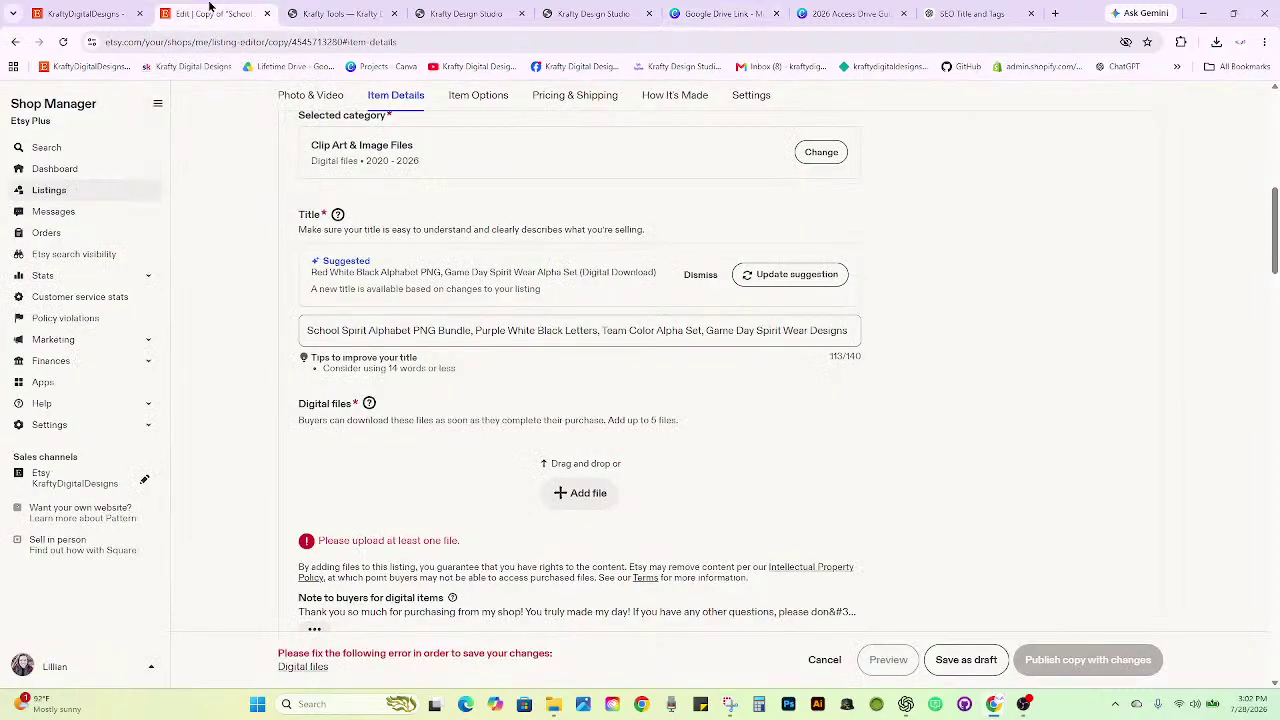
{"action": "left_click", "coordinate": [580, 490]}
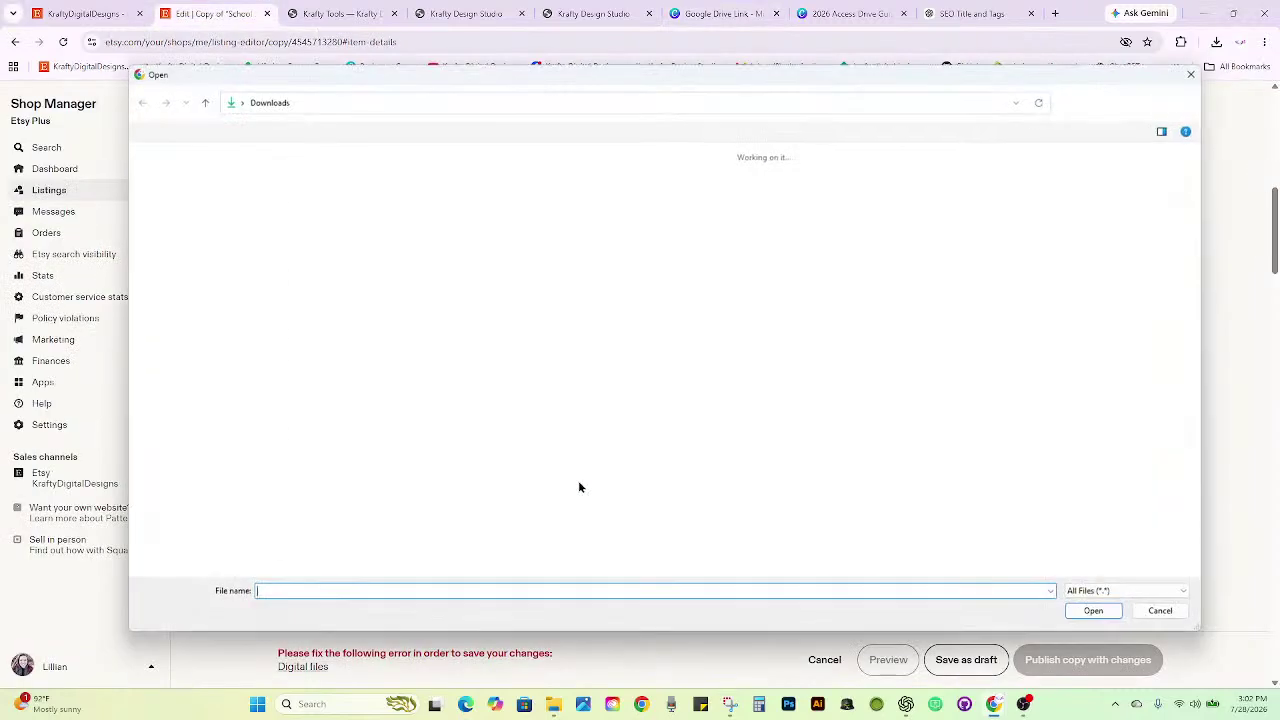
{"action": "double_click", "coordinate": [404, 212]}
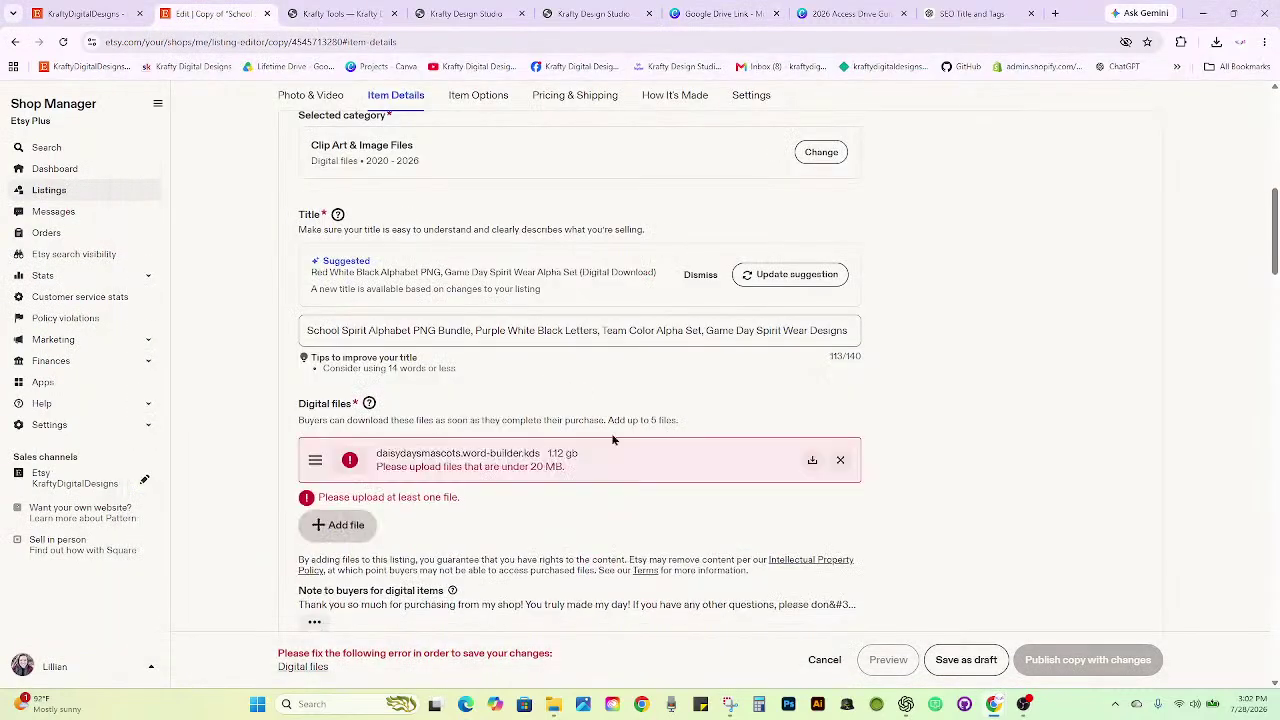
{"action": "left_click", "coordinate": [835, 457]}
{"action": "left_click", "coordinate": [589, 493]}
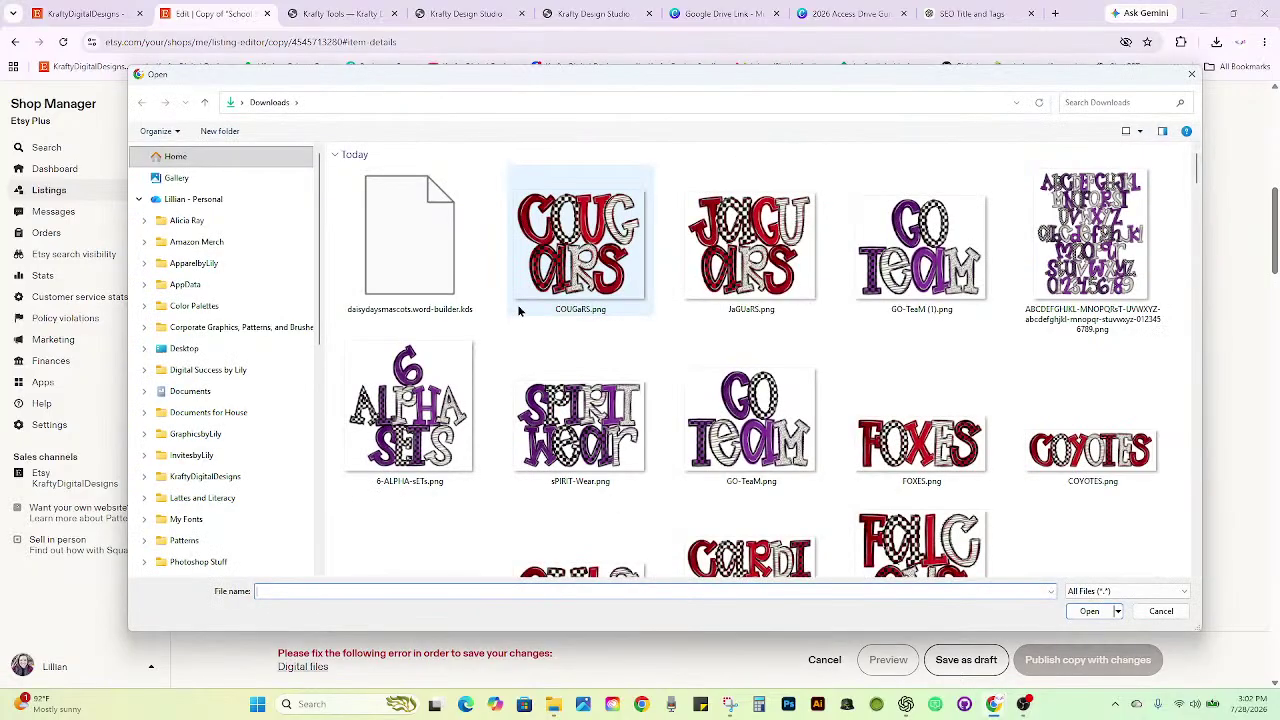
{"action": "scroll", "coordinate": [519, 311], "scroll_direction": "down", "scroll_amount": 10}
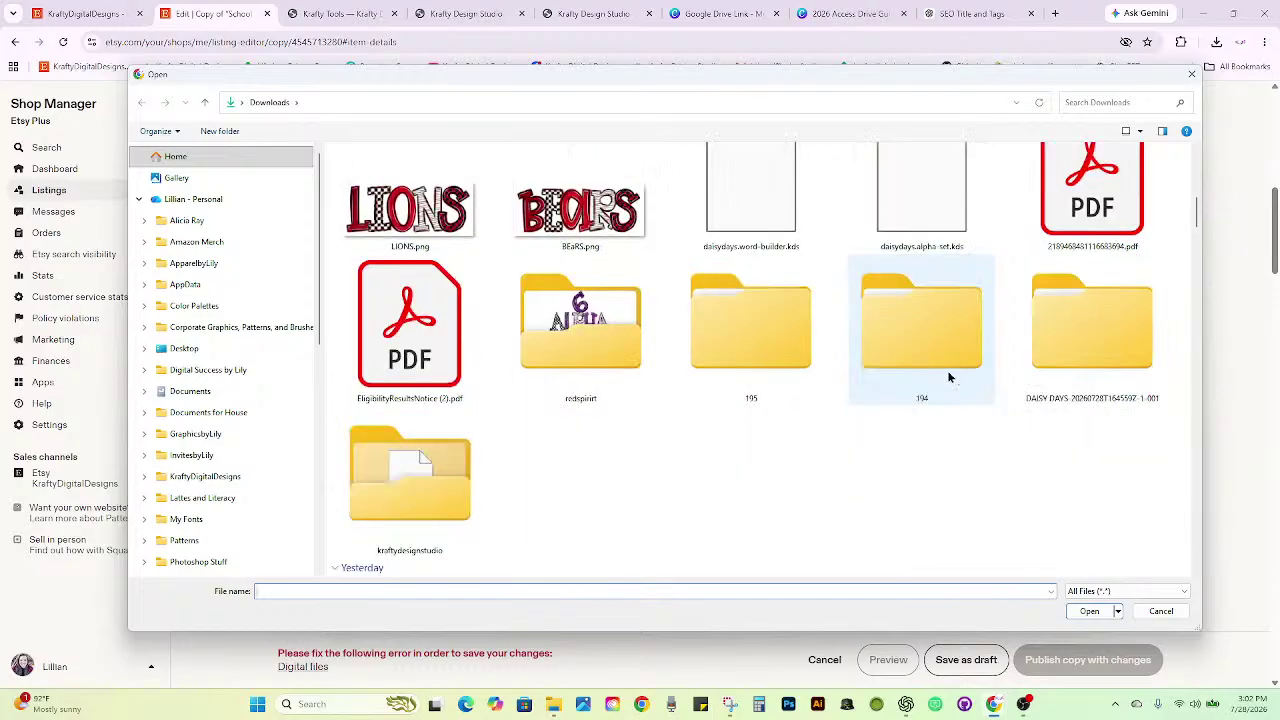
{"action": "scroll", "coordinate": [875, 375], "scroll_direction": "up", "scroll_amount": 10}
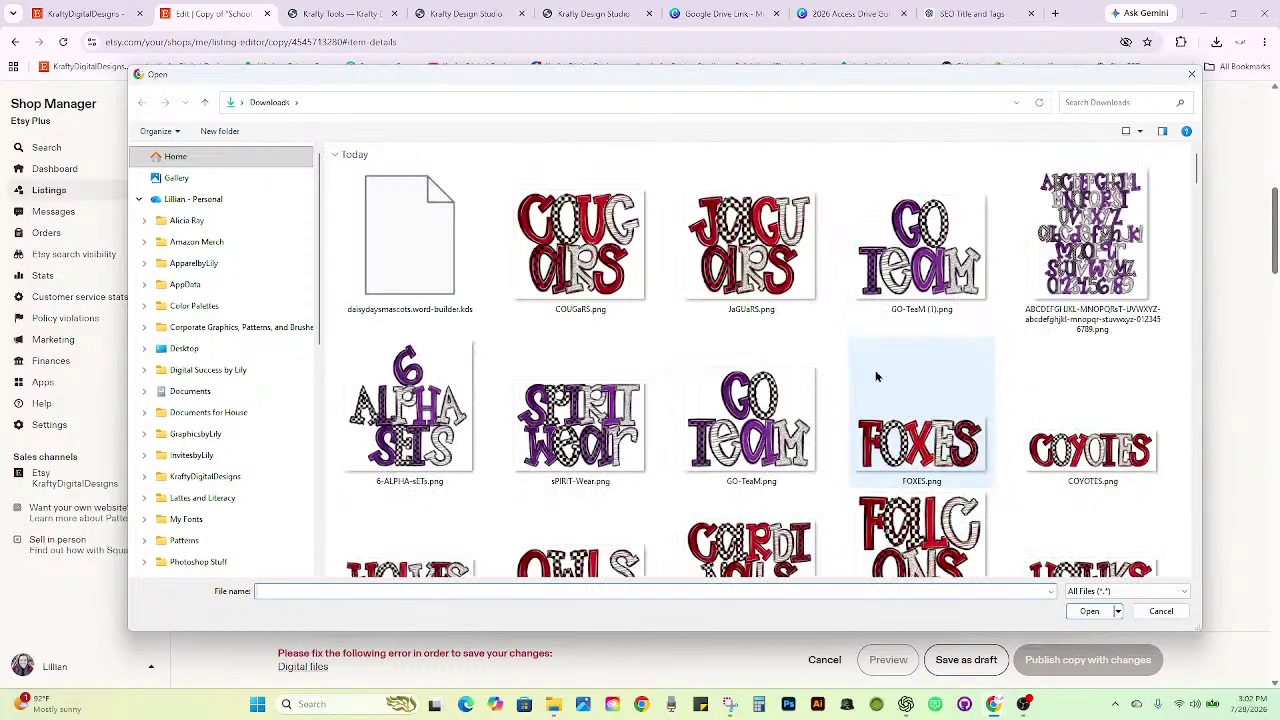
{"action": "left_click", "coordinate": [1191, 74]}
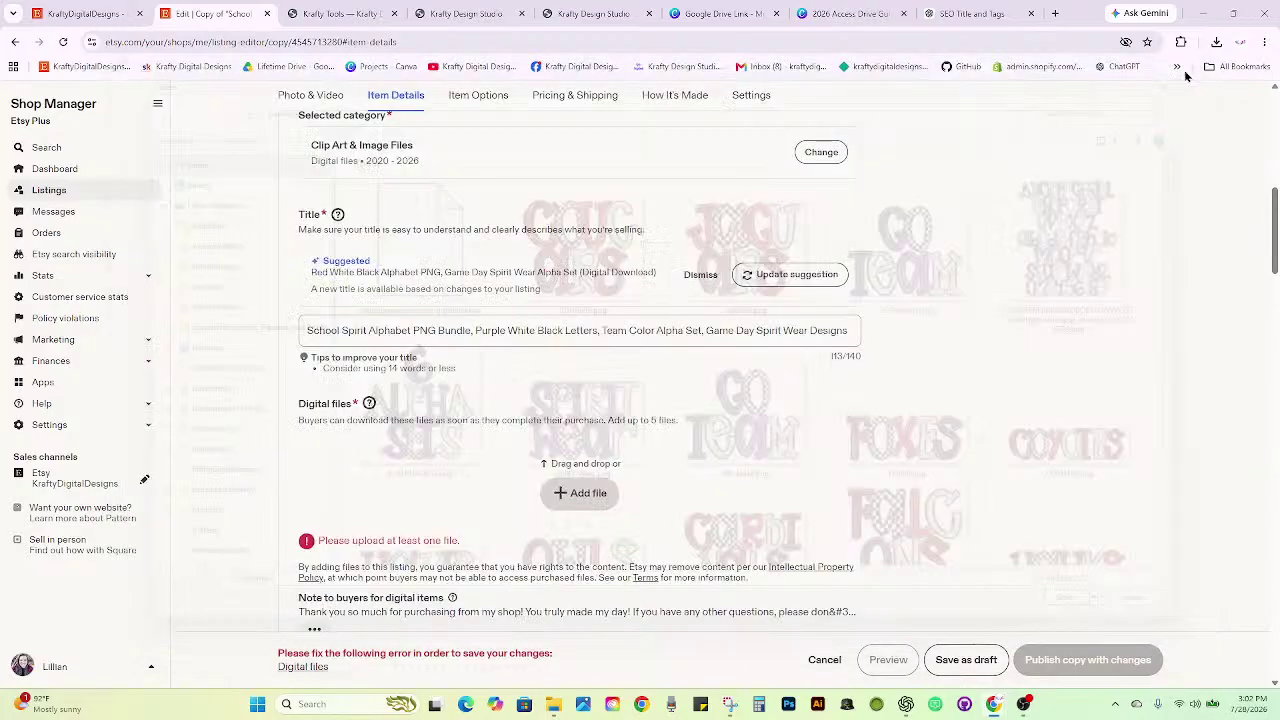
Download only page 2 of the Canva Google Drive Link design as a digital PDF and open the file to check it.
{"action": "left_click", "coordinate": [768, 8]}
{"action": "left_click", "coordinate": [1250, 99]}
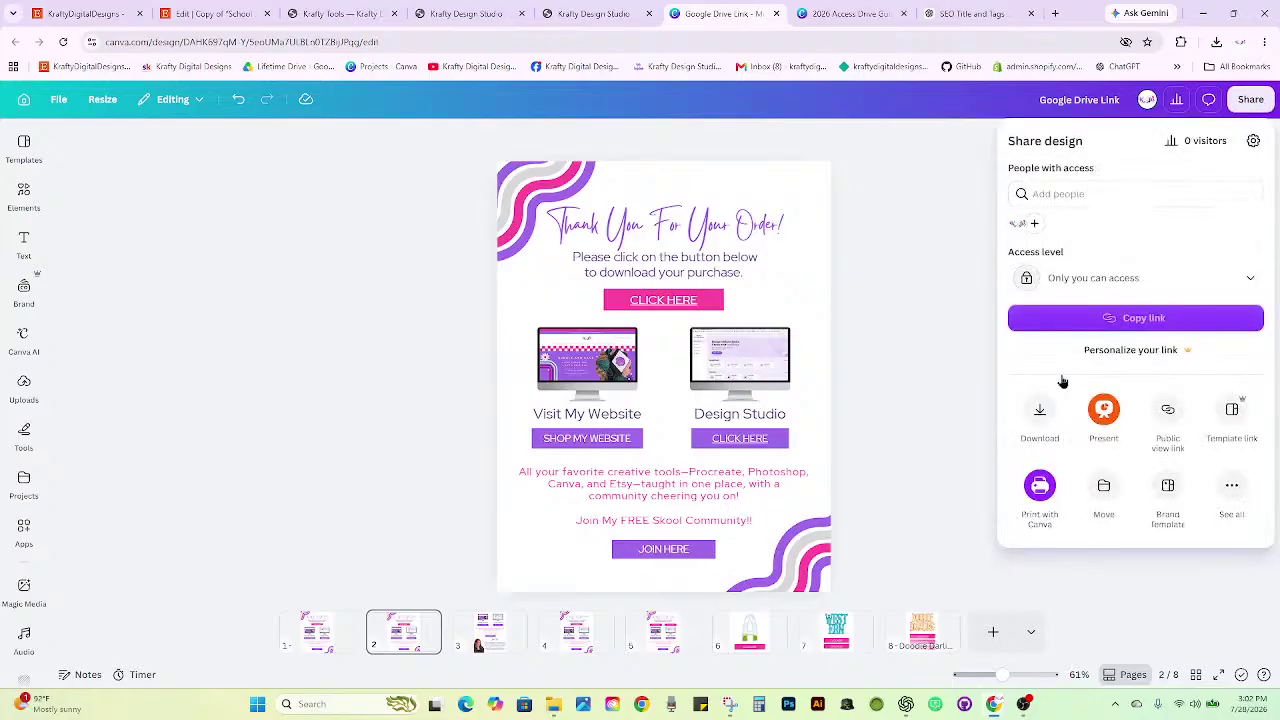
{"action": "left_click", "coordinate": [1040, 412]}
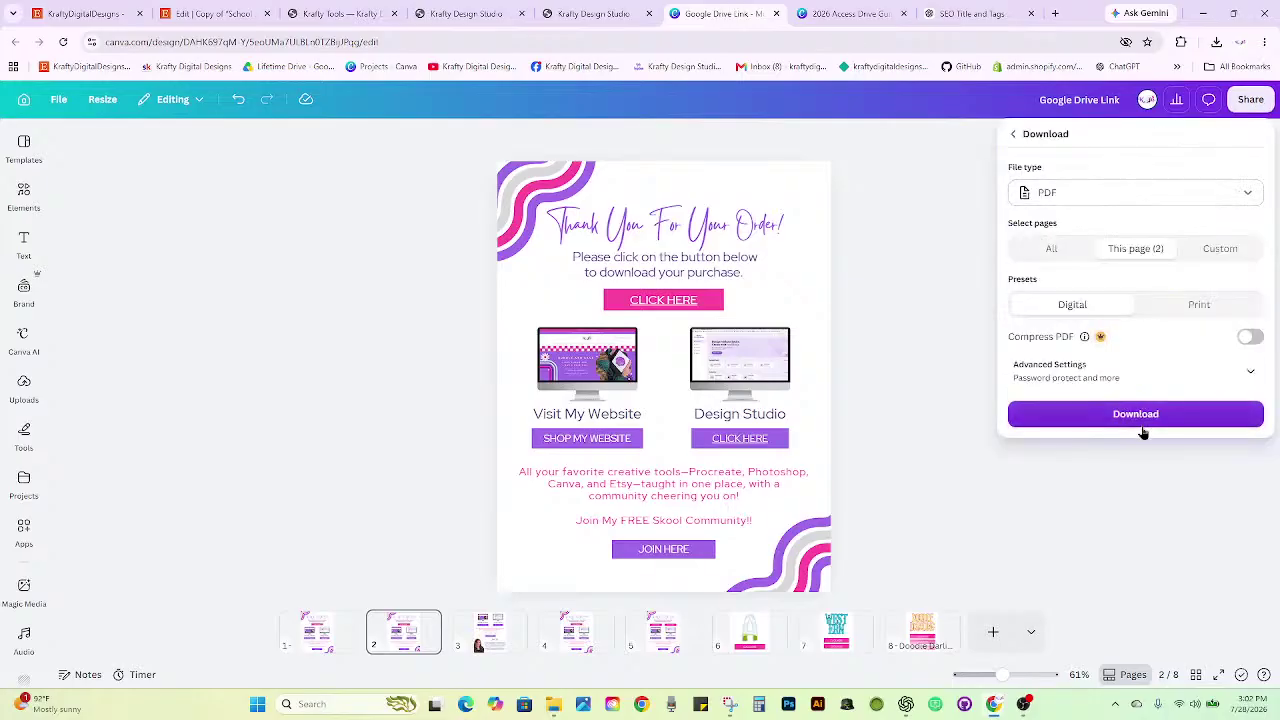
{"action": "left_click", "coordinate": [1143, 428]}
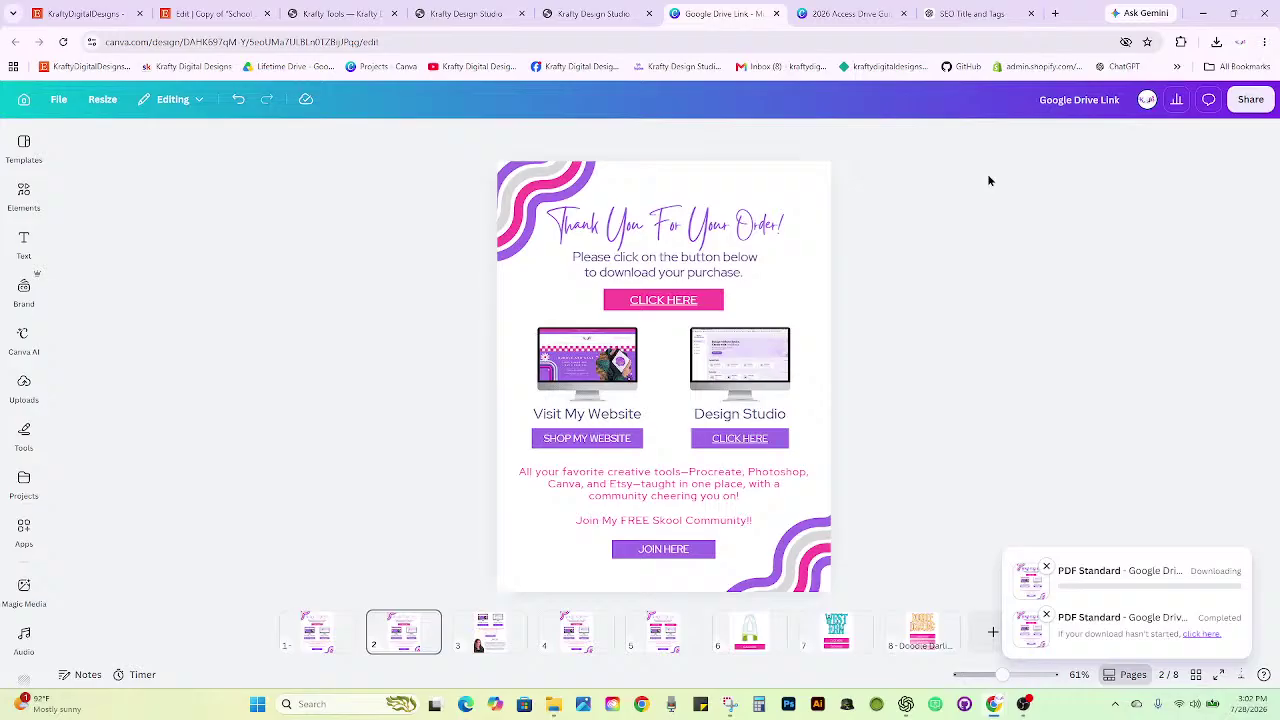
{"action": "left_click", "coordinate": [1216, 42]}
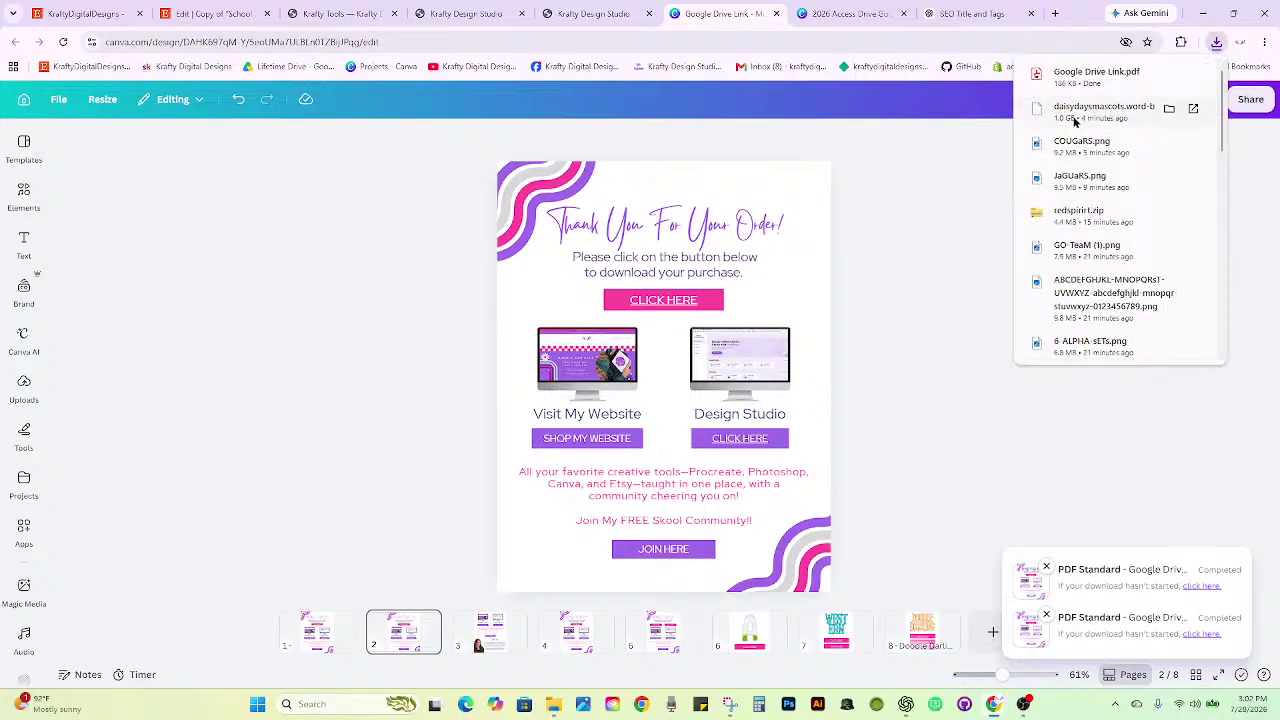
{"action": "left_click", "coordinate": [1098, 72]}
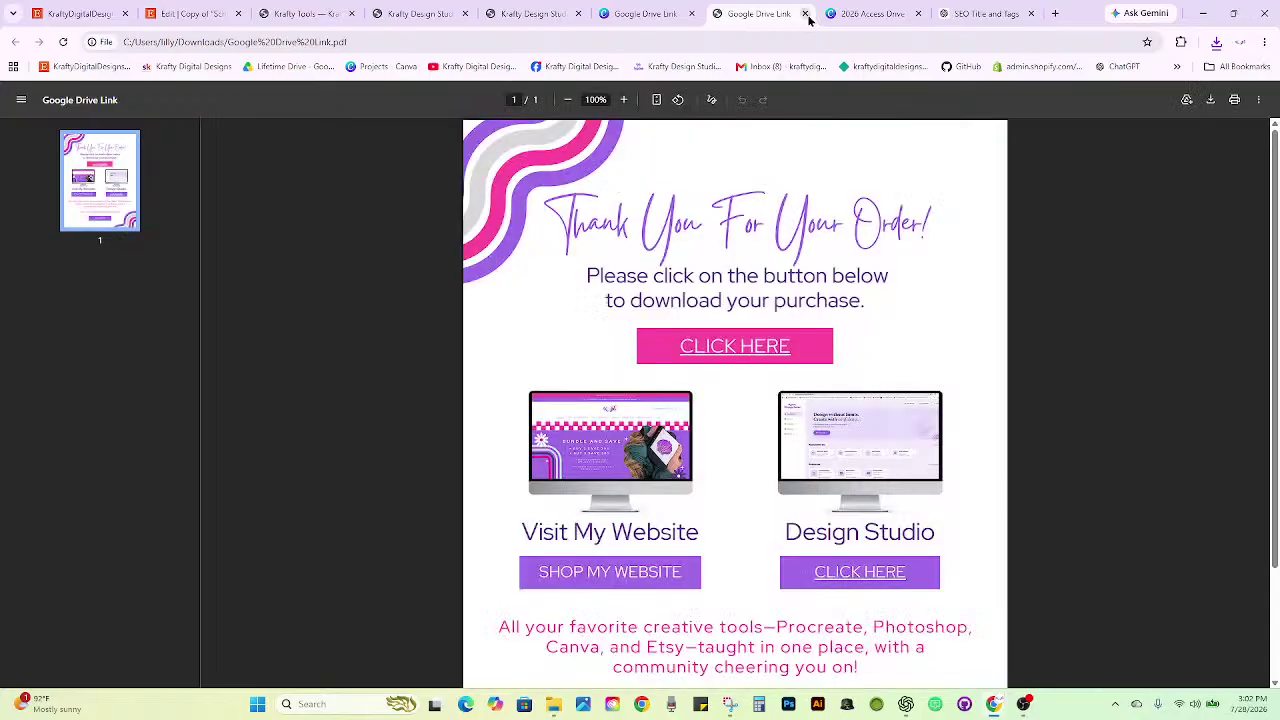
{"action": "left_click", "coordinate": [805, 13]}
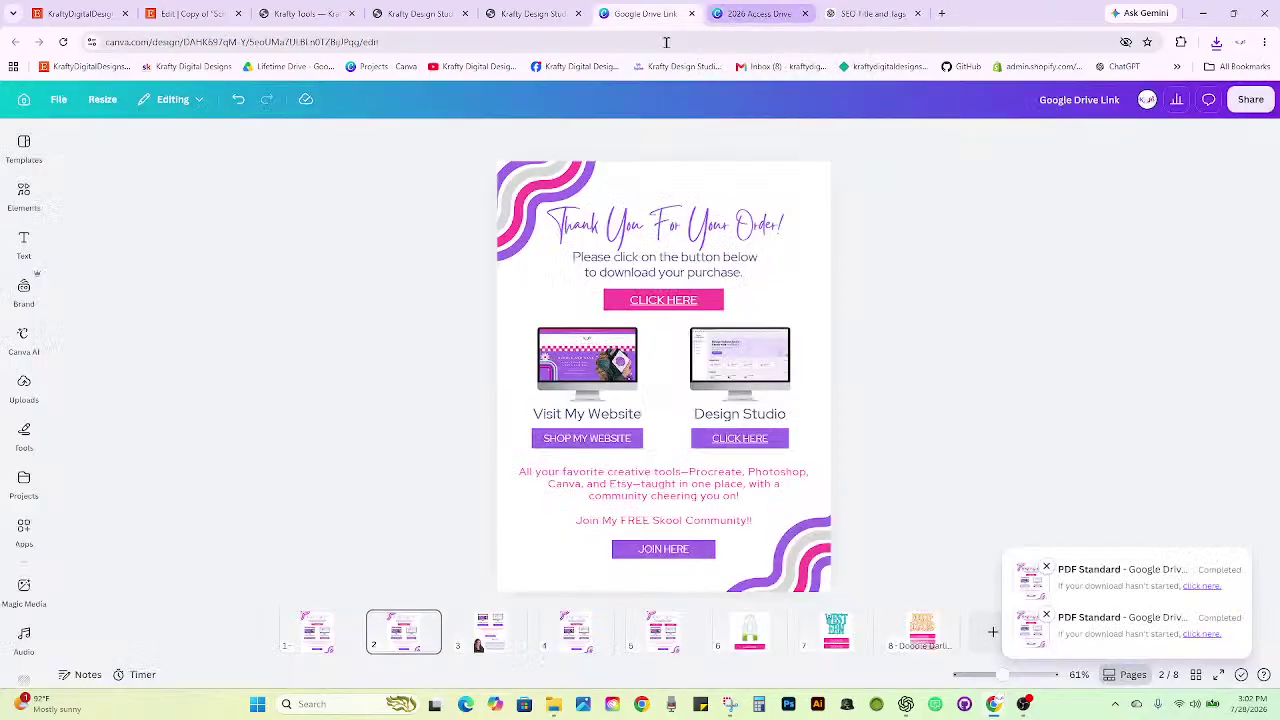
Switch to the Etsy listing copy and upload Google Drive Link.pdf as its digital file.
{"action": "left_click", "coordinate": [198, 14]}
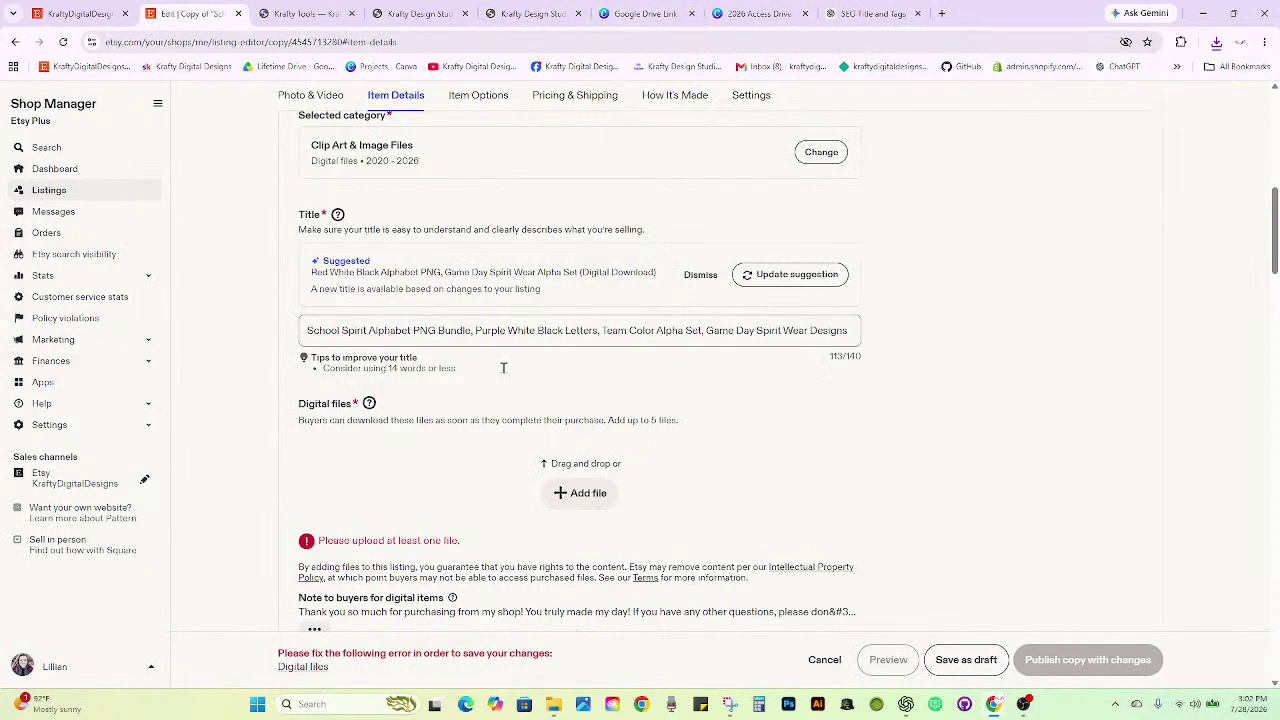
{"action": "left_click", "coordinate": [600, 505]}
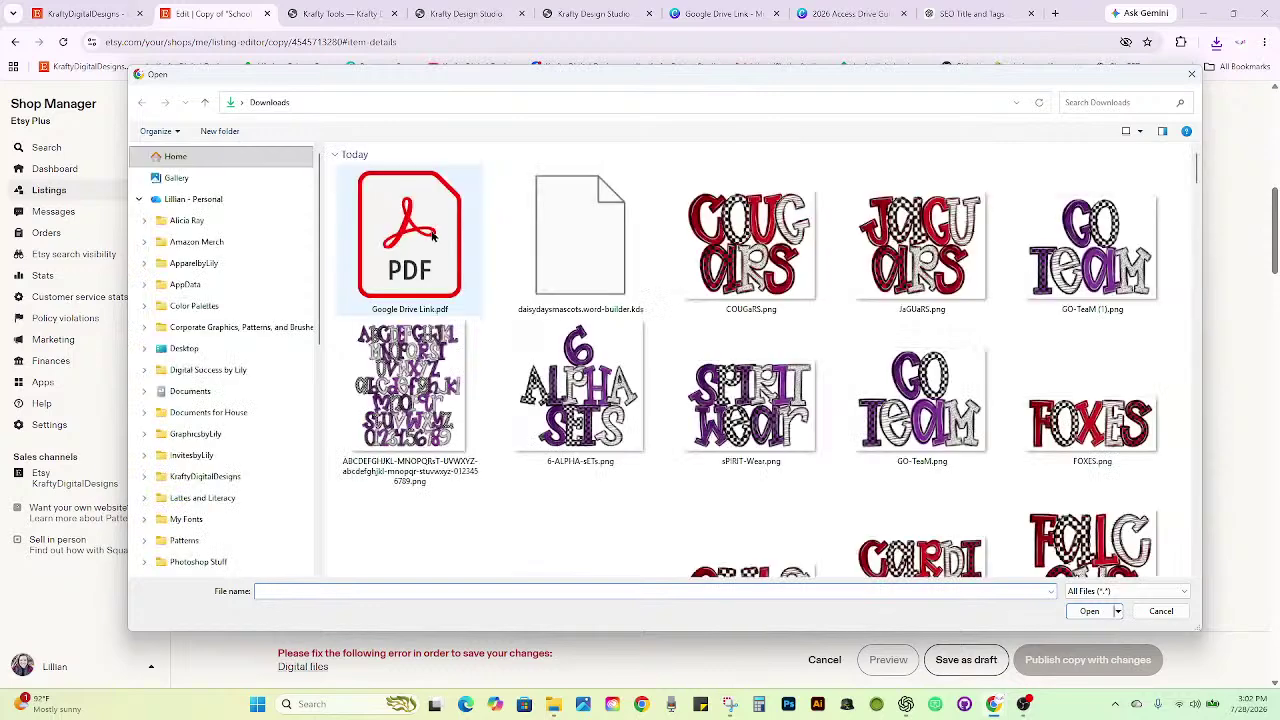
{"action": "left_click", "coordinate": [432, 236]}
{"action": "left_click", "coordinate": [1088, 611]}
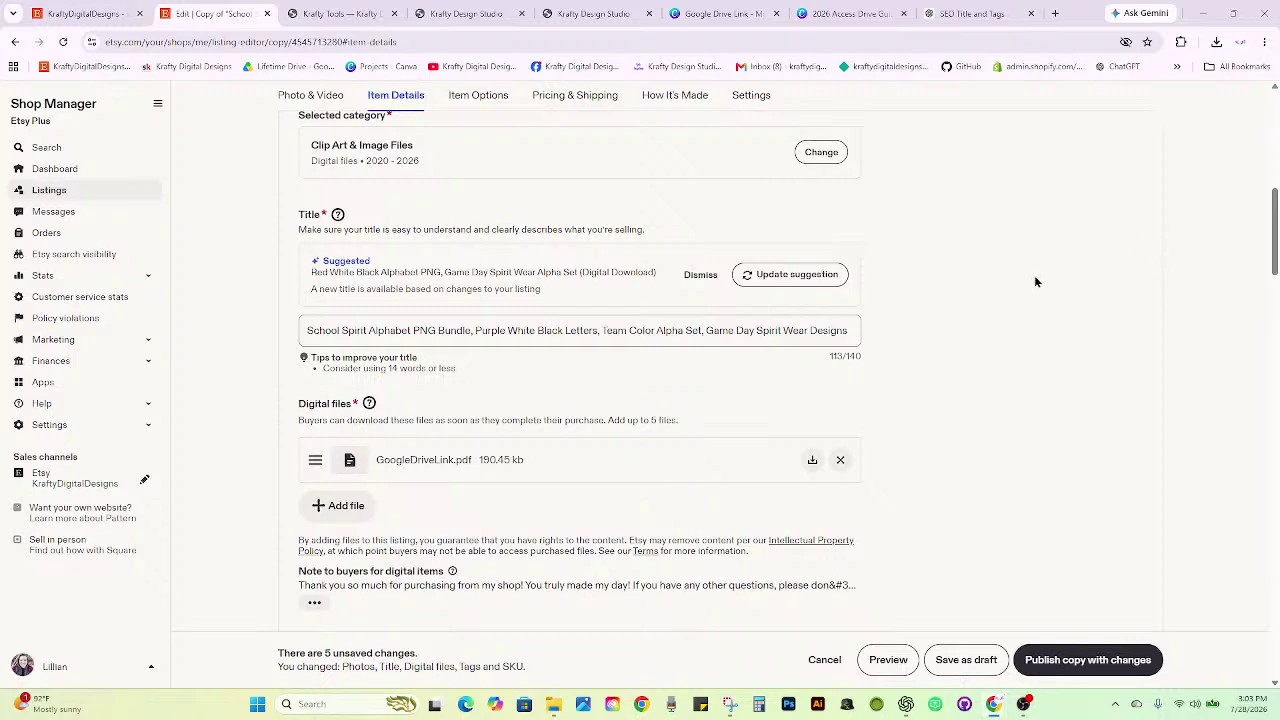
Review the purple alpha set listing's details and photos, and publish the copy with its changes.
{"action": "scroll", "coordinate": [564, 386], "scroll_direction": "down", "scroll_amount": 1}
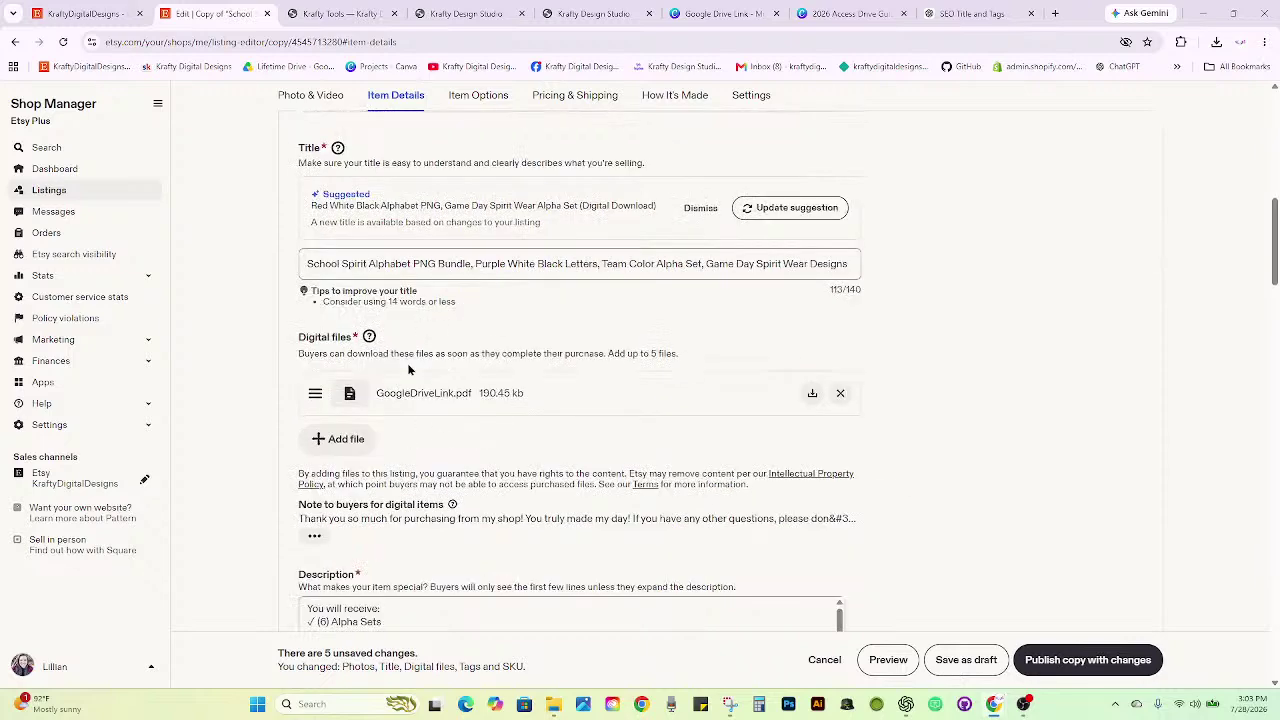
{"action": "scroll", "coordinate": [945, 362], "scroll_direction": "down", "scroll_amount": 2}
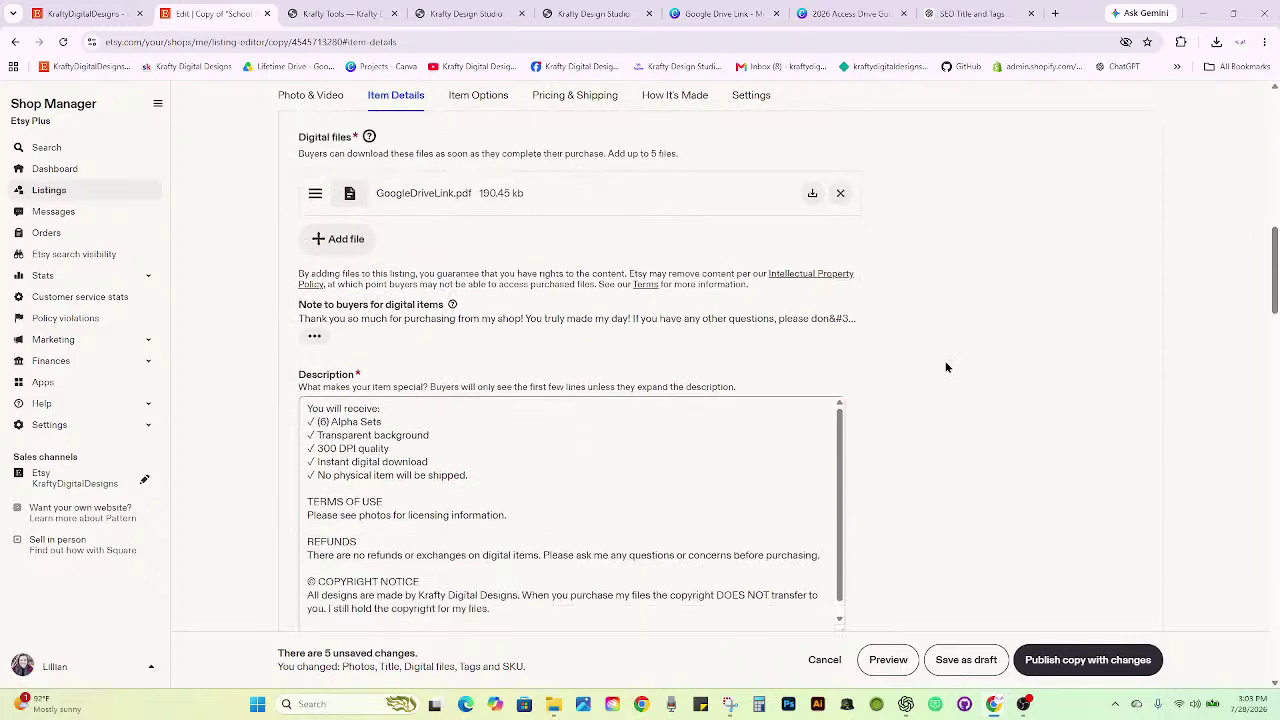
{"action": "scroll", "coordinate": [945, 367], "scroll_direction": "up", "scroll_amount": 4}
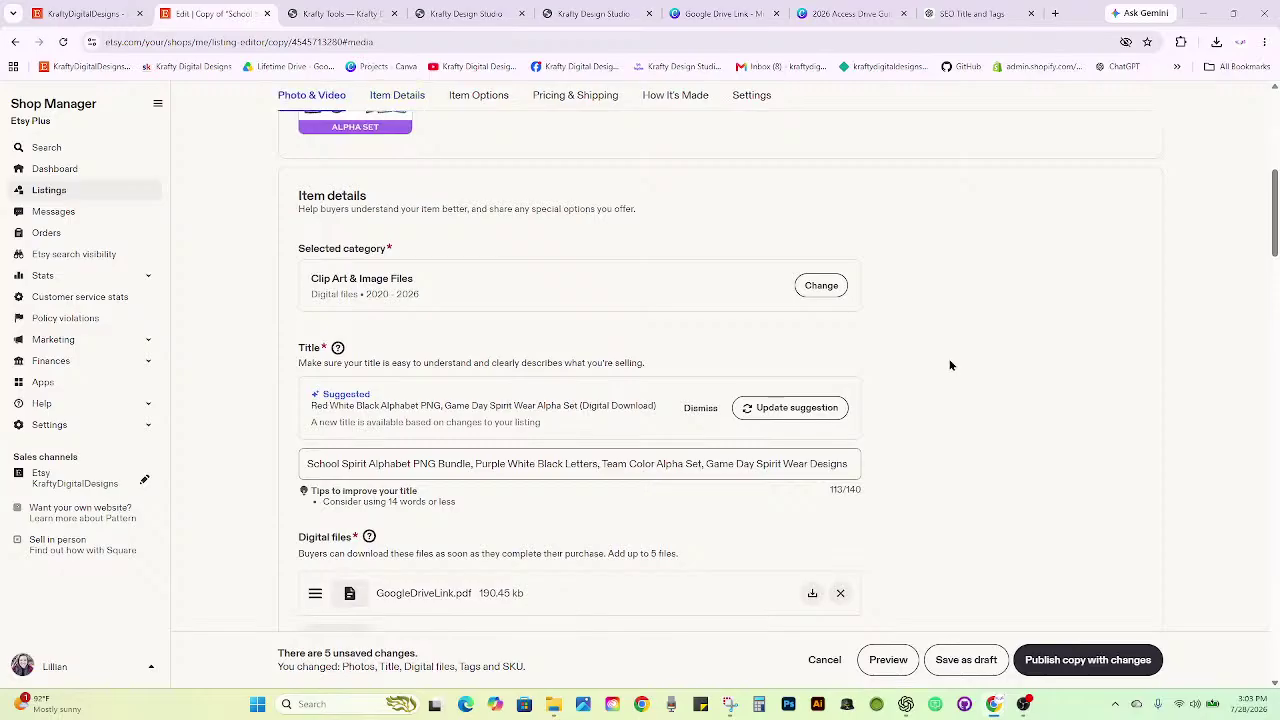
{"action": "scroll", "coordinate": [950, 365], "scroll_direction": "up", "scroll_amount": 5}
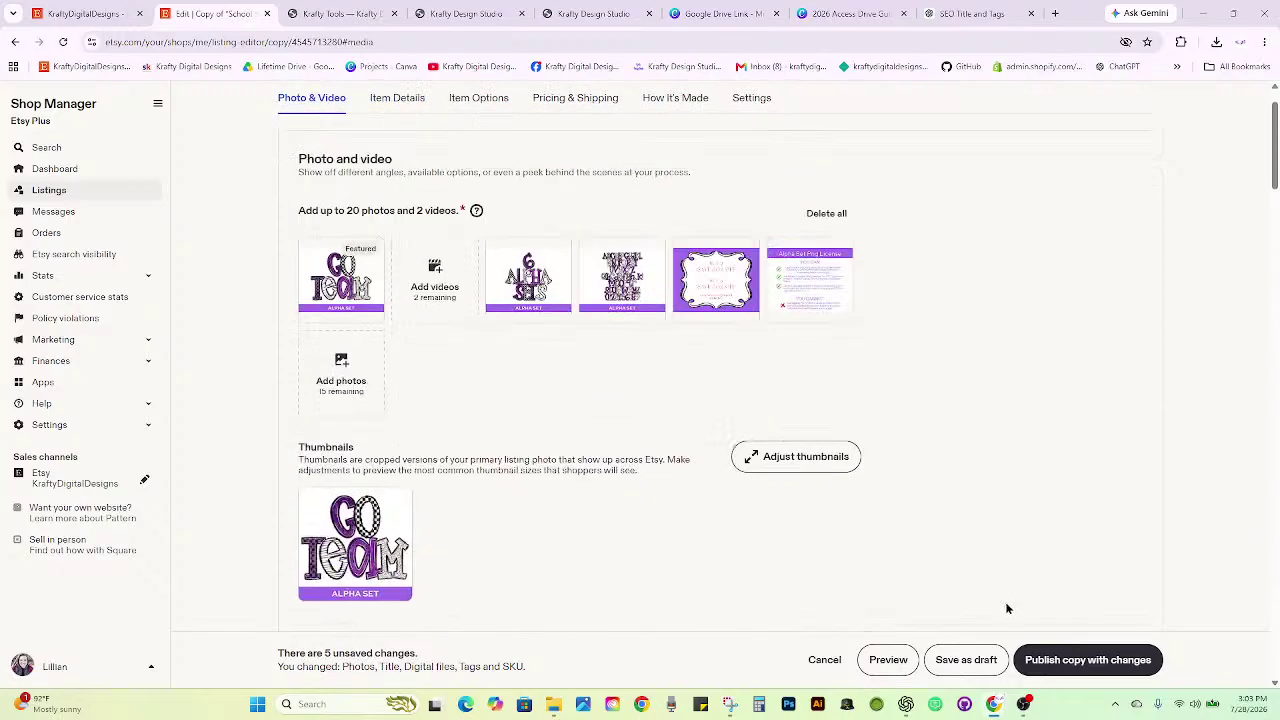
{"action": "left_click", "coordinate": [1035, 668]}
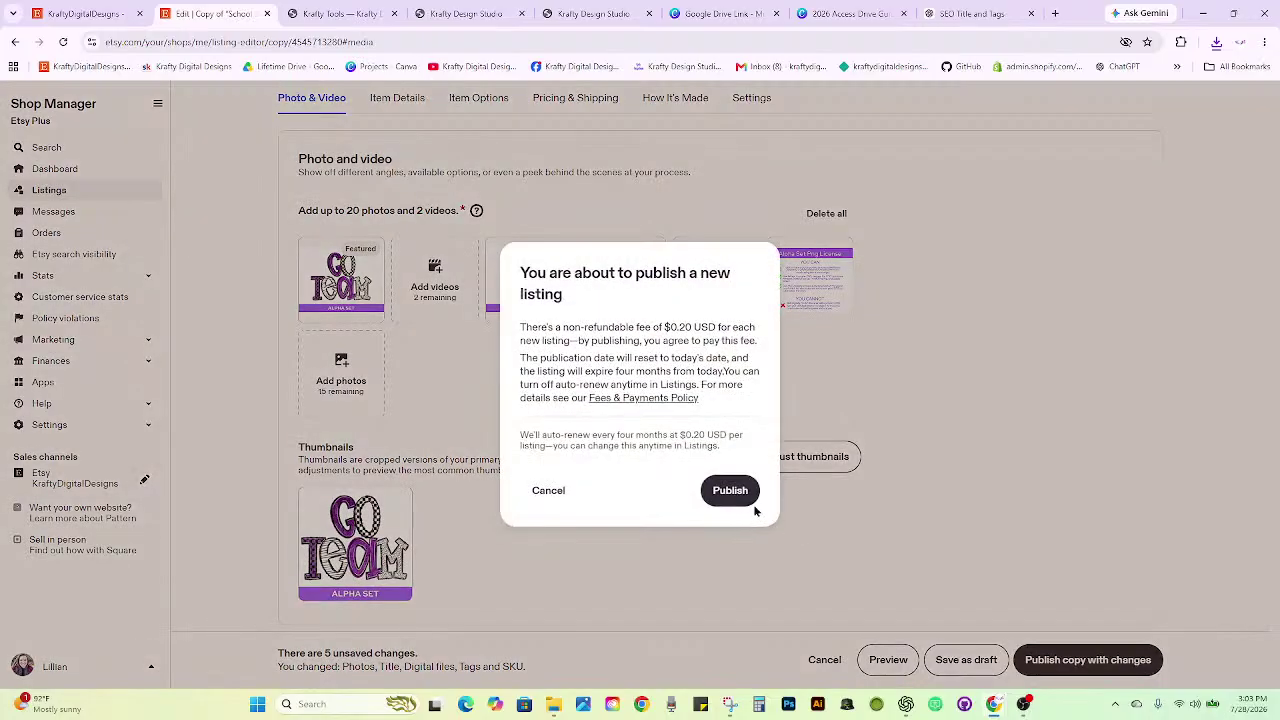
{"action": "left_click", "coordinate": [748, 497]}
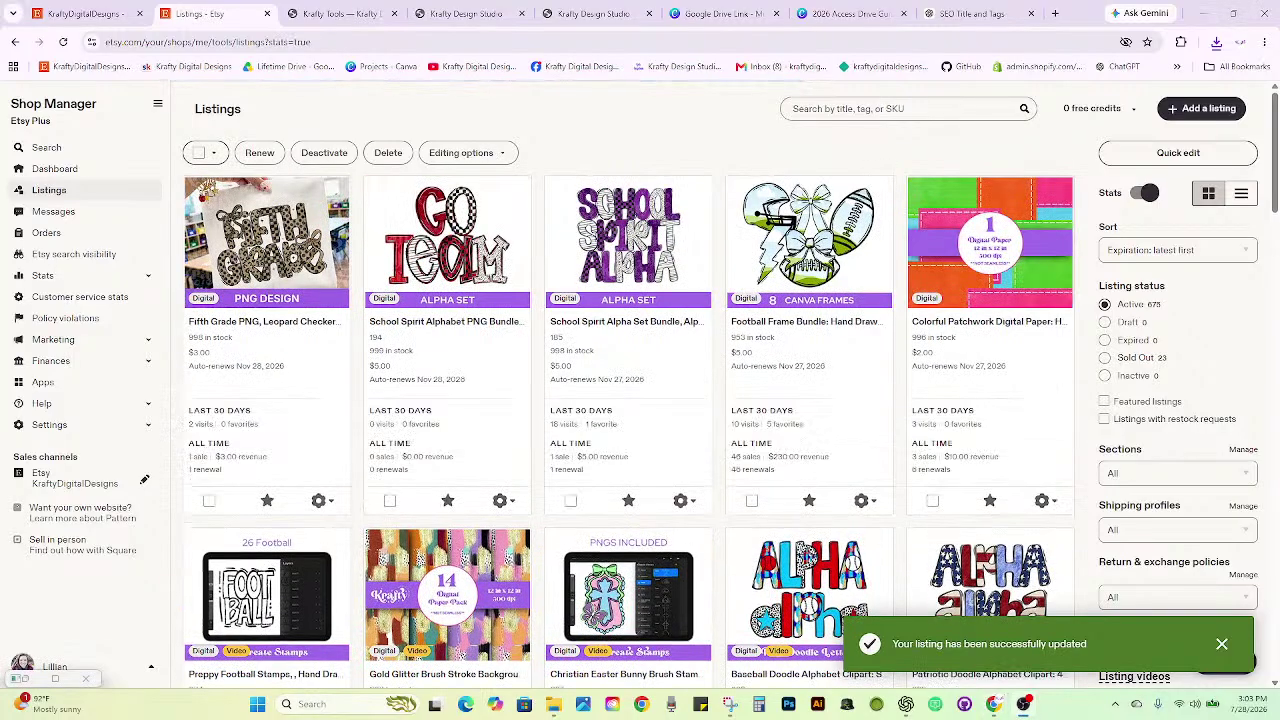
Close the listings manager and refresh the public shop page to check the newly published alpha set.
{"action": "left_click", "coordinate": [268, 15]}
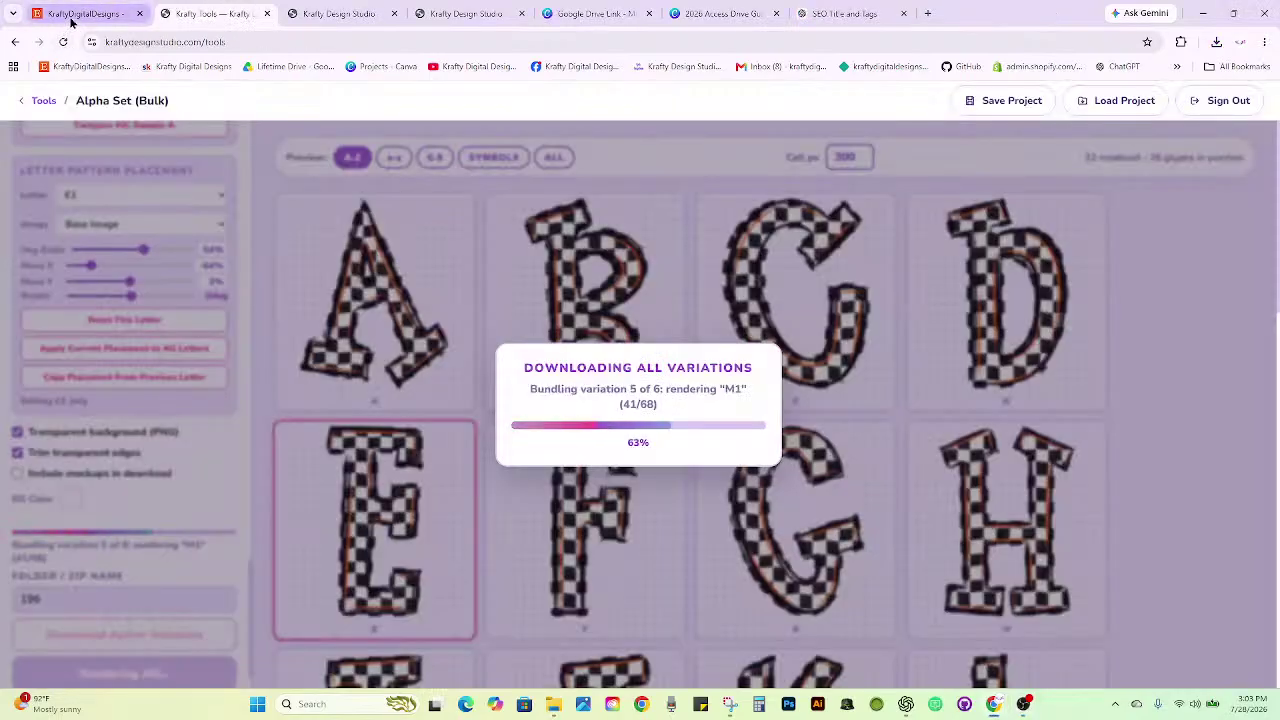
{"action": "mouse_move", "coordinate": [75, 17]}
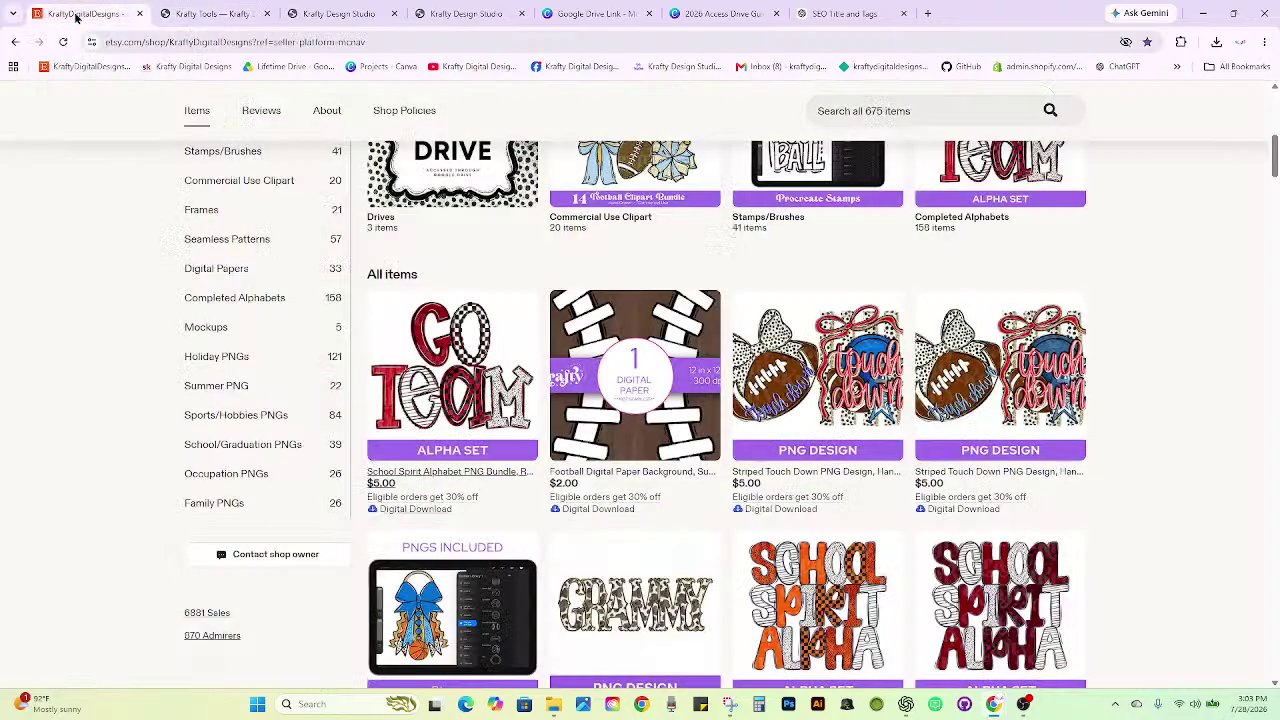
{"action": "left_click", "coordinate": [75, 15]}
{"action": "left_click", "coordinate": [62, 42]}
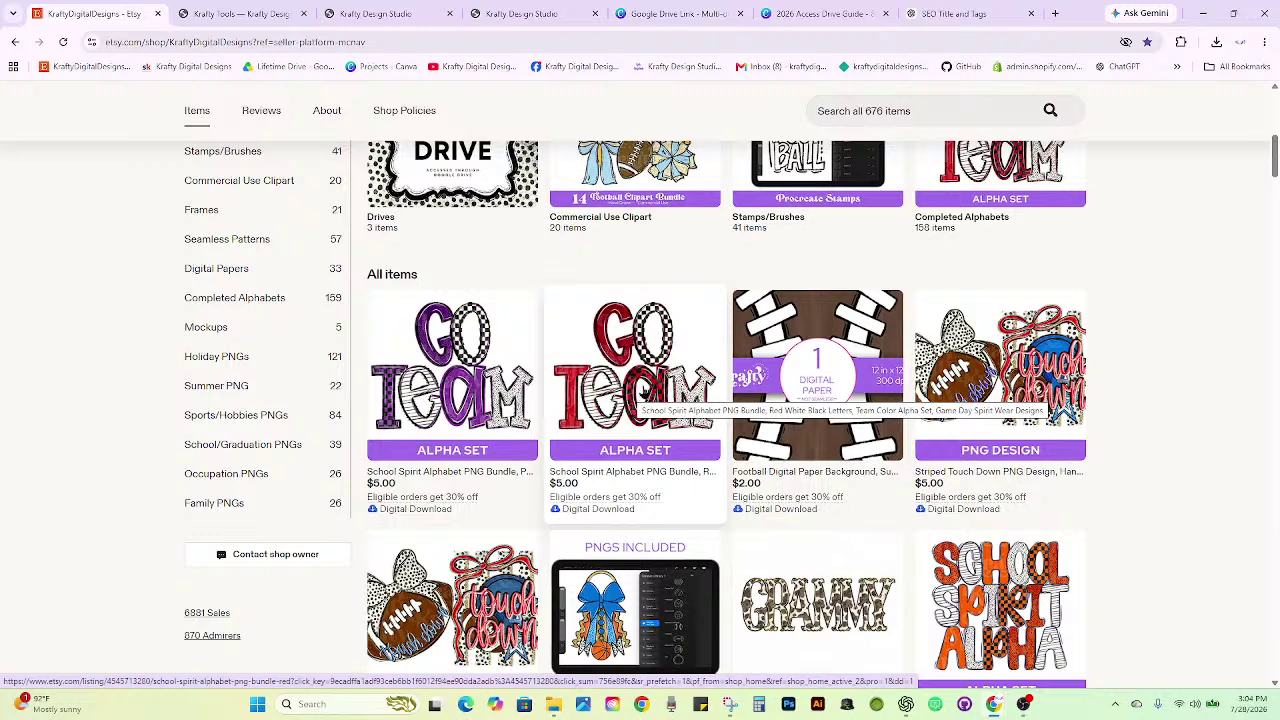
{"action": "left_click", "coordinate": [978, 9]}
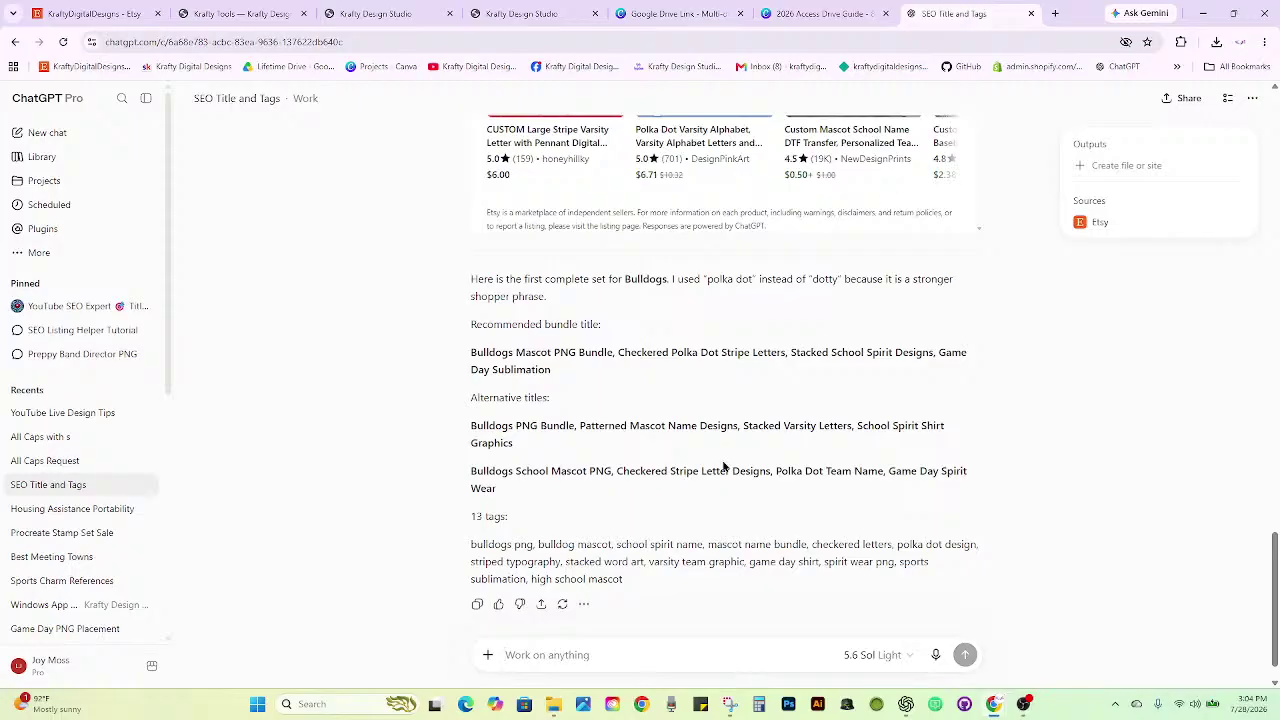
{"action": "left_click", "coordinate": [82, 9]}
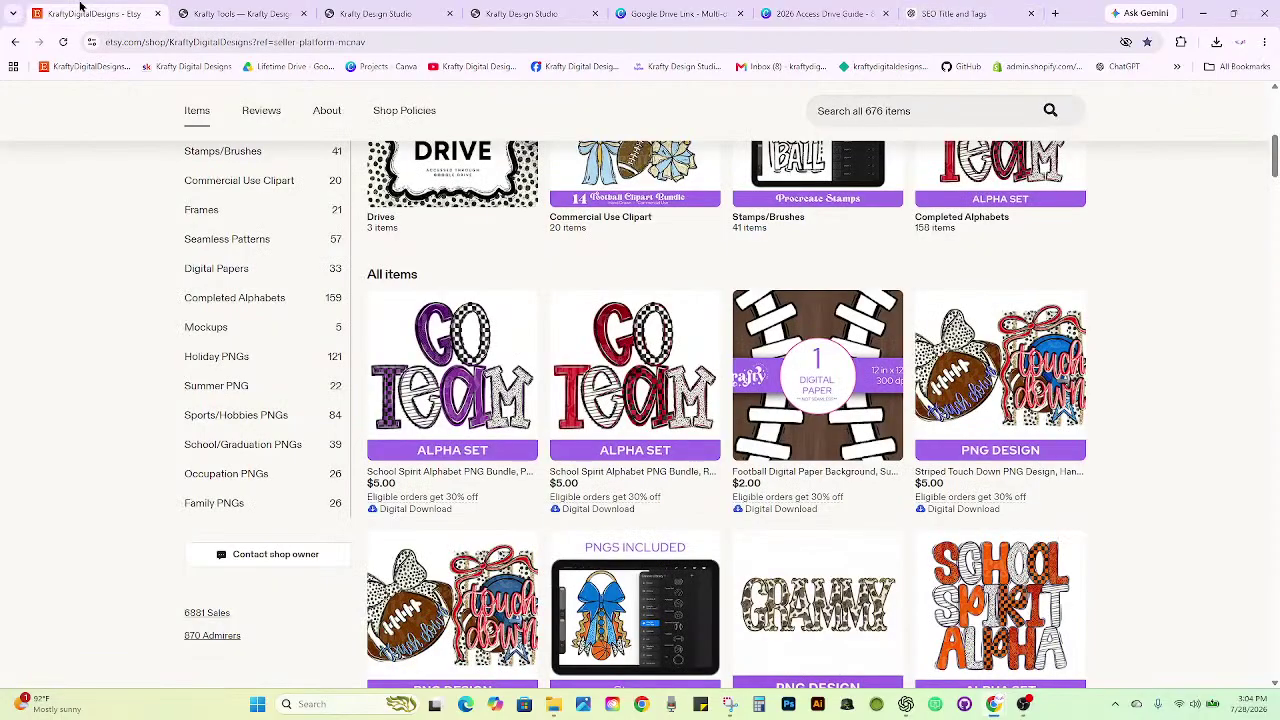
Open the Maroon Football Helmet PNG listing from the shop's Sports/Hobbies PNGs section and duplicate it.
{"action": "scroll", "coordinate": [220, 355], "scroll_direction": "up", "scroll_amount": 10}
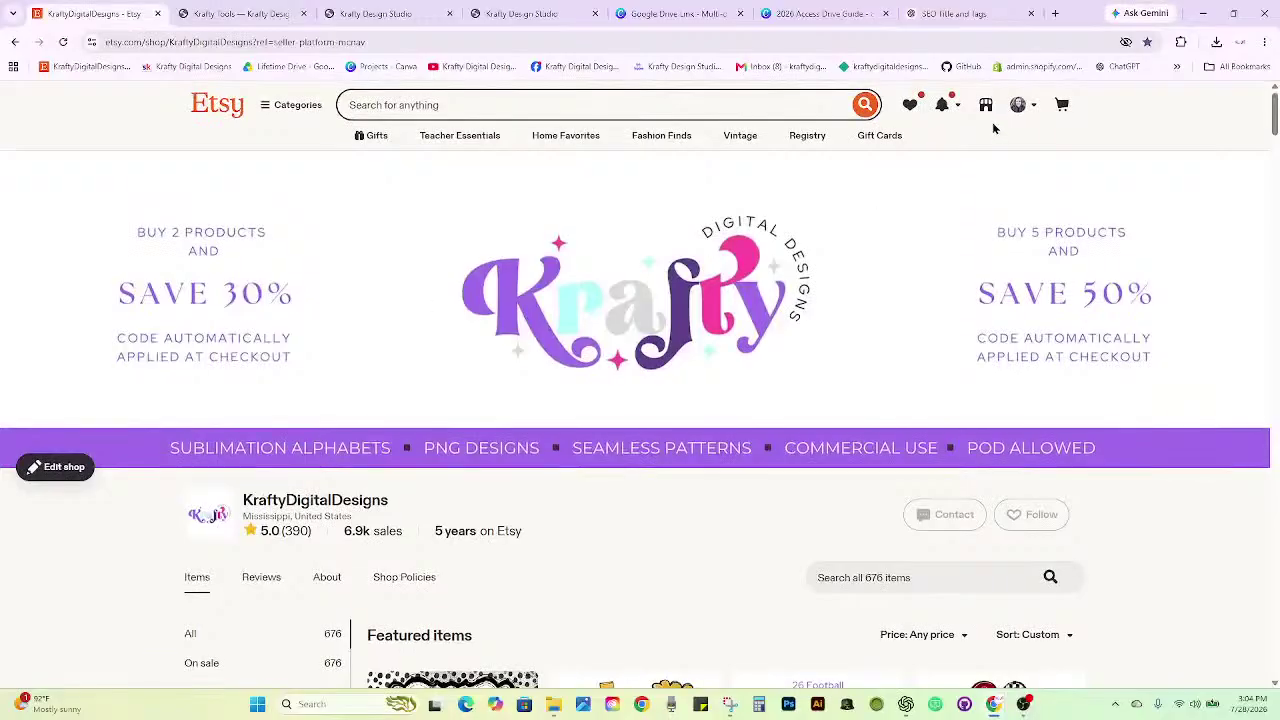
{"action": "scroll", "coordinate": [300, 209], "scroll_direction": "down", "scroll_amount": 3}
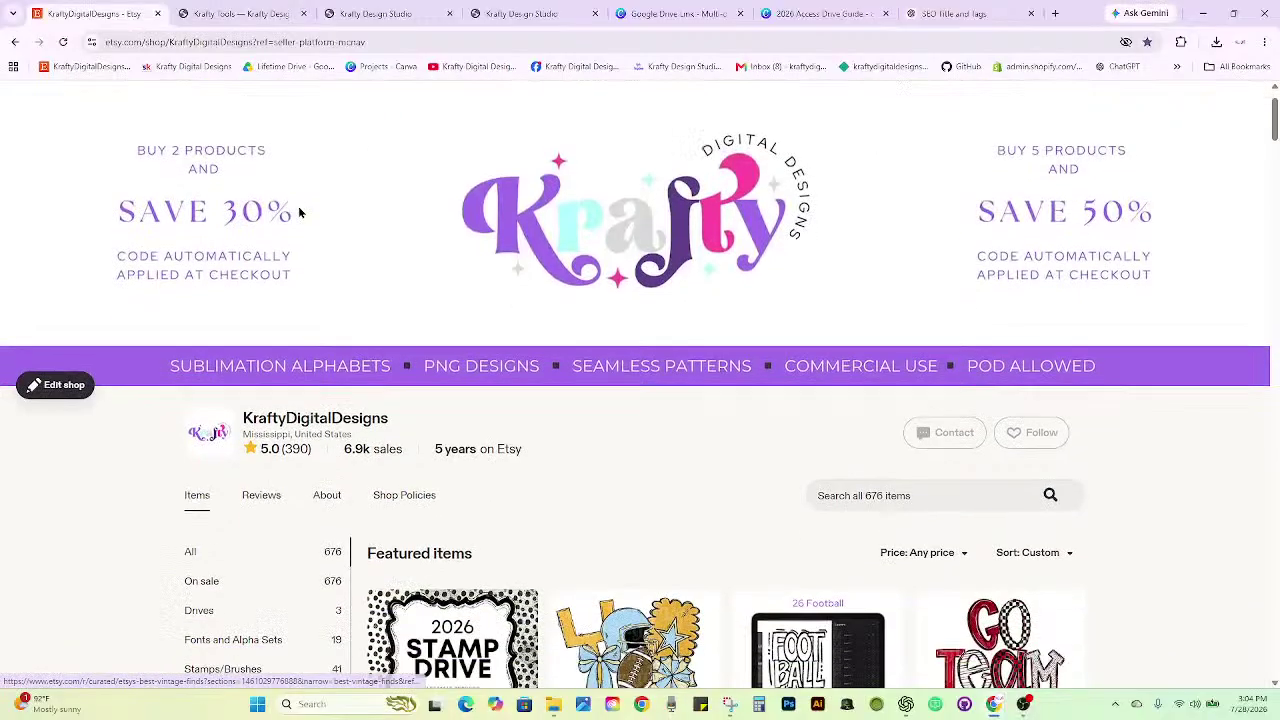
{"action": "scroll", "coordinate": [230, 470], "scroll_direction": "down", "scroll_amount": 2}
{"action": "scroll", "coordinate": [220, 476], "scroll_direction": "down", "scroll_amount": 1}
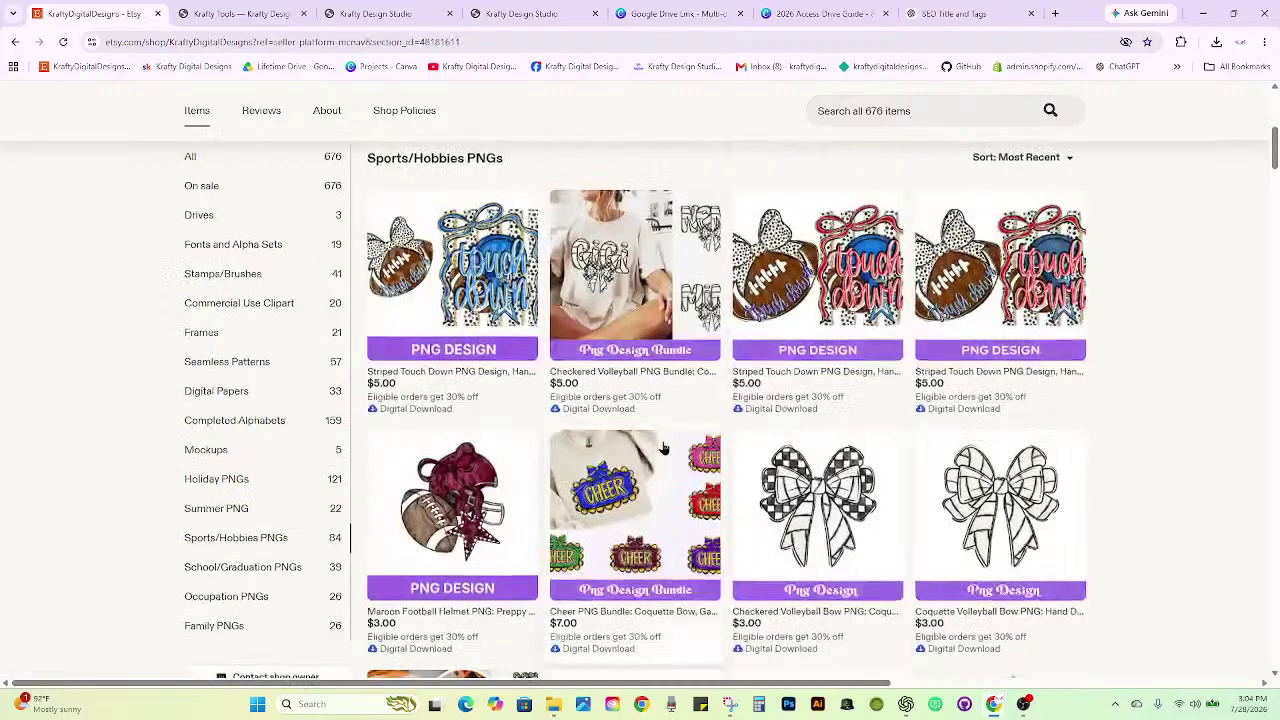
{"action": "left_click", "coordinate": [460, 505]}
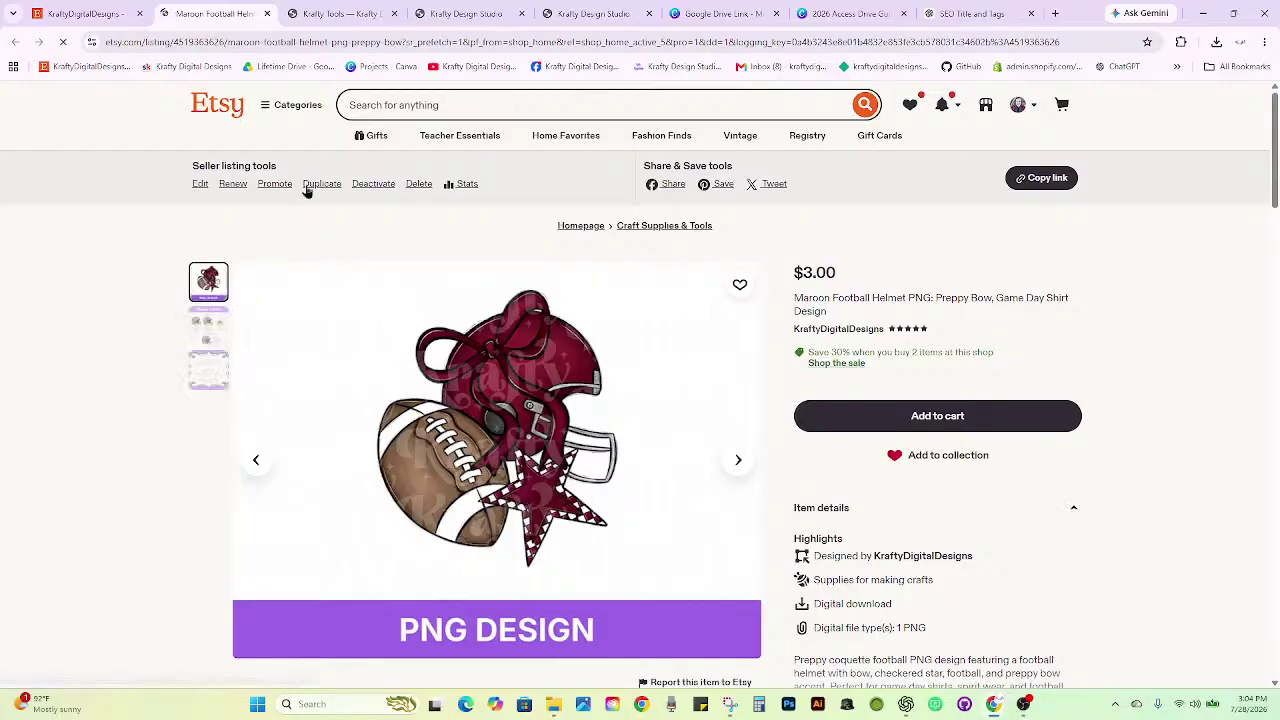
{"action": "left_click", "coordinate": [321, 184]}
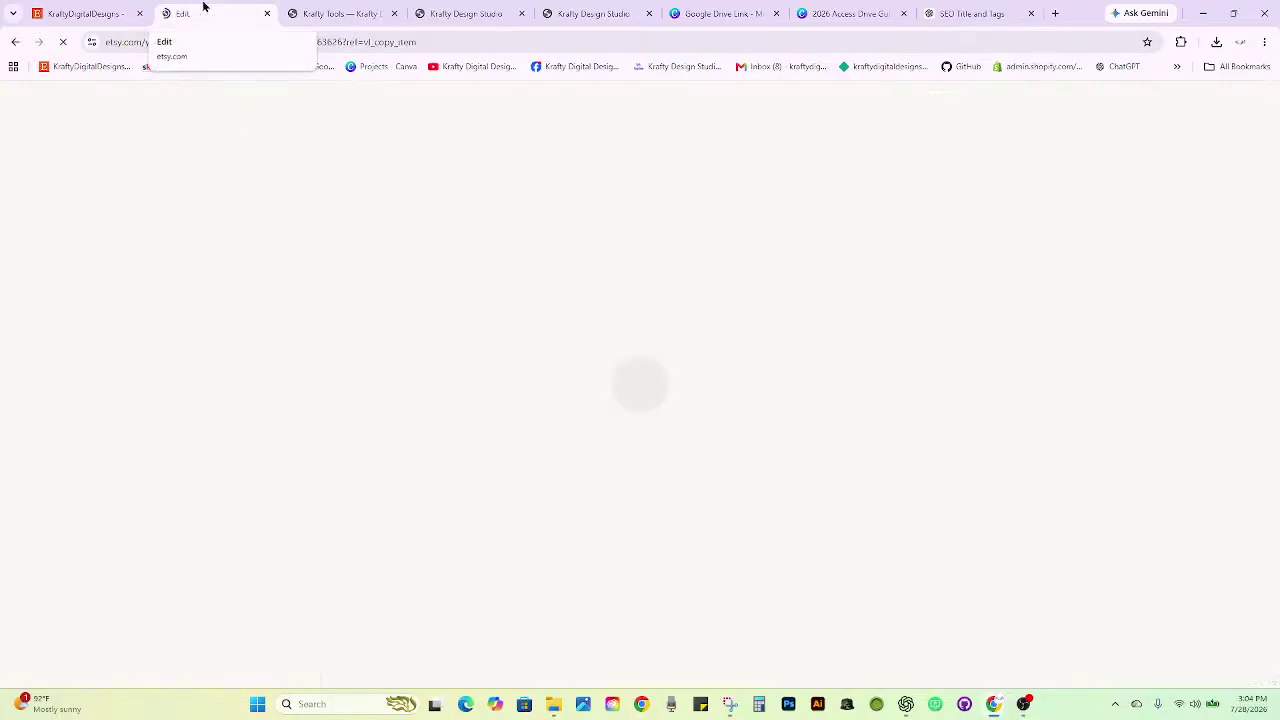
Switch to the ChatGPT SEO conversation and select the alternative title beginning "Bulldogs School Mascot PNG, Checkered Stripe Letter Designs".
{"action": "left_click", "coordinate": [990, 8]}
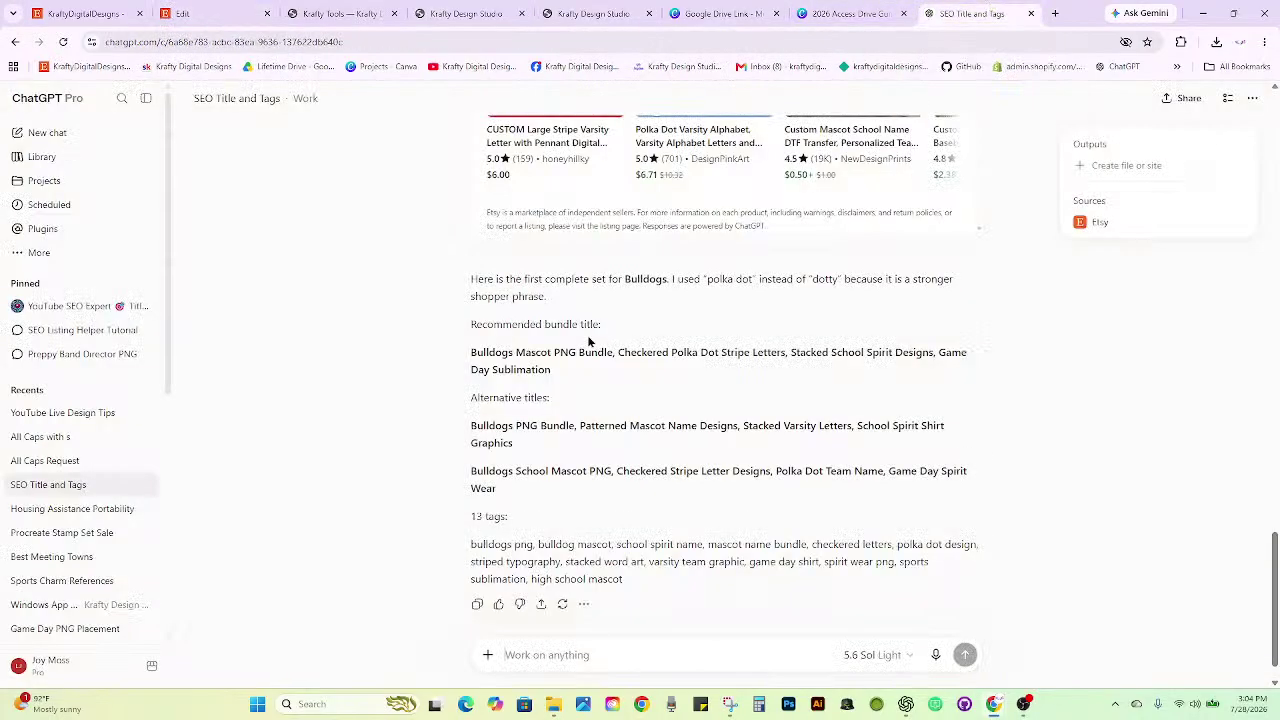
{"action": "triple_click", "coordinate": [457, 476]}
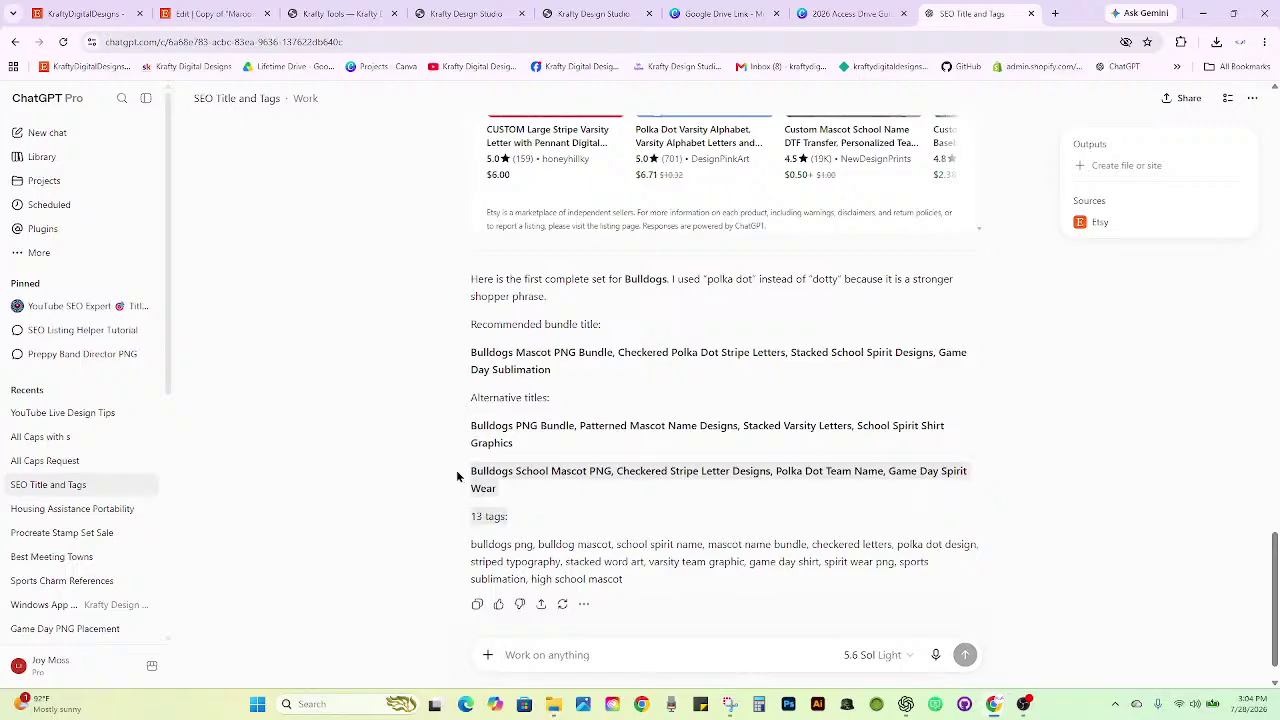
{"action": "left_click_drag", "start_coordinate": [470, 472], "coordinate": [503, 490]}
Return to the Etsy listing copy and delete its featured maroon football helmet photo.
{"action": "left_click", "coordinate": [218, 26]}
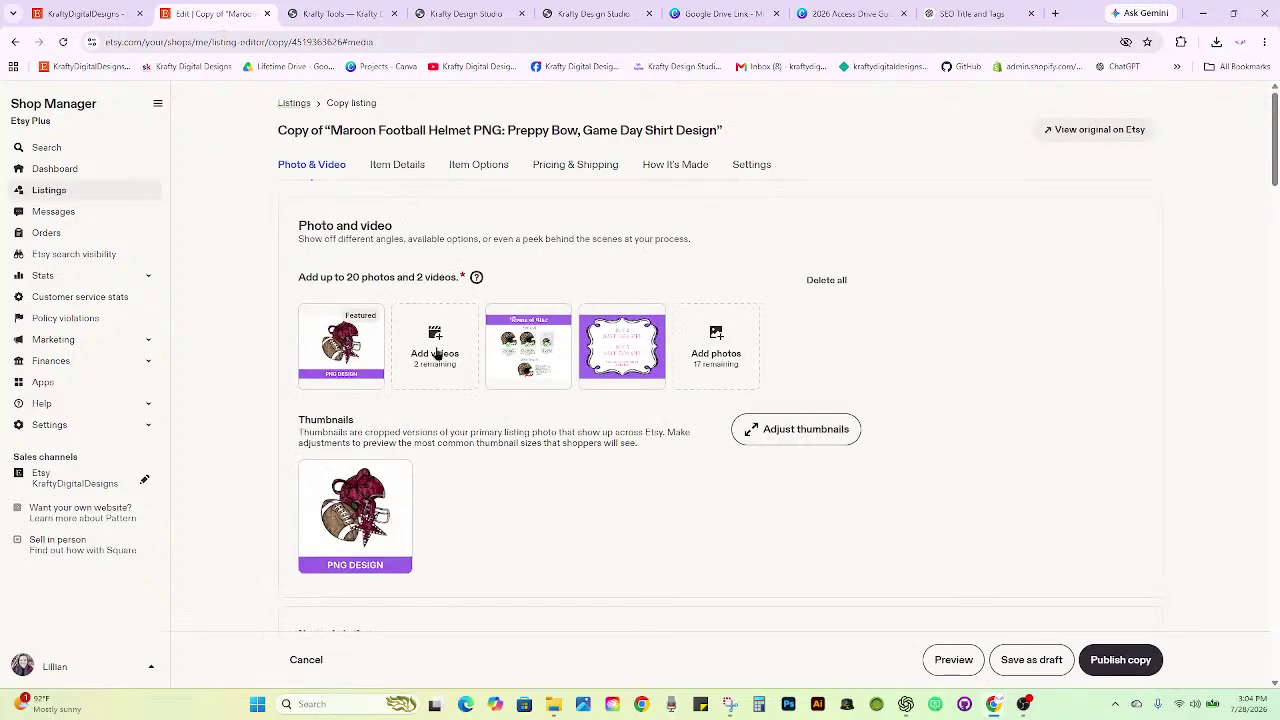
{"action": "left_click", "coordinate": [315, 378]}
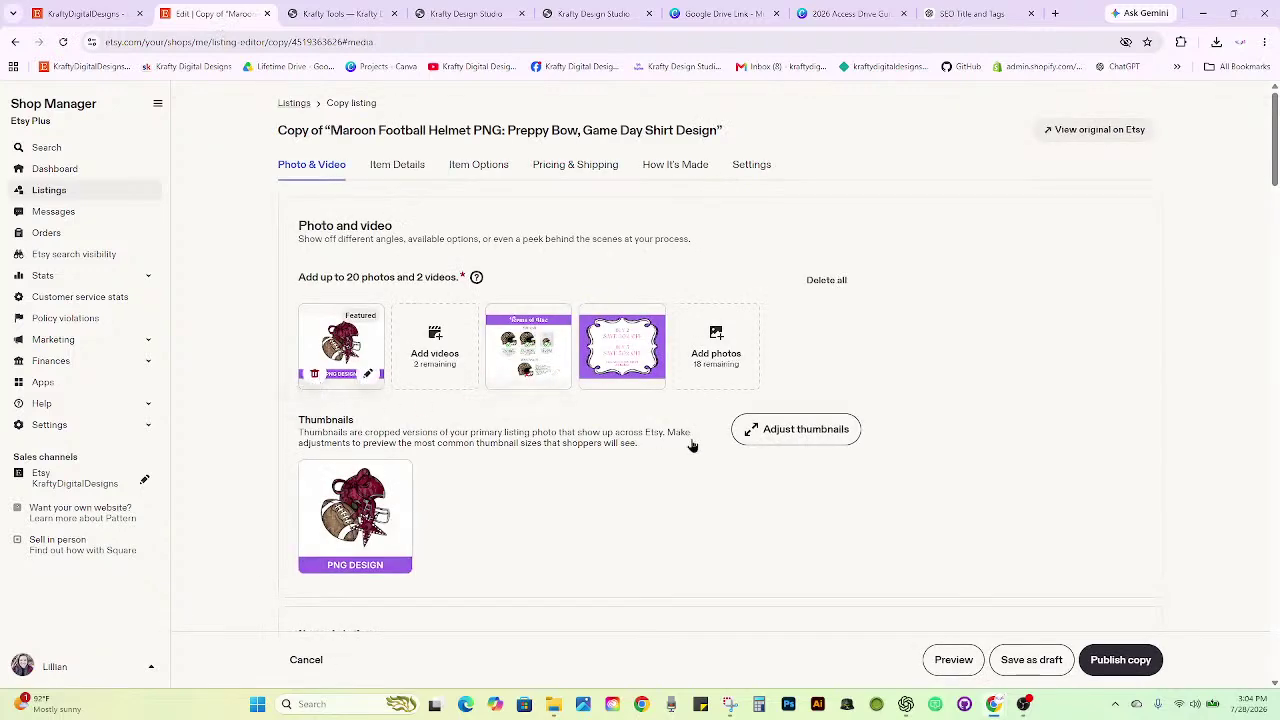
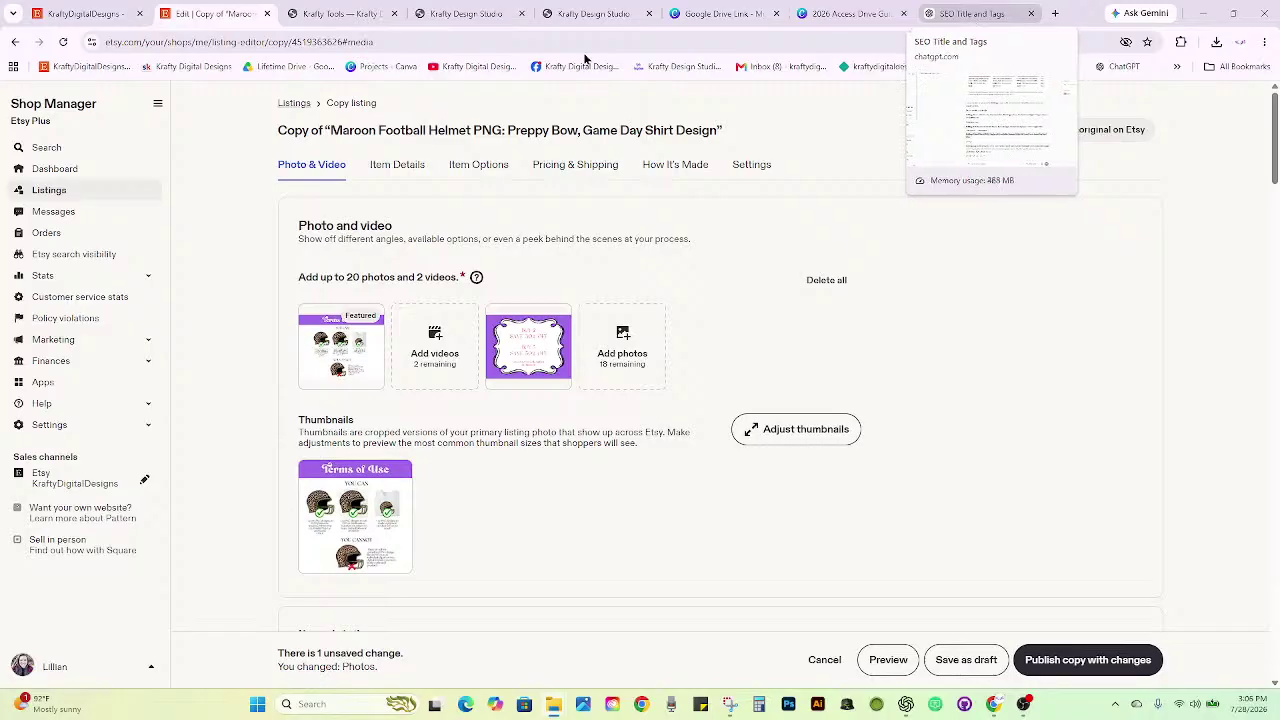
Open the Krafty Design Studio site in a new browser tab and log in to its dashboard.
{"action": "left_click", "coordinate": [586, 14]}
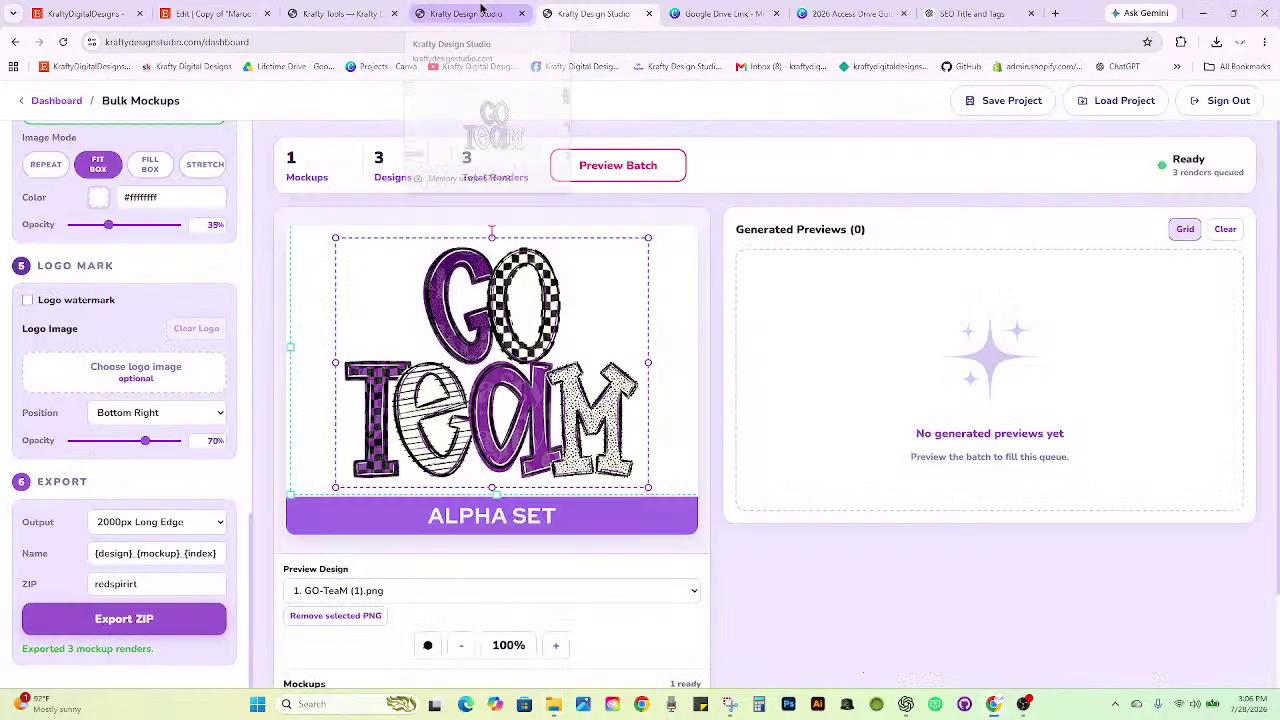
{"action": "left_click", "coordinate": [362, 10]}
{"action": "left_click", "coordinate": [362, 10]}
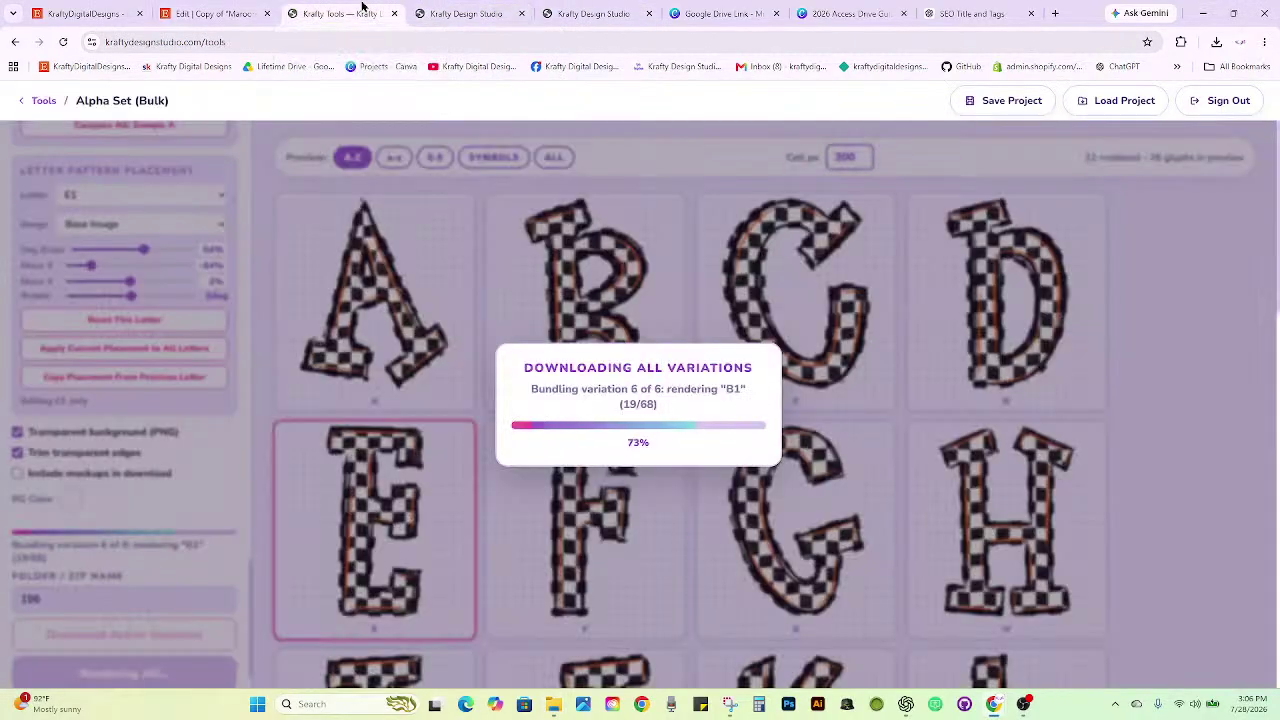
{"action": "left_click", "coordinate": [486, 18]}
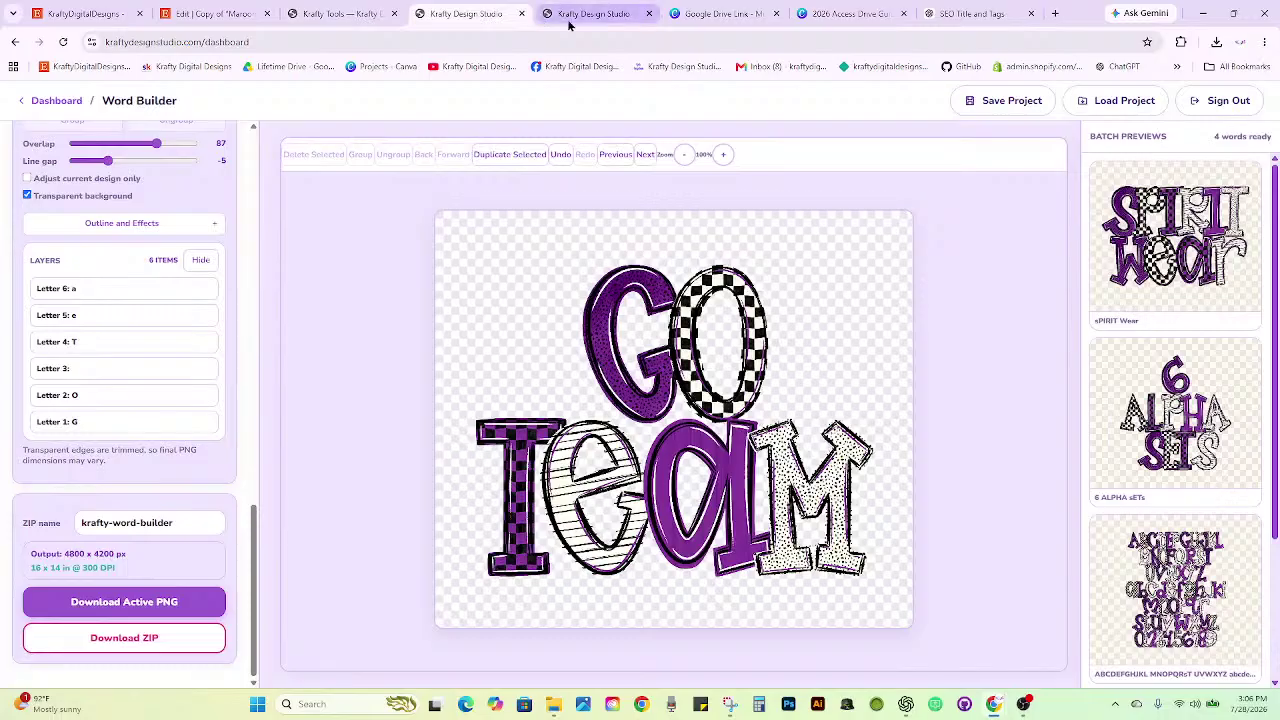
{"action": "left_click", "coordinate": [570, 22]}
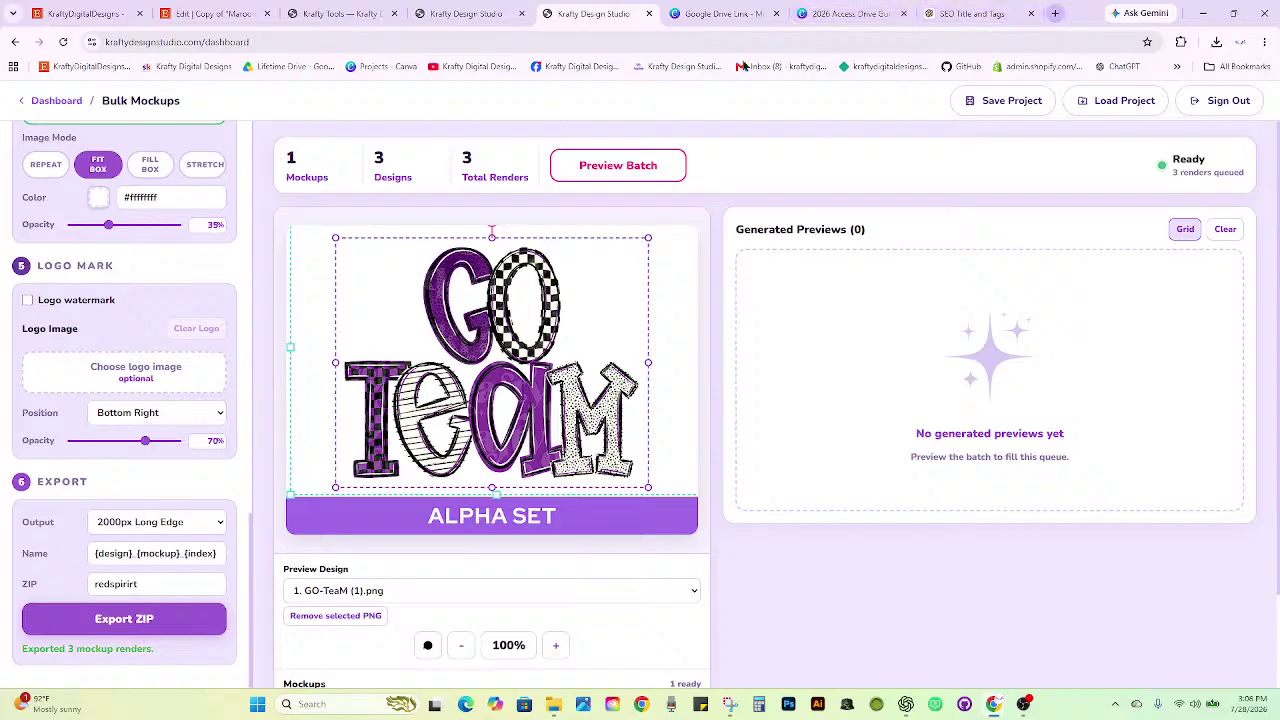
{"action": "key", "text": "ctrl+t"}
{"action": "left_click", "coordinate": [677, 66]}
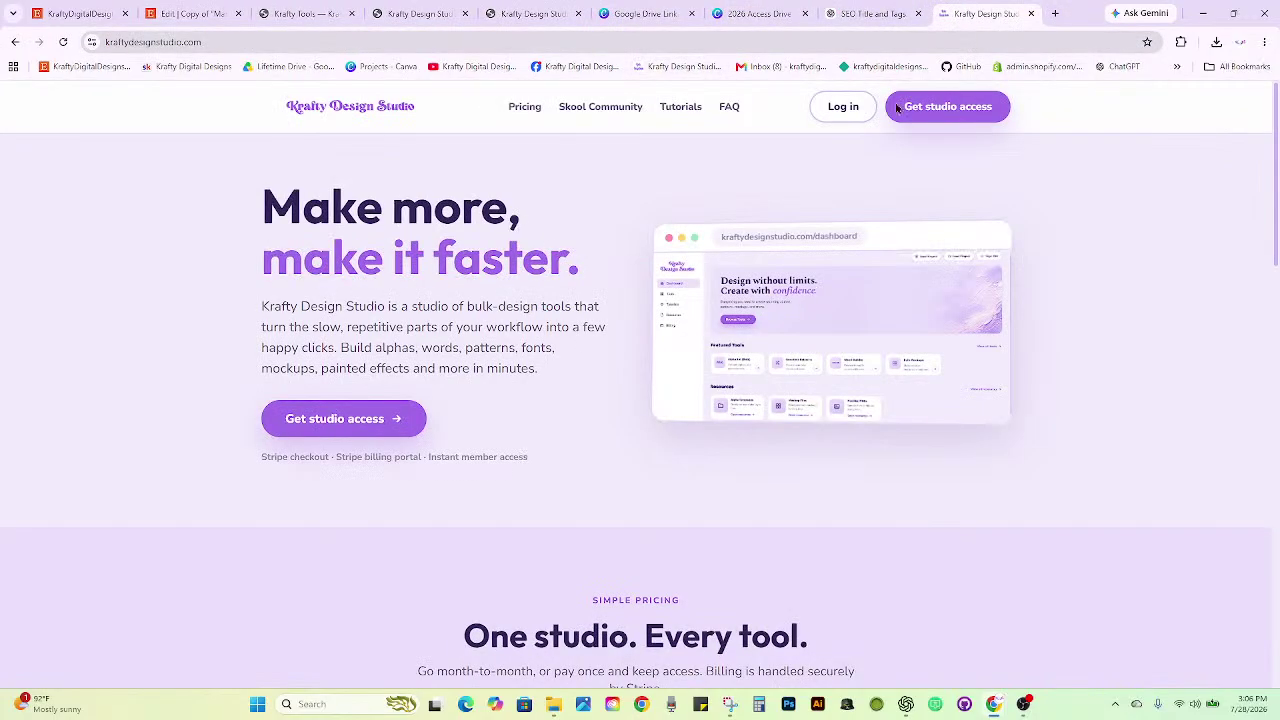
{"action": "left_click", "coordinate": [864, 112]}
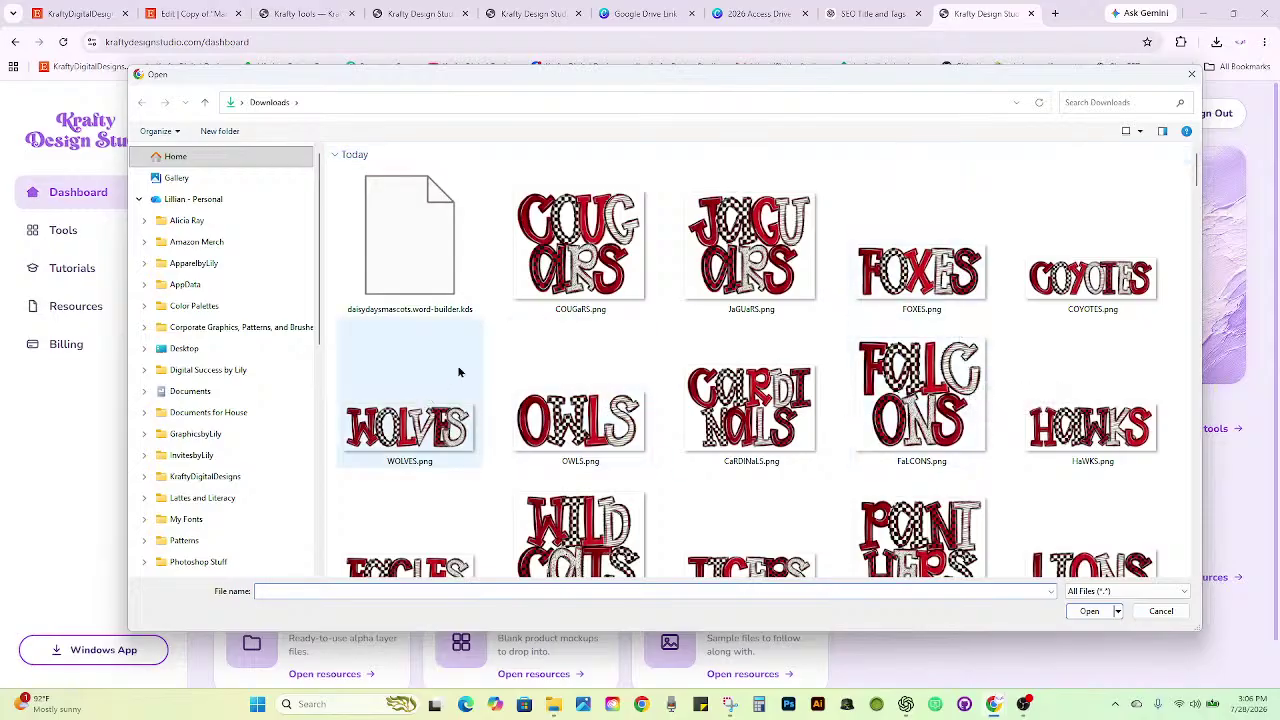
Load the saved mockup project pngdesignmockup.kds from the Downloads folder.
{"action": "scroll", "coordinate": [460, 372], "scroll_direction": "down", "scroll_amount": 3}
{"action": "scroll", "coordinate": [460, 372], "scroll_direction": "down", "scroll_amount": 3}
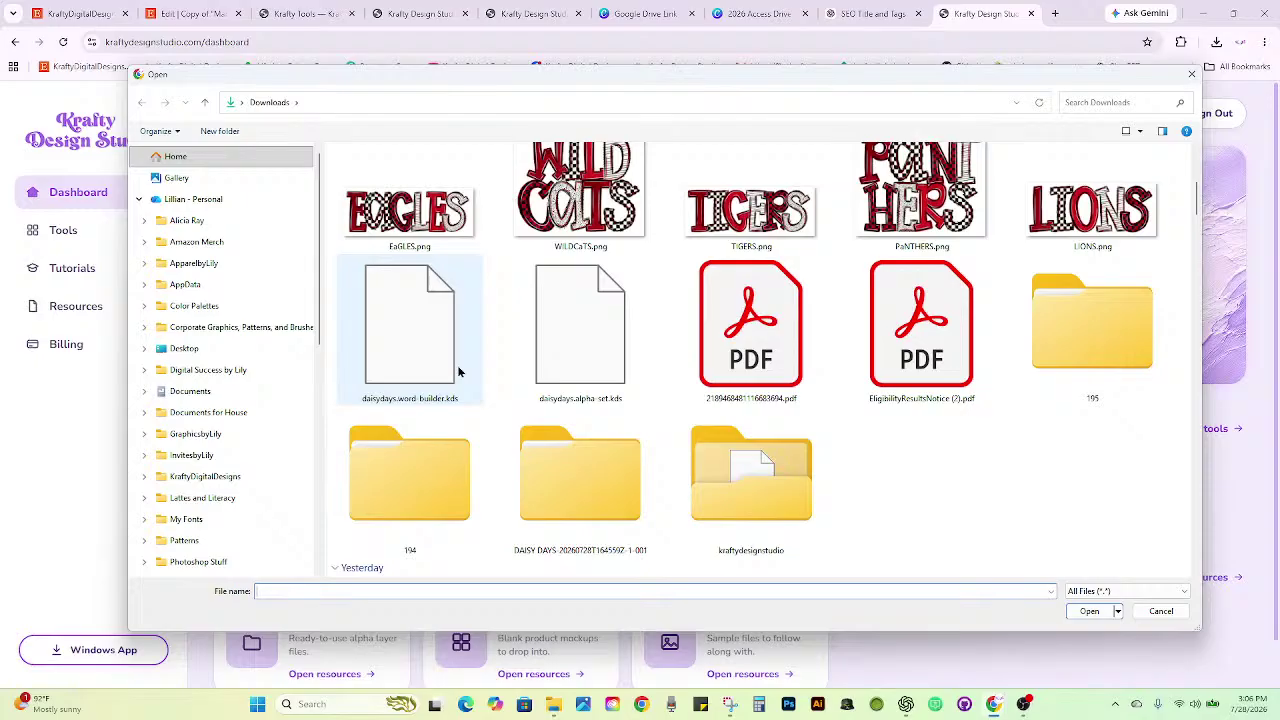
{"action": "scroll", "coordinate": [460, 372], "scroll_direction": "down", "scroll_amount": 10}
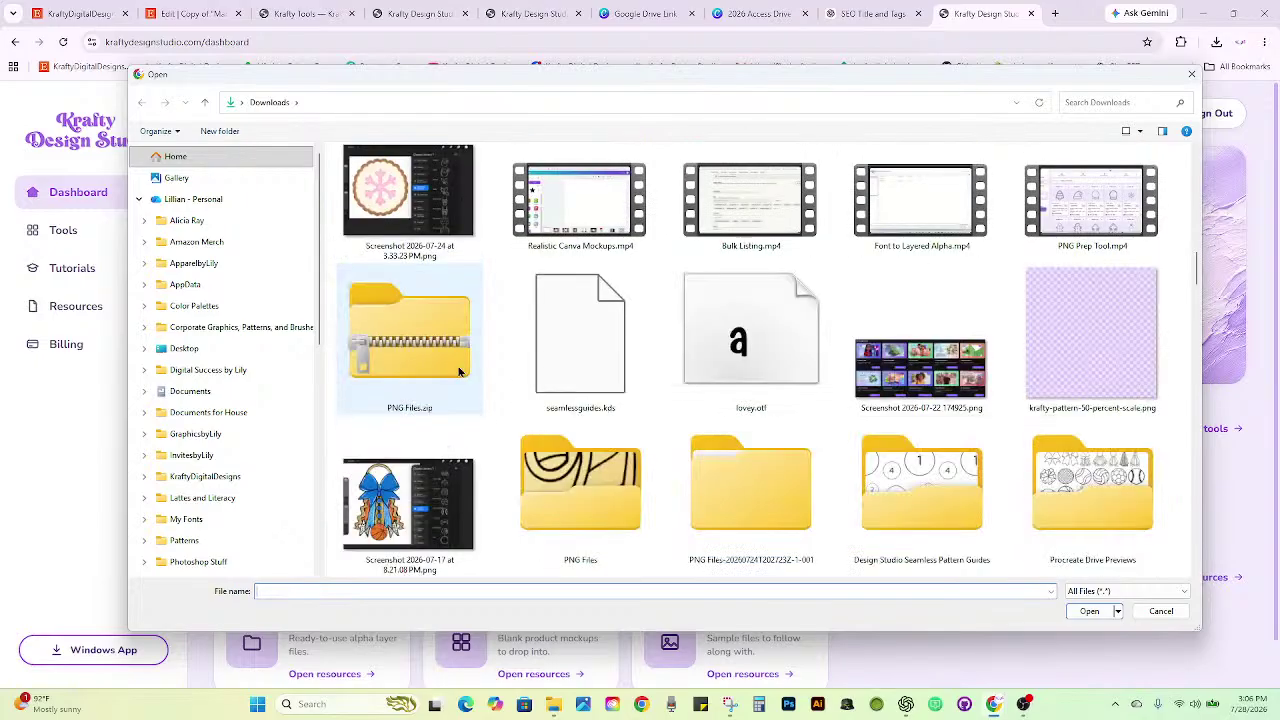
{"action": "scroll", "coordinate": [460, 372], "scroll_direction": "down", "scroll_amount": 2}
{"action": "scroll", "coordinate": [460, 372], "scroll_direction": "down", "scroll_amount": 5}
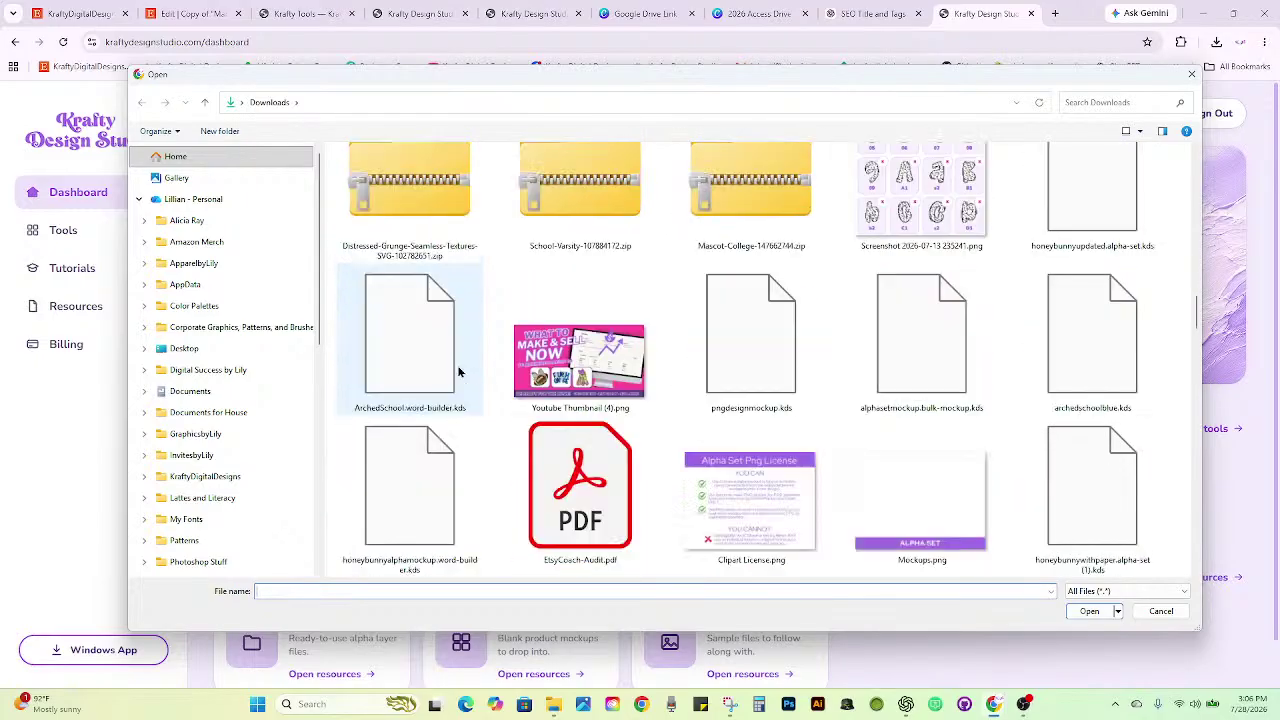
{"action": "left_click", "coordinate": [745, 343]}
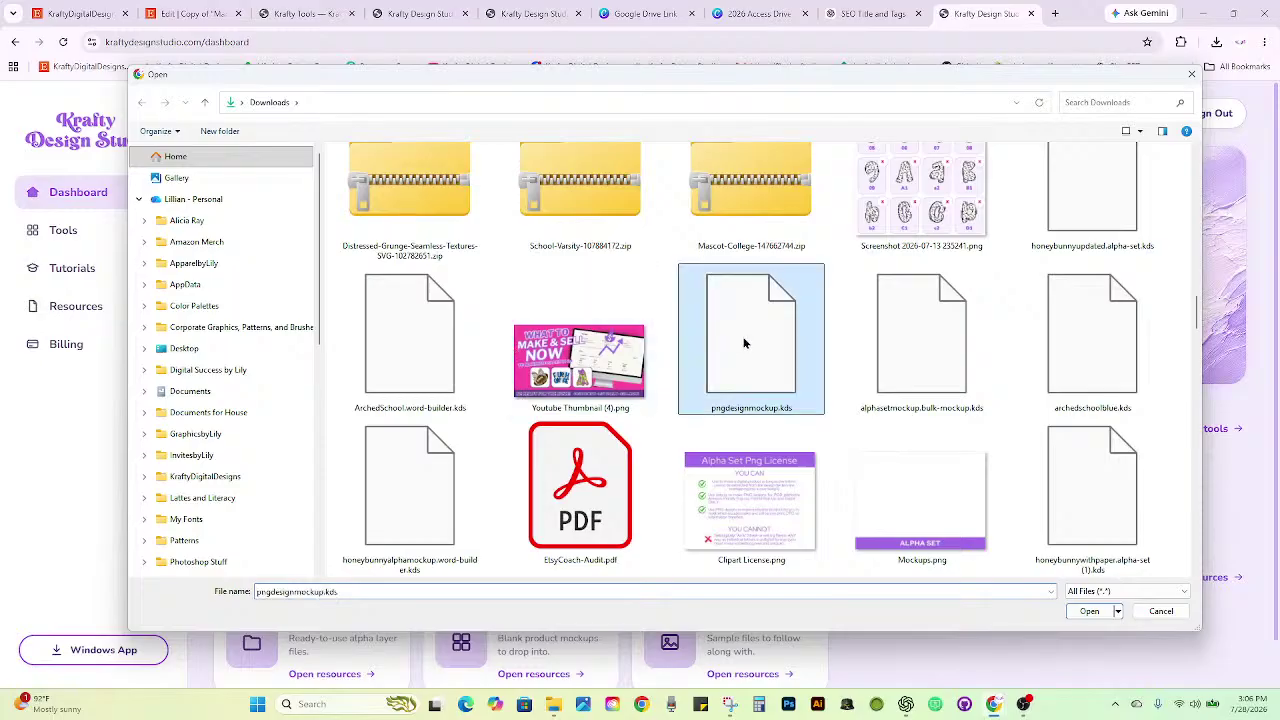
{"action": "left_click", "coordinate": [1112, 611]}
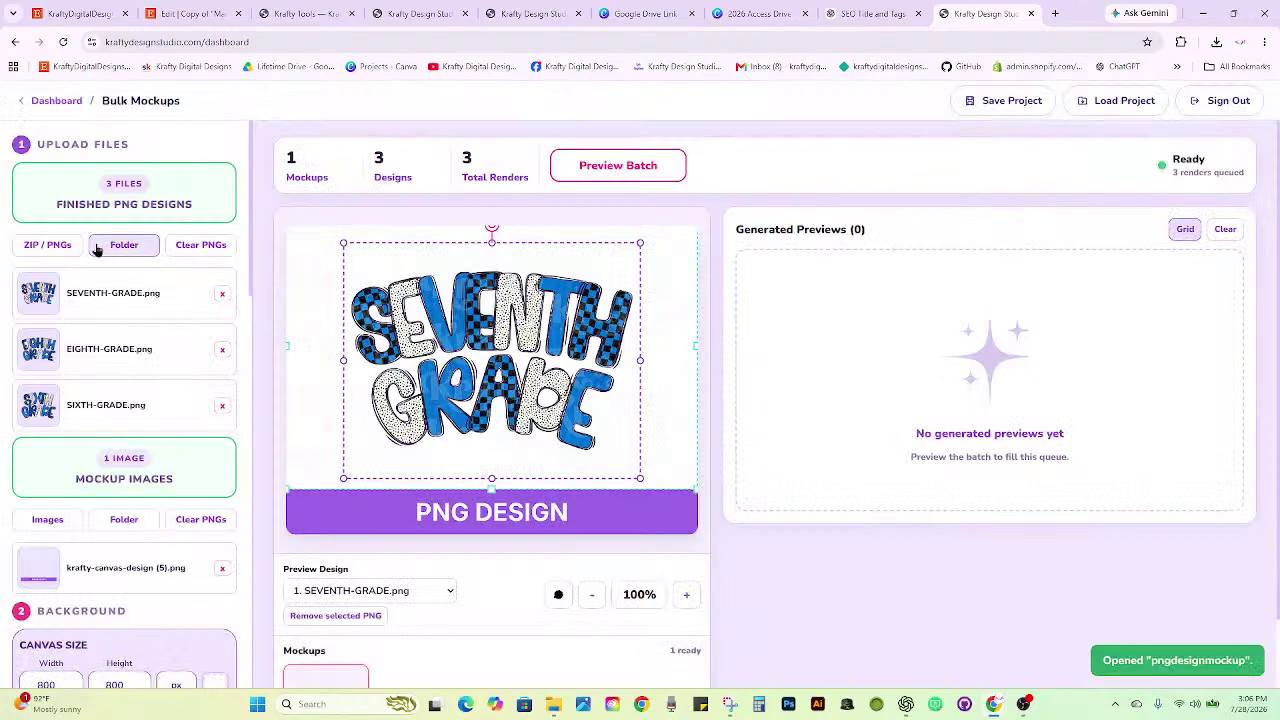
Remove the SEVENTH-GRADE, EIGHTH-GRADE and SIXTH-GRADE PNG designs from the bulk mockup project.
{"action": "left_click", "coordinate": [222, 296]}
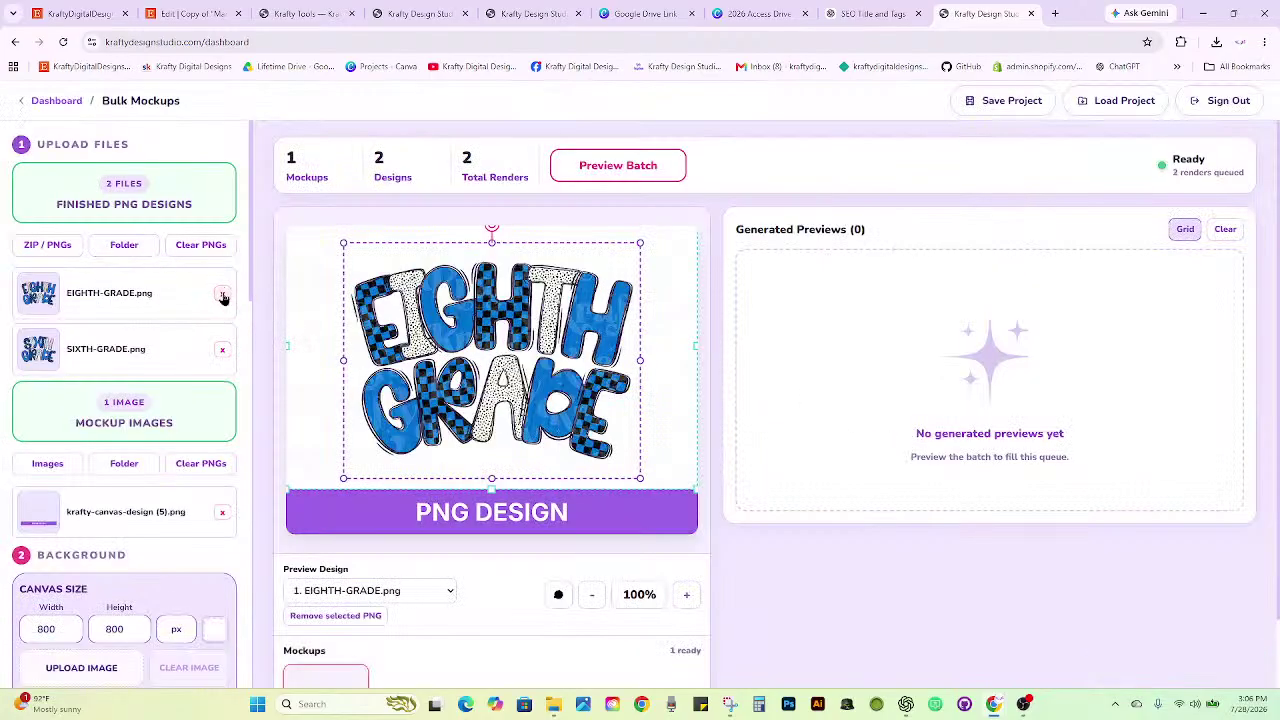
{"action": "left_click", "coordinate": [222, 296]}
{"action": "left_click", "coordinate": [222, 296]}
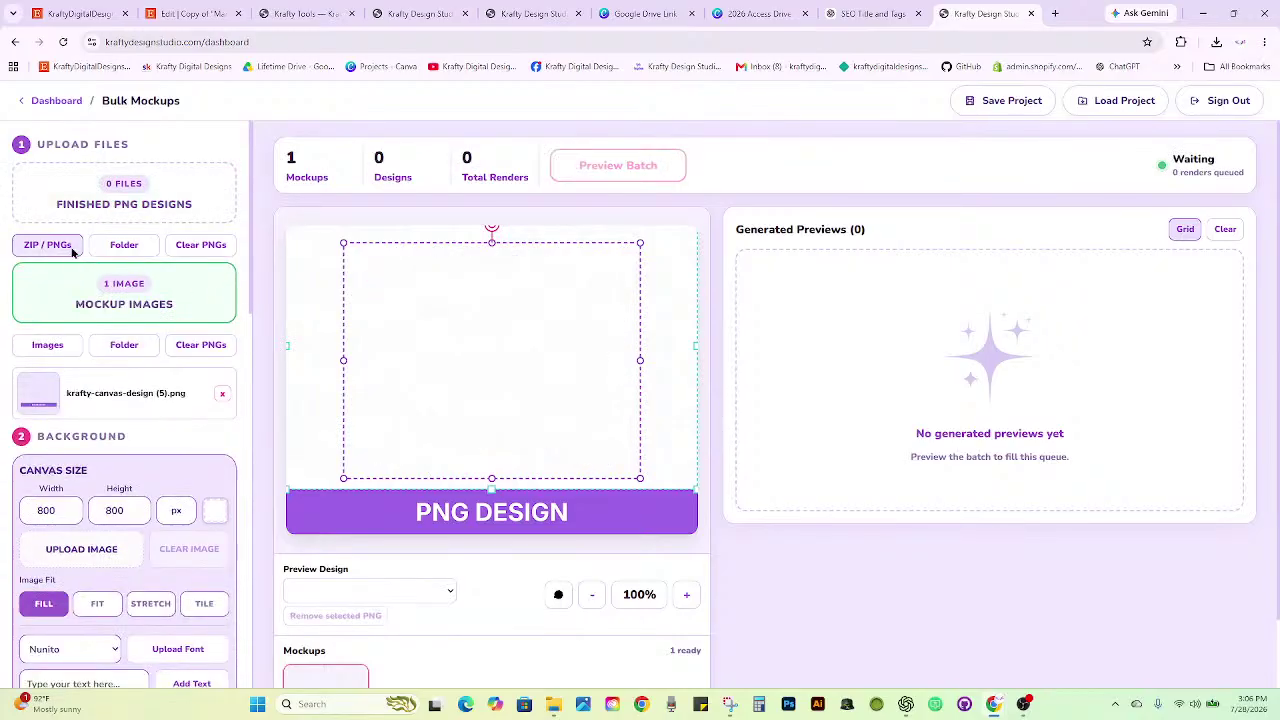
Upload the 14 red mascot word PNGs from Downloads, COUGaRS.png through LIONS.png, as finished designs.
{"action": "left_click", "coordinate": [476, 281]}
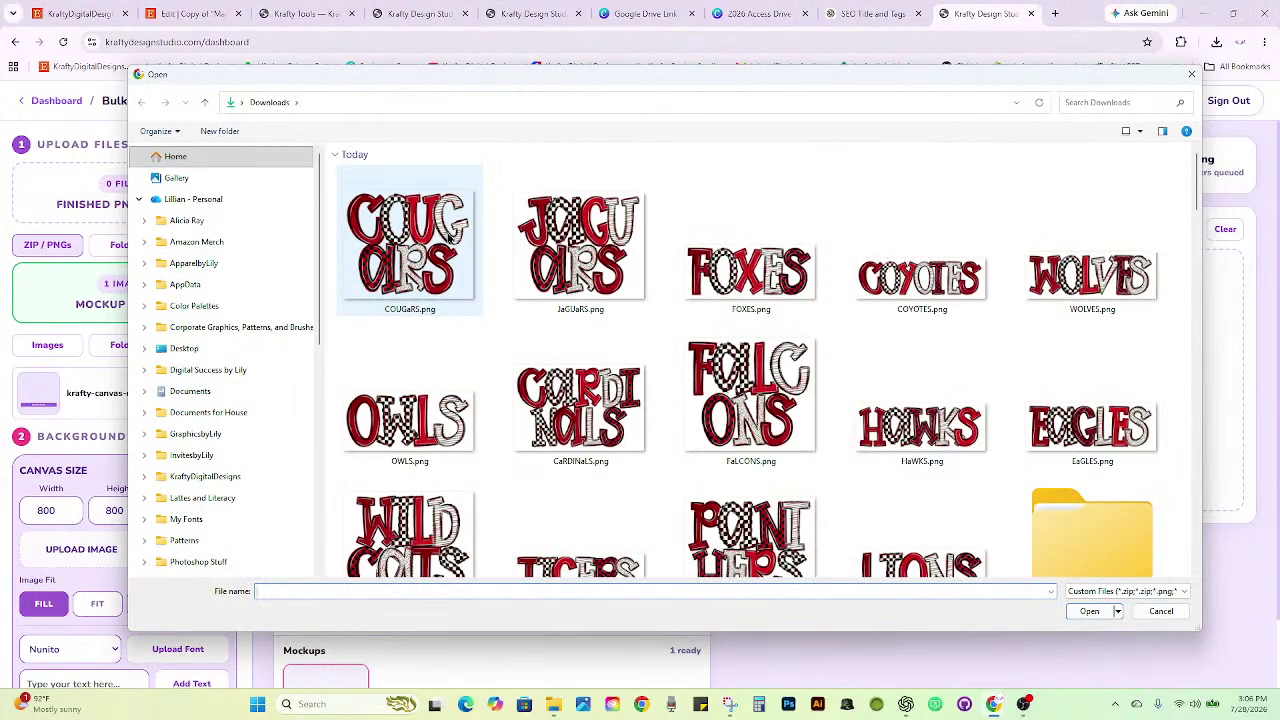
{"action": "left_click", "coordinate": [580, 240], "text": "ctrl"}
{"action": "left_click", "coordinate": [750, 240], "text": "ctrl"}
{"action": "left_click", "coordinate": [921, 240], "text": "ctrl"}
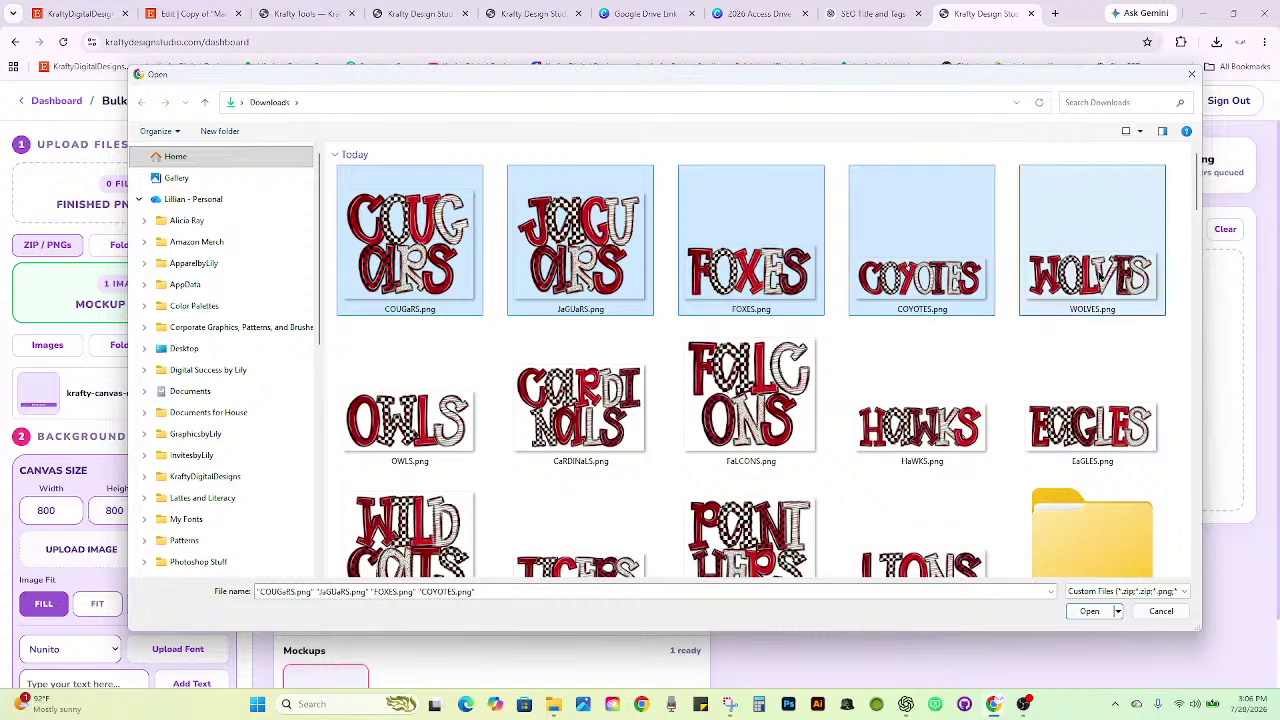
{"action": "left_click", "coordinate": [1092, 240], "text": "ctrl"}
{"action": "left_click", "coordinate": [1092, 395], "text": "ctrl"}
{"action": "left_click", "coordinate": [960, 420], "text": "ctrl"}
{"action": "left_click", "coordinate": [750, 400], "text": "ctrl"}
{"action": "left_click", "coordinate": [580, 400], "text": "ctrl"}
{"action": "left_click", "coordinate": [410, 415], "text": "ctrl"}
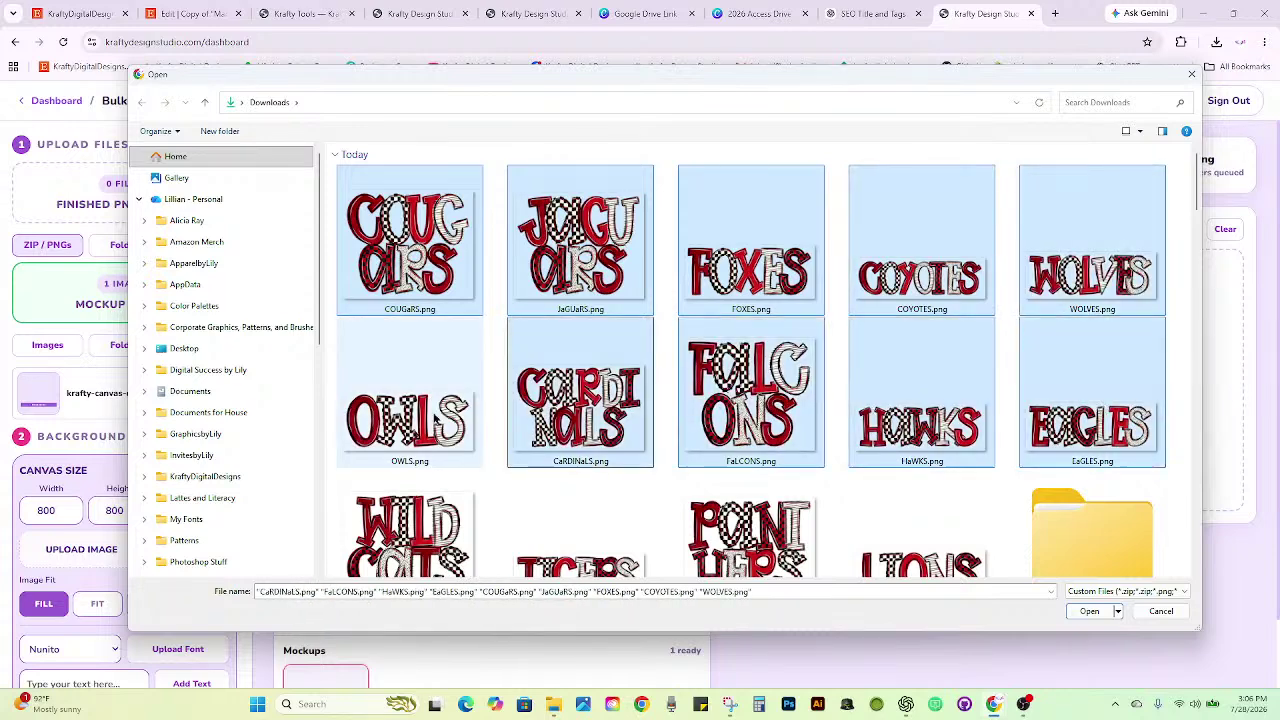
{"action": "scroll", "coordinate": [436, 478], "scroll_direction": "down", "scroll_amount": 1}
{"action": "left_click", "coordinate": [368, 525], "text": "ctrl"}
{"action": "left_click", "coordinate": [540, 530], "text": "ctrl"}
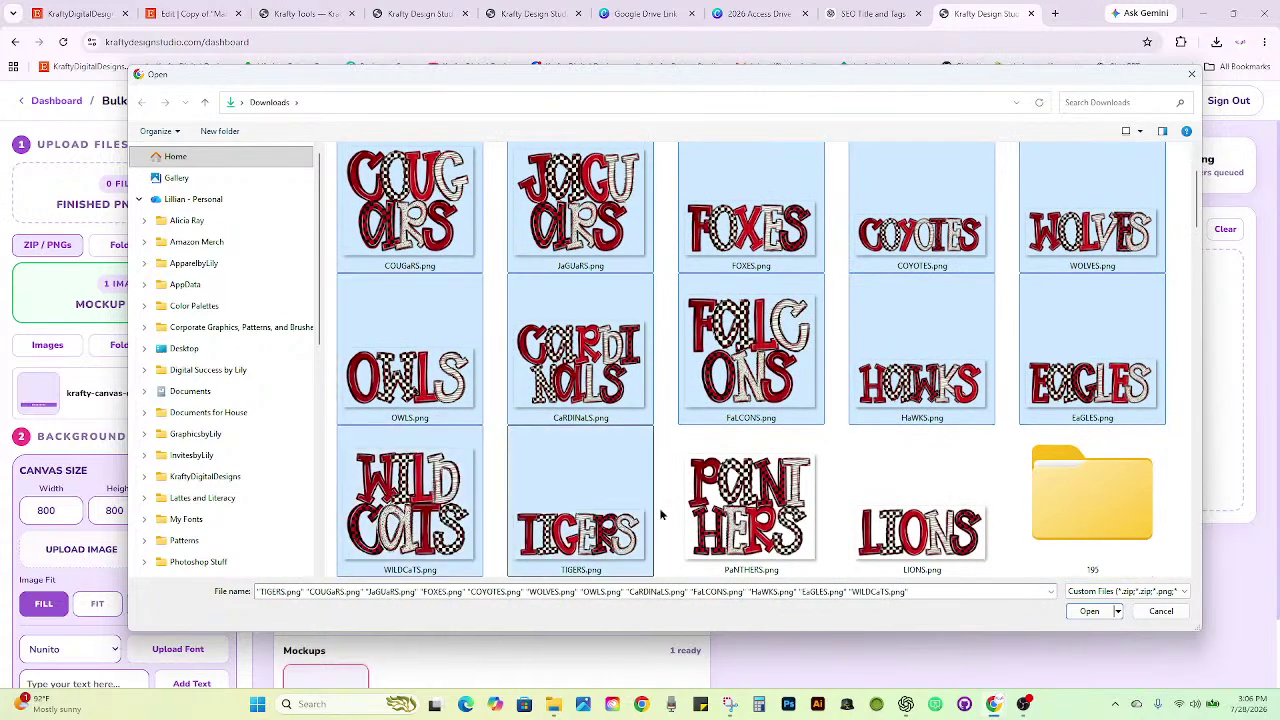
{"action": "left_click", "coordinate": [716, 508], "text": "ctrl"}
{"action": "left_click", "coordinate": [935, 518], "text": "ctrl"}
{"action": "scroll", "coordinate": [935, 518], "scroll_direction": "down", "scroll_amount": 3}
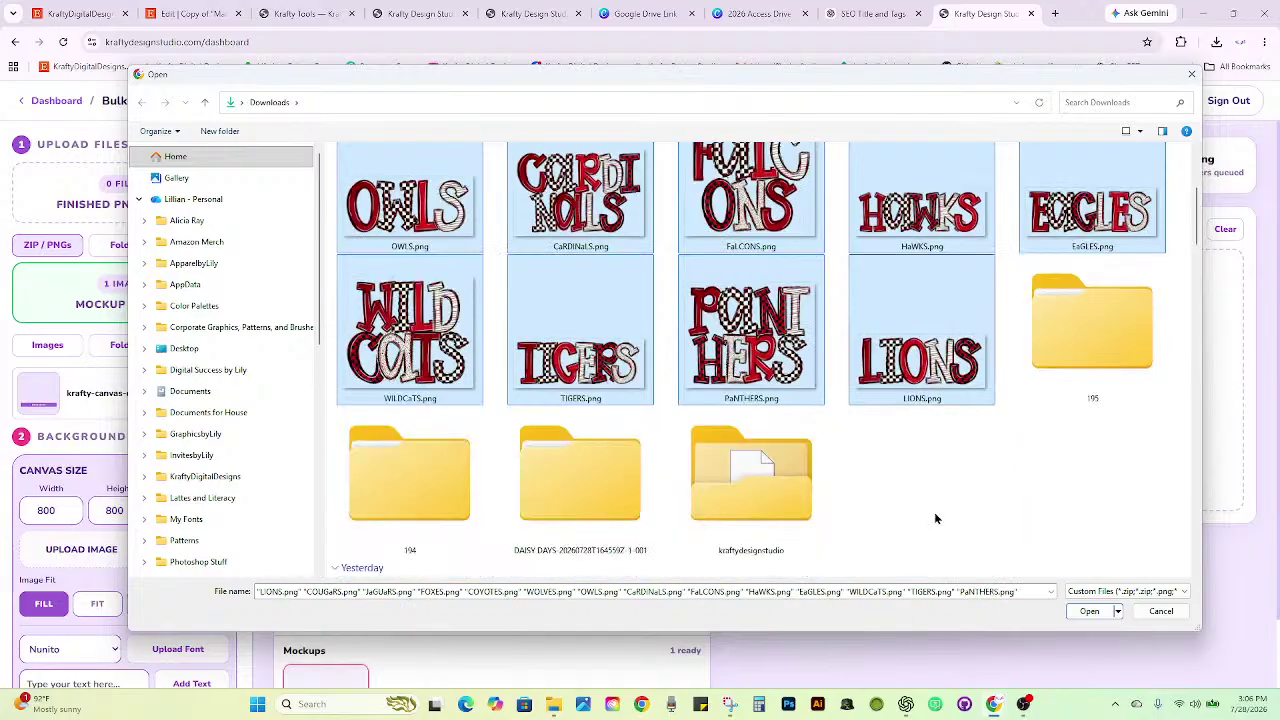
{"action": "left_click", "coordinate": [1089, 612]}
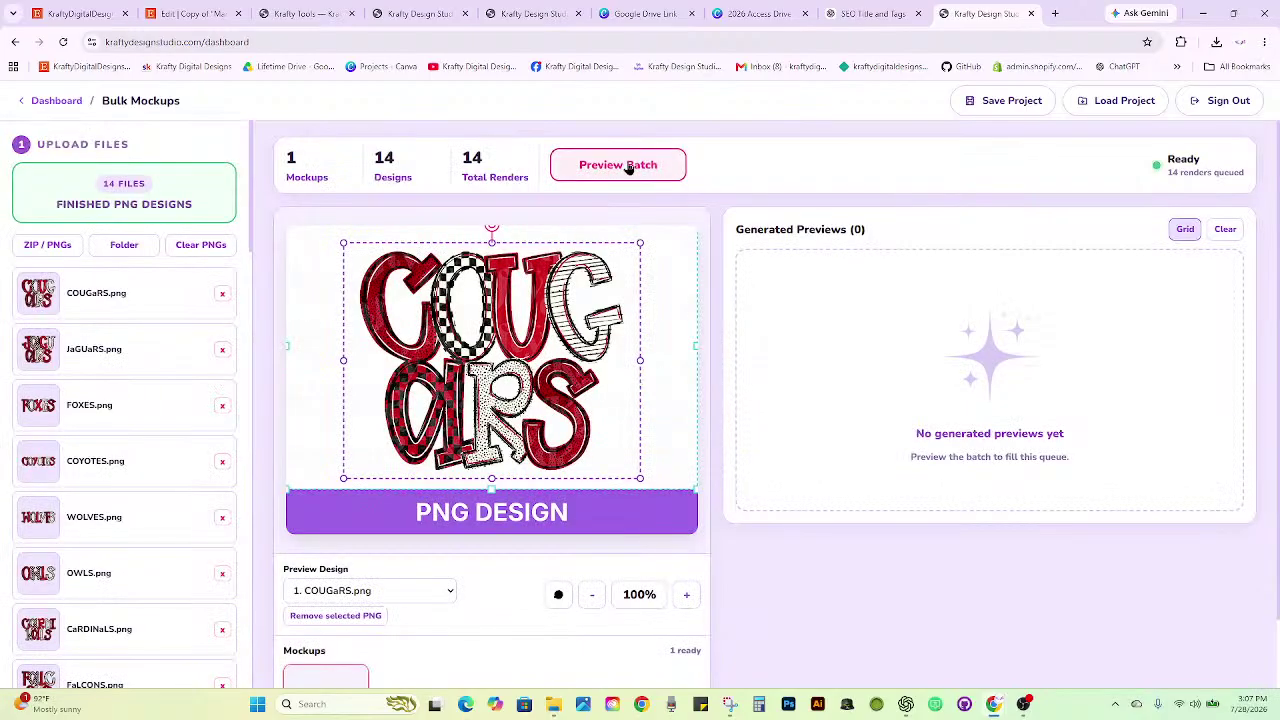
Preview the mockup batch, name the ZIP "mascots", and export the mockups.
{"action": "left_click", "coordinate": [628, 168]}
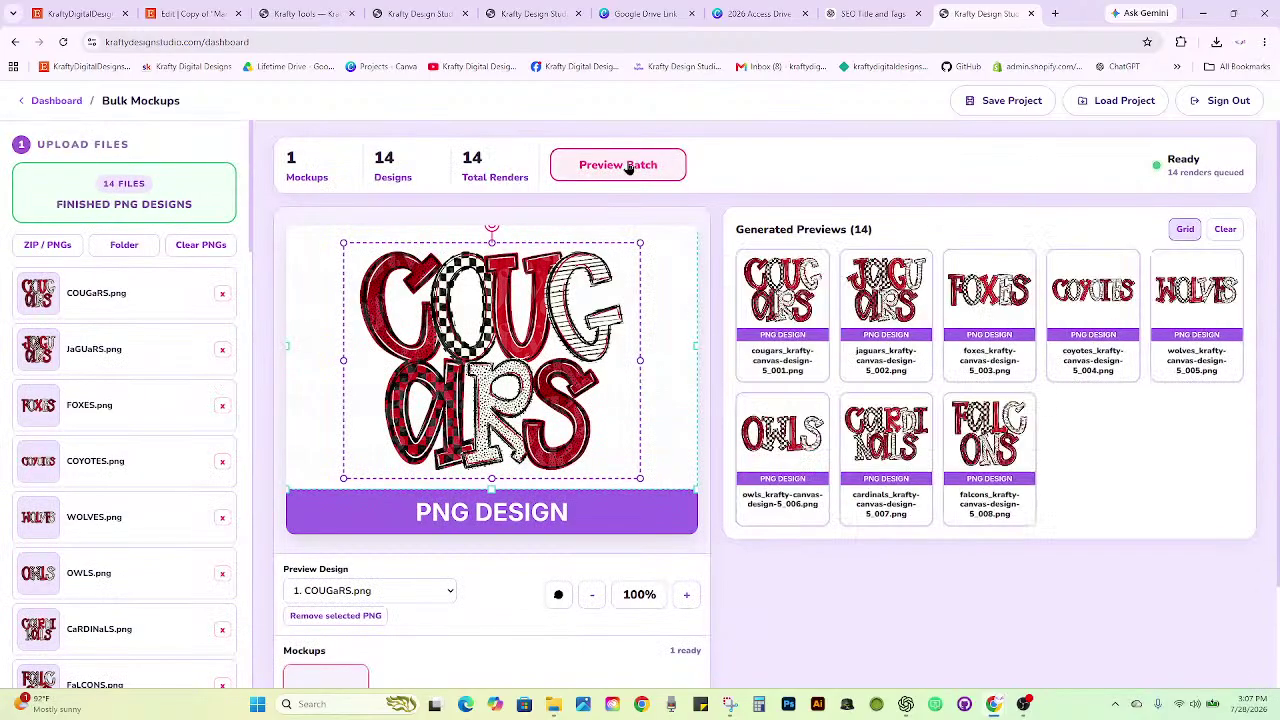
{"action": "scroll", "coordinate": [110, 370], "scroll_direction": "down", "scroll_amount": 10}
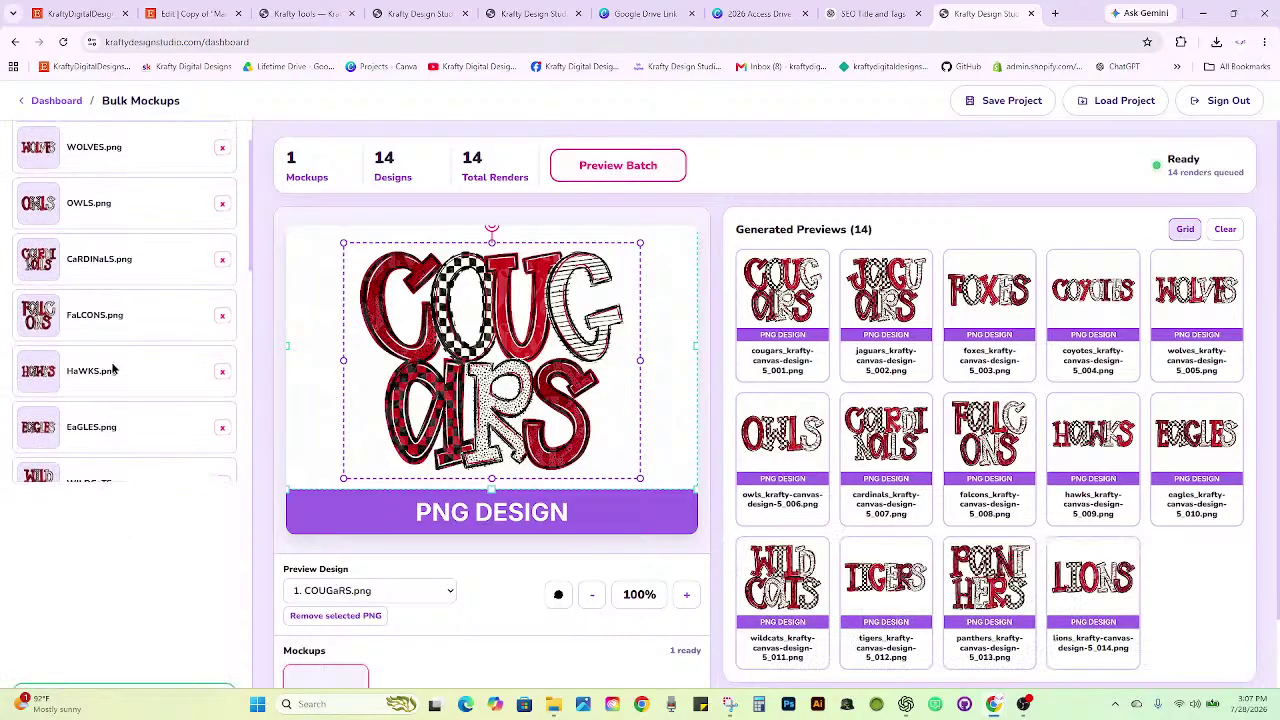
{"action": "scroll", "coordinate": [122, 393], "scroll_direction": "down", "scroll_amount": 12}
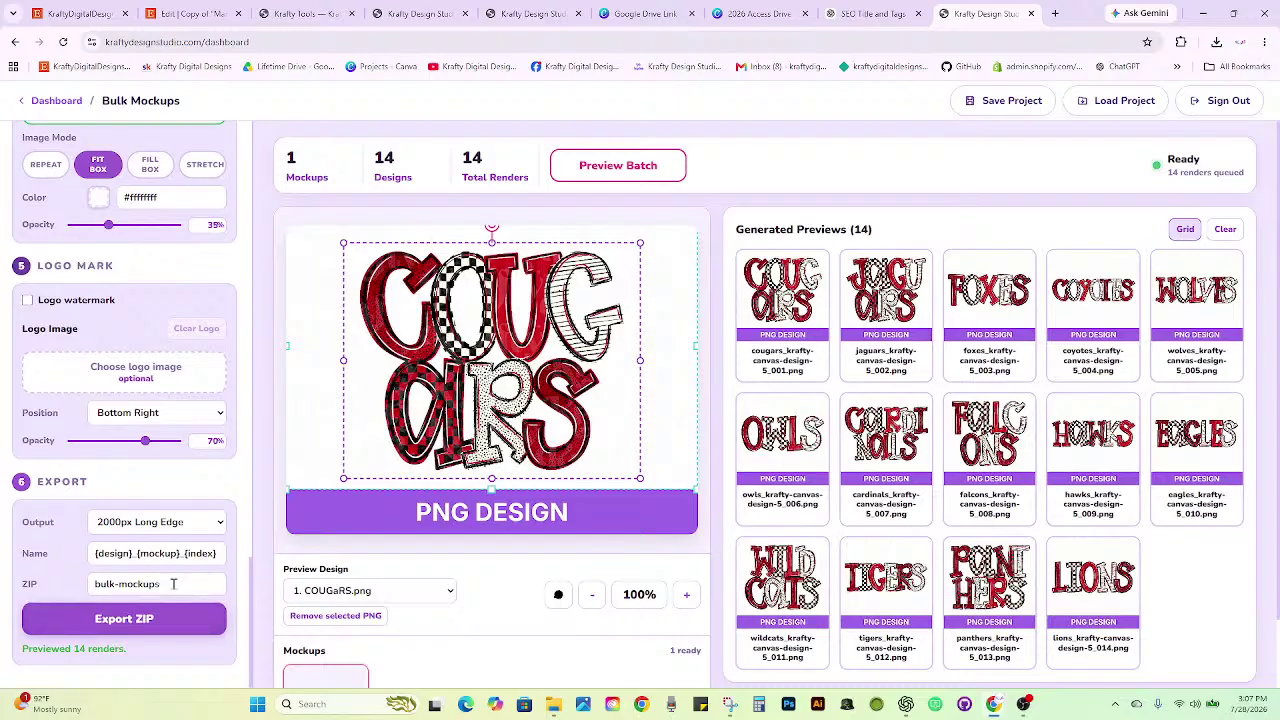
{"action": "left_click_drag", "start_coordinate": [165, 585], "coordinate": [69, 586]}
{"action": "type", "text": "mascots"}
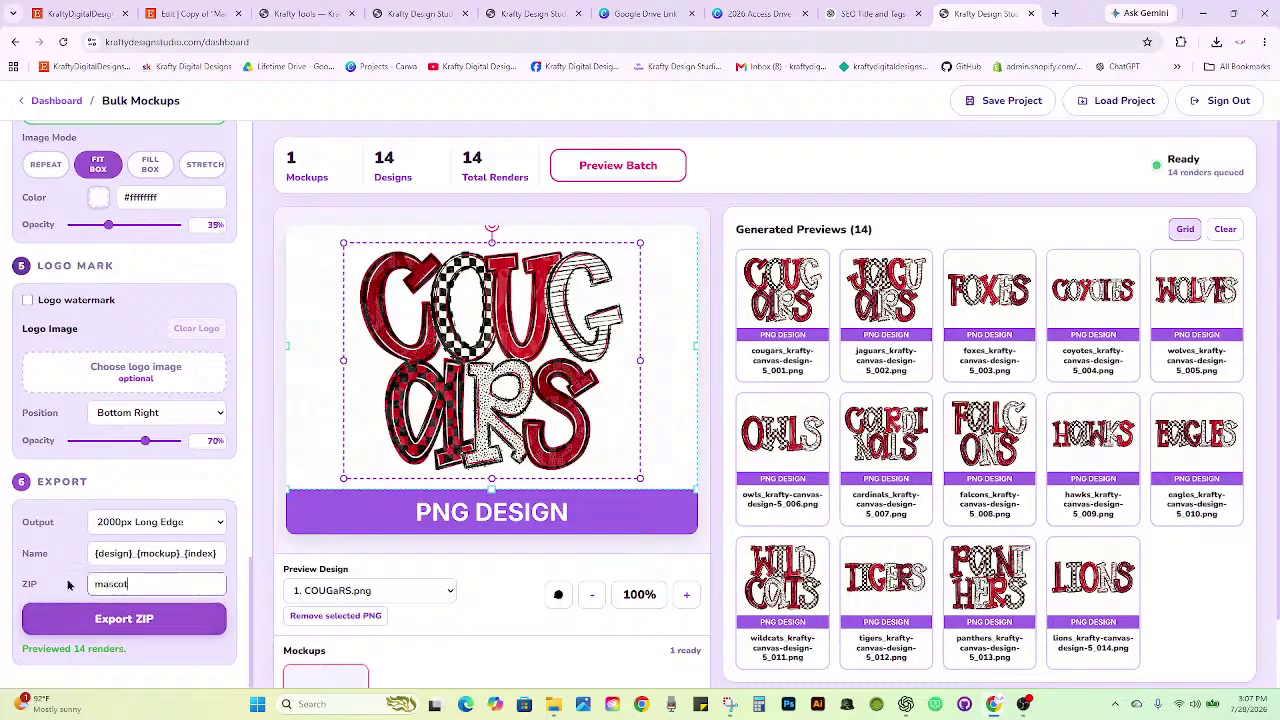
{"action": "left_click", "coordinate": [80, 619]}
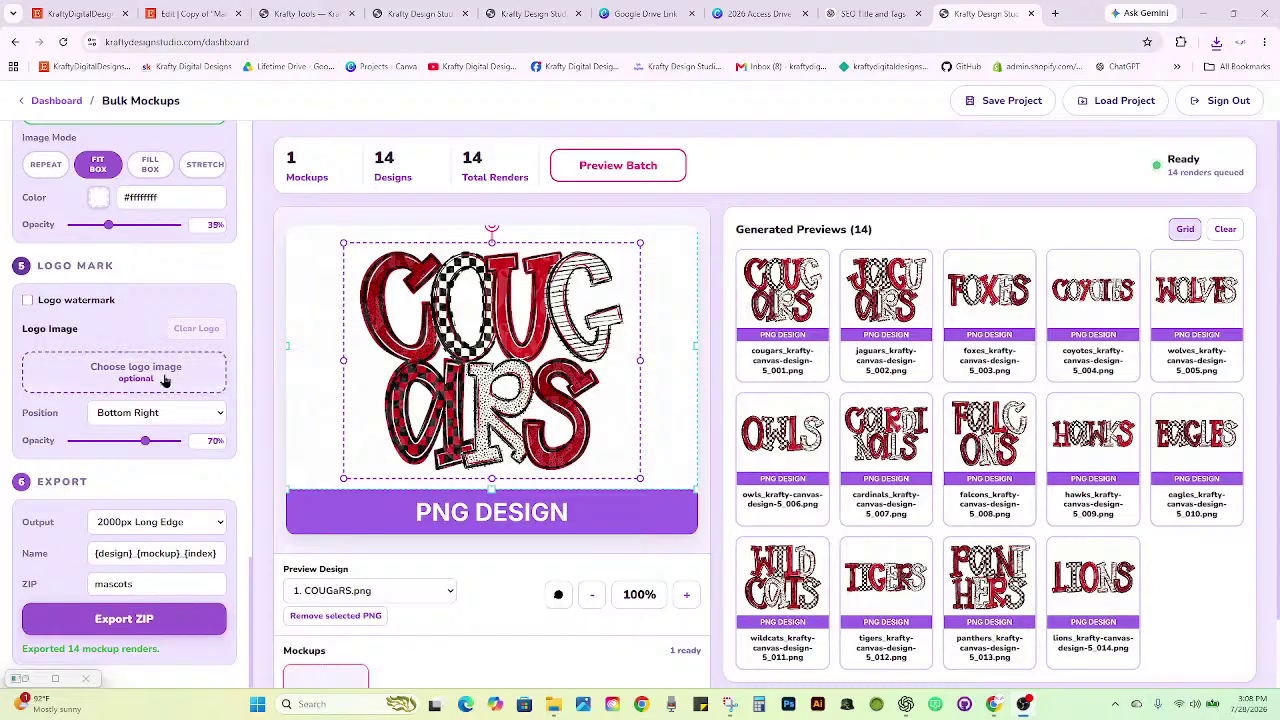
{"action": "scroll", "coordinate": [166, 380], "scroll_direction": "down", "scroll_amount": 1}
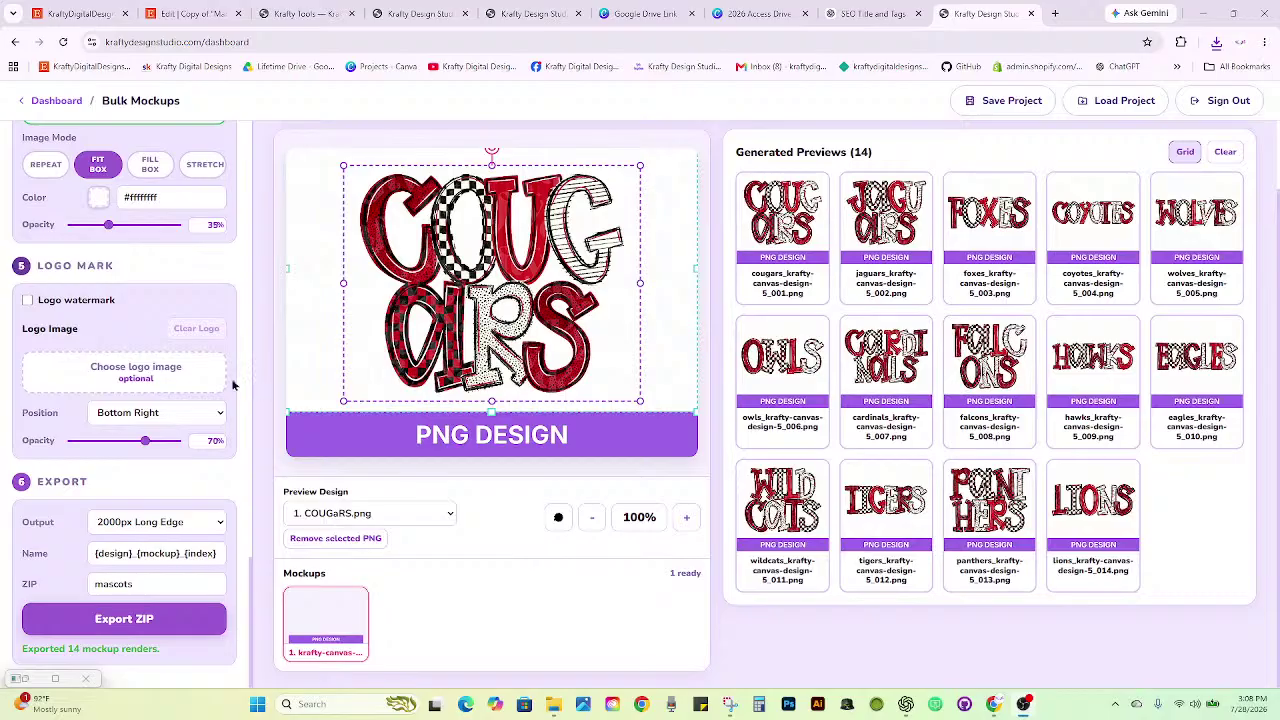
{"action": "scroll", "coordinate": [165, 495], "scroll_direction": "up", "scroll_amount": 15}
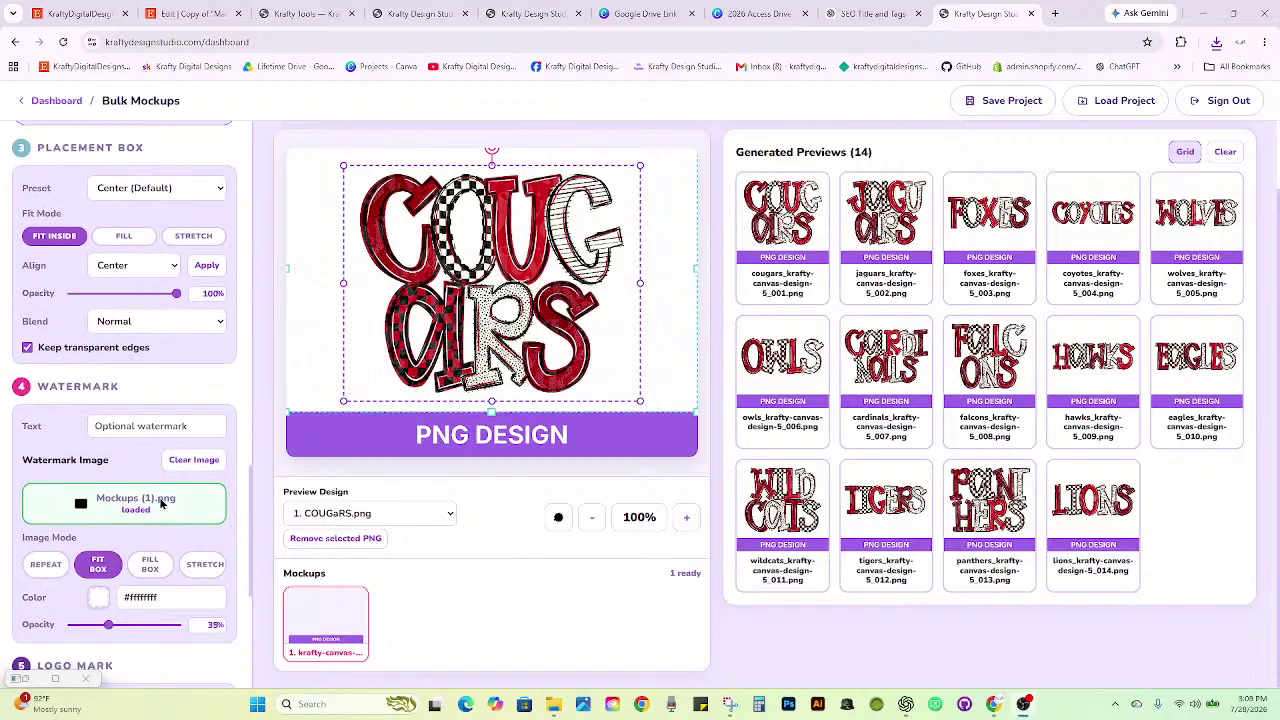
{"action": "left_click", "coordinate": [197, 12]}
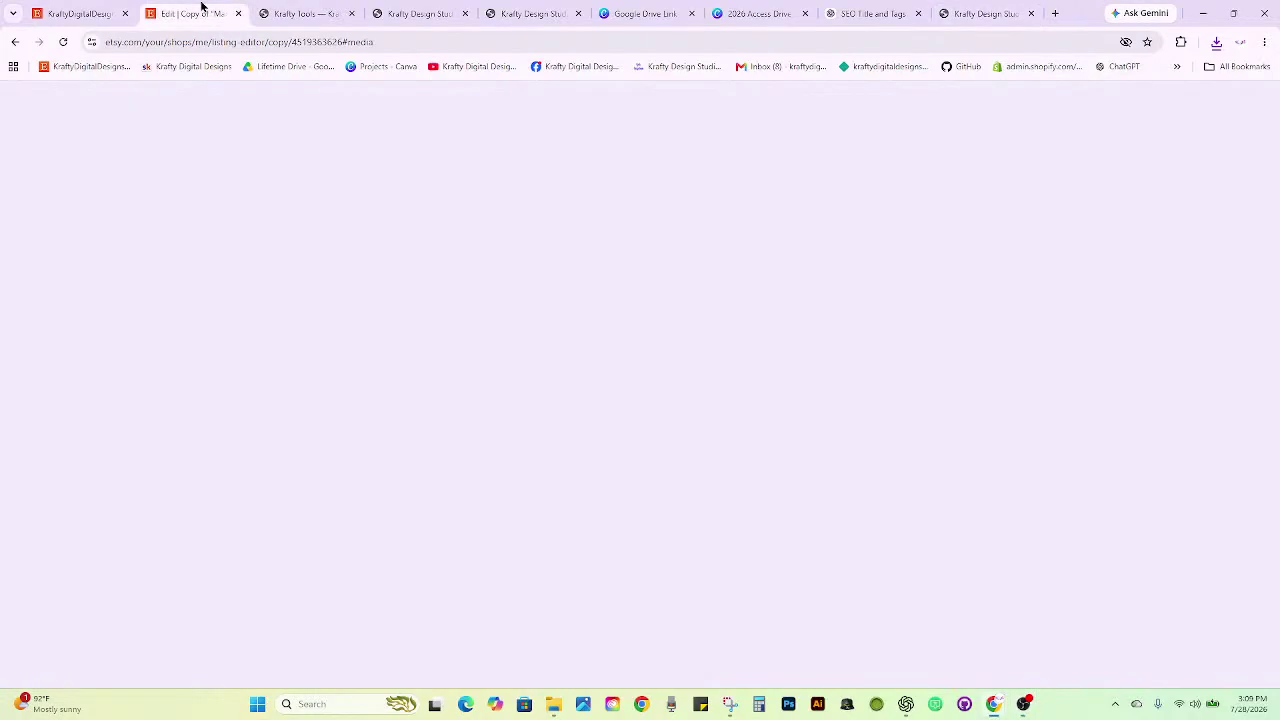
{"action": "left_click", "coordinate": [990, 10]}
Copy the selected "Bulldogs School Mascot PNG" title from ChatGPT and return to the Etsy listing copy.
{"action": "left_click", "coordinate": [835, 8]}
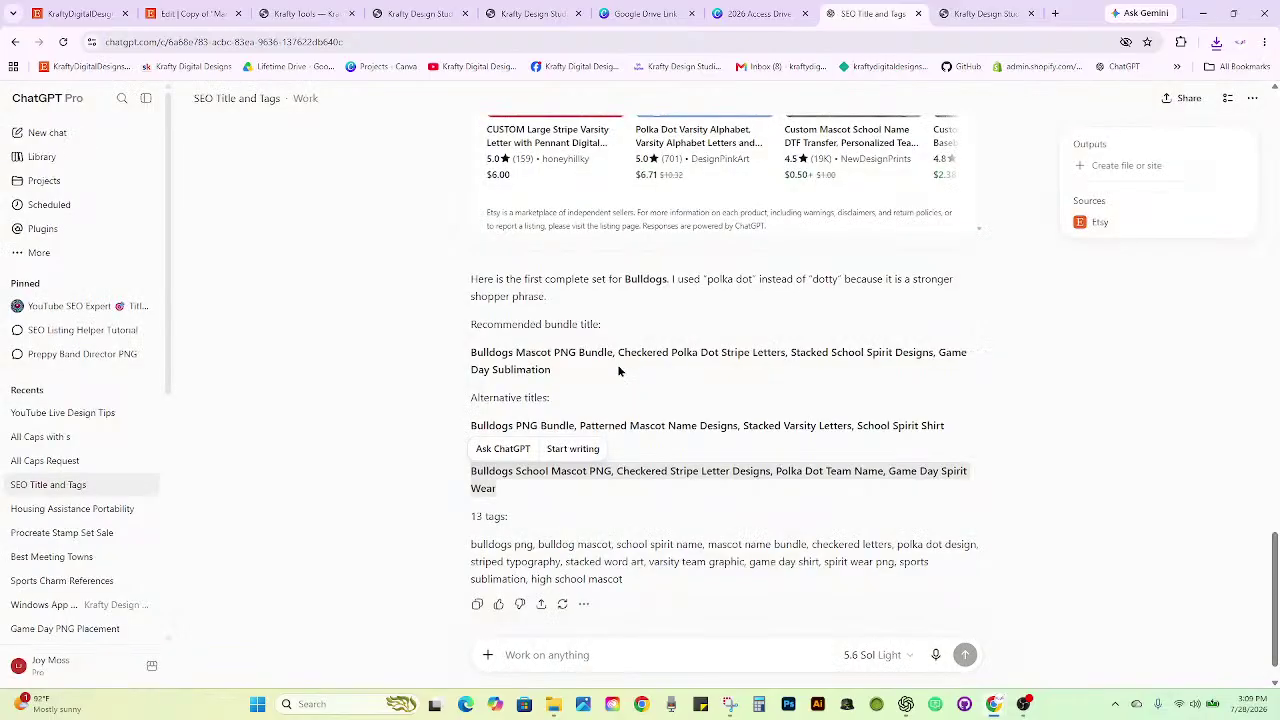
{"action": "right_click", "coordinate": [563, 477]}
{"action": "left_click", "coordinate": [566, 500]}
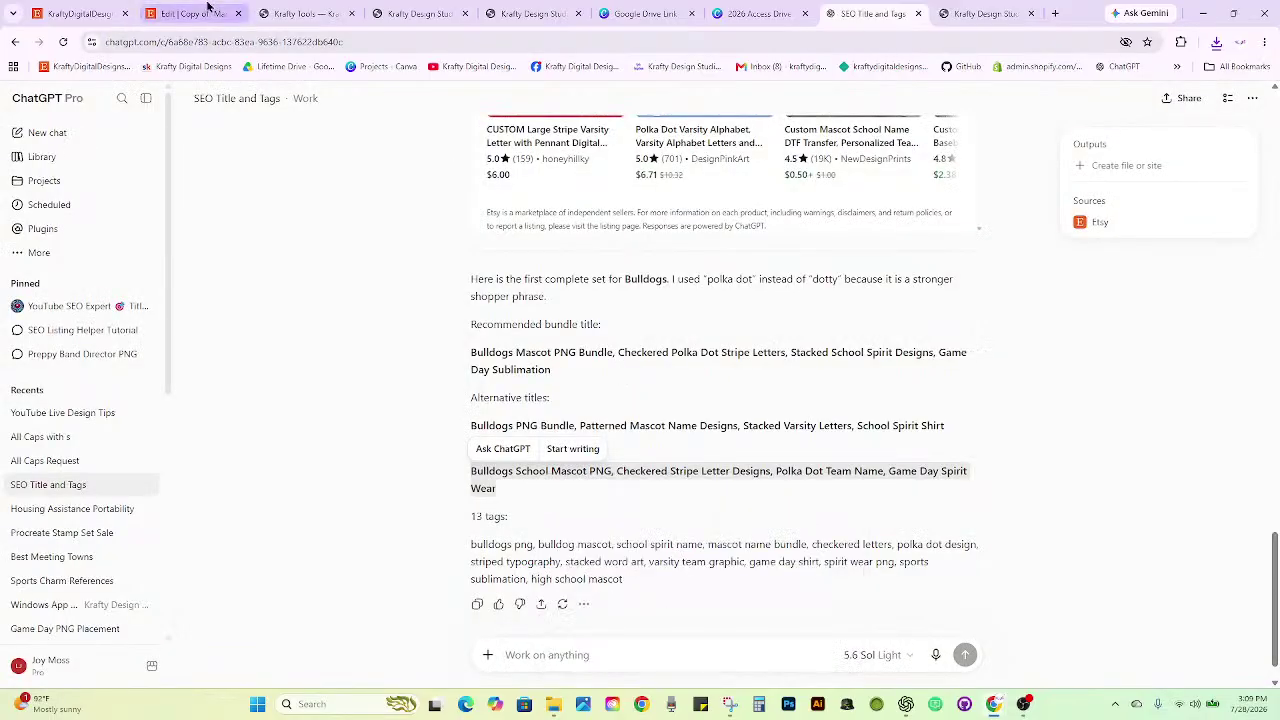
{"action": "left_click", "coordinate": [208, 7]}
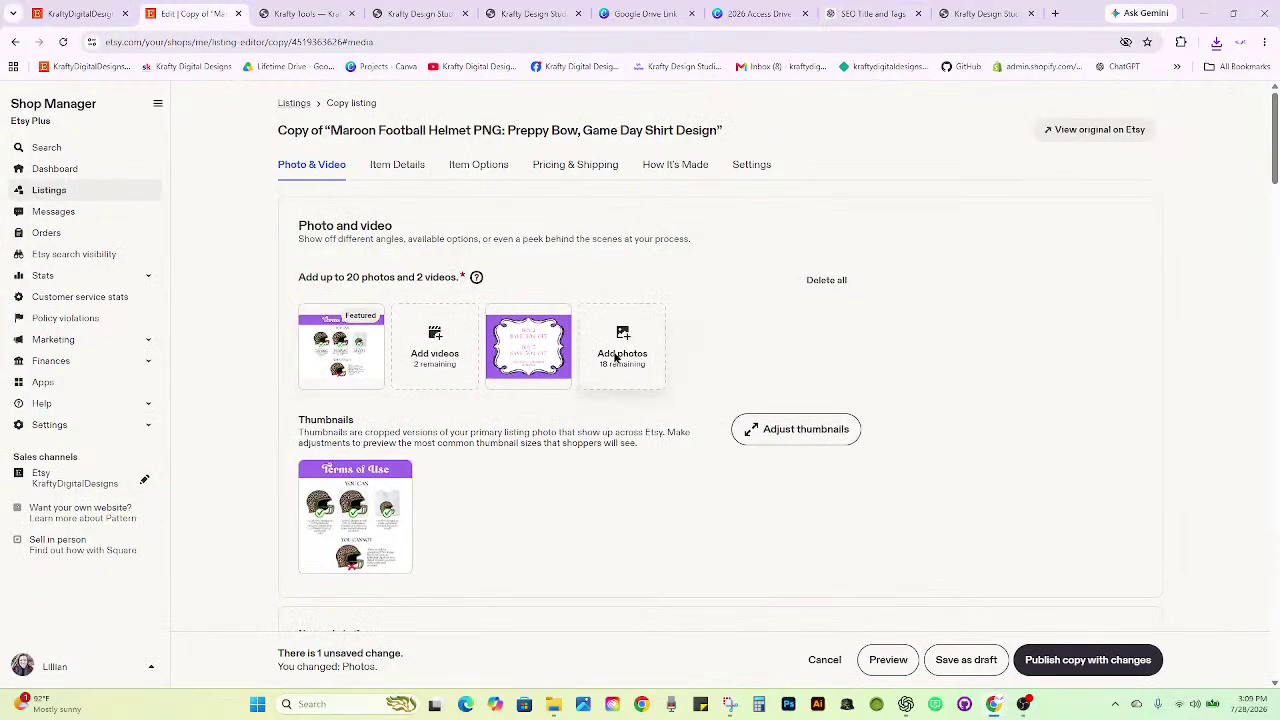
{"action": "left_click", "coordinate": [615, 357]}
{"action": "scroll", "coordinate": [613, 351], "scroll_direction": "down", "scroll_amount": 6}
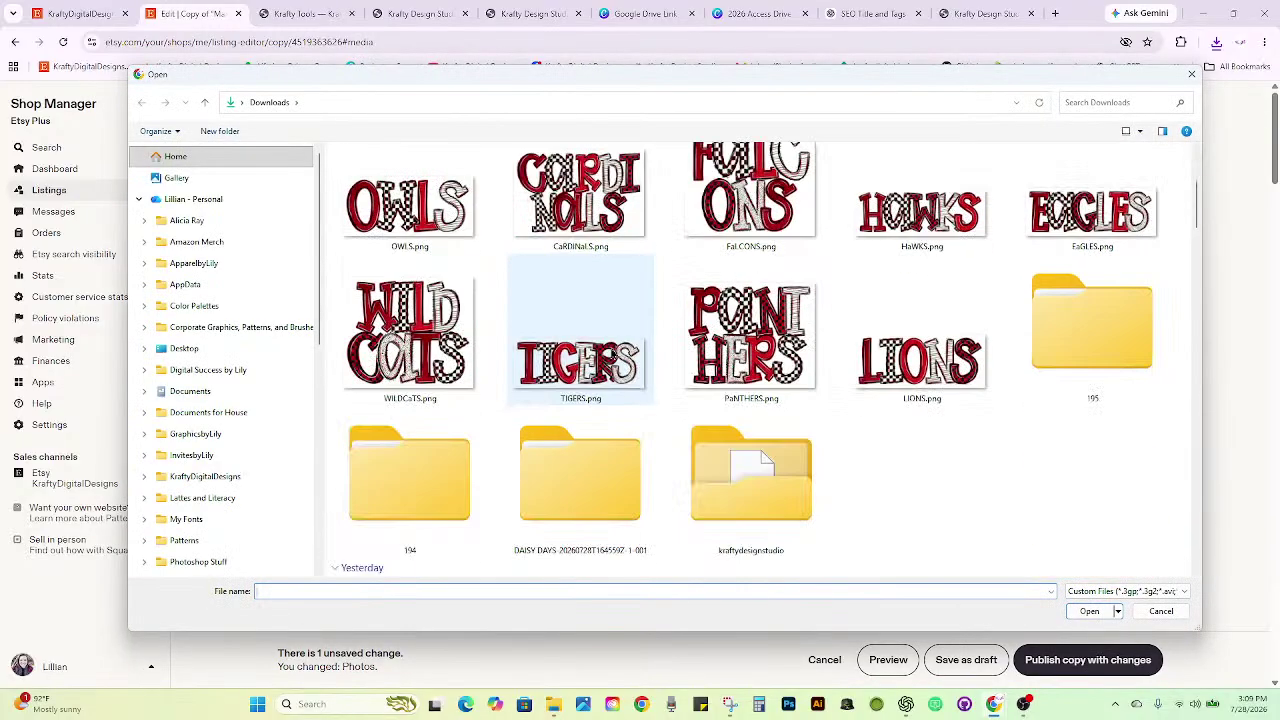
{"action": "scroll", "coordinate": [613, 351], "scroll_direction": "up", "scroll_amount": 6}
{"action": "left_click", "coordinate": [1161, 611]}
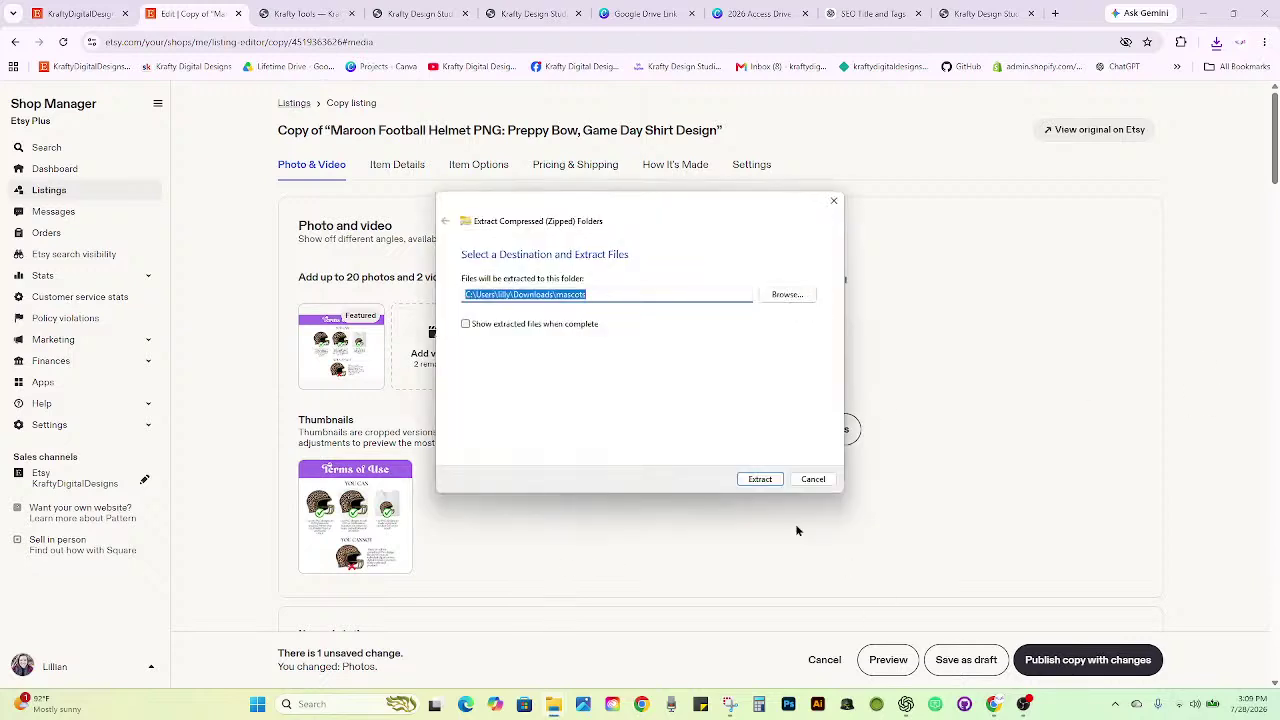
Extract the mockup ZIP to Downloads\mascots and show that folder's images as extra large icons when choosing listing photos.
{"action": "left_click", "coordinate": [766, 480]}
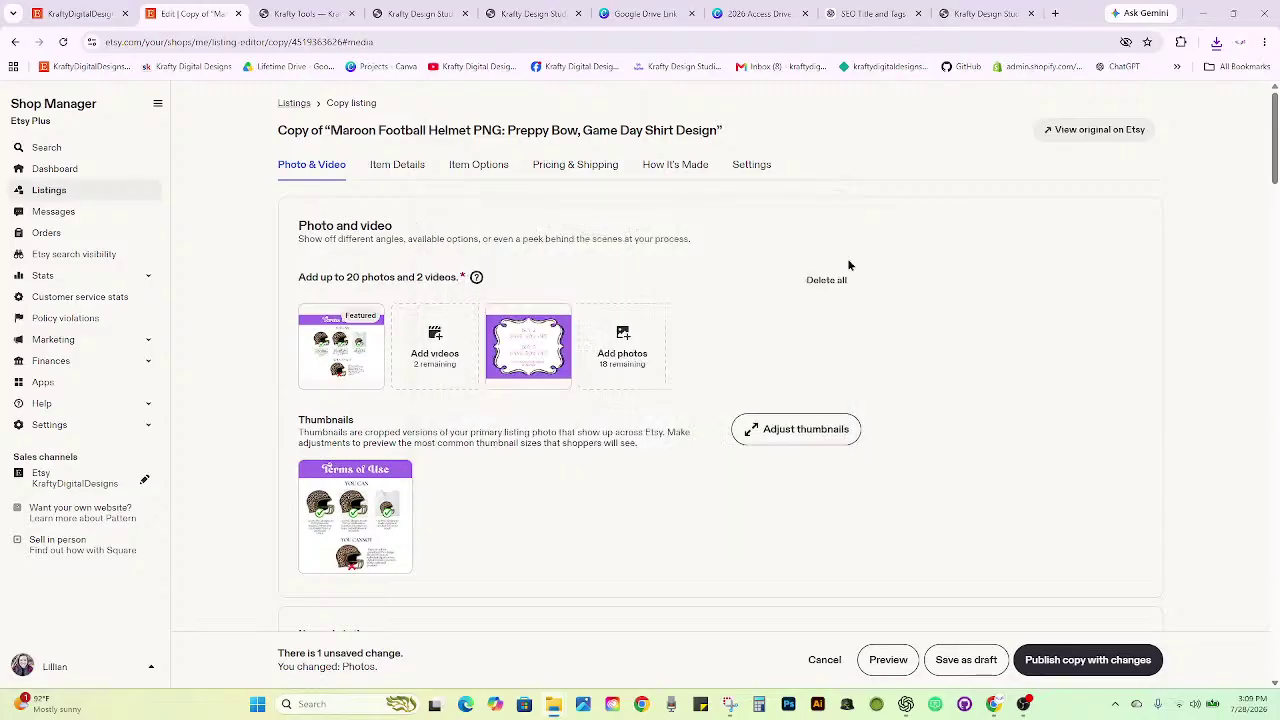
{"action": "left_click", "coordinate": [622, 345]}
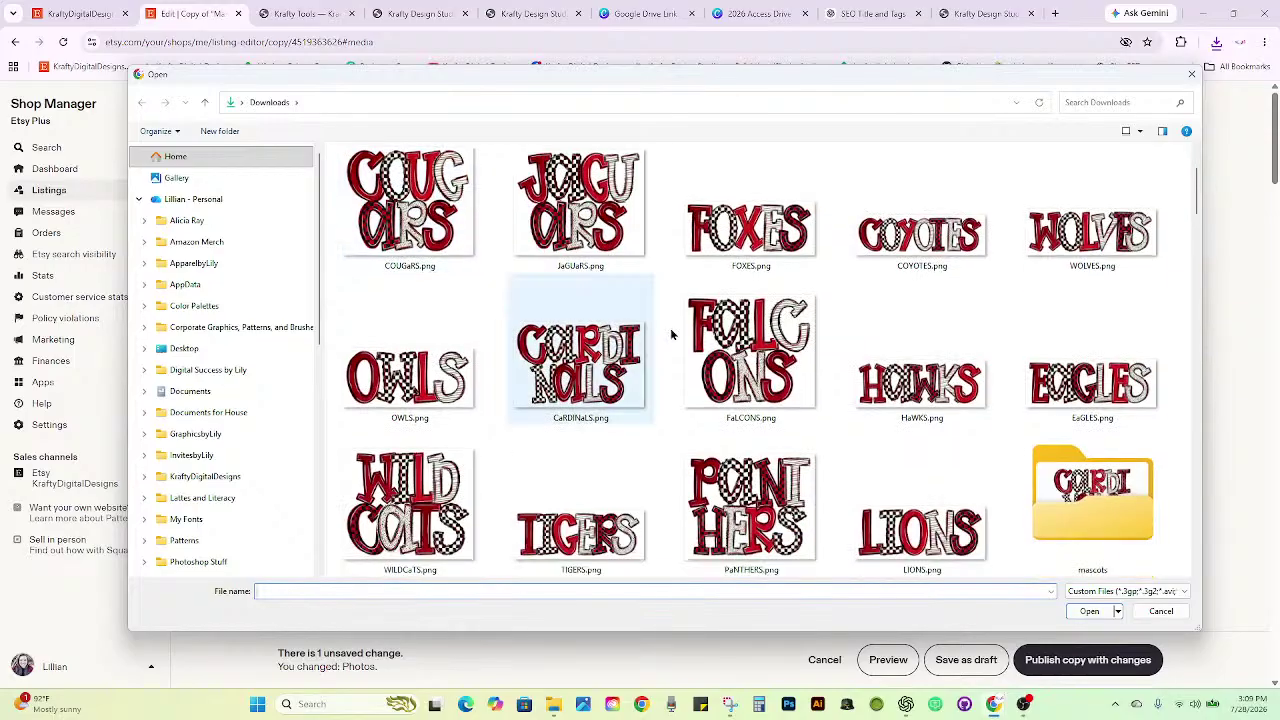
{"action": "double_click", "coordinate": [1047, 462]}
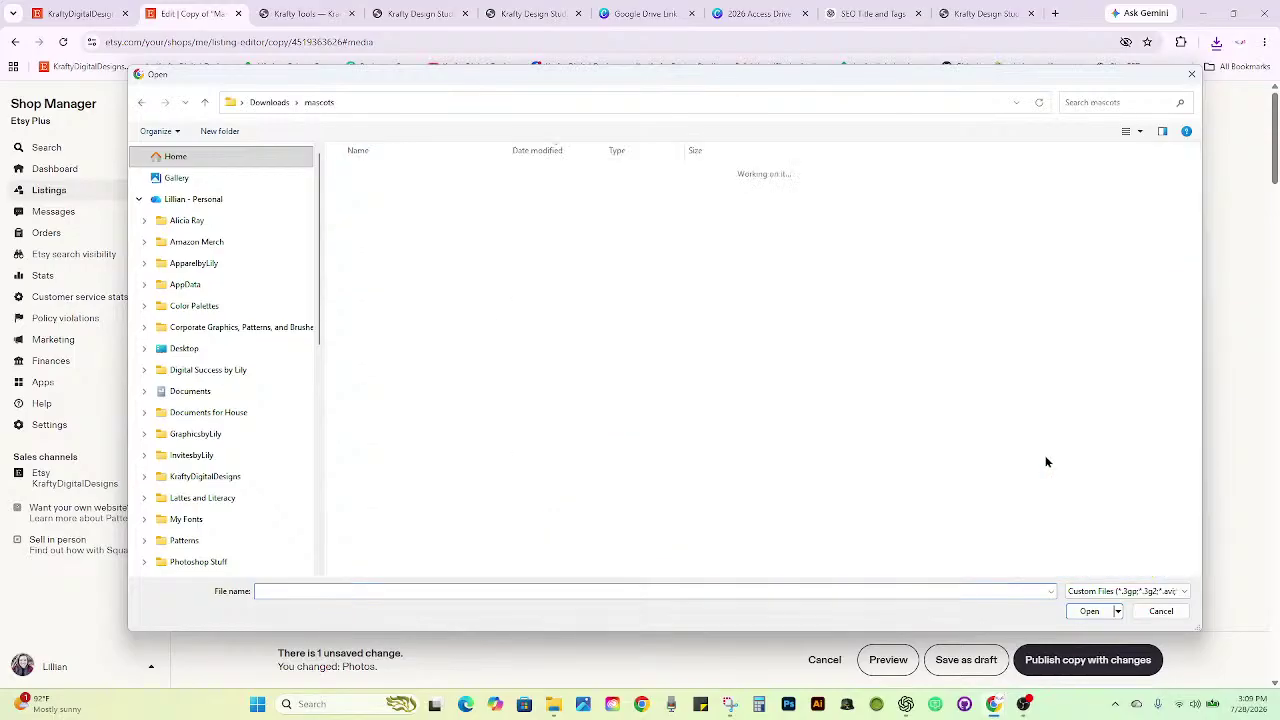
{"action": "left_click", "coordinate": [1139, 131]}
{"action": "left_click", "coordinate": [1186, 42]}
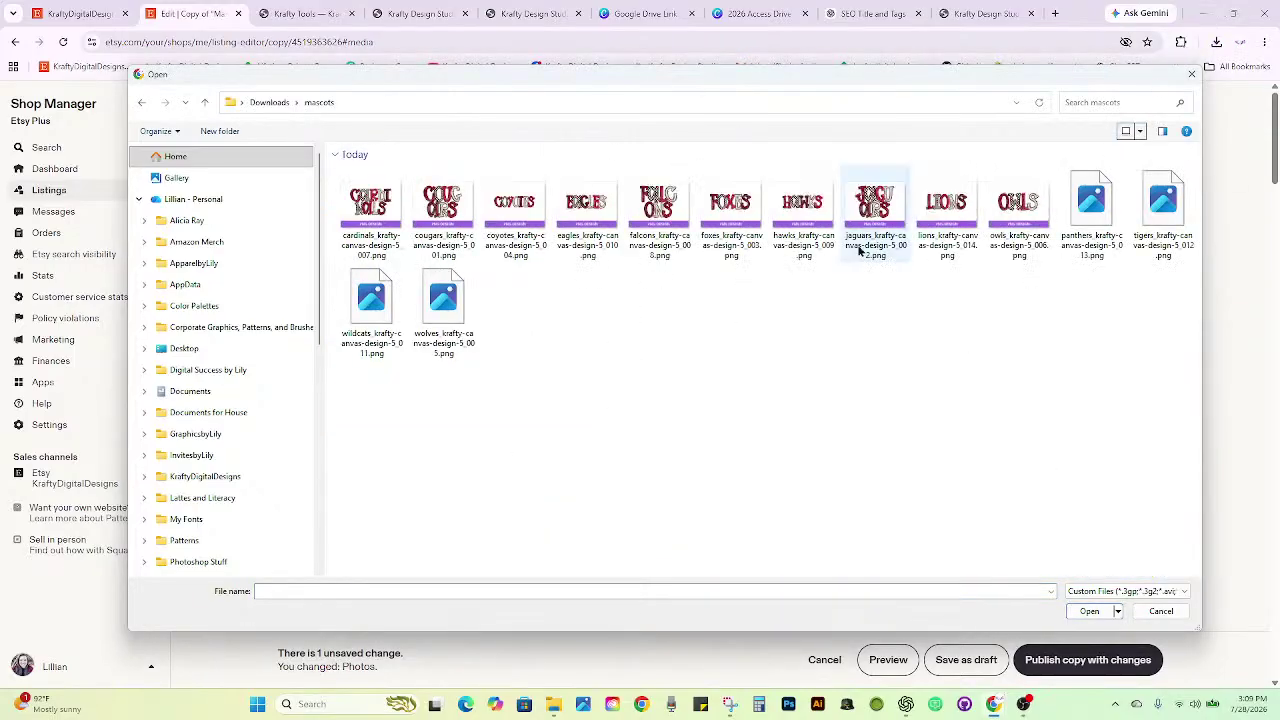
{"action": "left_click", "coordinate": [1140, 131]}
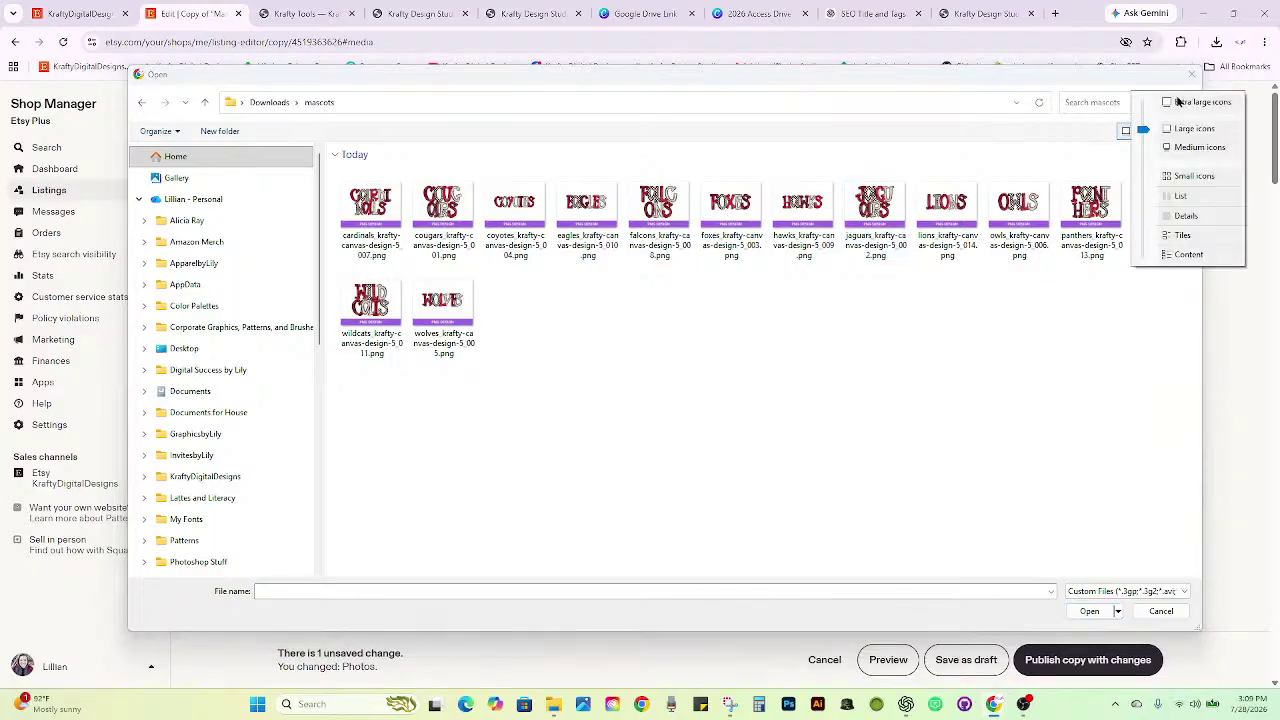
{"action": "left_click", "coordinate": [1180, 101]}
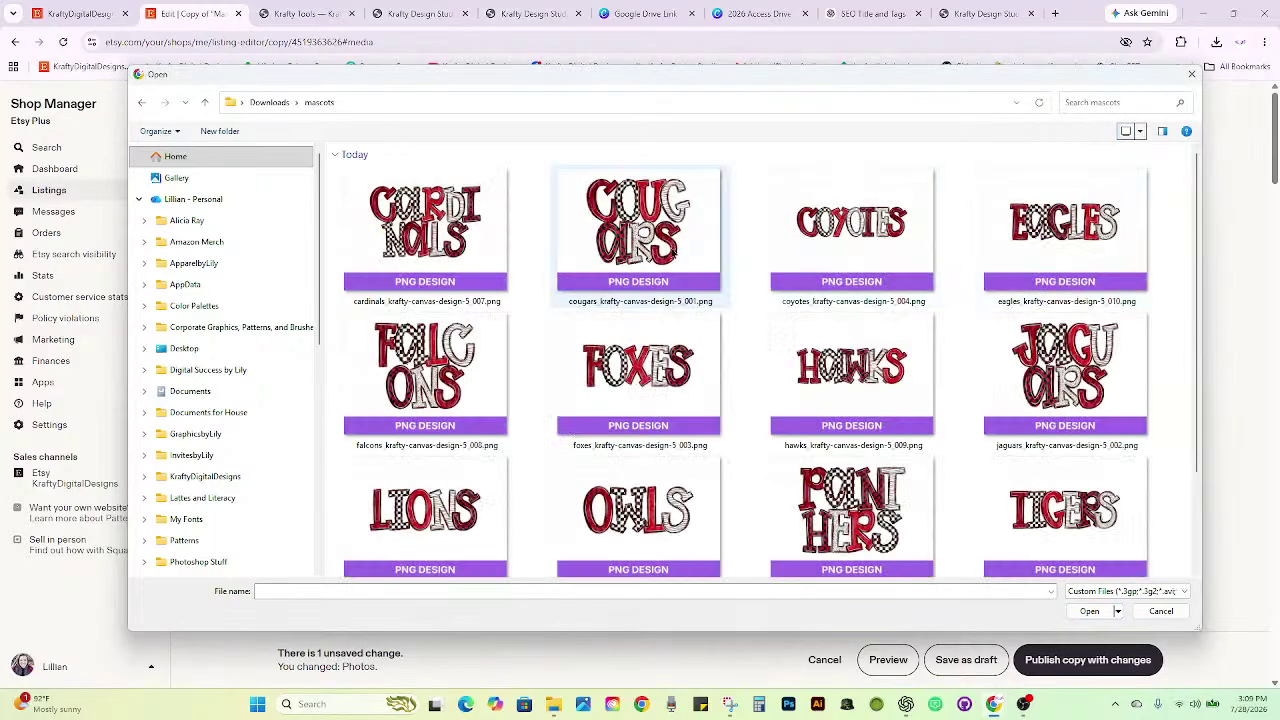
Add the cougars mockup PNG from the mascots folder to the listing photos three times, with one as the featured photo.
{"action": "double_click", "coordinate": [694, 254]}
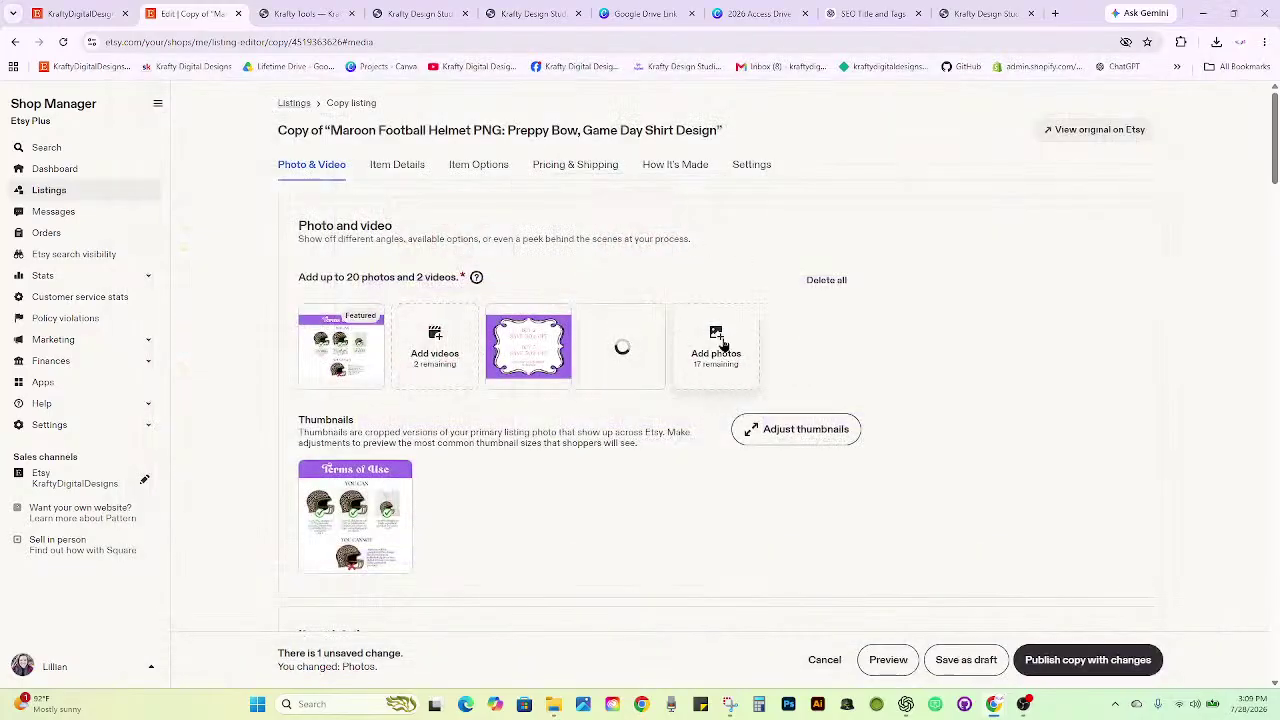
{"action": "left_click", "coordinate": [718, 346]}
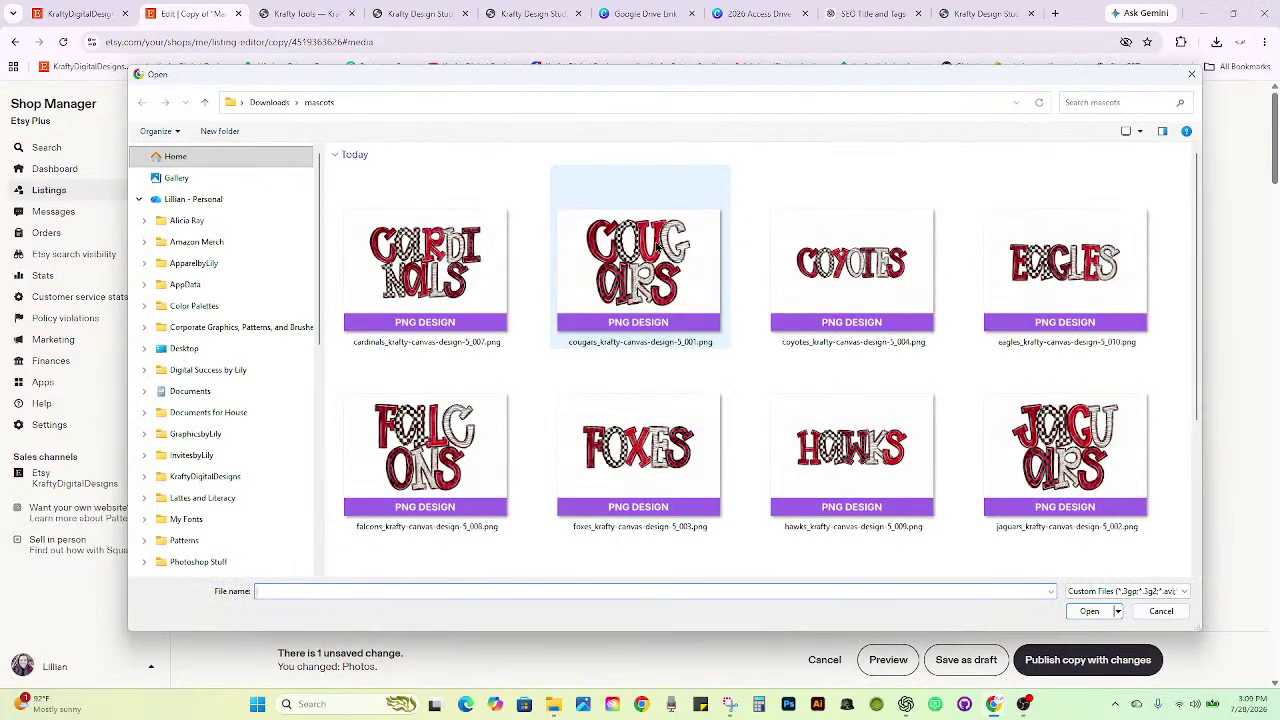
{"action": "double_click", "coordinate": [720, 336]}
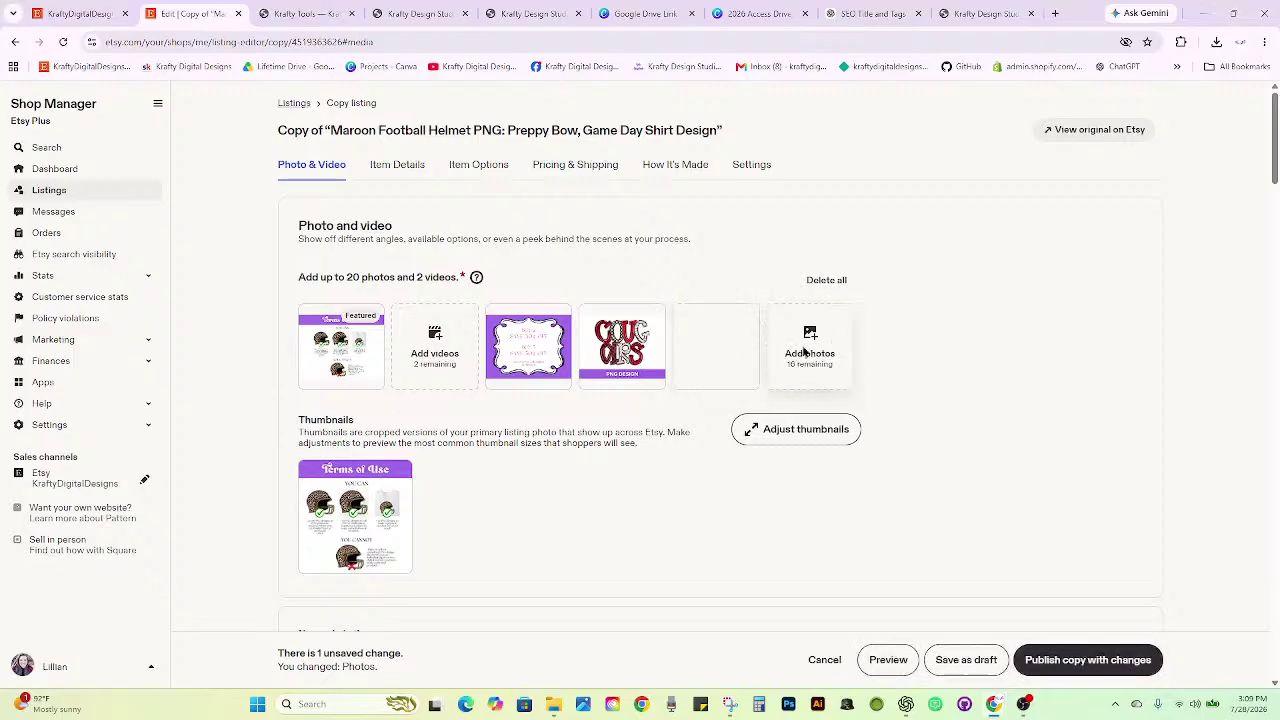
{"action": "left_click", "coordinate": [806, 352]}
{"action": "double_click", "coordinate": [675, 240]}
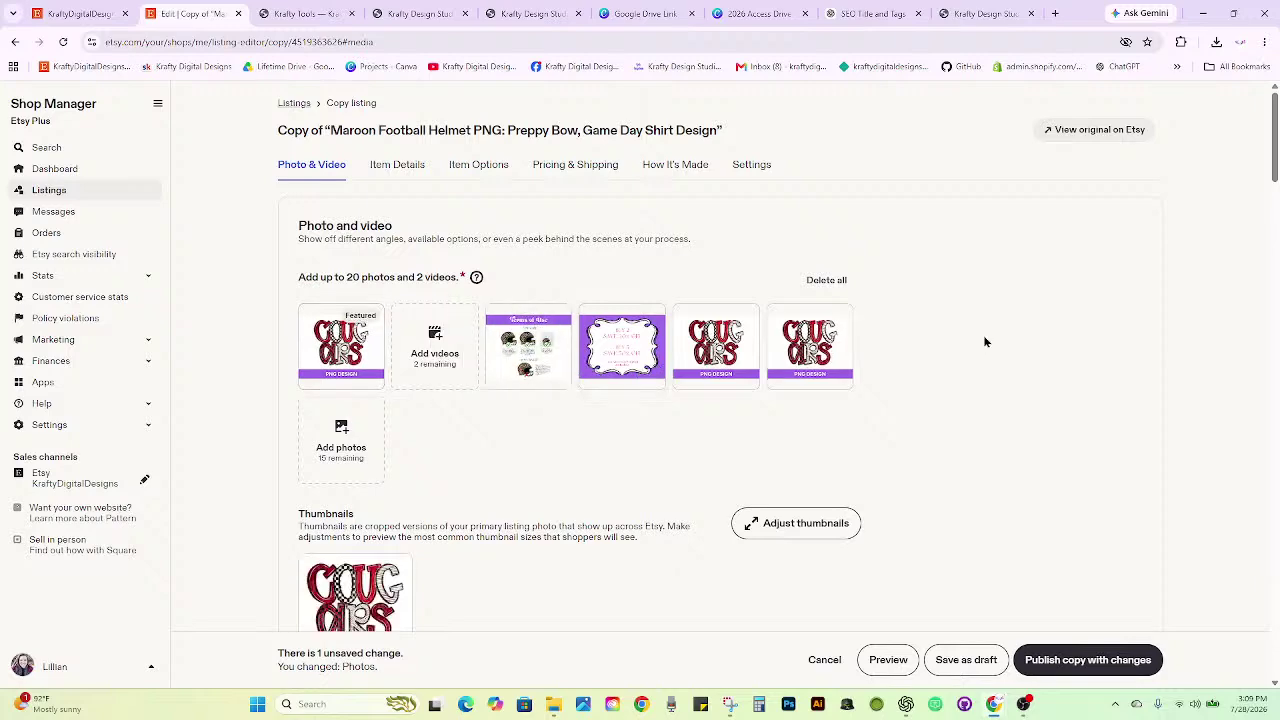
Replace the listing title with the copied "Bulldogs School Mascot PNG" title and remove maroonfootballfront.png from the digital files.
{"action": "scroll", "coordinate": [983, 340], "scroll_direction": "down", "scroll_amount": 6}
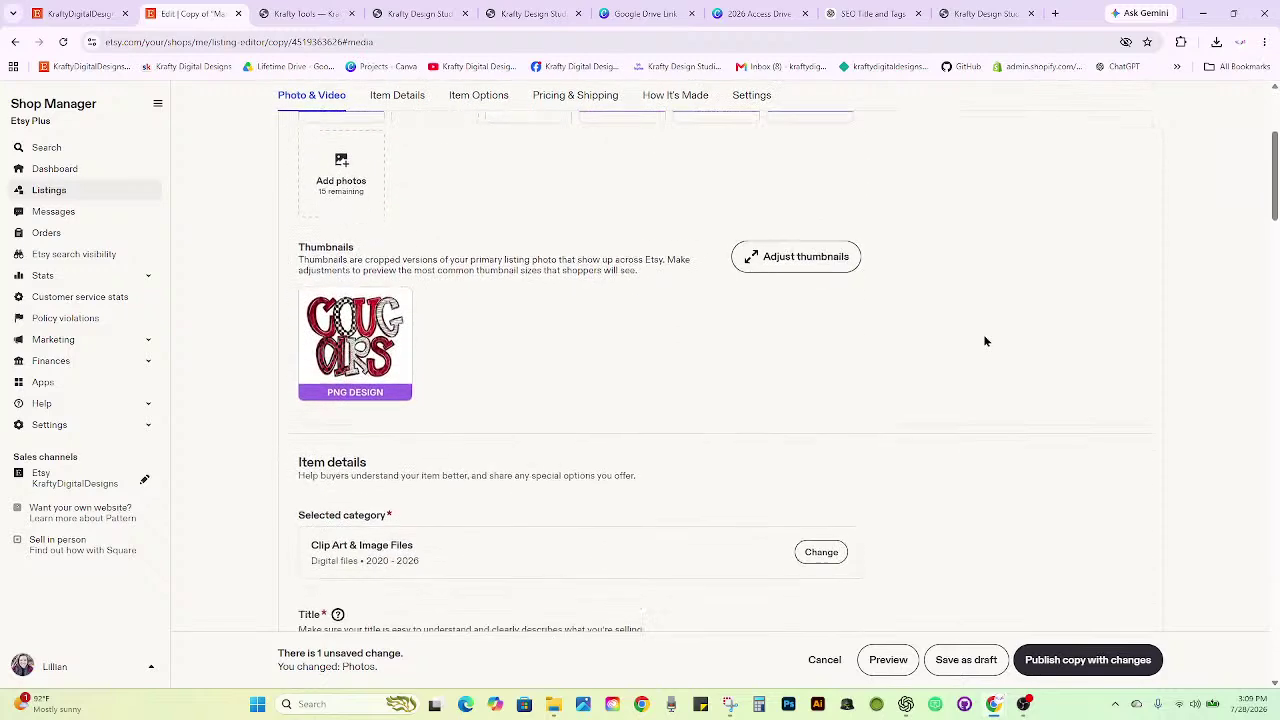
{"action": "left_click_drag", "start_coordinate": [616, 330], "coordinate": [256, 341]}
{"action": "key", "text": "ctrl+v"}
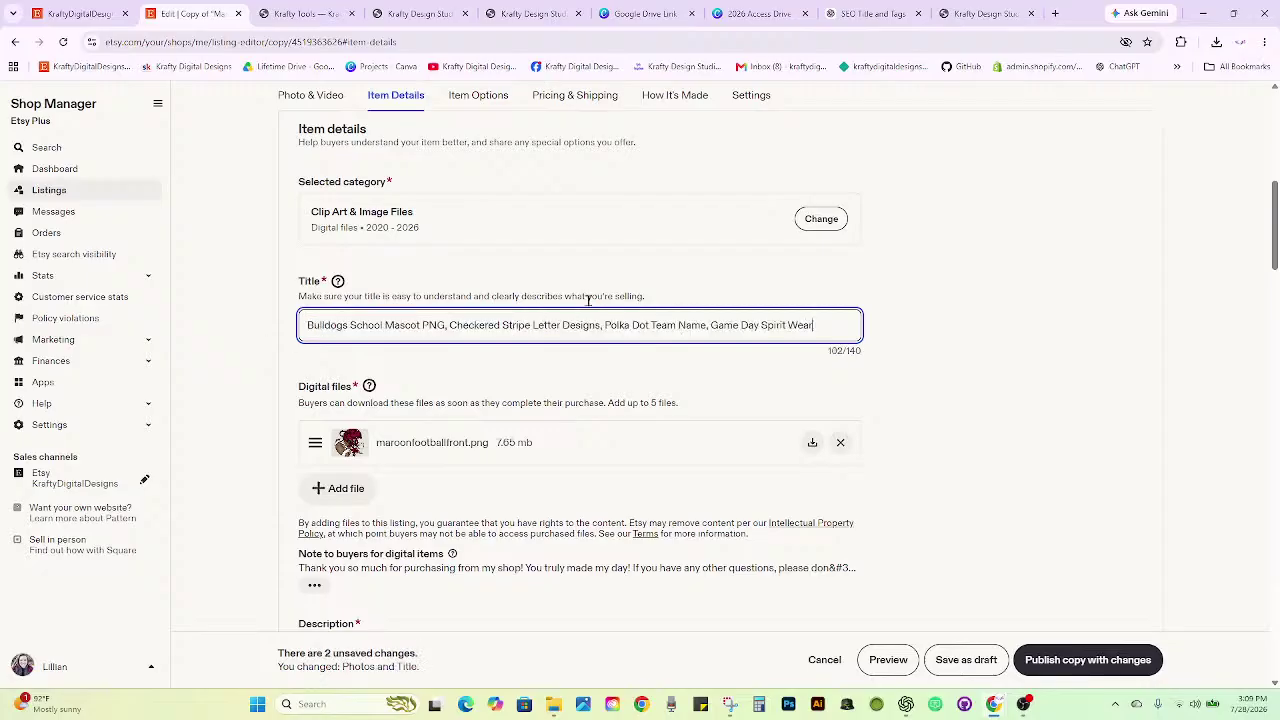
{"action": "left_click", "coordinate": [908, 298]}
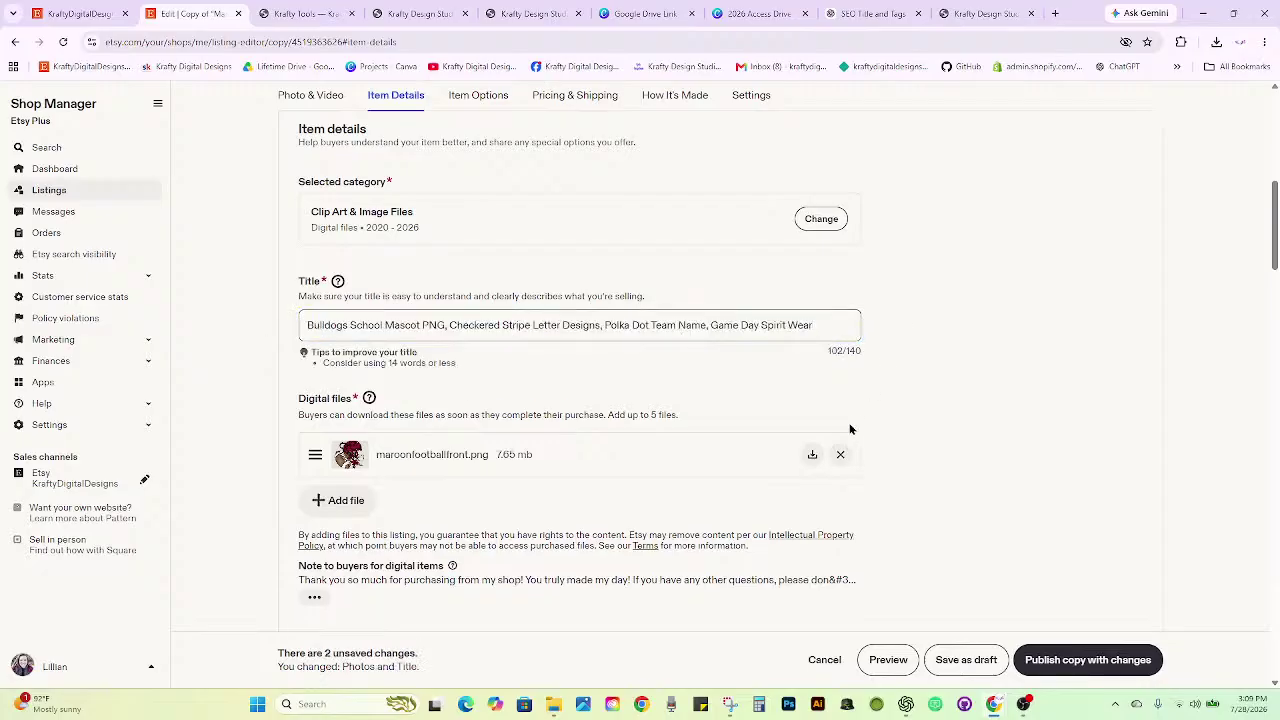
{"action": "left_click", "coordinate": [840, 454]}
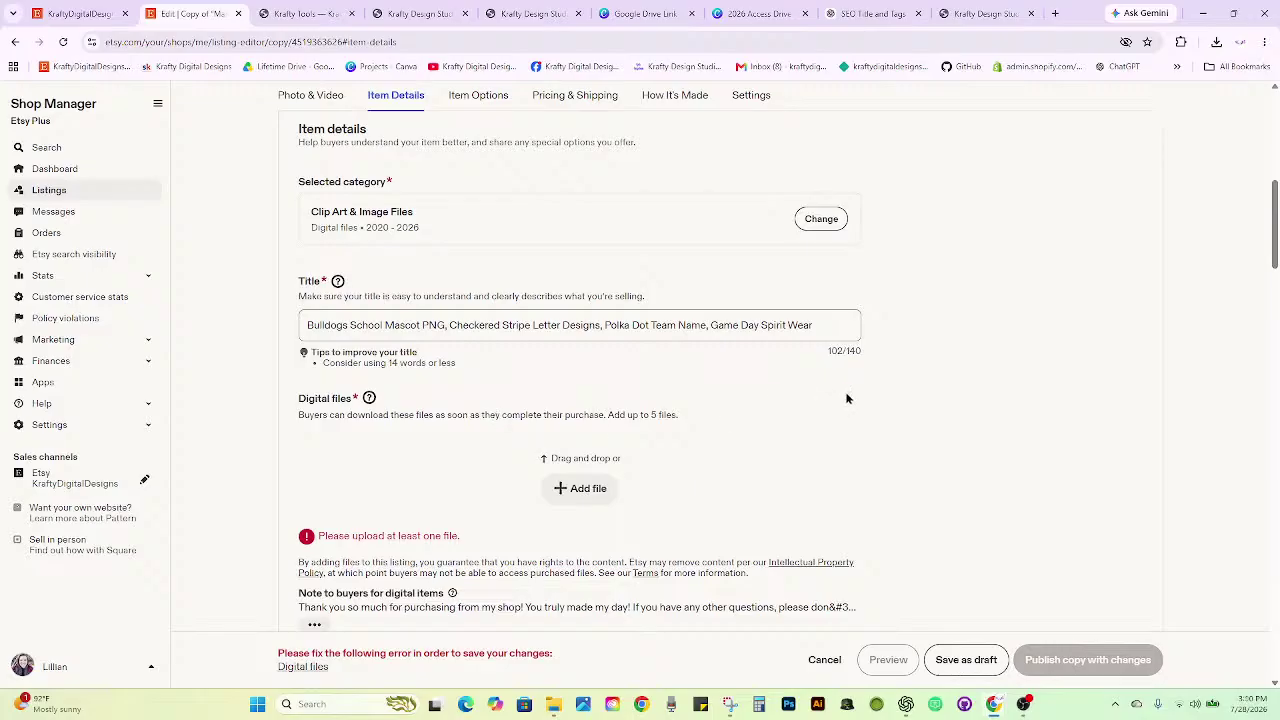
Change the first word of the listing title from "Bulldogs" to "Cougars".
{"action": "left_click", "coordinate": [346, 324]}
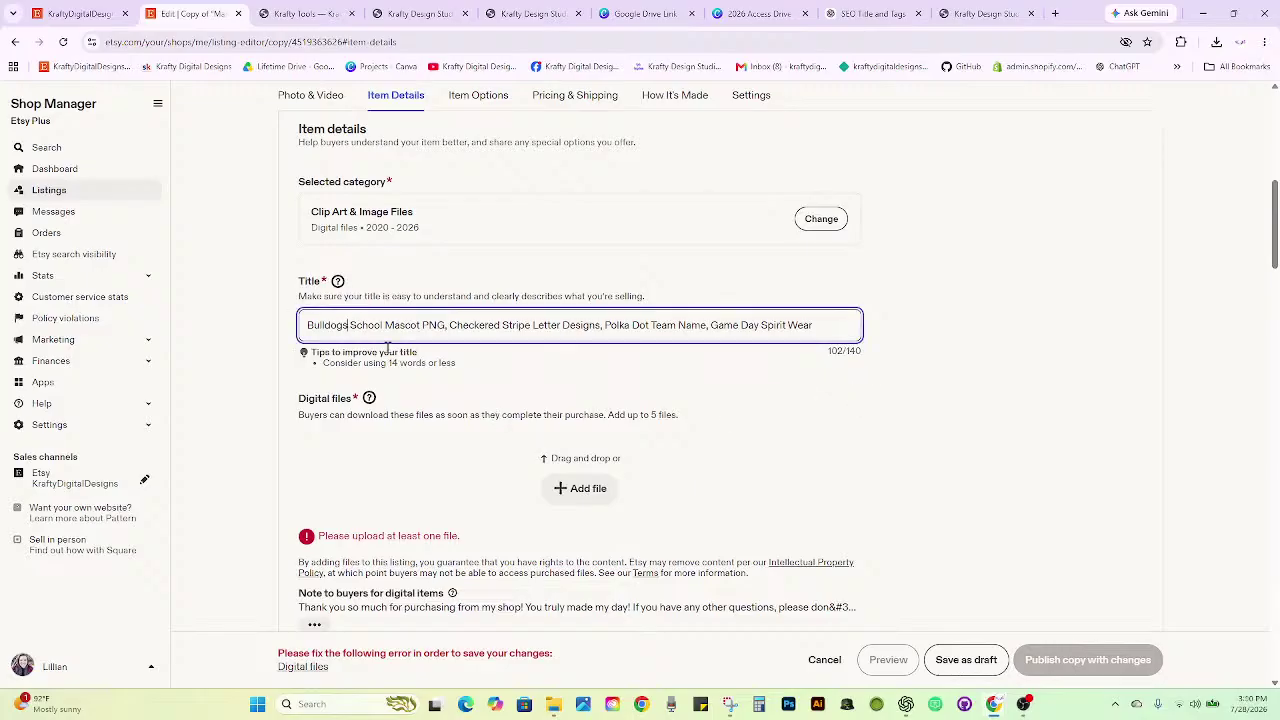
{"action": "key", "text": "BackSpace"}
{"action": "key", "text": "BackSpace"}
{"action": "key", "text": "BackSpace"}
{"action": "key", "text": "BackSpace"}
{"action": "key", "text": "BackSpace"}
{"action": "key", "text": "BackSpace"}
{"action": "key", "text": "BackSpace"}
{"action": "key", "text": "BackSpace"}
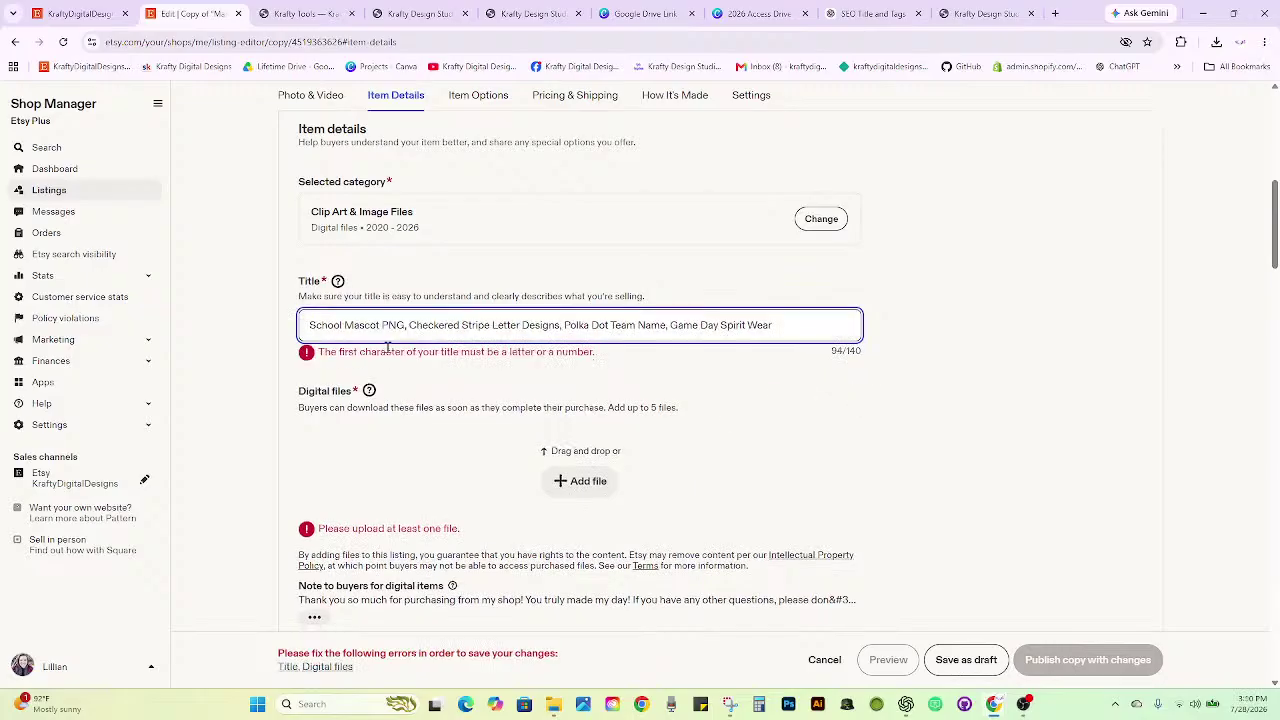
{"action": "type", "text": "Cougars"}
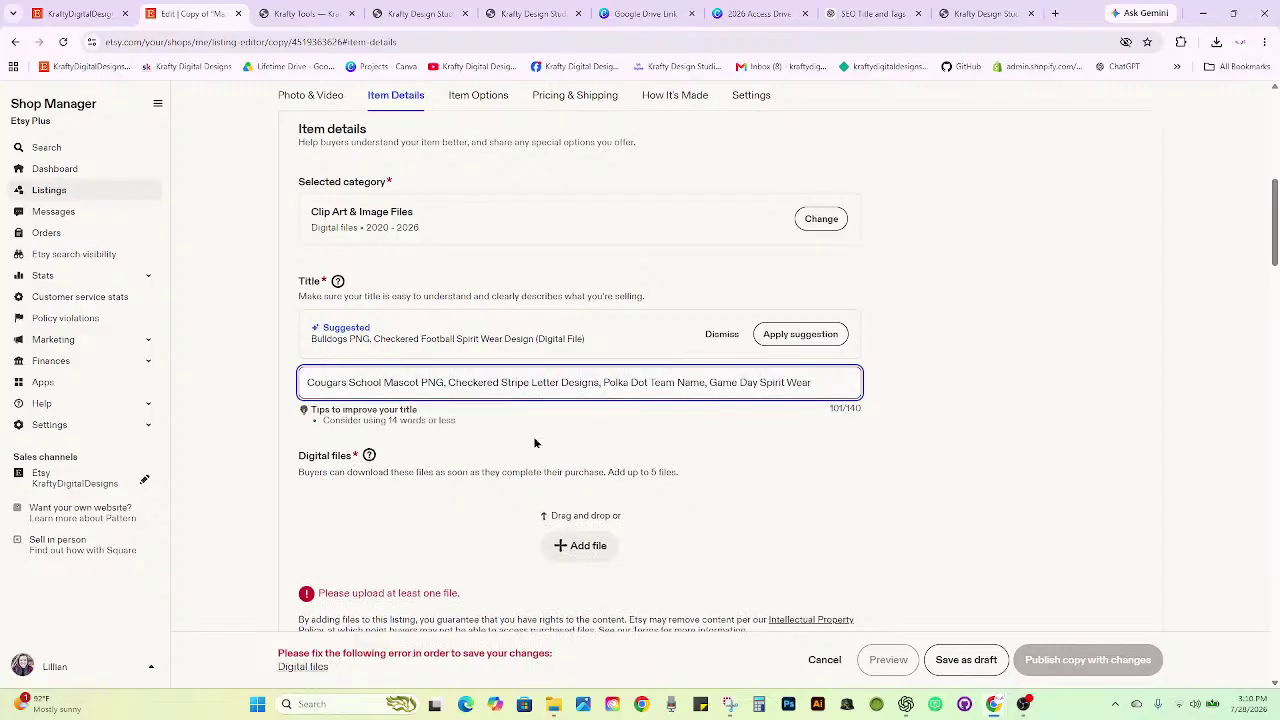
Upload COUGaRS.png as the digital file and delete the football helmet introduction paragraph from the description.
{"action": "scroll", "coordinate": [840, 400], "scroll_direction": "down", "scroll_amount": 2}
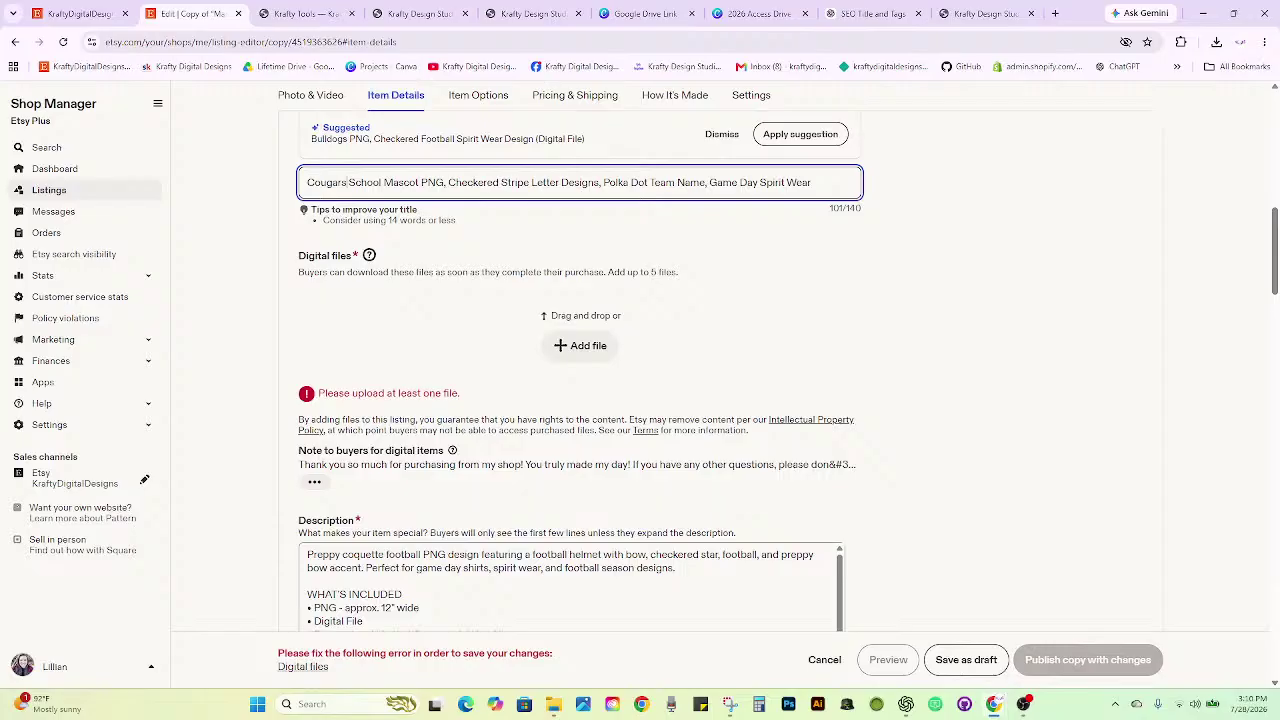
{"action": "left_click_drag", "start_coordinate": [915, 470], "coordinate": [673, 358]}
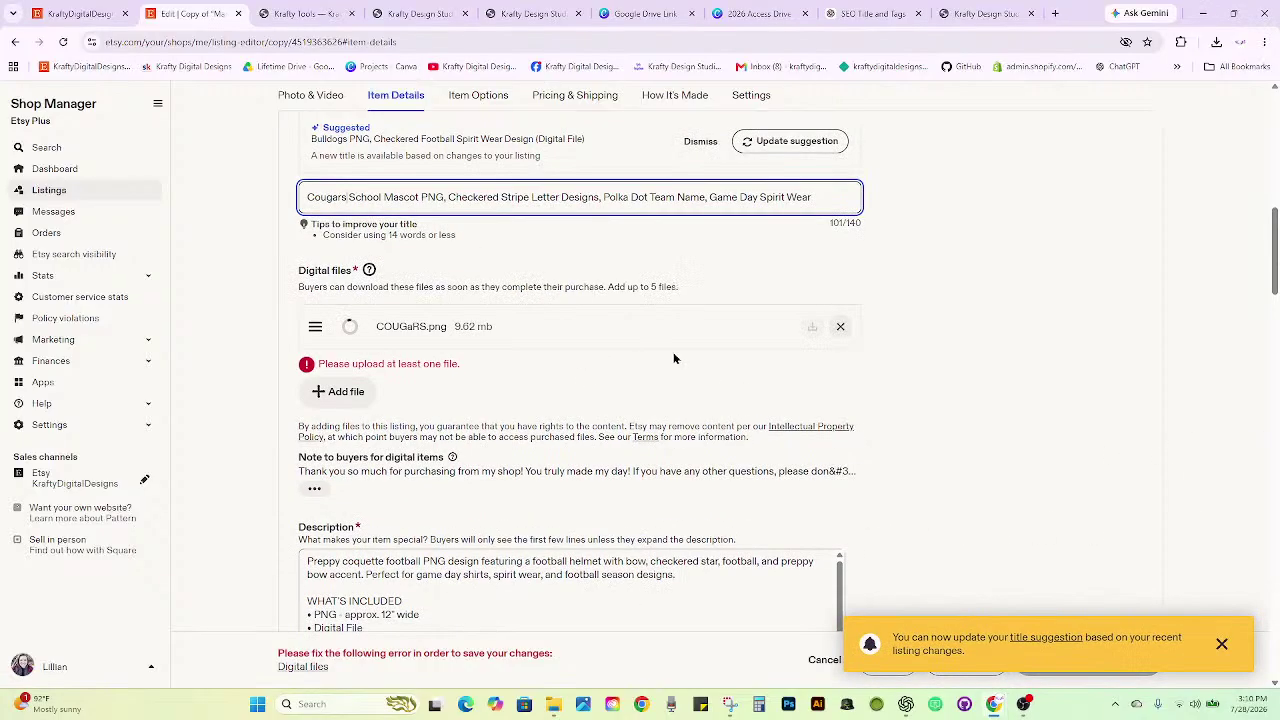
{"action": "scroll", "coordinate": [948, 313], "scroll_direction": "down", "scroll_amount": 2}
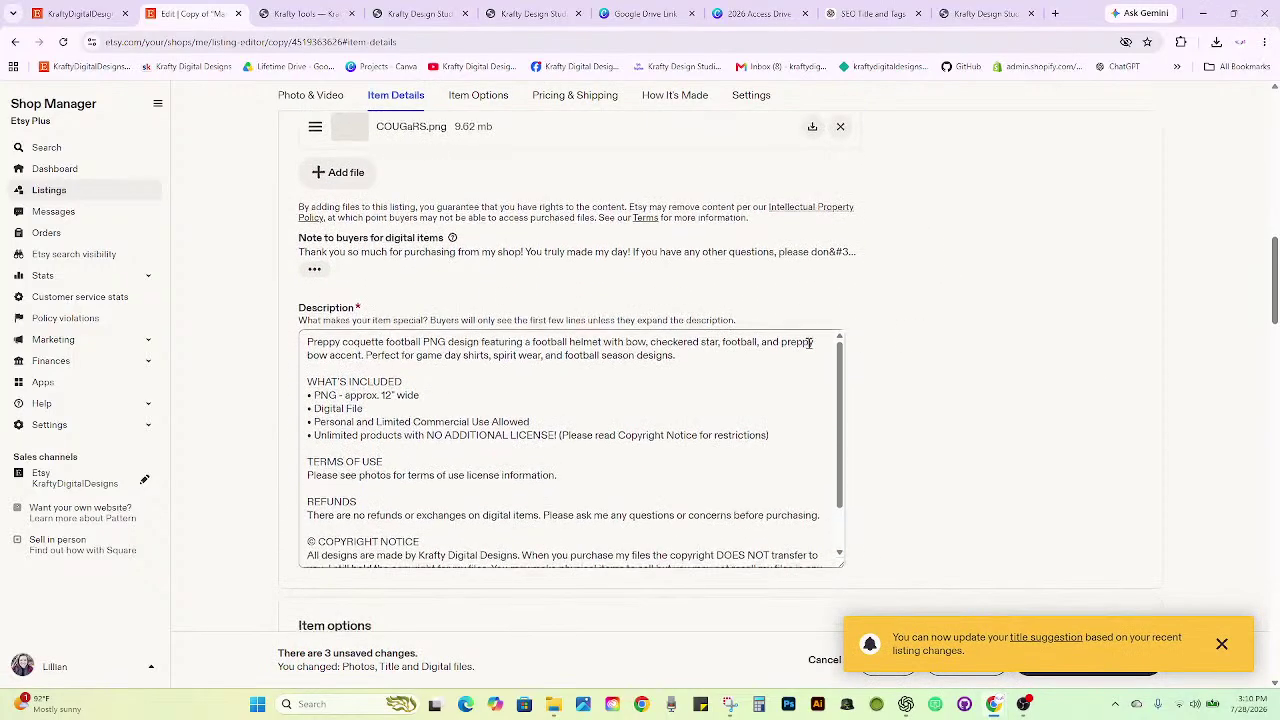
{"action": "triple_click", "coordinate": [290, 341]}
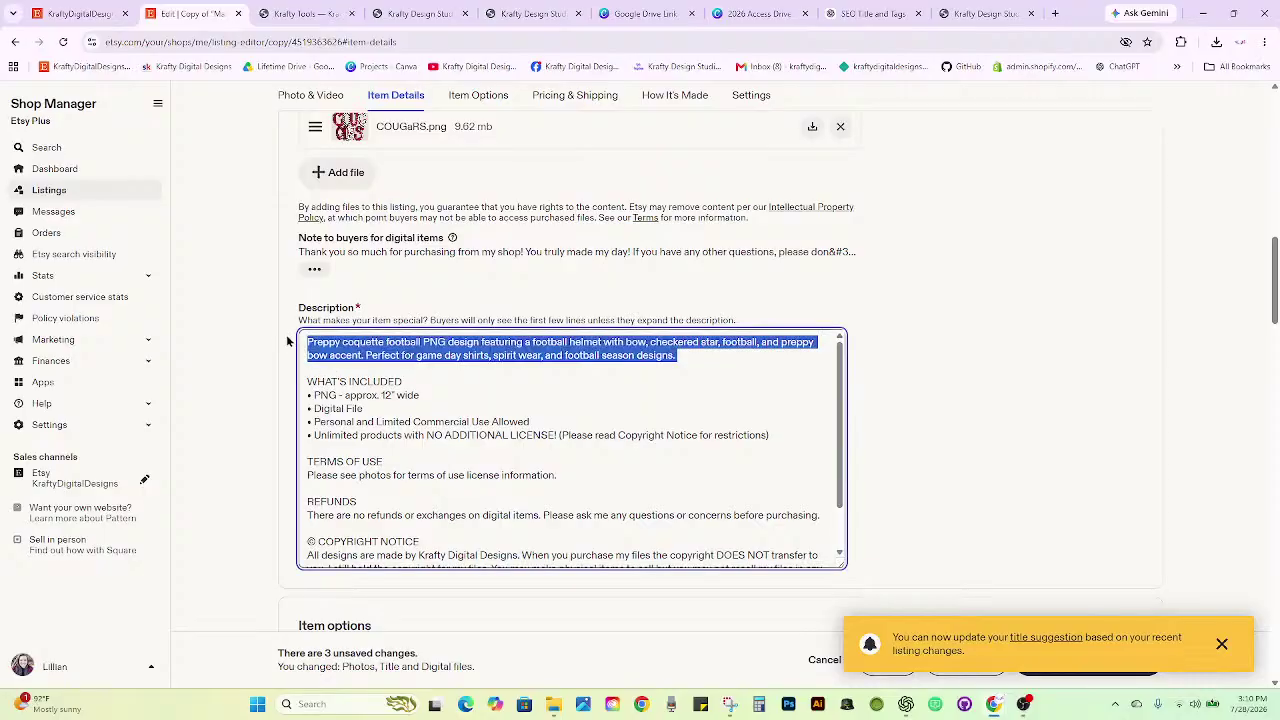
{"action": "key", "text": "BackSpace"}
{"action": "key", "text": "Delete"}
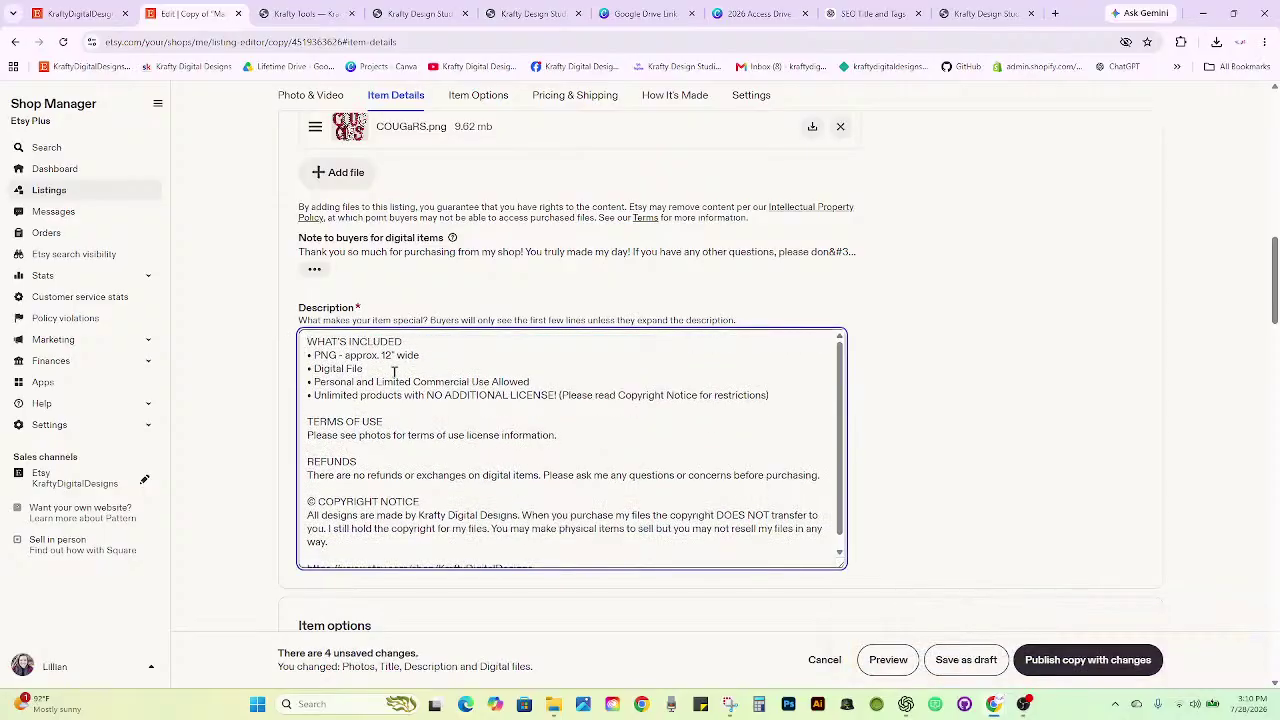
Remove all 13 existing tags from the listing, from "Sublimation Design" through "png for girls".
{"action": "scroll", "coordinate": [774, 409], "scroll_direction": "down", "scroll_amount": 6}
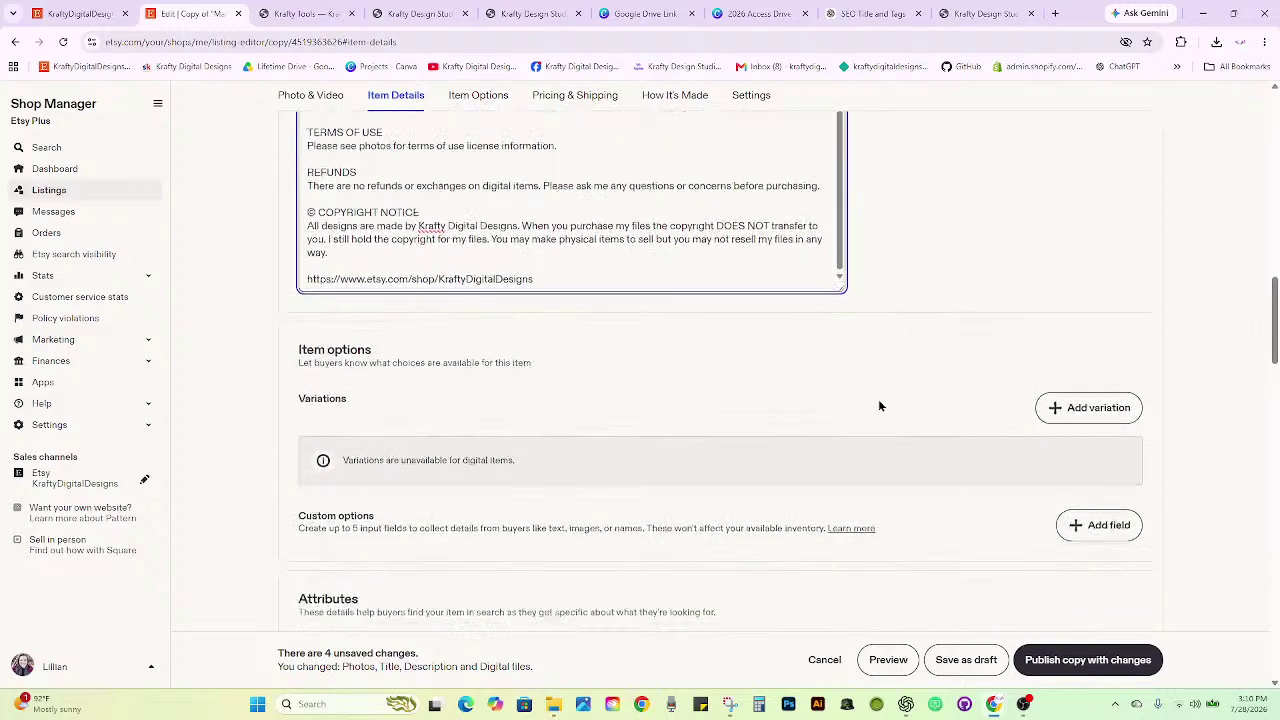
{"action": "scroll", "coordinate": [878, 405], "scroll_direction": "down", "scroll_amount": 1}
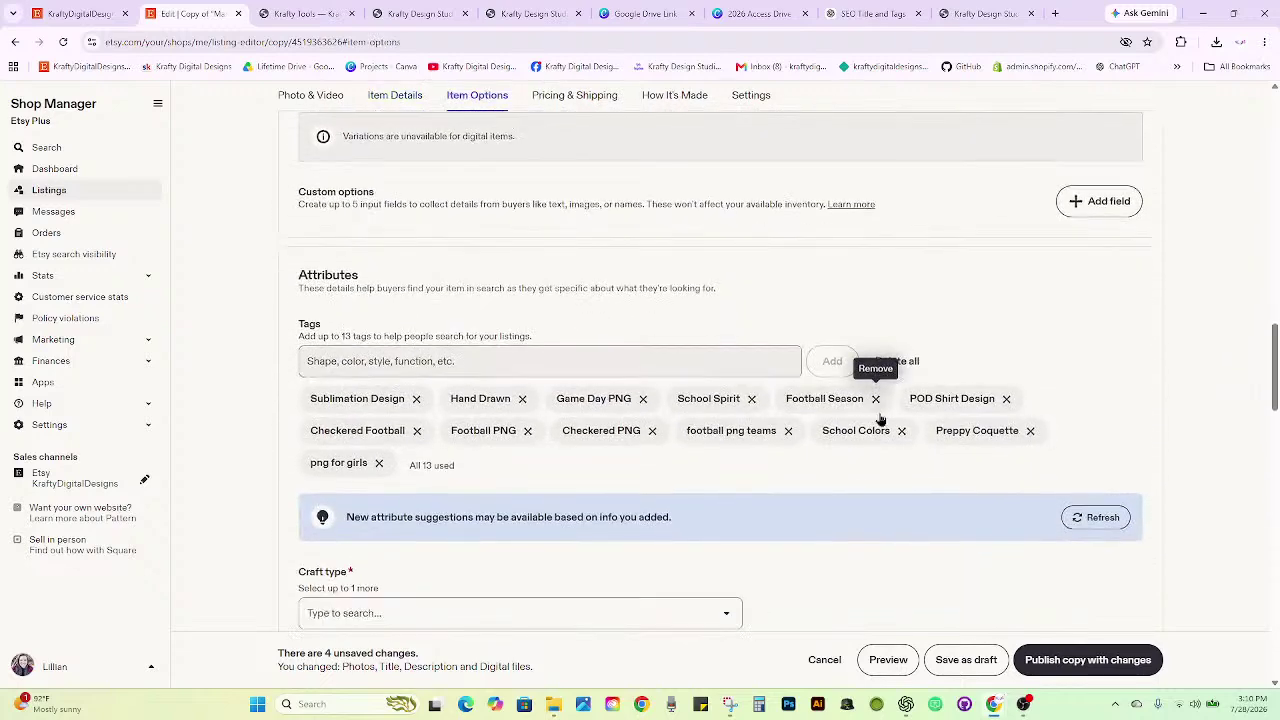
{"action": "left_click", "coordinate": [416, 399]}
{"action": "left_click", "coordinate": [382, 399]}
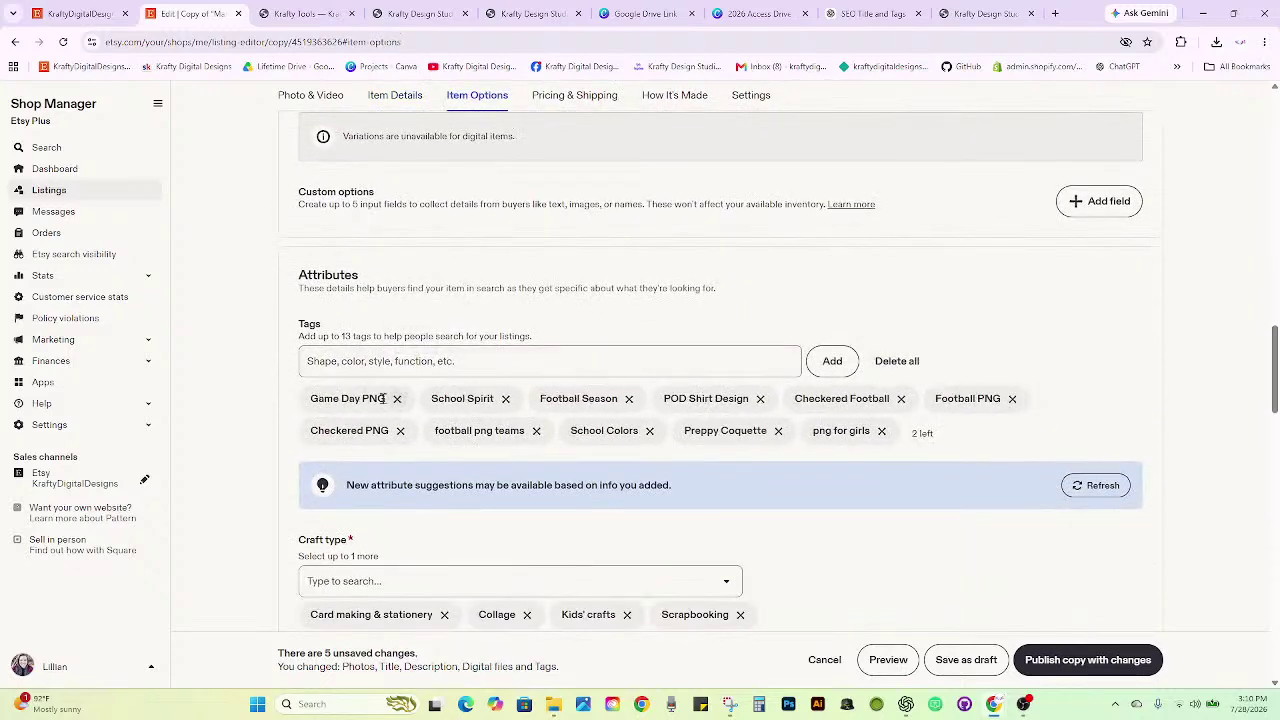
{"action": "left_click", "coordinate": [398, 399]}
{"action": "left_click", "coordinate": [392, 399]}
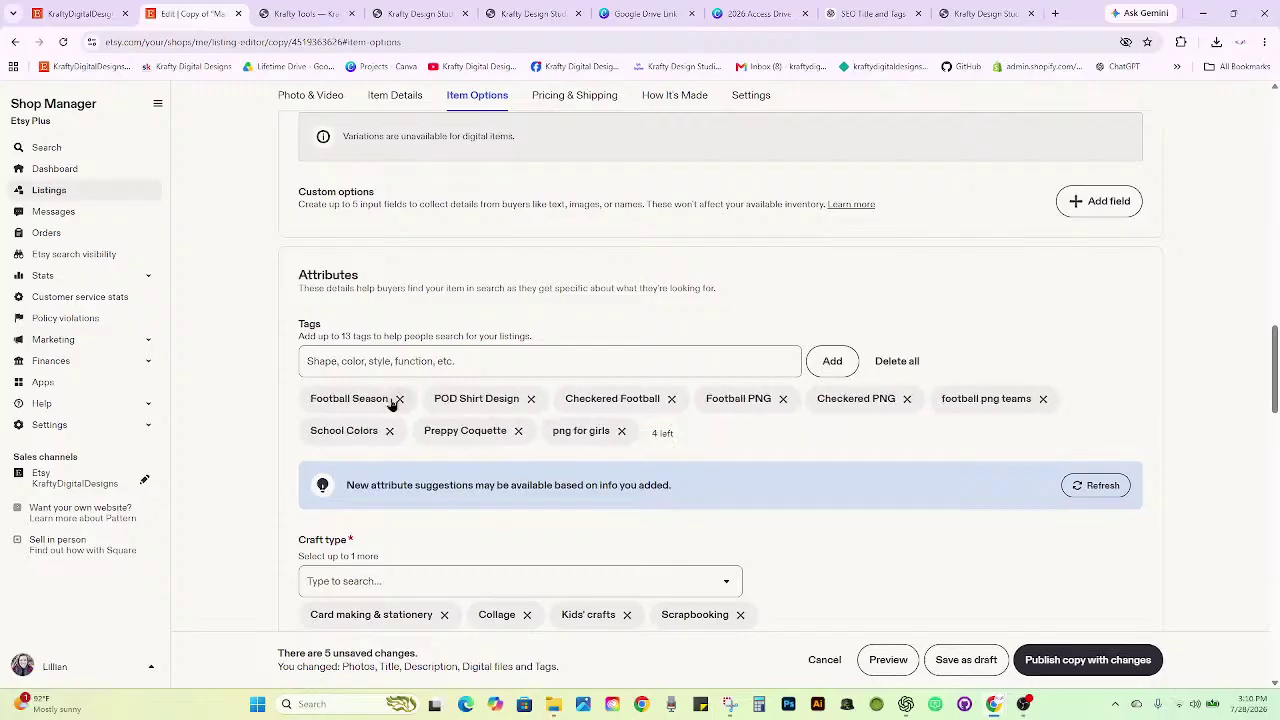
{"action": "left_click", "coordinate": [400, 399]}
{"action": "left_click", "coordinate": [404, 399]}
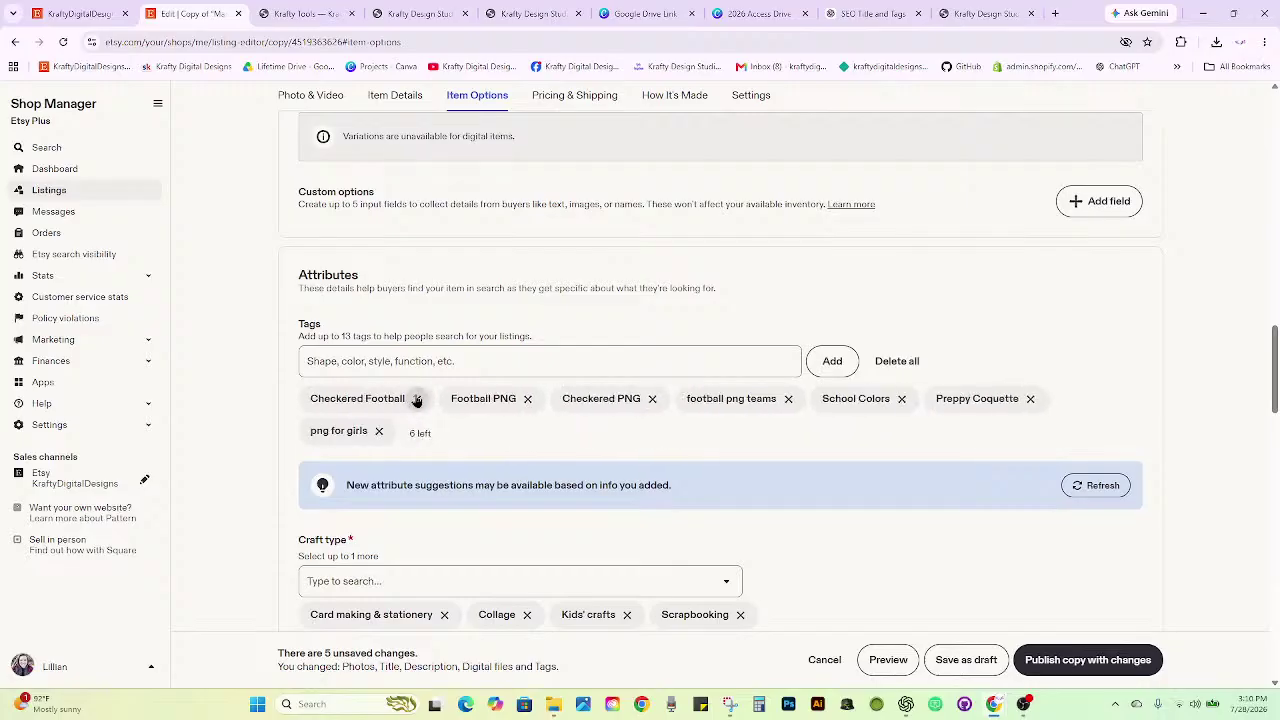
{"action": "left_click", "coordinate": [417, 399]}
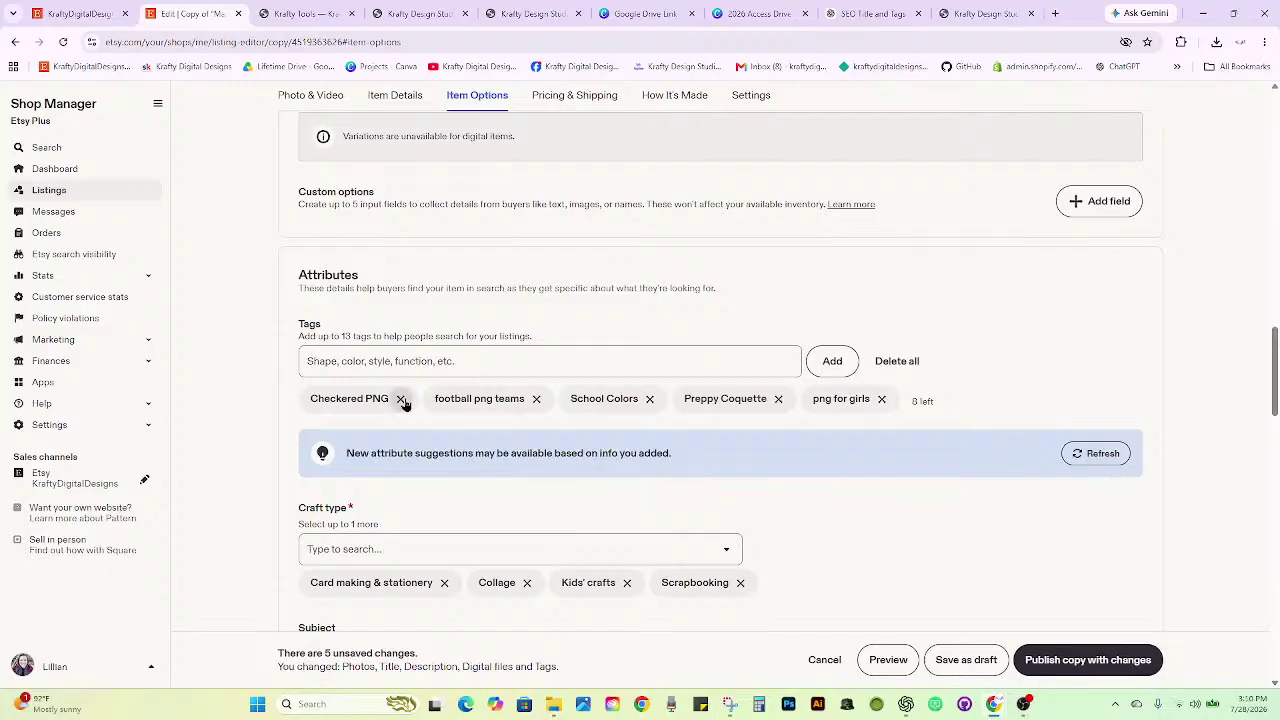
{"action": "left_click", "coordinate": [401, 399]}
{"action": "left_click", "coordinate": [404, 399]}
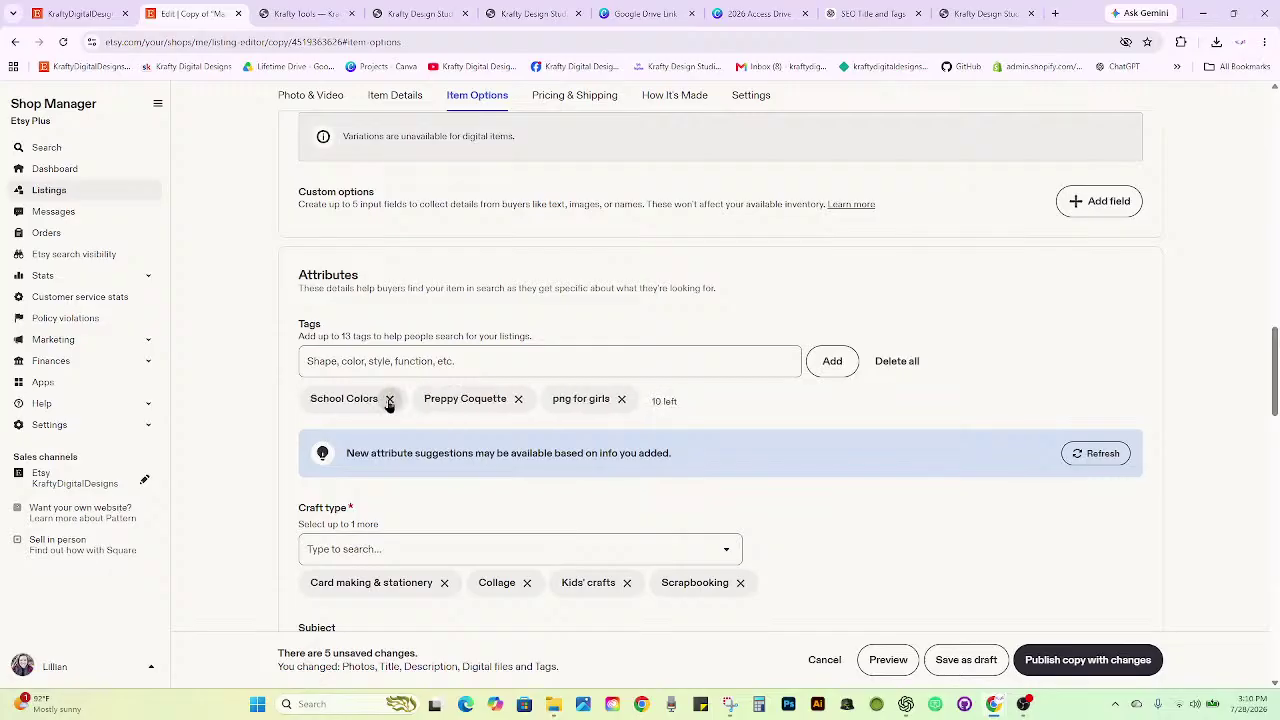
{"action": "left_click", "coordinate": [390, 399]}
{"action": "left_click", "coordinate": [391, 399]}
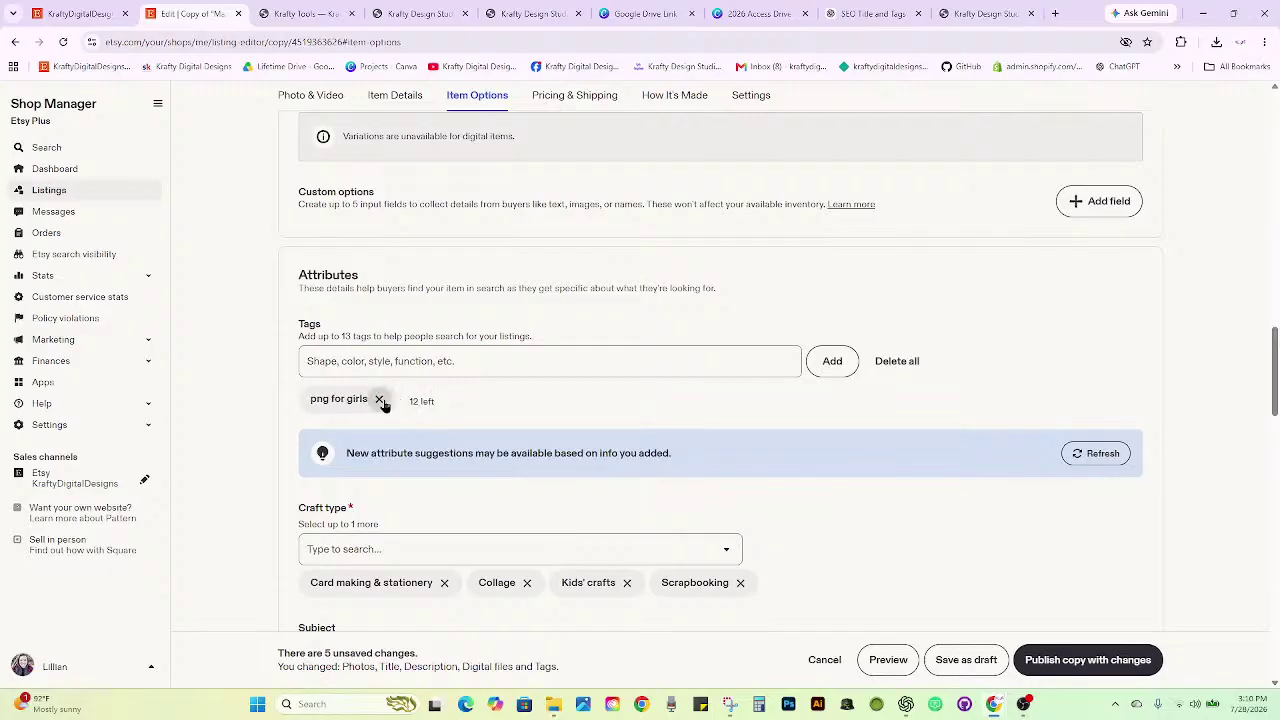
{"action": "left_click", "coordinate": [380, 400]}
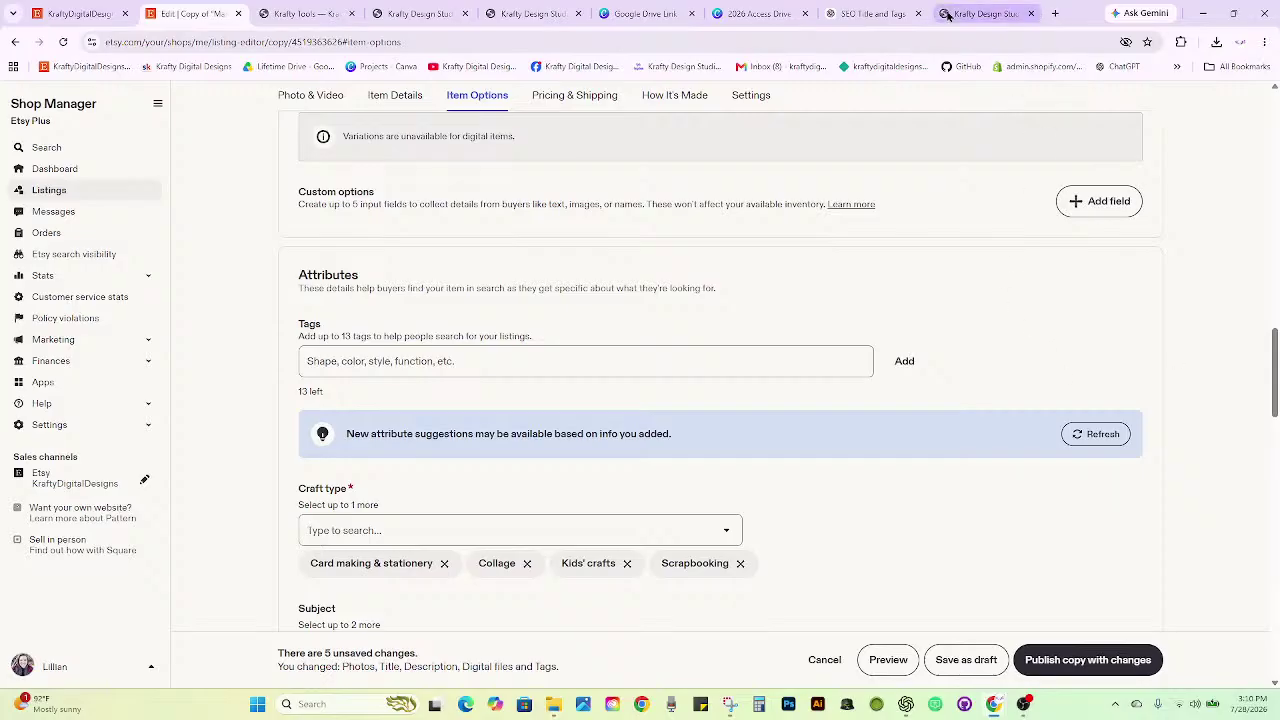
In the ChatGPT chat, send "make sure the tags are related to png designs and they need to be word phrases that a customer would search".
{"action": "left_click", "coordinate": [868, 13]}
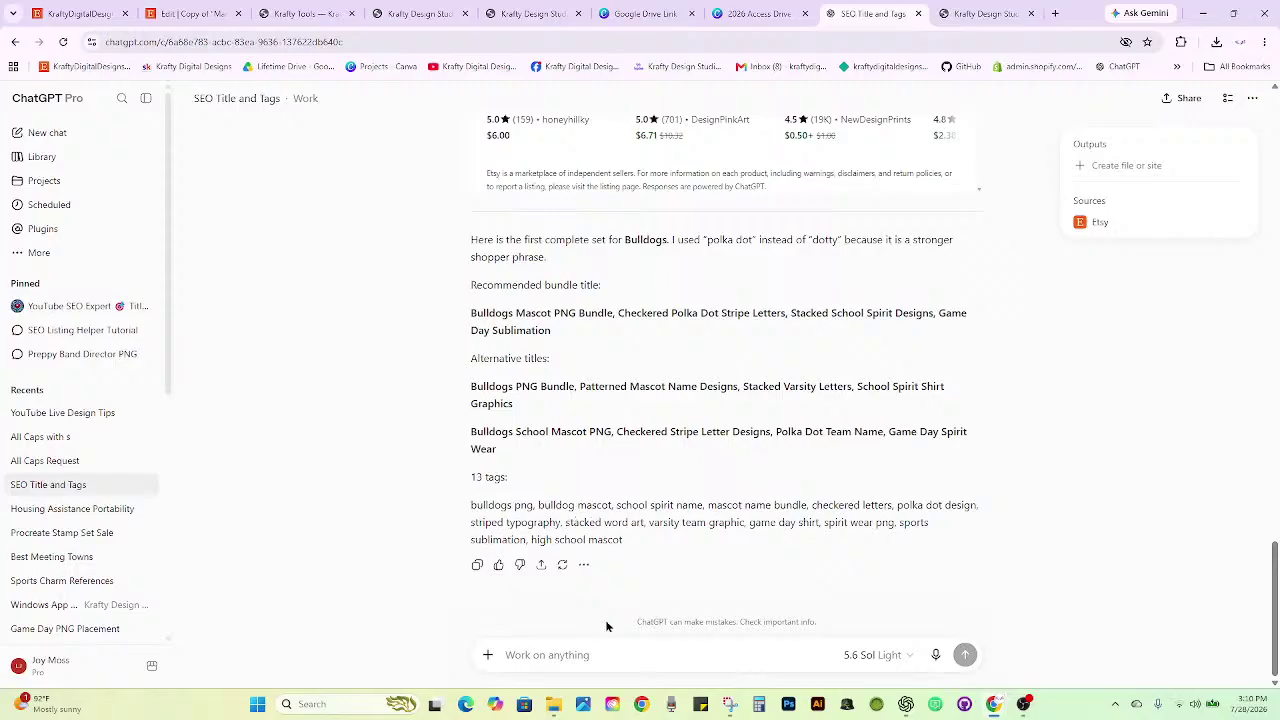
{"action": "type", "text": "make sur"}
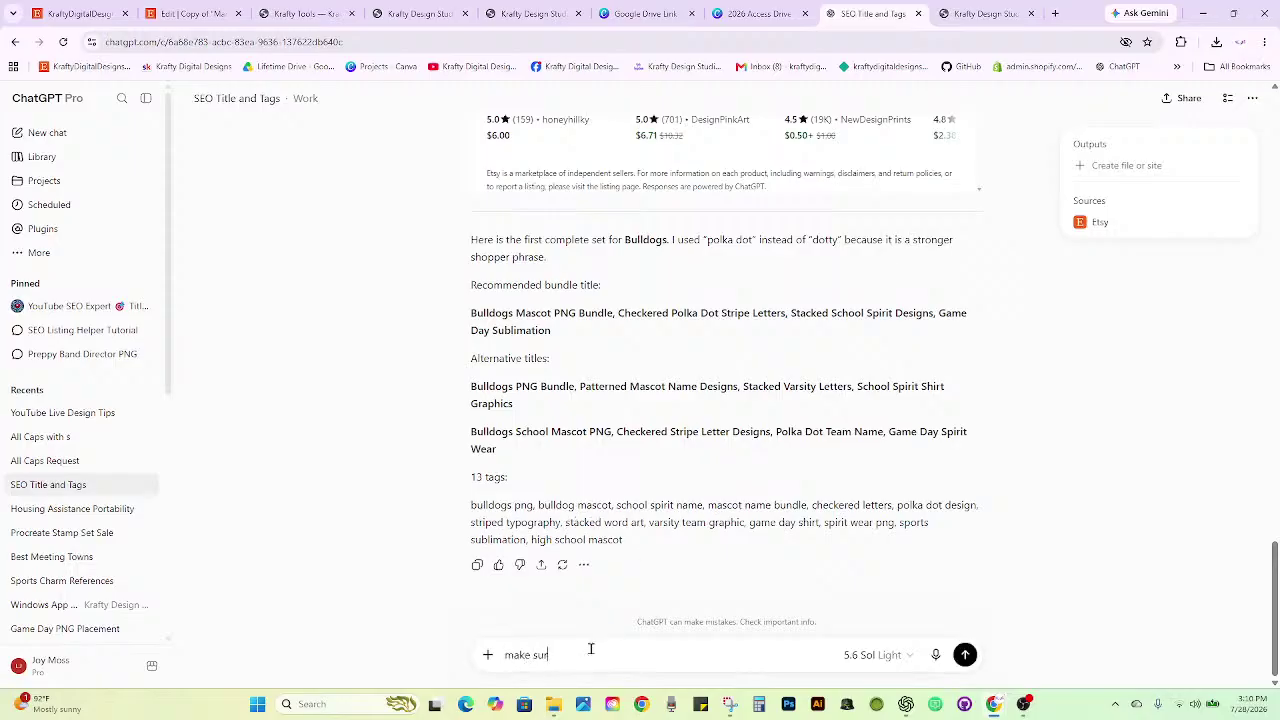
{"action": "type", "text": "e the tags are related to png "}
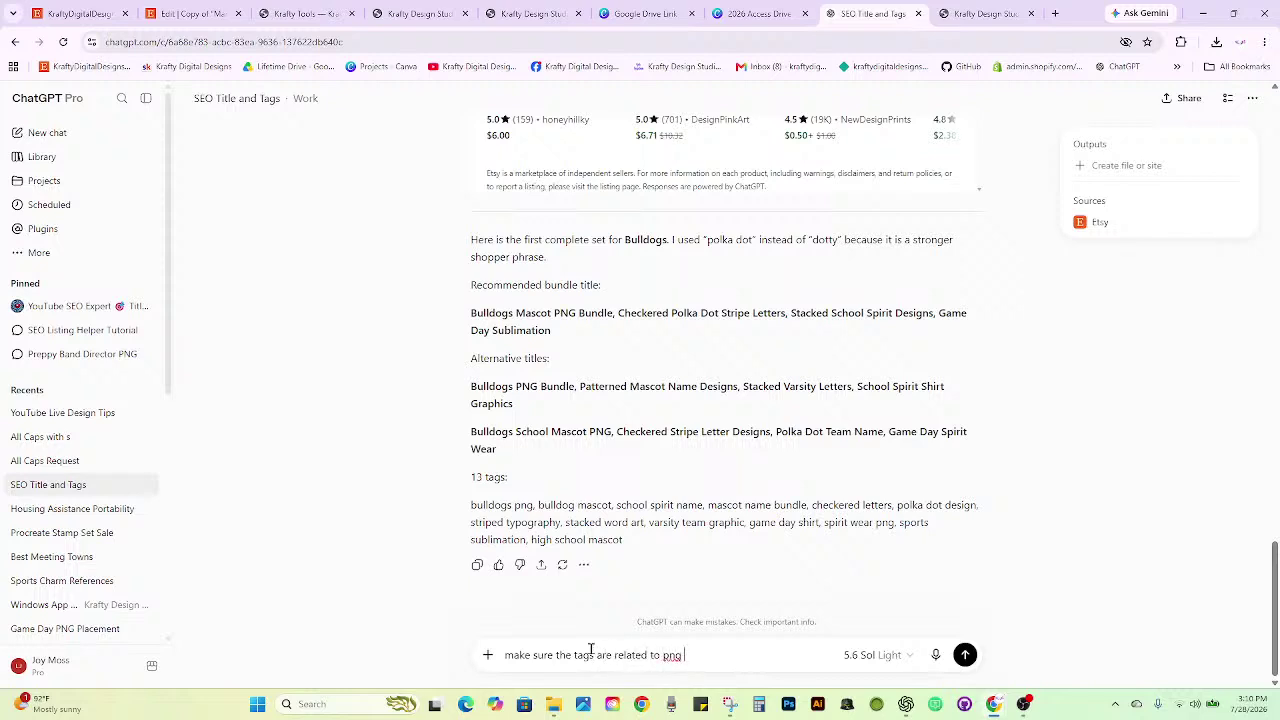
{"action": "type", "text": "designs"}
{"action": "type", "text": " ans "}
{"action": "type", "text": "they are"}
{"action": "key", "text": "BackSpace"}
{"action": "key", "text": "BackSpace"}
{"action": "key", "text": "BackSpace"}
{"action": "key", "text": "BackSpace"}
{"action": "key", "text": "BackSpace"}
{"action": "key", "text": "BackSpace"}
{"action": "key", "text": "BackSpace"}
{"action": "key", "text": "BackSpace"}
{"action": "key", "text": "BackSpace"}
{"action": "type", "text": "d they need to be words that a"}
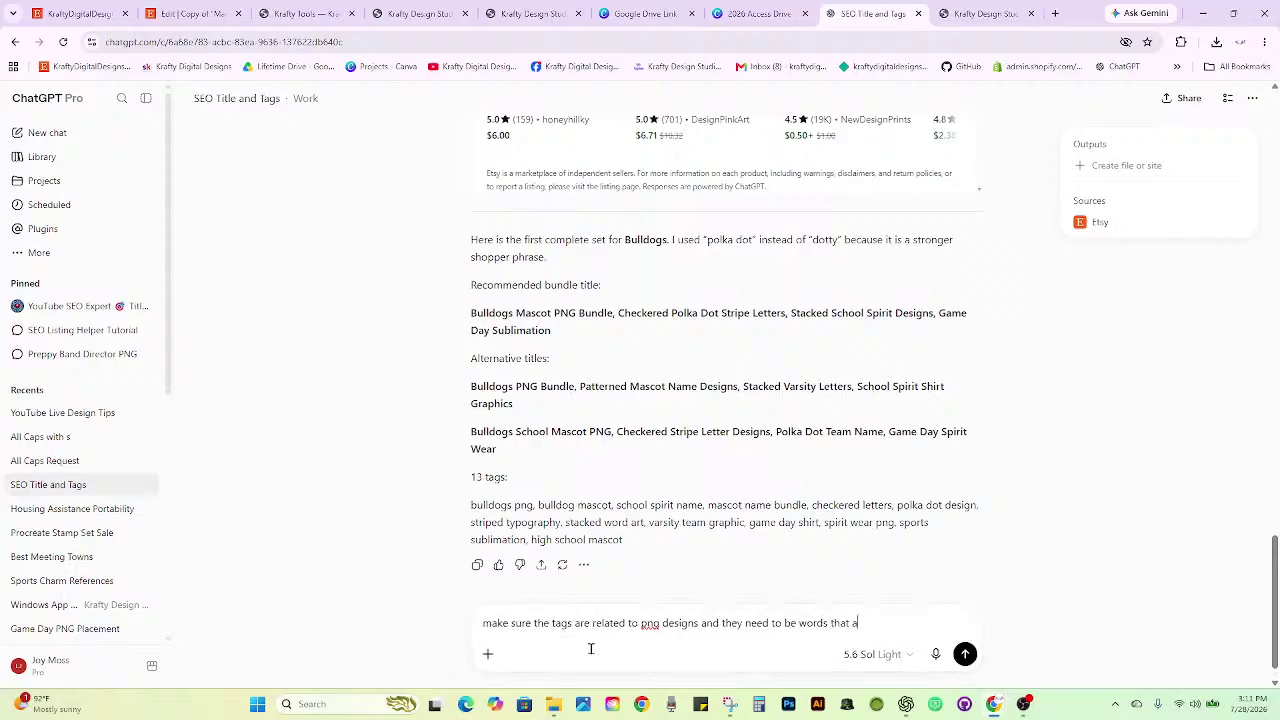
{"action": "key", "text": "BackSpace"}
{"action": "key", "text": "BackSpace"}
{"action": "key", "text": "BackSpace"}
{"action": "key", "text": "BackSpace"}
{"action": "key", "text": "BackSpace"}
{"action": "key", "text": "BackSpace"}
{"action": "key", "text": "BackSpace"}
{"action": "key", "text": "BackSpace"}
{"action": "type", "text": "phrases that a customer would search"}
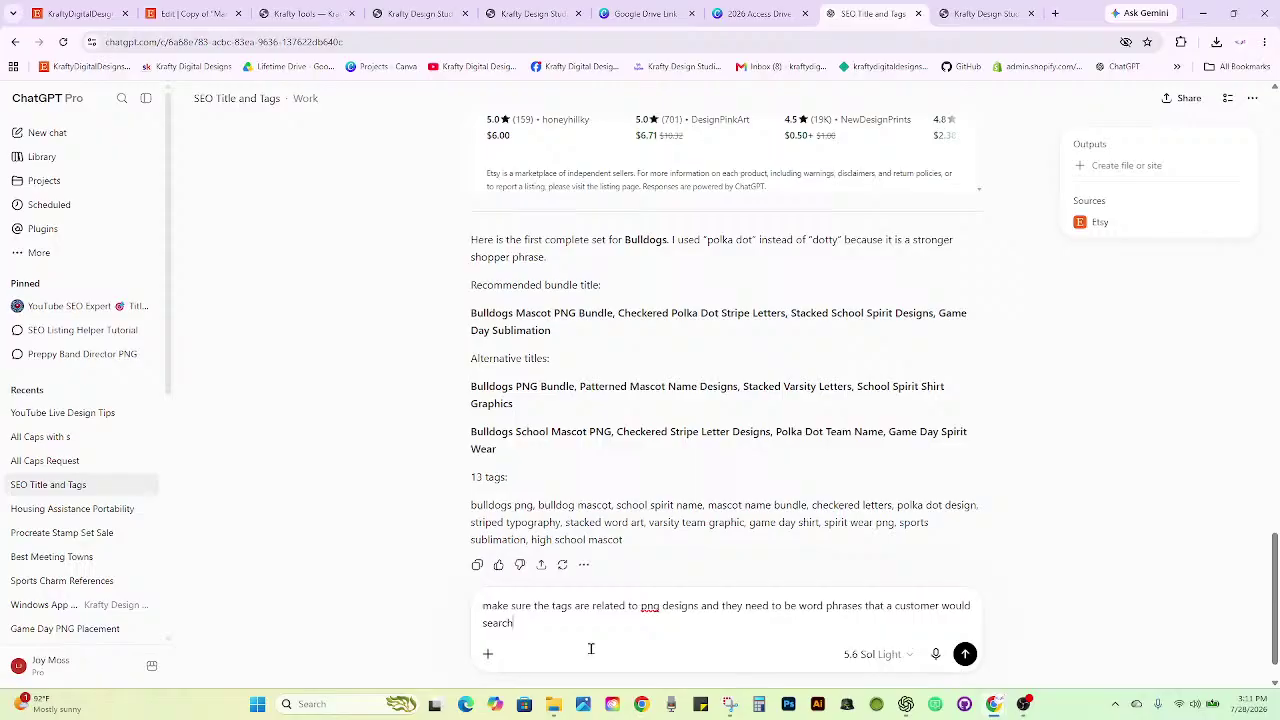
{"action": "key", "text": "Return"}
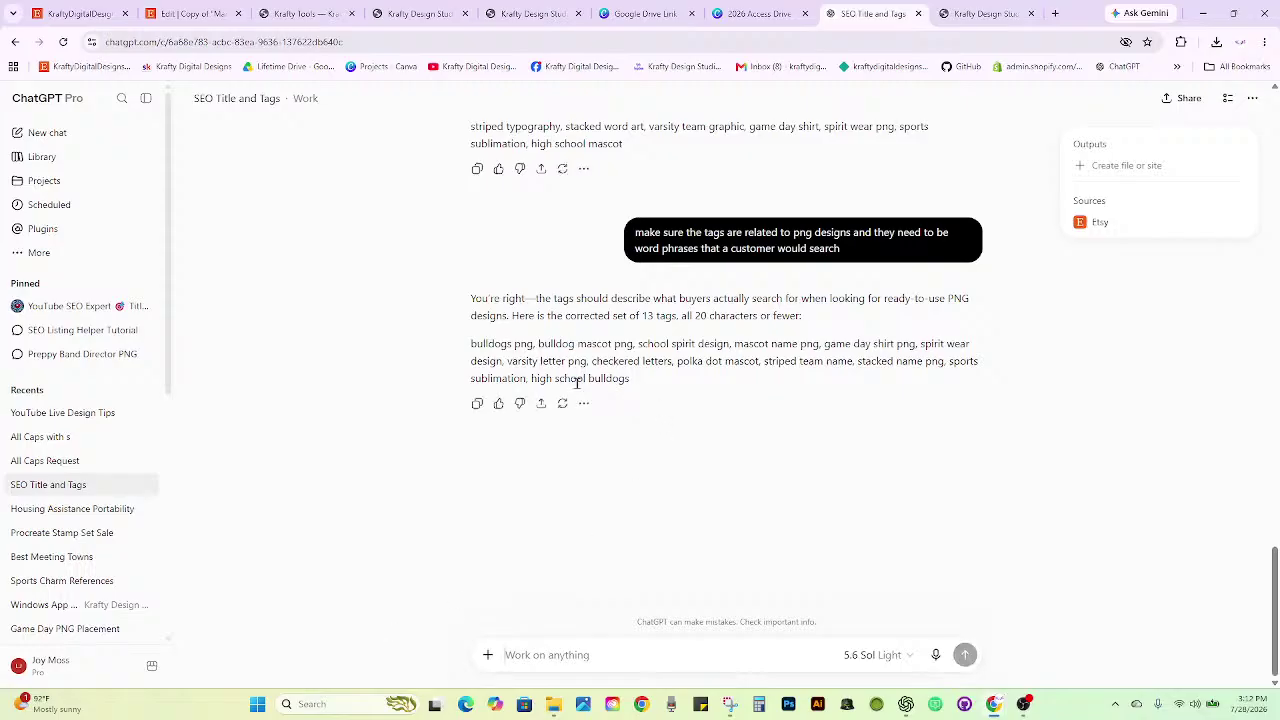
Copy the corrected tag set from "bulldogs png" through "high school bulldogs" and add it to the Etsy listing's tags.
{"action": "left_click_drag", "start_coordinate": [630, 380], "coordinate": [455, 342]}
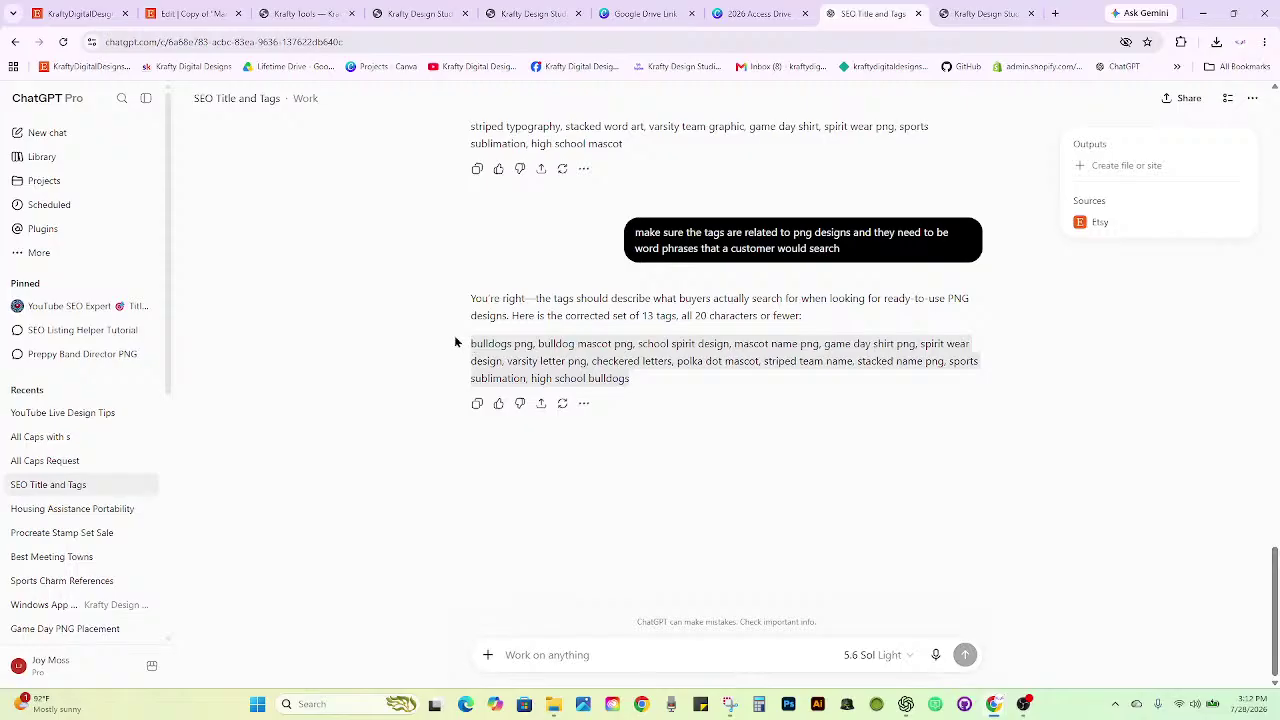
{"action": "right_click", "coordinate": [519, 357]}
{"action": "left_click", "coordinate": [524, 364]}
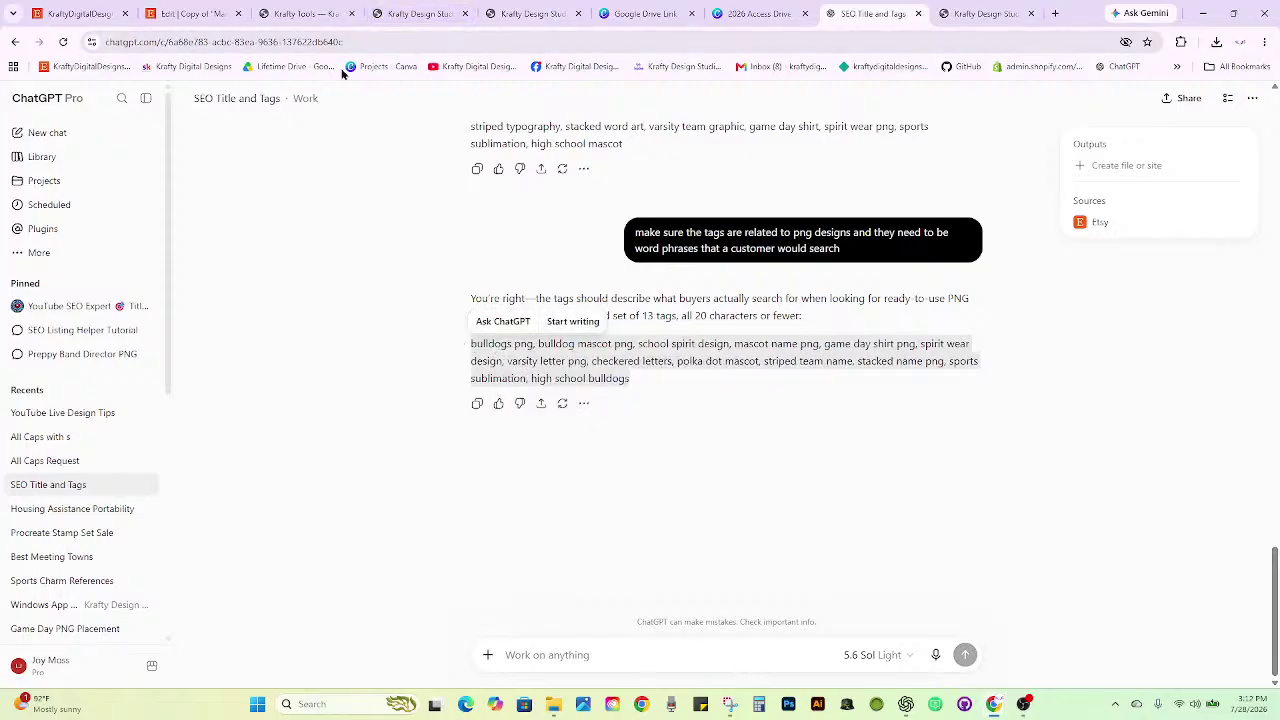
{"action": "left_click", "coordinate": [195, 13]}
{"action": "left_click", "coordinate": [456, 363]}
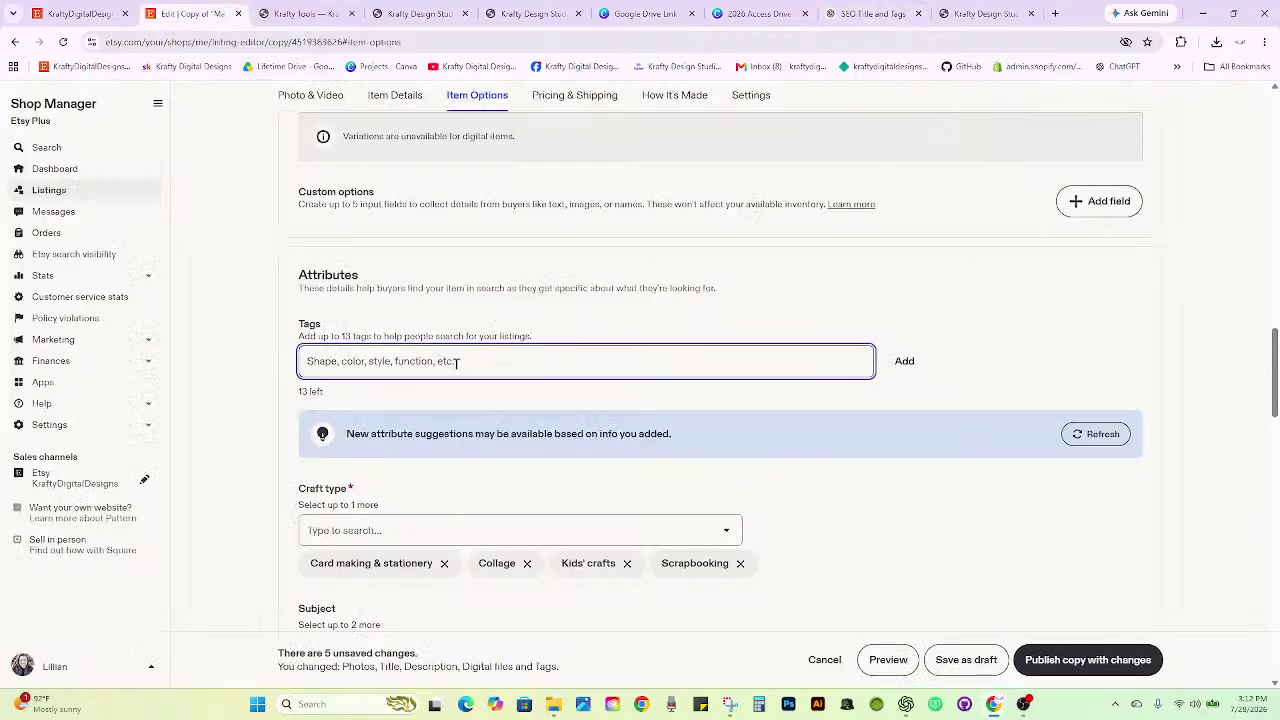
{"action": "key", "text": "ctrl+v"}
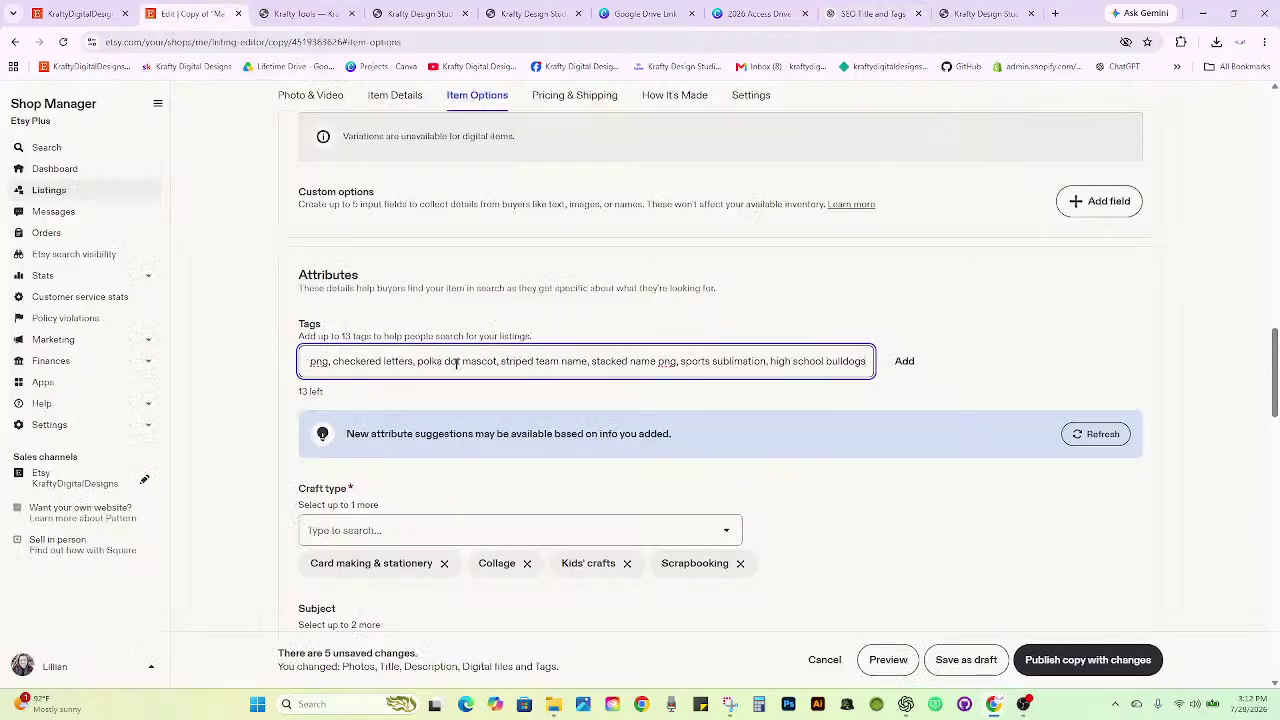
{"action": "key", "text": "Return"}
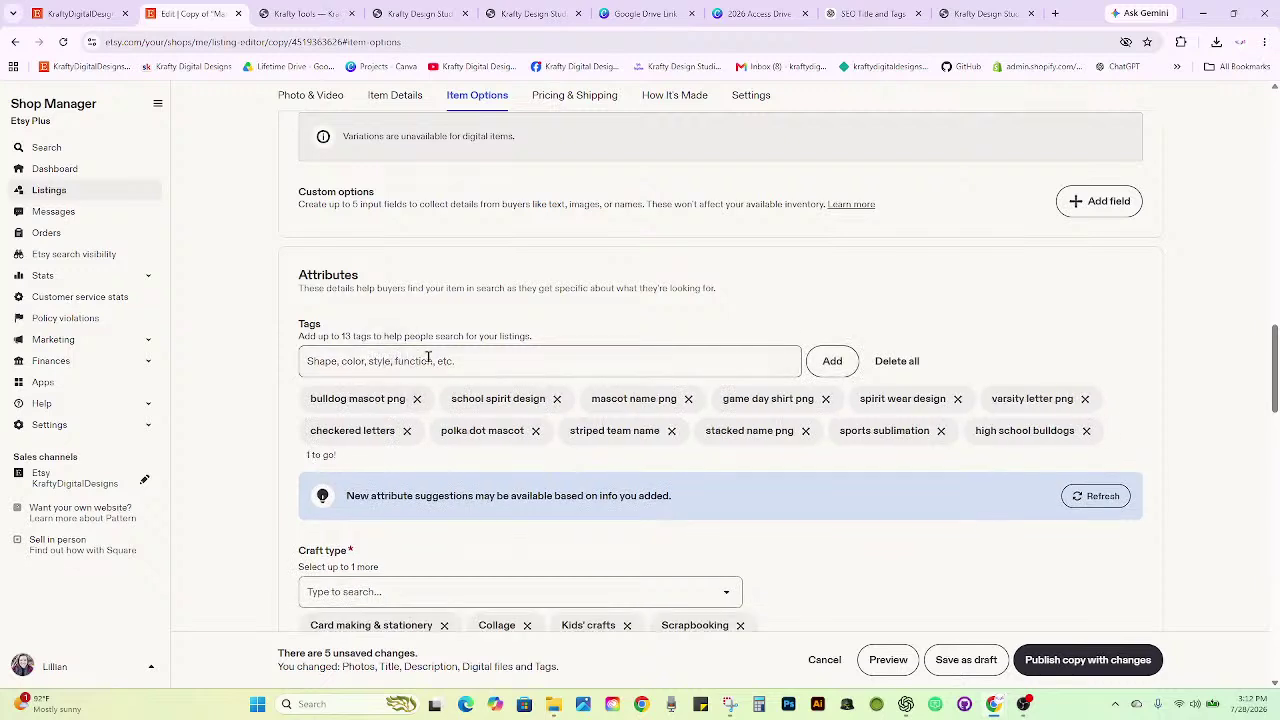
Add the tag "cougars png" to the listing.
{"action": "left_click", "coordinate": [428, 357]}
{"action": "type", "text": "c"}
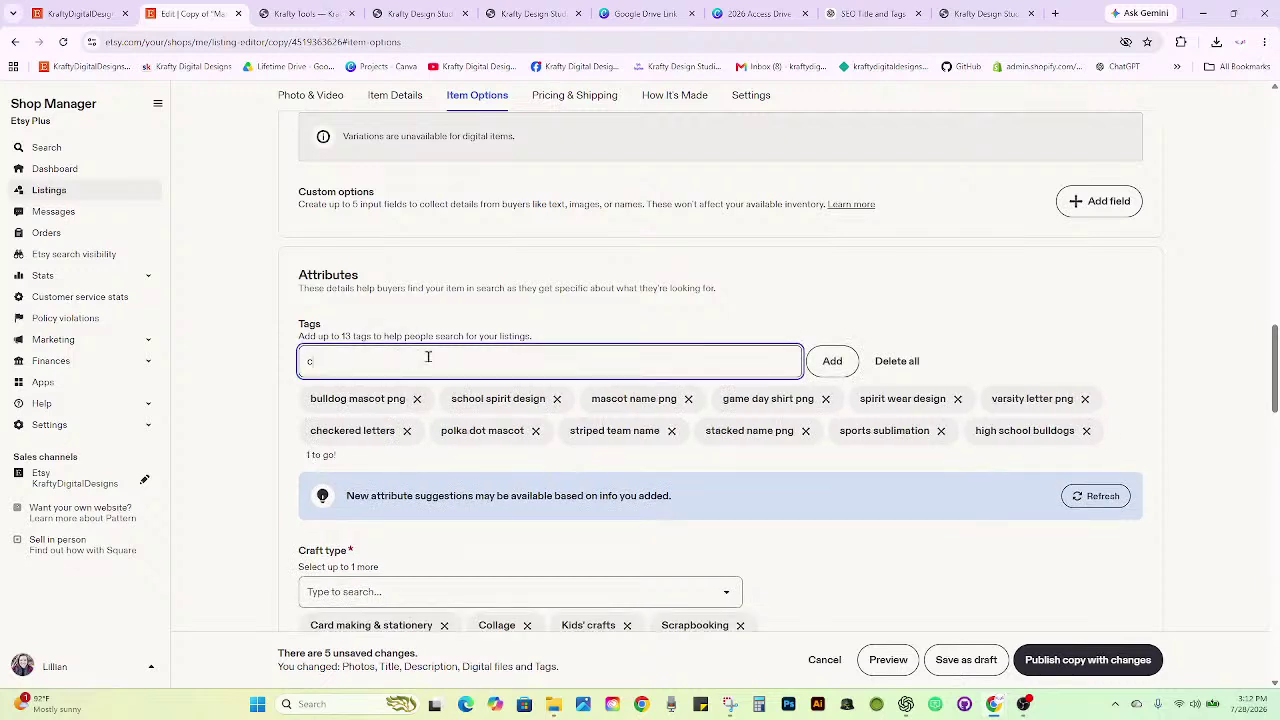
{"action": "type", "text": "ougars png"}
{"action": "key", "text": "Return"}
Replace the "bulldog mascot png" tag with "cougars mascot png".
{"action": "left_click", "coordinate": [418, 399]}
{"action": "left_click", "coordinate": [474, 355]}
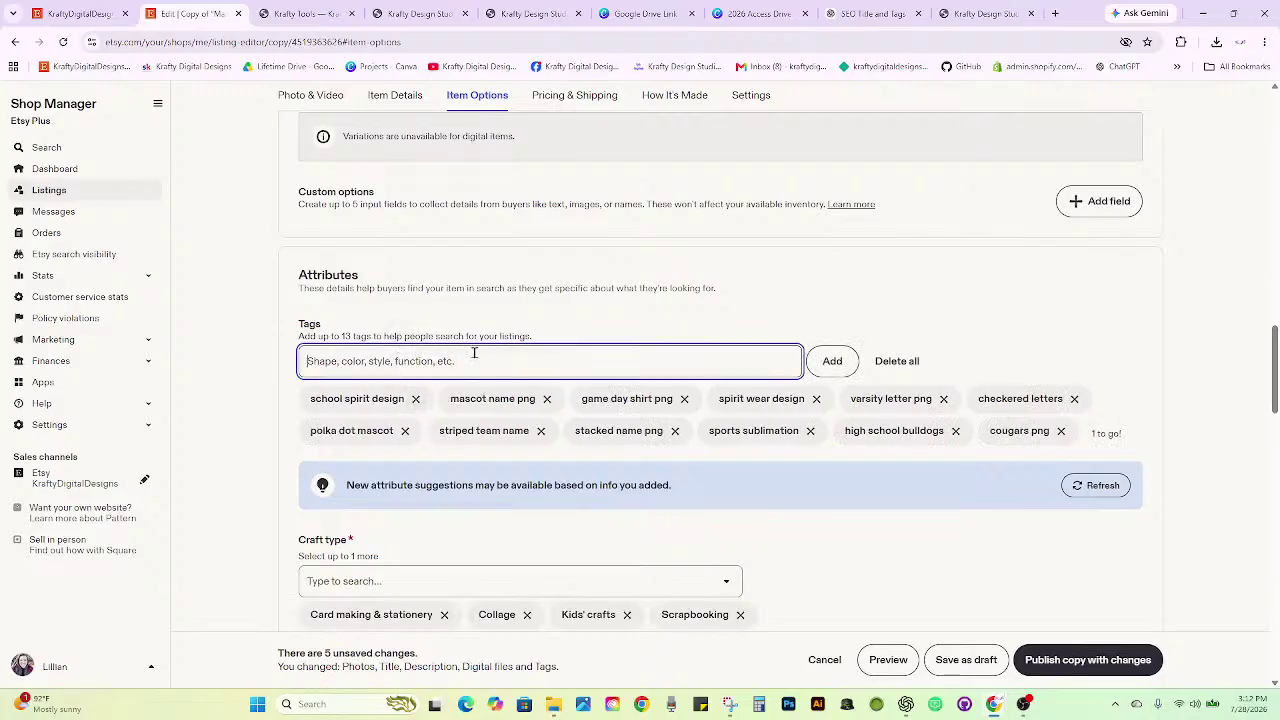
{"action": "type", "text": "cou"}
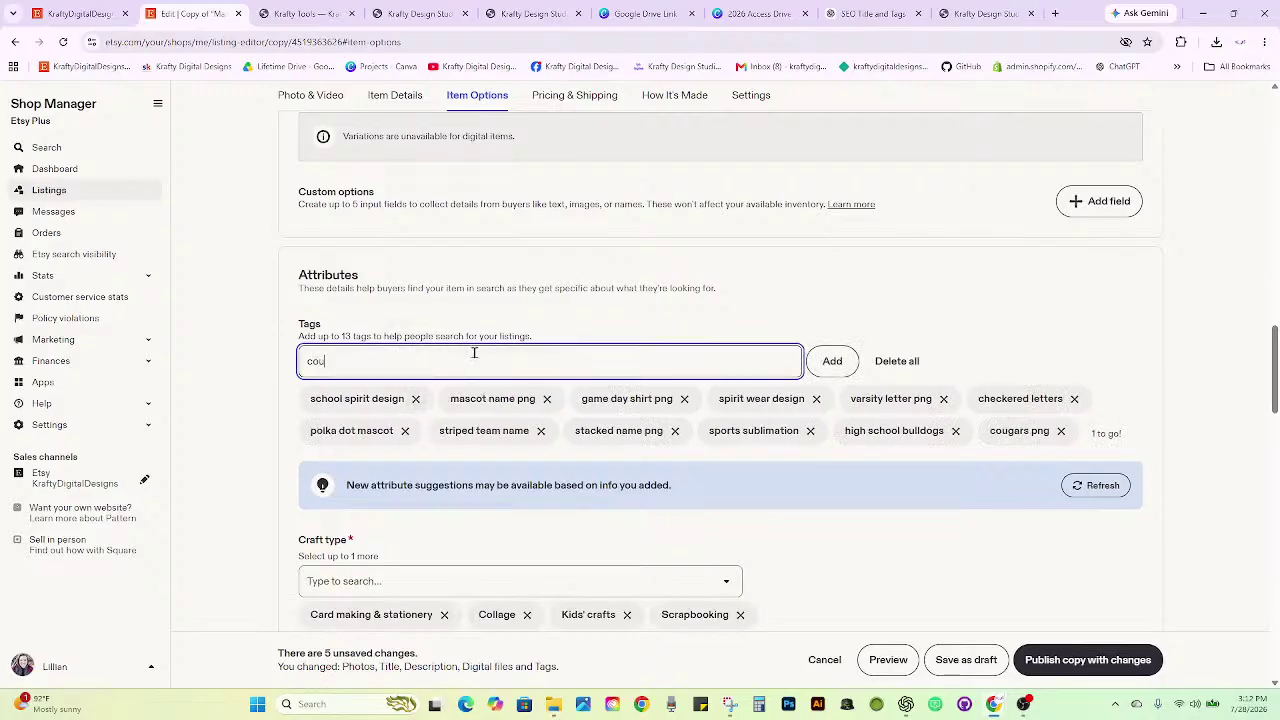
{"action": "type", "text": "gars mas"}
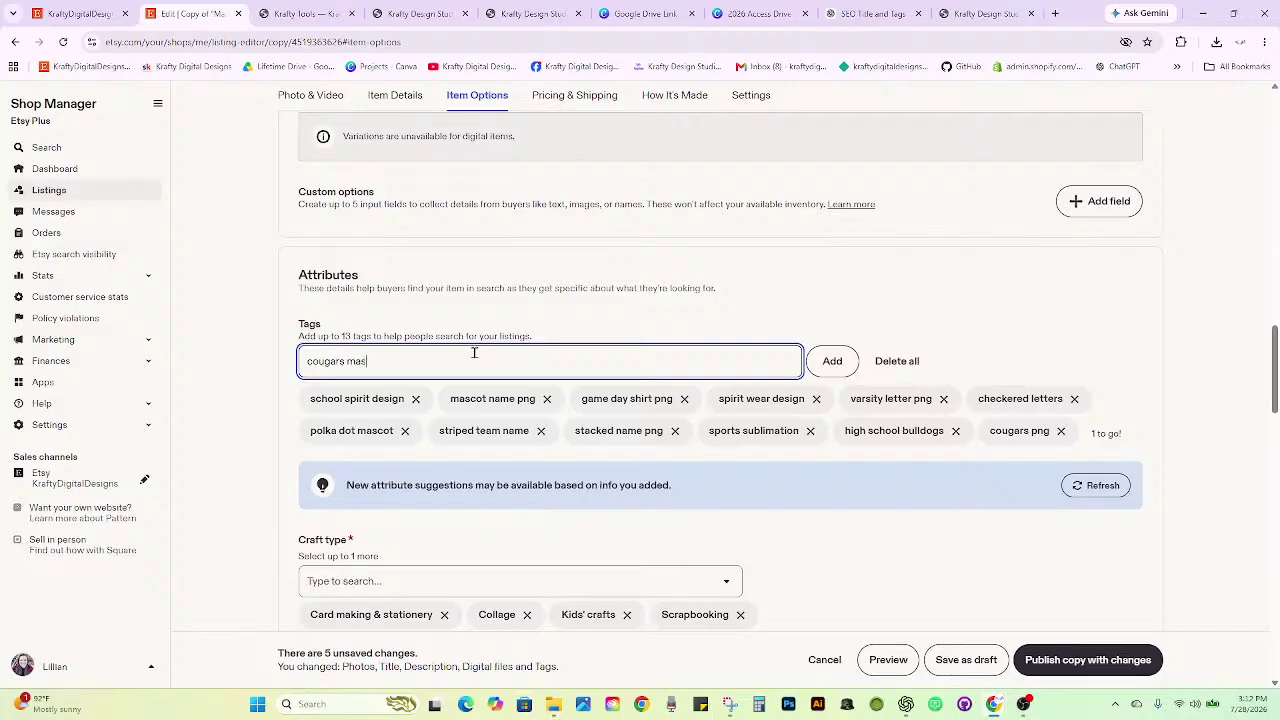
{"action": "type", "text": "cot png"}
{"action": "key", "text": "Return"}
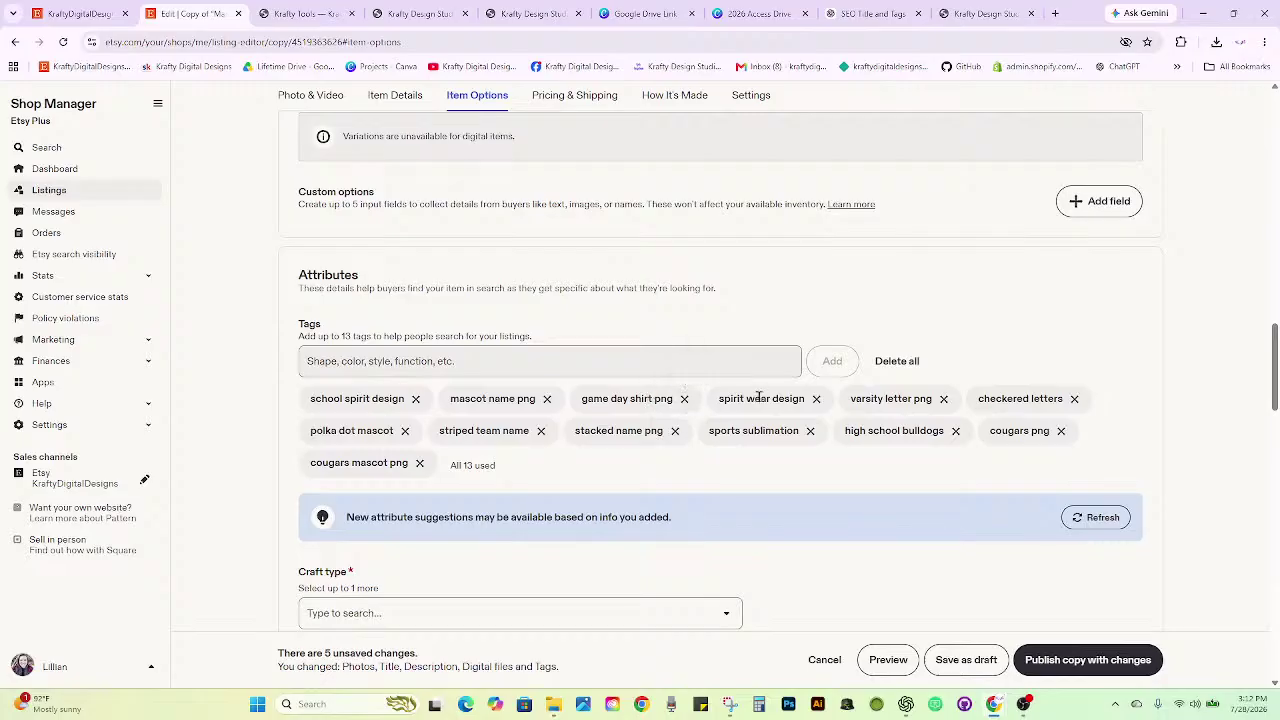
Replace the "high school bulldogs" tag with "high school".
{"action": "left_click", "coordinate": [955, 431]}
{"action": "left_click", "coordinate": [669, 356]}
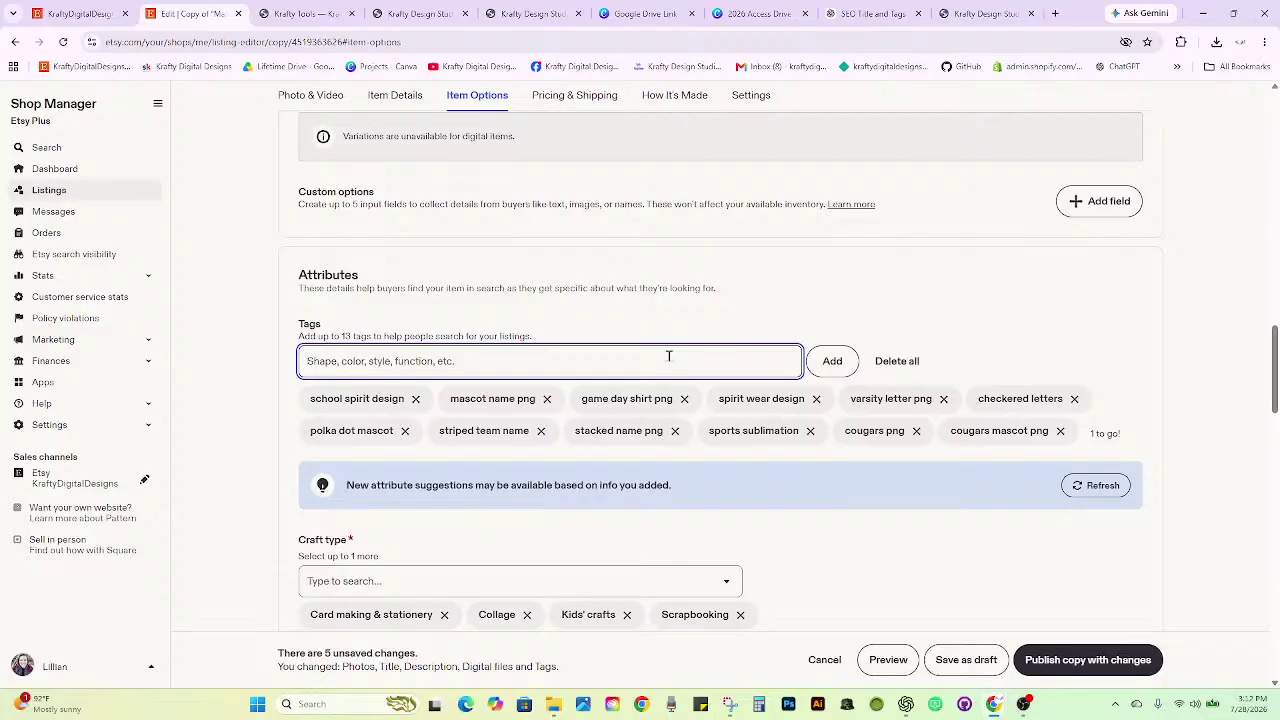
{"action": "type", "text": "high schoo"}
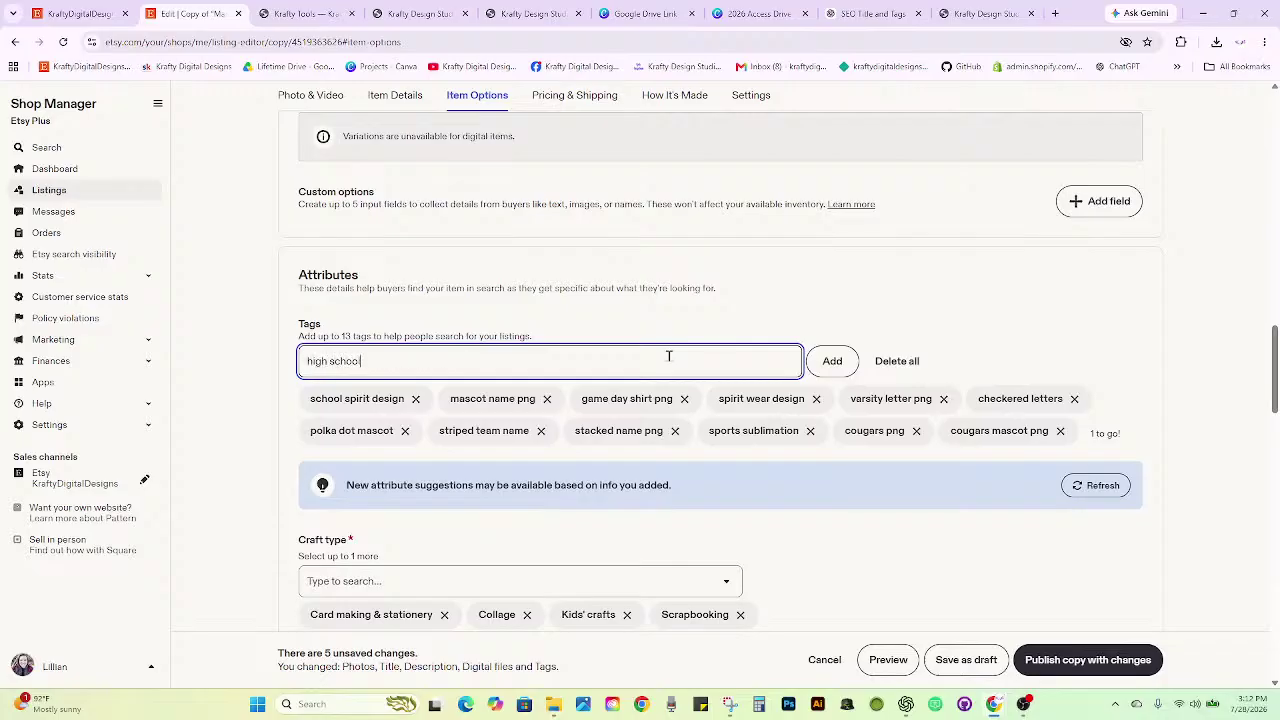
{"action": "type", "text": "l"}
{"action": "key", "text": "Return"}
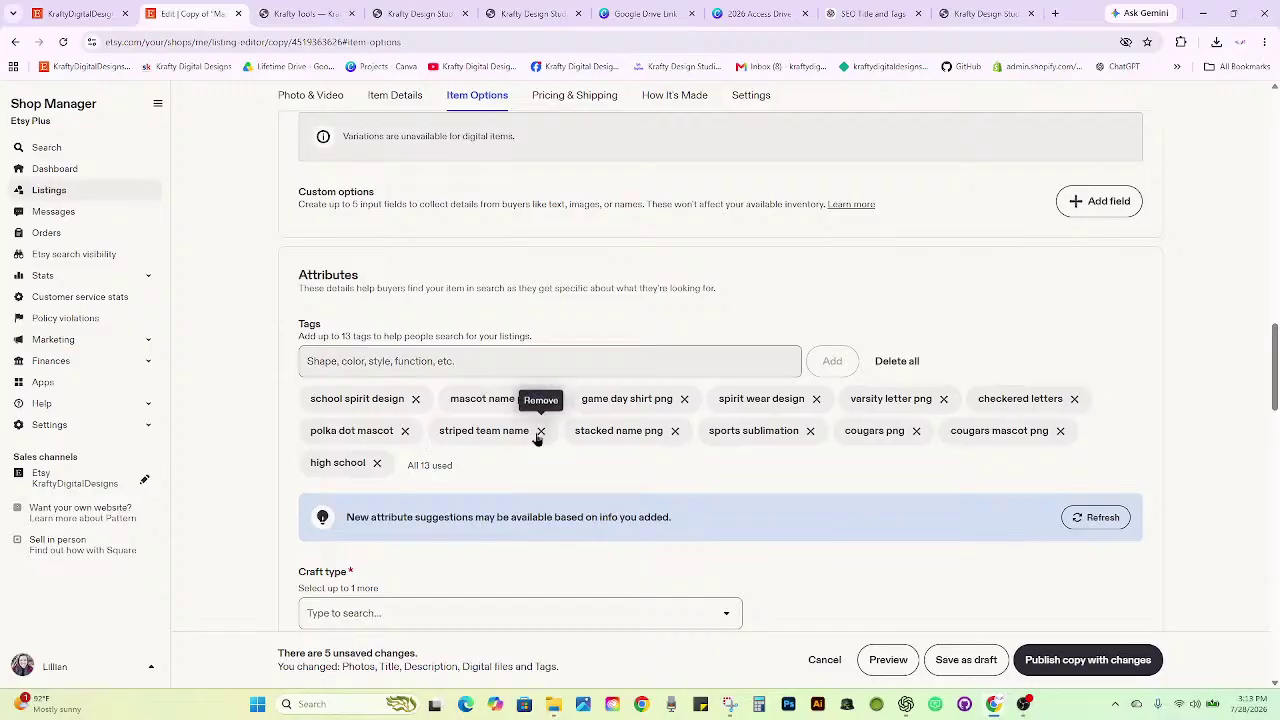
Replace the "polka dot mascot" and "striped team name" tags with a single "polka dot striped" tag.
{"action": "left_click", "coordinate": [406, 431]}
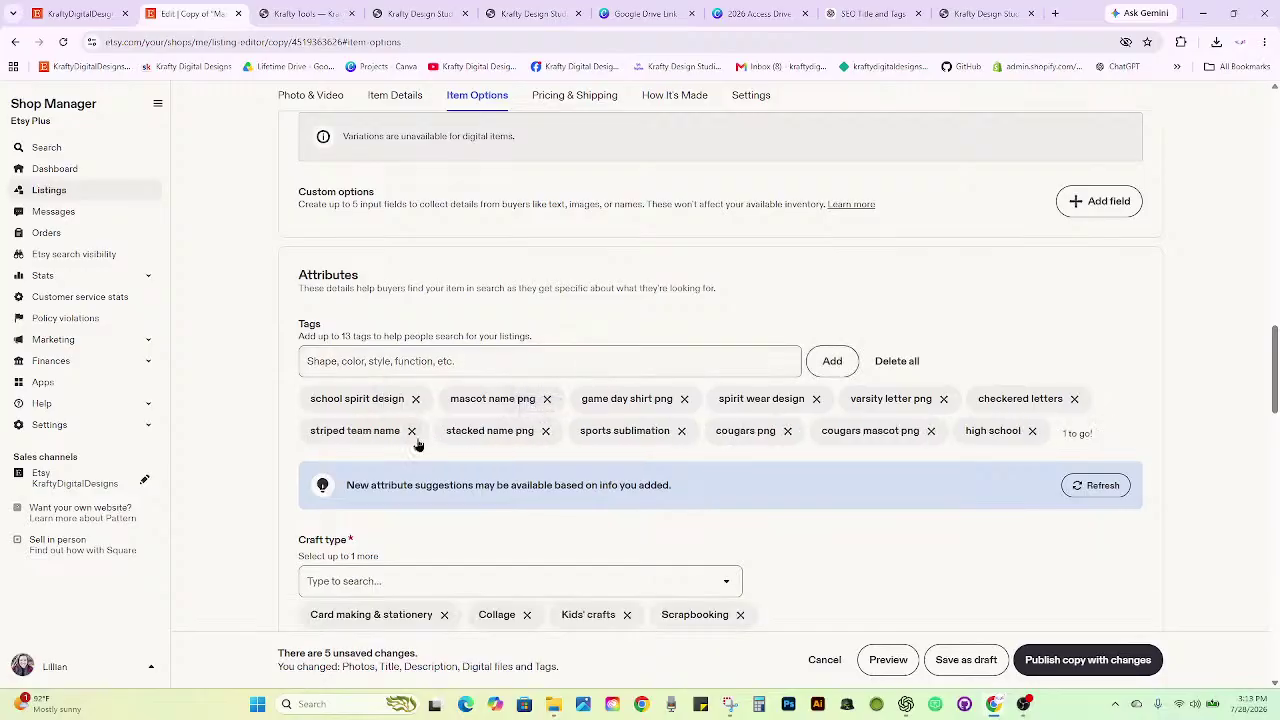
{"action": "left_click", "coordinate": [411, 431]}
{"action": "left_click", "coordinate": [447, 362]}
{"action": "type", "text": "po"}
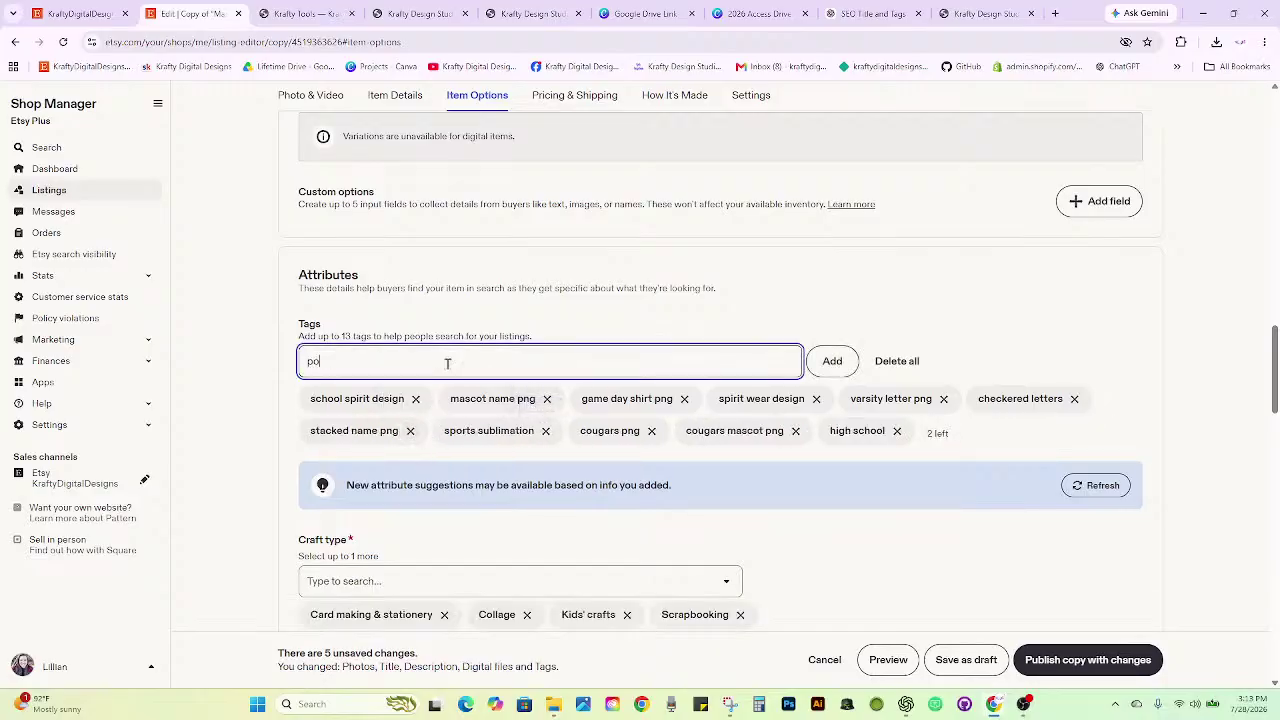
{"action": "type", "text": "lka s"}
{"action": "type", "text": "ot striped"}
{"action": "key", "text": "Return"}
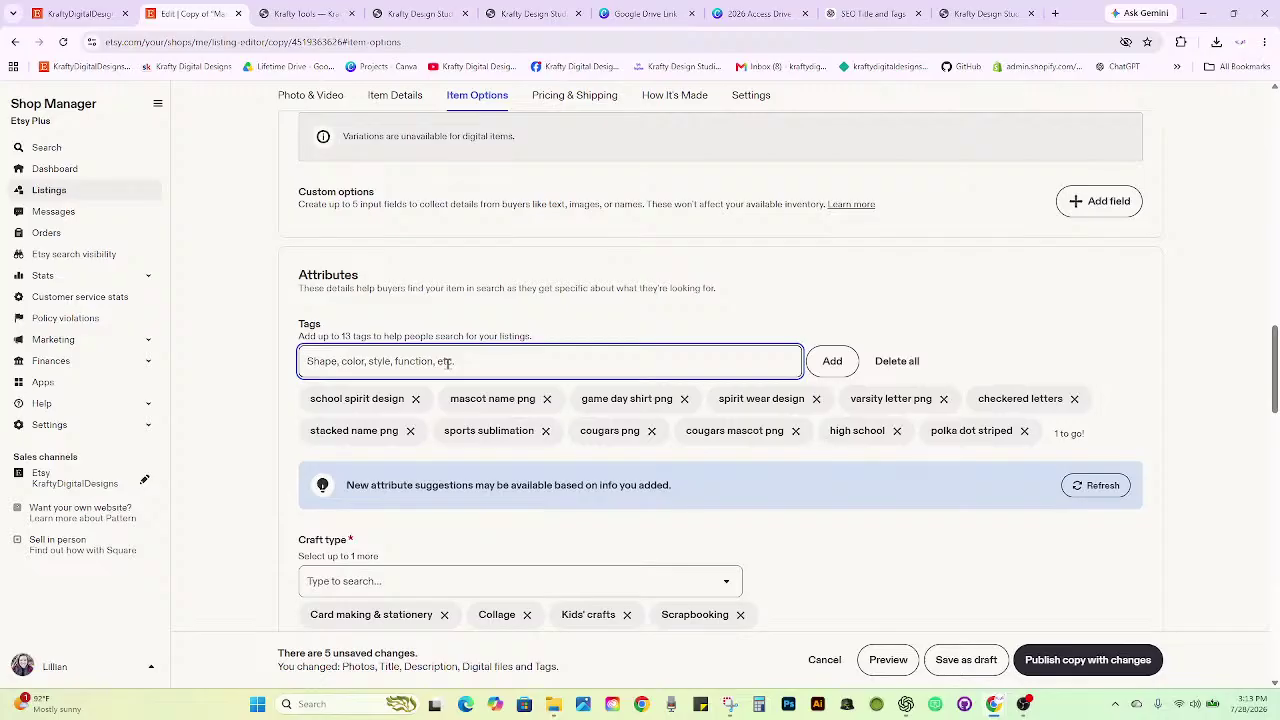
{"action": "type", "text": "sd"}
{"action": "key", "text": "BackSpace"}
{"action": "key", "text": "BackSpace"}
{"action": "type", "text": "sc"}
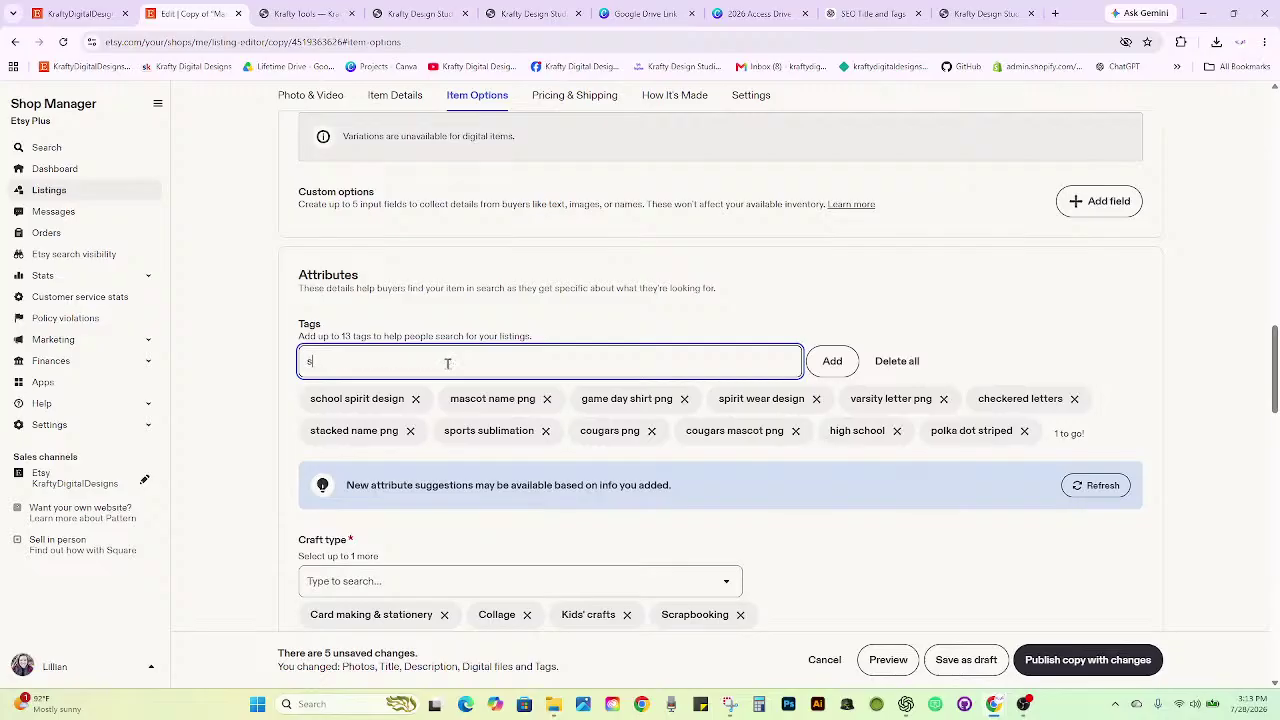
{"action": "key", "text": "BackSpace"}
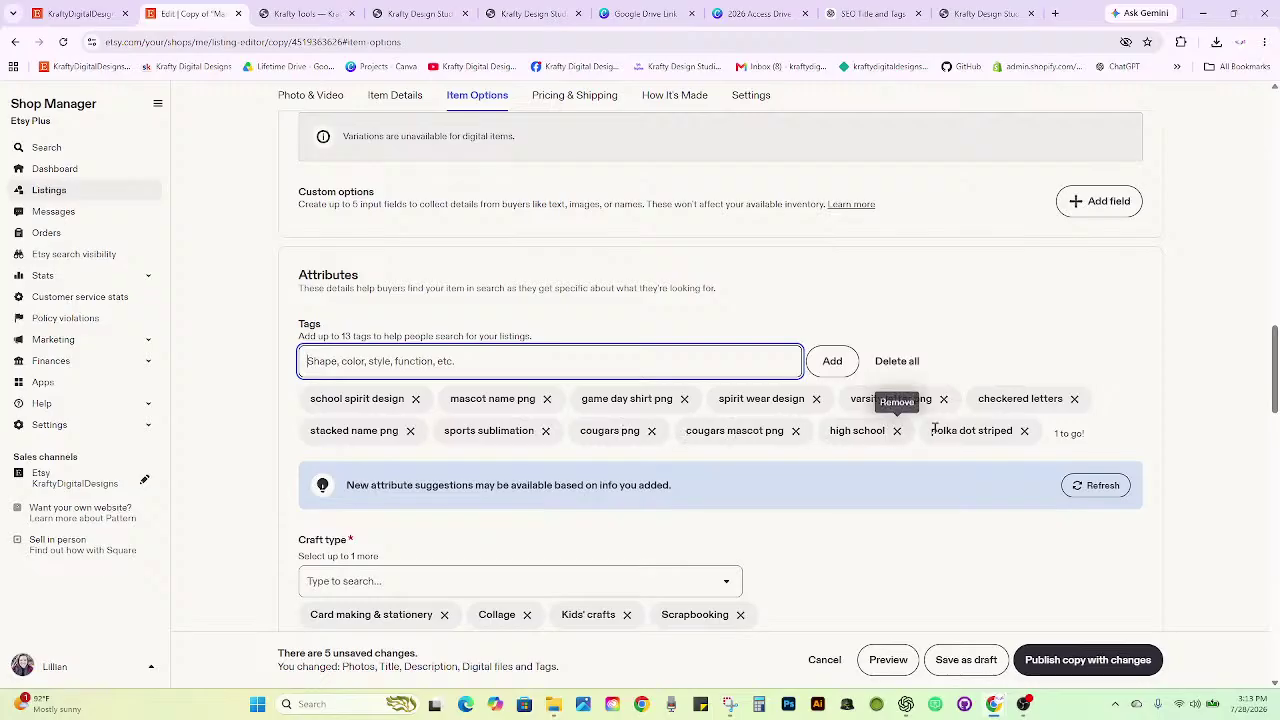
Copy the text of the "cougars png" and "cougars mascot png" tags, and remove both tags from the listing.
{"action": "left_click", "coordinate": [777, 431]}
{"action": "left_click_drag", "start_coordinate": [775, 431], "coordinate": [580, 432]}
{"action": "right_click", "coordinate": [592, 430]}
{"action": "left_click", "coordinate": [626, 446]}
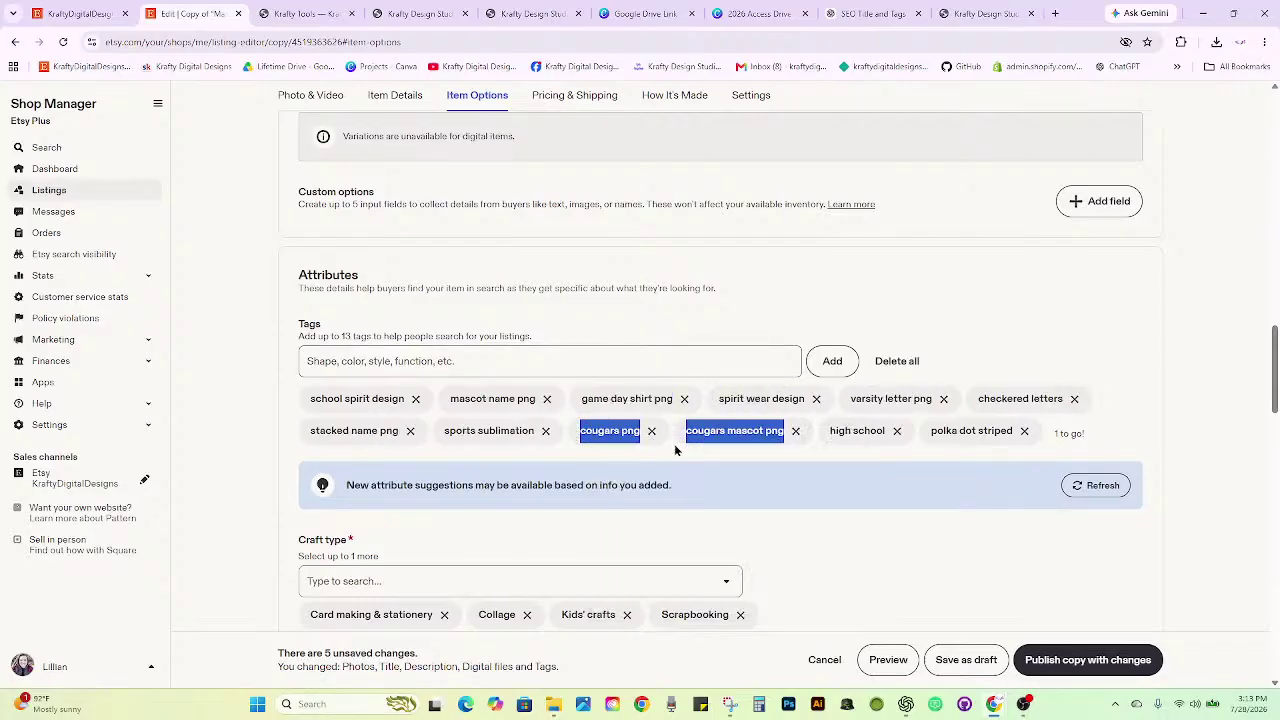
{"action": "left_click", "coordinate": [654, 432]}
{"action": "left_click", "coordinate": [689, 436]}
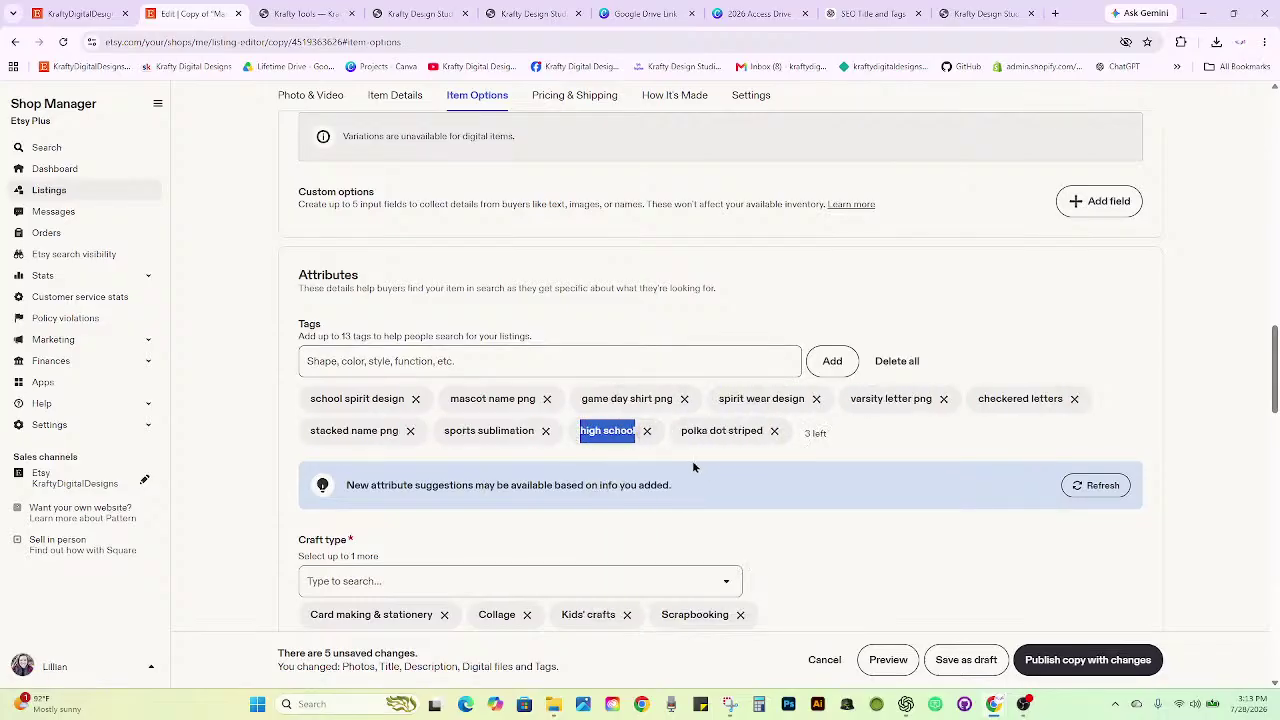
{"action": "left_click", "coordinate": [828, 520]}
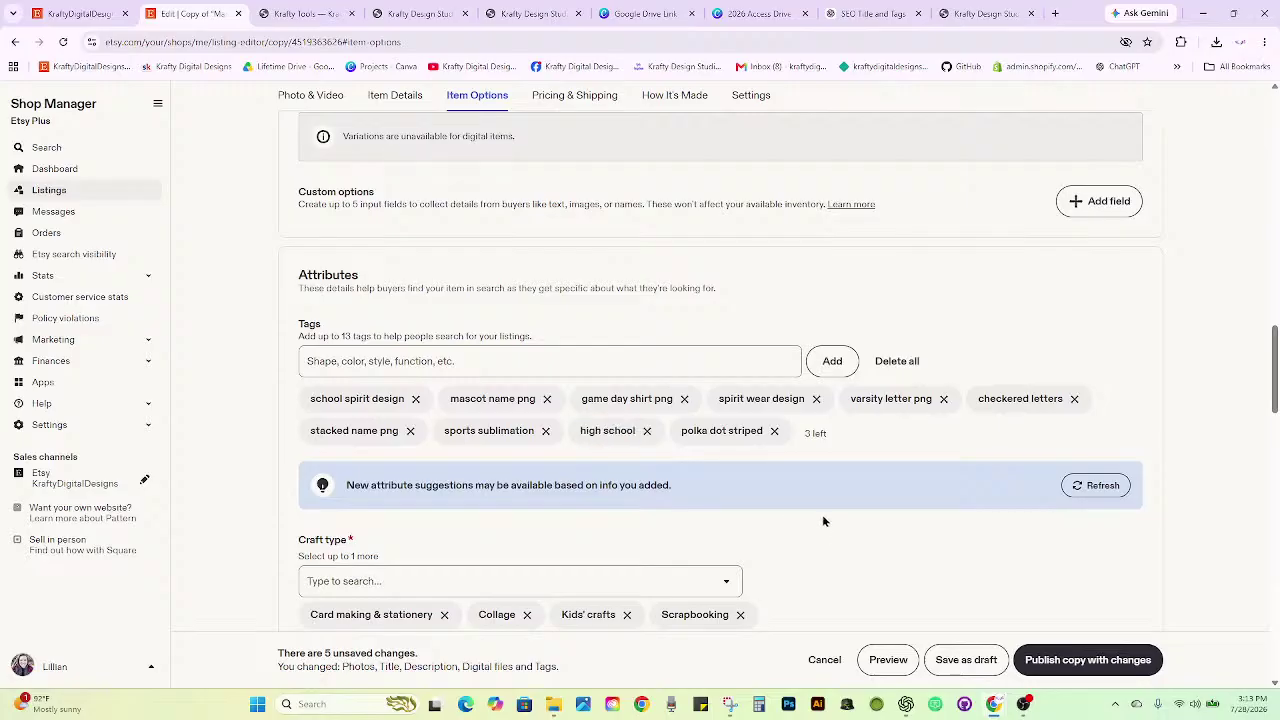
{"action": "left_click", "coordinate": [976, 18]}
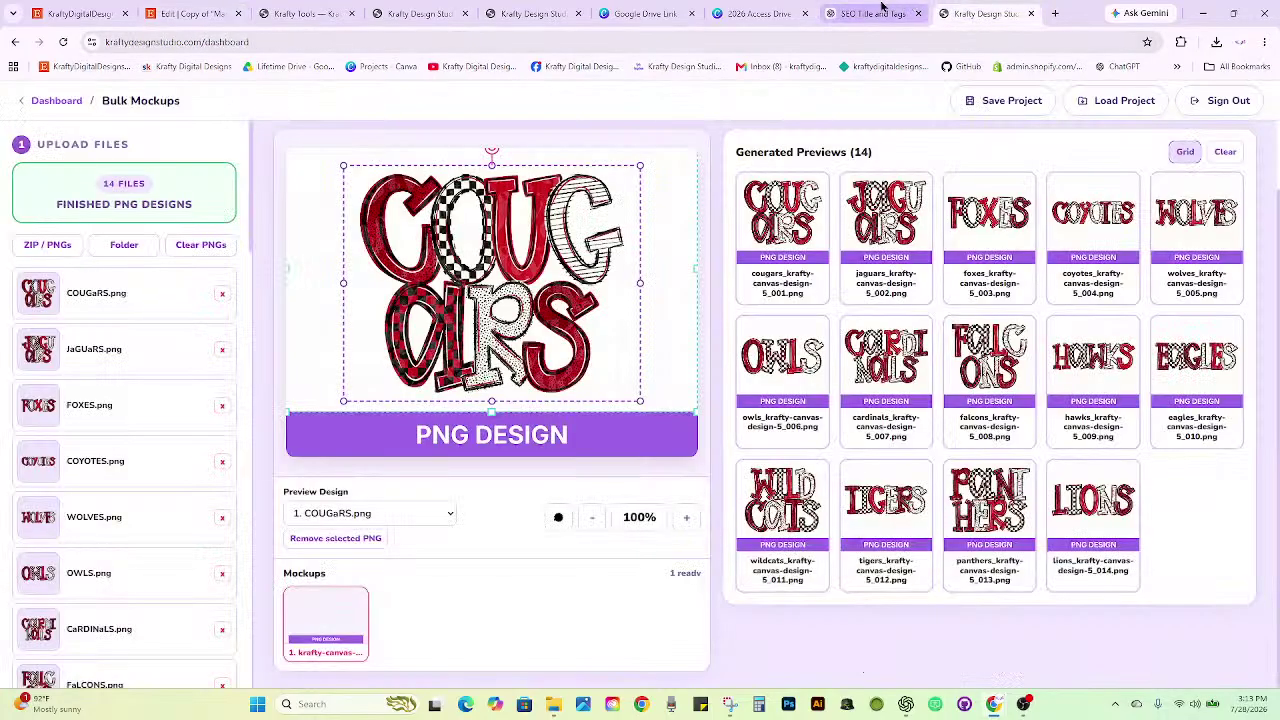
{"action": "left_click", "coordinate": [882, 12]}
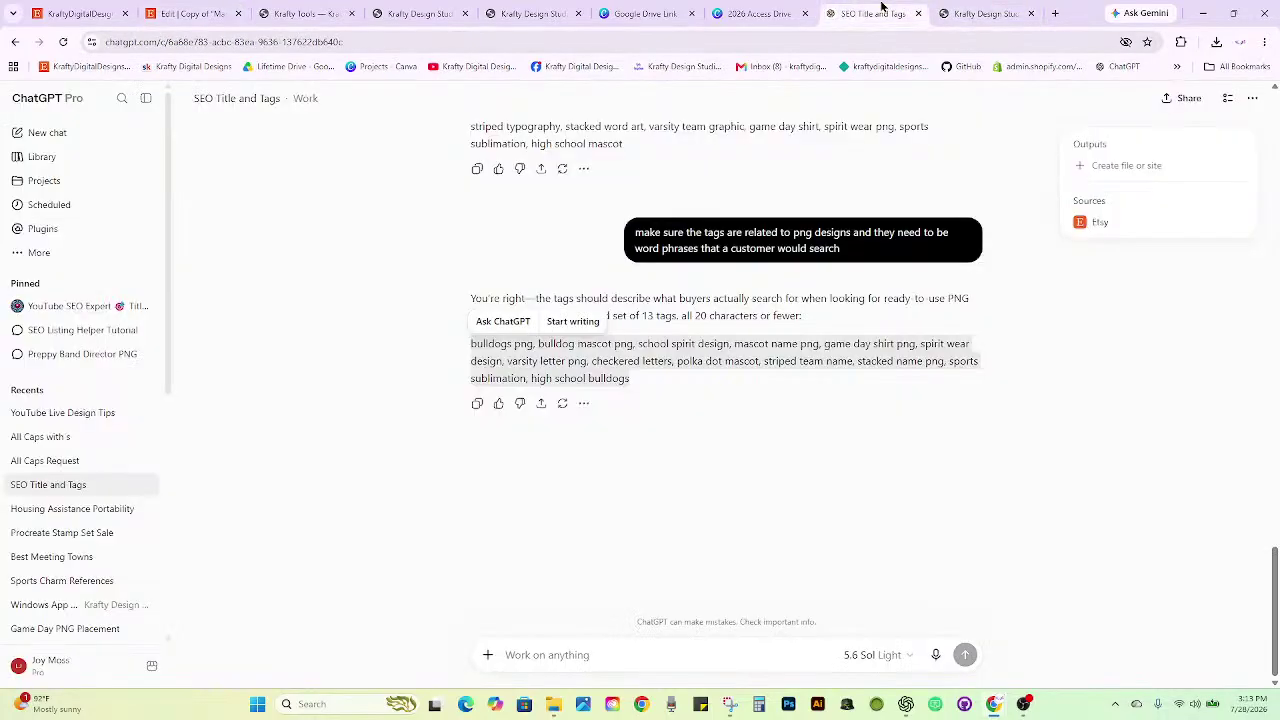
{"action": "left_click", "coordinate": [827, 378]}
{"action": "left_click", "coordinate": [953, 25]}
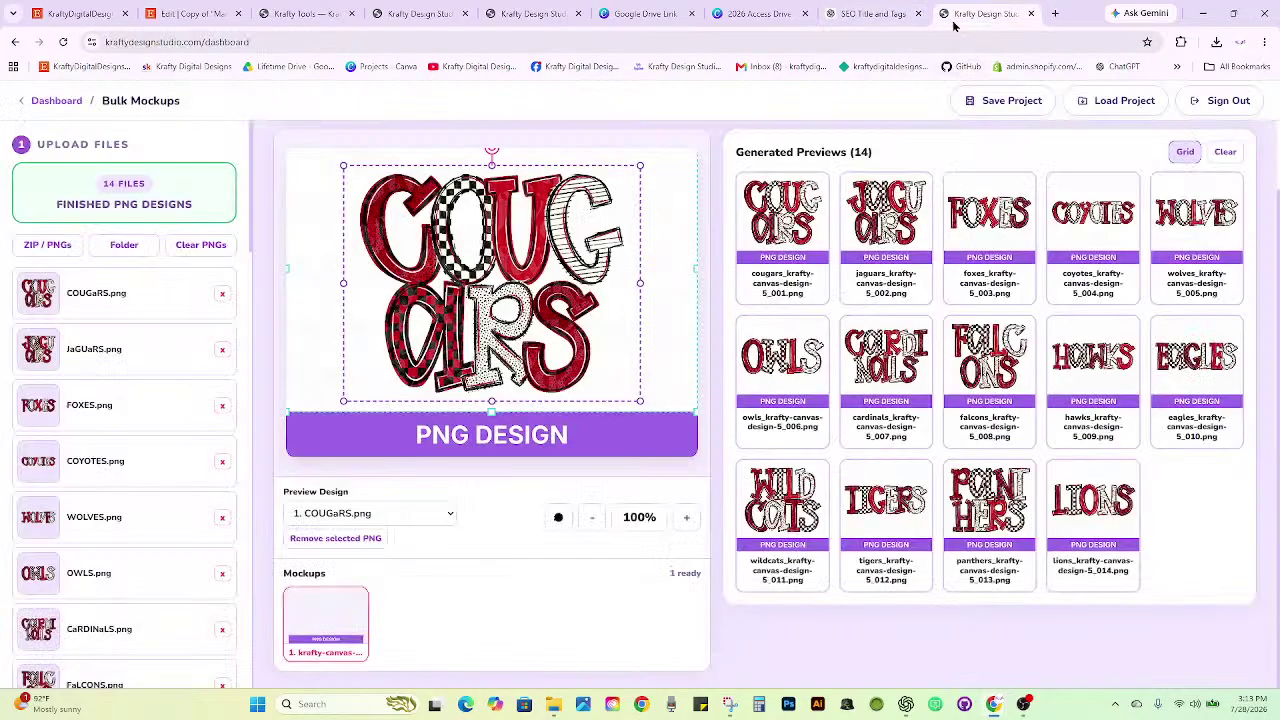
{"action": "left_click", "coordinate": [872, 13]}
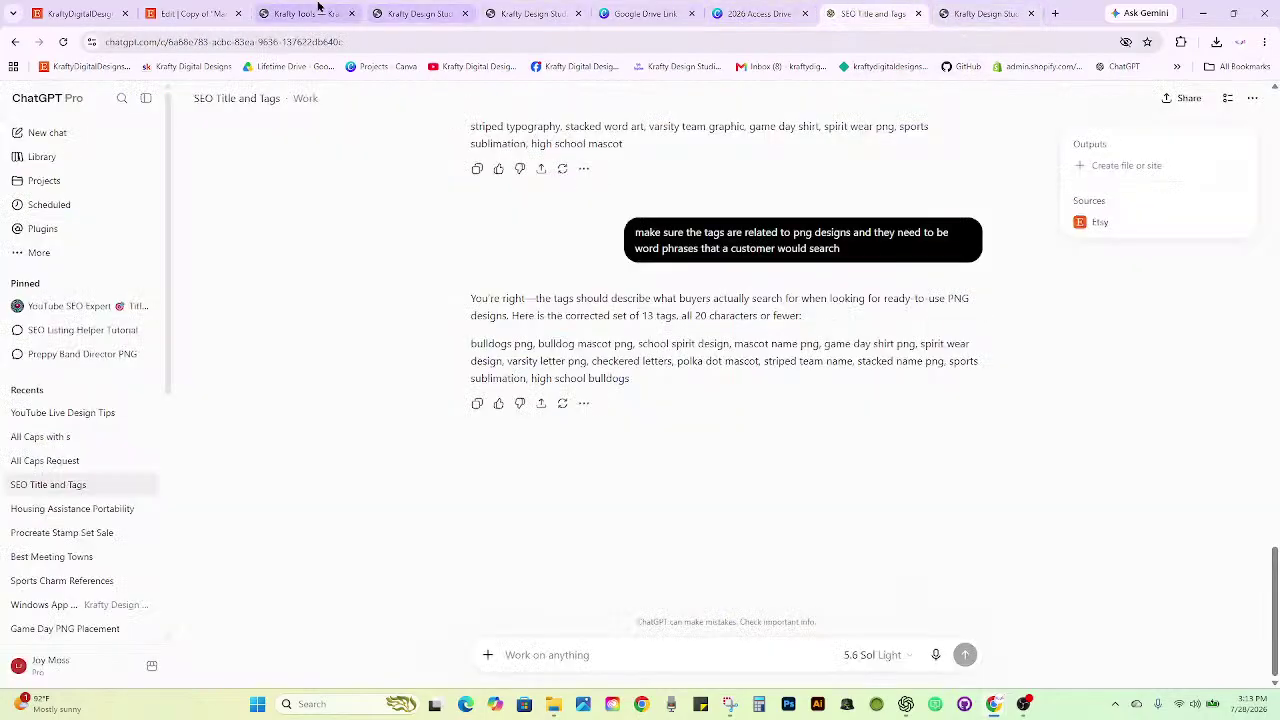
Return to the Etsy listing editor and add the tag "team name".
{"action": "left_click", "coordinate": [205, 13]}
{"action": "left_click", "coordinate": [475, 370]}
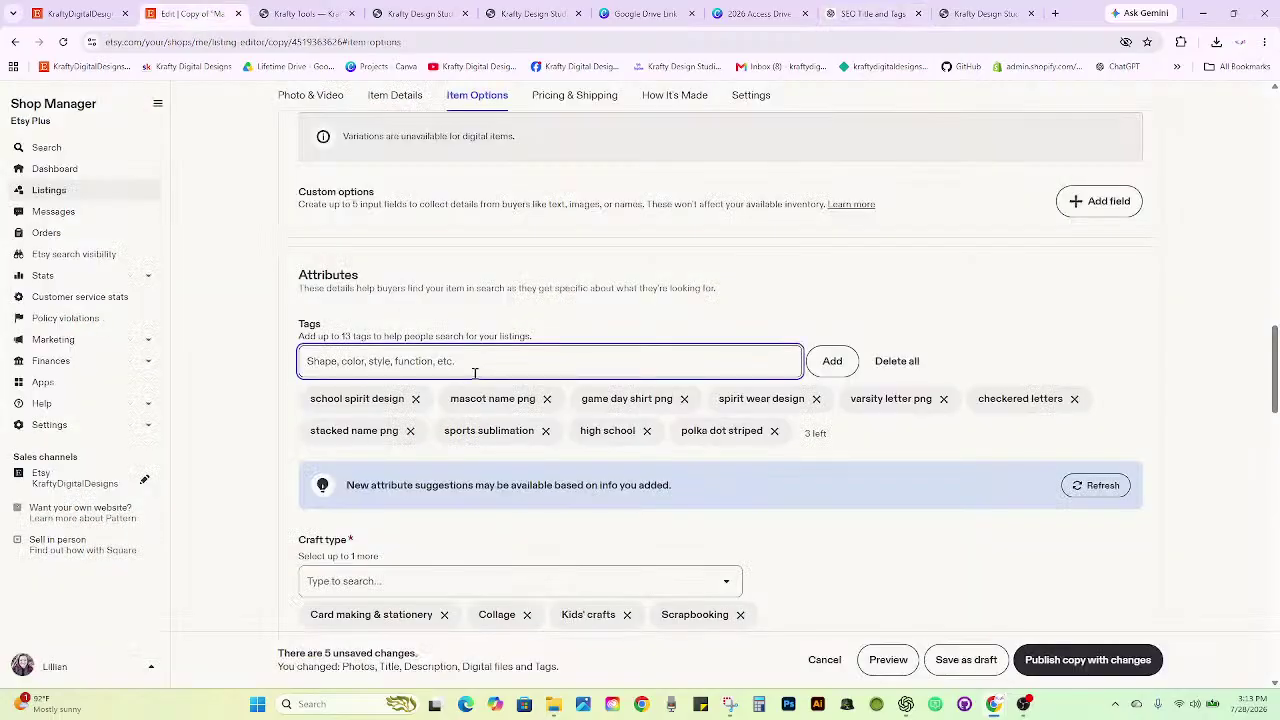
{"action": "type", "text": "teams"}
{"action": "key", "text": "BackSpace"}
{"action": "key", "text": "BackSpace"}
{"action": "key", "text": "BackSpace"}
{"action": "key", "text": "BackSpace"}
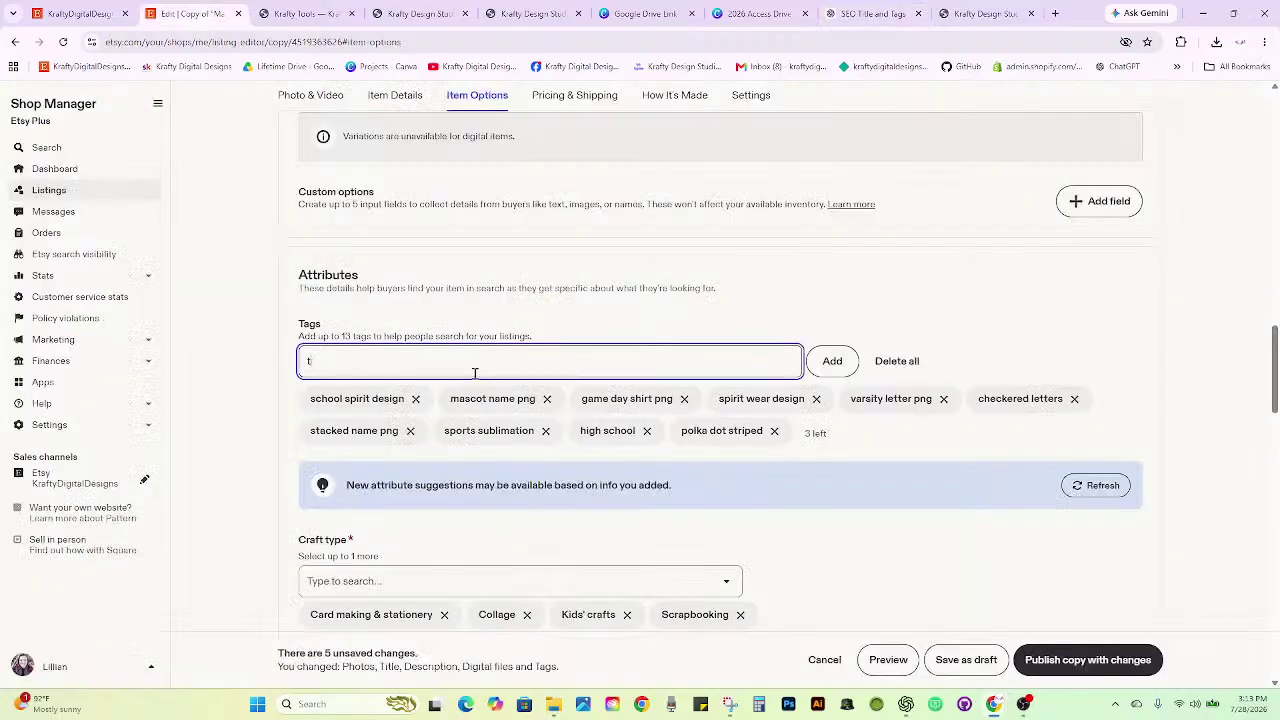
{"action": "type", "text": "eam name"}
{"action": "key", "text": "Return"}
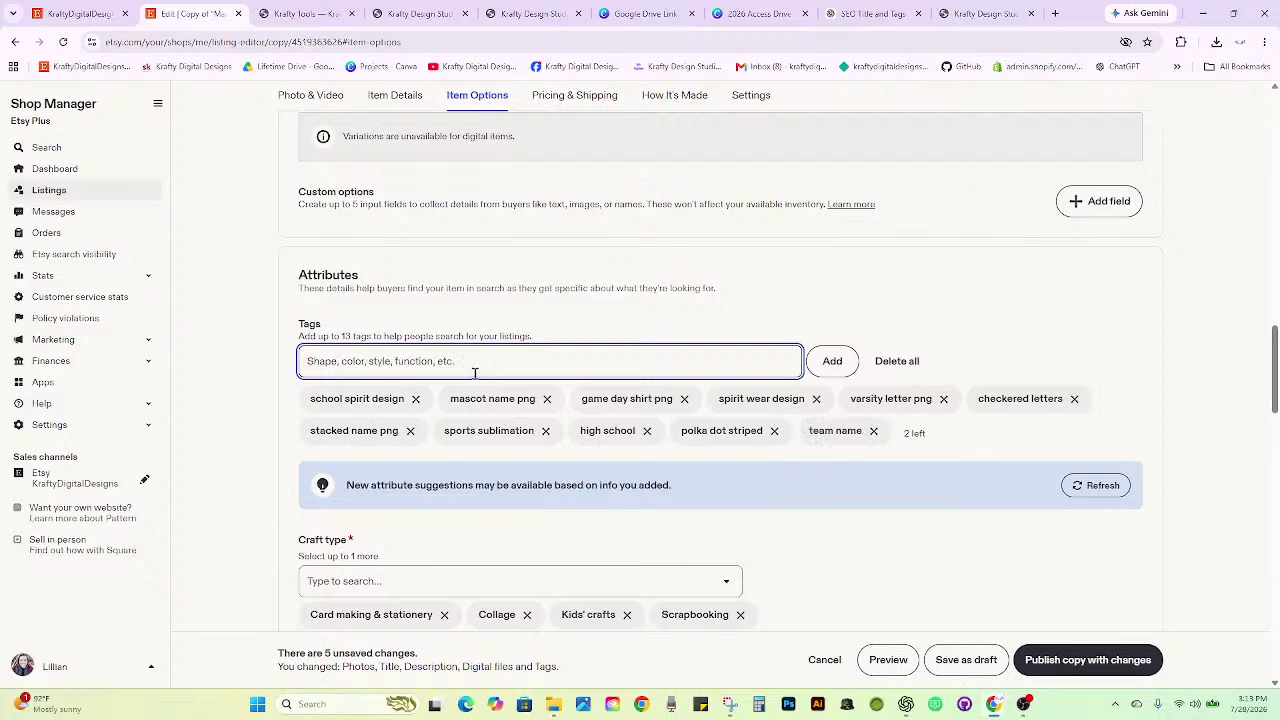
Add the copied tags "cougars png" and "cougars mascot png" to the listing.
{"action": "key", "text": "ctrl+v"}
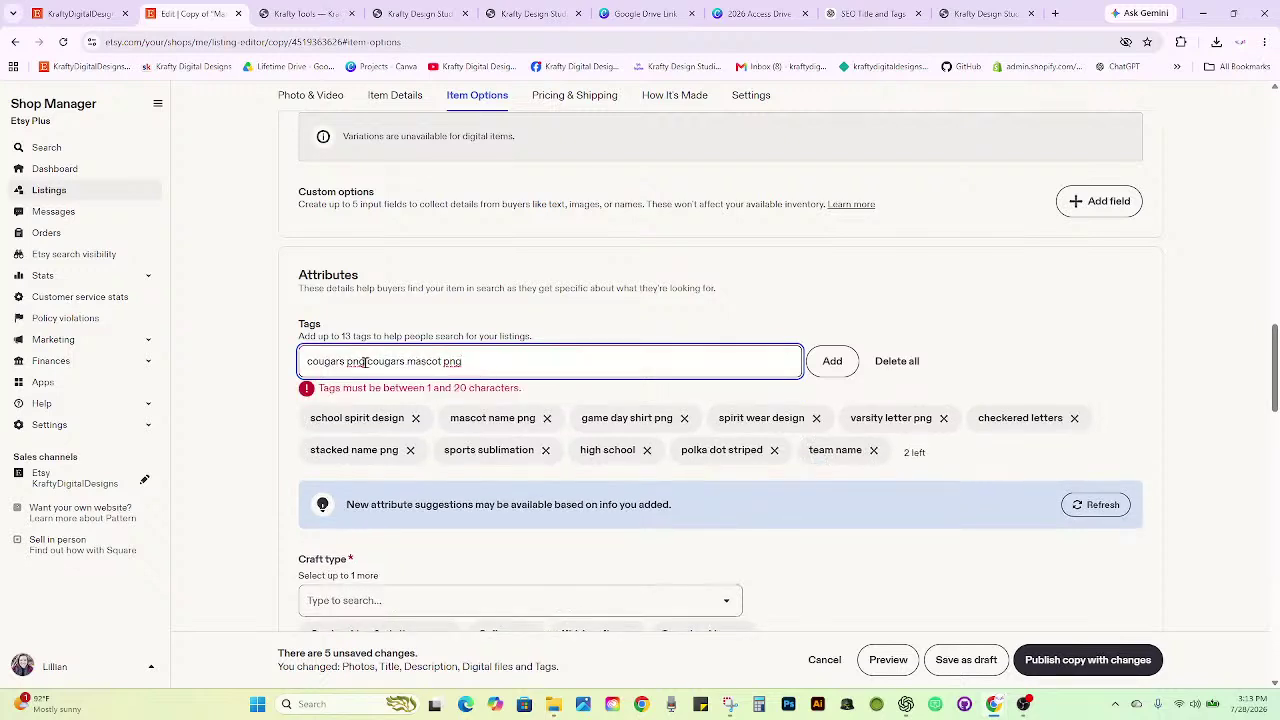
{"action": "key", "text": "Return"}
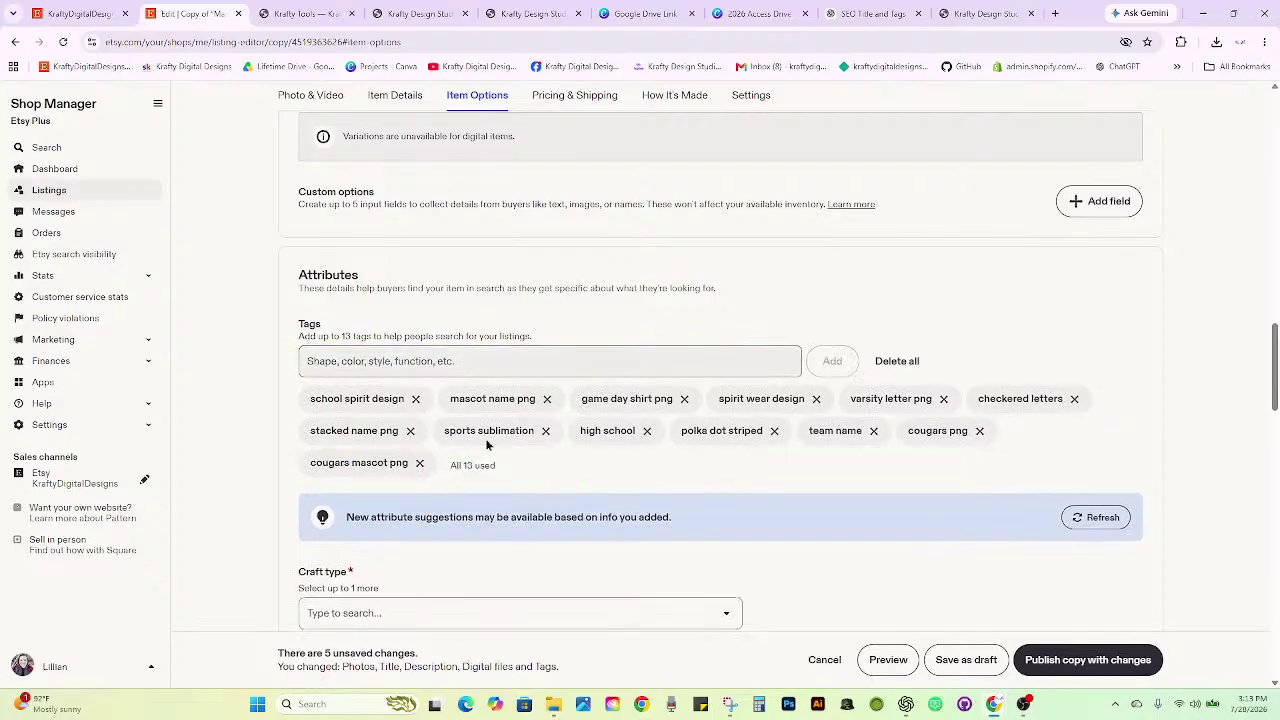
Set the listing's quantity to 999 in its price and inventory details.
{"action": "scroll", "coordinate": [640, 505], "scroll_direction": "down", "scroll_amount": 1}
{"action": "scroll", "coordinate": [897, 493], "scroll_direction": "down", "scroll_amount": 2}
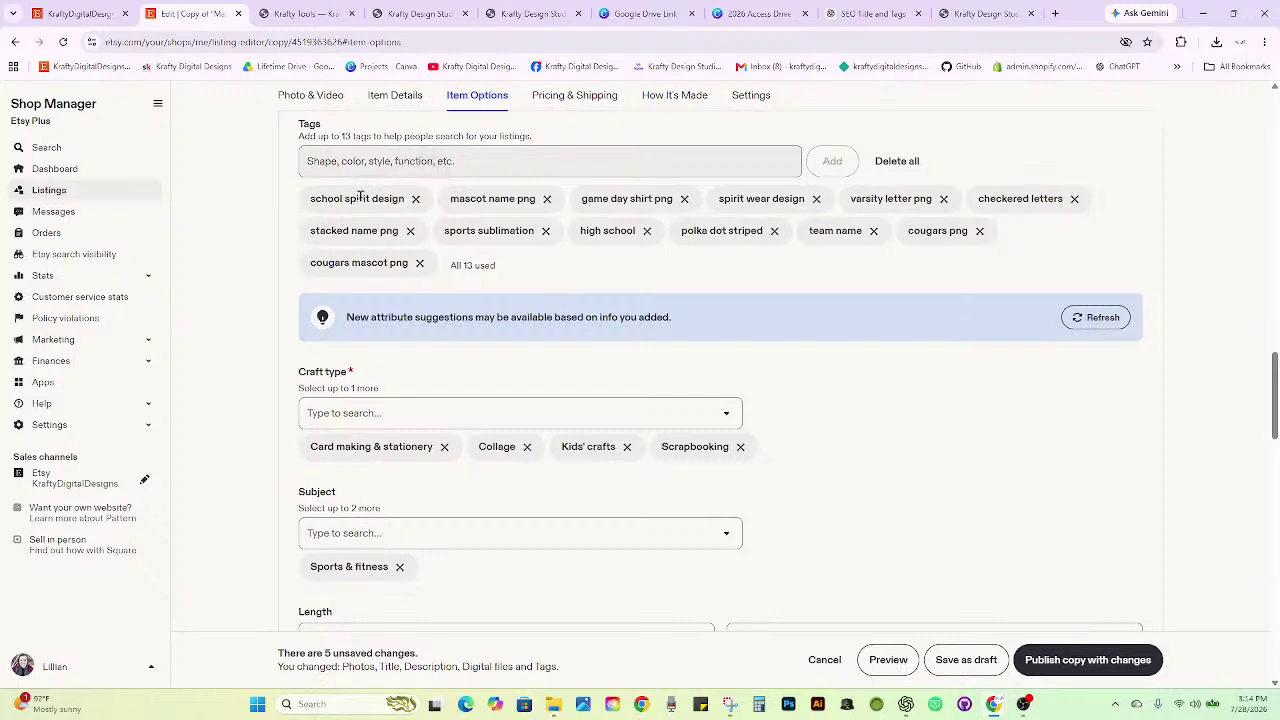
{"action": "scroll", "coordinate": [805, 376], "scroll_direction": "down", "scroll_amount": 4}
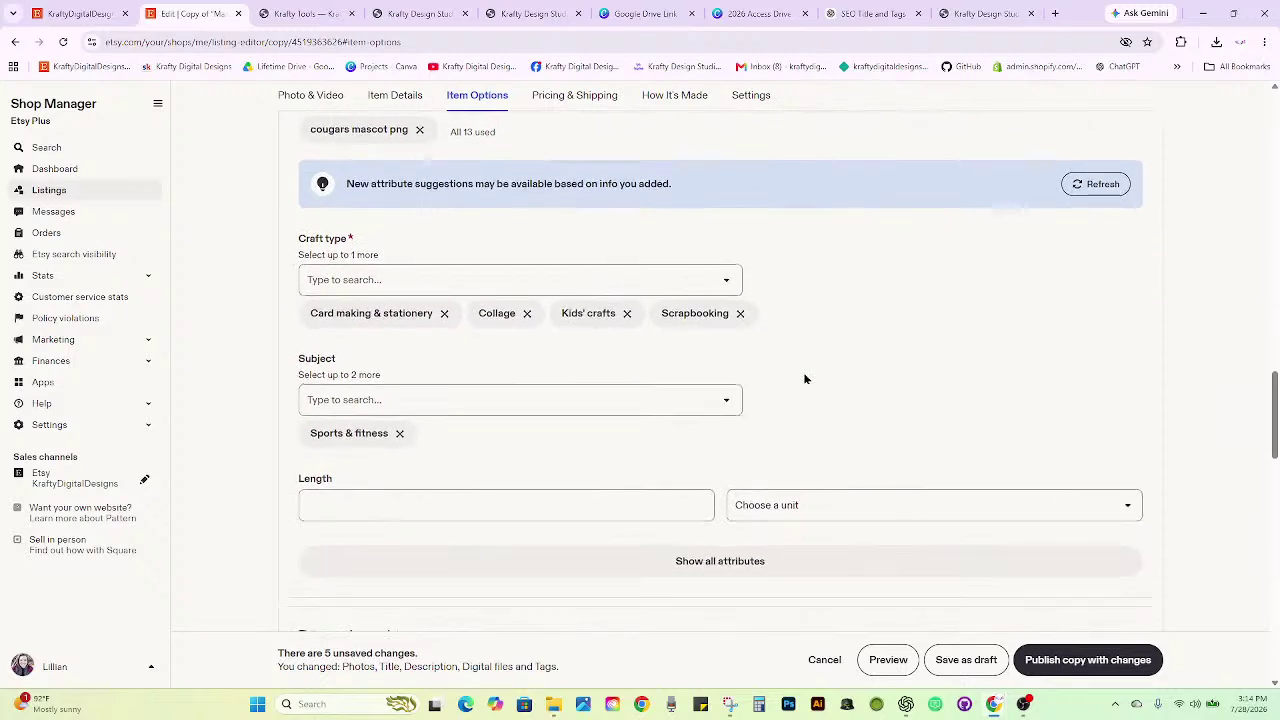
{"action": "scroll", "coordinate": [805, 381], "scroll_direction": "down", "scroll_amount": 2}
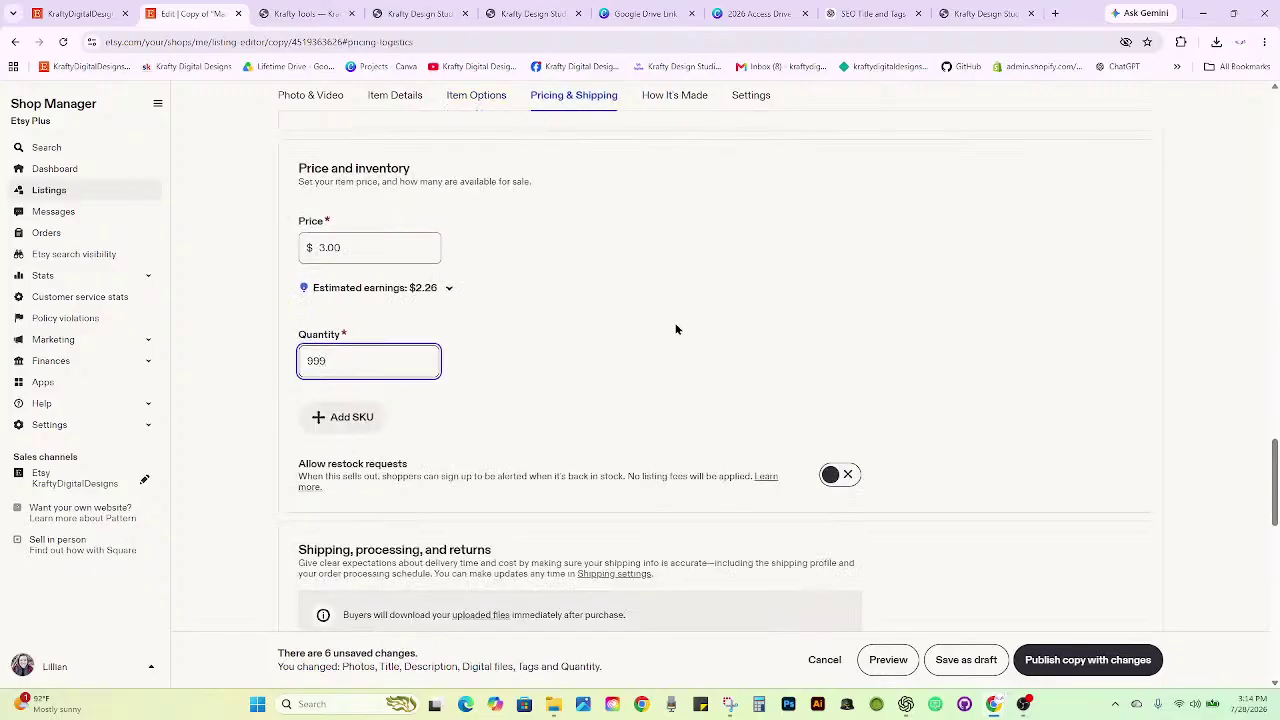
Review the whole listing before publishing: pricing, how it's made, shop section, renewal, attributes, tags, description, title, digital file and photos.
{"action": "scroll", "coordinate": [646, 310], "scroll_direction": "down", "scroll_amount": 6}
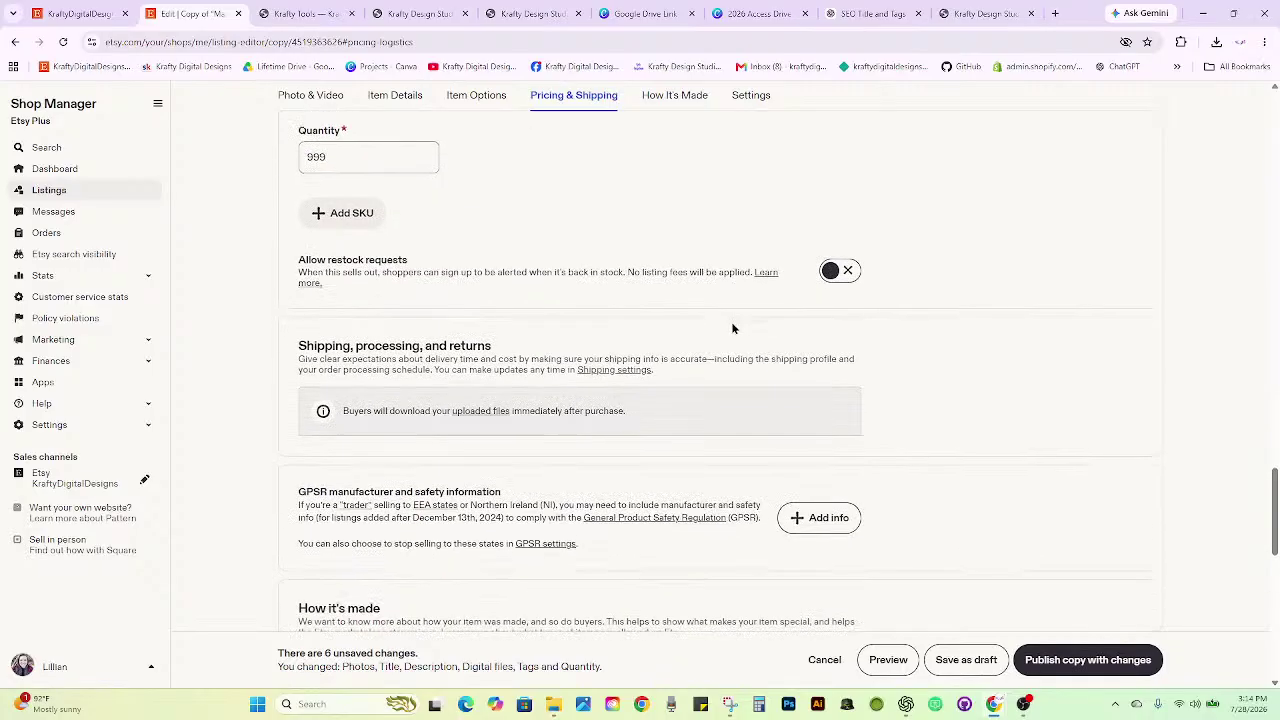
{"action": "scroll", "coordinate": [444, 491], "scroll_direction": "down", "scroll_amount": 4}
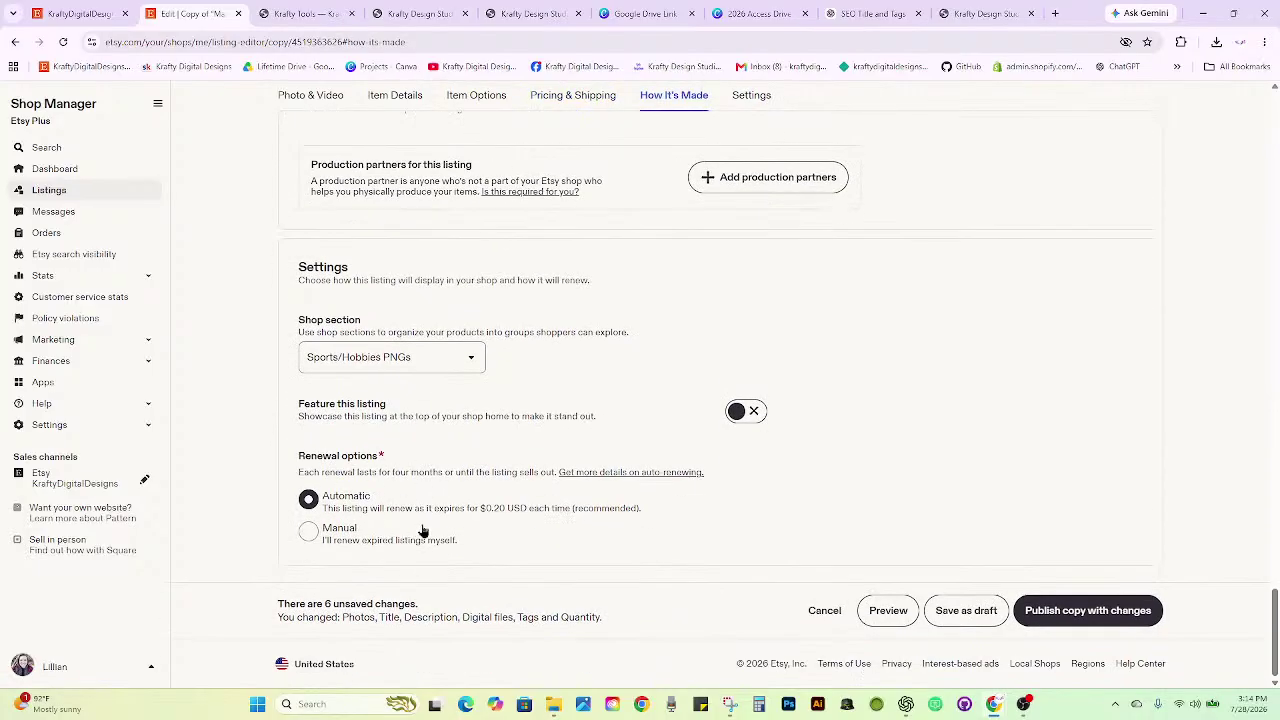
{"action": "scroll", "coordinate": [422, 530], "scroll_direction": "up", "scroll_amount": 5}
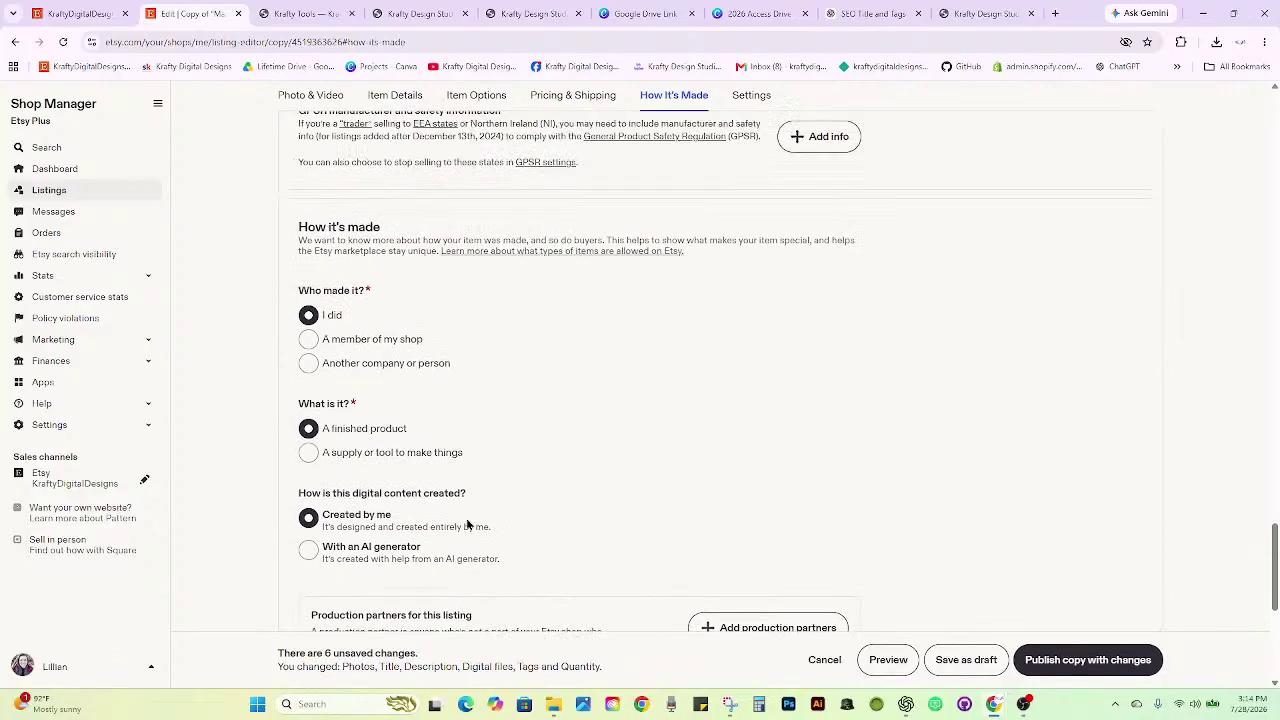
{"action": "scroll", "coordinate": [470, 524], "scroll_direction": "up", "scroll_amount": 7}
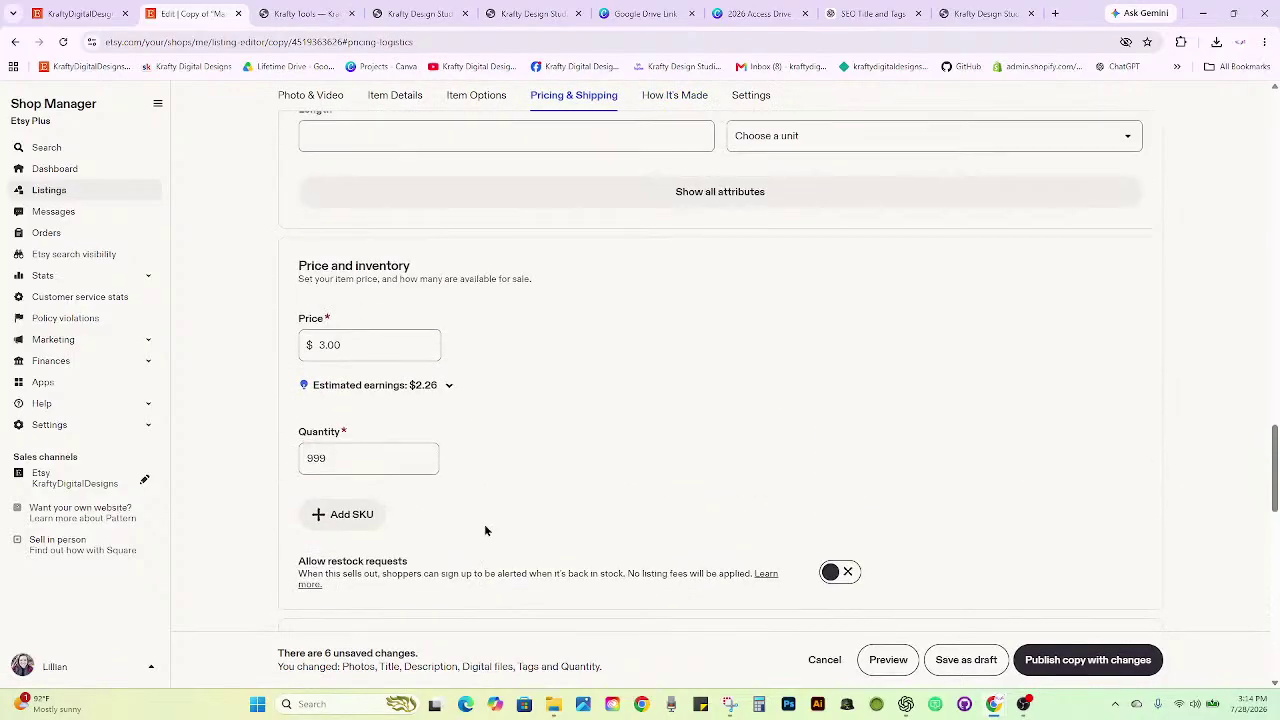
{"action": "scroll", "coordinate": [485, 530], "scroll_direction": "up", "scroll_amount": 4}
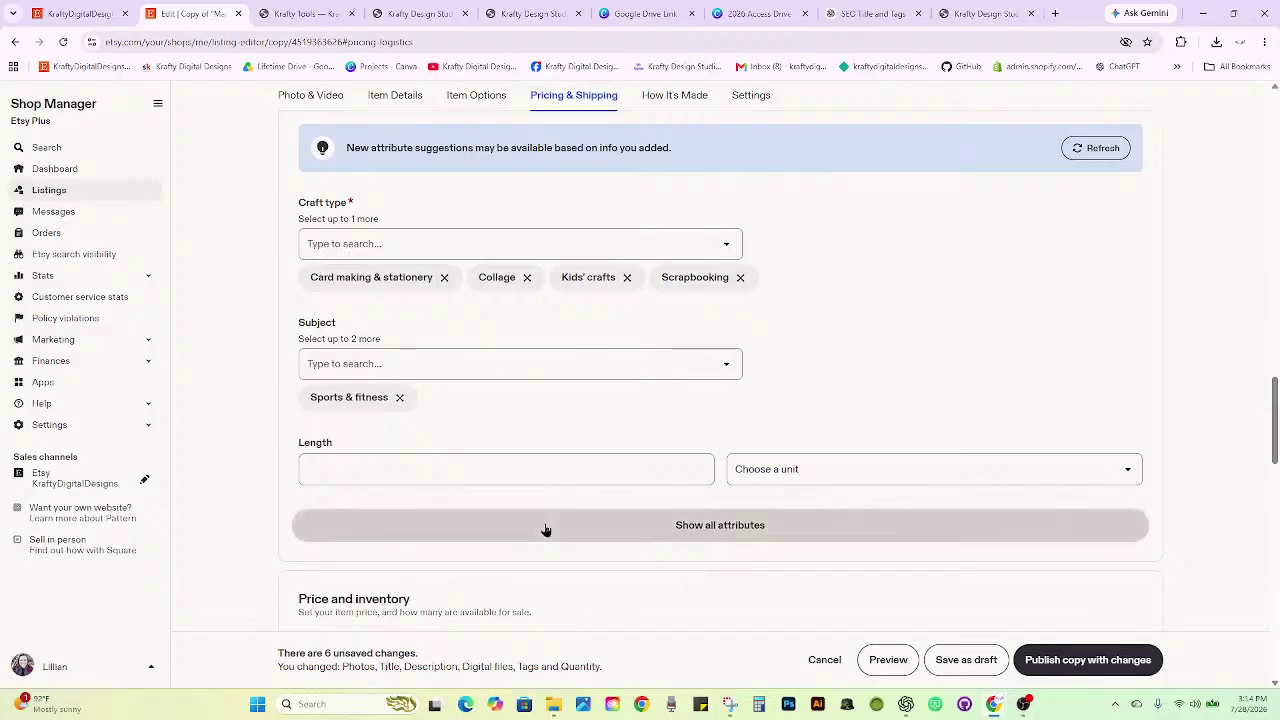
{"action": "scroll", "coordinate": [546, 530], "scroll_direction": "up", "scroll_amount": 1}
{"action": "scroll", "coordinate": [844, 482], "scroll_direction": "up", "scroll_amount": 1}
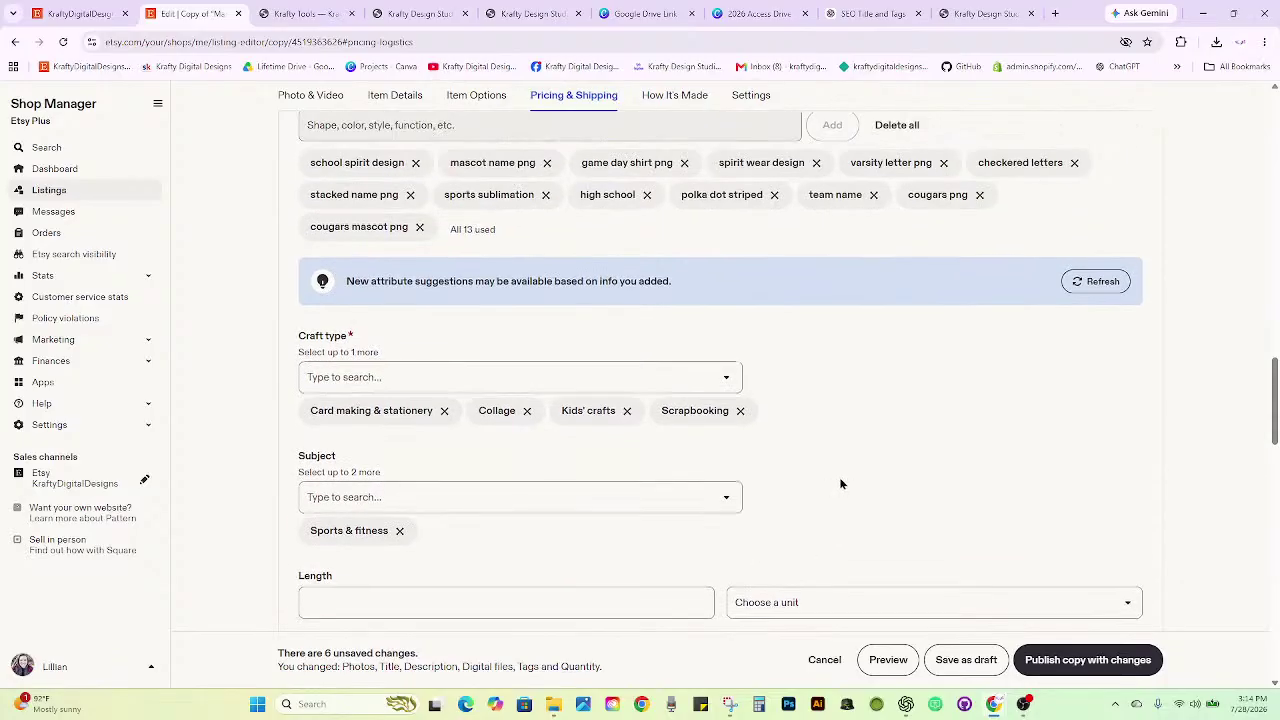
{"action": "scroll", "coordinate": [840, 484], "scroll_direction": "up", "scroll_amount": 1}
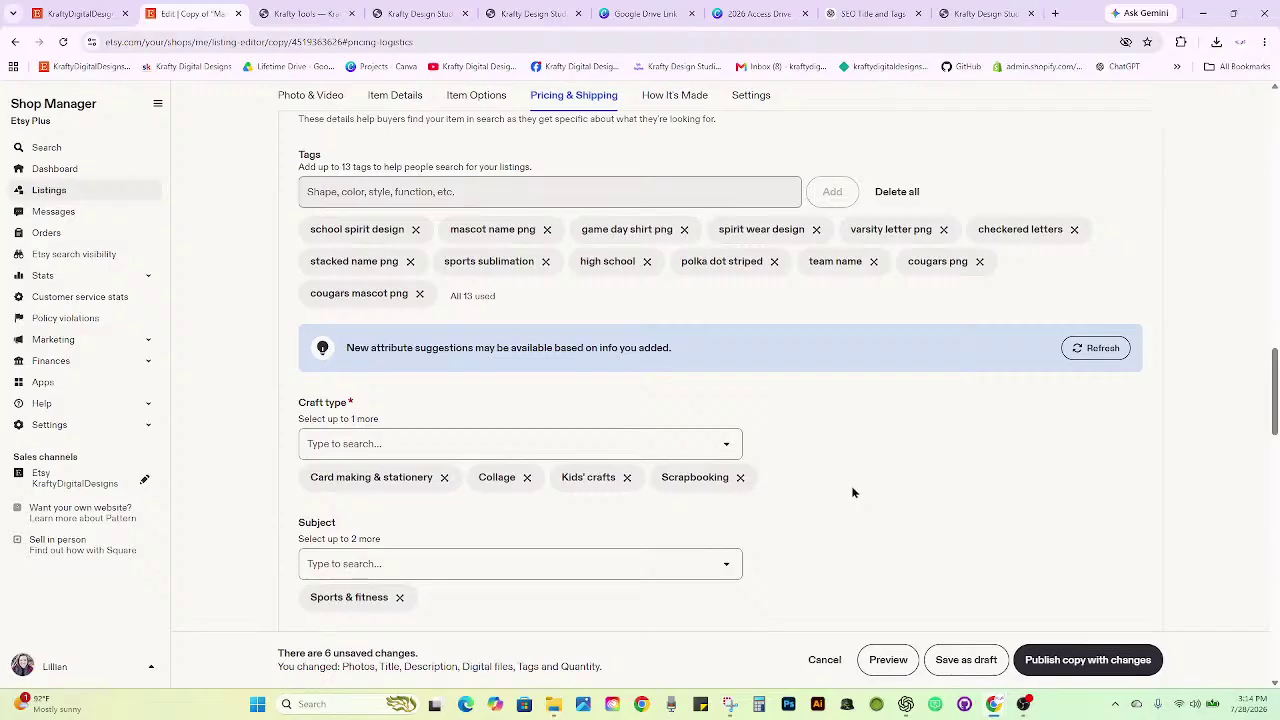
{"action": "scroll", "coordinate": [853, 492], "scroll_direction": "up", "scroll_amount": 9}
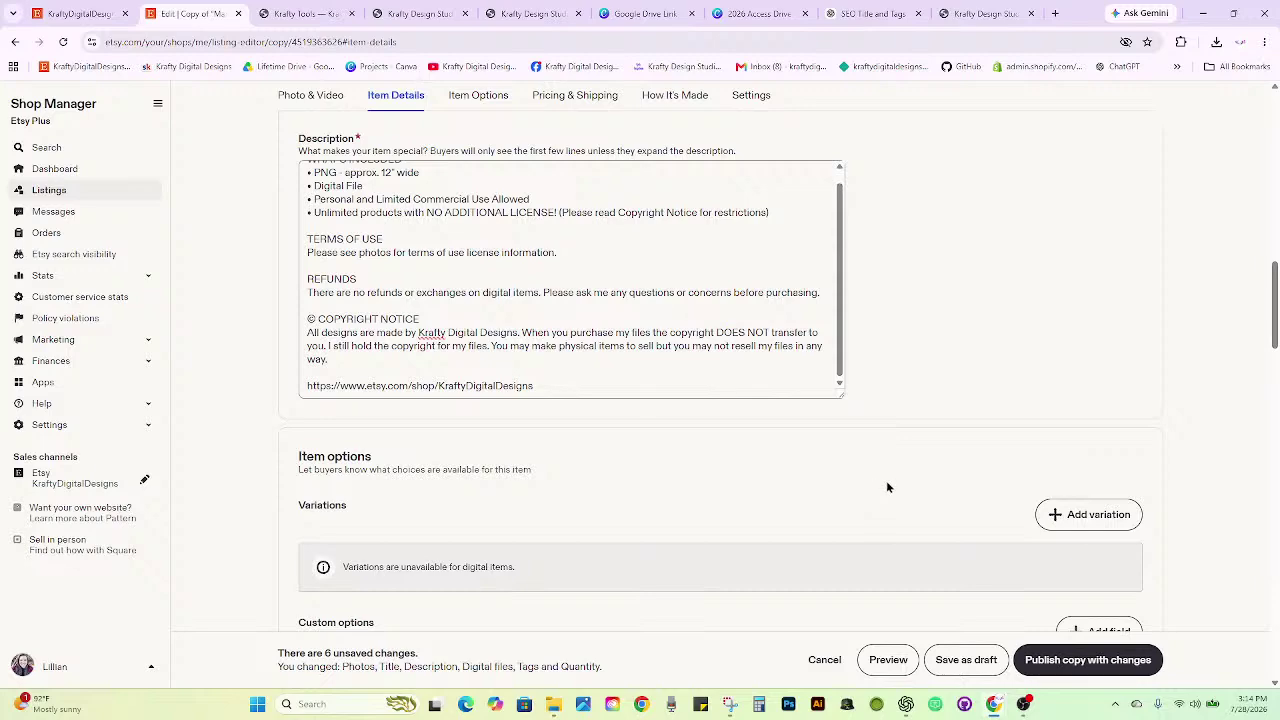
{"action": "scroll", "coordinate": [965, 447], "scroll_direction": "down", "scroll_amount": 2}
{"action": "scroll", "coordinate": [965, 447], "scroll_direction": "up", "scroll_amount": 3}
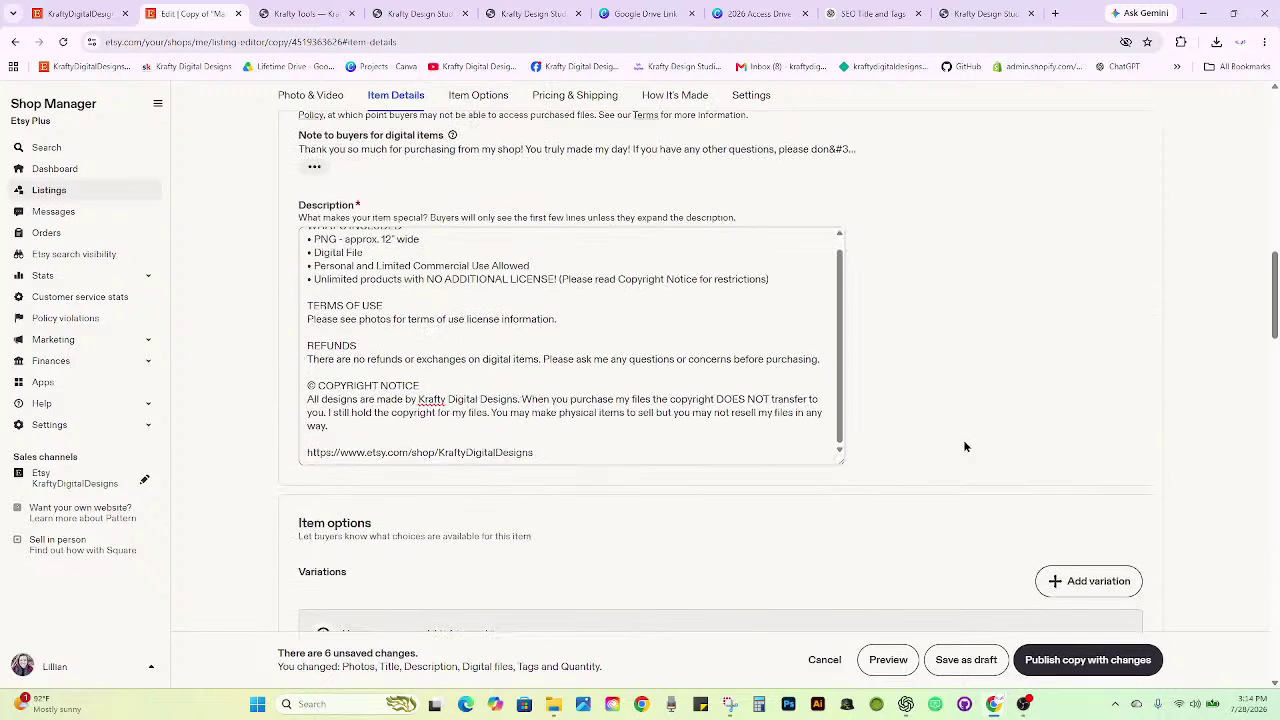
{"action": "scroll", "coordinate": [741, 424], "scroll_direction": "up", "scroll_amount": 1}
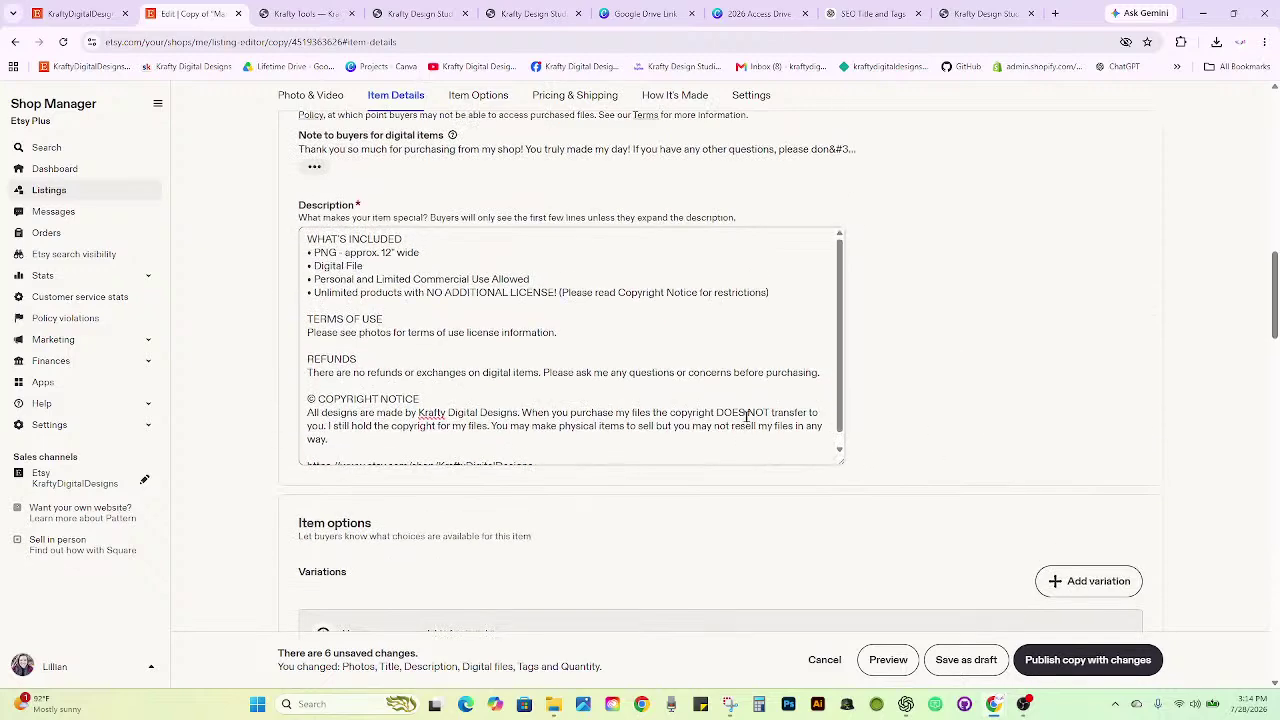
{"action": "scroll", "coordinate": [898, 388], "scroll_direction": "up", "scroll_amount": 5}
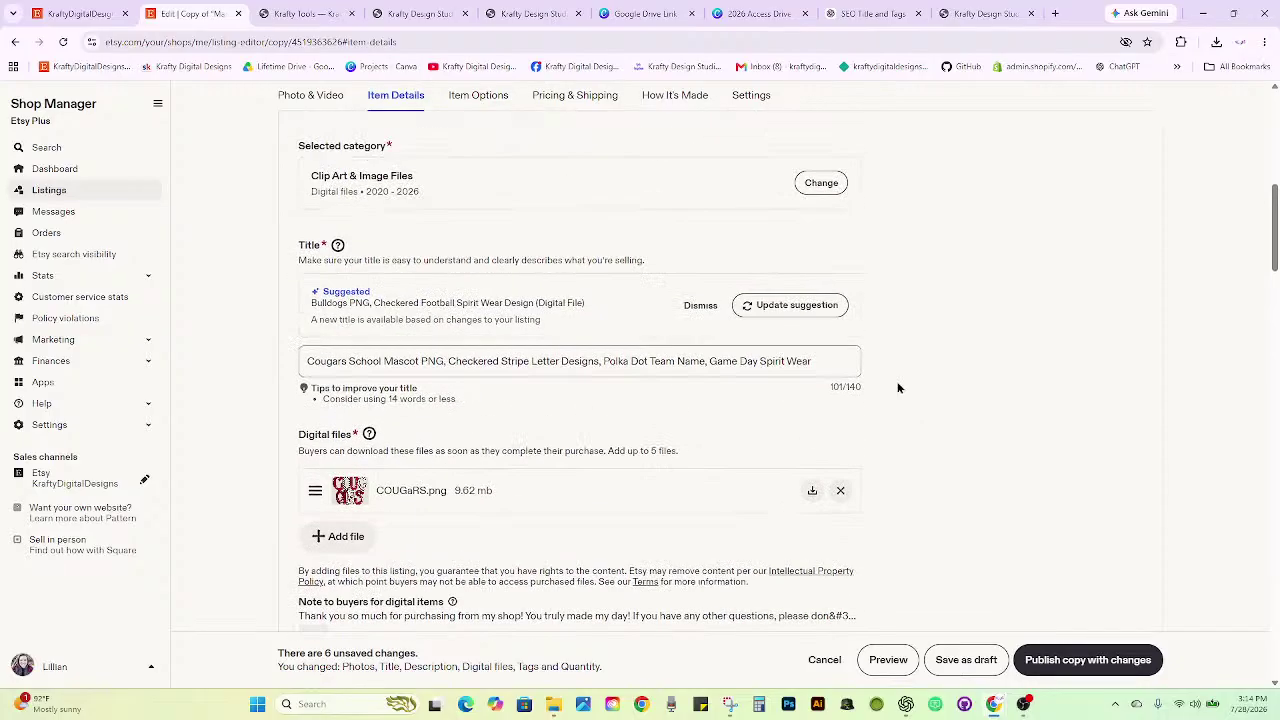
{"action": "scroll", "coordinate": [898, 388], "scroll_direction": "up", "scroll_amount": 7}
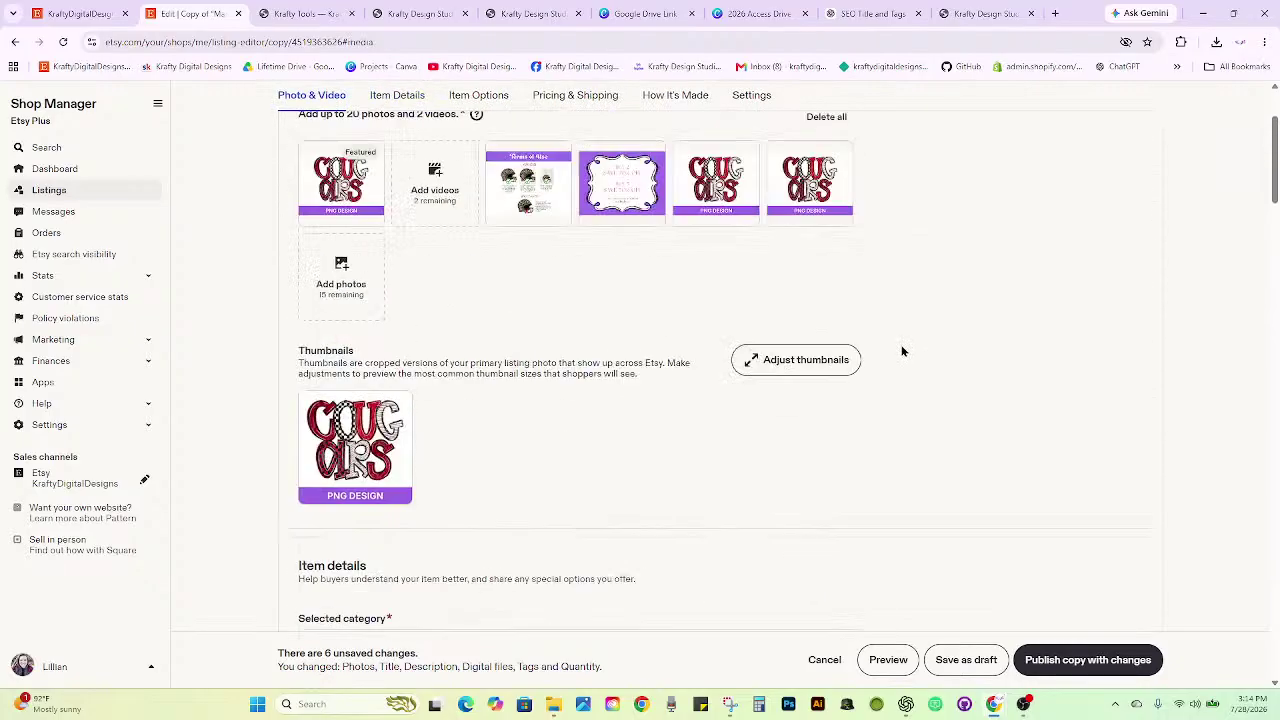
Publish the Cougars listing copy, close its page and reload the shop's Sports/Hobbies PNGs storefront section.
{"action": "left_click", "coordinate": [1080, 664]}
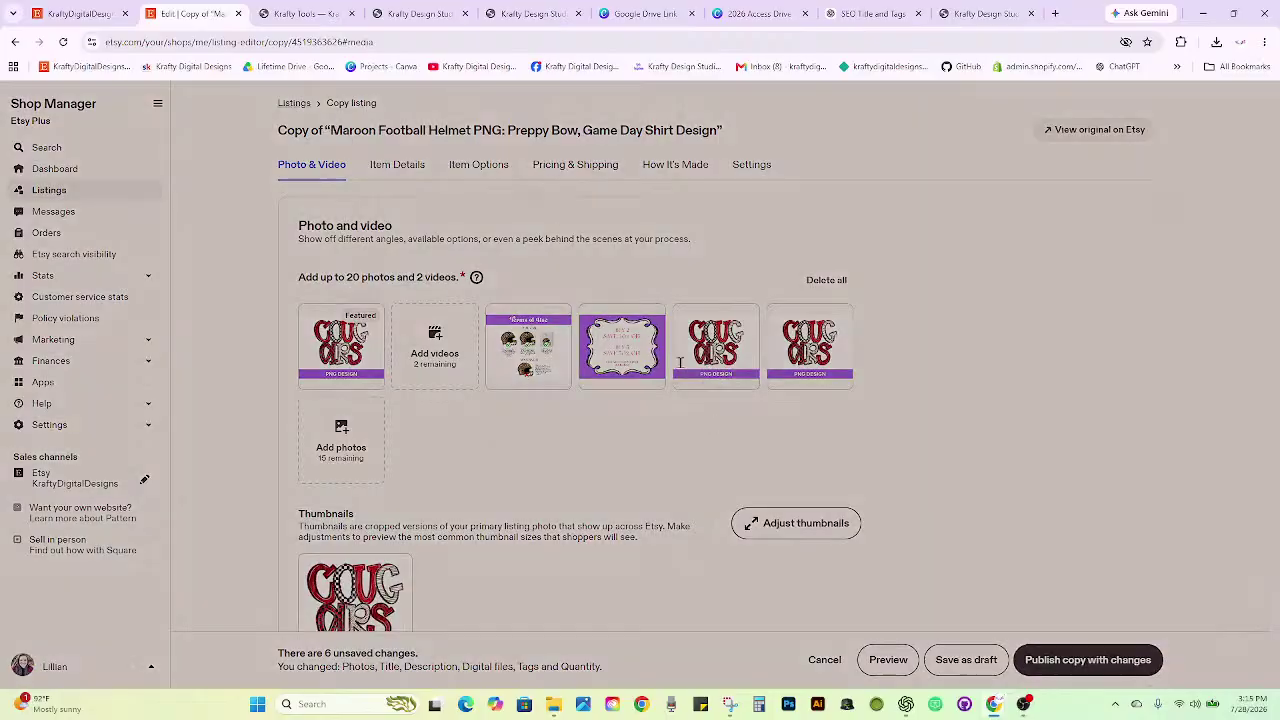
{"action": "left_click", "coordinate": [727, 500]}
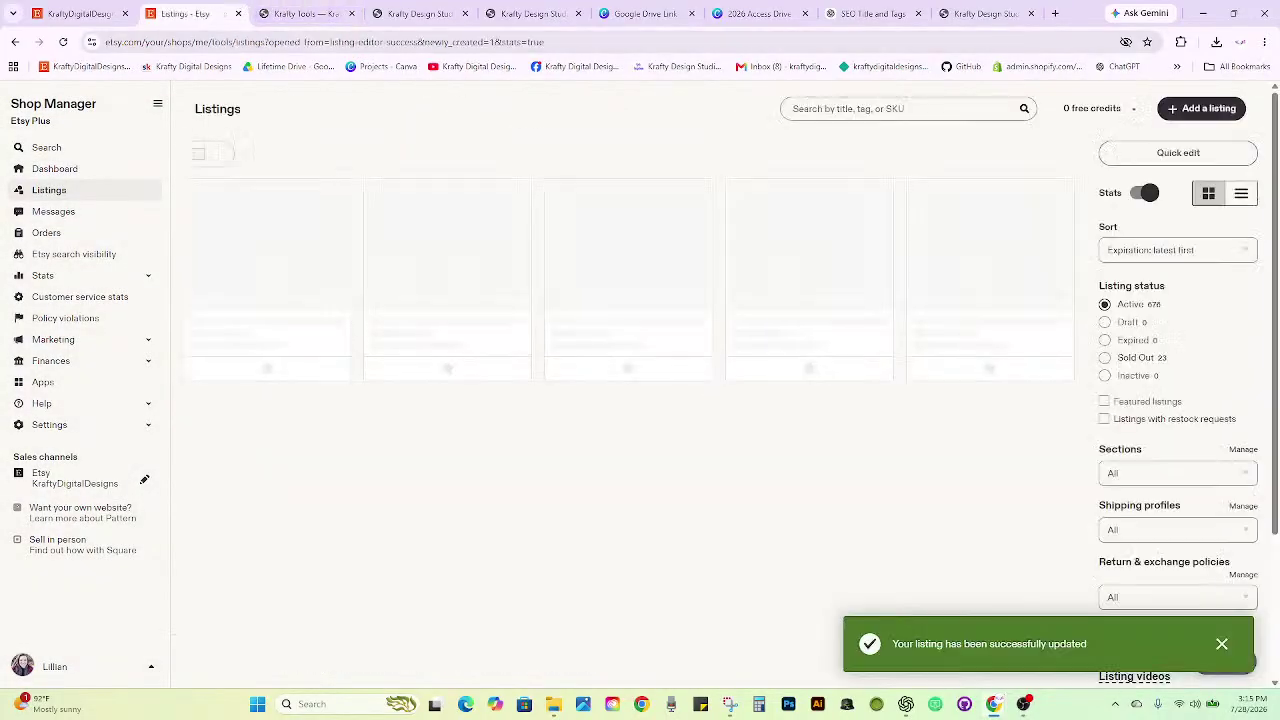
{"action": "left_click", "coordinate": [236, 14]}
{"action": "left_click", "coordinate": [78, 13]}
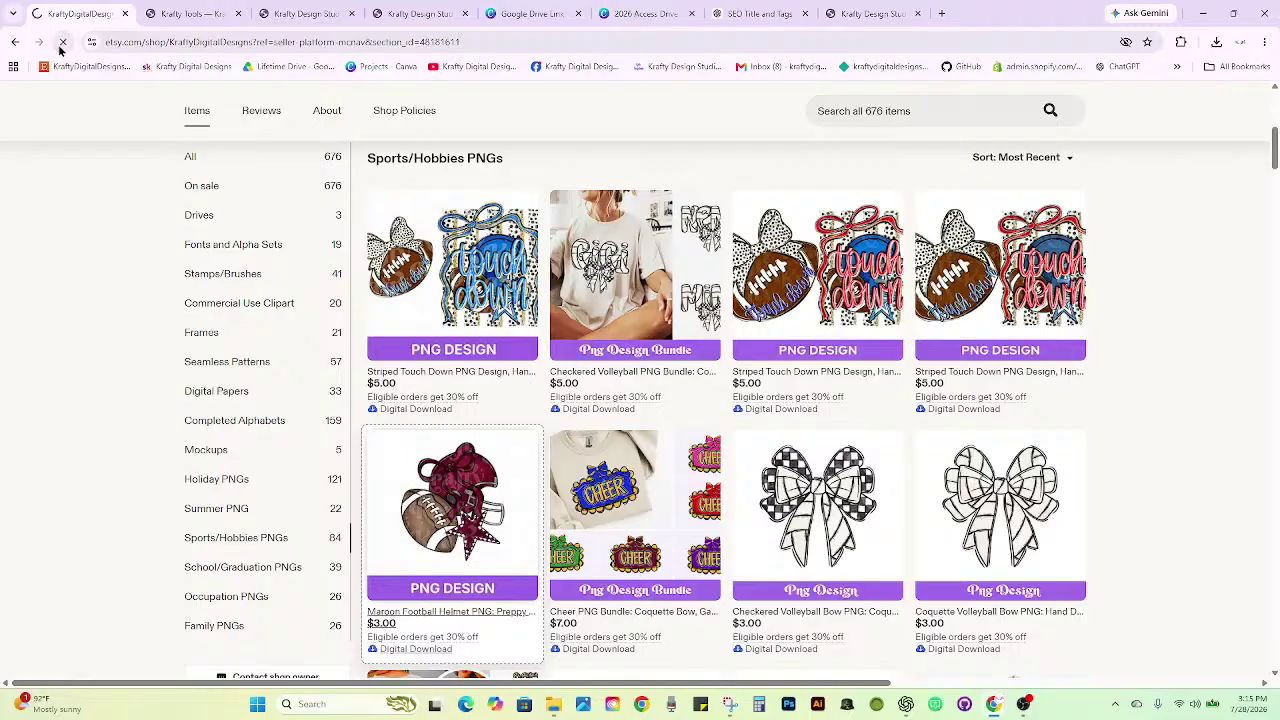
Switch to Krafty Tools and examine the Alpha Set (Bulk) variation, base and outline style settings.
{"action": "left_click", "coordinate": [190, 8]}
{"action": "scroll", "coordinate": [170, 410], "scroll_direction": "up", "scroll_amount": 10}
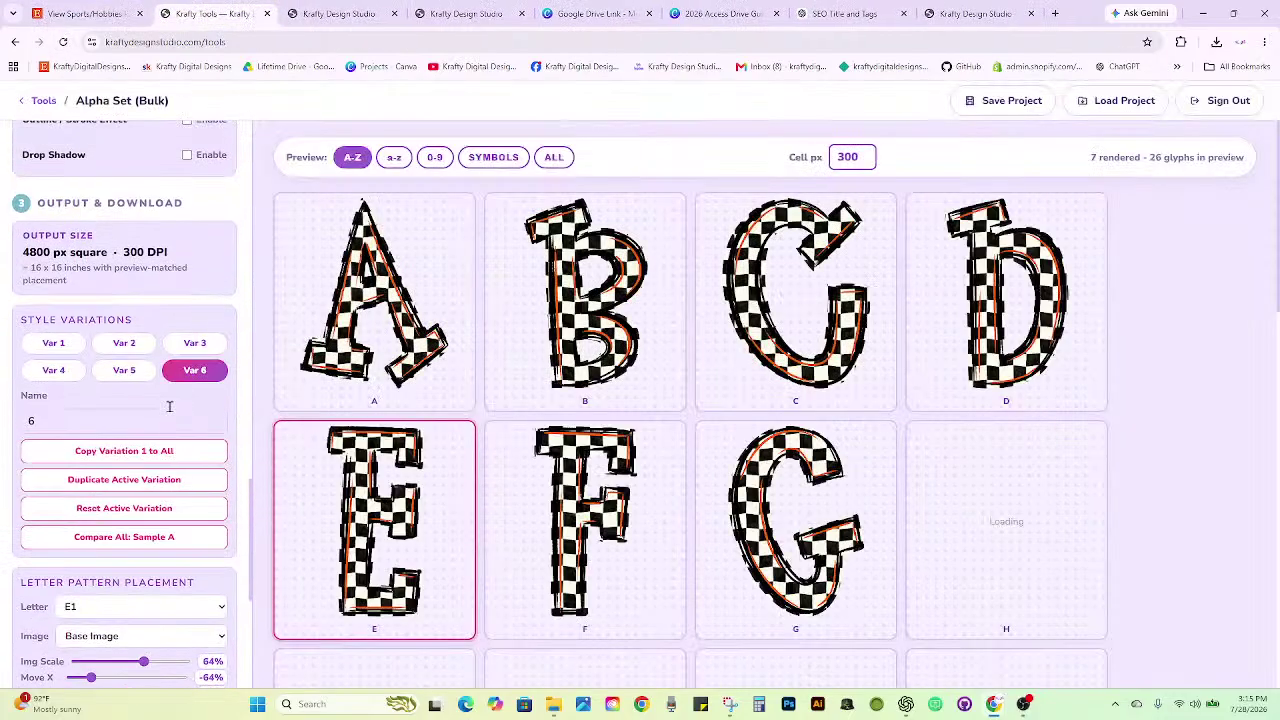
{"action": "scroll", "coordinate": [170, 410], "scroll_direction": "up", "scroll_amount": 4}
{"action": "scroll", "coordinate": [150, 420], "scroll_direction": "down", "scroll_amount": 7}
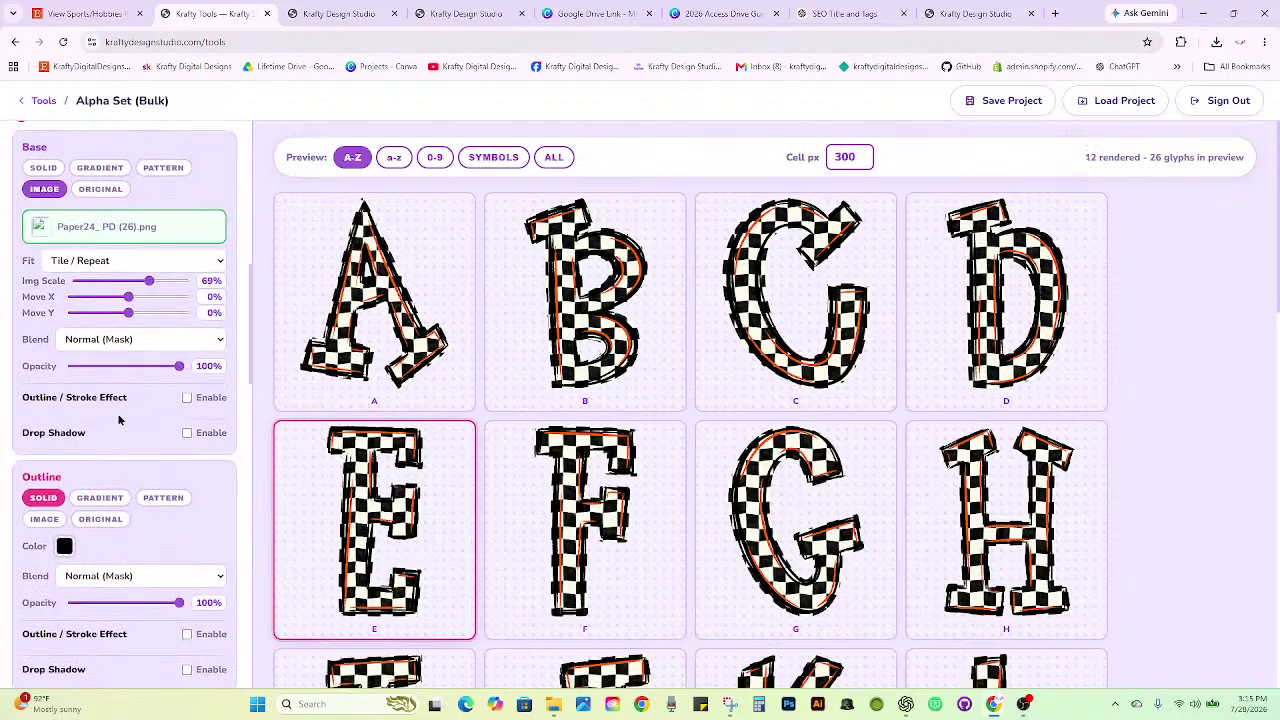
In style variation 1, replace the Base layer's image with the blue Paper24_ PD (6).png from the TST Papers folder.
{"action": "scroll", "coordinate": [126, 472], "scroll_direction": "down", "scroll_amount": 4}
{"action": "left_click", "coordinate": [69, 336]}
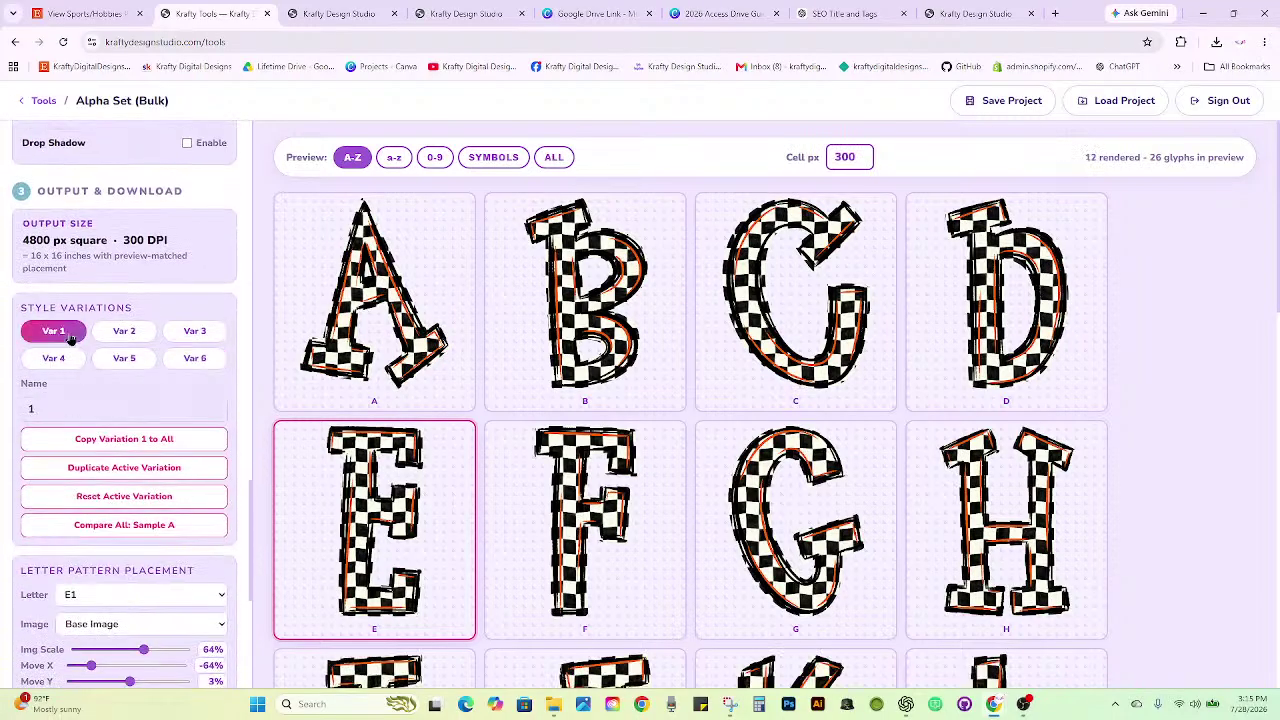
{"action": "scroll", "coordinate": [148, 420], "scroll_direction": "up", "scroll_amount": 5}
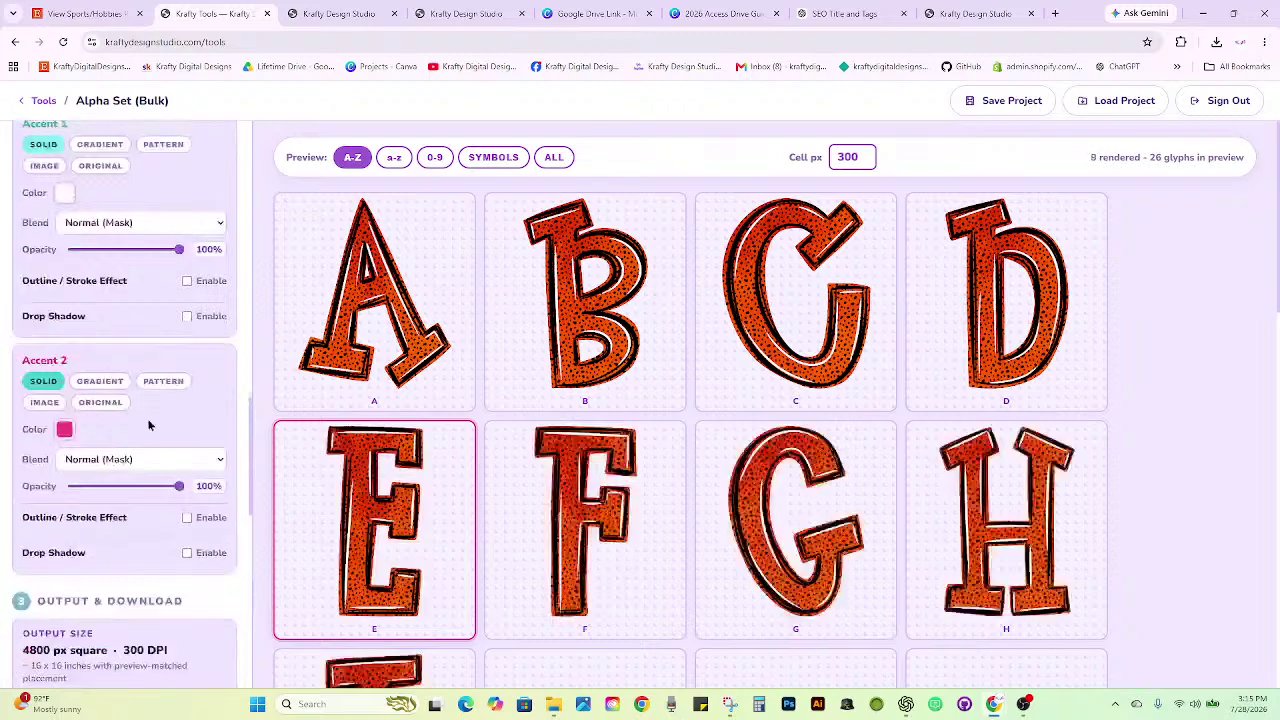
{"action": "scroll", "coordinate": [148, 425], "scroll_direction": "up", "scroll_amount": 5}
{"action": "scroll", "coordinate": [150, 425], "scroll_direction": "down", "scroll_amount": 2}
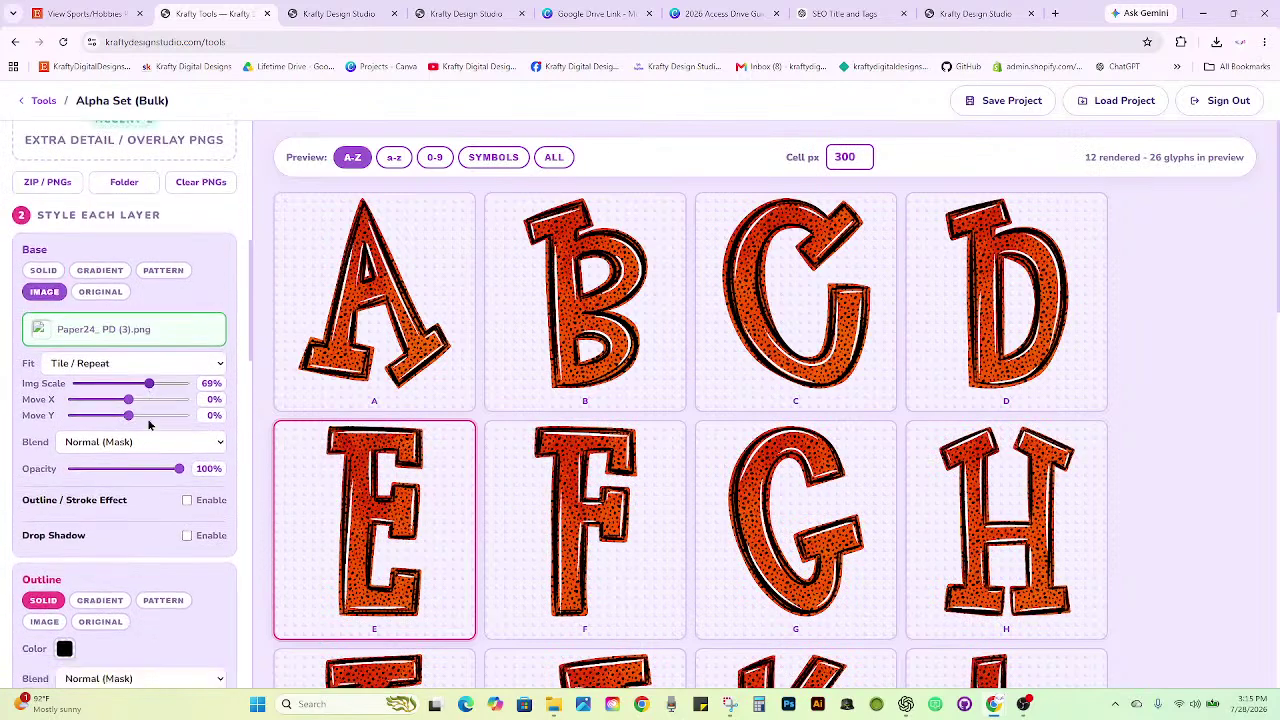
{"action": "mouse_move", "coordinate": [558, 710]}
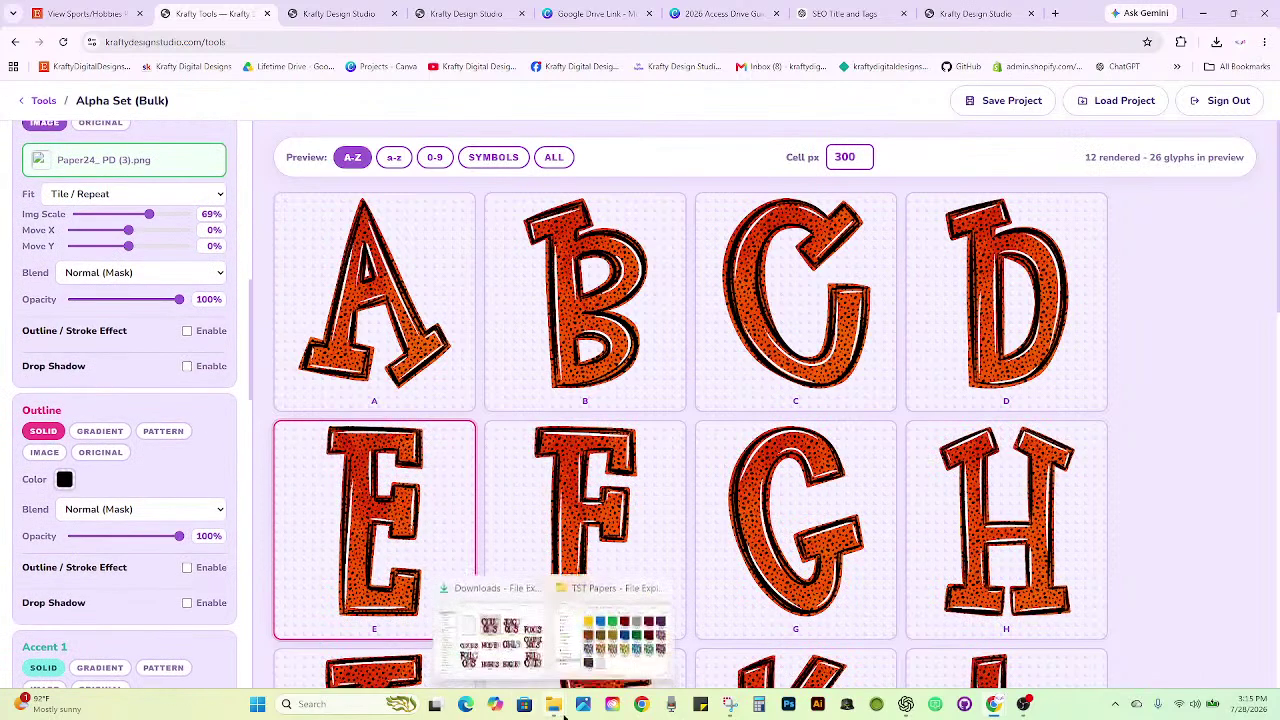
{"action": "left_click", "coordinate": [614, 660]}
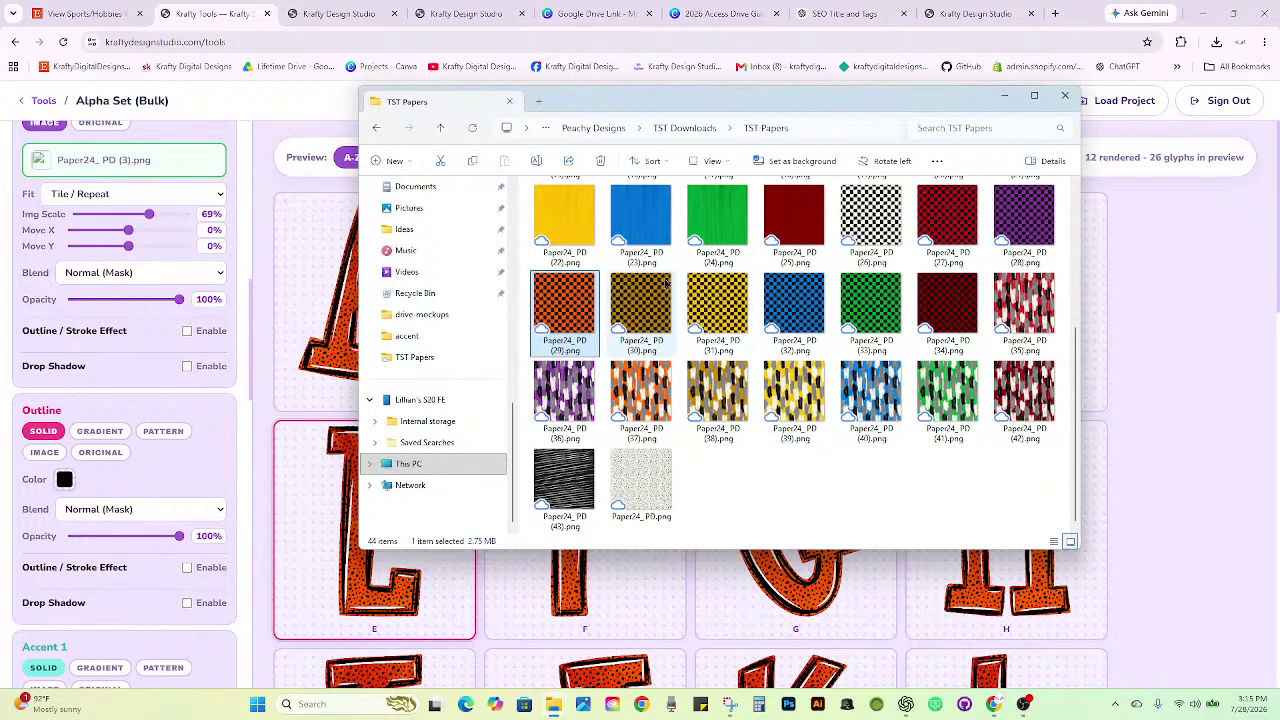
{"action": "scroll", "coordinate": [640, 300], "scroll_direction": "up", "scroll_amount": 5}
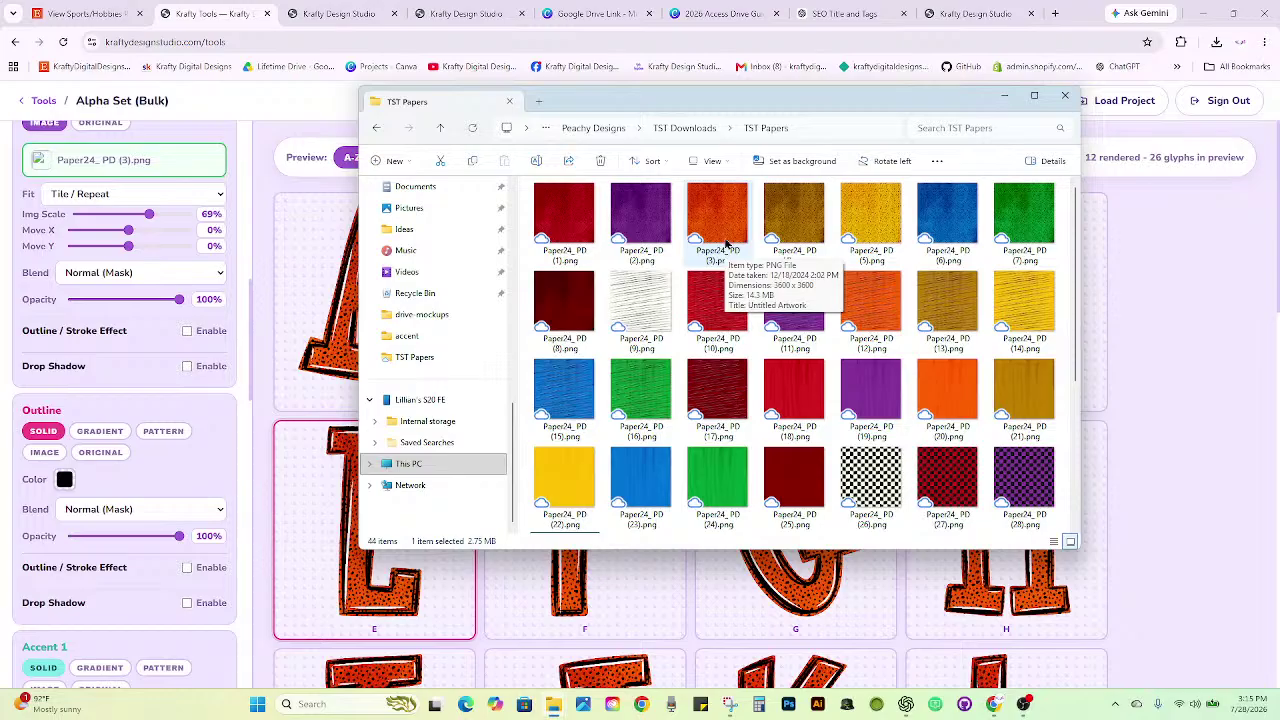
{"action": "left_click", "coordinate": [943, 212]}
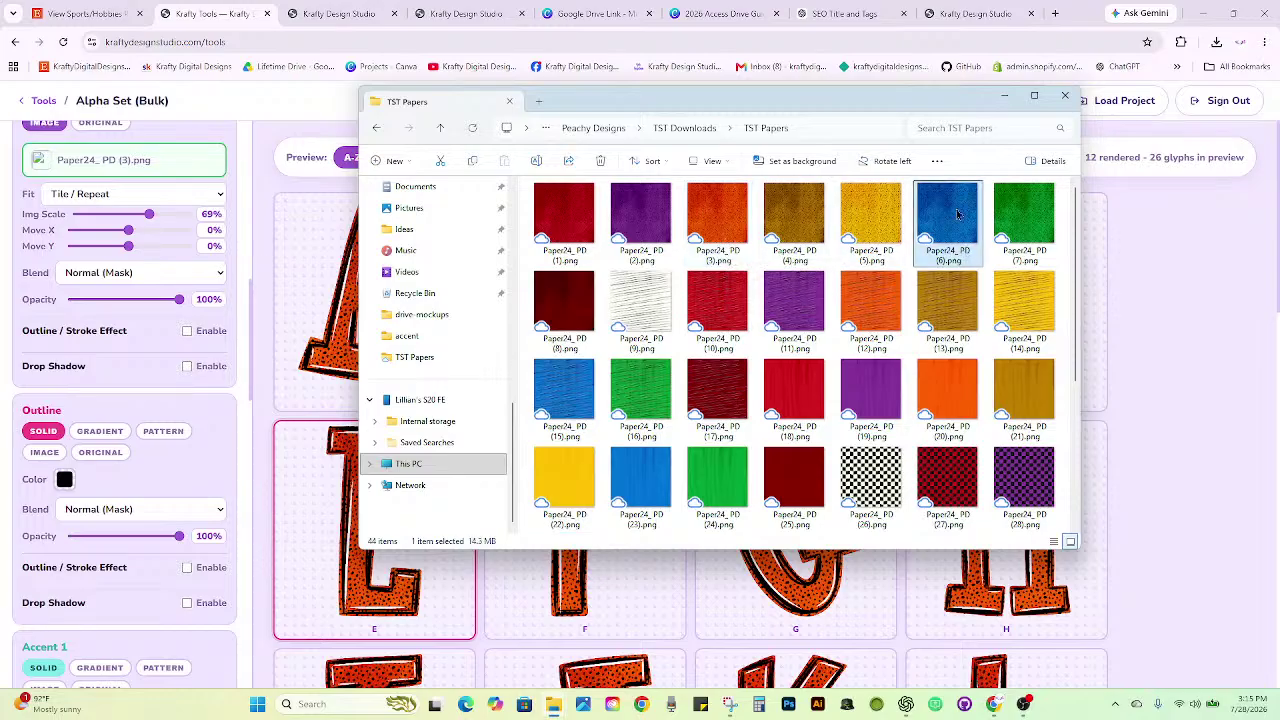
{"action": "left_click_drag", "start_coordinate": [957, 213], "coordinate": [145, 167]}
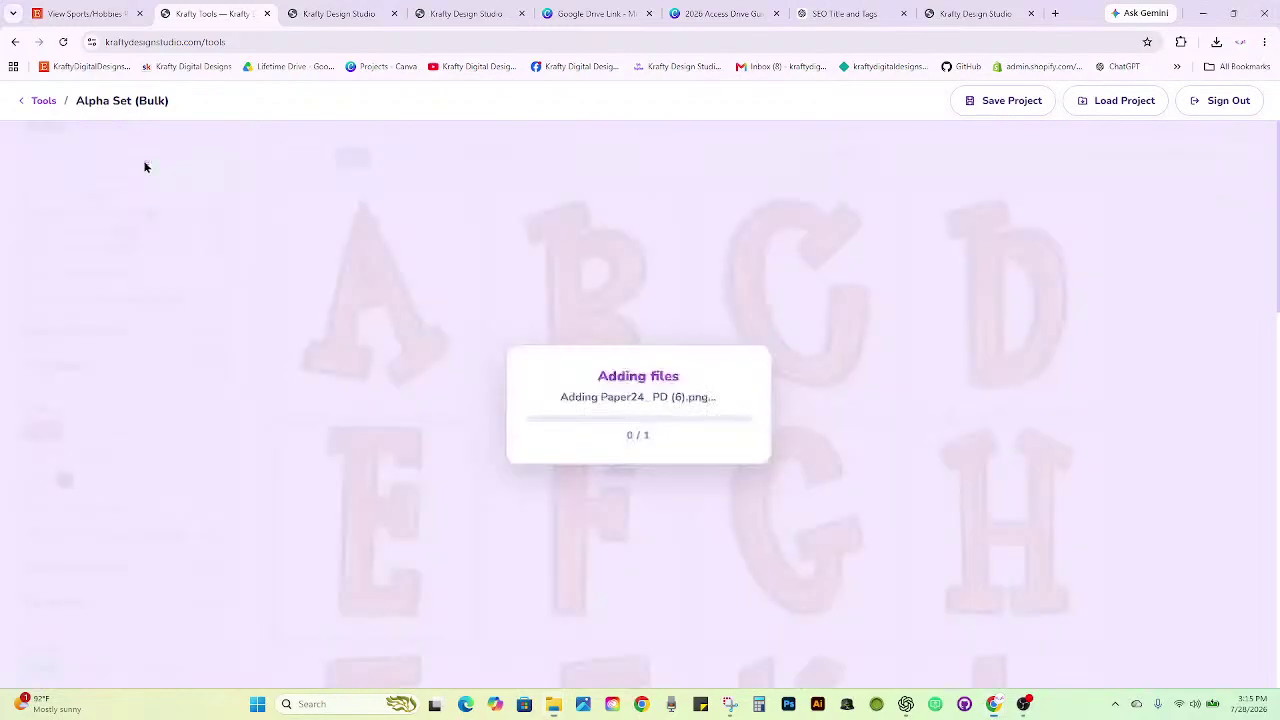
Sample the letters' blue from the preview, add it to the saved colors, and leave Accent 1 white.
{"action": "scroll", "coordinate": [152, 316], "scroll_direction": "down", "scroll_amount": 3}
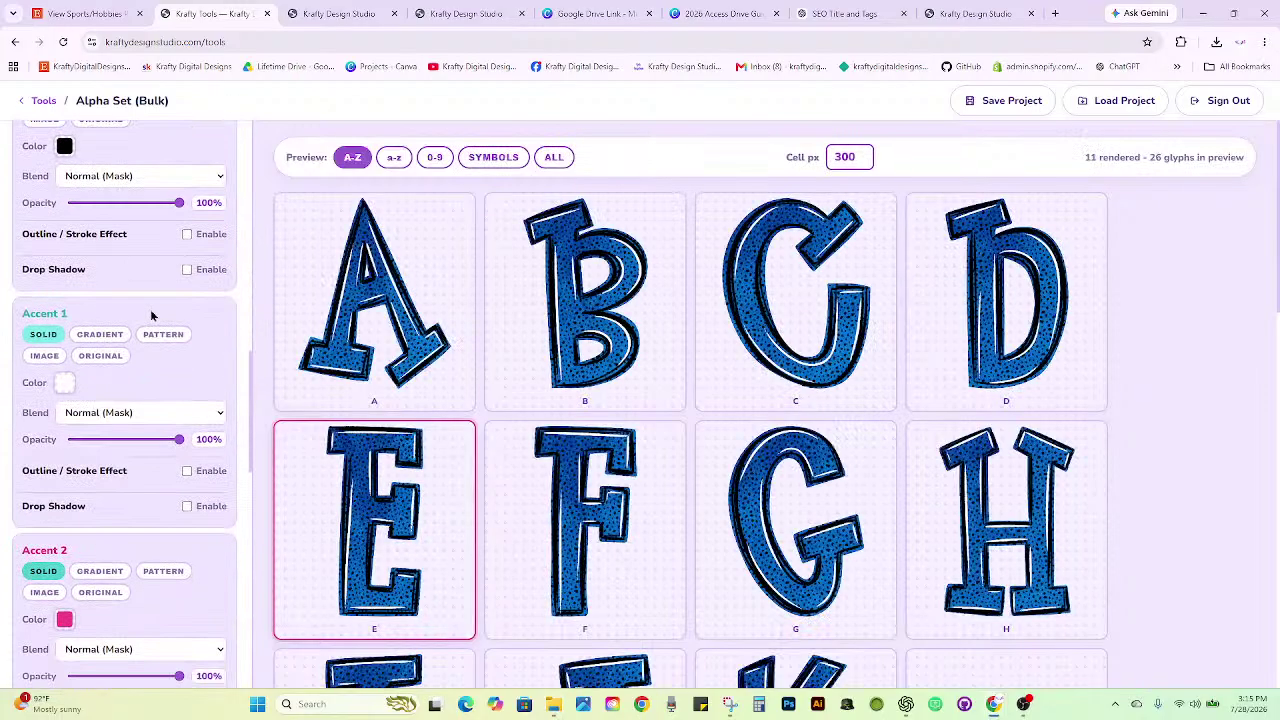
{"action": "left_click", "coordinate": [64, 382]}
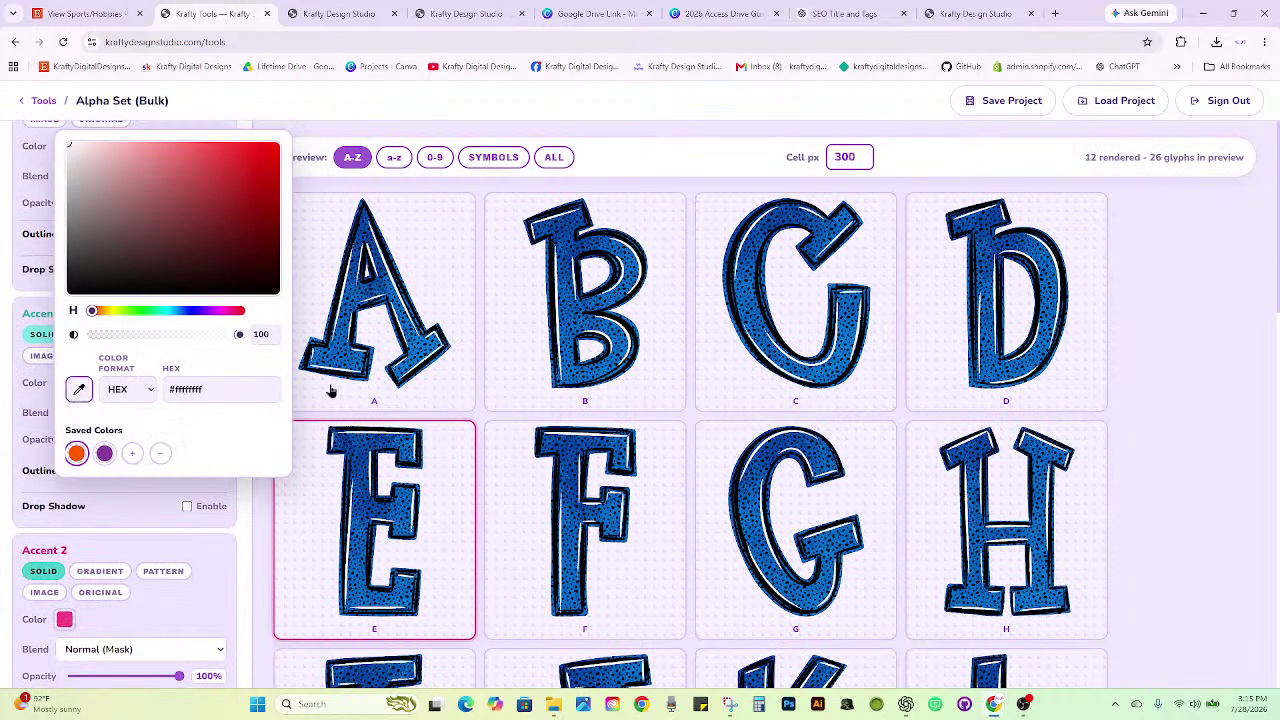
{"action": "left_click", "coordinate": [412, 340]}
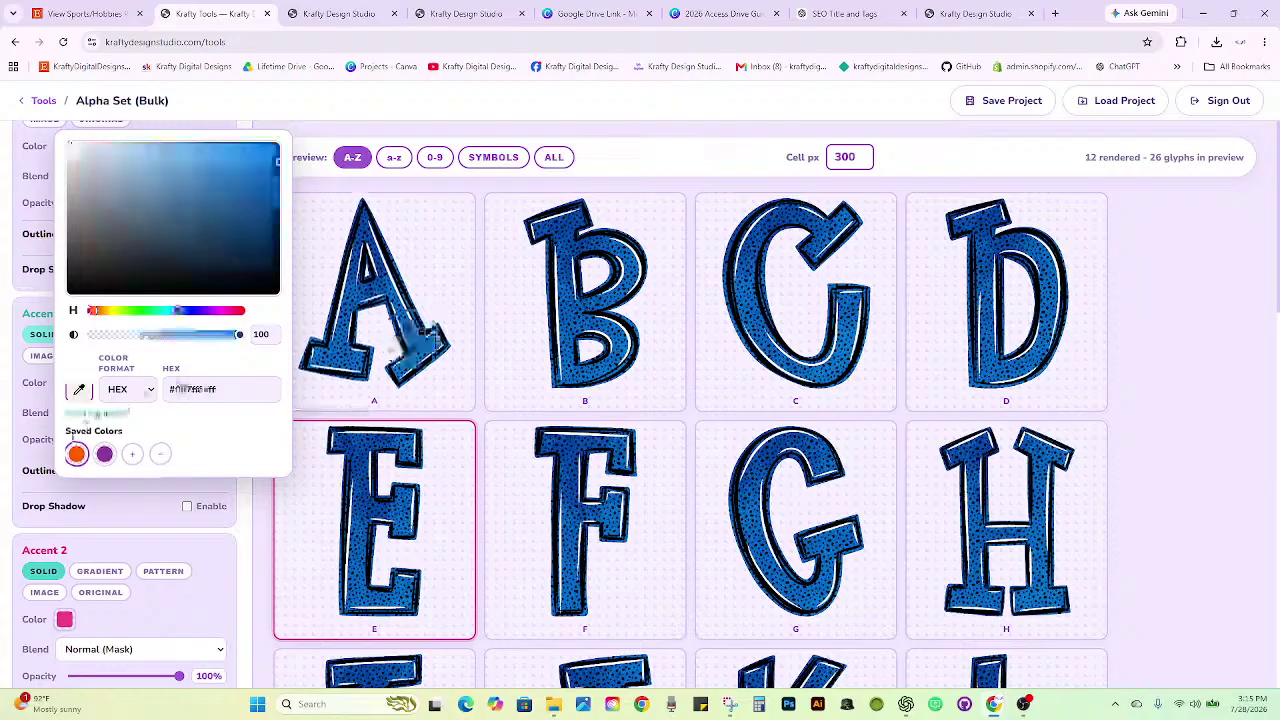
{"action": "left_click", "coordinate": [132, 454]}
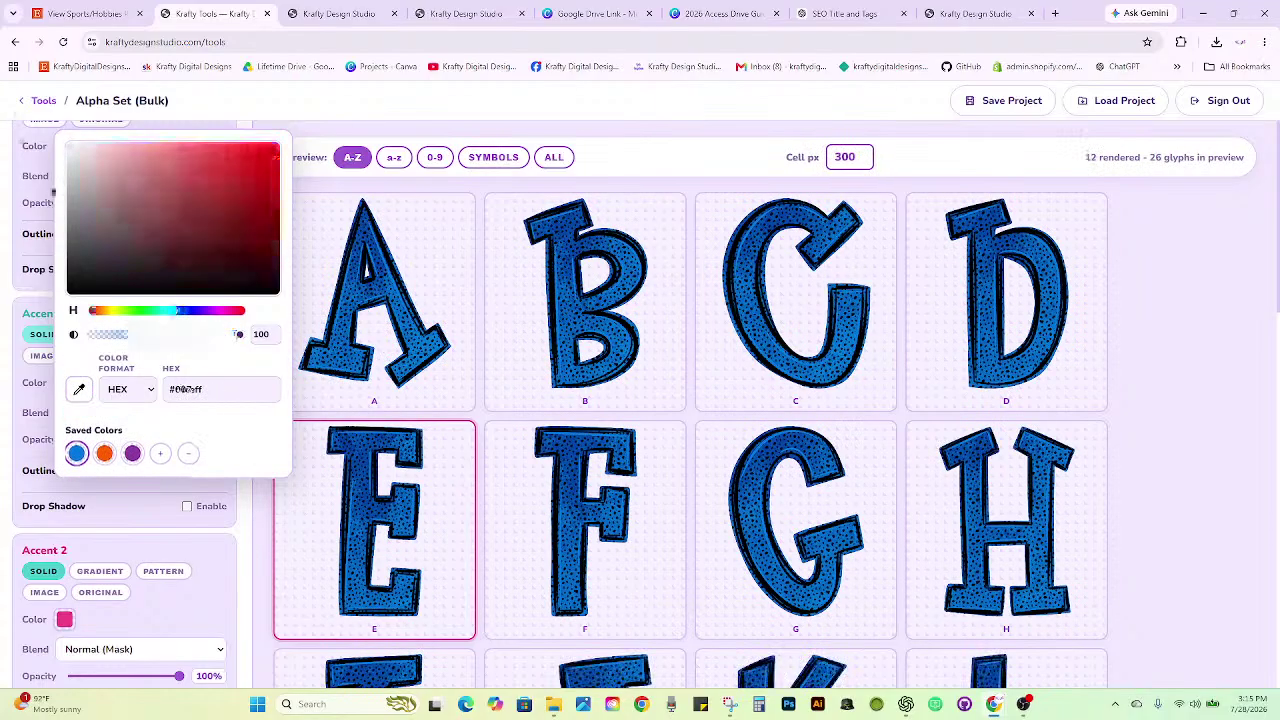
{"action": "left_click", "coordinate": [35, 413]}
Switch to style variation 2 and bring up the TST Papers folder.
{"action": "scroll", "coordinate": [114, 430], "scroll_direction": "down", "scroll_amount": 5}
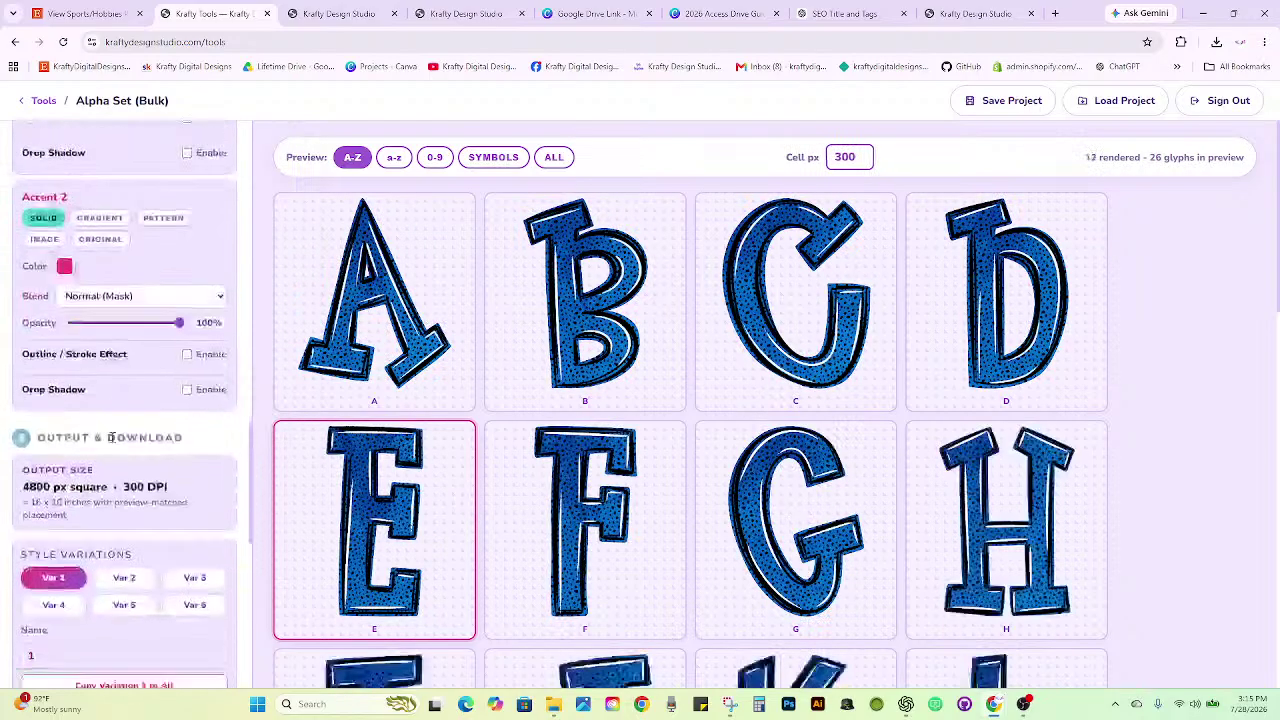
{"action": "left_click", "coordinate": [124, 465]}
{"action": "mouse_move", "coordinate": [553, 704]}
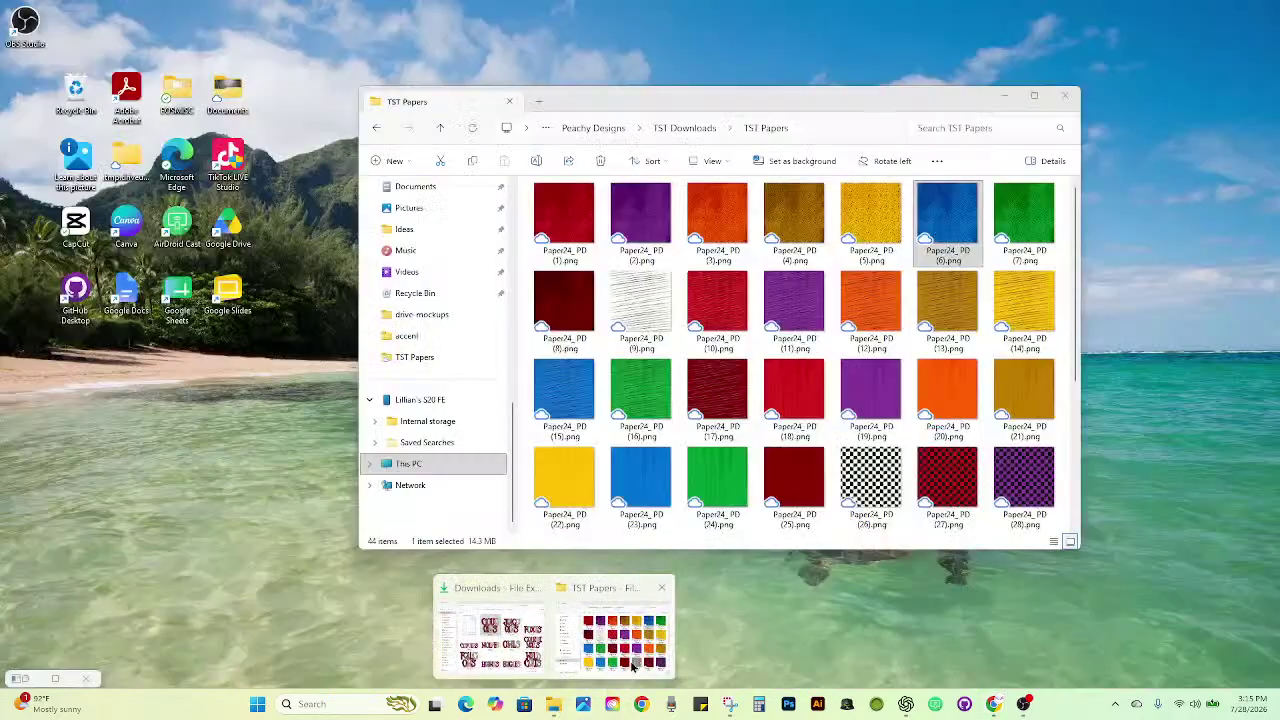
{"action": "left_click", "coordinate": [632, 668]}
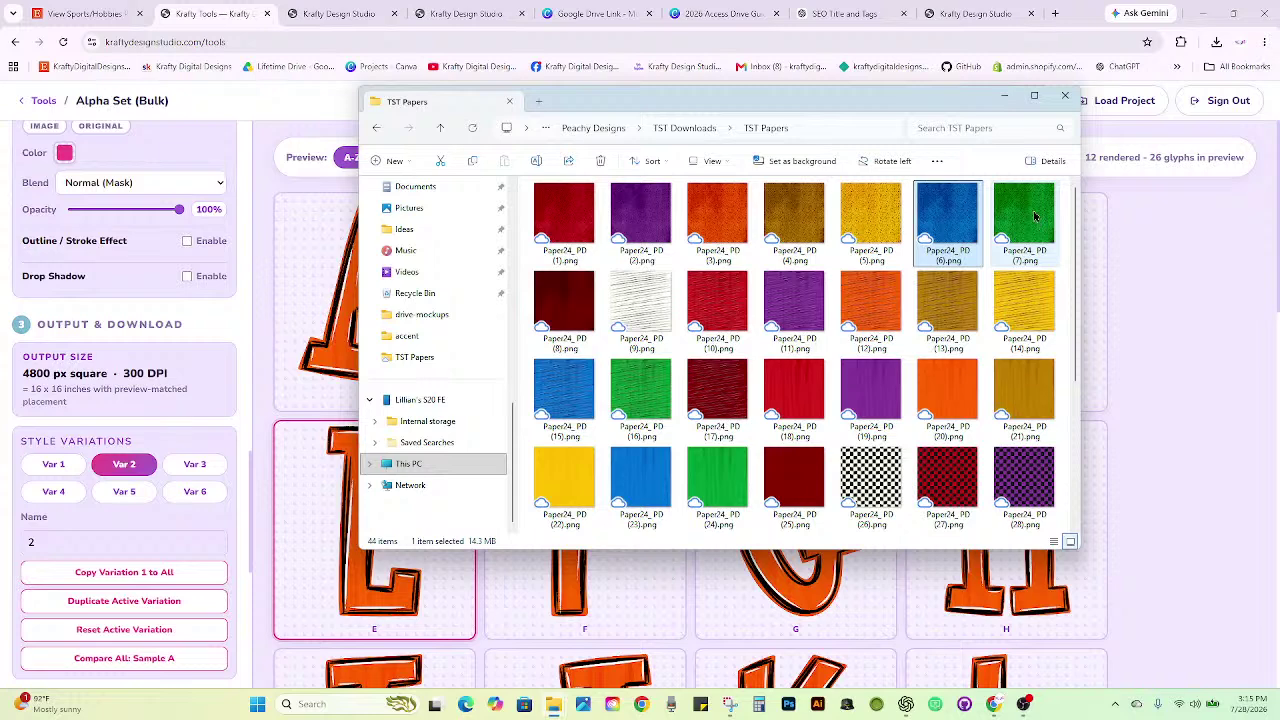
Replace variation 2's Base image with the green Paper24_ PD (7).png.
{"action": "scroll", "coordinate": [220, 327], "scroll_direction": "up", "scroll_amount": 10}
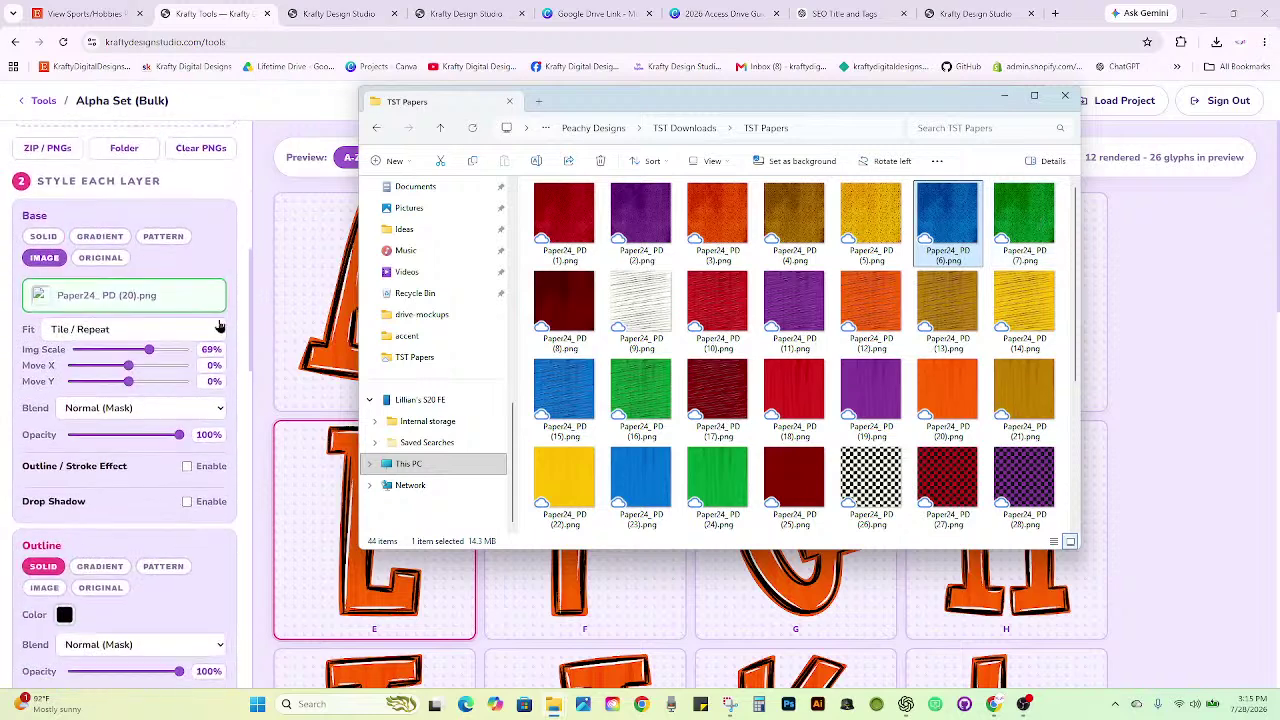
{"action": "left_click_drag", "start_coordinate": [1024, 215], "coordinate": [97, 294]}
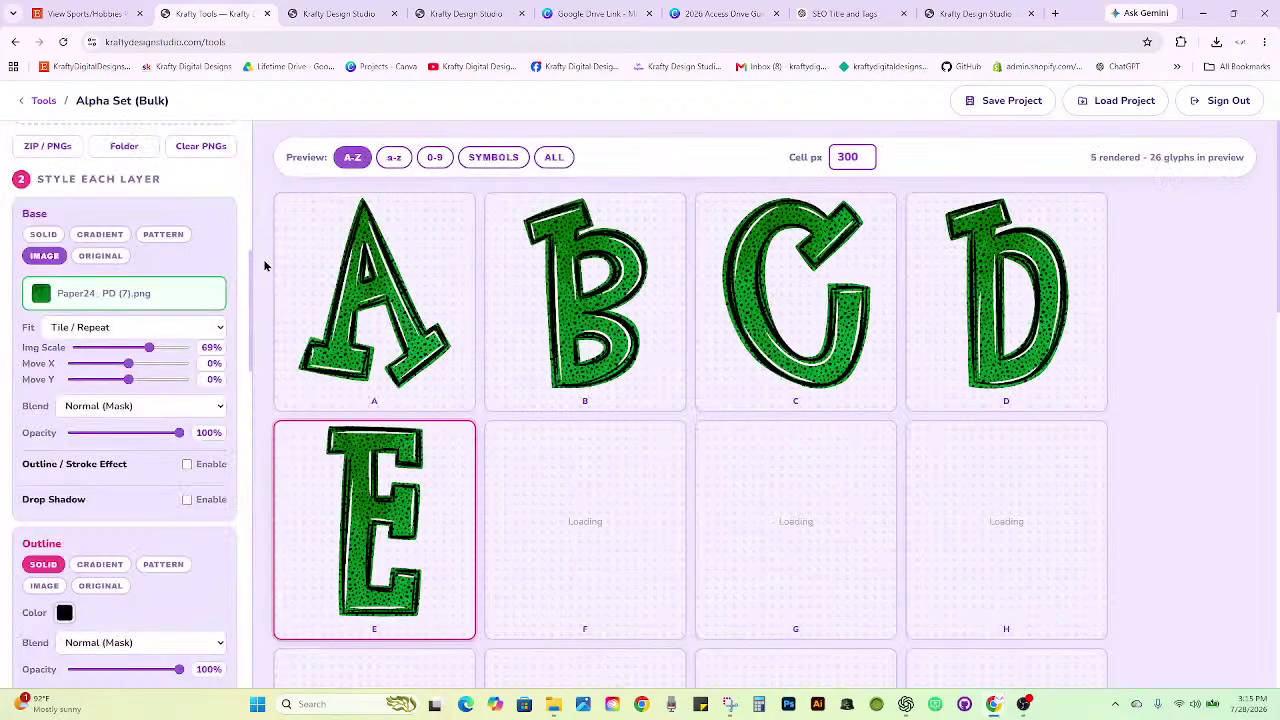
{"action": "scroll", "coordinate": [116, 378], "scroll_direction": "down", "scroll_amount": 7}
Set variation 2's Base image to the blue Paper24_ PD (23).png and check letter A in the enlarged preview.
{"action": "scroll", "coordinate": [116, 378], "scroll_direction": "up", "scroll_amount": 3}
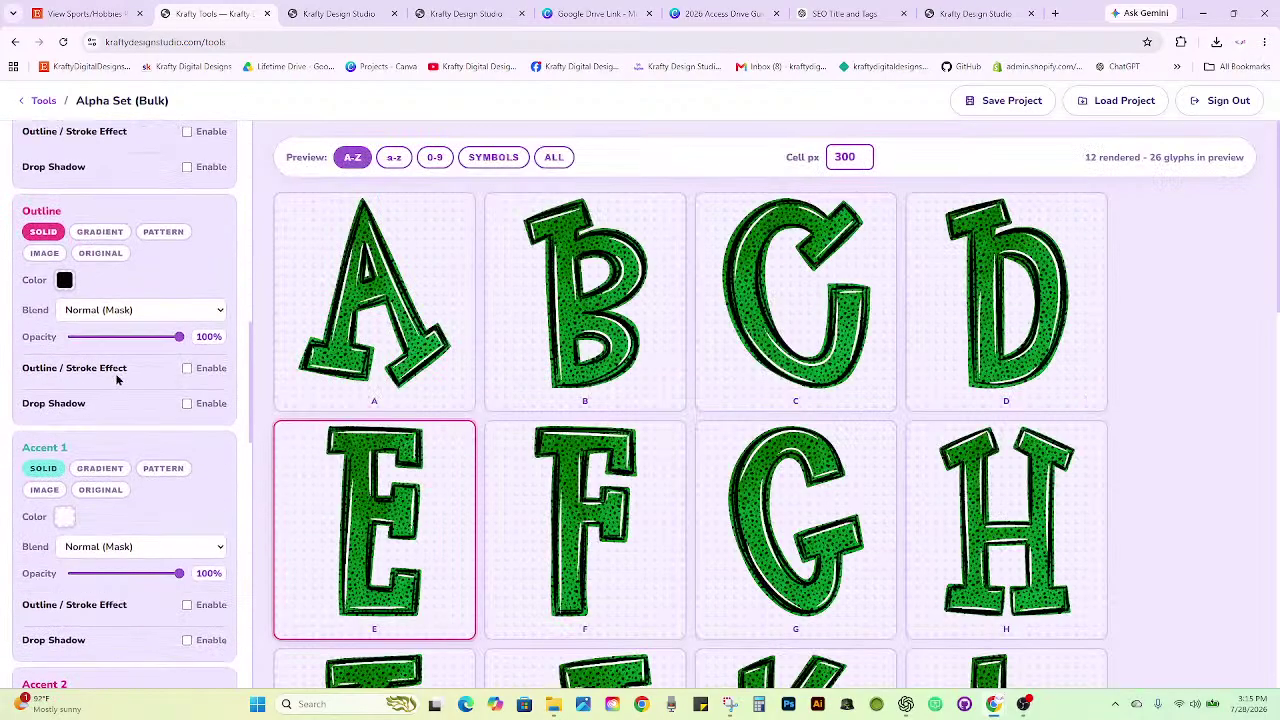
{"action": "scroll", "coordinate": [116, 378], "scroll_direction": "up", "scroll_amount": 3}
{"action": "mouse_move", "coordinate": [560, 694]}
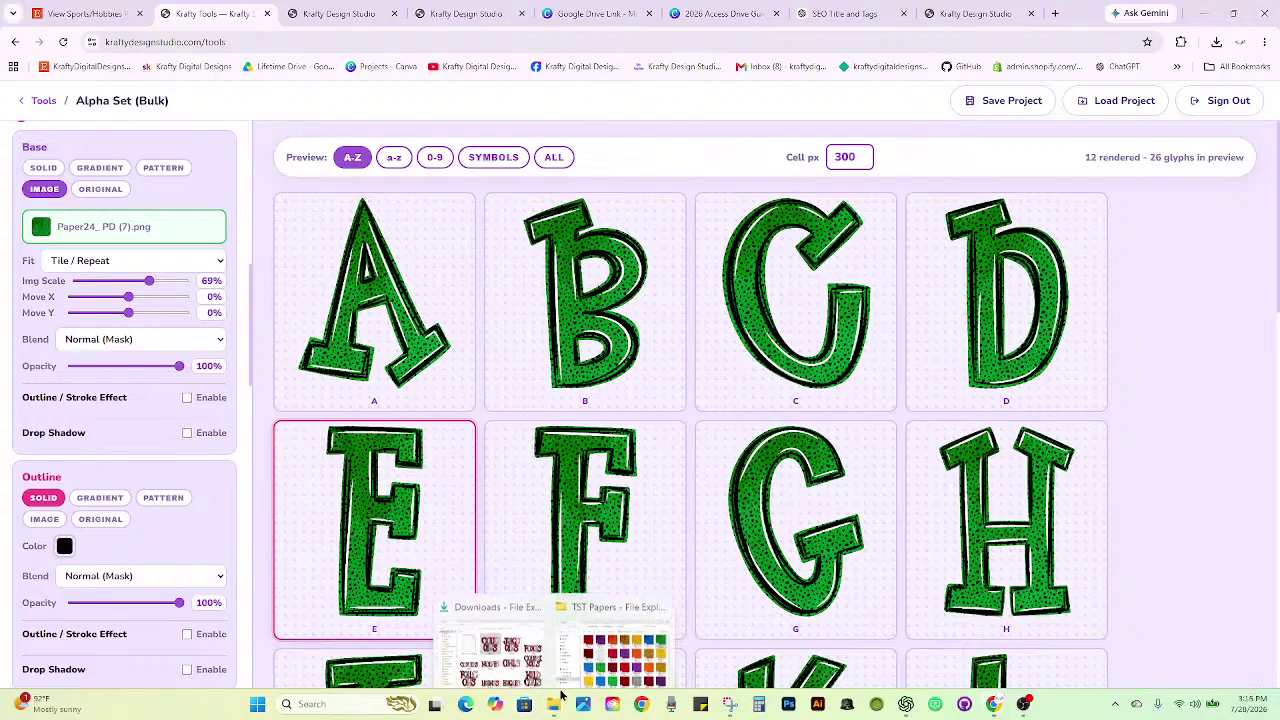
{"action": "left_click", "coordinate": [615, 650]}
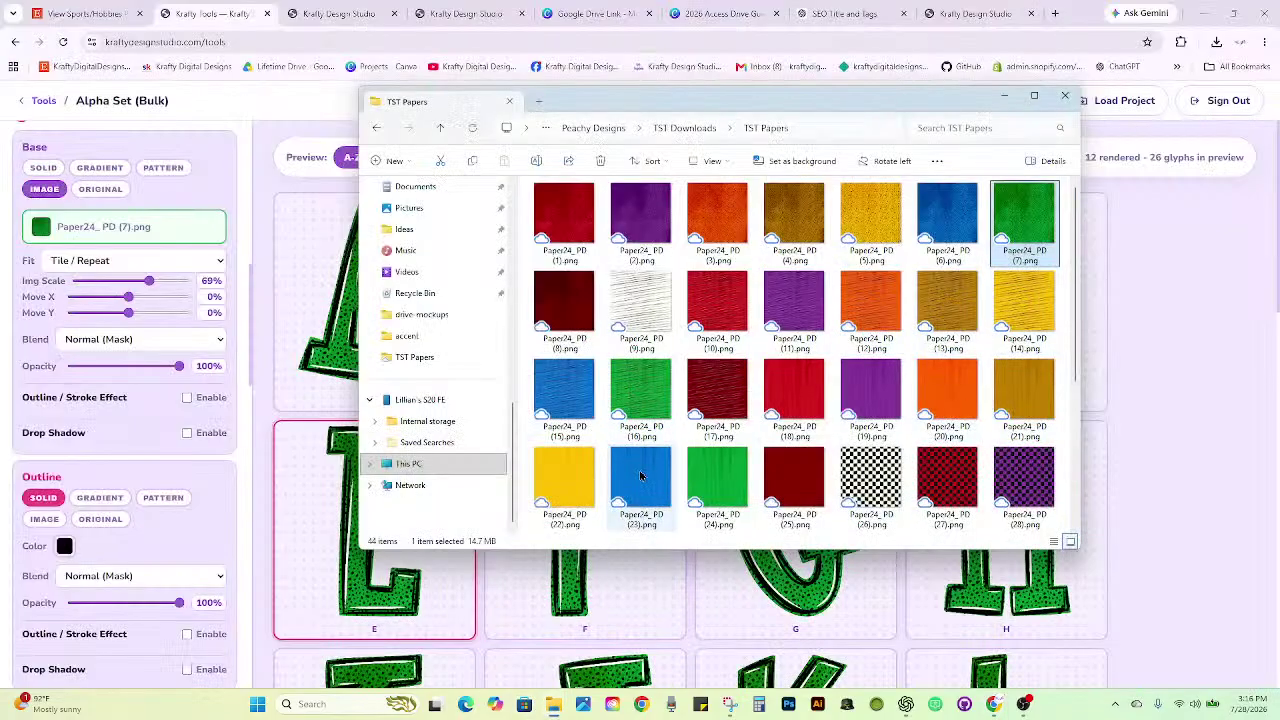
{"action": "left_click_drag", "start_coordinate": [641, 476], "coordinate": [128, 262]}
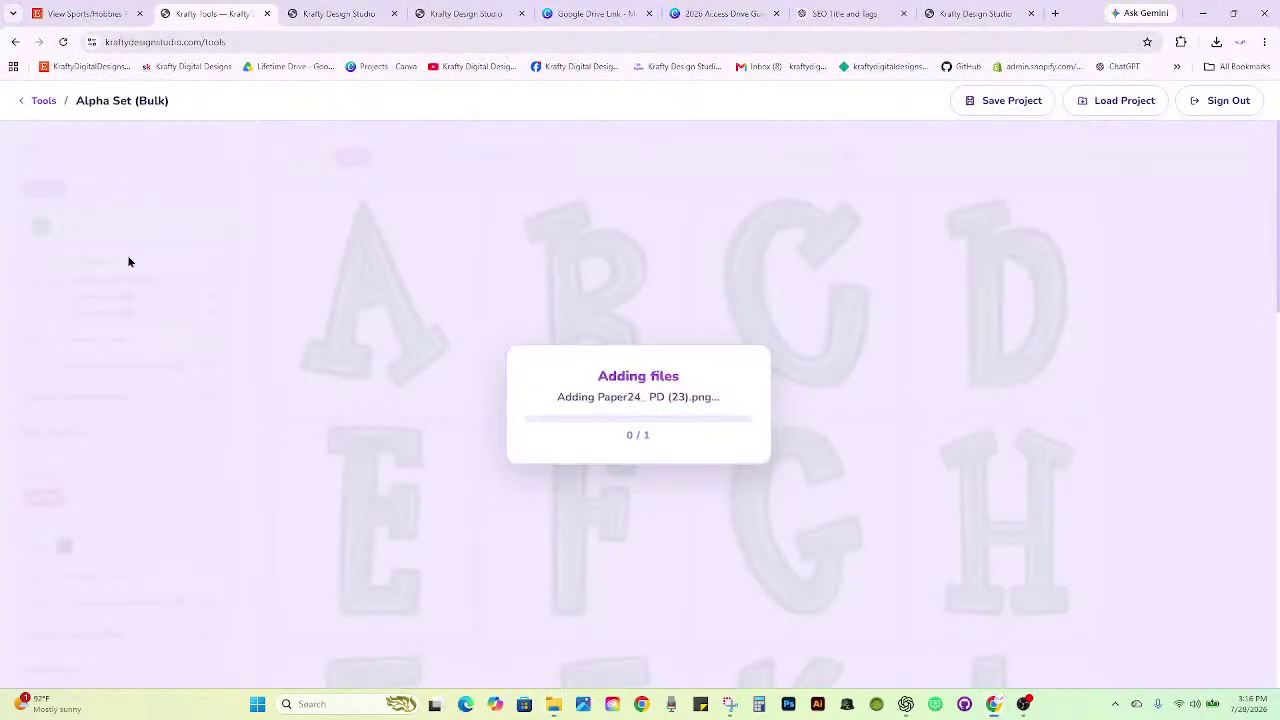
{"action": "scroll", "coordinate": [168, 404], "scroll_direction": "down", "scroll_amount": 6}
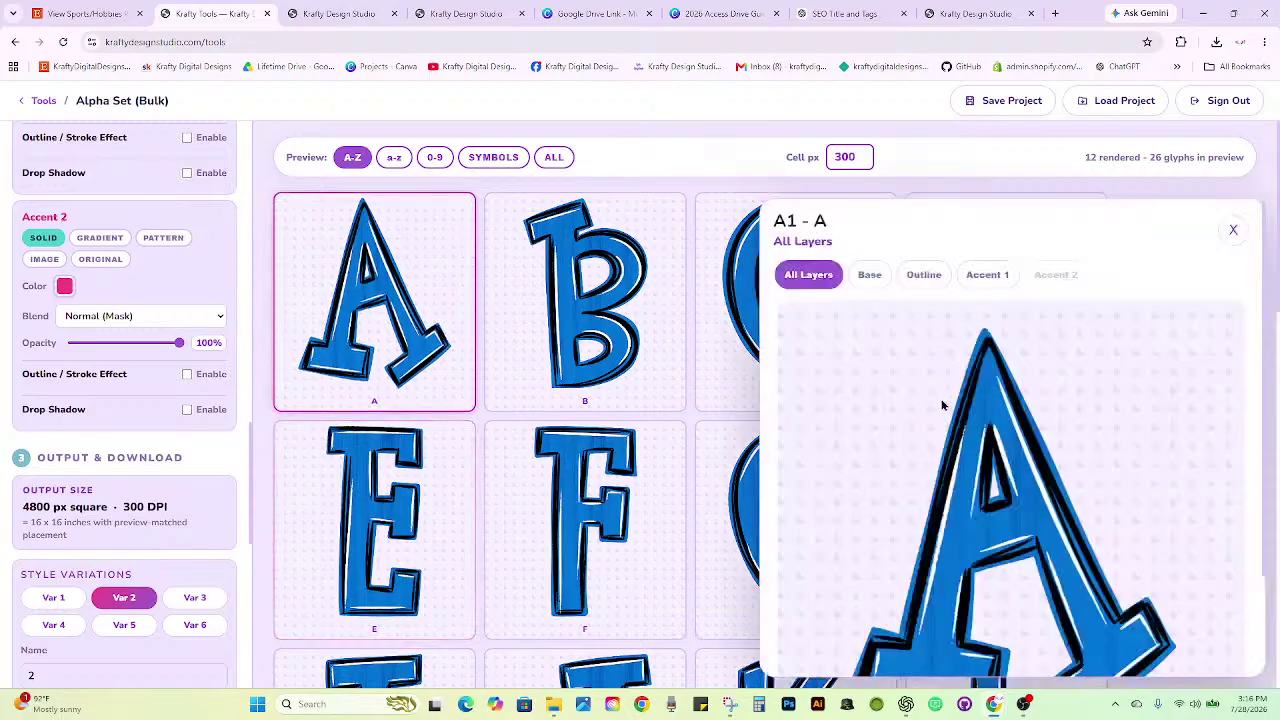
{"action": "scroll", "coordinate": [944, 406], "scroll_direction": "down", "scroll_amount": 2}
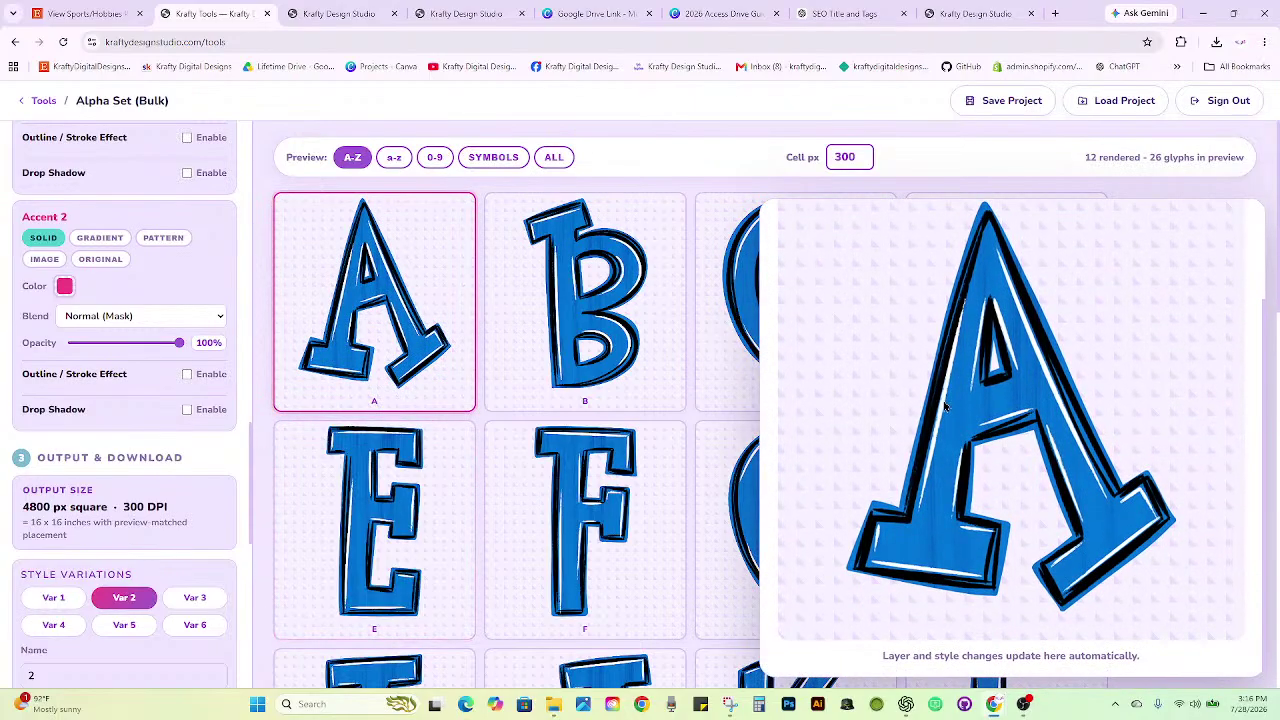
{"action": "scroll", "coordinate": [944, 406], "scroll_direction": "up", "scroll_amount": 2}
In style variation 3, replace the Base image with the green checkered Paper24_ PD (33).png from the TST Papers folder.
{"action": "scroll", "coordinate": [138, 371], "scroll_direction": "down", "scroll_amount": 3}
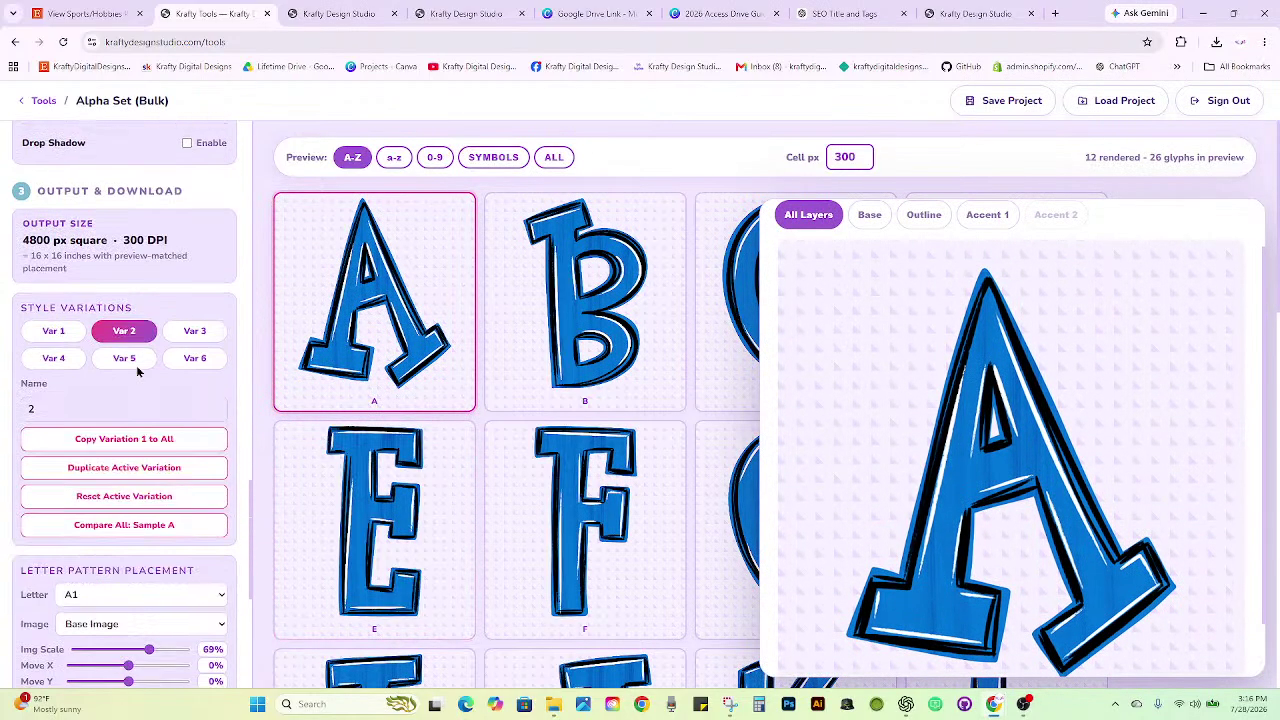
{"action": "left_click", "coordinate": [178, 333]}
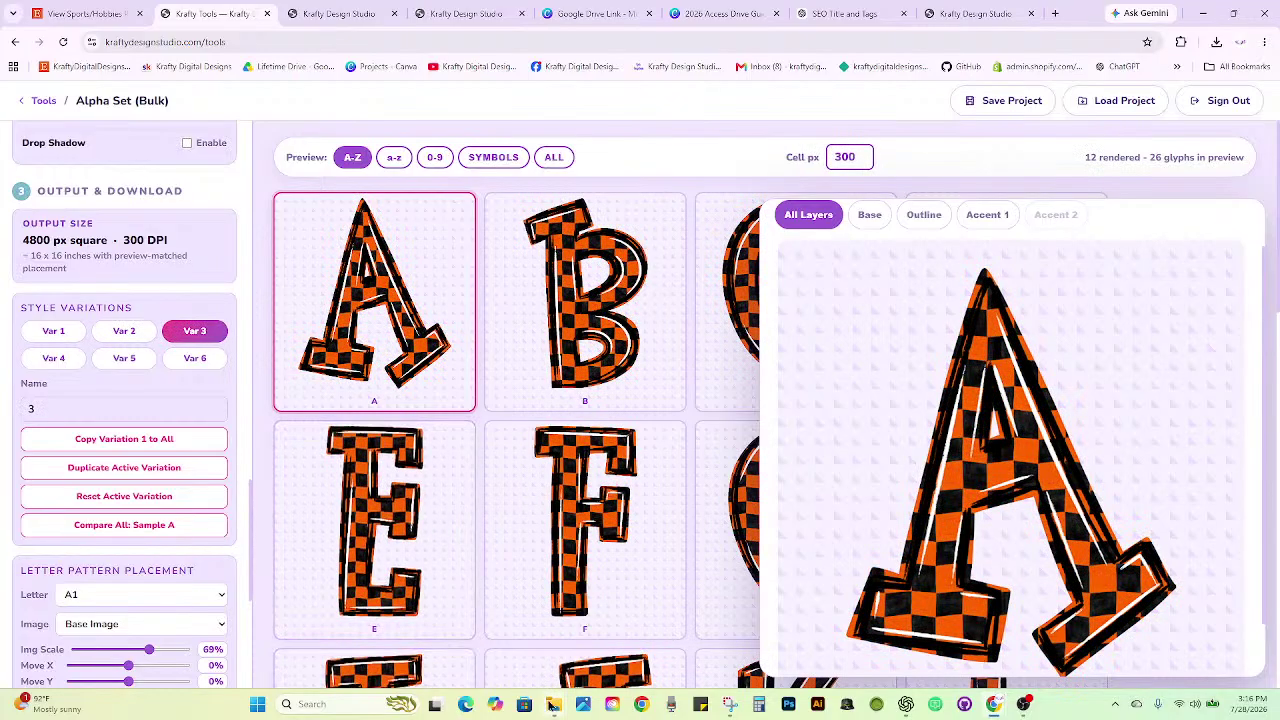
{"action": "mouse_move", "coordinate": [553, 704]}
{"action": "left_click", "coordinate": [620, 632]}
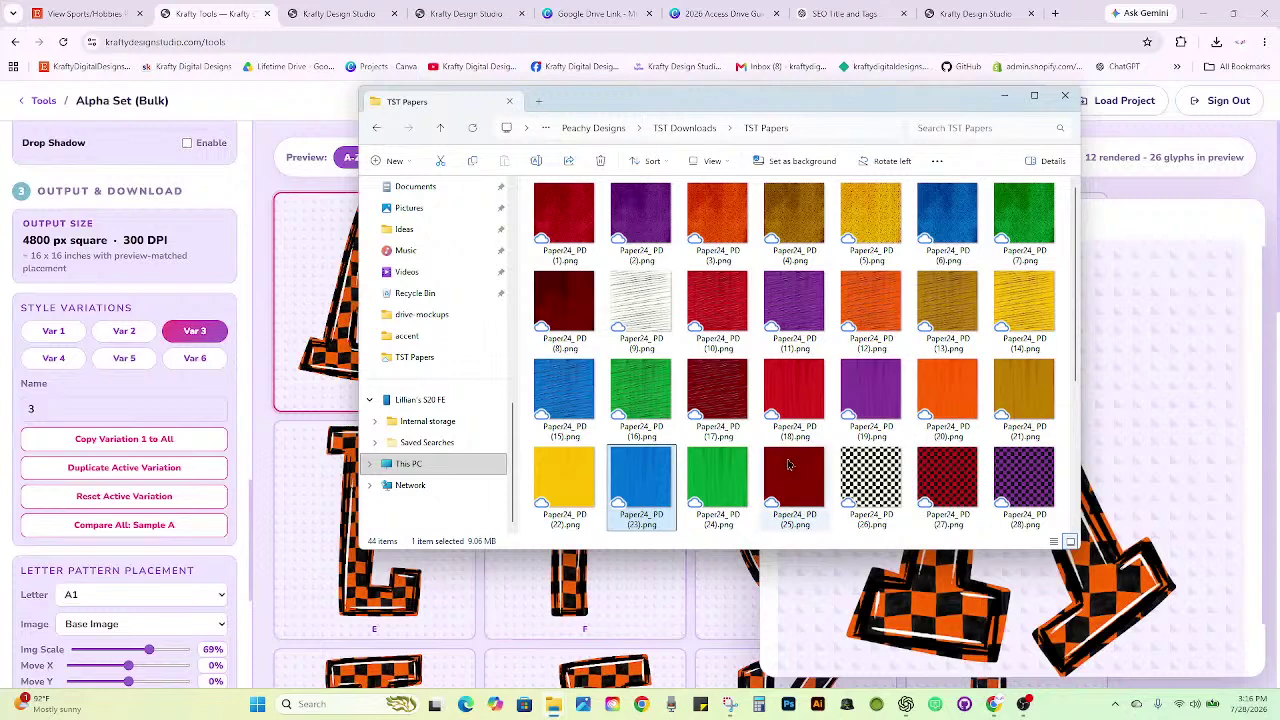
{"action": "scroll", "coordinate": [727, 420], "scroll_direction": "down", "scroll_amount": 3}
{"action": "left_click", "coordinate": [866, 312]}
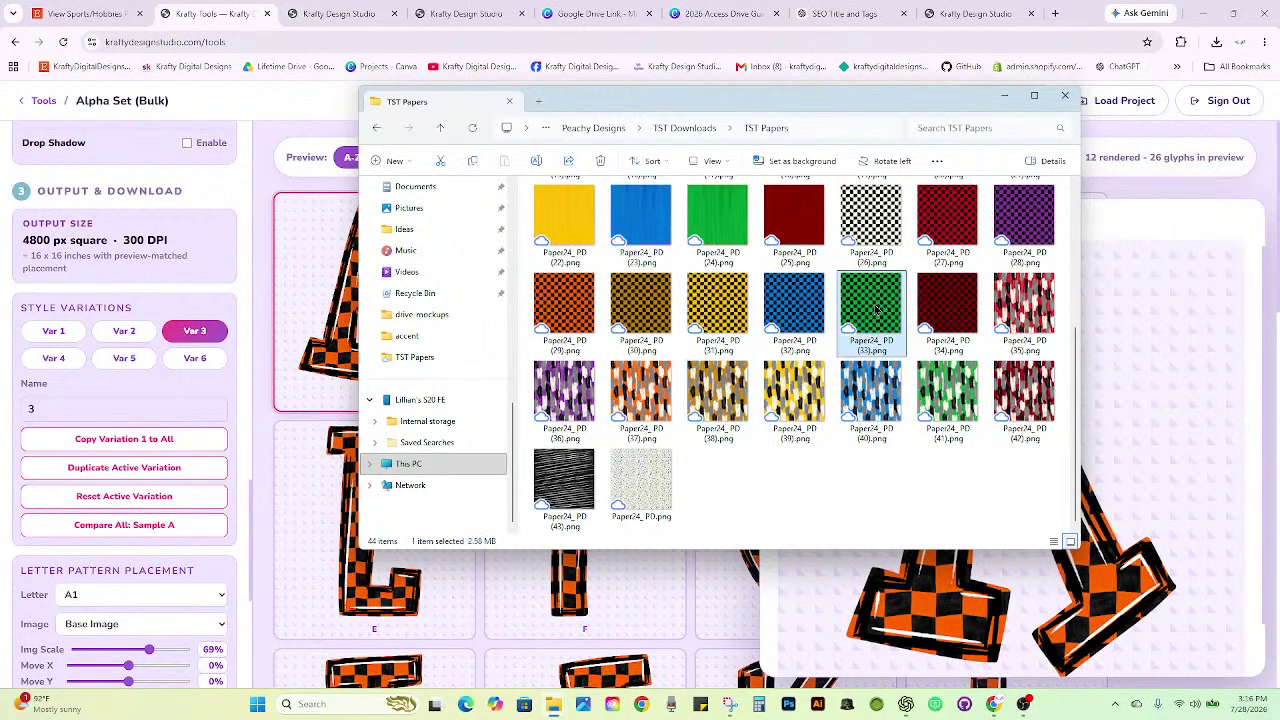
{"action": "scroll", "coordinate": [172, 372], "scroll_direction": "up", "scroll_amount": 10}
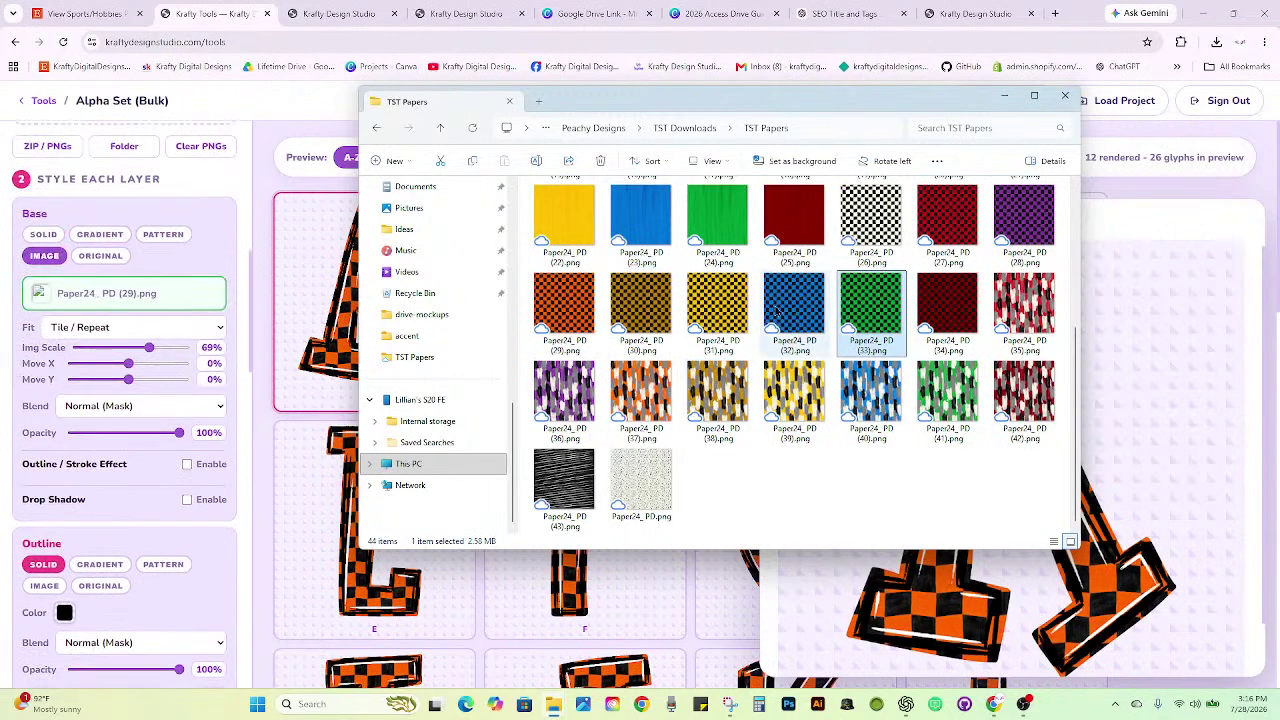
{"action": "left_click_drag", "start_coordinate": [843, 322], "coordinate": [155, 292]}
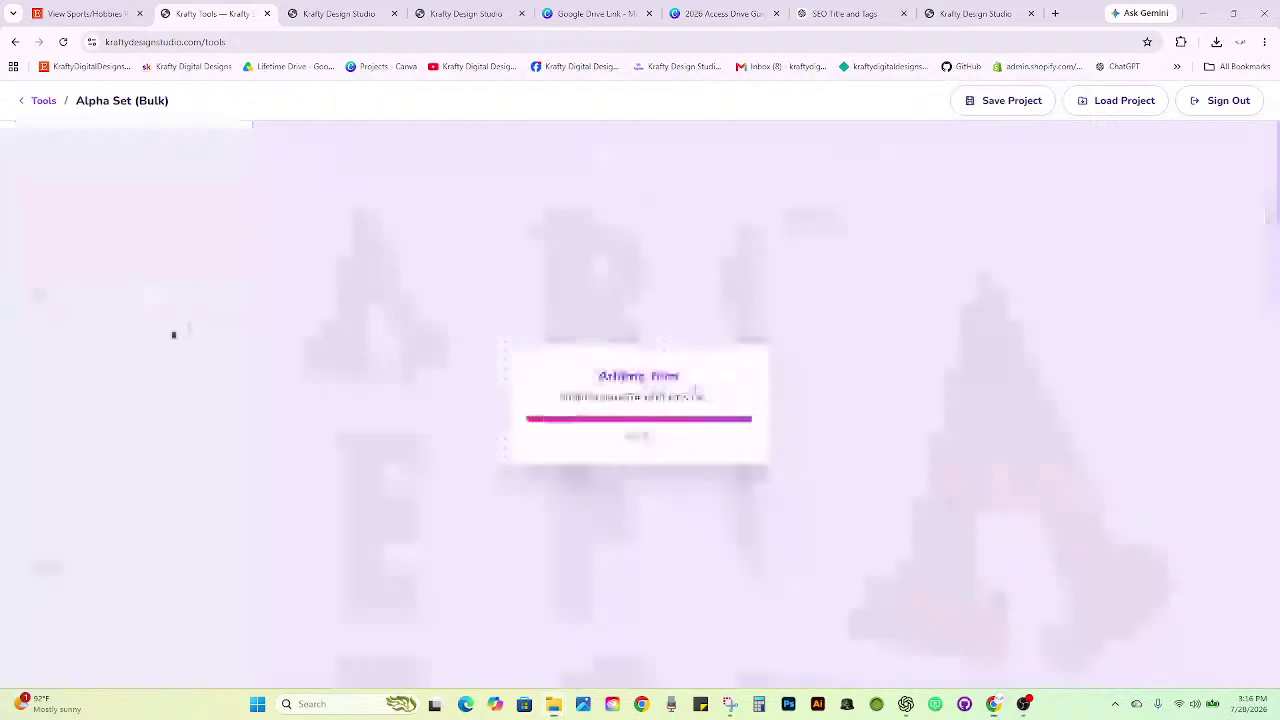
Switch to style variation 4 and set the Accent 1 color to the saved blue.
{"action": "scroll", "coordinate": [114, 423], "scroll_direction": "down", "scroll_amount": 8}
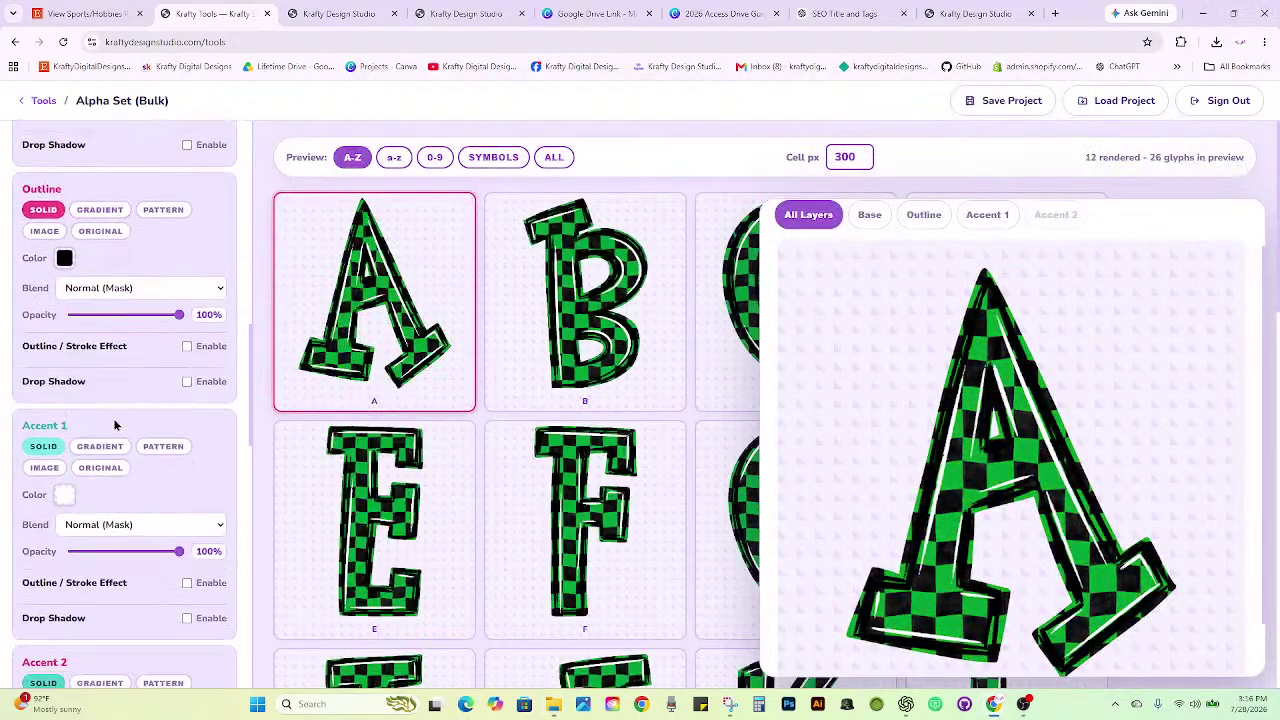
{"action": "scroll", "coordinate": [114, 425], "scroll_direction": "down", "scroll_amount": 2}
{"action": "left_click", "coordinate": [55, 492]}
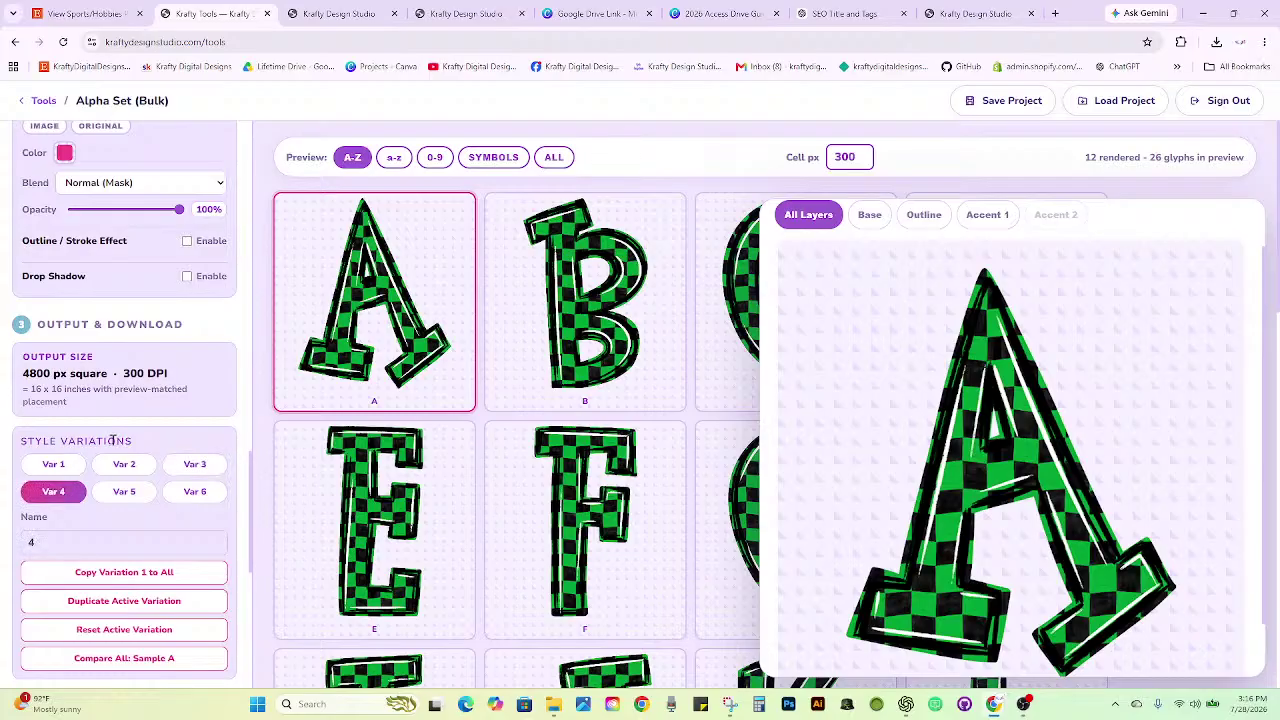
{"action": "scroll", "coordinate": [101, 414], "scroll_direction": "up", "scroll_amount": 5}
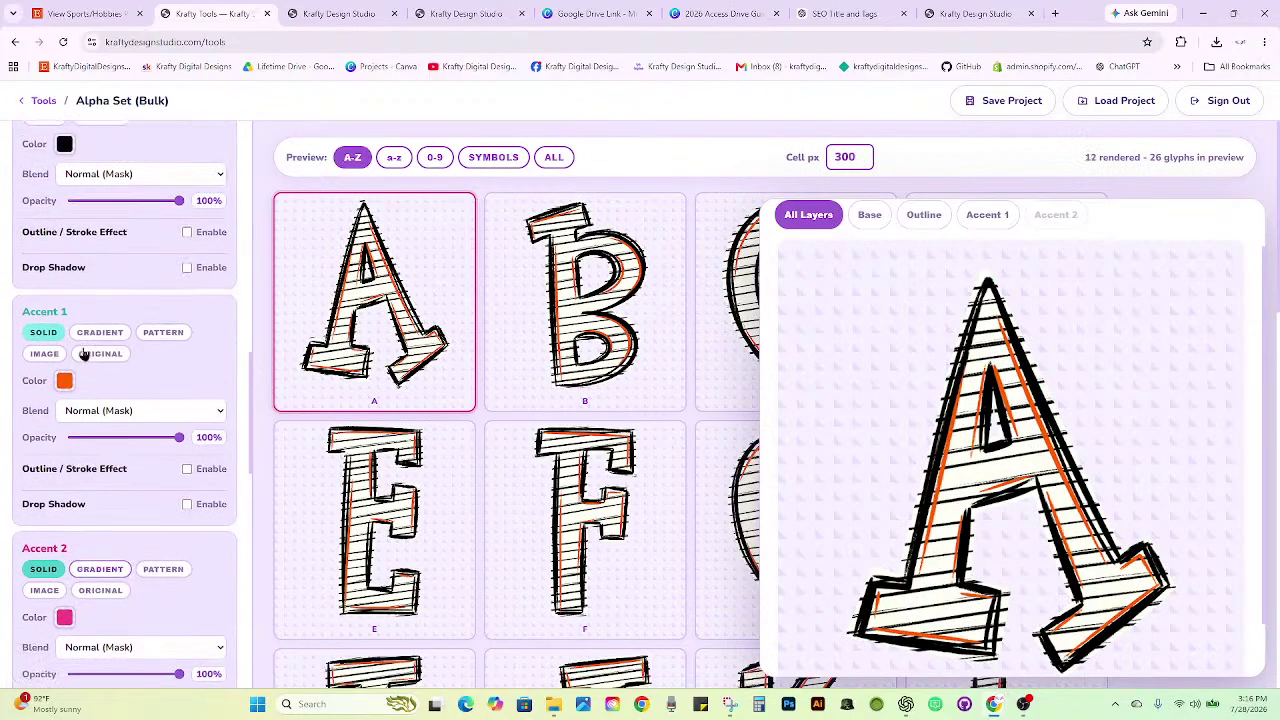
{"action": "left_click", "coordinate": [64, 384]}
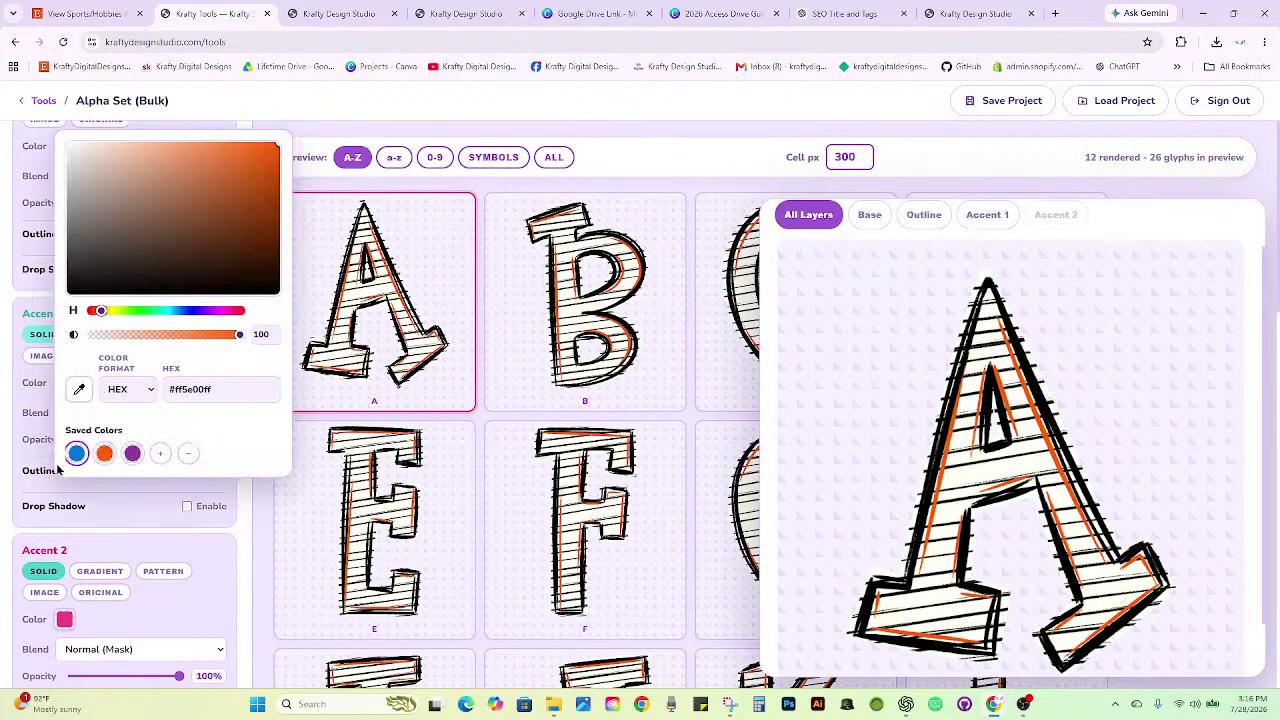
{"action": "left_click", "coordinate": [5, 408]}
{"action": "scroll", "coordinate": [20, 410], "scroll_direction": "up", "scroll_amount": 5}
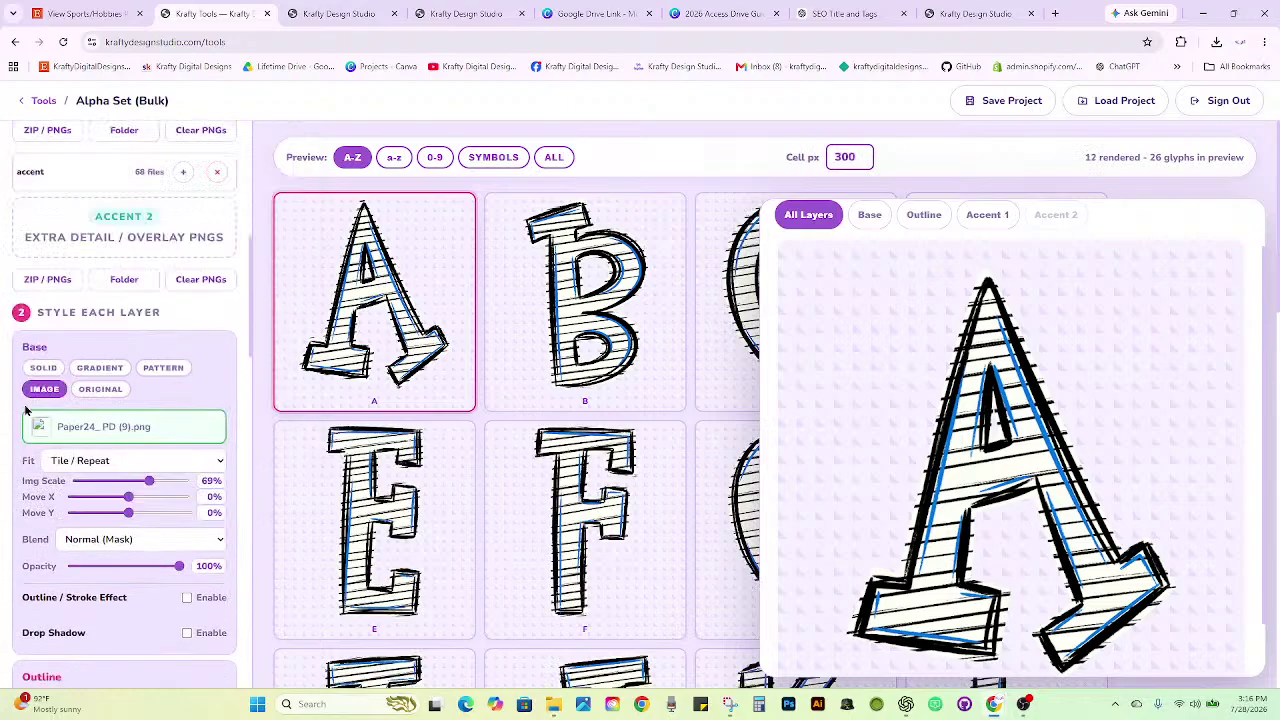
{"action": "scroll", "coordinate": [27, 408], "scroll_direction": "up", "scroll_amount": 2}
{"action": "scroll", "coordinate": [27, 408], "scroll_direction": "down", "scroll_amount": 10}
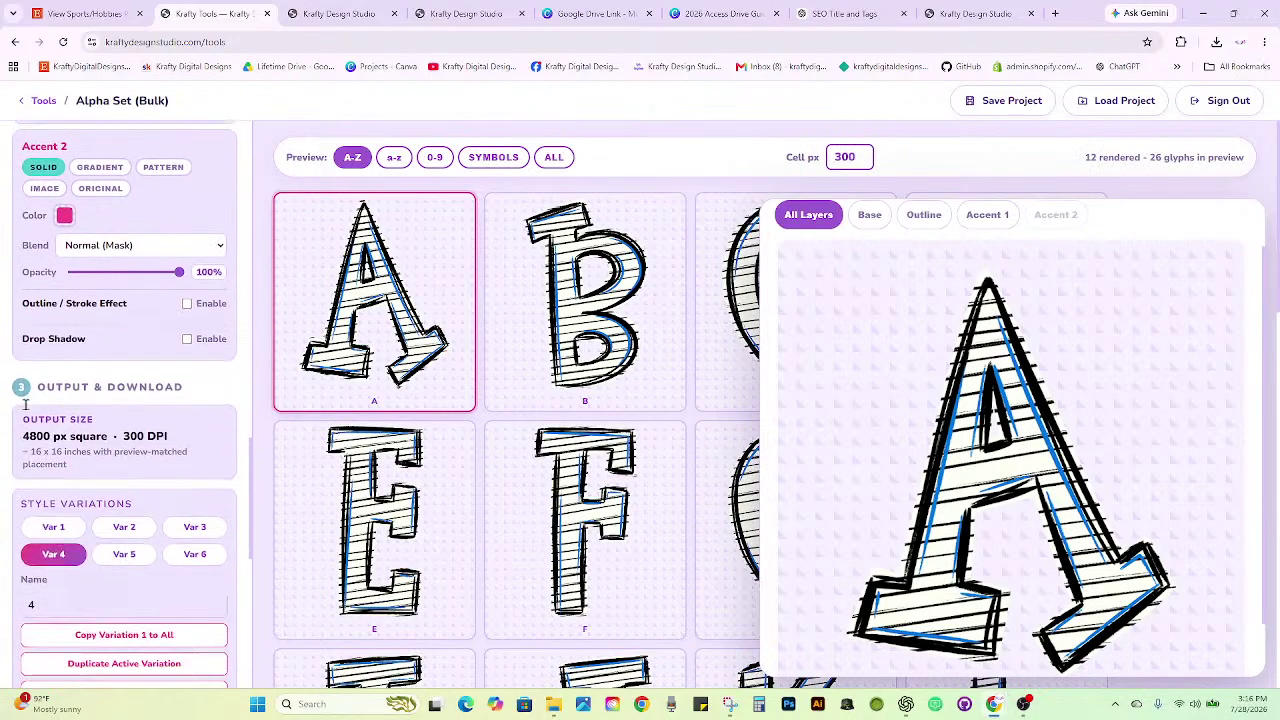
Review style variations 3, 2 and 1 in the letter previews to compare their Base images.
{"action": "scroll", "coordinate": [27, 404], "scroll_direction": "down", "scroll_amount": 2}
{"action": "left_click", "coordinate": [184, 338]}
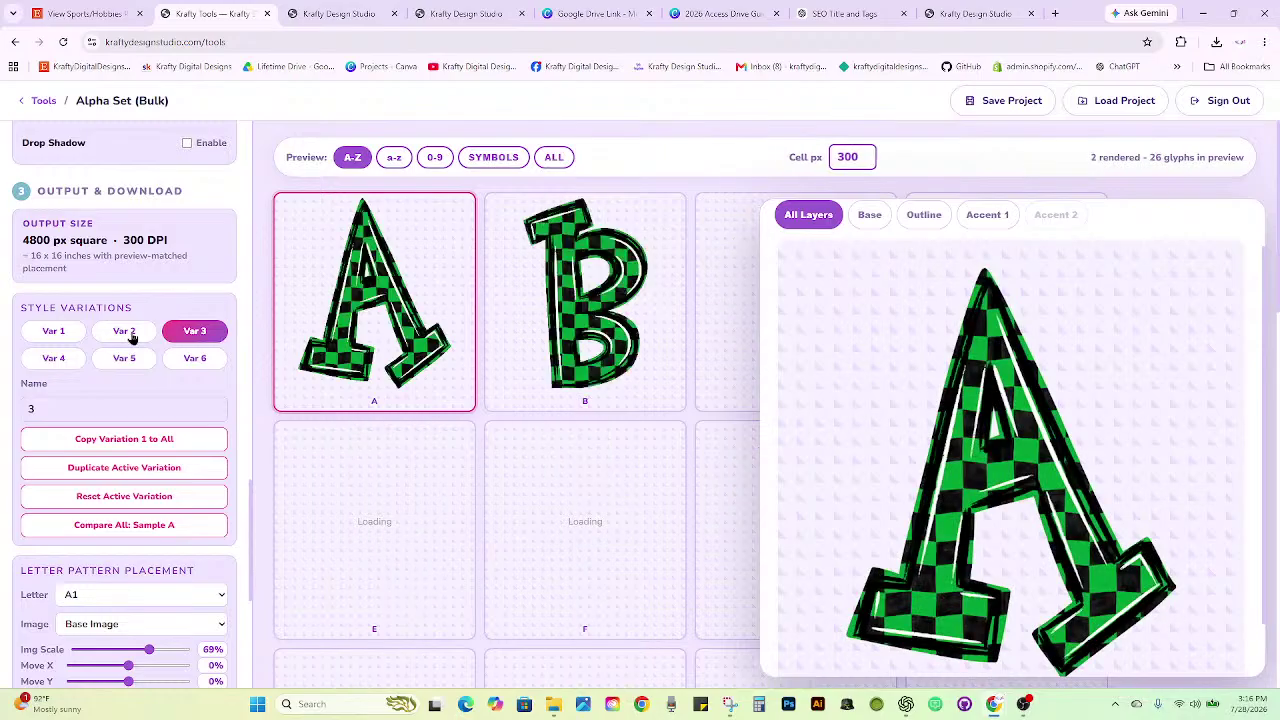
{"action": "left_click", "coordinate": [127, 335]}
{"action": "left_click", "coordinate": [62, 338]}
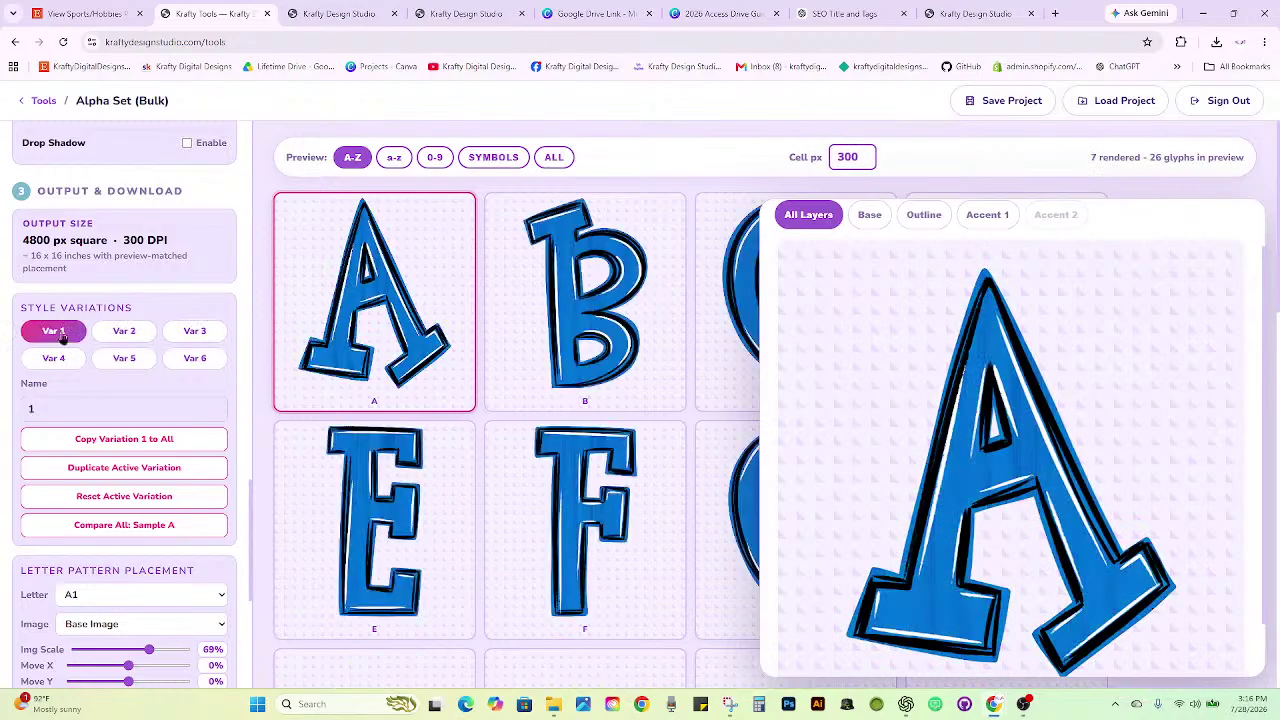
In style variation 3, replace the Base image with the blue checkered Paper24_ PD (32).png from the TST Papers folder.
{"action": "left_click", "coordinate": [192, 333]}
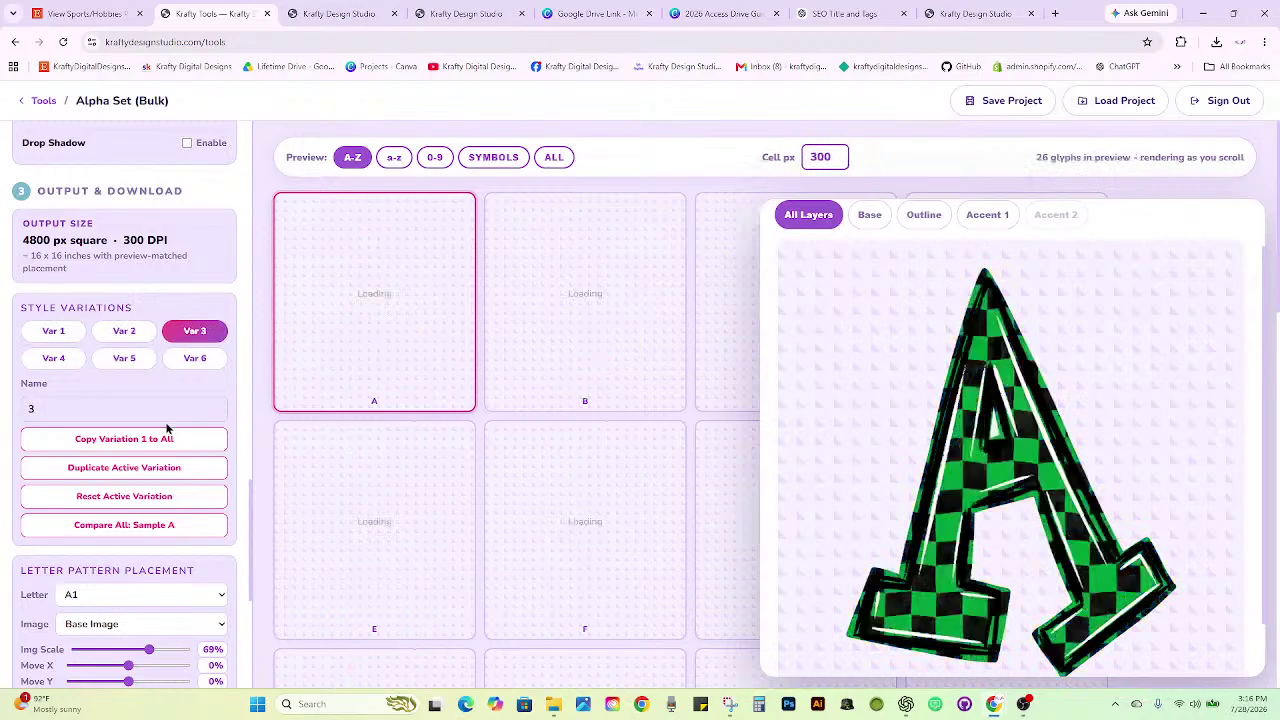
{"action": "scroll", "coordinate": [160, 430], "scroll_direction": "up", "scroll_amount": 10}
{"action": "scroll", "coordinate": [160, 430], "scroll_direction": "up", "scroll_amount": 3}
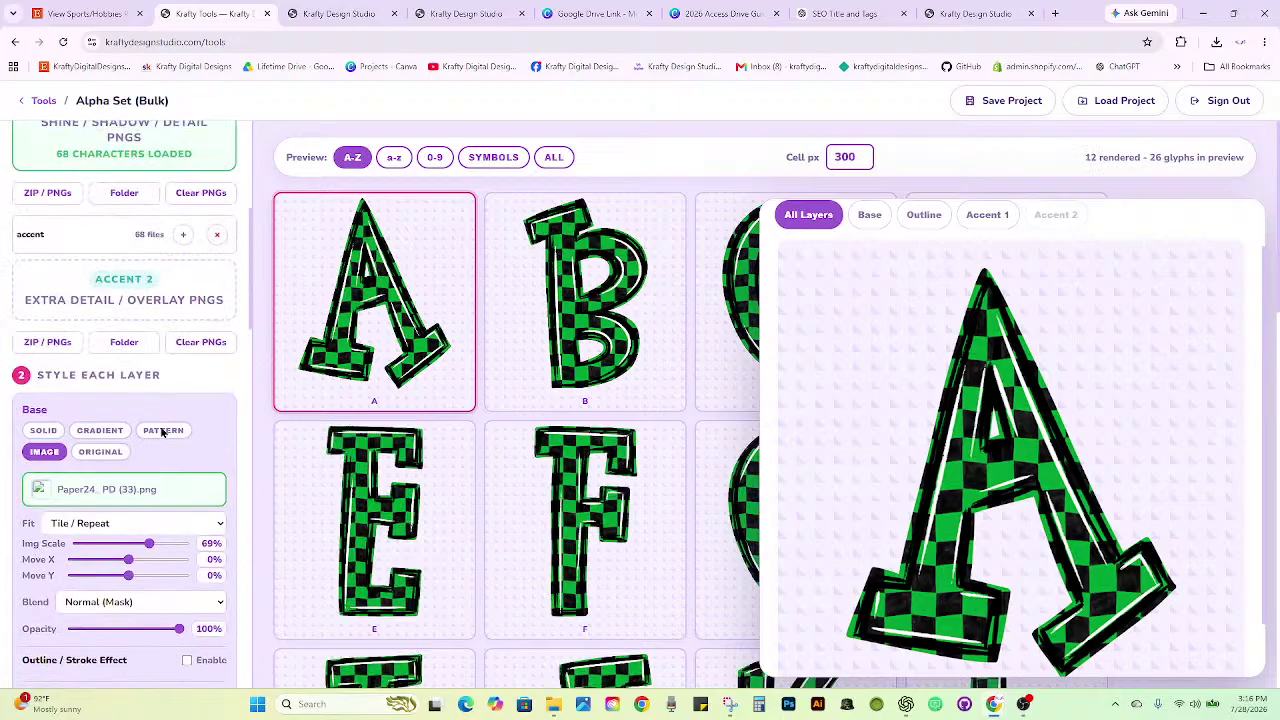
{"action": "scroll", "coordinate": [160, 430], "scroll_direction": "down", "scroll_amount": 2}
{"action": "mouse_move", "coordinate": [555, 705]}
{"action": "left_click", "coordinate": [605, 665]}
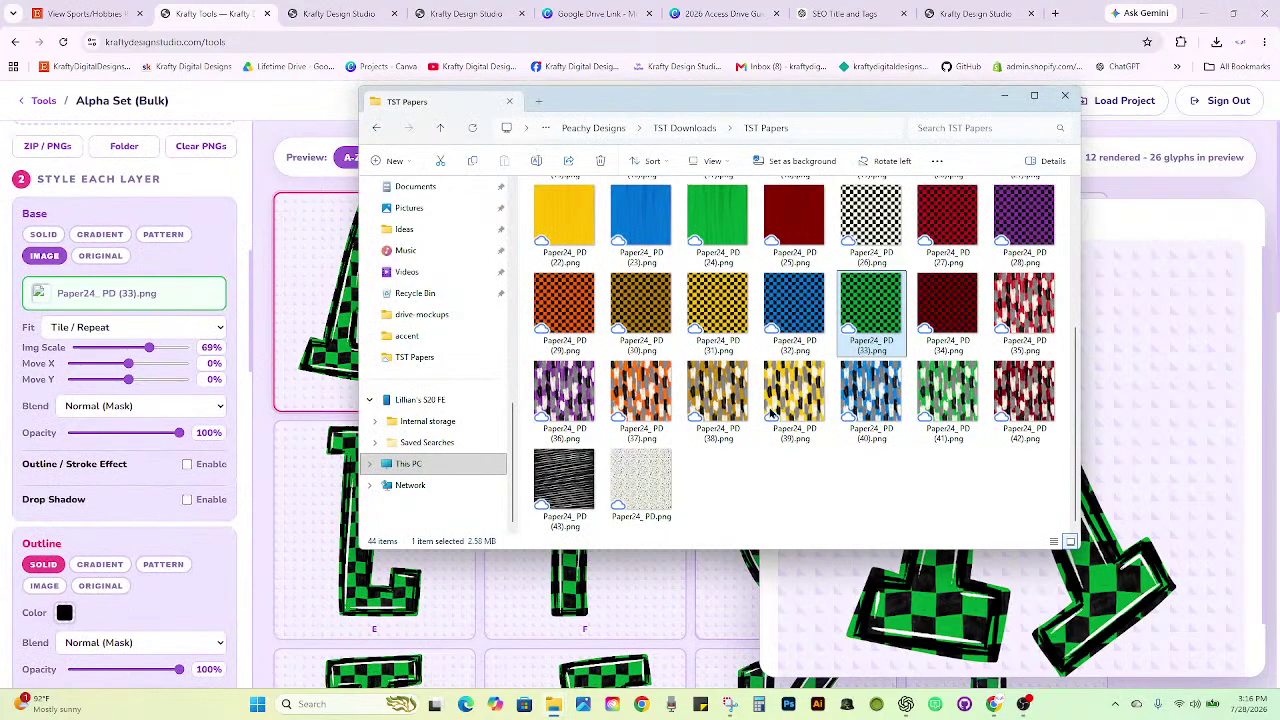
{"action": "left_click", "coordinate": [792, 345]}
{"action": "left_click_drag", "start_coordinate": [800, 312], "coordinate": [148, 296]}
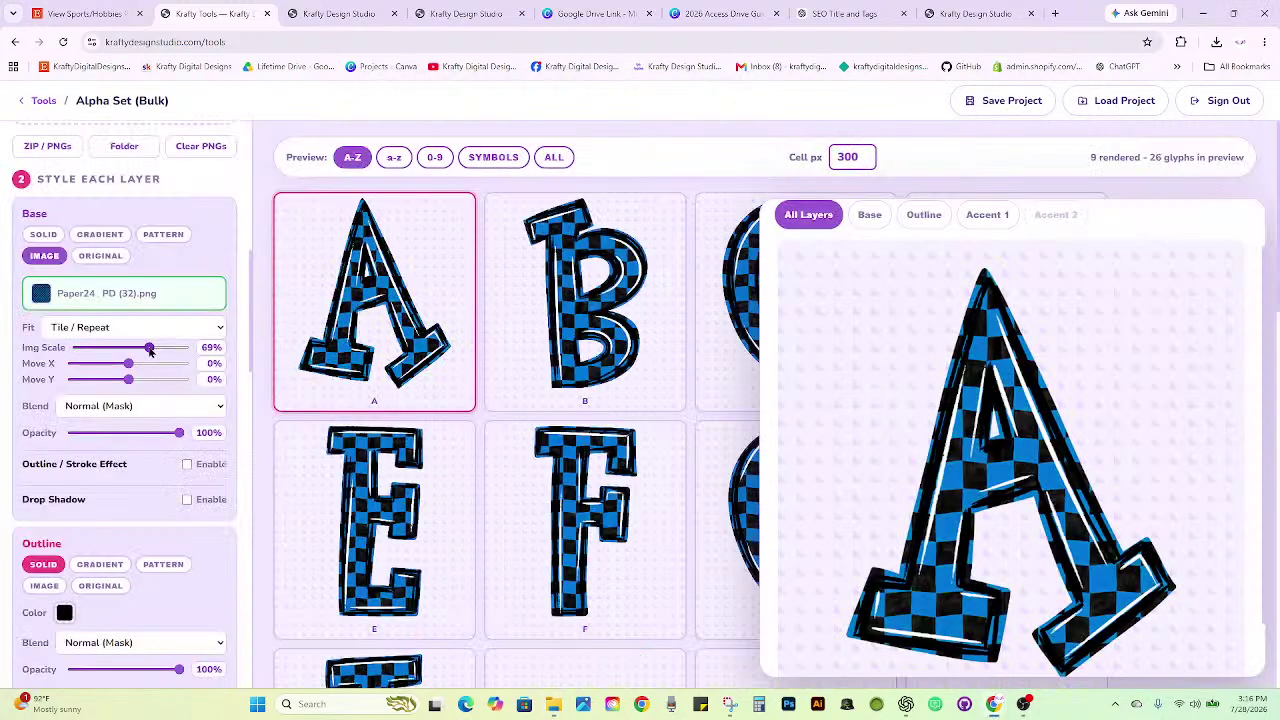
Switch to style variation 5 and set its Accent 1 color to the saved blue #0075deff.
{"action": "scroll", "coordinate": [140, 380], "scroll_direction": "down", "scroll_amount": 10}
{"action": "scroll", "coordinate": [133, 385], "scroll_direction": "down", "scroll_amount": 3}
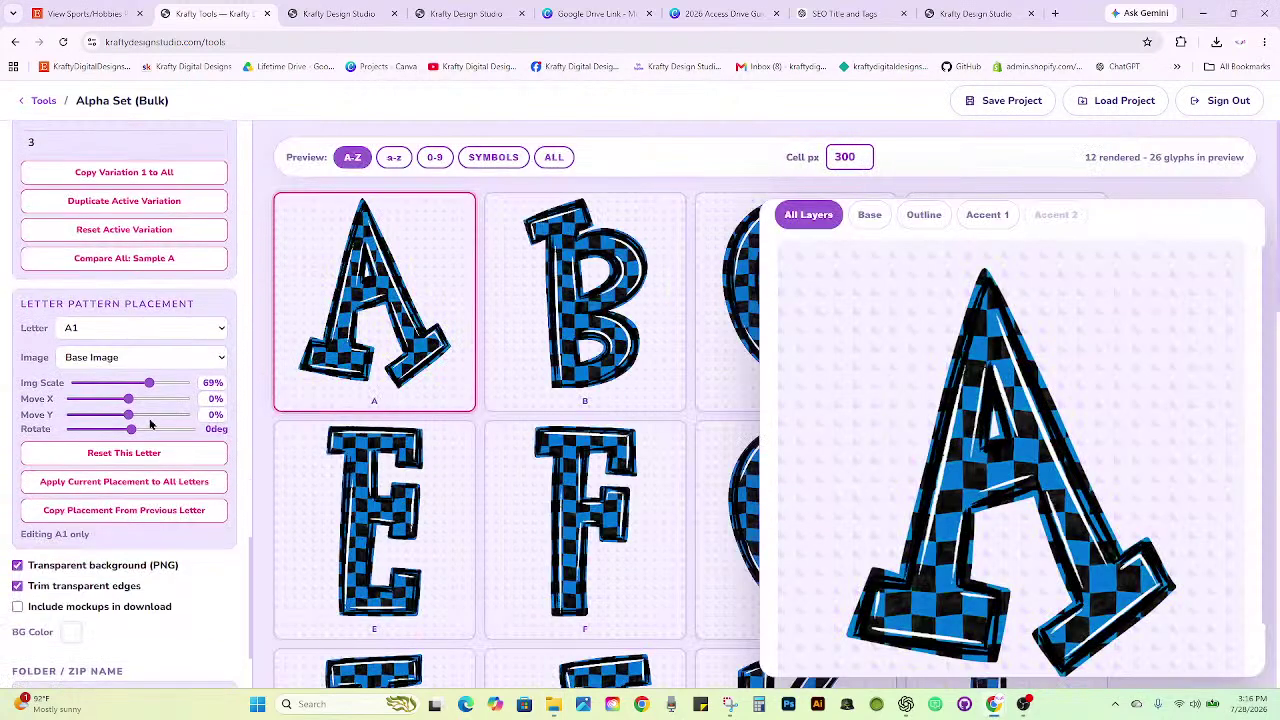
{"action": "scroll", "coordinate": [145, 430], "scroll_direction": "up", "scroll_amount": 3}
{"action": "left_click", "coordinate": [112, 362]}
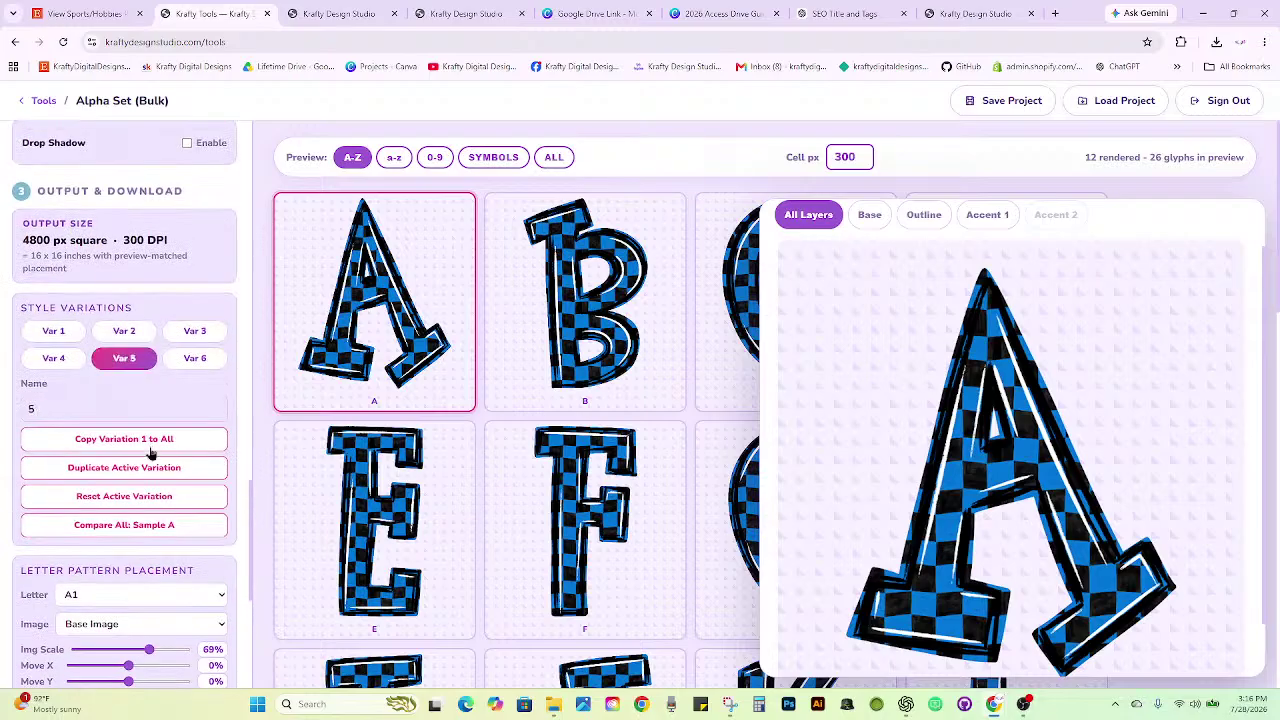
{"action": "scroll", "coordinate": [80, 420], "scroll_direction": "up", "scroll_amount": 4}
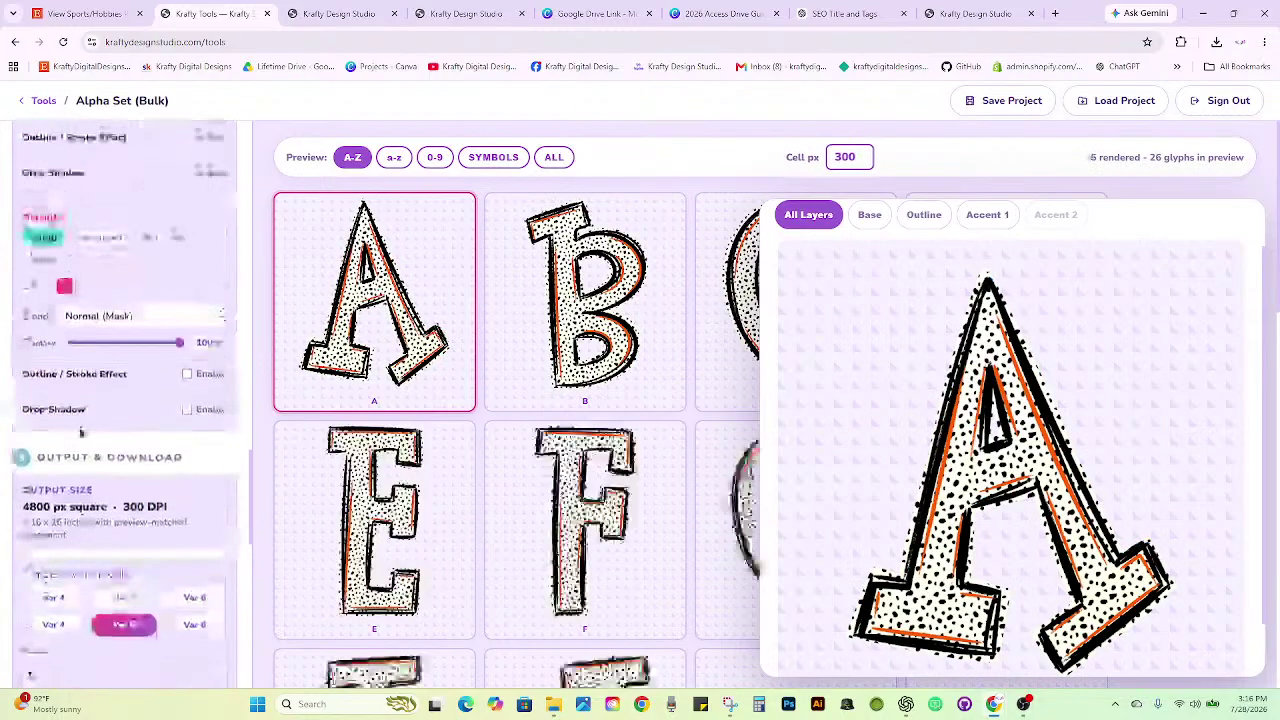
{"action": "left_click", "coordinate": [62, 185]}
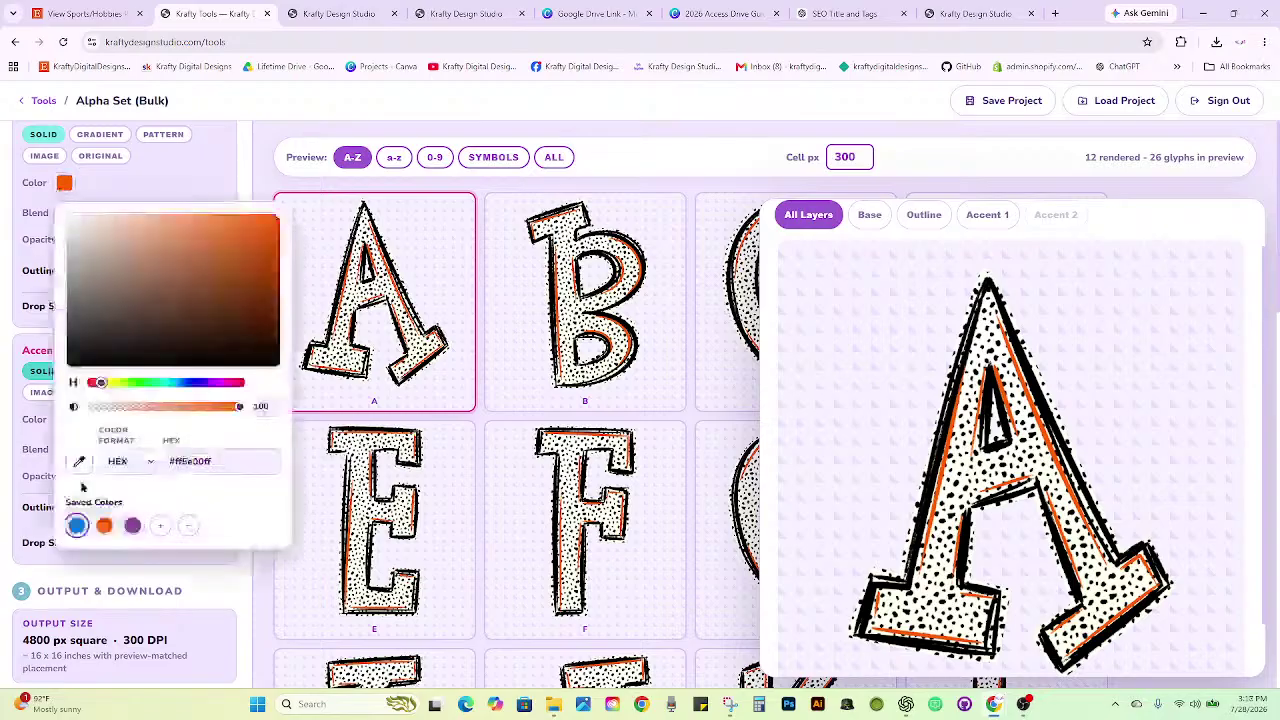
{"action": "left_click", "coordinate": [77, 525]}
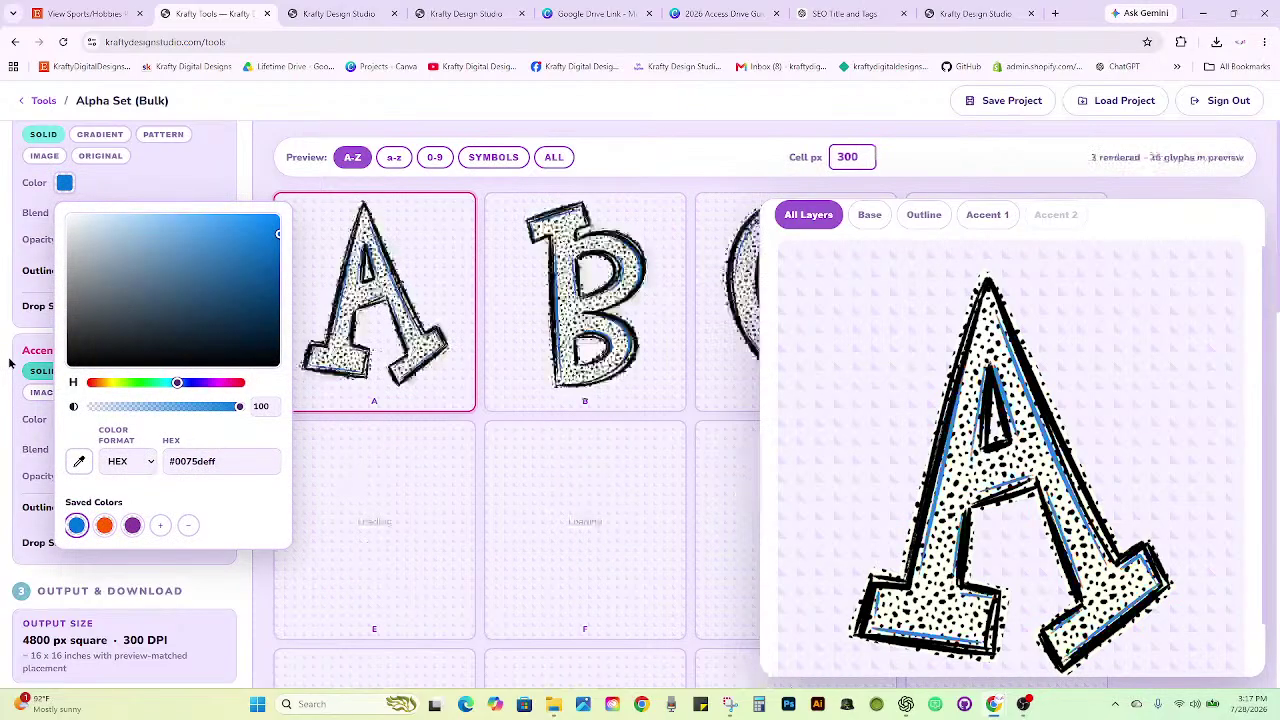
Switch to style variation 6 and set its Accent 1 color to the saved blue #0075deff.
{"action": "scroll", "coordinate": [60, 400], "scroll_direction": "down", "scroll_amount": 5}
{"action": "left_click", "coordinate": [196, 293]}
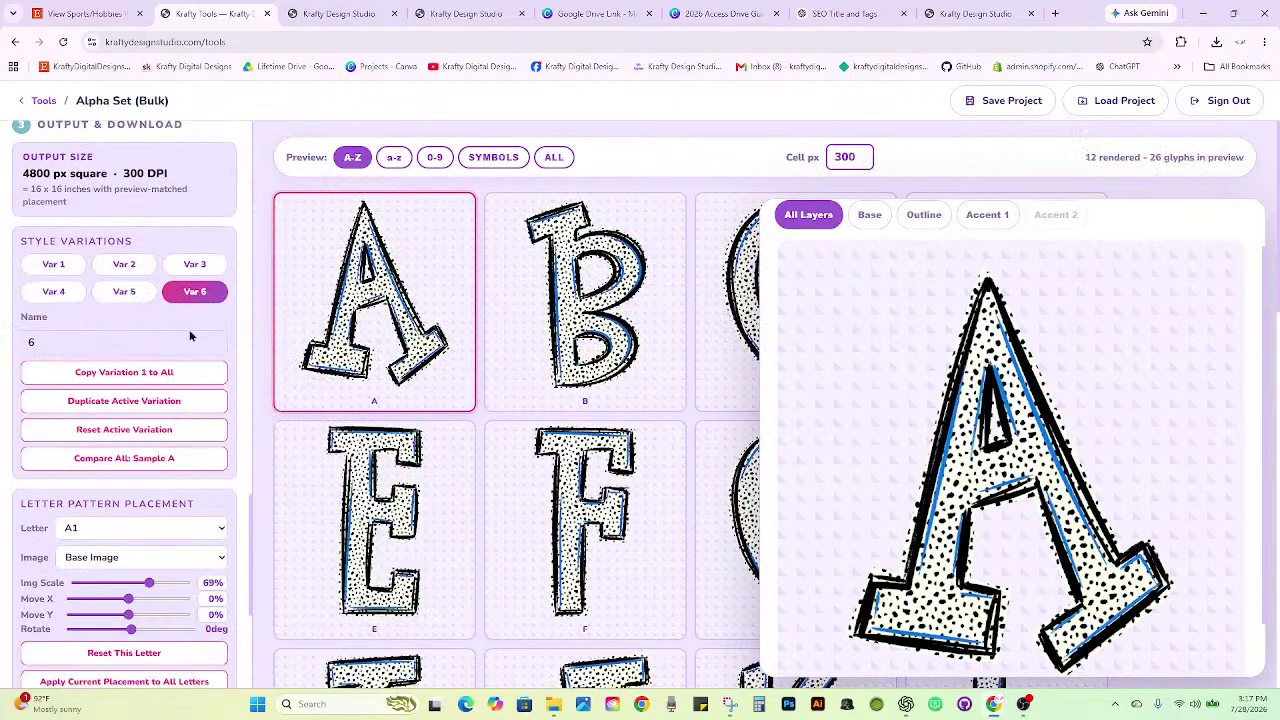
{"action": "scroll", "coordinate": [157, 352], "scroll_direction": "up", "scroll_amount": 6}
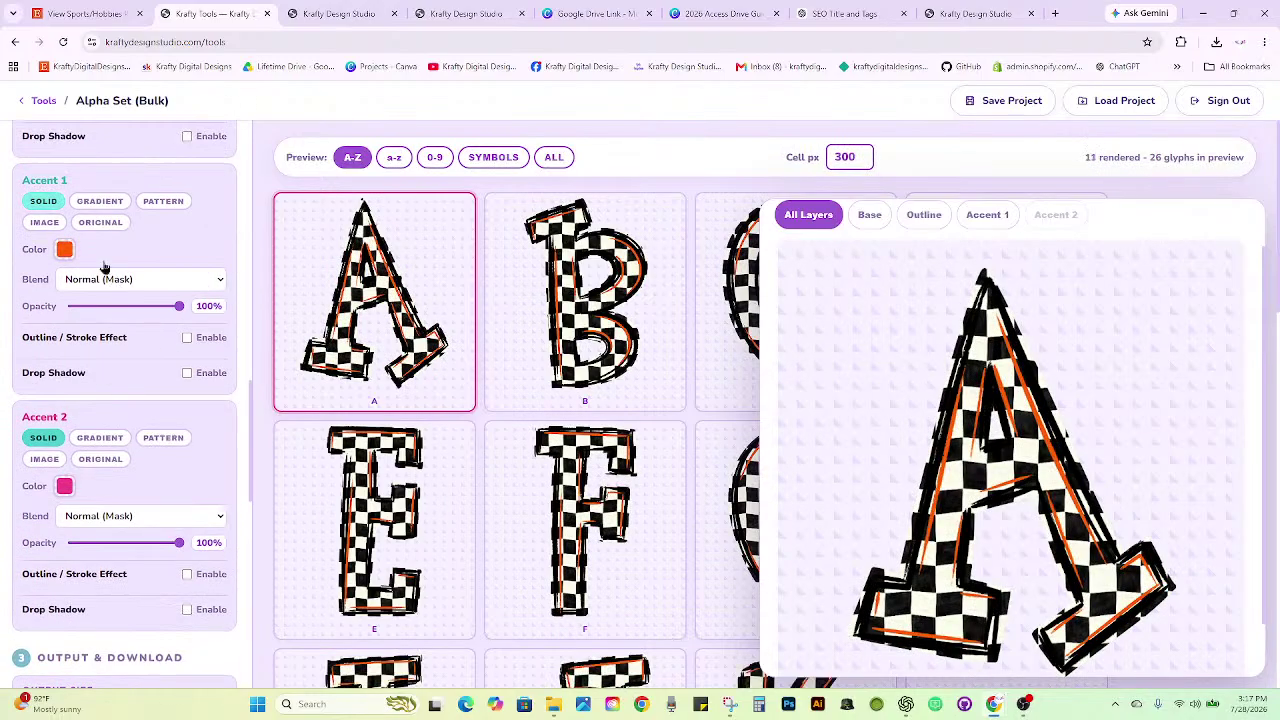
{"action": "left_click", "coordinate": [65, 250]}
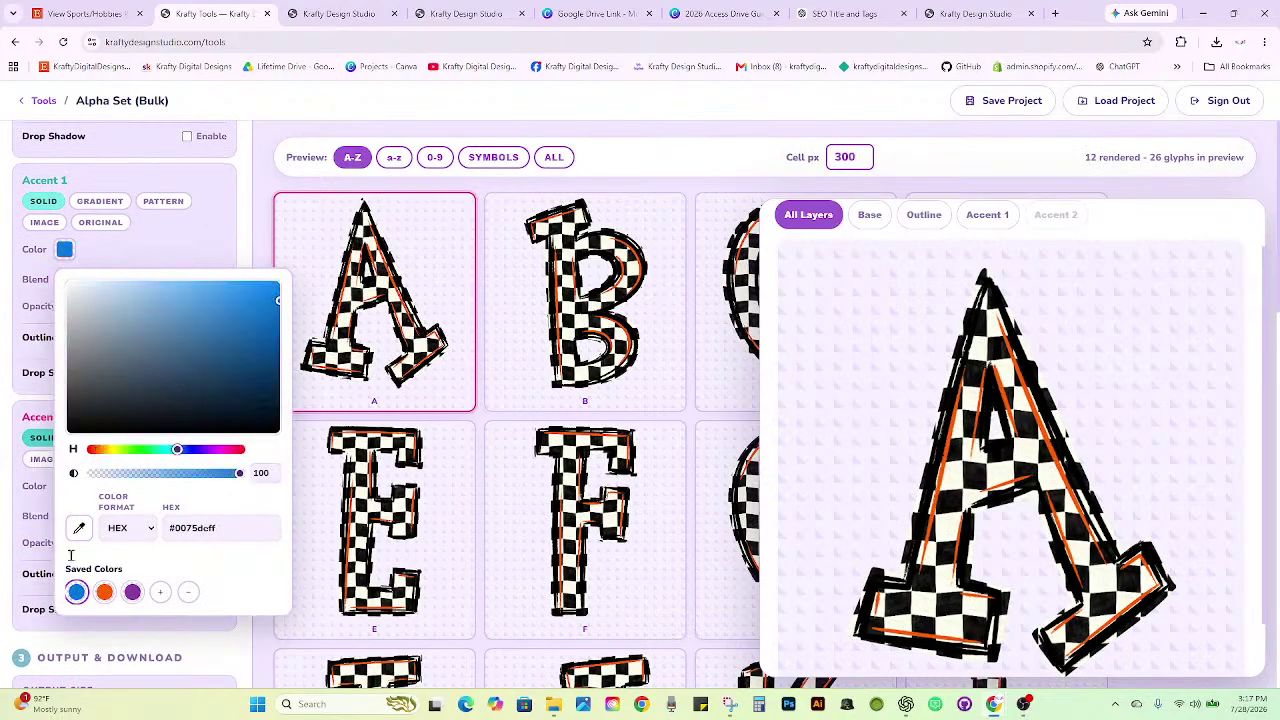
{"action": "left_click", "coordinate": [11, 319]}
Set the folder/ZIP name to 197 and download all variations.
{"action": "scroll", "coordinate": [20, 329], "scroll_direction": "down", "scroll_amount": 5}
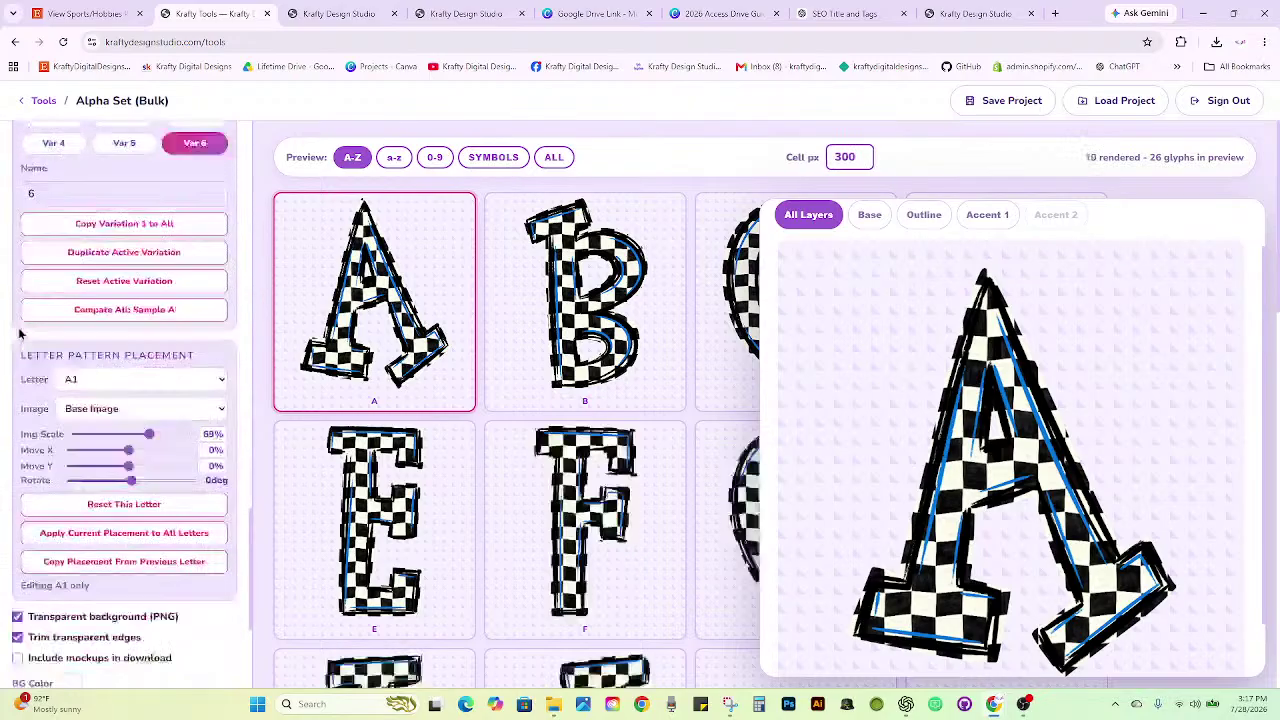
{"action": "left_click", "coordinate": [56, 563]}
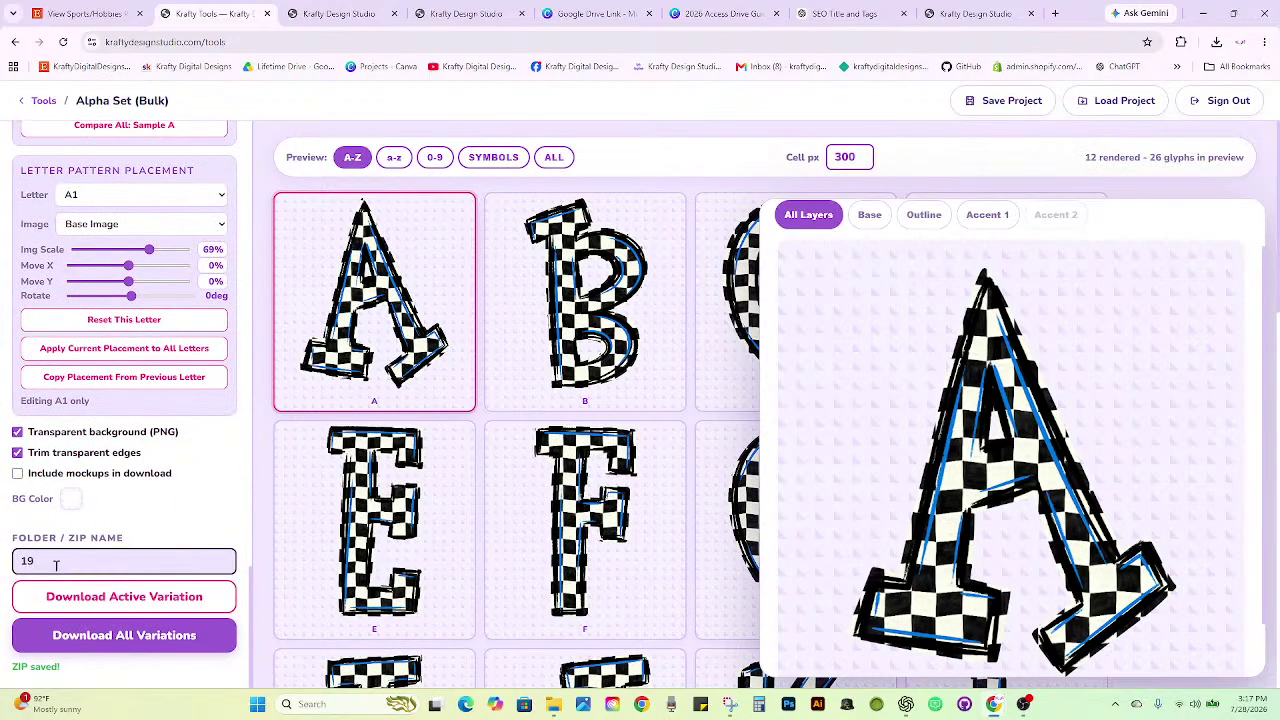
{"action": "type", "text": "7"}
{"action": "left_click", "coordinate": [62, 635]}
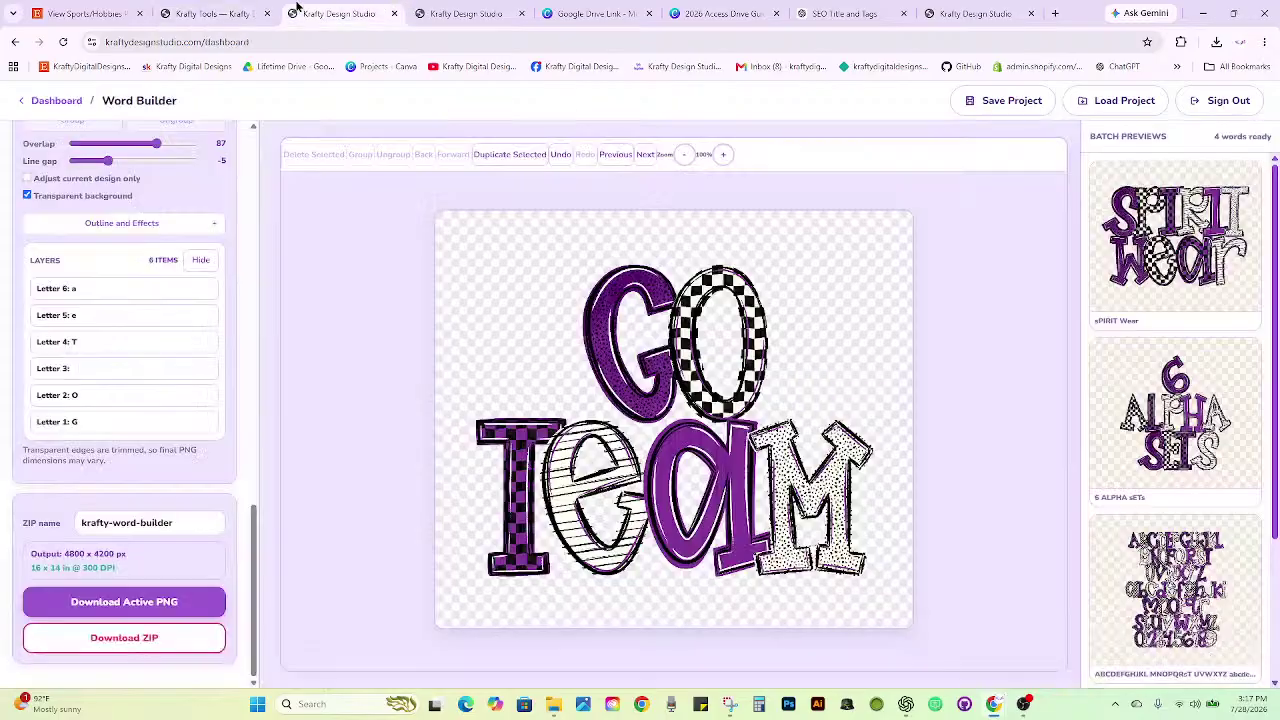
Close the Bulk Mockups page holding the 14 red mascot designs and the SEO Title and Tags chat in ChatGPT.
{"action": "left_click", "coordinate": [300, 12]}
{"action": "left_click", "coordinate": [435, 12]}
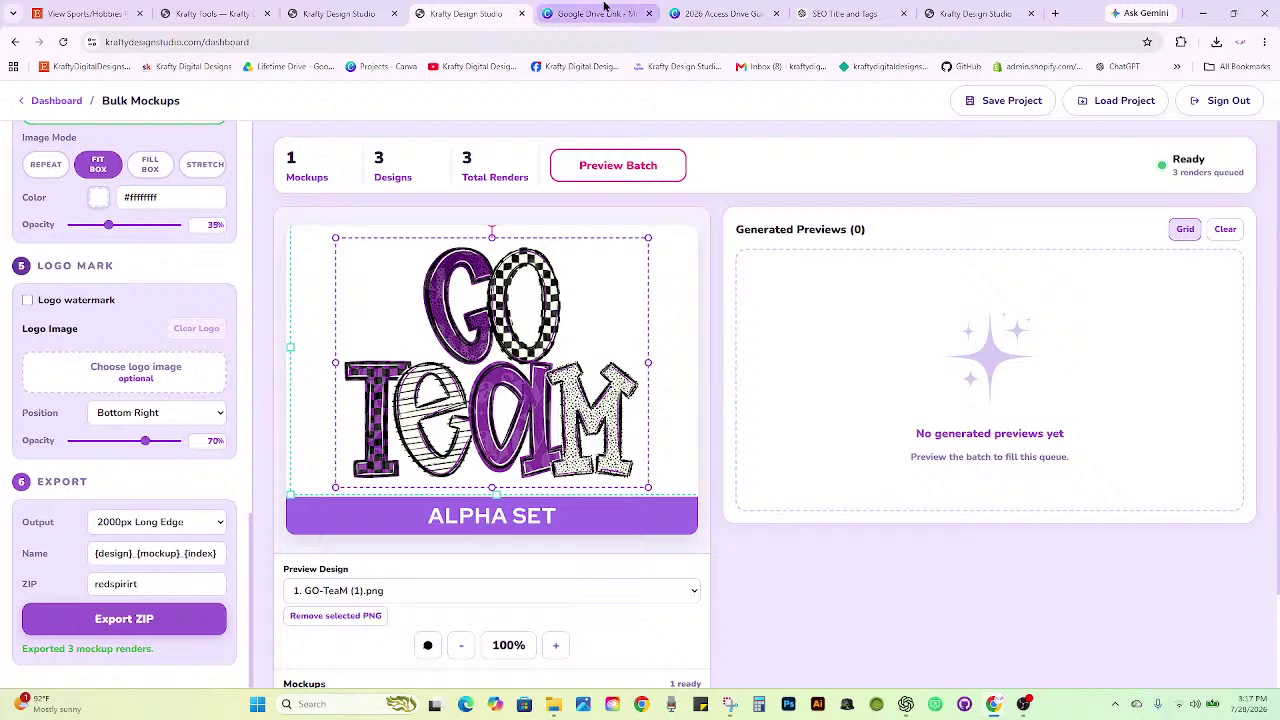
{"action": "left_click", "coordinate": [955, 13]}
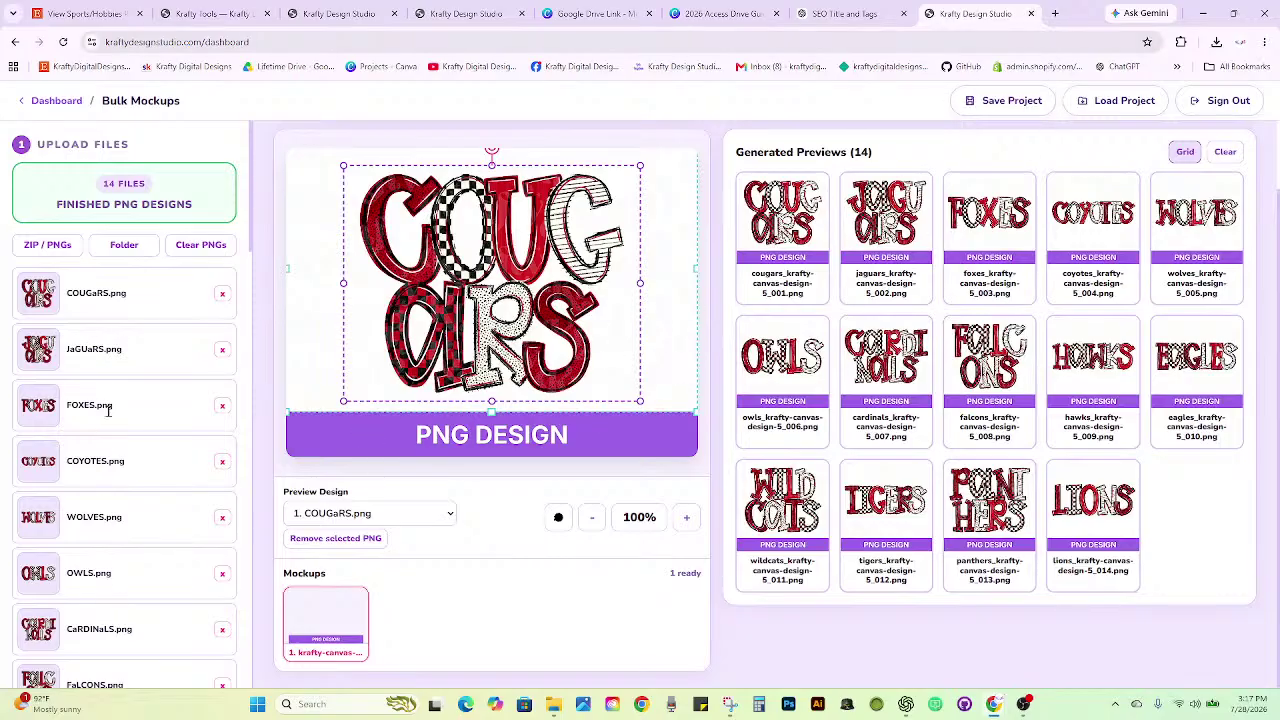
{"action": "scroll", "coordinate": [100, 470], "scroll_direction": "down", "scroll_amount": 5}
{"action": "scroll", "coordinate": [155, 520], "scroll_direction": "up", "scroll_amount": 5}
{"action": "left_click", "coordinate": [185, 246]}
{"action": "left_click", "coordinate": [1032, 14]}
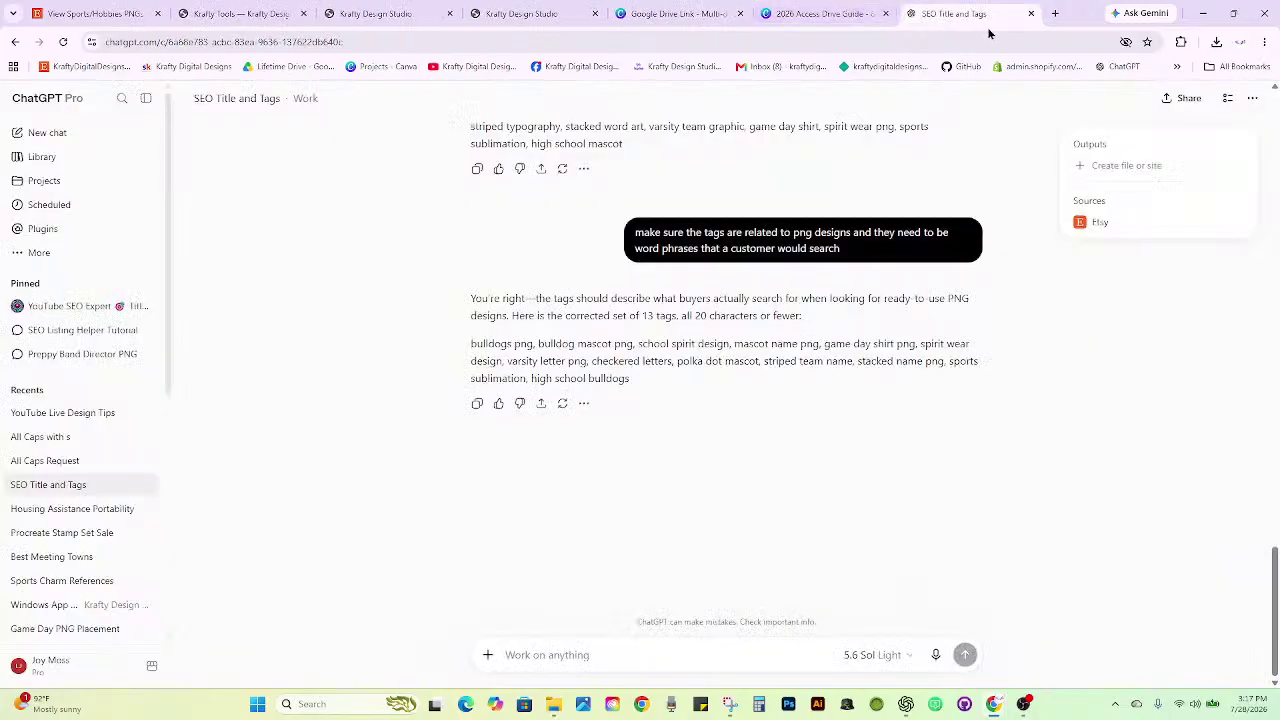
{"action": "left_click", "coordinate": [1029, 13]}
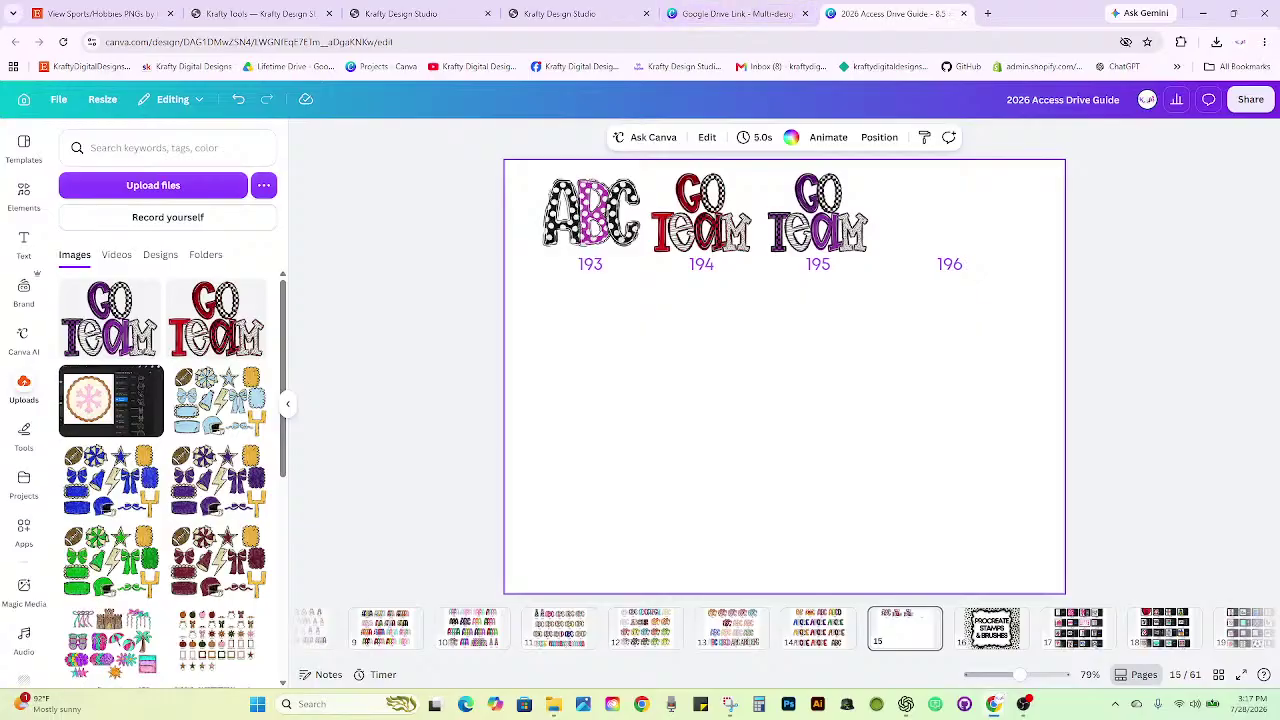
Check the progress of the all-variations download and return to the 2026 Access Drive Guide in Canva.
{"action": "left_click", "coordinate": [1024, 704]}
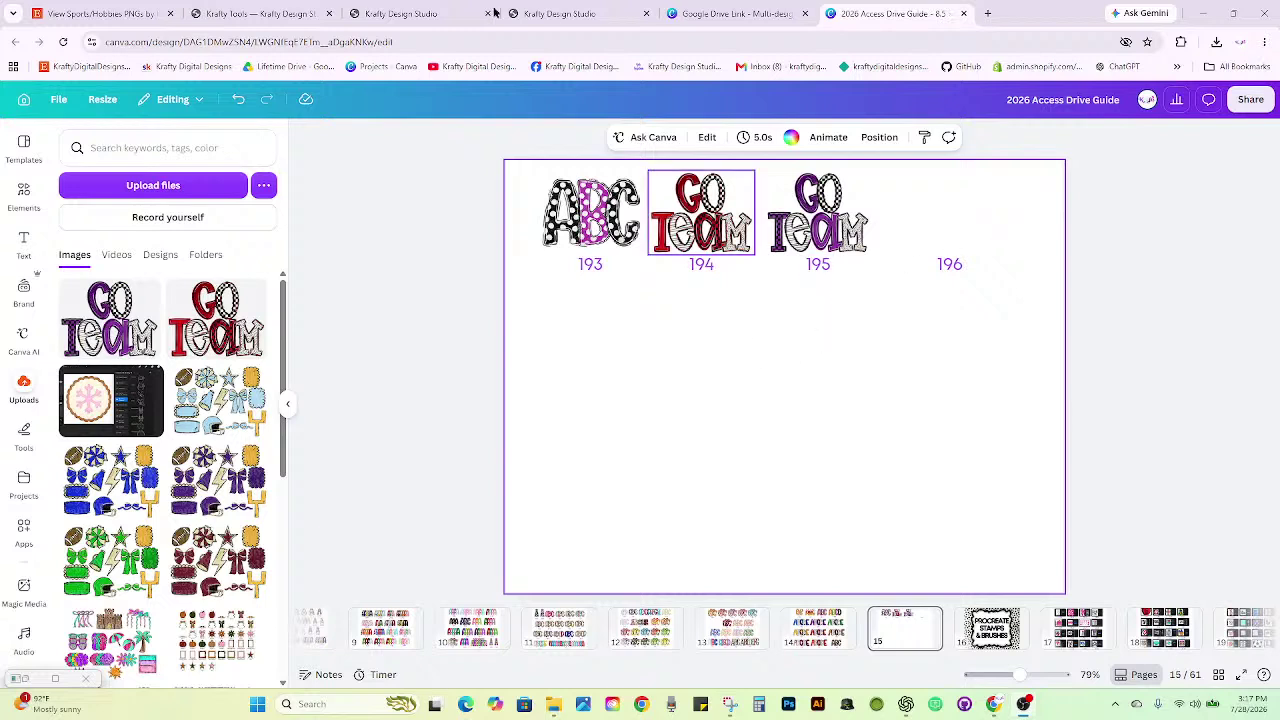
{"action": "left_click", "coordinate": [283, 7]}
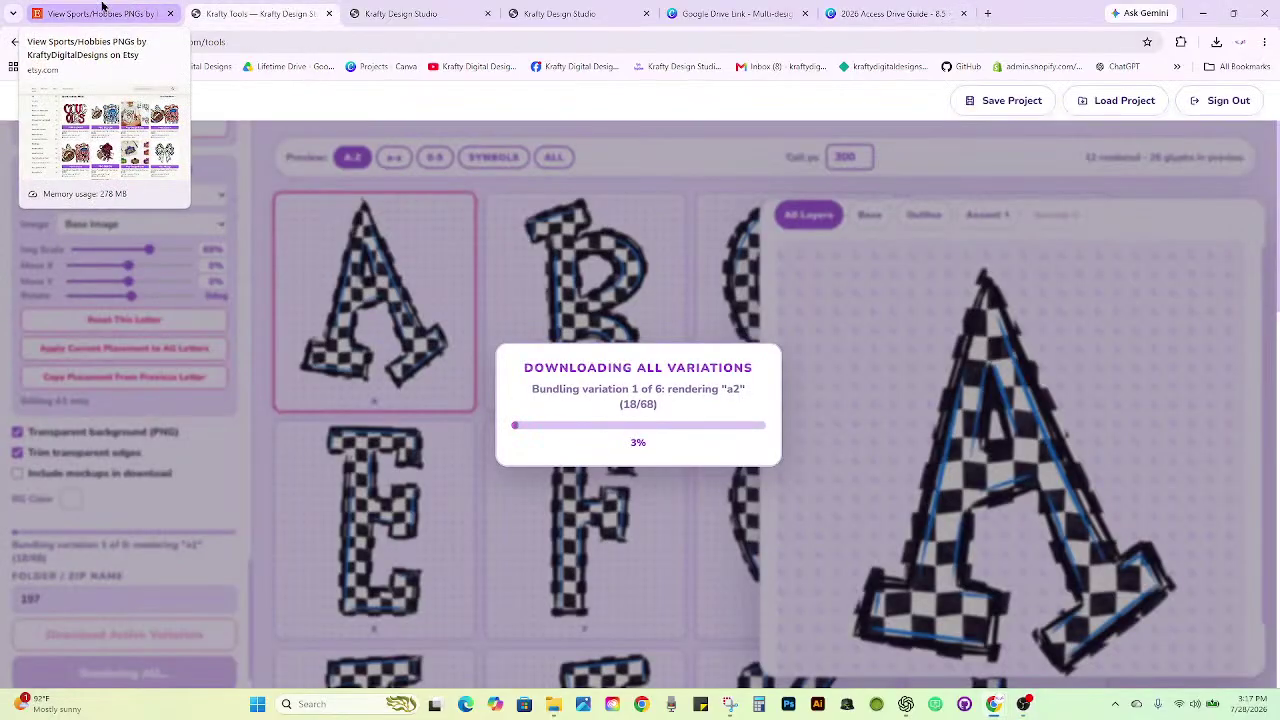
{"action": "left_click", "coordinate": [888, 12]}
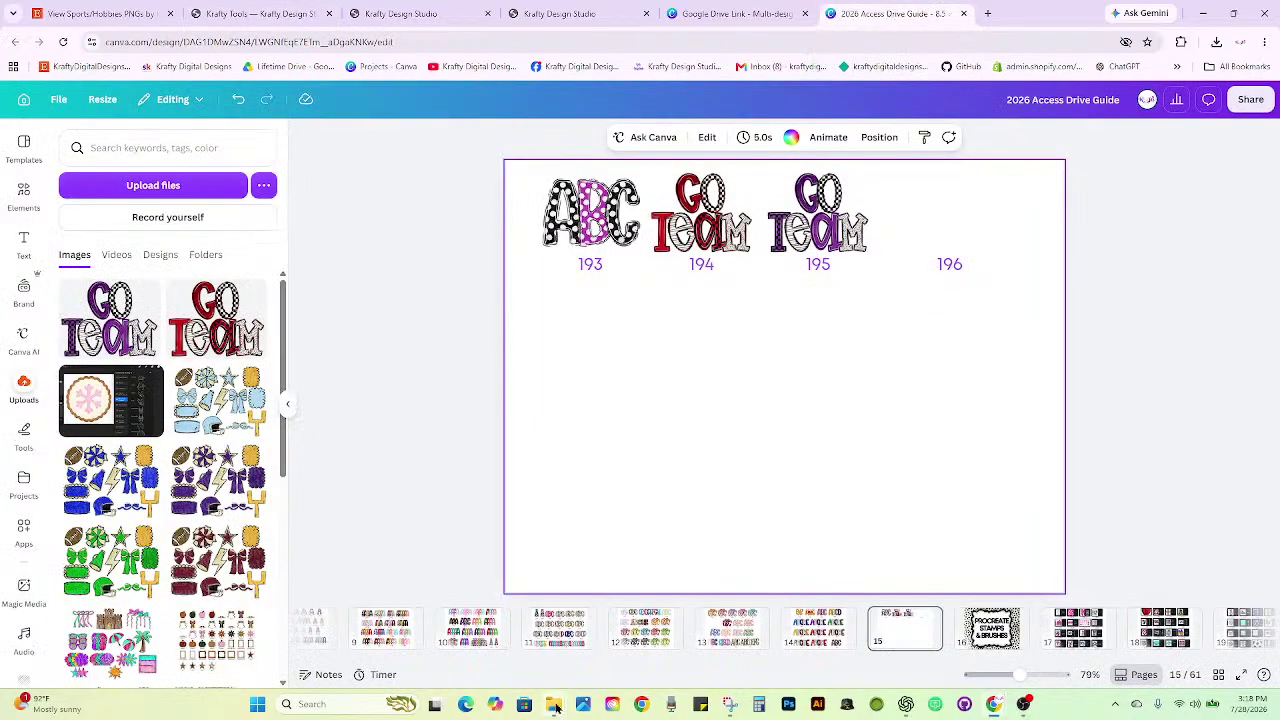
{"action": "mouse_move", "coordinate": [556, 708]}
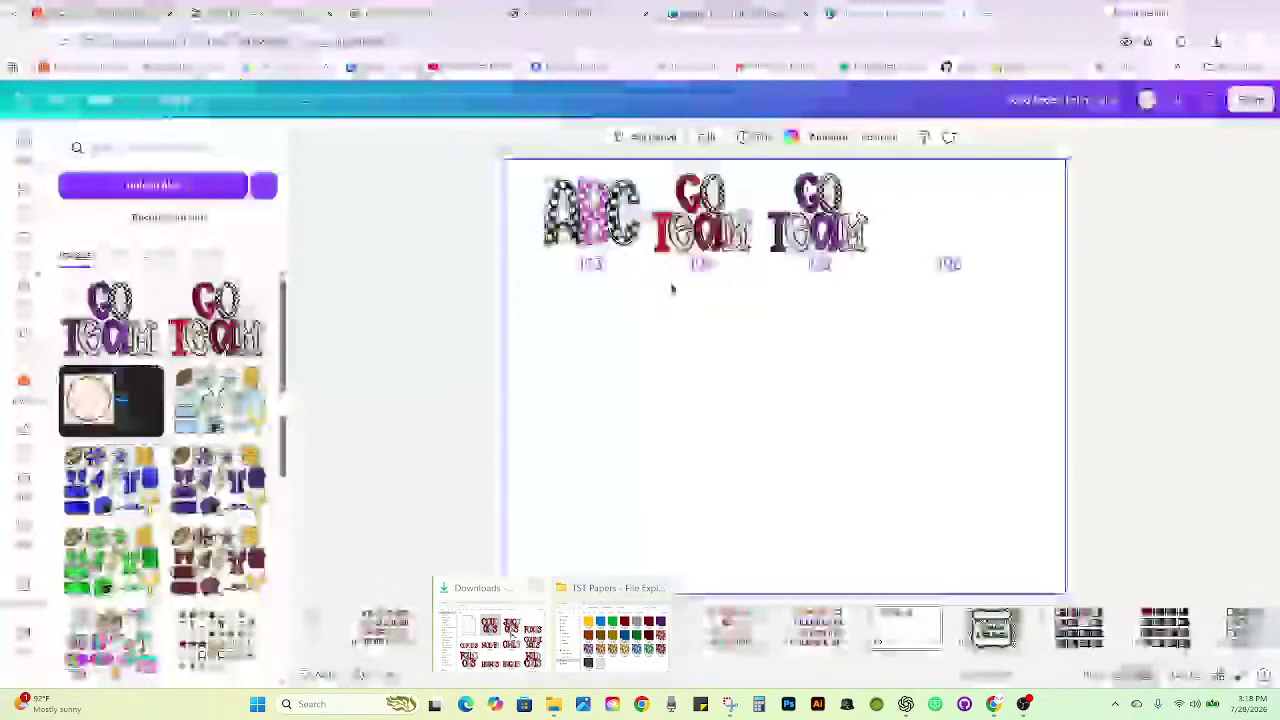
Switch to the Etsy shop, open the Cougars School Mascot PNG listing and duplicate it.
{"action": "left_click", "coordinate": [105, 12]}
{"action": "scroll", "coordinate": [124, 287], "scroll_direction": "down", "scroll_amount": 5}
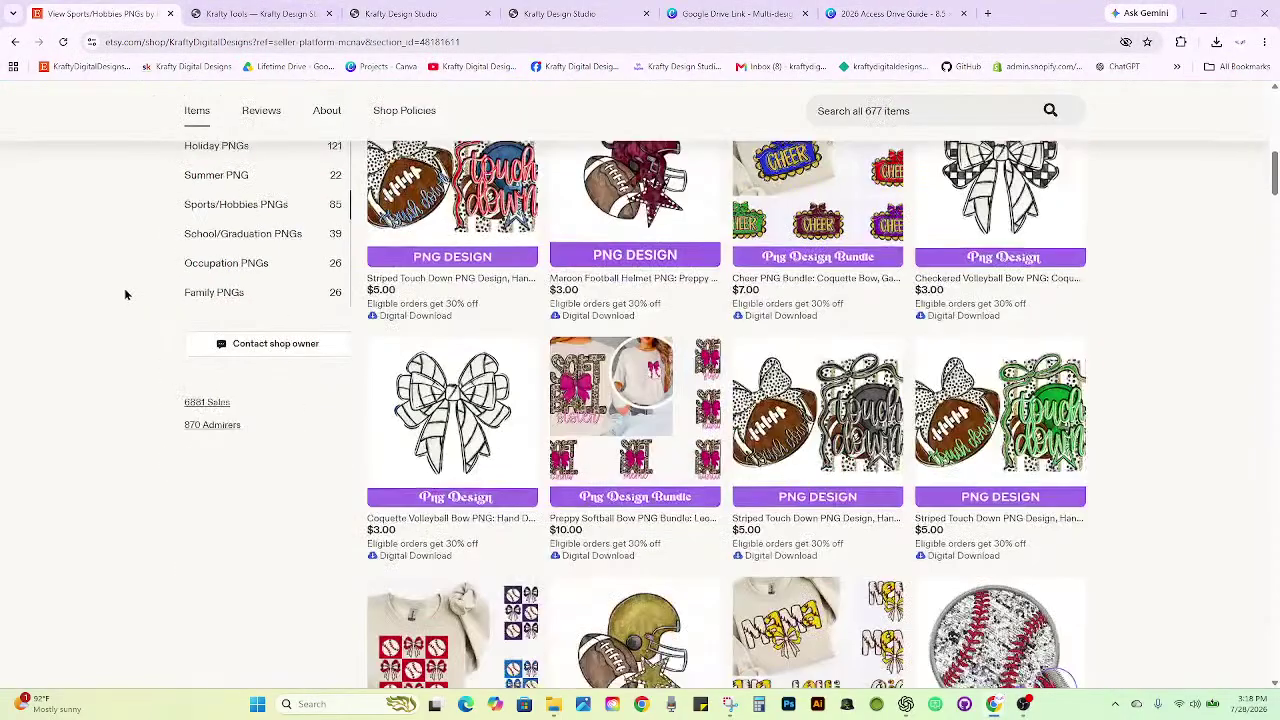
{"action": "scroll", "coordinate": [124, 287], "scroll_direction": "up", "scroll_amount": 8}
{"action": "left_click", "coordinate": [455, 440]}
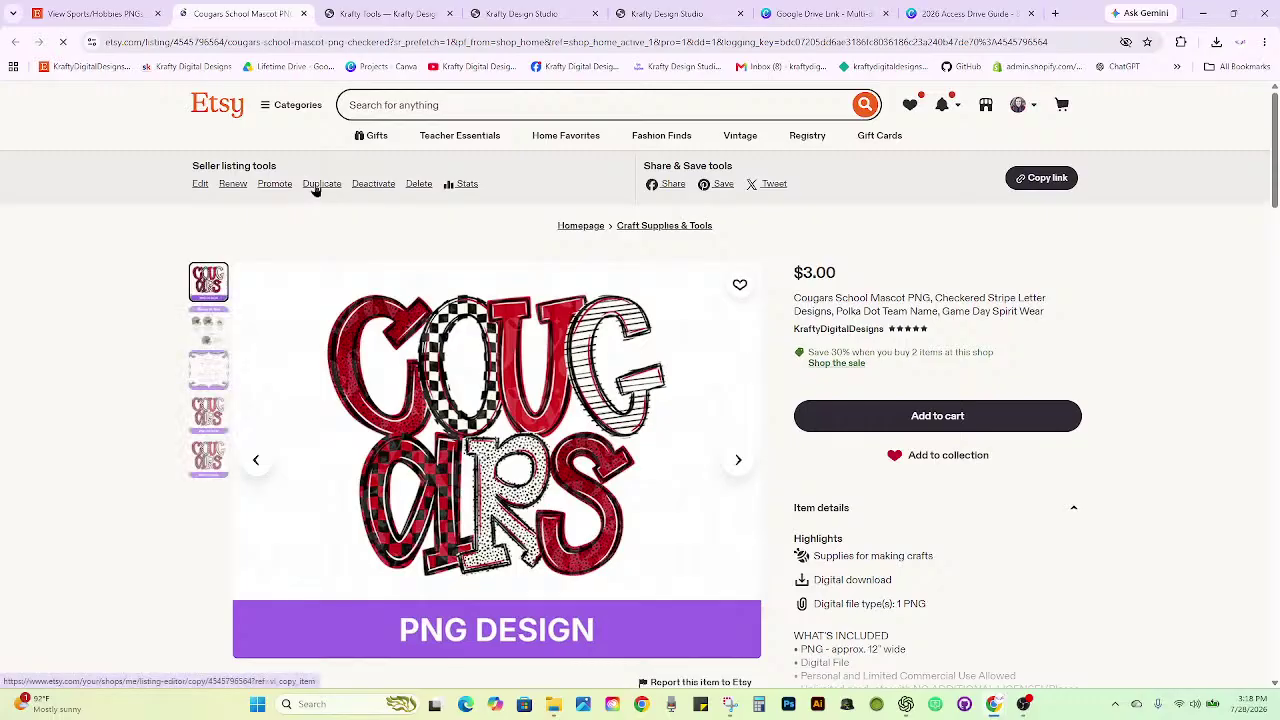
{"action": "left_click", "coordinate": [320, 184]}
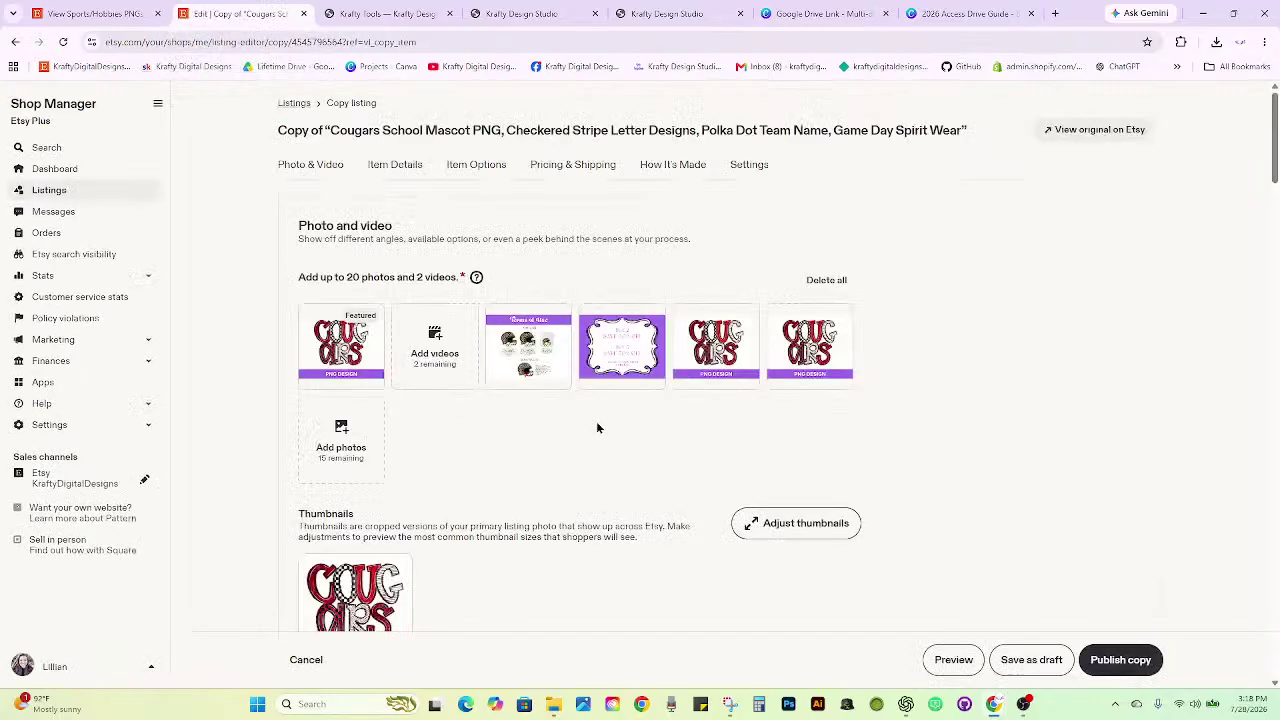
Delete the three Cougars design photos from the copied listing.
{"action": "scroll", "coordinate": [597, 428], "scroll_direction": "down", "scroll_amount": 1}
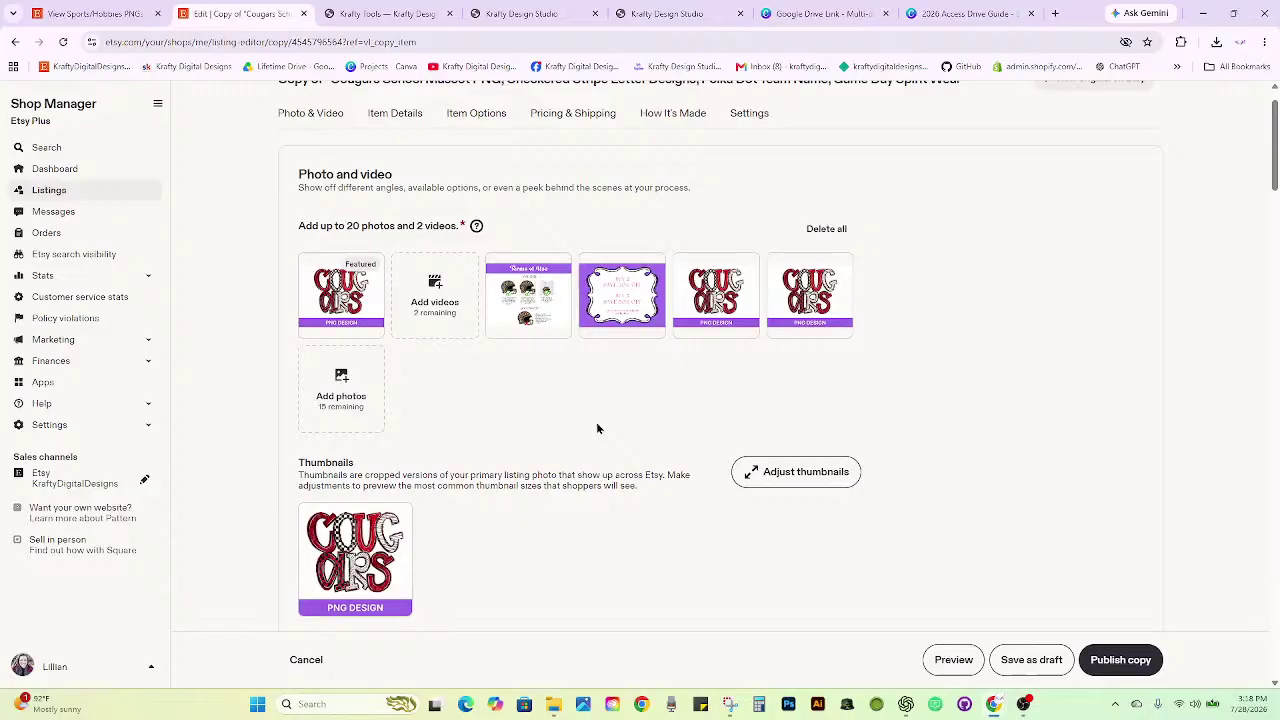
{"action": "left_click", "coordinate": [318, 311]}
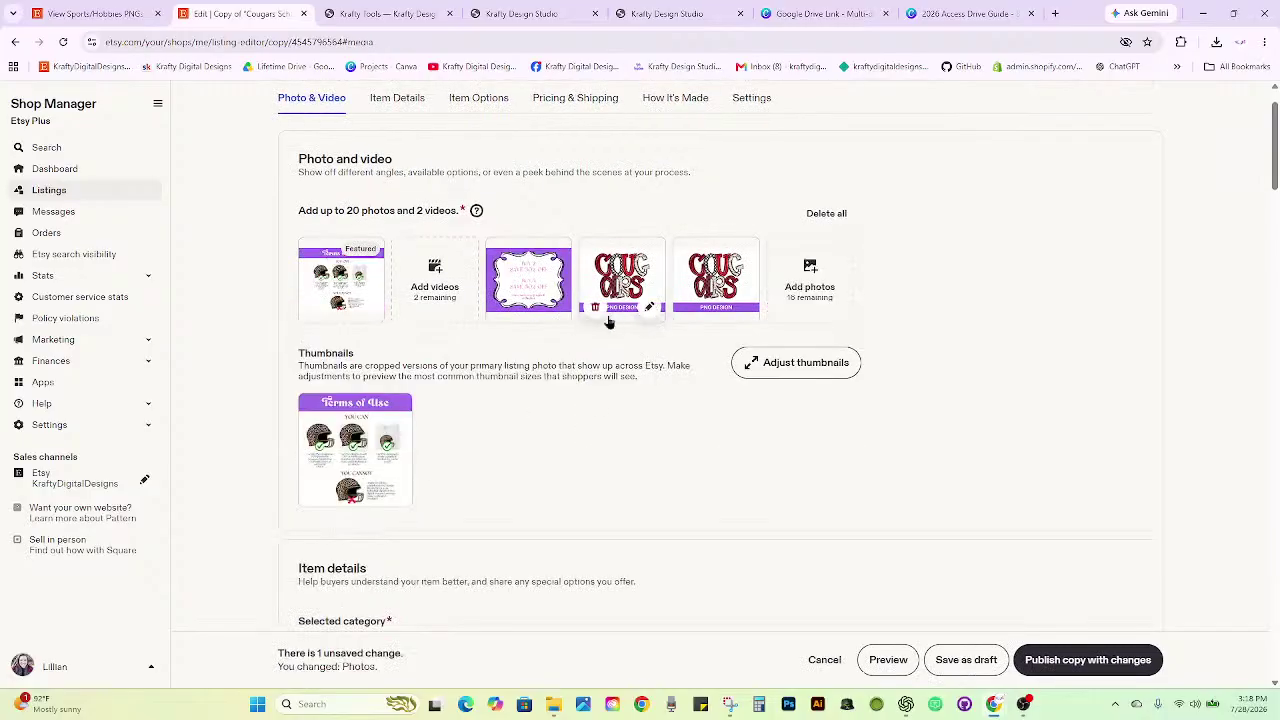
{"action": "left_click", "coordinate": [593, 310]}
{"action": "left_click", "coordinate": [593, 310]}
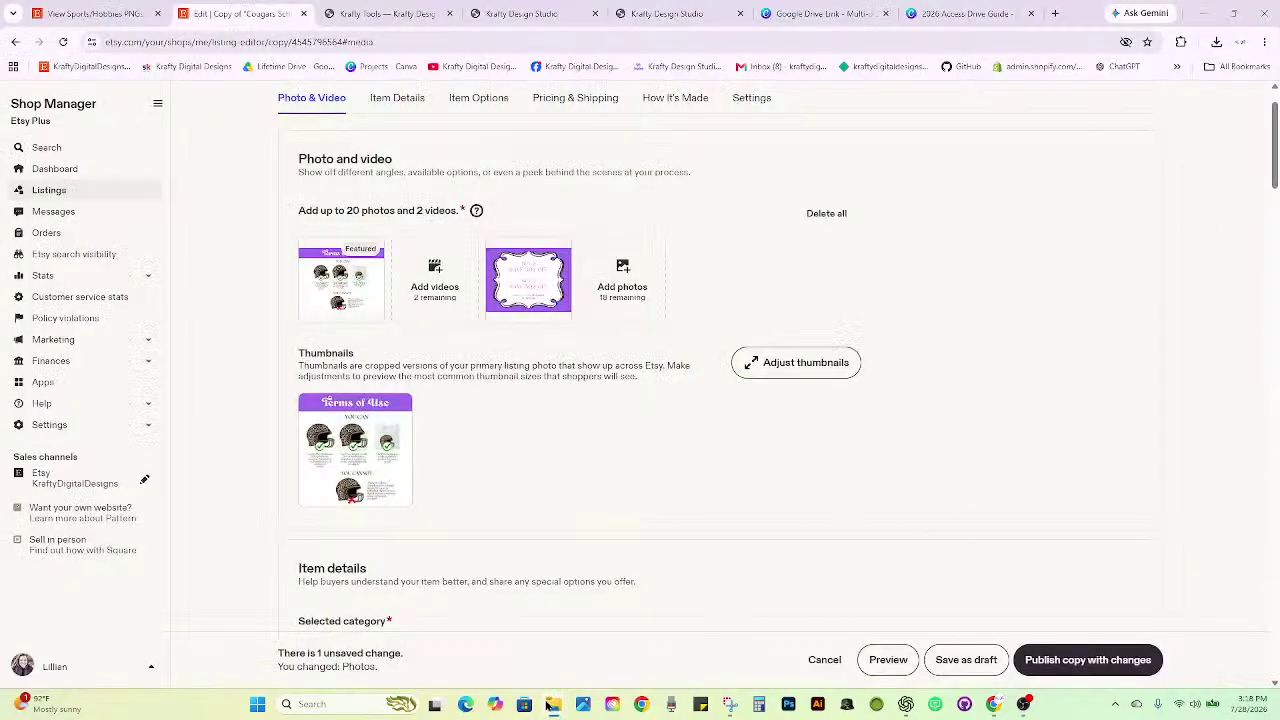
Add three Jaguars design images from the Downloads and mascots folders to the listing photos and make one the featured photo.
{"action": "right_click", "coordinate": [551, 705]}
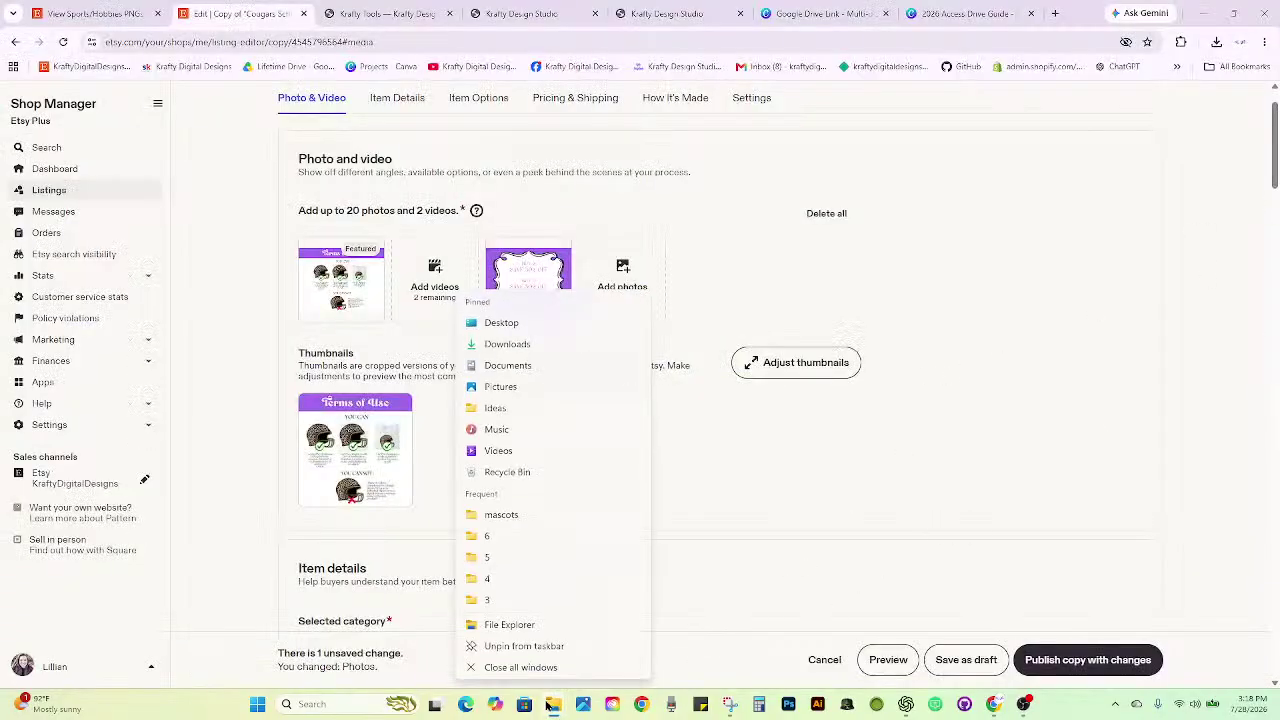
{"action": "left_click", "coordinate": [533, 346]}
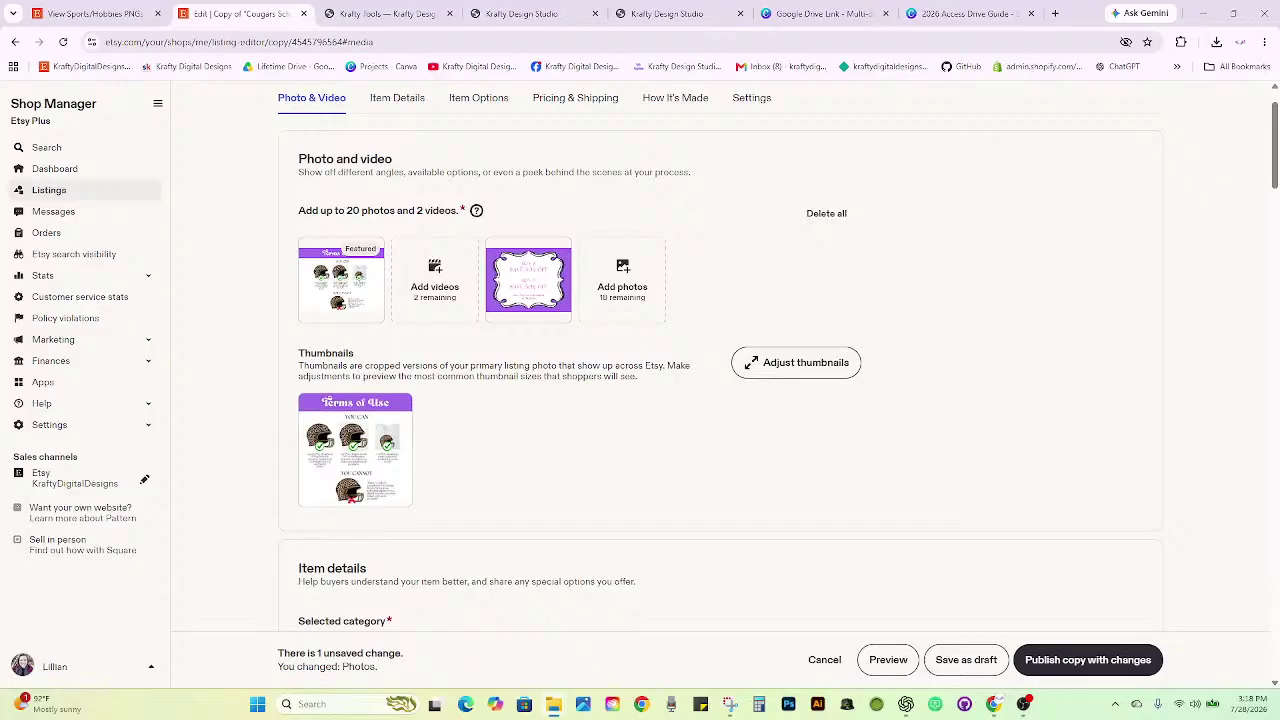
{"action": "left_click_drag", "start_coordinate": [1279, 430], "coordinate": [630, 275]}
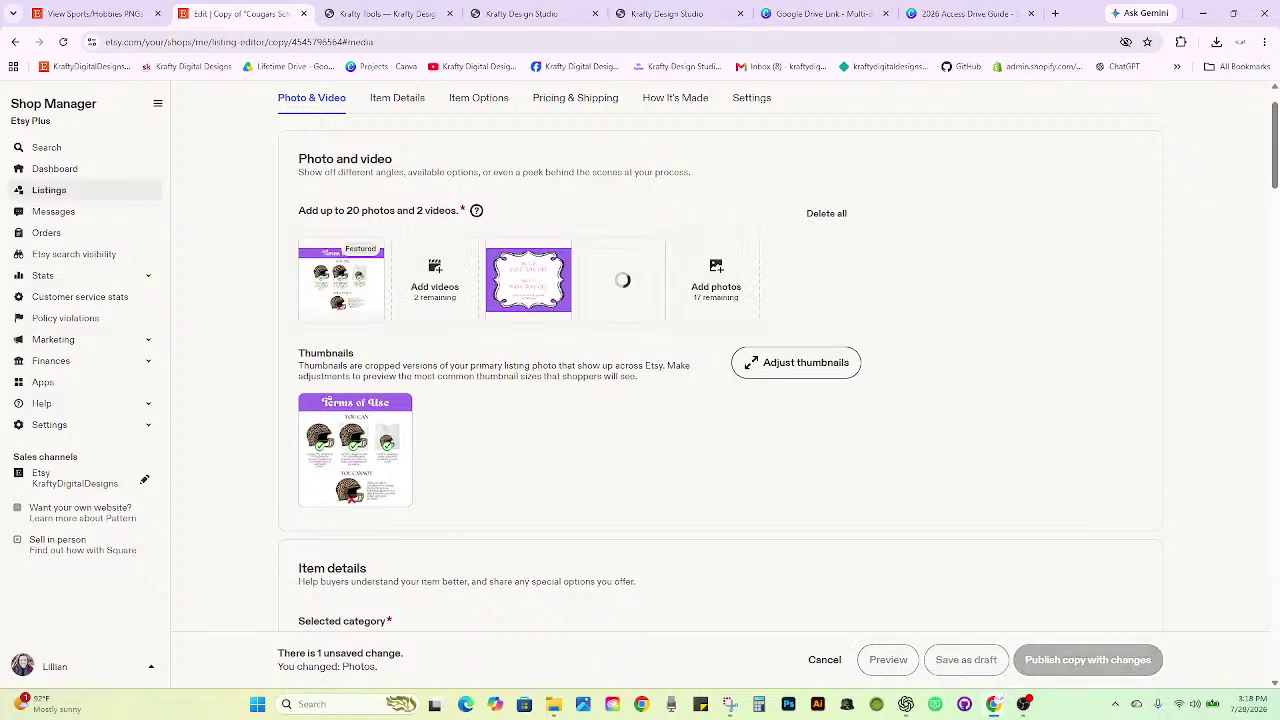
{"action": "left_click_drag", "start_coordinate": [1279, 334], "coordinate": [716, 282]}
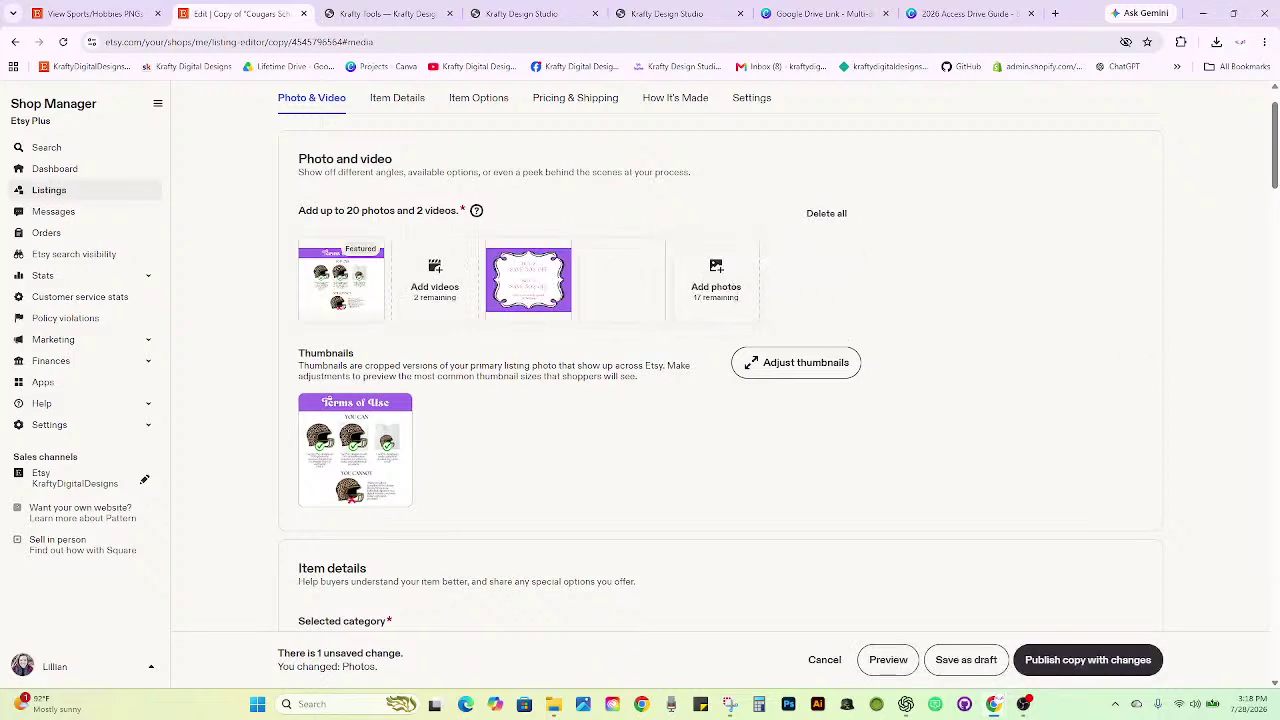
{"action": "left_click_drag", "start_coordinate": [1093, 400], "coordinate": [714, 280]}
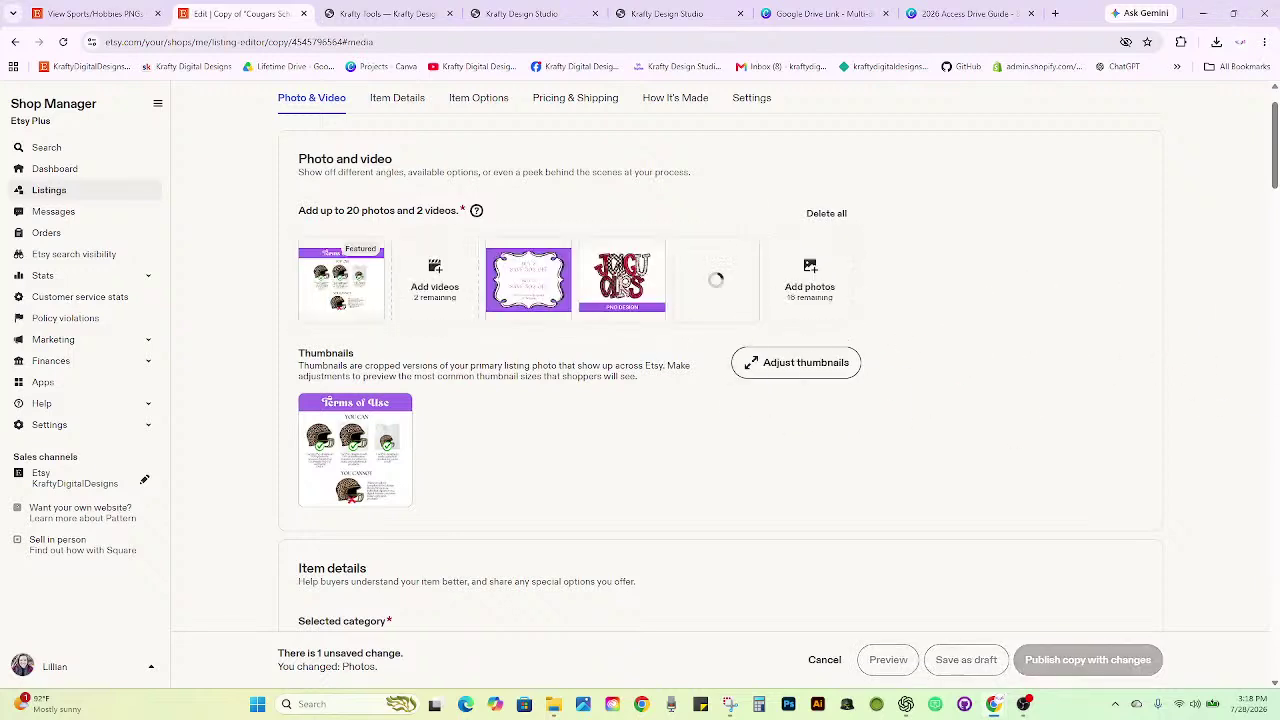
{"action": "left_click_drag", "start_coordinate": [628, 260], "coordinate": [301, 249]}
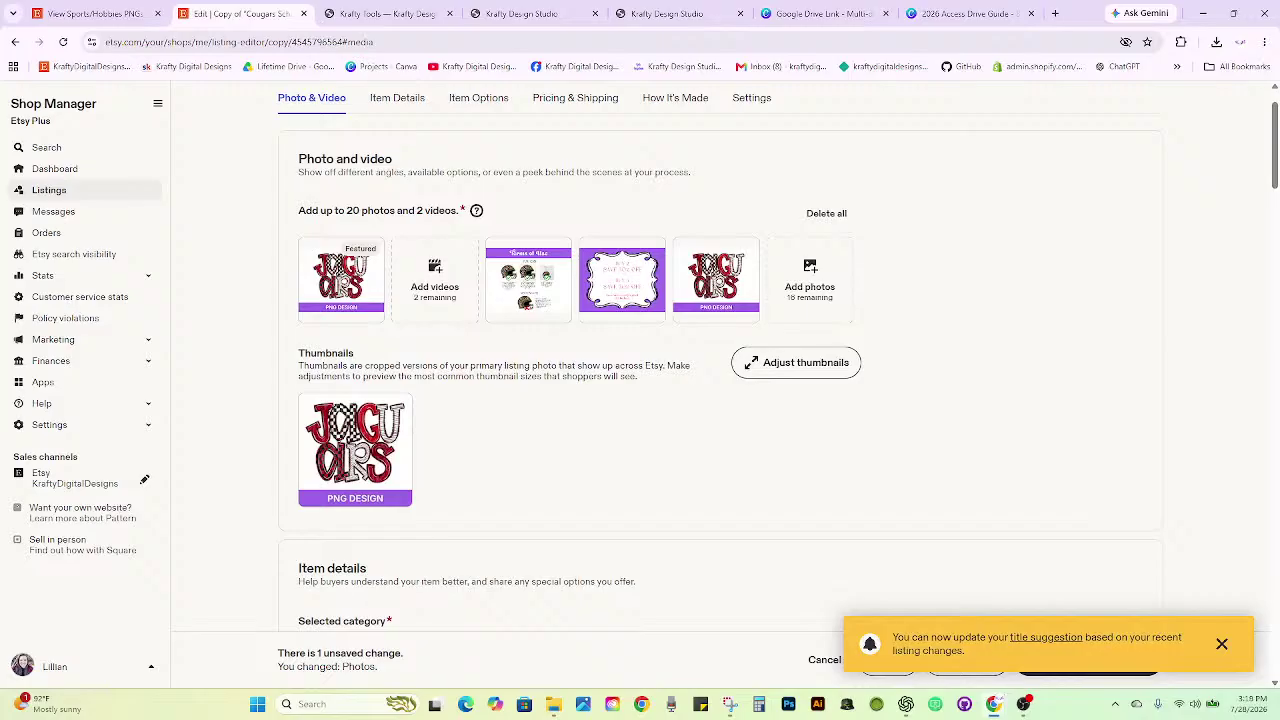
{"action": "left_click_drag", "start_coordinate": [1279, 400], "coordinate": [812, 283]}
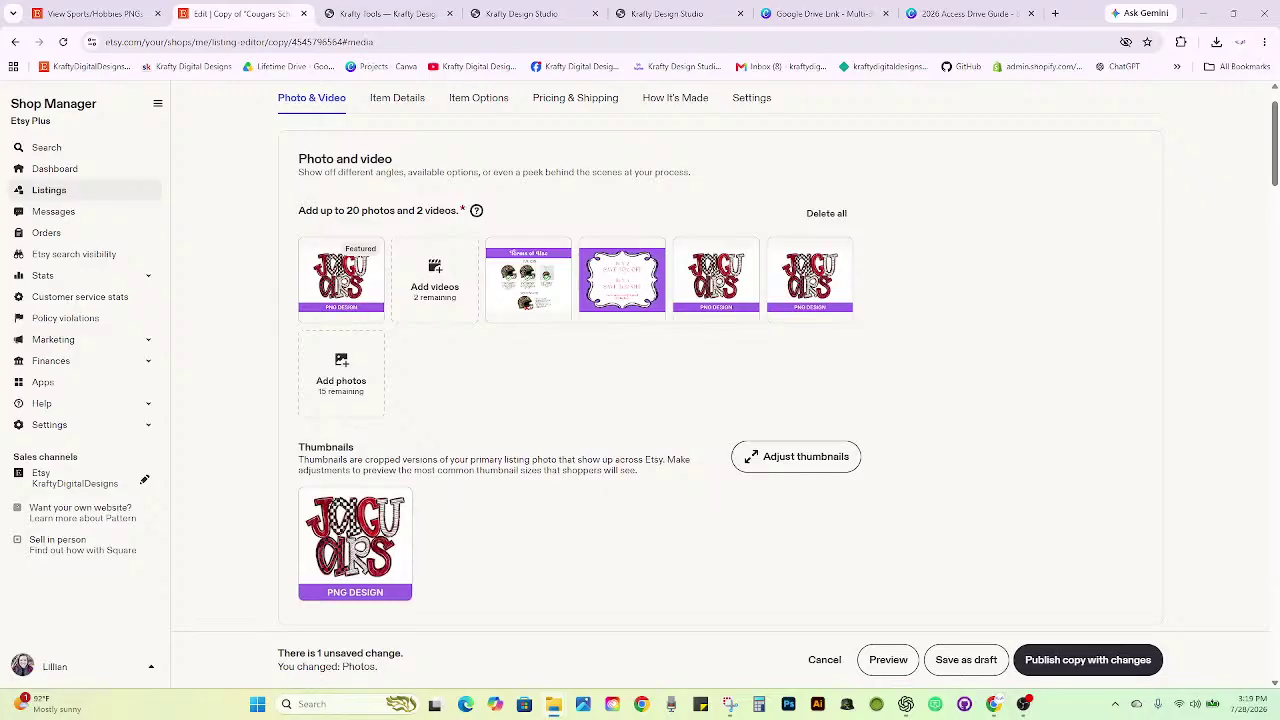
Replace the word Cougars with Jaguars at the start of the copied listing's title.
{"action": "scroll", "coordinate": [651, 362], "scroll_direction": "down", "scroll_amount": 2}
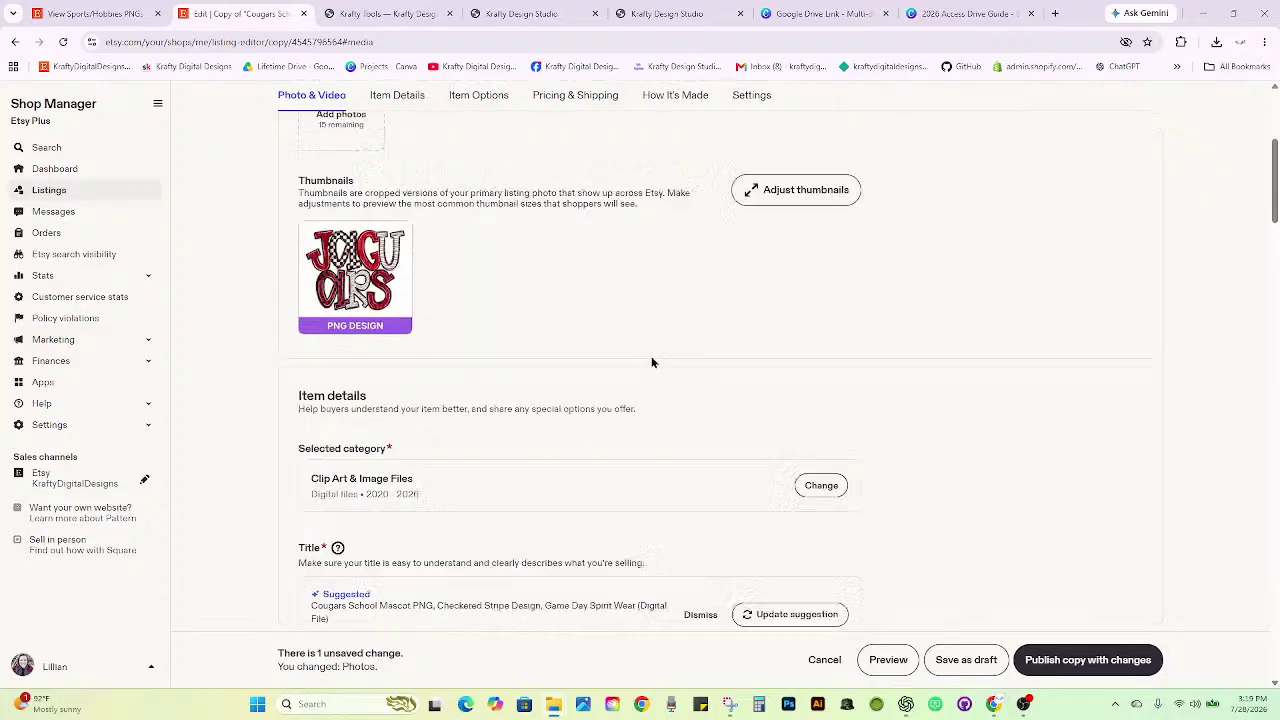
{"action": "scroll", "coordinate": [537, 457], "scroll_direction": "down", "scroll_amount": 1}
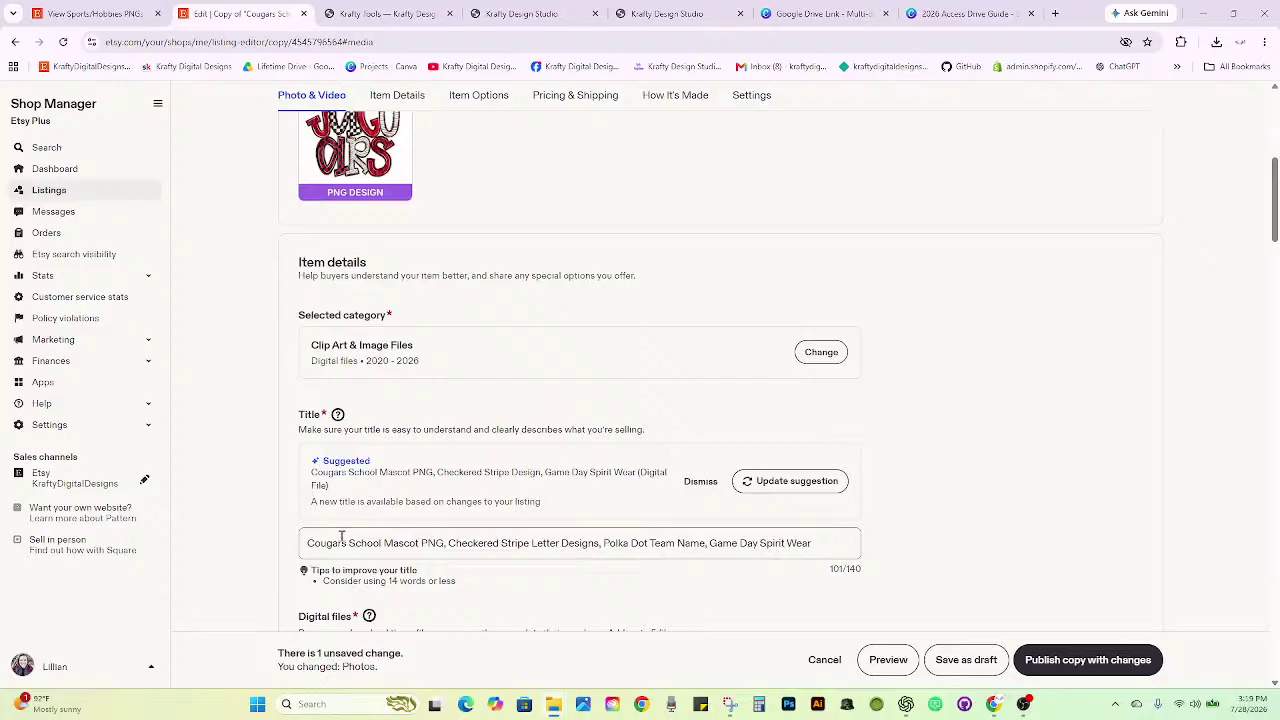
{"action": "left_click_drag", "start_coordinate": [347, 541], "coordinate": [265, 548]}
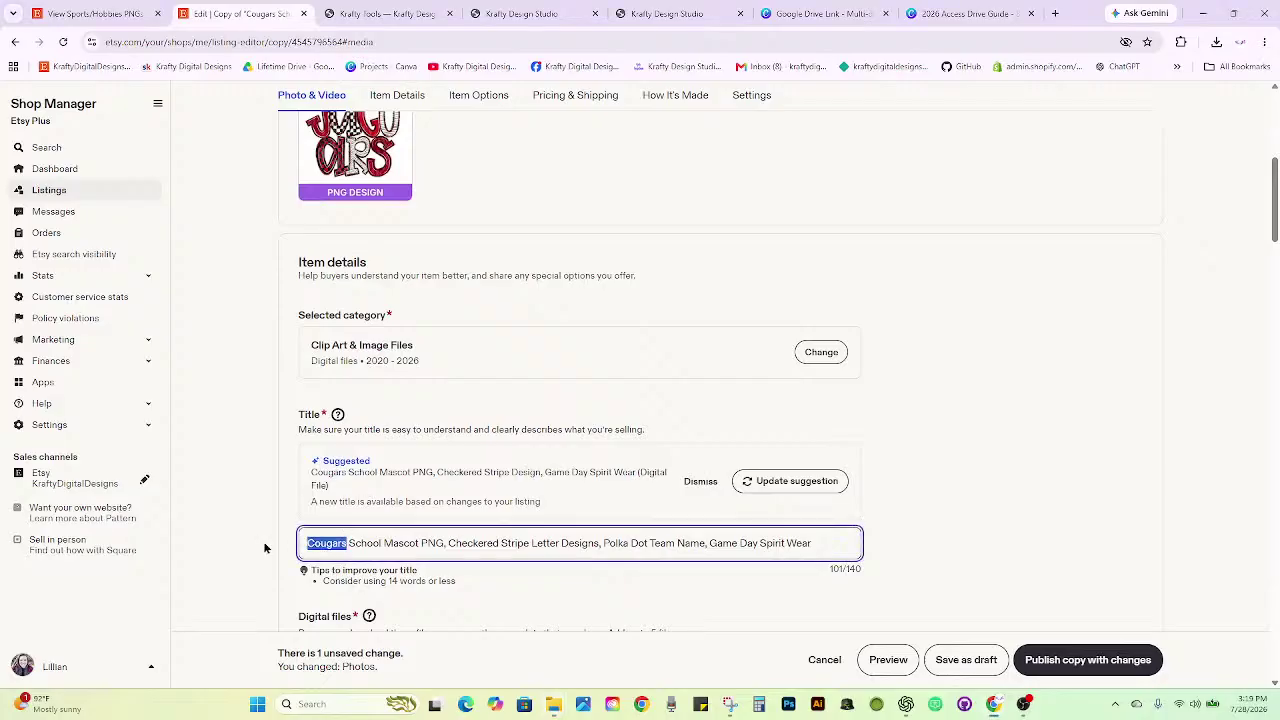
{"action": "type", "text": "Ja"}
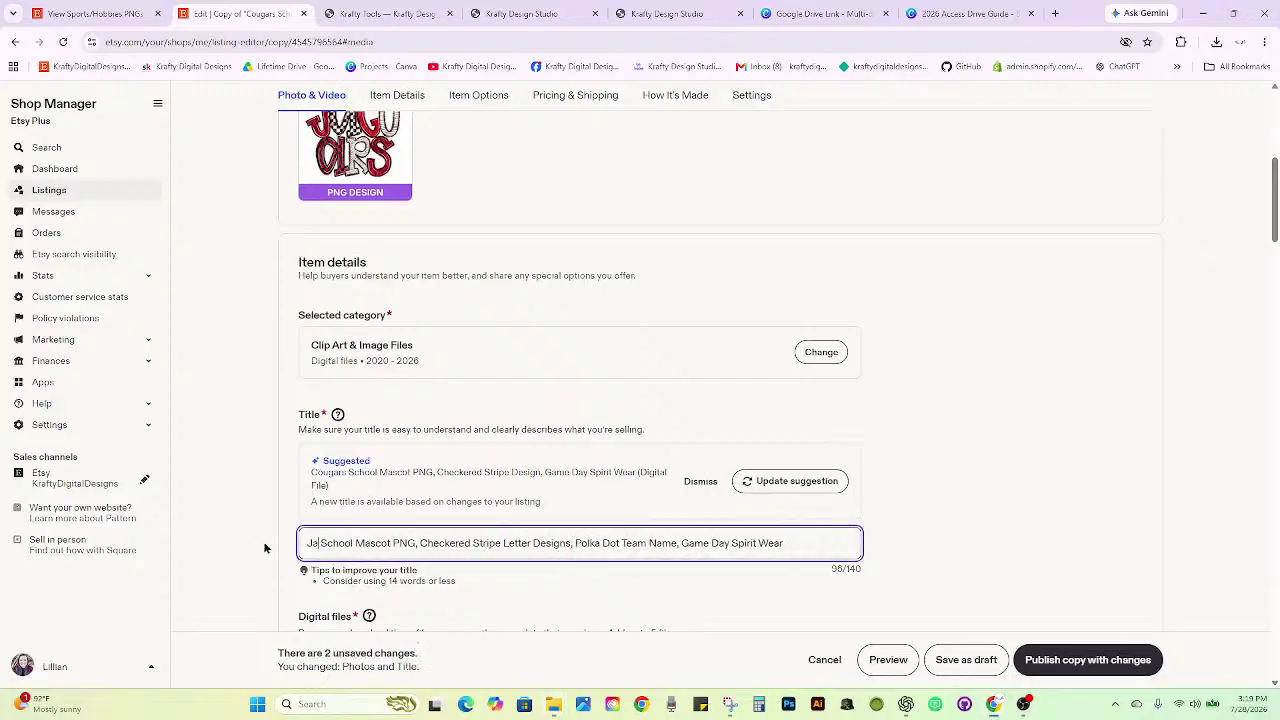
{"action": "type", "text": "guars"}
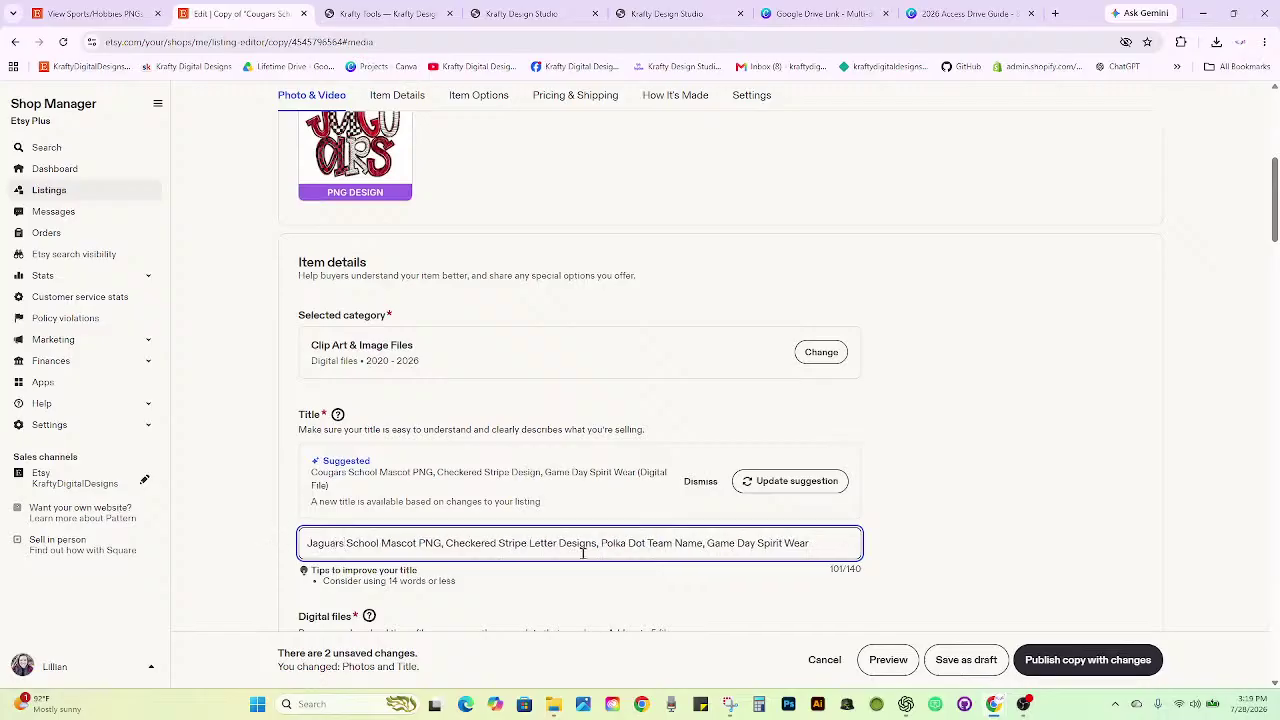
Remove COUGaRS.png from the digital files and upload JaGUaRS.png in its place.
{"action": "scroll", "coordinate": [751, 537], "scroll_direction": "down", "scroll_amount": 3}
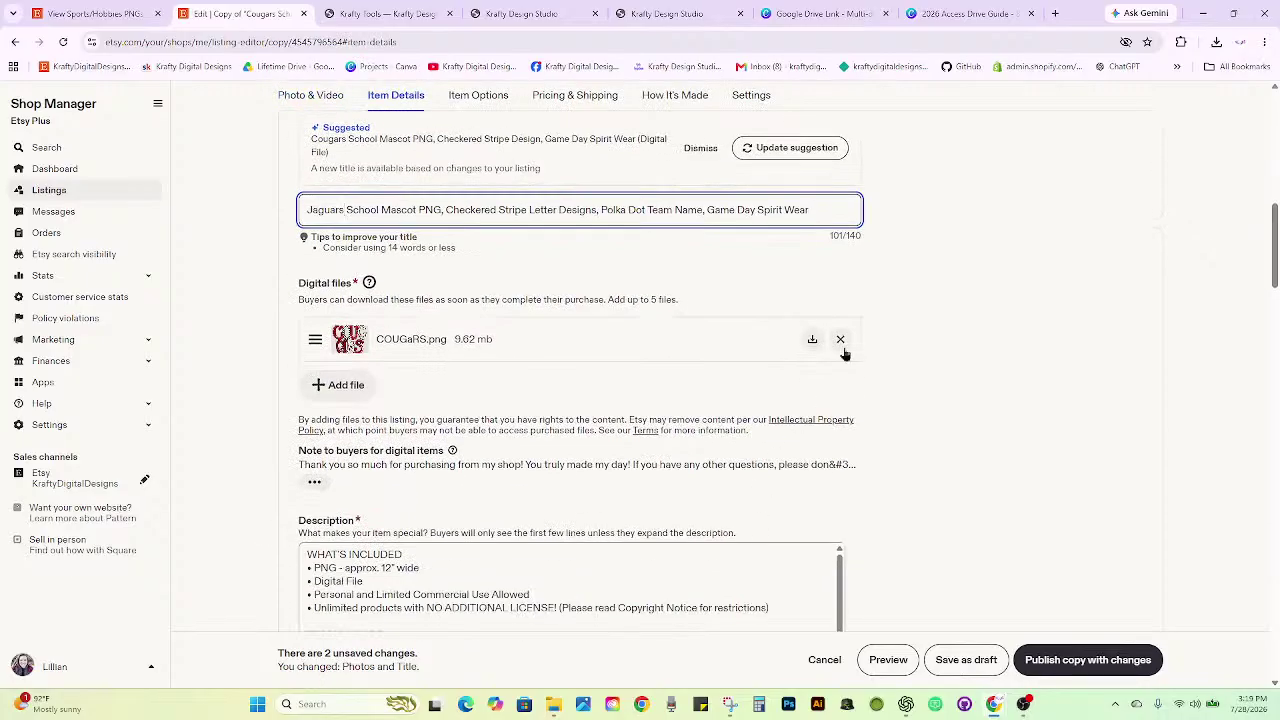
{"action": "left_click", "coordinate": [841, 341]}
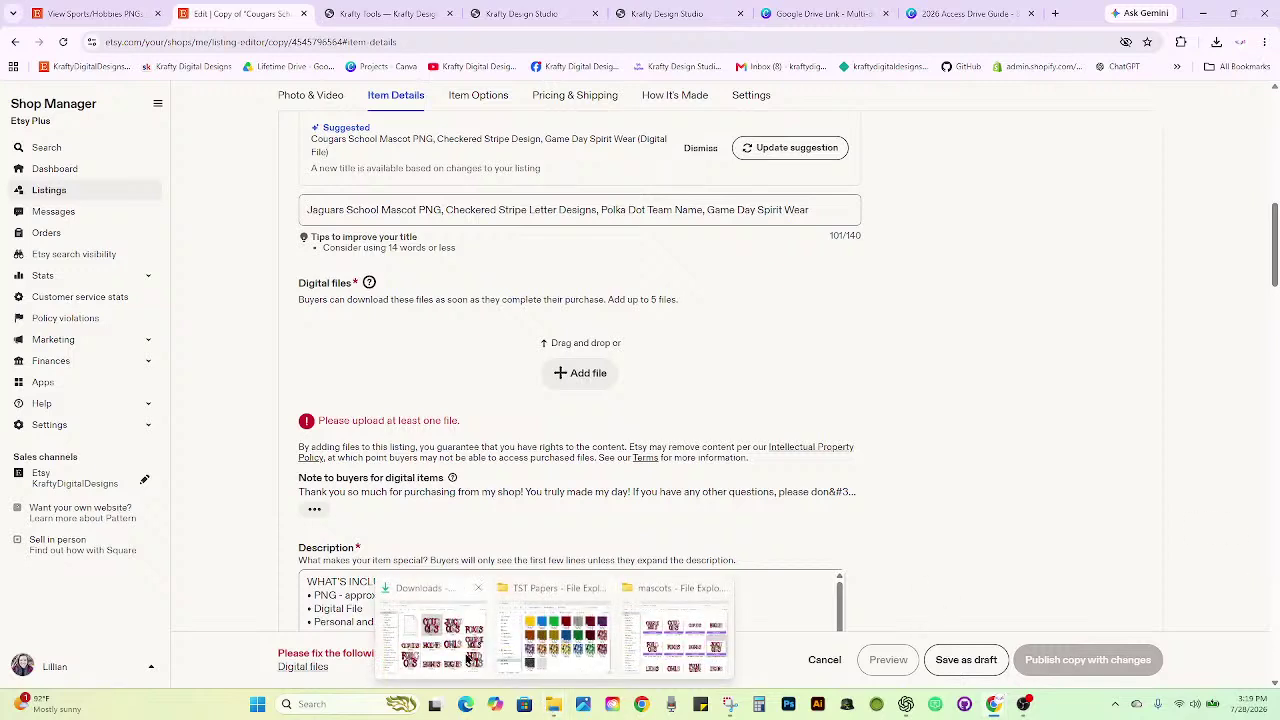
{"action": "left_click_drag", "start_coordinate": [1251, 428], "coordinate": [574, 359]}
Replace the tags "cougars png" and "cougars mascot png" with "jaguars png" and "jaguars mascot png".
{"action": "scroll", "coordinate": [994, 429], "scroll_direction": "down", "scroll_amount": 2}
{"action": "scroll", "coordinate": [995, 430], "scroll_direction": "down", "scroll_amount": 8}
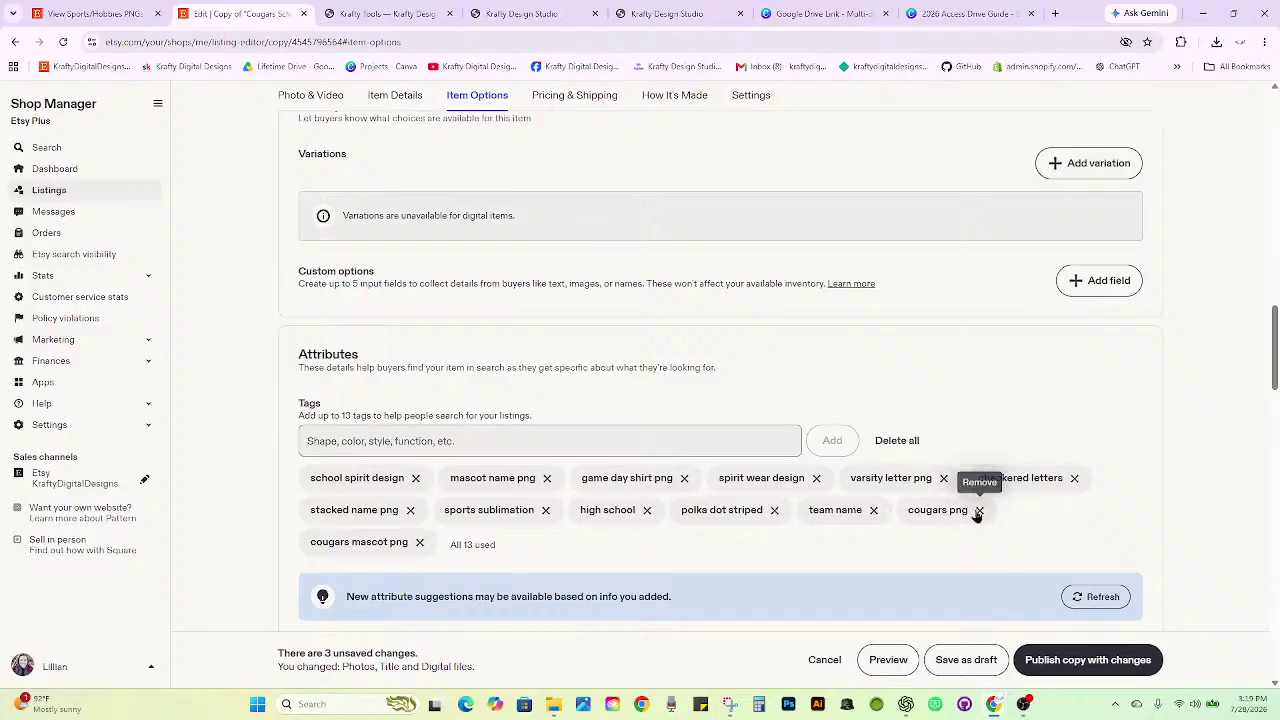
{"action": "left_click", "coordinate": [979, 511]}
{"action": "left_click", "coordinate": [1017, 510]}
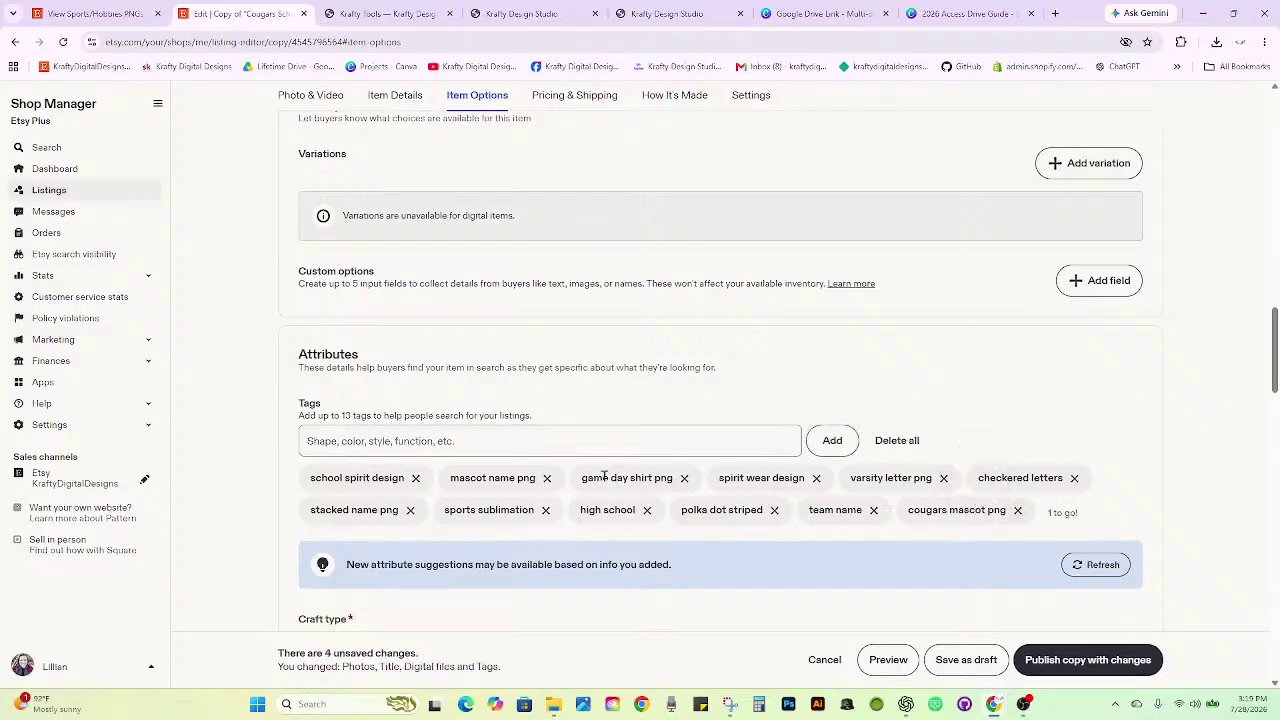
{"action": "left_click", "coordinate": [561, 443]}
{"action": "type", "text": "jaguars png"}
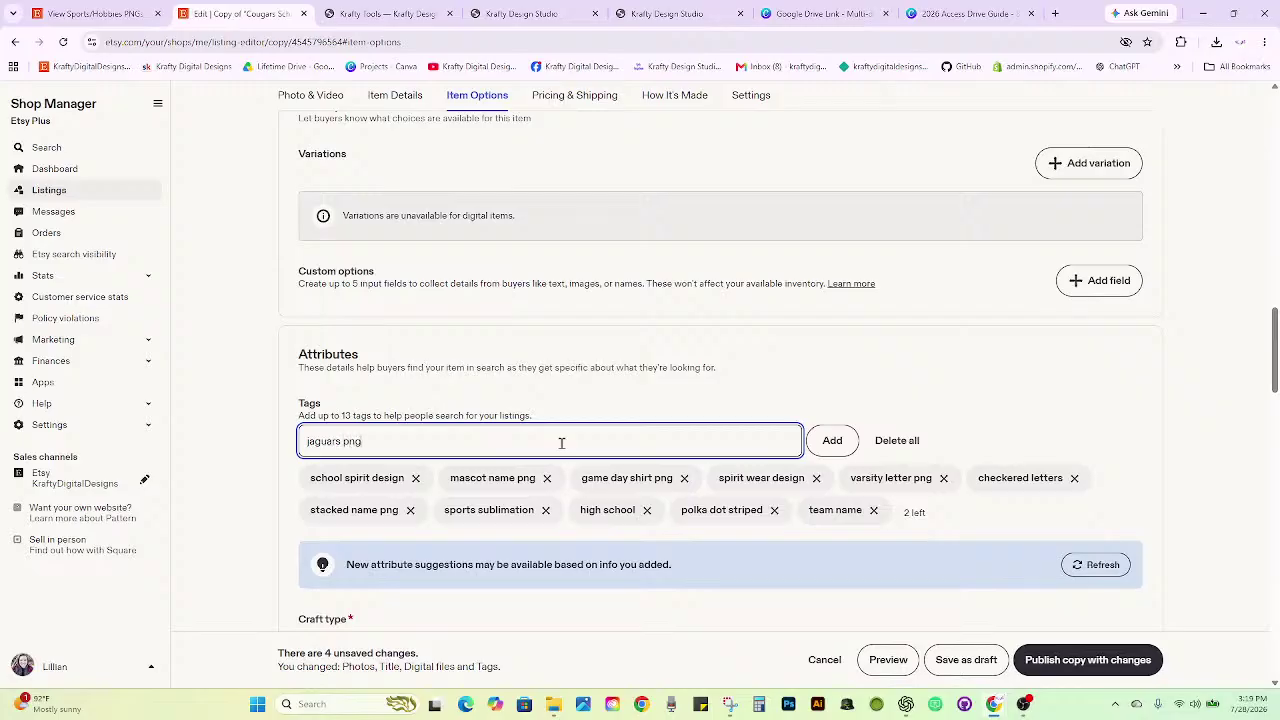
{"action": "key", "text": "Return"}
{"action": "type", "text": "jagu"}
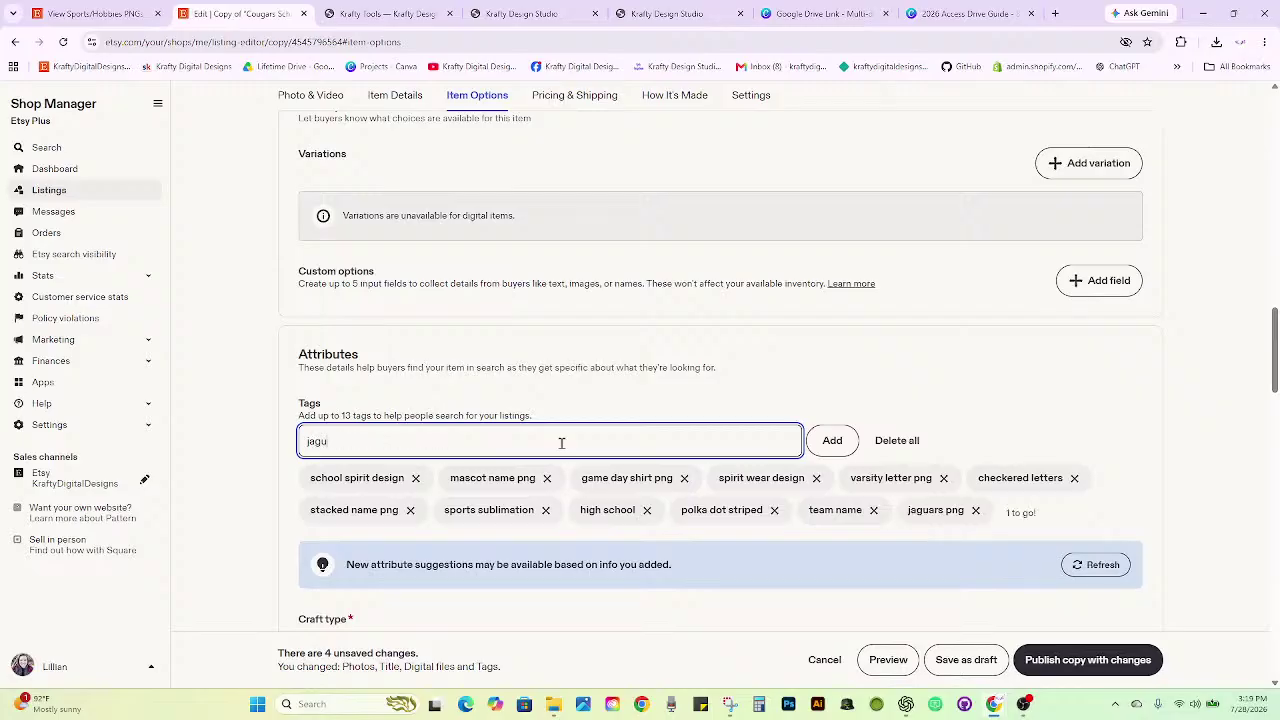
{"action": "type", "text": "ars mascot png"}
{"action": "key", "text": "Return"}
Publish the Jaguars listing copy with its changes and close the shop's listings page.
{"action": "scroll", "coordinate": [613, 387], "scroll_direction": "down", "scroll_amount": 10}
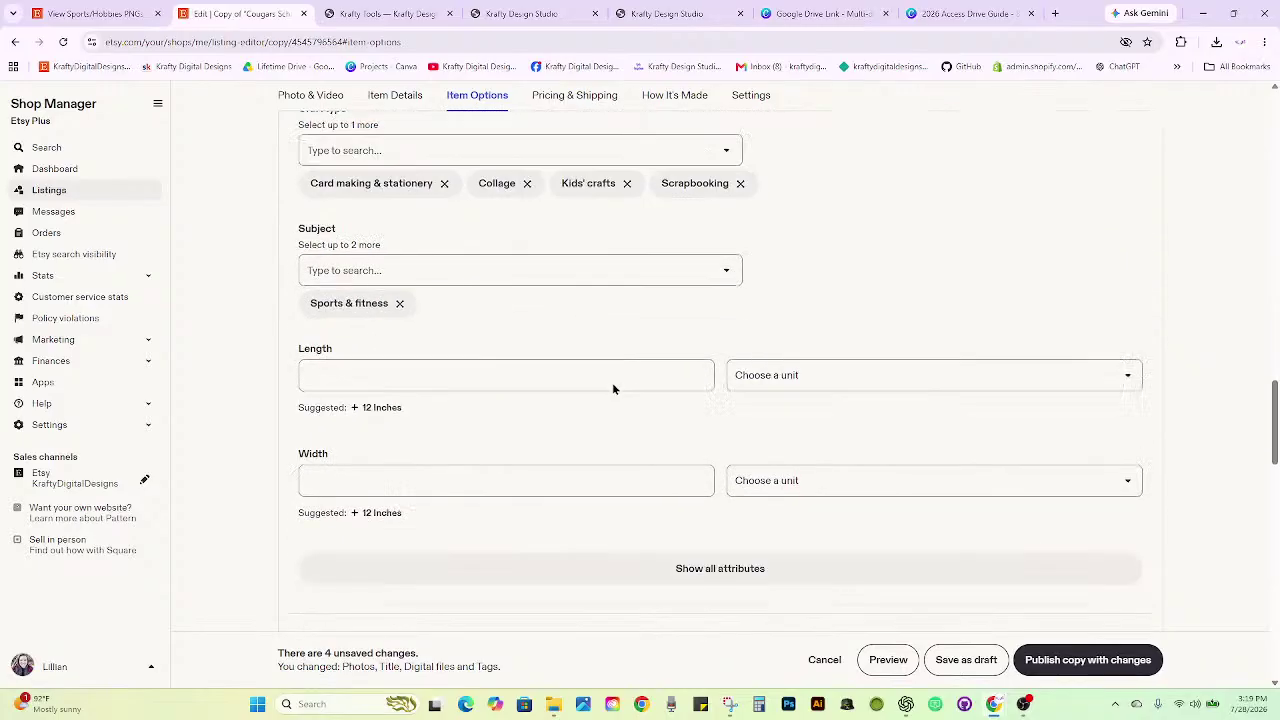
{"action": "scroll", "coordinate": [613, 389], "scroll_direction": "down", "scroll_amount": 2}
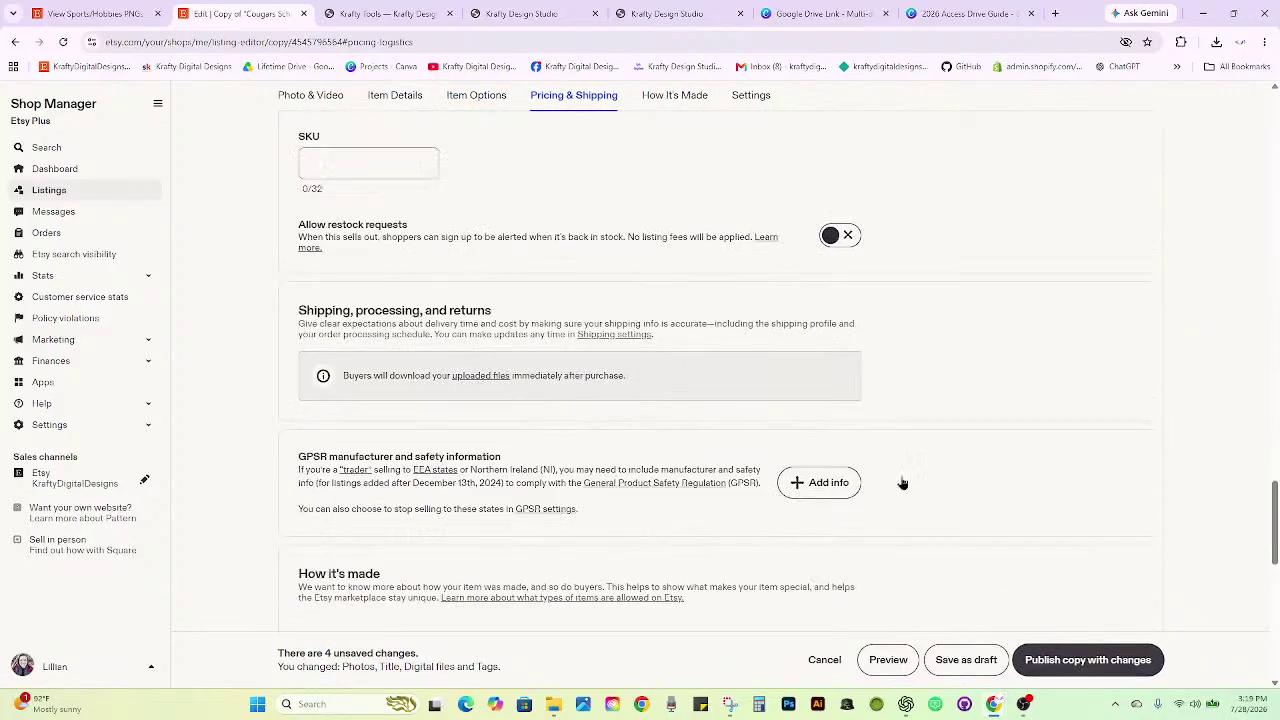
{"action": "left_click", "coordinate": [1088, 660]}
{"action": "left_click", "coordinate": [729, 491]}
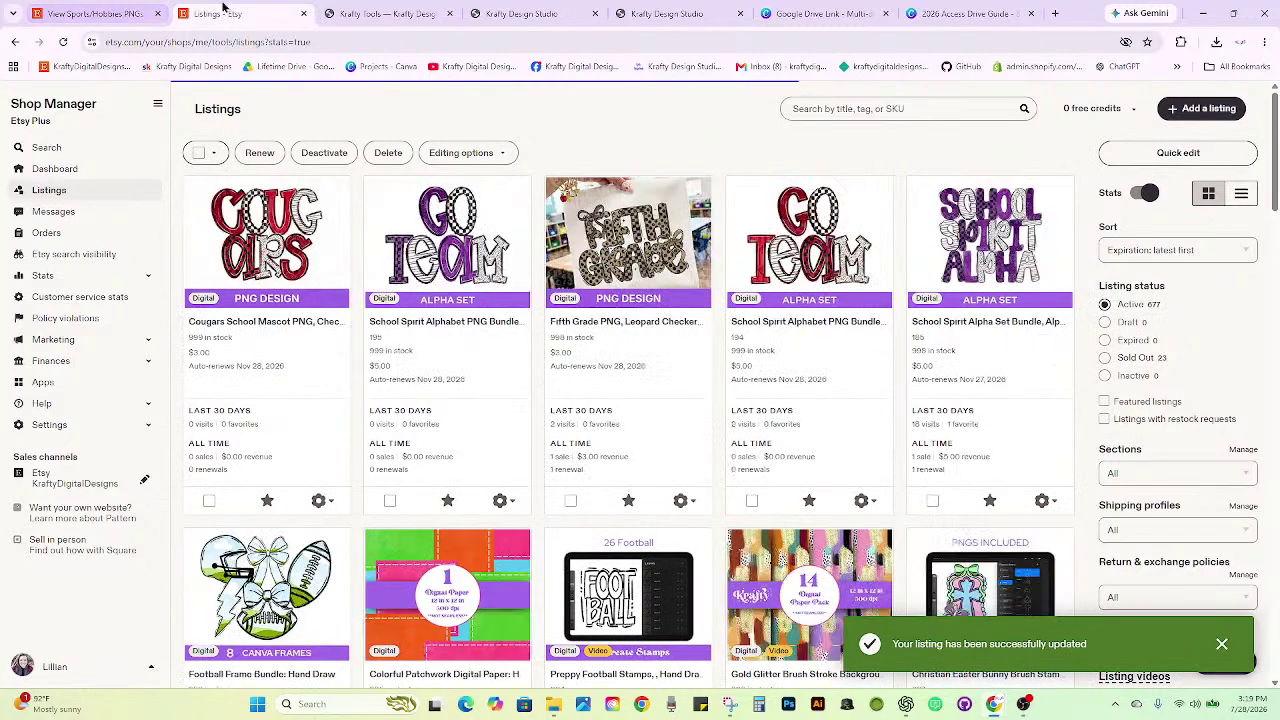
{"action": "left_click", "coordinate": [303, 13]}
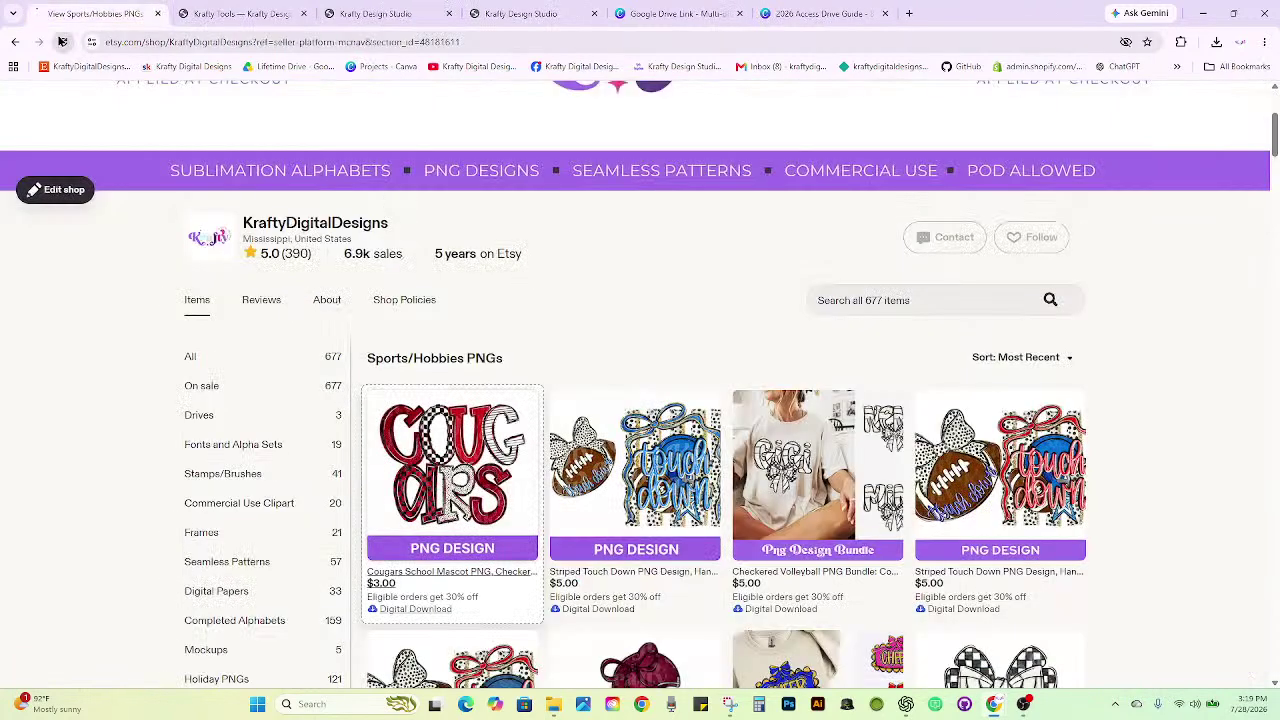
Reload the shop's Sports/Hobbies PNGs section, open the Jaguars School Mascot PNG listing and duplicate it.
{"action": "left_click", "coordinate": [60, 41]}
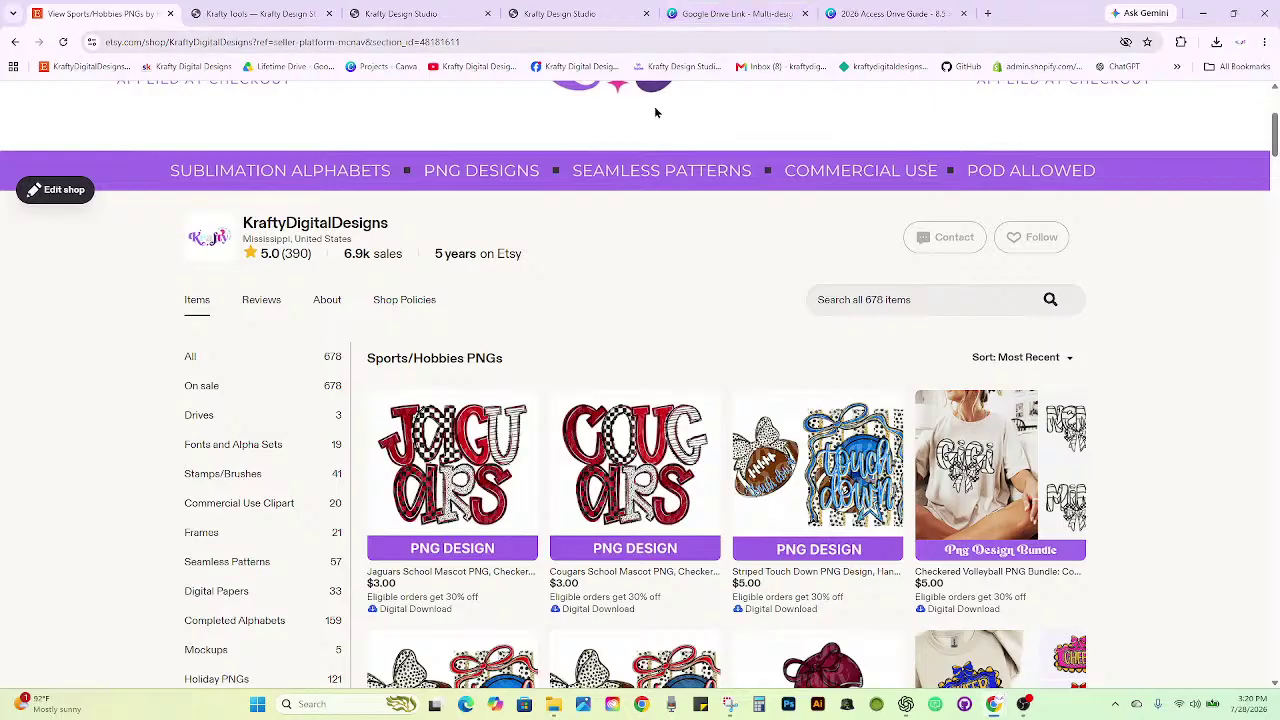
{"action": "left_click", "coordinate": [470, 489]}
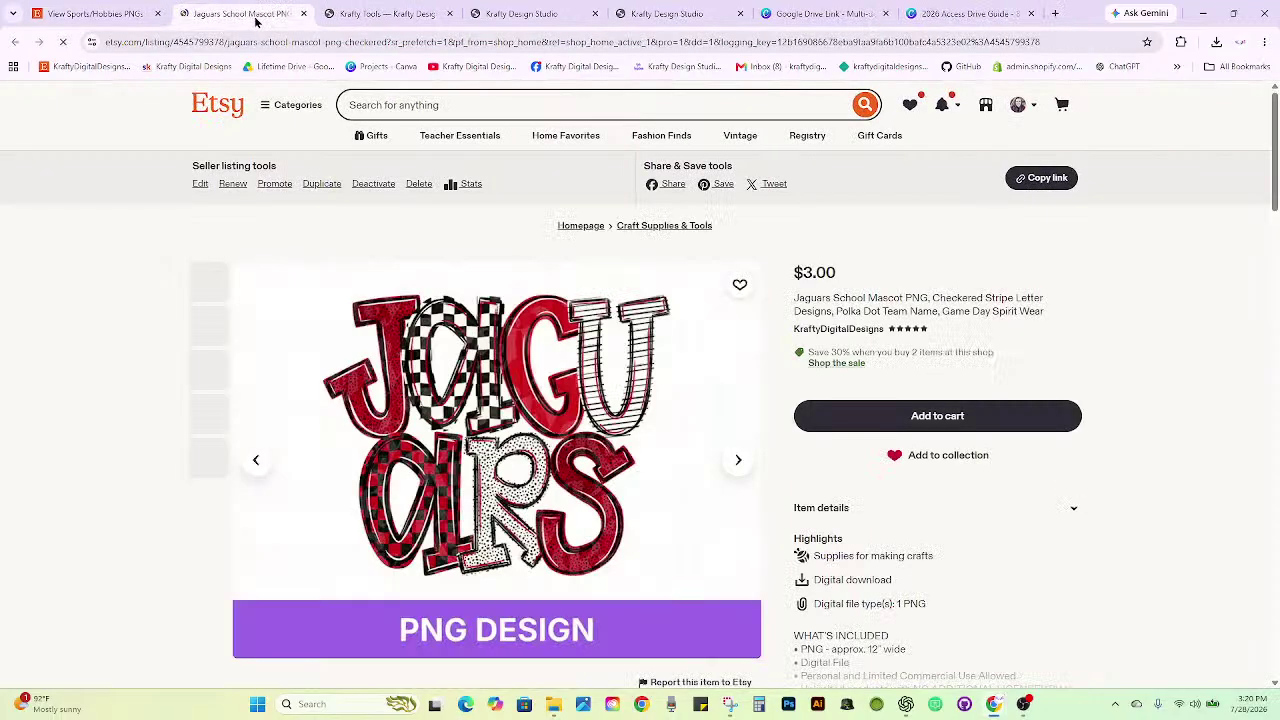
{"action": "left_click", "coordinate": [321, 183]}
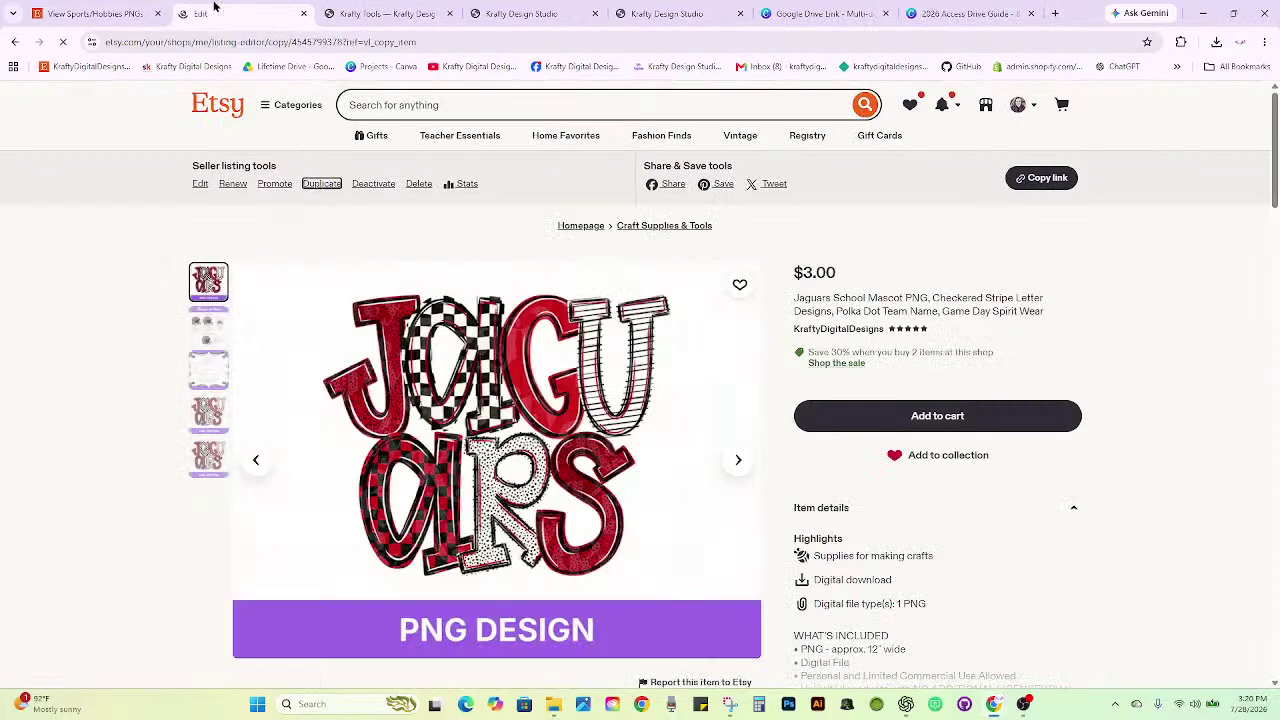
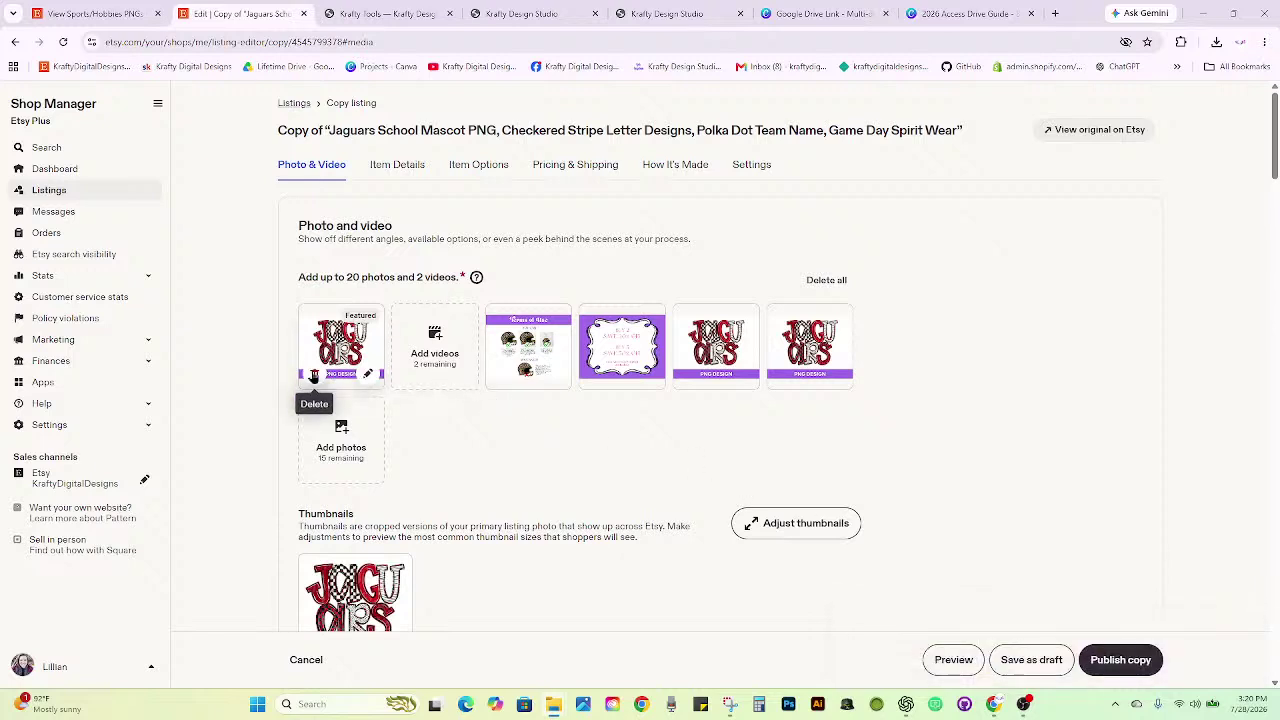
Replace the three Jaguars design photos in the copied listing with three Wildcats images and make one the featured photo.
{"action": "left_click", "coordinate": [314, 373]}
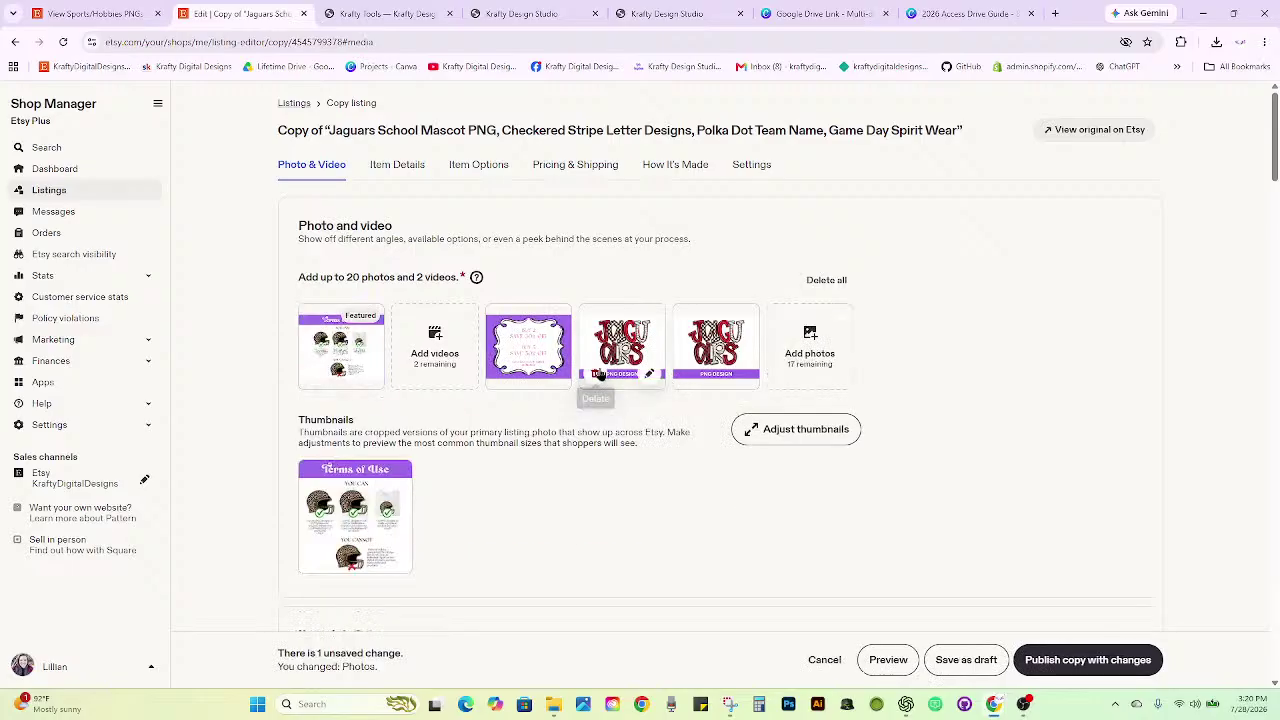
{"action": "left_click", "coordinate": [595, 373]}
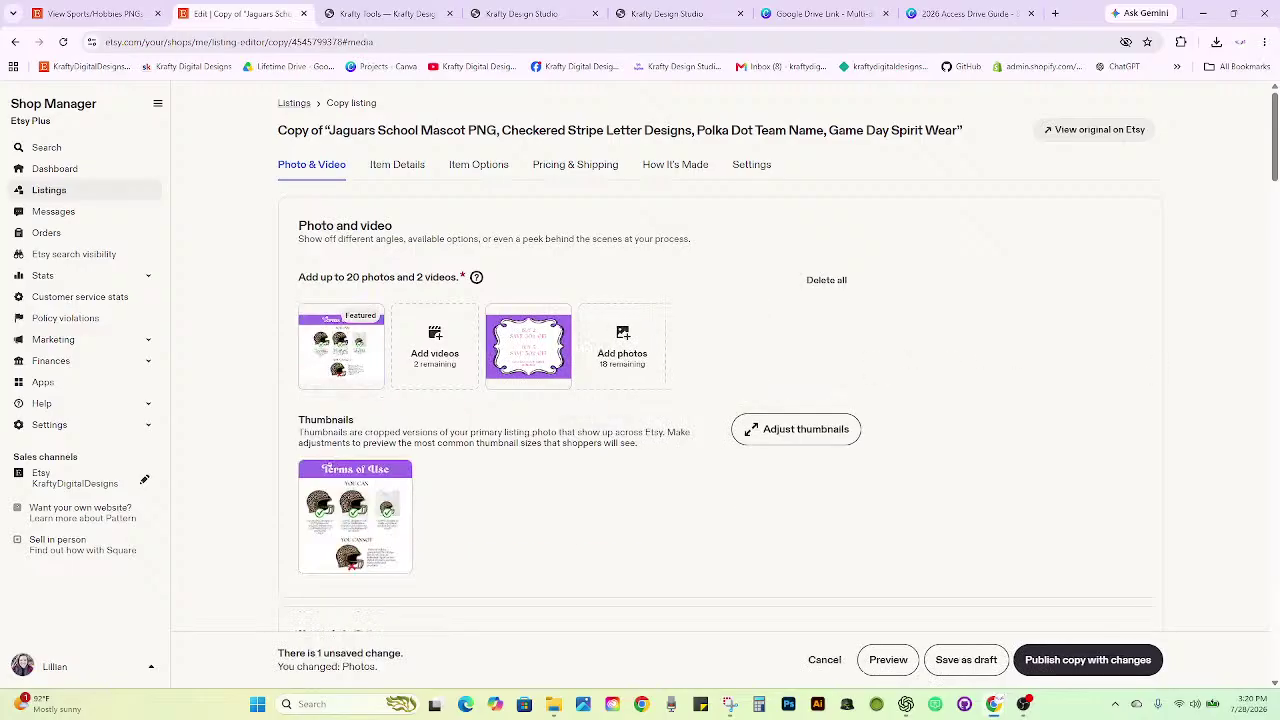
{"action": "left_click_drag", "start_coordinate": [1279, 540], "coordinate": [640, 360]}
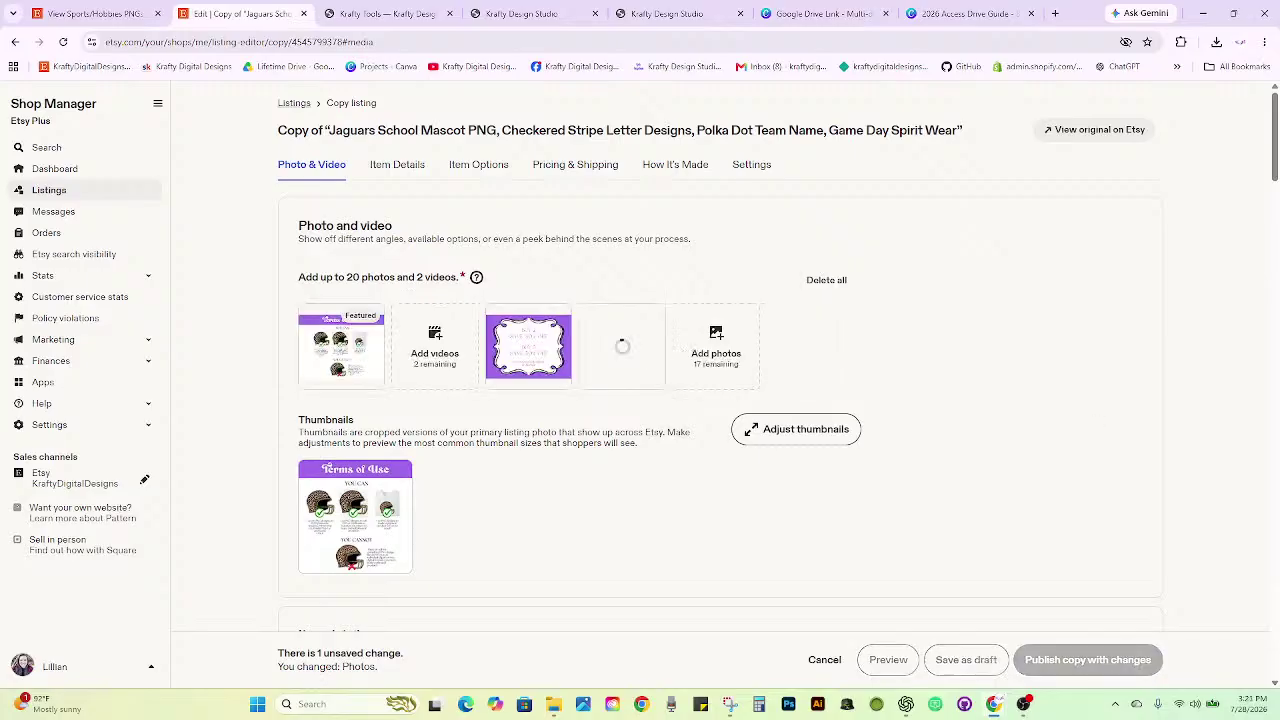
{"action": "left_click_drag", "start_coordinate": [1279, 540], "coordinate": [710, 352]}
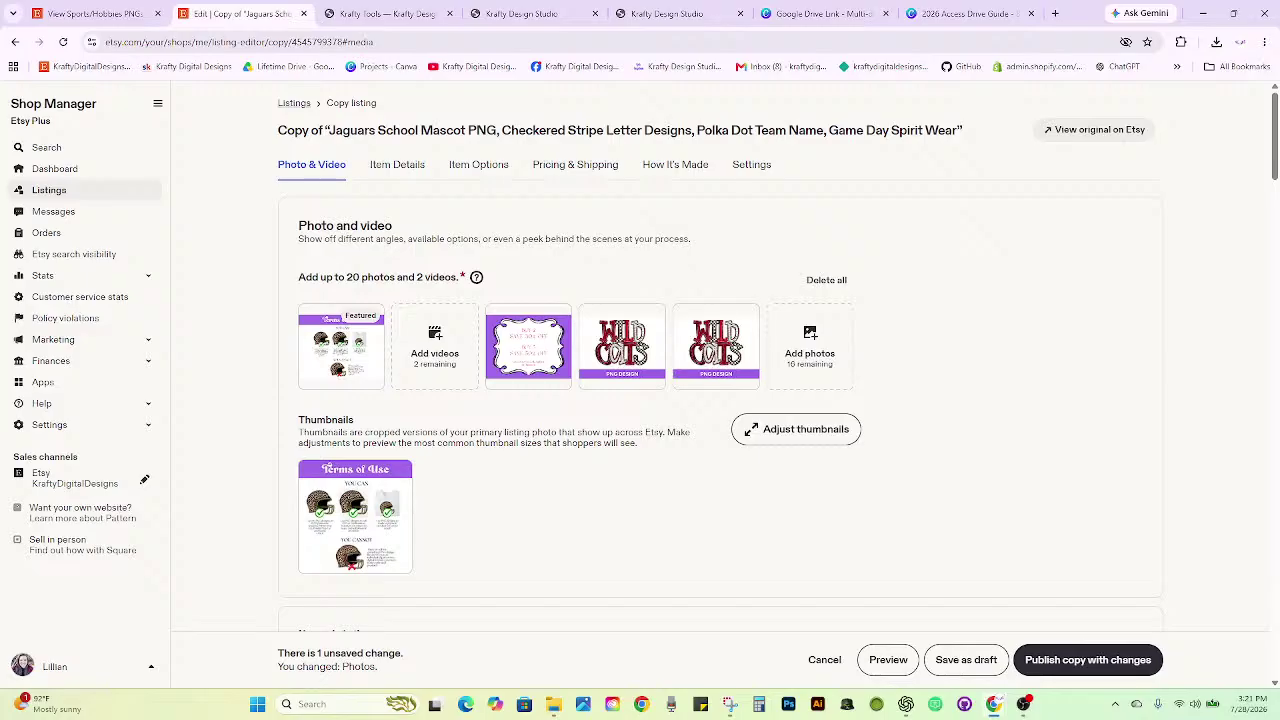
{"action": "left_click_drag", "start_coordinate": [1279, 480], "coordinate": [745, 355]}
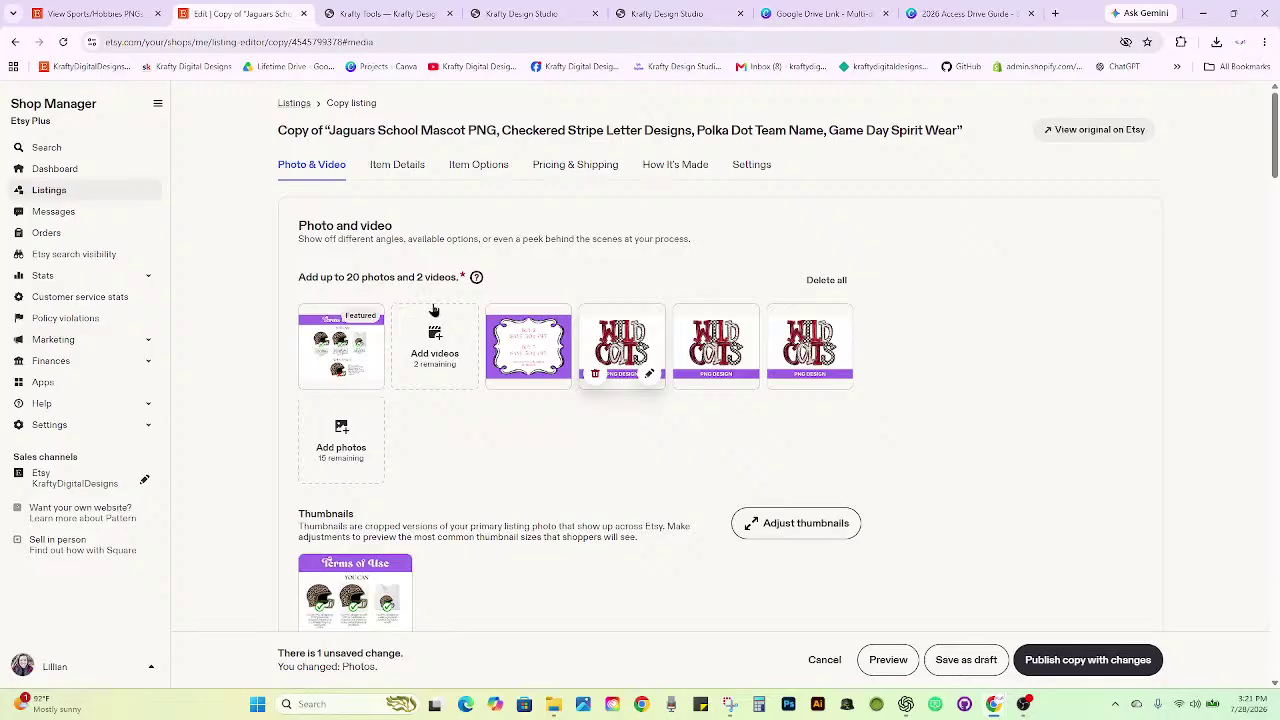
{"action": "left_click_drag", "start_coordinate": [433, 310], "coordinate": [336, 332]}
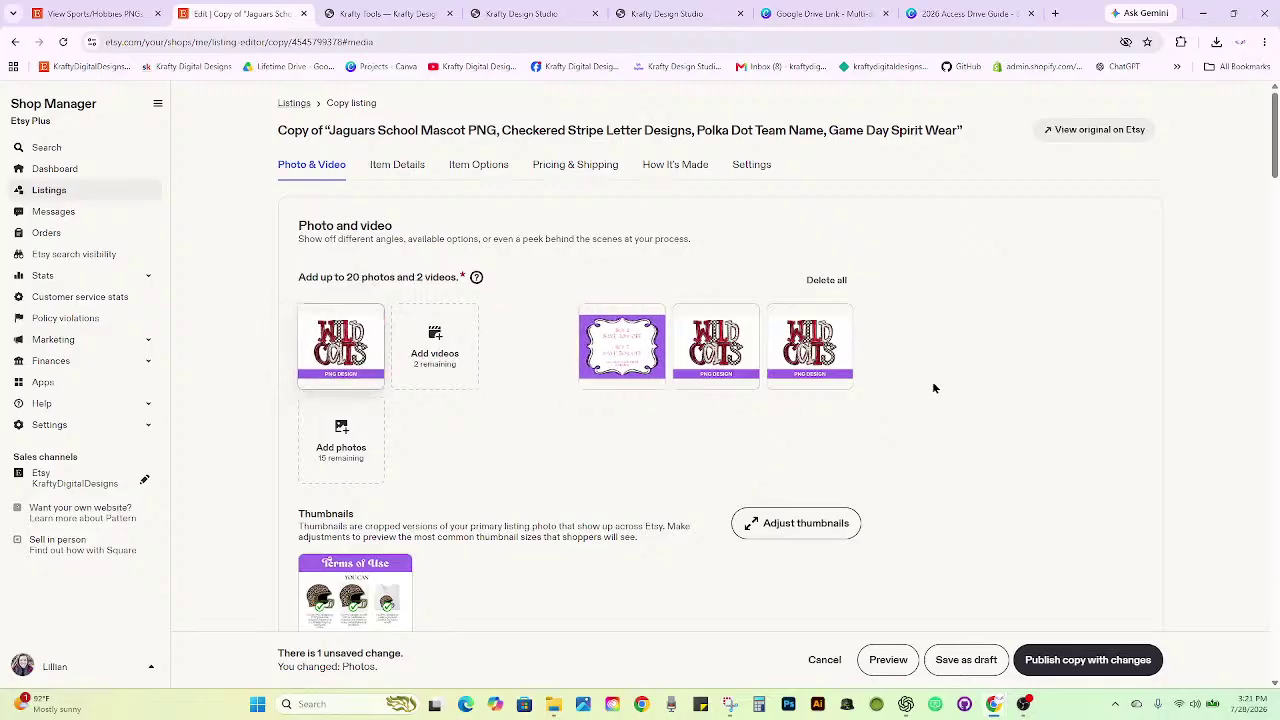
Change the mascot name in the copied listing's title to Wildcats and replace the digital file with WILDCaTS.png.
{"action": "scroll", "coordinate": [925, 390], "scroll_direction": "down", "scroll_amount": 5}
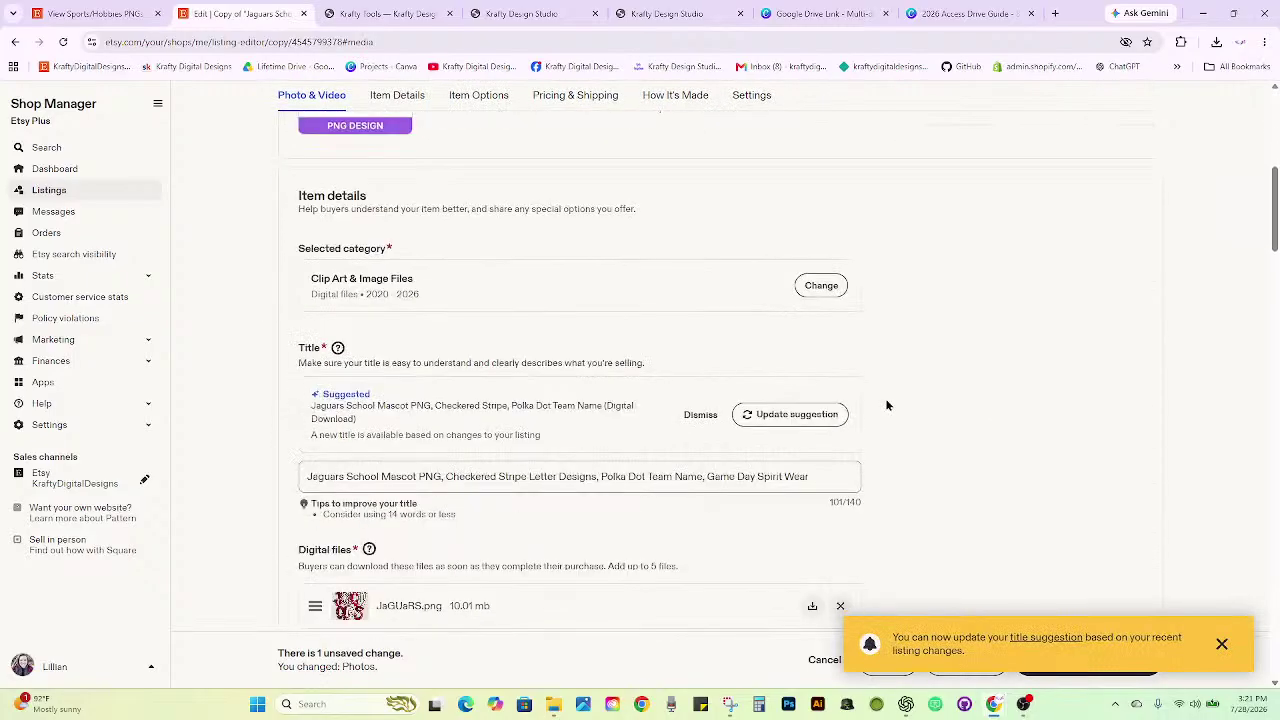
{"action": "double_click", "coordinate": [342, 478]}
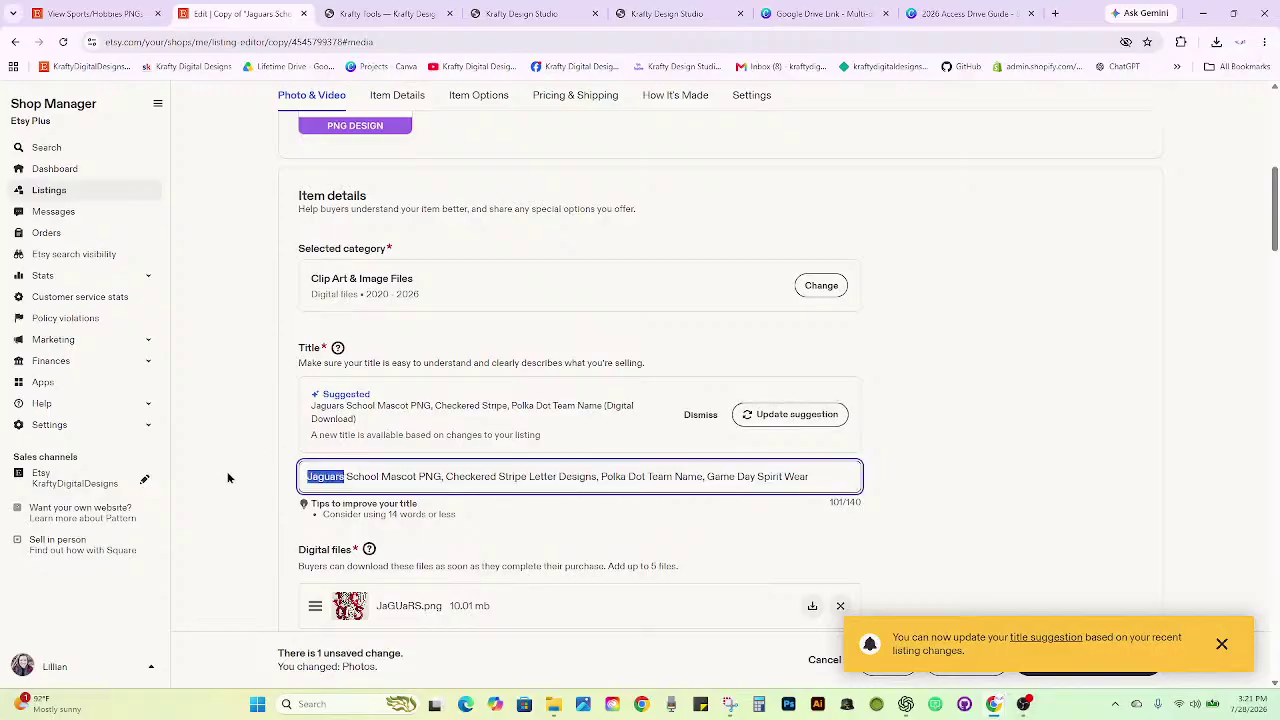
{"action": "type", "text": "Wildcats"}
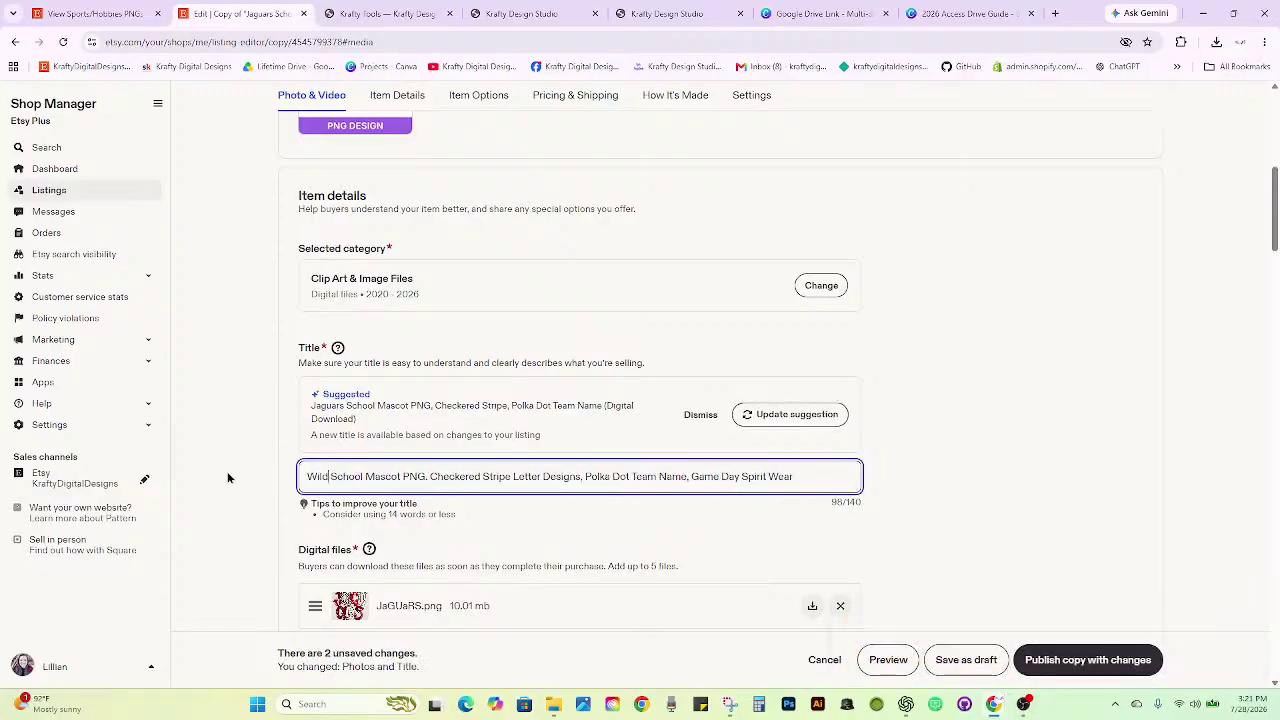
{"action": "scroll", "coordinate": [530, 450], "scroll_direction": "down", "scroll_amount": 2}
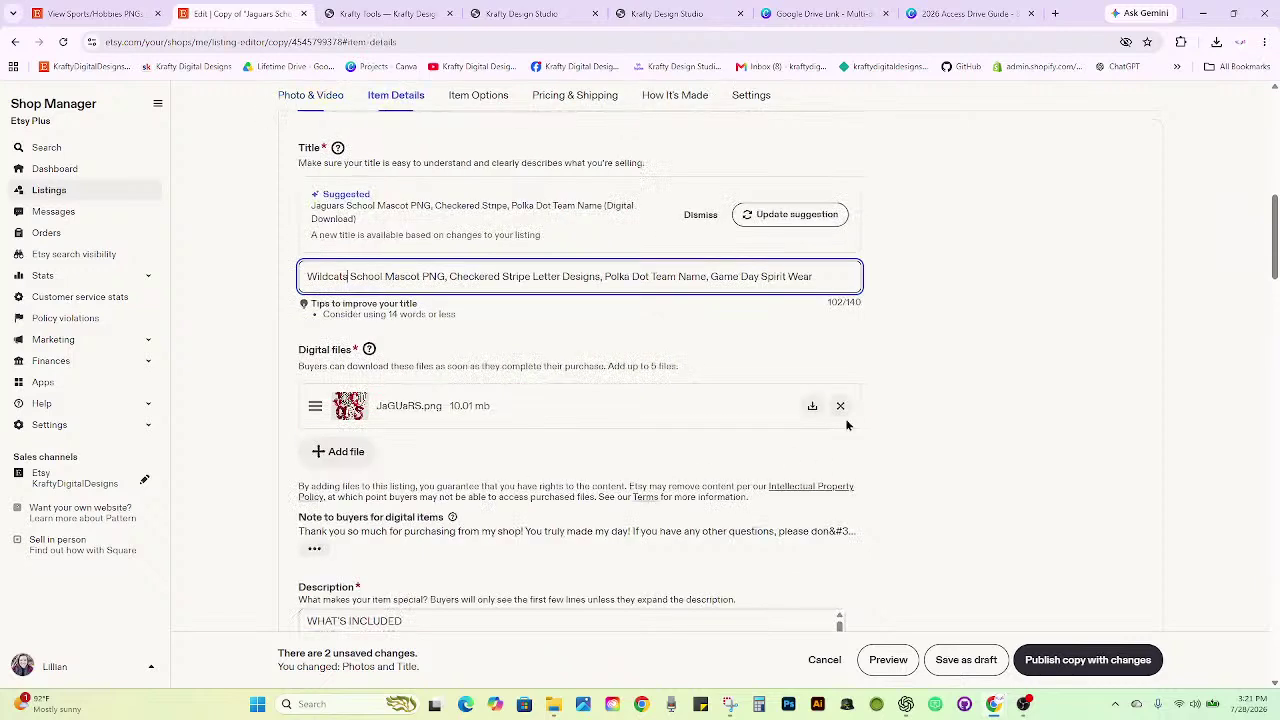
{"action": "left_click", "coordinate": [840, 406]}
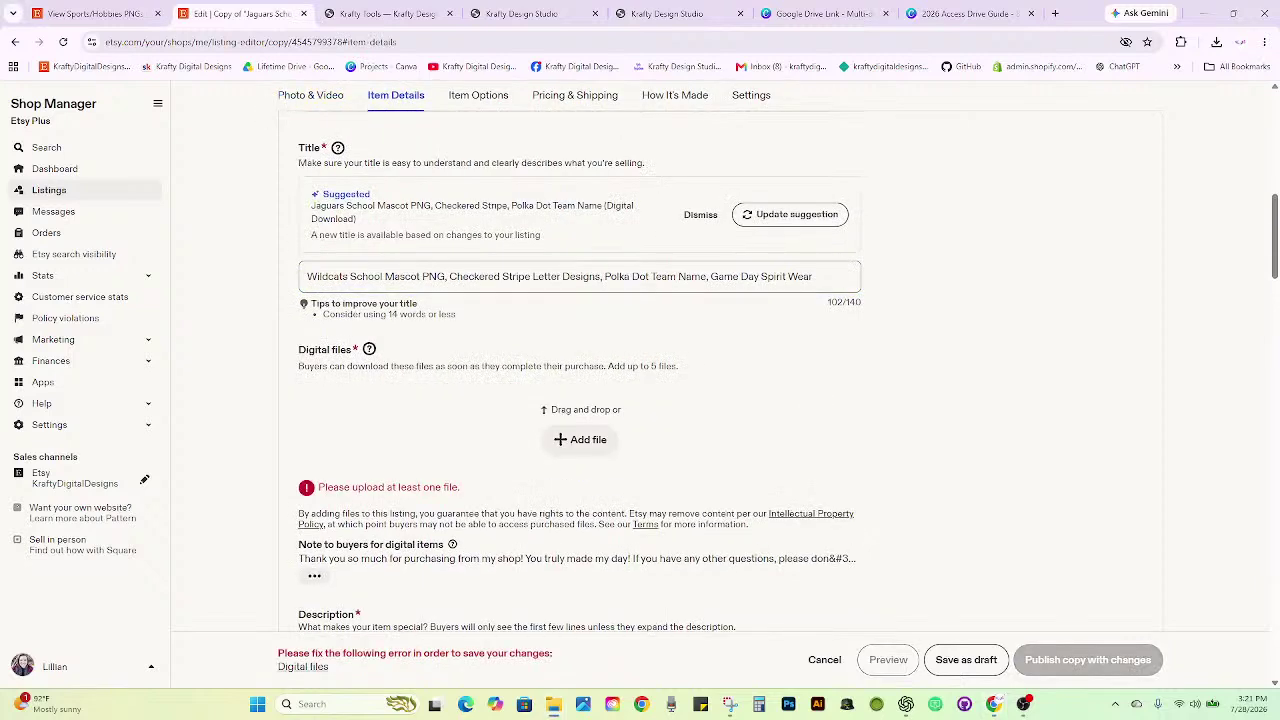
{"action": "left_click_drag", "start_coordinate": [851, 400], "coordinate": [595, 435]}
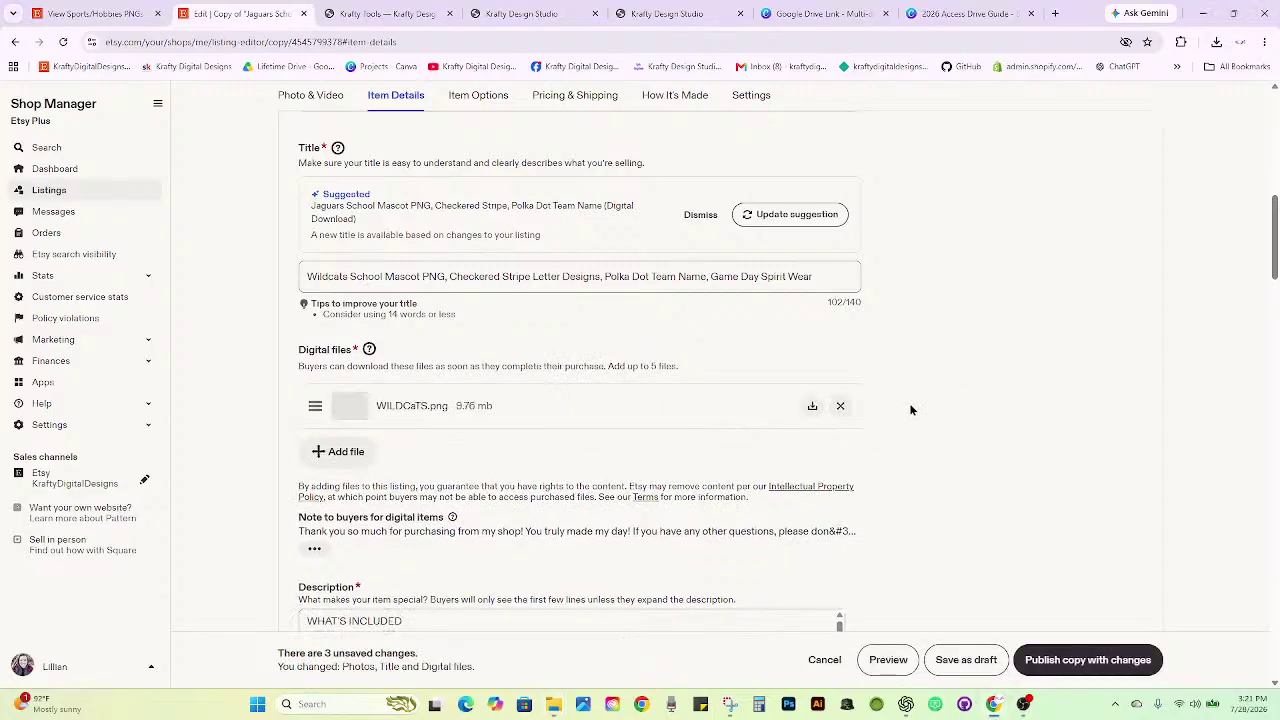
Replace the tags "jaguars png" and "jaguars mascot png" with "wildcats mascot png" and "red black white".
{"action": "scroll", "coordinate": [909, 405], "scroll_direction": "down", "scroll_amount": 1}
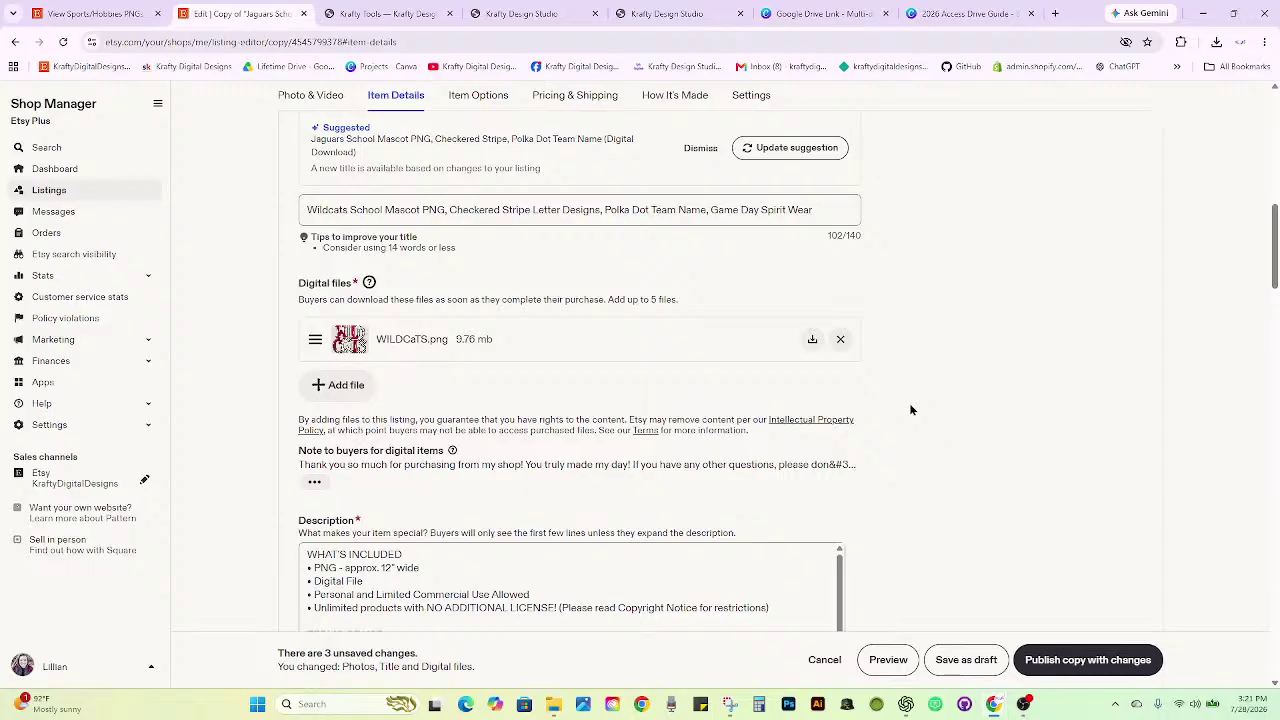
{"action": "scroll", "coordinate": [910, 409], "scroll_direction": "down", "scroll_amount": 10}
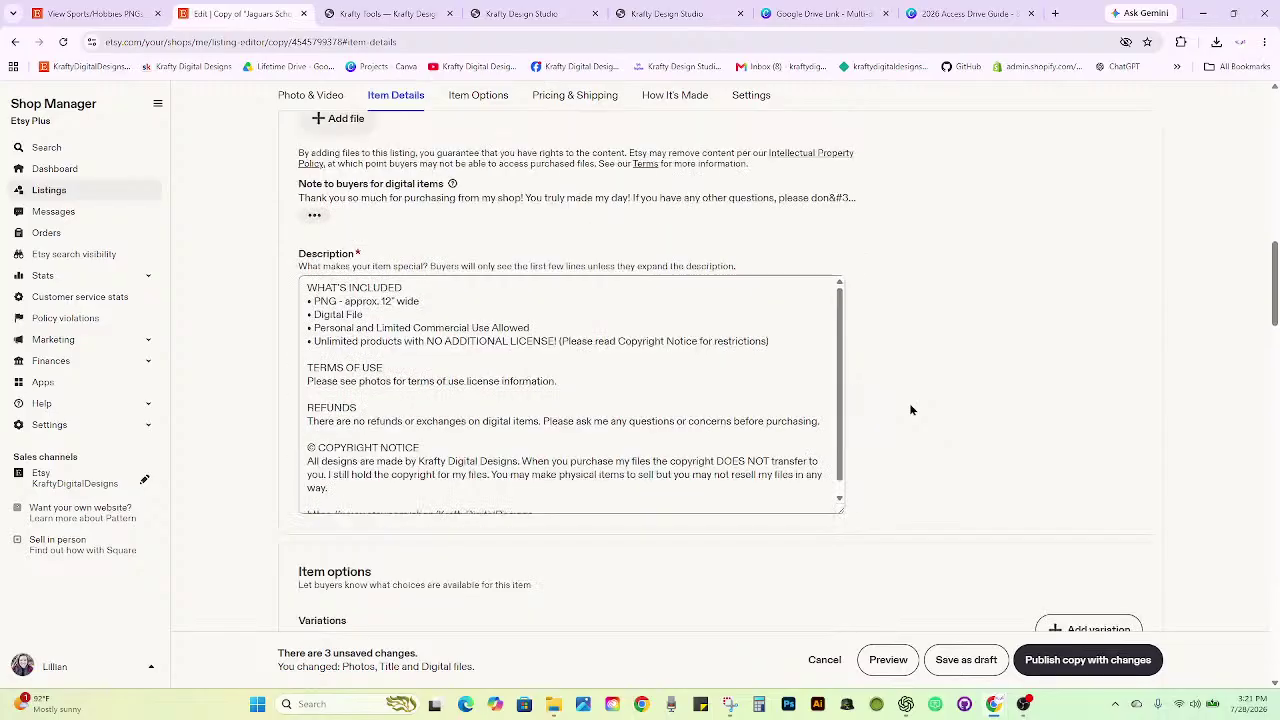
{"action": "scroll", "coordinate": [910, 409], "scroll_direction": "down", "scroll_amount": 1}
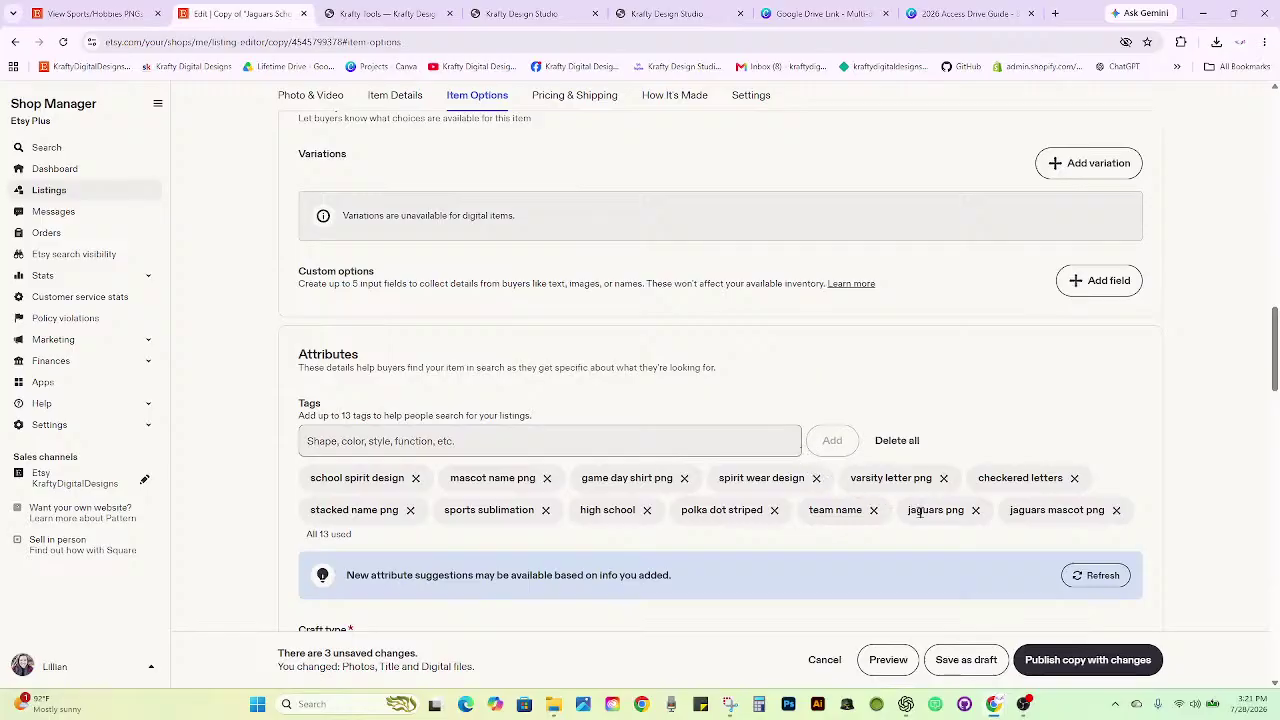
{"action": "left_click", "coordinate": [578, 442]}
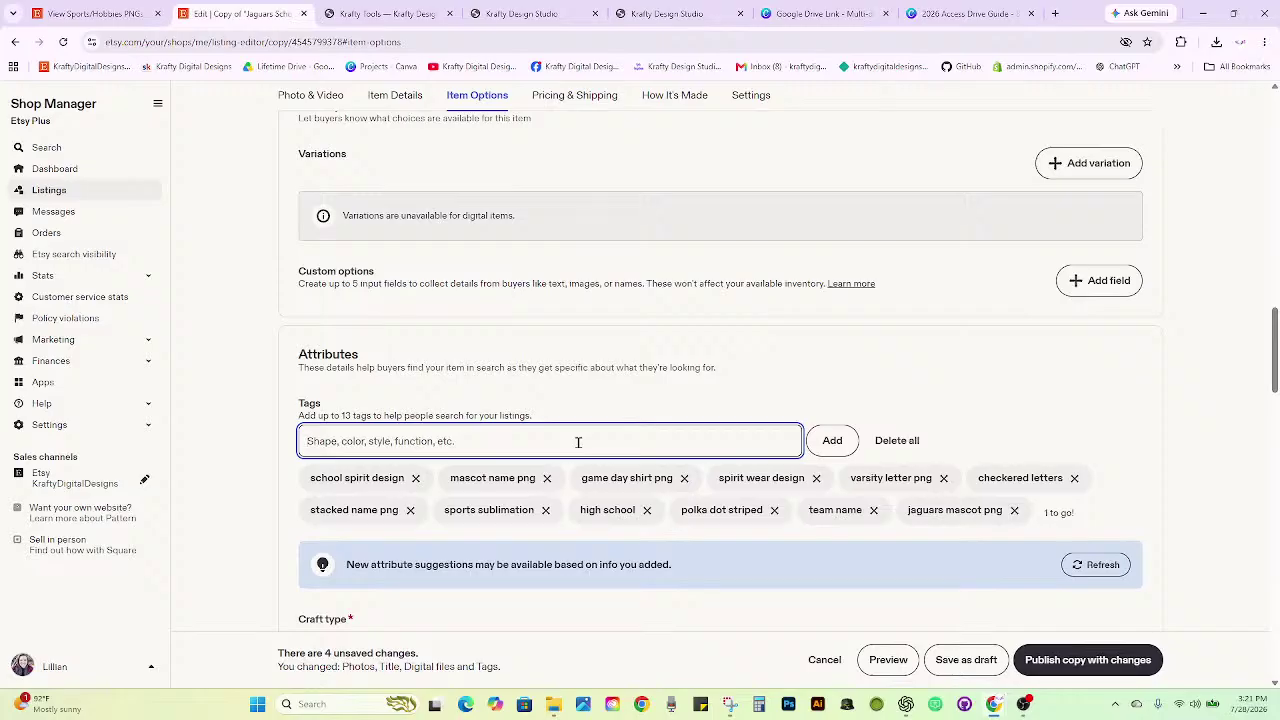
{"action": "type", "text": "wildcats mascot png"}
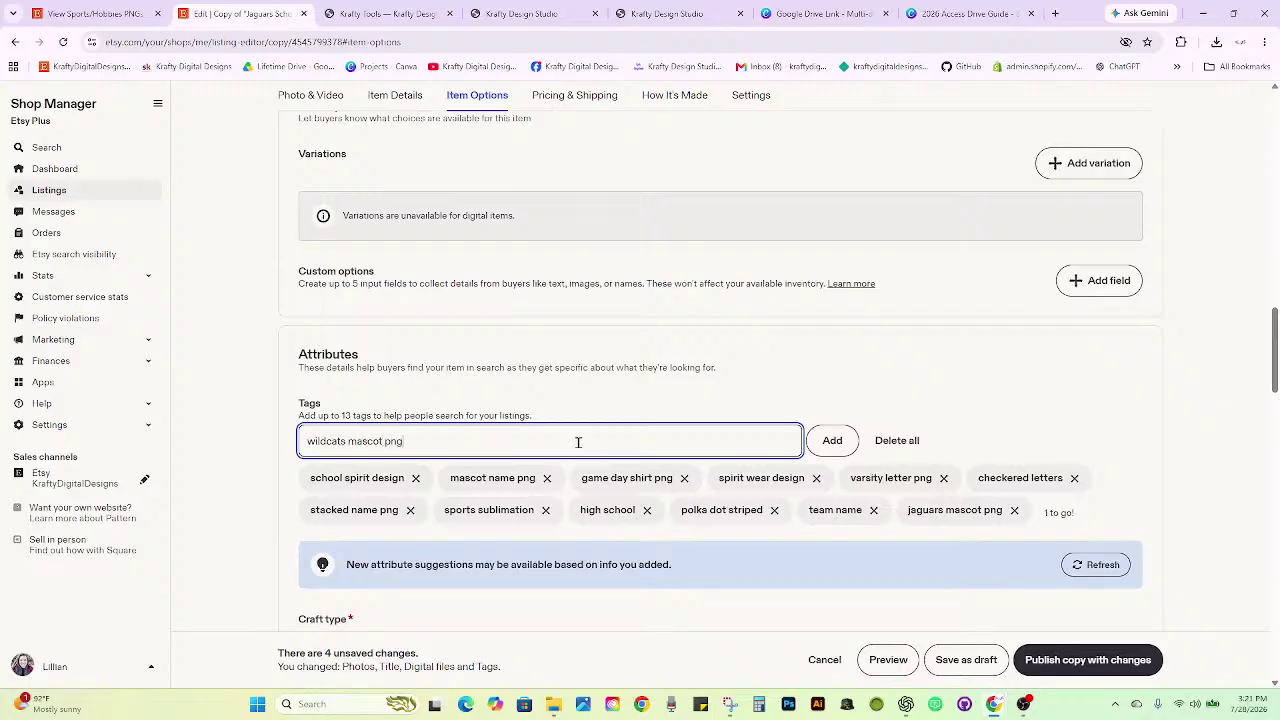
{"action": "key", "text": "Return"}
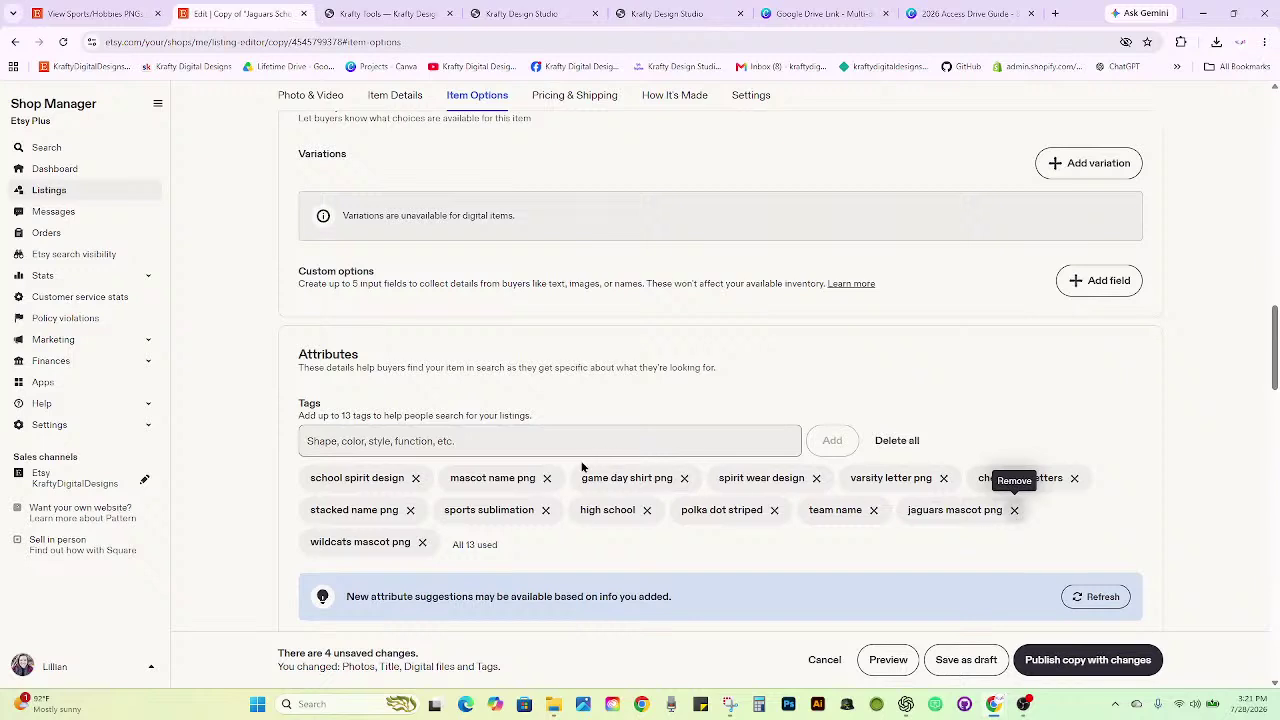
{"action": "left_click", "coordinate": [1014, 510]}
{"action": "left_click", "coordinate": [513, 450]}
{"action": "type", "text": "red"}
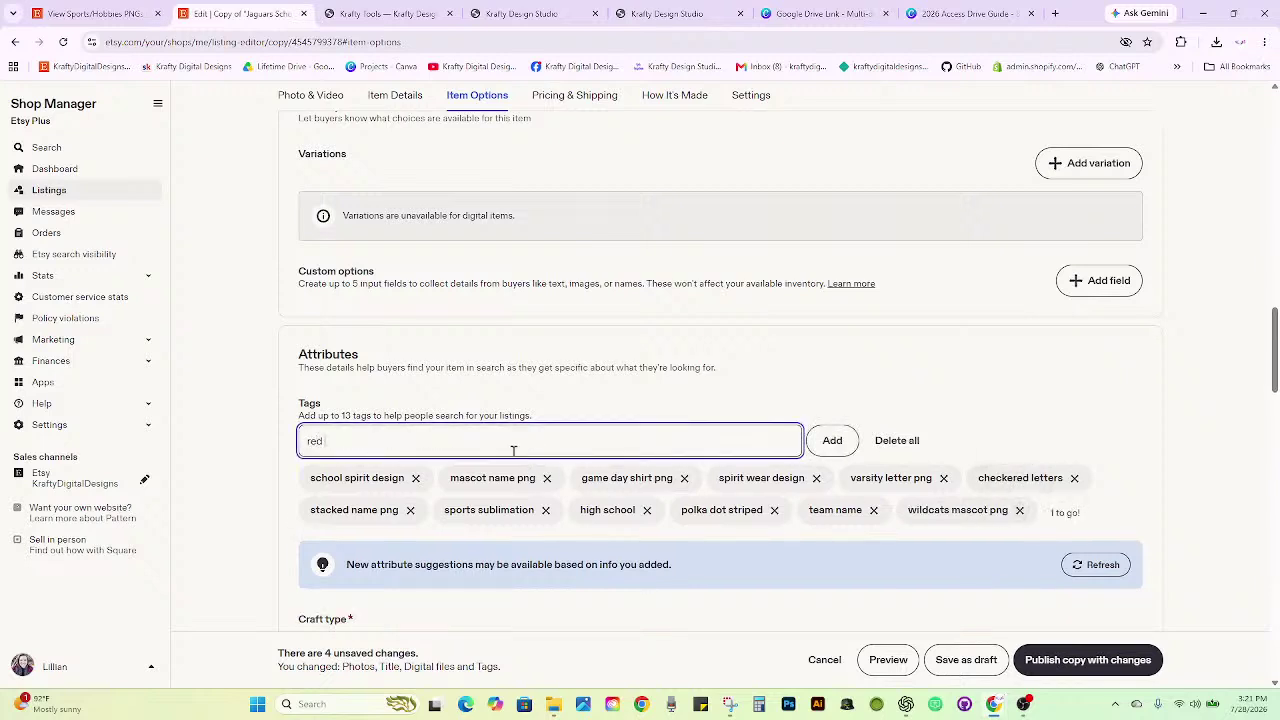
{"action": "type", "text": " black white"}
{"action": "key", "text": "Return"}
Review the Wildcats listing's attributes, price, how-it's-made details, tags, description, digital file and title.
{"action": "scroll", "coordinate": [683, 426], "scroll_direction": "down", "scroll_amount": 2}
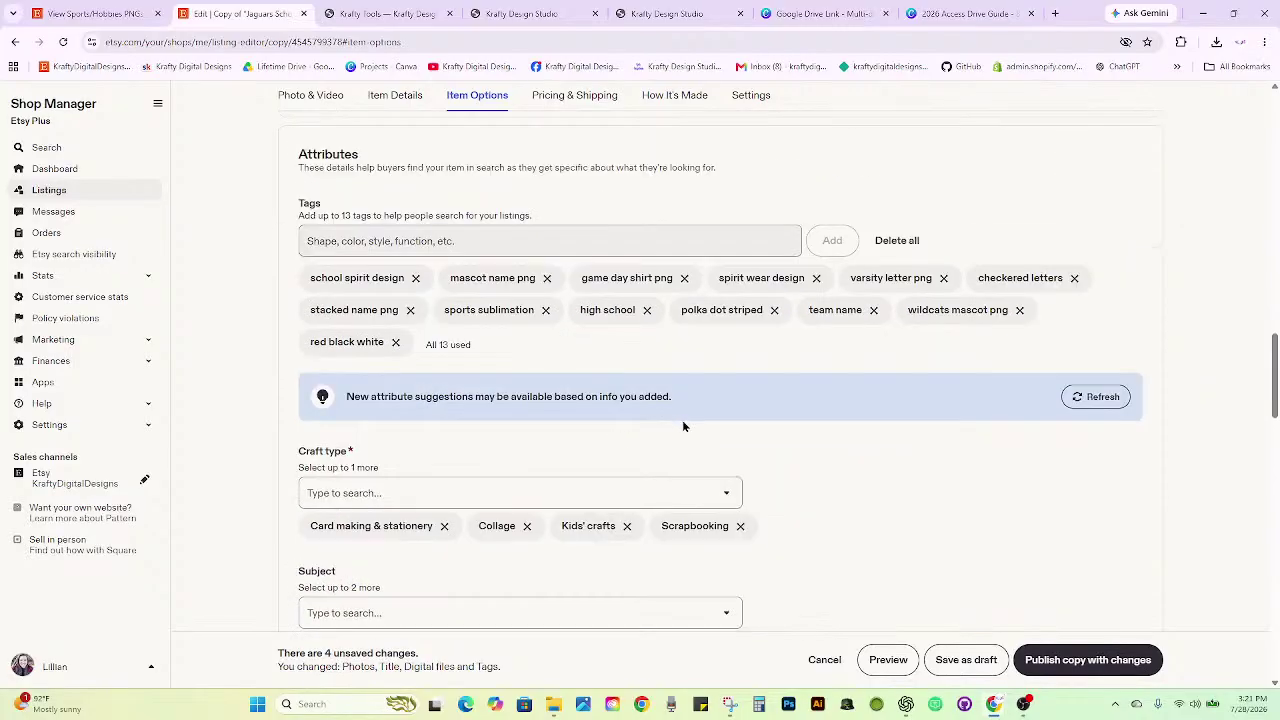
{"action": "scroll", "coordinate": [683, 426], "scroll_direction": "down", "scroll_amount": 5}
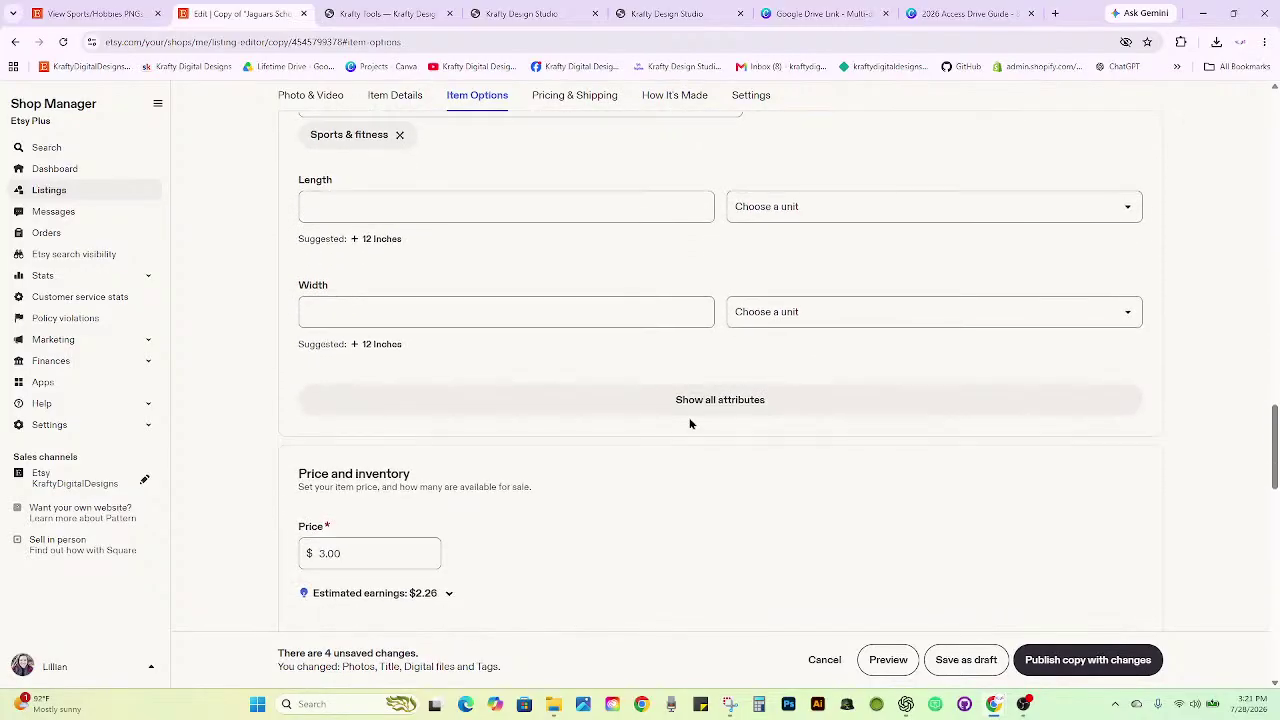
{"action": "scroll", "coordinate": [695, 430], "scroll_direction": "down", "scroll_amount": 10}
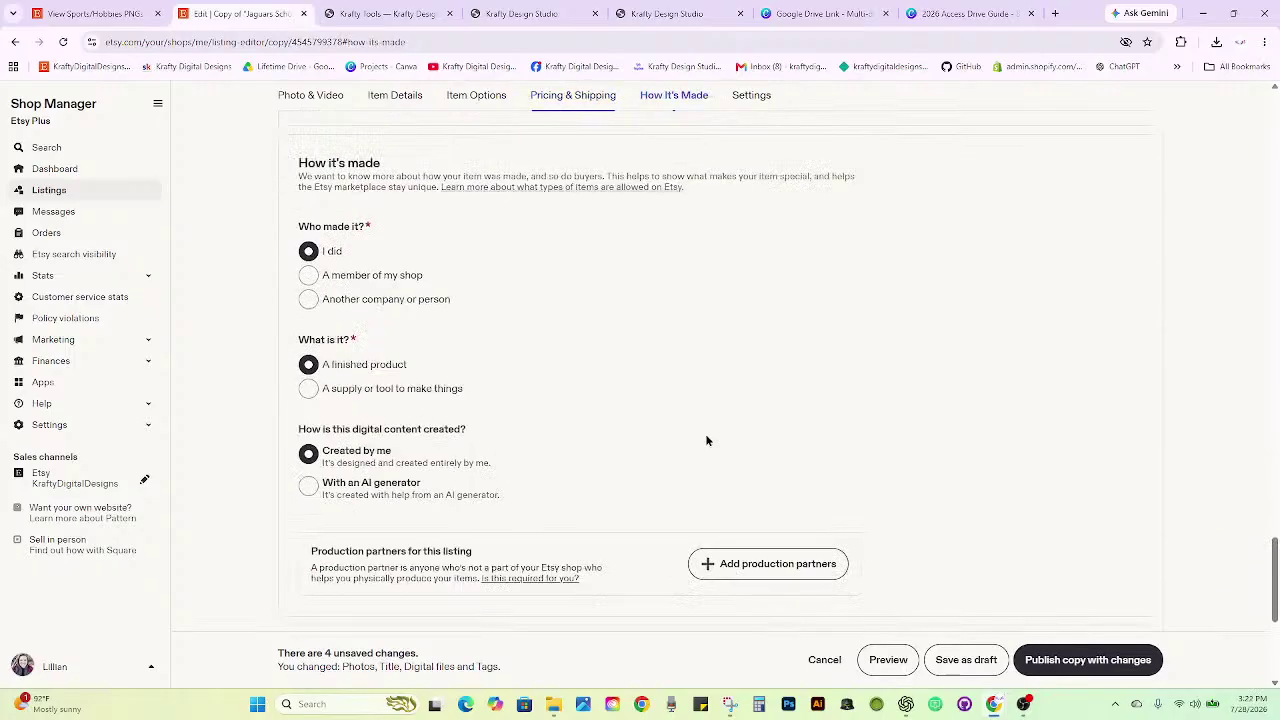
{"action": "scroll", "coordinate": [706, 440], "scroll_direction": "up", "scroll_amount": 8}
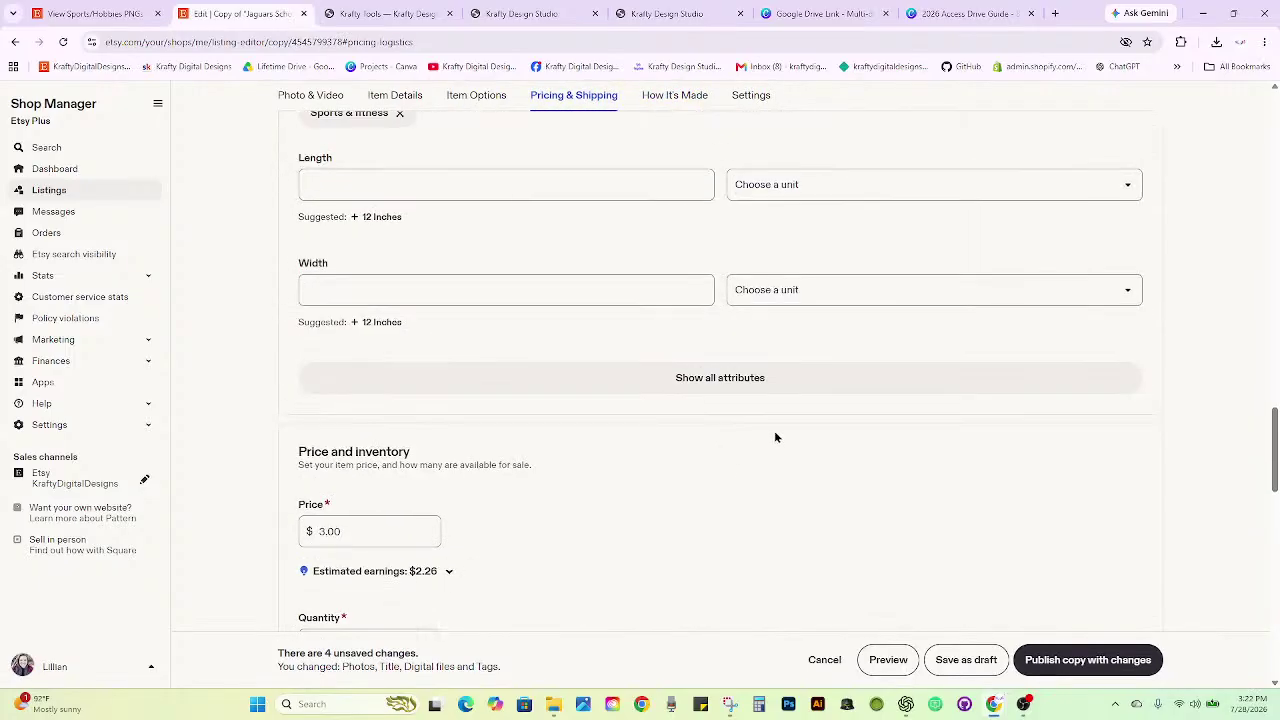
{"action": "scroll", "coordinate": [772, 440], "scroll_direction": "up", "scroll_amount": 2}
{"action": "scroll", "coordinate": [772, 440], "scroll_direction": "up", "scroll_amount": 5}
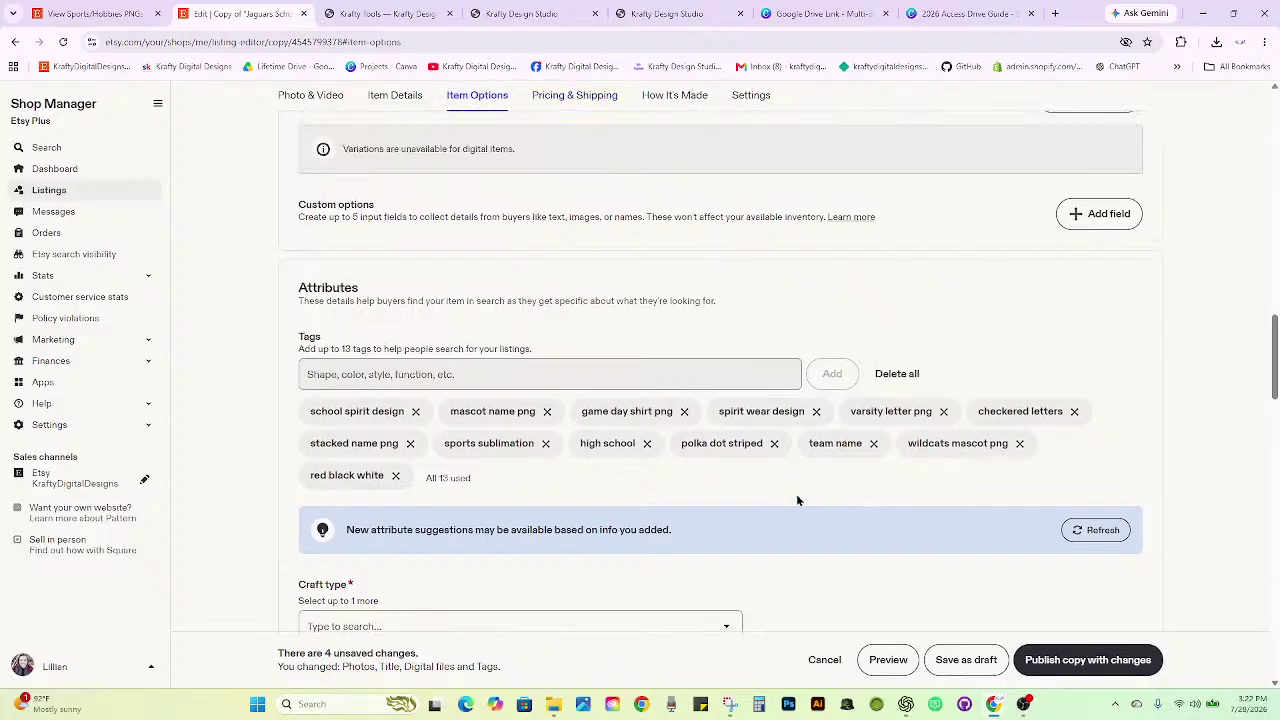
{"action": "scroll", "coordinate": [797, 499], "scroll_direction": "up", "scroll_amount": 7}
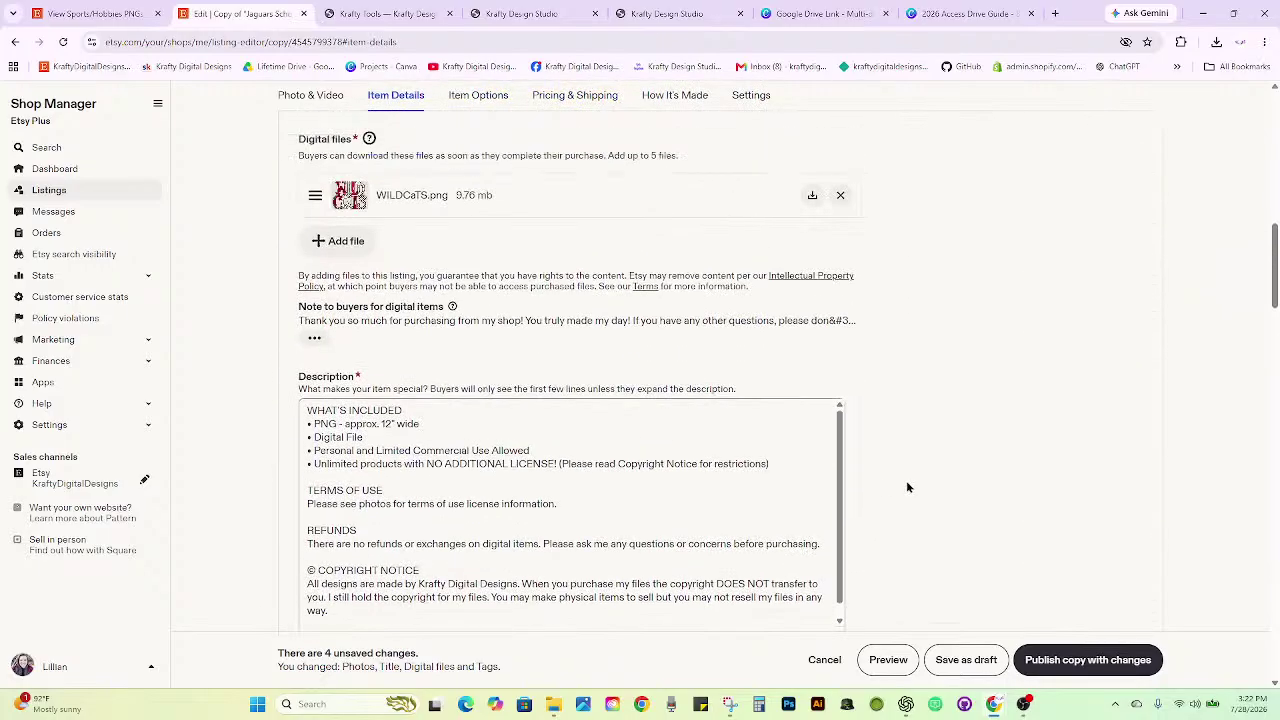
{"action": "scroll", "coordinate": [905, 487], "scroll_direction": "up", "scroll_amount": 2}
{"action": "scroll", "coordinate": [905, 495], "scroll_direction": "up", "scroll_amount": 3}
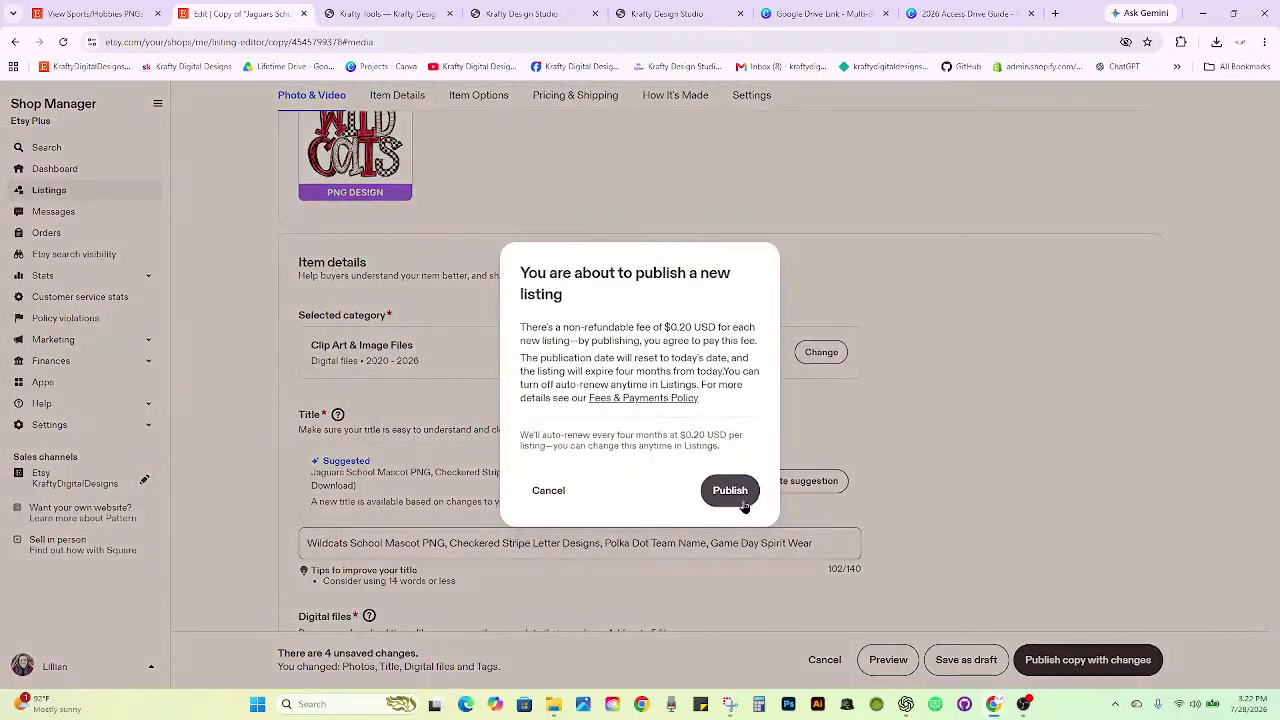
Publish the Wildcats listing copy with its changes and close the shop's listings page.
{"action": "left_click", "coordinate": [595, 222]}
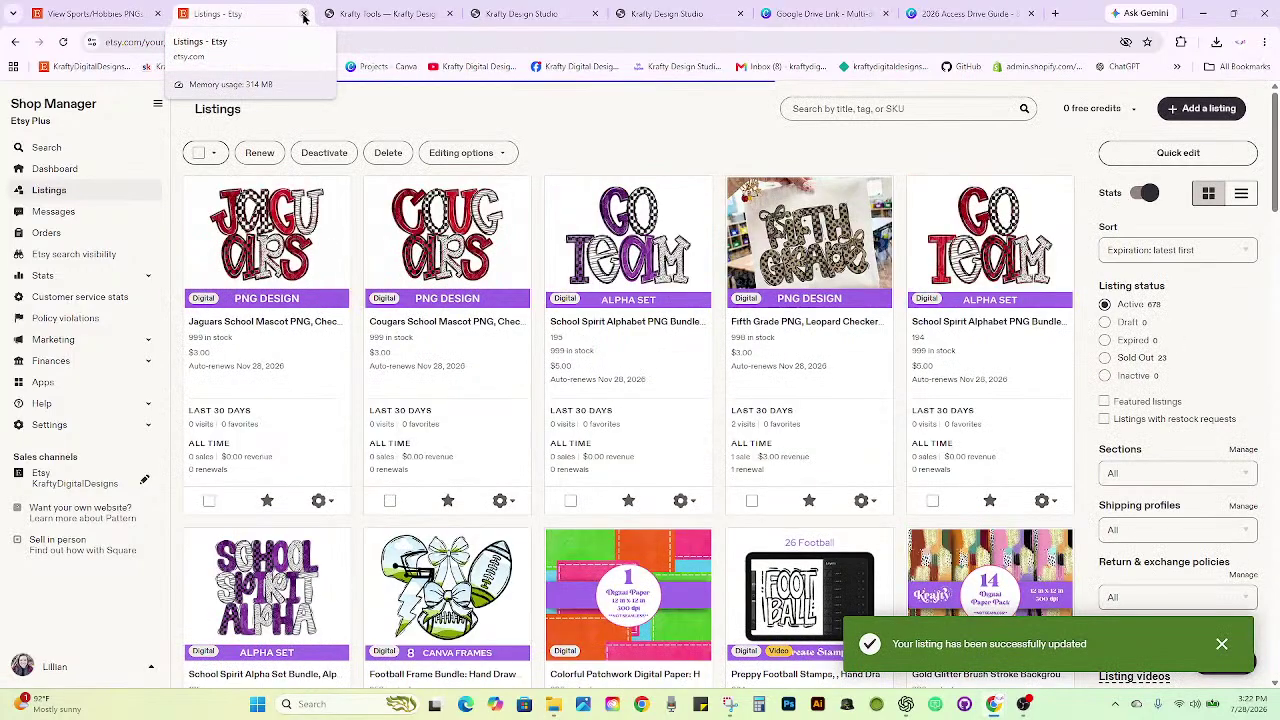
{"action": "left_click", "coordinate": [304, 15]}
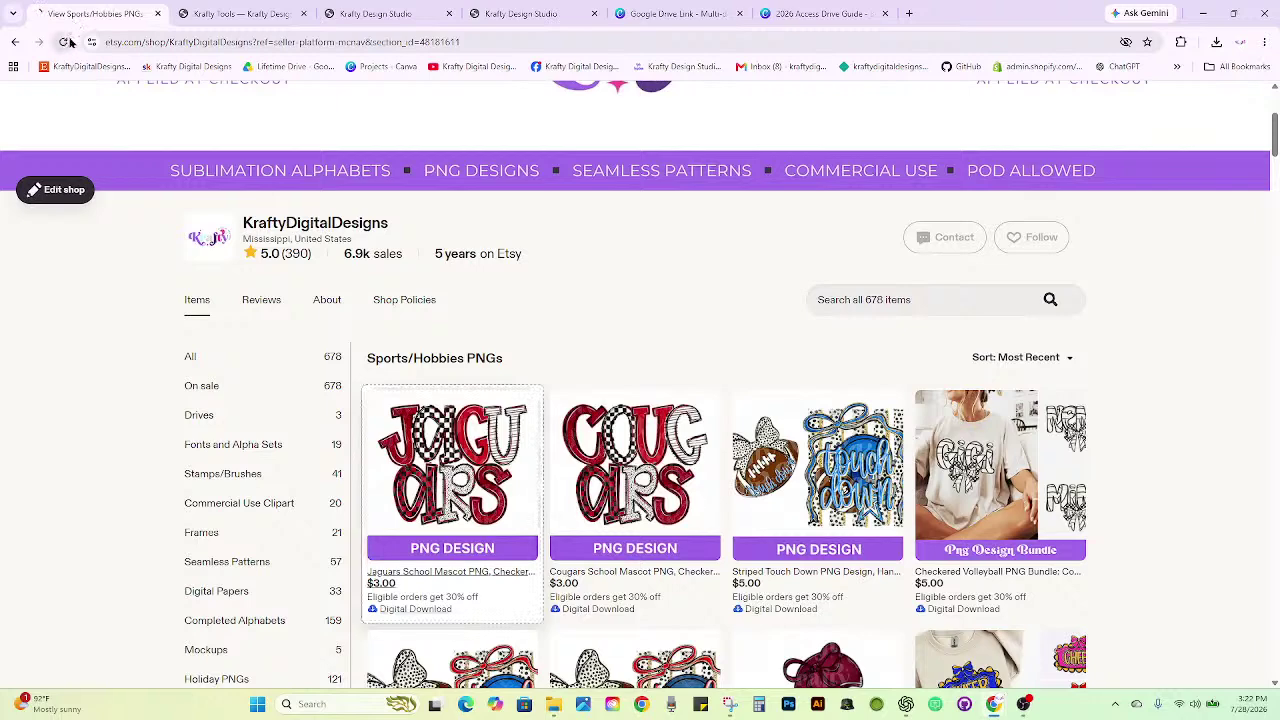
Reload the shop's Sports/Hobbies PNGs section, open the Wildcats School Mascot PNG listing and duplicate it.
{"action": "left_click", "coordinate": [66, 41]}
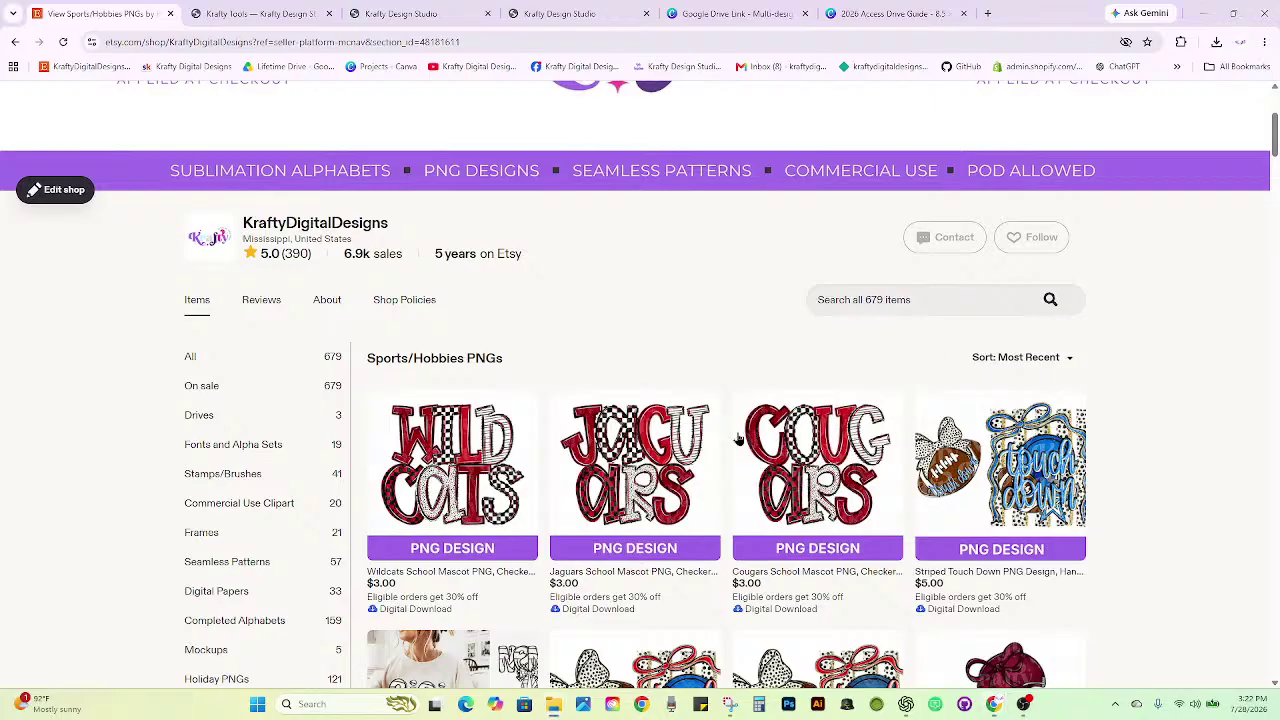
{"action": "left_click", "coordinate": [510, 461]}
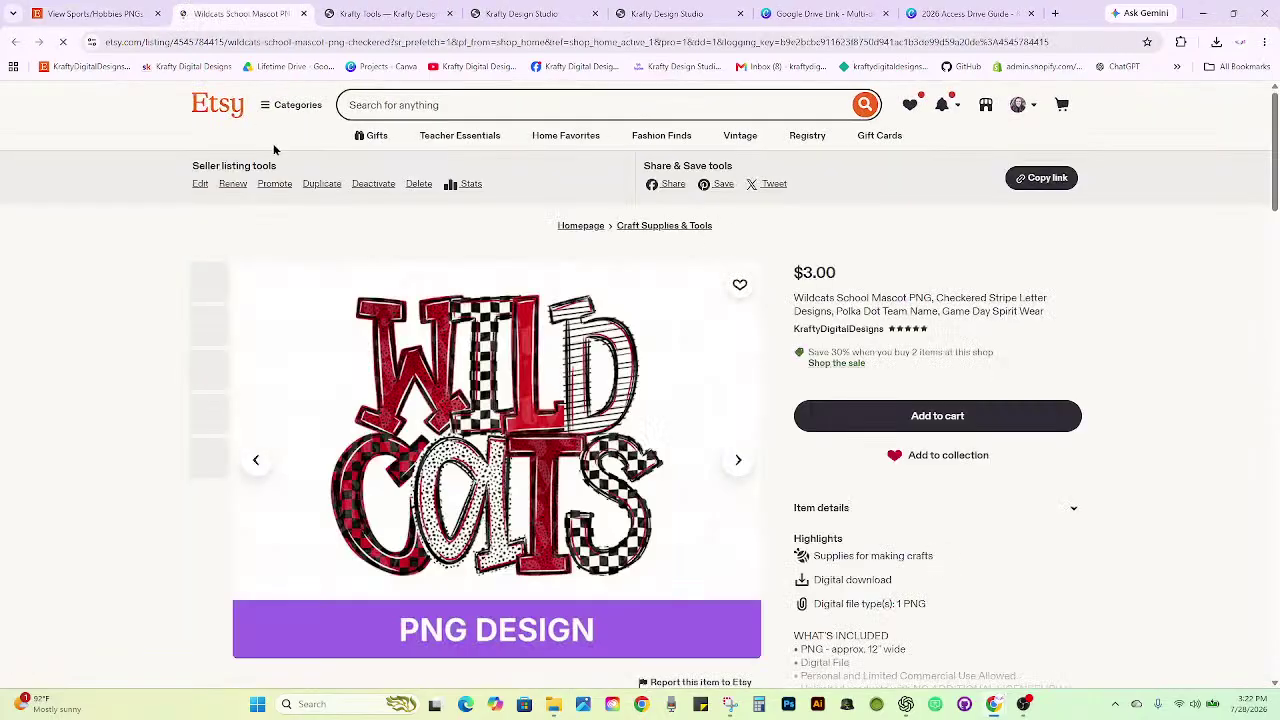
{"action": "left_click", "coordinate": [312, 183]}
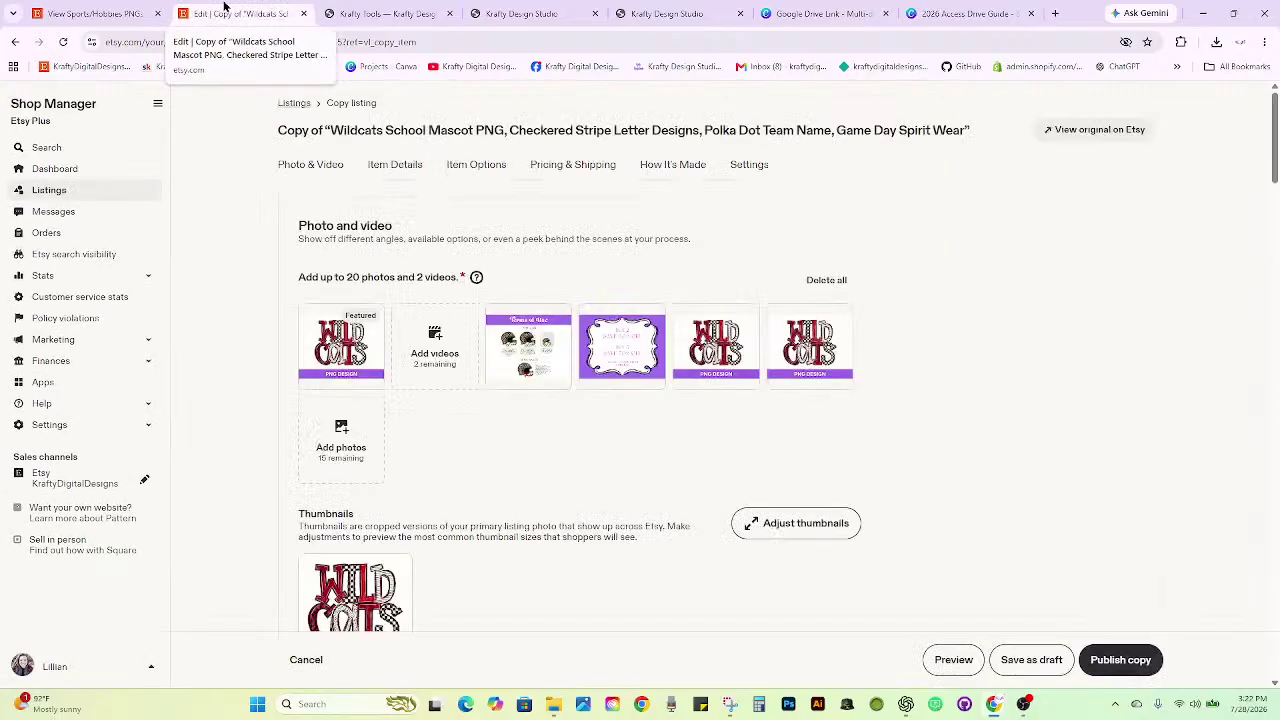
Replace the three Wildcats design photos in the copied listing with three Lions images and make one the featured photo.
{"action": "left_click", "coordinate": [313, 378]}
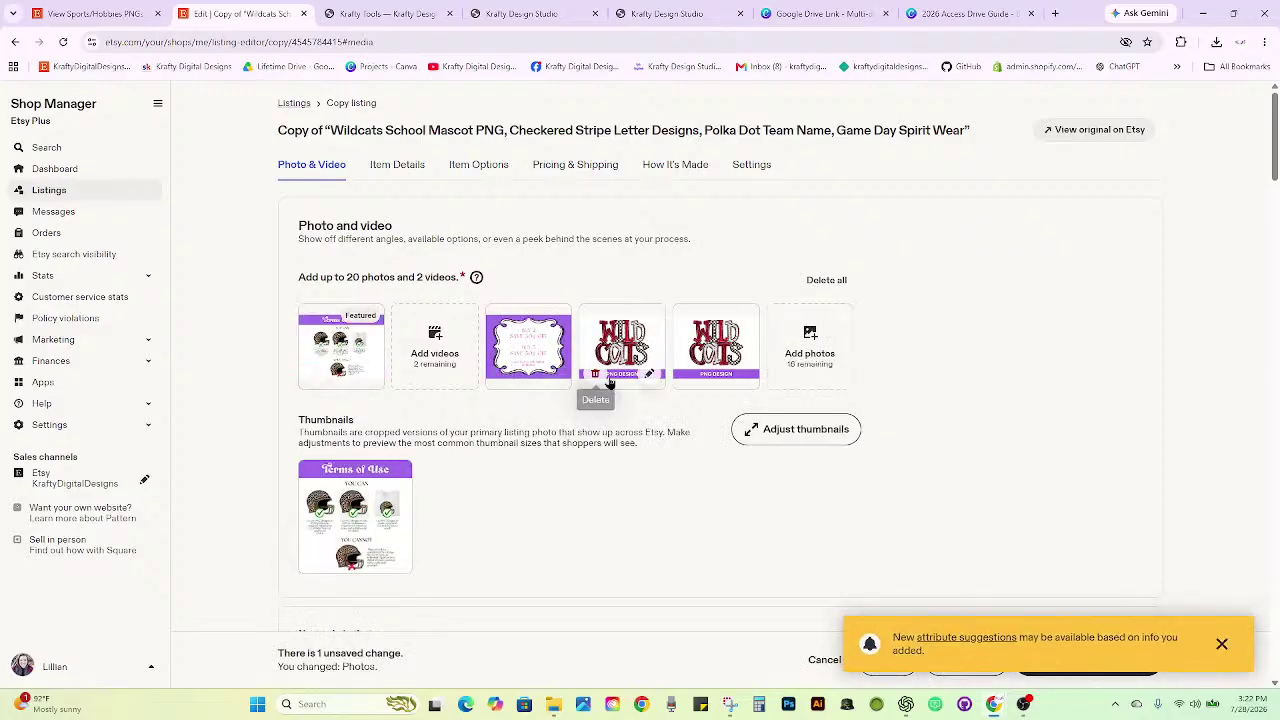
{"action": "left_click", "coordinate": [594, 378]}
{"action": "left_click", "coordinate": [594, 378]}
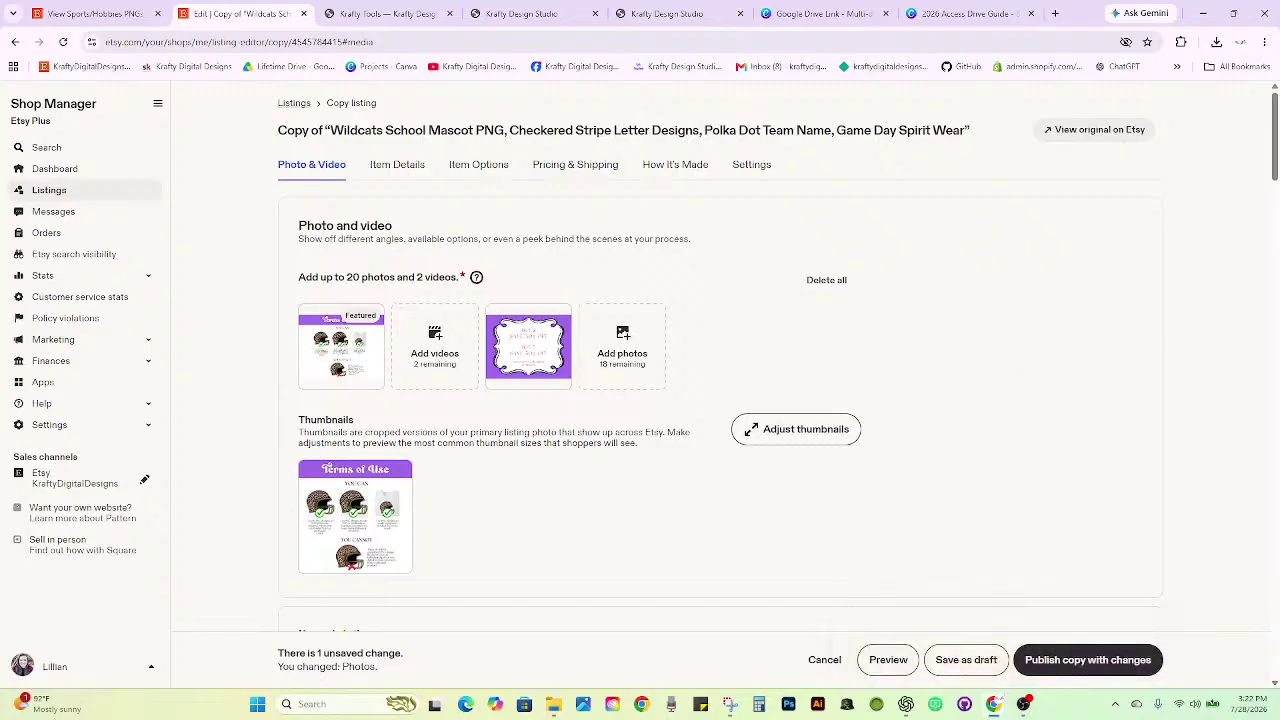
{"action": "left_click_drag", "start_coordinate": [1240, 400], "coordinate": [628, 358]}
{"action": "left_click_drag", "start_coordinate": [1240, 400], "coordinate": [729, 351]}
{"action": "left_click_drag", "start_coordinate": [1270, 406], "coordinate": [831, 349]}
{"action": "left_click_drag", "start_coordinate": [381, 323], "coordinate": [372, 328]}
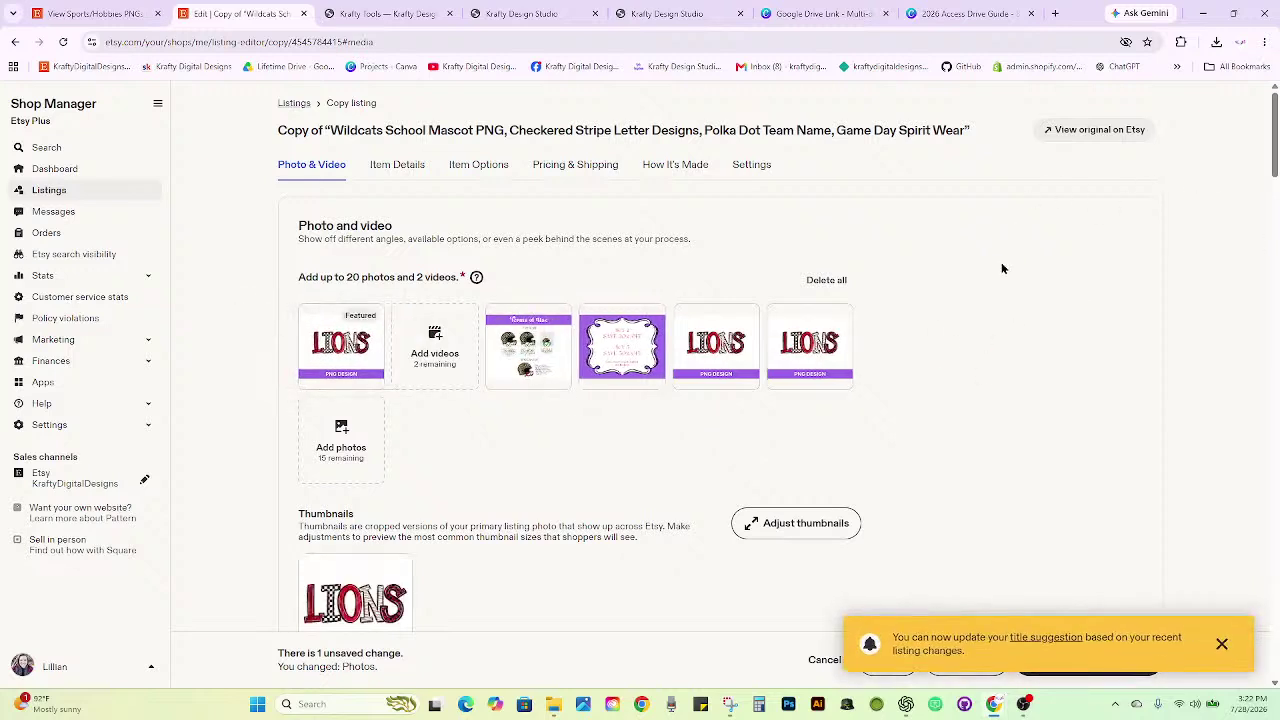
Change the mascot name in the copied listing's title to Lions and replace the digital file with LIONS.png.
{"action": "scroll", "coordinate": [1003, 268], "scroll_direction": "down", "scroll_amount": 1}
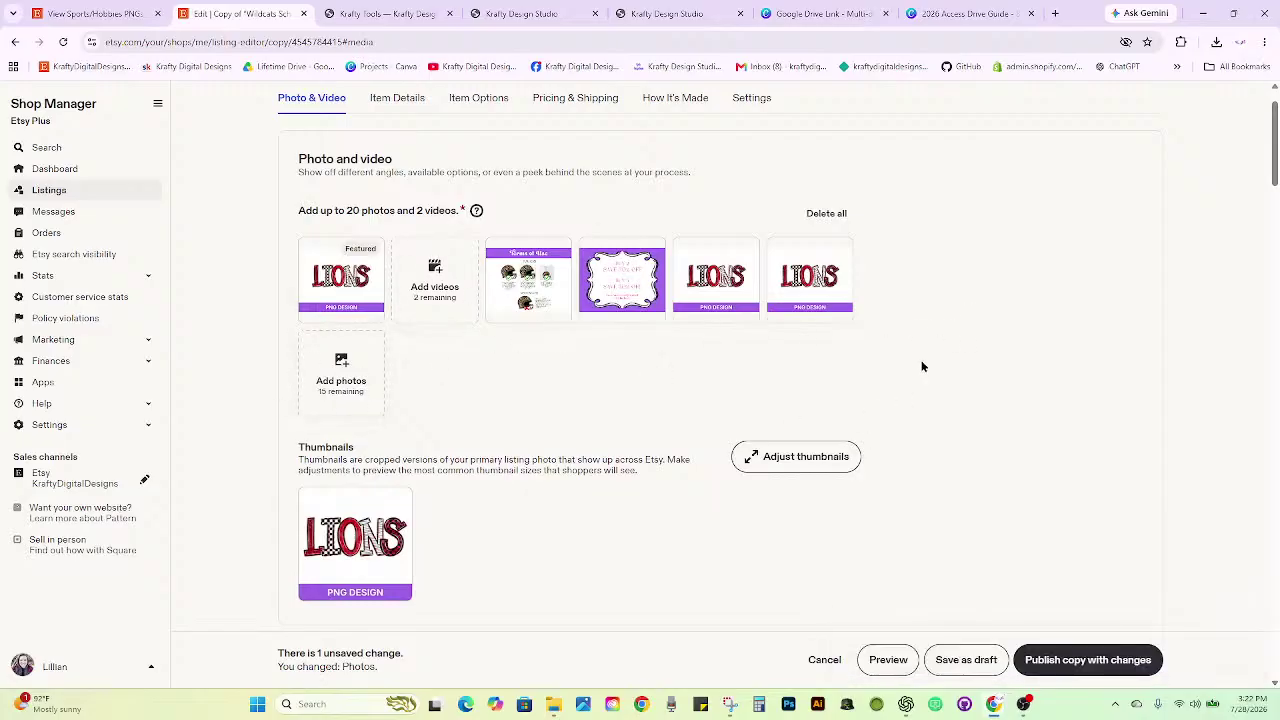
{"action": "scroll", "coordinate": [929, 364], "scroll_direction": "down", "scroll_amount": 3}
{"action": "scroll", "coordinate": [929, 364], "scroll_direction": "down", "scroll_amount": 3}
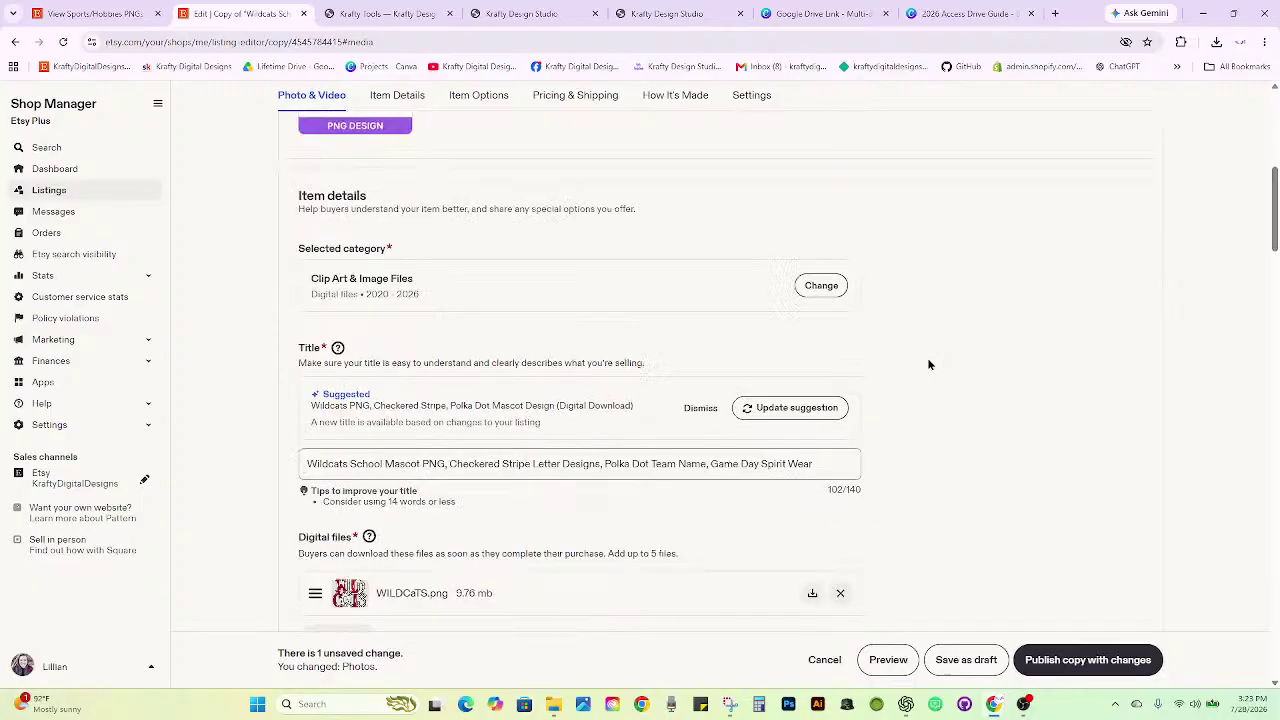
{"action": "double_click", "coordinate": [345, 464]}
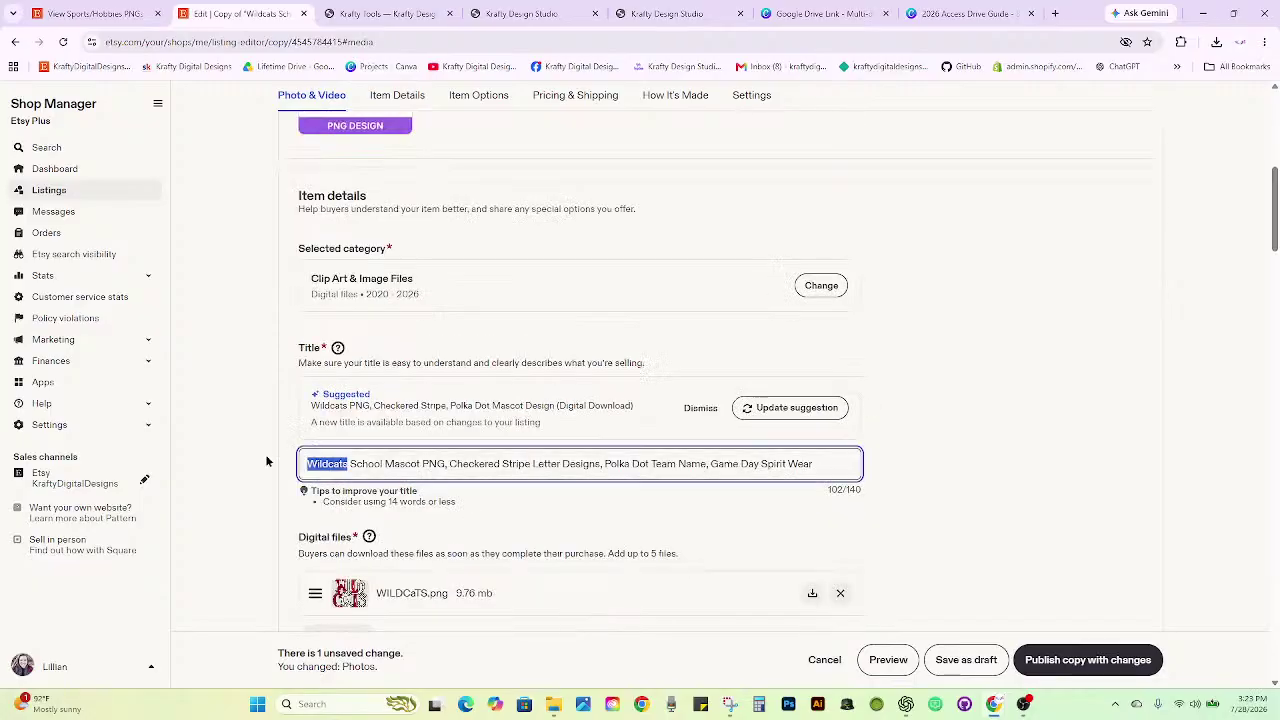
{"action": "type", "text": "I"}
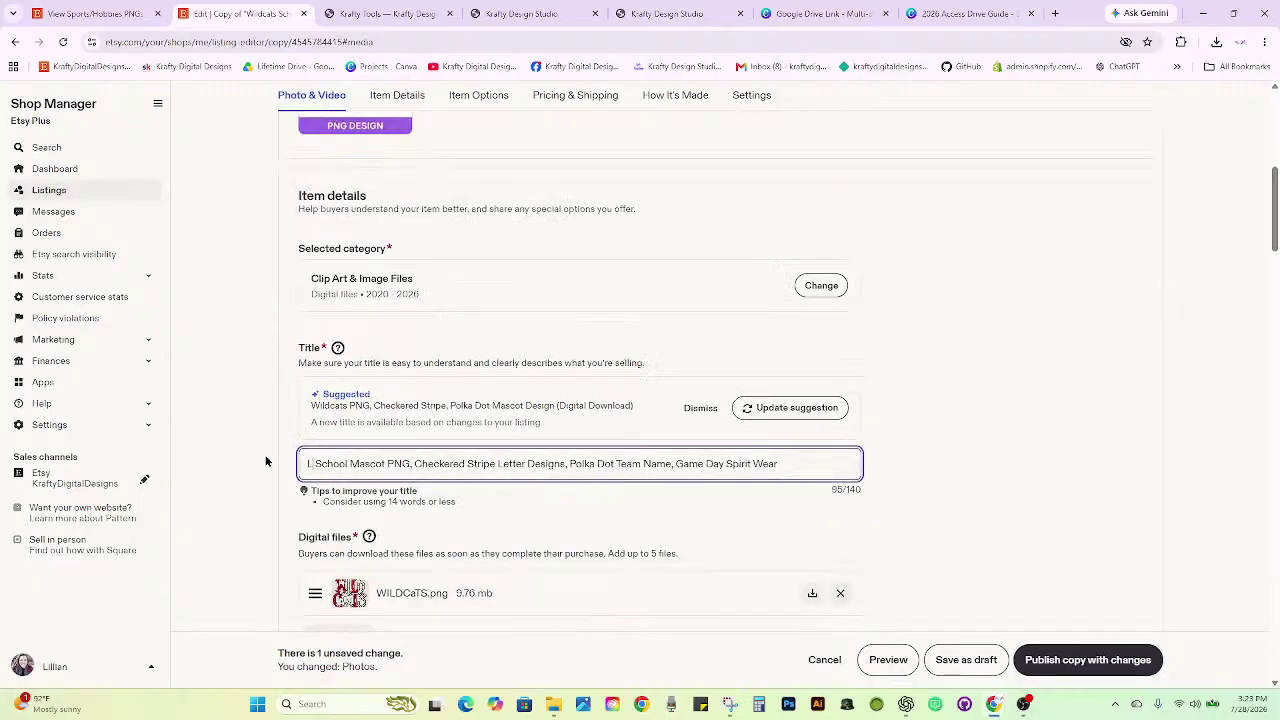
{"action": "type", "text": "ions"}
{"action": "scroll", "coordinate": [734, 508], "scroll_direction": "down", "scroll_amount": 2}
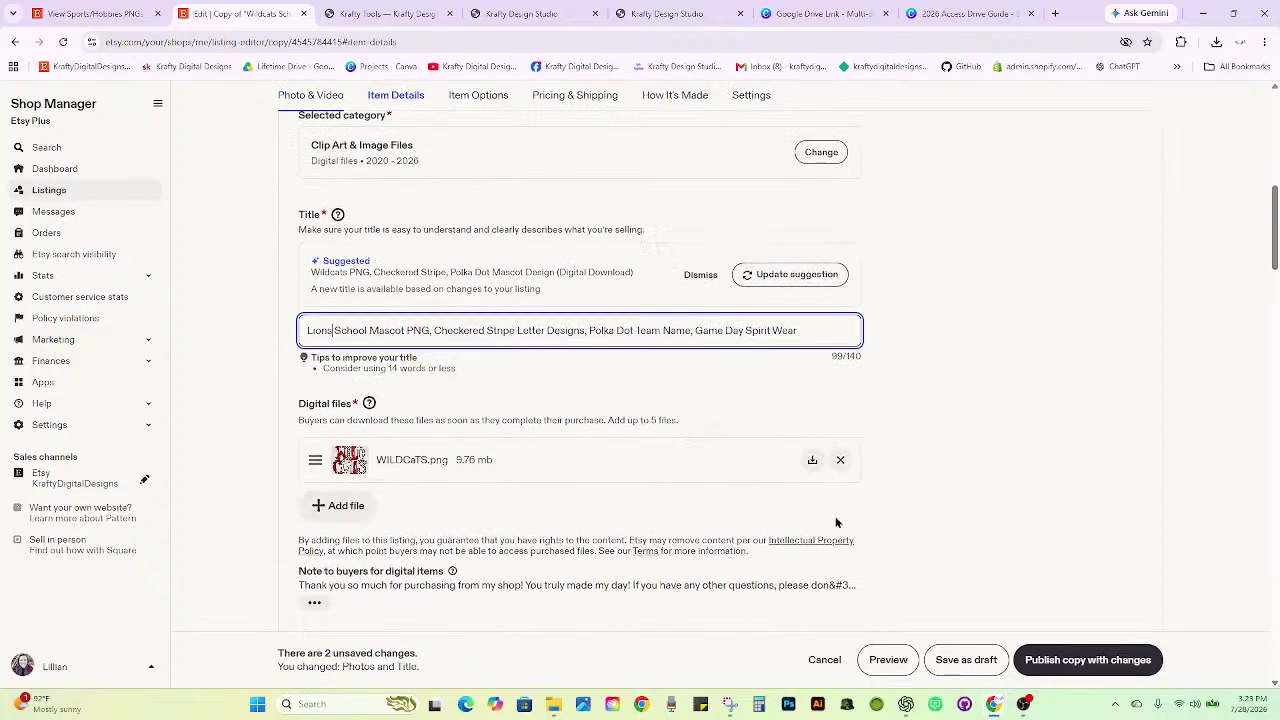
{"action": "left_click", "coordinate": [840, 460]}
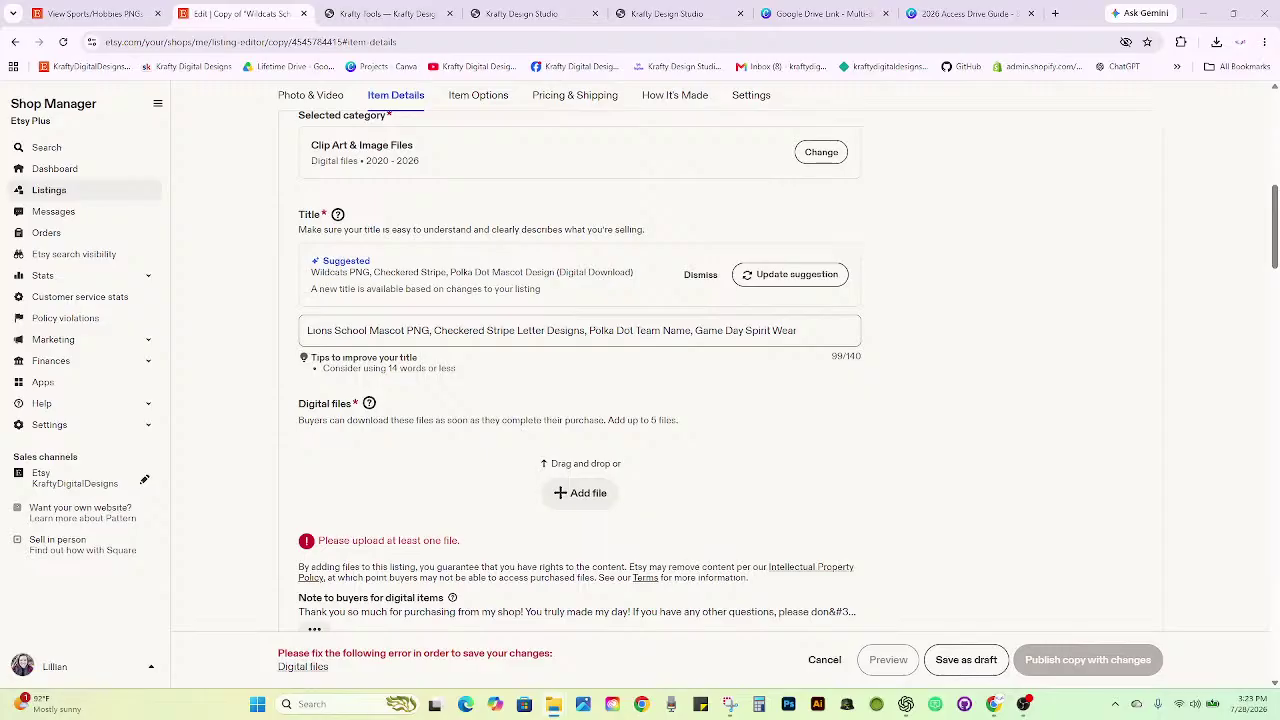
{"action": "left_click_drag", "start_coordinate": [1279, 548], "coordinate": [585, 480]}
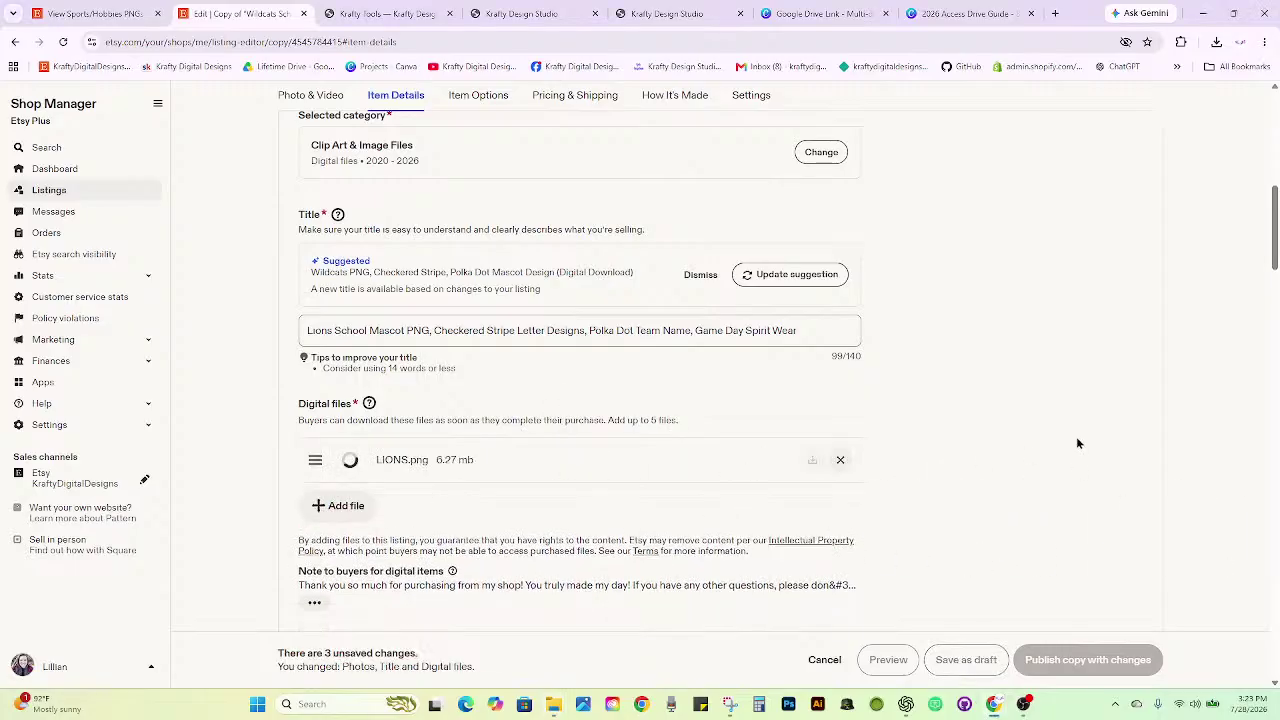
Replace the "wildcats mascot png" tag in the copied listing with "lions mascot png".
{"action": "scroll", "coordinate": [988, 426], "scroll_direction": "down", "scroll_amount": 6}
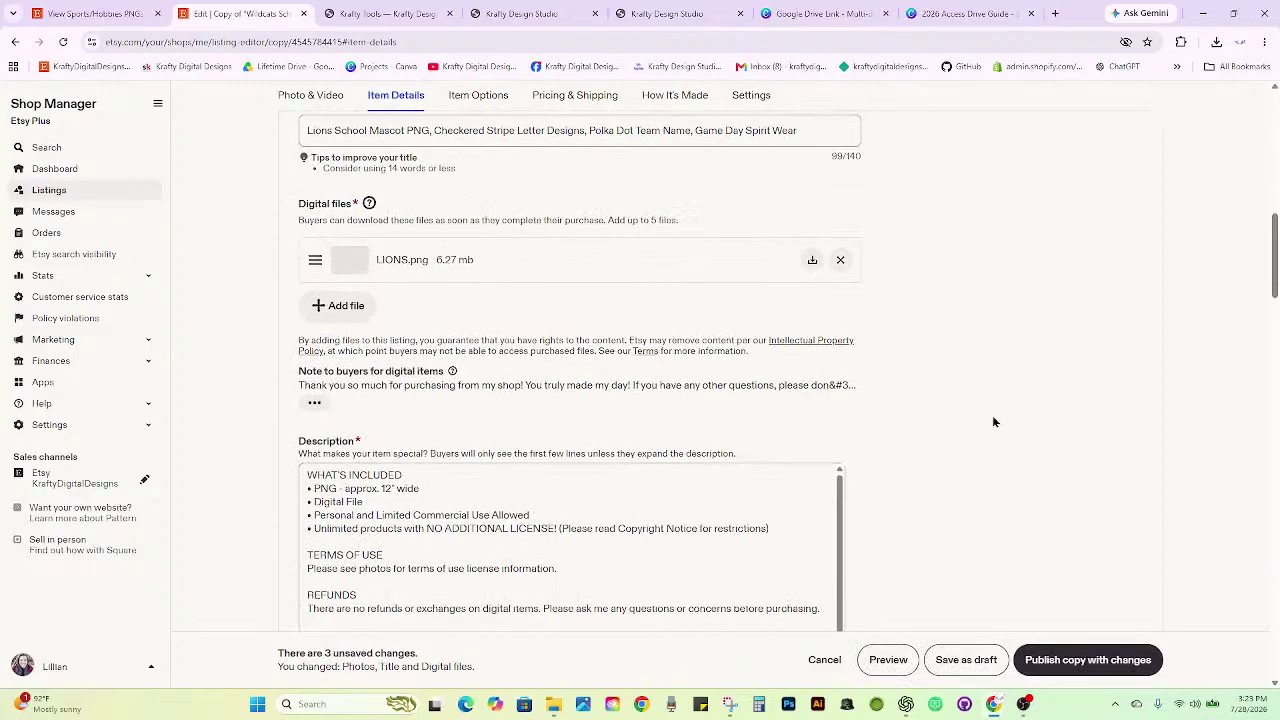
{"action": "scroll", "coordinate": [993, 420], "scroll_direction": "down", "scroll_amount": 6}
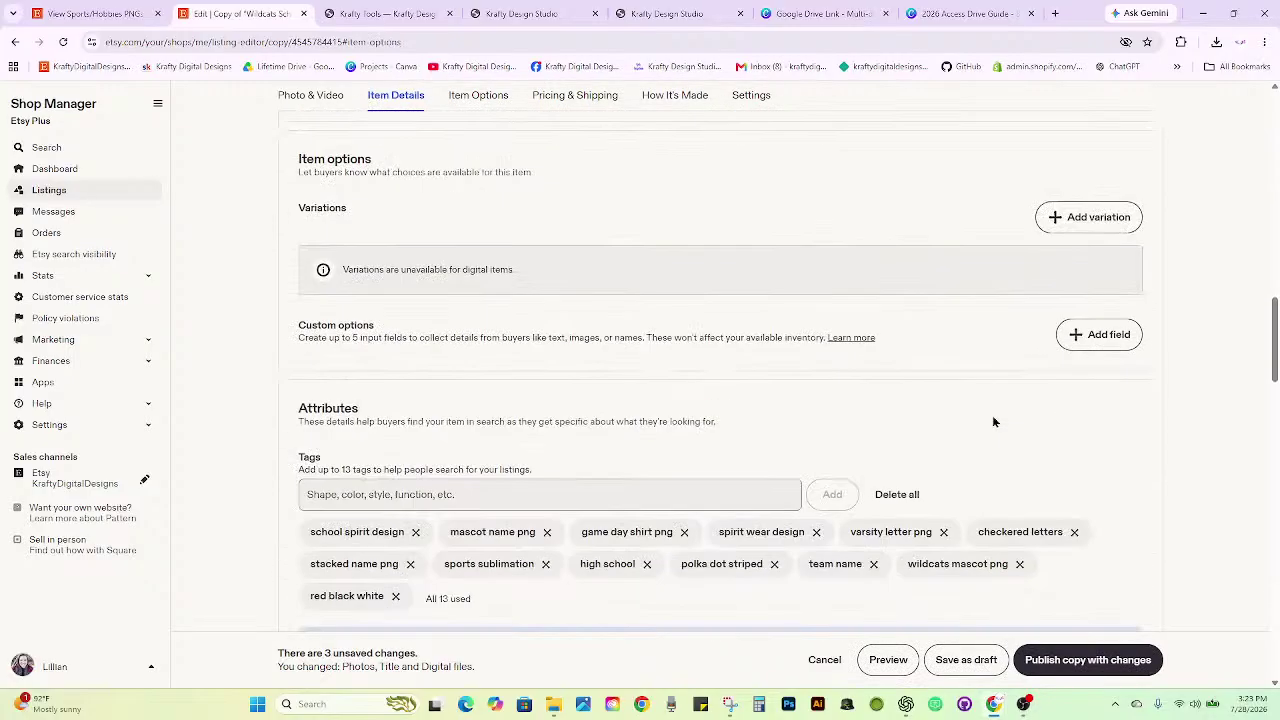
{"action": "scroll", "coordinate": [1028, 510], "scroll_direction": "down", "scroll_amount": 1}
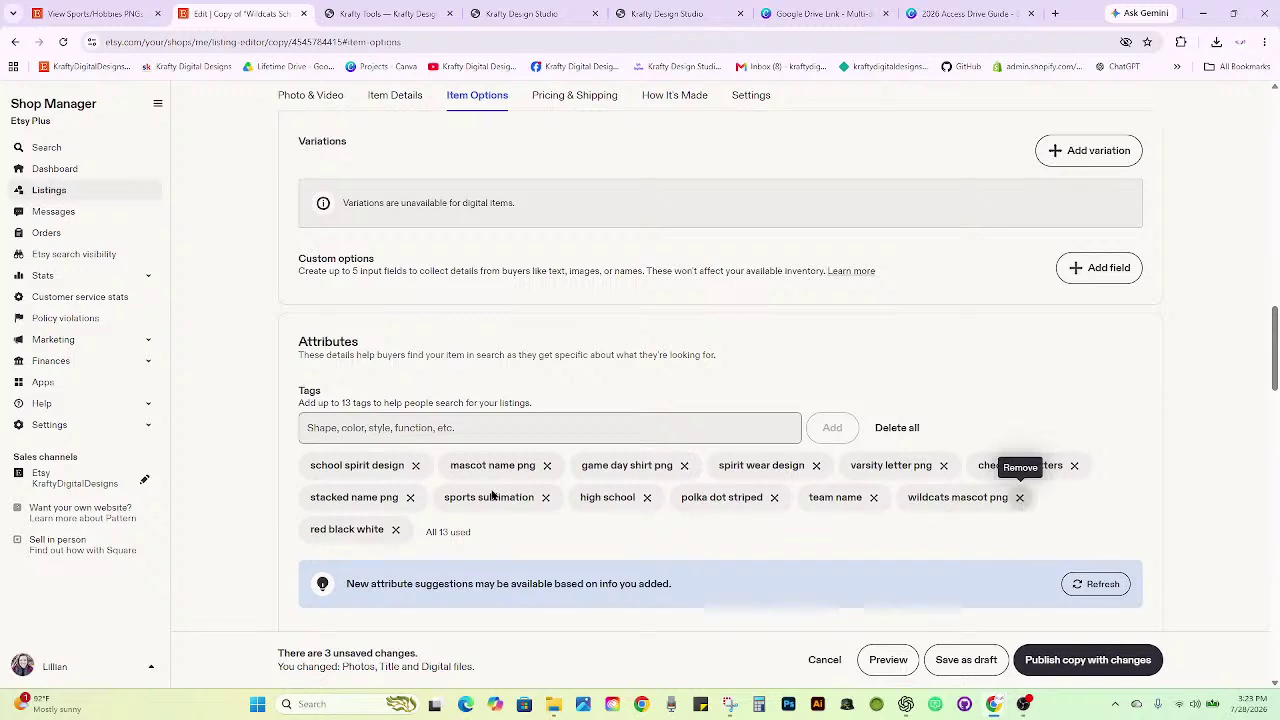
{"action": "left_click", "coordinate": [1019, 497]}
{"action": "type", "text": "li"}
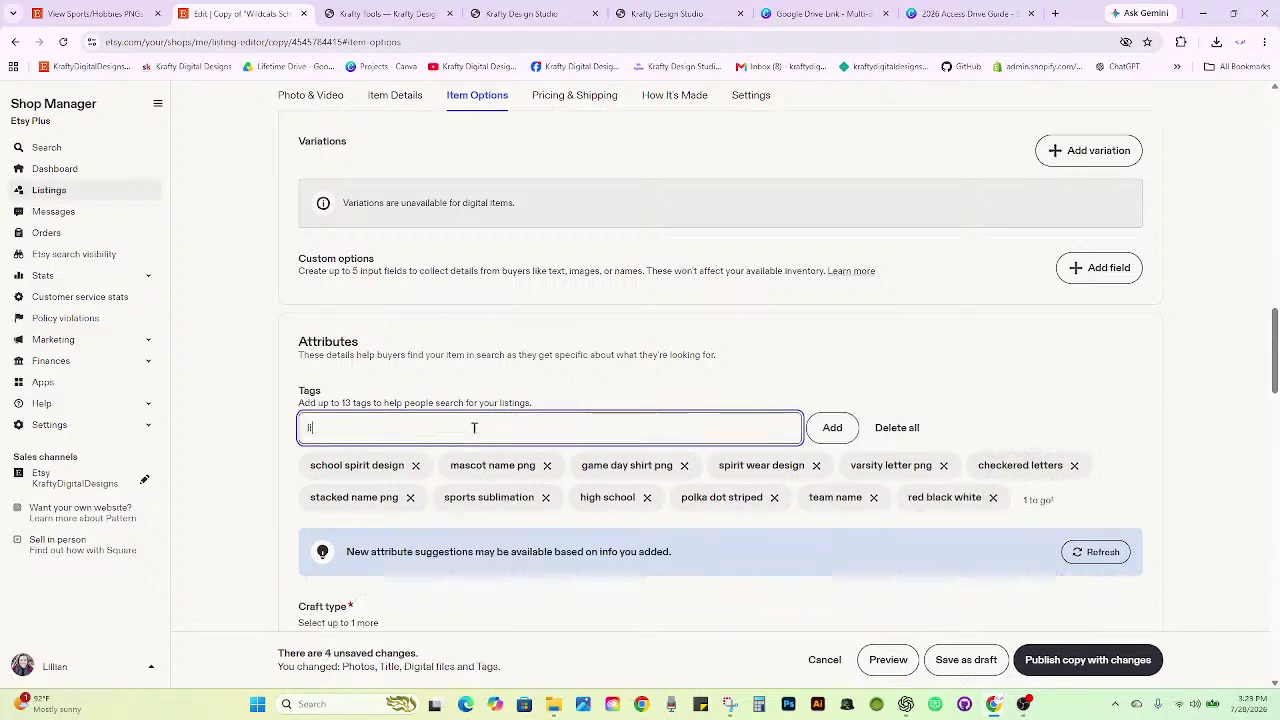
{"action": "type", "text": "ons mascot png"}
{"action": "key", "text": "Return"}
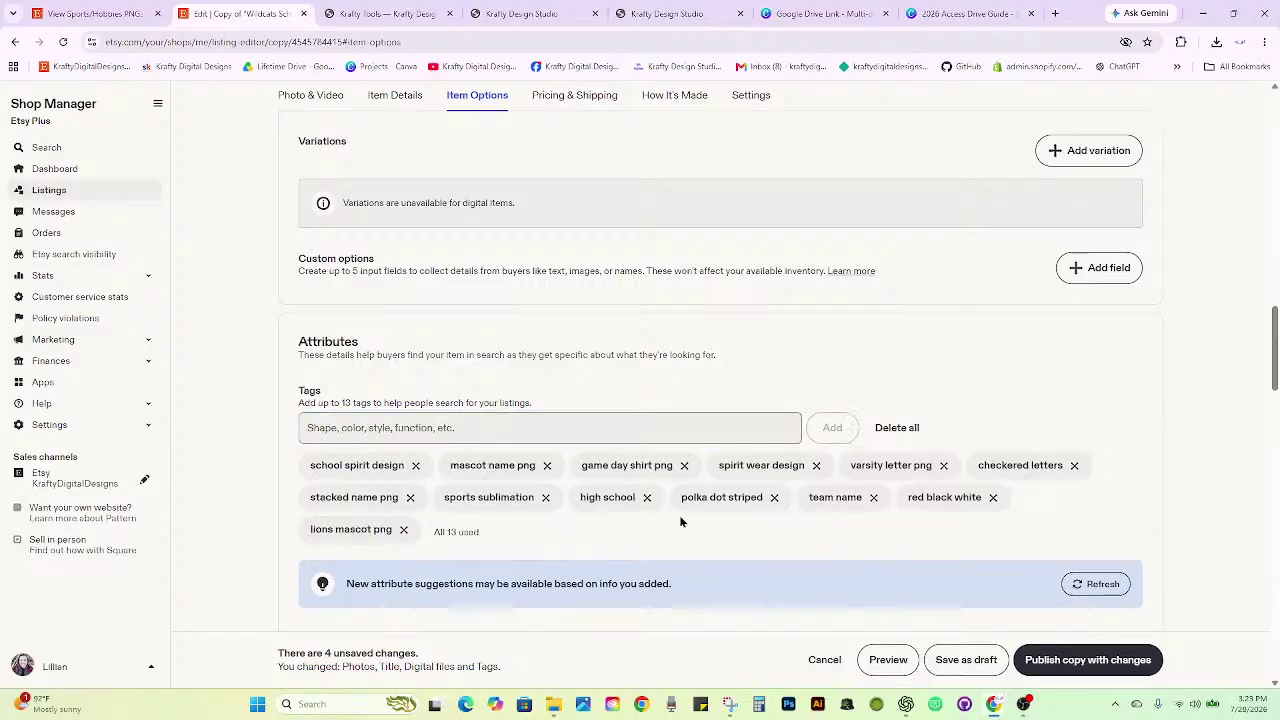
Review the Lions listing copy's settings, pricing, attributes, tags, description, digital file and title before publishing.
{"action": "scroll", "coordinate": [679, 515], "scroll_direction": "down", "scroll_amount": 5}
{"action": "scroll", "coordinate": [680, 522], "scroll_direction": "down", "scroll_amount": 10}
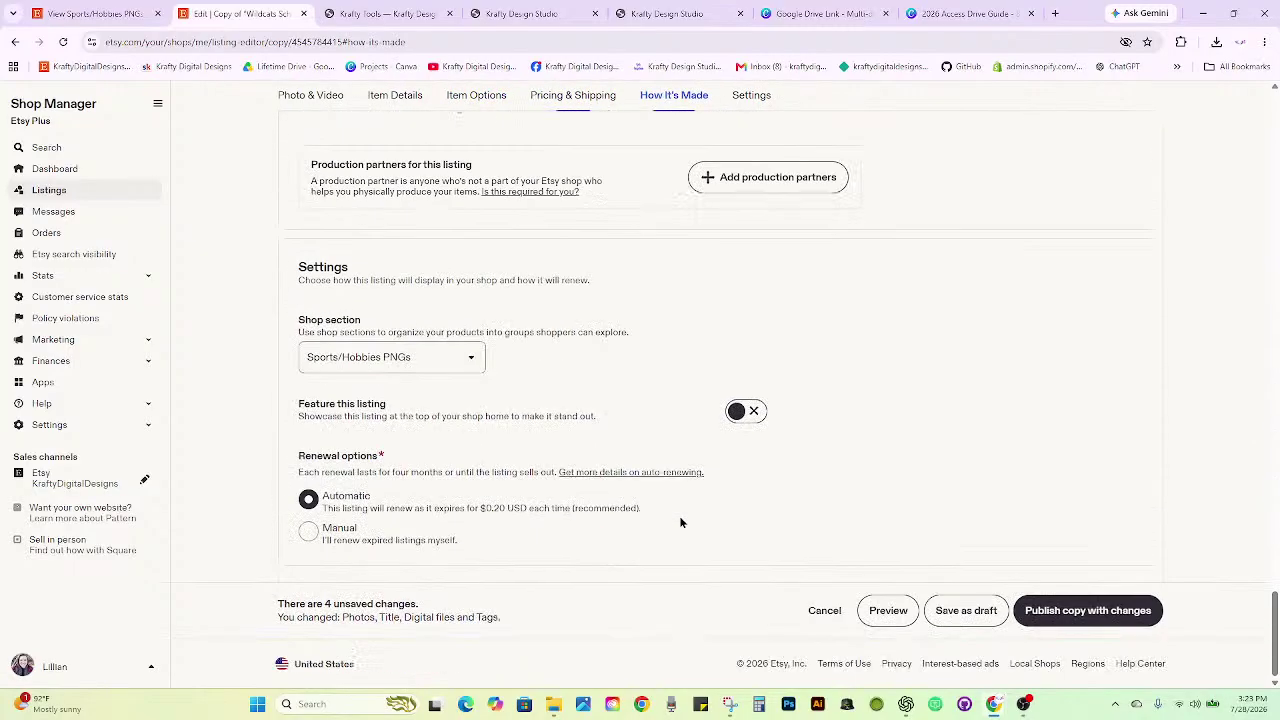
{"action": "scroll", "coordinate": [690, 538], "scroll_direction": "up", "scroll_amount": 3}
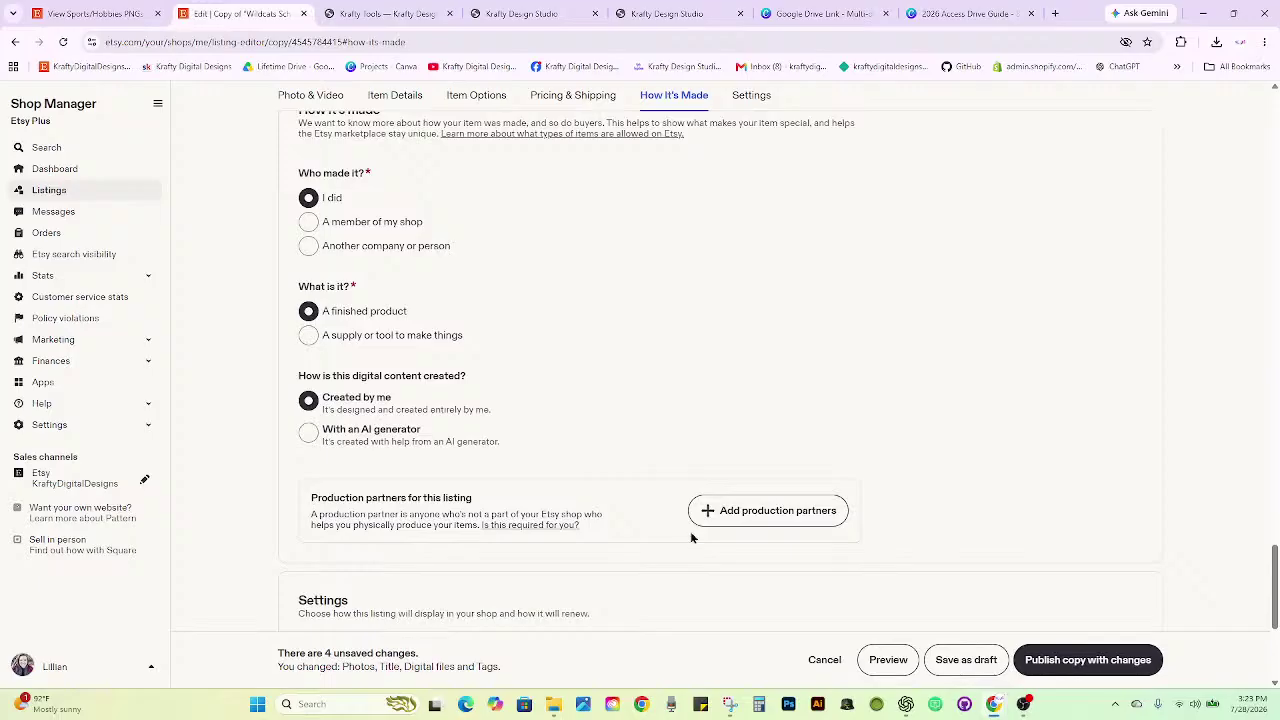
{"action": "scroll", "coordinate": [786, 517], "scroll_direction": "up", "scroll_amount": 8}
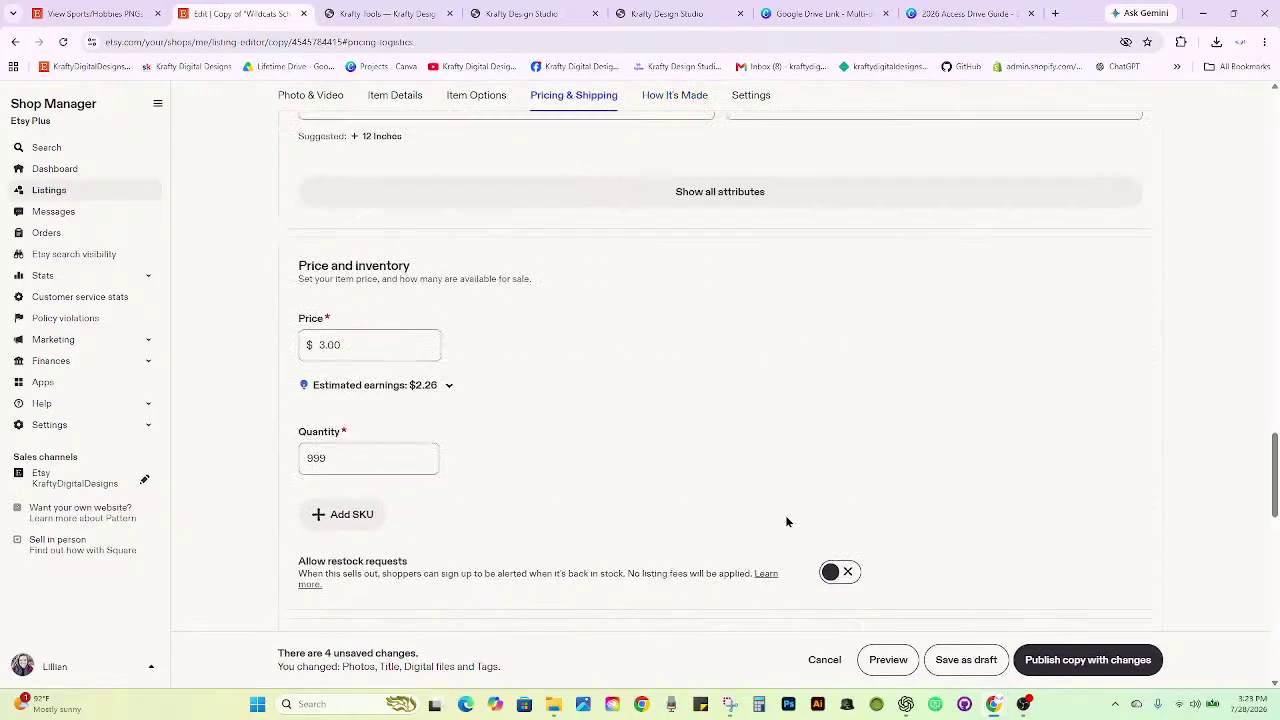
{"action": "scroll", "coordinate": [786, 521], "scroll_direction": "up", "scroll_amount": 5}
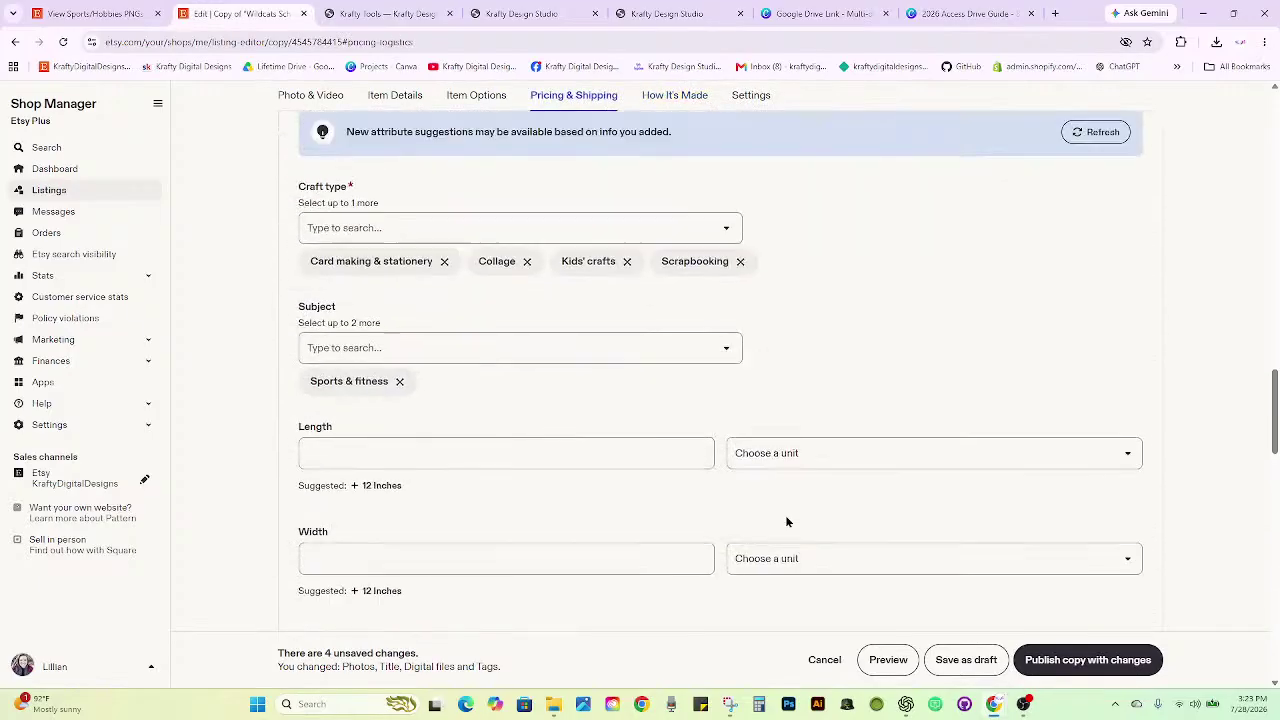
{"action": "scroll", "coordinate": [786, 521], "scroll_direction": "up", "scroll_amount": 3}
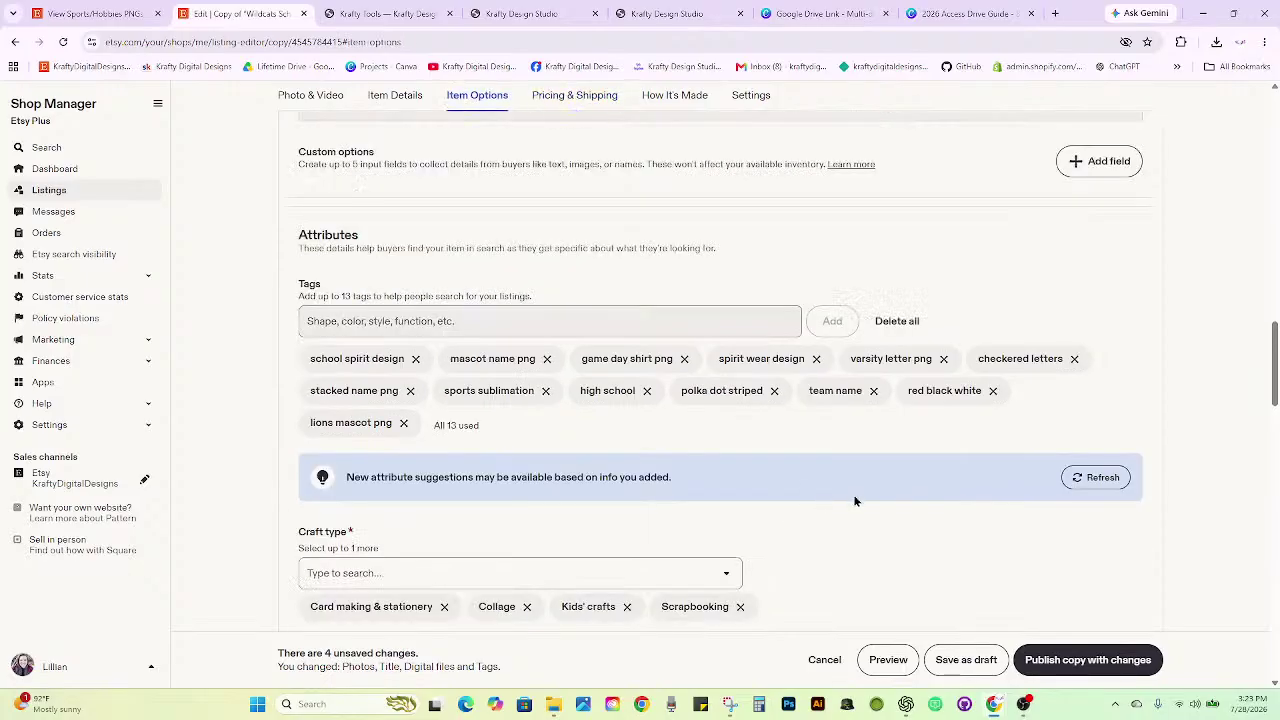
{"action": "scroll", "coordinate": [855, 500], "scroll_direction": "up", "scroll_amount": 1}
{"action": "scroll", "coordinate": [855, 500], "scroll_direction": "up", "scroll_amount": 6}
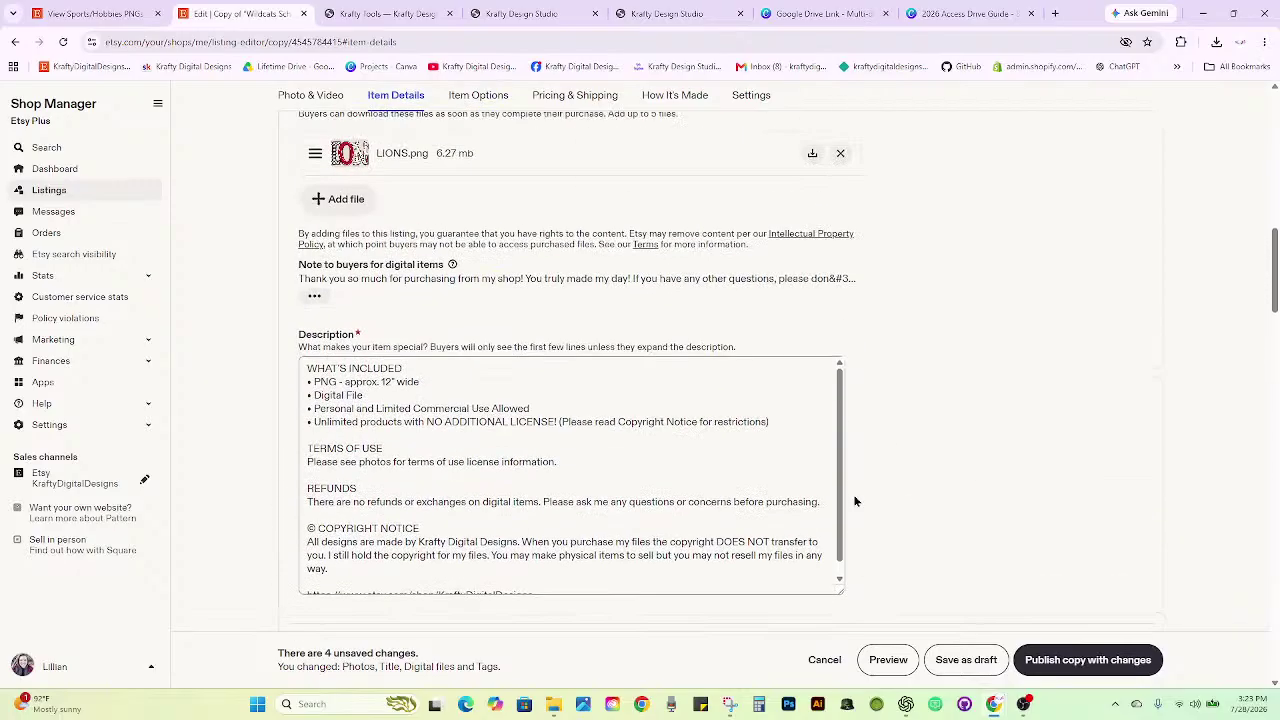
{"action": "scroll", "coordinate": [880, 492], "scroll_direction": "up", "scroll_amount": 3}
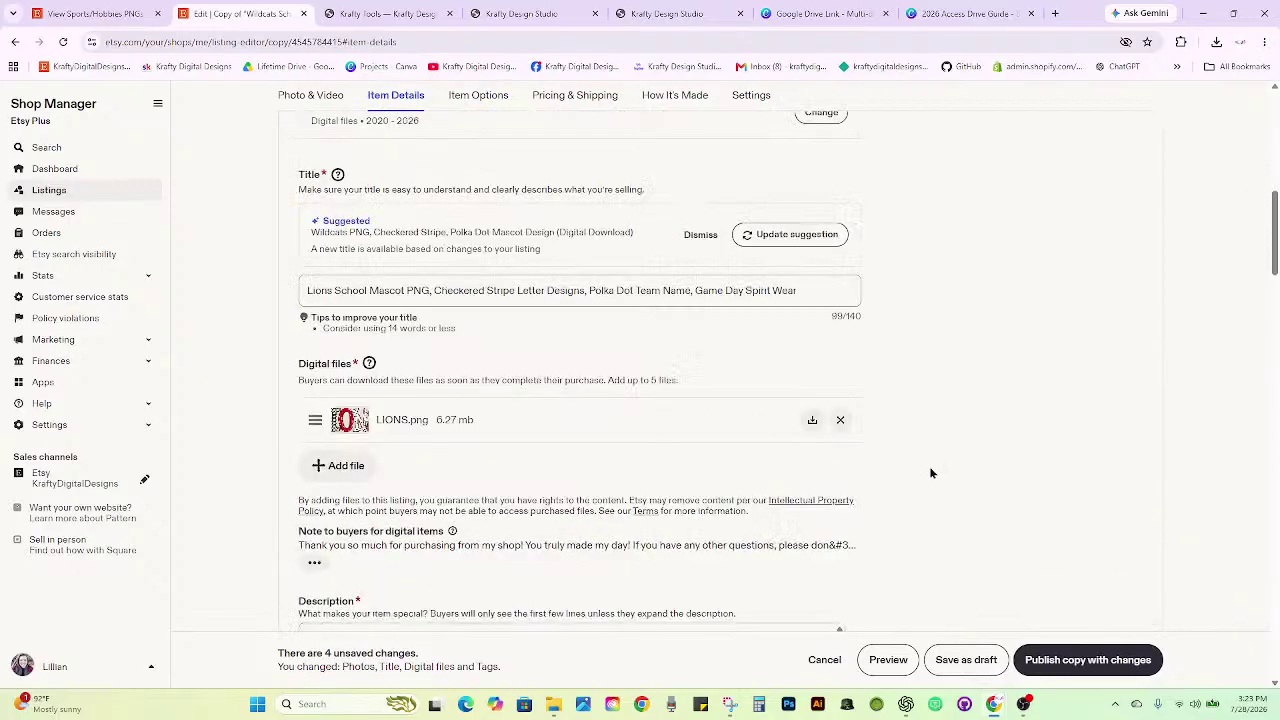
{"action": "scroll", "coordinate": [930, 472], "scroll_direction": "up", "scroll_amount": 3}
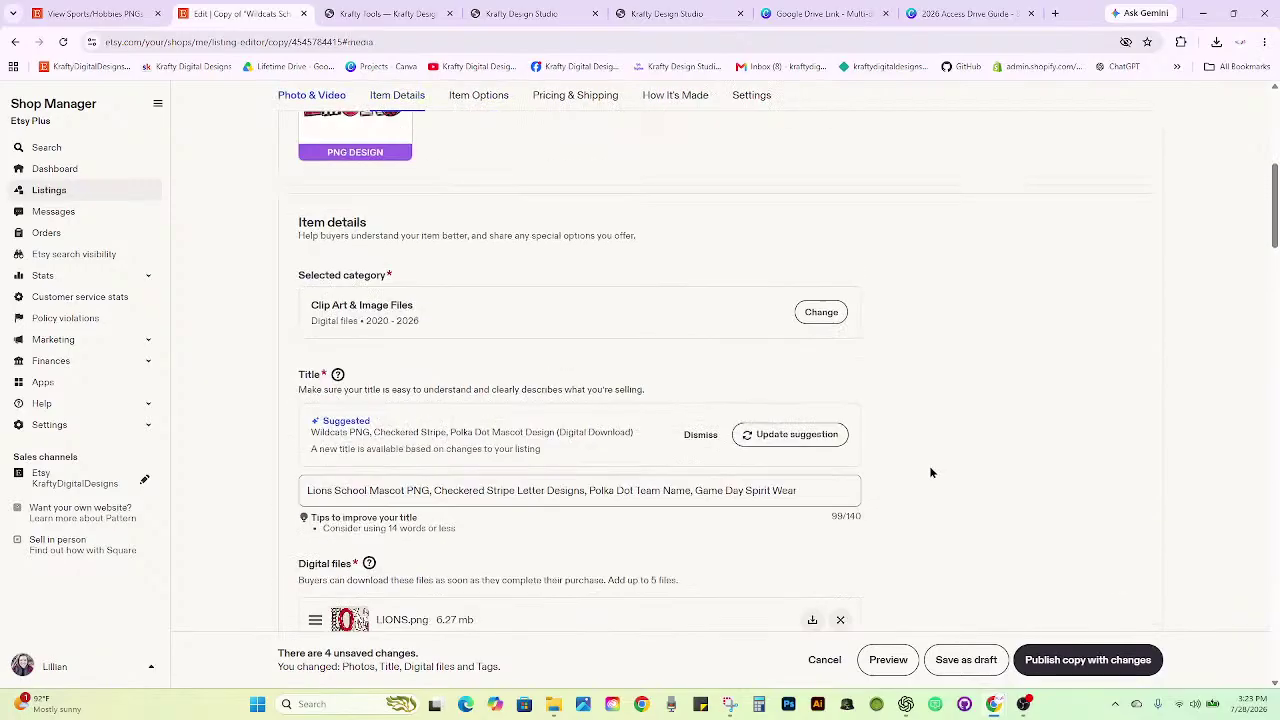
Publish the Lions listing copy with its changes and return to a refreshed view of the shop's Sports/Hobbies PNGs section.
{"action": "left_click", "coordinate": [1070, 660]}
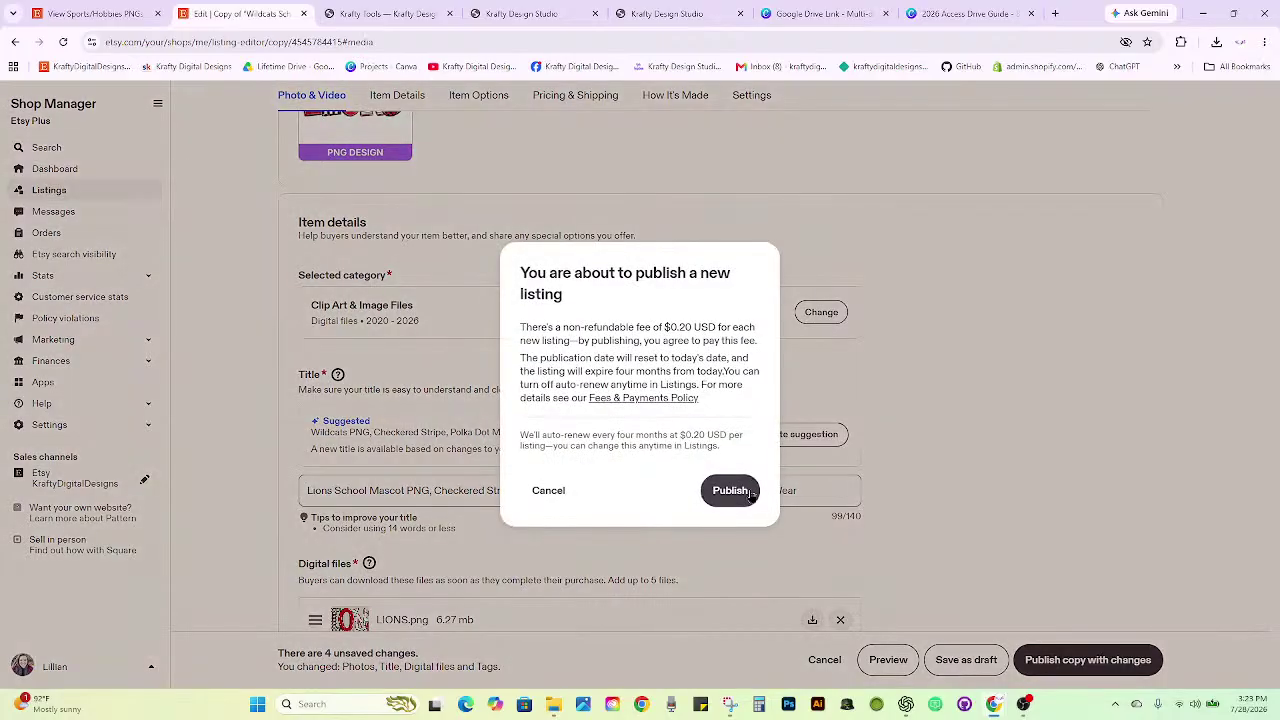
{"action": "left_click", "coordinate": [729, 493]}
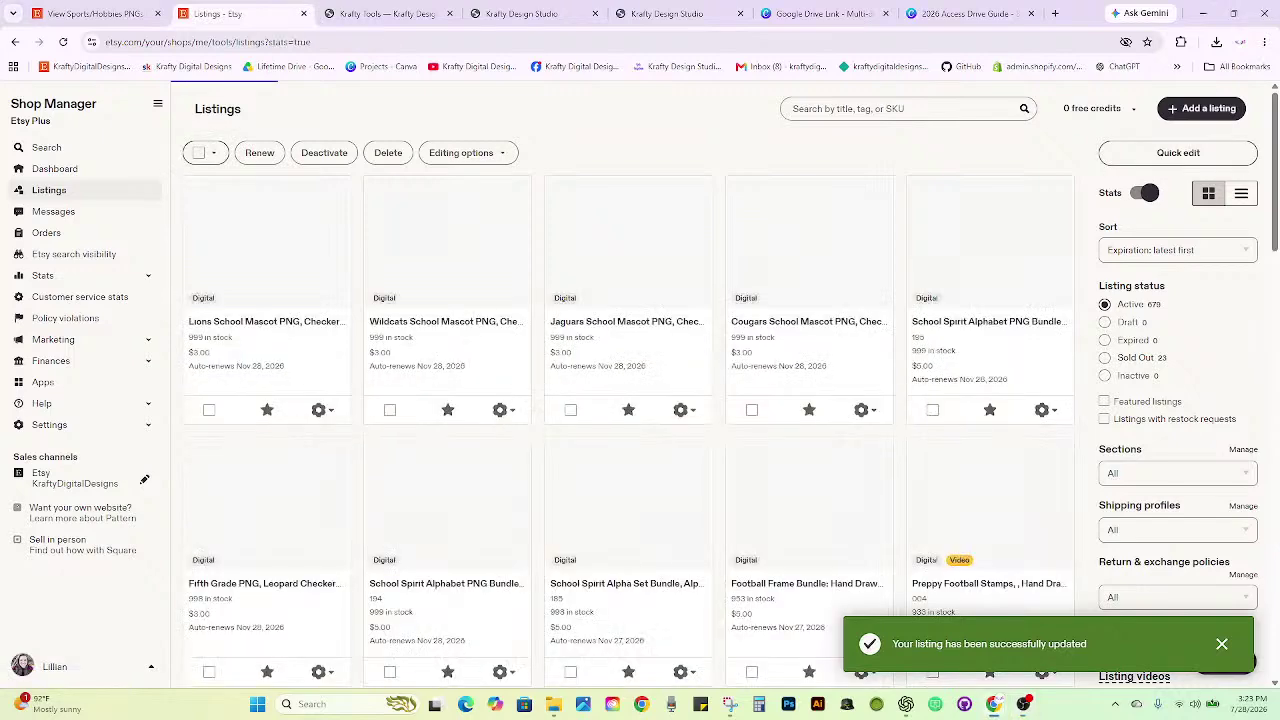
{"action": "left_click", "coordinate": [304, 13]}
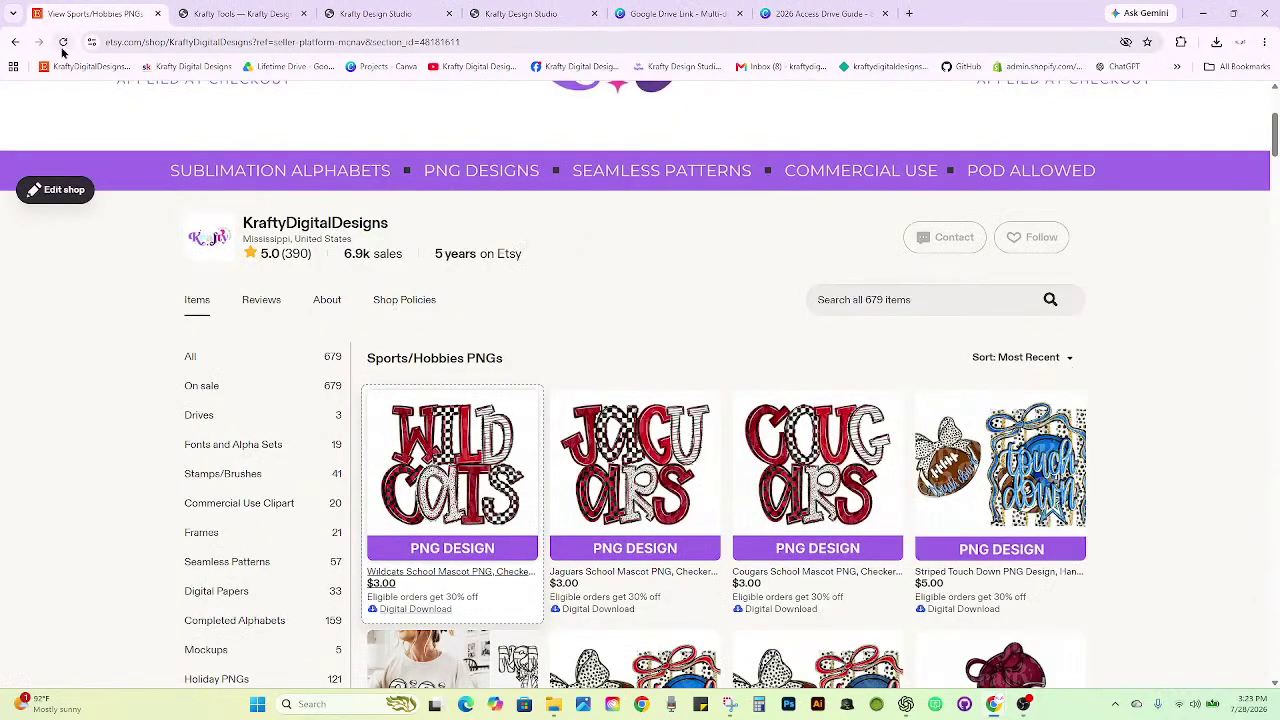
{"action": "left_click", "coordinate": [62, 42]}
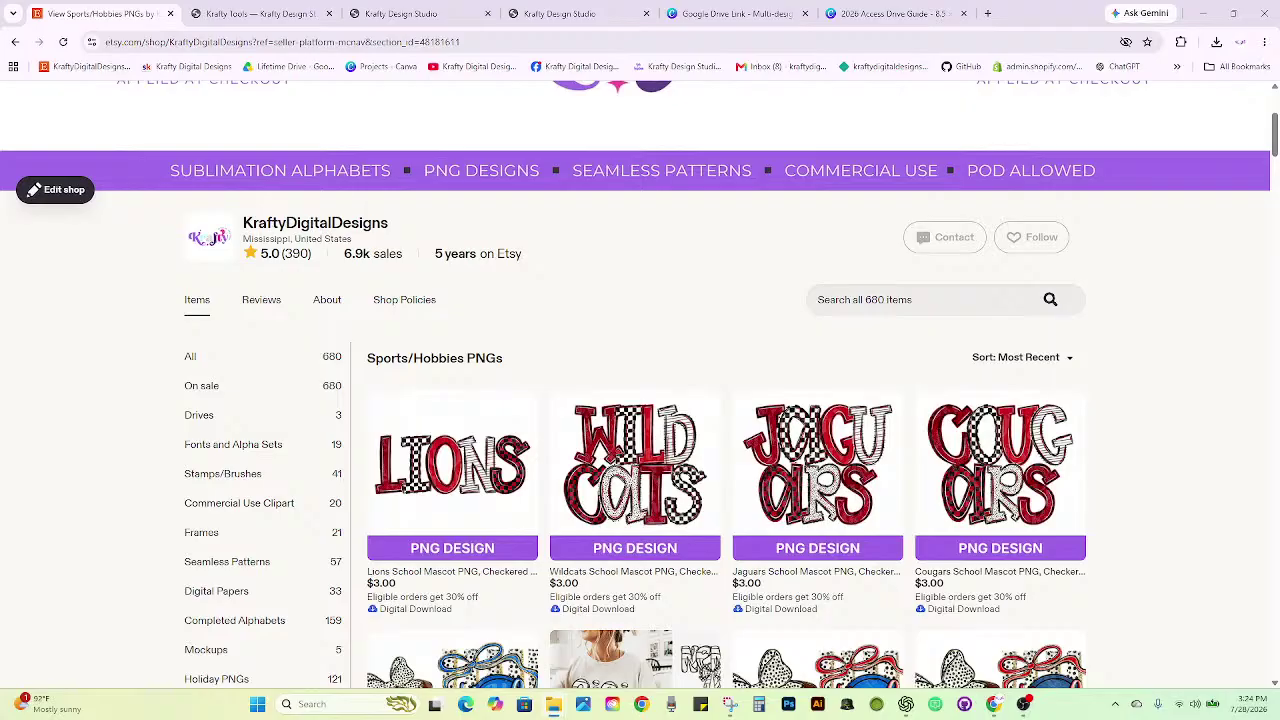
Delete the already listed cougars and jaguars design images from the mascots folder and move the folder window out of the way.
{"action": "left_click_drag", "start_coordinate": [1279, 125], "coordinate": [677, 60]}
{"action": "left_click", "coordinate": [590, 235]}
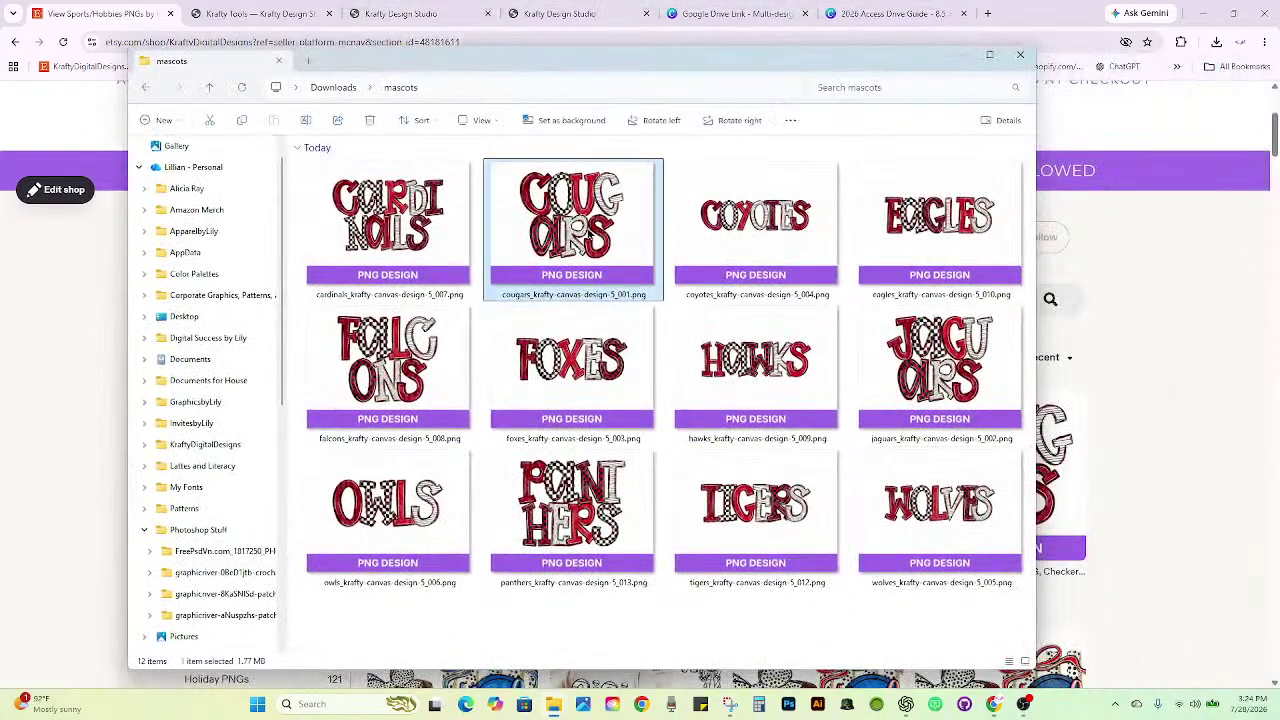
{"action": "left_click", "coordinate": [368, 120]}
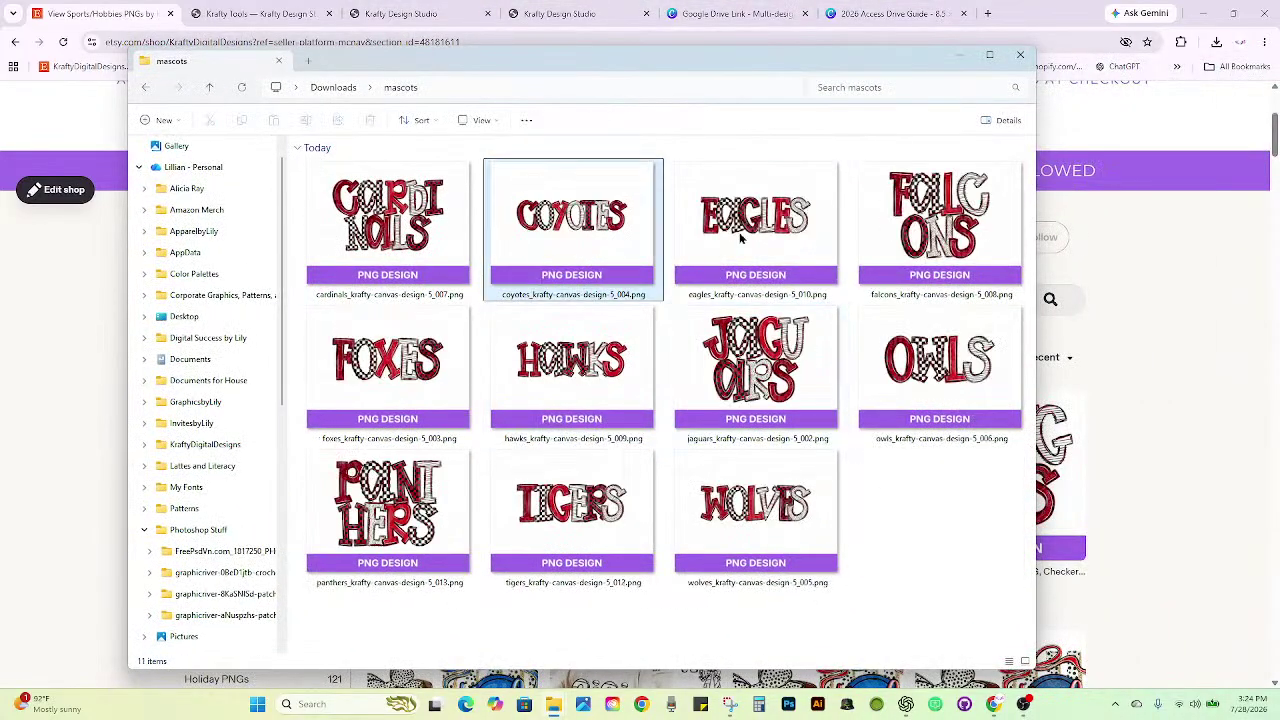
{"action": "left_click", "coordinate": [766, 352]}
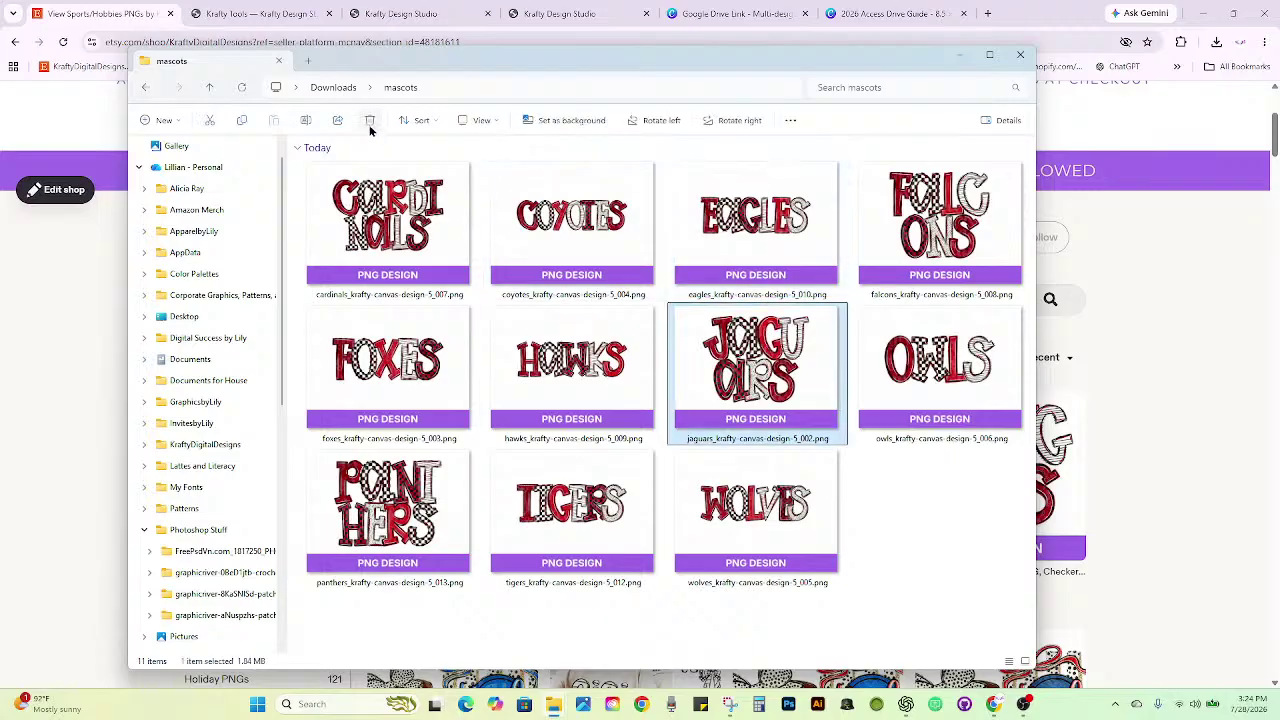
{"action": "left_click", "coordinate": [369, 122]}
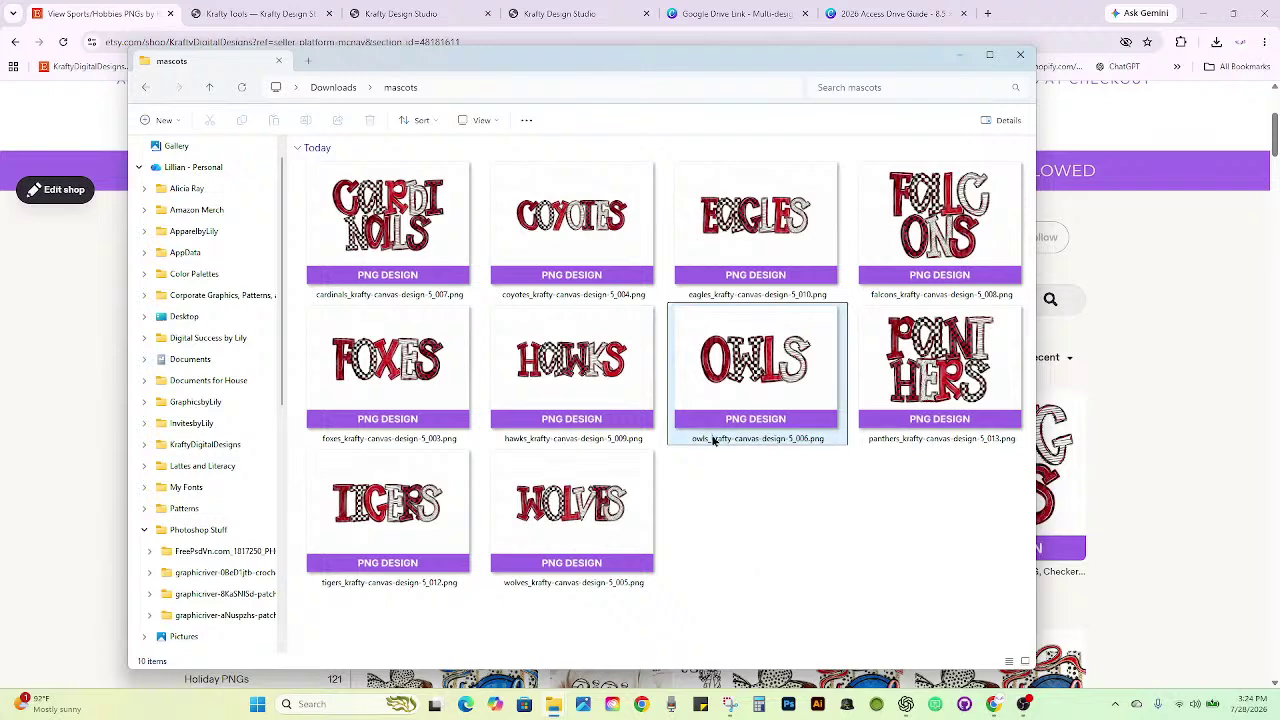
{"action": "left_click_drag", "start_coordinate": [522, 67], "coordinate": [1279, 150]}
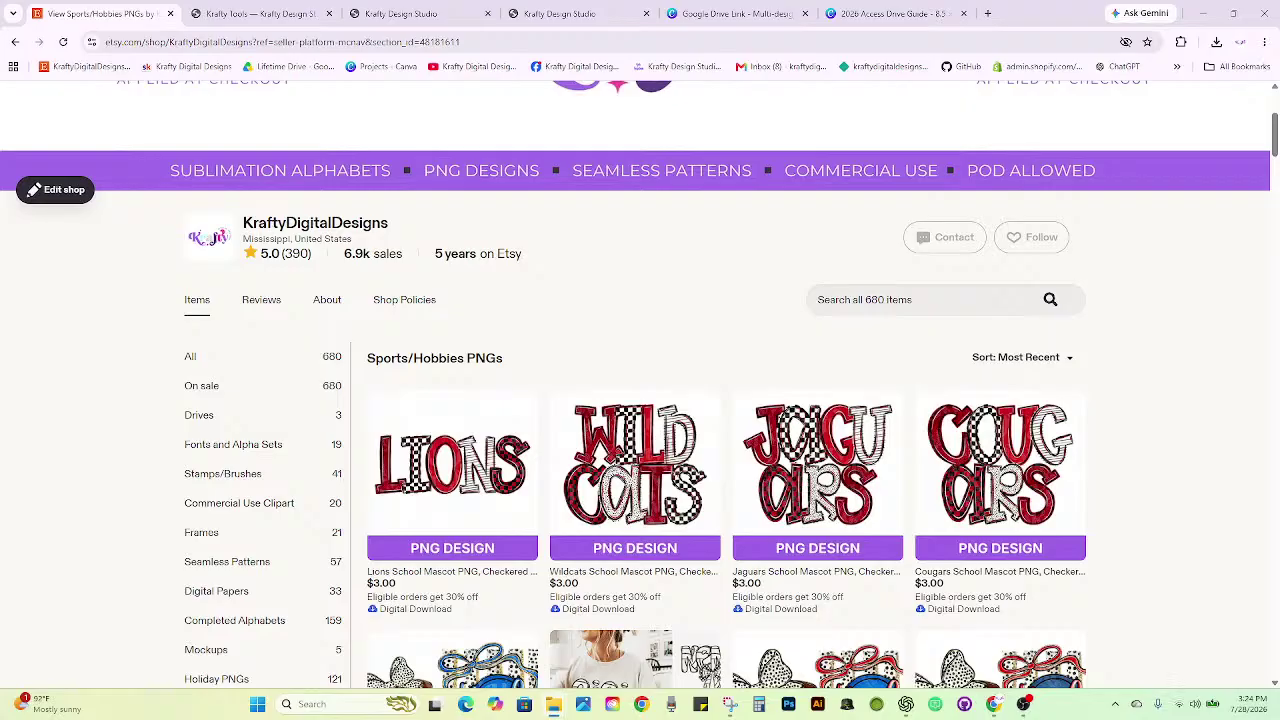
Open the Wildcats School Mascot PNG listing from the shop section and duplicate it.
{"action": "left_click", "coordinate": [460, 484]}
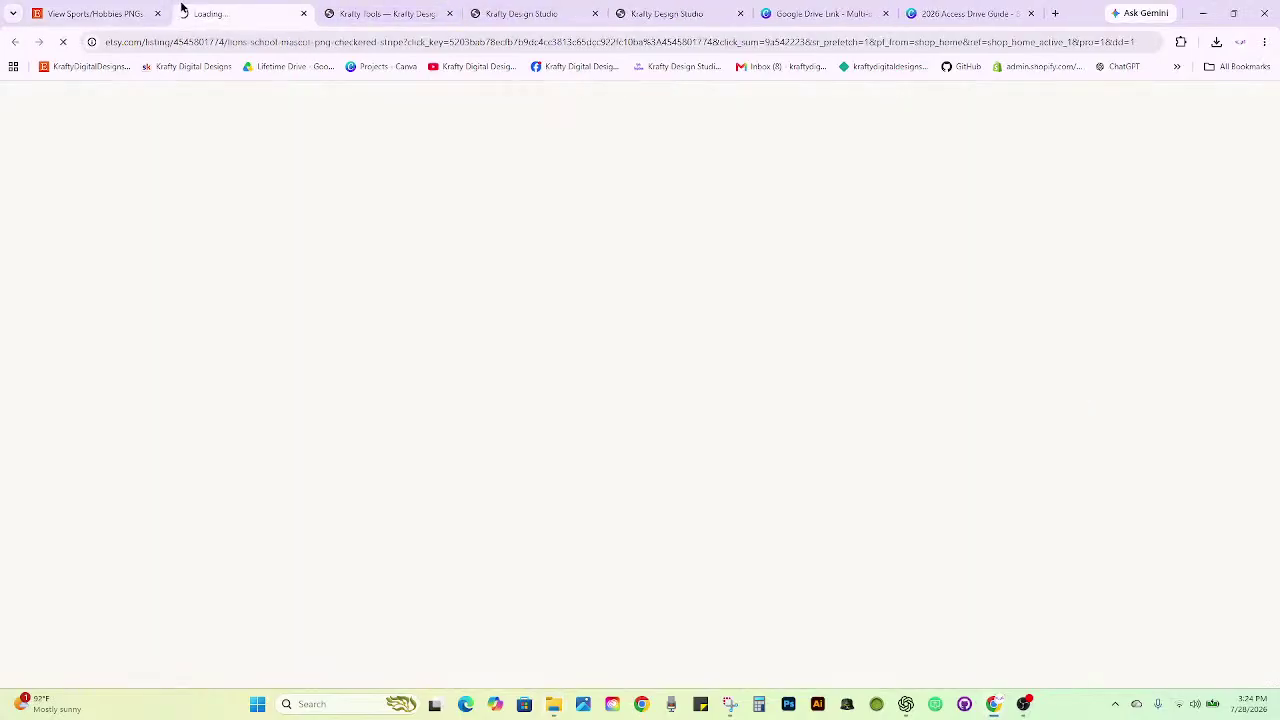
{"action": "left_click", "coordinate": [303, 13]}
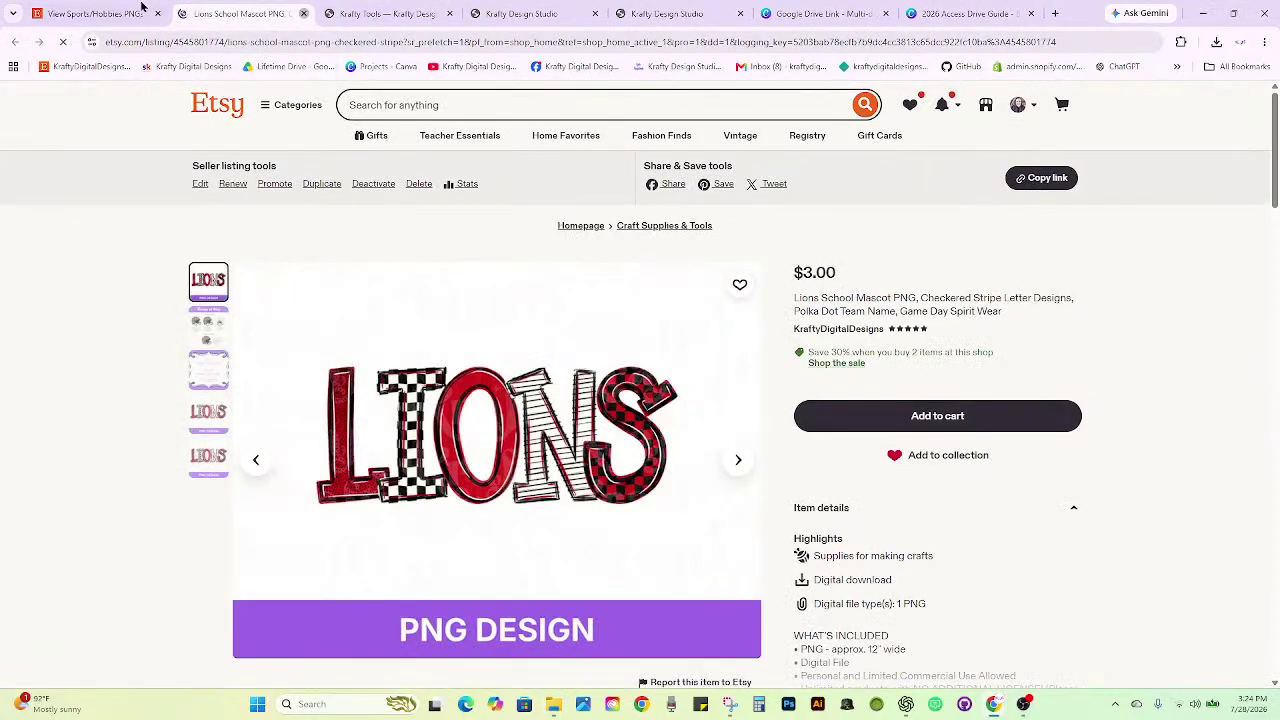
{"action": "left_click", "coordinate": [645, 462]}
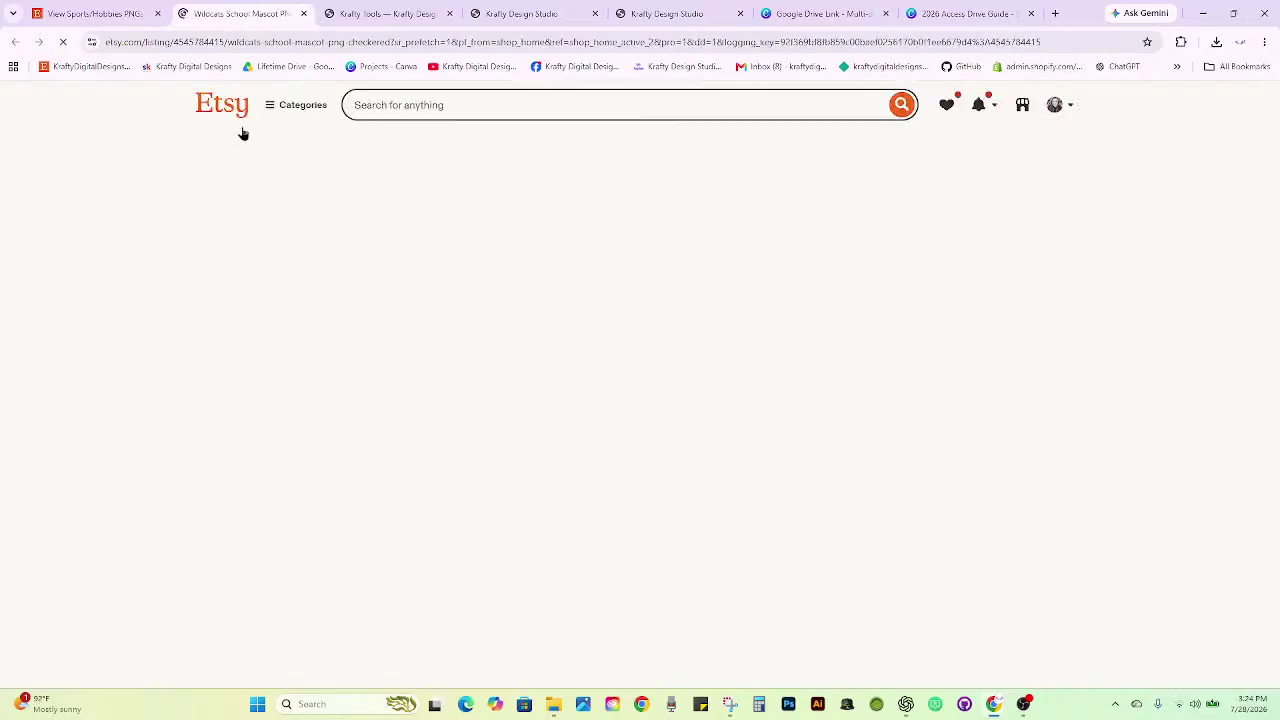
{"action": "left_click", "coordinate": [320, 186]}
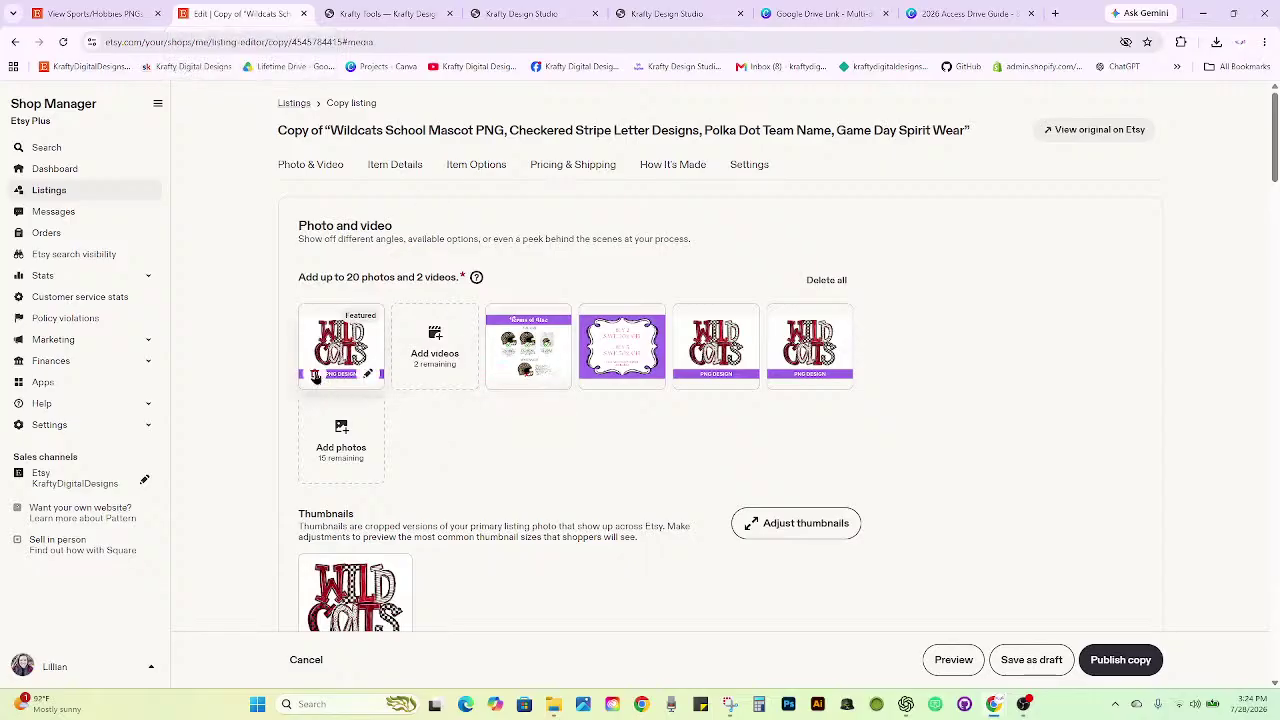
Replace the three Wildcats design photos in the copied listing with three Panthers images and make one the featured photo.
{"action": "left_click", "coordinate": [315, 376]}
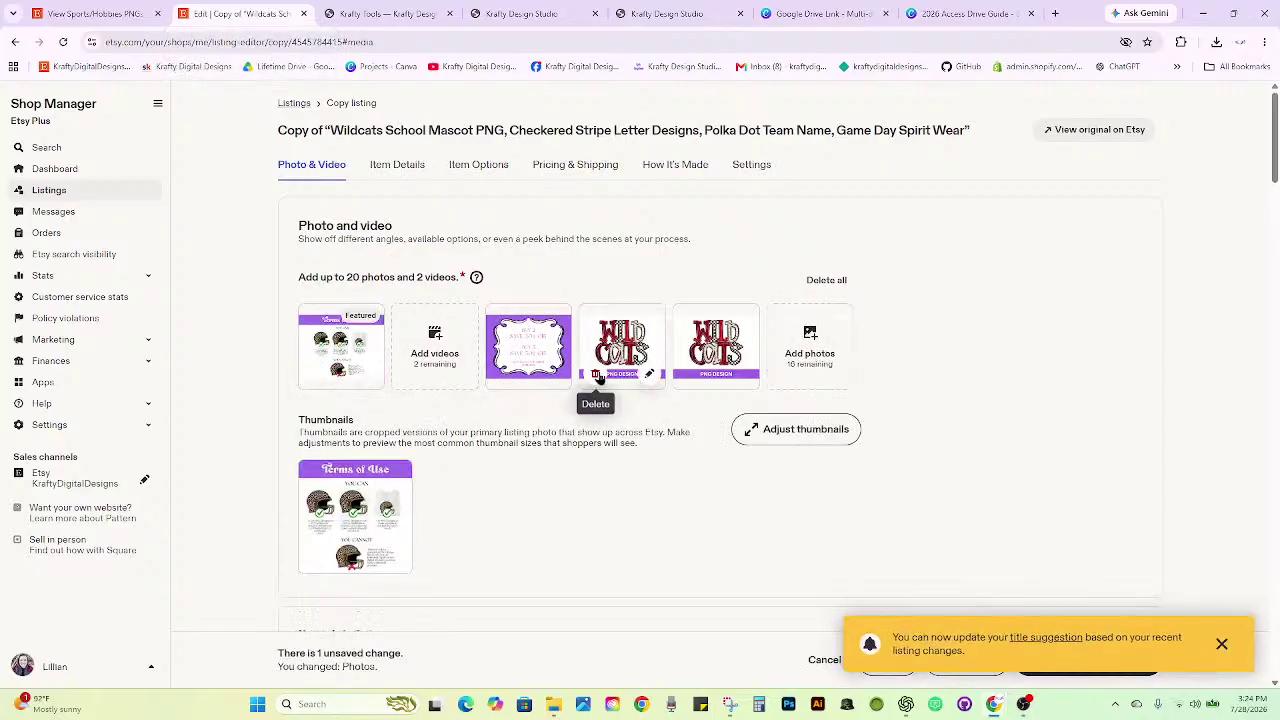
{"action": "left_click", "coordinate": [597, 376]}
{"action": "left_click", "coordinate": [597, 376]}
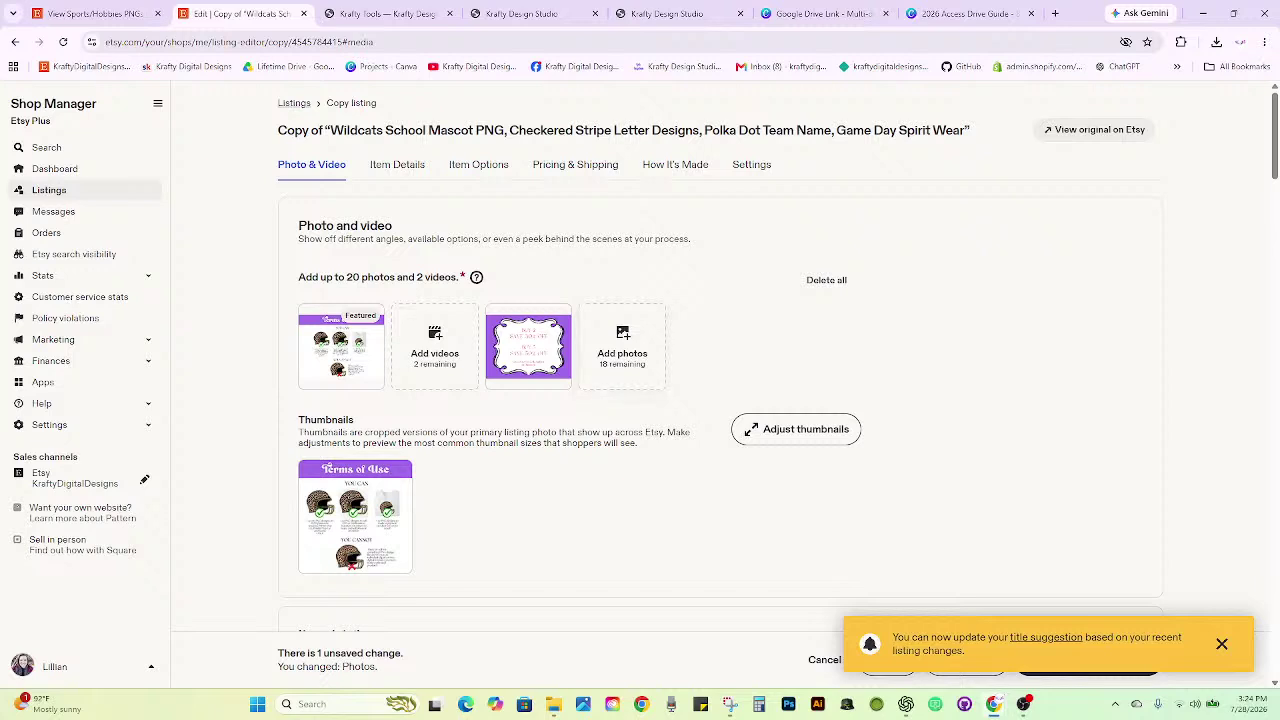
{"action": "left_click_drag", "start_coordinate": [1279, 400], "coordinate": [621, 359]}
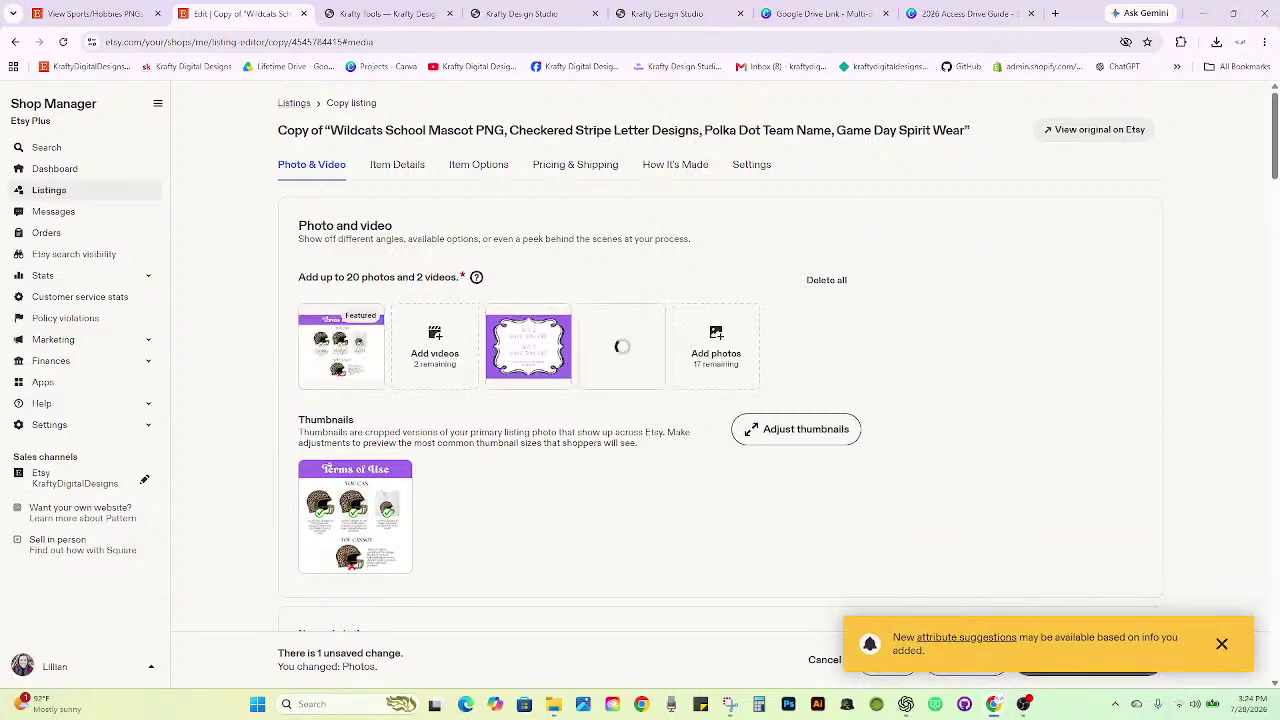
{"action": "left_click_drag", "start_coordinate": [1279, 400], "coordinate": [702, 339]}
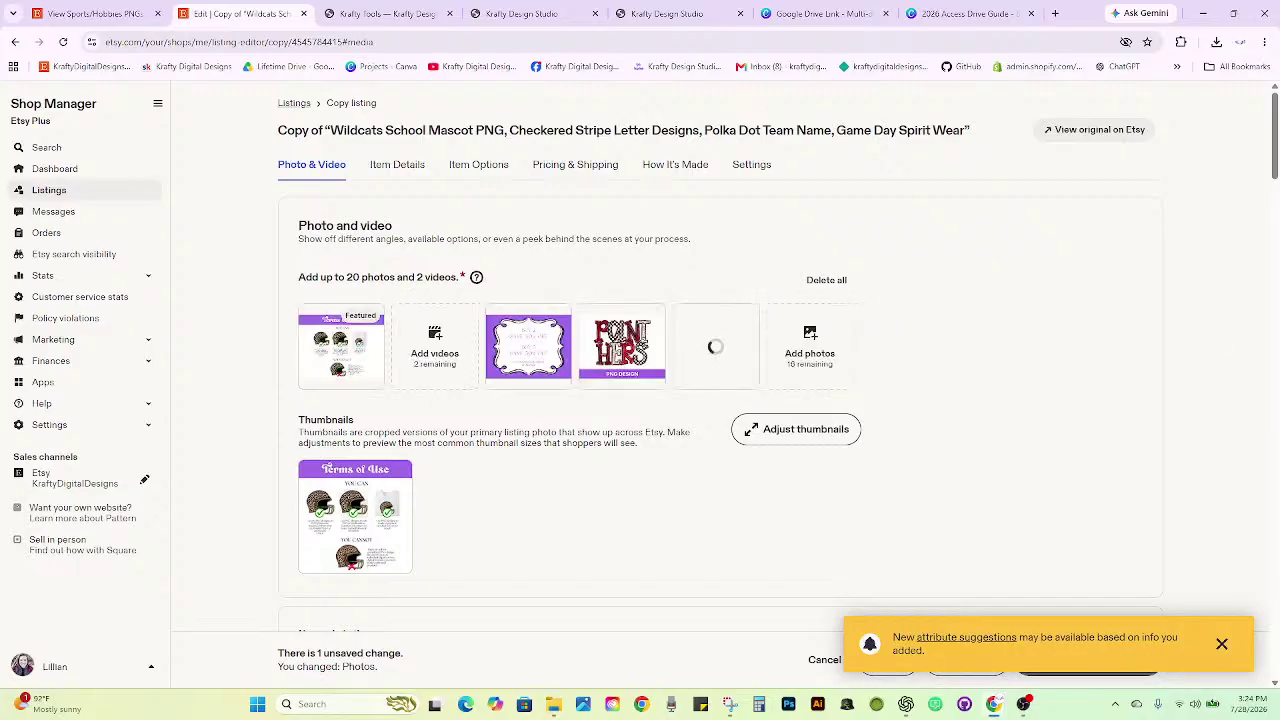
{"action": "left_click_drag", "start_coordinate": [1279, 320], "coordinate": [829, 334]}
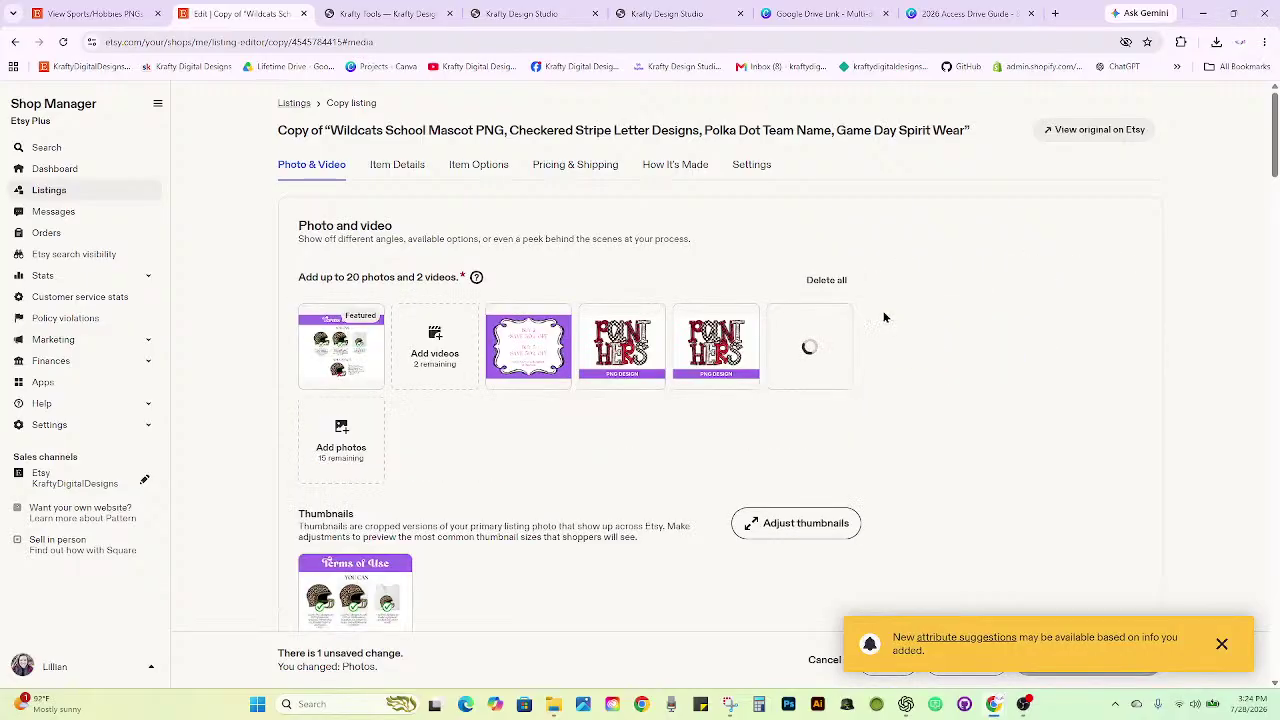
{"action": "left_click_drag", "start_coordinate": [622, 343], "coordinate": [318, 337]}
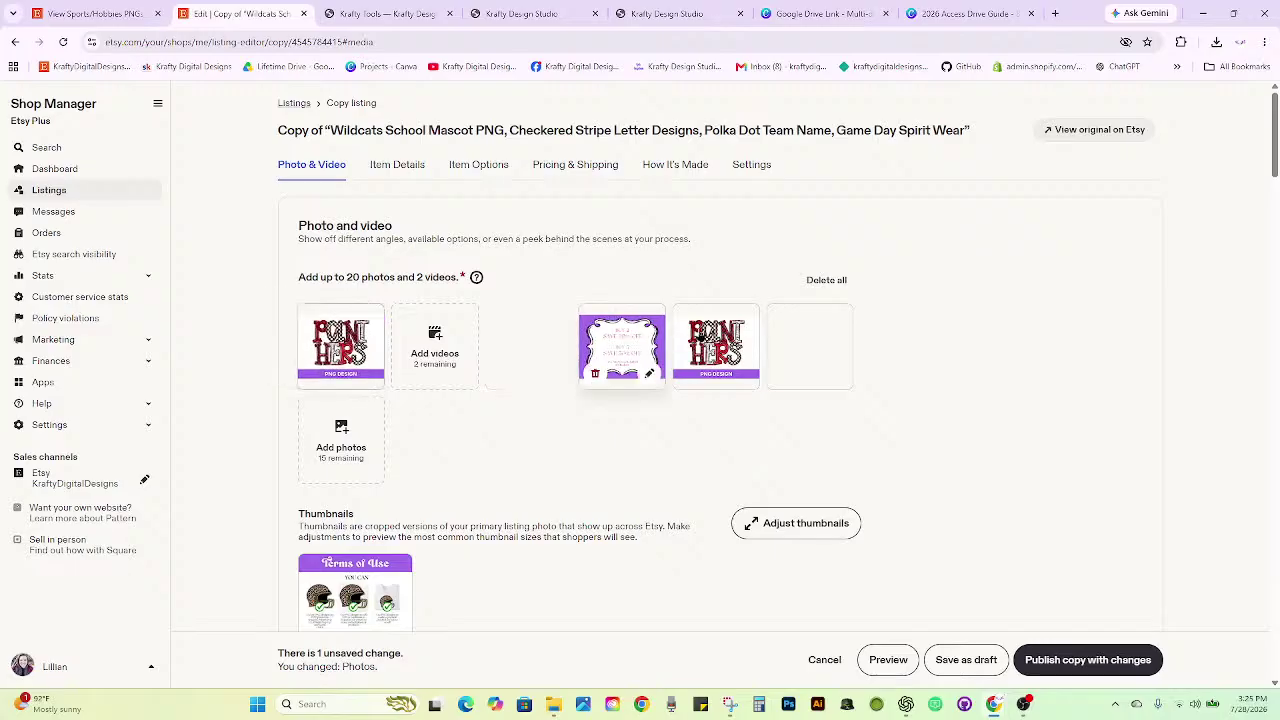
Change the mascot name in the copied listing's title from Wildcats to Panthers.
{"action": "scroll", "coordinate": [971, 351], "scroll_direction": "down", "scroll_amount": 3}
{"action": "scroll", "coordinate": [975, 349], "scroll_direction": "down", "scroll_amount": 1}
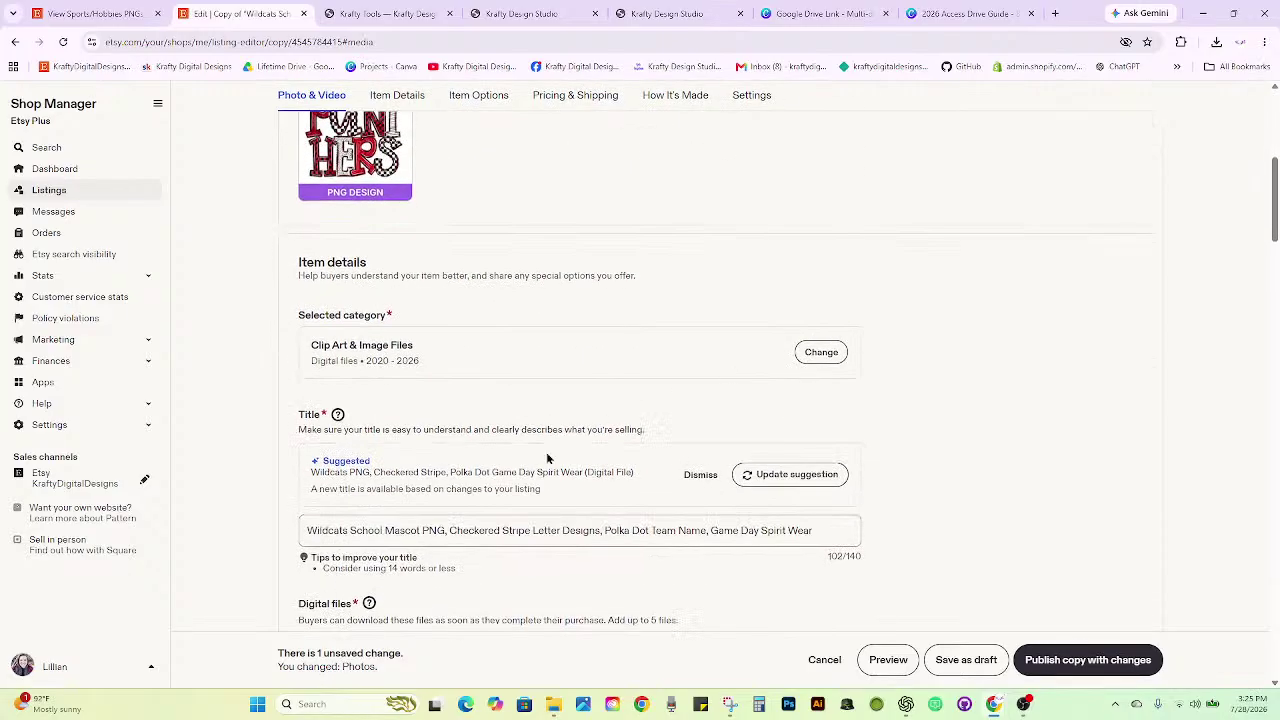
{"action": "double_click", "coordinate": [333, 530]}
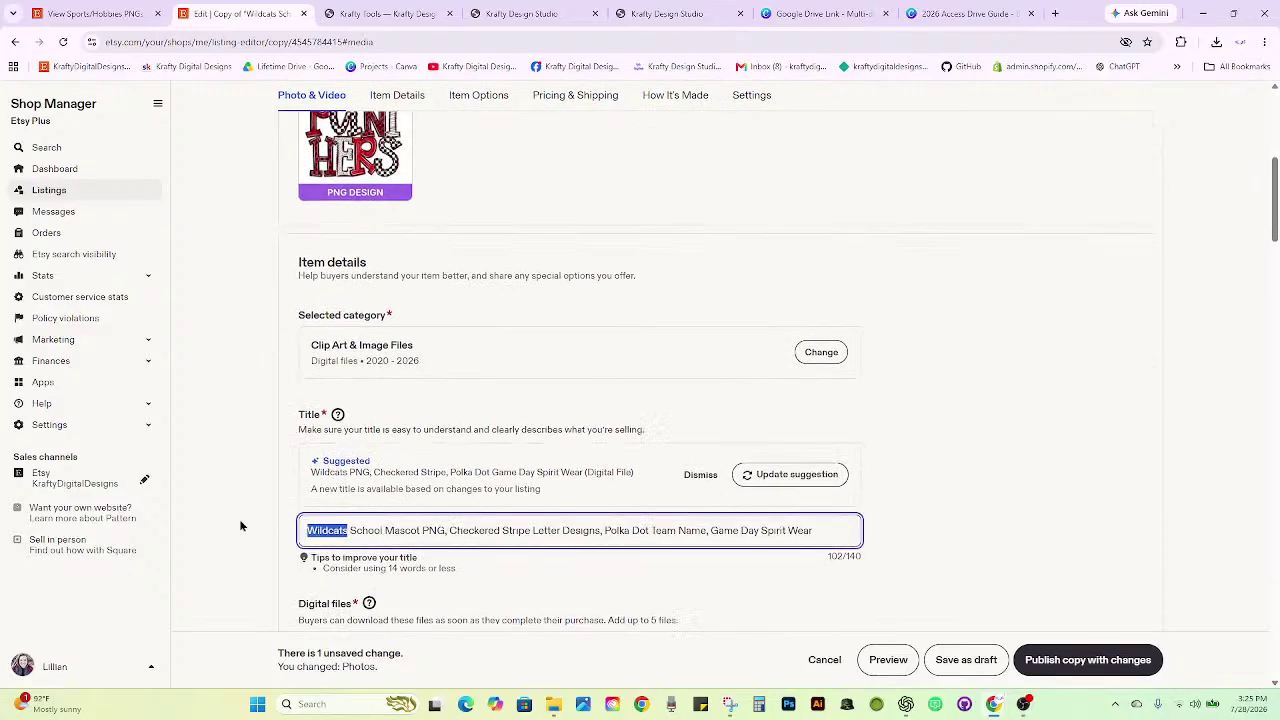
{"action": "type", "text": "Panthers"}
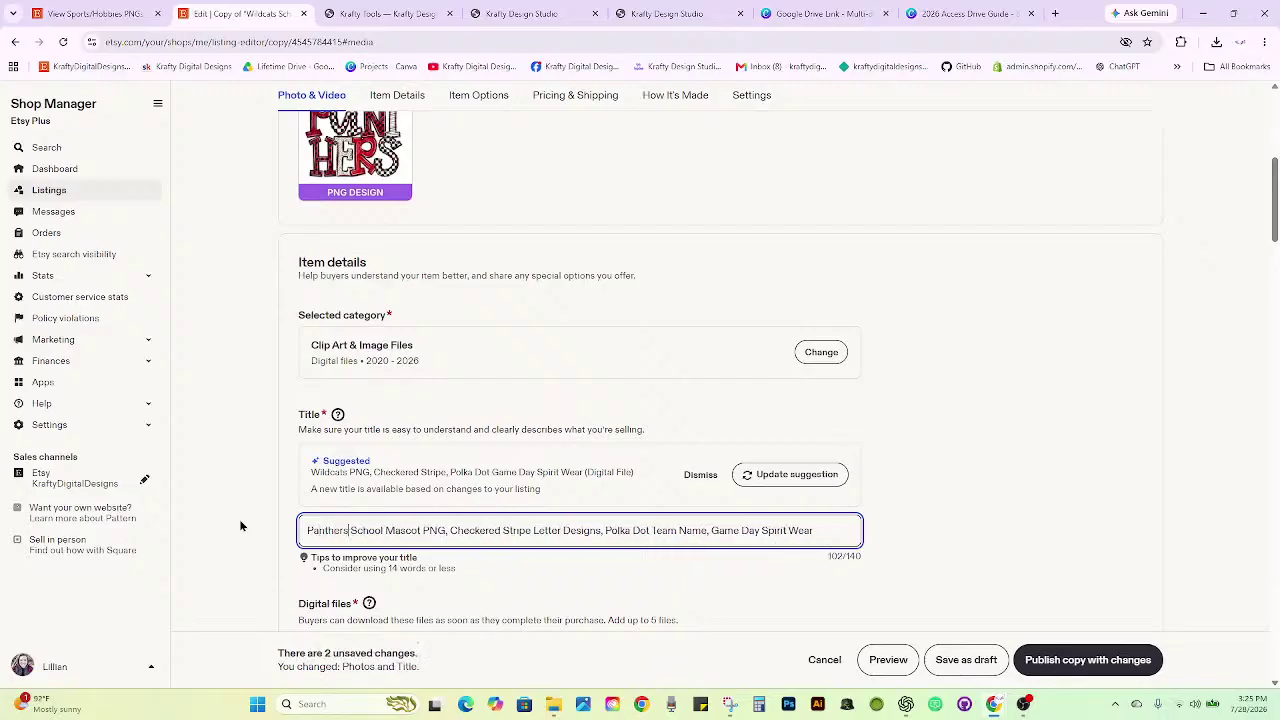
Replace the listing's WILDCaTS.png digital file with PaNTHERS.png.
{"action": "scroll", "coordinate": [894, 506], "scroll_direction": "down", "scroll_amount": 3}
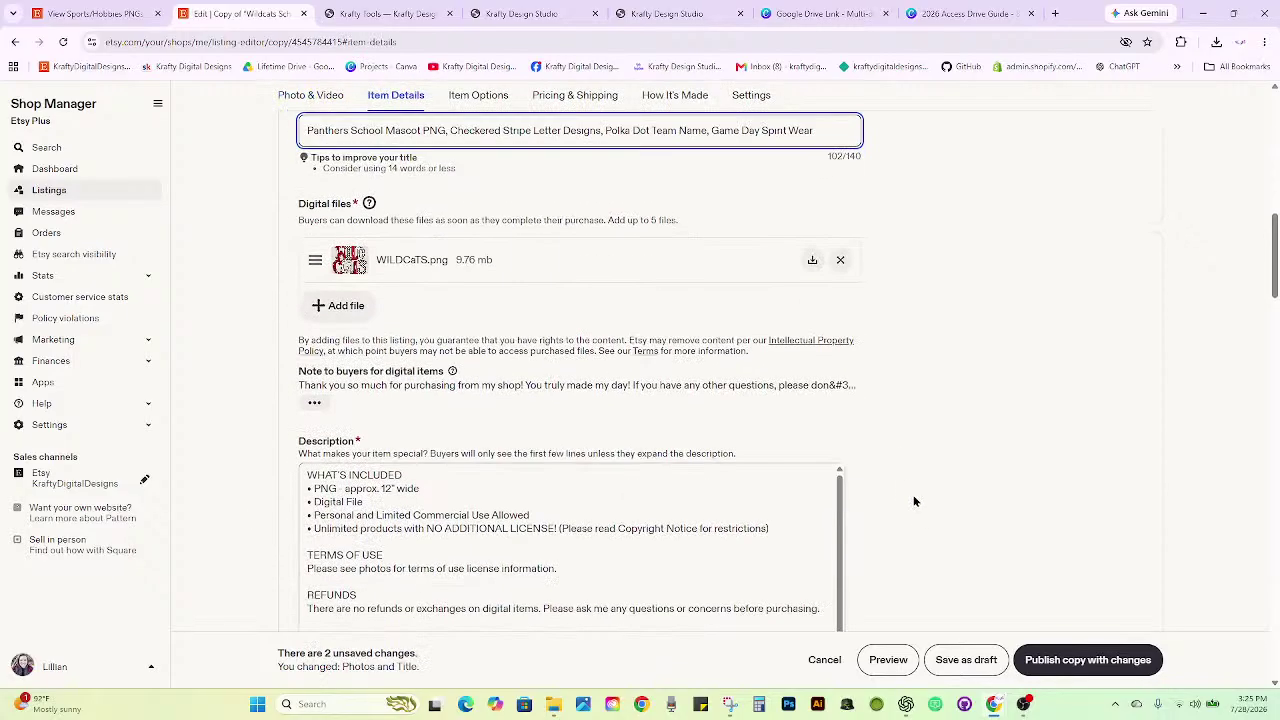
{"action": "left_click", "coordinate": [840, 260]}
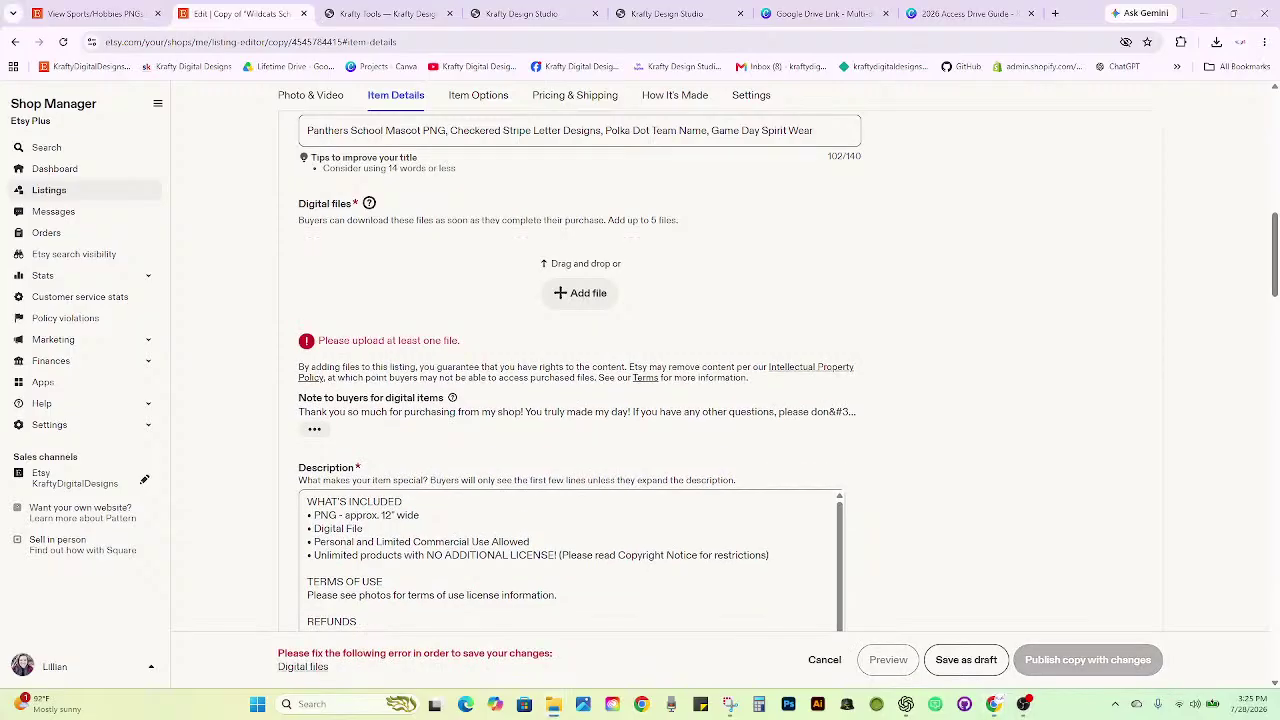
{"action": "left_click_drag", "start_coordinate": [1040, 492], "coordinate": [578, 360]}
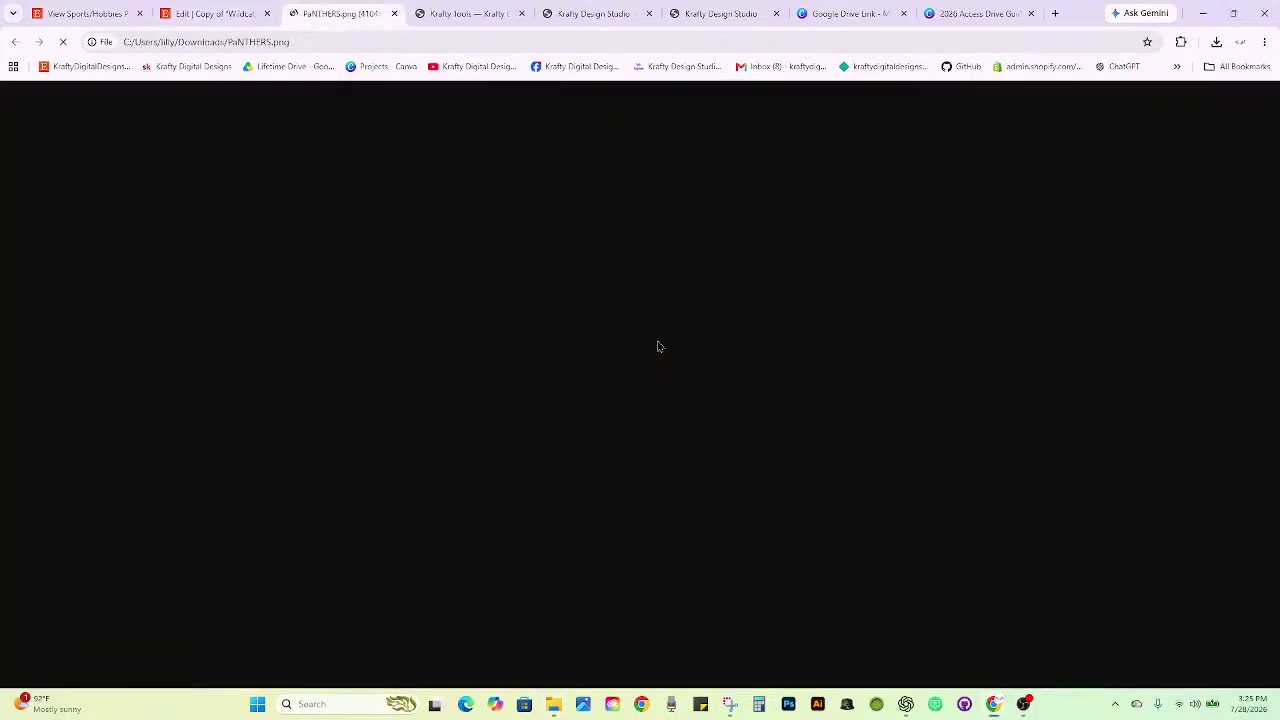
{"action": "left_click", "coordinate": [394, 13]}
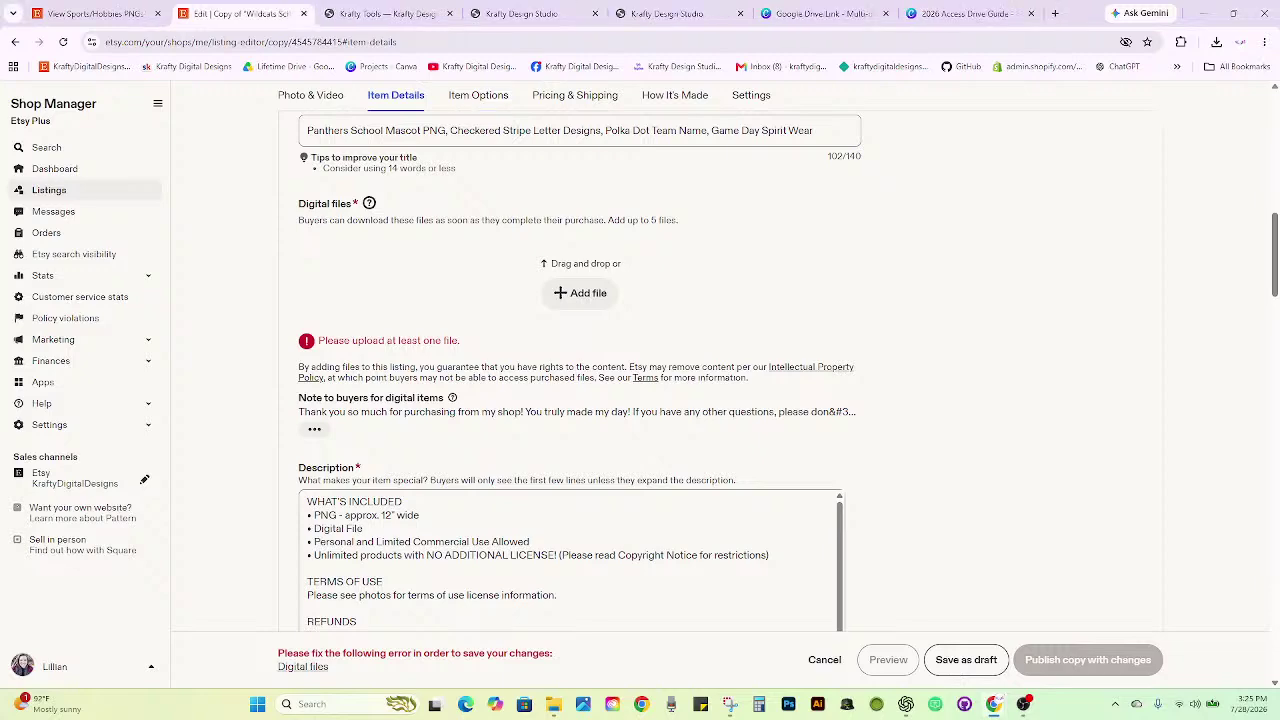
{"action": "left_click_drag", "start_coordinate": [1264, 268], "coordinate": [590, 297]}
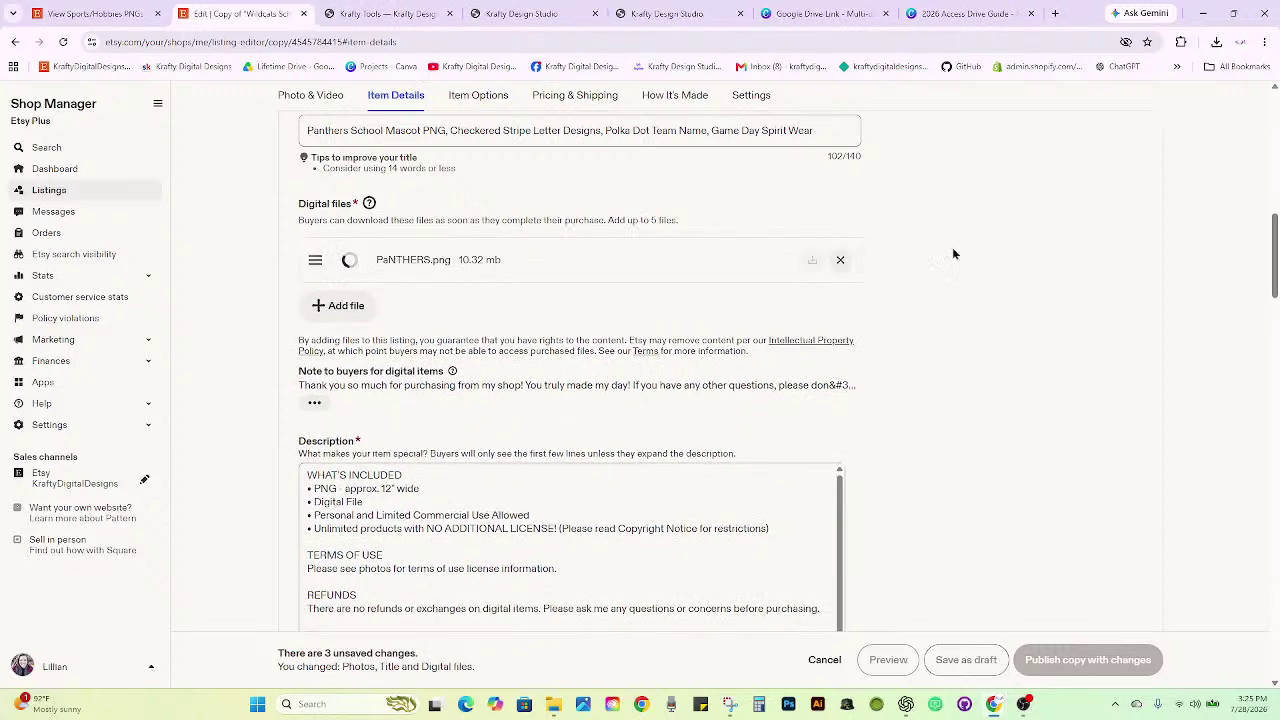
Replace the "wildcats mascot png" tag with "panthers mascot png".
{"action": "scroll", "coordinate": [969, 255], "scroll_direction": "down", "scroll_amount": 7}
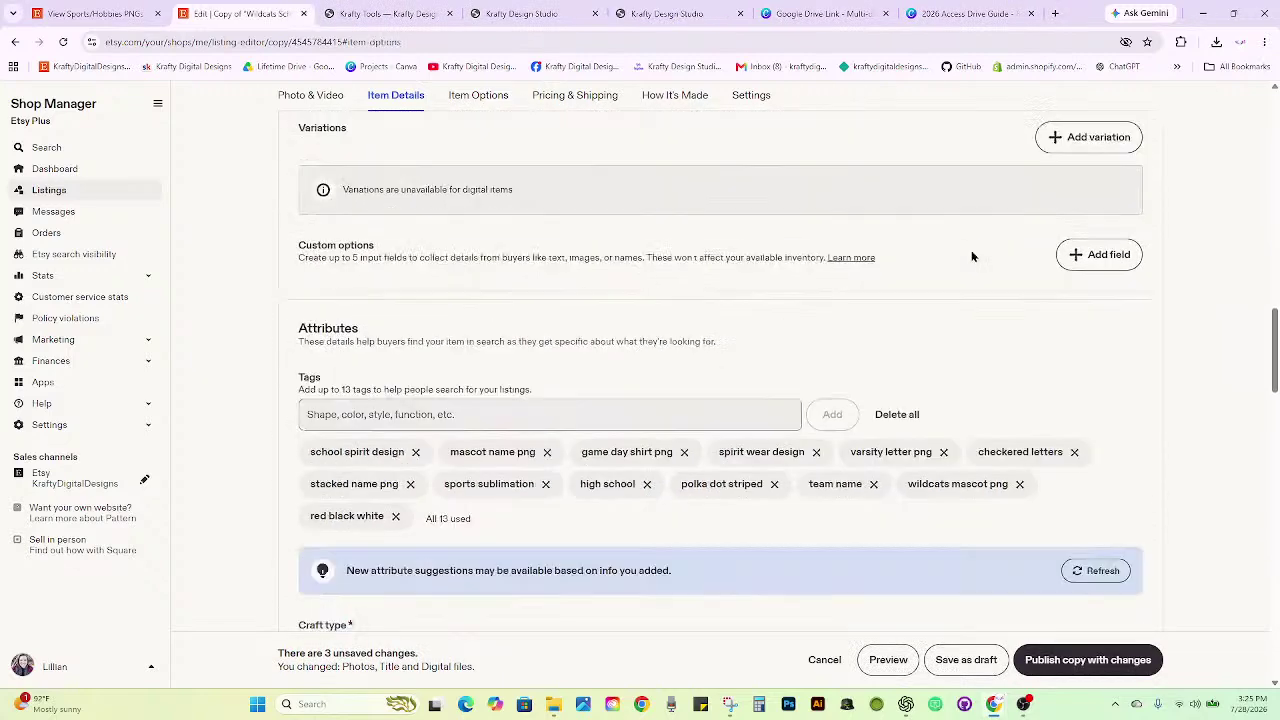
{"action": "left_click", "coordinate": [1020, 431]}
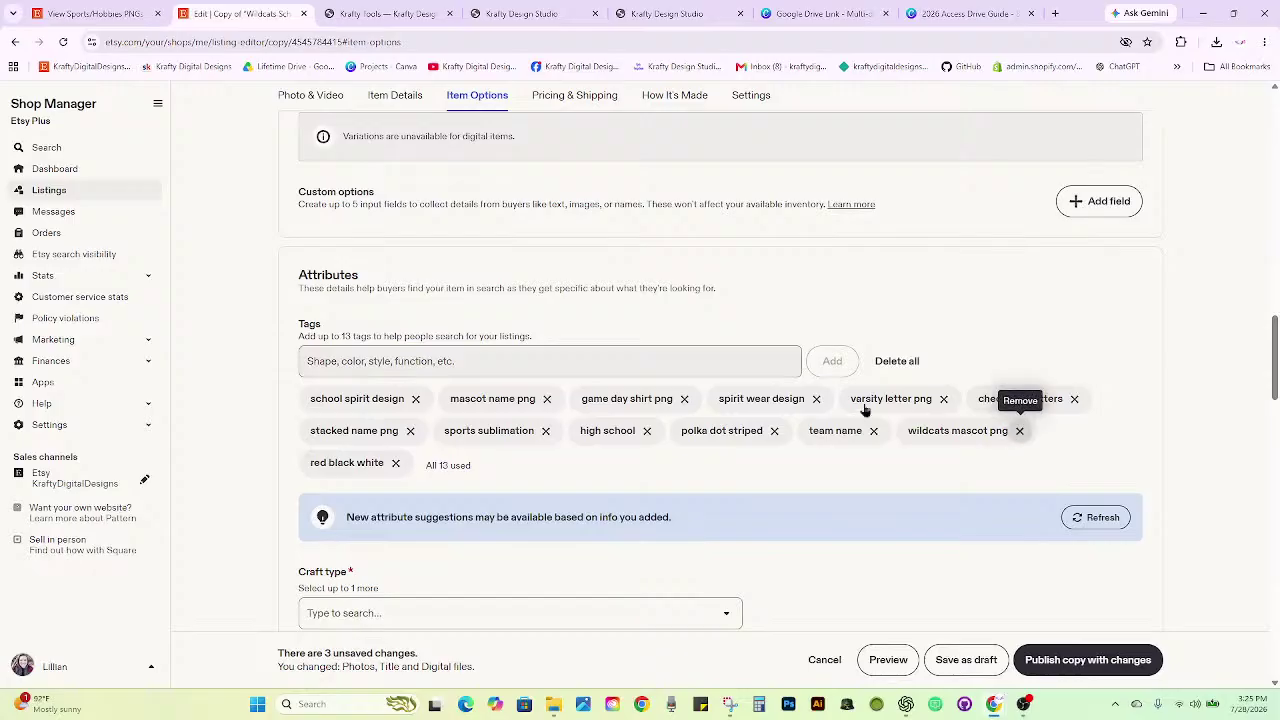
{"action": "left_click", "coordinate": [657, 363]}
{"action": "type", "text": "a"}
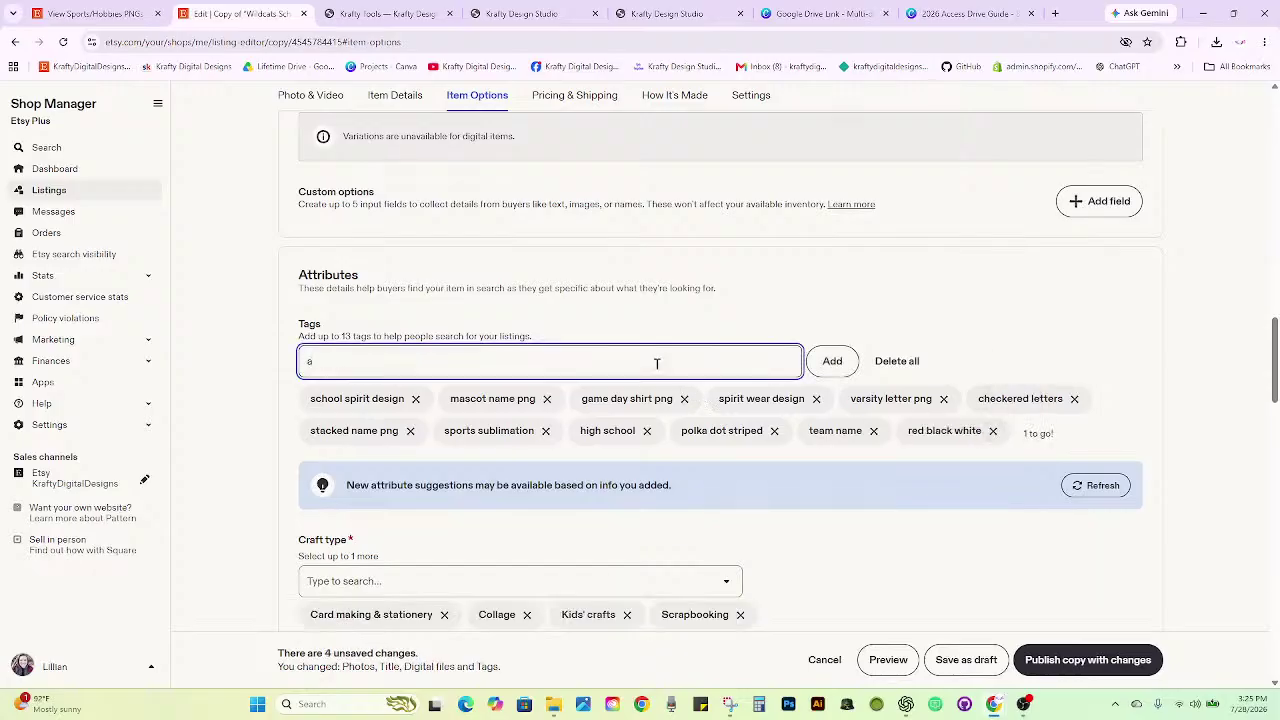
{"action": "key", "text": "BackSpace"}
{"action": "type", "text": "panthers mascot png"}
{"action": "key", "text": "Return"}
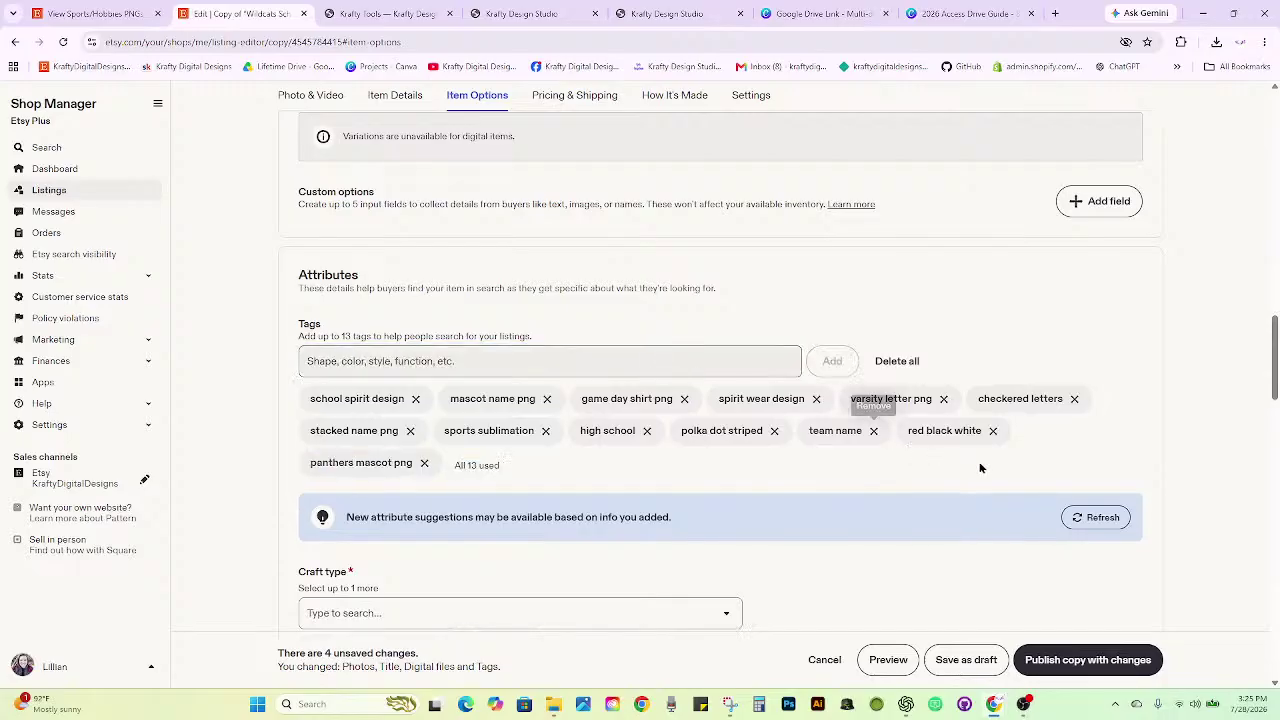
Review the Panthers listing's details, tags, price and photos, and publish the copy with its changes.
{"action": "scroll", "coordinate": [976, 480], "scroll_direction": "down", "scroll_amount": 15}
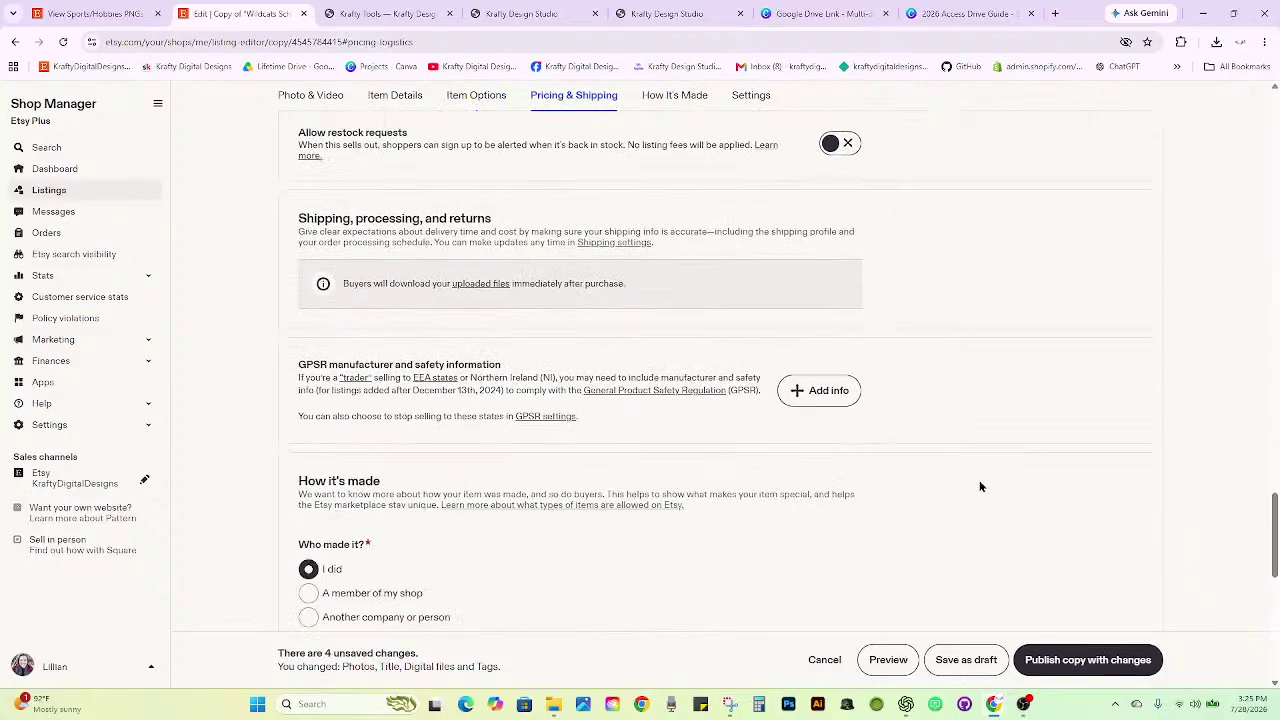
{"action": "scroll", "coordinate": [979, 488], "scroll_direction": "down", "scroll_amount": 2}
{"action": "scroll", "coordinate": [977, 489], "scroll_direction": "up", "scroll_amount": 6}
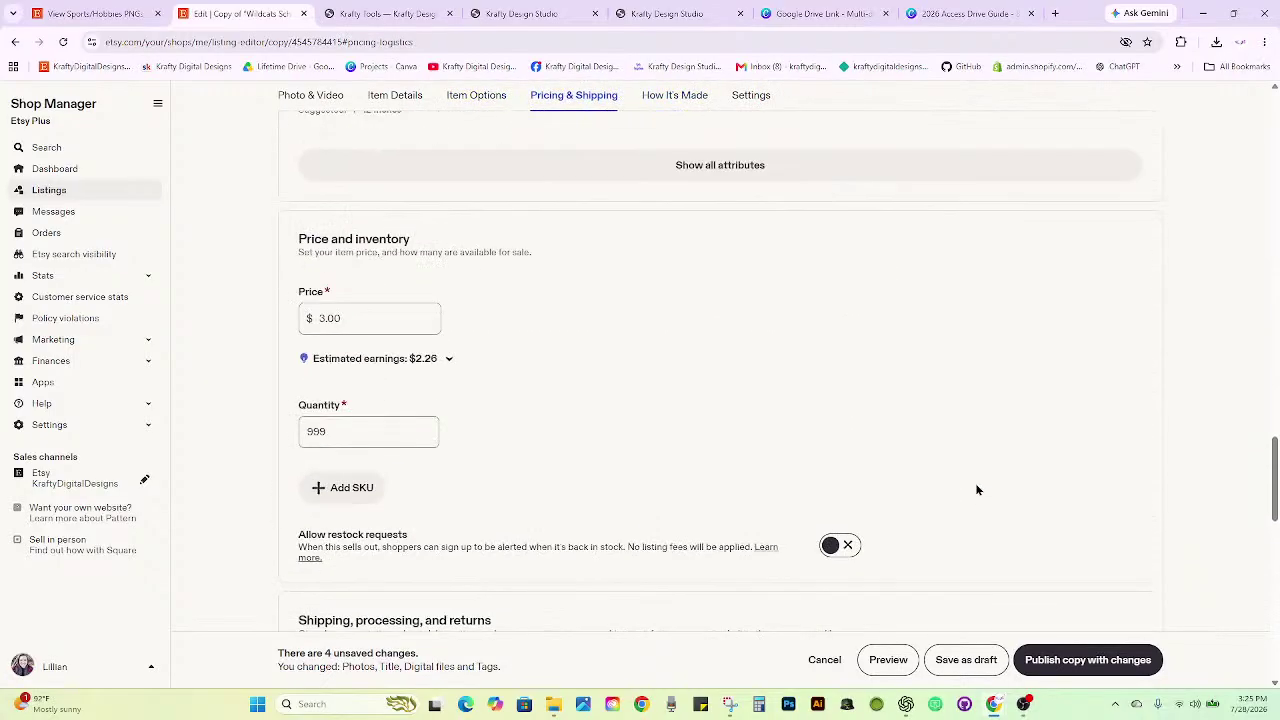
{"action": "scroll", "coordinate": [977, 489], "scroll_direction": "up", "scroll_amount": 6}
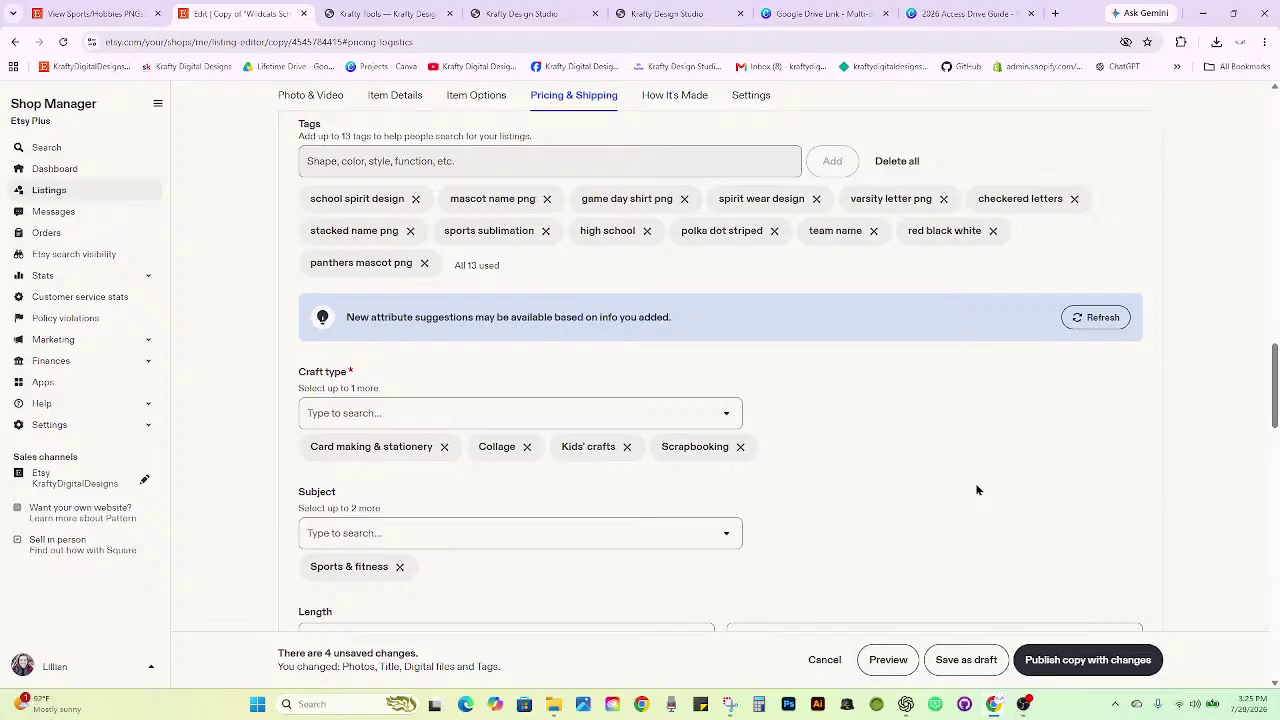
{"action": "scroll", "coordinate": [977, 489], "scroll_direction": "up", "scroll_amount": 2}
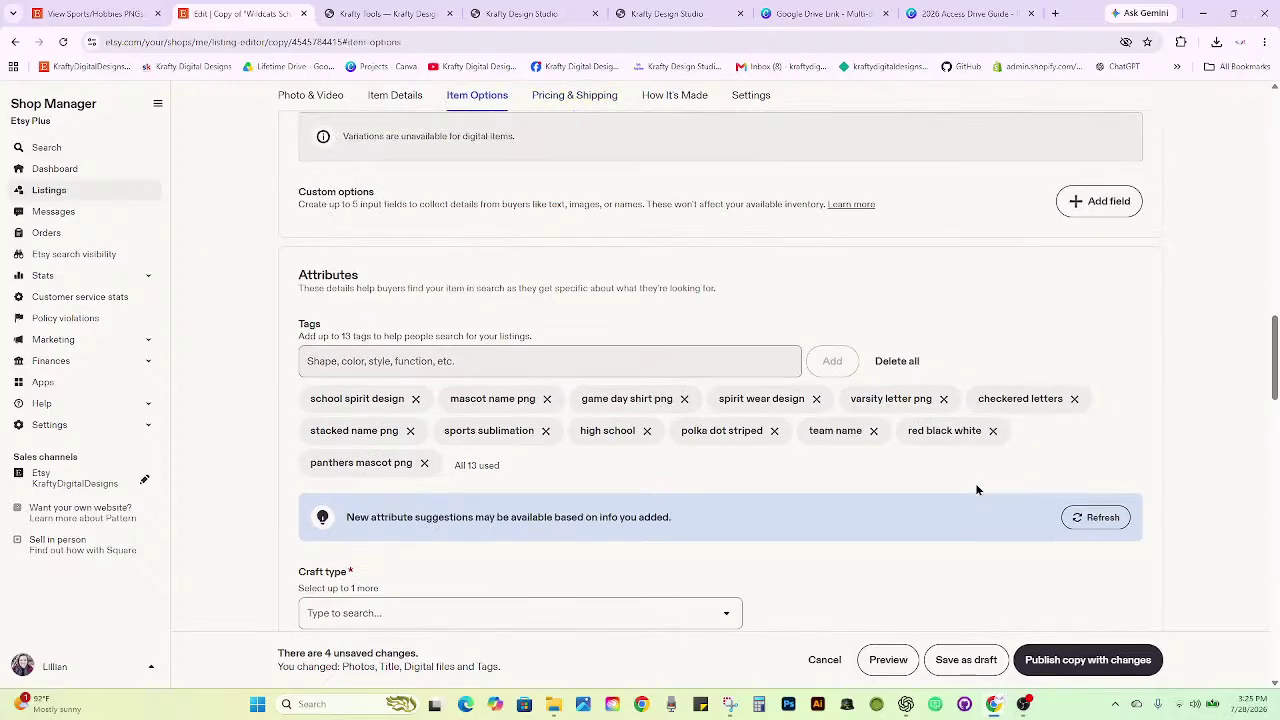
{"action": "scroll", "coordinate": [977, 489], "scroll_direction": "up", "scroll_amount": 6}
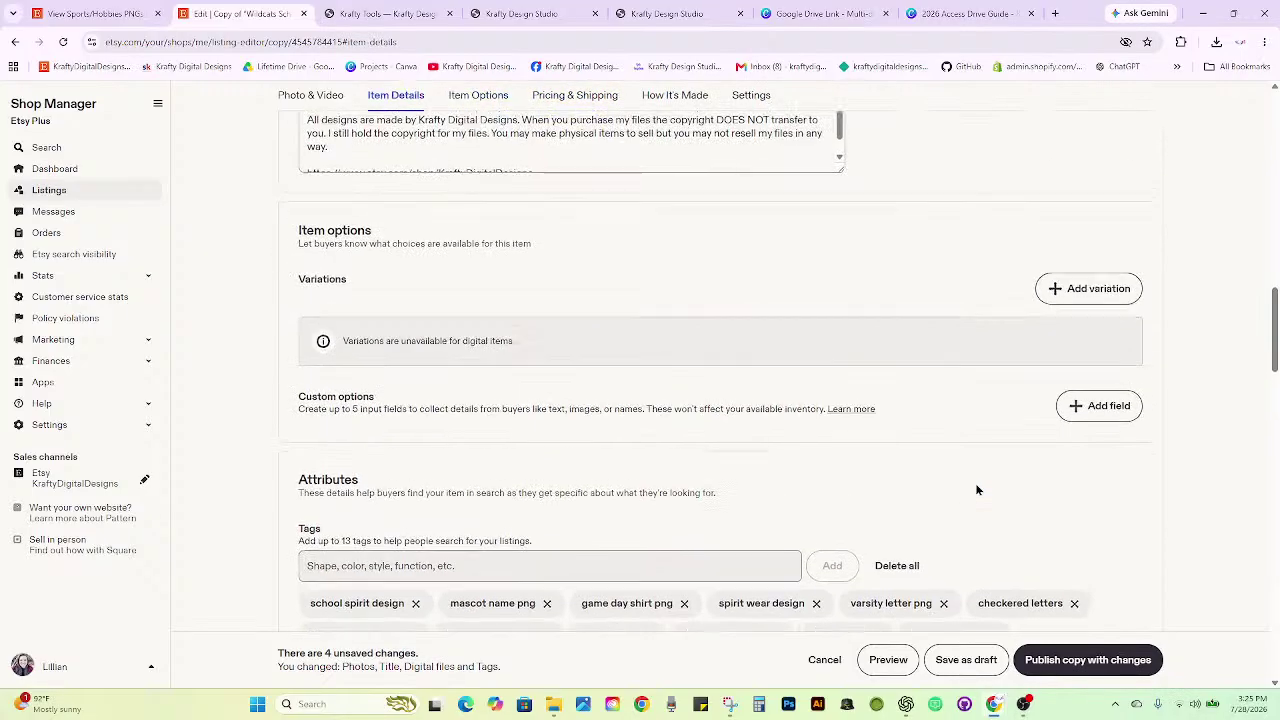
{"action": "scroll", "coordinate": [977, 489], "scroll_direction": "up", "scroll_amount": 5}
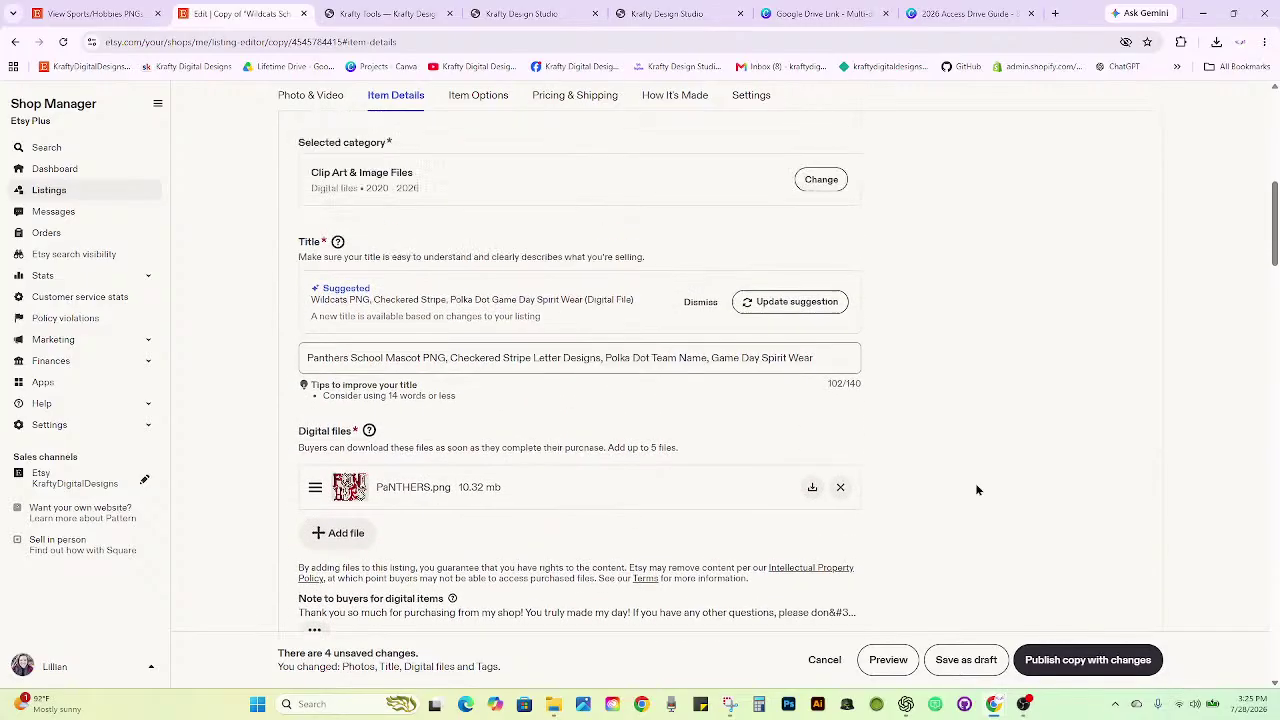
{"action": "scroll", "coordinate": [977, 489], "scroll_direction": "up", "scroll_amount": 3}
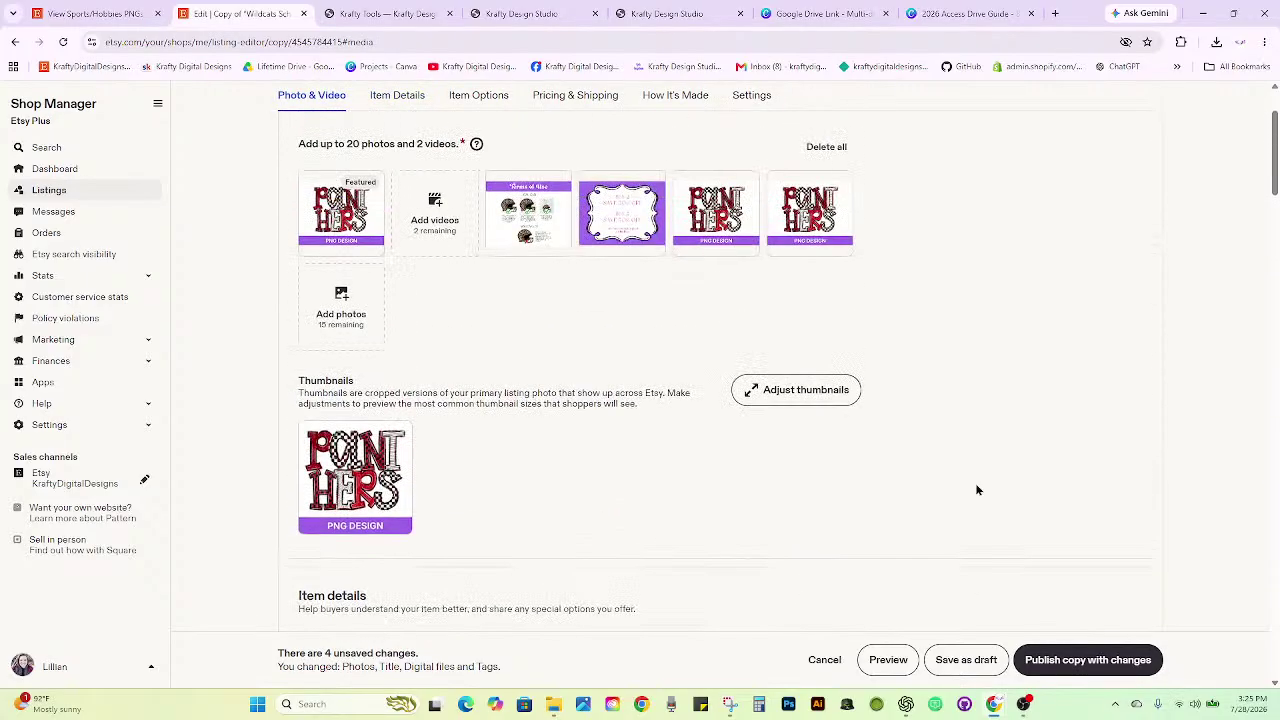
{"action": "left_click", "coordinate": [1060, 660]}
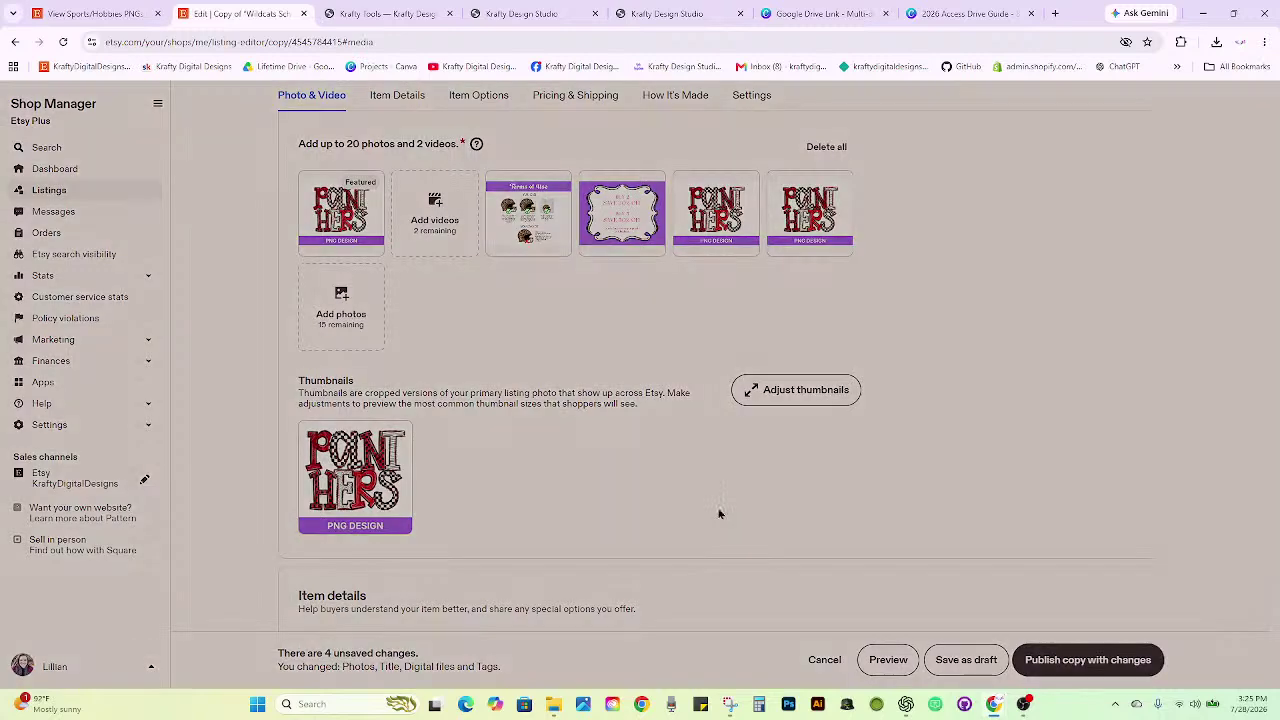
{"action": "left_click", "coordinate": [726, 500]}
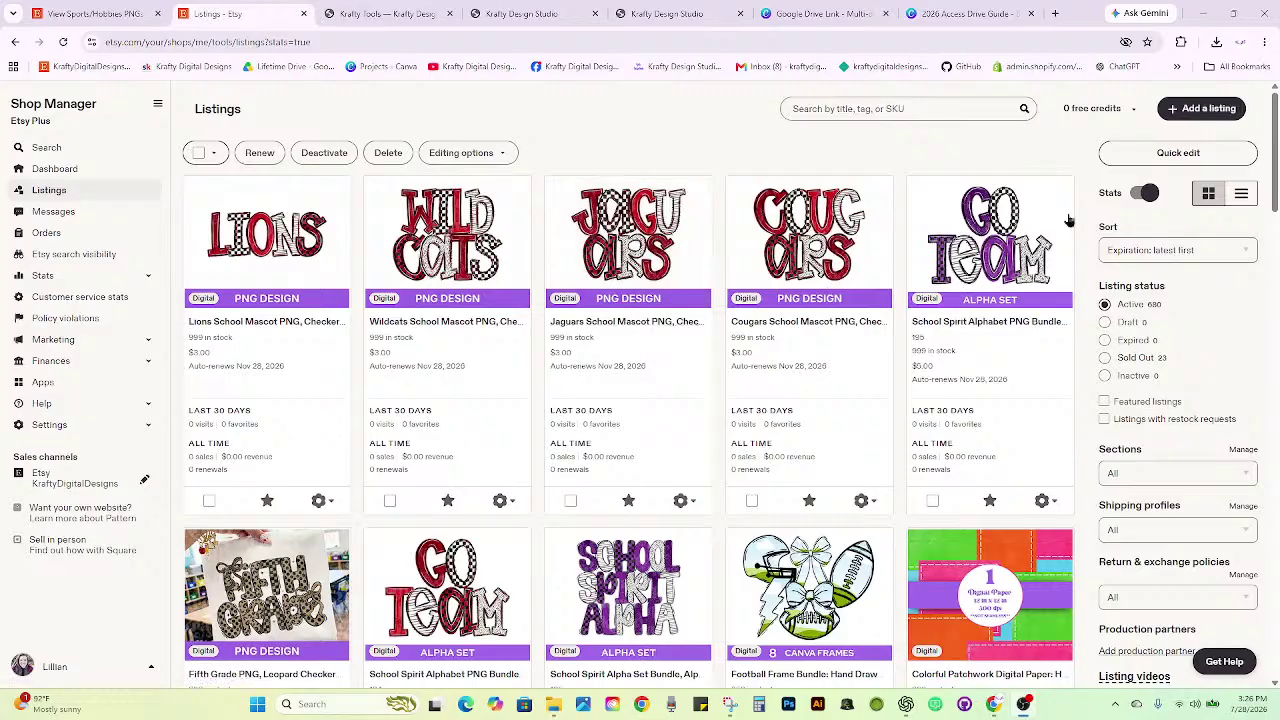
Close the shop manager listings page, check the alpha set download progress and return to the shop's Sports/Hobbies PNGs section.
{"action": "left_click", "coordinate": [301, 16]}
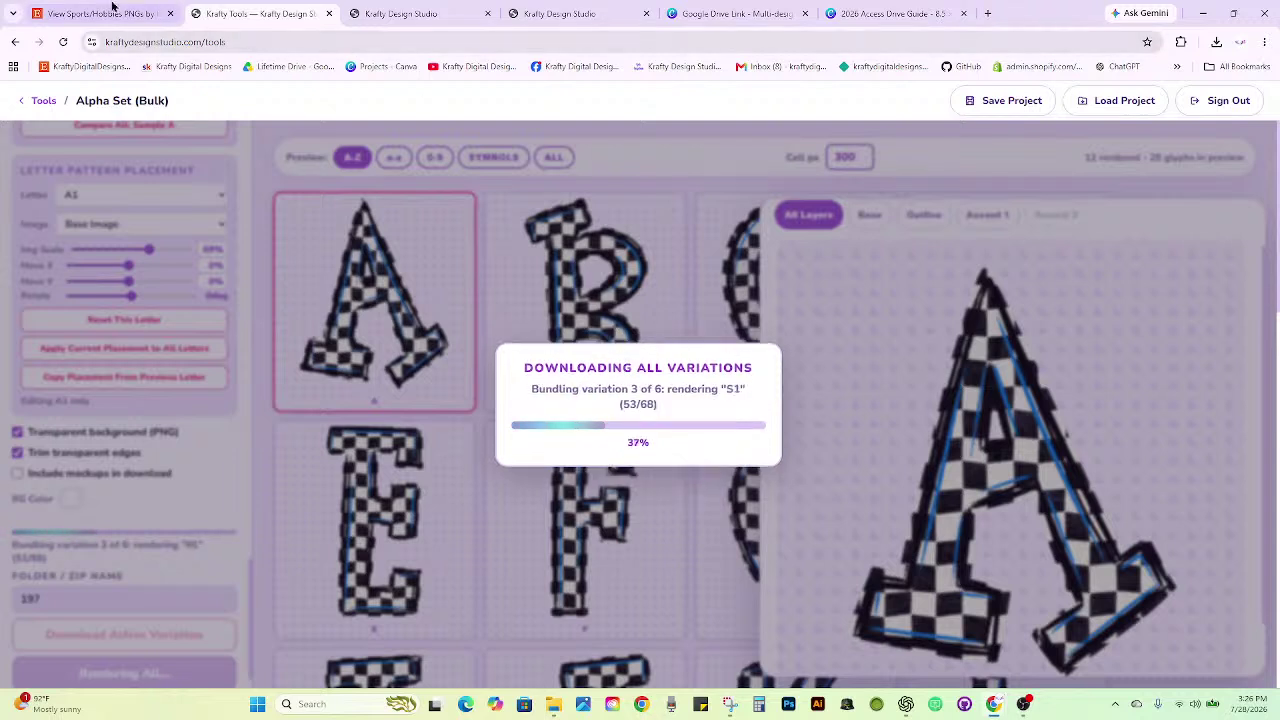
{"action": "mouse_move", "coordinate": [103, 6]}
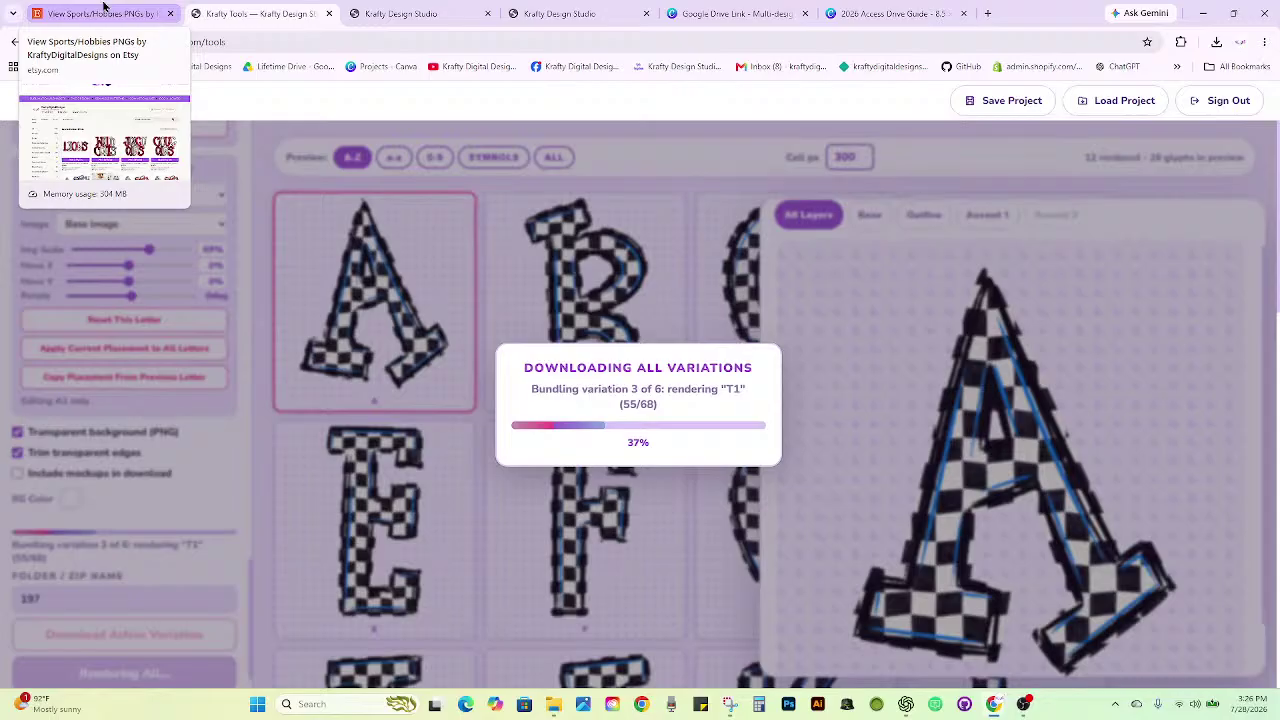
{"action": "left_click", "coordinate": [103, 6]}
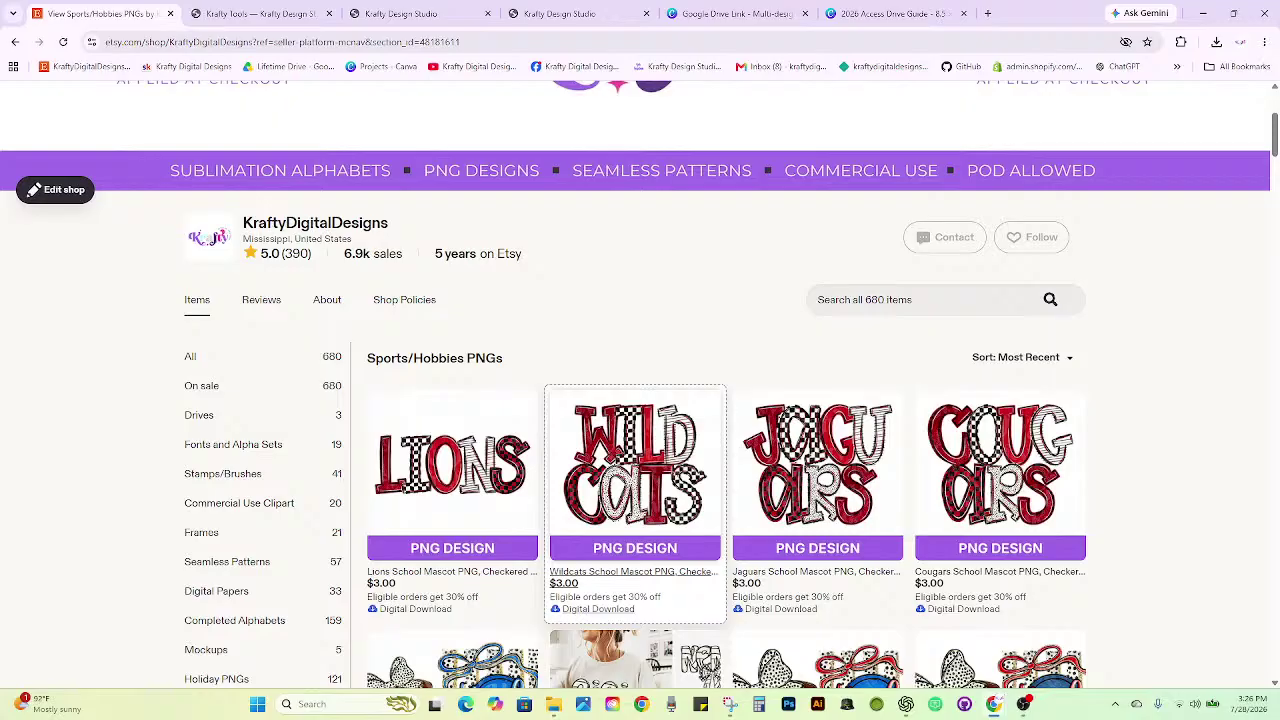
{"action": "left_click", "coordinate": [258, 13]}
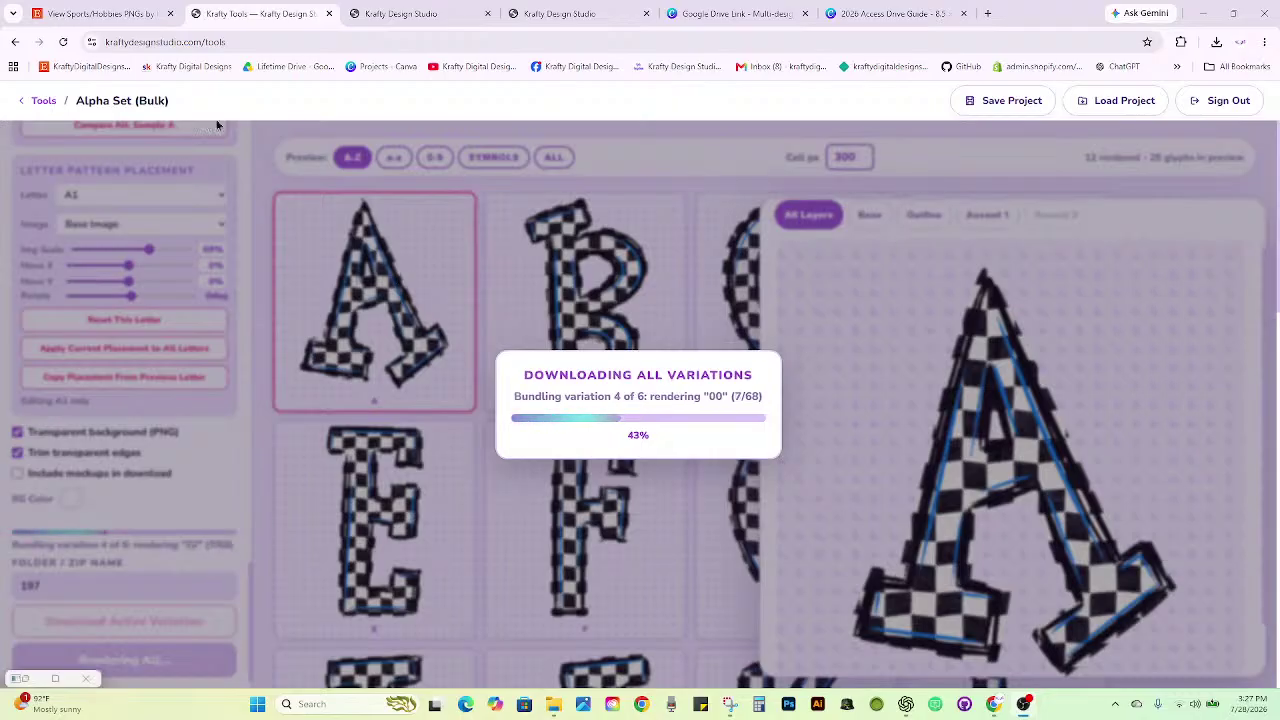
{"action": "mouse_move", "coordinate": [110, 7]}
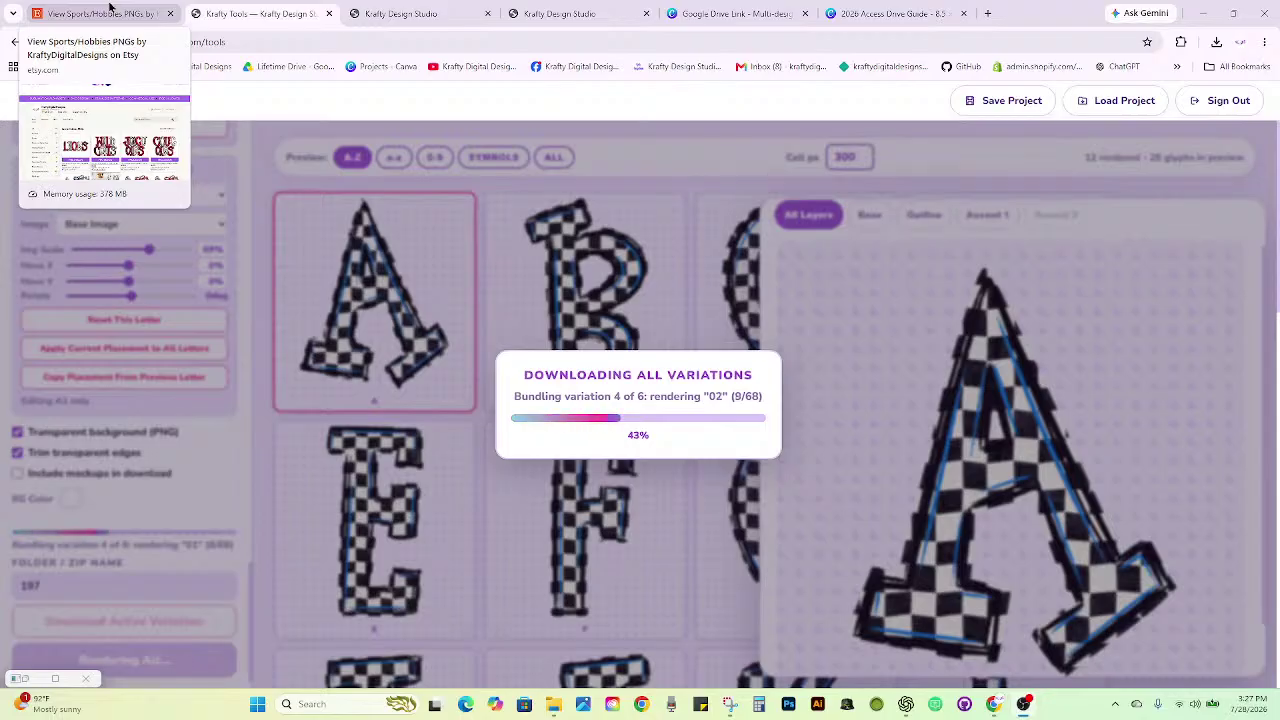
{"action": "left_click", "coordinate": [115, 10]}
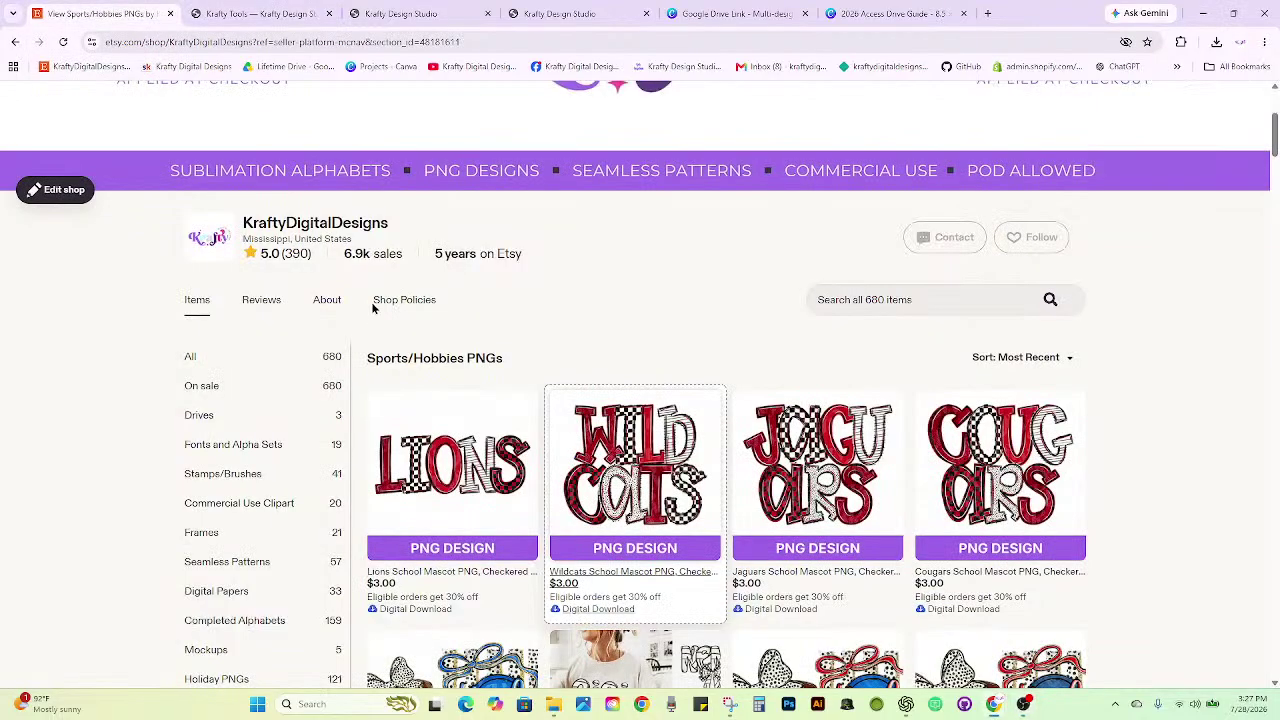
Open the Wildcats School Mascot PNG listing, refresh the shop section page and duplicate the Wildcats listing.
{"action": "scroll", "coordinate": [372, 308], "scroll_direction": "down", "scroll_amount": 1}
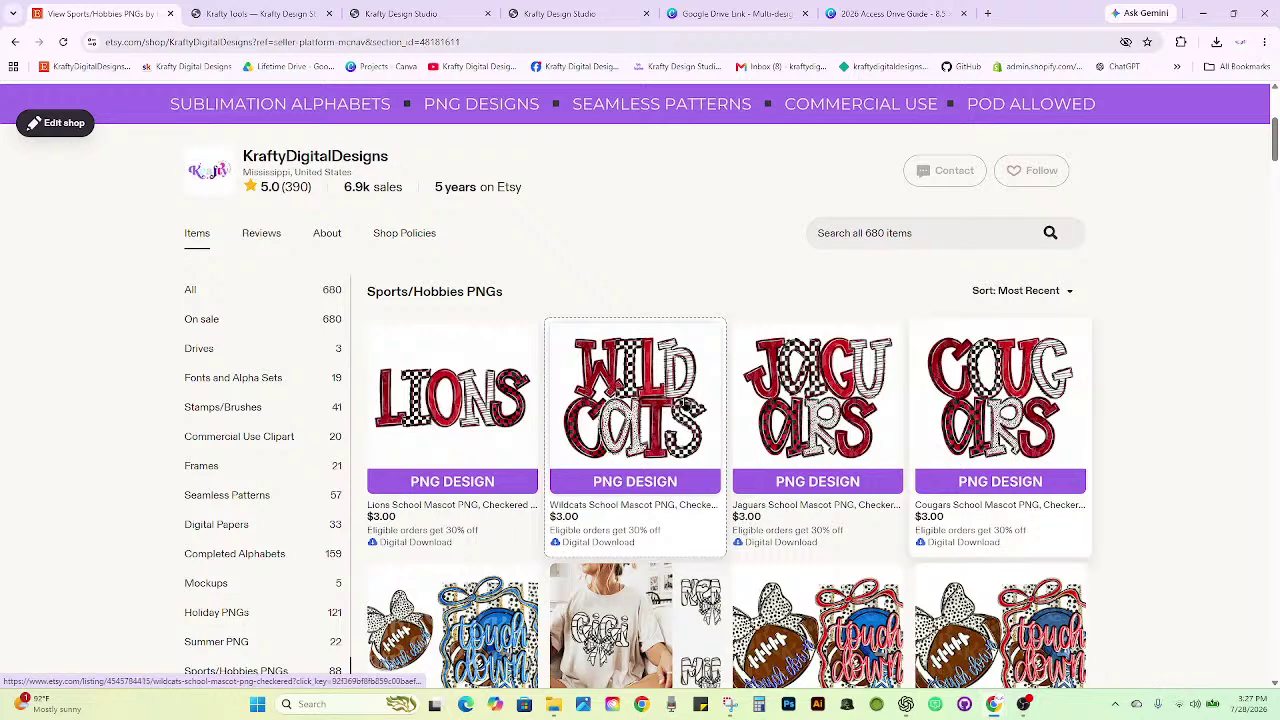
{"action": "left_click", "coordinate": [688, 404]}
{"action": "left_click", "coordinate": [125, 15]}
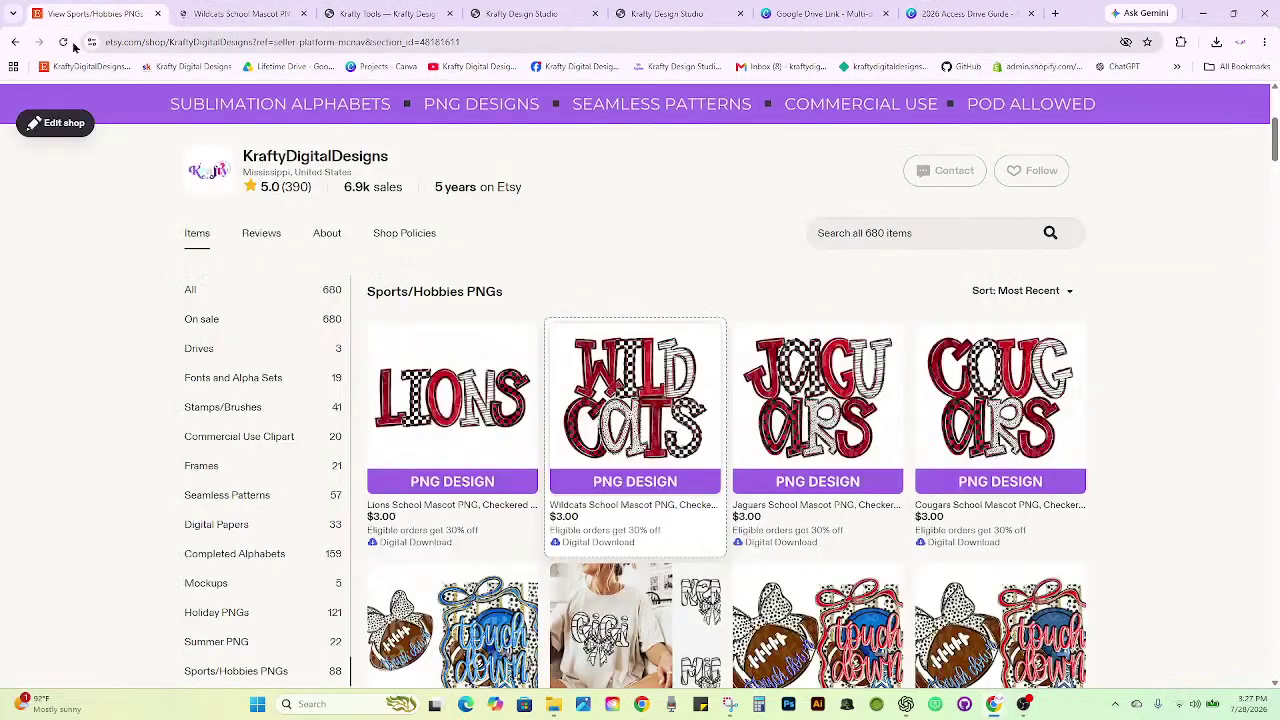
{"action": "left_click", "coordinate": [64, 42]}
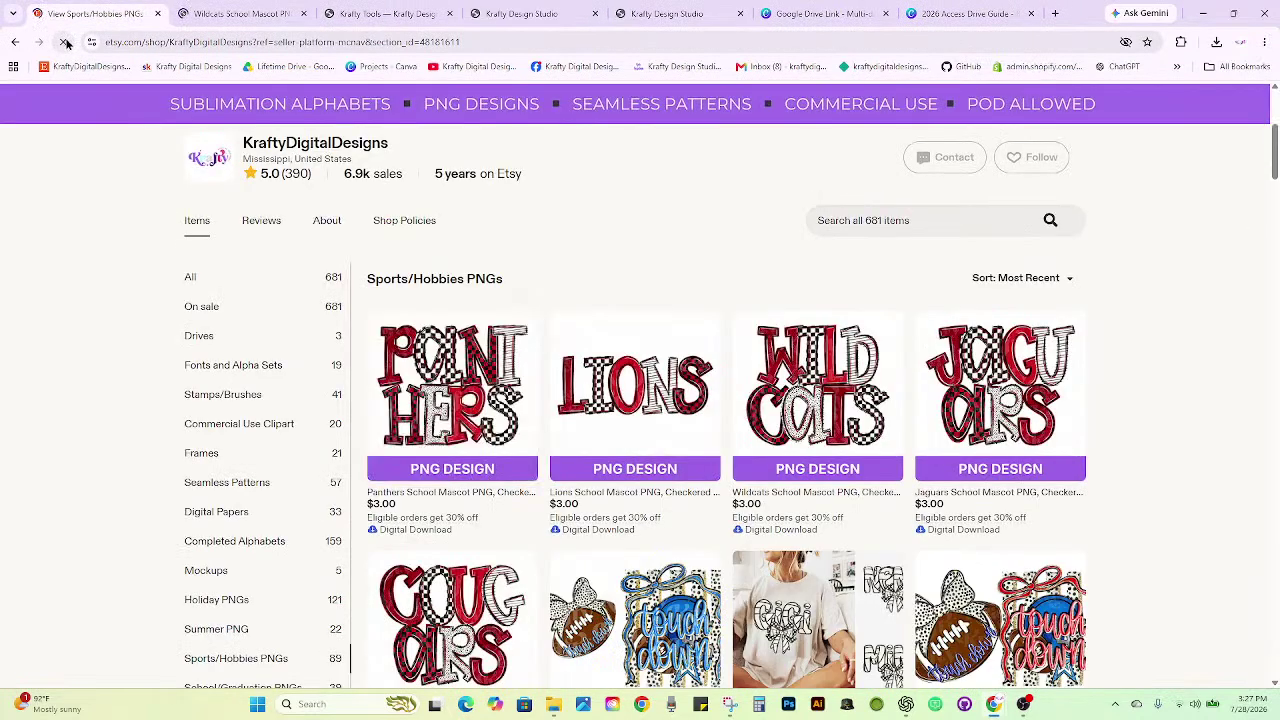
{"action": "left_click", "coordinate": [290, 14]}
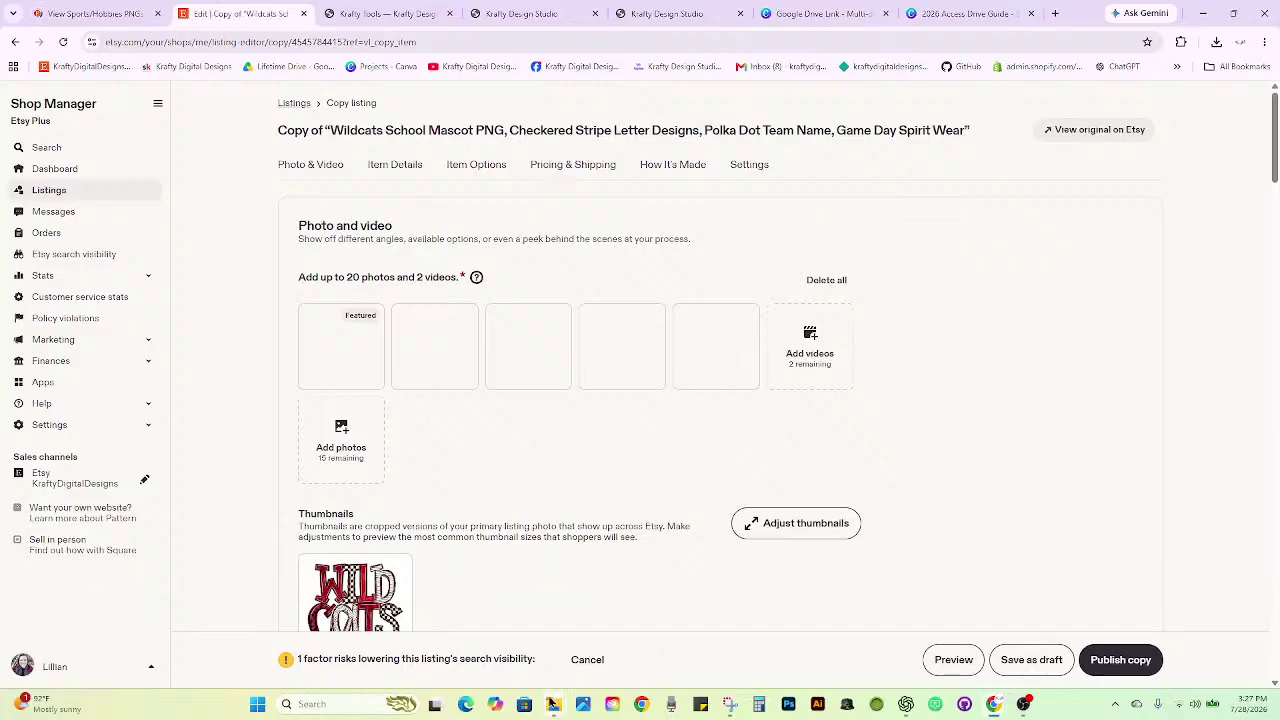
Replace the Wildcats design photos in the copied listing with three Falcons images and make one the featured photo.
{"action": "mouse_move", "coordinate": [552, 704]}
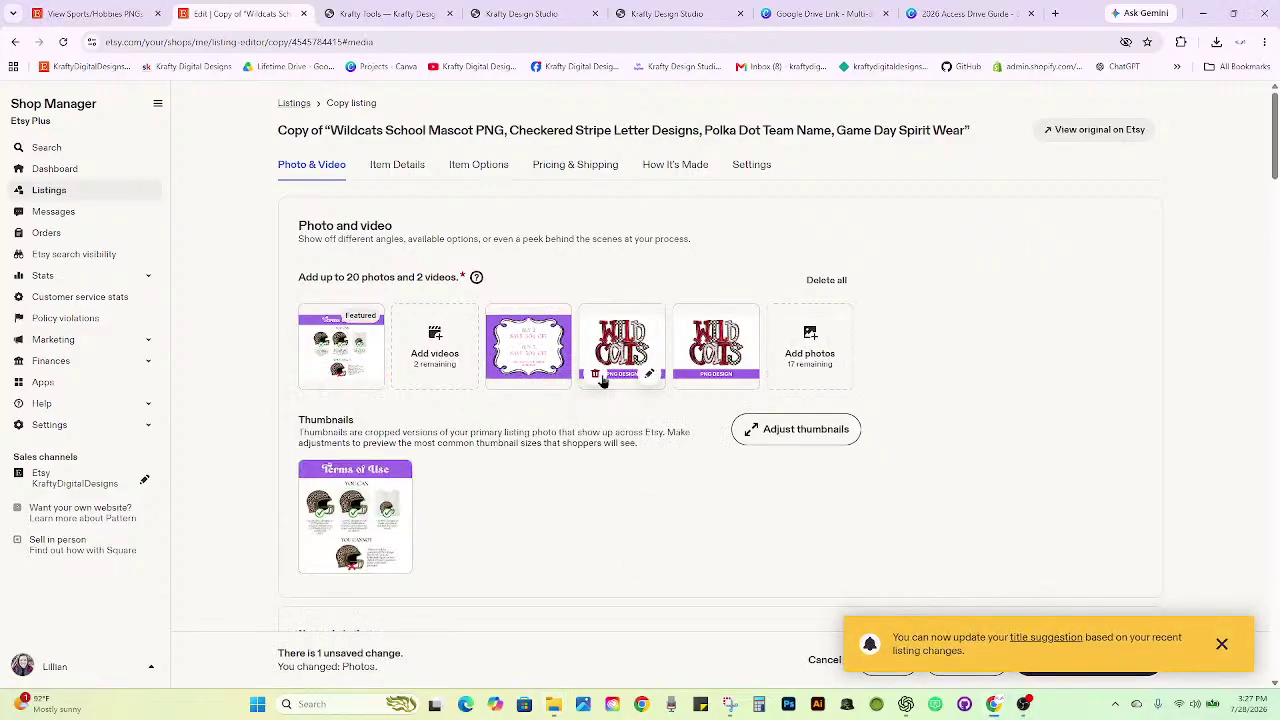
{"action": "left_click", "coordinate": [597, 376]}
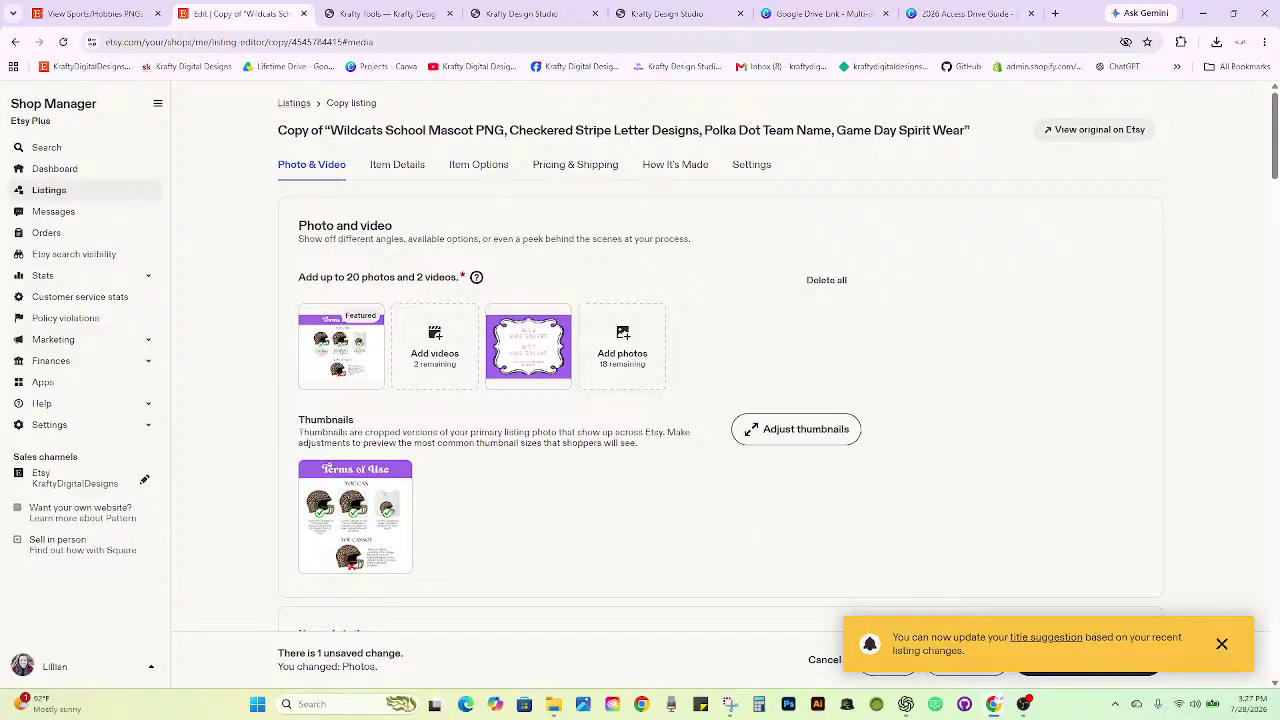
{"action": "left_click_drag", "start_coordinate": [1126, 368], "coordinate": [615, 348]}
{"action": "left_click_drag", "start_coordinate": [1163, 352], "coordinate": [706, 337]}
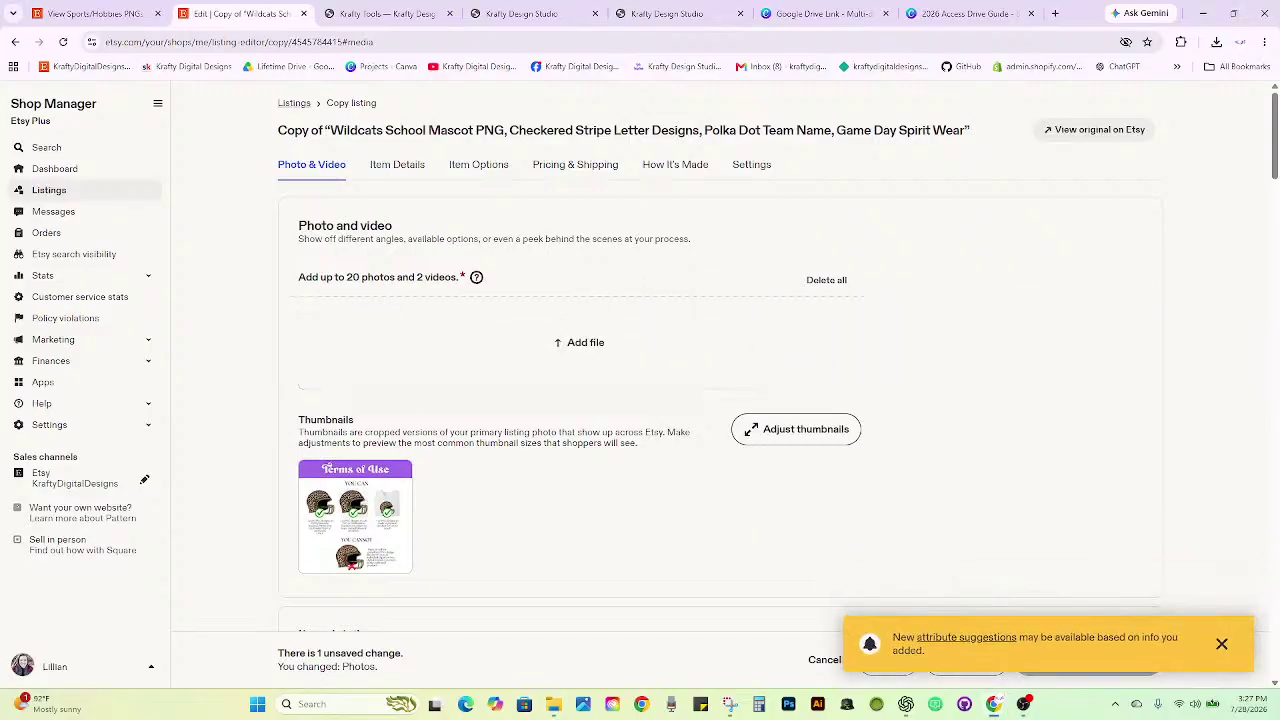
{"action": "left_click_drag", "start_coordinate": [1106, 370], "coordinate": [760, 366]}
{"action": "left_click_drag", "start_coordinate": [458, 346], "coordinate": [317, 340]}
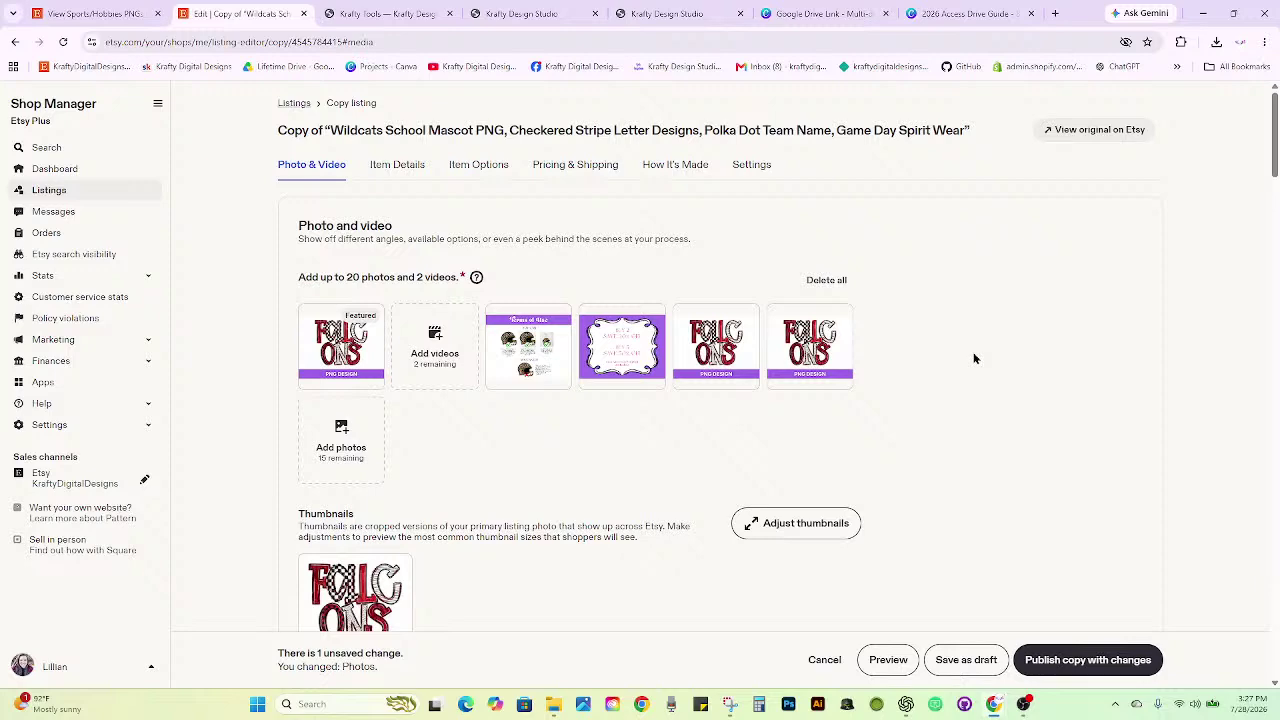
{"action": "scroll", "coordinate": [973, 358], "scroll_direction": "down", "scroll_amount": 2}
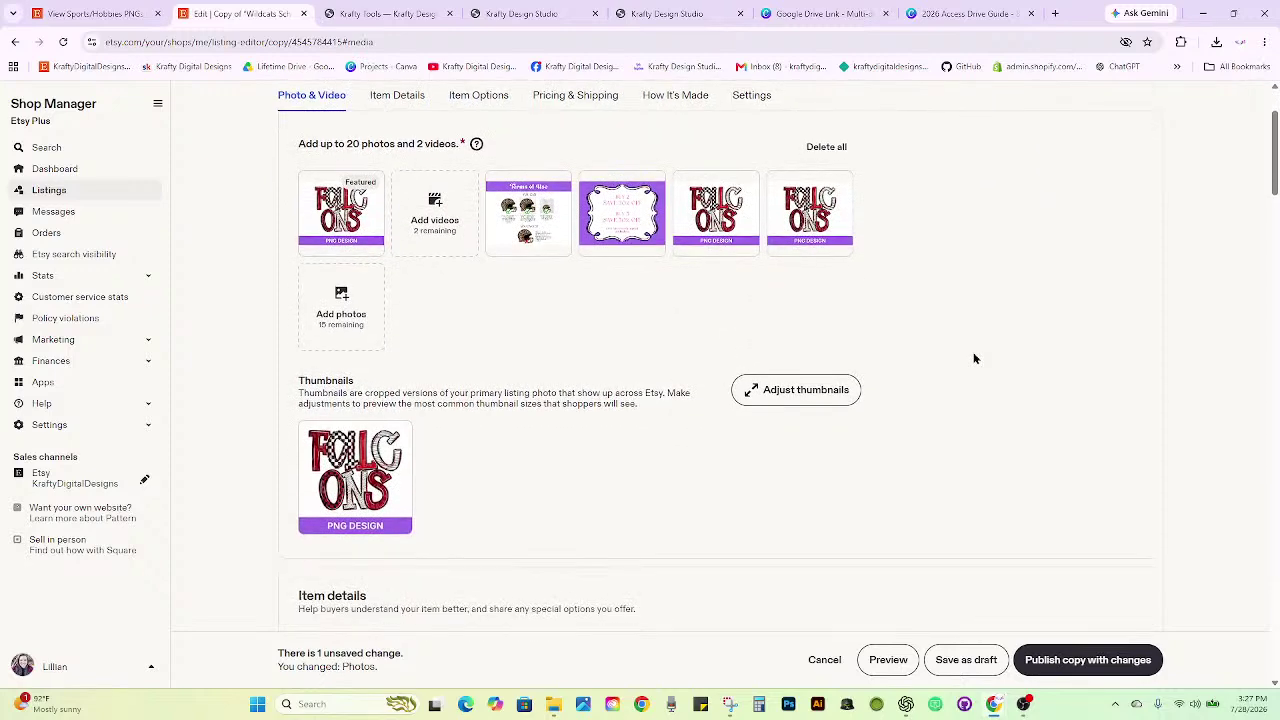
{"action": "scroll", "coordinate": [975, 358], "scroll_direction": "up", "scroll_amount": 1}
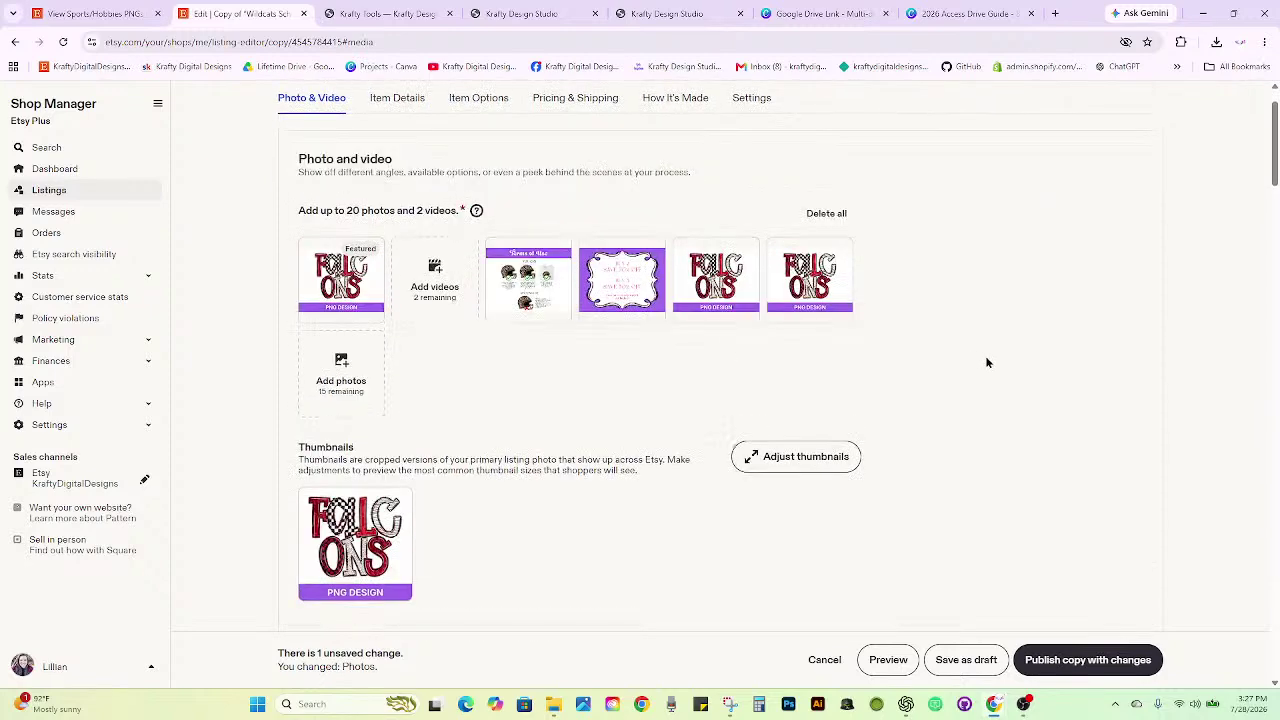
{"action": "scroll", "coordinate": [1000, 356], "scroll_direction": "down", "scroll_amount": 1}
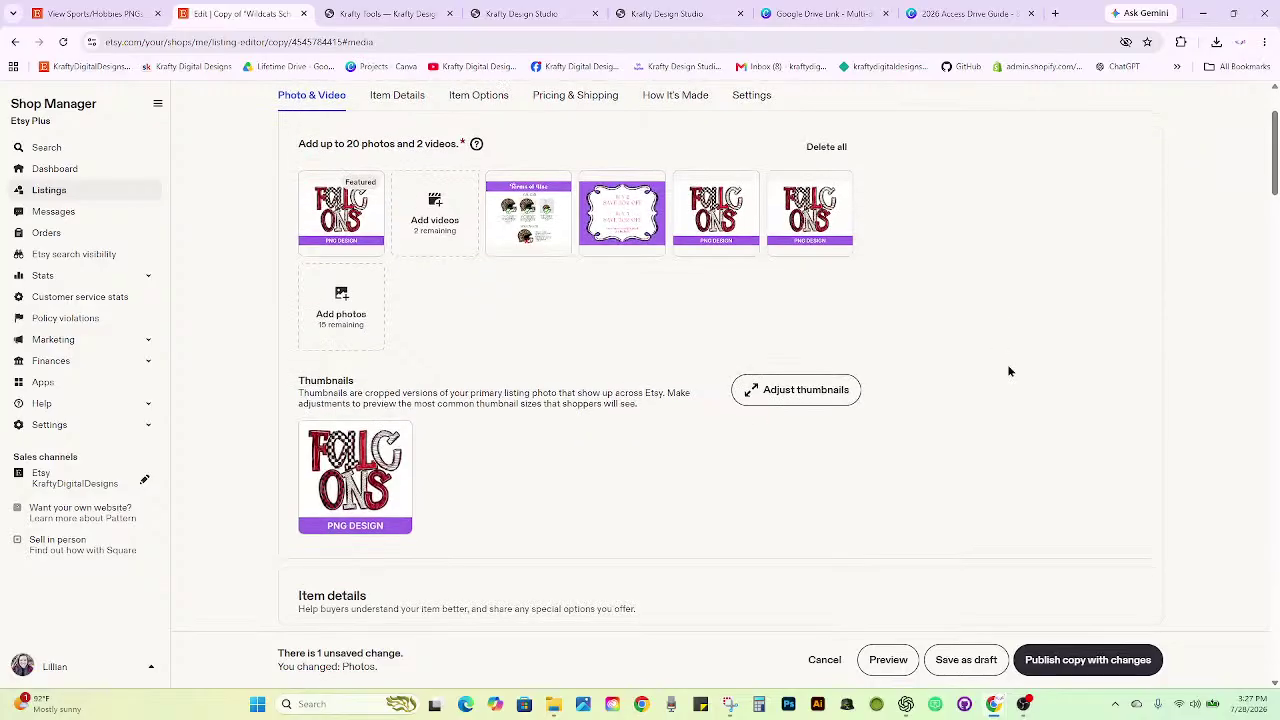
Replace "Wildcats" with "Falcons" at the start of the copied listing's title.
{"action": "scroll", "coordinate": [1007, 369], "scroll_direction": "up", "scroll_amount": 2}
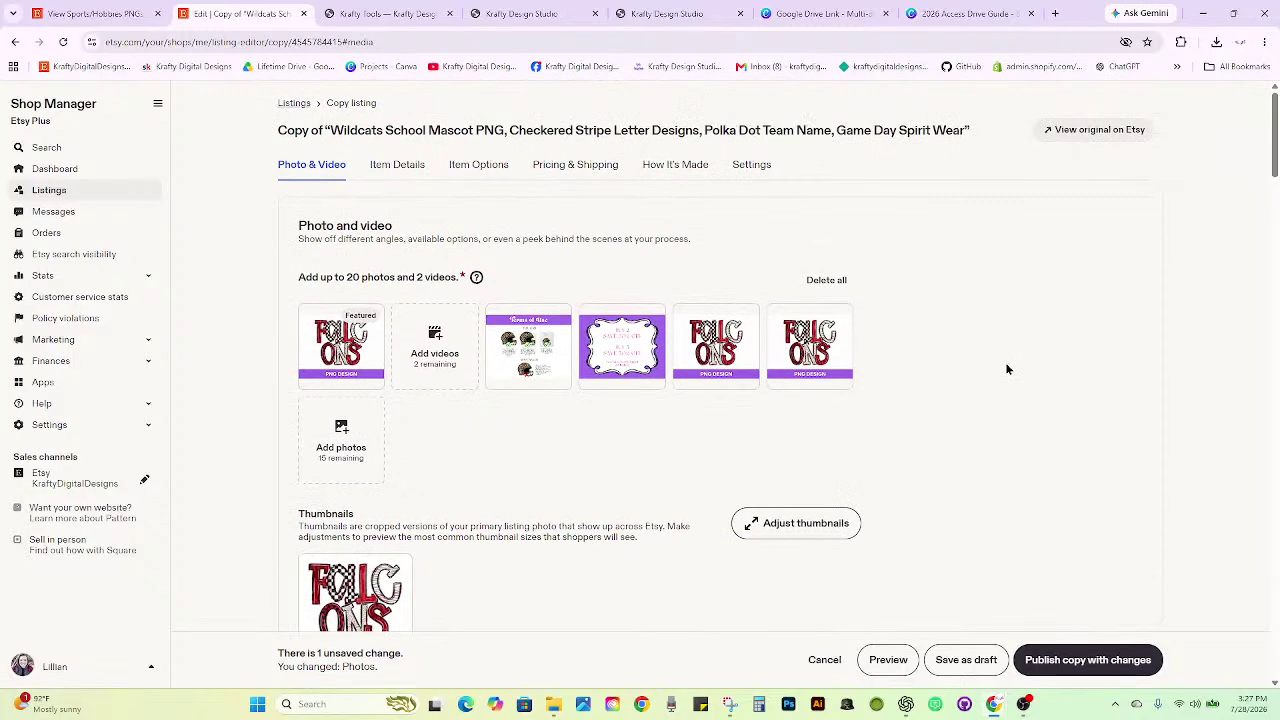
{"action": "scroll", "coordinate": [1007, 369], "scroll_direction": "down", "scroll_amount": 6}
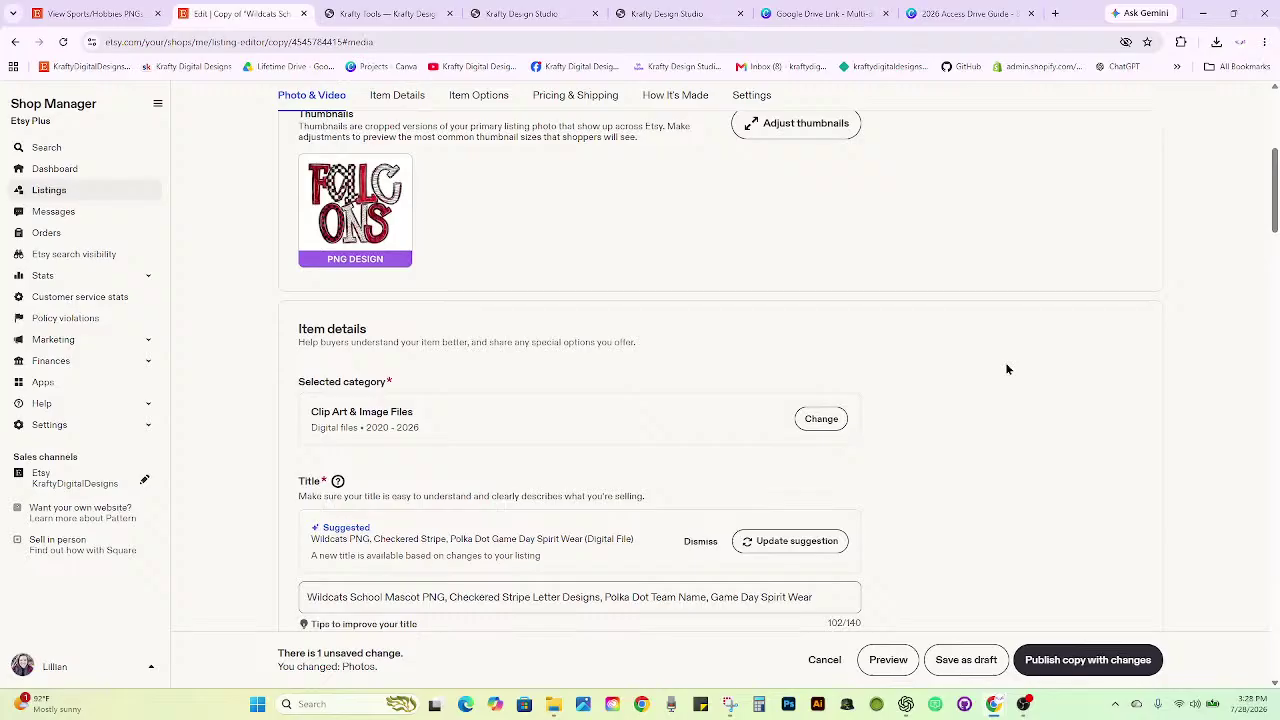
{"action": "scroll", "coordinate": [1005, 366], "scroll_direction": "down", "scroll_amount": 3}
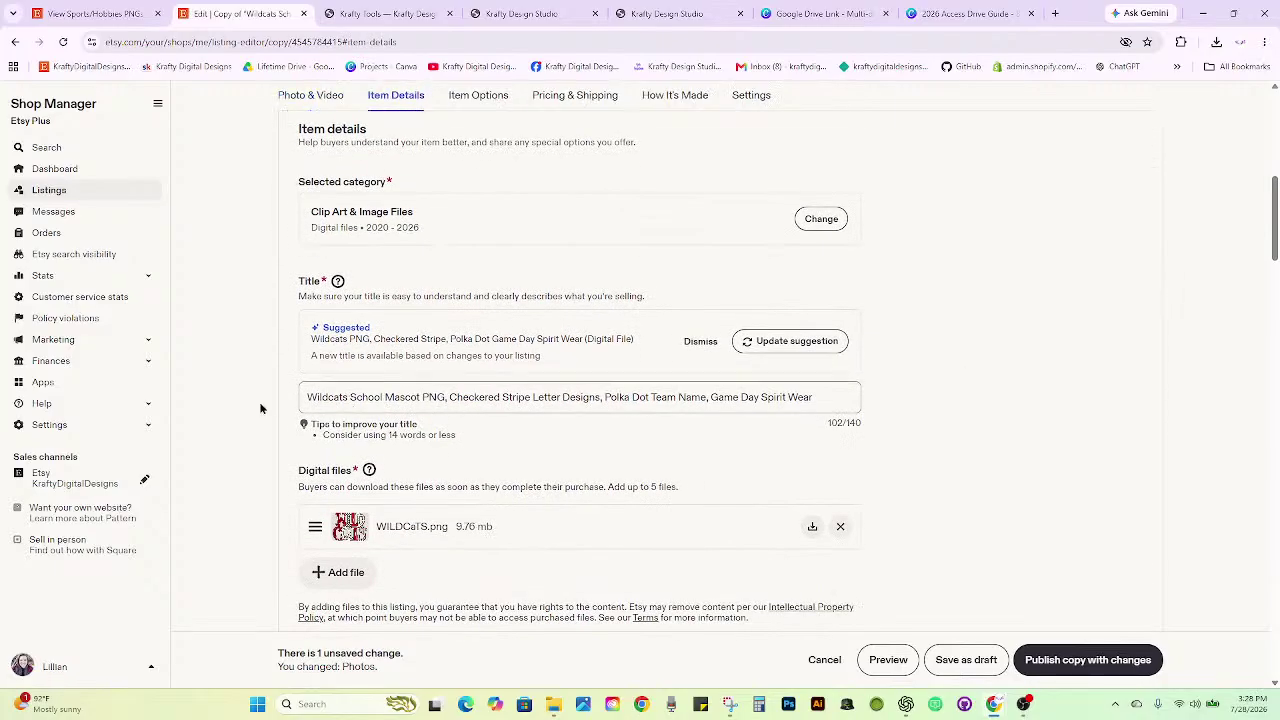
{"action": "left_click_drag", "start_coordinate": [348, 398], "coordinate": [261, 408]}
{"action": "key", "text": "BackSpace"}
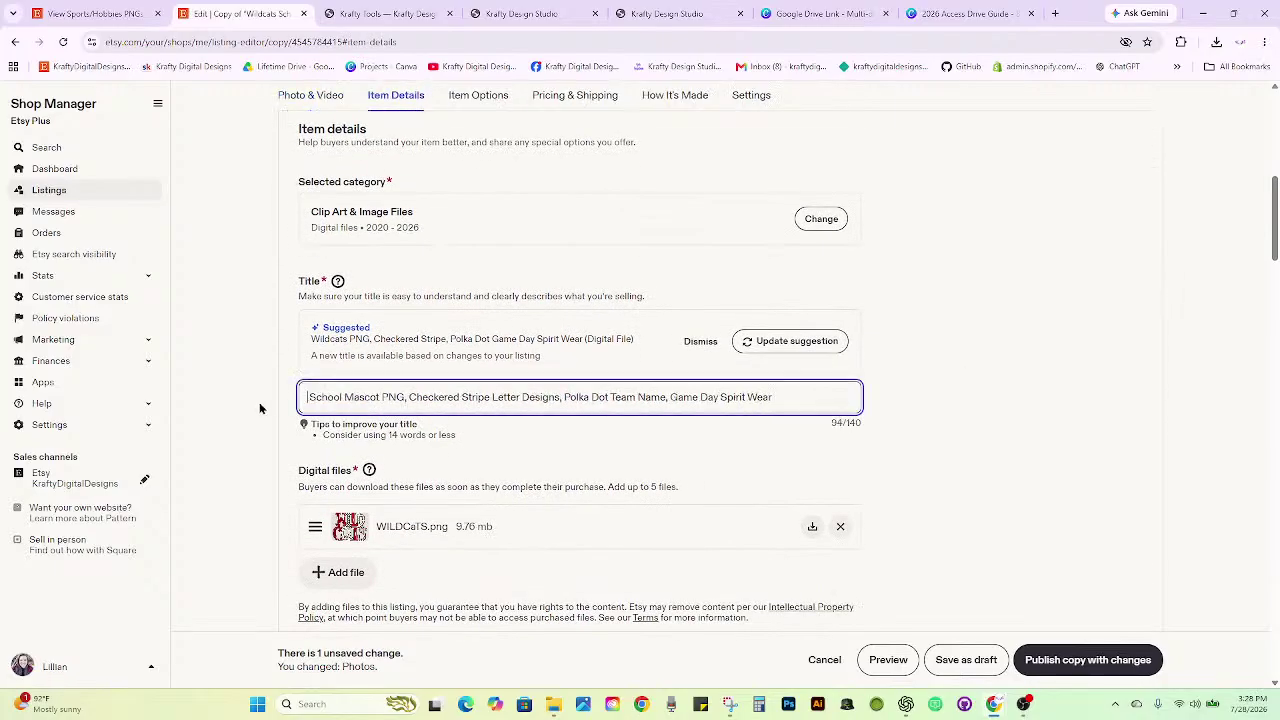
{"action": "type", "text": "Falc"}
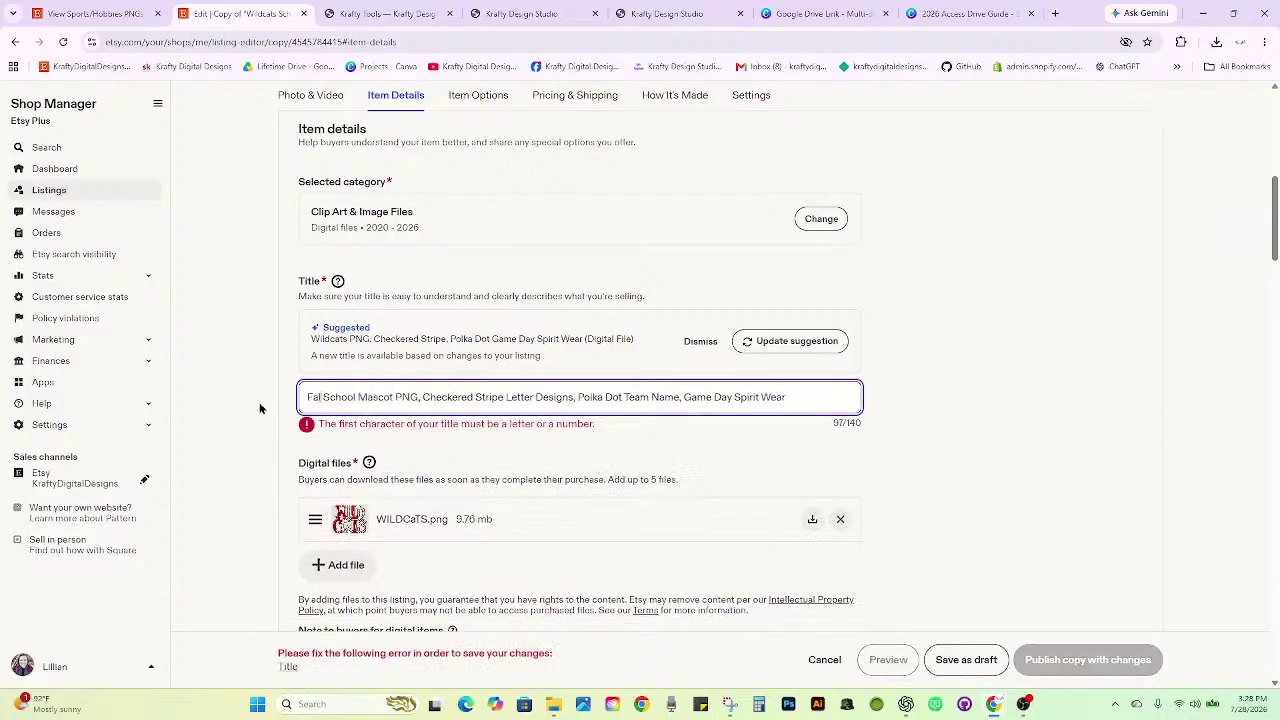
{"action": "type", "text": "o"}
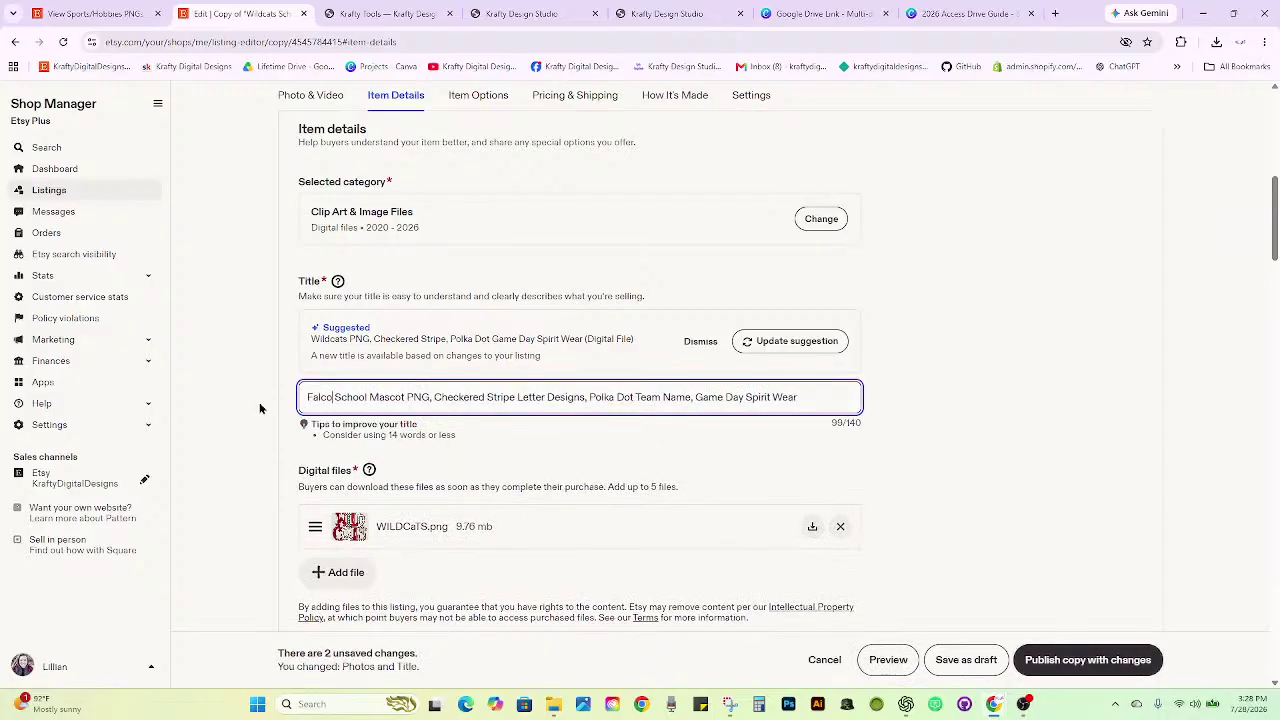
{"action": "type", "text": "ns"}
{"action": "scroll", "coordinate": [703, 452], "scroll_direction": "up", "scroll_amount": 1}
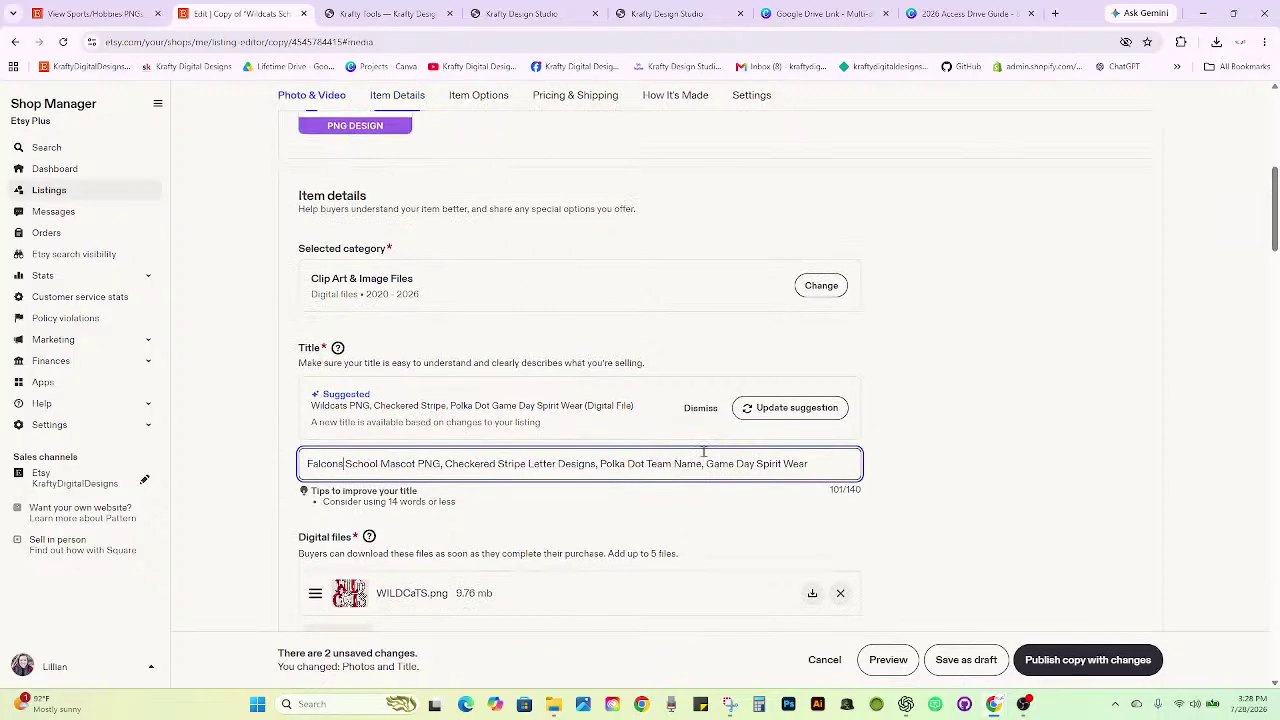
Remove WILDCaTS.png from the listing's digital files and upload FaLCONS.png in its place.
{"action": "scroll", "coordinate": [686, 457], "scroll_direction": "down", "scroll_amount": 2}
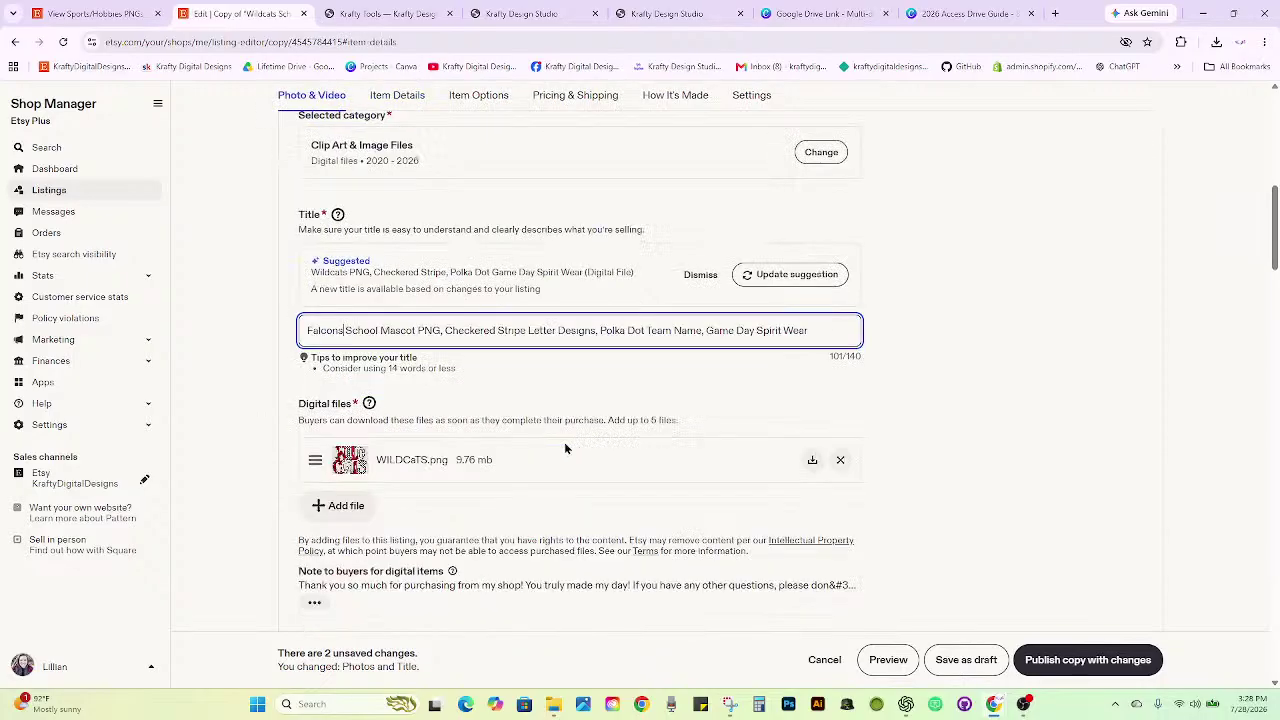
{"action": "left_click", "coordinate": [840, 460]}
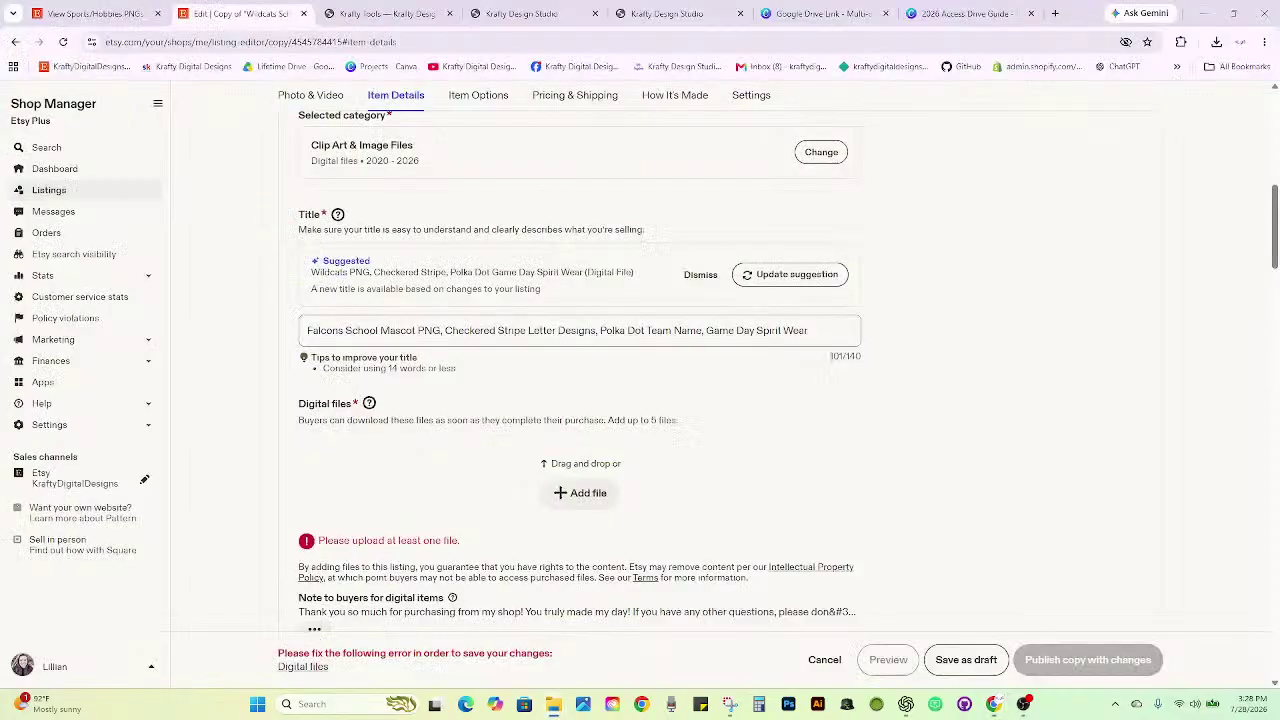
{"action": "left_click_drag", "start_coordinate": [950, 570], "coordinate": [590, 525]}
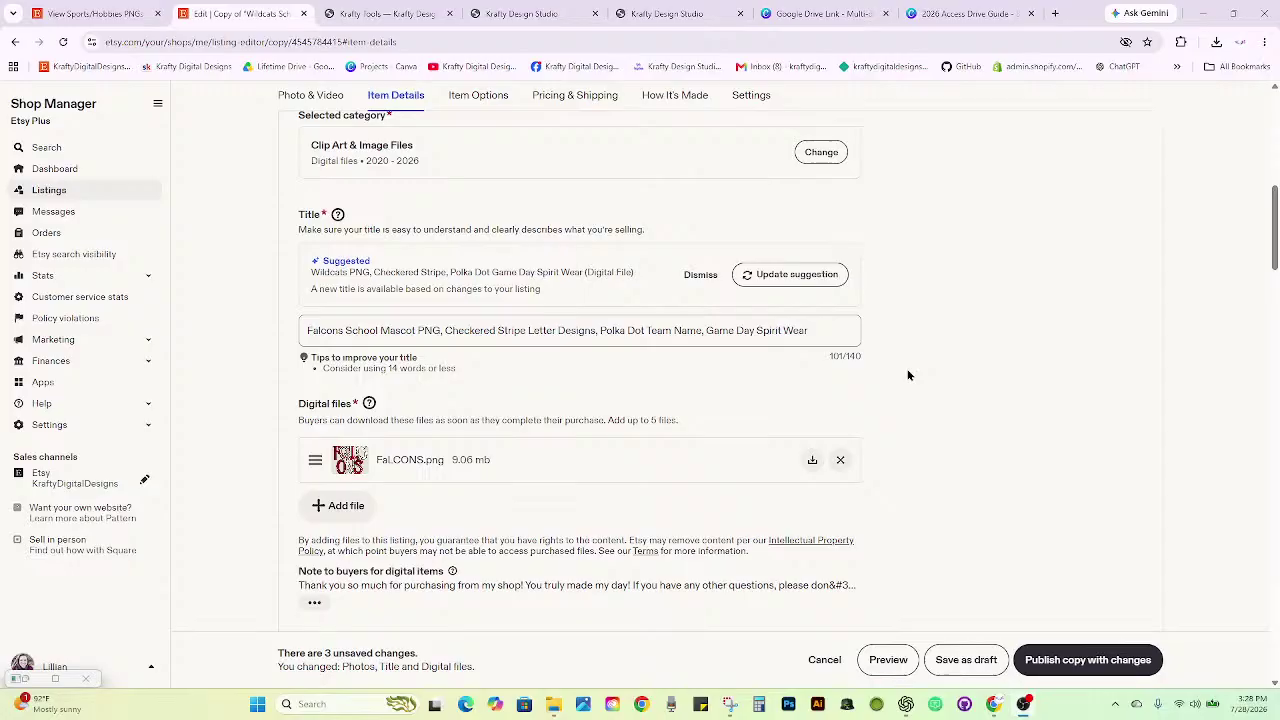
Replace the "wildcats mascot png" tag with "falcons mascot png".
{"action": "scroll", "coordinate": [908, 376], "scroll_direction": "down", "scroll_amount": 8}
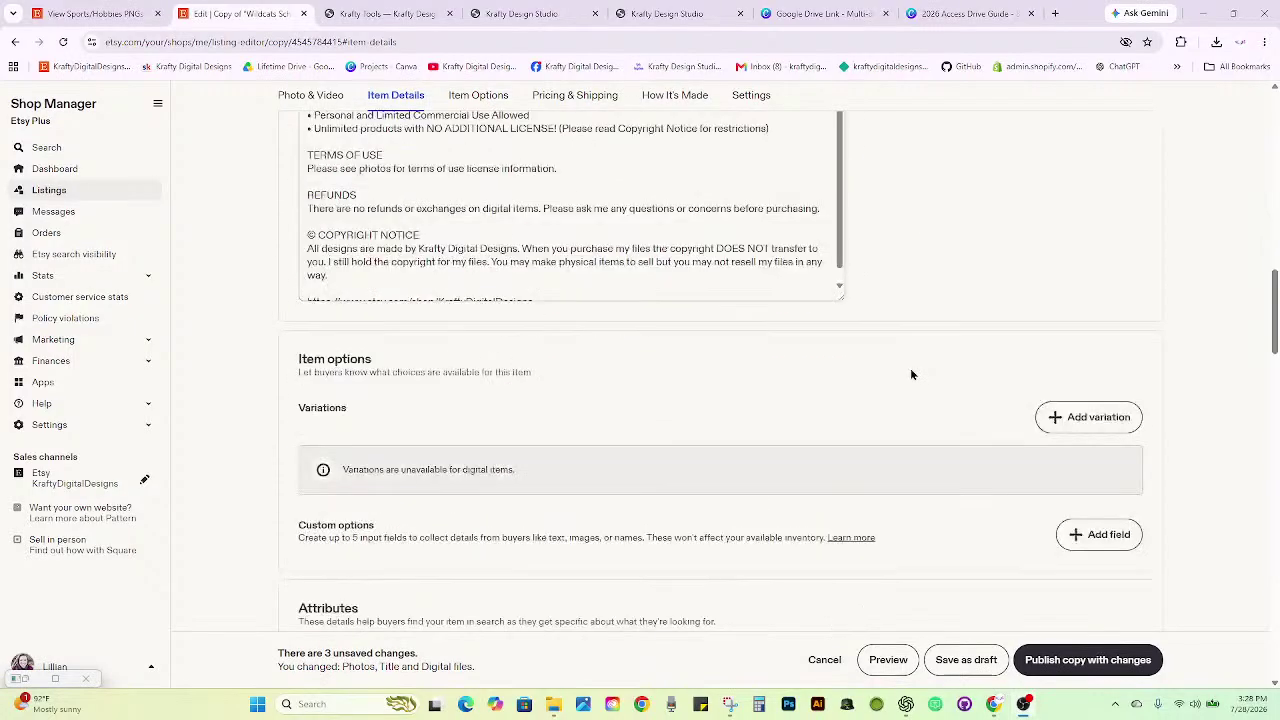
{"action": "scroll", "coordinate": [912, 374], "scroll_direction": "down", "scroll_amount": 2}
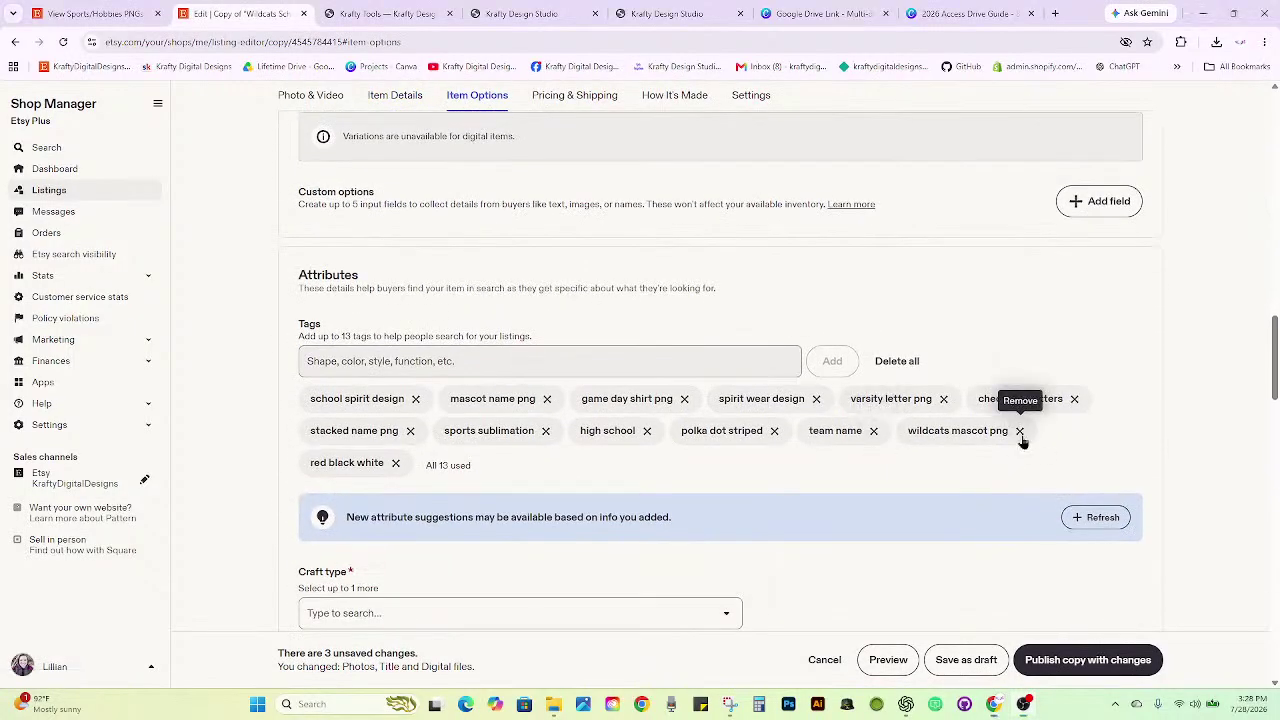
{"action": "left_click", "coordinate": [605, 358]}
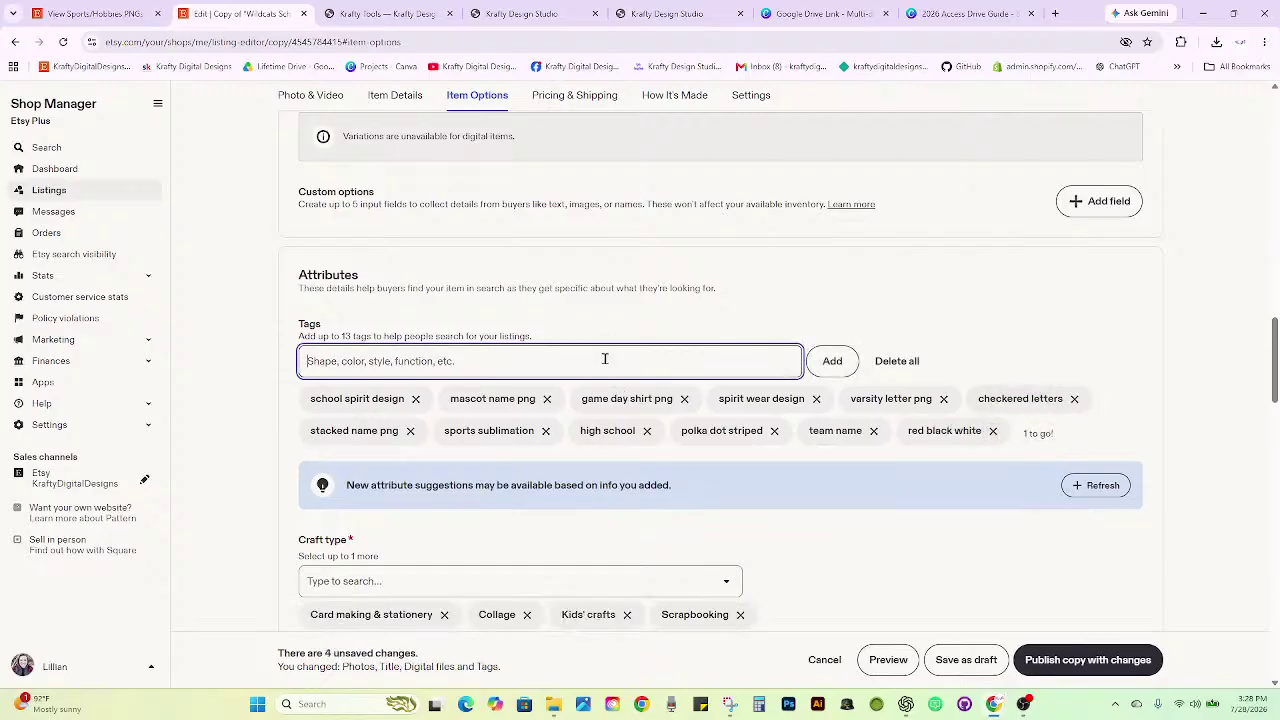
{"action": "type", "text": "falcons mascot png"}
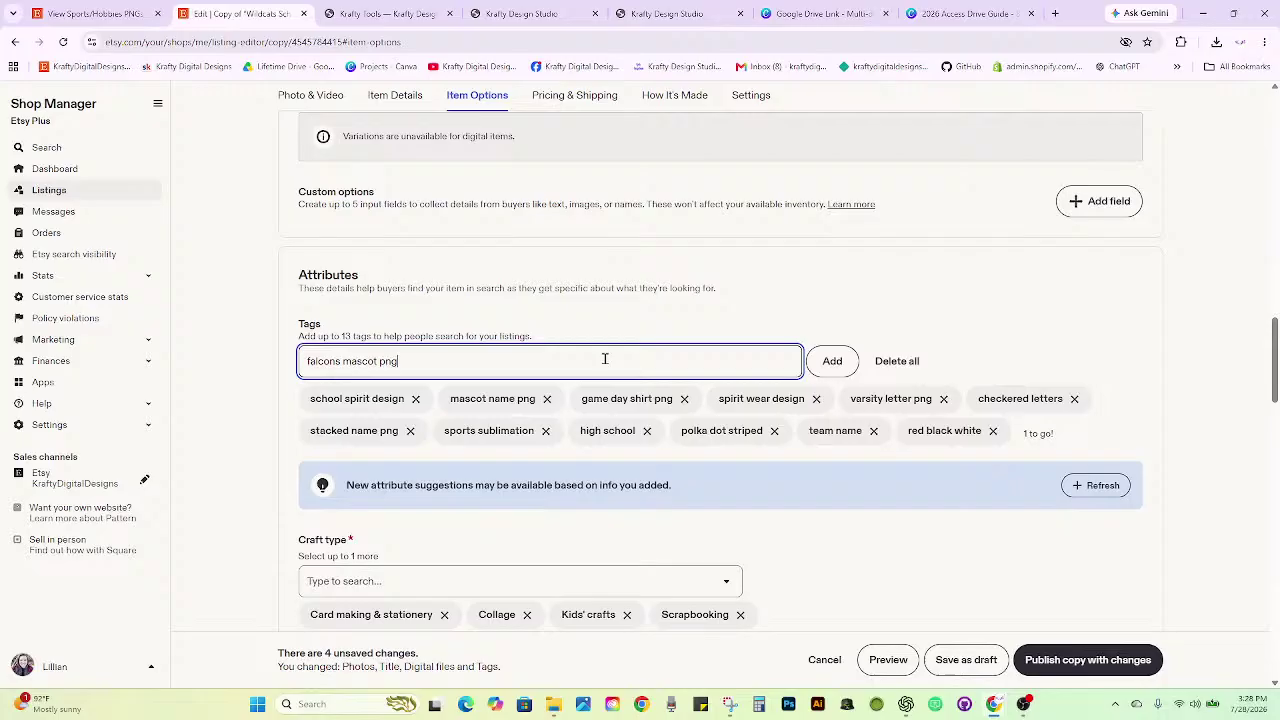
{"action": "key", "text": "Return"}
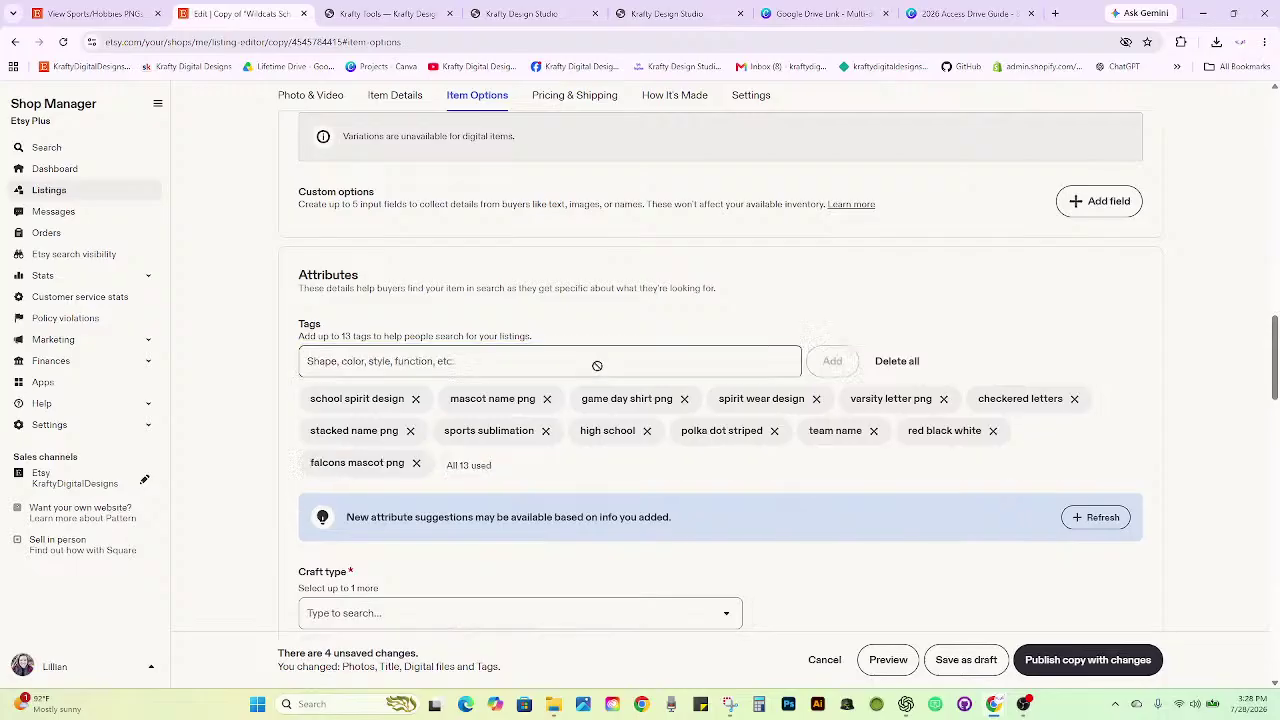
Check the Falcons listing's remaining attributes and price, and publish the copy with its changes.
{"action": "scroll", "coordinate": [631, 380], "scroll_direction": "down", "scroll_amount": 5}
{"action": "scroll", "coordinate": [633, 389], "scroll_direction": "down", "scroll_amount": 4}
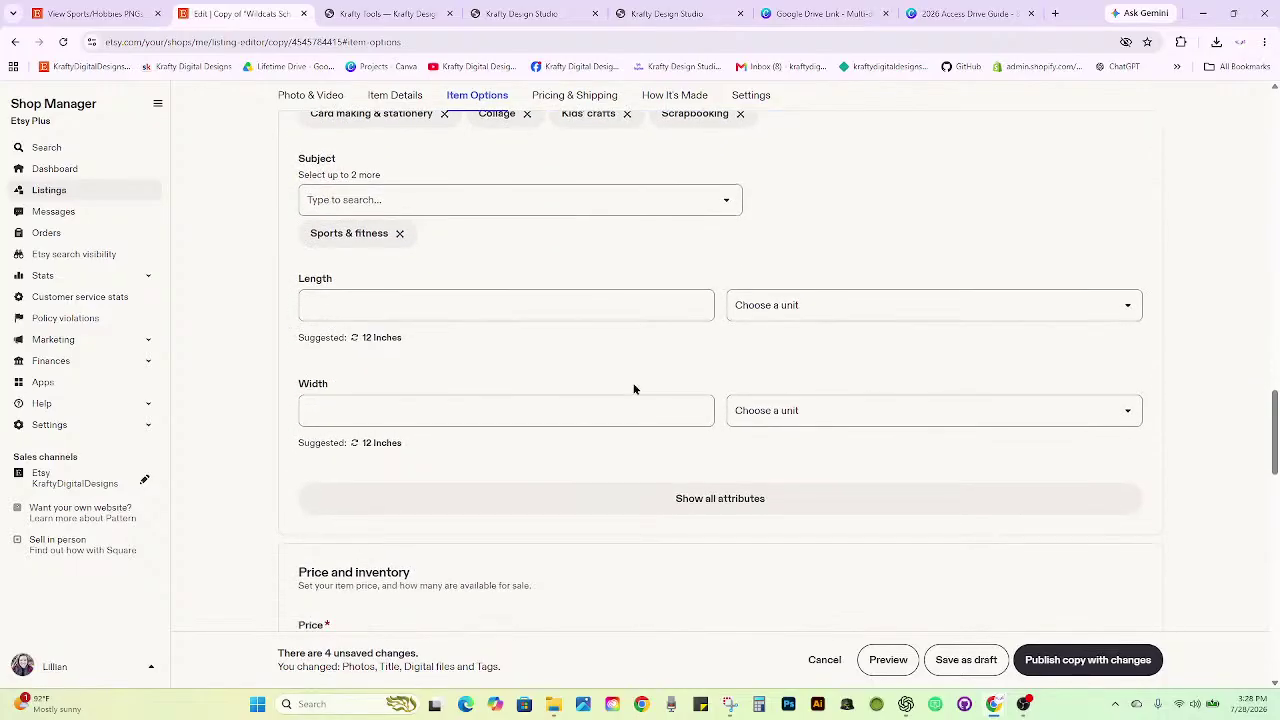
{"action": "left_click", "coordinate": [1060, 664]}
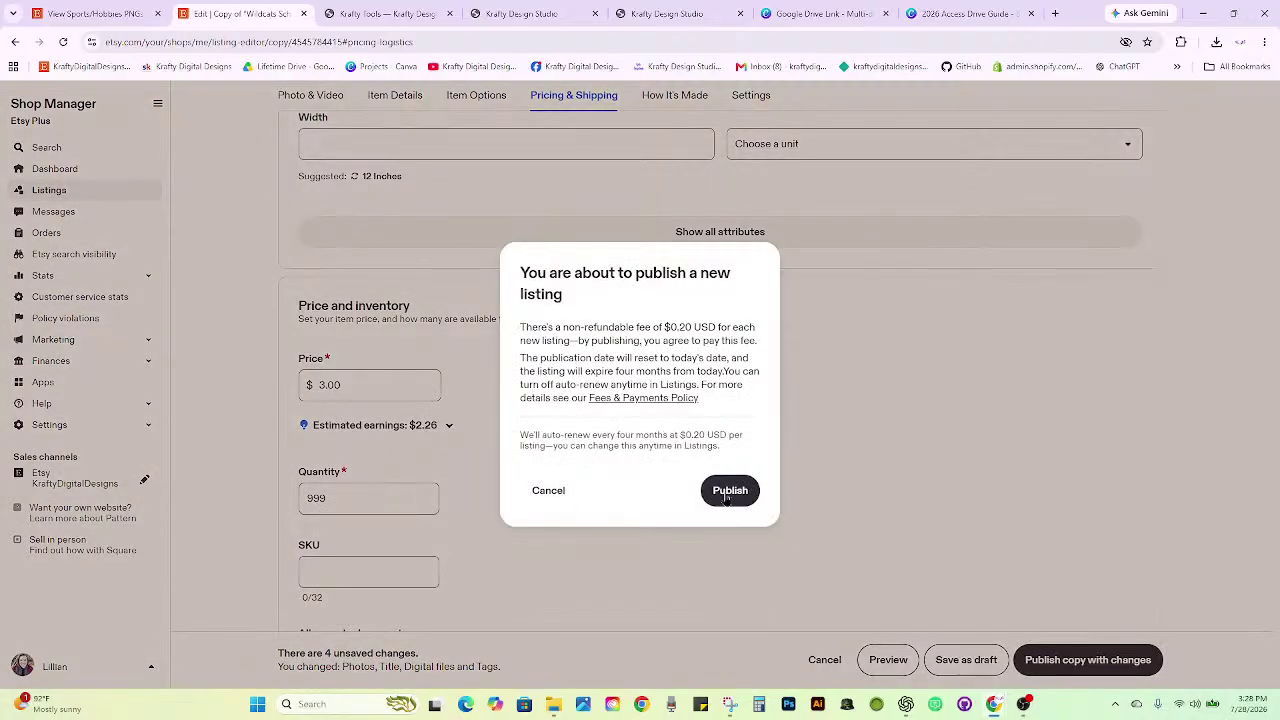
{"action": "left_click", "coordinate": [729, 491]}
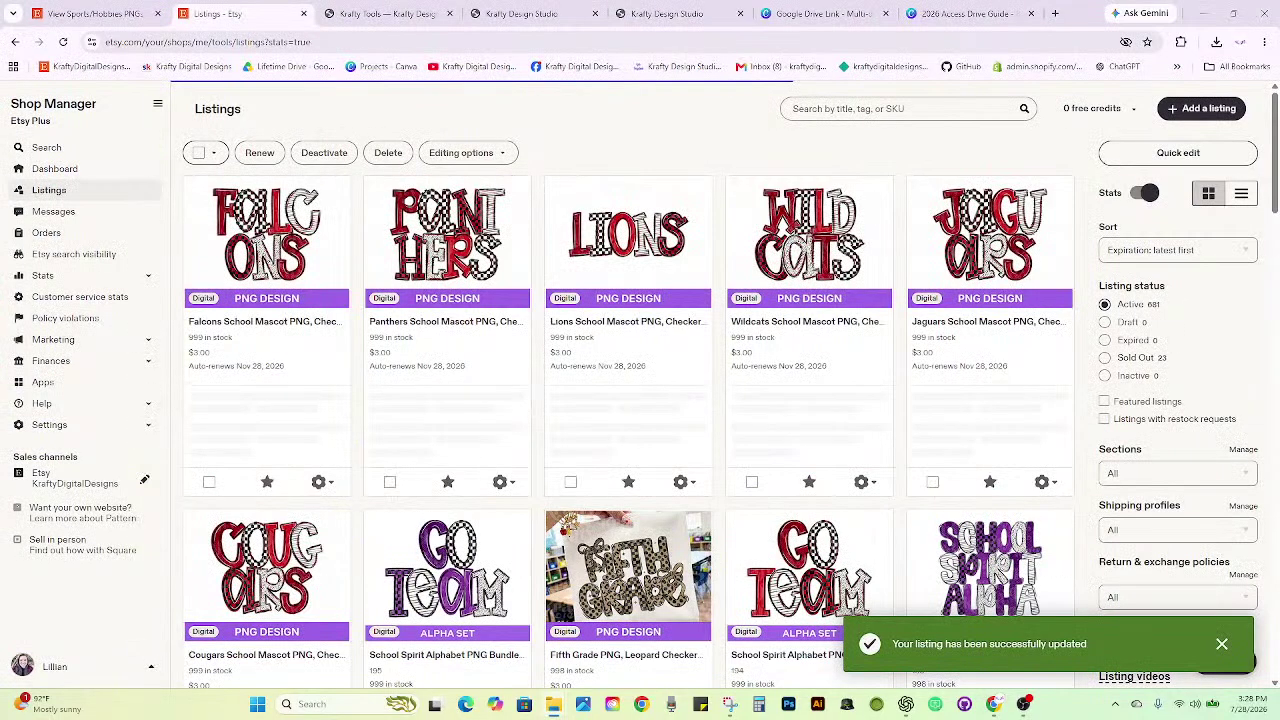
Return to the shop's Sports/Hobbies PNGs section, refresh it and duplicate the new Falcons listing.
{"action": "left_click", "coordinate": [304, 14]}
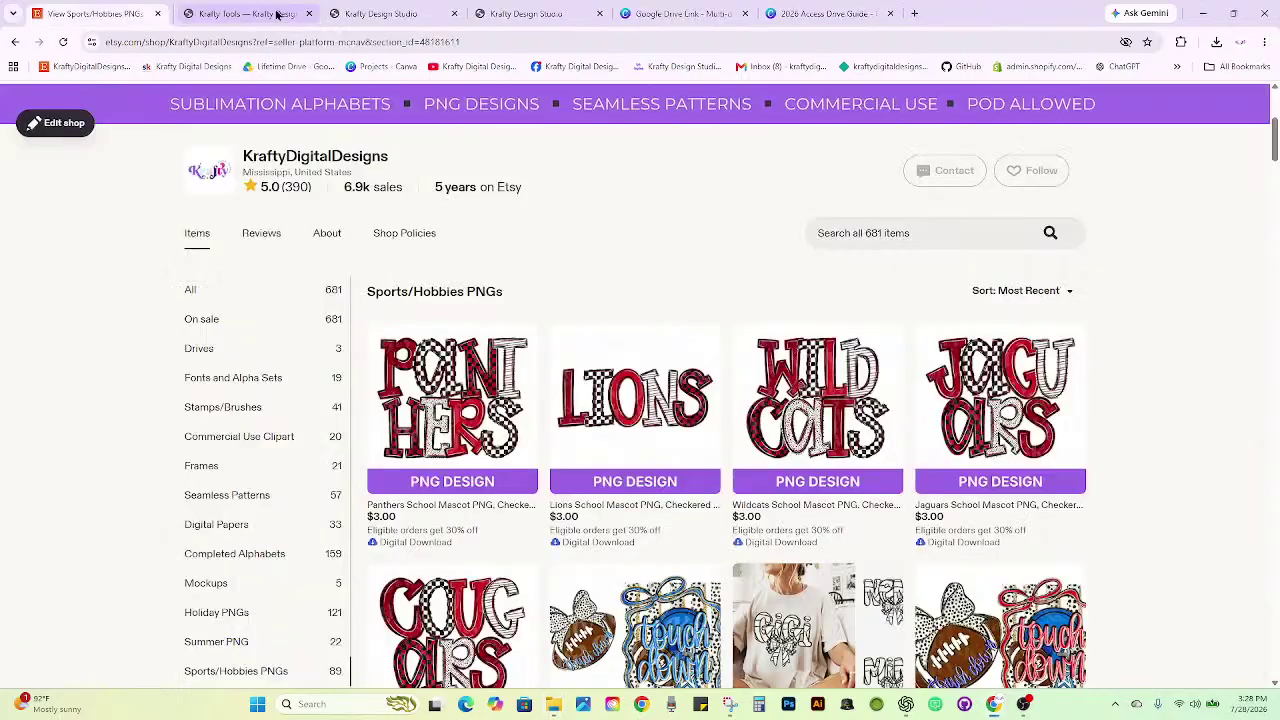
{"action": "left_click", "coordinate": [62, 42]}
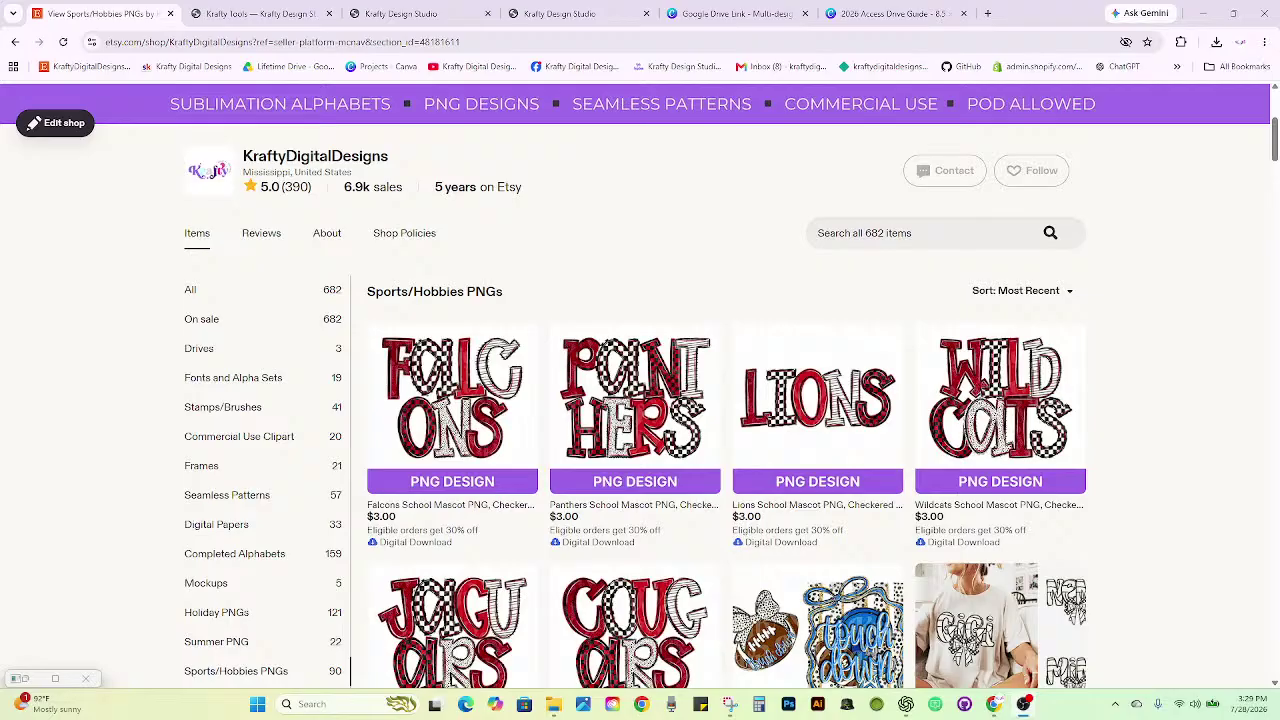
{"action": "key", "text": "super+d"}
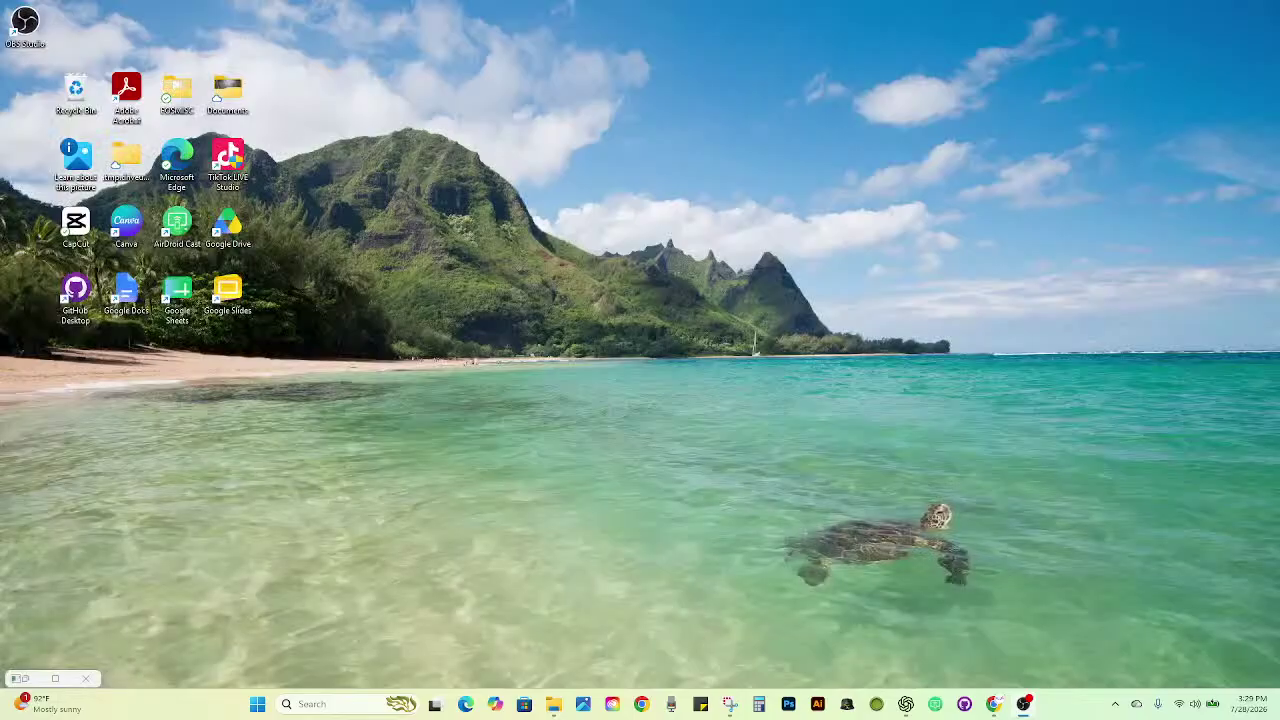
{"action": "key", "text": "super+d"}
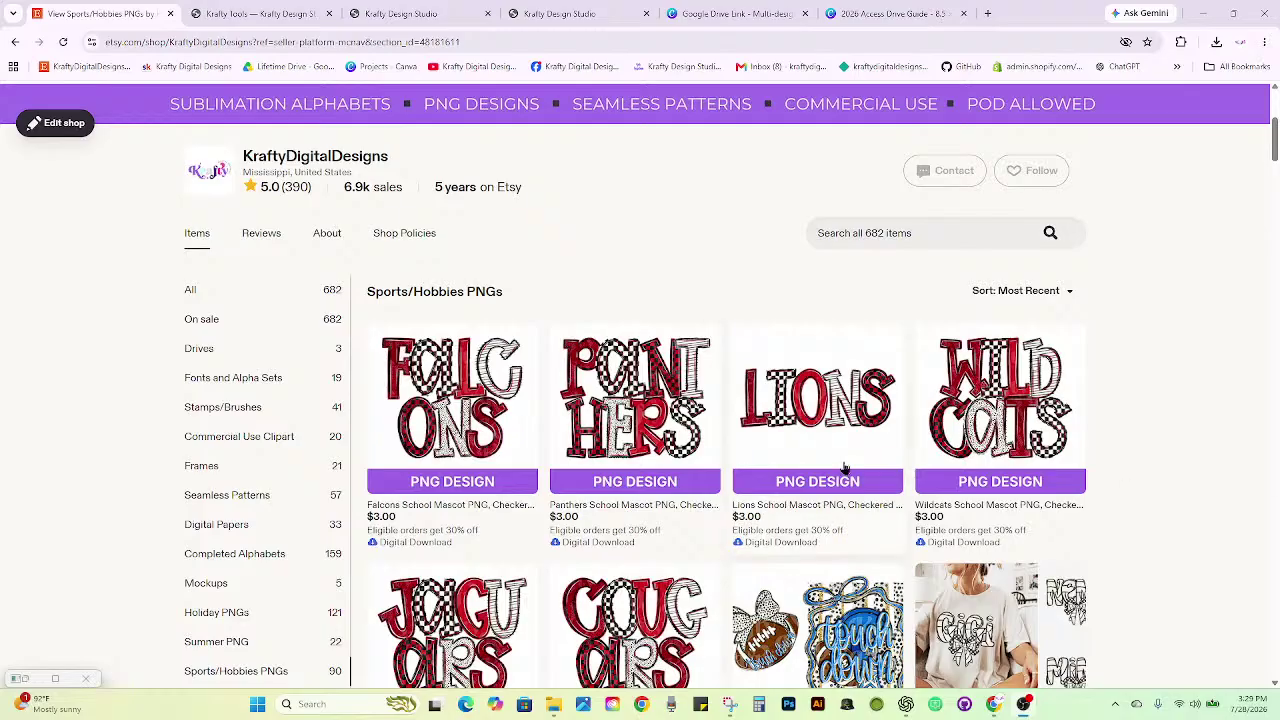
{"action": "left_click", "coordinate": [452, 400]}
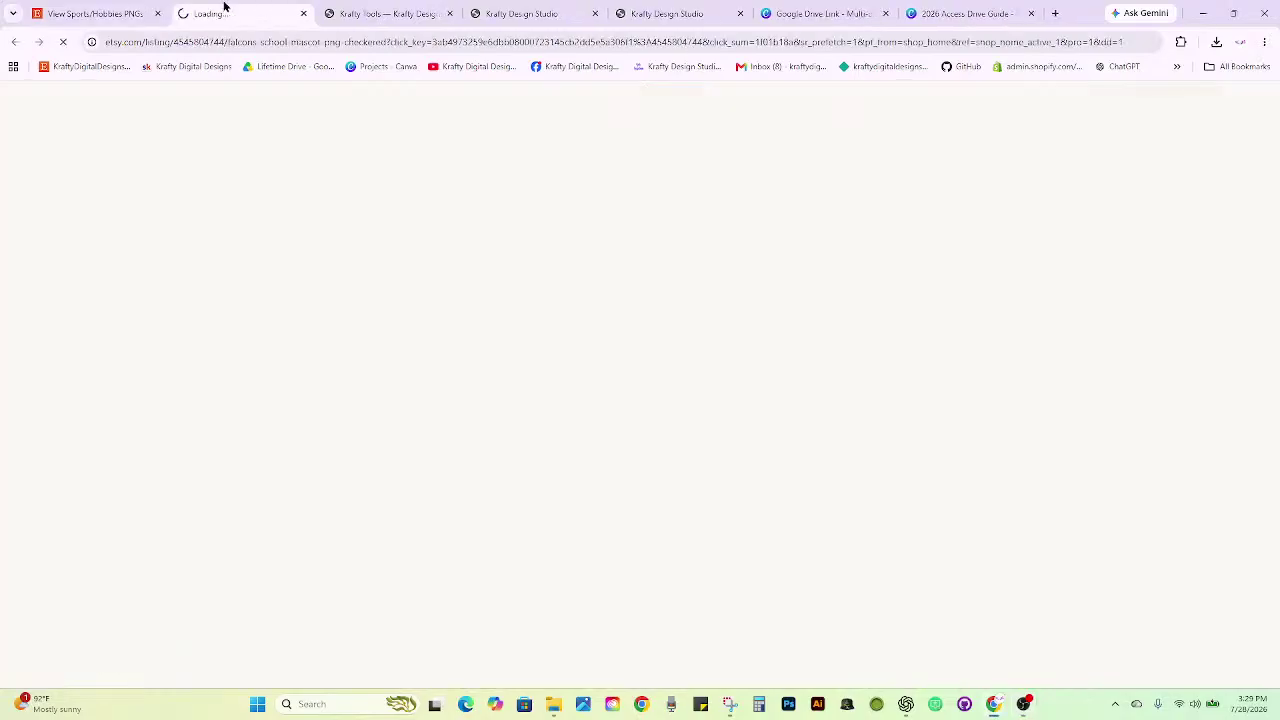
{"action": "left_click", "coordinate": [309, 192]}
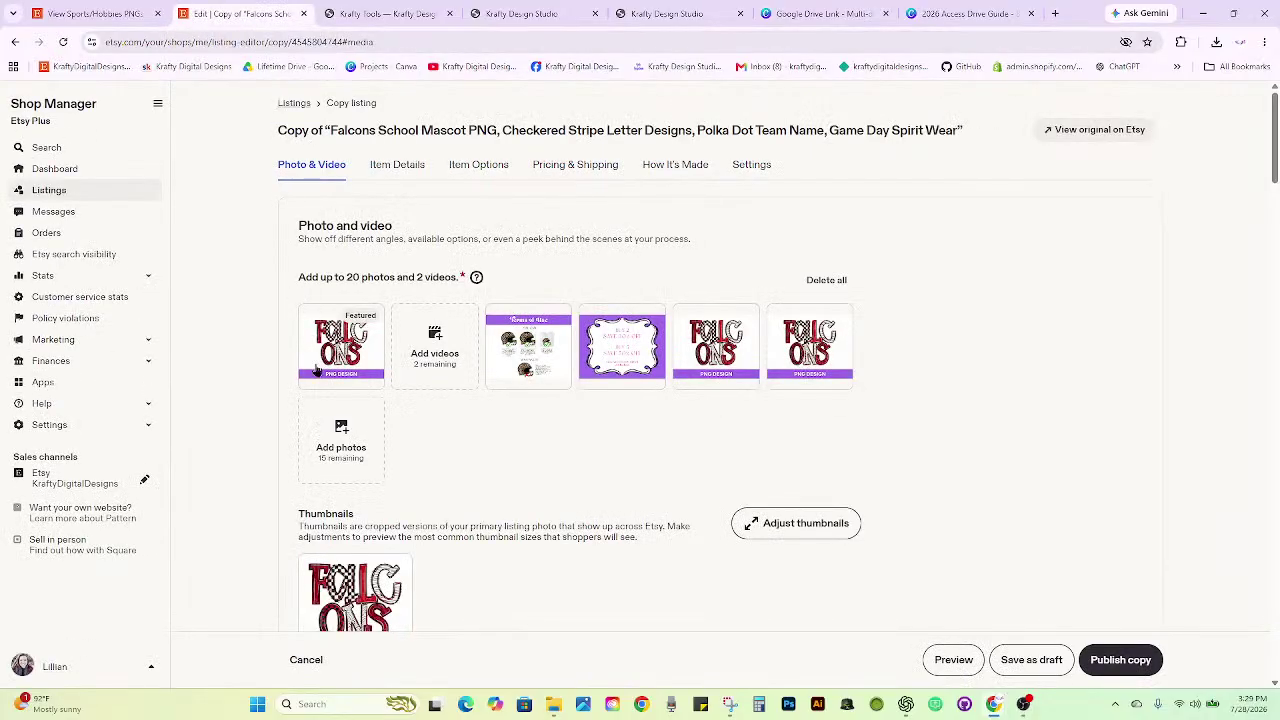
Replace the Falcons design photos in the copied listing with three Hawks images, making one the featured photo.
{"action": "left_click", "coordinate": [316, 377]}
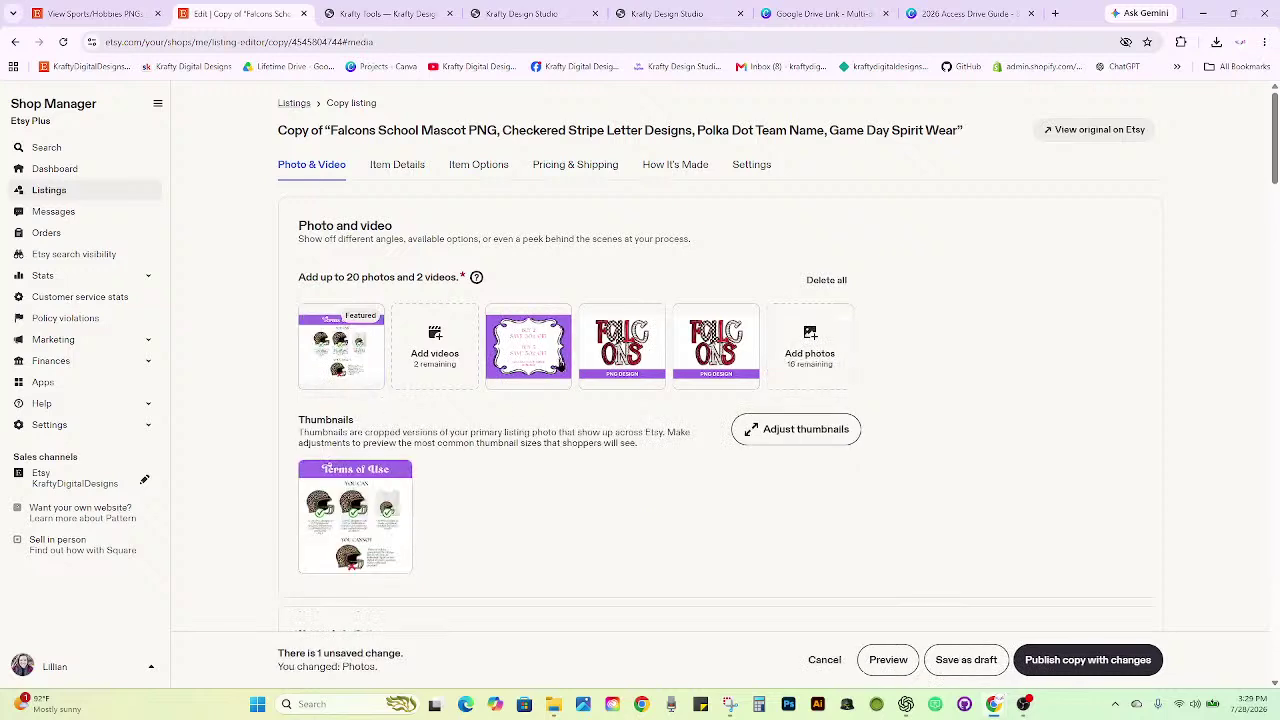
{"action": "left_click", "coordinate": [595, 376]}
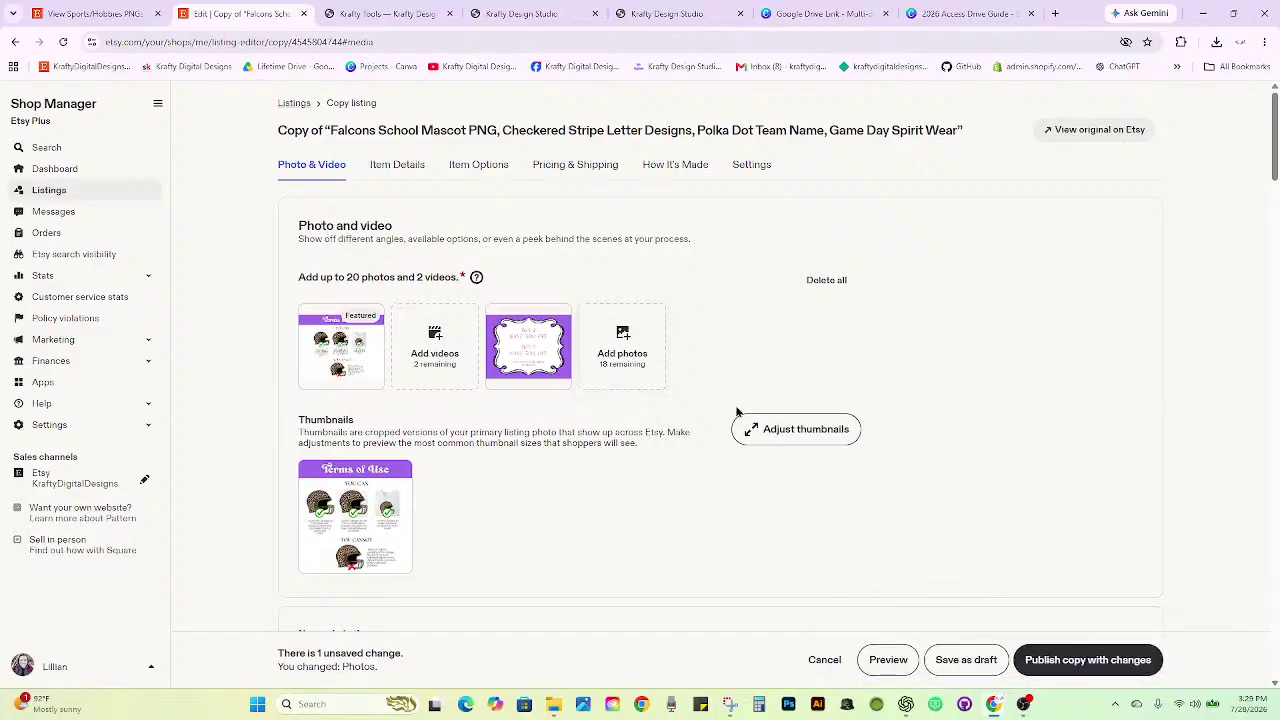
{"action": "left_click", "coordinate": [729, 697]}
{"action": "left_click", "coordinate": [1116, 20]}
{"action": "mouse_move", "coordinate": [553, 704]}
{"action": "mouse_move", "coordinate": [666, 640]}
{"action": "left_click_drag", "start_coordinate": [1164, 337], "coordinate": [629, 330]}
{"action": "left_click_drag", "start_coordinate": [1275, 345], "coordinate": [340, 335]}
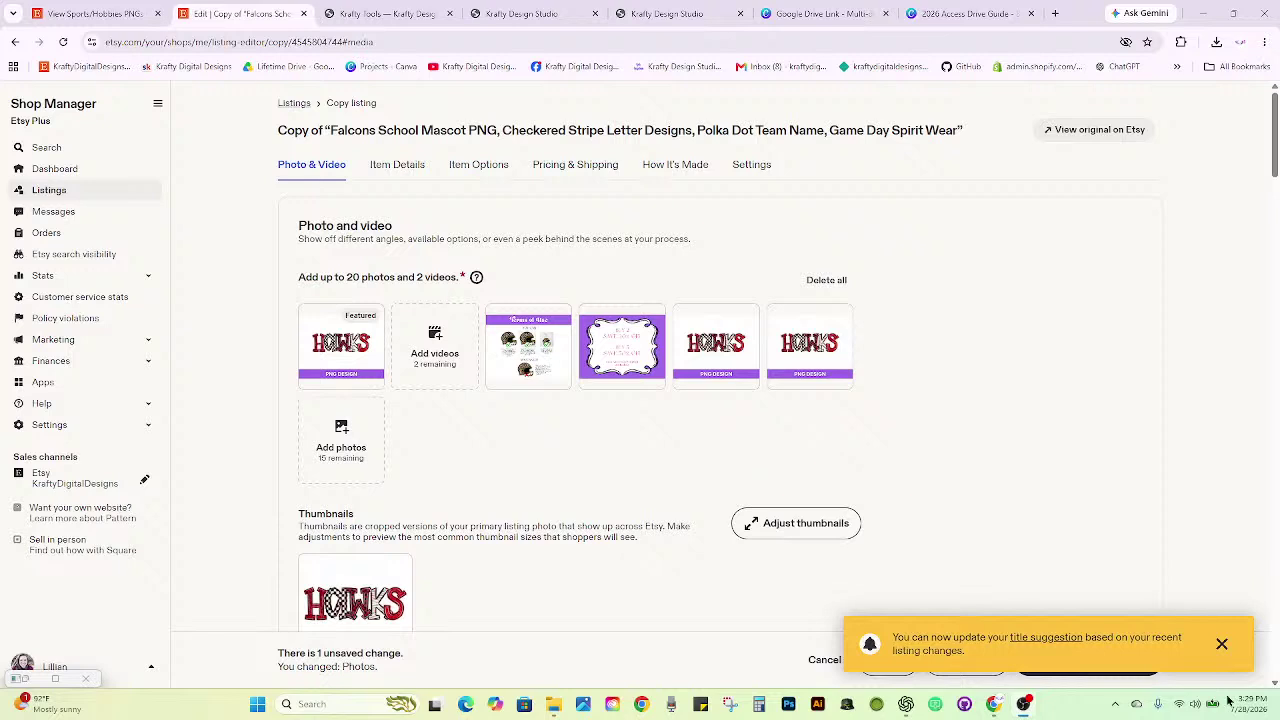
{"action": "left_click", "coordinate": [1222, 643]}
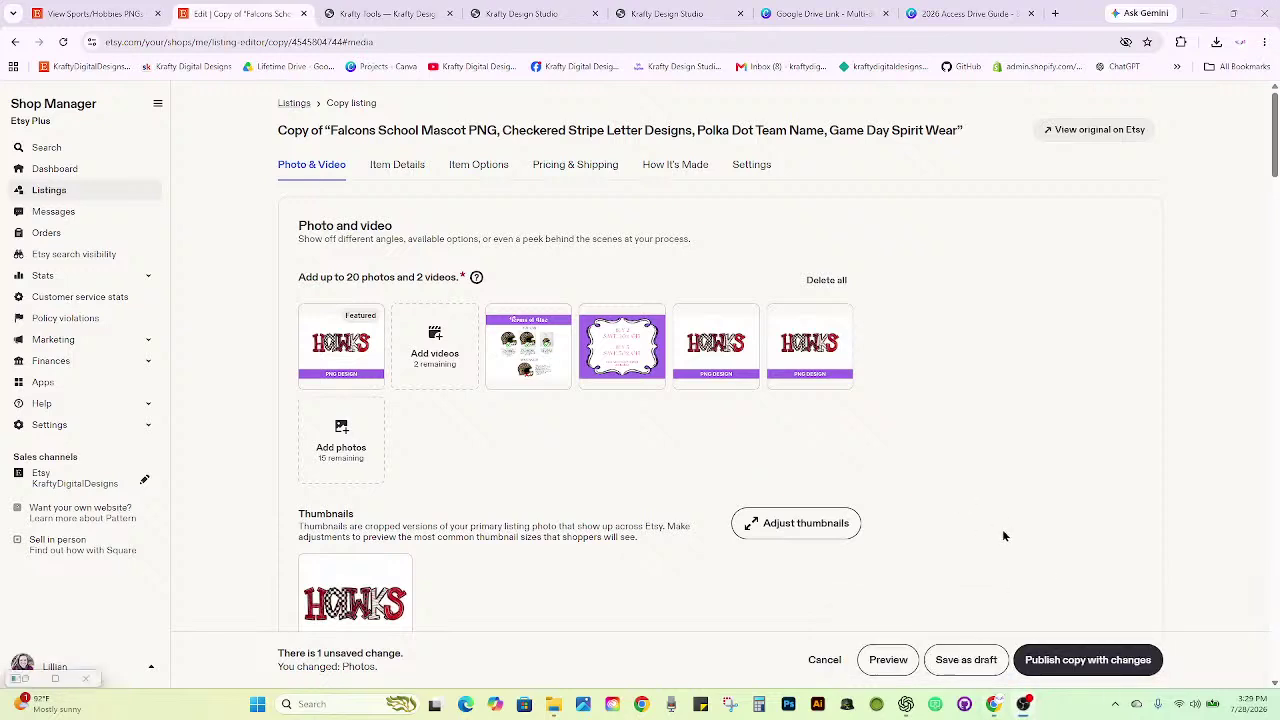
Replace "Falcons" with "Hawks" at the start of the copied listing's title.
{"action": "scroll", "coordinate": [894, 464], "scroll_direction": "down", "scroll_amount": 2}
{"action": "scroll", "coordinate": [894, 464], "scroll_direction": "down", "scroll_amount": 3}
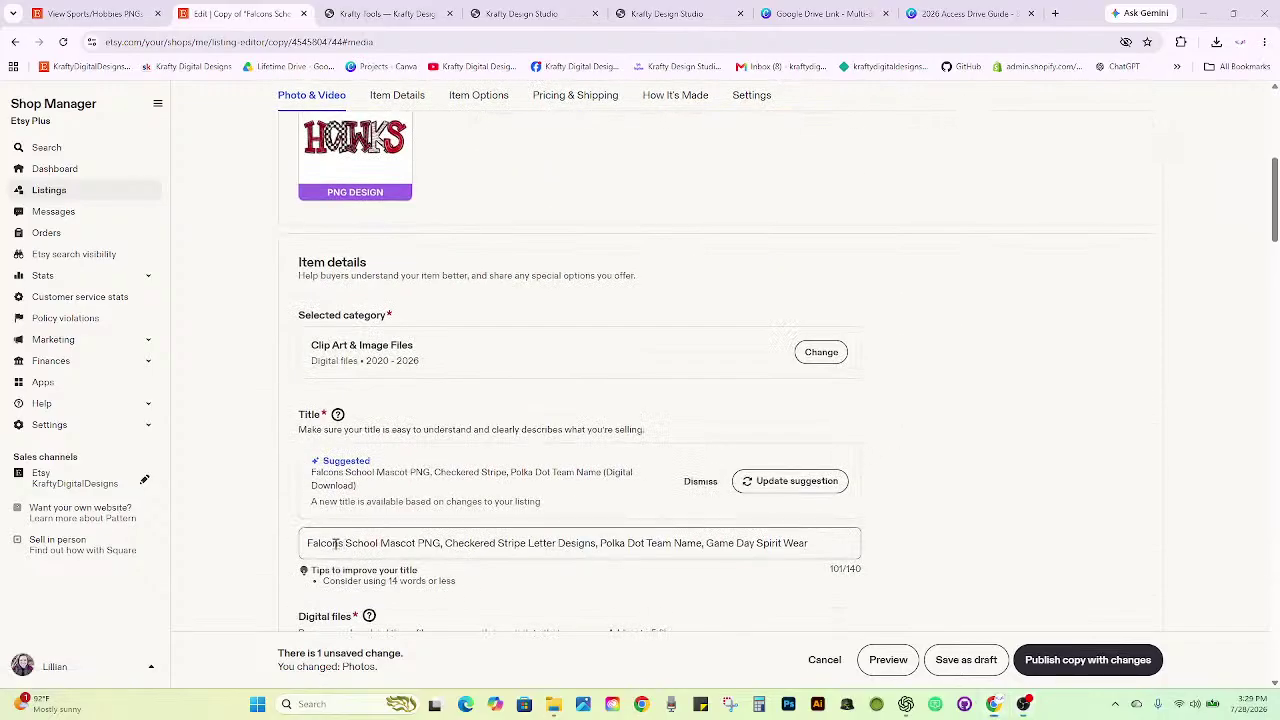
{"action": "left_click_drag", "start_coordinate": [343, 543], "coordinate": [240, 536]}
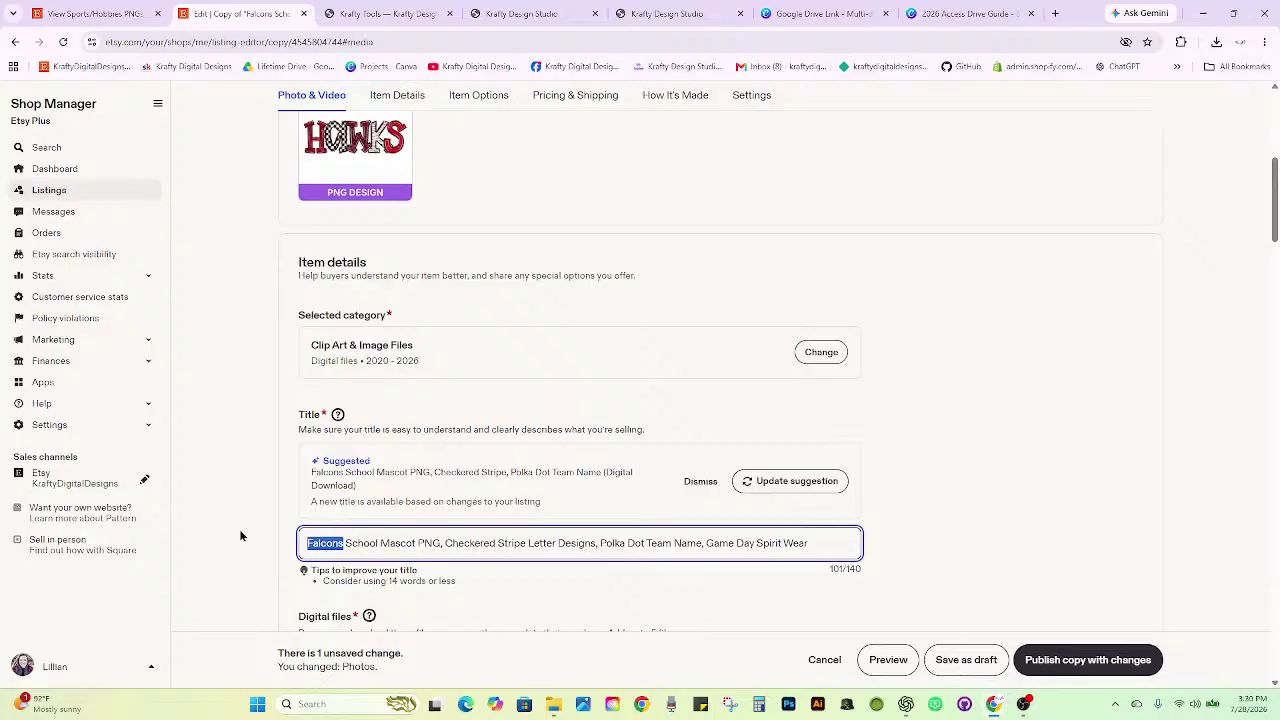
{"action": "type", "text": "Hawks"}
Remove FaLCONS.png from the listing's digital files and upload the Hawks design file in its place.
{"action": "scroll", "coordinate": [240, 536], "scroll_direction": "down", "scroll_amount": 4}
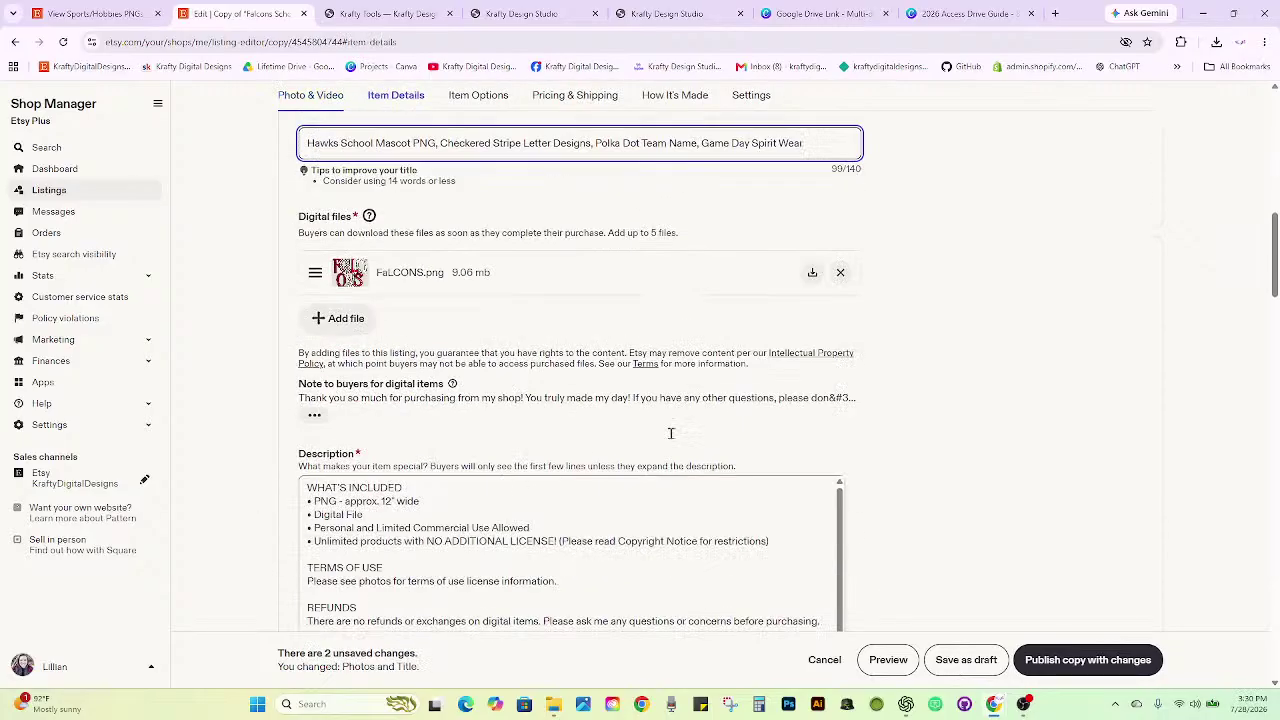
{"action": "mouse_move", "coordinate": [553, 704]}
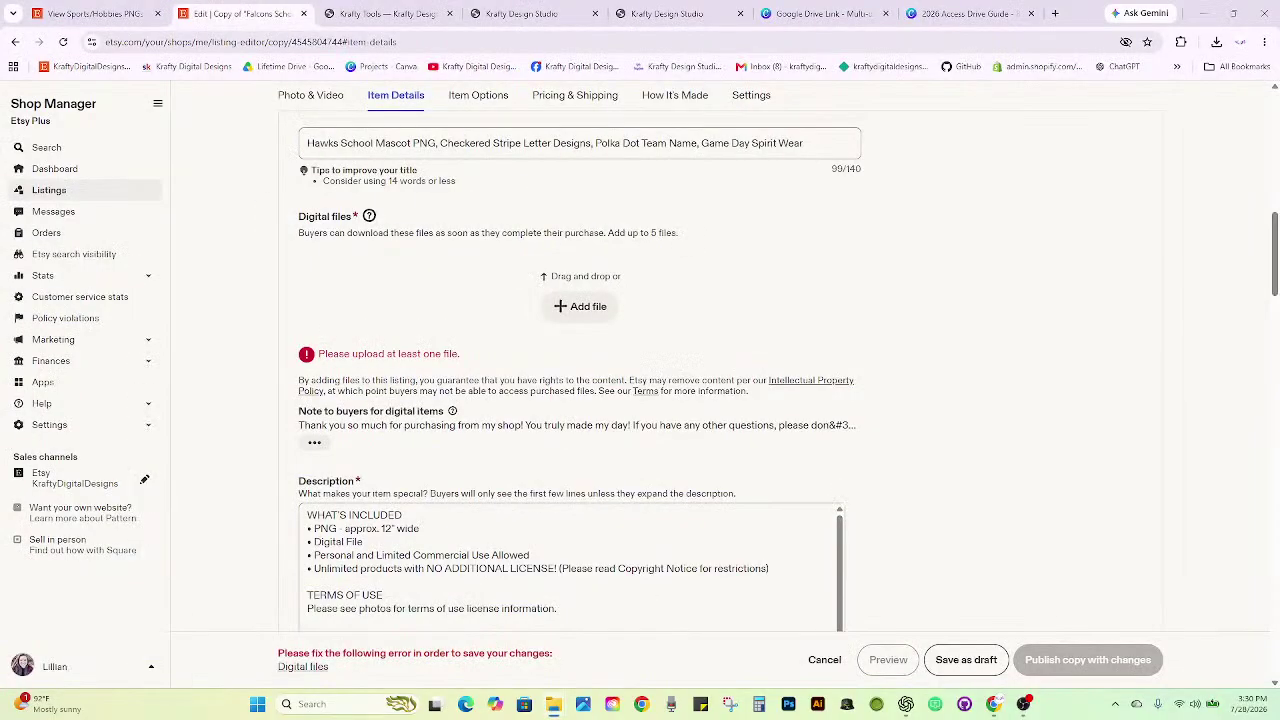
{"action": "left_click_drag", "start_coordinate": [1279, 435], "coordinate": [577, 297]}
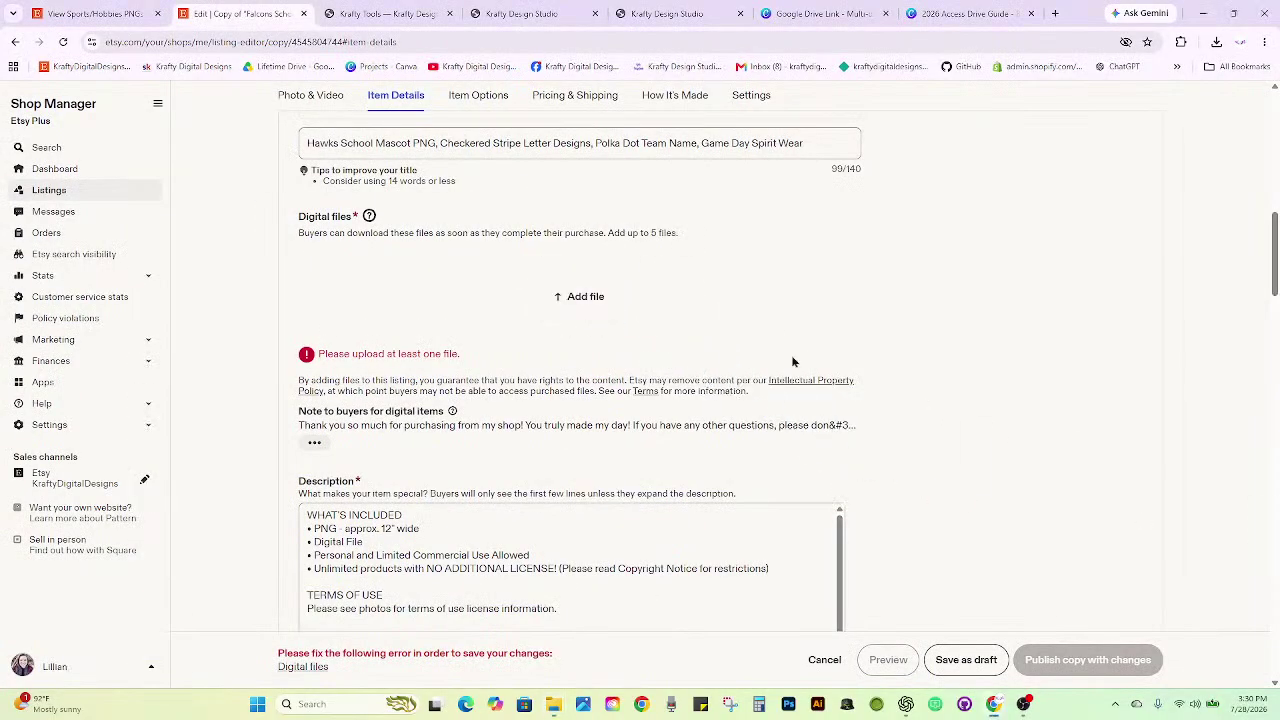
Replace the "falcons mascot png" tag with "hawks mascot png" in the copied listing's attributes.
{"action": "scroll", "coordinate": [895, 387], "scroll_direction": "down", "scroll_amount": 6}
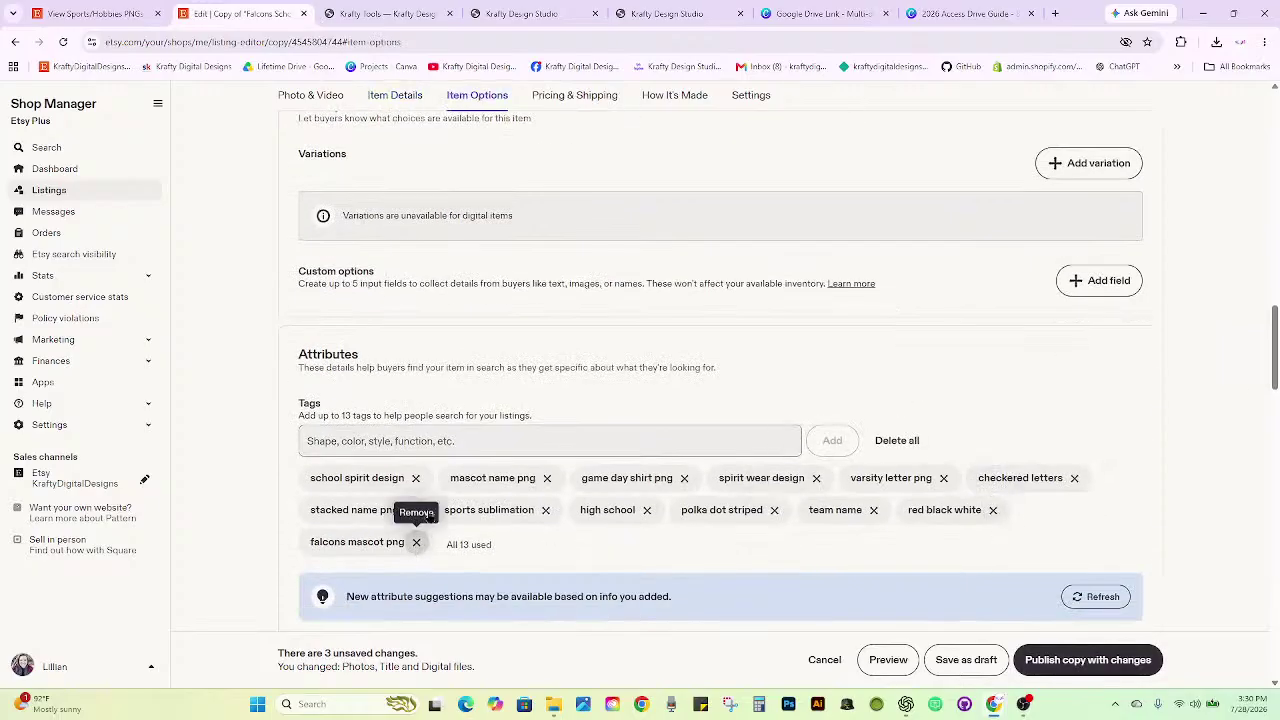
{"action": "left_click", "coordinate": [416, 542]}
{"action": "left_click", "coordinate": [445, 440]}
{"action": "type", "text": "haw"}
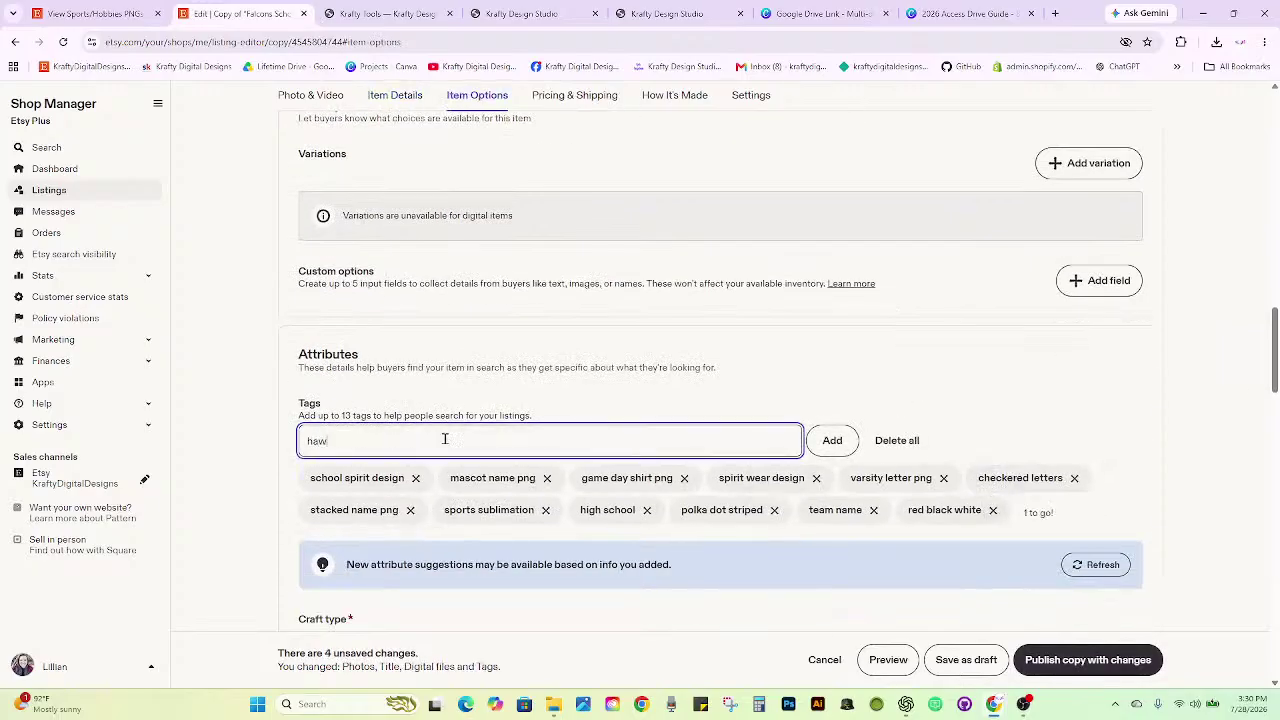
{"action": "type", "text": "ks mascot png"}
{"action": "key", "text": "Return"}
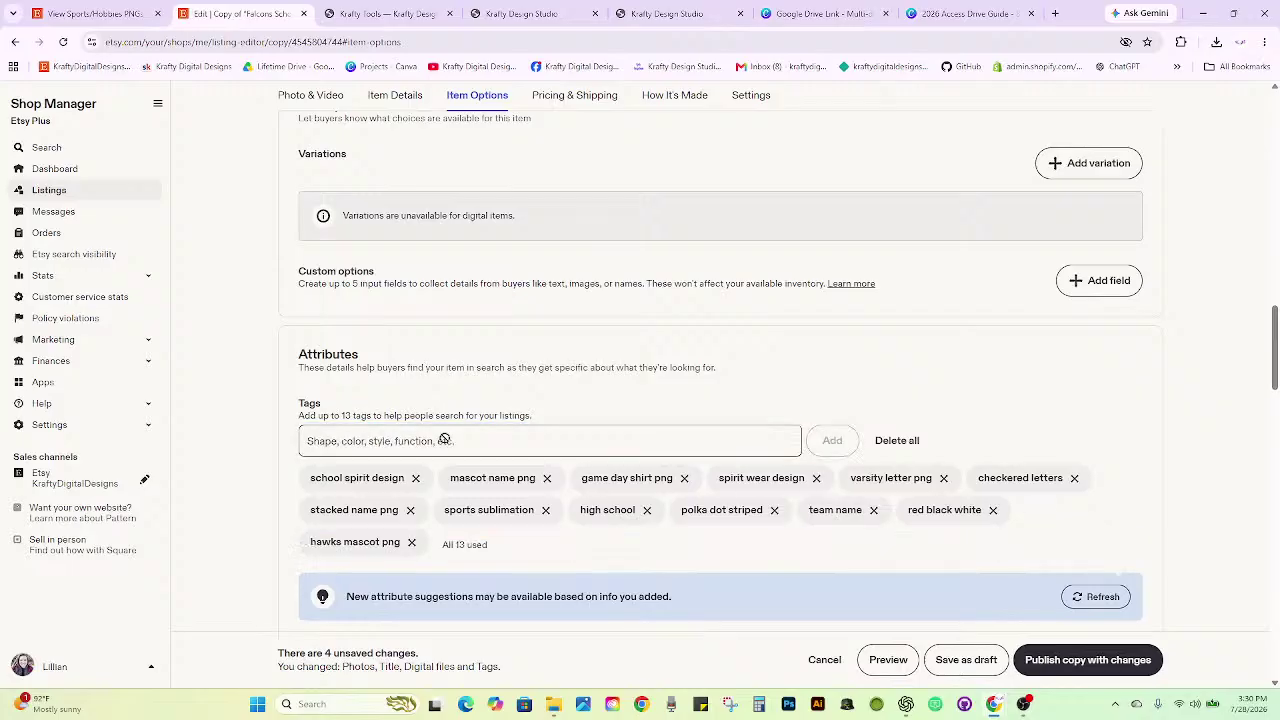
Publish the copied Hawks listing with its changes and confirm the publication.
{"action": "scroll", "coordinate": [447, 450], "scroll_direction": "down", "scroll_amount": 3}
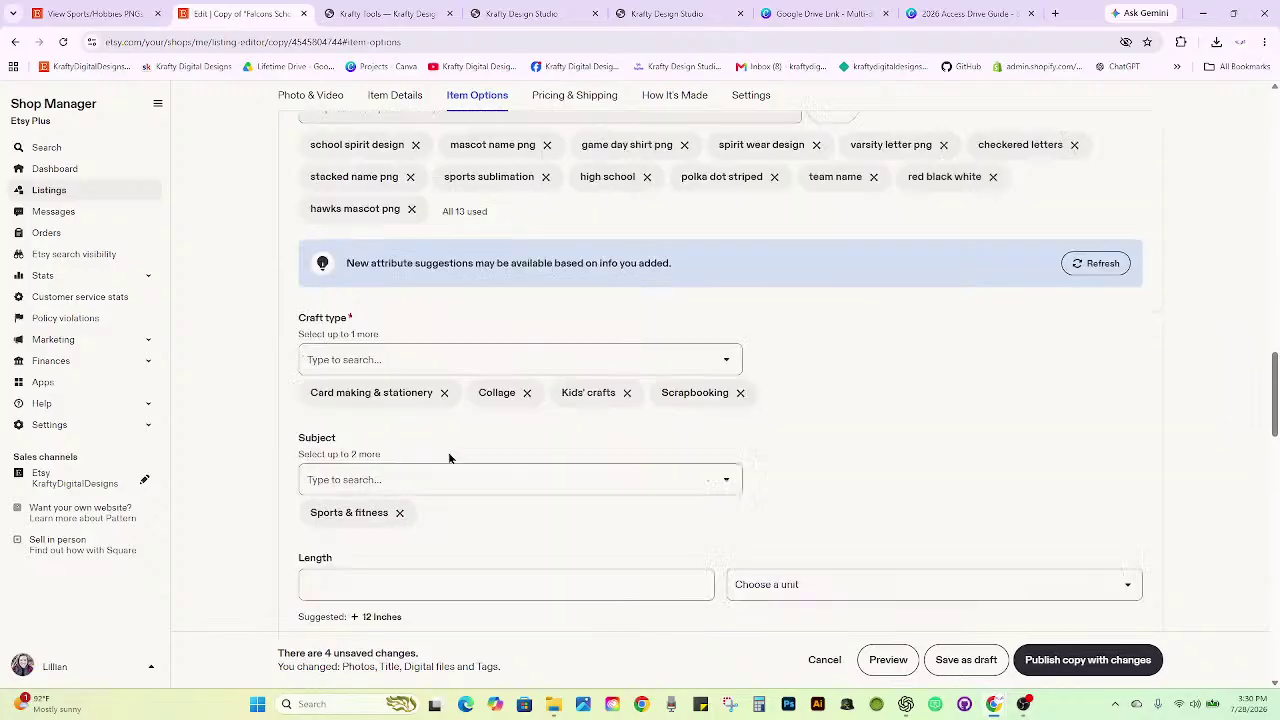
{"action": "left_click", "coordinate": [1090, 662]}
{"action": "left_click", "coordinate": [731, 490]}
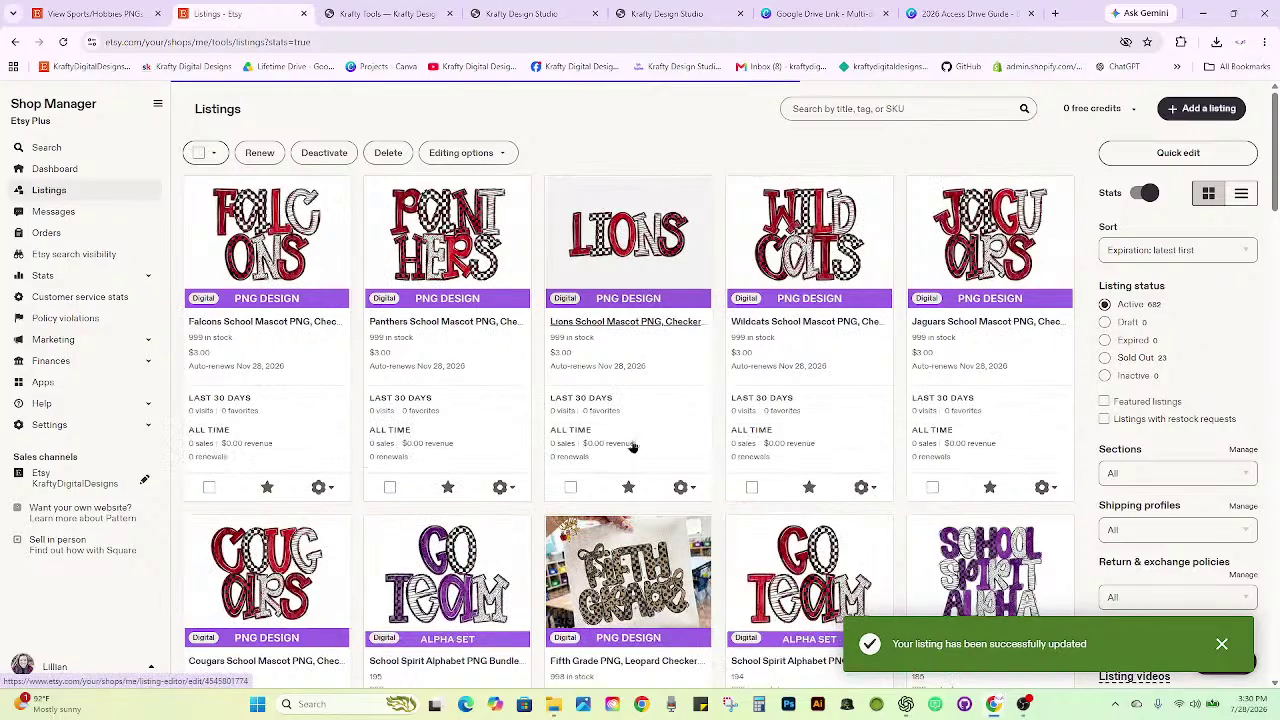
Return to the shop's Sports/Hobbies PNGs section, refresh it, and duplicate the new Hawks listing.
{"action": "left_click", "coordinate": [303, 13]}
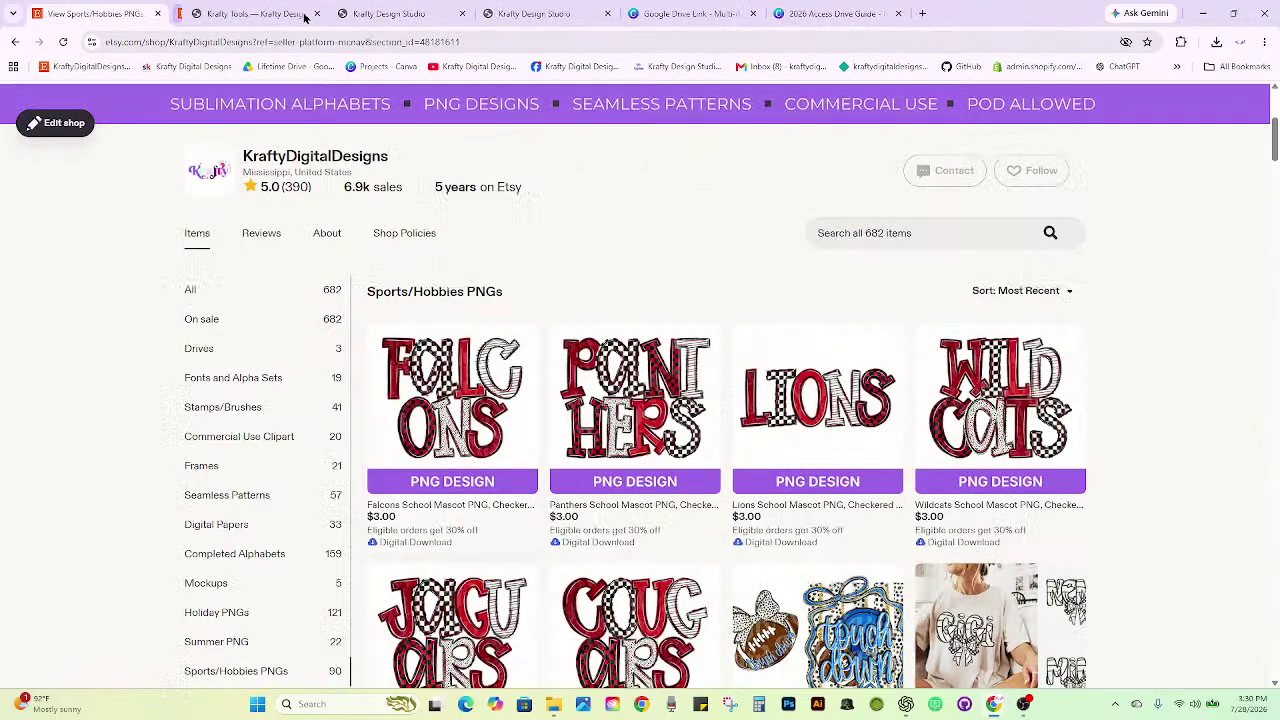
{"action": "left_click", "coordinate": [64, 48]}
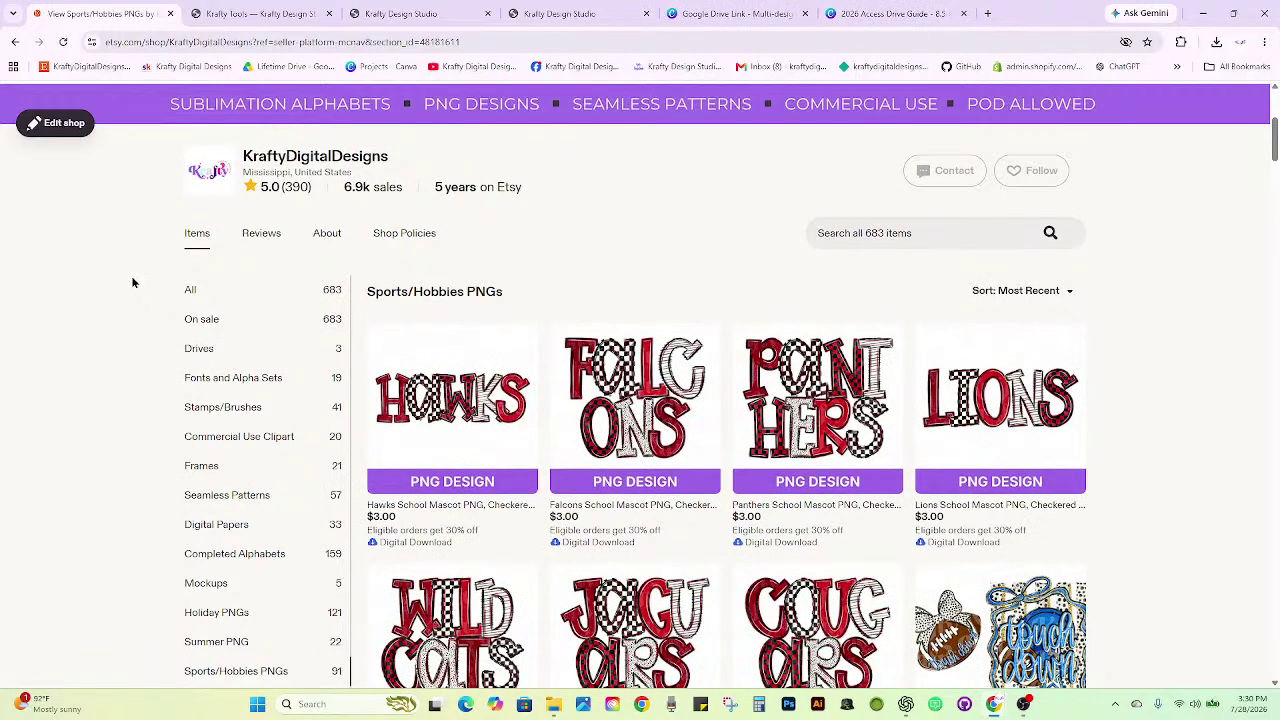
{"action": "left_click", "coordinate": [421, 377]}
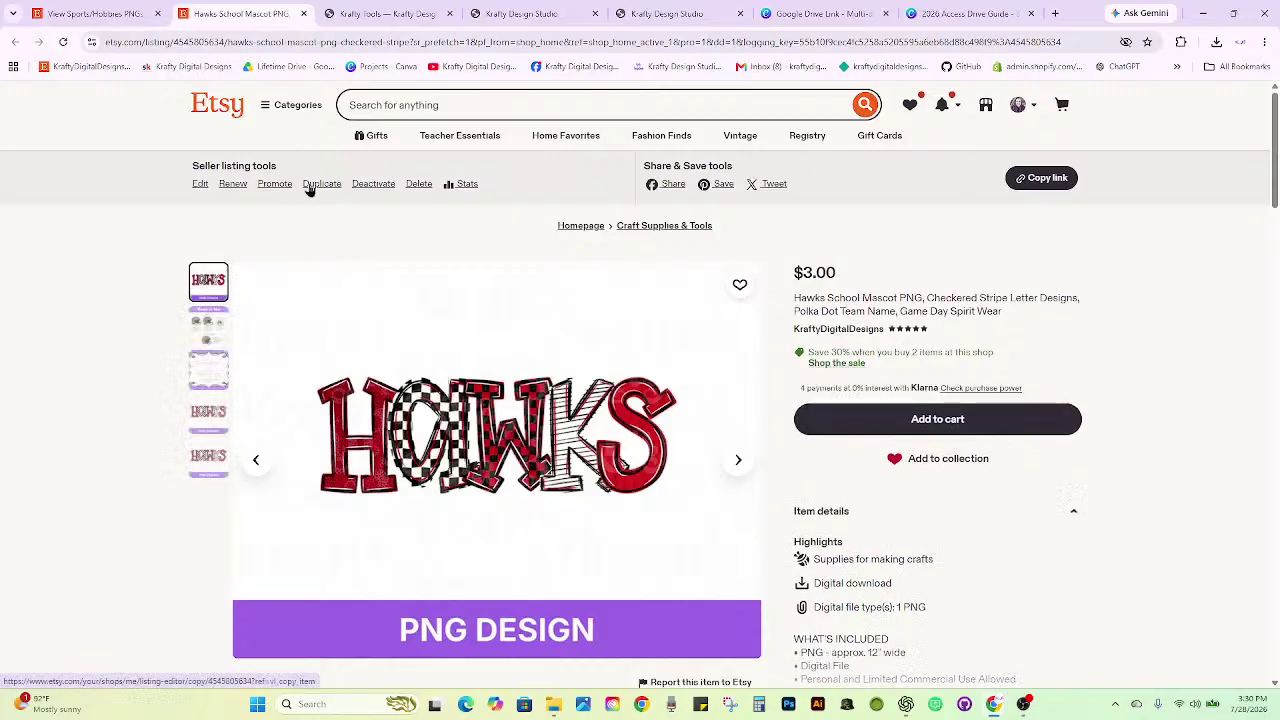
{"action": "left_click", "coordinate": [321, 185]}
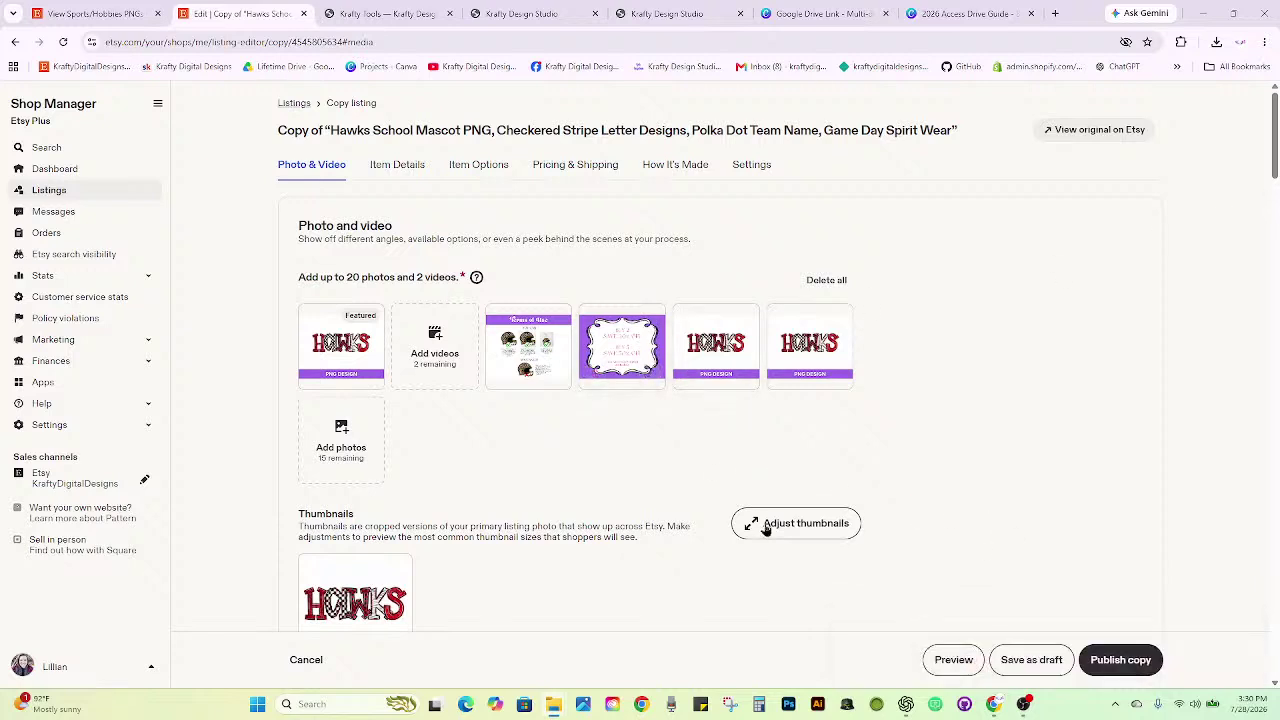
Replace the Hawks design photos in the copied listing with three Owls images, making one the featured photo.
{"action": "left_click", "coordinate": [314, 375]}
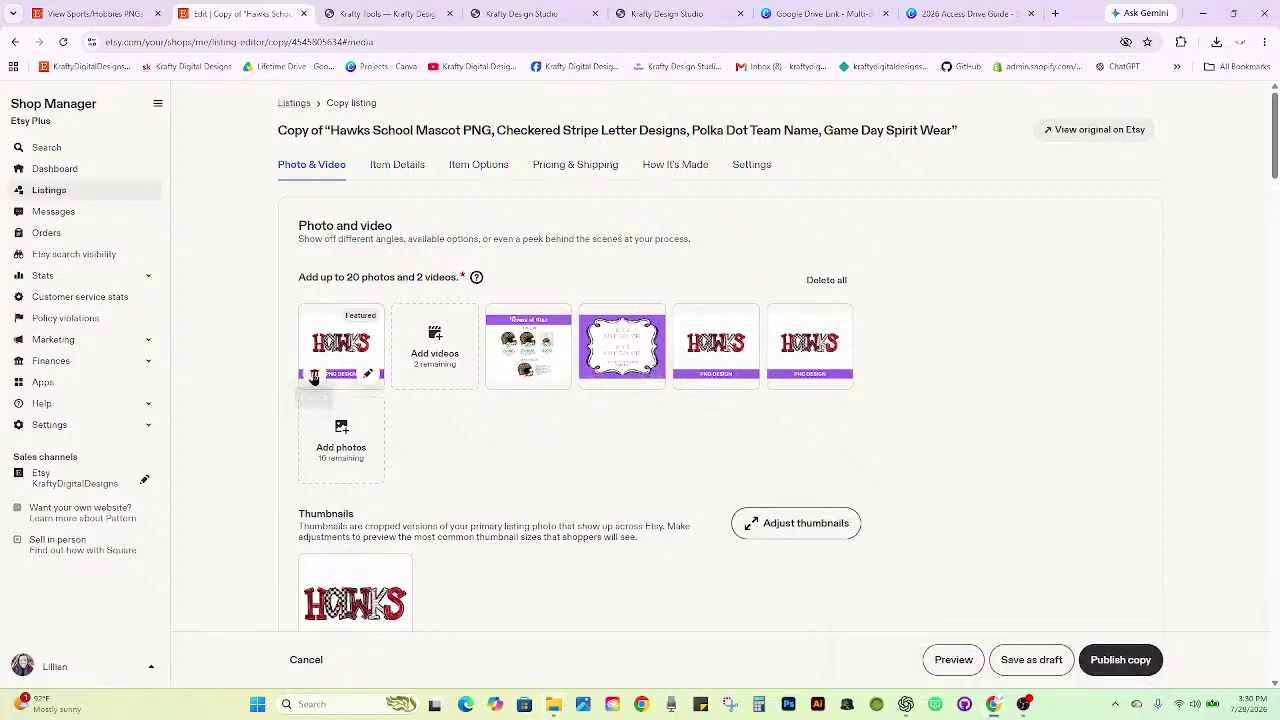
{"action": "left_click", "coordinate": [689, 374]}
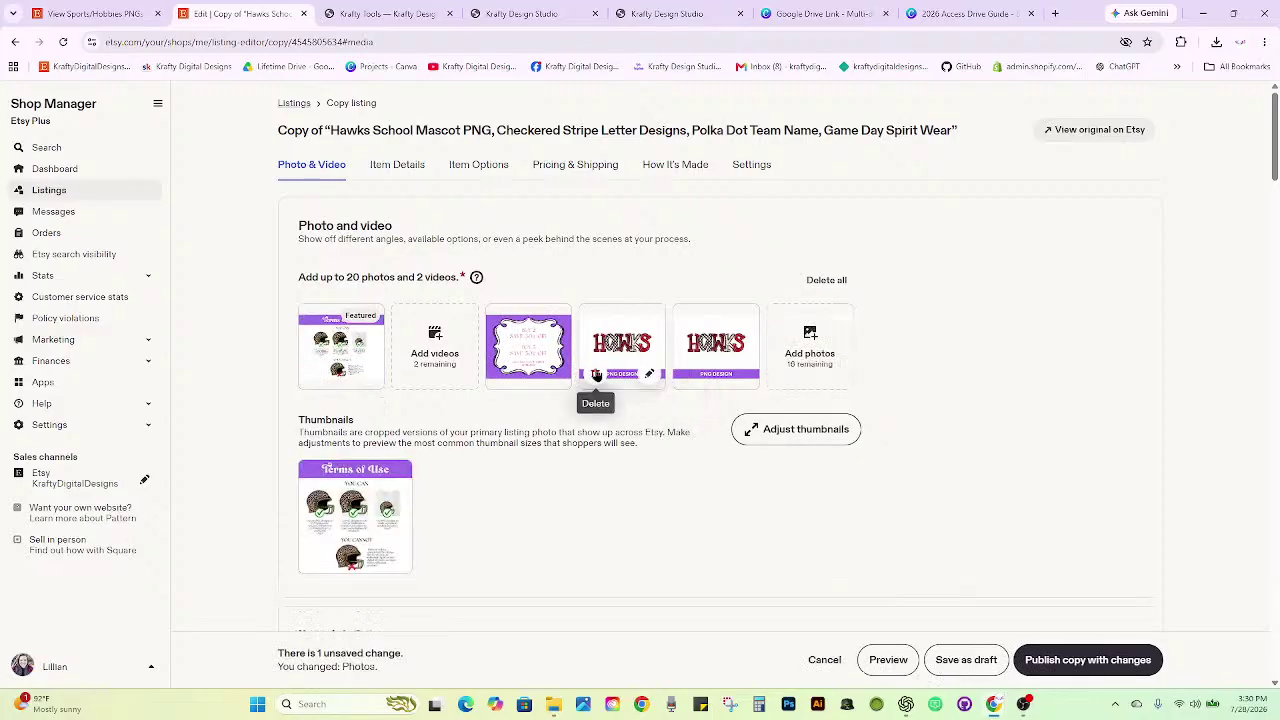
{"action": "left_click", "coordinate": [597, 375]}
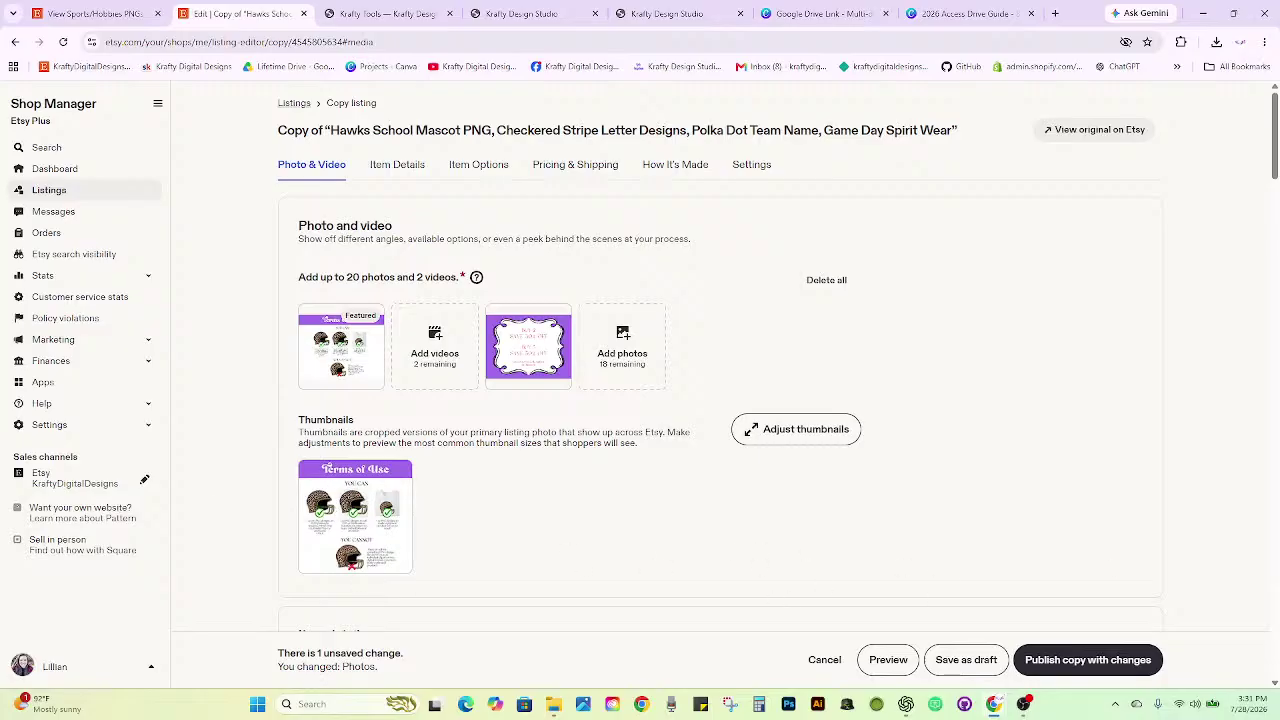
{"action": "left_click_drag", "start_coordinate": [1279, 385], "coordinate": [622, 347]}
{"action": "left_click_drag", "start_coordinate": [1279, 385], "coordinate": [680, 375]}
{"action": "left_click_drag", "start_coordinate": [1279, 320], "coordinate": [795, 332]}
{"action": "left_click_drag", "start_coordinate": [643, 341], "coordinate": [312, 348]}
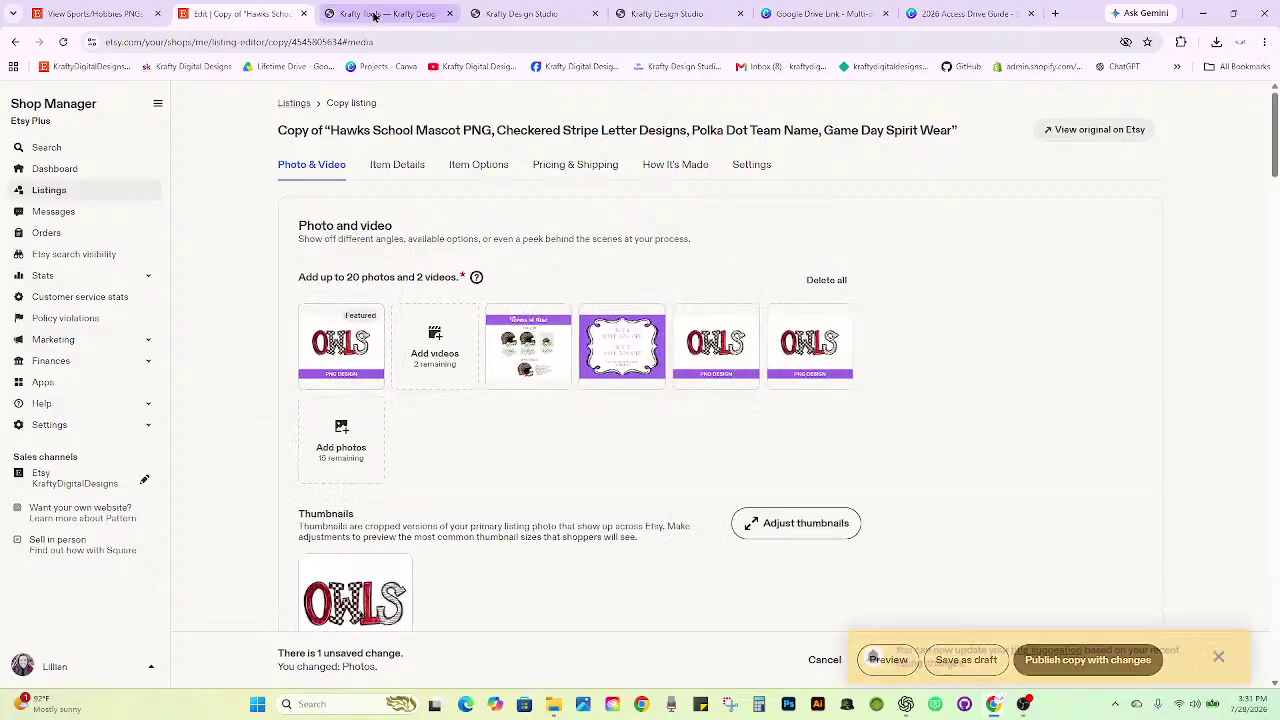
Check the alpha set download's progress in Krafty Tools, and replace "Hawks" with "Owls" at the start of the copied Etsy listing's title.
{"action": "left_click", "coordinate": [378, 13]}
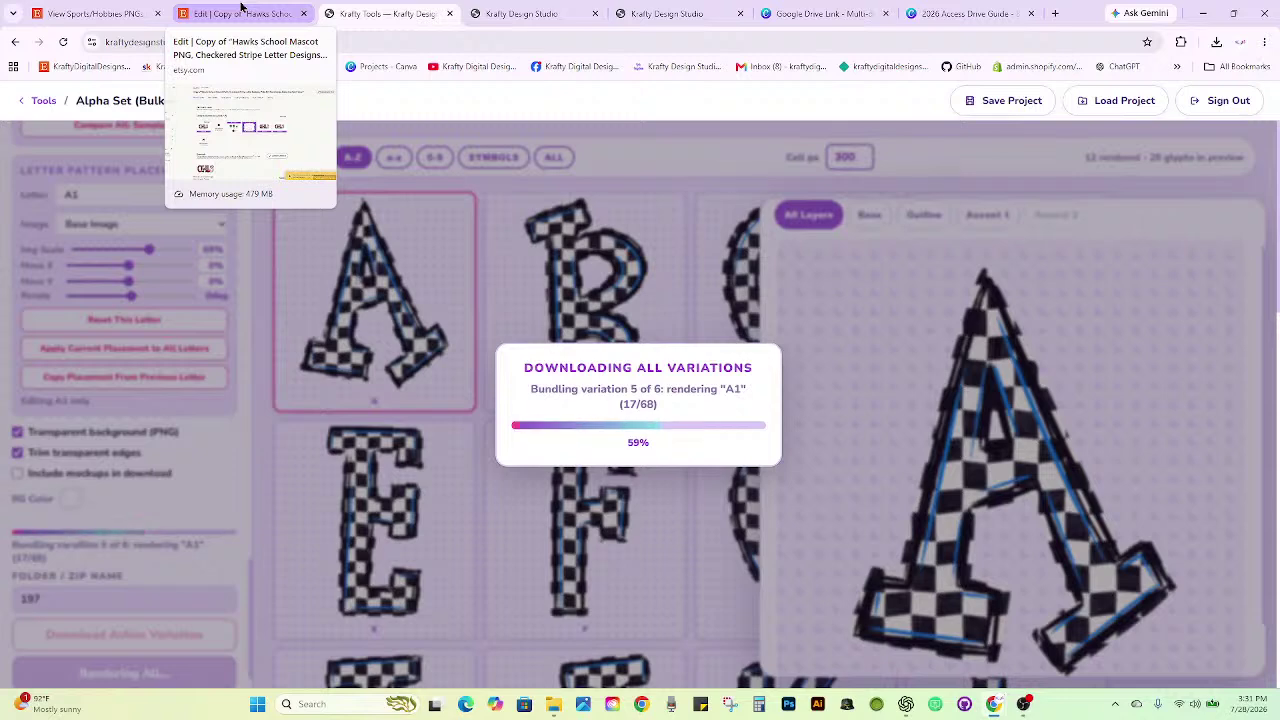
{"action": "key", "text": "ctrl+shift+Tab"}
{"action": "scroll", "coordinate": [950, 295], "scroll_direction": "down", "scroll_amount": 1}
{"action": "scroll", "coordinate": [950, 295], "scroll_direction": "down", "scroll_amount": 6}
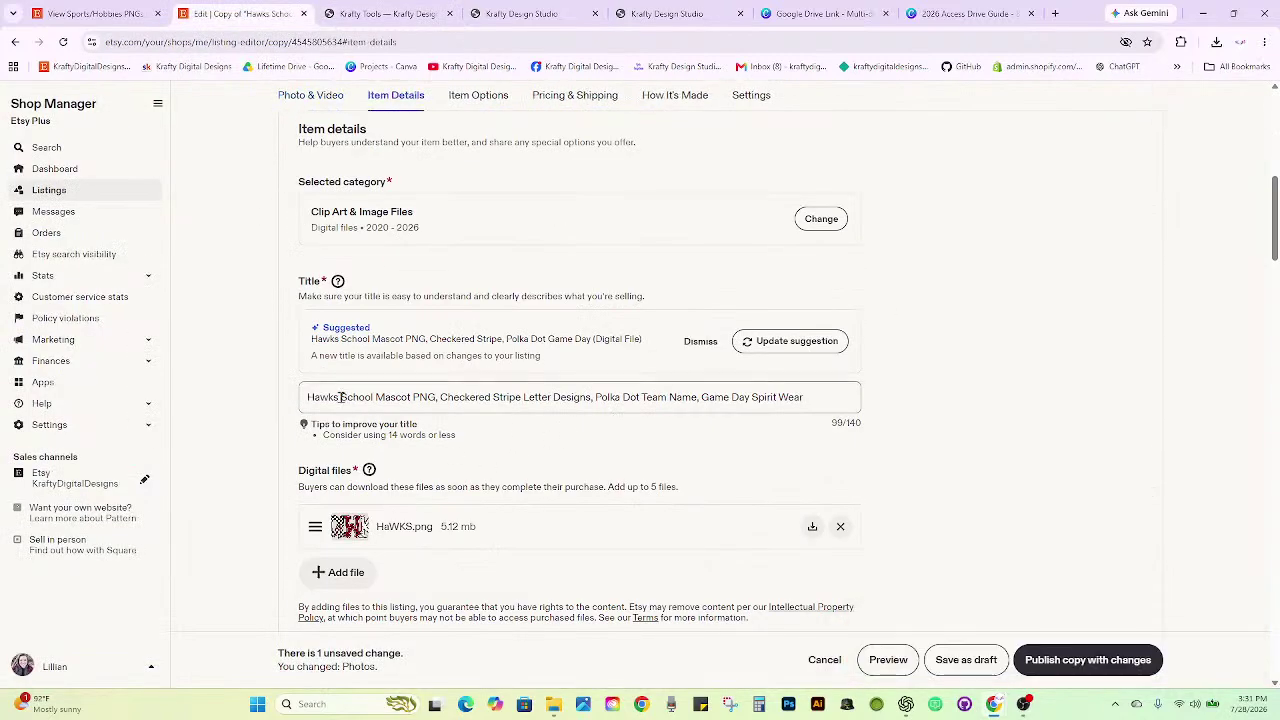
{"action": "left_click_drag", "start_coordinate": [338, 397], "coordinate": [270, 410]}
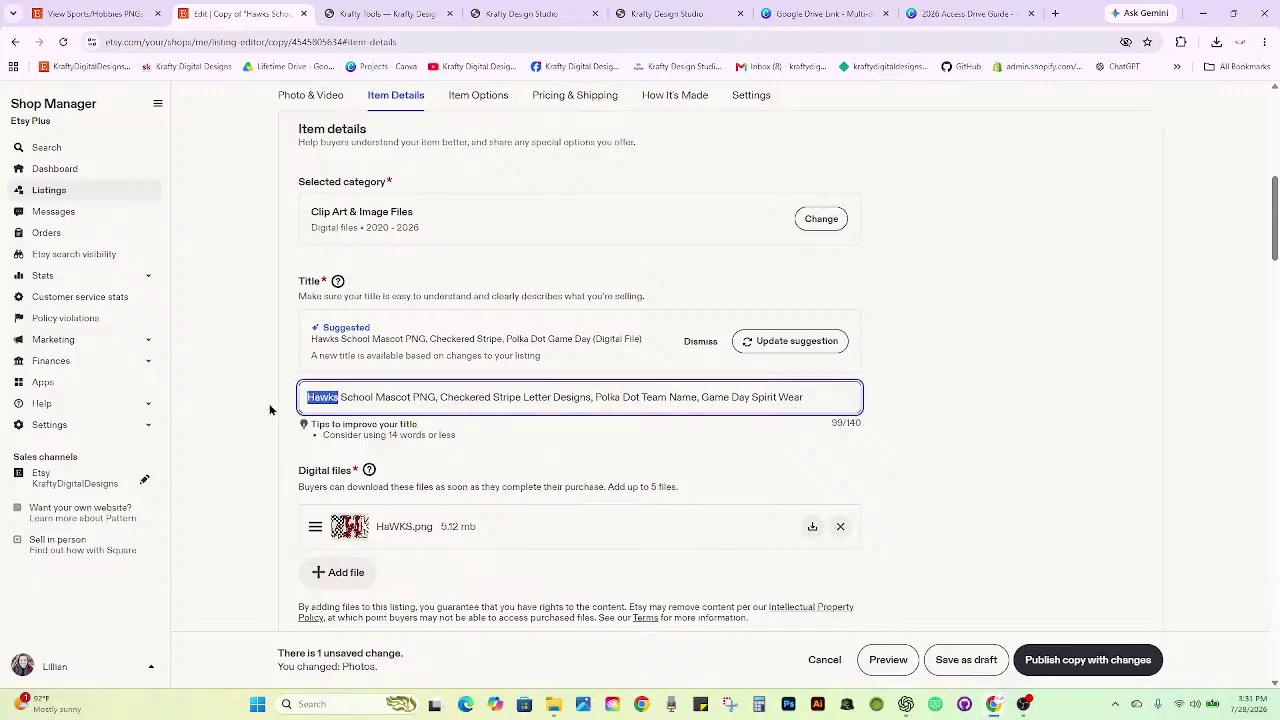
{"action": "type", "text": "Owls"}
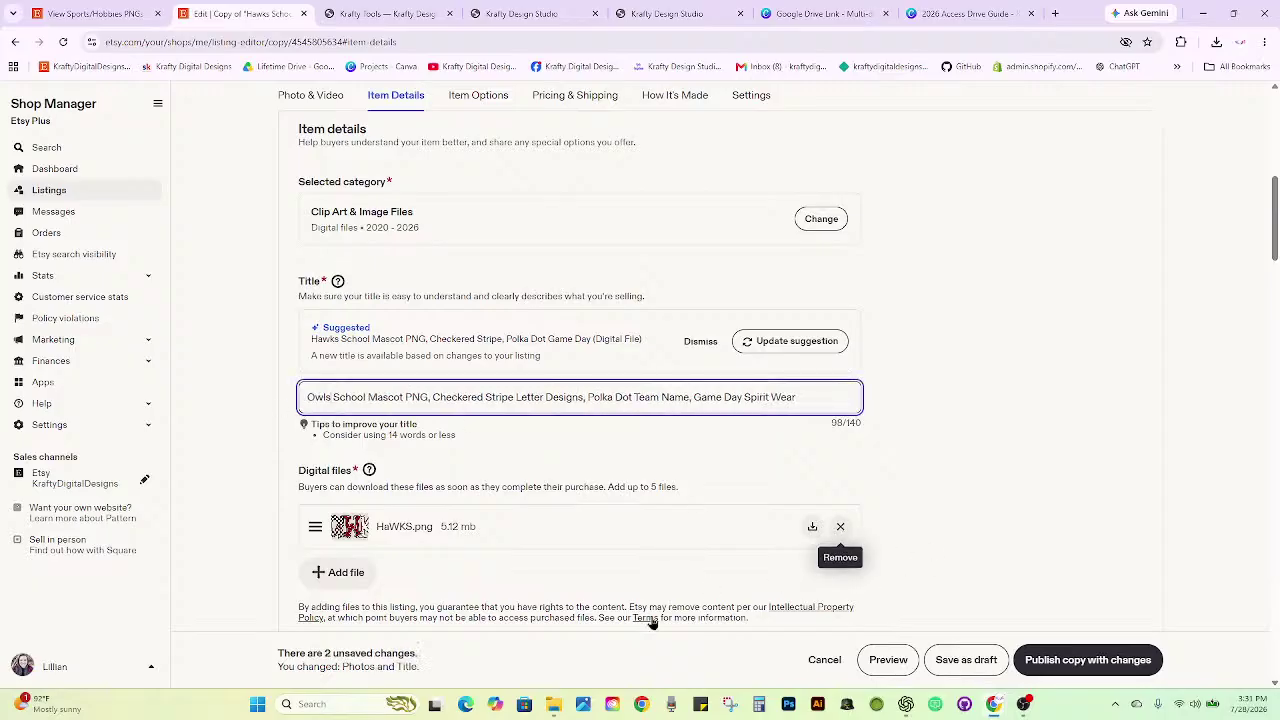
Remove HaWKS.png from the listing's digital files and upload OWLS.png in its place.
{"action": "mouse_move", "coordinate": [553, 704]}
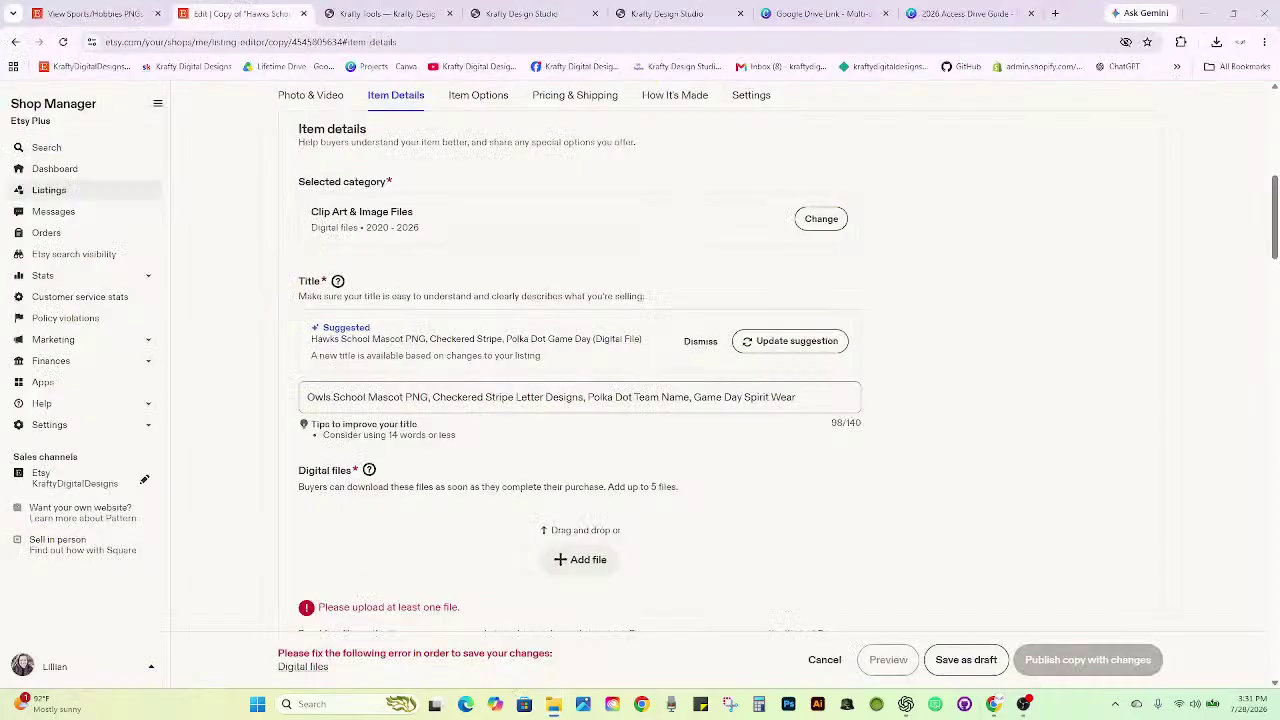
{"action": "left_click_drag", "start_coordinate": [1036, 550], "coordinate": [580, 556]}
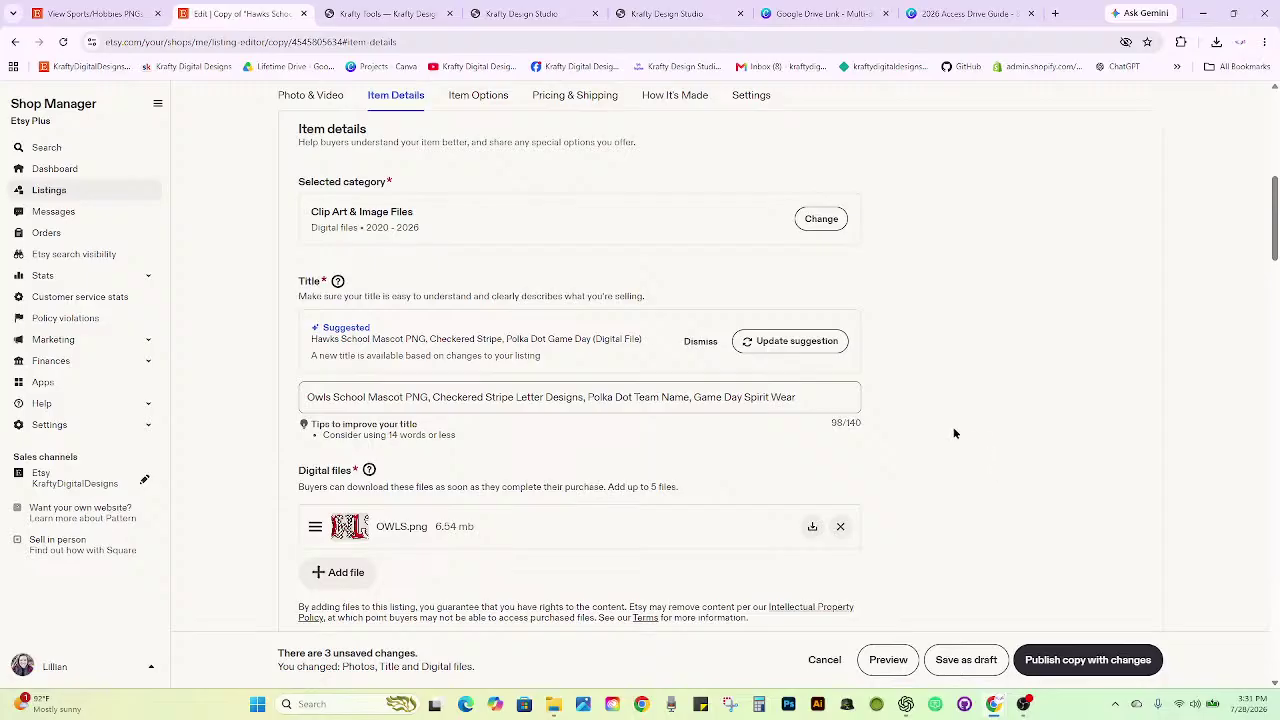
Replace the "hawks mascot png" tag with "owls mascot png" in the copied listing's attributes.
{"action": "scroll", "coordinate": [948, 430], "scroll_direction": "down", "scroll_amount": 4}
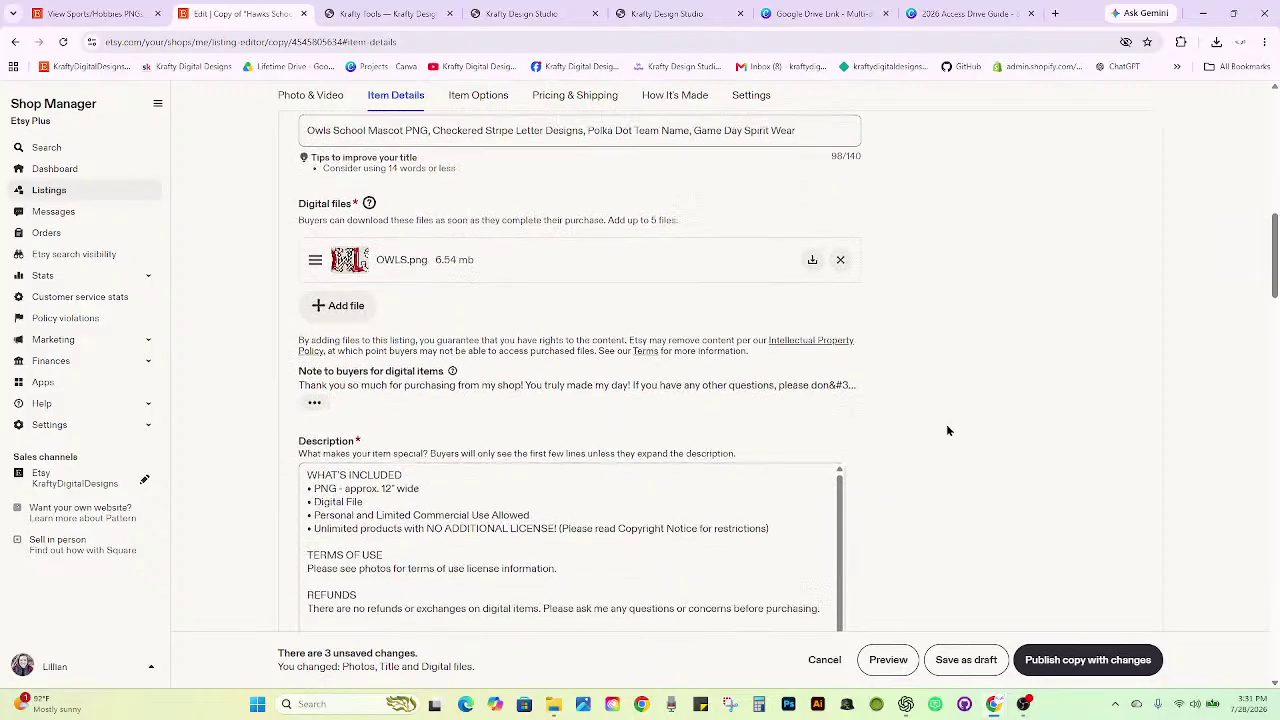
{"action": "scroll", "coordinate": [948, 430], "scroll_direction": "down", "scroll_amount": 5}
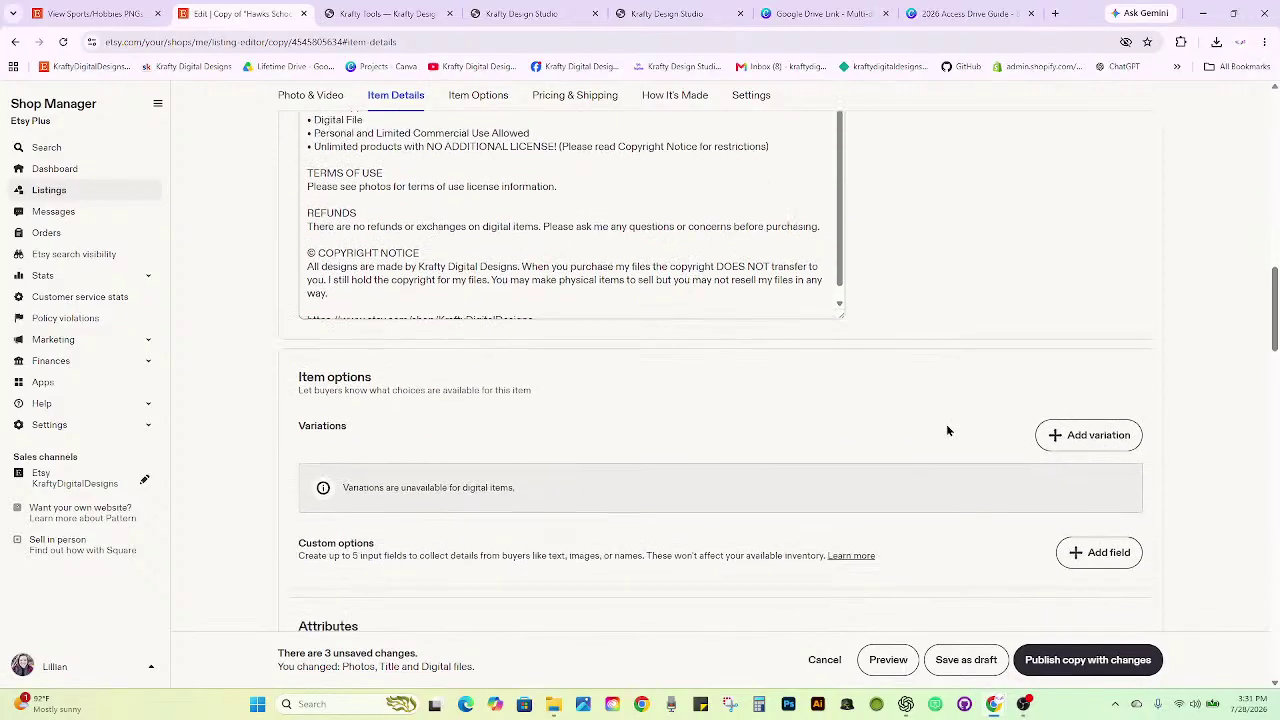
{"action": "scroll", "coordinate": [948, 430], "scroll_direction": "down", "scroll_amount": 1}
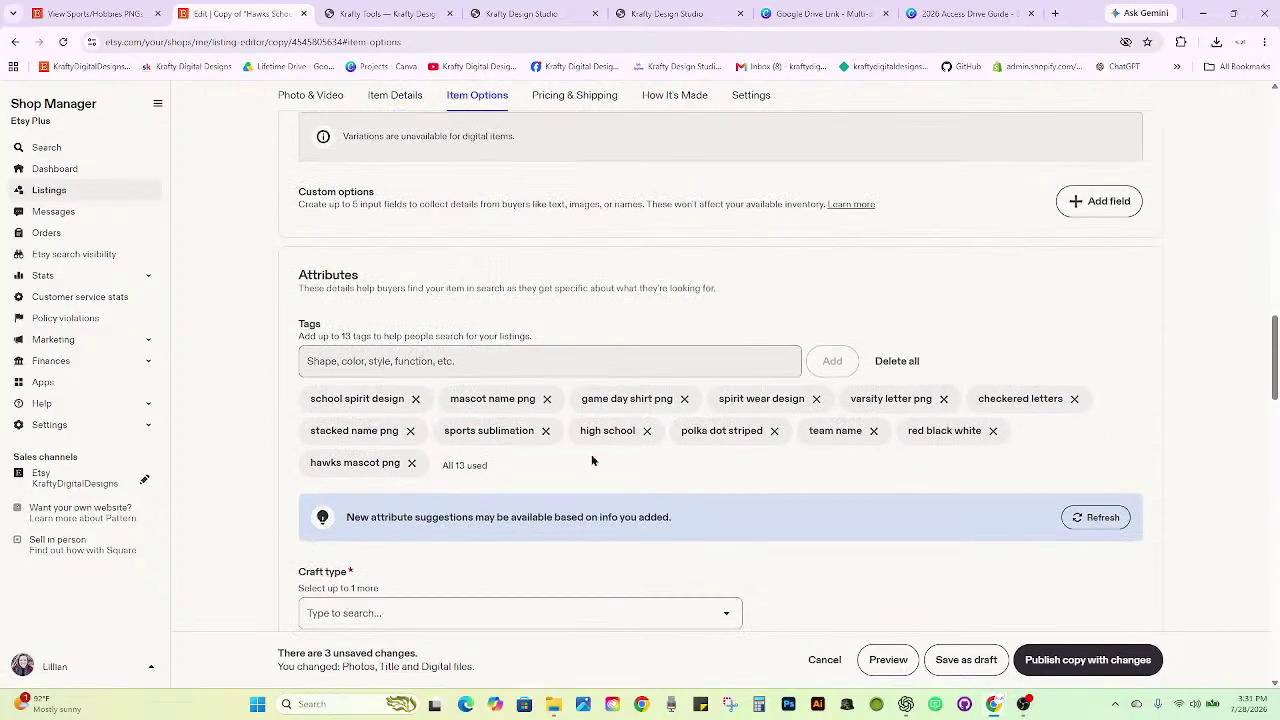
{"action": "left_click", "coordinate": [412, 465]}
{"action": "left_click", "coordinate": [483, 360]}
{"action": "type", "text": "ow"}
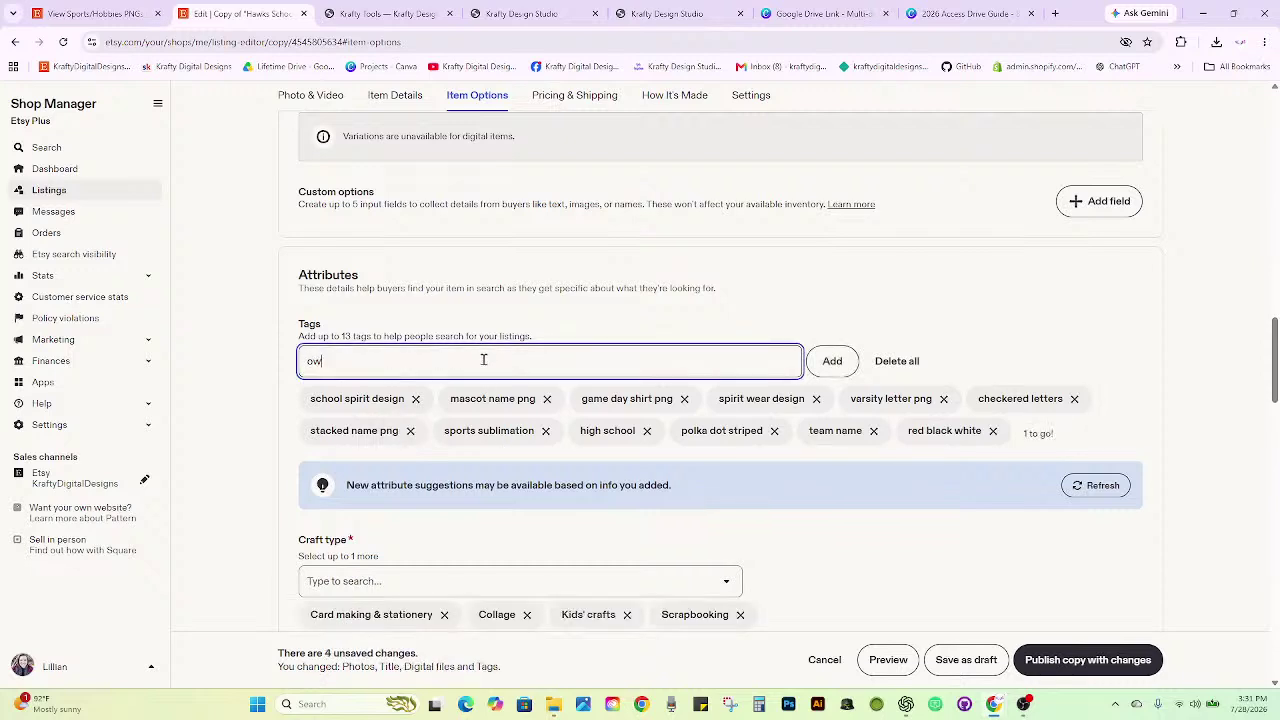
{"action": "type", "text": "ls mascot png"}
{"action": "key", "text": "Return"}
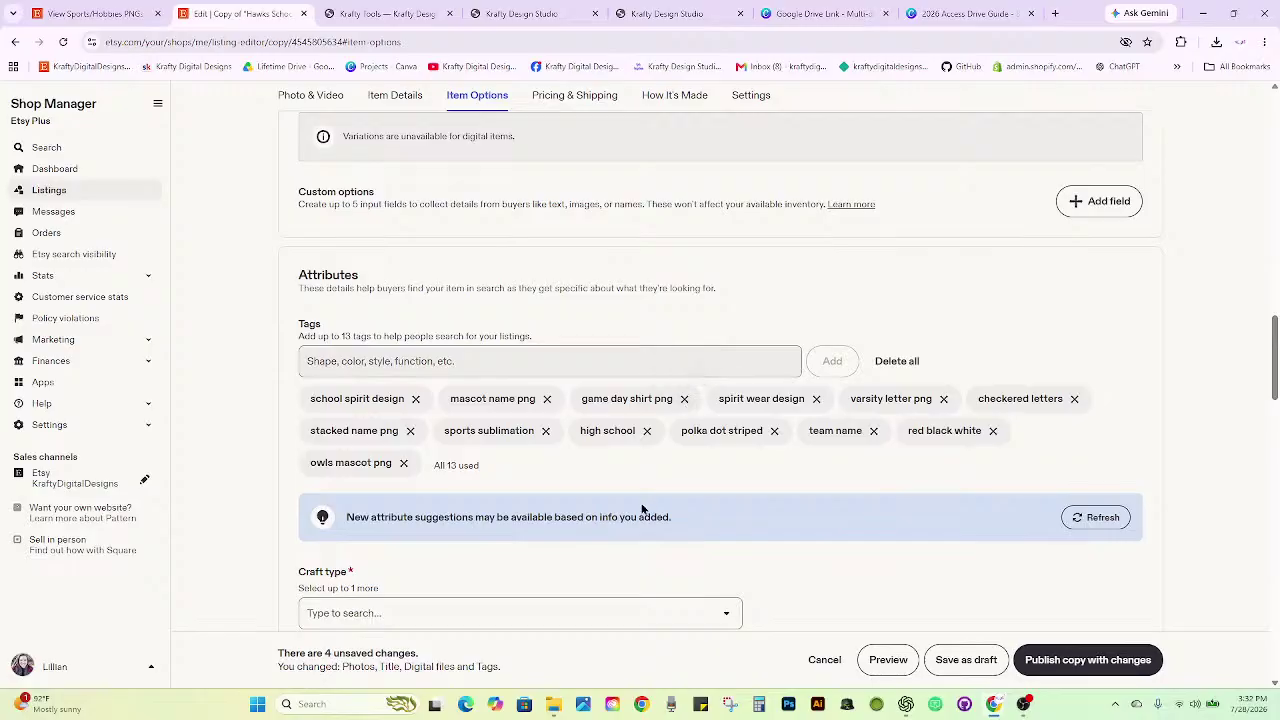
Review the Owls listing's photos, title, digital file, description and tags before publishing.
{"action": "scroll", "coordinate": [890, 565], "scroll_direction": "up", "scroll_amount": 1}
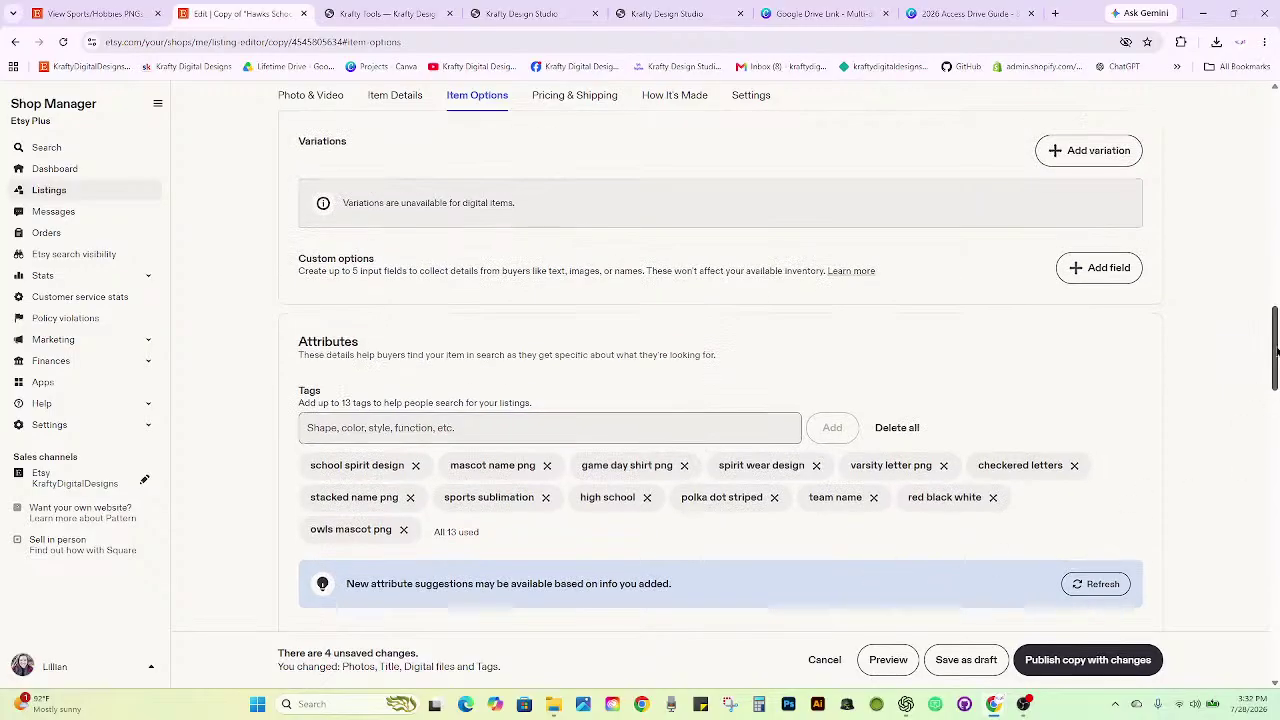
{"action": "left_click_drag", "start_coordinate": [1276, 350], "coordinate": [1266, 123]}
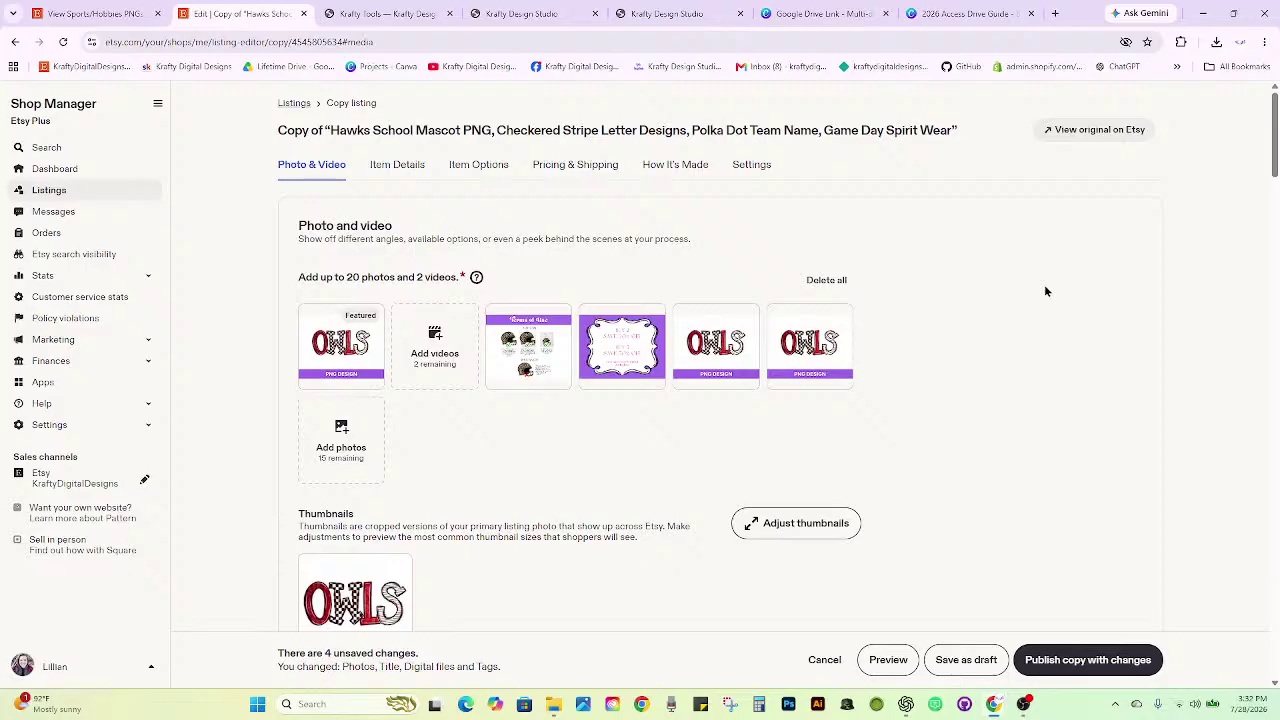
{"action": "scroll", "coordinate": [1046, 291], "scroll_direction": "down", "scroll_amount": 1}
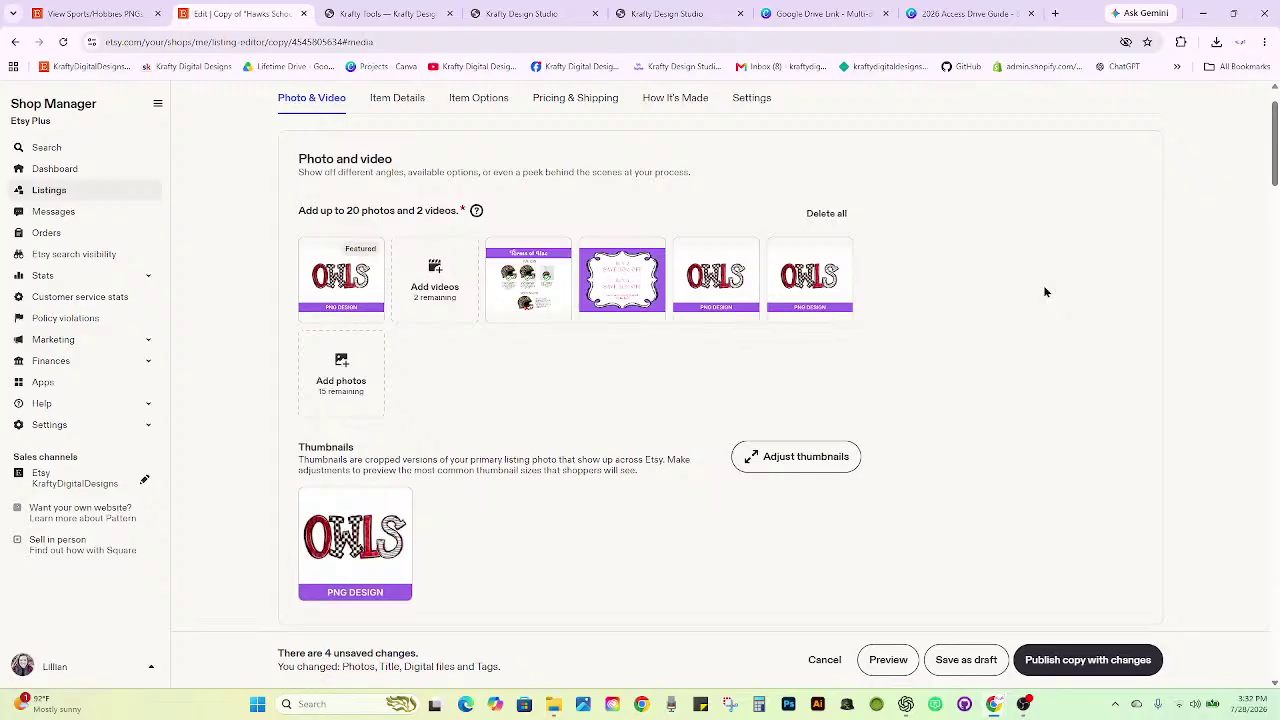
{"action": "scroll", "coordinate": [1045, 291], "scroll_direction": "down", "scroll_amount": 1}
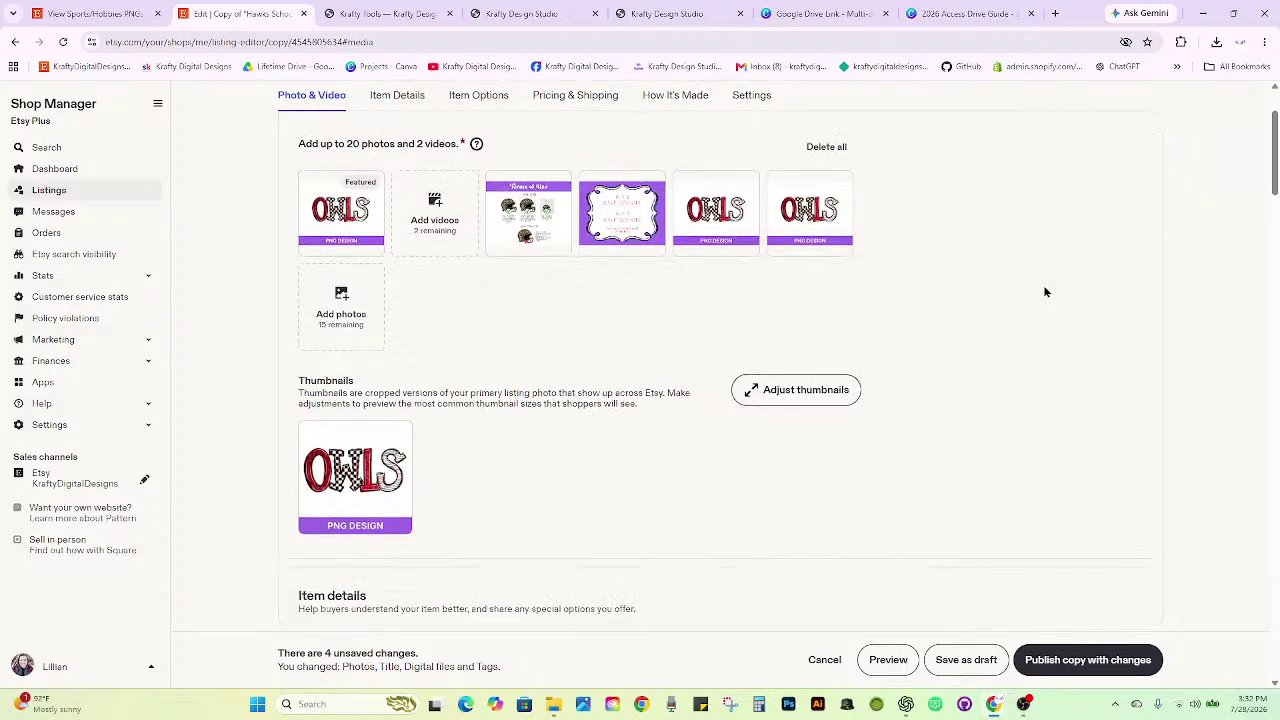
{"action": "scroll", "coordinate": [1045, 291], "scroll_direction": "down", "scroll_amount": 5}
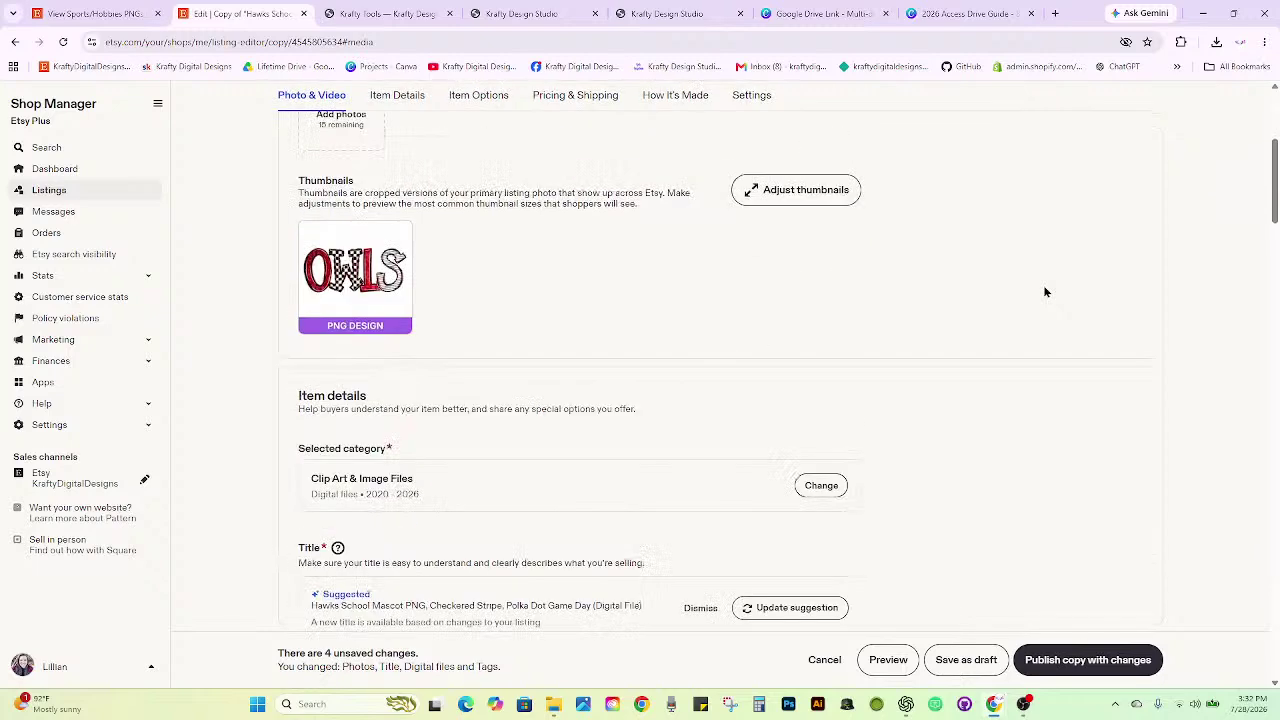
{"action": "scroll", "coordinate": [1045, 291], "scroll_direction": "down", "scroll_amount": 2}
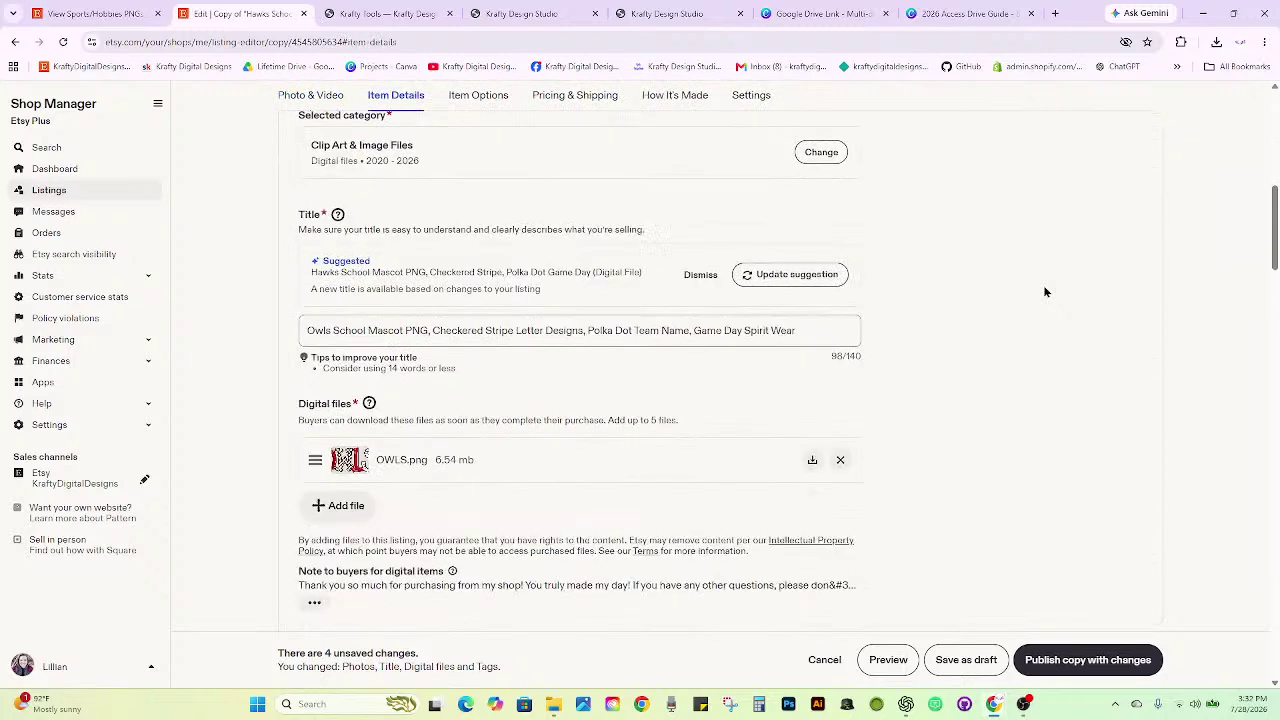
{"action": "scroll", "coordinate": [1045, 291], "scroll_direction": "down", "scroll_amount": 3}
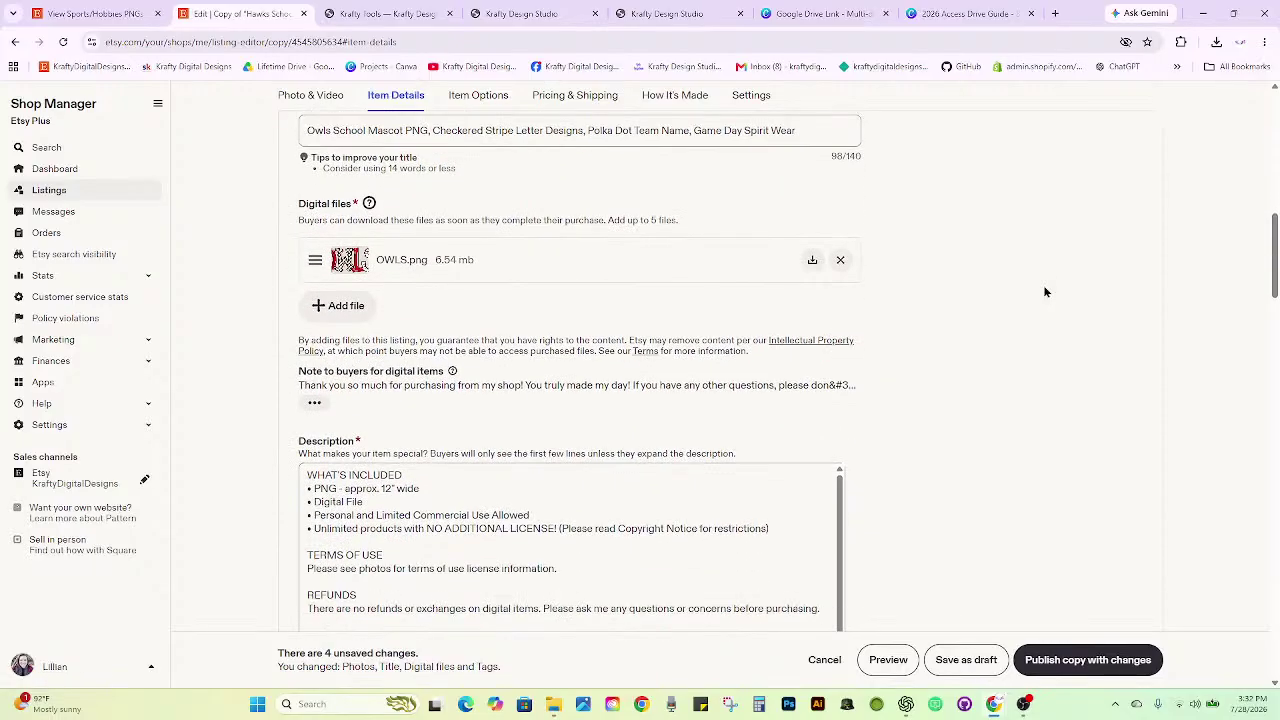
{"action": "scroll", "coordinate": [1045, 291], "scroll_direction": "down", "scroll_amount": 3}
{"action": "scroll", "coordinate": [1030, 300], "scroll_direction": "down", "scroll_amount": 4}
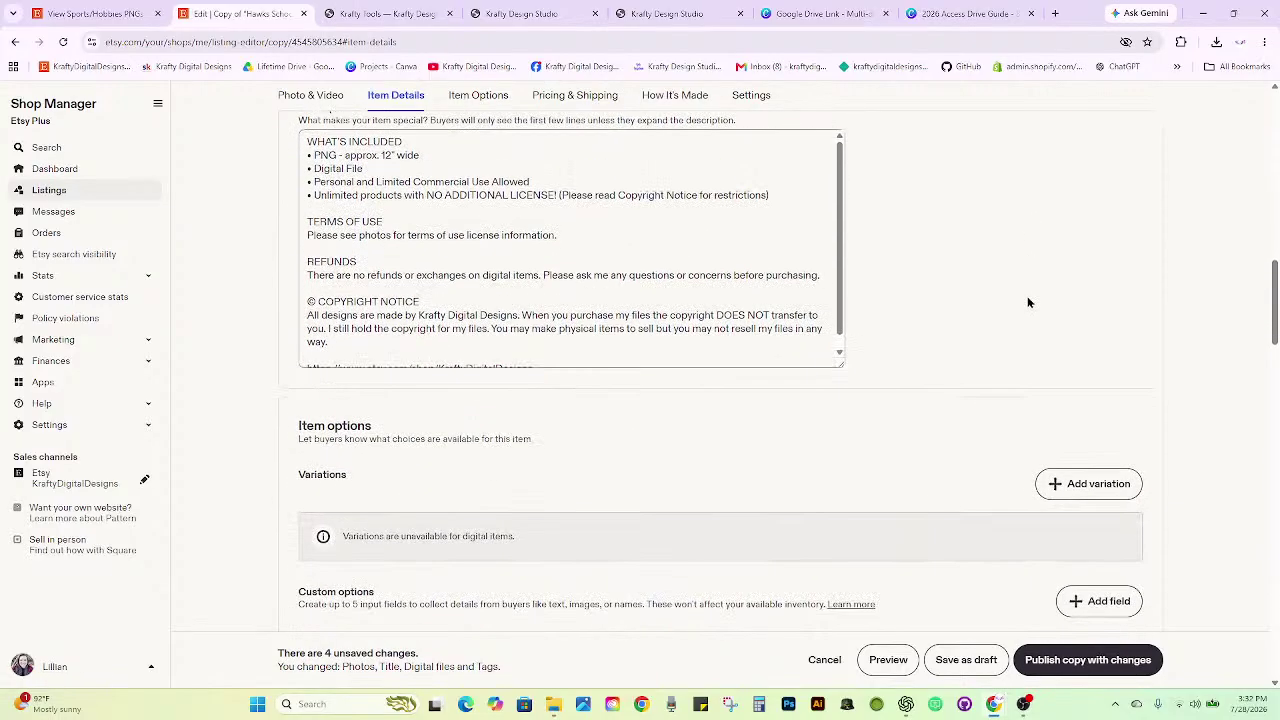
{"action": "scroll", "coordinate": [1030, 300], "scroll_direction": "down", "scroll_amount": 1}
{"action": "scroll", "coordinate": [960, 297], "scroll_direction": "down", "scroll_amount": 2}
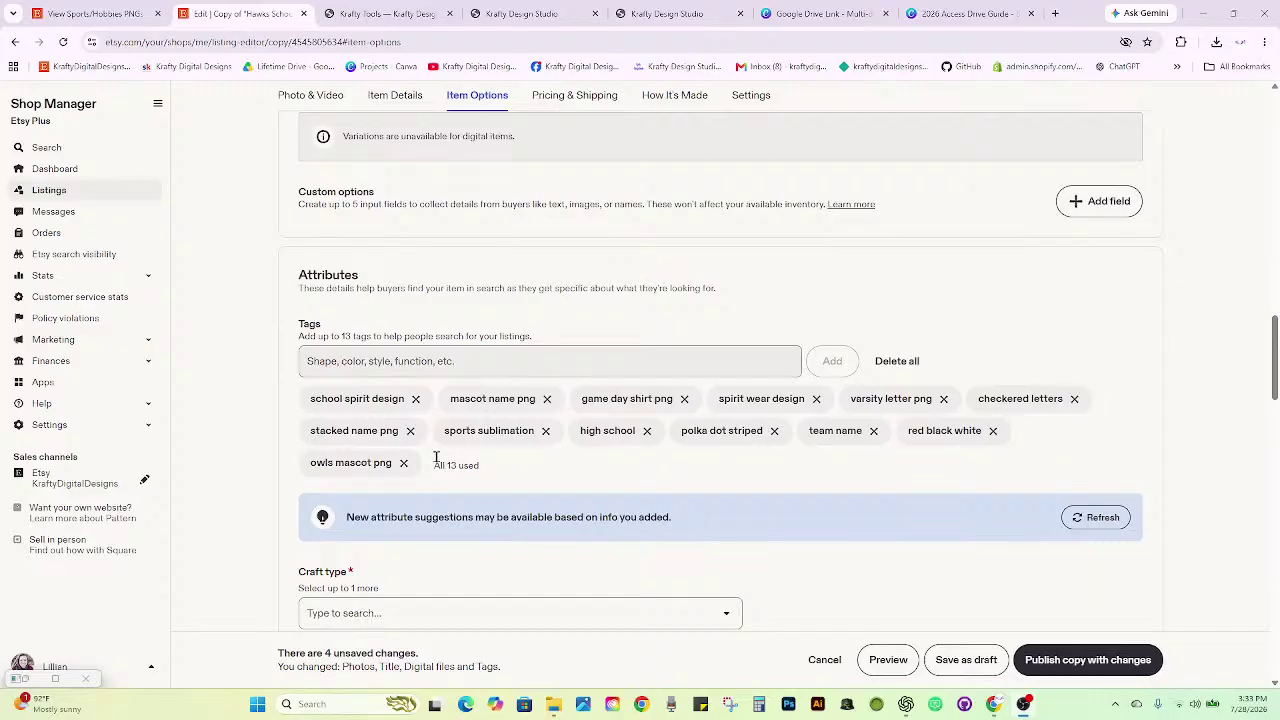
{"action": "scroll", "coordinate": [935, 440], "scroll_direction": "up", "scroll_amount": 10}
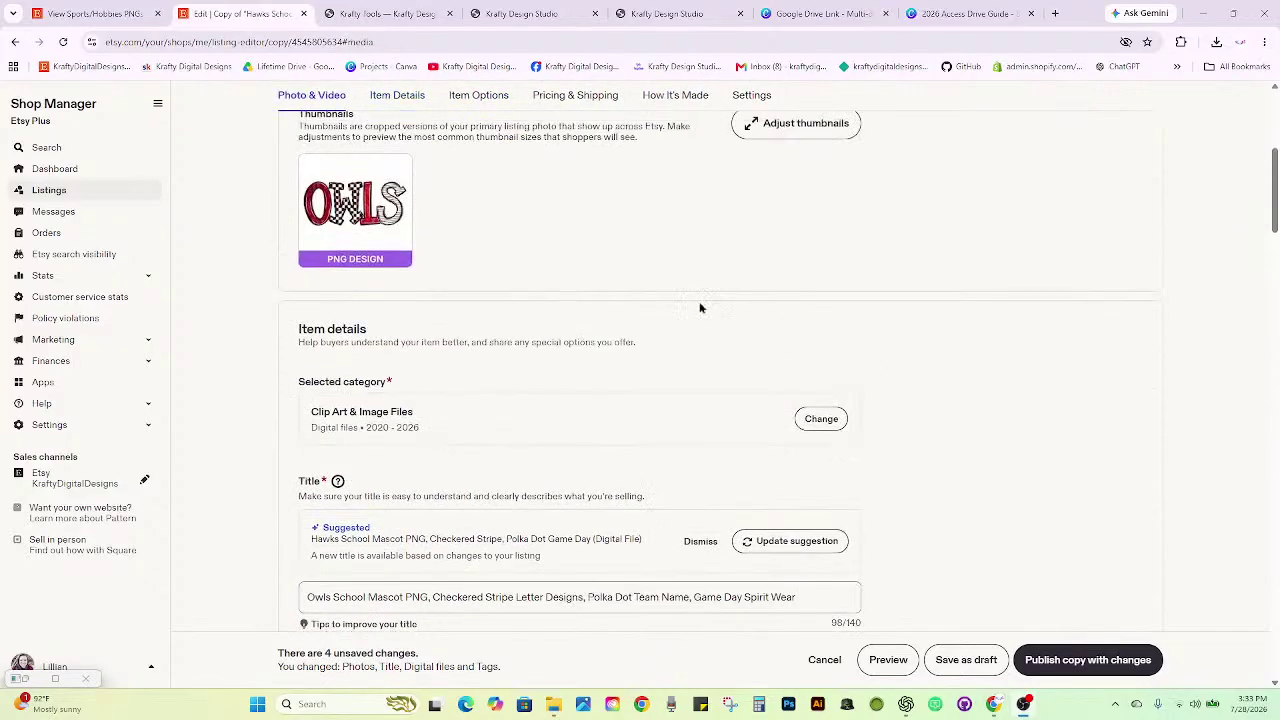
{"action": "scroll", "coordinate": [382, 256], "scroll_direction": "up", "scroll_amount": 3}
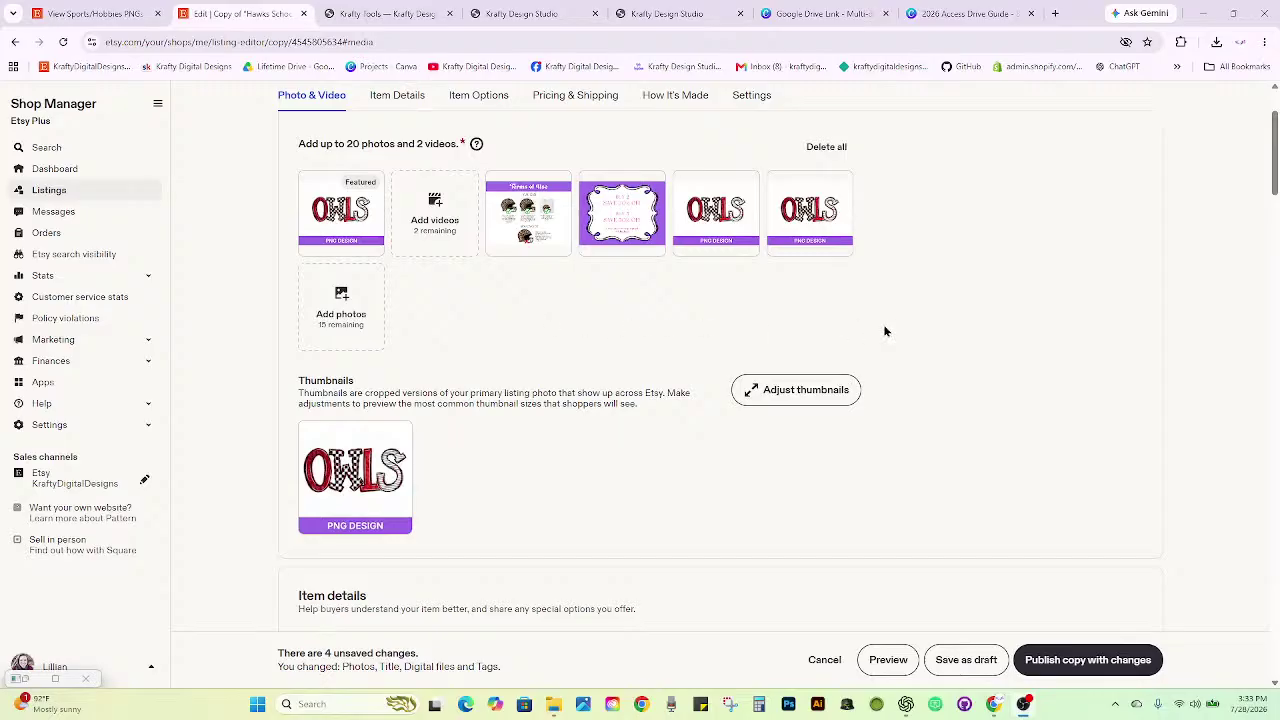
Recheck the photo gallery and the thumbnail of the copied Owls listing.
{"action": "scroll", "coordinate": [884, 331], "scroll_direction": "down", "scroll_amount": 1}
{"action": "scroll", "coordinate": [886, 336], "scroll_direction": "down", "scroll_amount": 3}
{"action": "scroll", "coordinate": [938, 344], "scroll_direction": "up", "scroll_amount": 4}
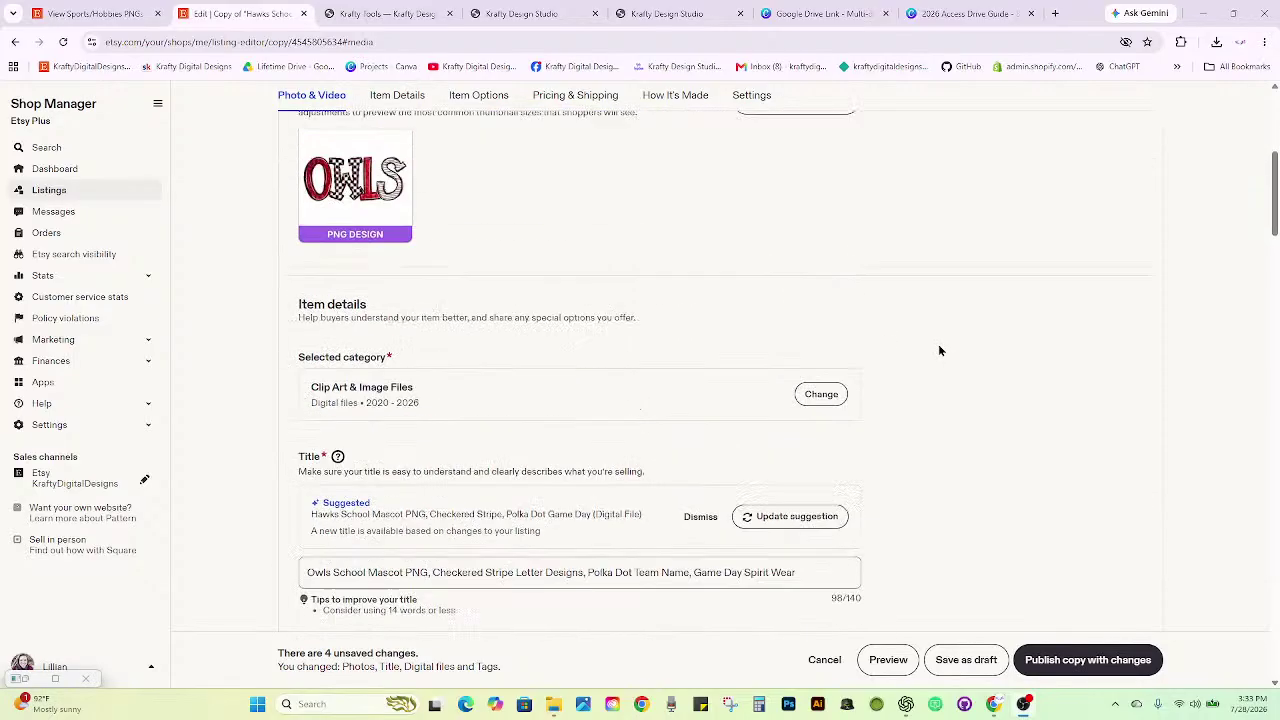
{"action": "scroll", "coordinate": [962, 360], "scroll_direction": "up", "scroll_amount": 2}
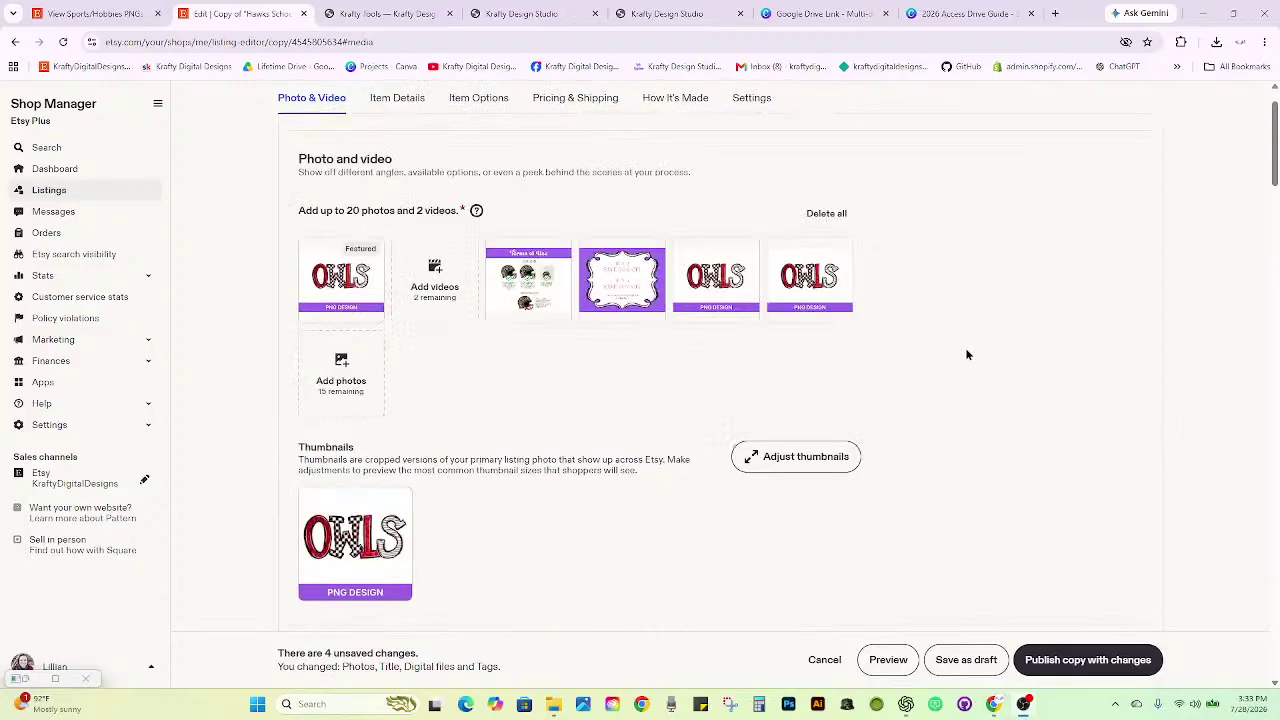
{"action": "scroll", "coordinate": [967, 355], "scroll_direction": "up", "scroll_amount": 1}
{"action": "scroll", "coordinate": [968, 355], "scroll_direction": "down", "scroll_amount": 3}
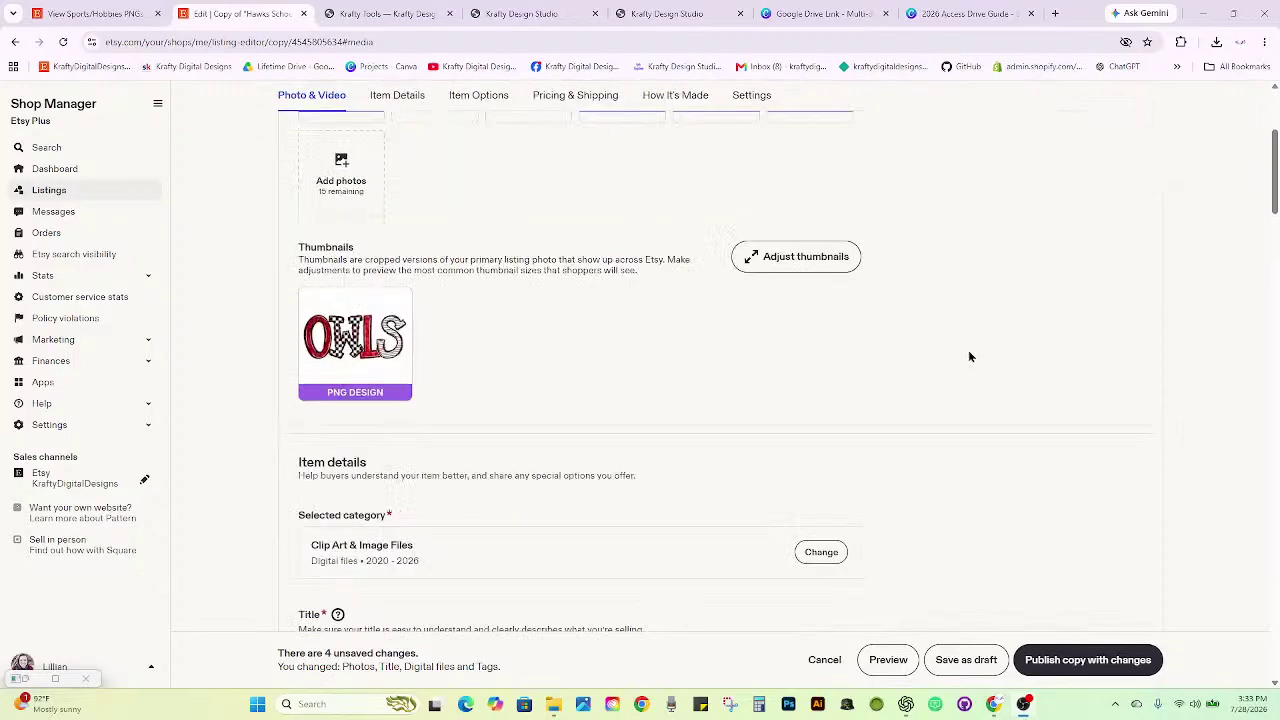
{"action": "scroll", "coordinate": [968, 356], "scroll_direction": "up", "scroll_amount": 2}
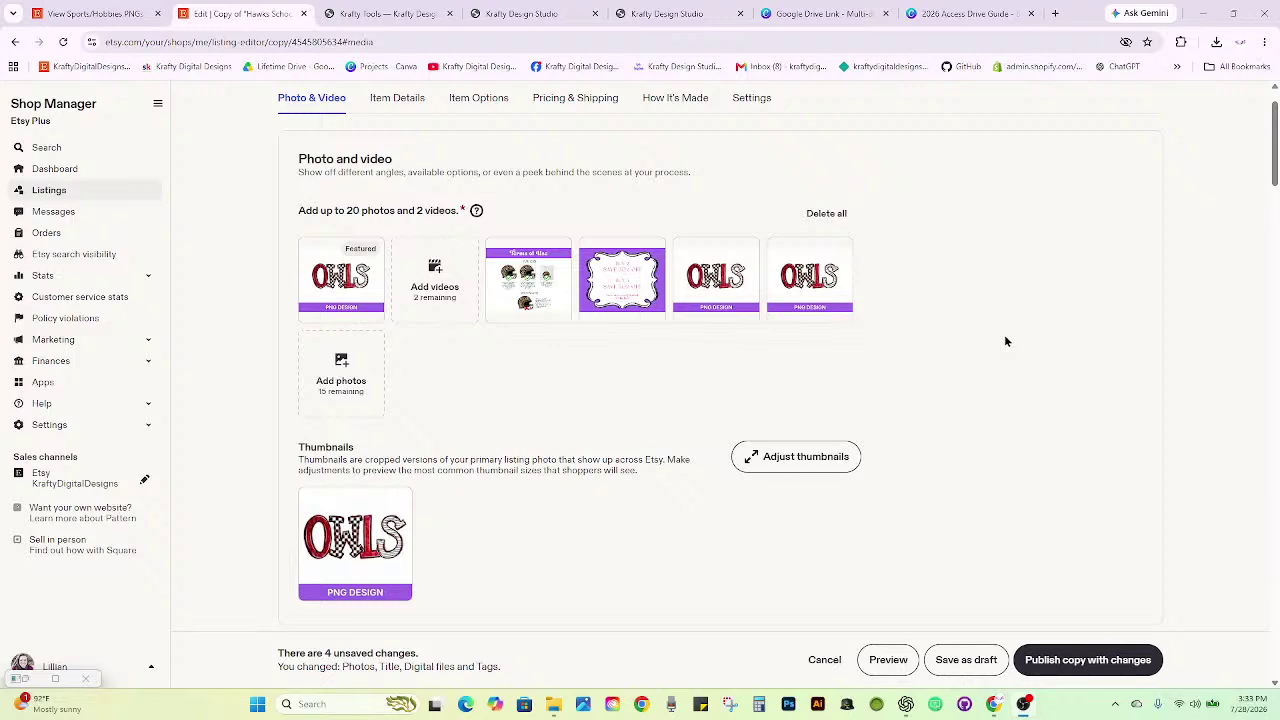
{"action": "scroll", "coordinate": [1006, 341], "scroll_direction": "down", "scroll_amount": 2}
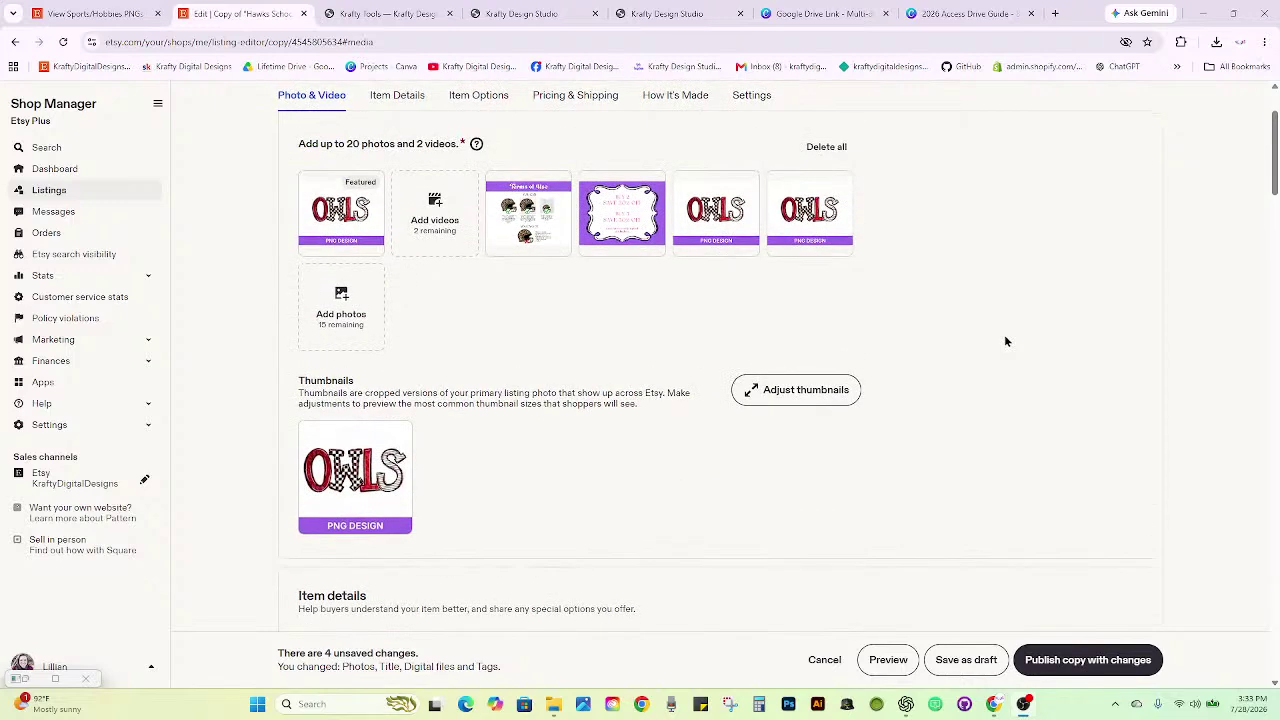
{"action": "scroll", "coordinate": [1006, 341], "scroll_direction": "down", "scroll_amount": 1}
{"action": "scroll", "coordinate": [1007, 340], "scroll_direction": "down", "scroll_amount": 1}
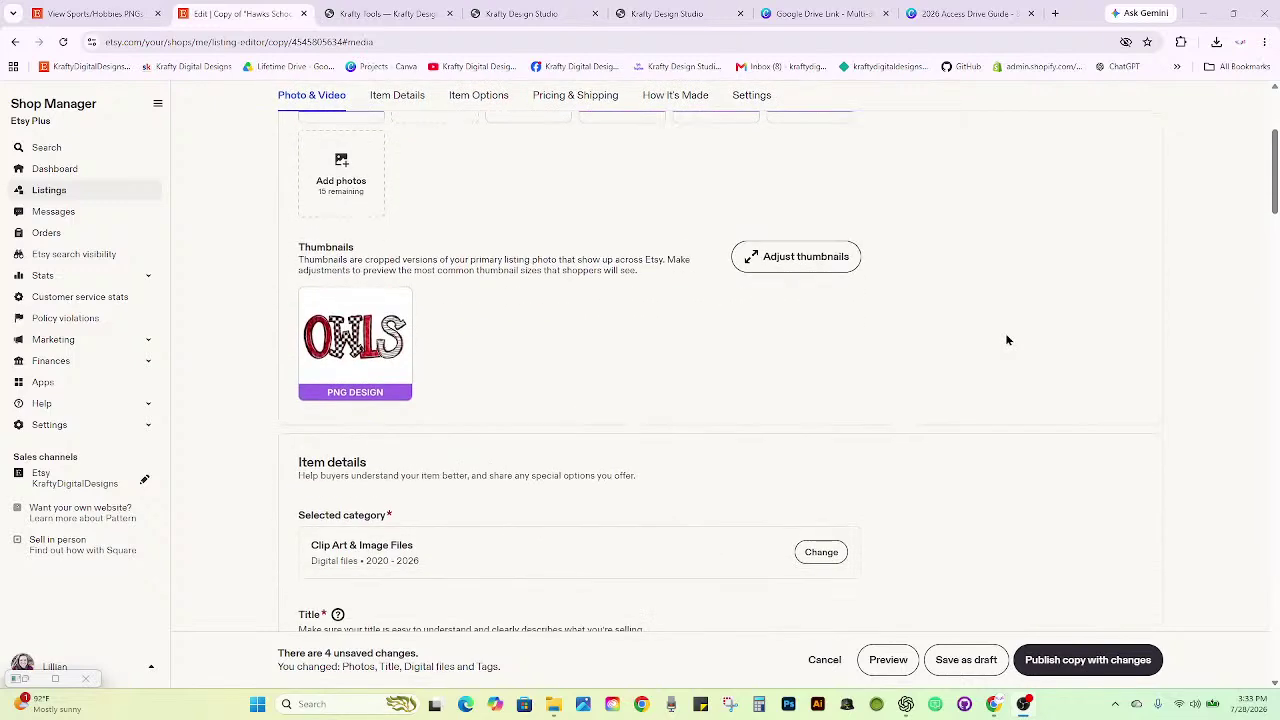
Look over the Owls listing's title, OWLS.png digital file and full description text down to the item options.
{"action": "scroll", "coordinate": [1007, 340], "scroll_direction": "down", "scroll_amount": 6}
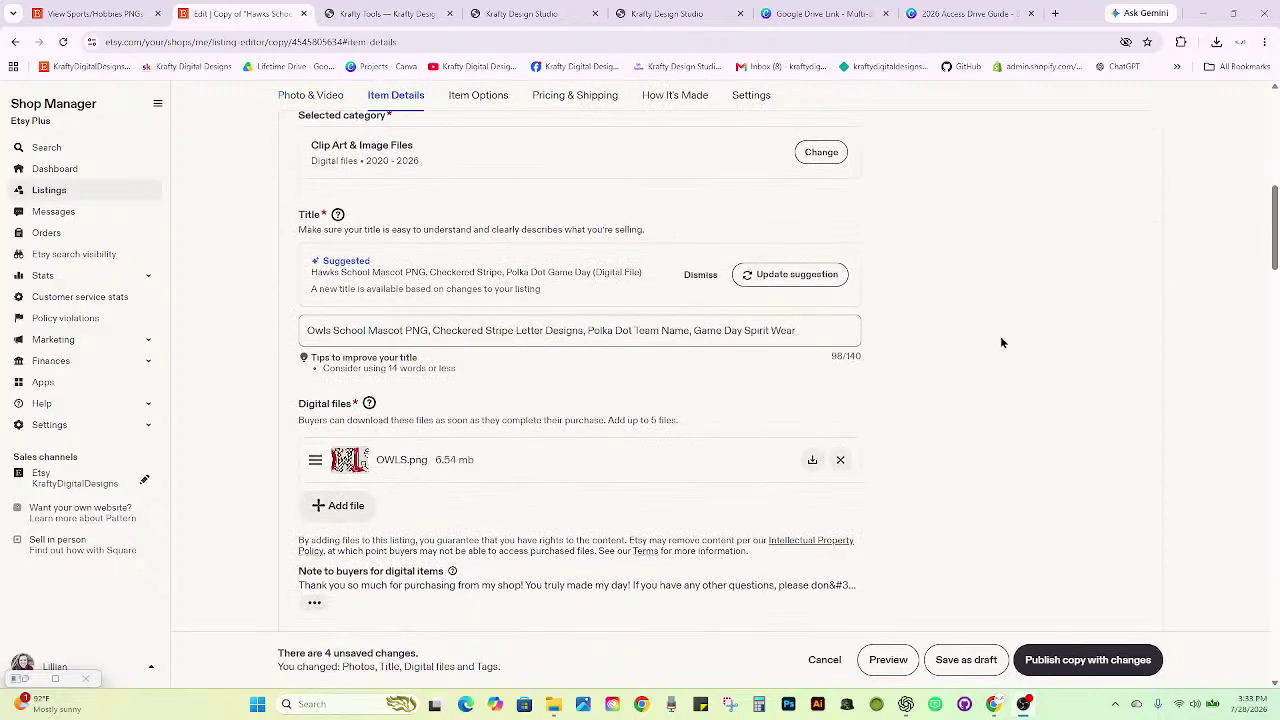
{"action": "scroll", "coordinate": [954, 384], "scroll_direction": "down", "scroll_amount": 1}
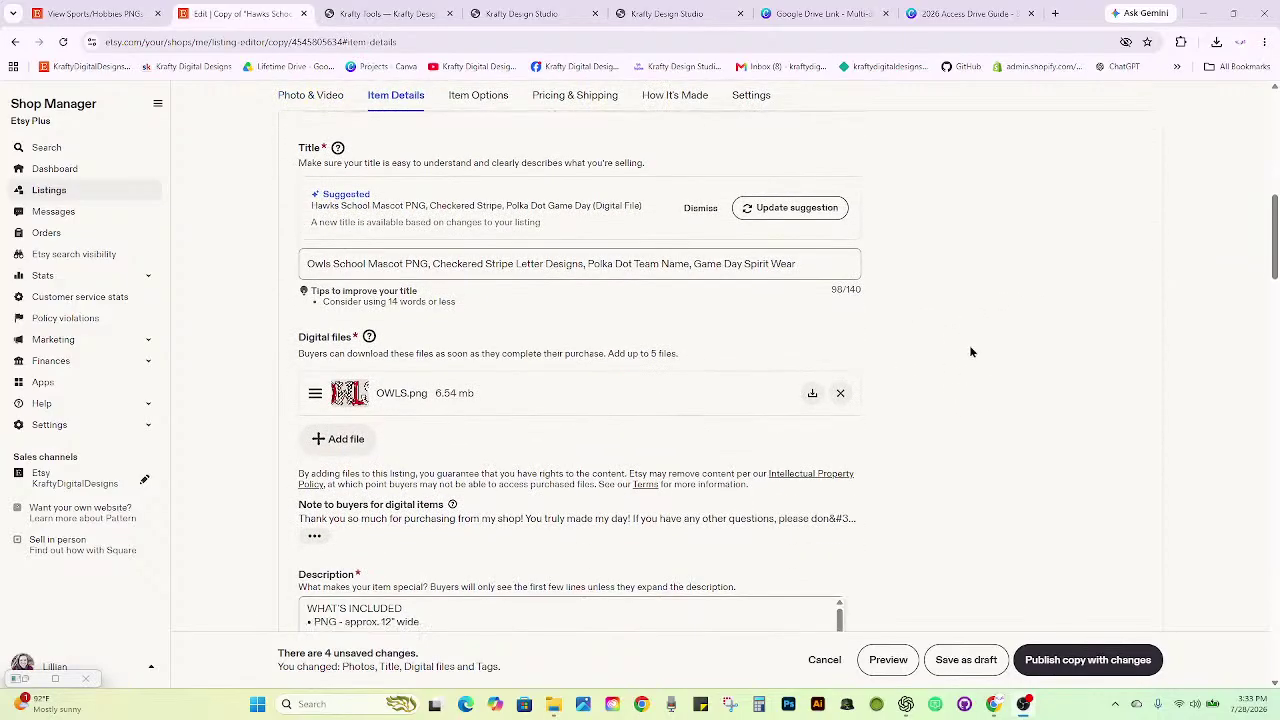
{"action": "scroll", "coordinate": [975, 350], "scroll_direction": "down", "scroll_amount": 2}
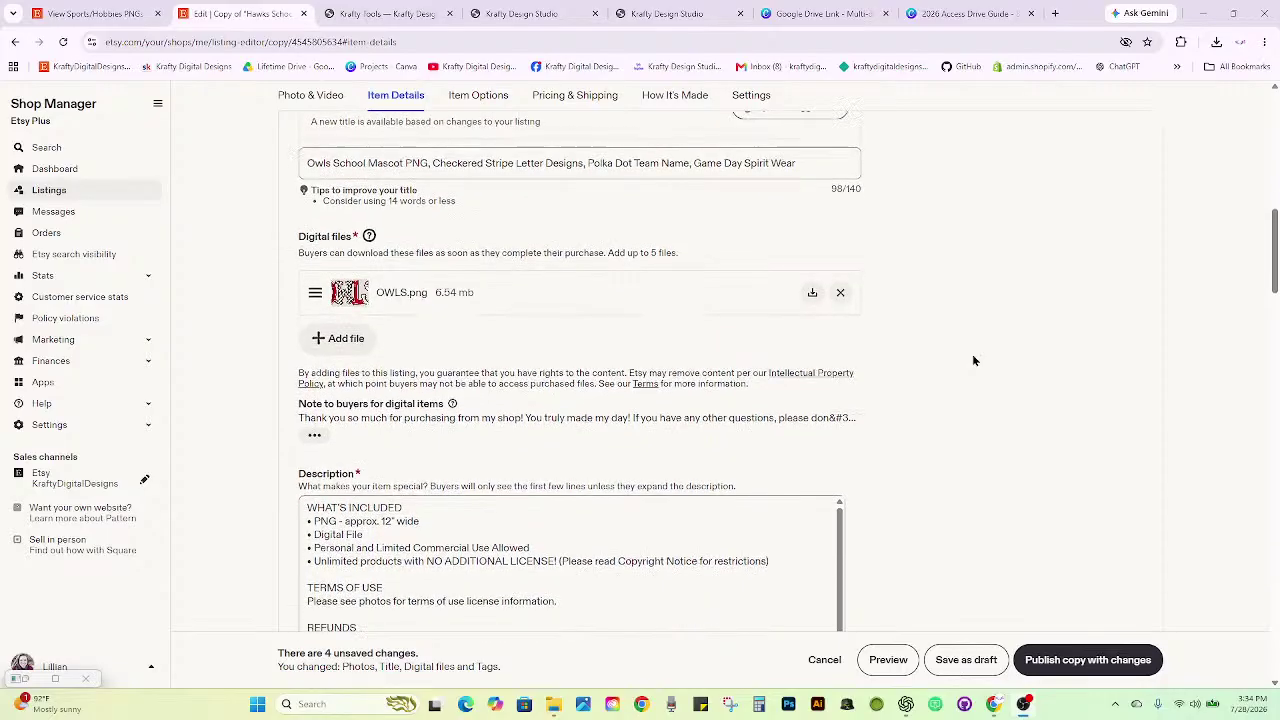
{"action": "scroll", "coordinate": [975, 360], "scroll_direction": "down", "scroll_amount": 2}
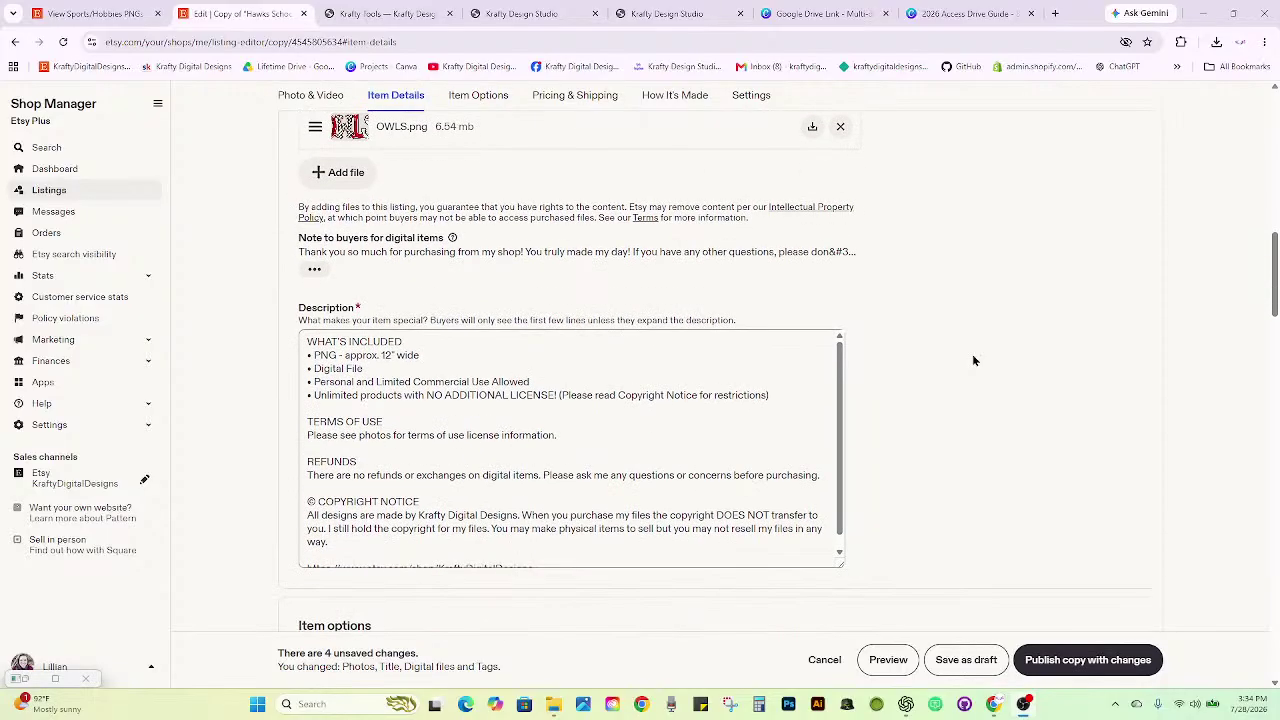
{"action": "scroll", "coordinate": [910, 372], "scroll_direction": "up", "scroll_amount": 1}
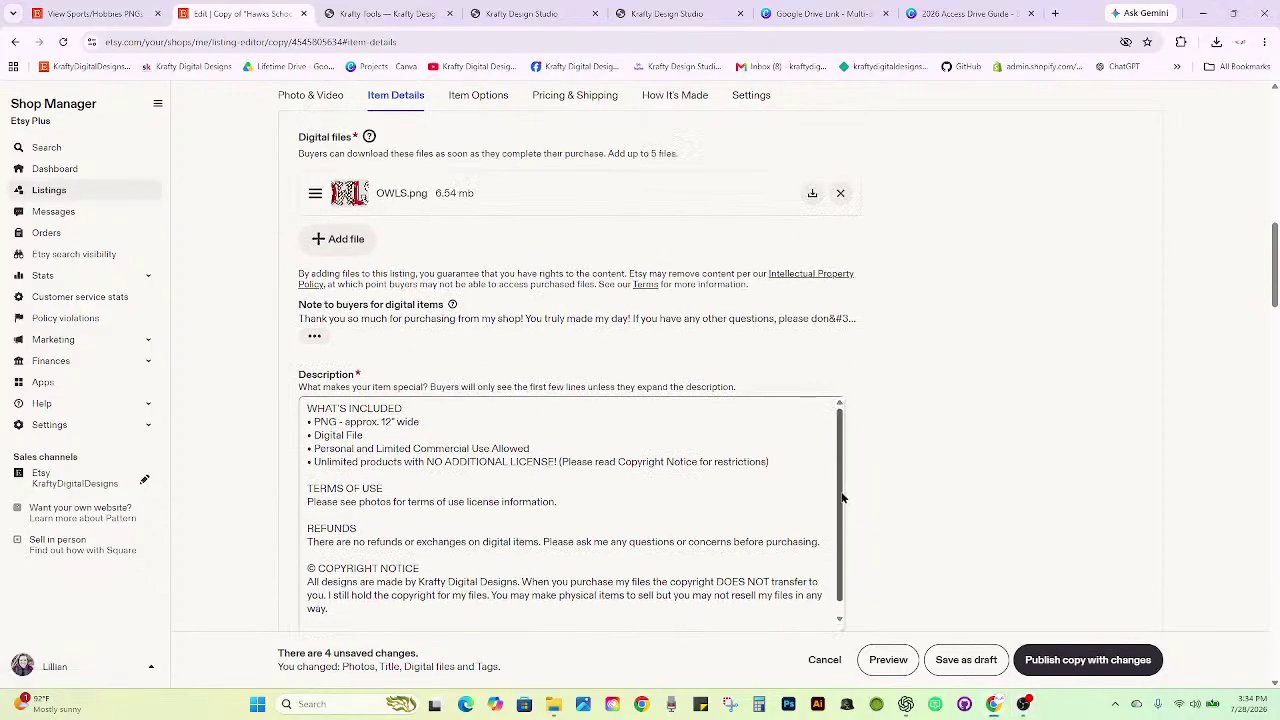
{"action": "scroll", "coordinate": [842, 497], "scroll_direction": "down", "scroll_amount": 1}
{"action": "scroll", "coordinate": [975, 398], "scroll_direction": "down", "scroll_amount": 2}
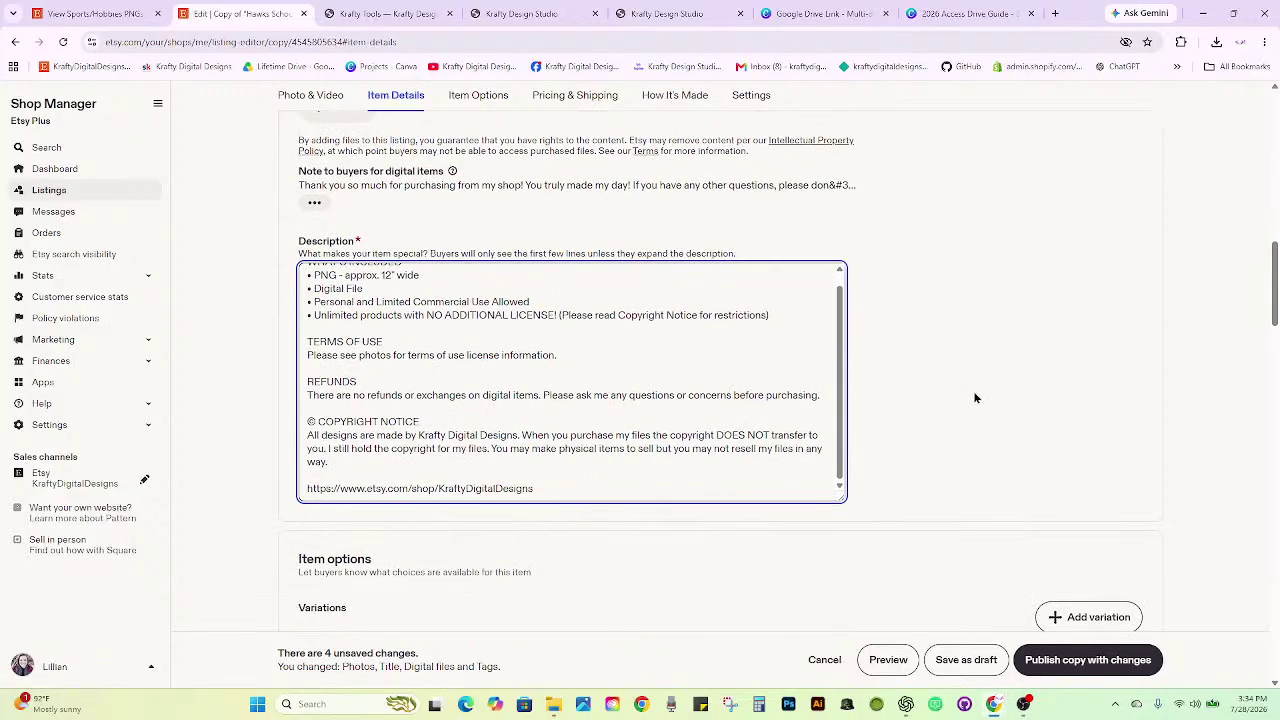
{"action": "scroll", "coordinate": [975, 398], "scroll_direction": "up", "scroll_amount": 4}
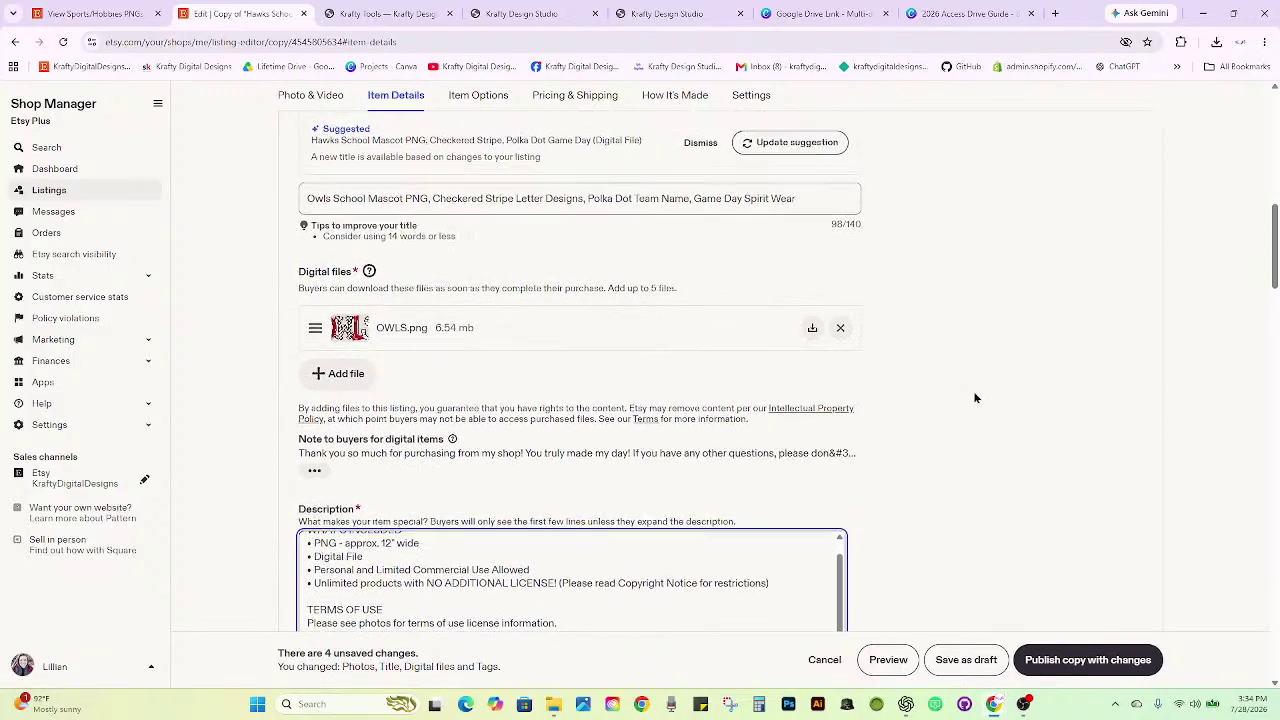
{"action": "scroll", "coordinate": [975, 398], "scroll_direction": "up", "scroll_amount": 2}
{"action": "scroll", "coordinate": [975, 398], "scroll_direction": "down", "scroll_amount": 8}
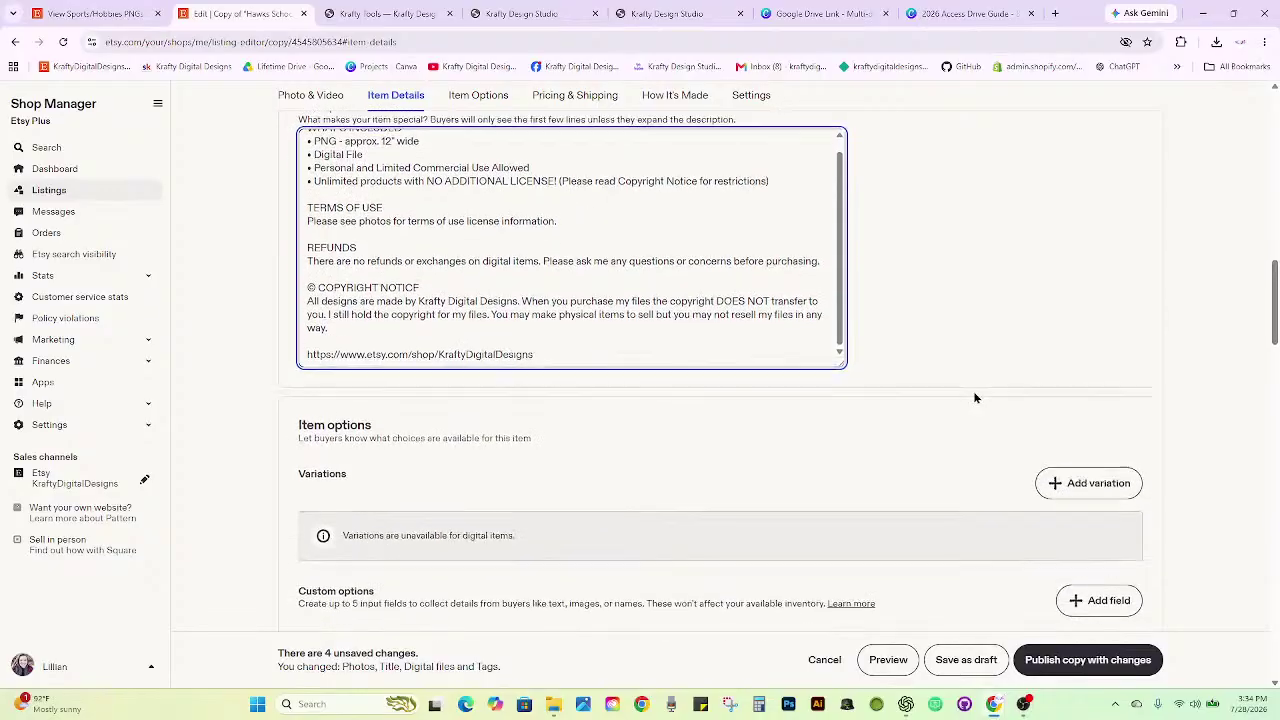
{"action": "scroll", "coordinate": [975, 398], "scroll_direction": "down", "scroll_amount": 2}
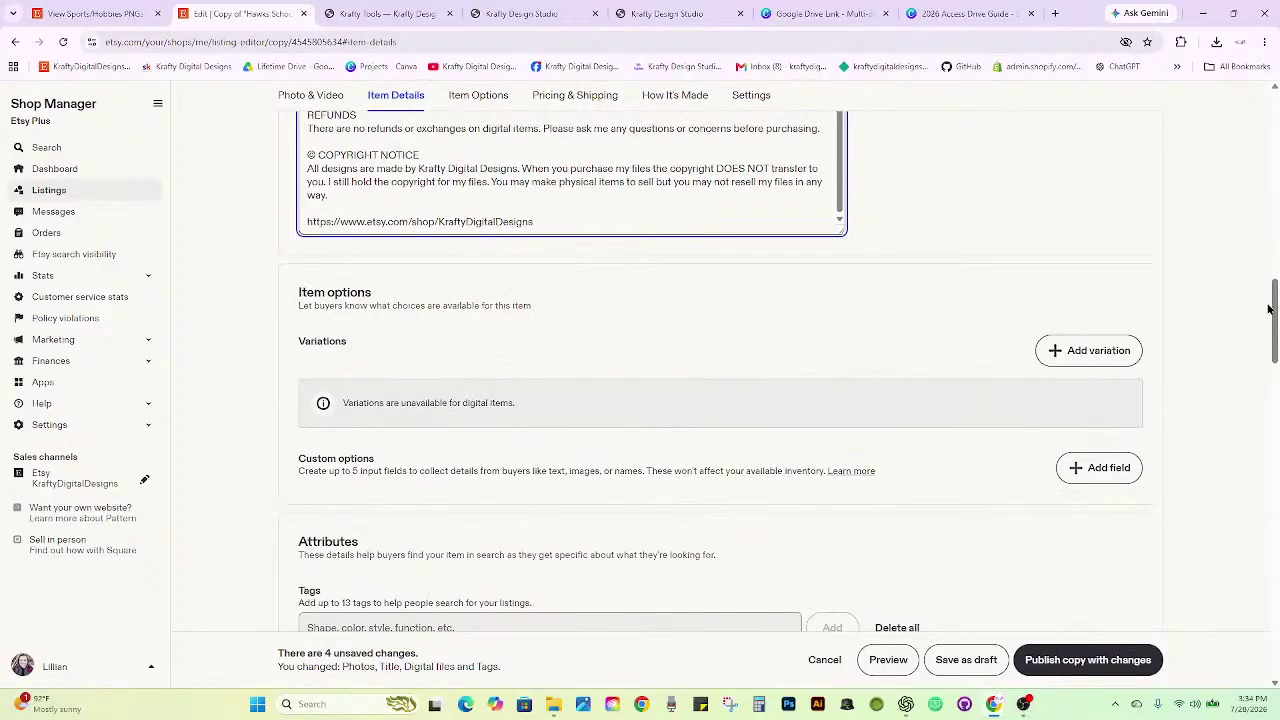
Publish the Owls listing with its changes, close its tab and return to the shop's Sports/Hobbies PNGs section.
{"action": "left_click_drag", "start_coordinate": [1268, 310], "coordinate": [1251, 195]}
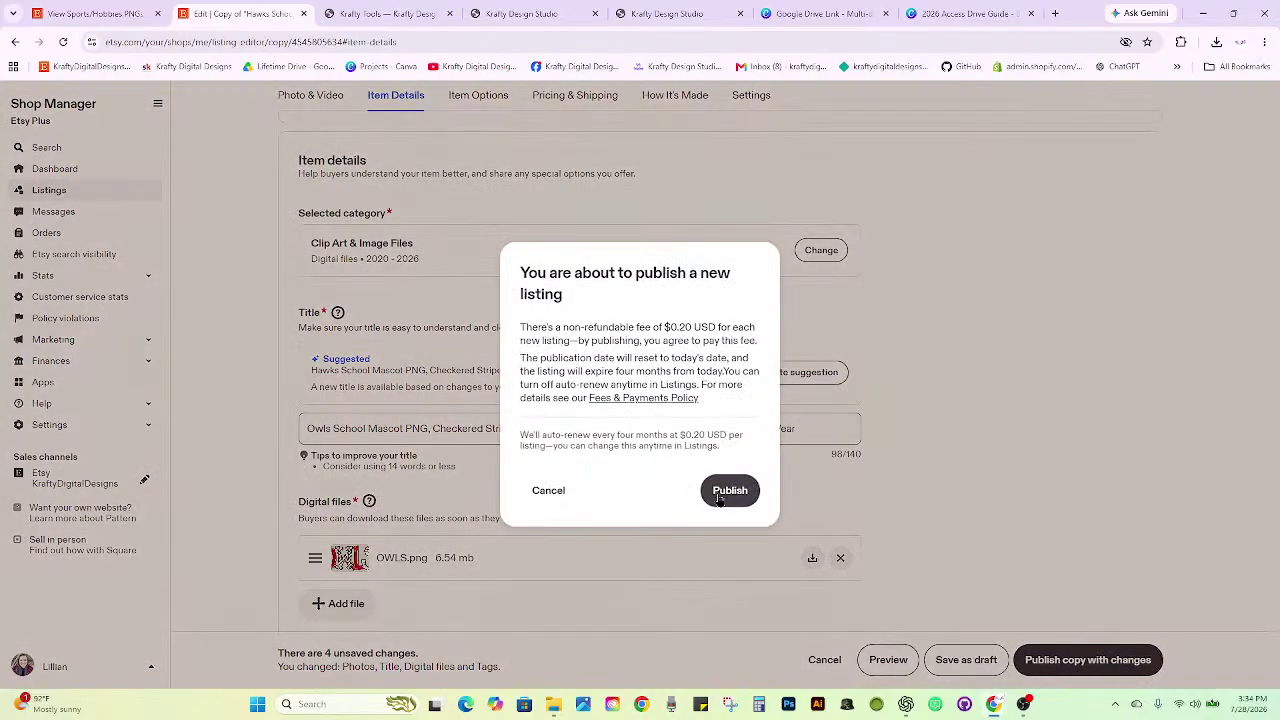
{"action": "left_click", "coordinate": [730, 490]}
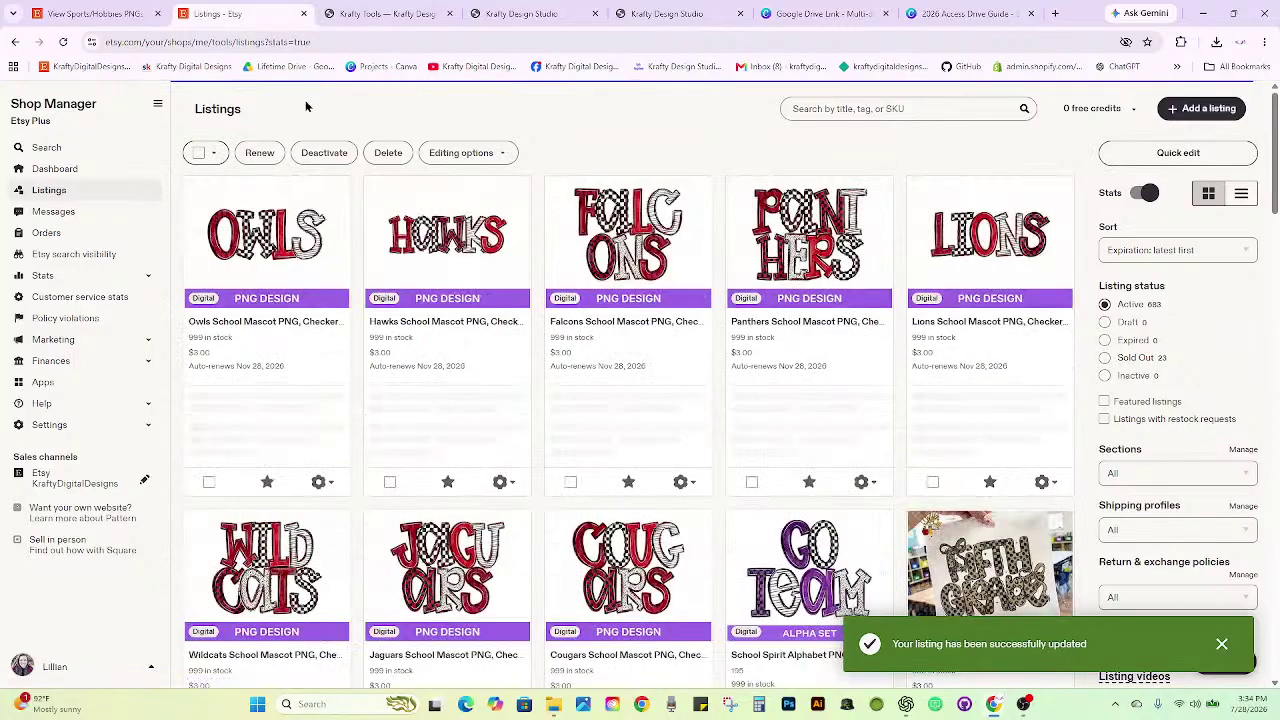
{"action": "left_click", "coordinate": [303, 13]}
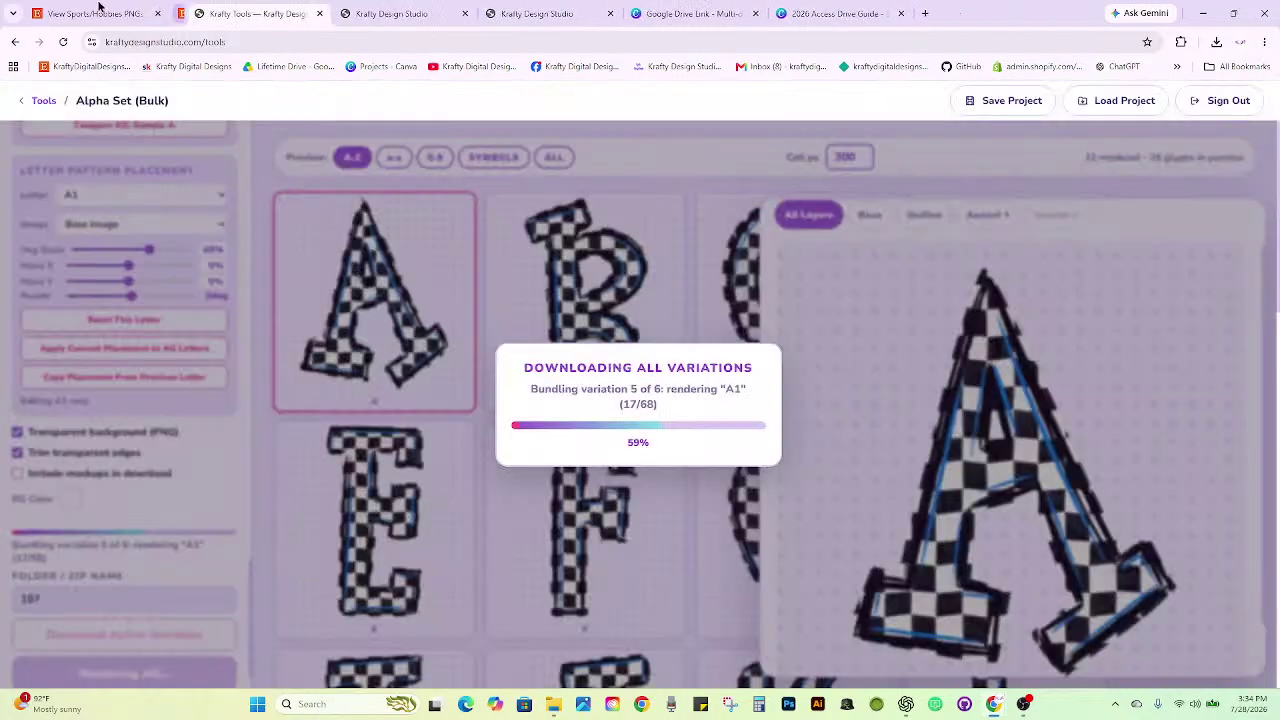
{"action": "left_click", "coordinate": [99, 12]}
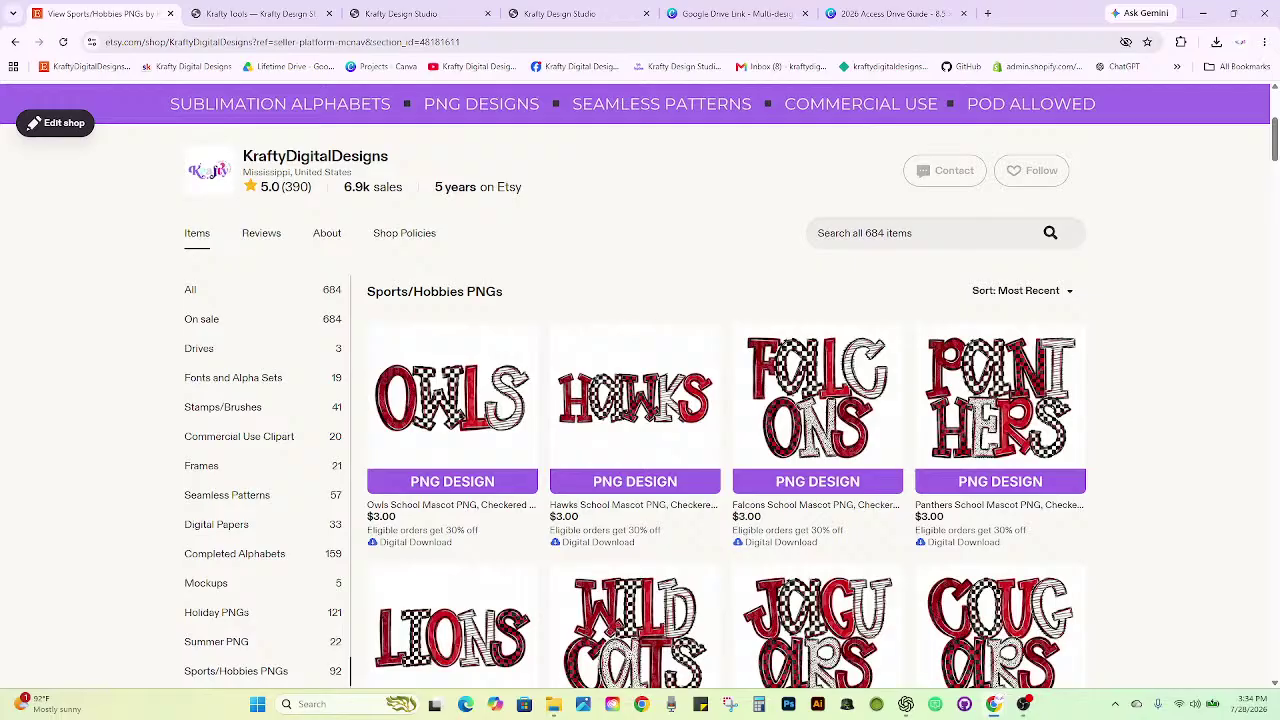
Open the Owls School Mascot PNG listing from the shop page and duplicate it.
{"action": "left_click", "coordinate": [1023, 704]}
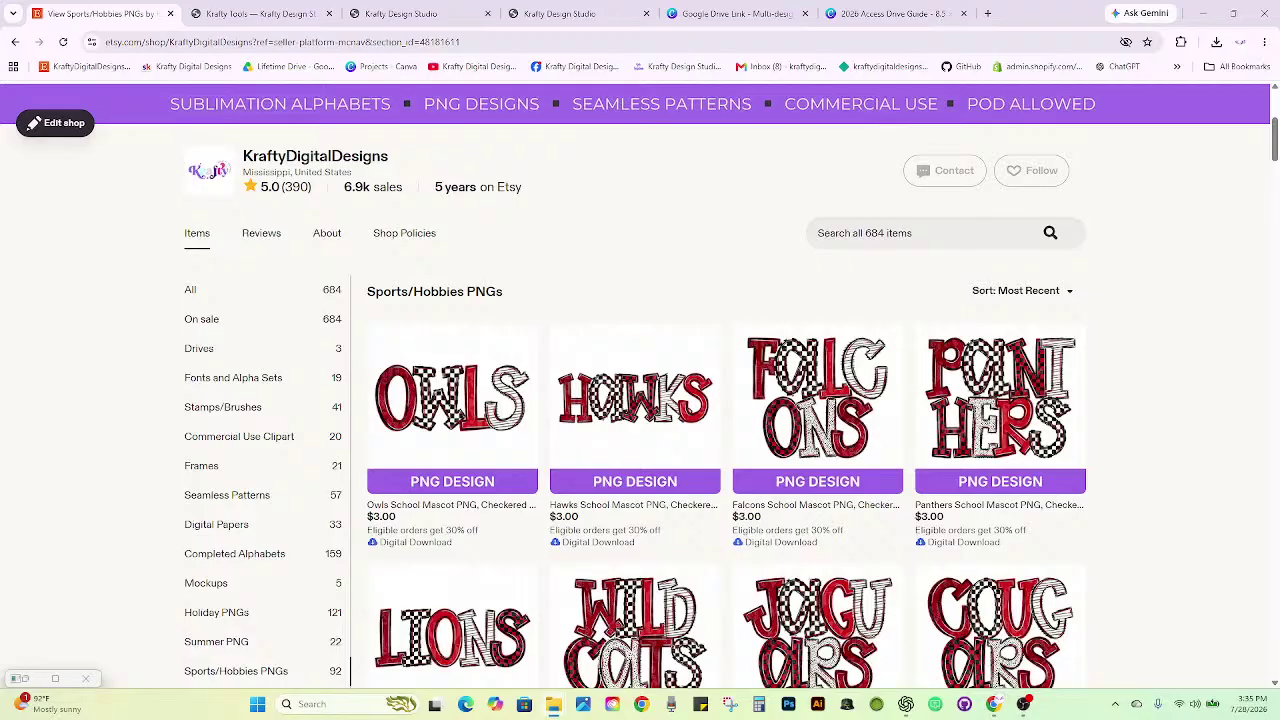
{"action": "scroll", "coordinate": [976, 512], "scroll_direction": "down", "scroll_amount": 2}
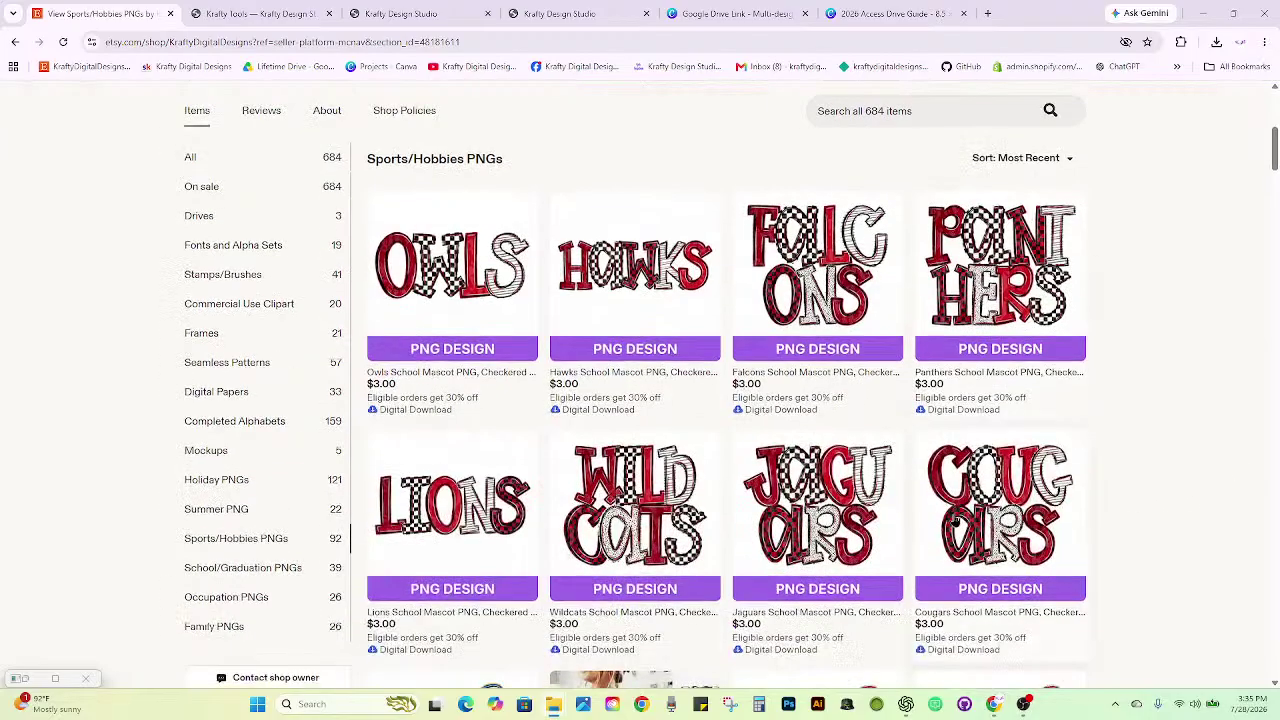
{"action": "scroll", "coordinate": [482, 331], "scroll_direction": "up", "scroll_amount": 1}
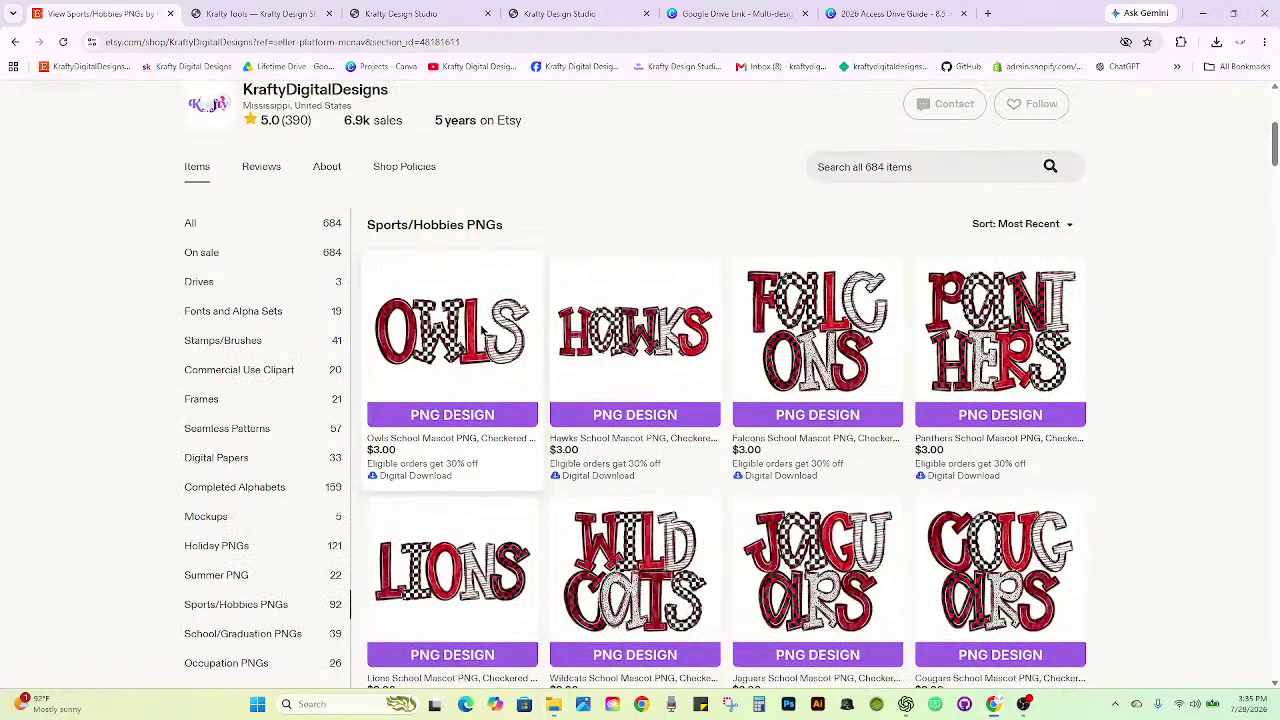
{"action": "left_click", "coordinate": [482, 331]}
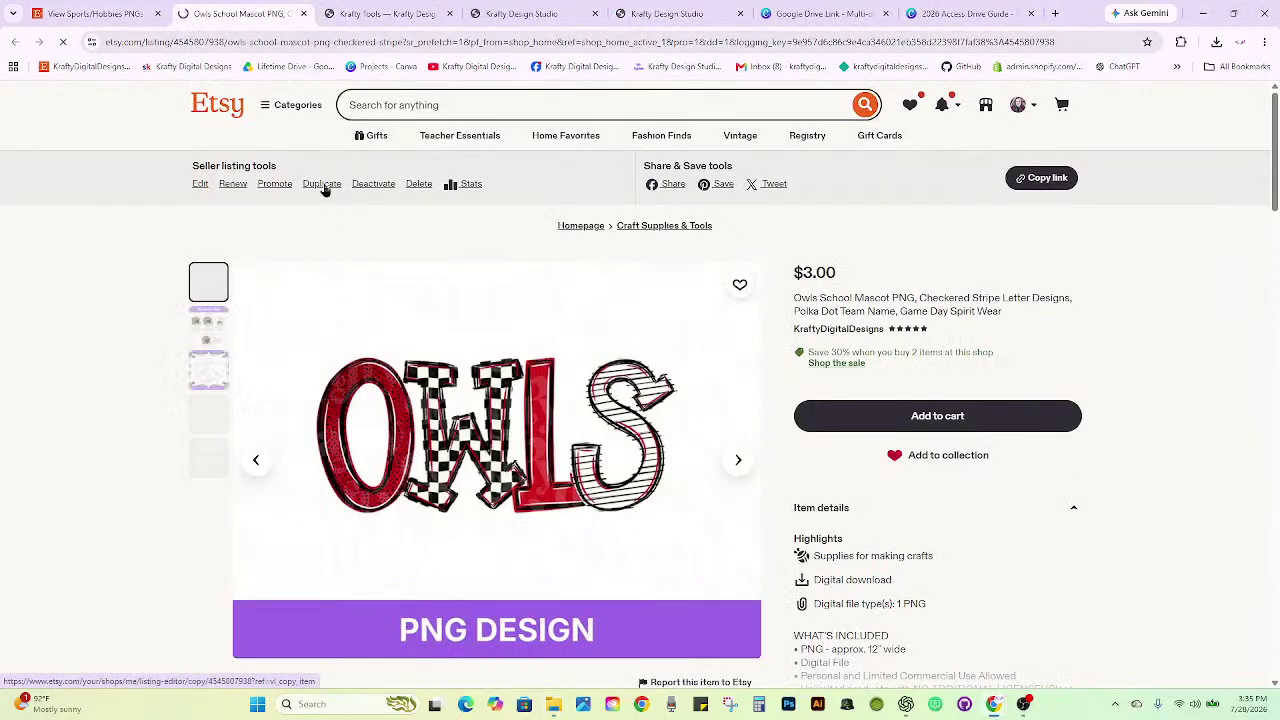
{"action": "left_click", "coordinate": [322, 183]}
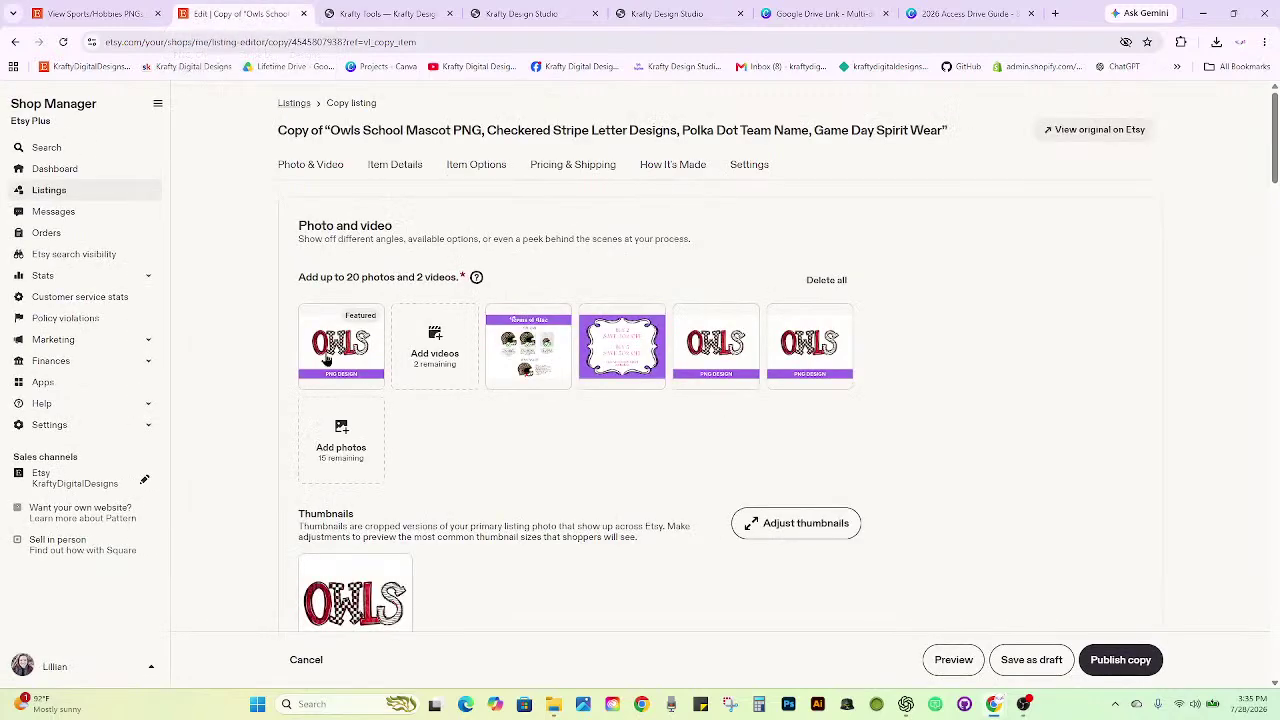
Delete the three OWLS photos from the copied listing, keeping the Terms of Use and sale images.
{"action": "left_click", "coordinate": [318, 376]}
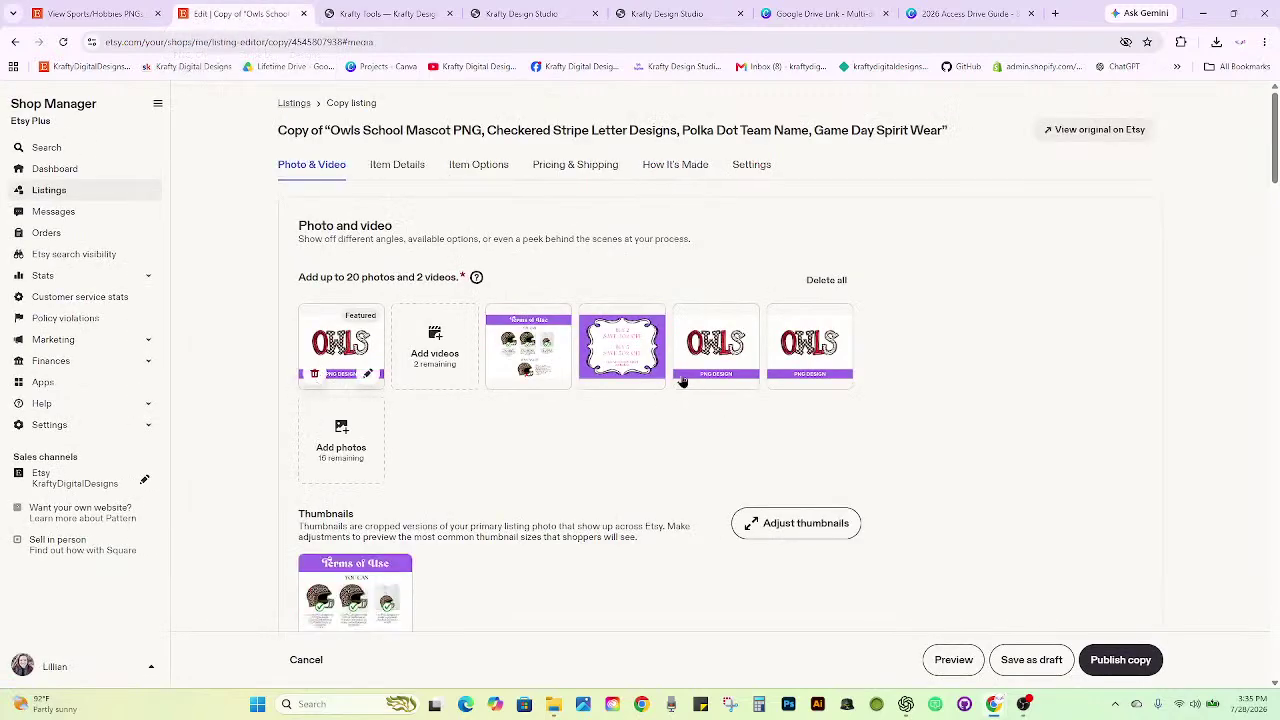
{"action": "left_click", "coordinate": [601, 376]}
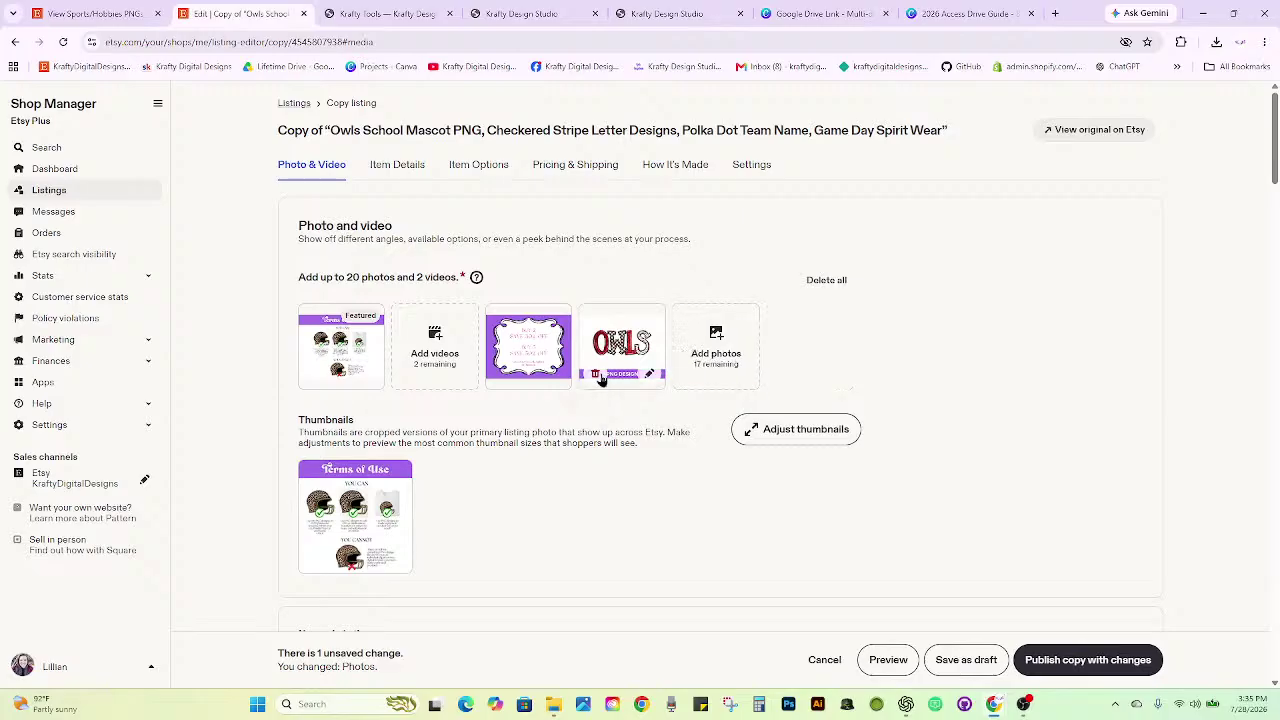
{"action": "left_click", "coordinate": [601, 376]}
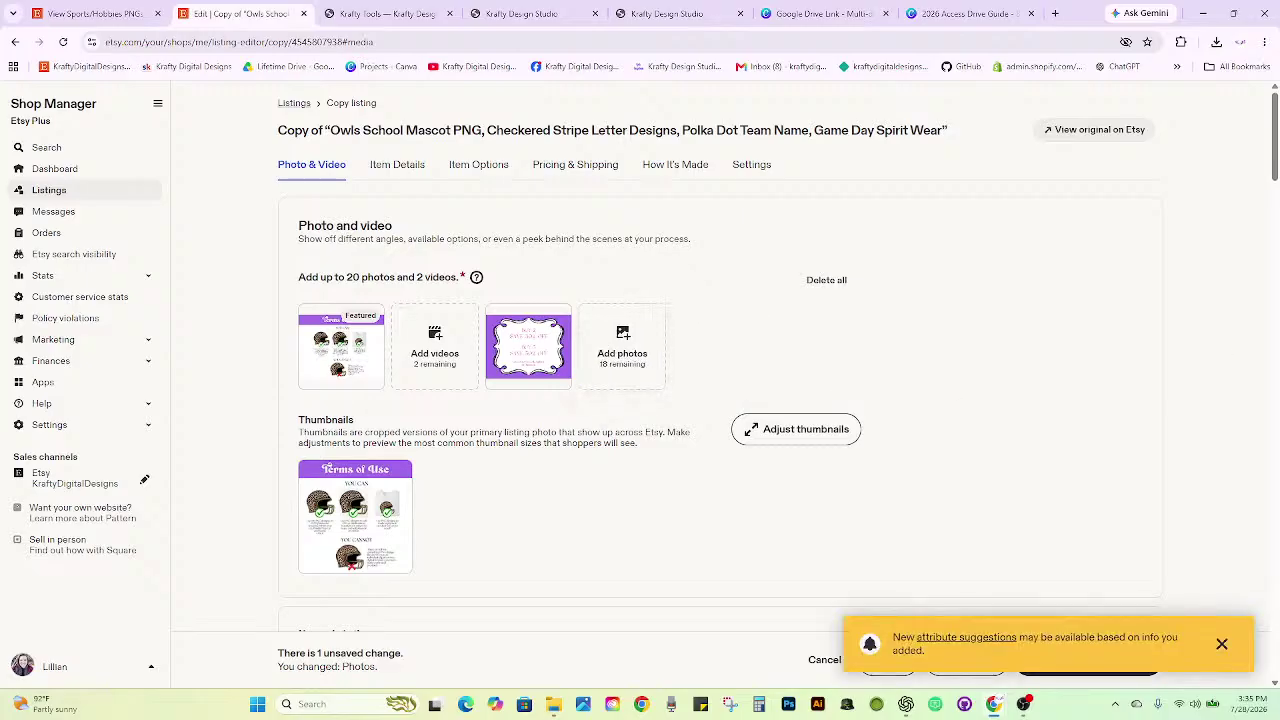
Add three FOXES design photos to the copied listing and move one to the featured first position.
{"action": "left_click_drag", "start_coordinate": [1279, 340], "coordinate": [640, 335]}
{"action": "left_click_drag", "start_coordinate": [1006, 365], "coordinate": [712, 350]}
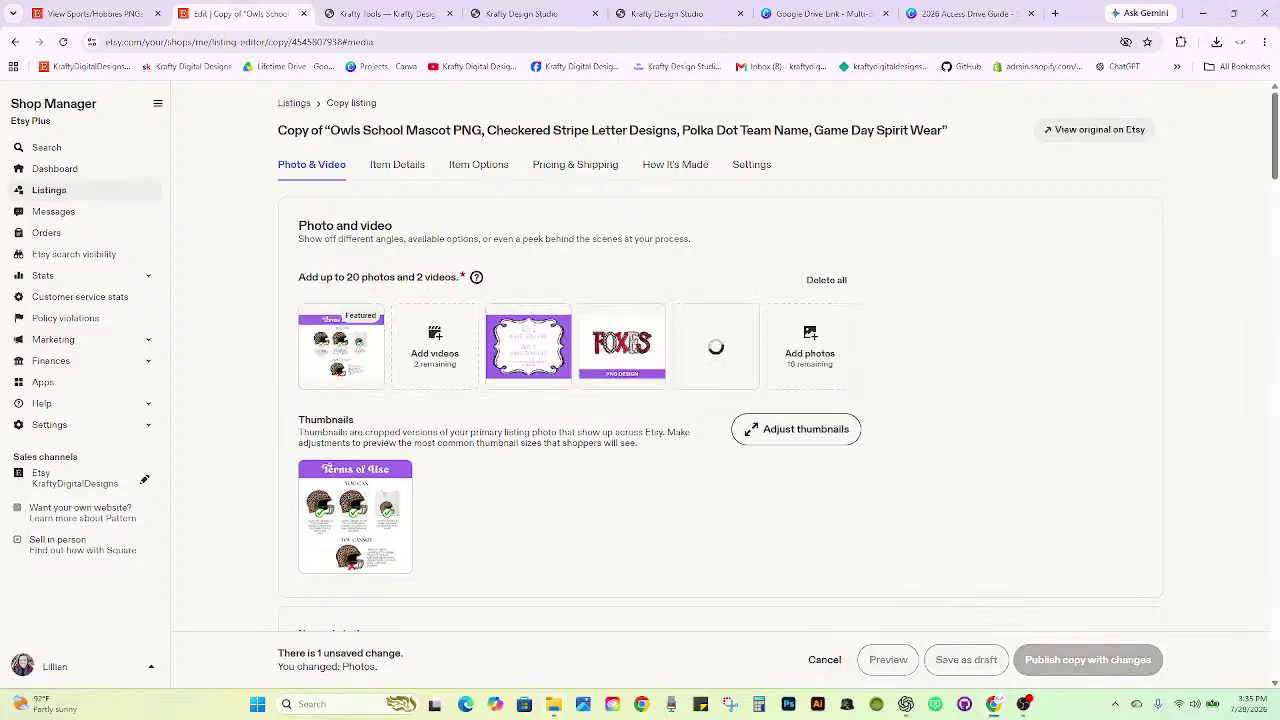
{"action": "left_click_drag", "start_coordinate": [1279, 300], "coordinate": [788, 318]}
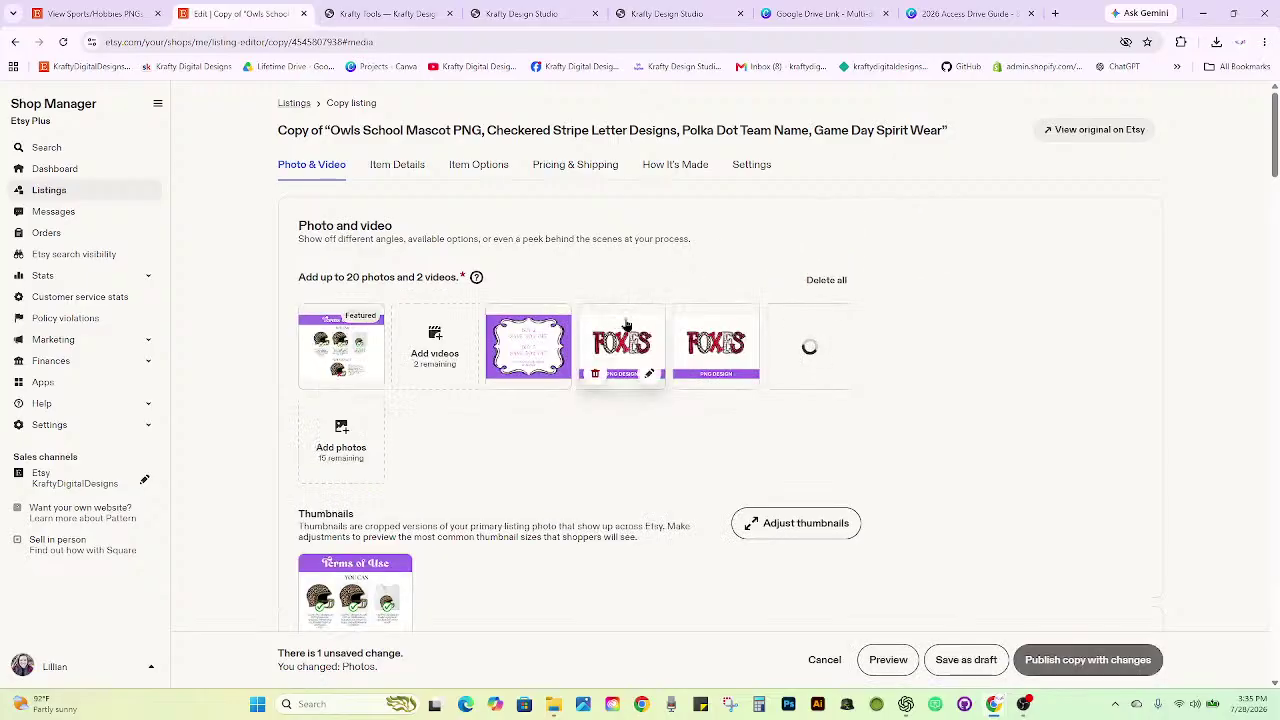
{"action": "left_click_drag", "start_coordinate": [626, 322], "coordinate": [302, 329]}
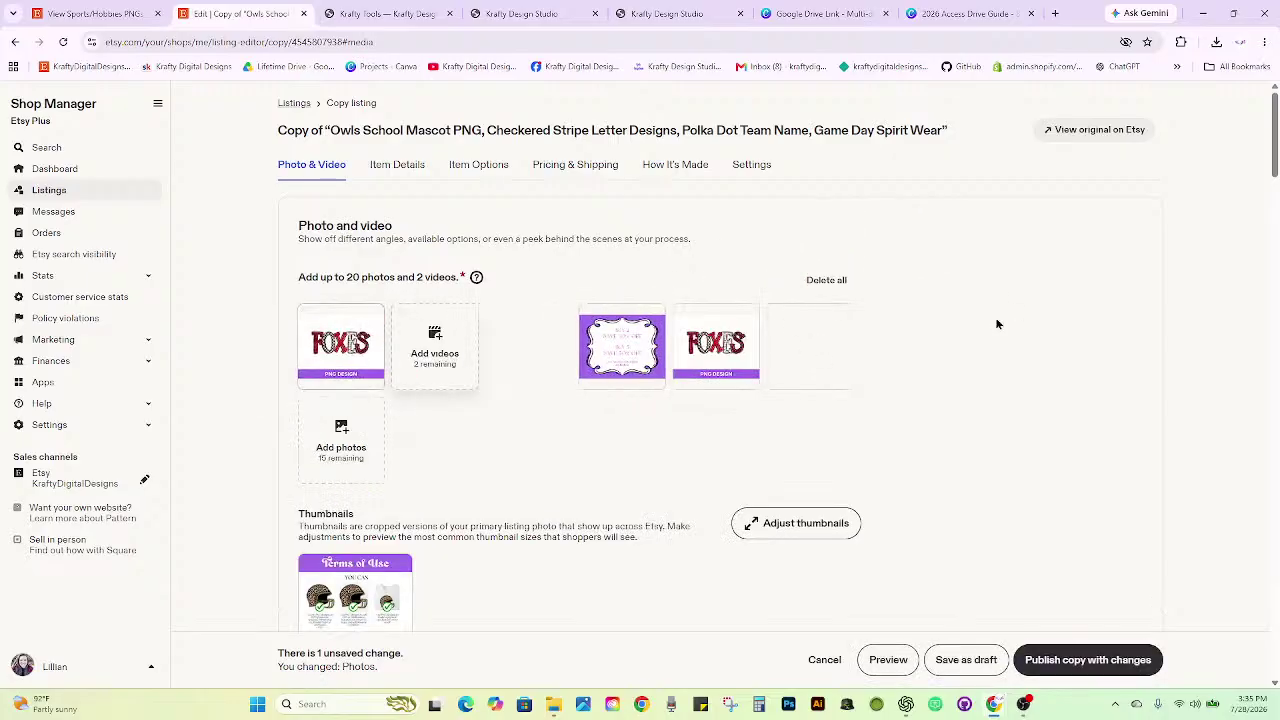
Replace "Owls" with "Foxes" at the start of the copied listing's title.
{"action": "scroll", "coordinate": [997, 323], "scroll_direction": "down", "scroll_amount": 5}
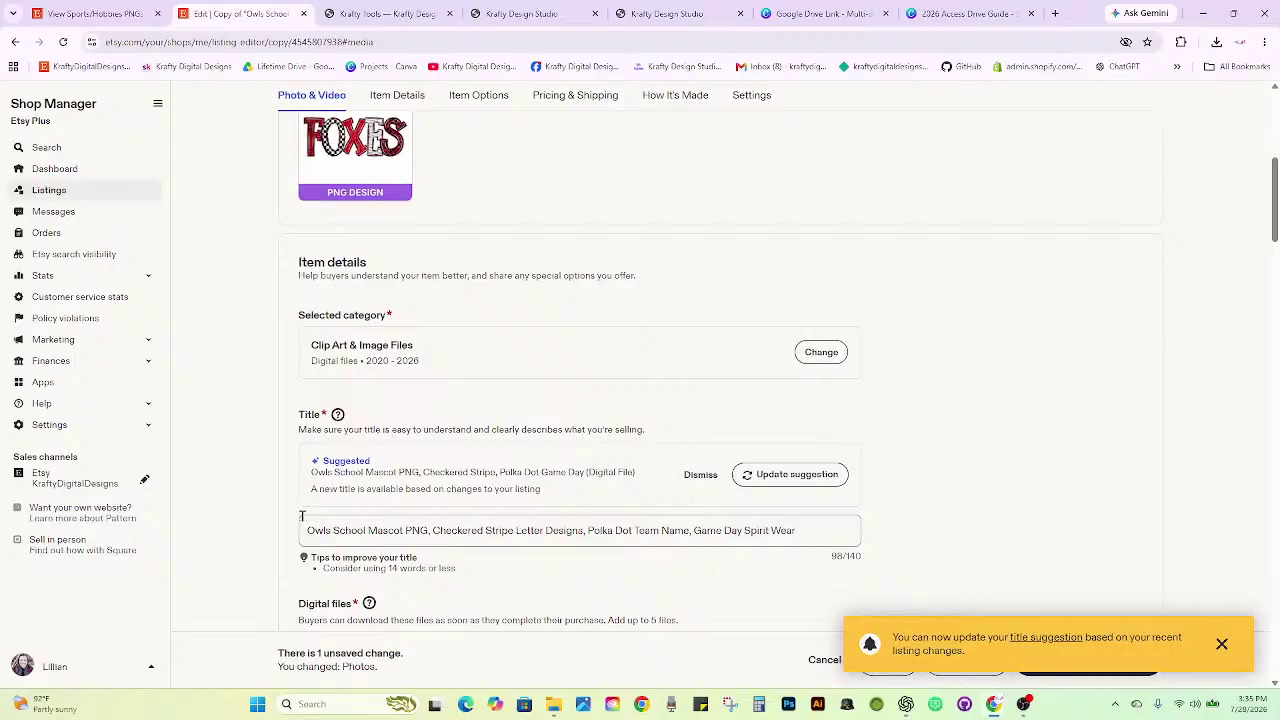
{"action": "double_click", "coordinate": [329, 530]}
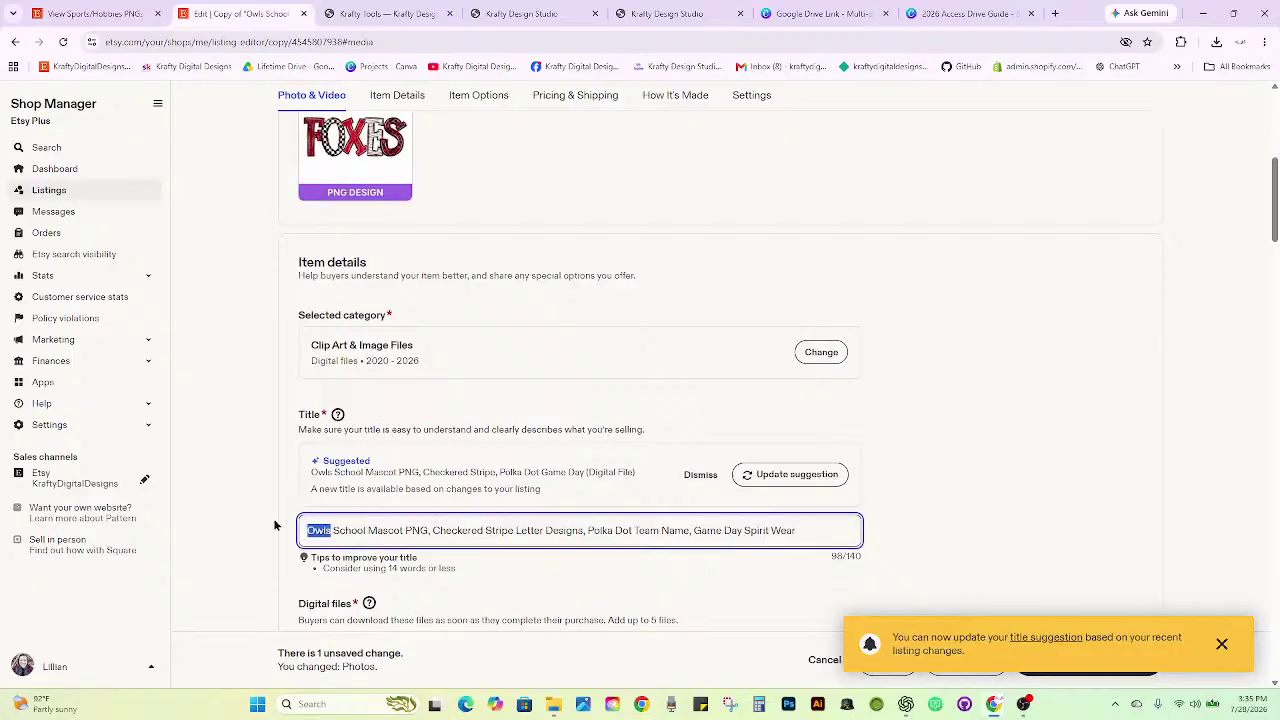
{"action": "type", "text": "Foxes"}
Replace the copied listing's digital file OWLS.png with FOXES.png.
{"action": "scroll", "coordinate": [483, 457], "scroll_direction": "down", "scroll_amount": 5}
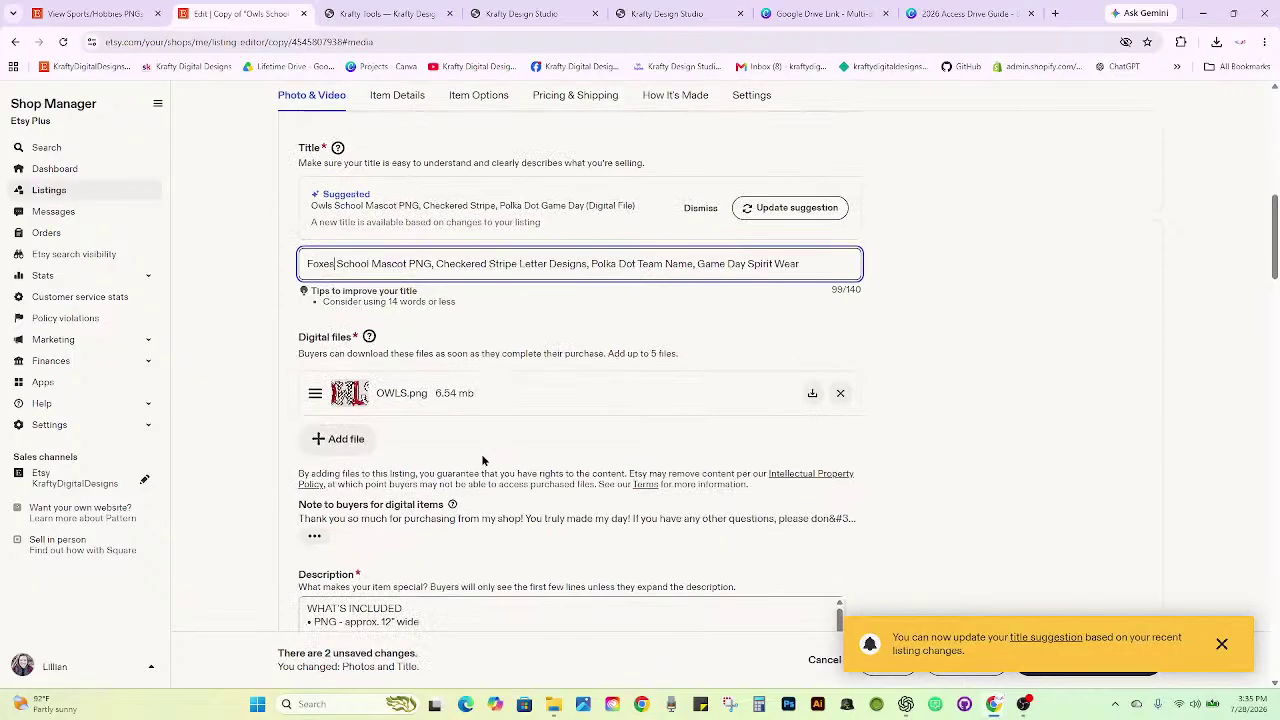
{"action": "scroll", "coordinate": [720, 190], "scroll_direction": "up", "scroll_amount": 2}
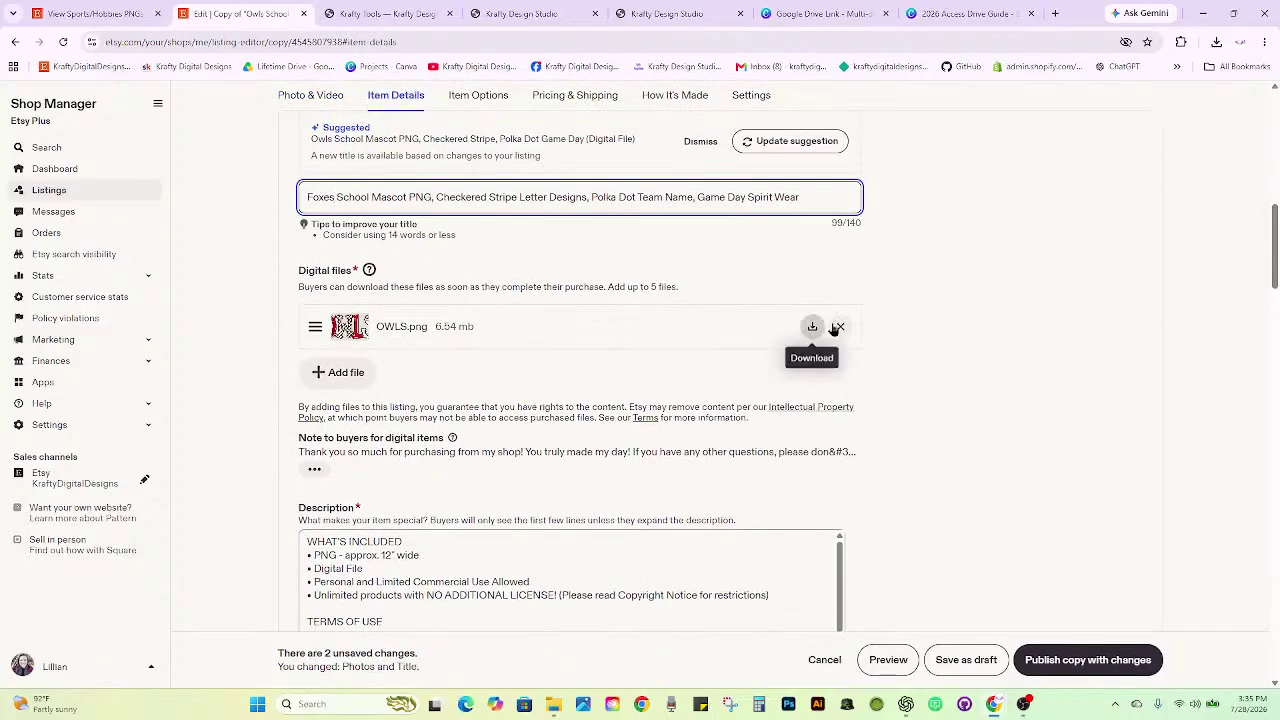
{"action": "left_click", "coordinate": [840, 326]}
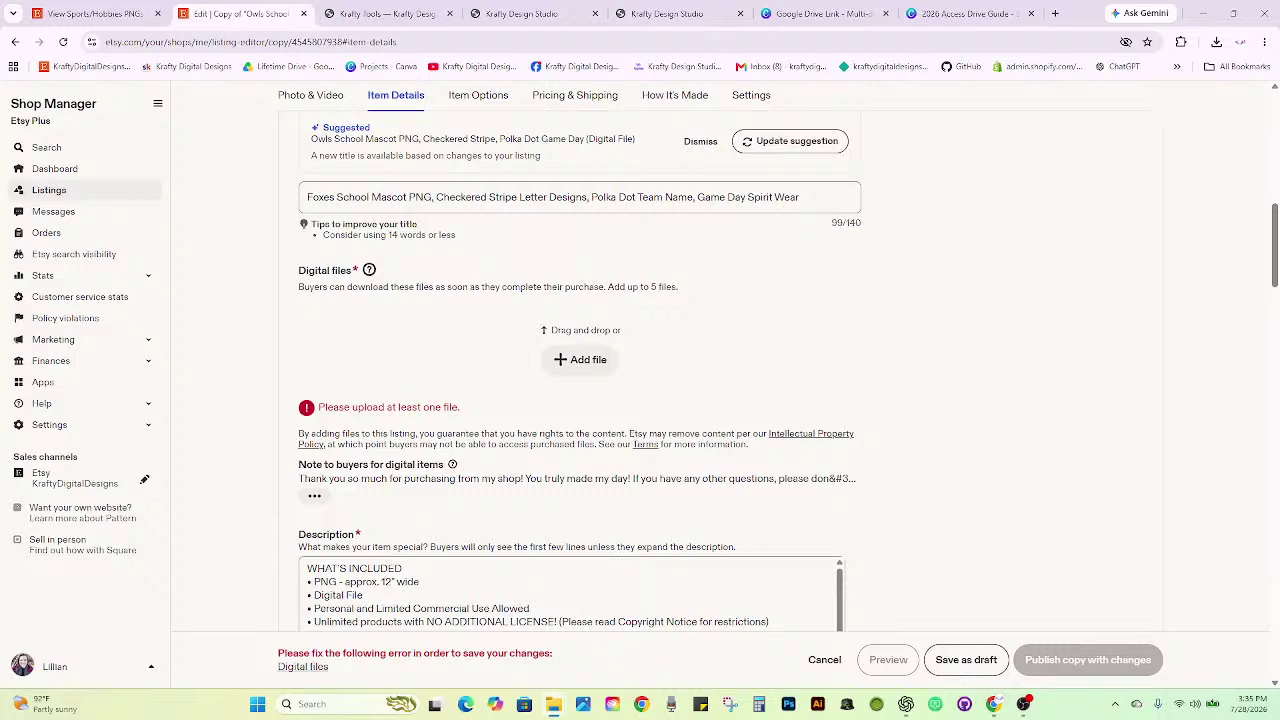
{"action": "left_click_drag", "start_coordinate": [866, 468], "coordinate": [590, 362]}
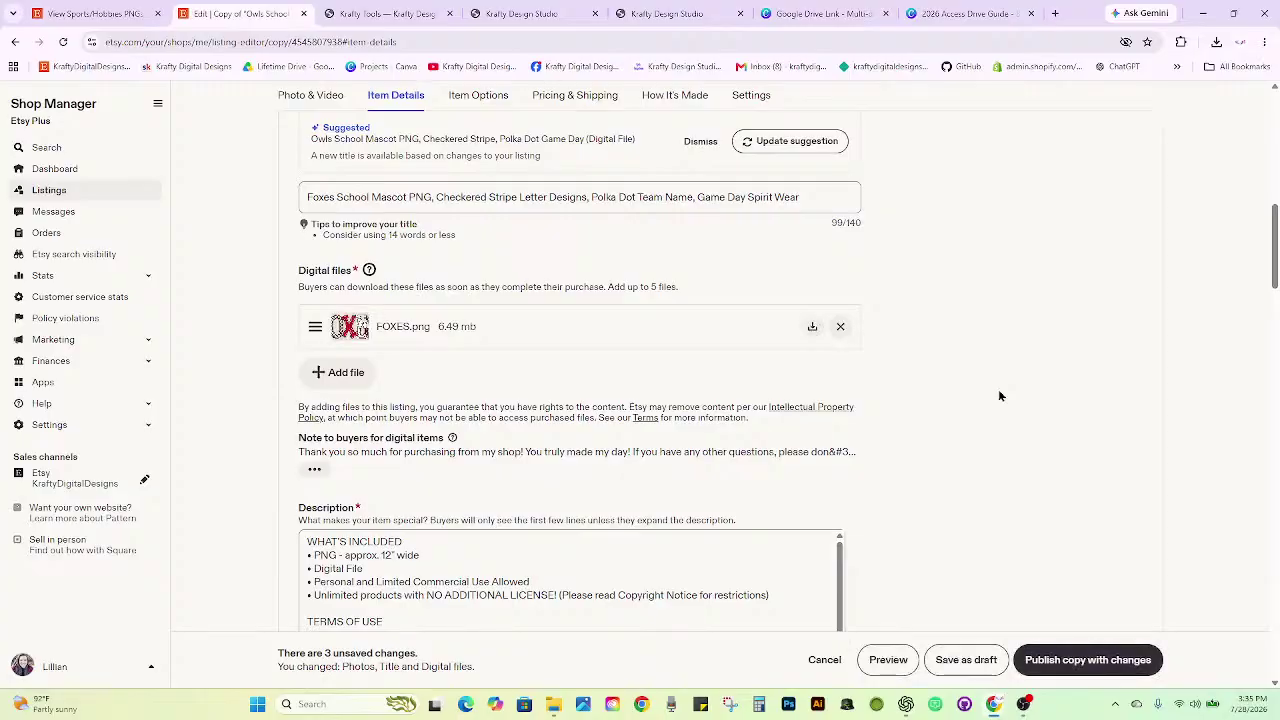
{"action": "scroll", "coordinate": [966, 405], "scroll_direction": "down", "scroll_amount": 1}
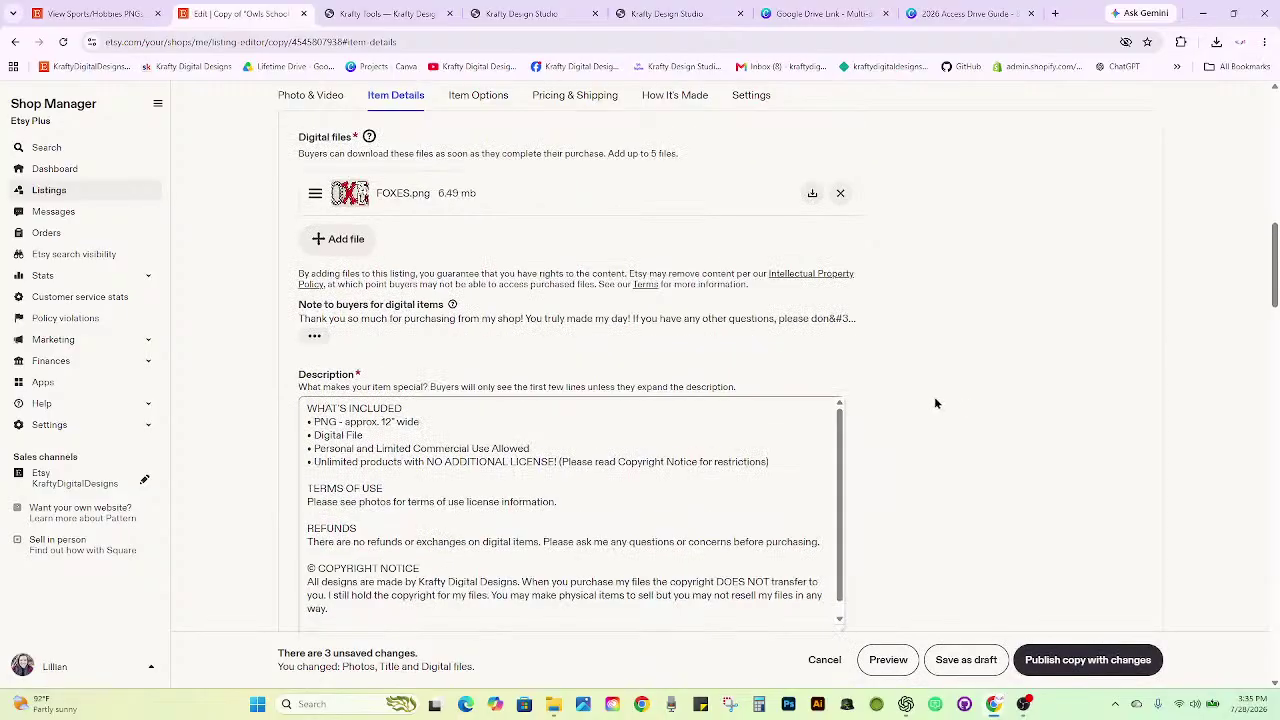
{"action": "scroll", "coordinate": [934, 396], "scroll_direction": "up", "scroll_amount": 2}
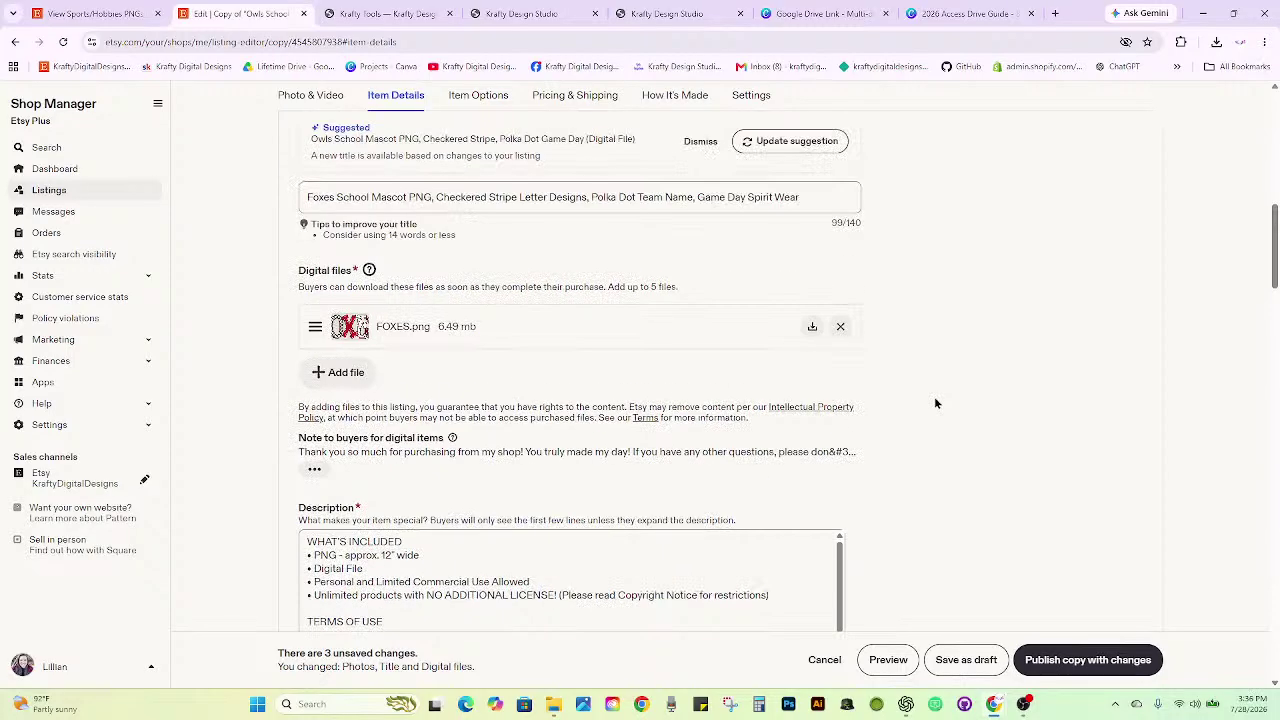
{"action": "scroll", "coordinate": [934, 396], "scroll_direction": "up", "scroll_amount": 3}
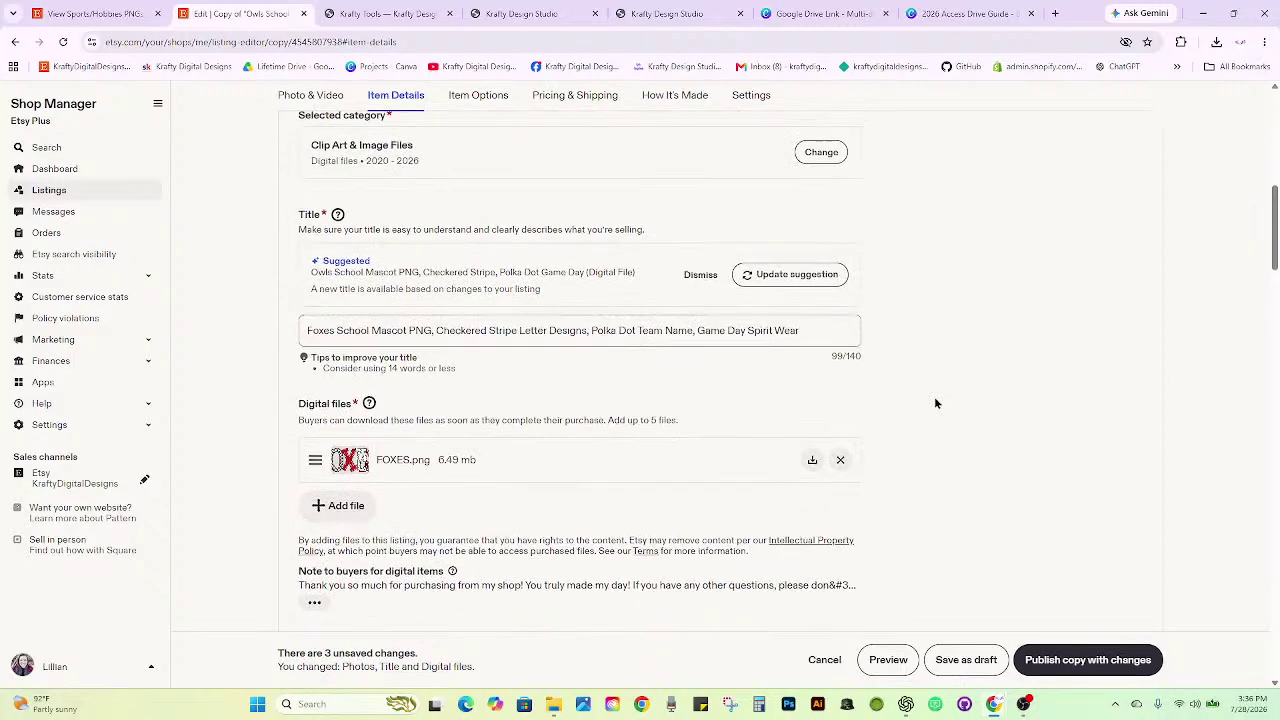
Remove the "owls mascot png" tag from the copied listing and add the tag "foxes png".
{"action": "scroll", "coordinate": [934, 396], "scroll_direction": "down", "scroll_amount": 1}
{"action": "scroll", "coordinate": [936, 403], "scroll_direction": "down", "scroll_amount": 2}
{"action": "scroll", "coordinate": [936, 403], "scroll_direction": "down", "scroll_amount": 8}
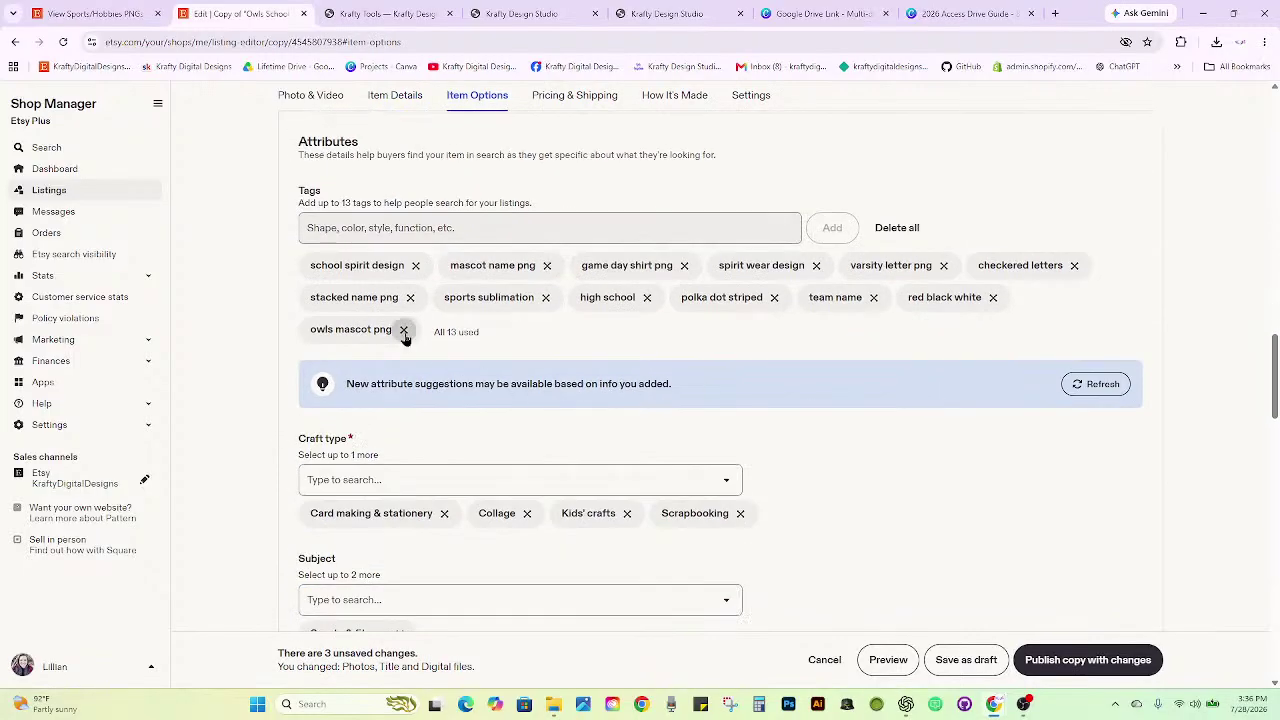
{"action": "left_click", "coordinate": [403, 329]}
{"action": "left_click", "coordinate": [427, 227]}
{"action": "type", "text": "f"}
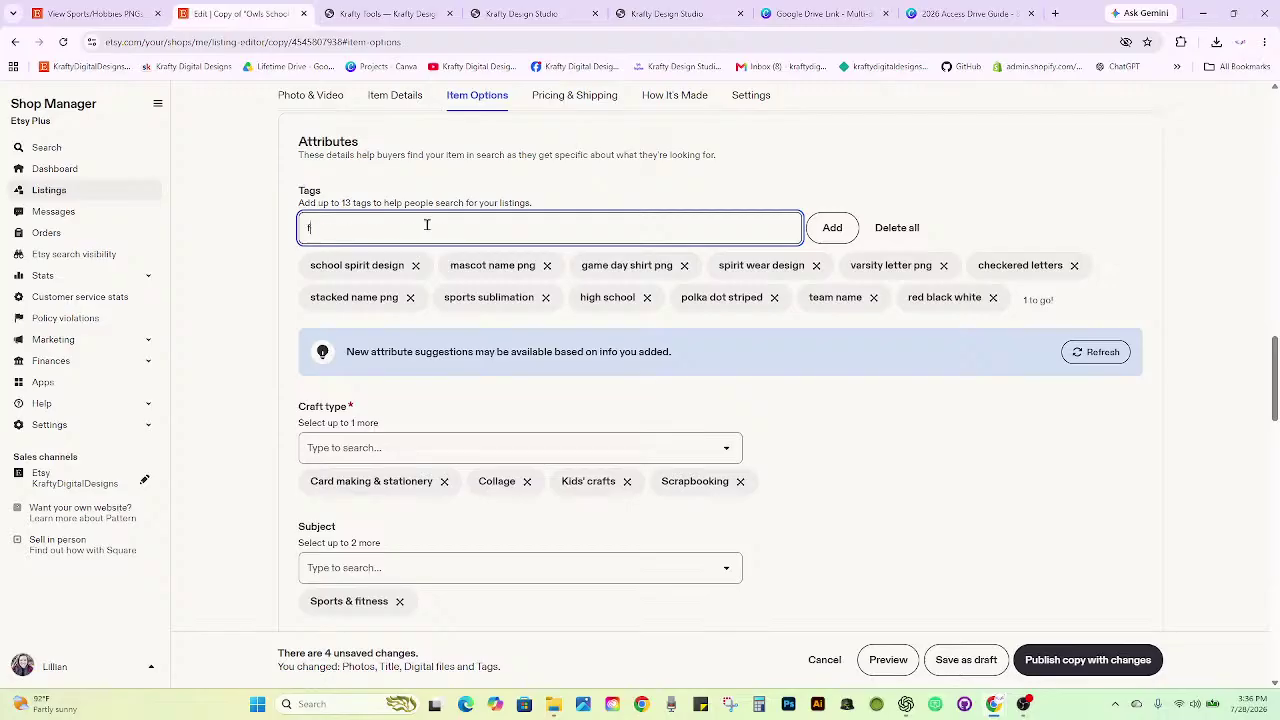
{"action": "type", "text": "oxes png"}
{"action": "key", "text": "Return"}
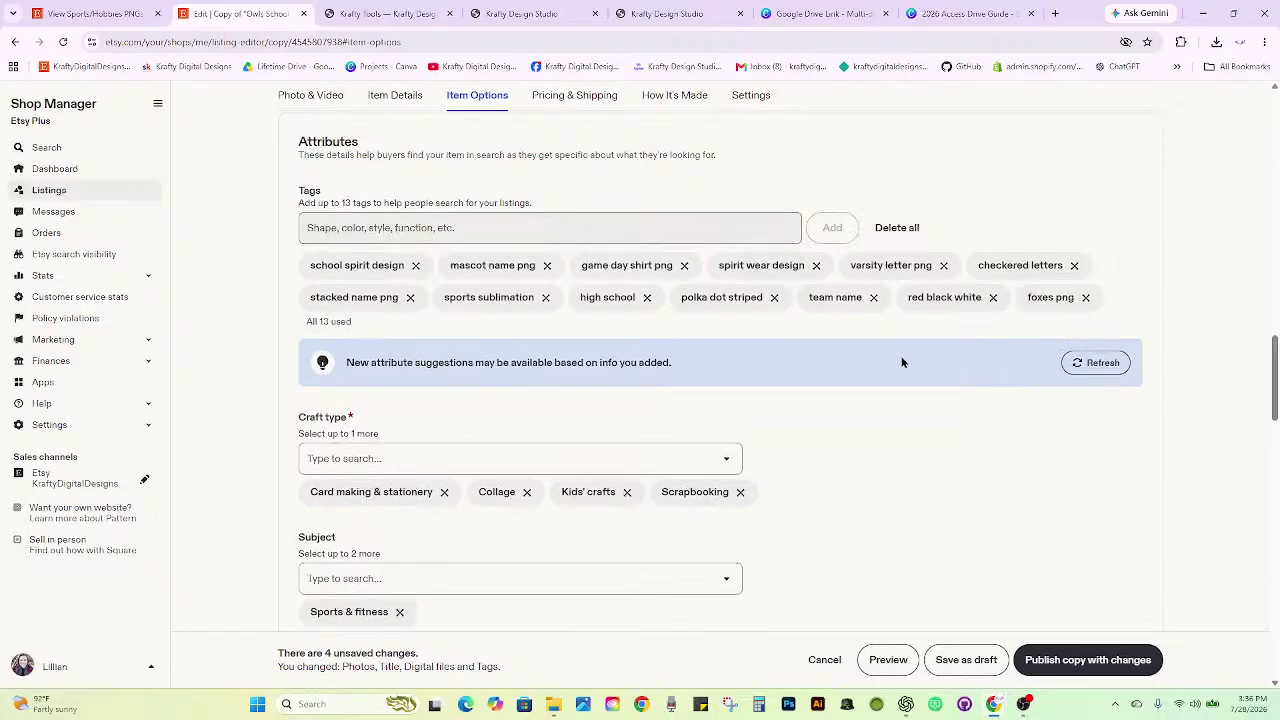
Replace the "foxes png" tag with "foxes mascot png".
{"action": "left_click", "coordinate": [1086, 297]}
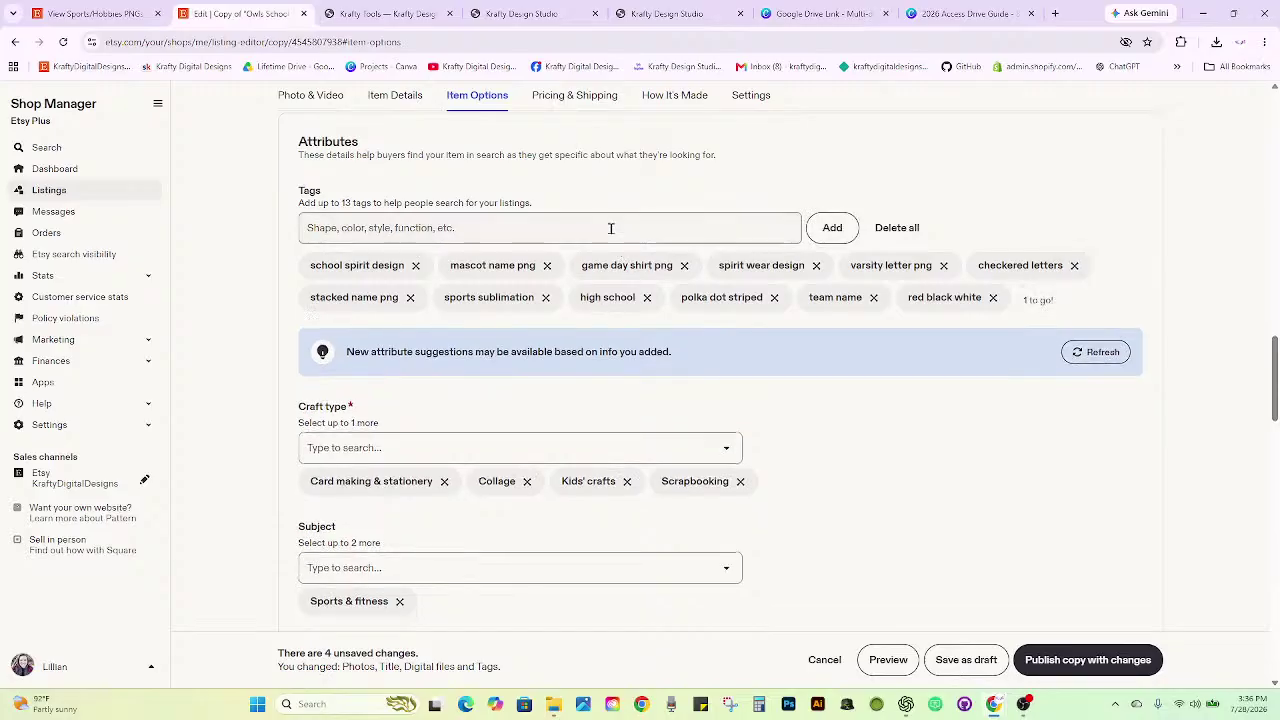
{"action": "left_click", "coordinate": [611, 228]}
{"action": "type", "text": "foxes m"}
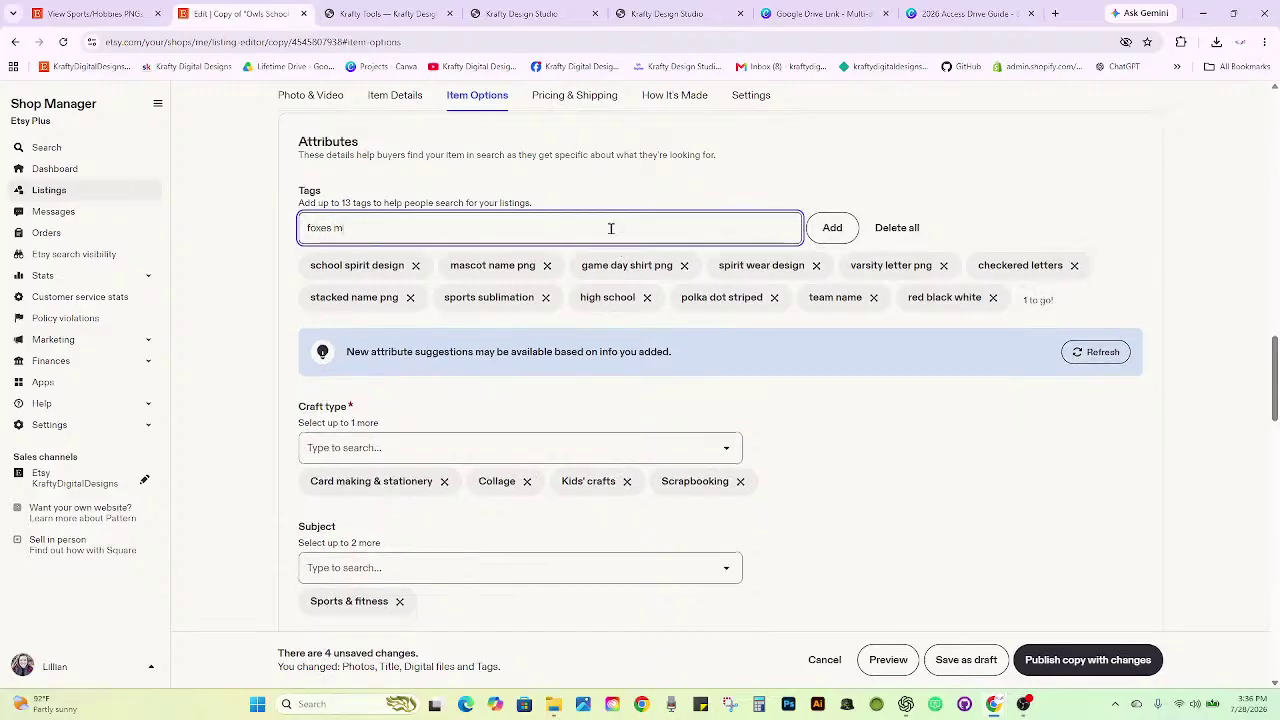
{"action": "type", "text": "sco"}
{"action": "type", "text": "scot png"}
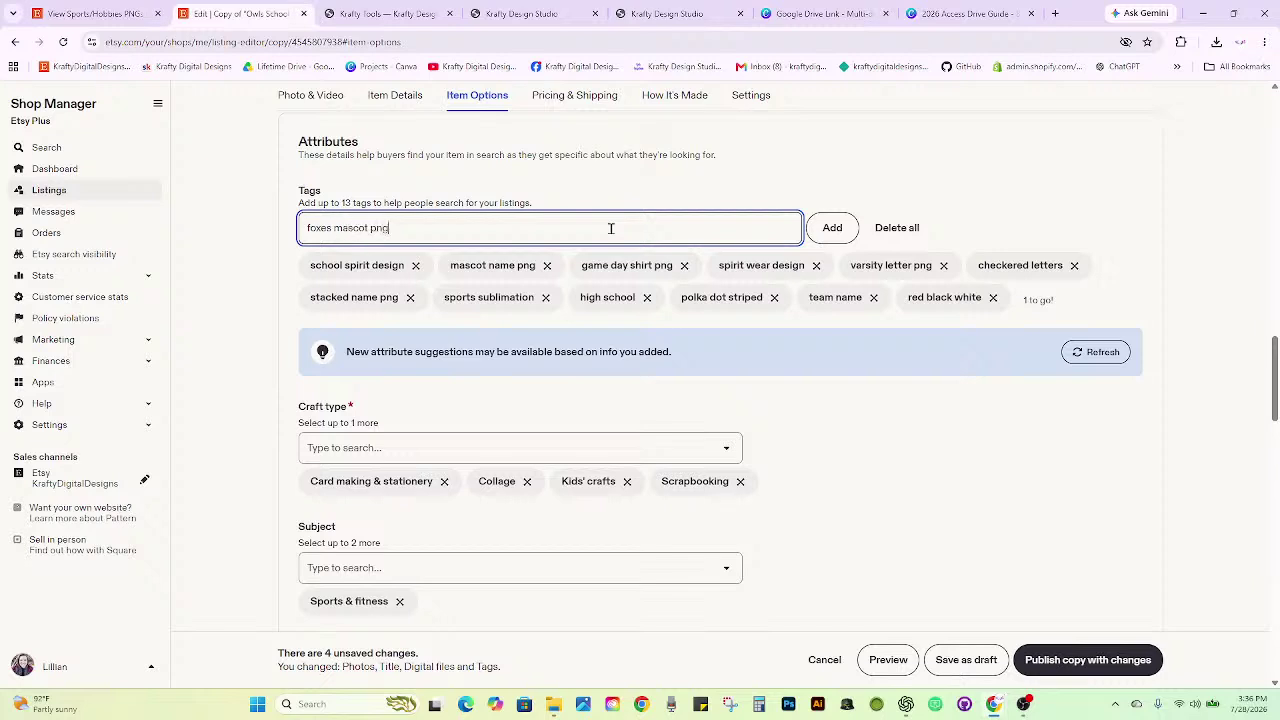
{"action": "key", "text": "Return"}
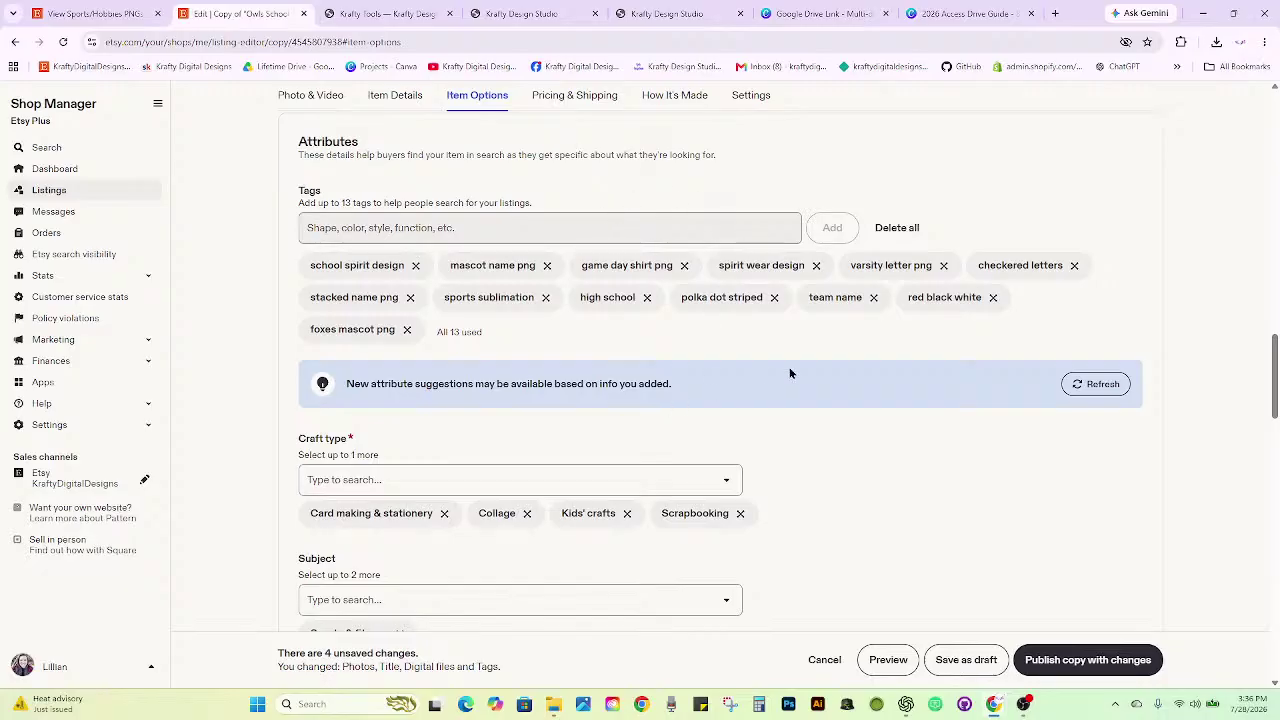
Review the copied listing's attributes, pricing, production details, tags, description, digital file and title.
{"action": "scroll", "coordinate": [789, 372], "scroll_direction": "down", "scroll_amount": 1}
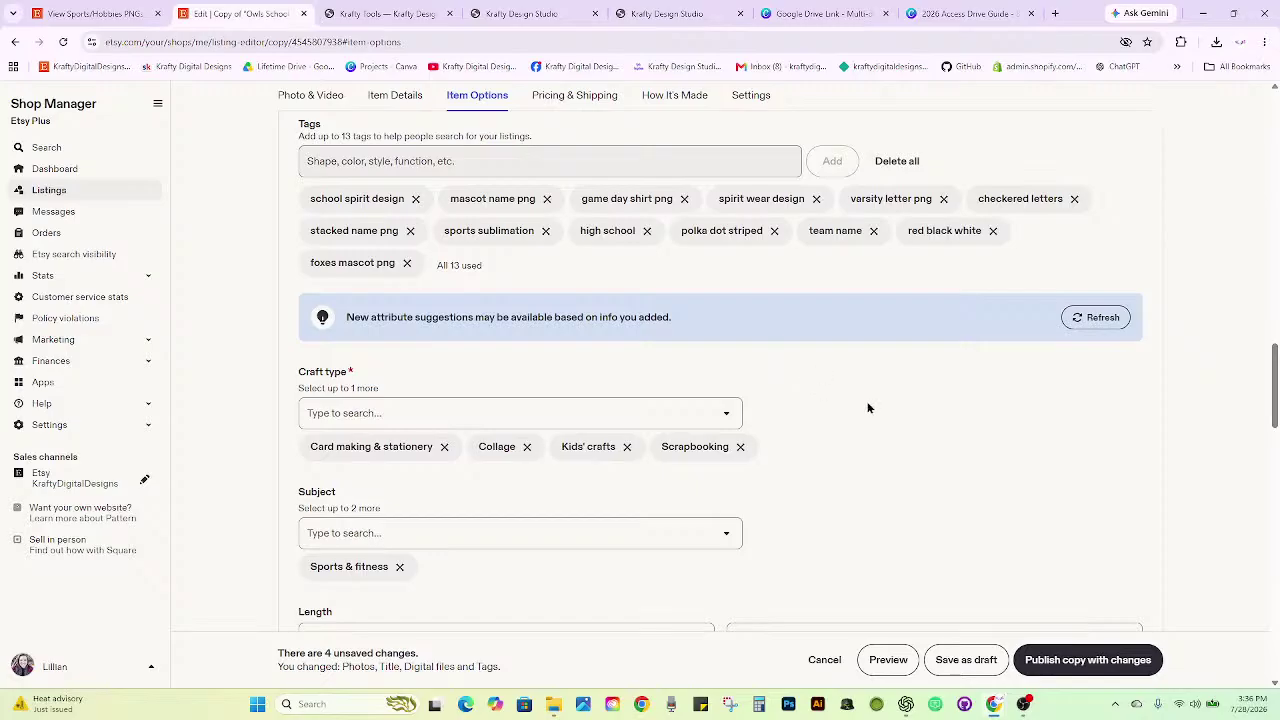
{"action": "scroll", "coordinate": [868, 408], "scroll_direction": "down", "scroll_amount": 15}
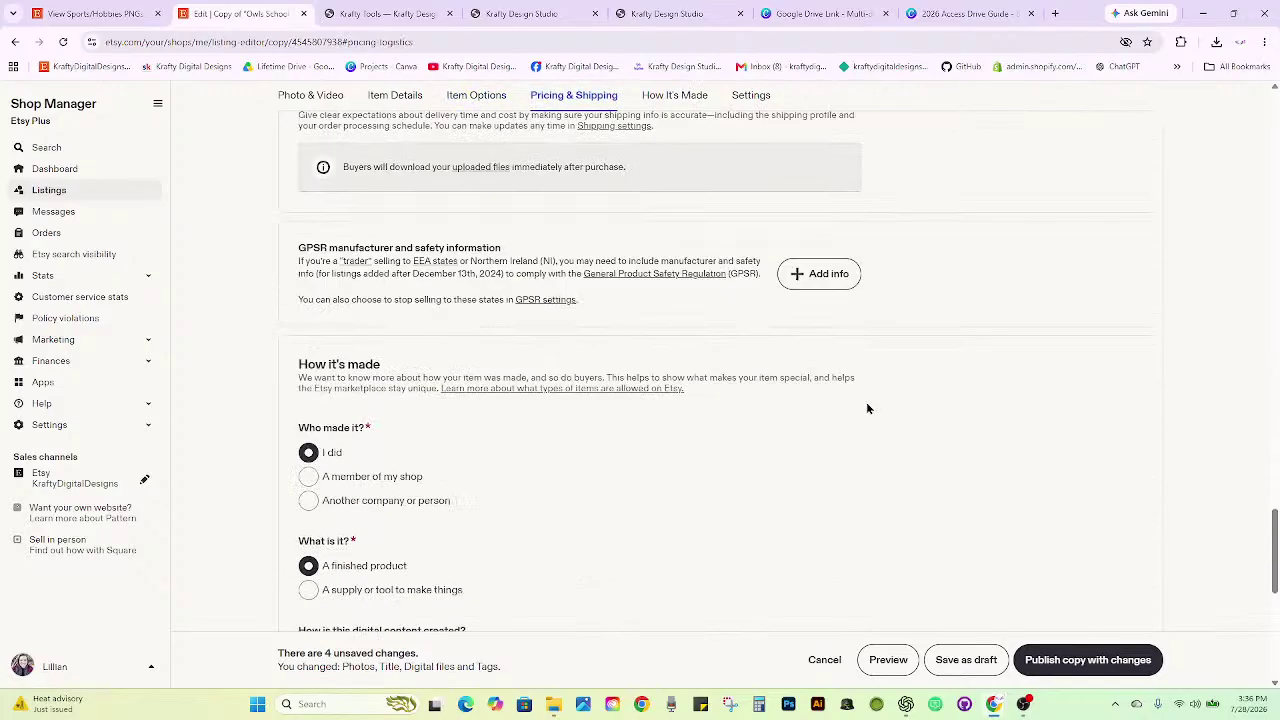
{"action": "scroll", "coordinate": [868, 408], "scroll_direction": "down", "scroll_amount": 4}
{"action": "scroll", "coordinate": [868, 407], "scroll_direction": "up", "scroll_amount": 7}
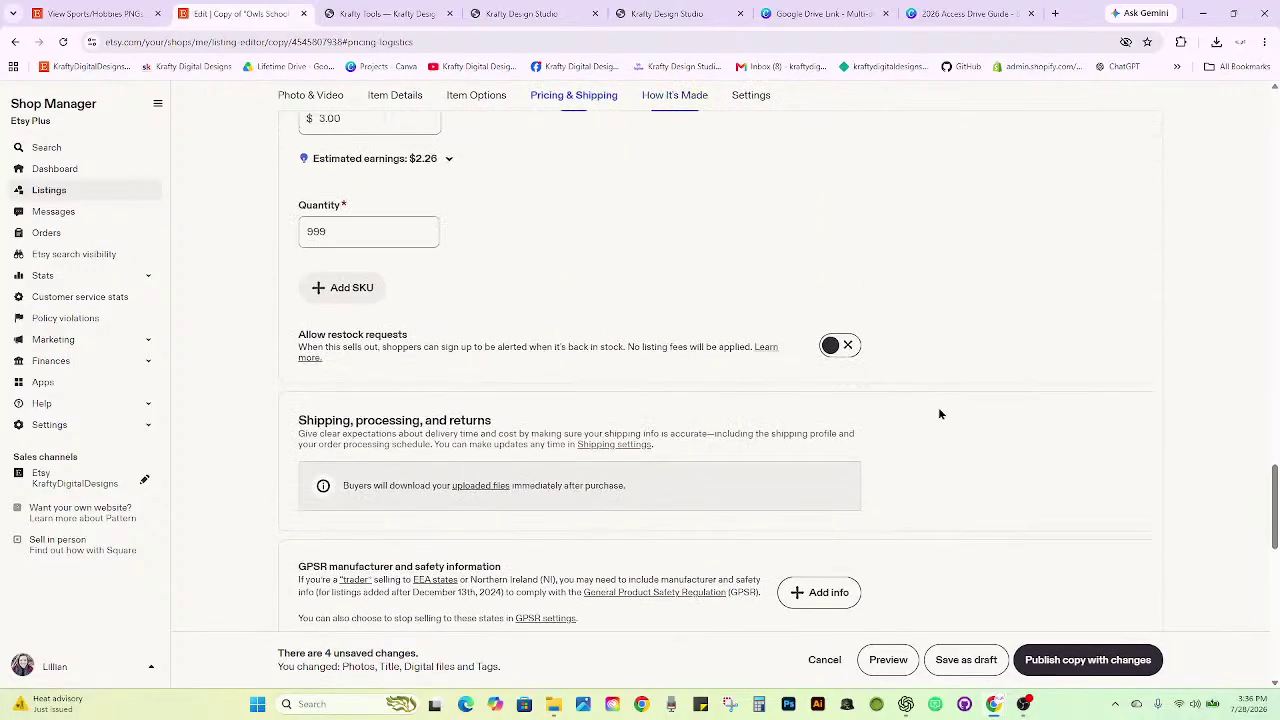
{"action": "scroll", "coordinate": [938, 413], "scroll_direction": "up", "scroll_amount": 8}
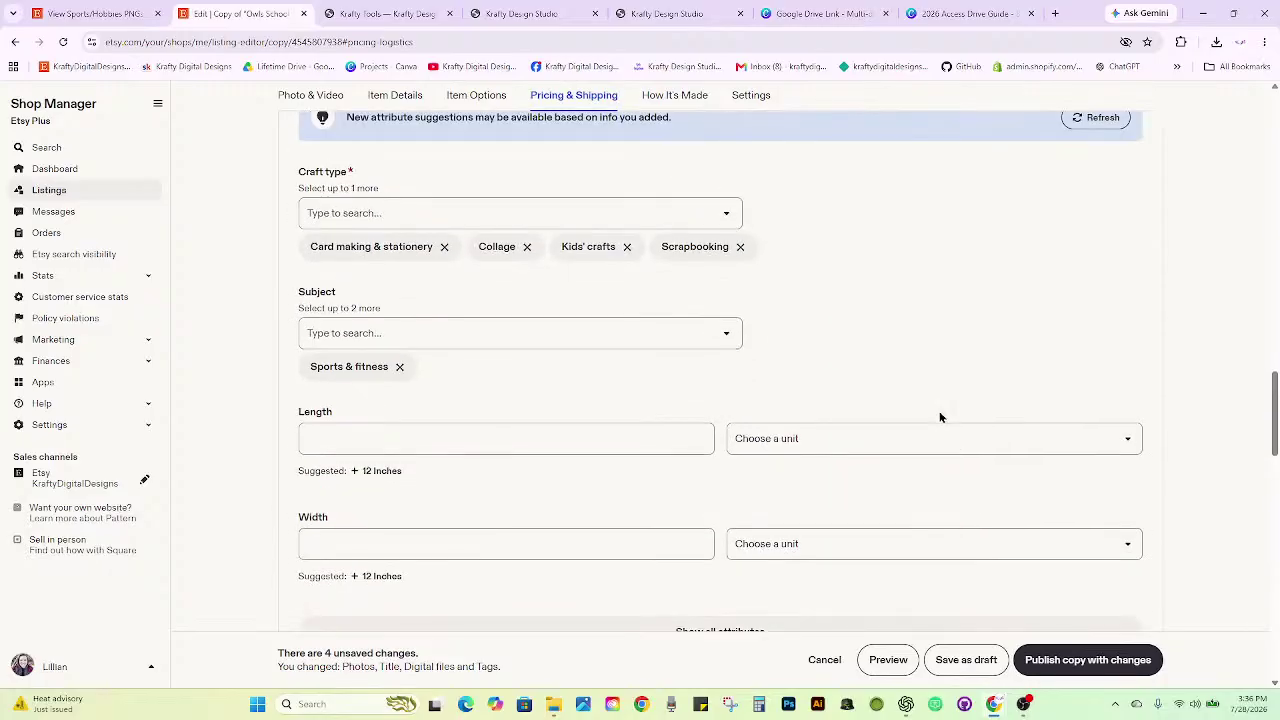
{"action": "scroll", "coordinate": [938, 417], "scroll_direction": "up", "scroll_amount": 2}
{"action": "scroll", "coordinate": [927, 420], "scroll_direction": "up", "scroll_amount": 2}
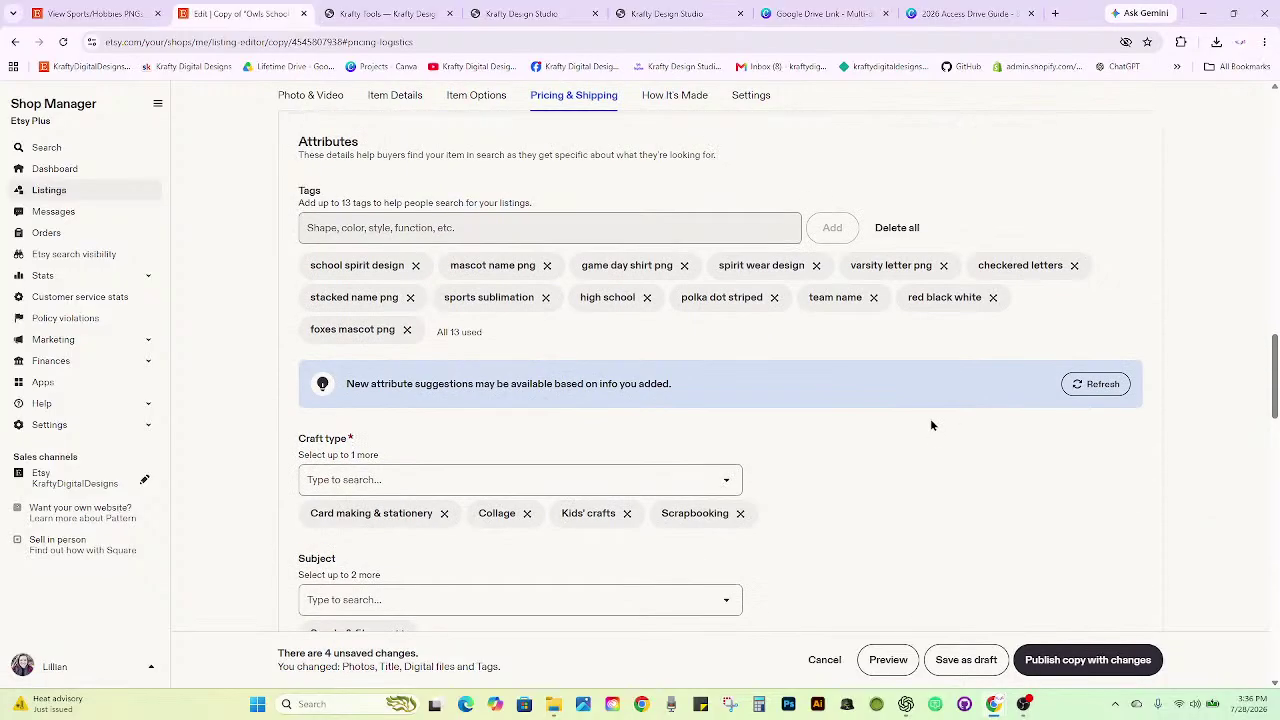
{"action": "scroll", "coordinate": [928, 428], "scroll_direction": "up", "scroll_amount": 2}
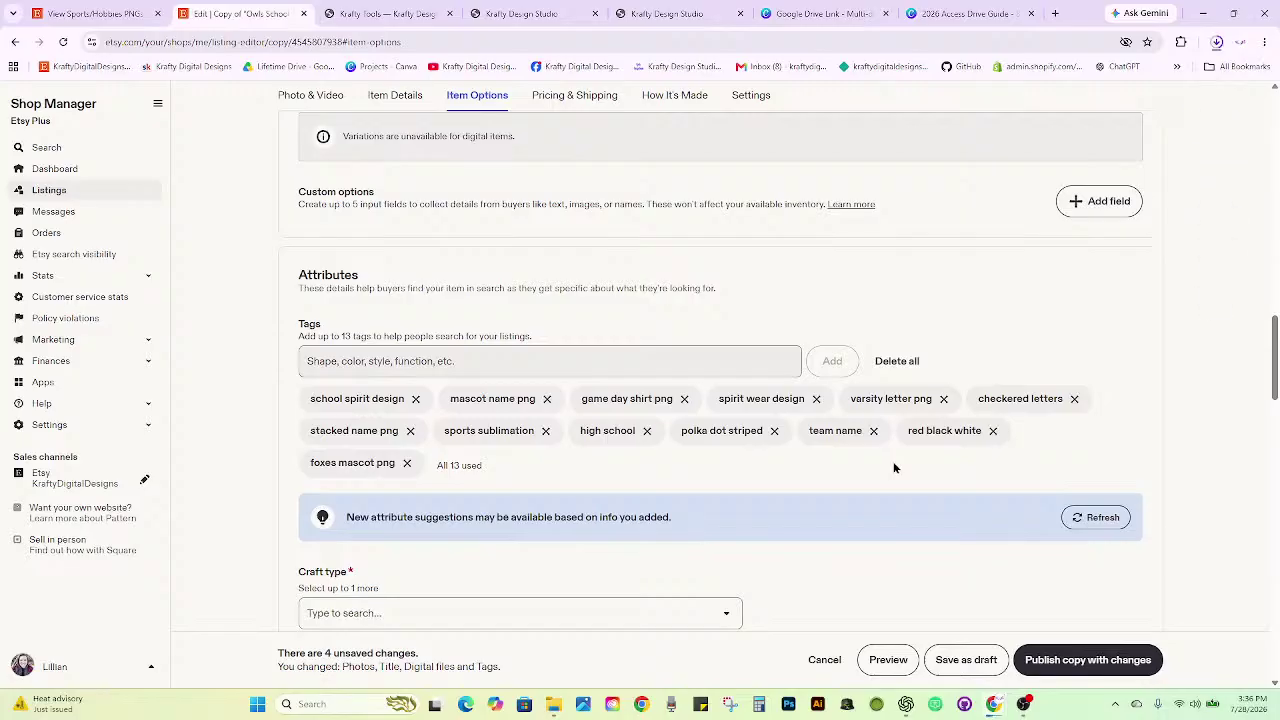
{"action": "scroll", "coordinate": [894, 465], "scroll_direction": "up", "scroll_amount": 1}
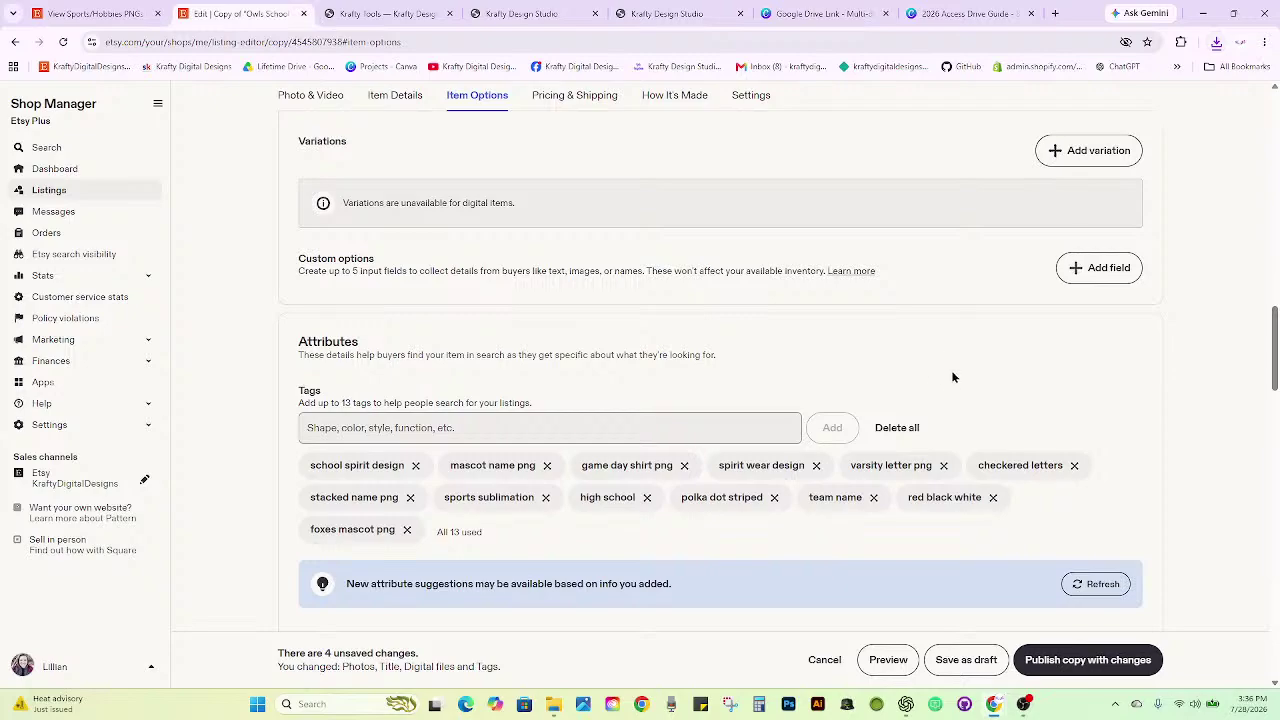
{"action": "scroll", "coordinate": [937, 376], "scroll_direction": "up", "scroll_amount": 10}
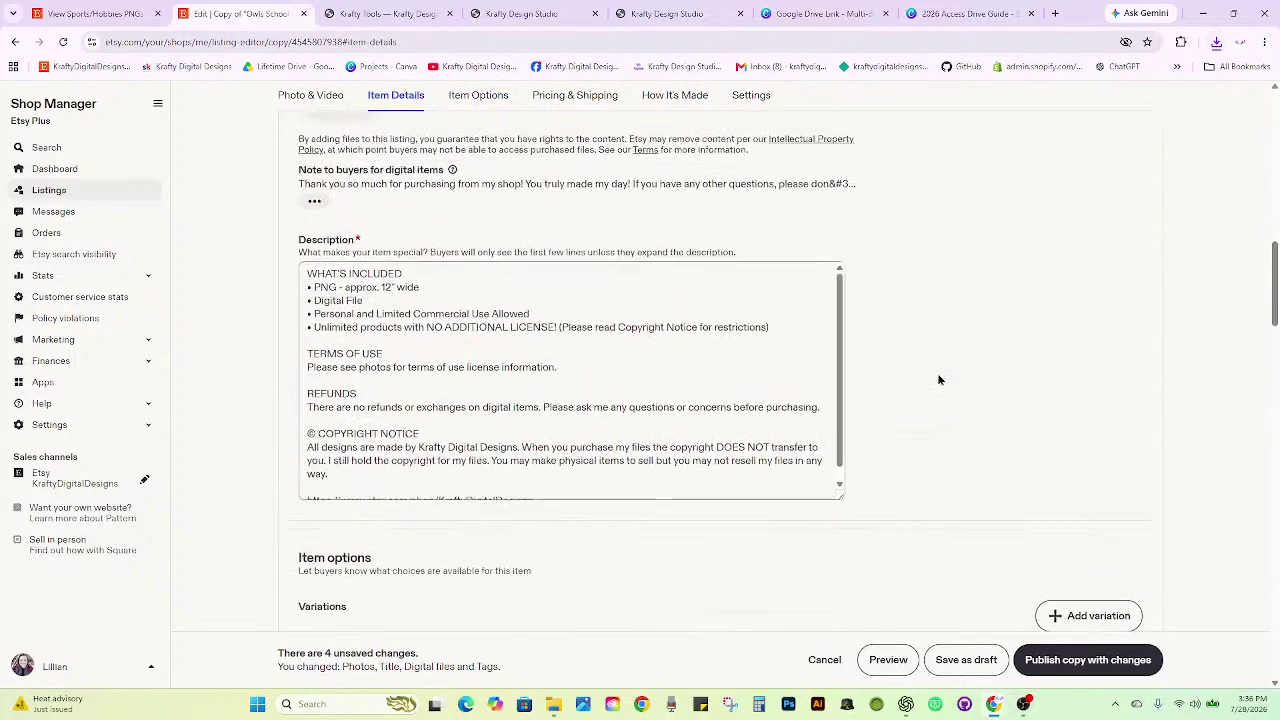
{"action": "scroll", "coordinate": [963, 446], "scroll_direction": "up", "scroll_amount": 10}
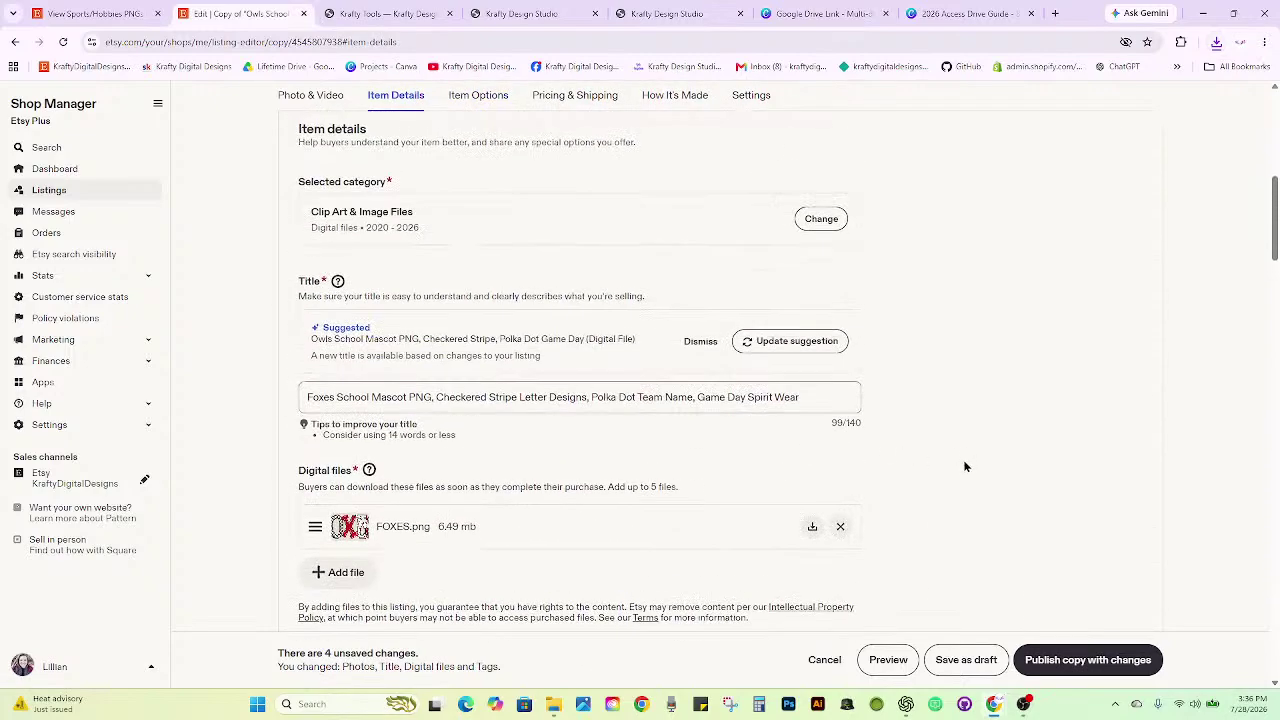
Publish the copied Foxes listing with its changes and close the shop manager's listings page.
{"action": "left_click", "coordinate": [1070, 660]}
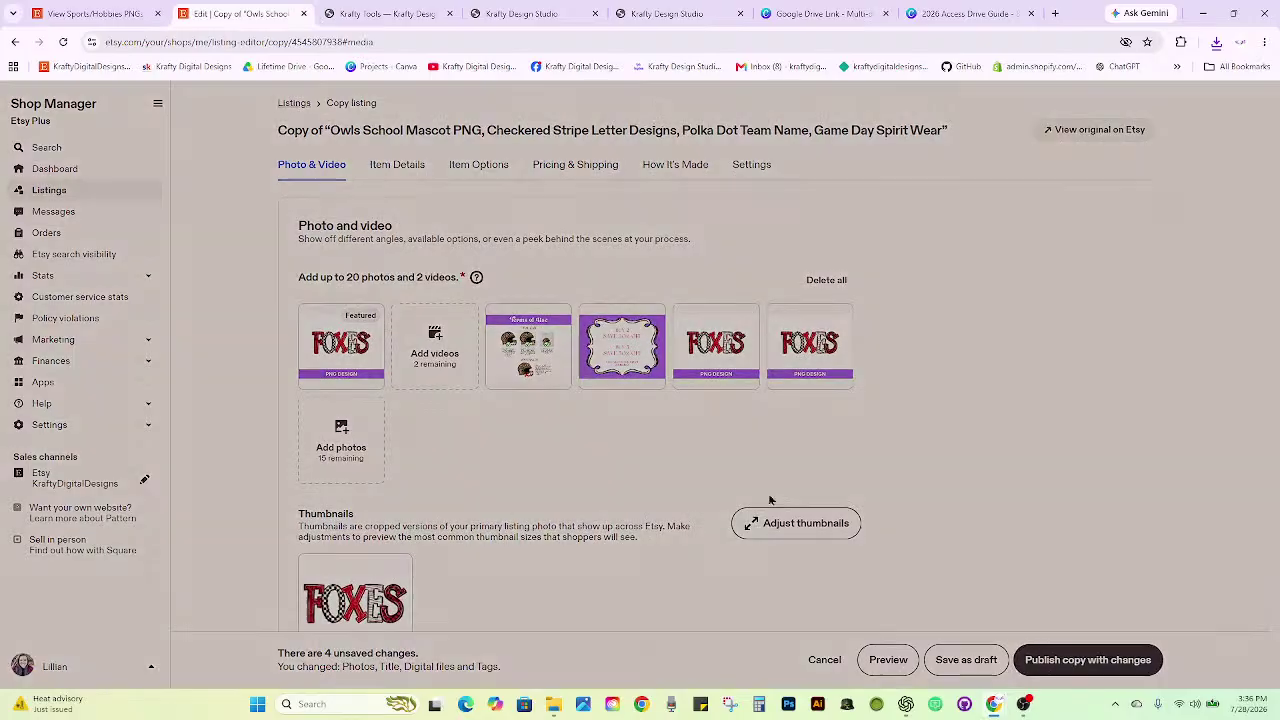
{"action": "left_click", "coordinate": [729, 489]}
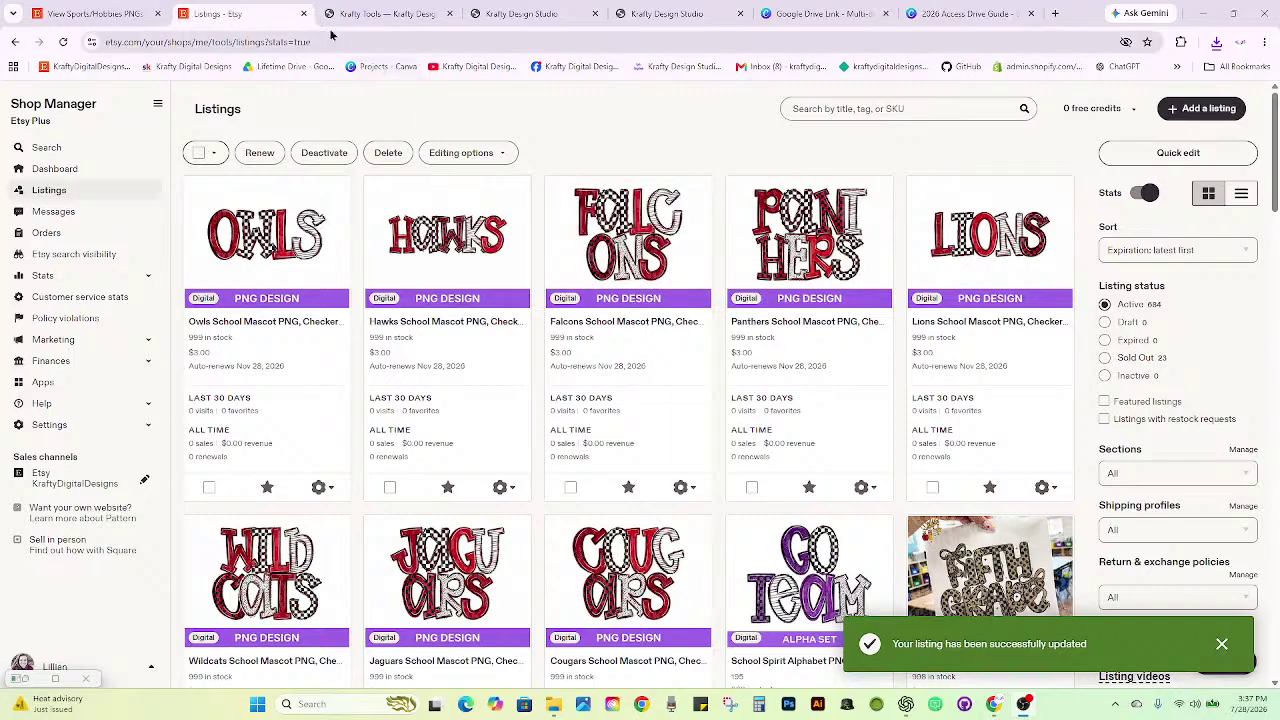
{"action": "left_click", "coordinate": [303, 13]}
Reload the shop's Sports/Hobbies PNGs section and check the mascot listings in it.
{"action": "left_click", "coordinate": [62, 41]}
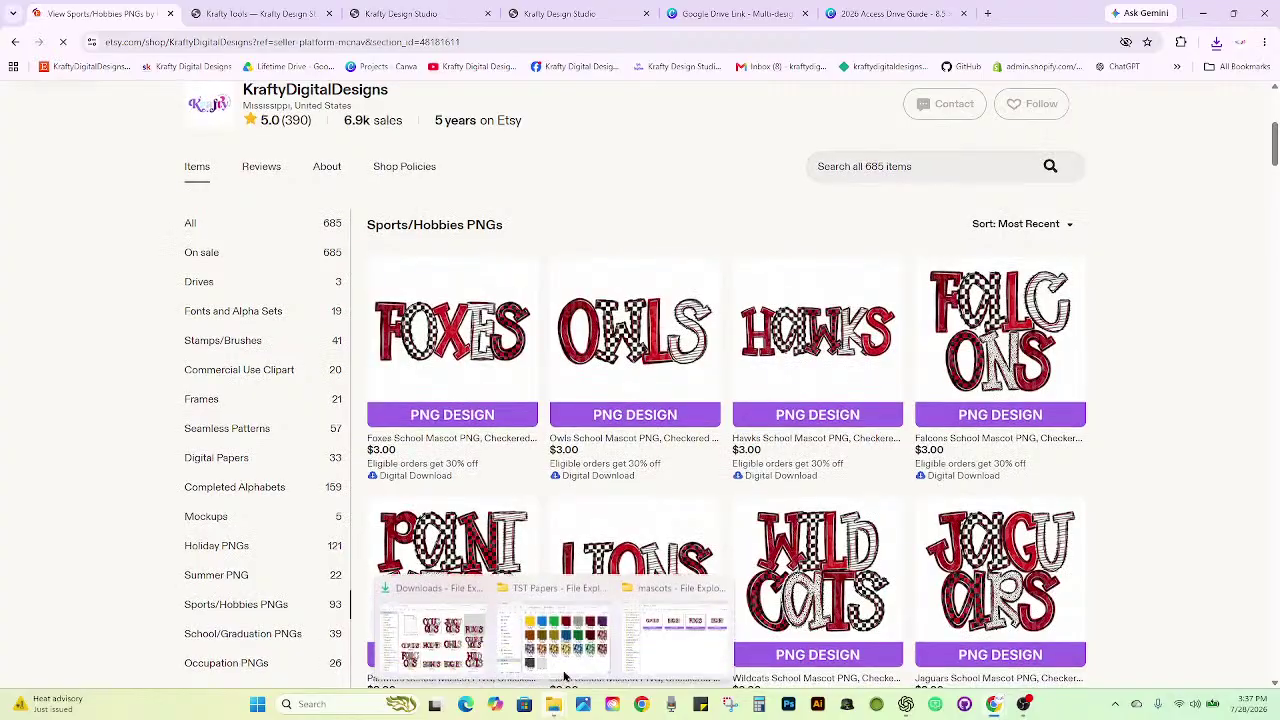
{"action": "scroll", "coordinate": [540, 450], "scroll_direction": "down", "scroll_amount": 5}
{"action": "scroll", "coordinate": [535, 447], "scroll_direction": "up", "scroll_amount": 3}
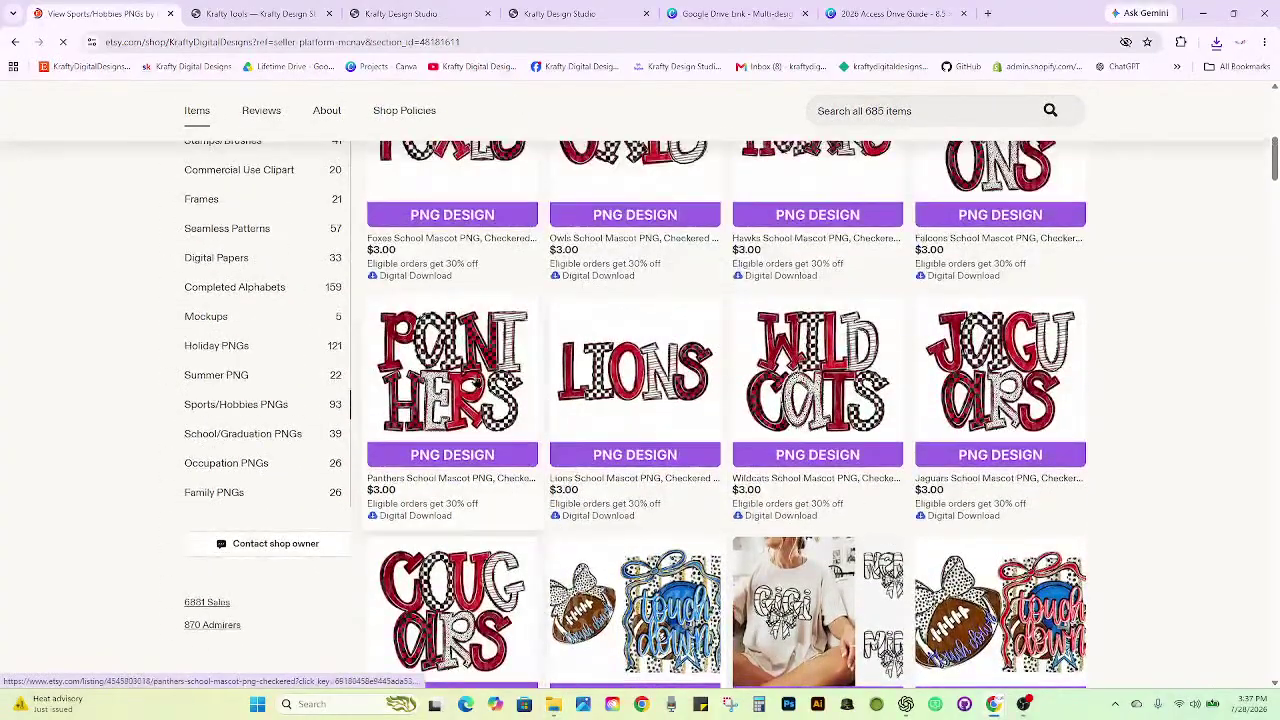
{"action": "scroll", "coordinate": [745, 314], "scroll_direction": "up", "scroll_amount": 2}
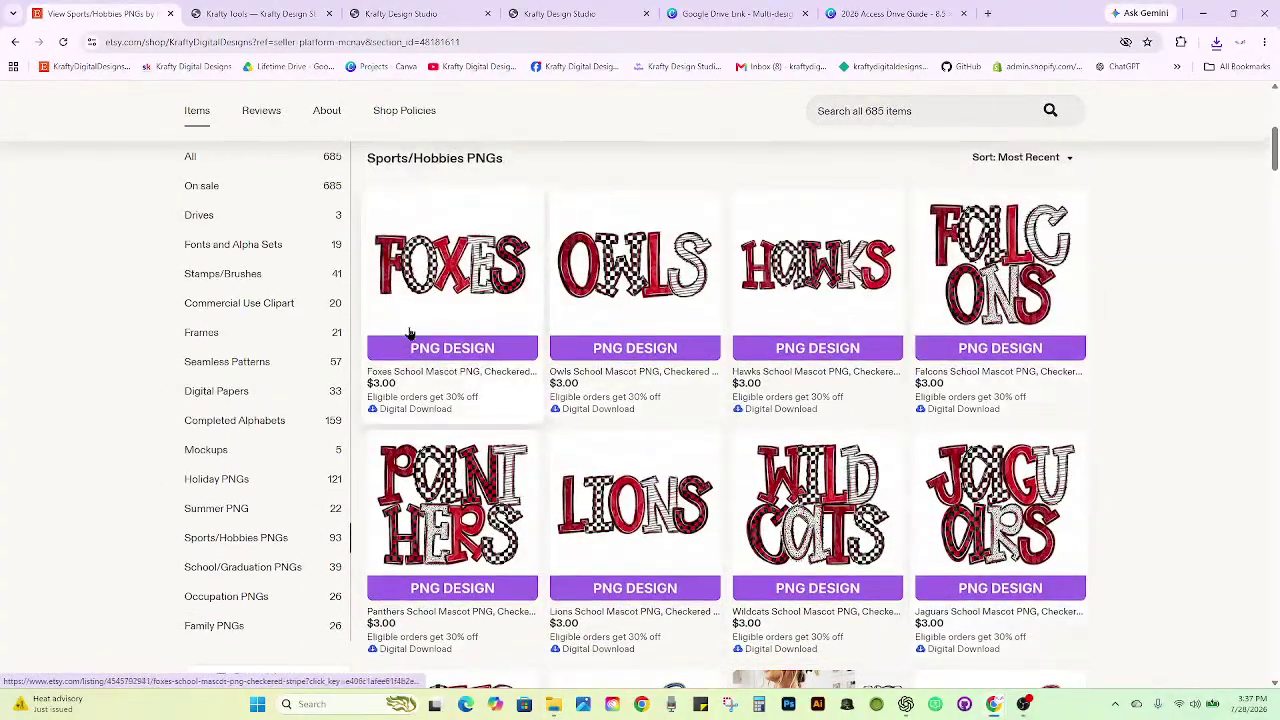
{"action": "scroll", "coordinate": [414, 337], "scroll_direction": "down", "scroll_amount": 4}
{"action": "scroll", "coordinate": [420, 340], "scroll_direction": "up", "scroll_amount": 3}
{"action": "scroll", "coordinate": [420, 340], "scroll_direction": "up", "scroll_amount": 5}
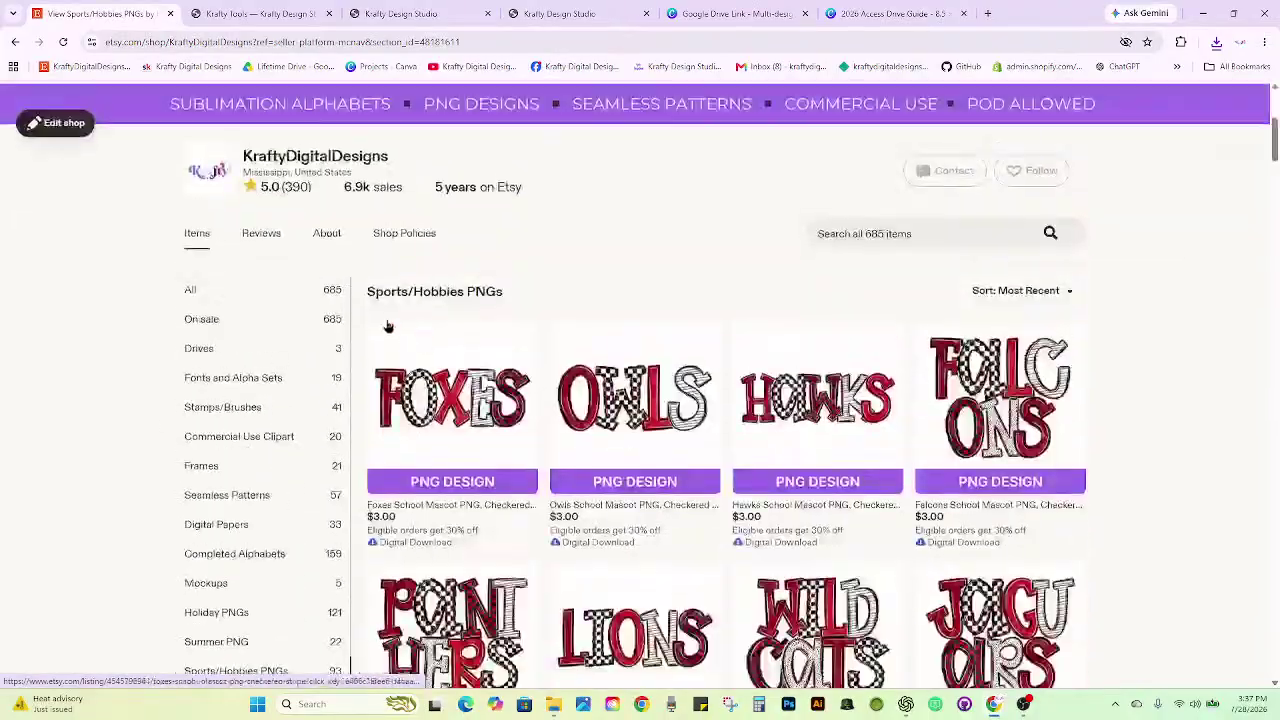
Show all of the shop's items and look through the newest mascot listings.
{"action": "left_click", "coordinate": [300, 287]}
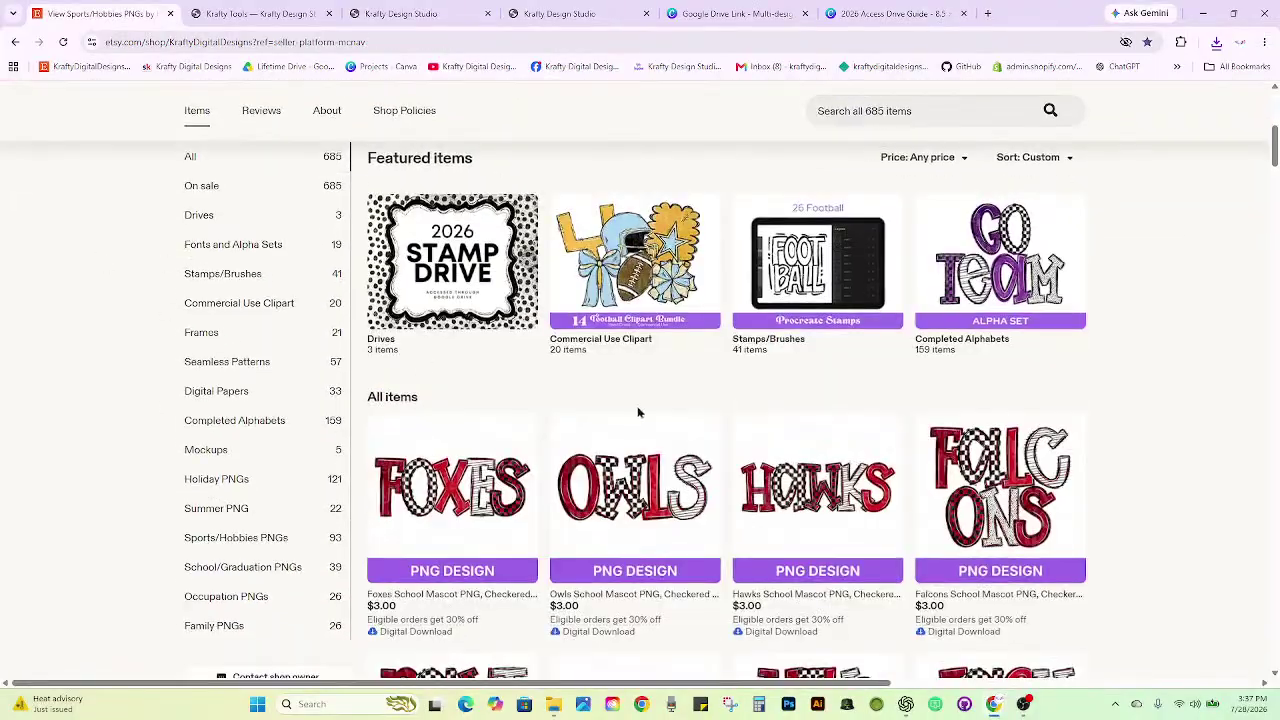
{"action": "scroll", "coordinate": [638, 412], "scroll_direction": "down", "scroll_amount": 5}
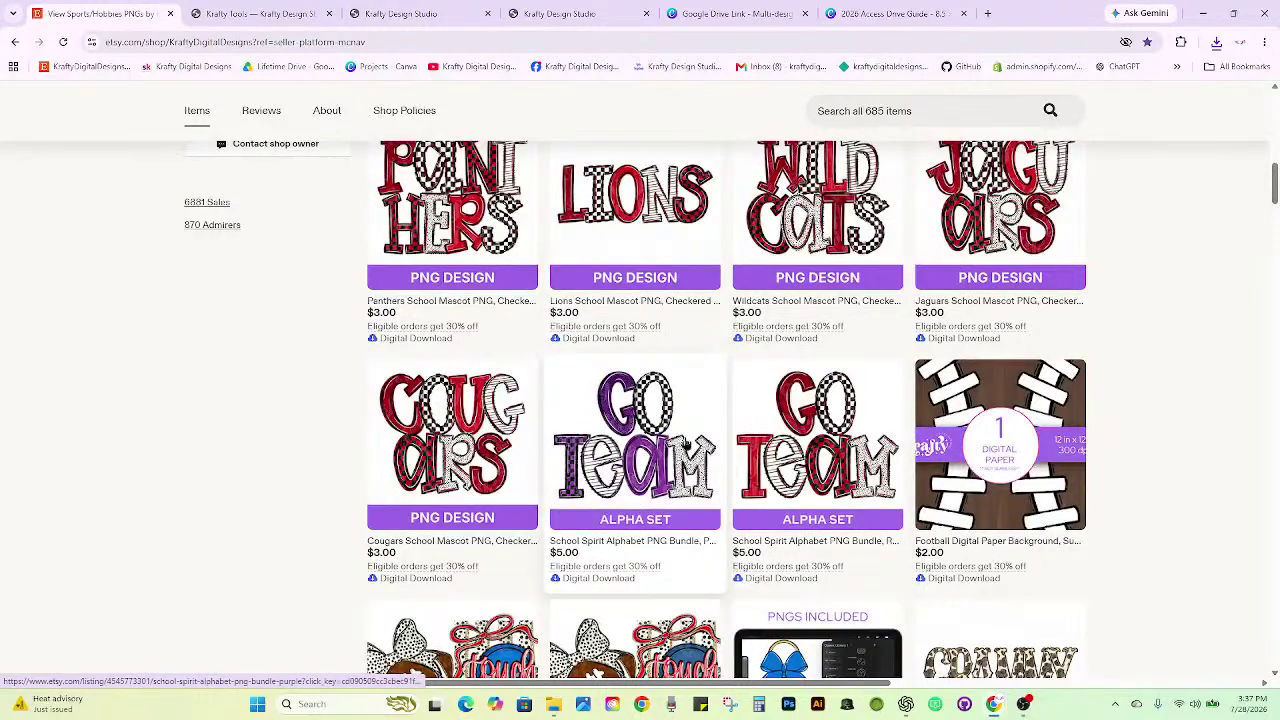
{"action": "scroll", "coordinate": [686, 445], "scroll_direction": "up", "scroll_amount": 4}
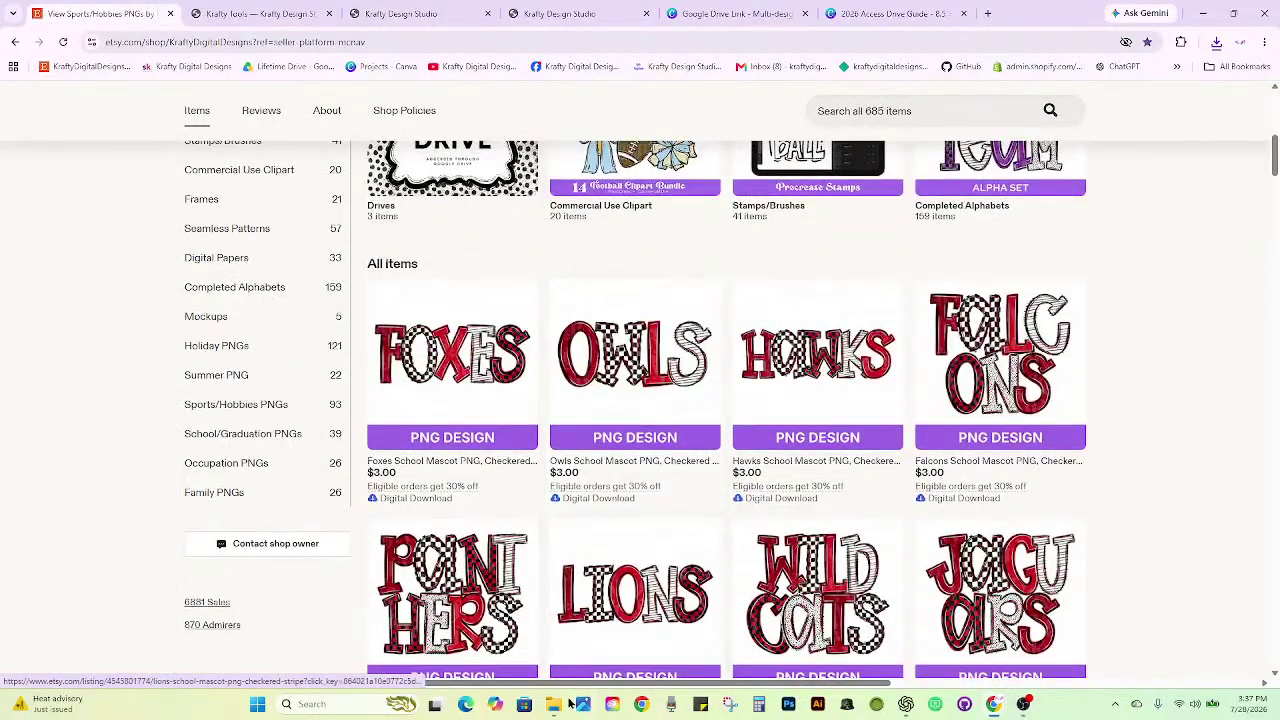
{"action": "mouse_move", "coordinate": [560, 703]}
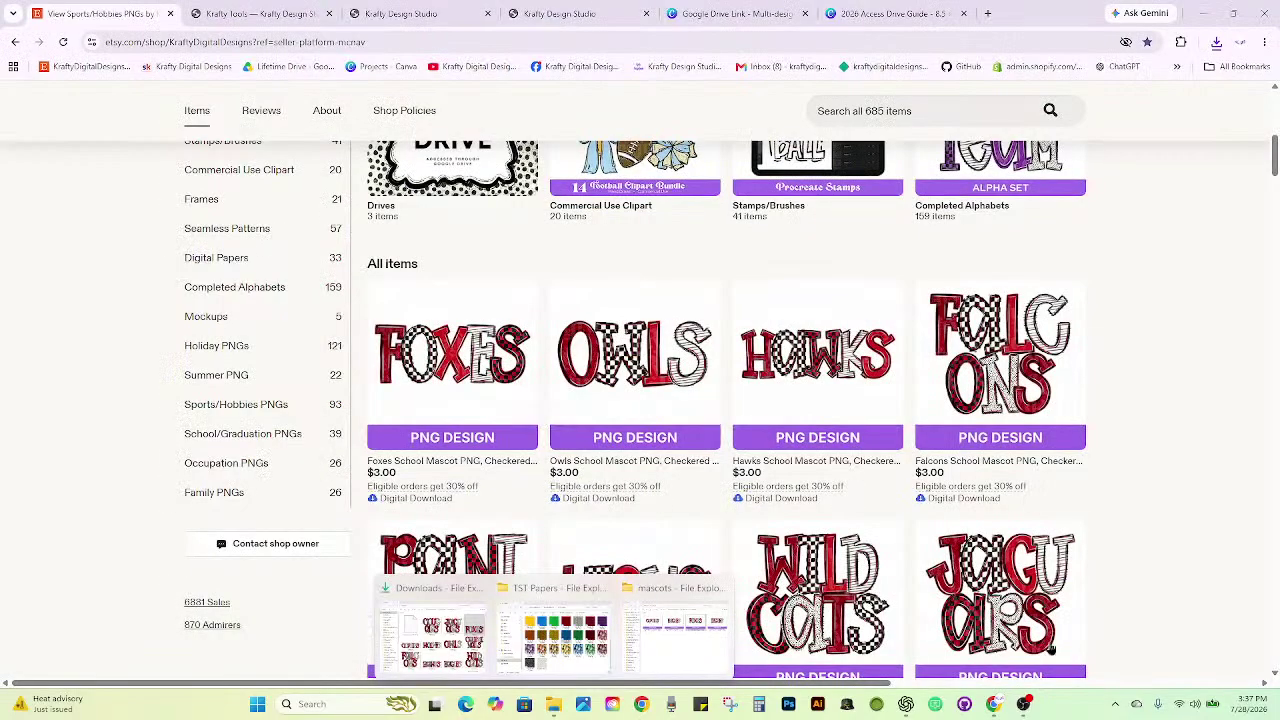
{"action": "left_click", "coordinate": [552, 706]}
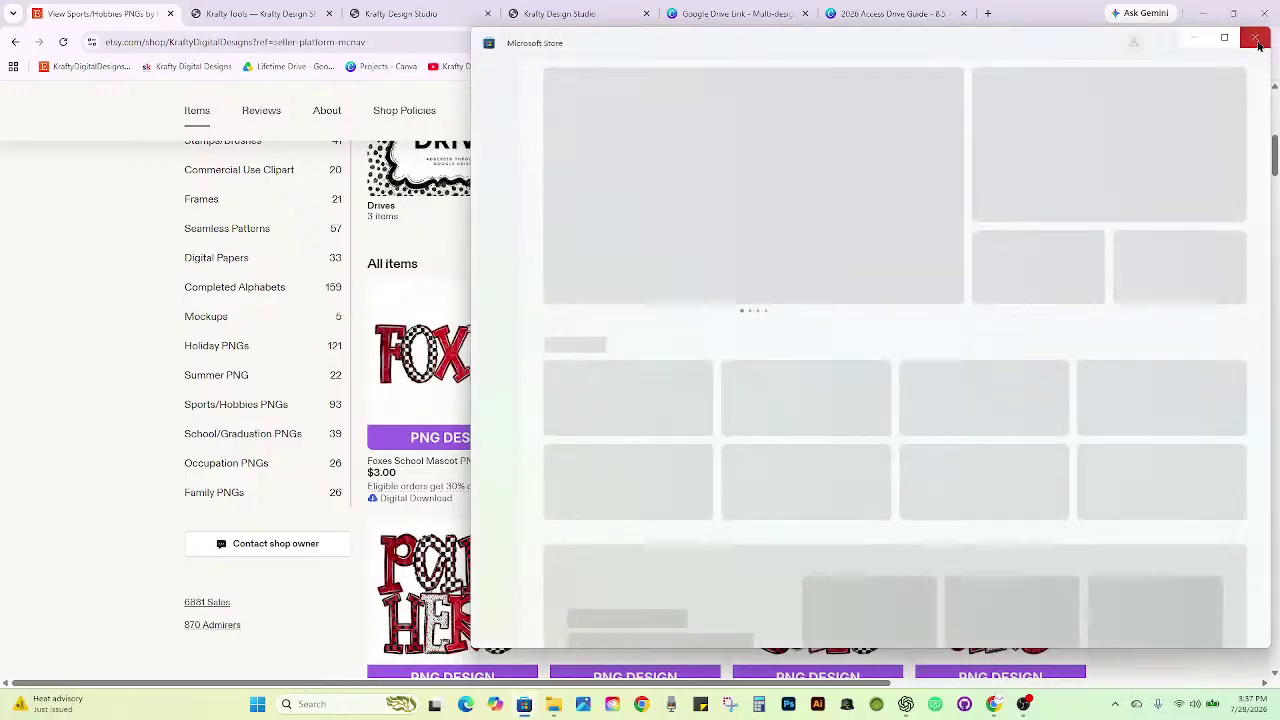
{"action": "left_click", "coordinate": [1256, 40]}
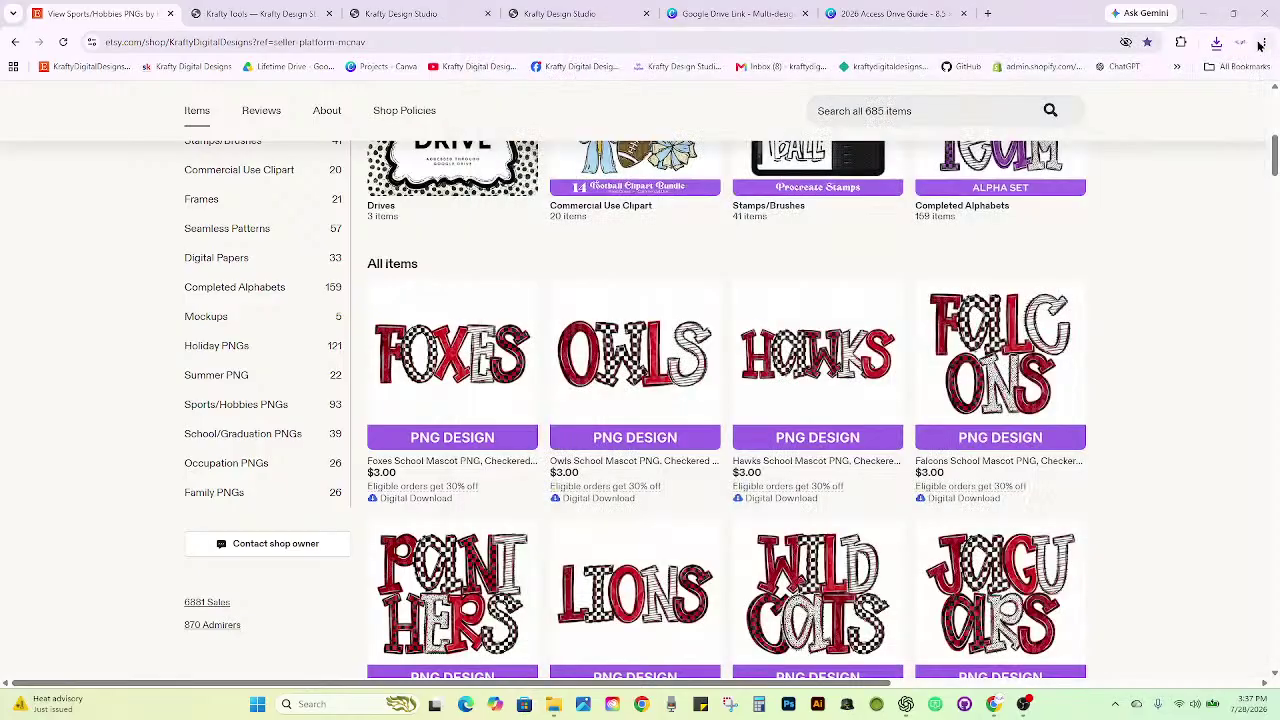
Open the Foxes School Mascot PNG listing from the shop's items and duplicate it as a new listing.
{"action": "mouse_move", "coordinate": [553, 706]}
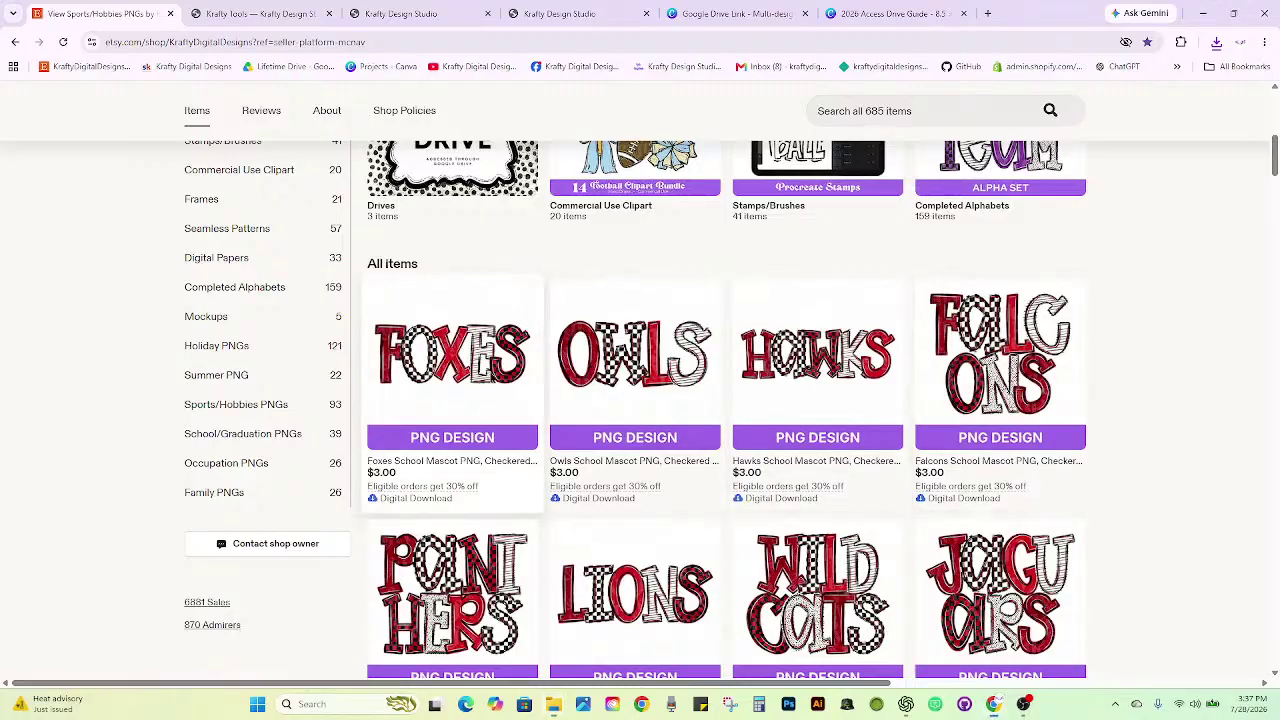
{"action": "left_click", "coordinate": [486, 391]}
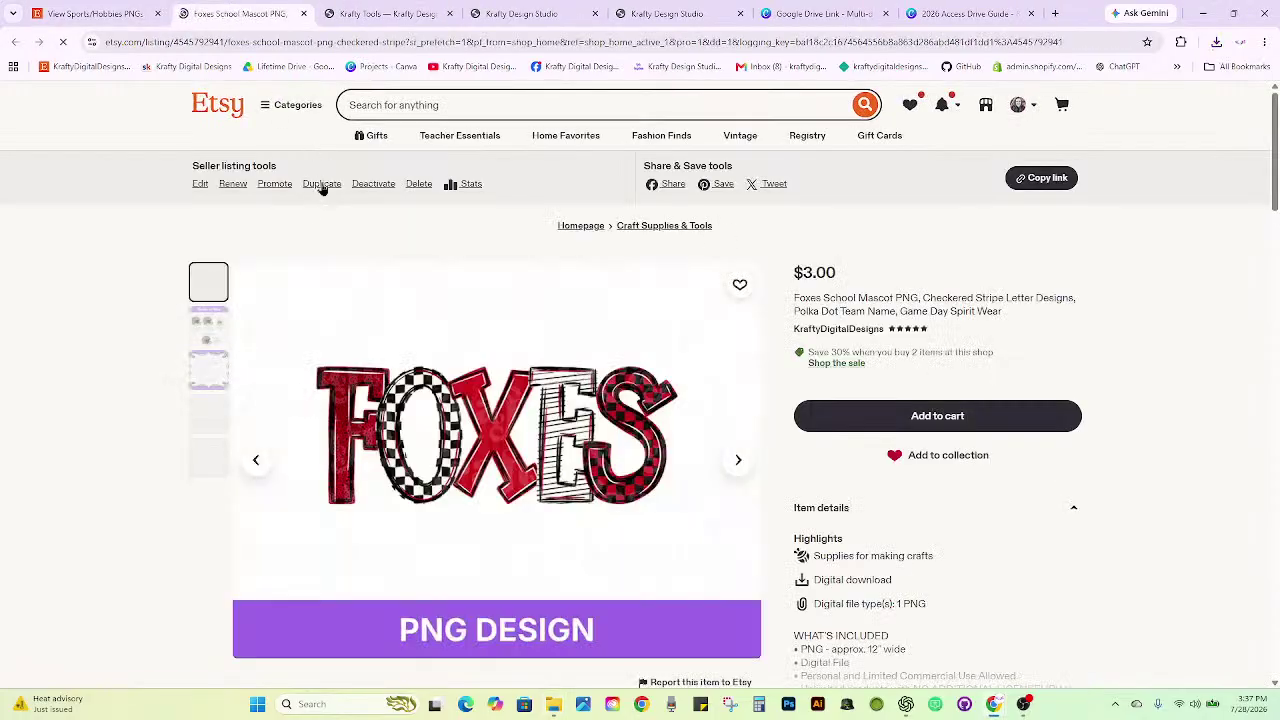
{"action": "left_click", "coordinate": [322, 185]}
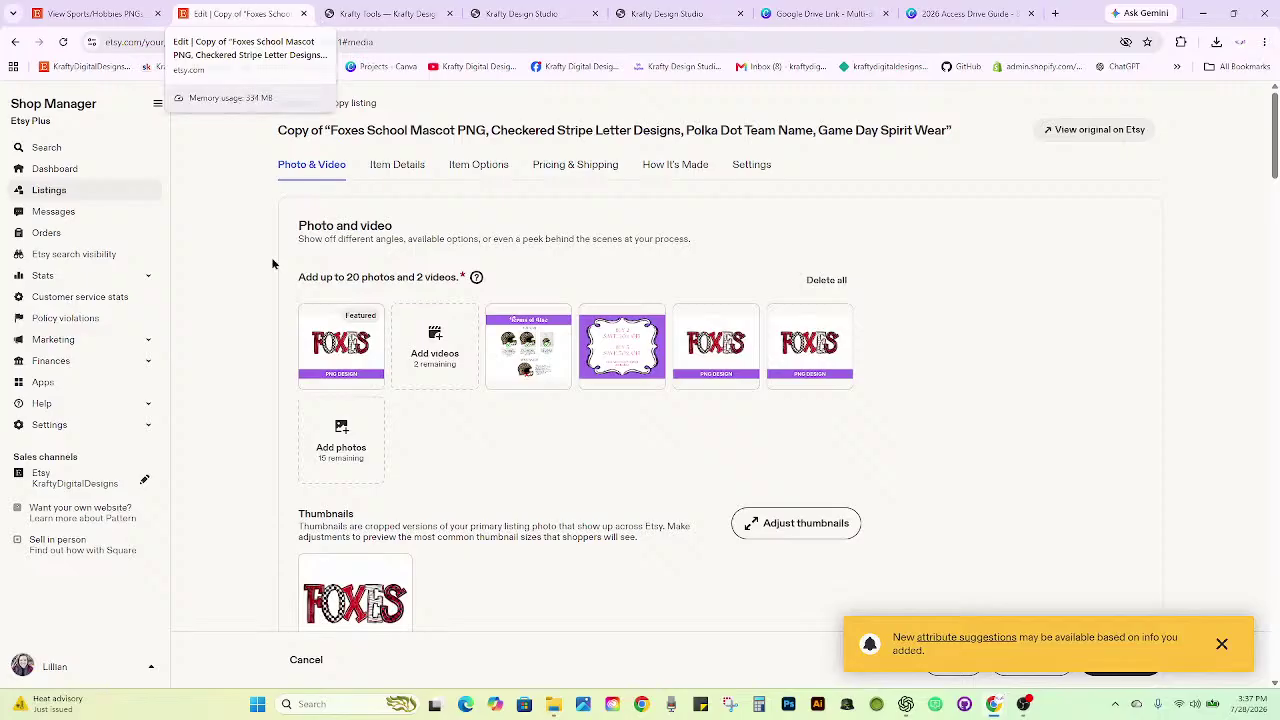
Replace the copied listing's Foxes photos with three Tigers mockup images and place one first as the featured photo.
{"action": "left_click", "coordinate": [313, 377]}
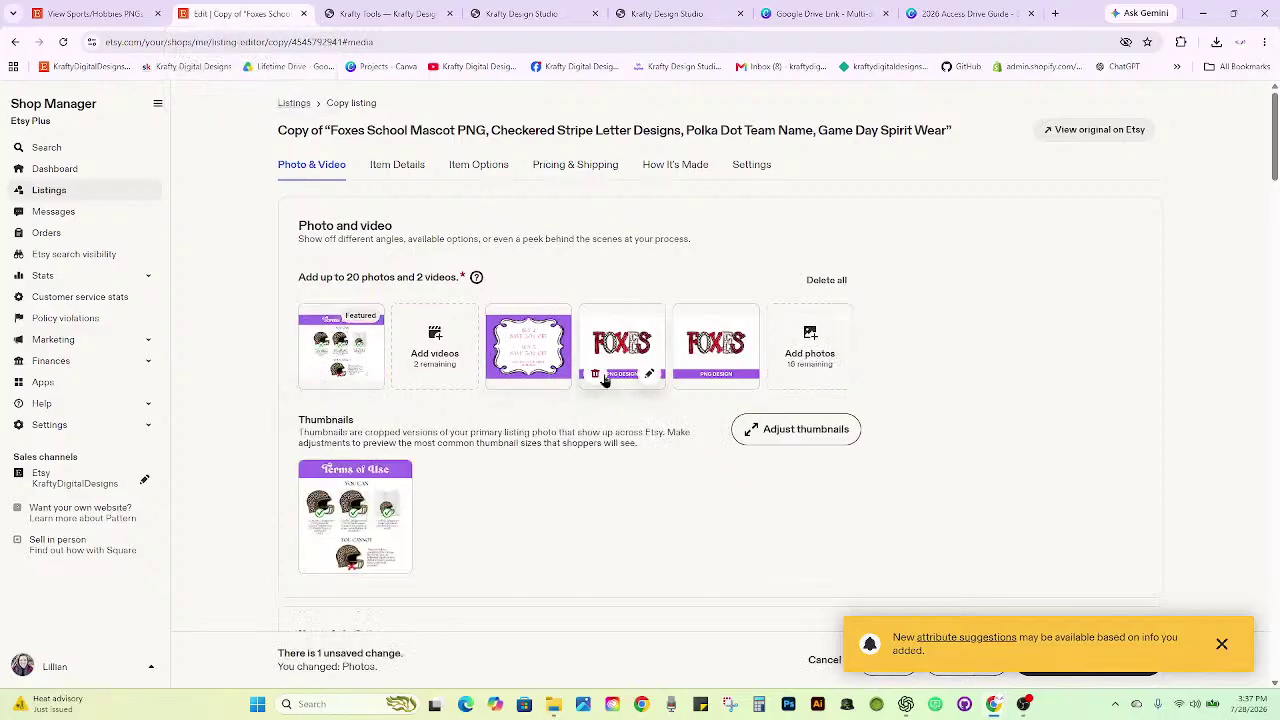
{"action": "left_click", "coordinate": [597, 374]}
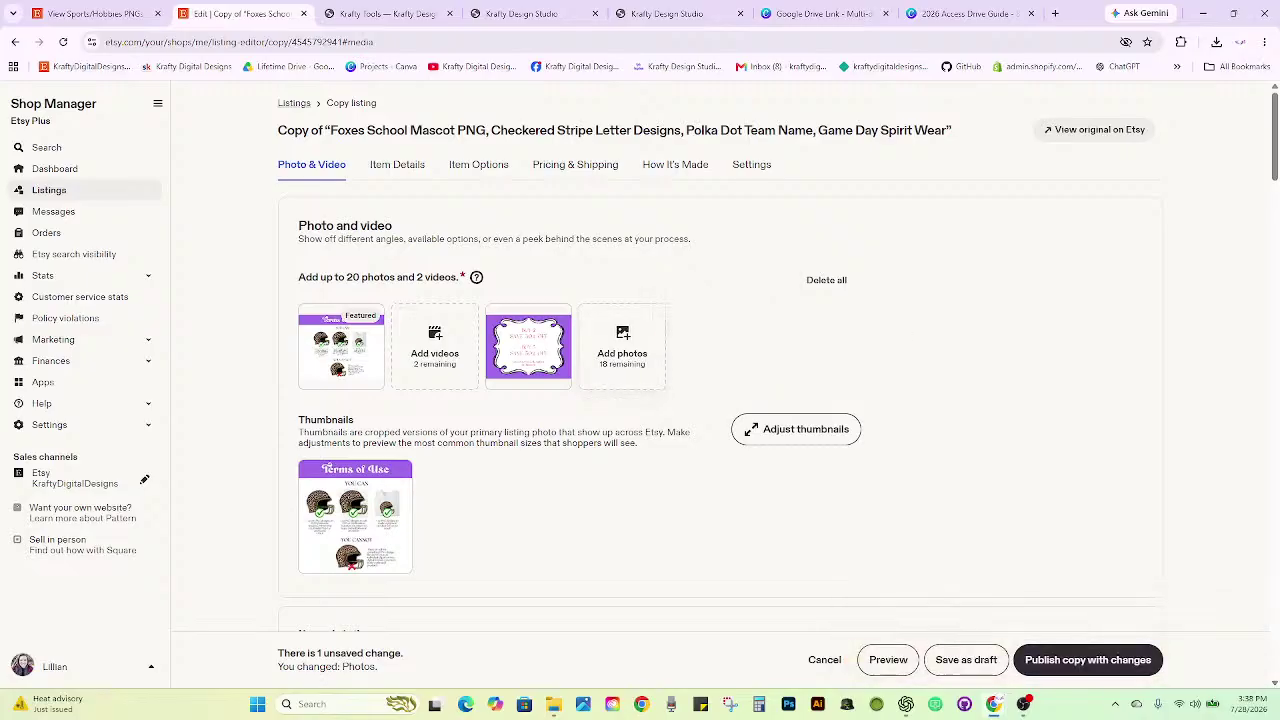
{"action": "left_click_drag", "start_coordinate": [1120, 388], "coordinate": [684, 352]}
{"action": "left_click_drag", "start_coordinate": [875, 352], "coordinate": [690, 348]}
{"action": "left_click_drag", "start_coordinate": [765, 367], "coordinate": [800, 360]}
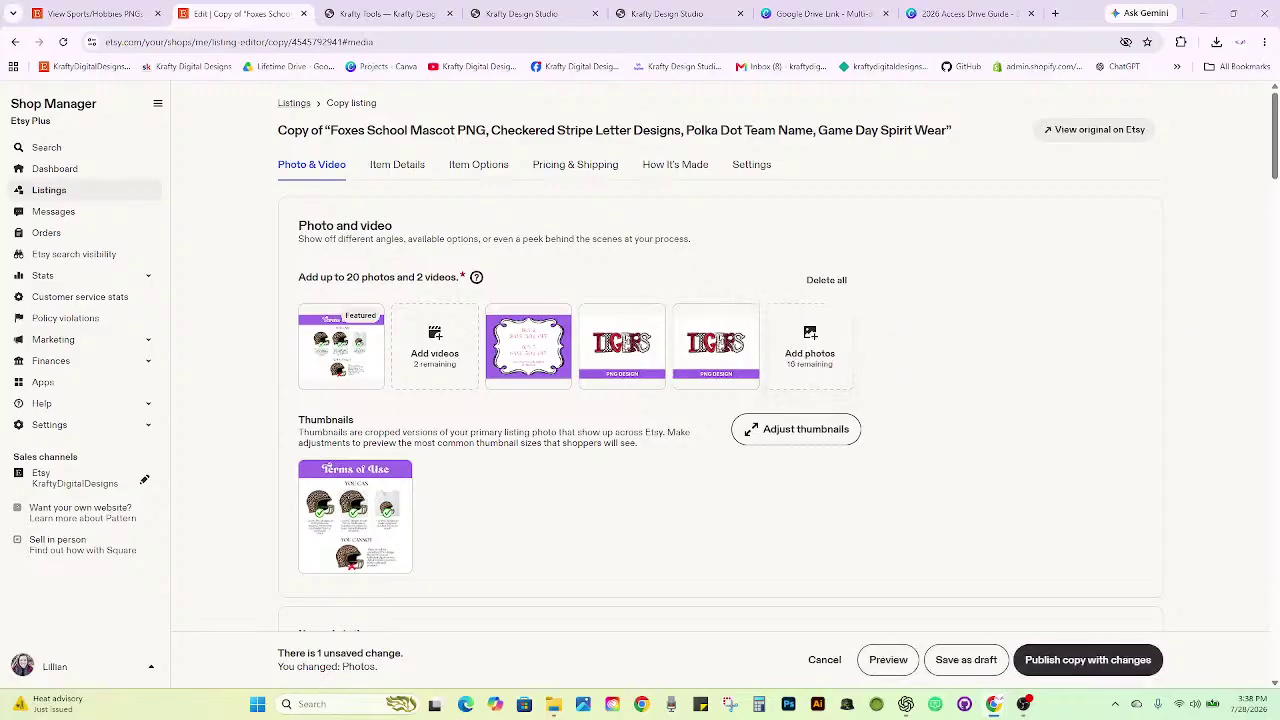
{"action": "left_click_drag", "start_coordinate": [1190, 280], "coordinate": [822, 345]}
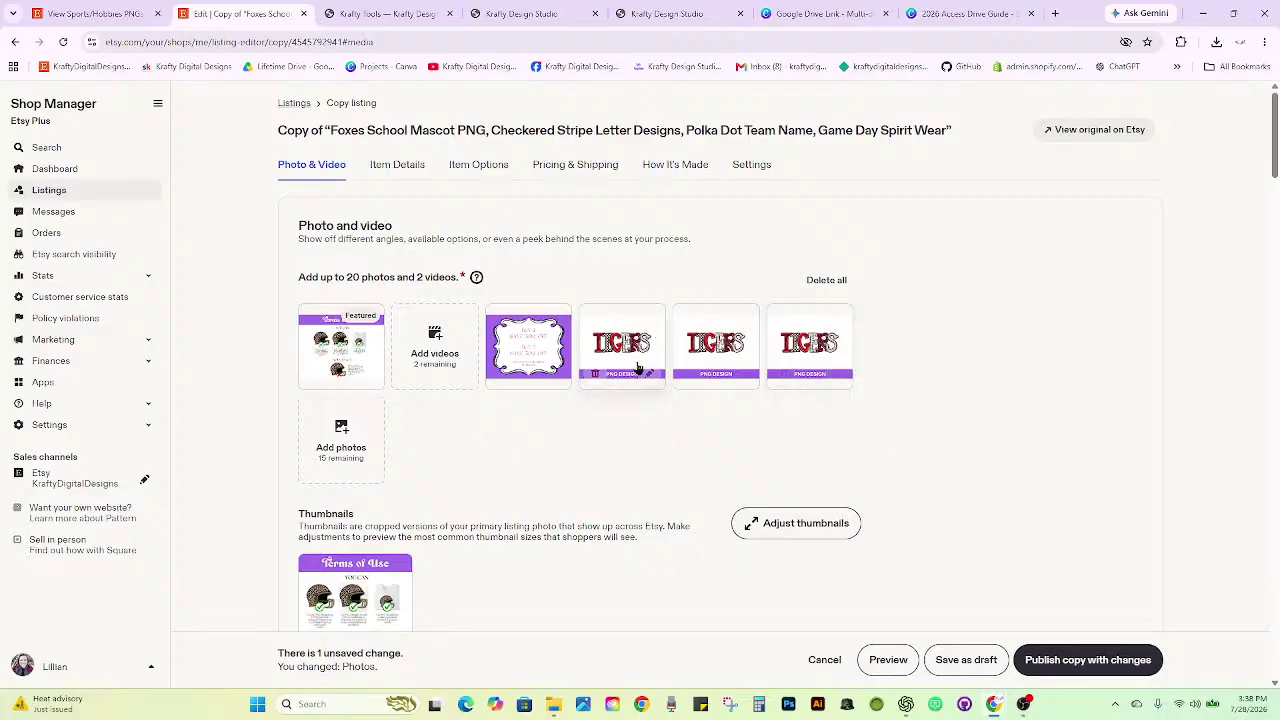
{"action": "left_click_drag", "start_coordinate": [637, 368], "coordinate": [388, 348]}
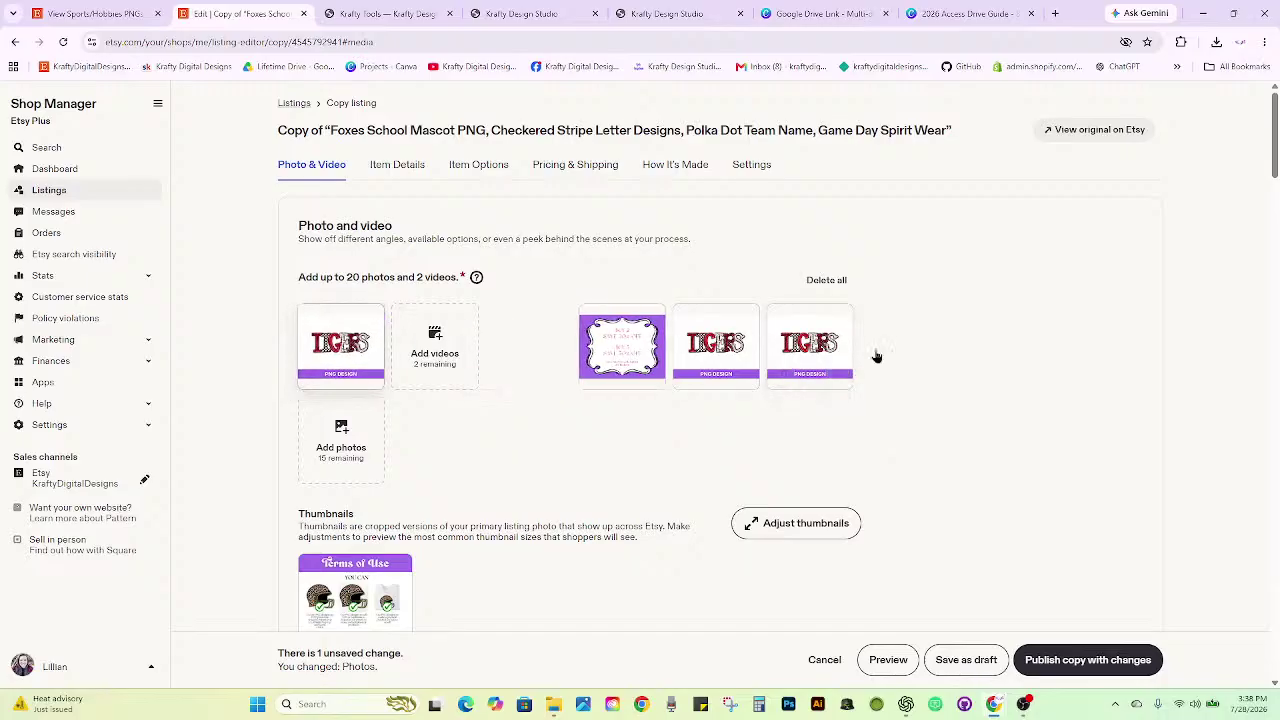
Replace the mascot name at the start of the listing title with "Tigers".
{"action": "scroll", "coordinate": [894, 337], "scroll_direction": "down", "scroll_amount": 5}
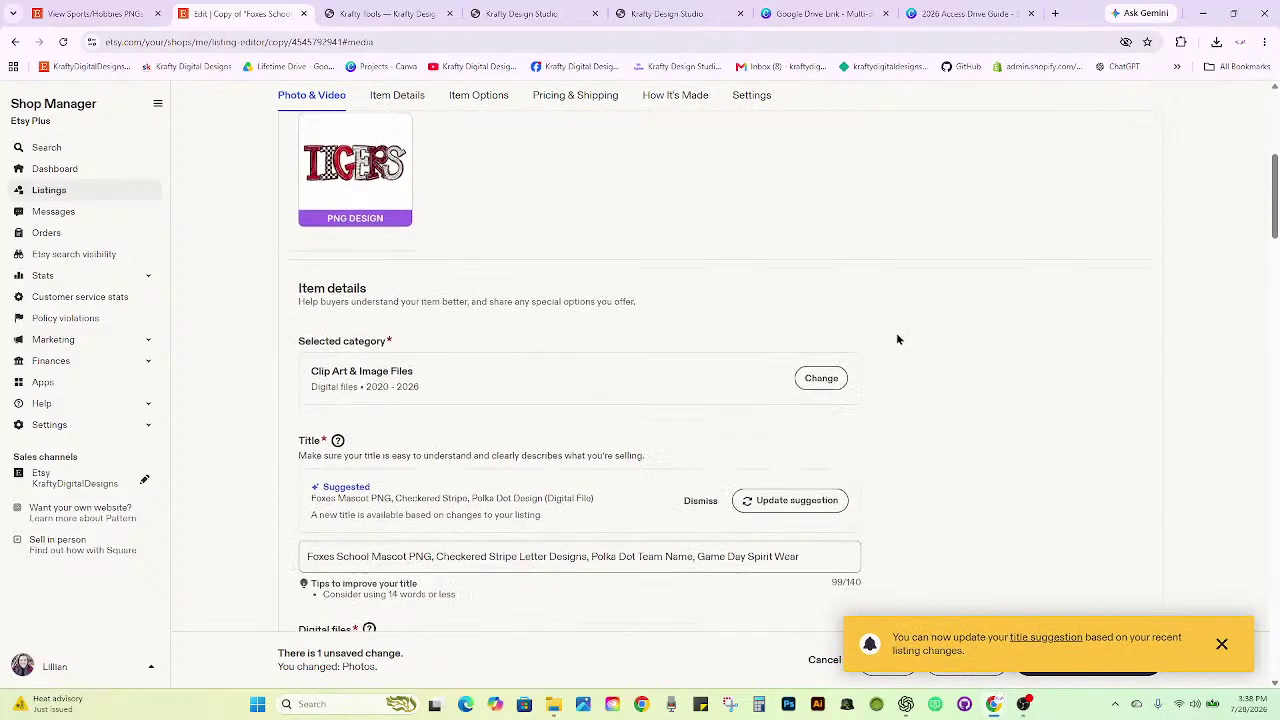
{"action": "scroll", "coordinate": [897, 339], "scroll_direction": "down", "scroll_amount": 3}
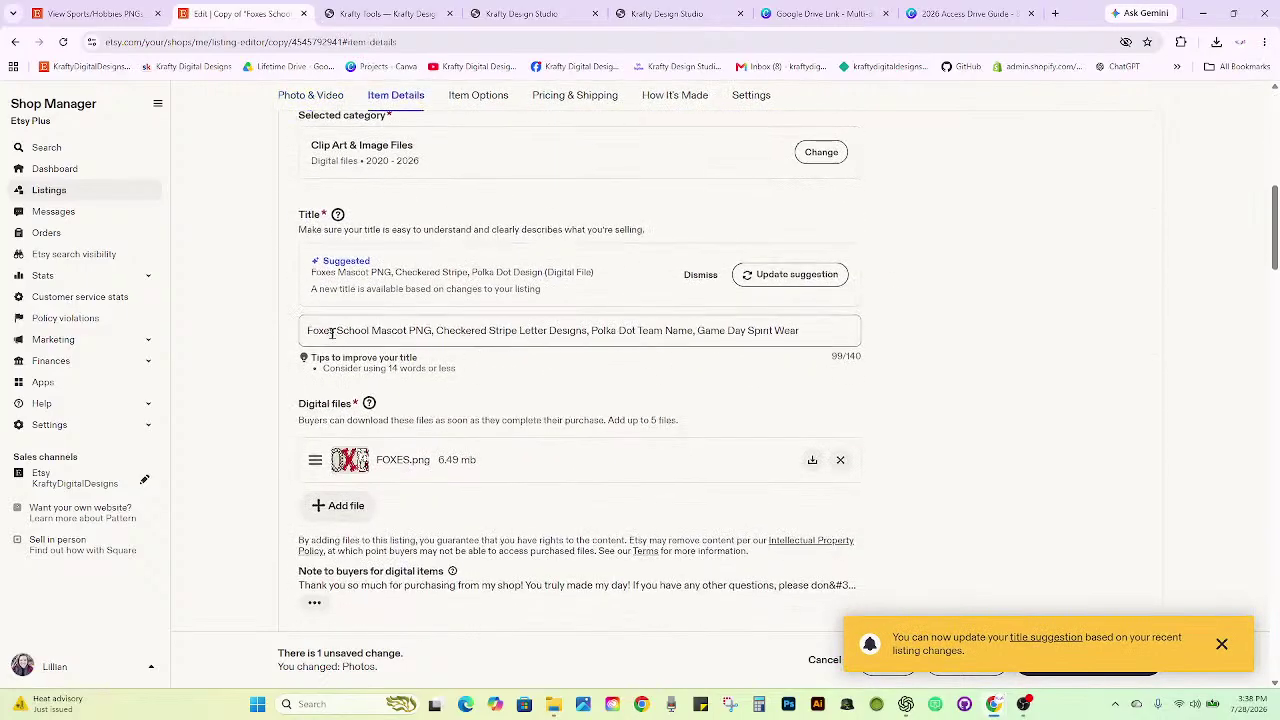
{"action": "left_click_drag", "start_coordinate": [333, 333], "coordinate": [303, 335]}
{"action": "key", "text": "BackSpace"}
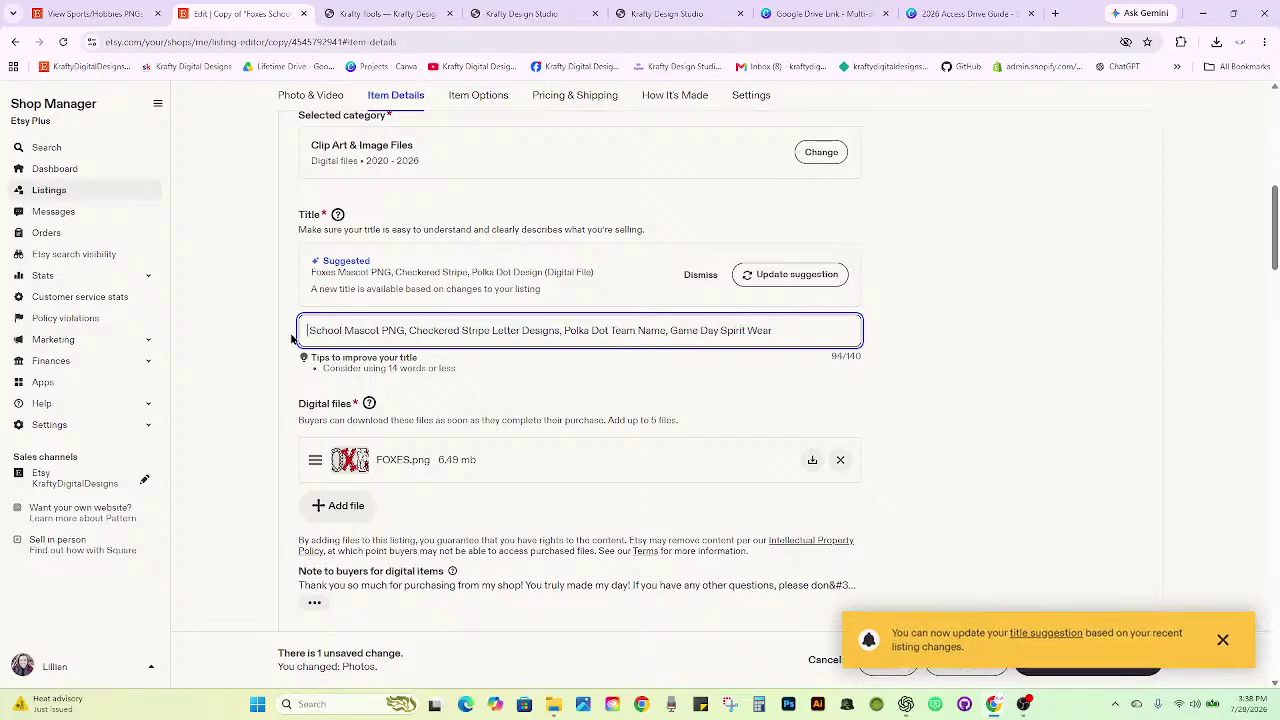
{"action": "type", "text": "Tigers"}
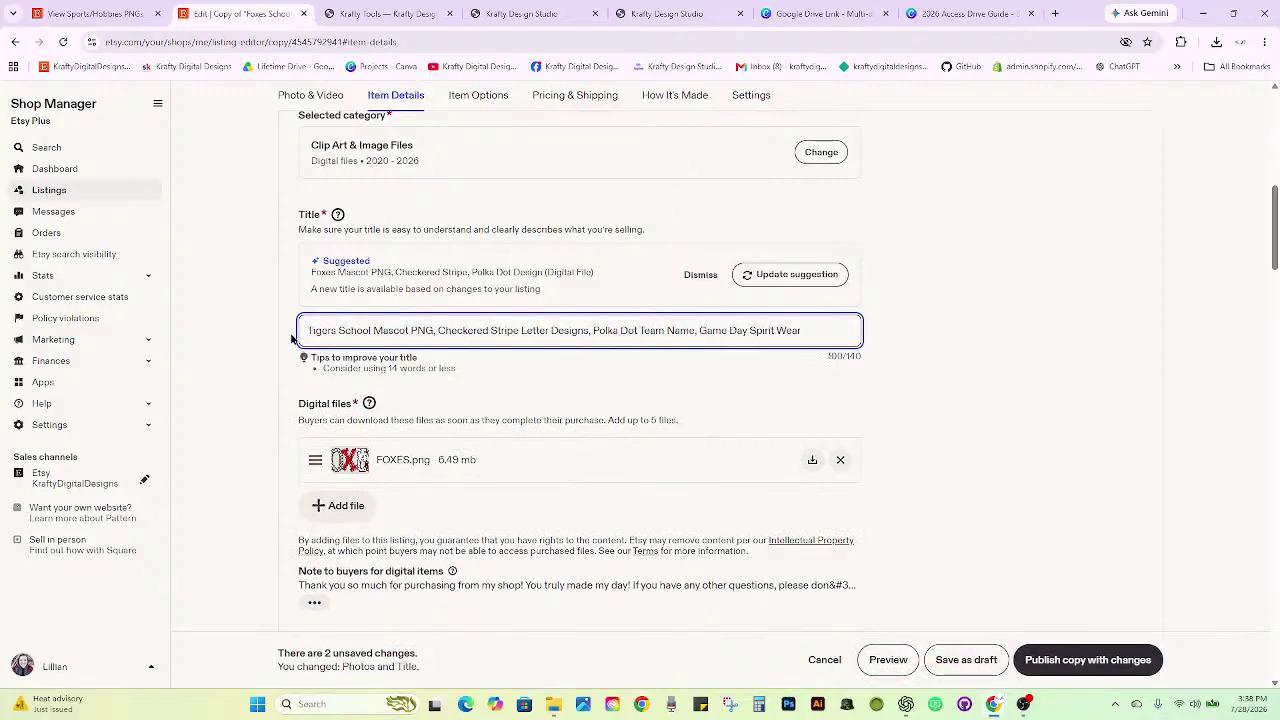
Remove FOXES.png from the listing's digital files and upload TIGERS.png from the computer instead.
{"action": "left_click", "coordinate": [838, 458]}
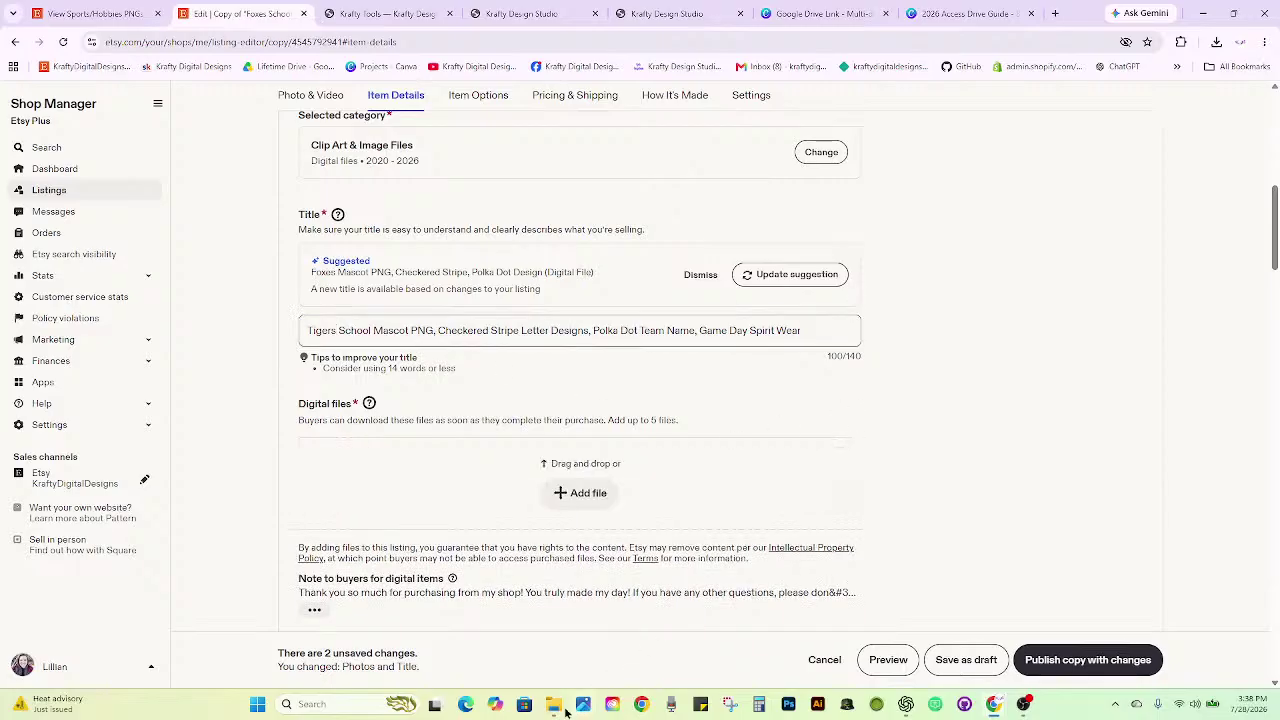
{"action": "mouse_move", "coordinate": [566, 708]}
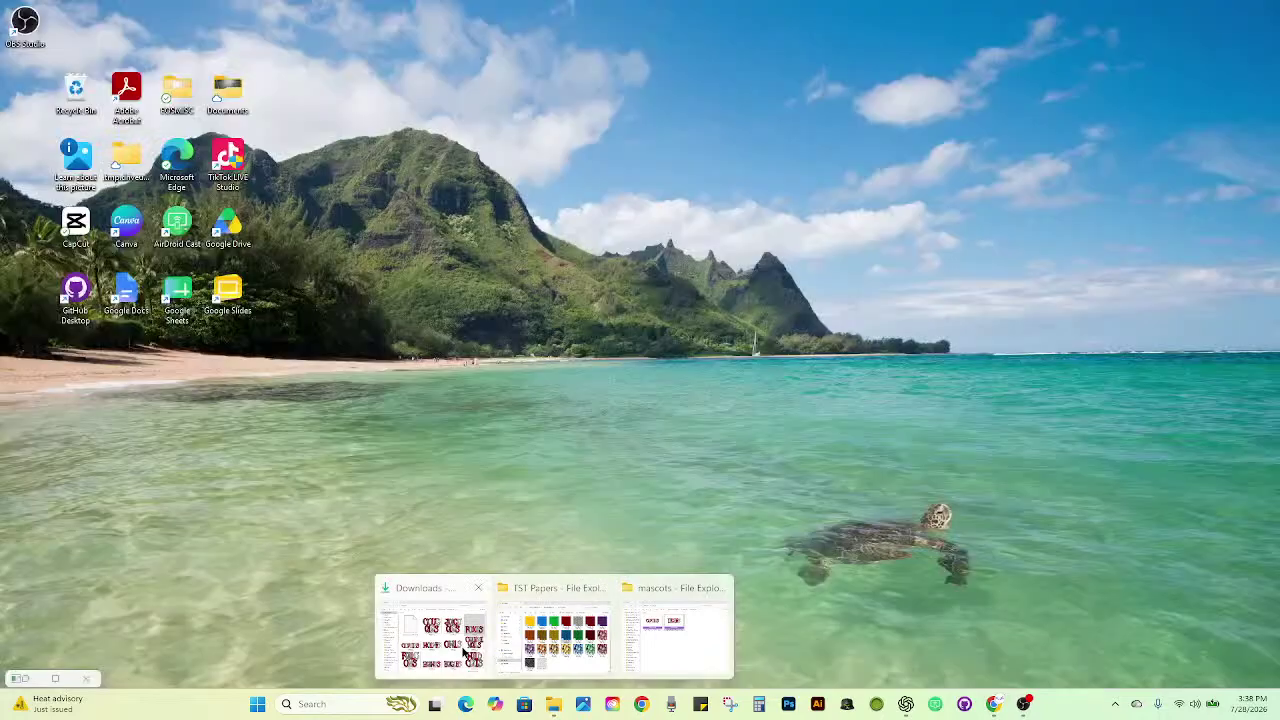
{"action": "mouse_move", "coordinate": [566, 640]}
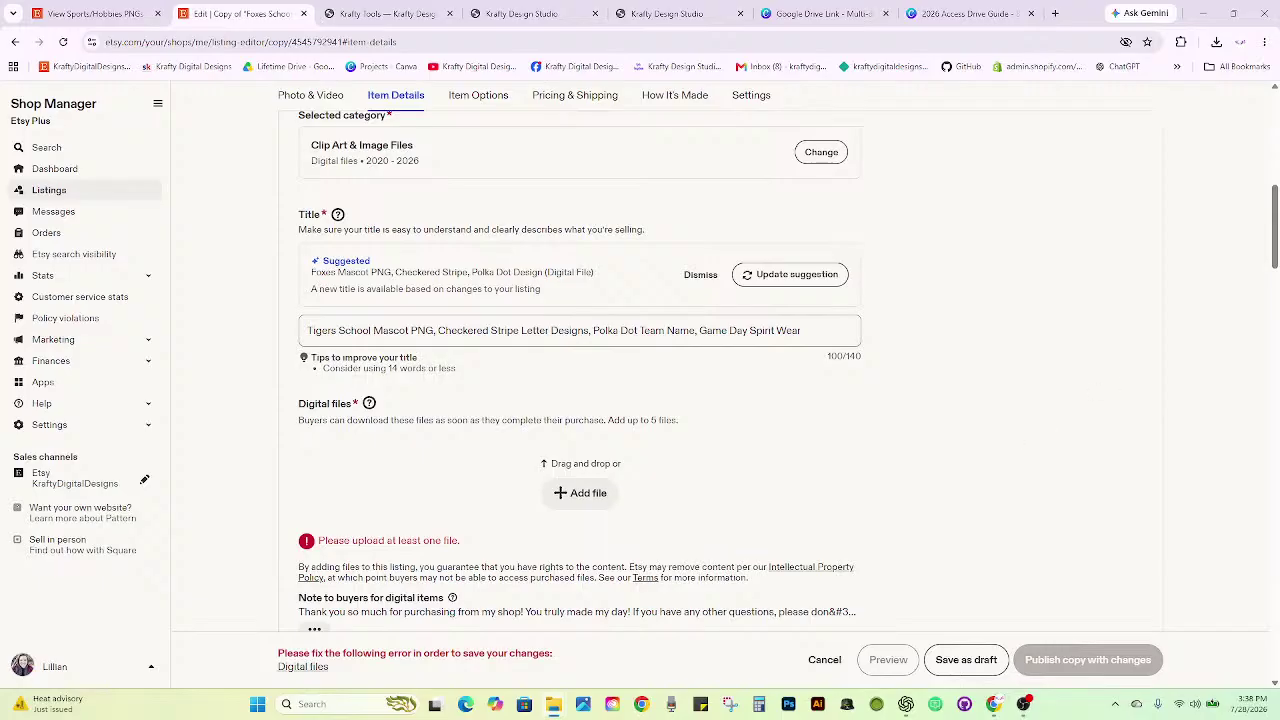
{"action": "left_click_drag", "start_coordinate": [1051, 603], "coordinate": [580, 490]}
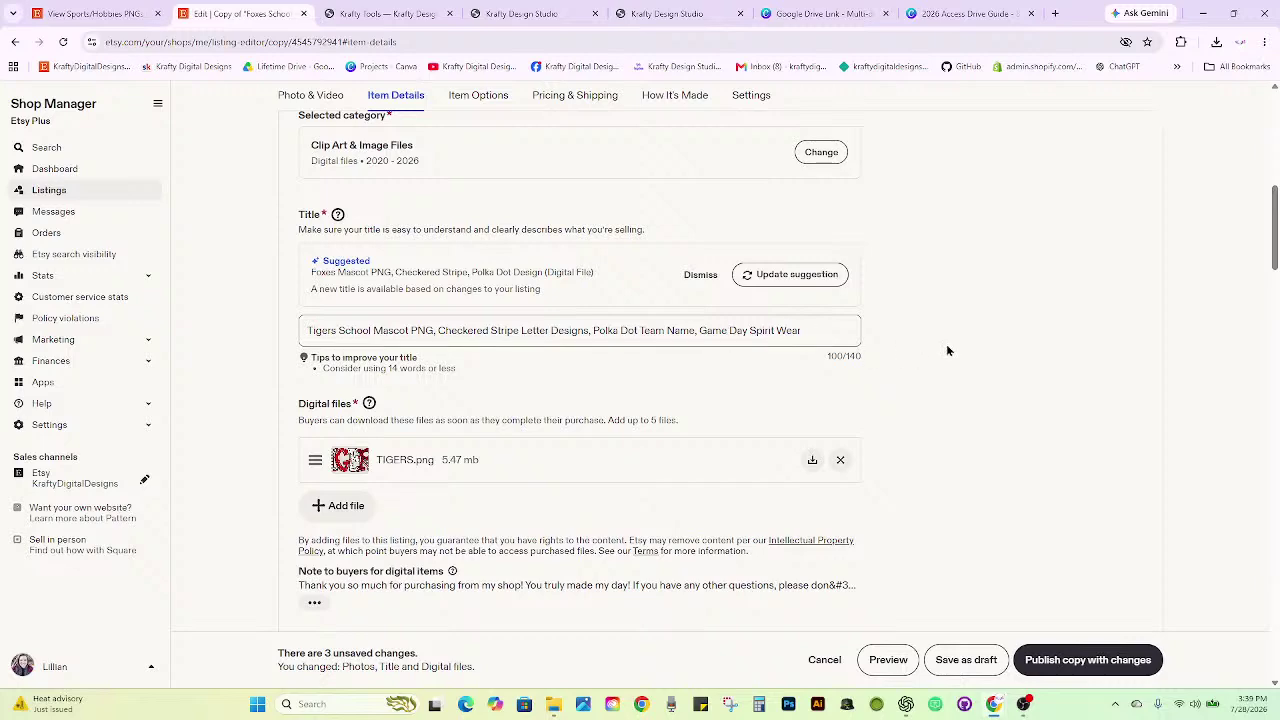
Replace the "foxes mascot png" tag with "tigers mascot png".
{"action": "scroll", "coordinate": [943, 352], "scroll_direction": "down", "scroll_amount": 10}
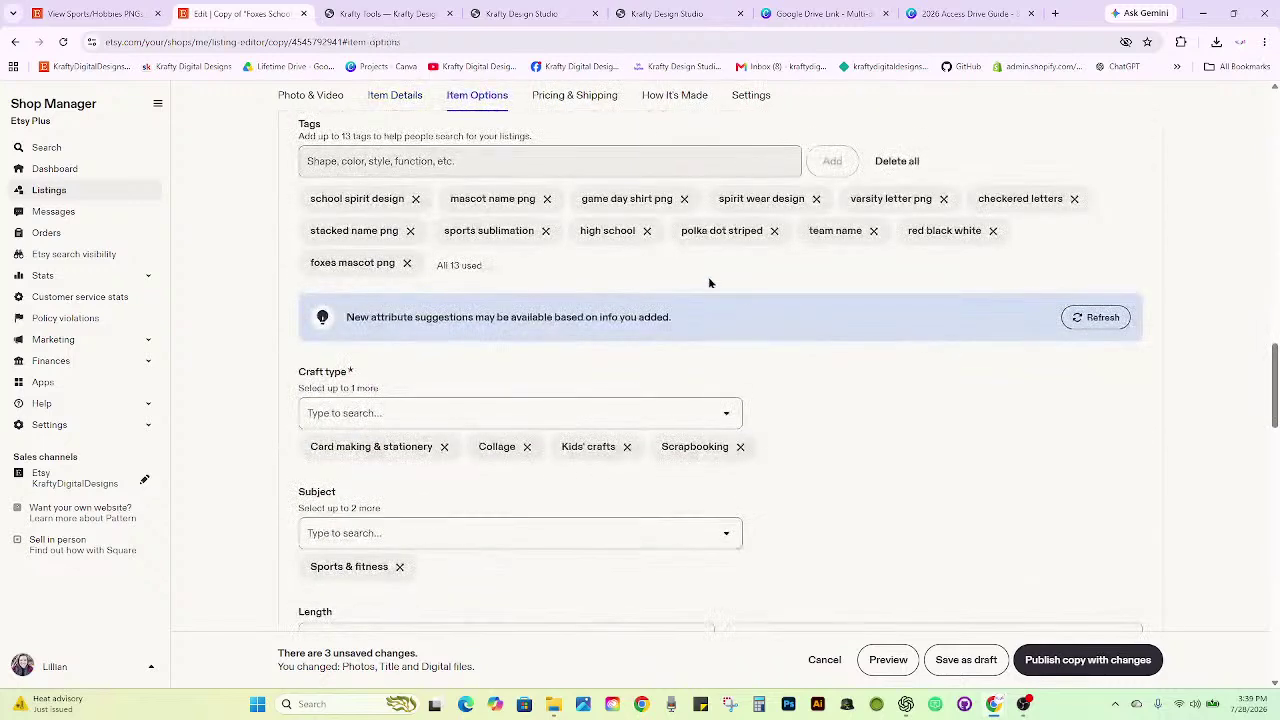
{"action": "left_click", "coordinate": [407, 263]}
{"action": "type", "text": "tigers"}
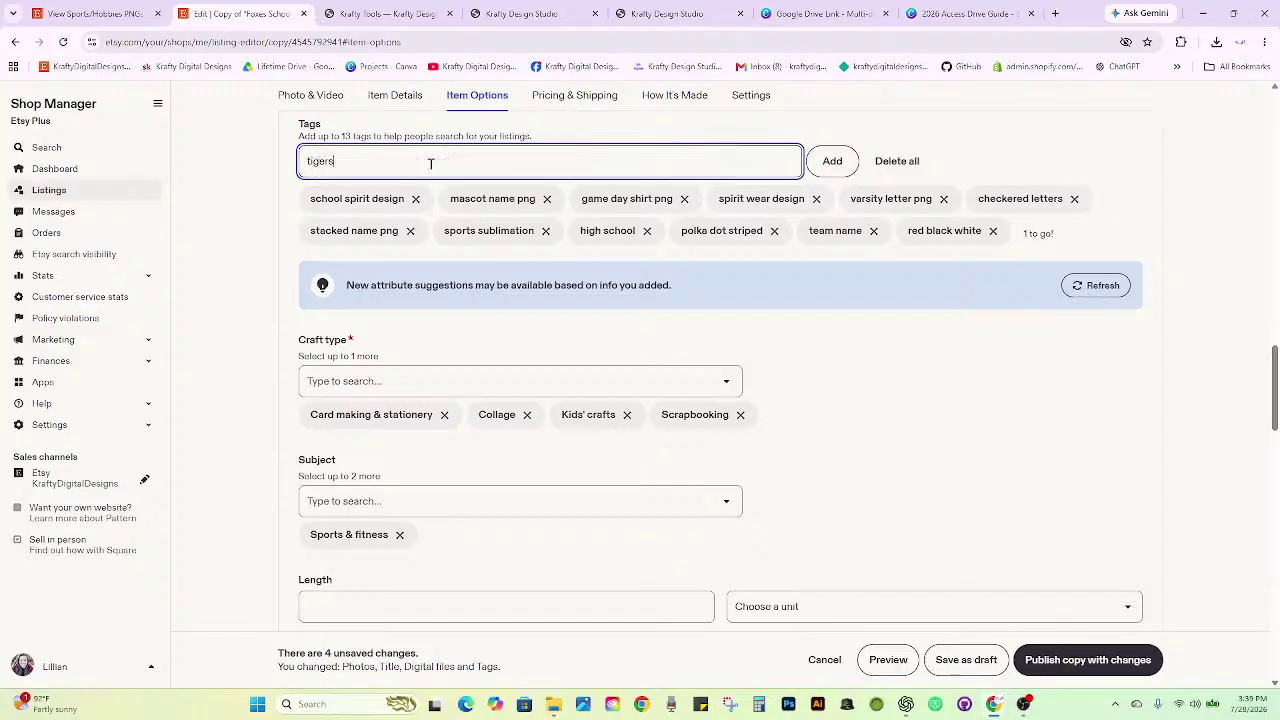
{"action": "type", "text": " mascot png"}
{"action": "key", "text": "Return"}
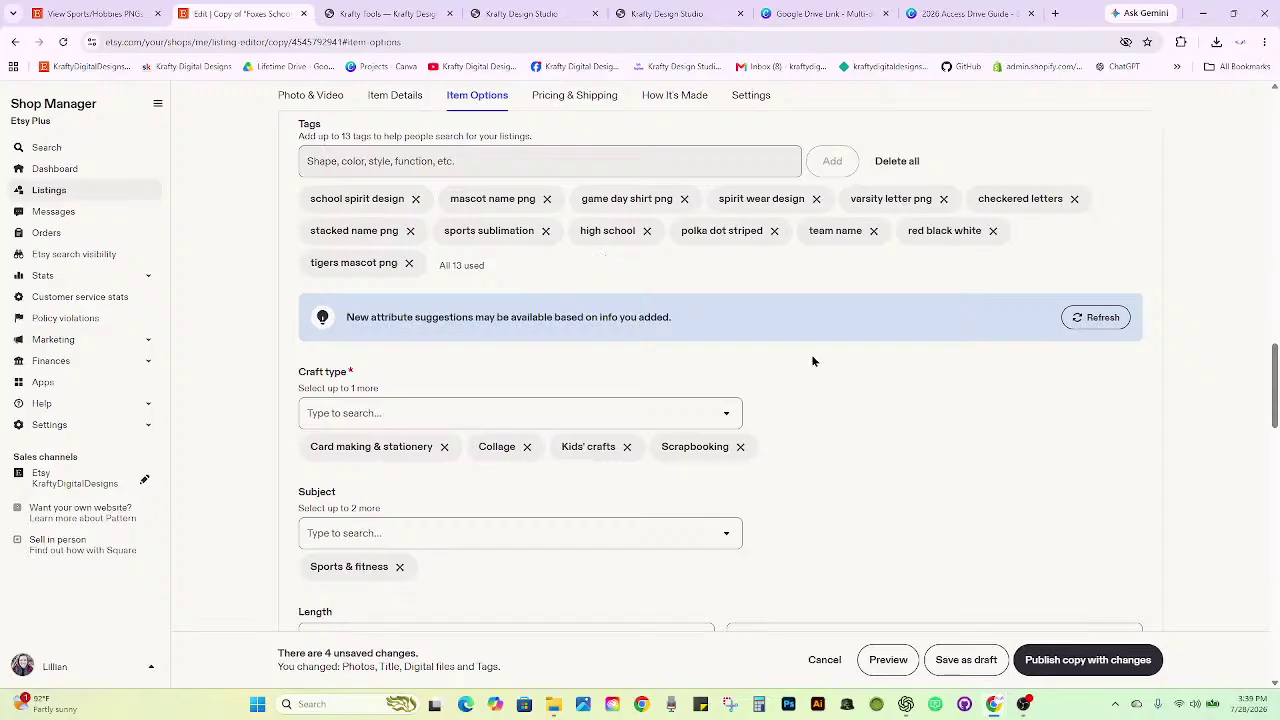
Publish the Tigers listing copy with its changes, close the shop manager's listings page and reload the shop page.
{"action": "scroll", "coordinate": [811, 361], "scroll_direction": "down", "scroll_amount": 4}
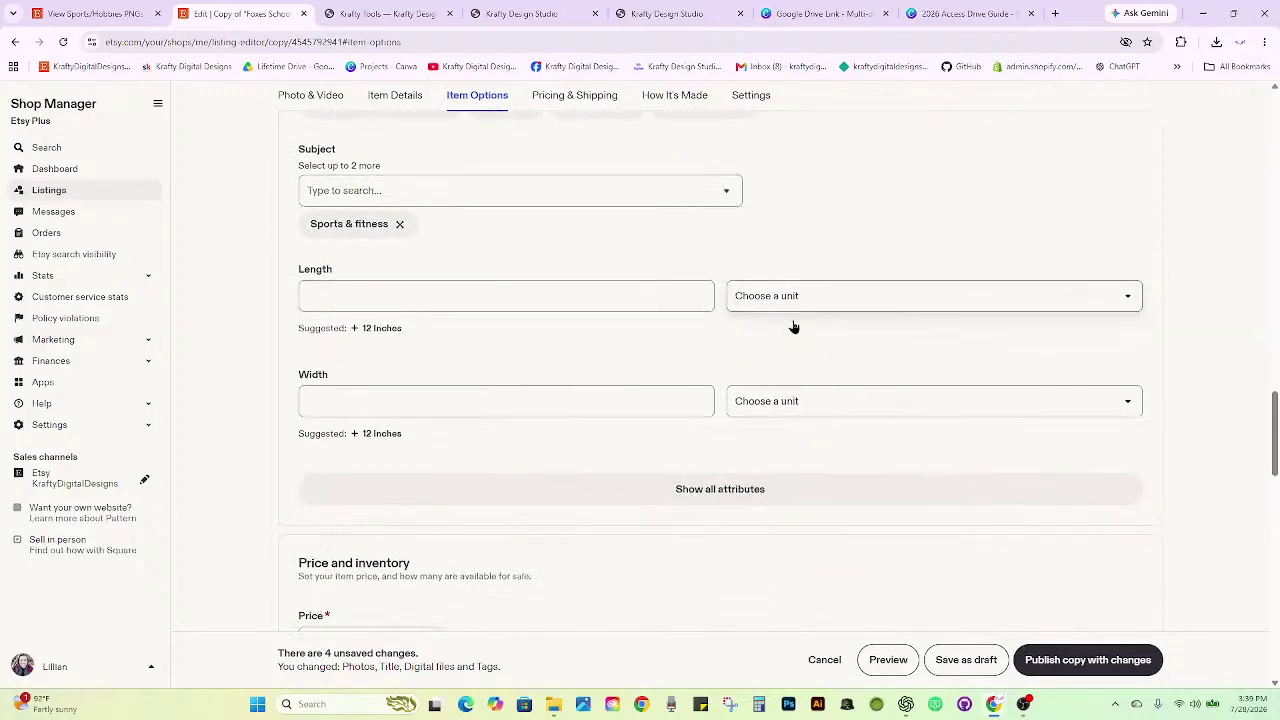
{"action": "scroll", "coordinate": [792, 328], "scroll_direction": "down", "scroll_amount": 5}
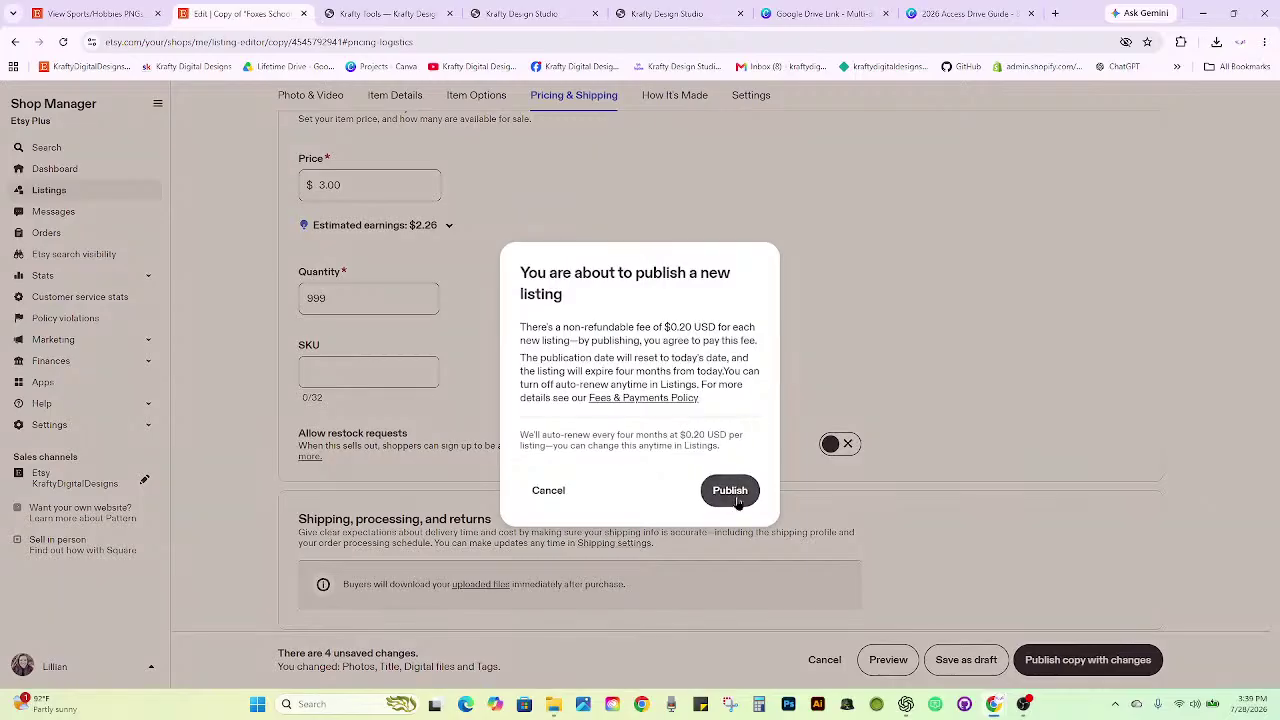
{"action": "left_click", "coordinate": [729, 489]}
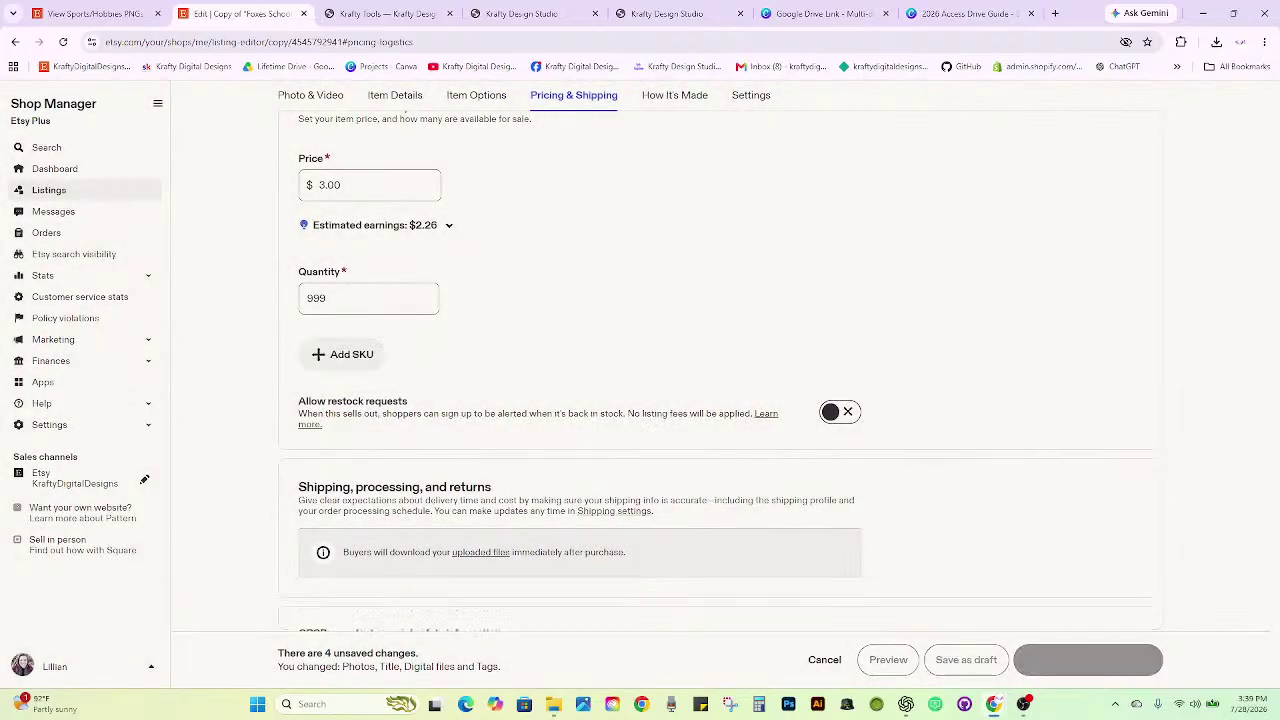
{"action": "left_click", "coordinate": [663, 658]}
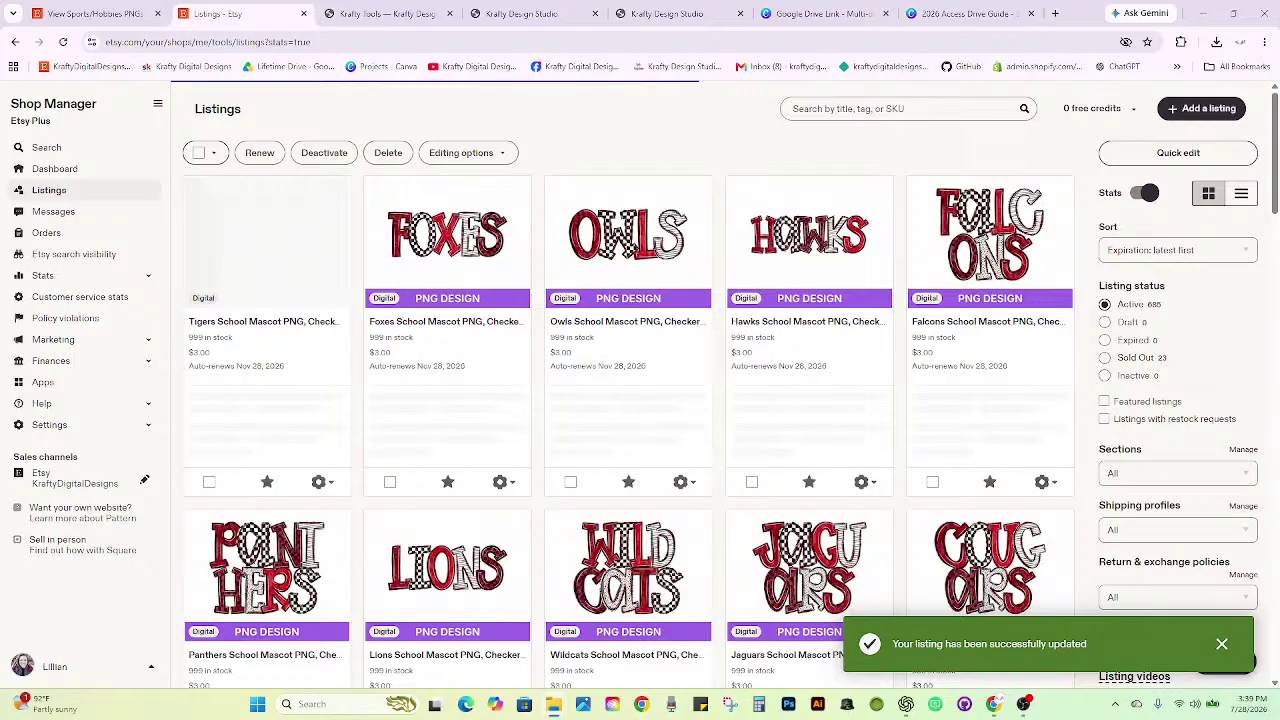
{"action": "left_click", "coordinate": [303, 13]}
{"action": "left_click", "coordinate": [62, 42]}
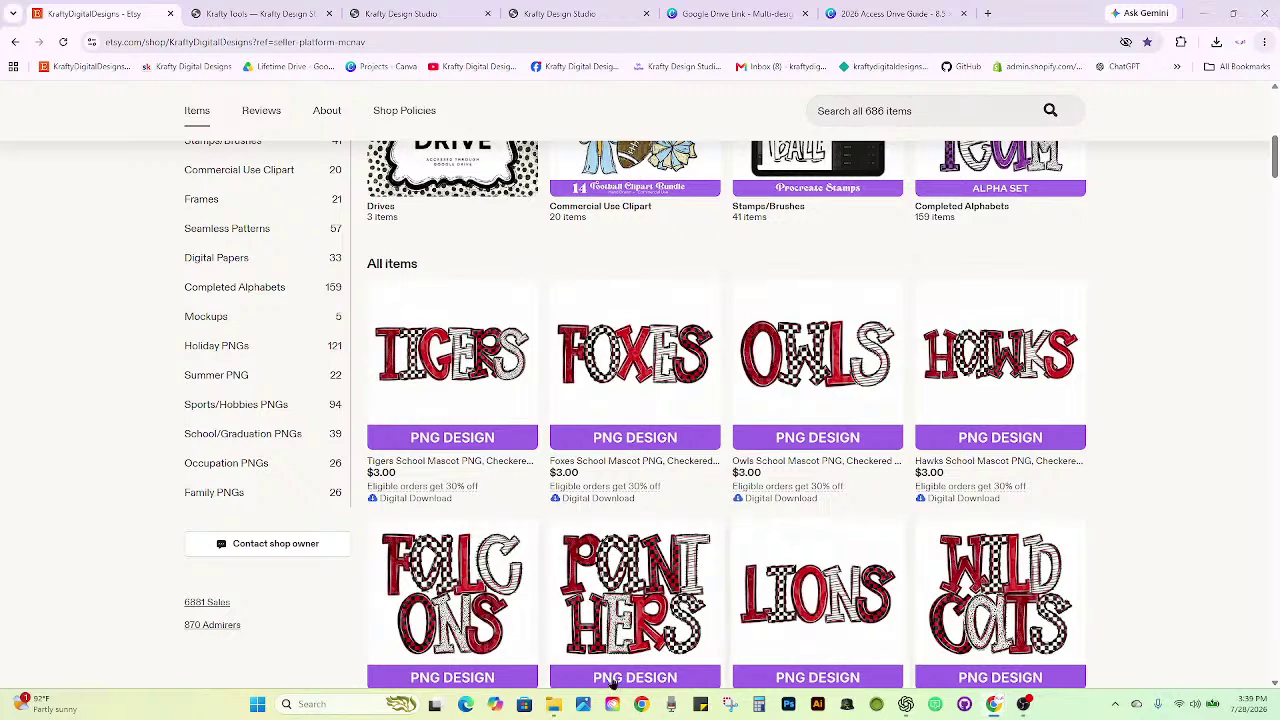
Extract the downloaded zip archive into the folder 196 in Downloads.
{"action": "mouse_move", "coordinate": [553, 704]}
{"action": "mouse_move", "coordinate": [661, 632]}
{"action": "left_click", "coordinate": [760, 480]}
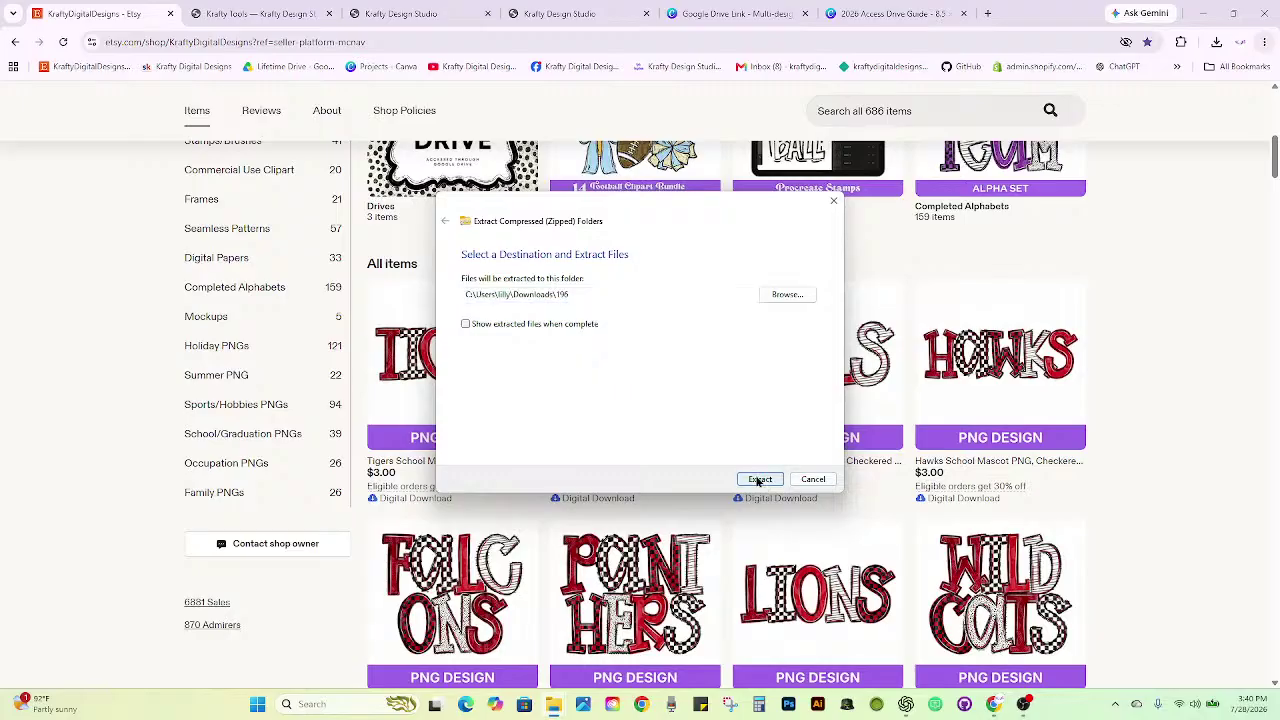
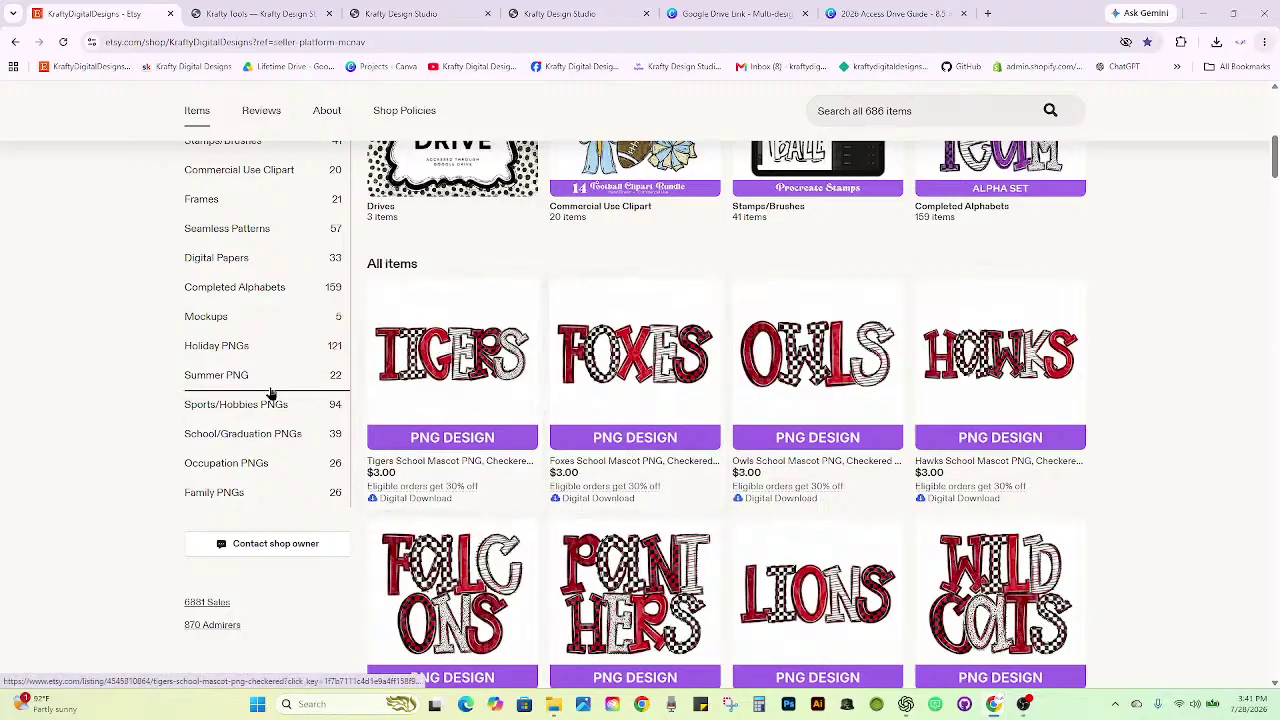
Open the shop's Completed Alphabets section and look through its alphabet set listings and the shop banner.
{"action": "scroll", "coordinate": [250, 400], "scroll_direction": "up", "scroll_amount": 2}
{"action": "scroll", "coordinate": [251, 445], "scroll_direction": "down", "scroll_amount": 1}
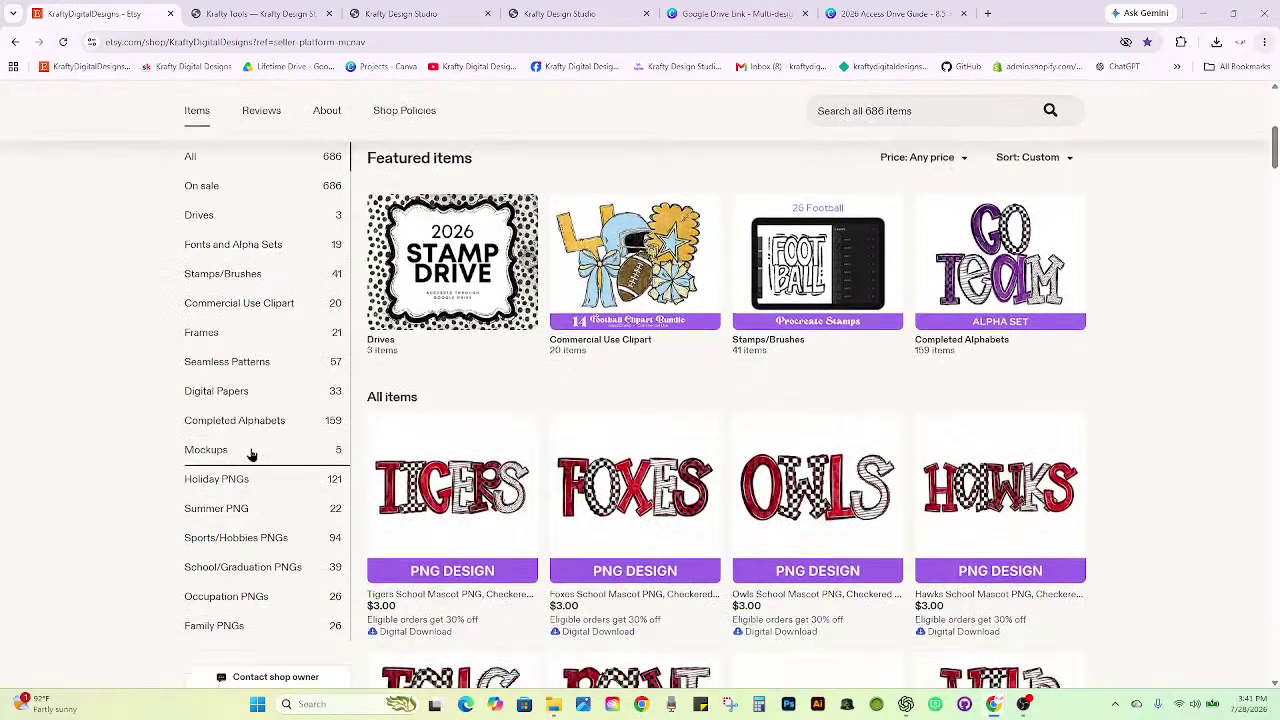
{"action": "left_click", "coordinate": [258, 424]}
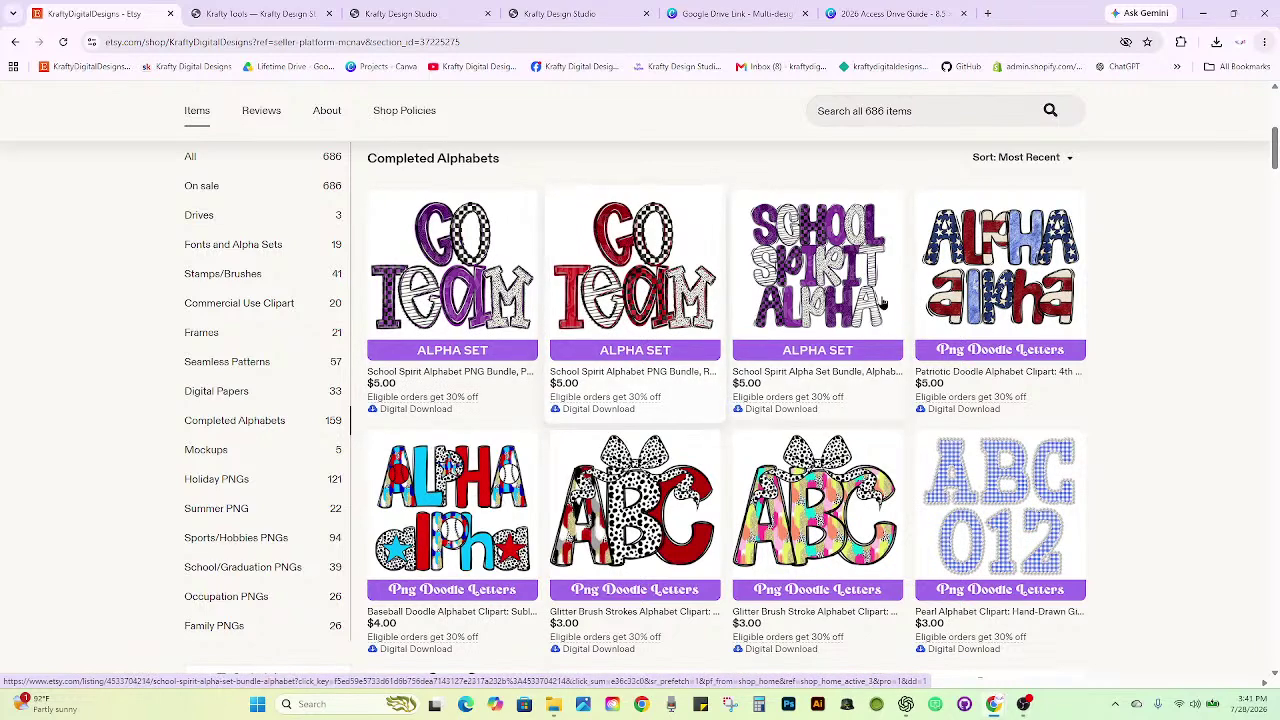
{"action": "scroll", "coordinate": [879, 305], "scroll_direction": "down", "scroll_amount": 1}
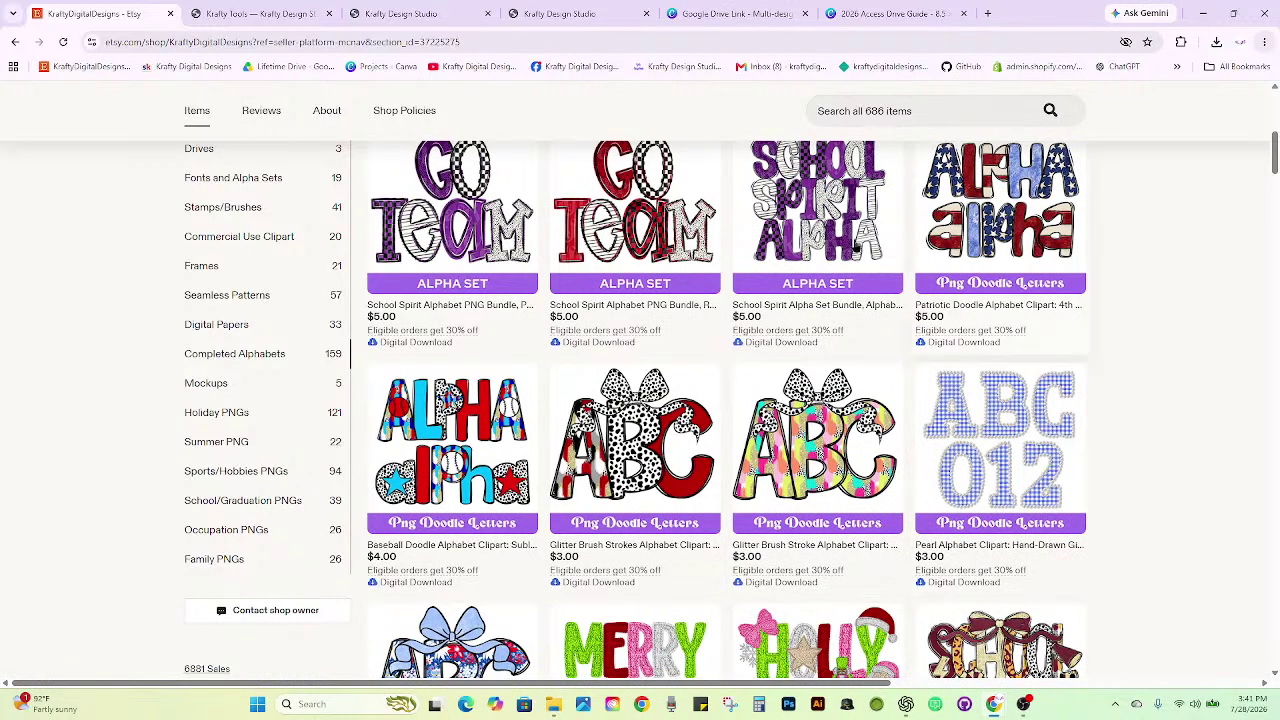
{"action": "scroll", "coordinate": [808, 228], "scroll_direction": "down", "scroll_amount": 3}
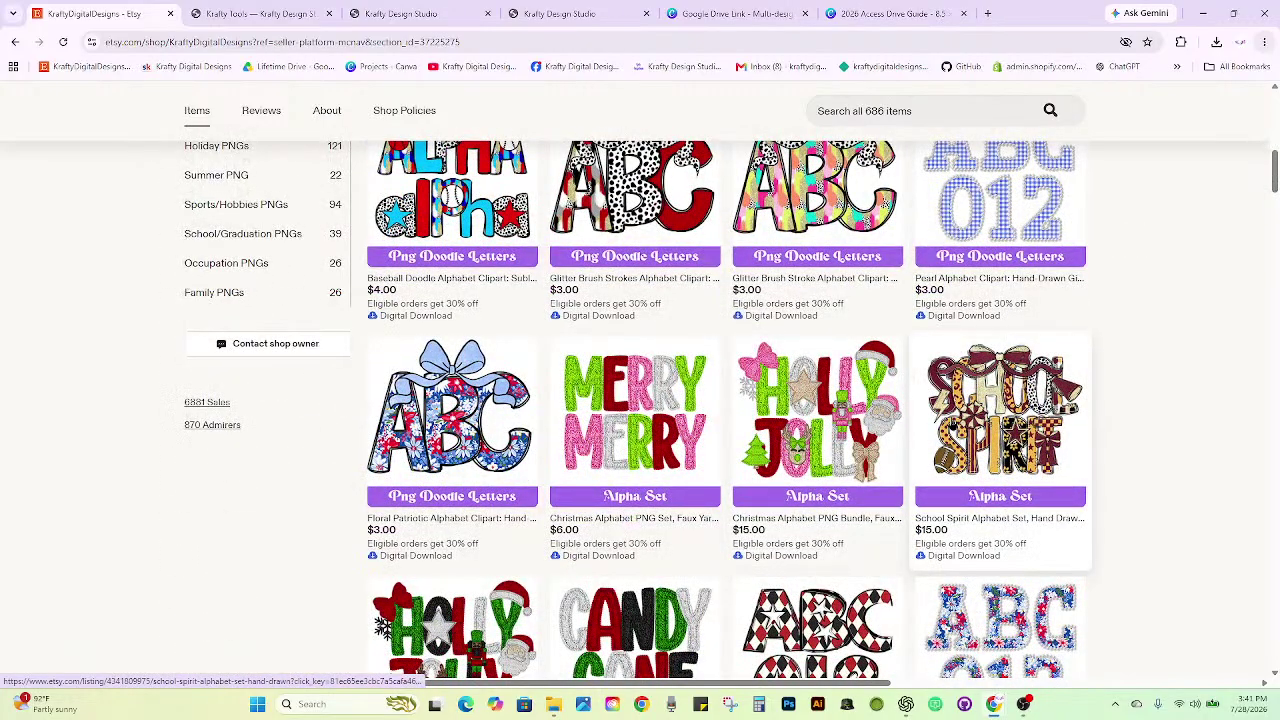
{"action": "scroll", "coordinate": [945, 425], "scroll_direction": "up", "scroll_amount": 4}
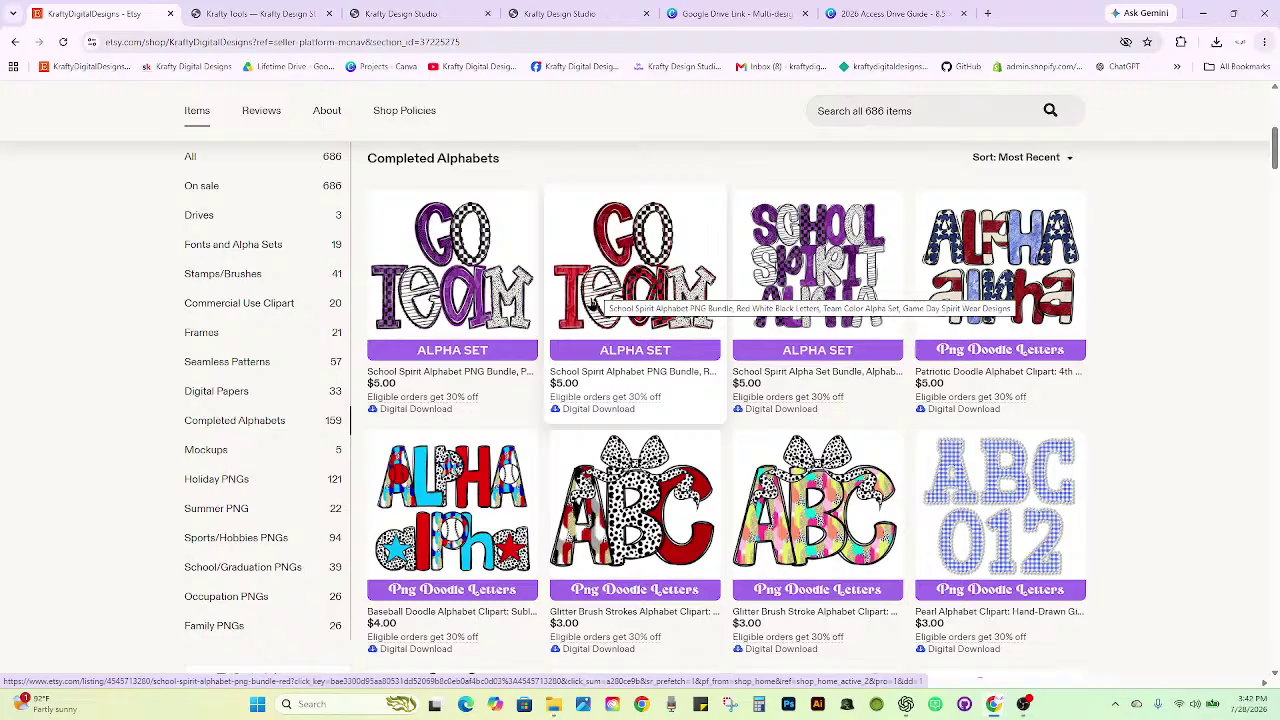
{"action": "scroll", "coordinate": [592, 305], "scroll_direction": "down", "scroll_amount": 1}
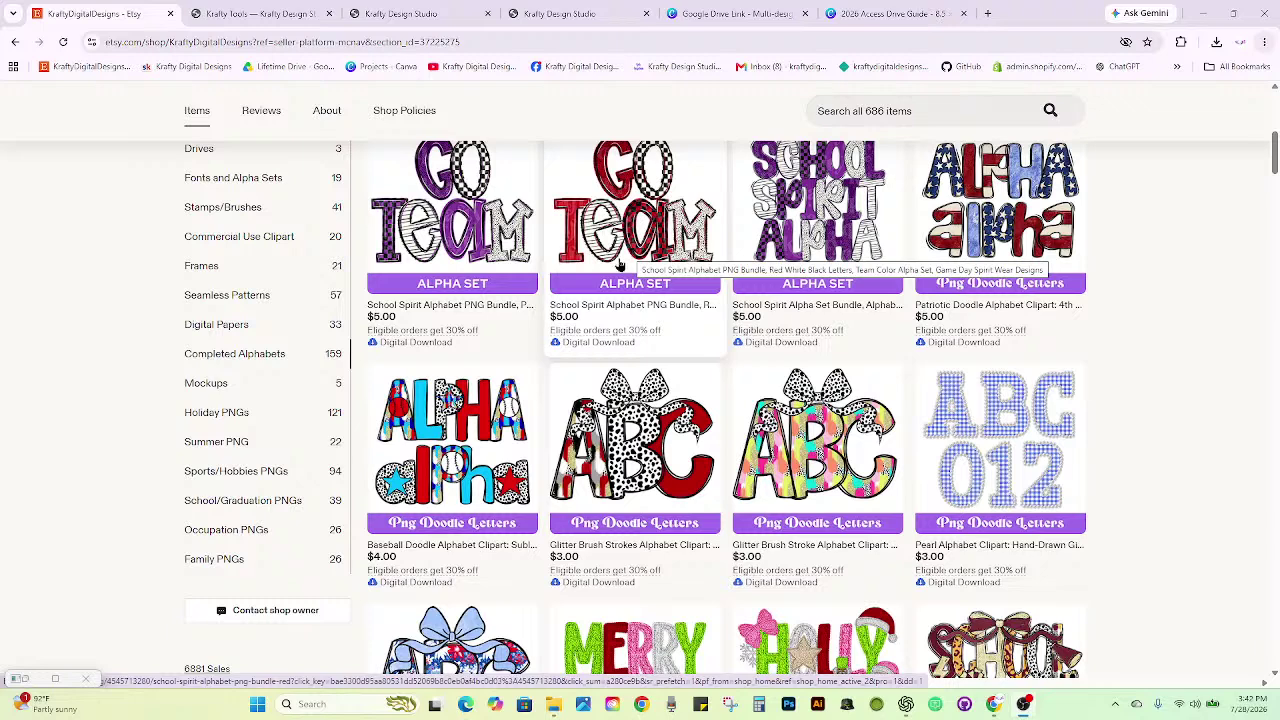
{"action": "scroll", "coordinate": [620, 265], "scroll_direction": "up", "scroll_amount": 1}
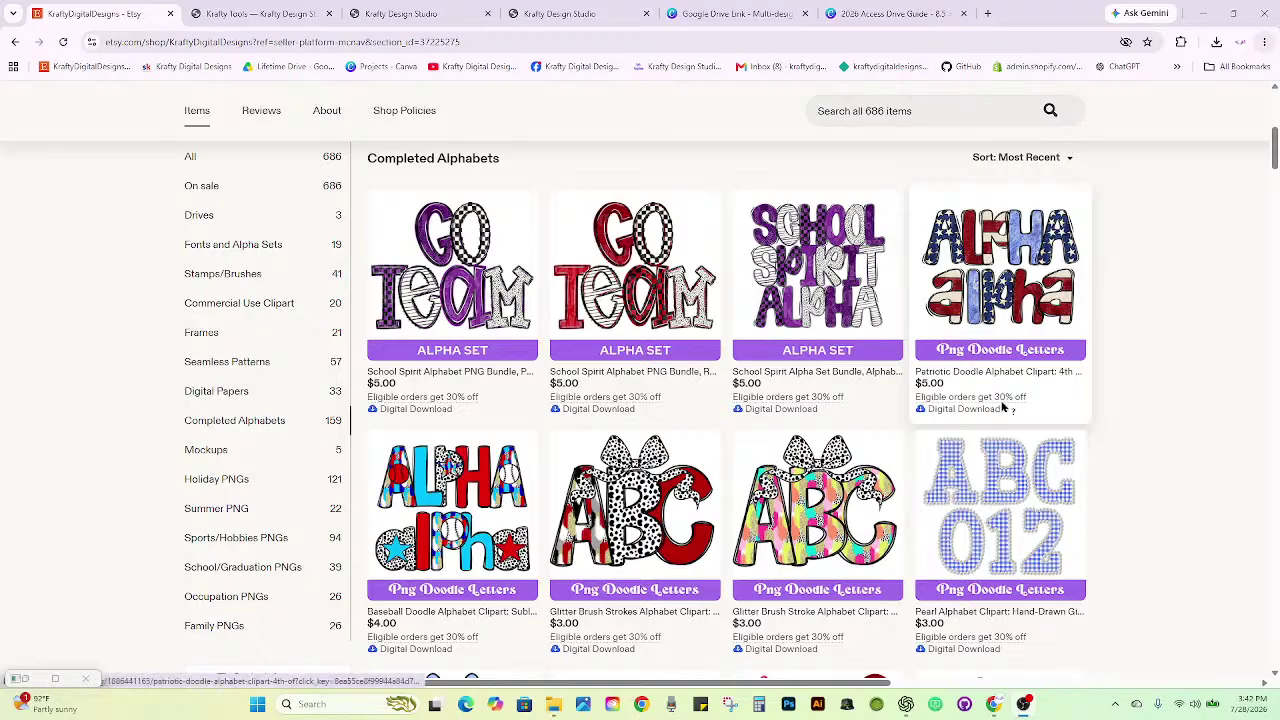
{"action": "scroll", "coordinate": [1122, 380], "scroll_direction": "up", "scroll_amount": 5}
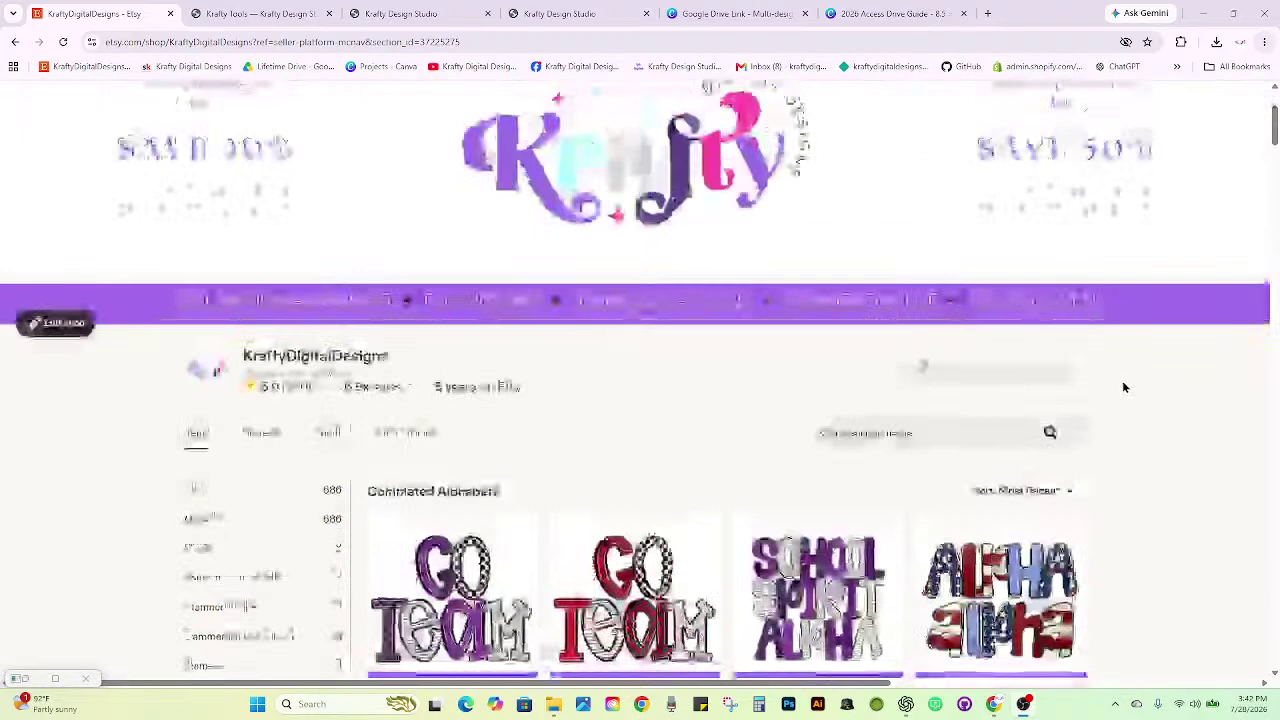
{"action": "scroll", "coordinate": [969, 307], "scroll_direction": "down", "scroll_amount": 1}
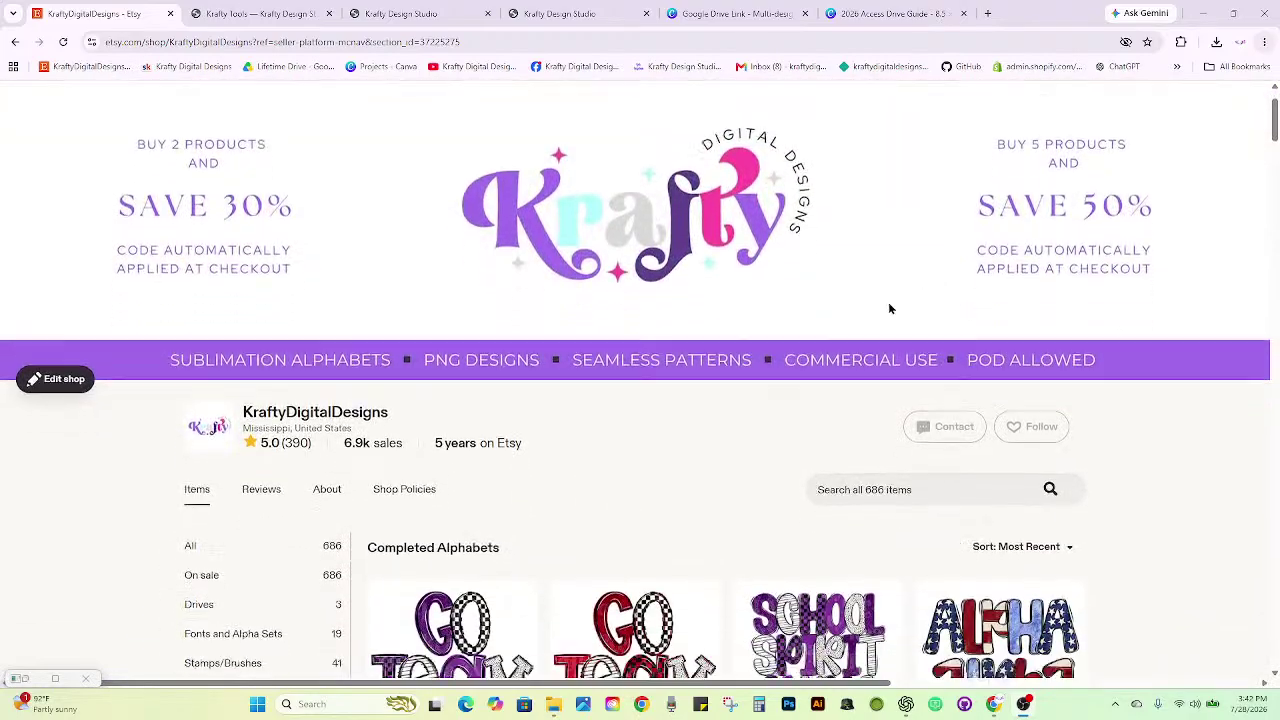
Open the Tigers School Mascot PNG listing from the shop's full item list and duplicate it.
{"action": "scroll", "coordinate": [890, 309], "scroll_direction": "down", "scroll_amount": 3}
{"action": "left_click", "coordinate": [190, 238]}
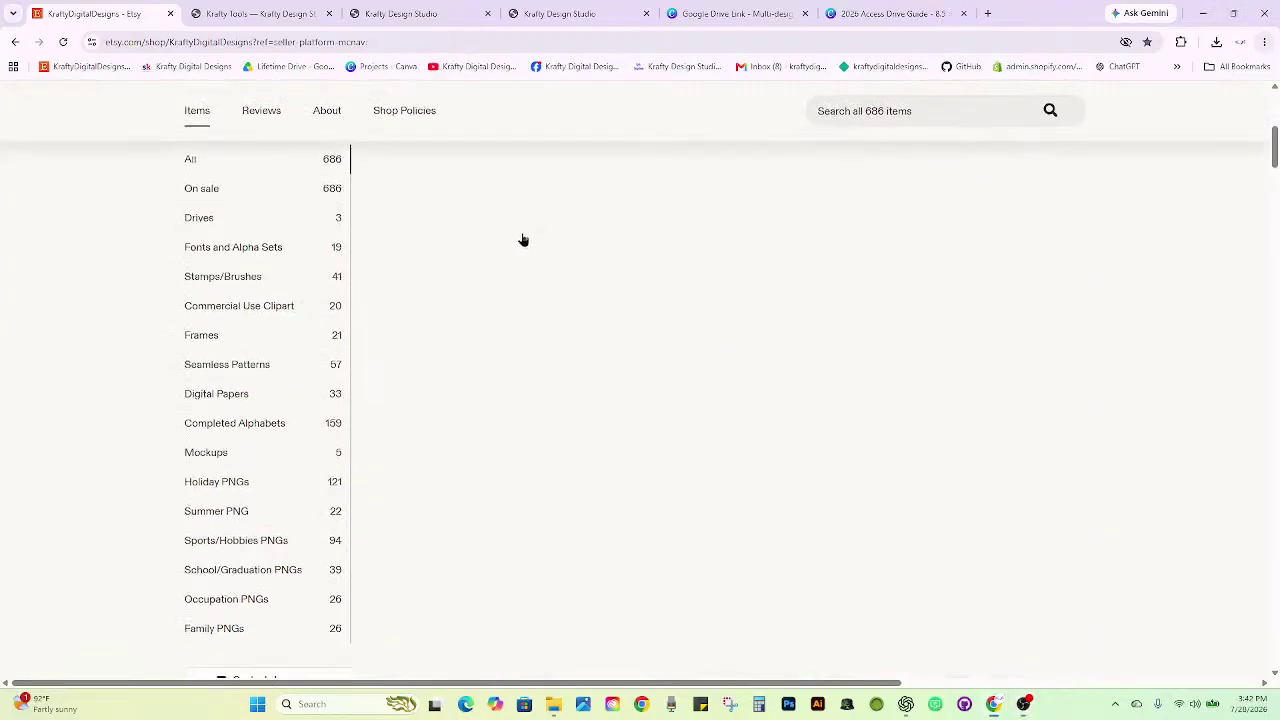
{"action": "left_click", "coordinate": [455, 480]}
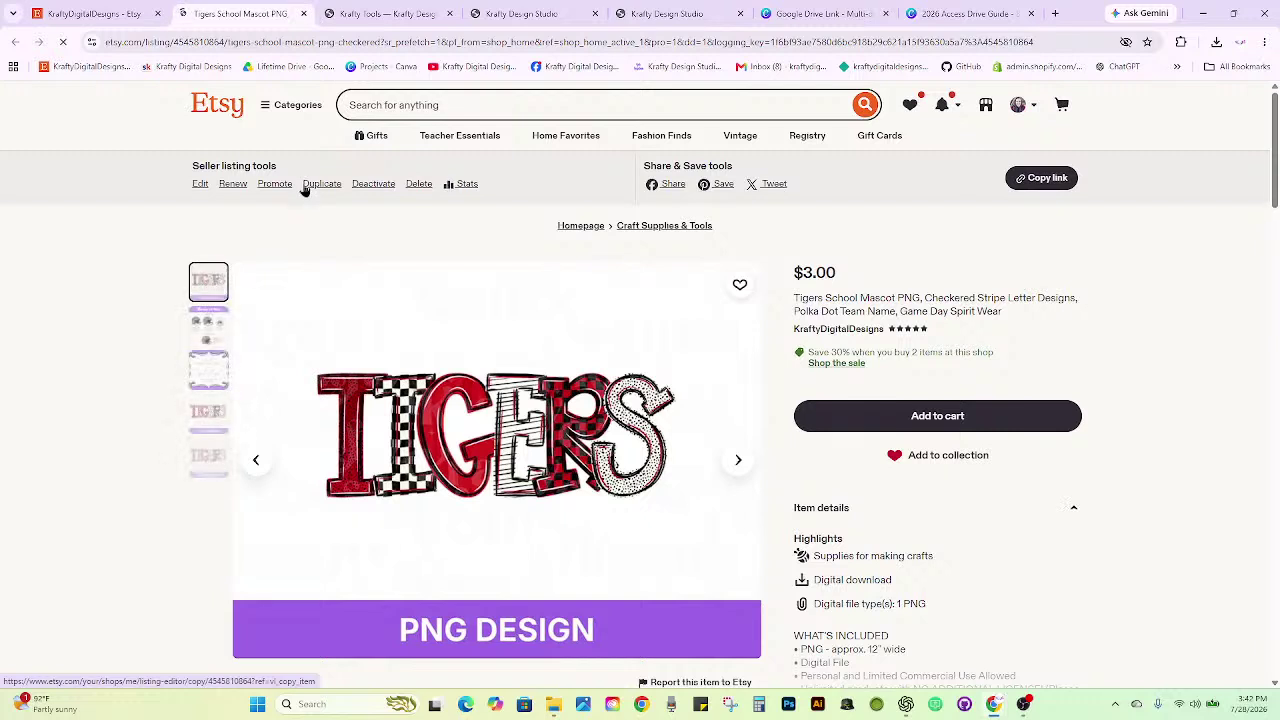
{"action": "left_click", "coordinate": [306, 186]}
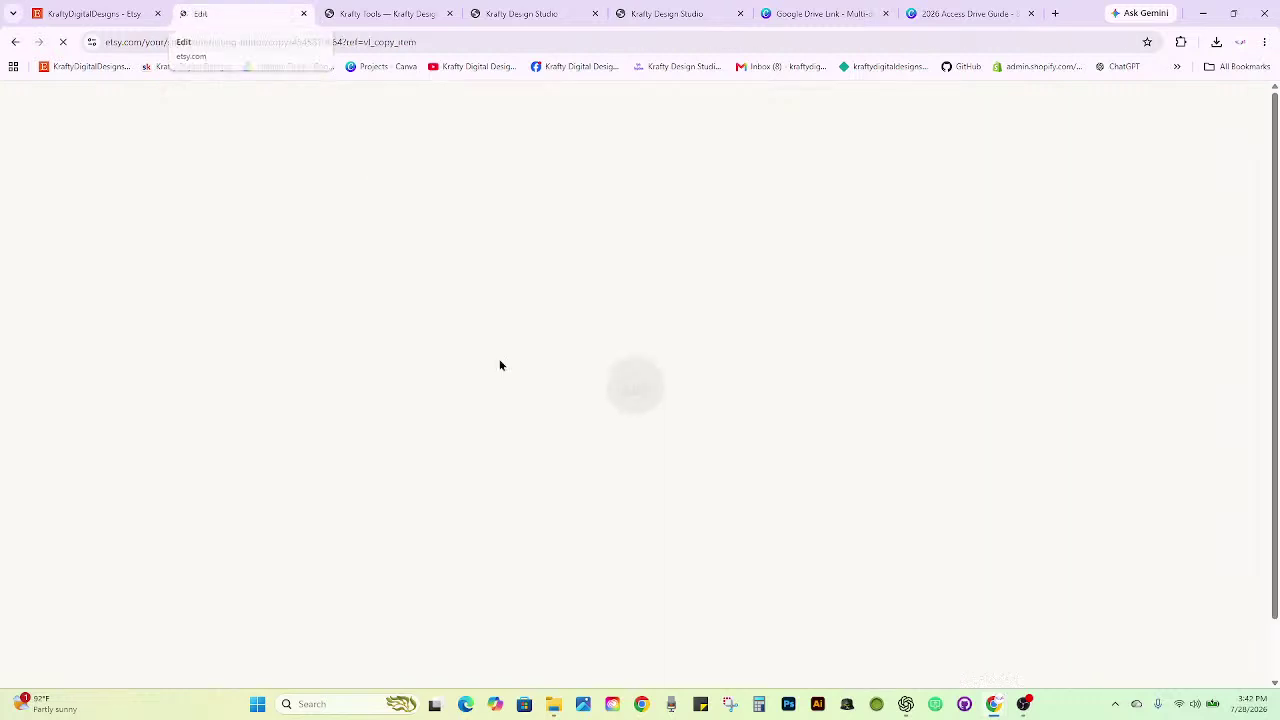
Delete the three Tigers design photos from the listing copy, keeping the Terms of Use and sale images.
{"action": "mouse_move", "coordinate": [553, 704]}
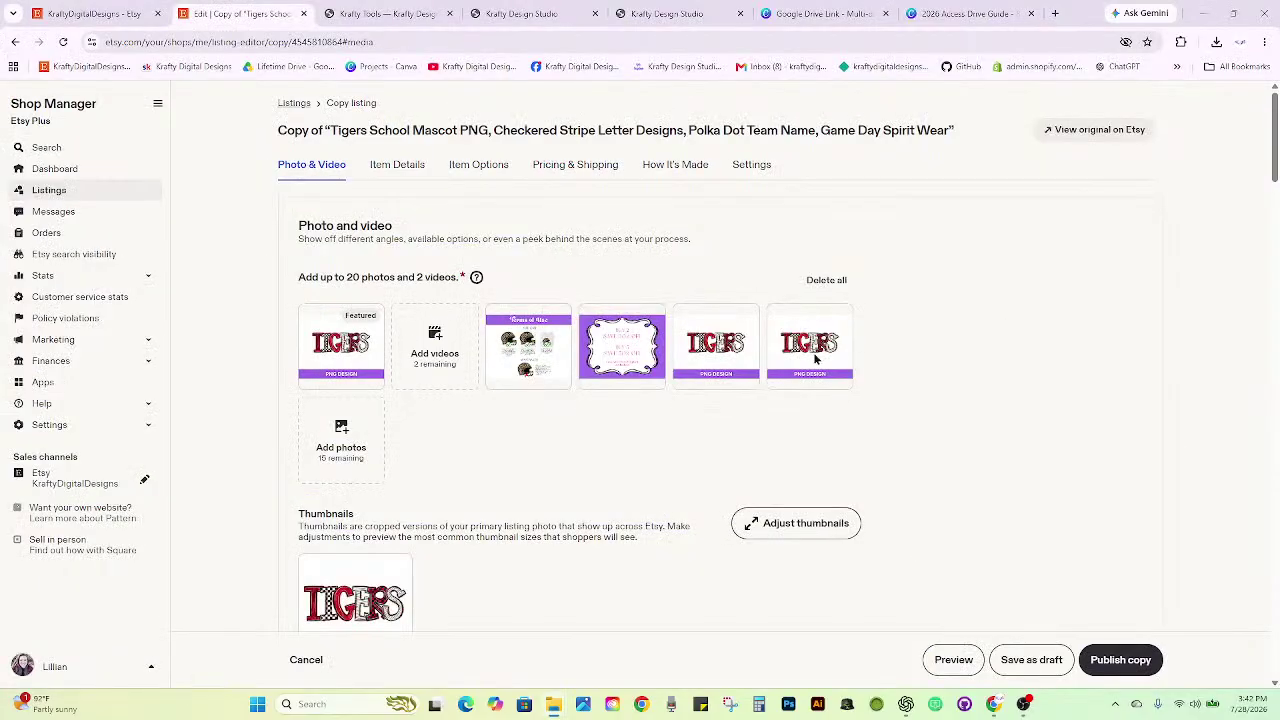
{"action": "left_click_drag", "start_coordinate": [815, 360], "coordinate": [340, 360]}
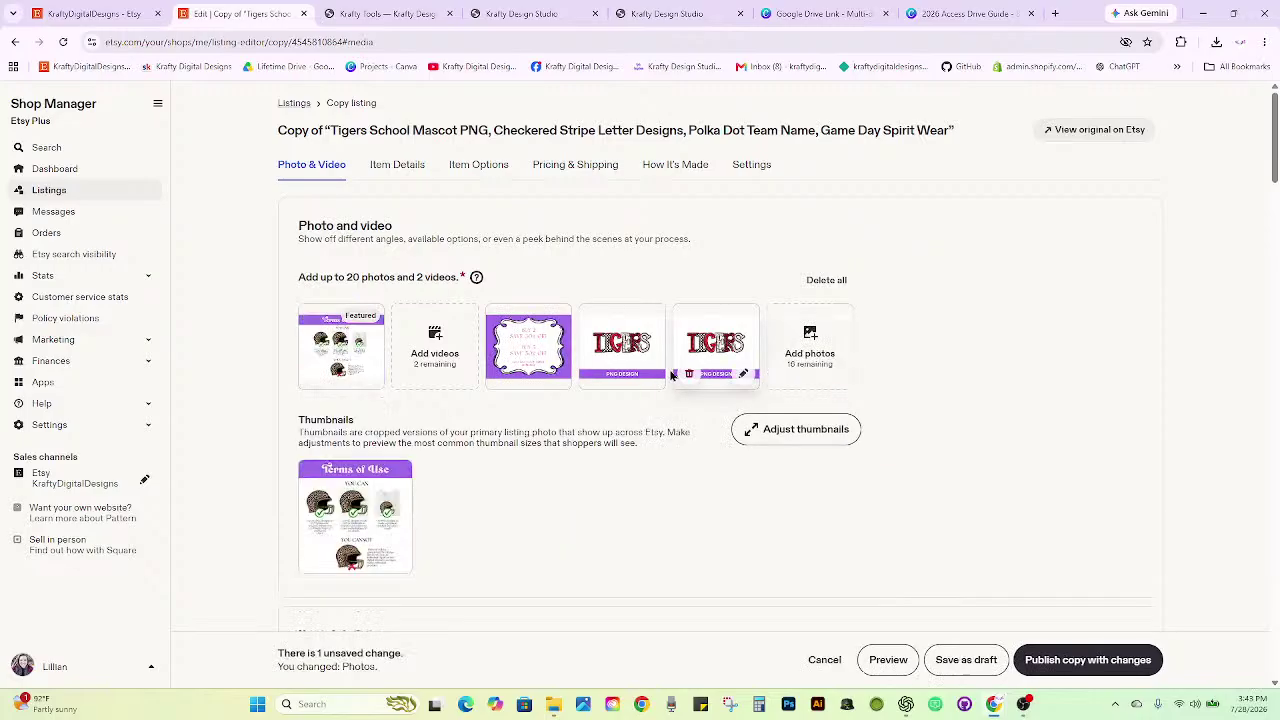
{"action": "left_click", "coordinate": [686, 375]}
{"action": "left_click", "coordinate": [597, 375]}
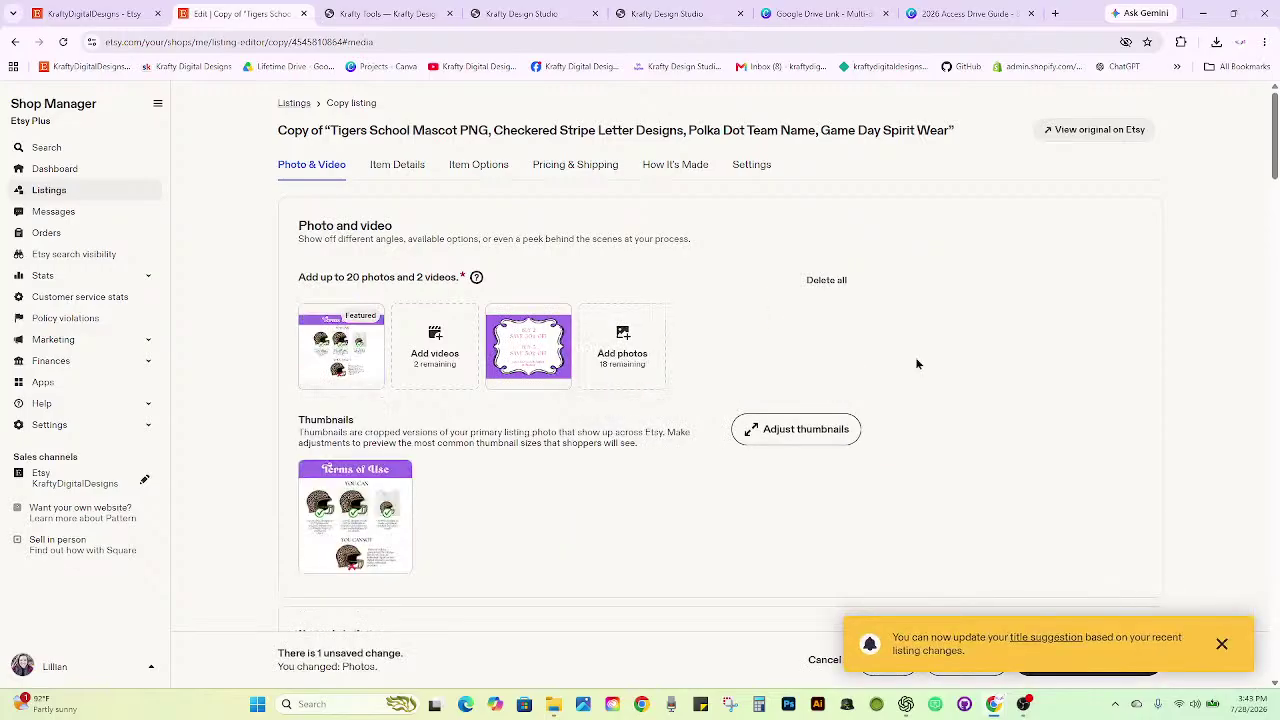
Add three Coyotes design photos to the listing copy and make one of them the featured photo.
{"action": "left_click_drag", "start_coordinate": [1068, 399], "coordinate": [615, 365]}
{"action": "left_click_drag", "start_coordinate": [936, 428], "coordinate": [705, 346]}
{"action": "left_click_drag", "start_coordinate": [835, 445], "coordinate": [637, 354]}
{"action": "left_click_drag", "start_coordinate": [421, 336], "coordinate": [345, 345]}
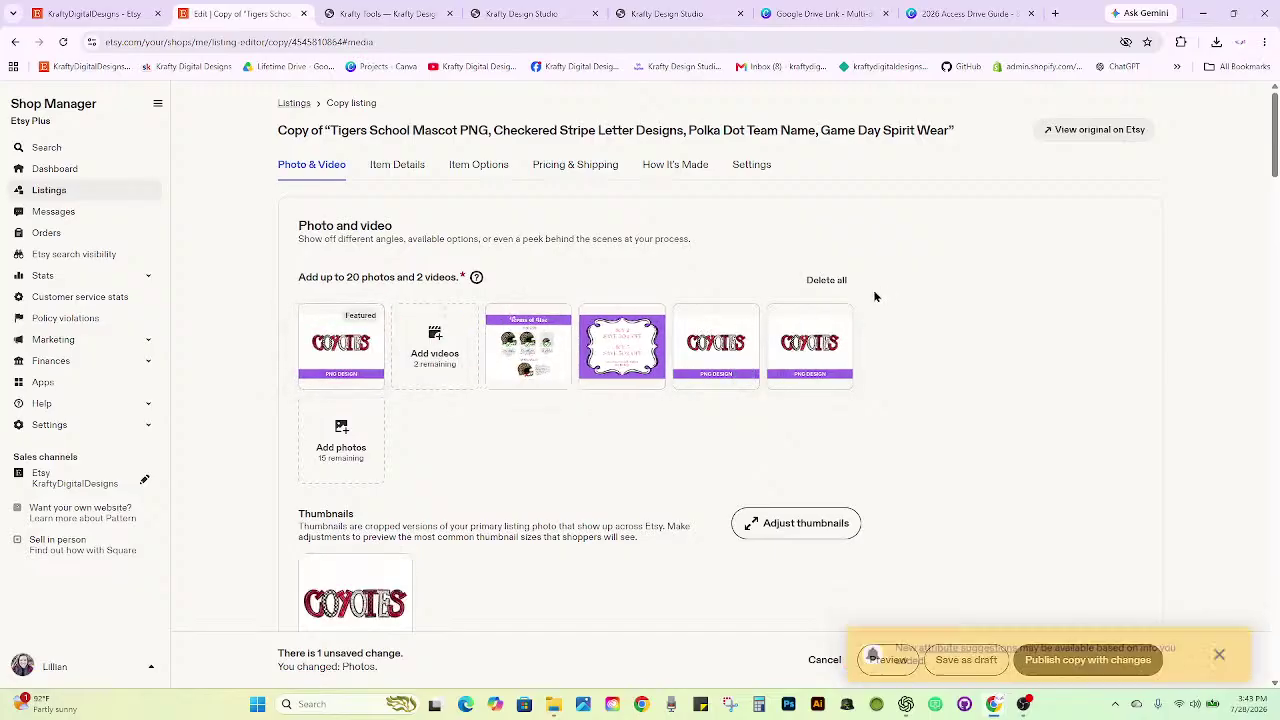
{"action": "scroll", "coordinate": [914, 286], "scroll_direction": "down", "scroll_amount": 1}
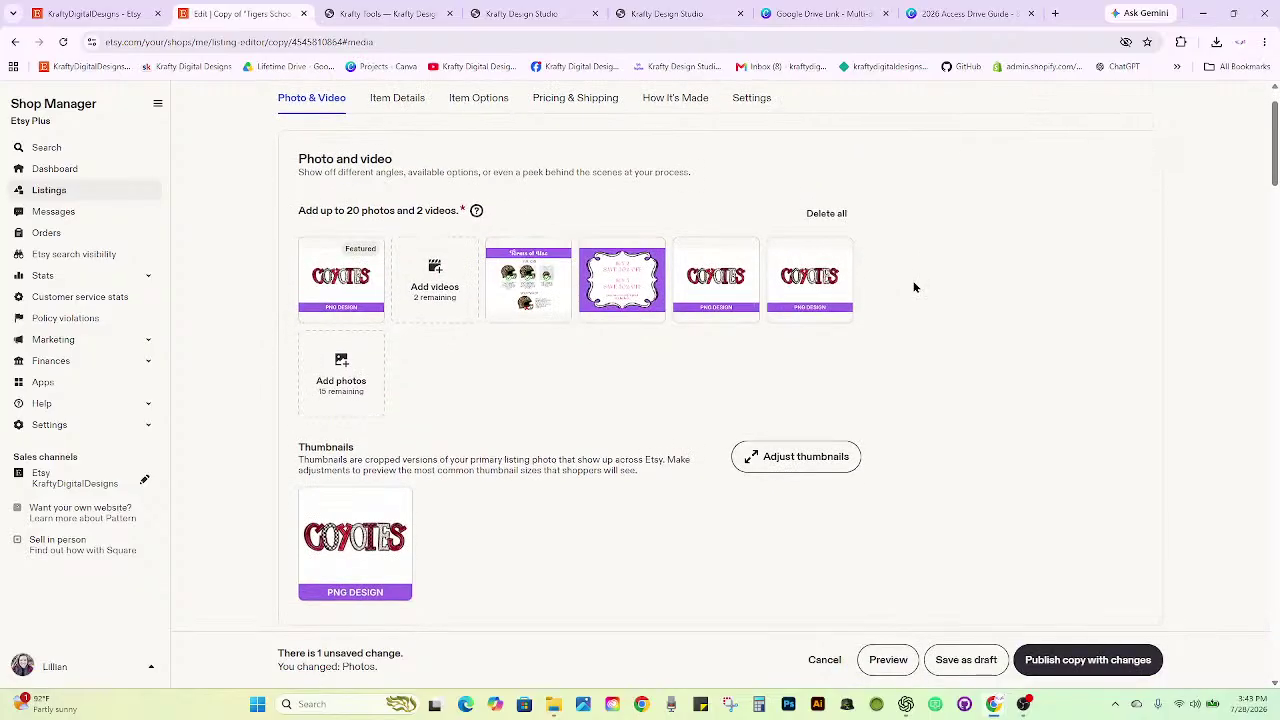
Check the batch word list in Krafty Design Studio's Word Builder and return to the Etsy listing copy.
{"action": "left_click", "coordinate": [520, 13]}
{"action": "scroll", "coordinate": [105, 337], "scroll_direction": "up", "scroll_amount": 2}
{"action": "scroll", "coordinate": [108, 338], "scroll_direction": "up", "scroll_amount": 3}
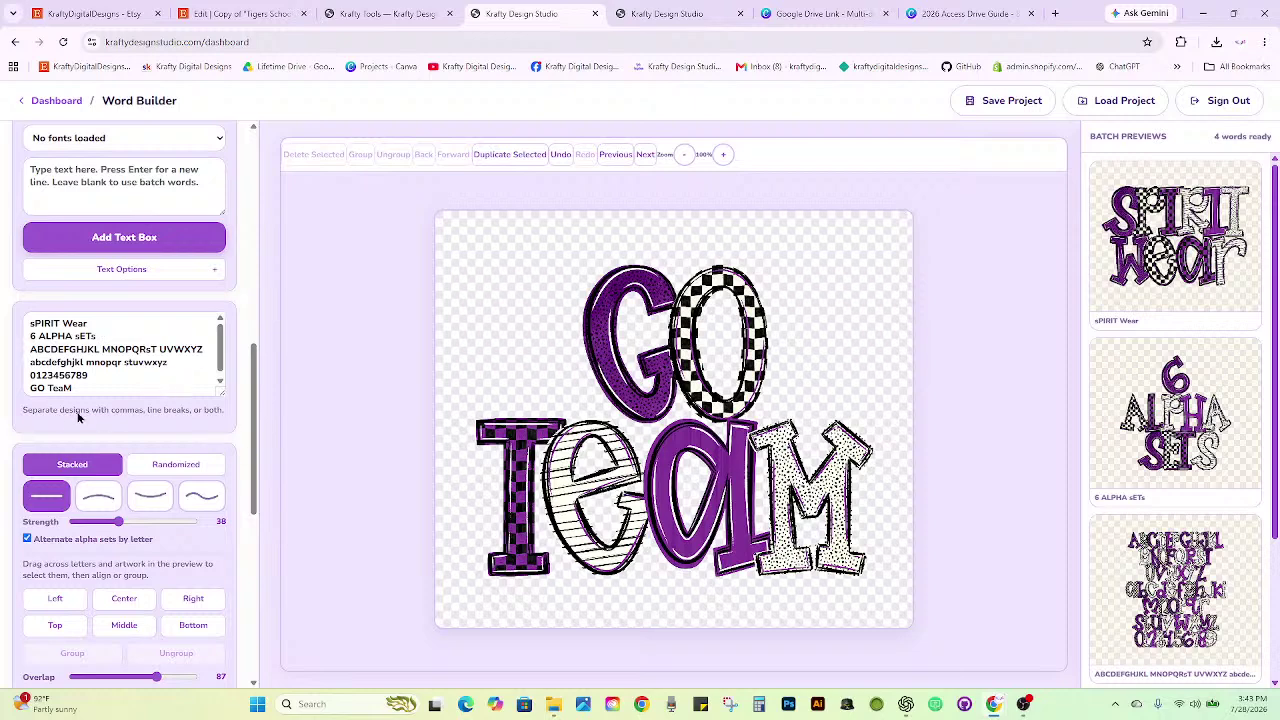
{"action": "left_click", "coordinate": [243, 12]}
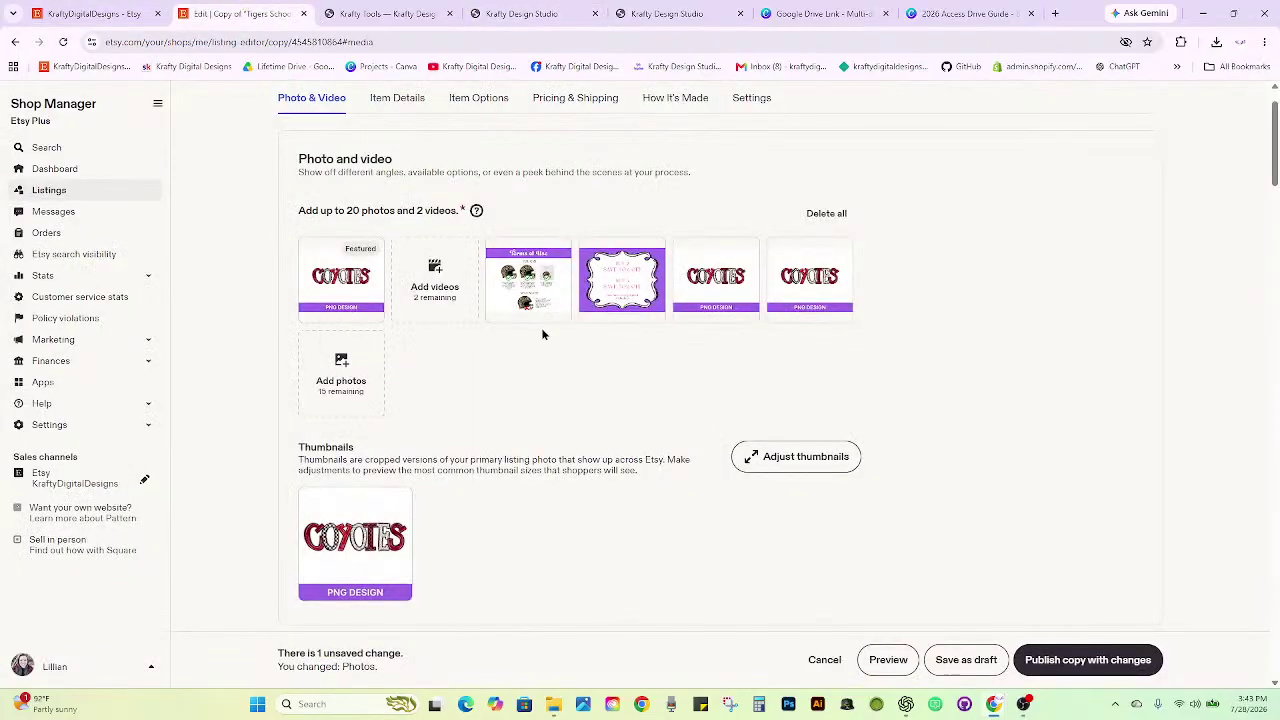
Replace "Tigers" with "Coyotes" at the start of the listing title.
{"action": "scroll", "coordinate": [530, 338], "scroll_direction": "down", "scroll_amount": 5}
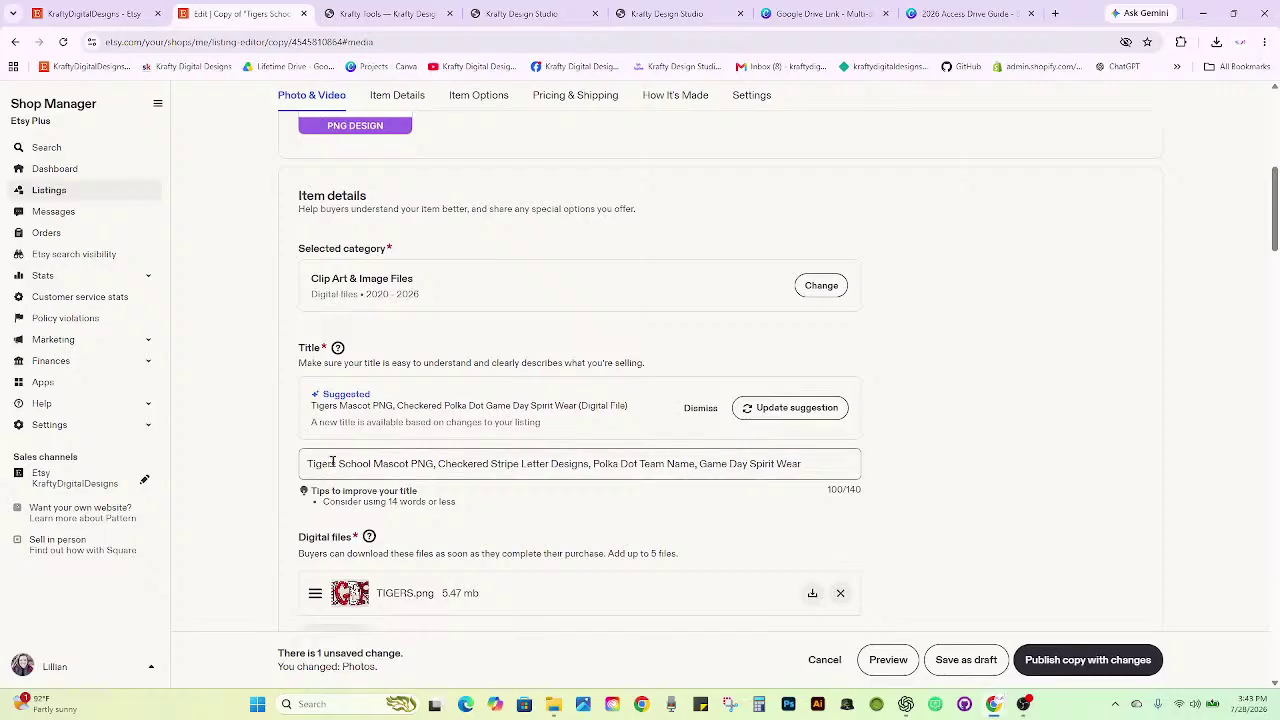
{"action": "left_click_drag", "start_coordinate": [336, 463], "coordinate": [255, 458]}
{"action": "type", "text": "Coyotes"}
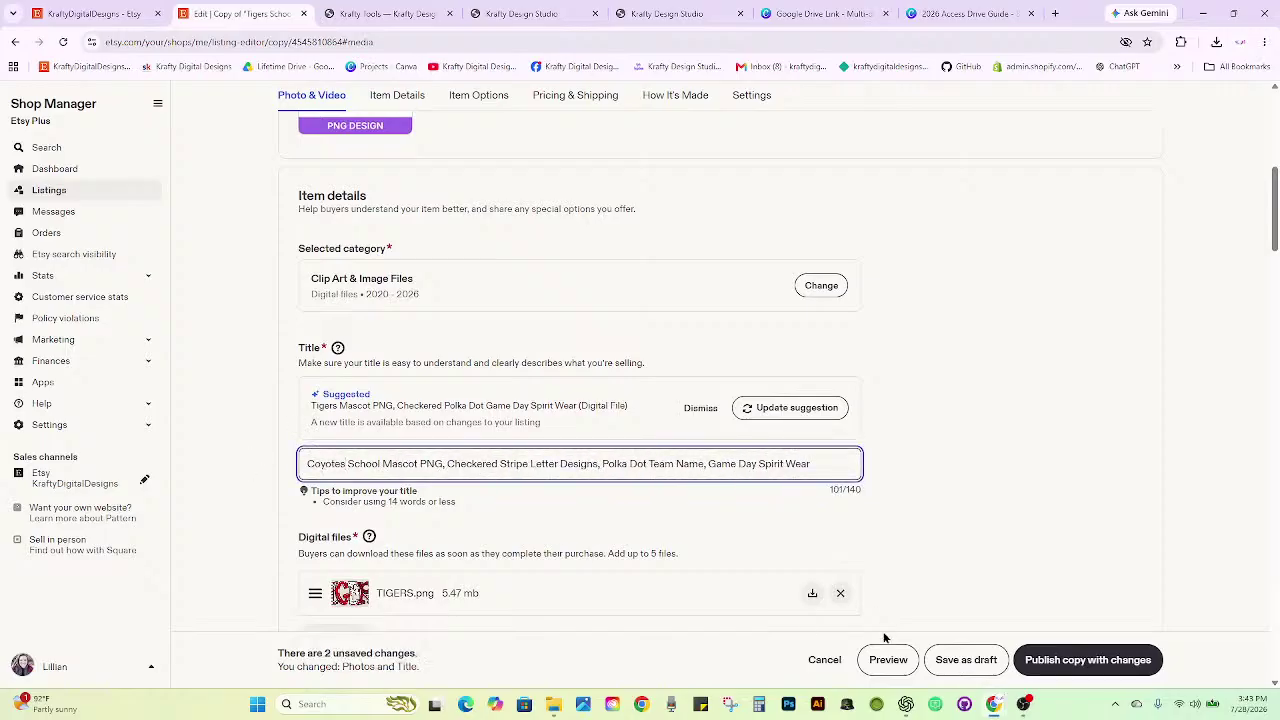
Remove TIGERS.png from the digital files and upload the Coyotes design file in its place.
{"action": "left_click", "coordinate": [840, 593]}
{"action": "mouse_move", "coordinate": [550, 714]}
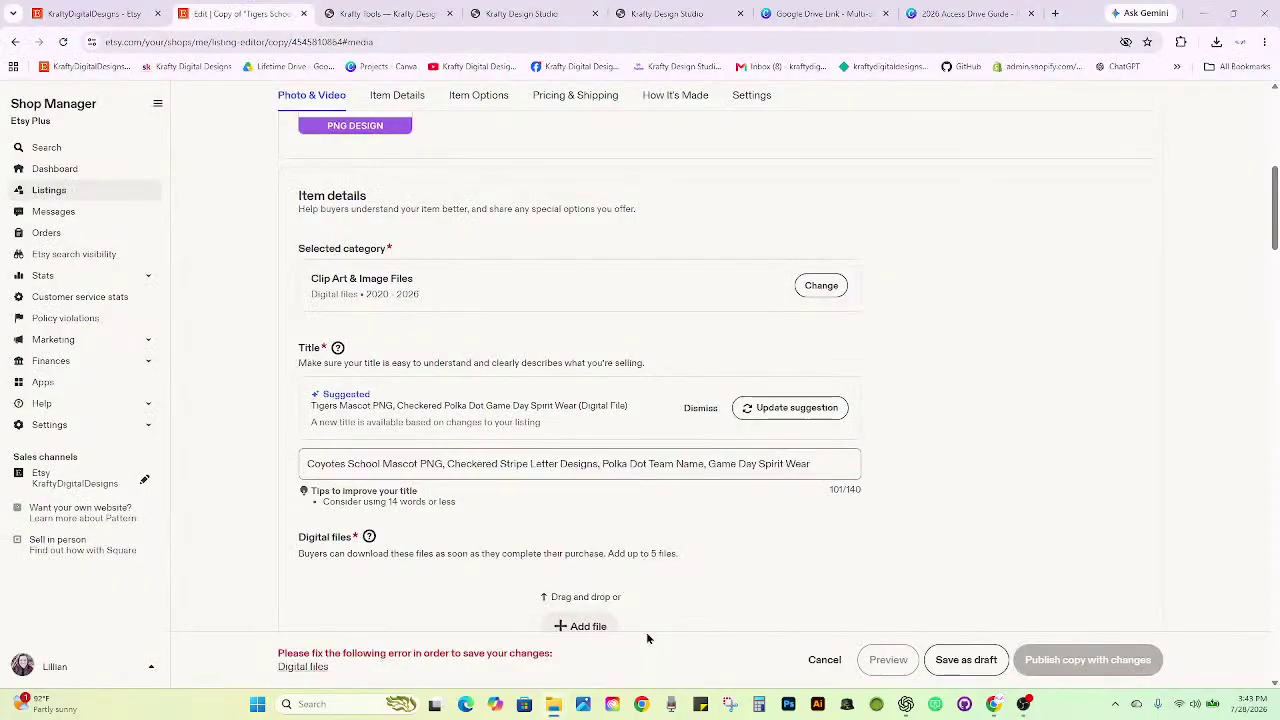
{"action": "scroll", "coordinate": [676, 552], "scroll_direction": "up", "scroll_amount": 3}
{"action": "scroll", "coordinate": [676, 552], "scroll_direction": "down", "scroll_amount": 4}
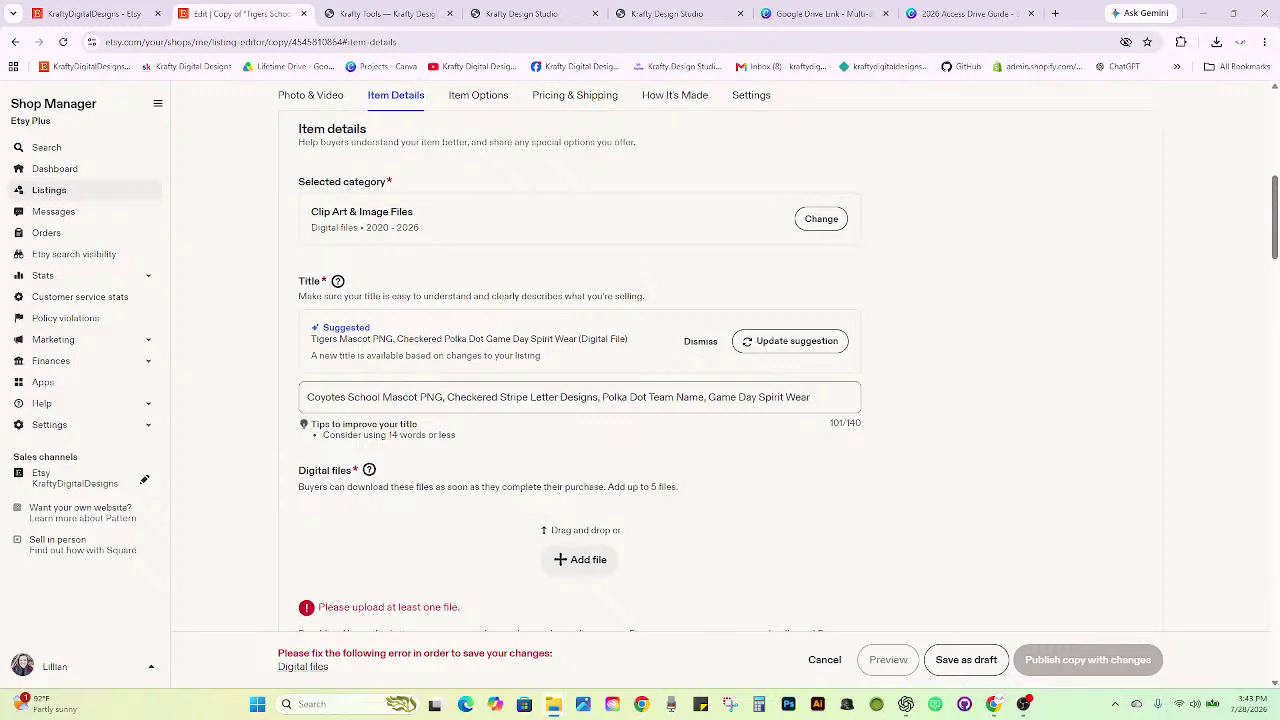
{"action": "left_click_drag", "start_coordinate": [1235, 459], "coordinate": [571, 557]}
Replace the "tigers mascot png" tag with "coyotes mascot png".
{"action": "scroll", "coordinate": [834, 473], "scroll_direction": "down", "scroll_amount": 4}
{"action": "scroll", "coordinate": [834, 473], "scroll_direction": "down", "scroll_amount": 6}
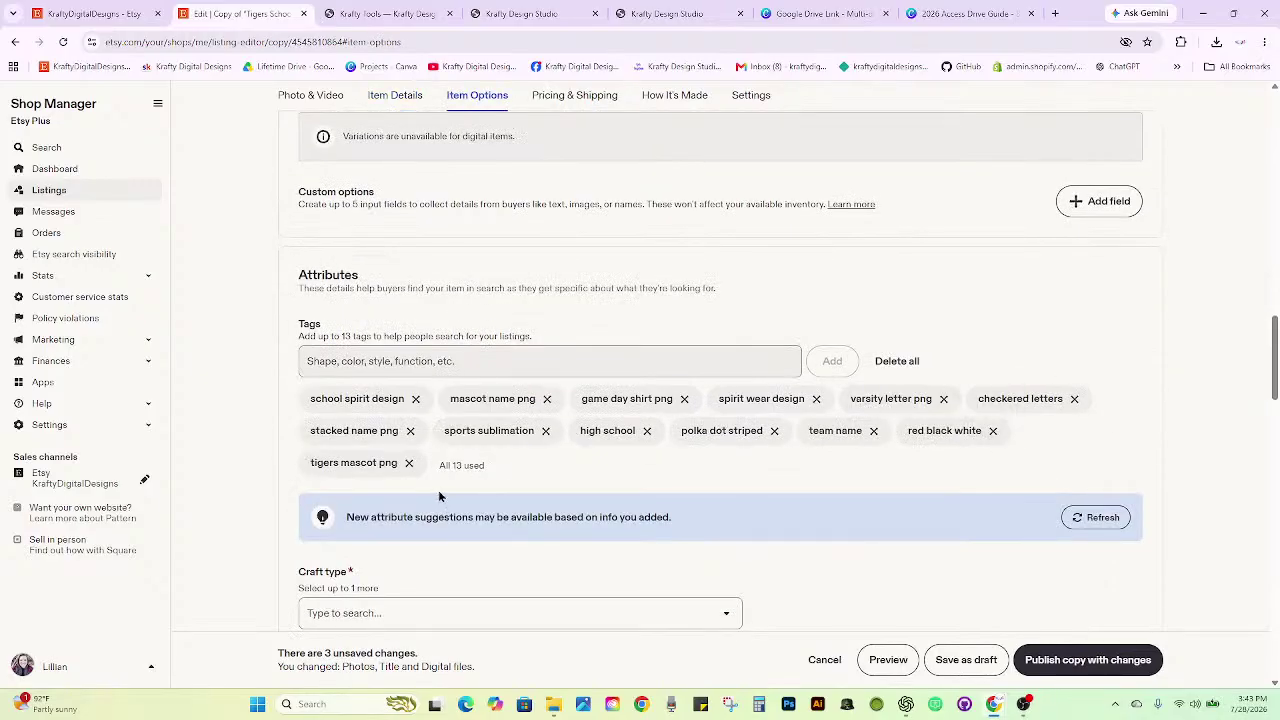
{"action": "left_click", "coordinate": [443, 361]}
{"action": "type", "text": "coyotes m"}
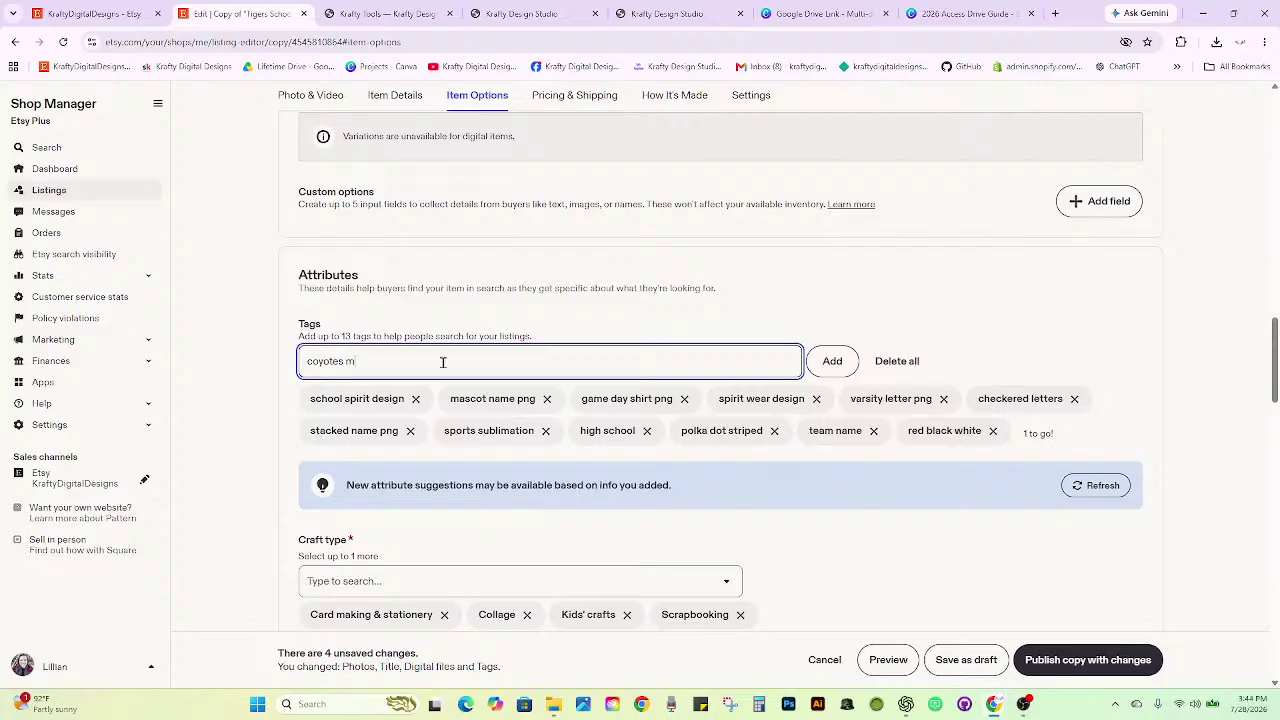
{"action": "type", "text": "ascot png"}
{"action": "key", "text": "Return"}
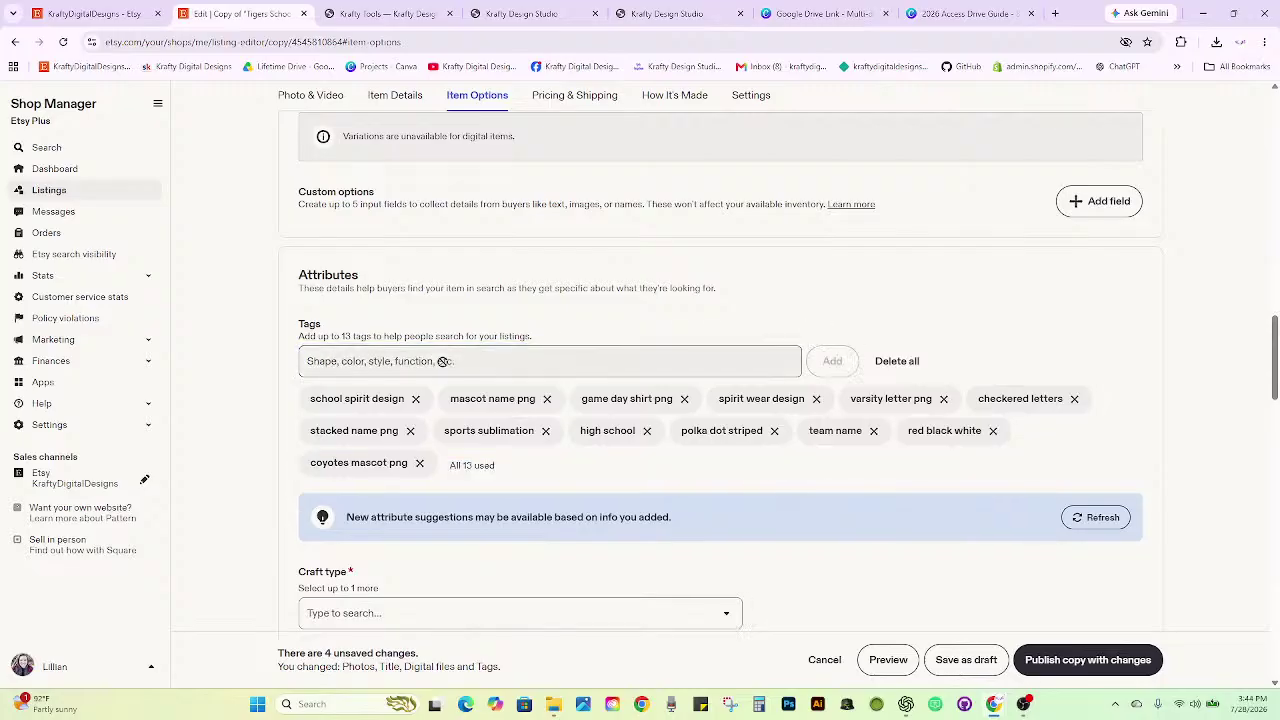
Review the Coyotes listing copy's attributes, price and inventory, shipping section and tags.
{"action": "scroll", "coordinate": [671, 451], "scroll_direction": "down", "scroll_amount": 3}
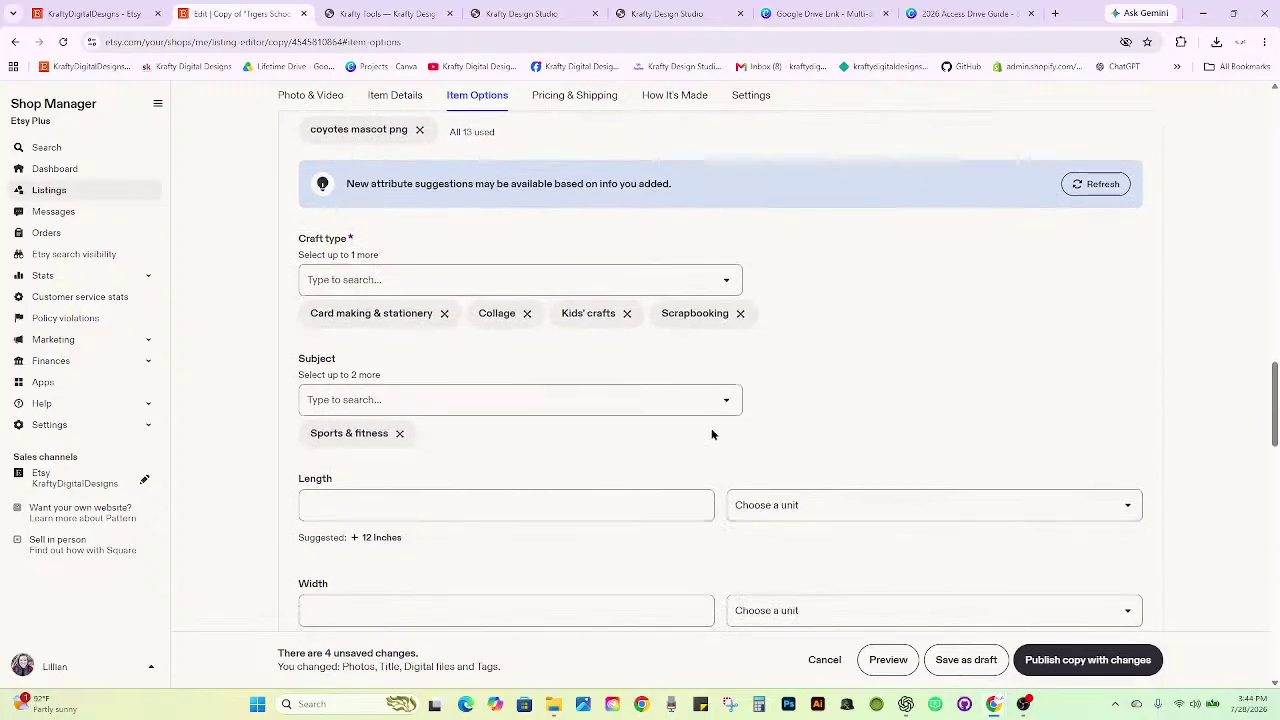
{"action": "scroll", "coordinate": [714, 434], "scroll_direction": "down", "scroll_amount": 6}
{"action": "scroll", "coordinate": [751, 419], "scroll_direction": "down", "scroll_amount": 4}
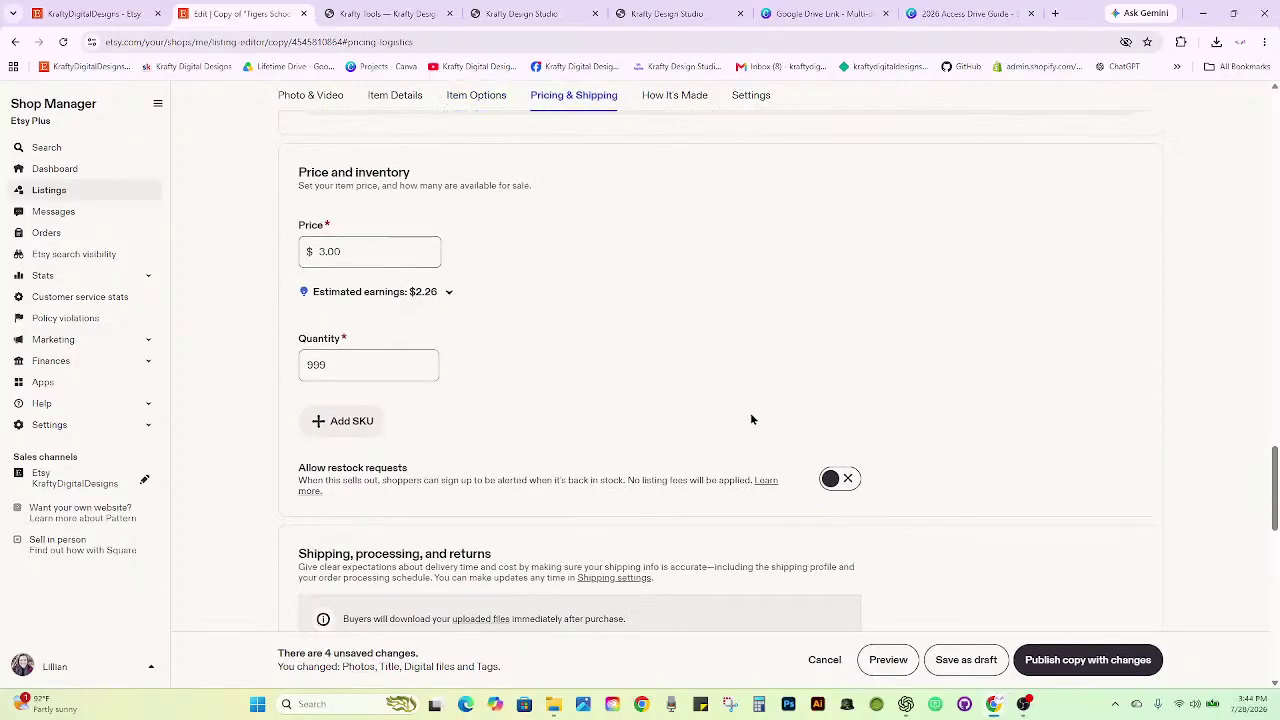
{"action": "scroll", "coordinate": [1001, 551], "scroll_direction": "up", "scroll_amount": 7}
{"action": "scroll", "coordinate": [1002, 551], "scroll_direction": "down", "scroll_amount": 8}
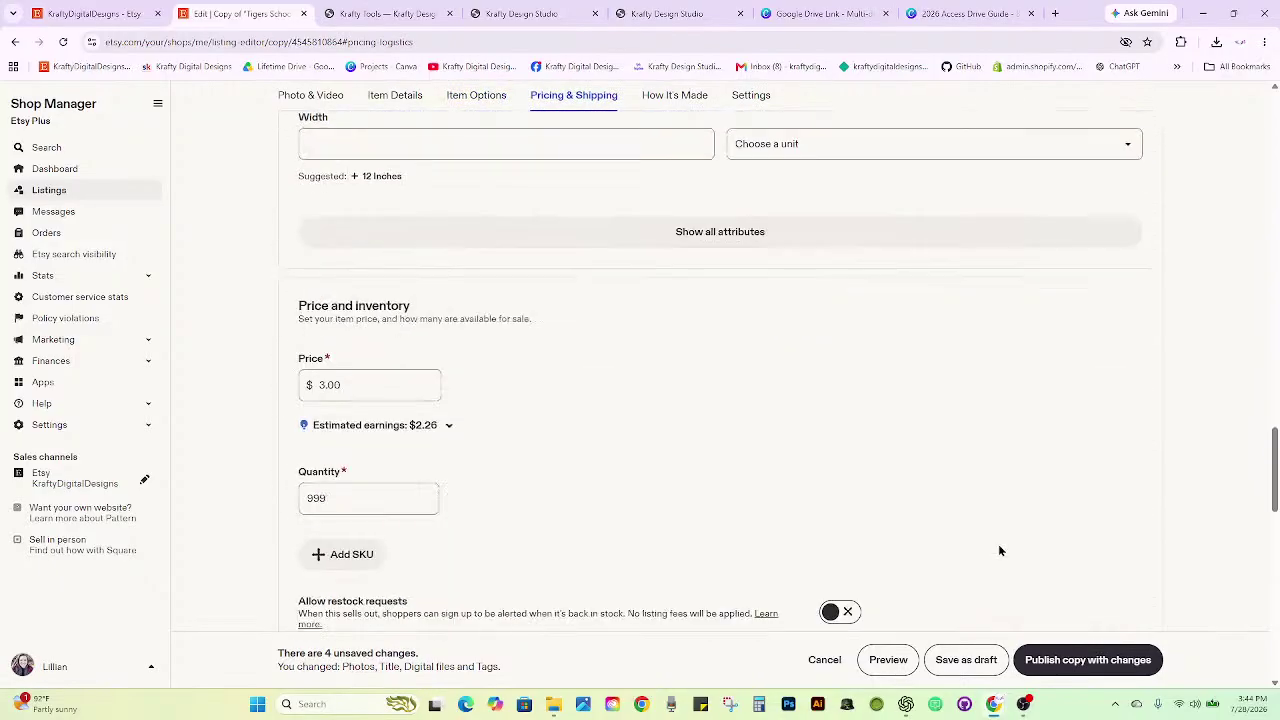
{"action": "scroll", "coordinate": [996, 541], "scroll_direction": "up", "scroll_amount": 8}
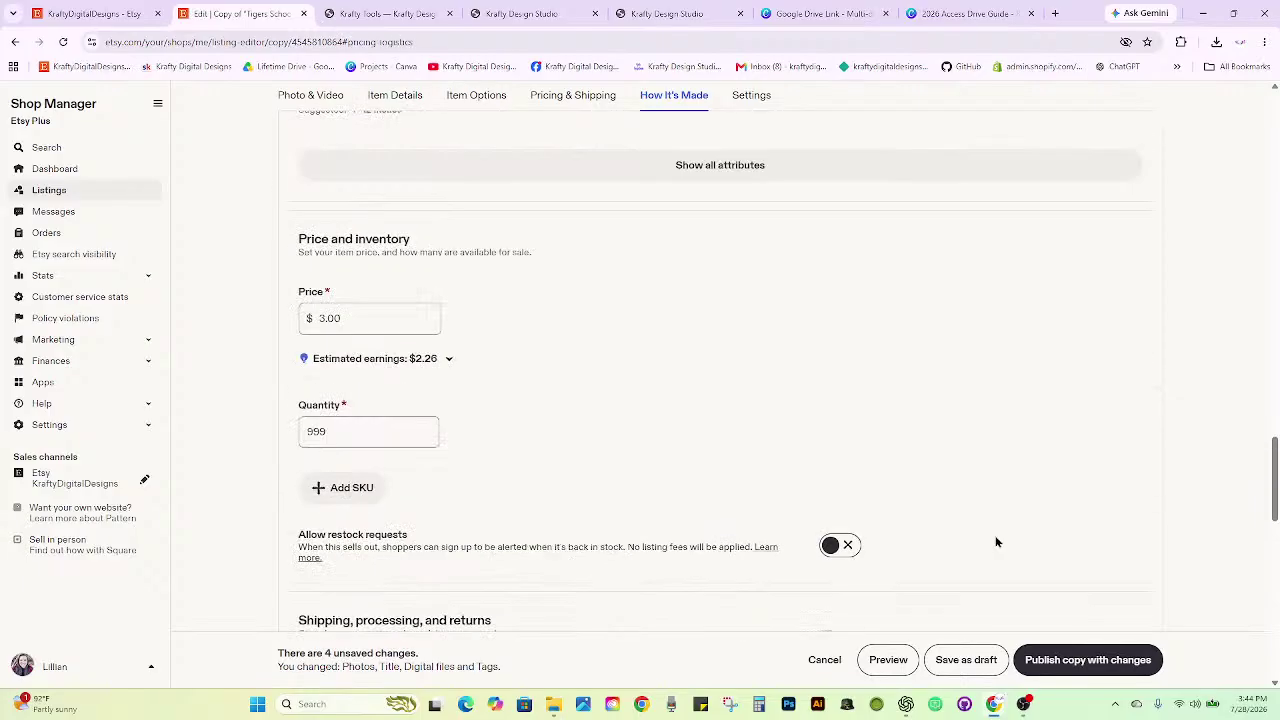
{"action": "scroll", "coordinate": [995, 541], "scroll_direction": "down", "scroll_amount": 3}
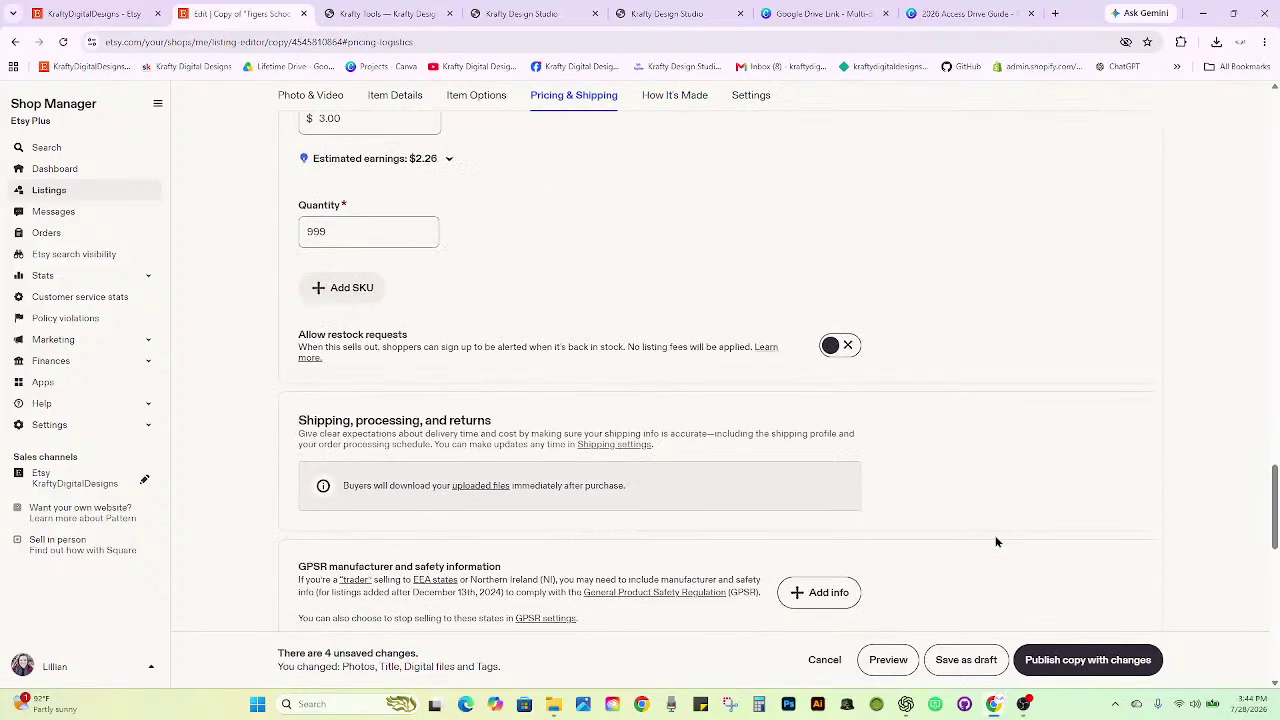
{"action": "scroll", "coordinate": [995, 538], "scroll_direction": "up", "scroll_amount": 7}
{"action": "scroll", "coordinate": [994, 541], "scroll_direction": "up", "scroll_amount": 3}
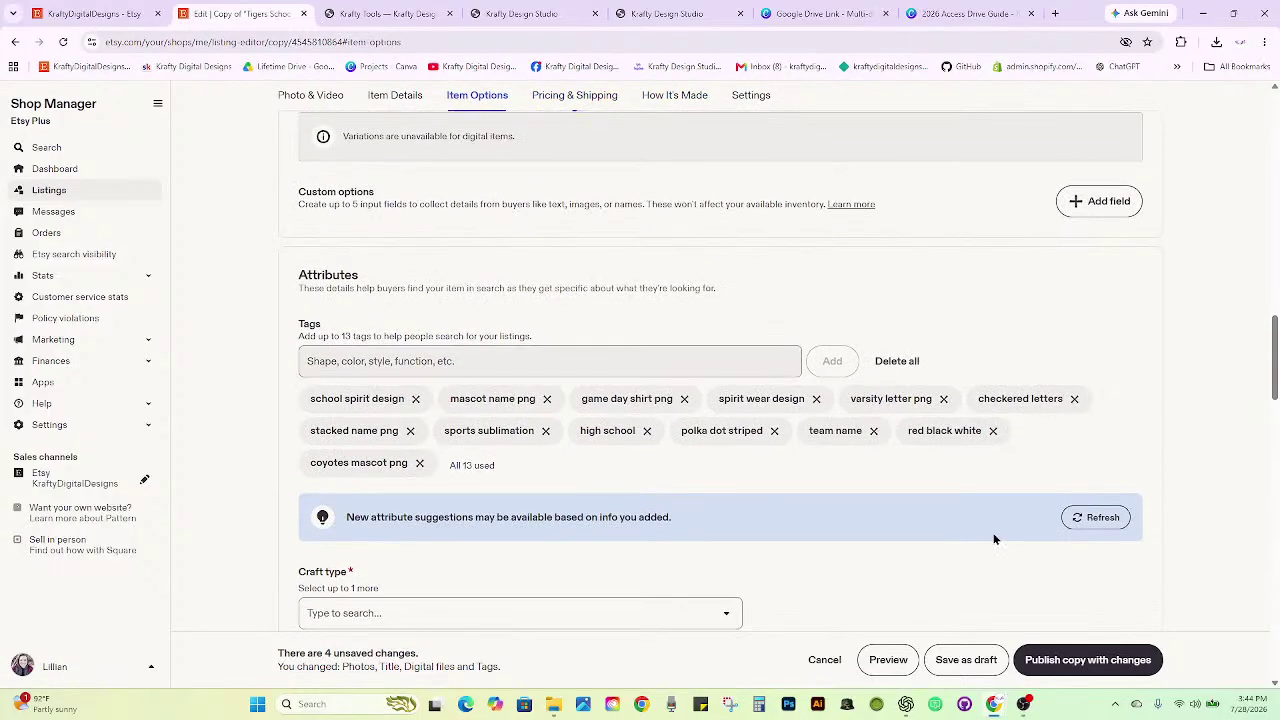
Search Etsy's marketplace for "coyotes stacked" from the shop page.
{"action": "scroll", "coordinate": [510, 485], "scroll_direction": "up", "scroll_amount": 1}
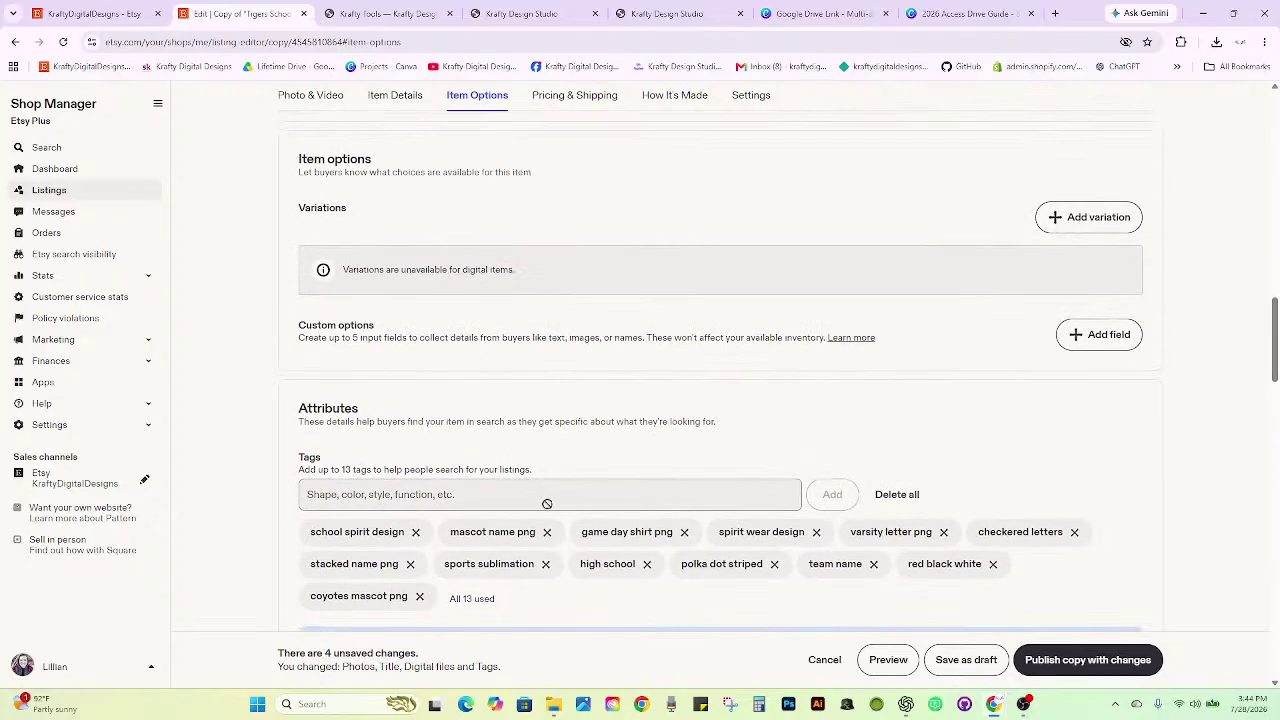
{"action": "scroll", "coordinate": [423, 531], "scroll_direction": "up", "scroll_amount": 5}
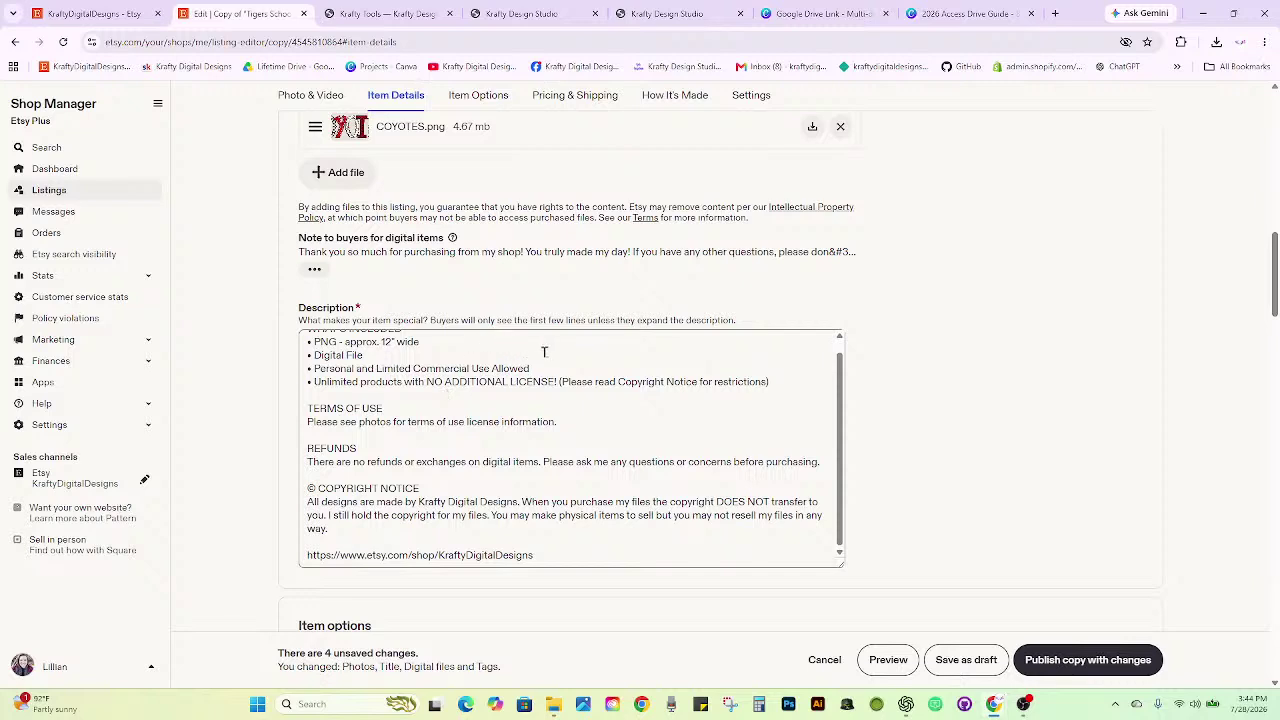
{"action": "scroll", "coordinate": [423, 331], "scroll_direction": "up", "scroll_amount": 8}
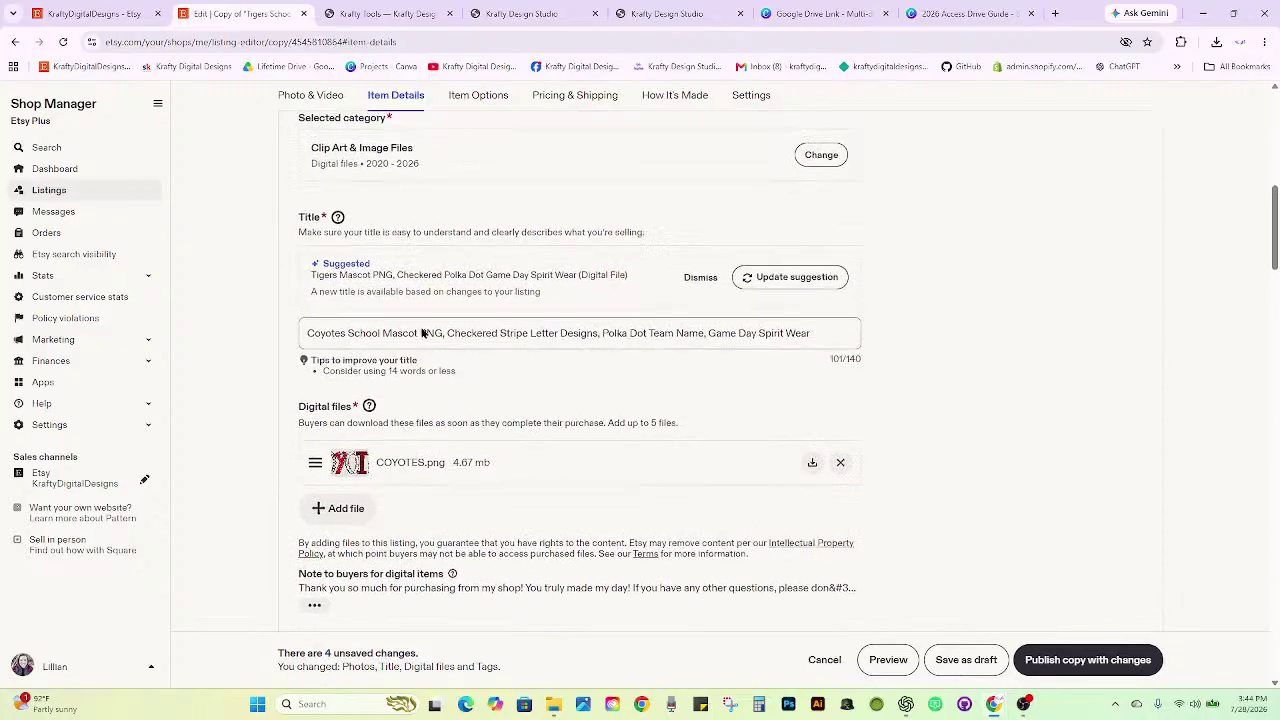
{"action": "left_click", "coordinate": [55, 12]}
{"action": "scroll", "coordinate": [525, 150], "scroll_direction": "up", "scroll_amount": 5}
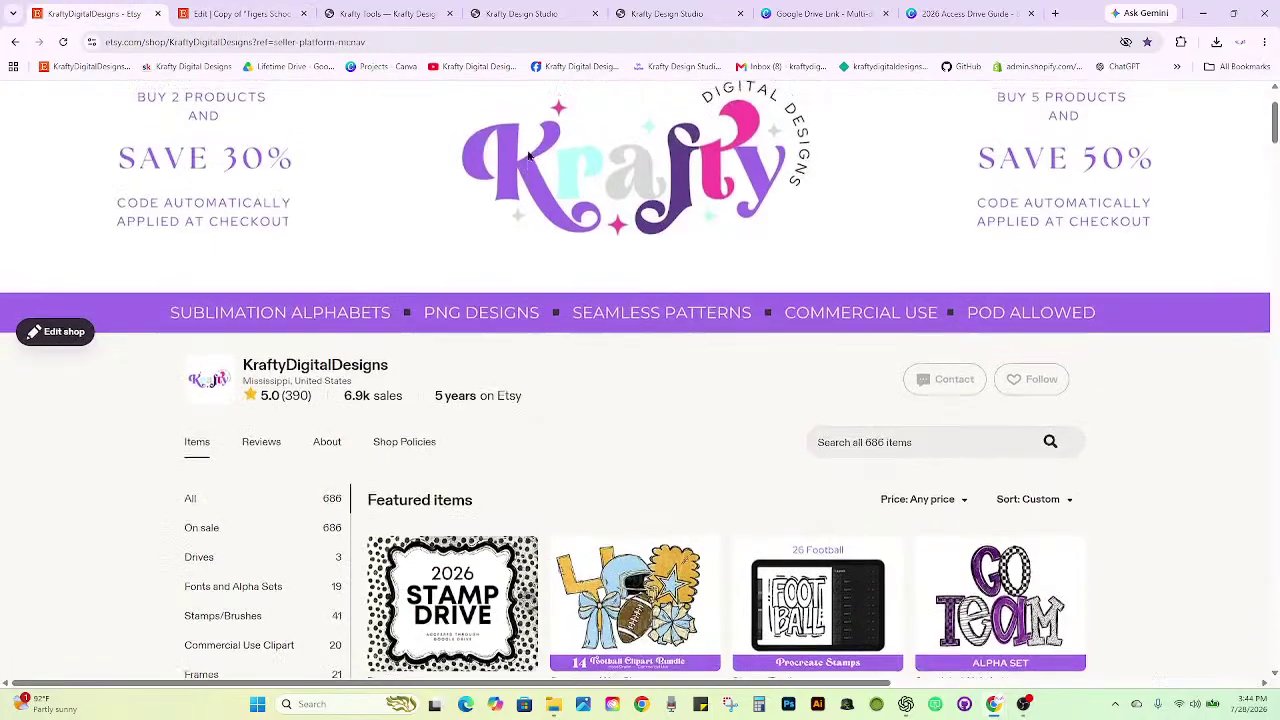
{"action": "left_click", "coordinate": [475, 107]}
{"action": "type", "text": "coyo"}
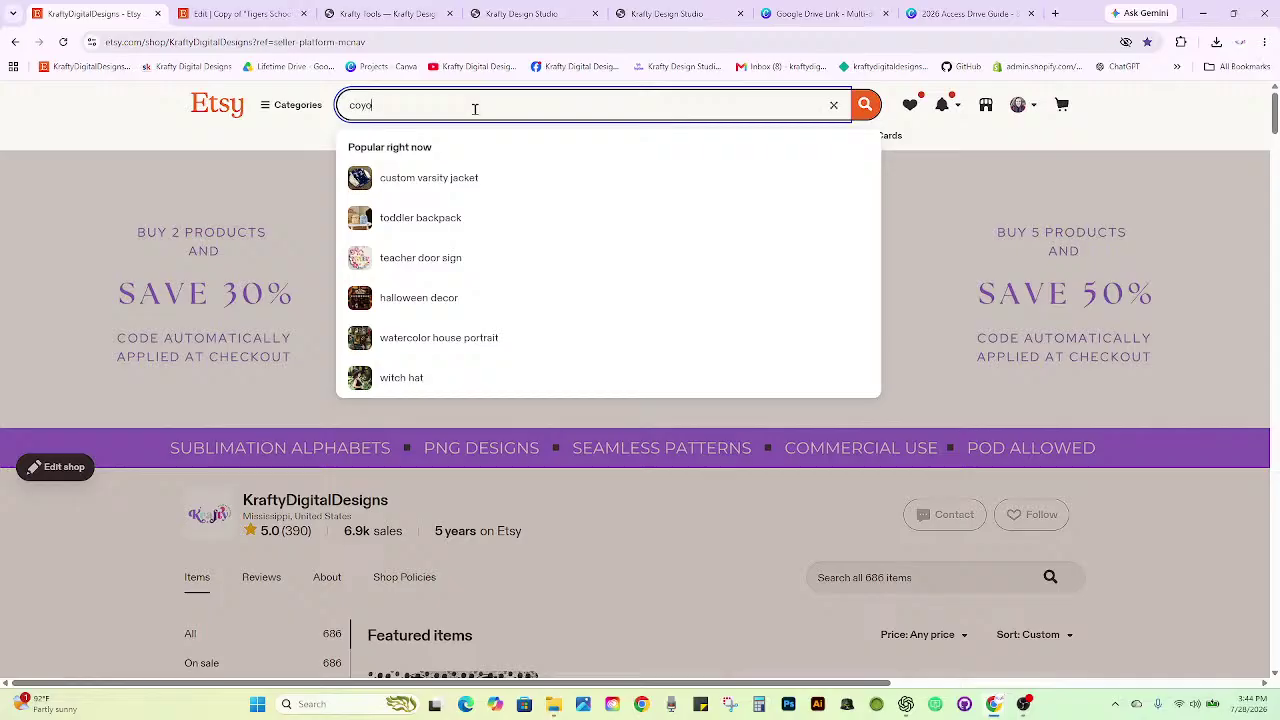
{"action": "type", "text": "te"}
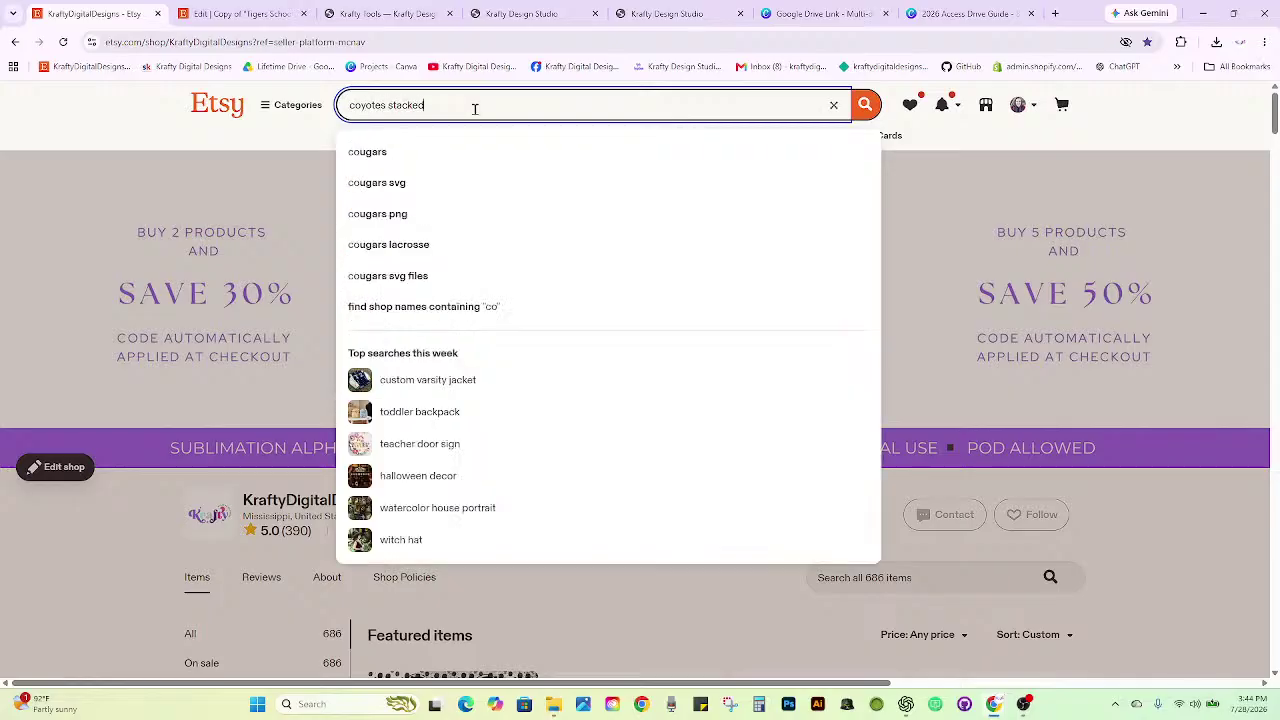
{"action": "type", "text": "s stacked"}
{"action": "key", "text": "Return"}
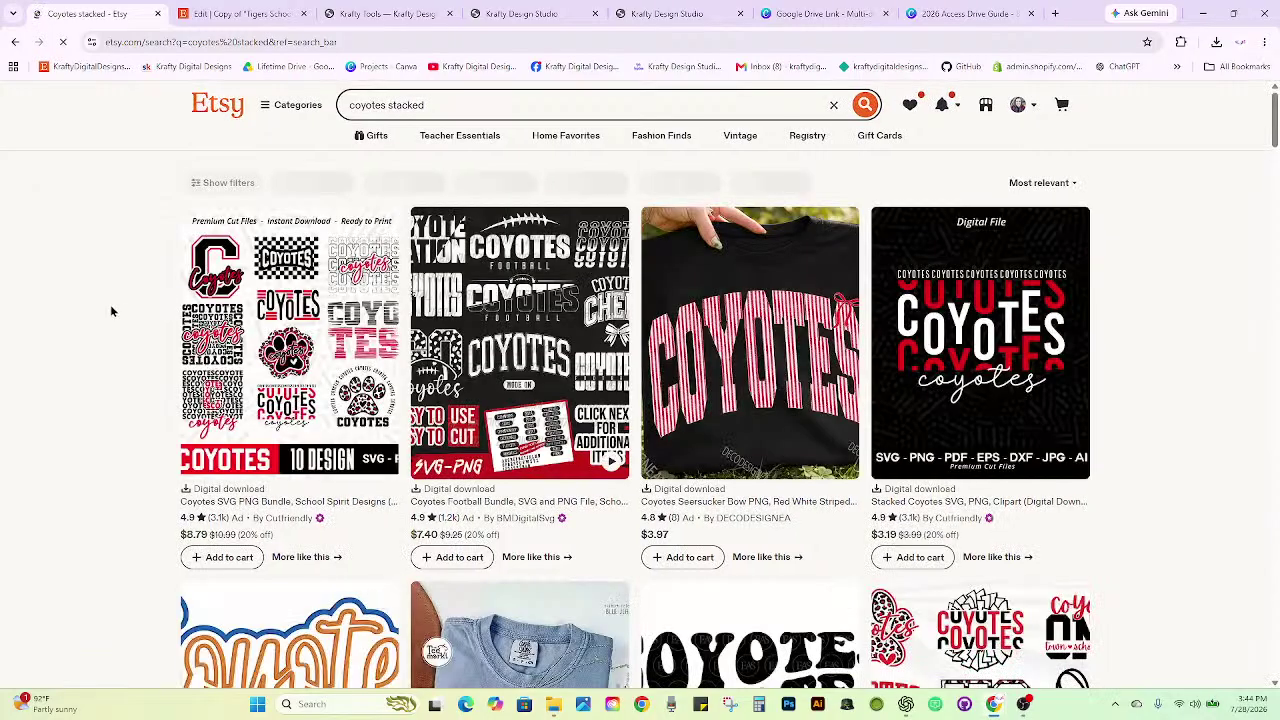
Look through the "coyotes stacked" search results to compare competing Coyotes designs, titles and prices.
{"action": "scroll", "coordinate": [111, 311], "scroll_direction": "down", "scroll_amount": 3}
{"action": "scroll", "coordinate": [111, 311], "scroll_direction": "down", "scroll_amount": 3}
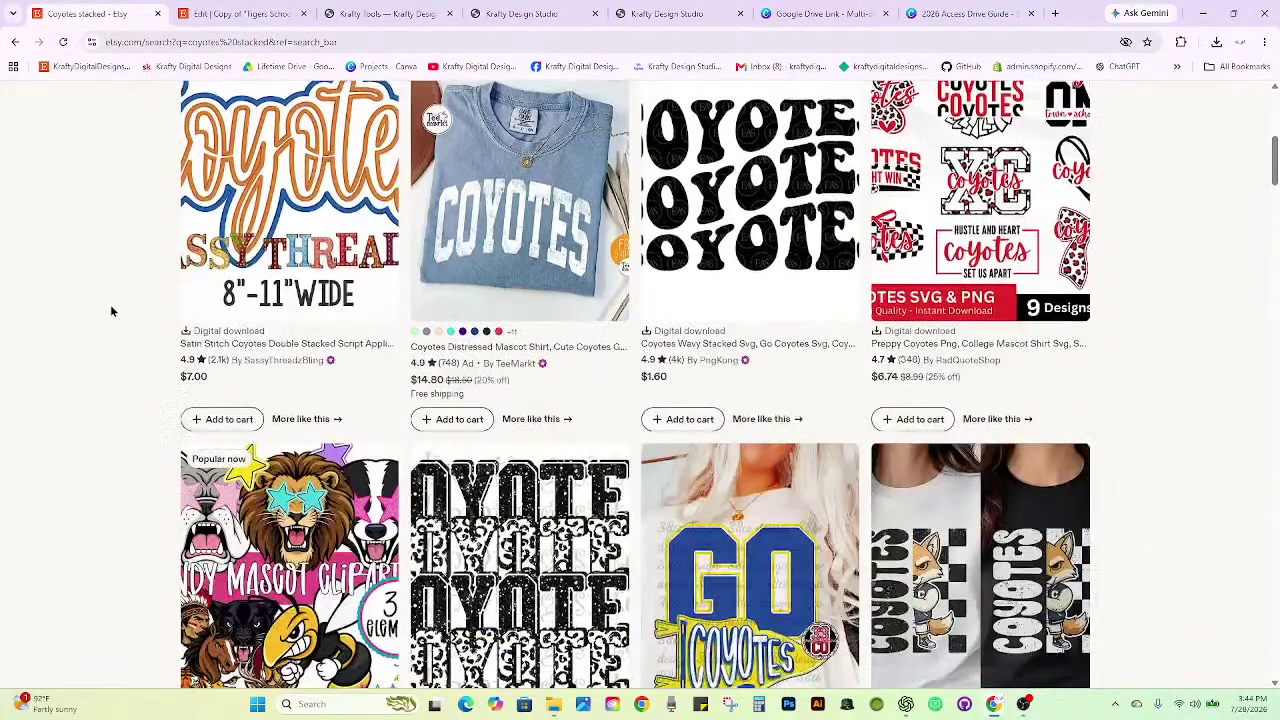
{"action": "scroll", "coordinate": [111, 311], "scroll_direction": "down", "scroll_amount": 3}
{"action": "scroll", "coordinate": [111, 311], "scroll_direction": "down", "scroll_amount": 3}
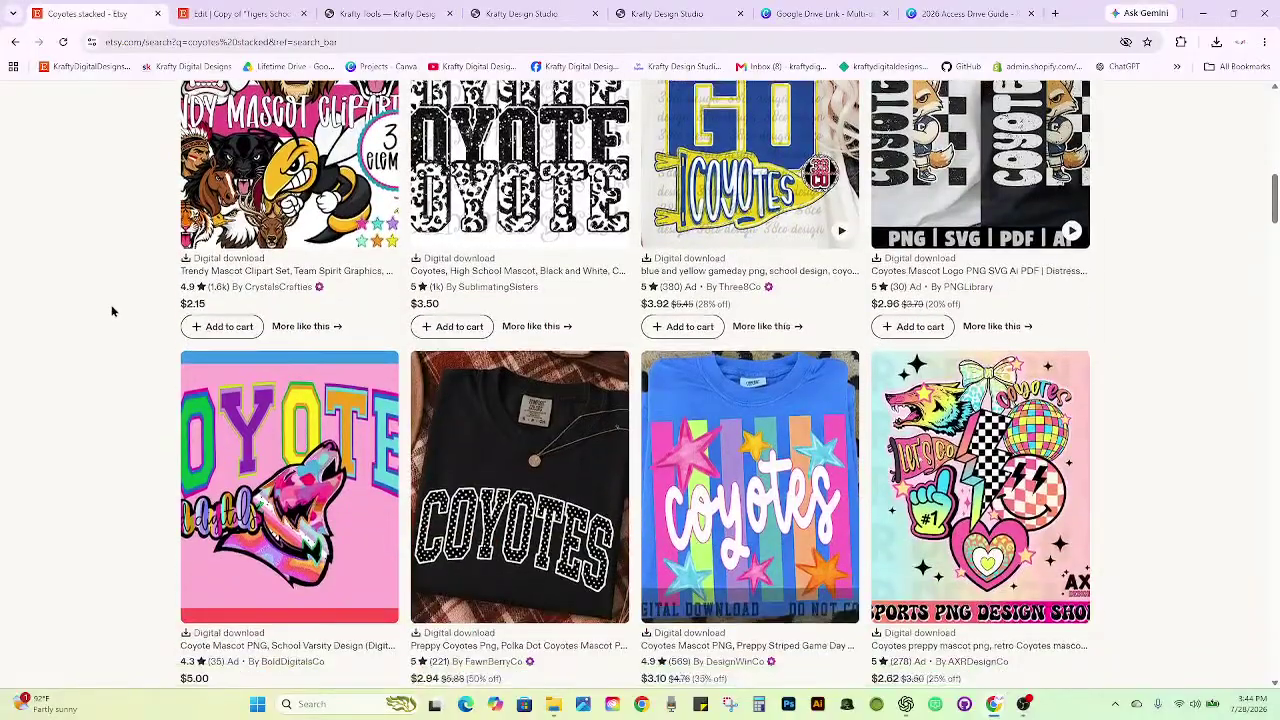
{"action": "scroll", "coordinate": [111, 311], "scroll_direction": "down", "scroll_amount": 3}
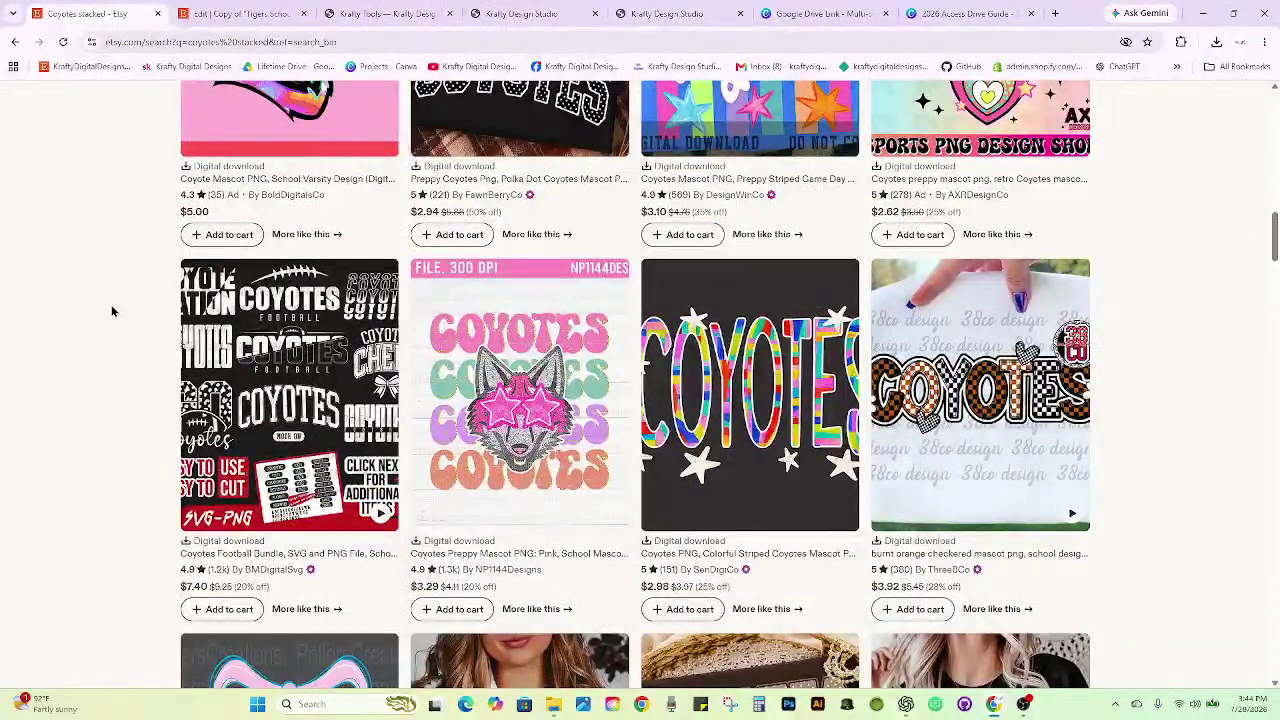
{"action": "scroll", "coordinate": [111, 311], "scroll_direction": "down", "scroll_amount": 3}
{"action": "scroll", "coordinate": [111, 311], "scroll_direction": "down", "scroll_amount": 2}
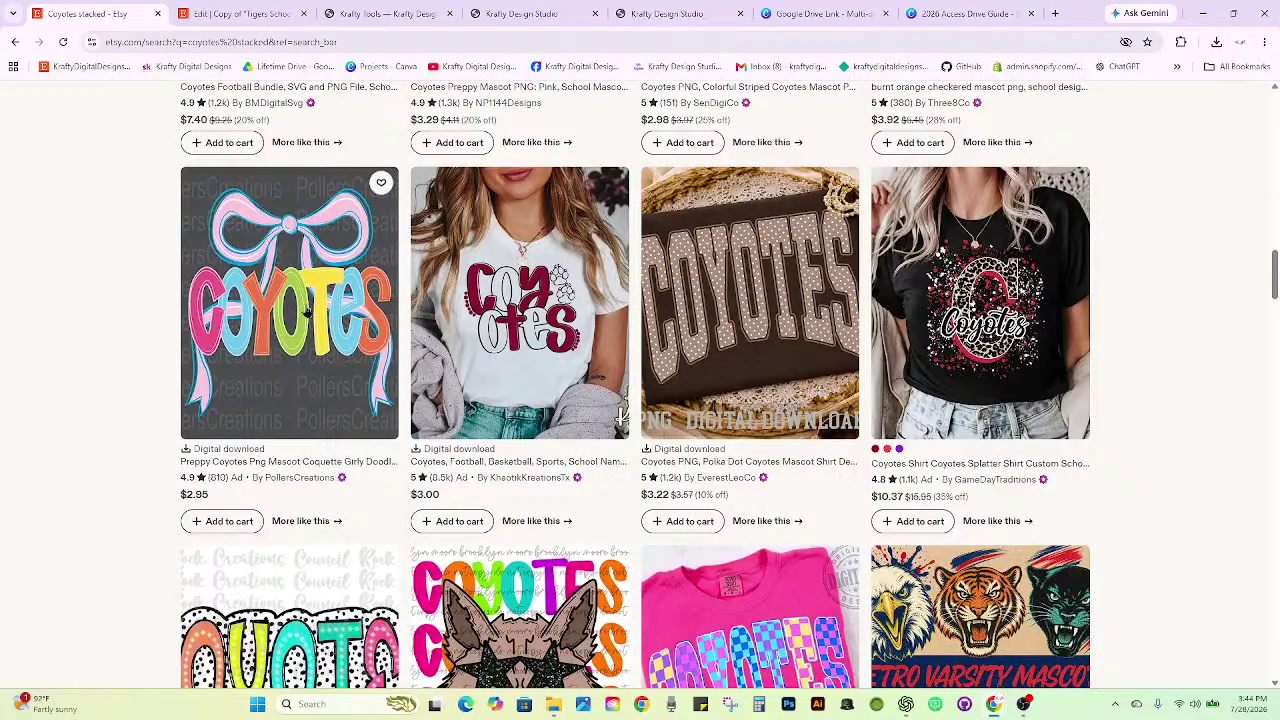
{"action": "scroll", "coordinate": [113, 305], "scroll_direction": "down", "scroll_amount": 2}
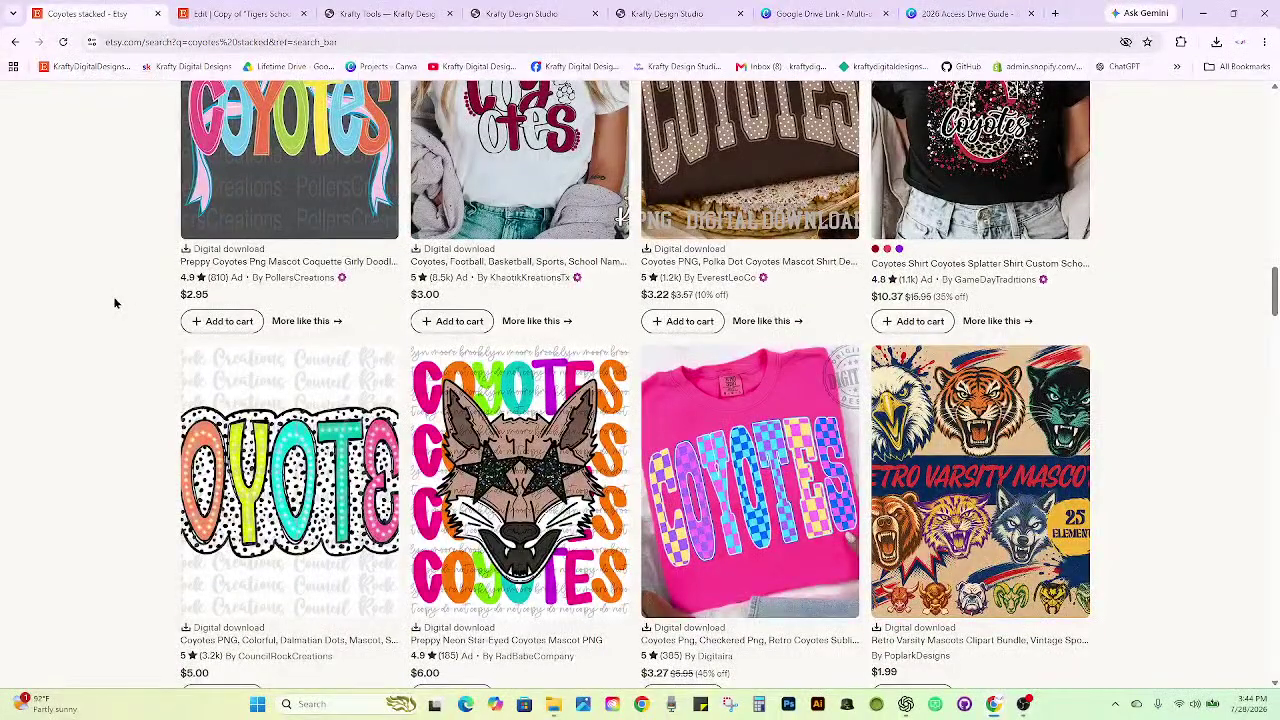
{"action": "scroll", "coordinate": [113, 296], "scroll_direction": "down", "scroll_amount": 2}
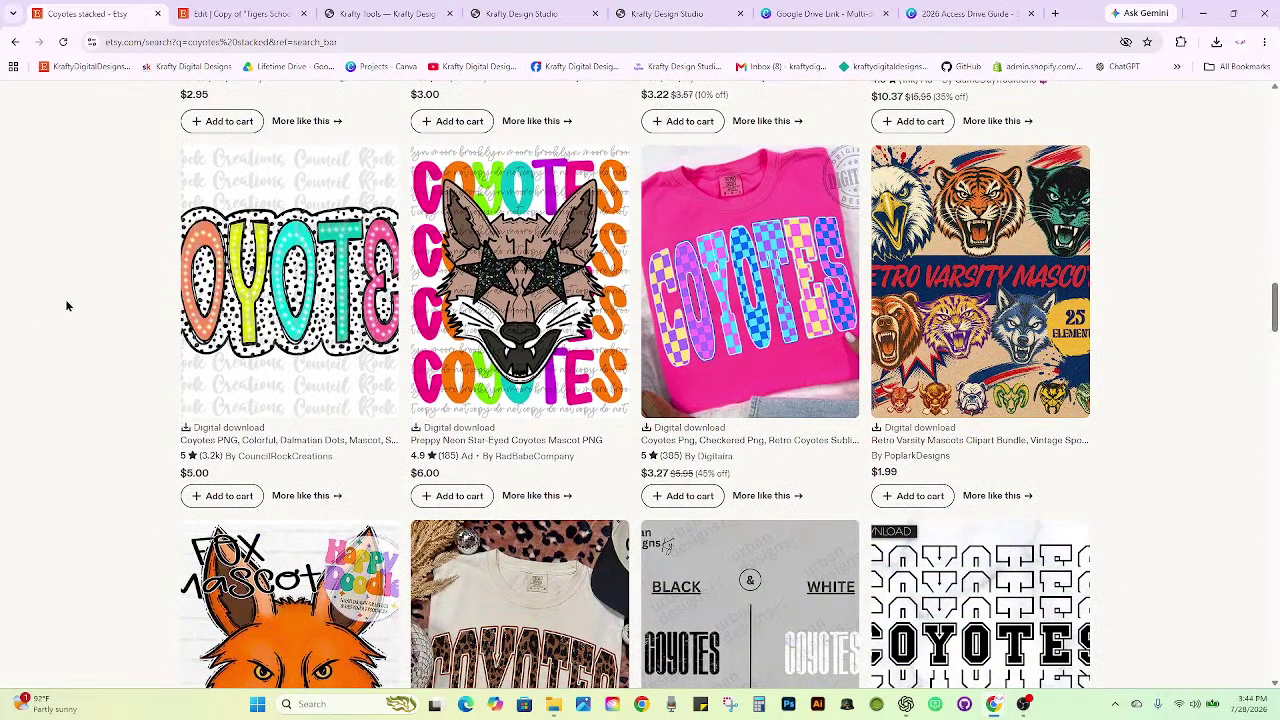
{"action": "scroll", "coordinate": [66, 306], "scroll_direction": "down", "scroll_amount": 3}
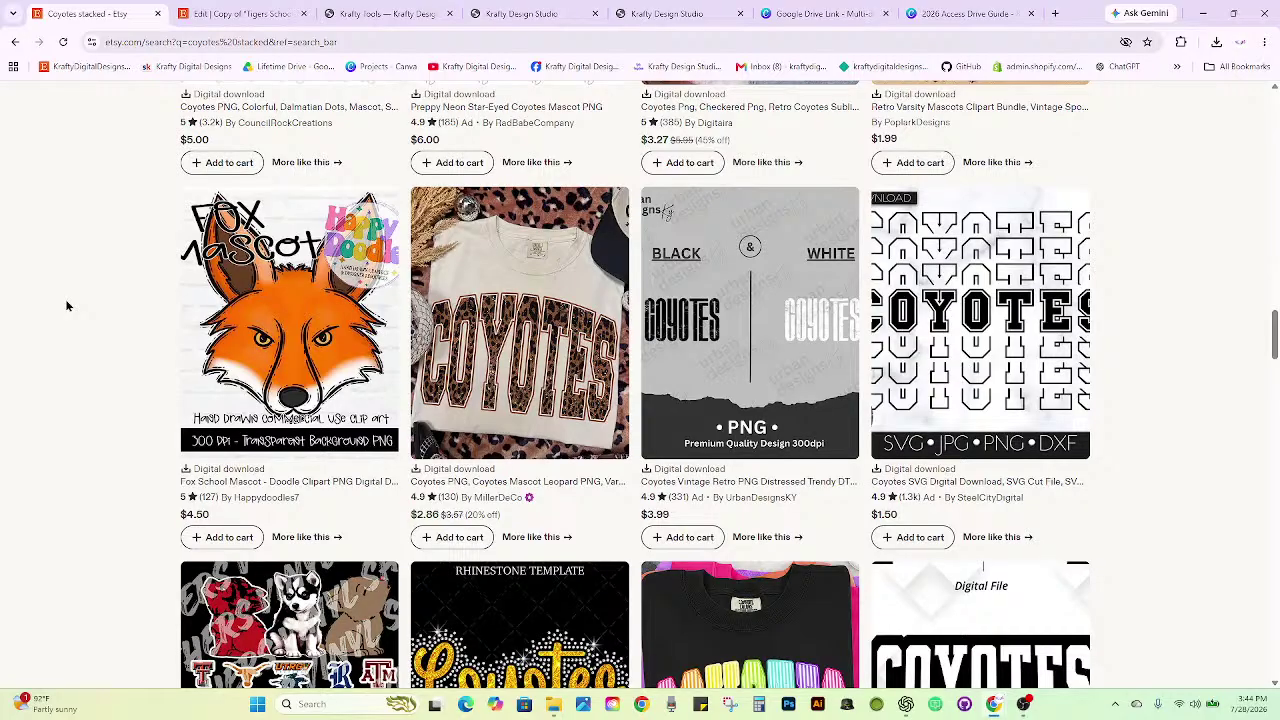
{"action": "scroll", "coordinate": [66, 306], "scroll_direction": "down", "scroll_amount": 1}
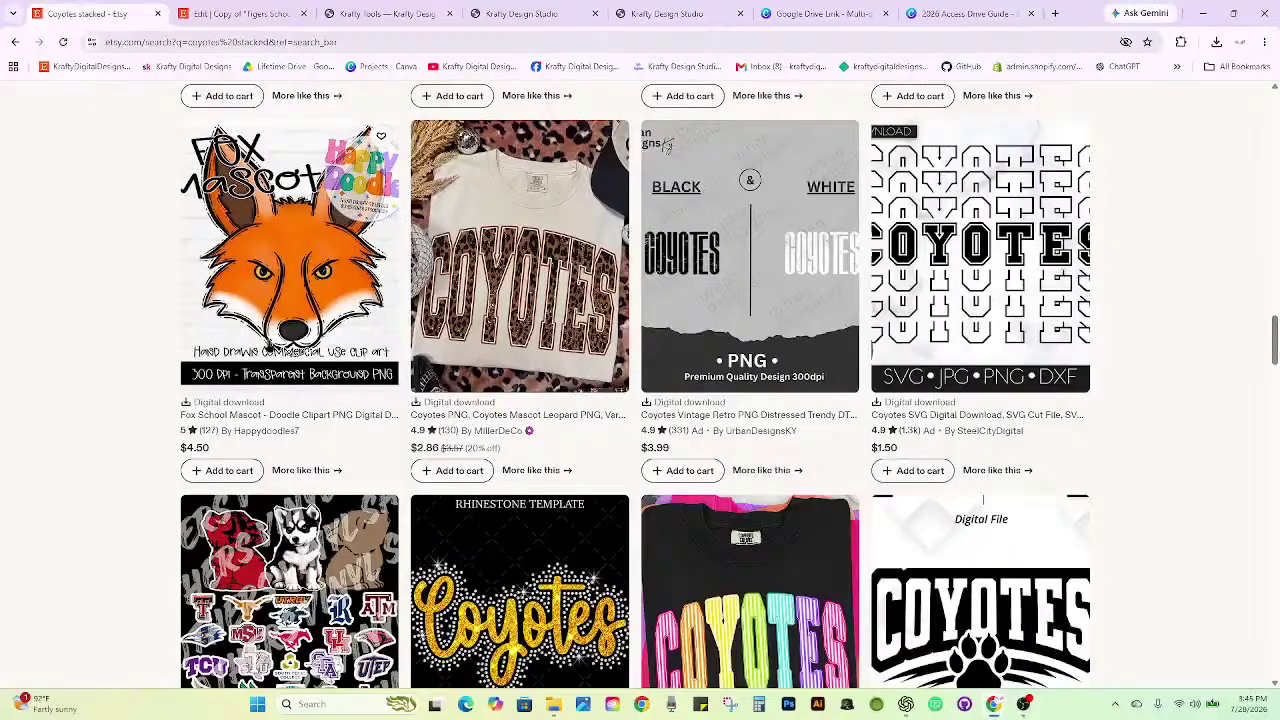
{"action": "scroll", "coordinate": [55, 267], "scroll_direction": "down", "scroll_amount": 2}
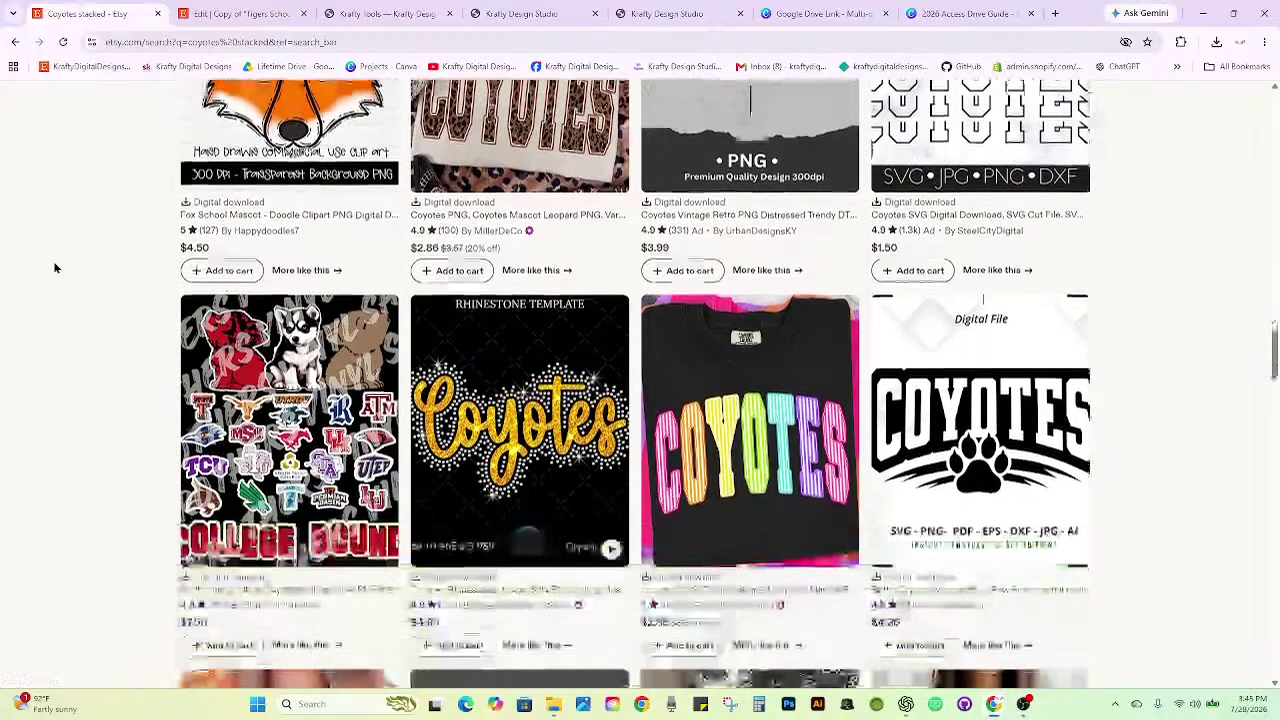
{"action": "scroll", "coordinate": [55, 267], "scroll_direction": "down", "scroll_amount": 4}
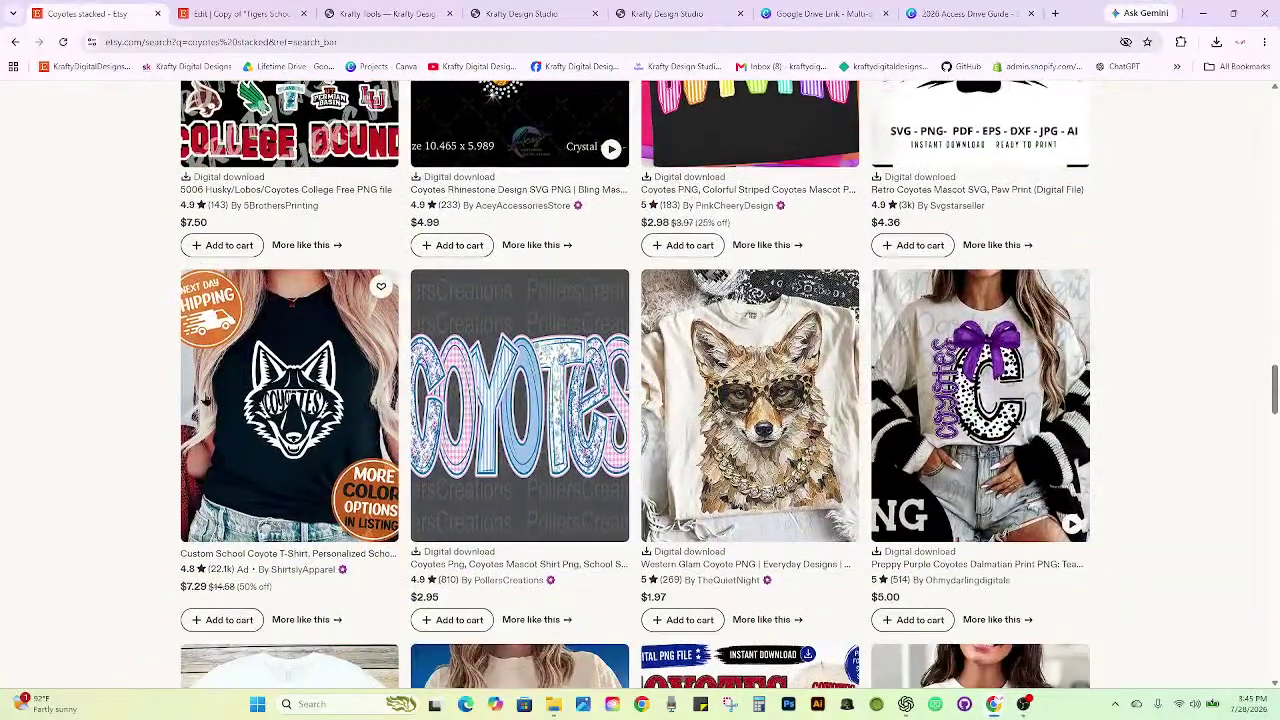
{"action": "scroll", "coordinate": [63, 322], "scroll_direction": "down", "scroll_amount": 2}
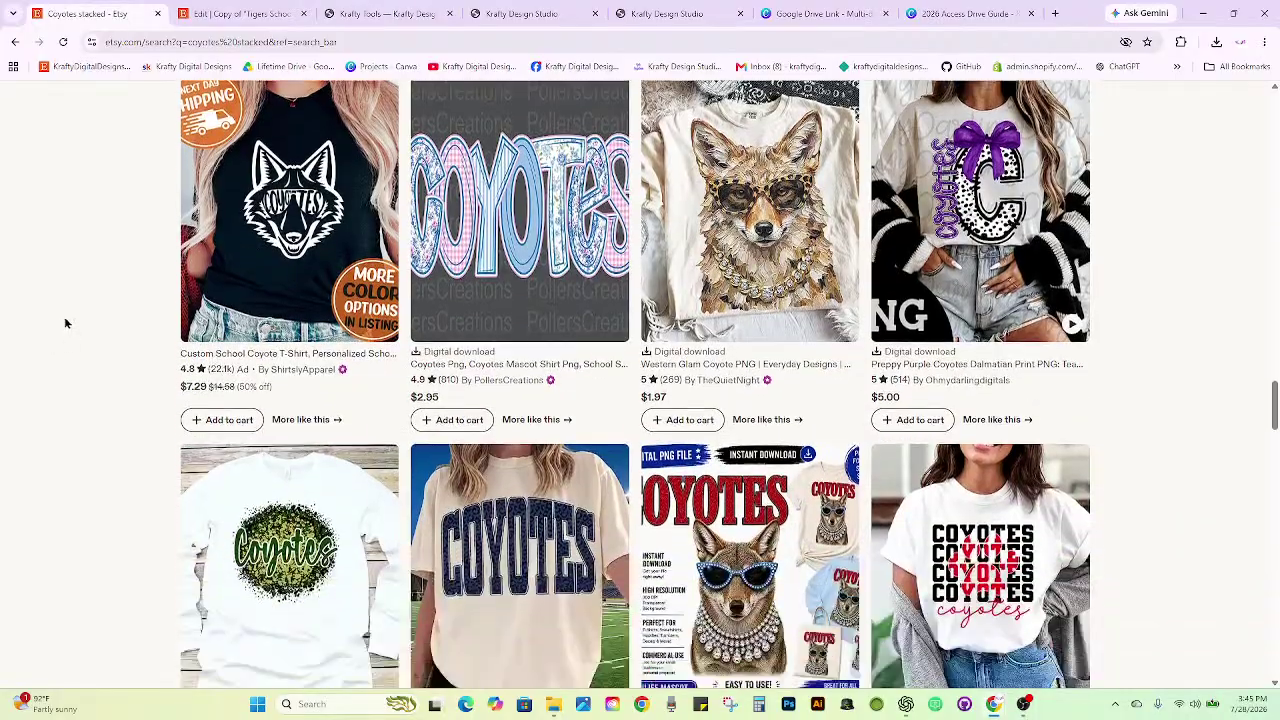
{"action": "scroll", "coordinate": [64, 322], "scroll_direction": "down", "scroll_amount": 5}
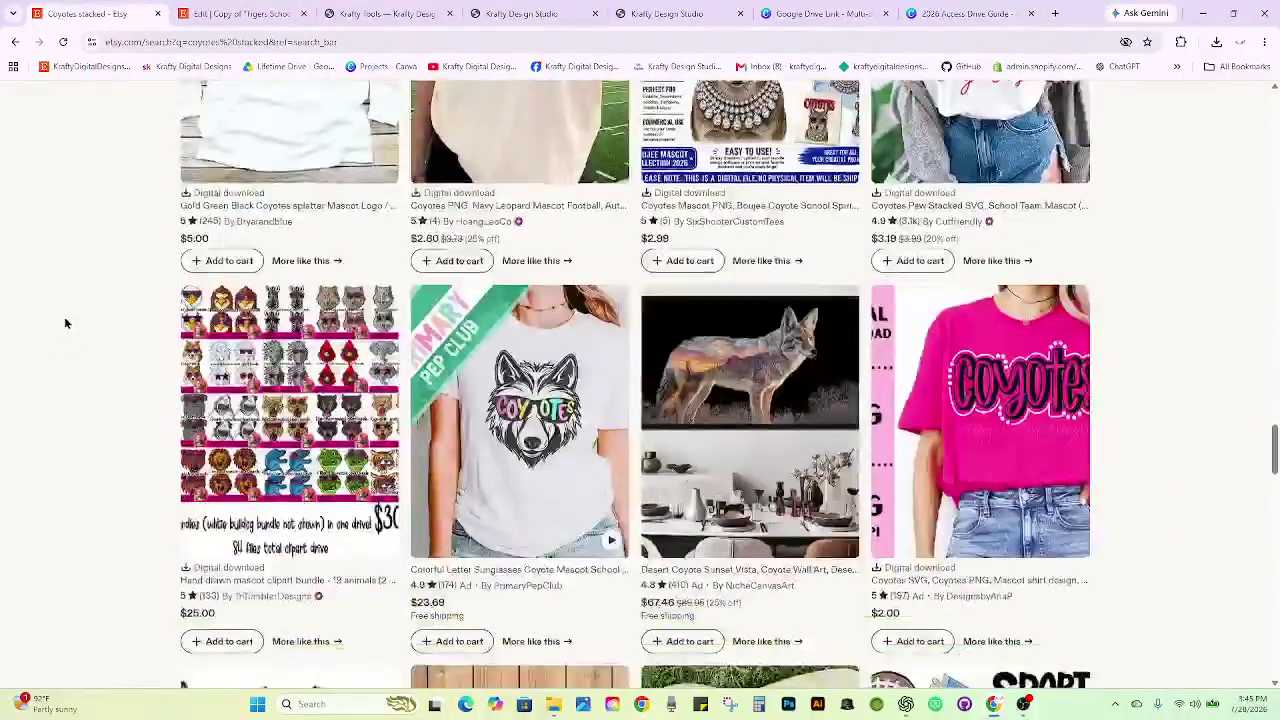
{"action": "scroll", "coordinate": [65, 322], "scroll_direction": "down", "scroll_amount": 6}
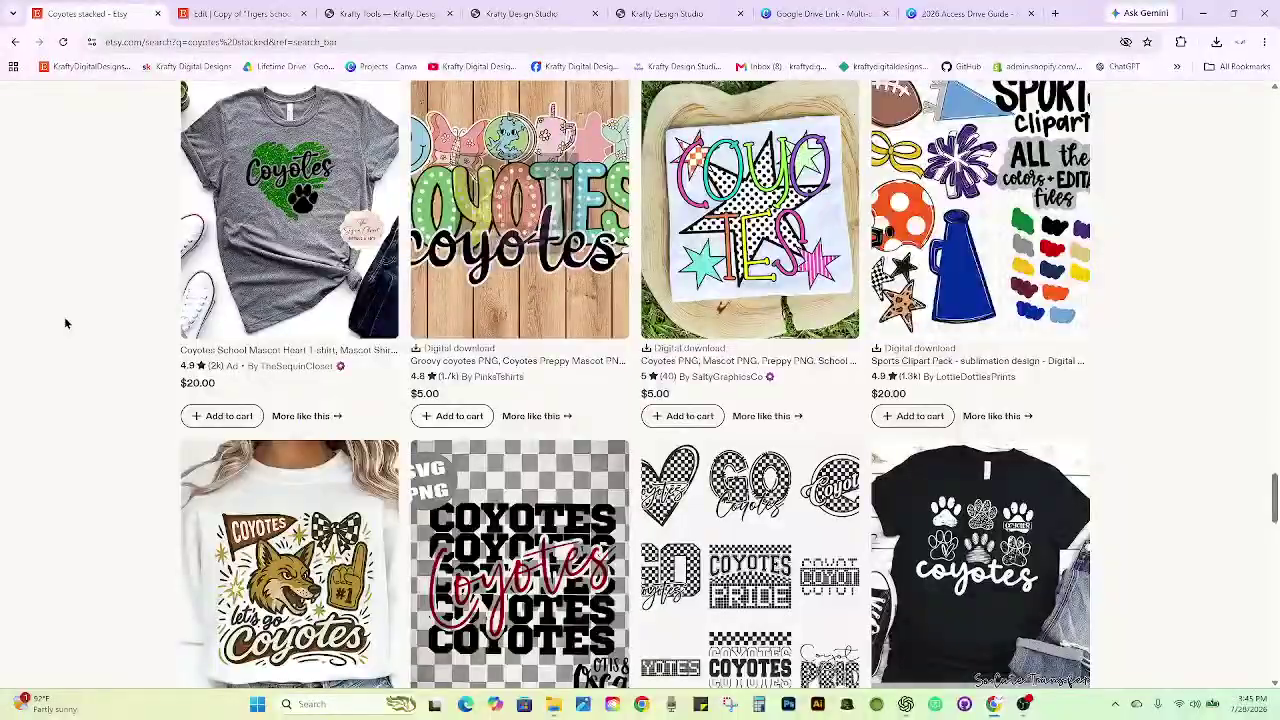
{"action": "scroll", "coordinate": [64, 316], "scroll_direction": "up", "scroll_amount": 15}
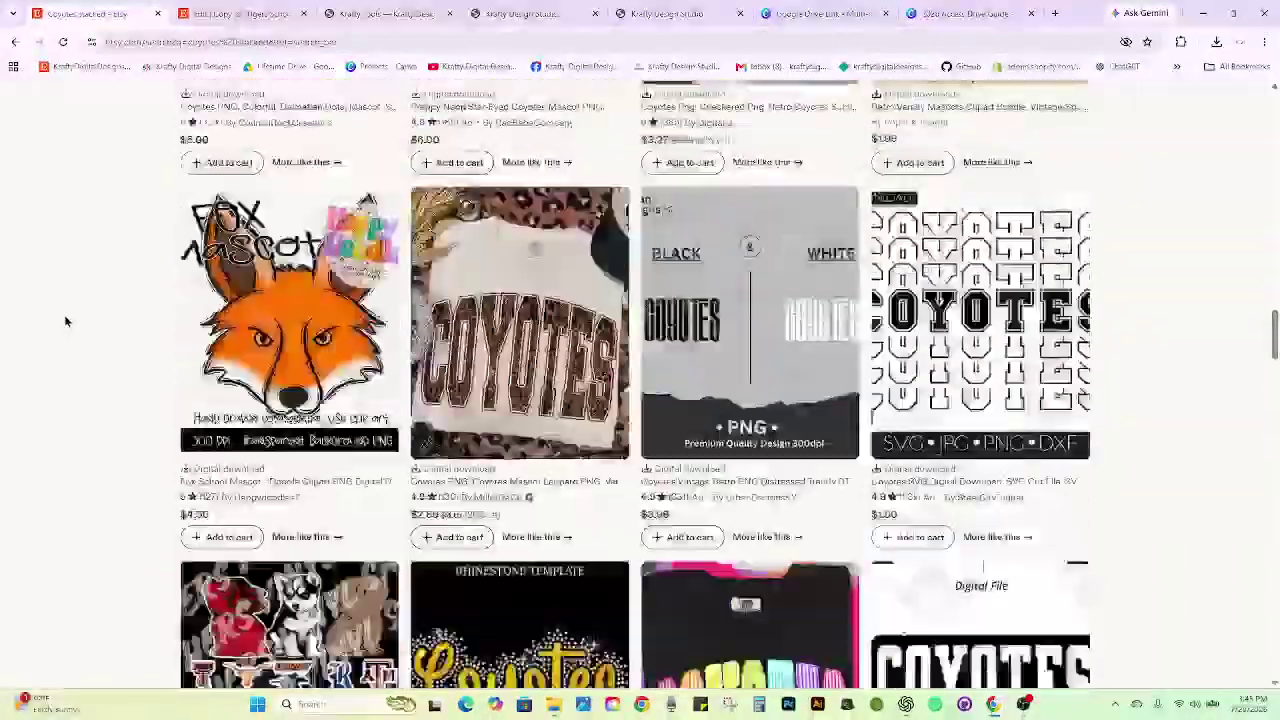
{"action": "scroll", "coordinate": [65, 320], "scroll_direction": "up", "scroll_amount": 15}
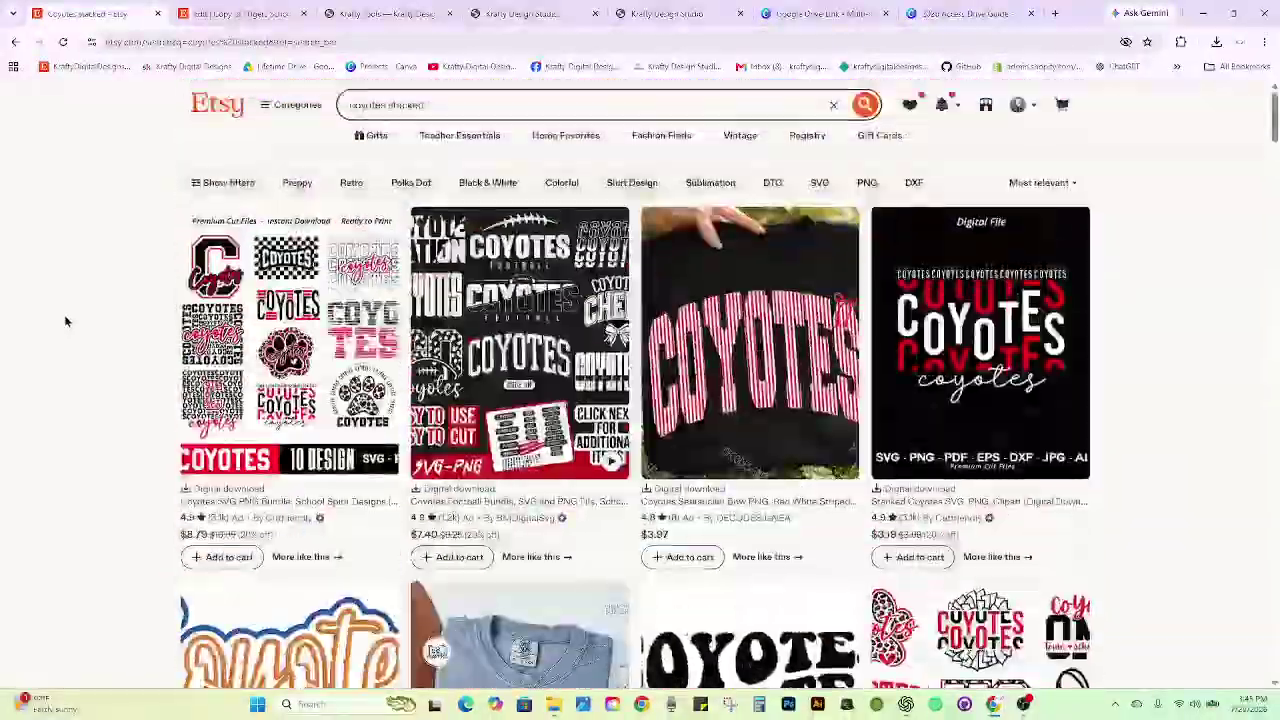
Return to the Coyotes listing copy, check its photos and details, and publish it with the changes.
{"action": "left_click", "coordinate": [189, 8]}
{"action": "scroll", "coordinate": [433, 293], "scroll_direction": "up", "scroll_amount": 3}
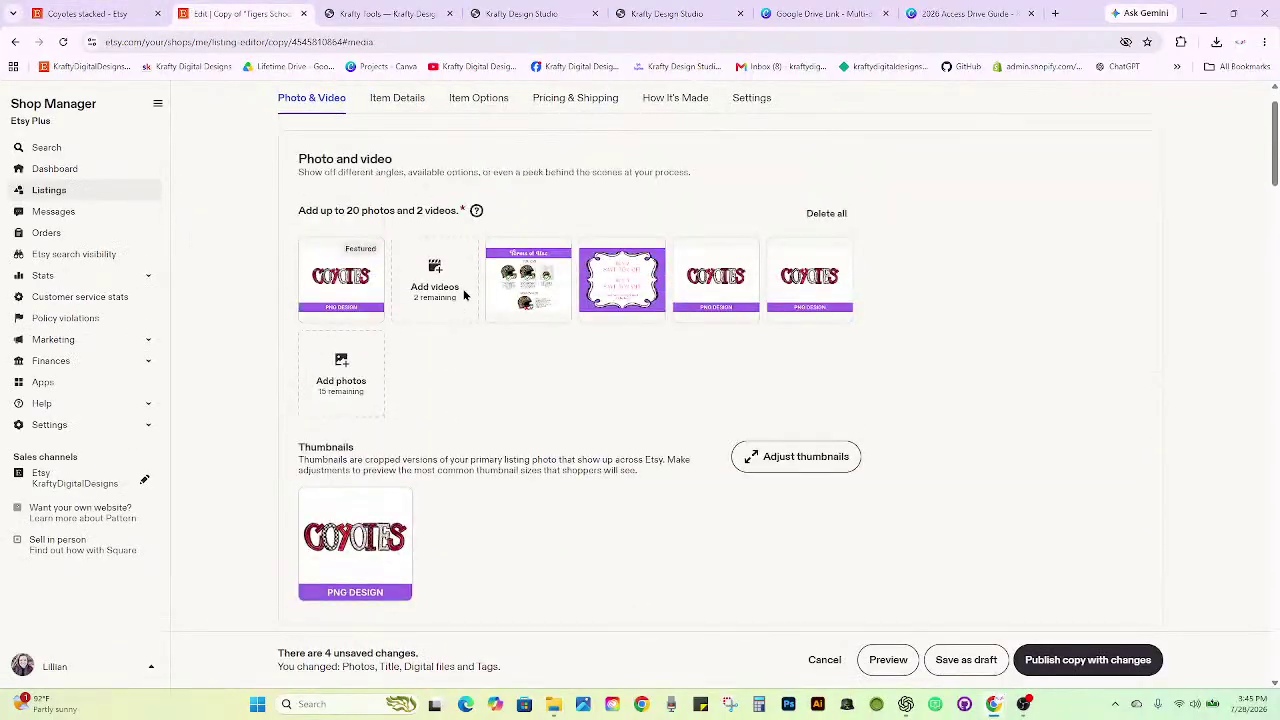
{"action": "scroll", "coordinate": [514, 400], "scroll_direction": "down", "scroll_amount": 6}
{"action": "scroll", "coordinate": [372, 327], "scroll_direction": "down", "scroll_amount": 12}
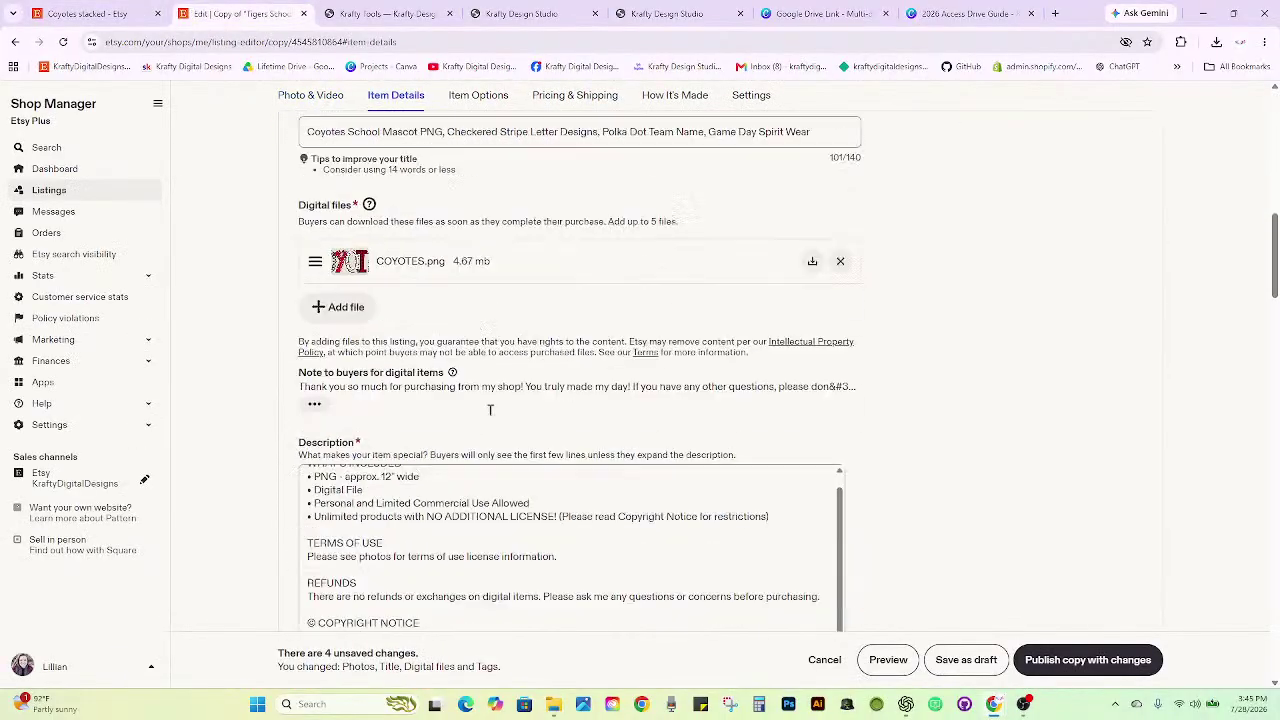
{"action": "left_click", "coordinate": [1122, 648]}
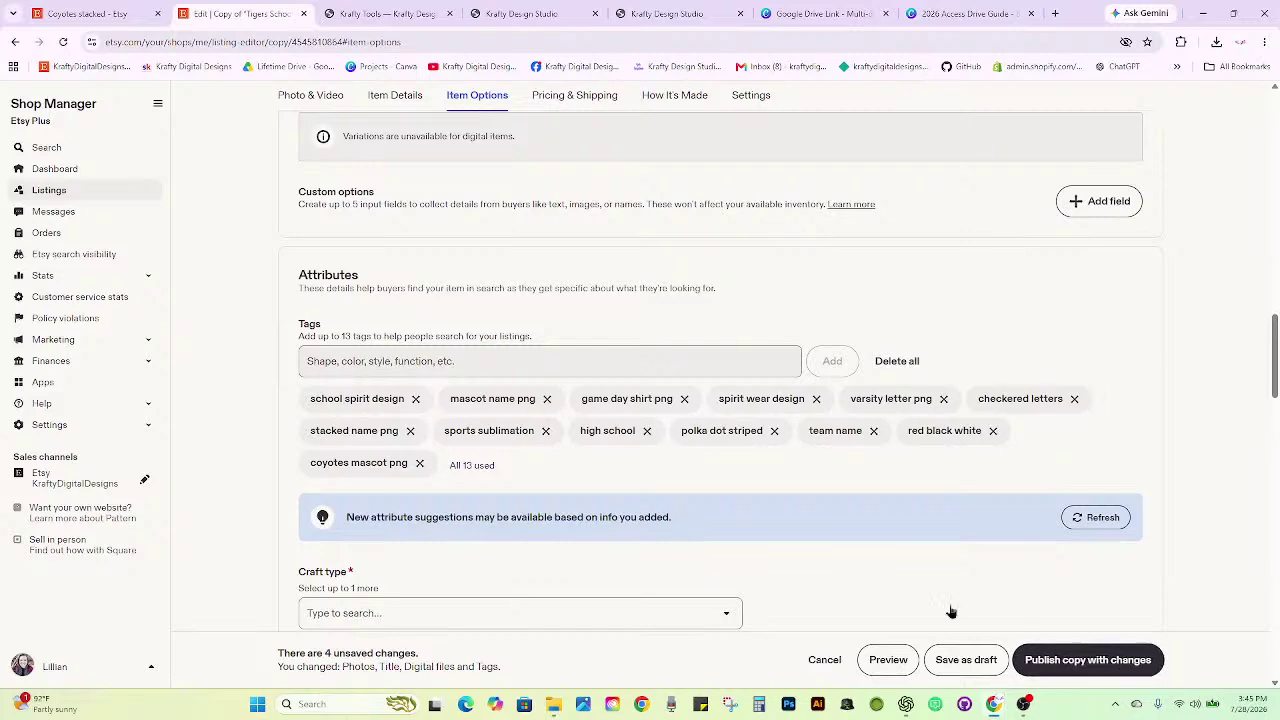
{"action": "left_click", "coordinate": [729, 491]}
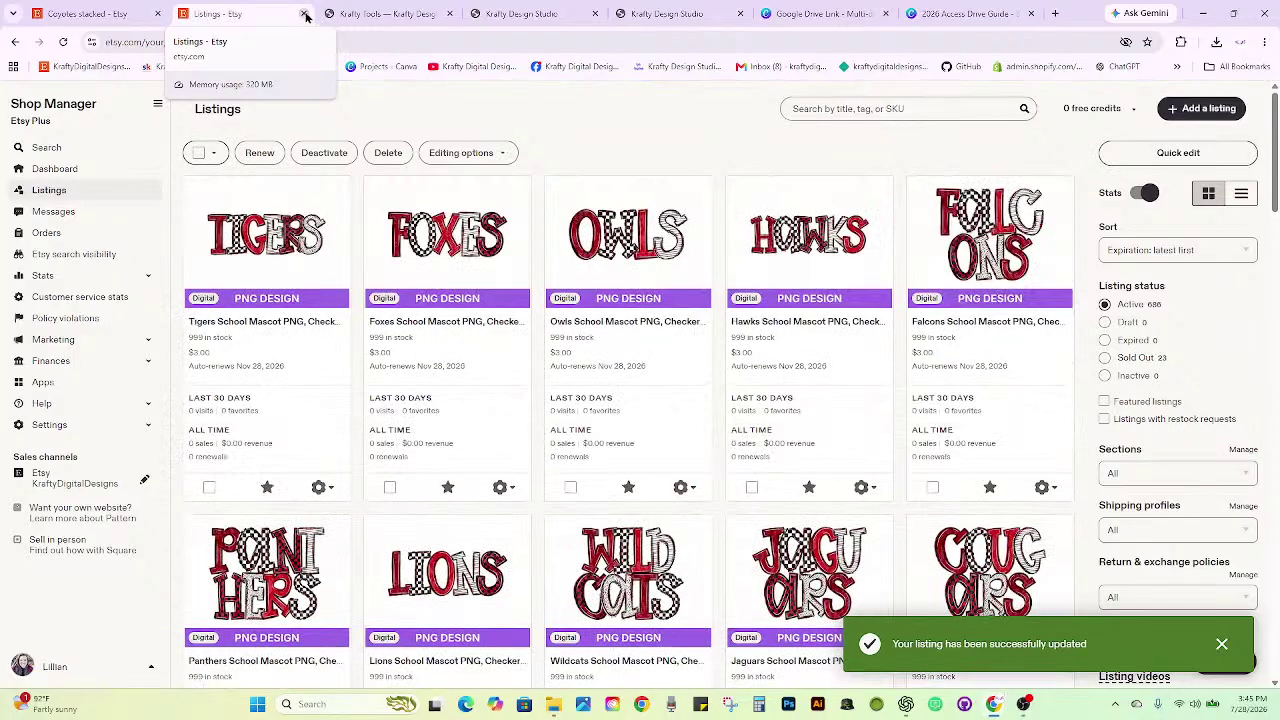
Close the shop's listings page and open the KraftyDigitalDesigns storefront to examine the mascot listings under All items.
{"action": "left_click", "coordinate": [305, 15]}
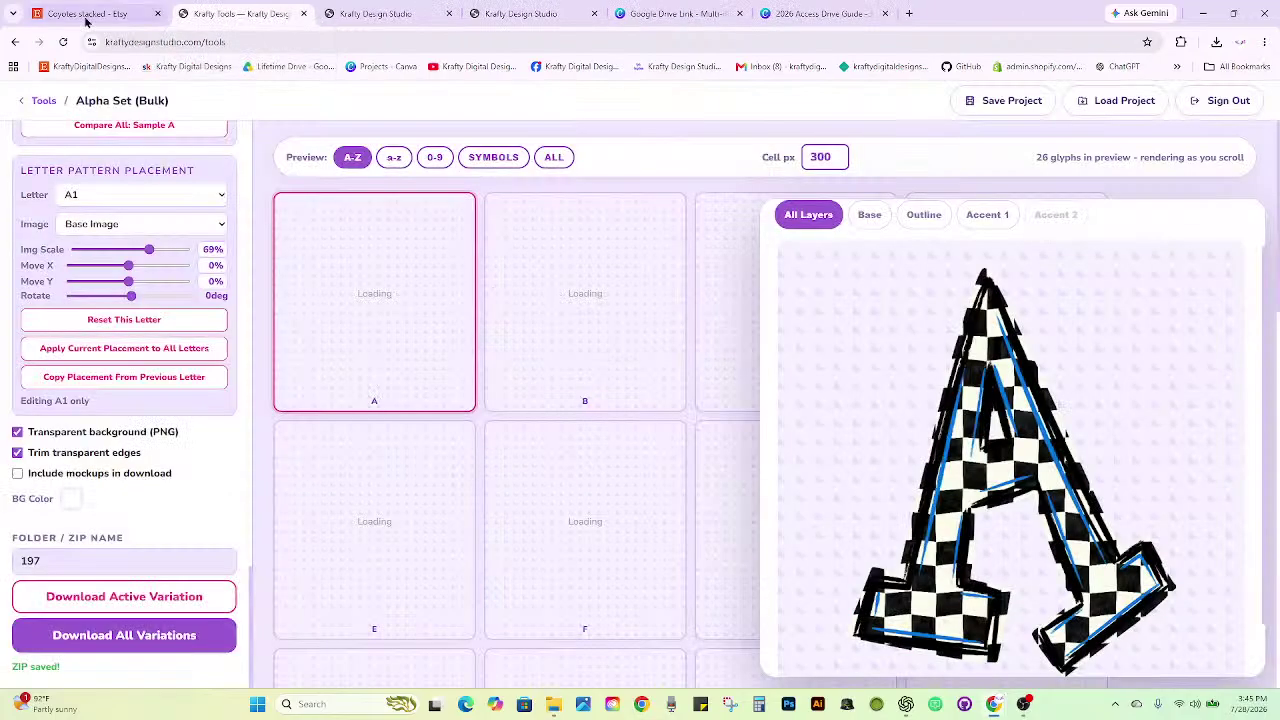
{"action": "left_click", "coordinate": [70, 14]}
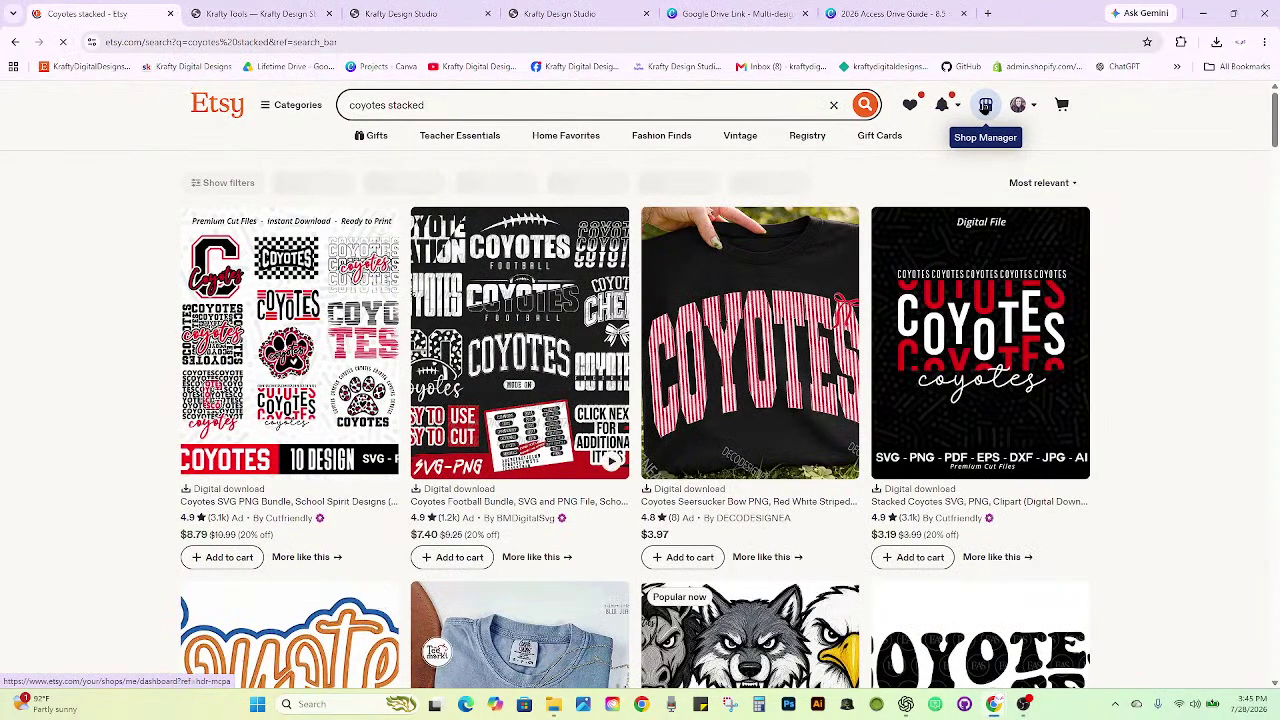
{"action": "left_click", "coordinate": [985, 105]}
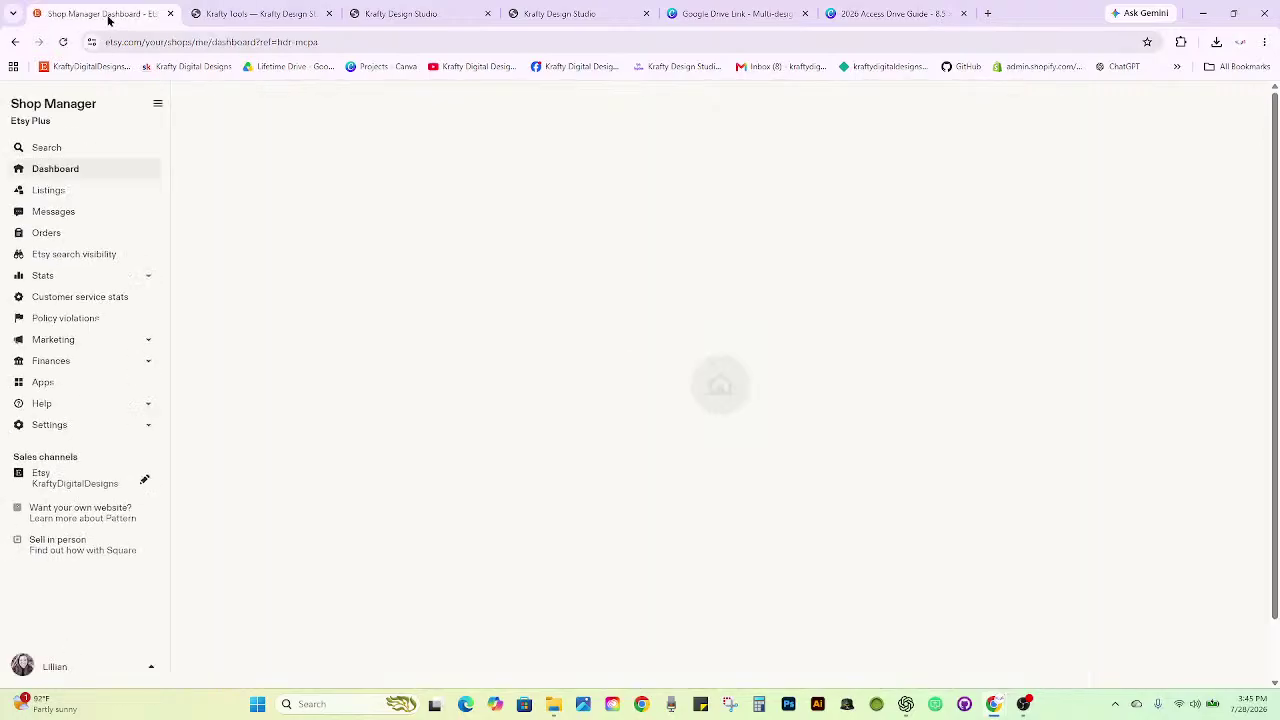
{"action": "left_click", "coordinate": [78, 478]}
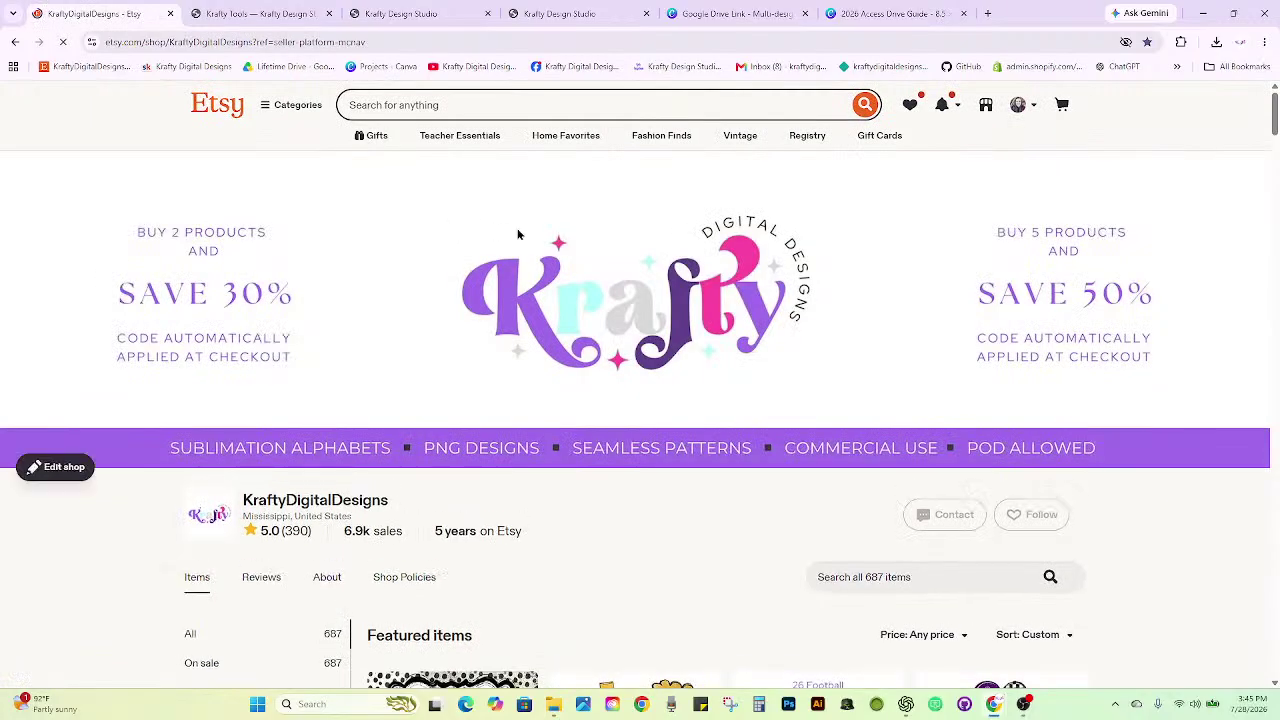
{"action": "scroll", "coordinate": [517, 234], "scroll_direction": "down", "scroll_amount": 3}
{"action": "scroll", "coordinate": [540, 340], "scroll_direction": "down", "scroll_amount": 2}
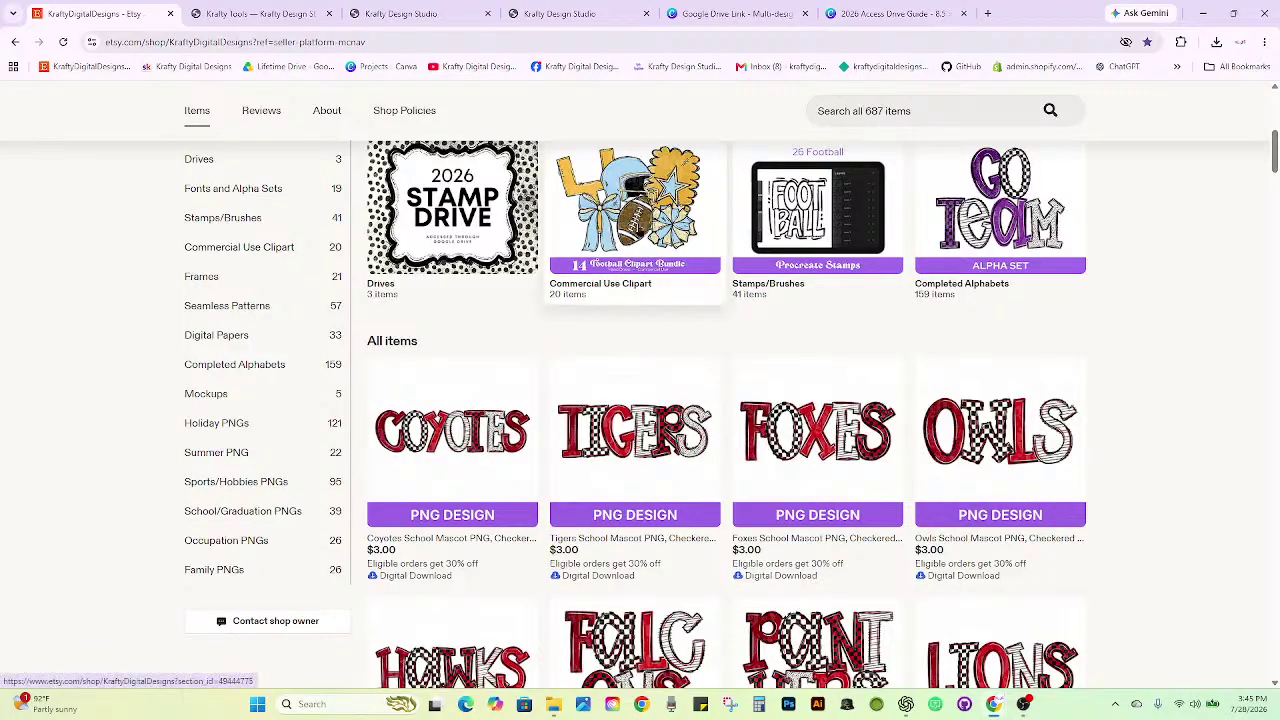
{"action": "scroll", "coordinate": [578, 288], "scroll_direction": "down", "scroll_amount": 3}
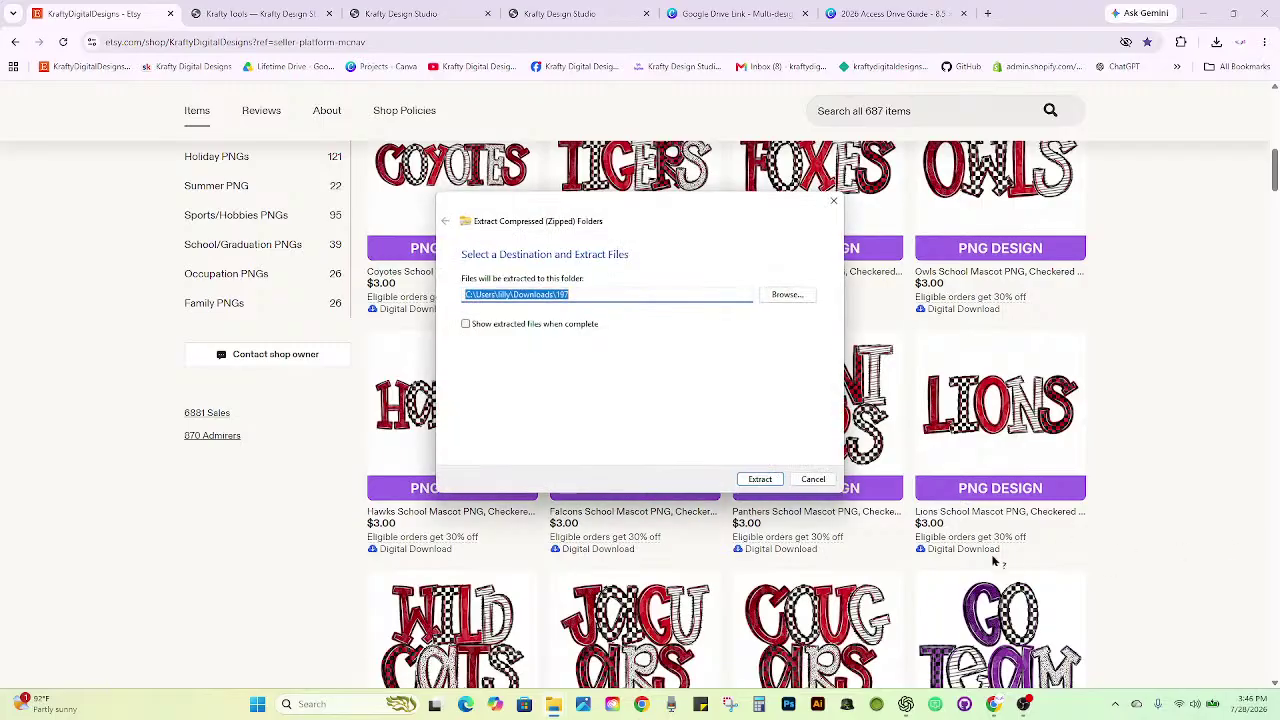
Extract the compressed 197 archive into a 197 folder in Downloads.
{"action": "left_click", "coordinate": [760, 479]}
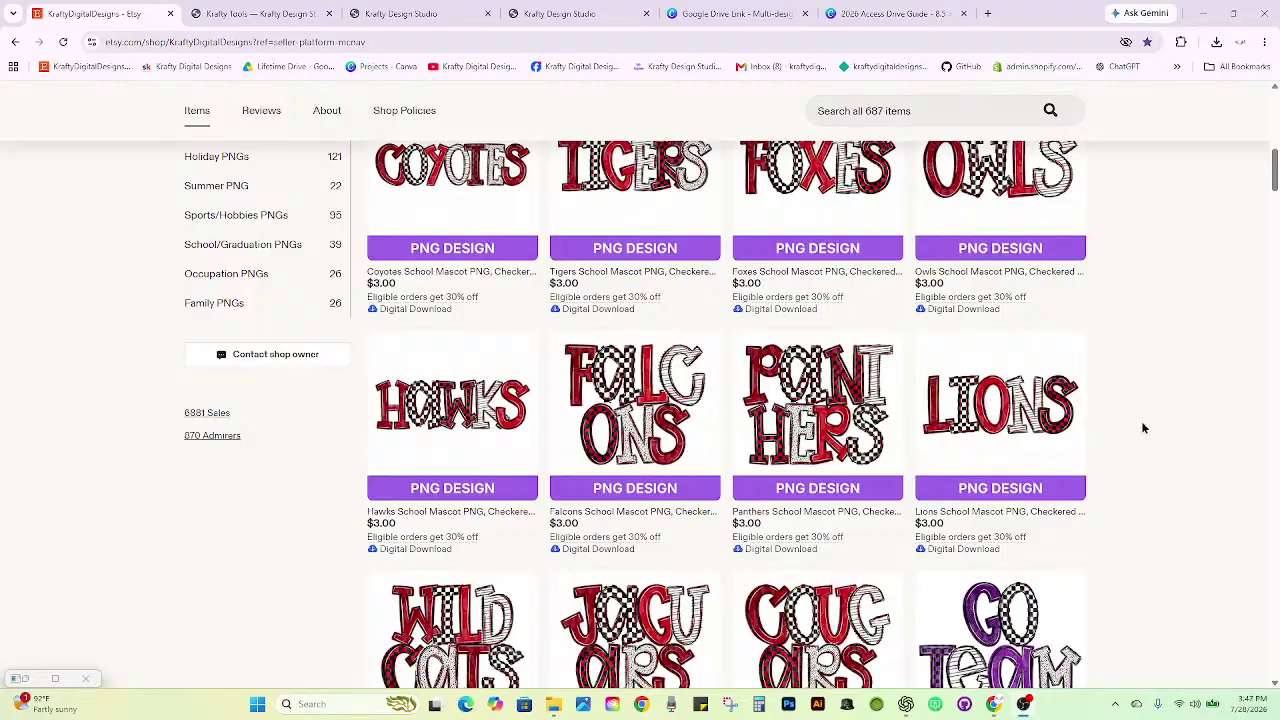
Look over the storefront's mascot designs, alphabet sets and other recent items.
{"action": "scroll", "coordinate": [1140, 428], "scroll_direction": "down", "scroll_amount": 2}
{"action": "scroll", "coordinate": [1140, 432], "scroll_direction": "down", "scroll_amount": 2}
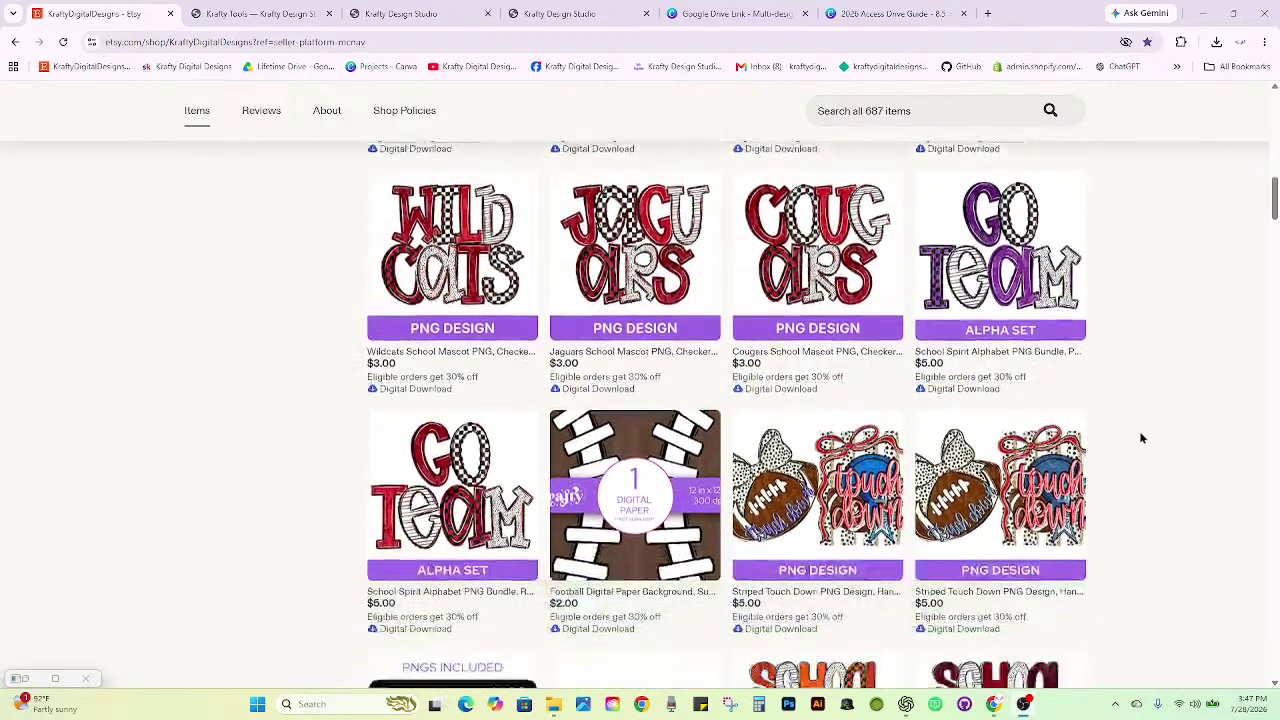
{"action": "scroll", "coordinate": [1141, 437], "scroll_direction": "up", "scroll_amount": 6}
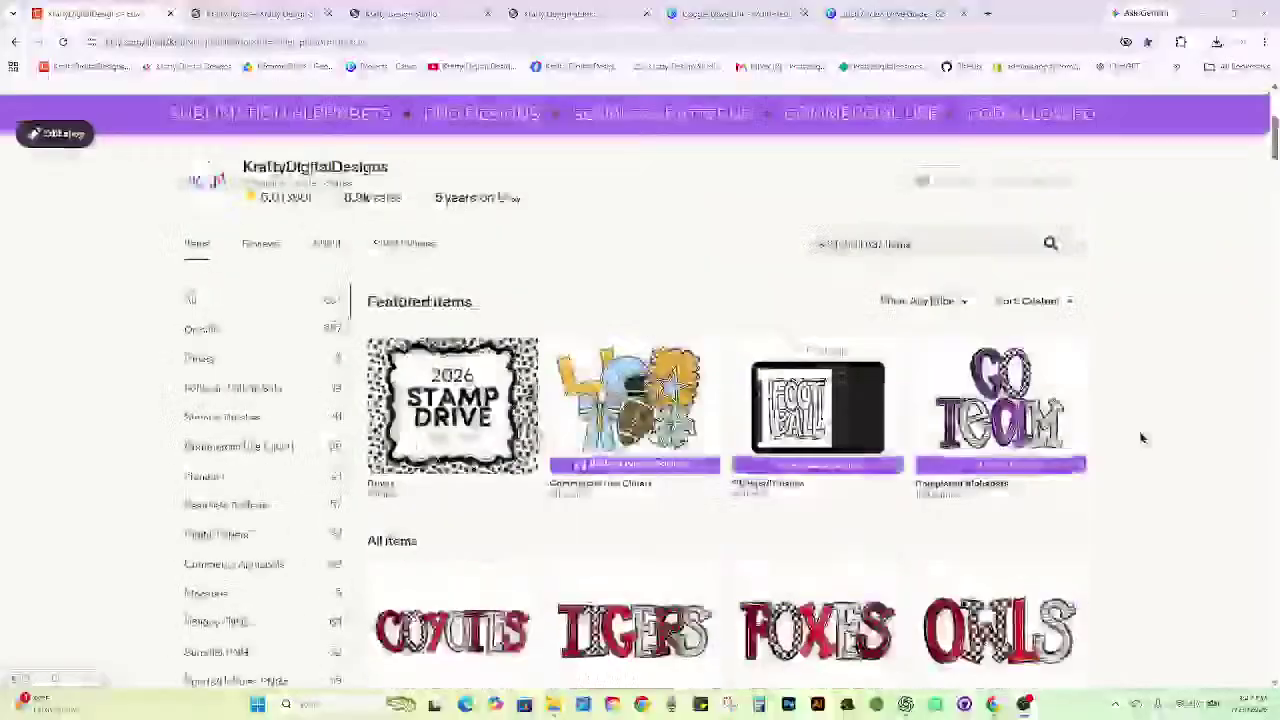
Reload the KraftyDigitalDesigns storefront and look over the mascot listings under All items and the shop header.
{"action": "scroll", "coordinate": [1141, 437], "scroll_direction": "up", "scroll_amount": 3}
{"action": "scroll", "coordinate": [1141, 437], "scroll_direction": "down", "scroll_amount": 4}
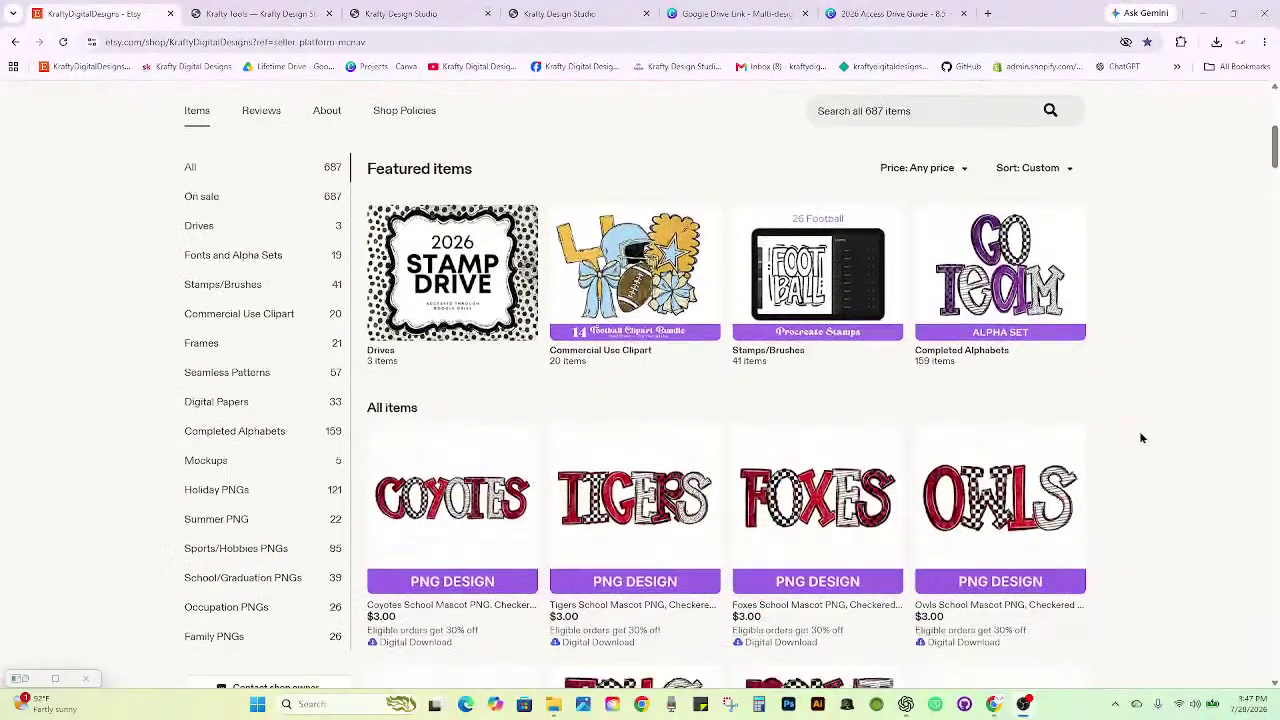
{"action": "key", "text": "F5"}
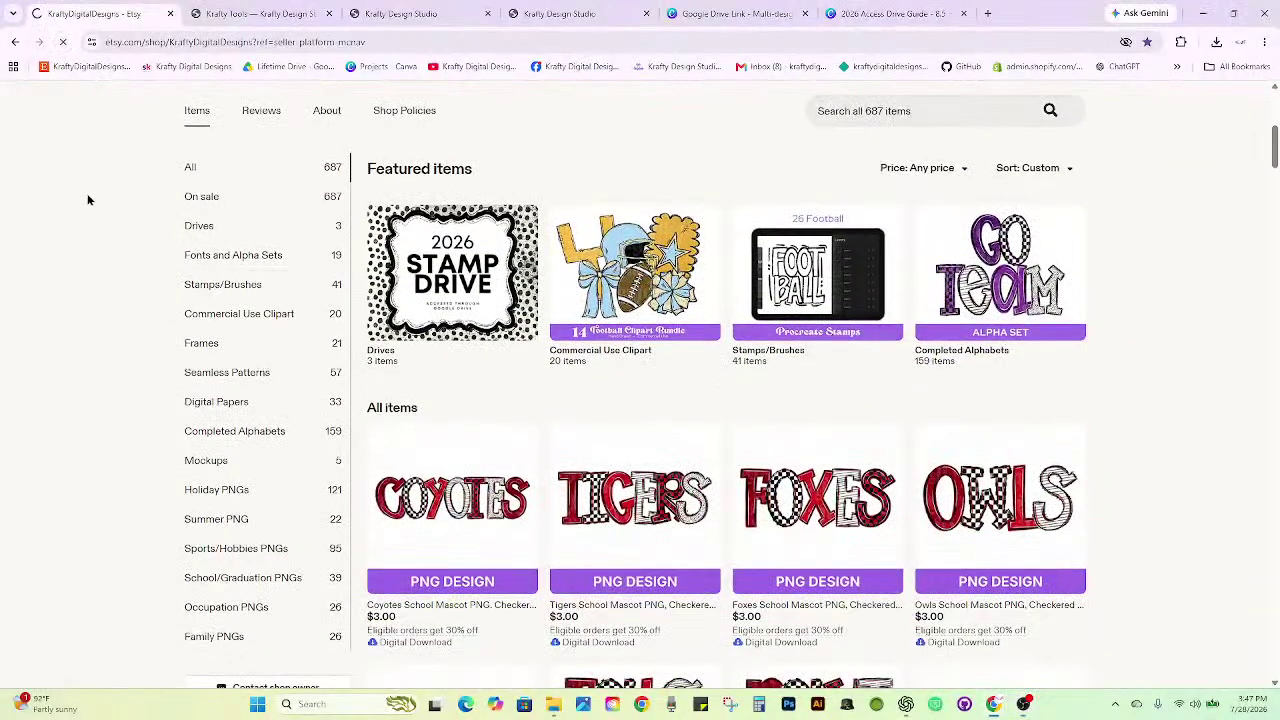
{"action": "scroll", "coordinate": [84, 209], "scroll_direction": "down", "scroll_amount": 2}
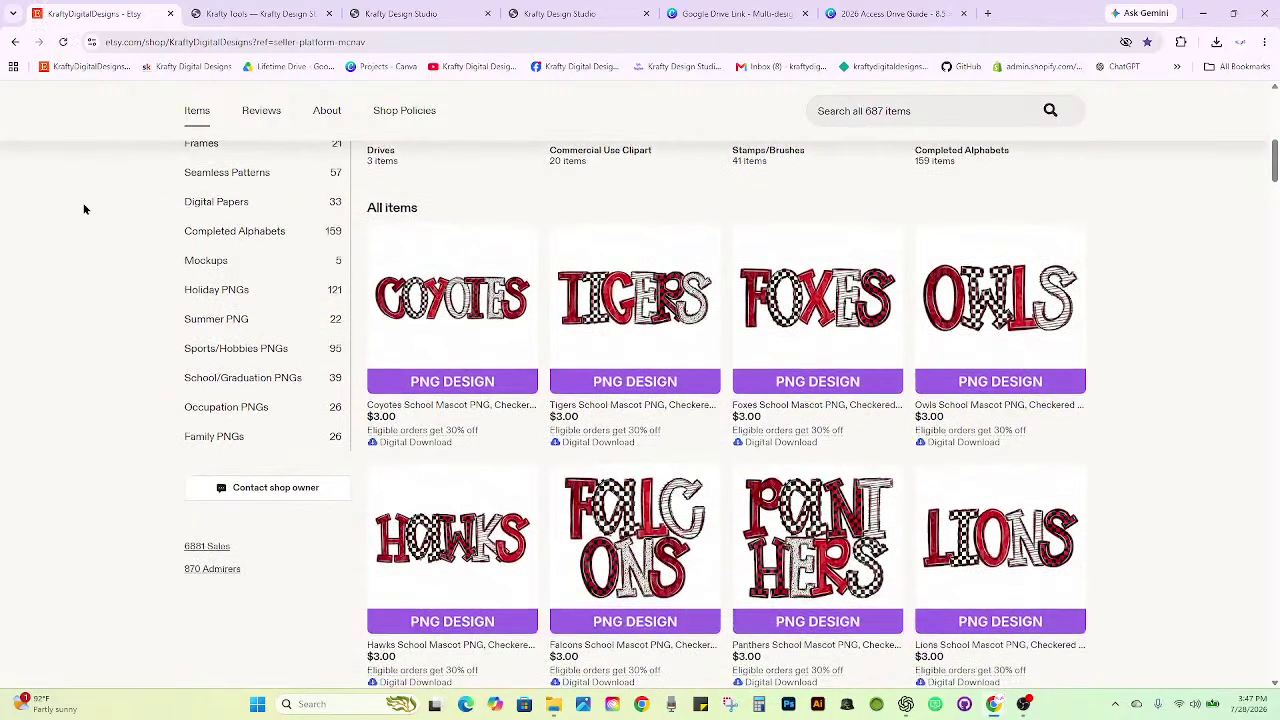
{"action": "scroll", "coordinate": [84, 209], "scroll_direction": "down", "scroll_amount": 2}
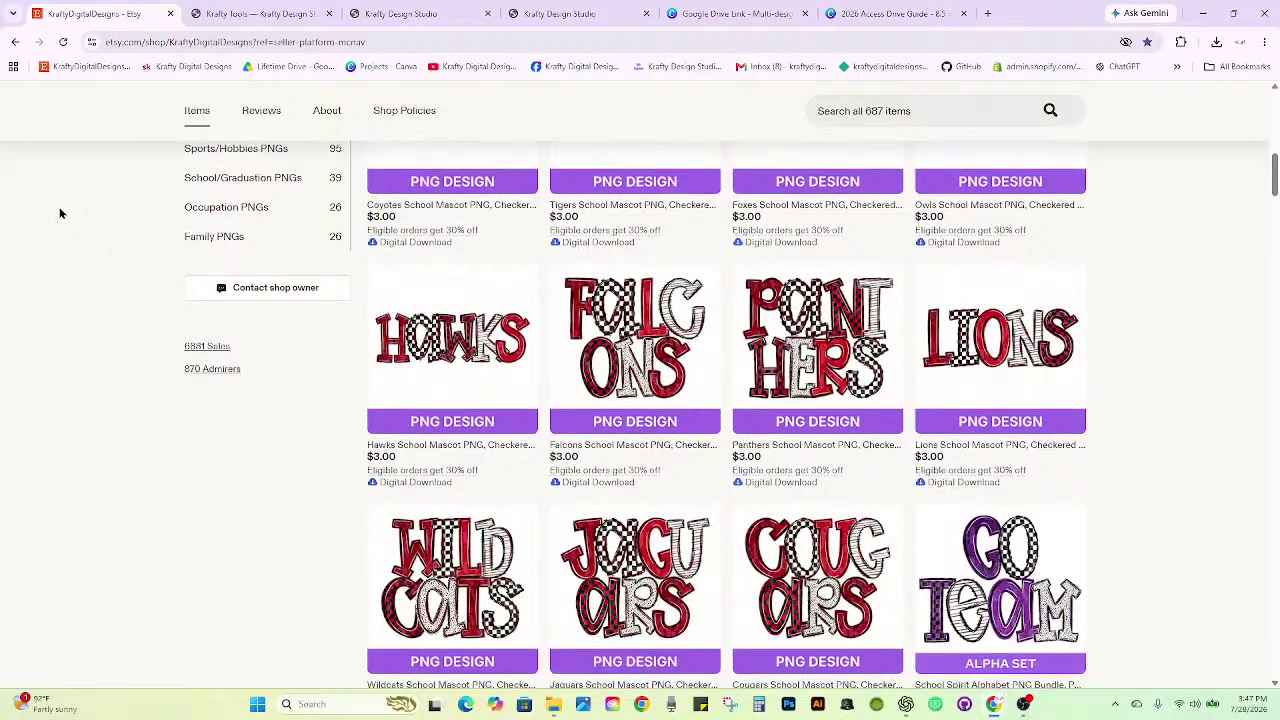
{"action": "scroll", "coordinate": [58, 213], "scroll_direction": "down", "scroll_amount": 1}
{"action": "scroll", "coordinate": [58, 213], "scroll_direction": "up", "scroll_amount": 9}
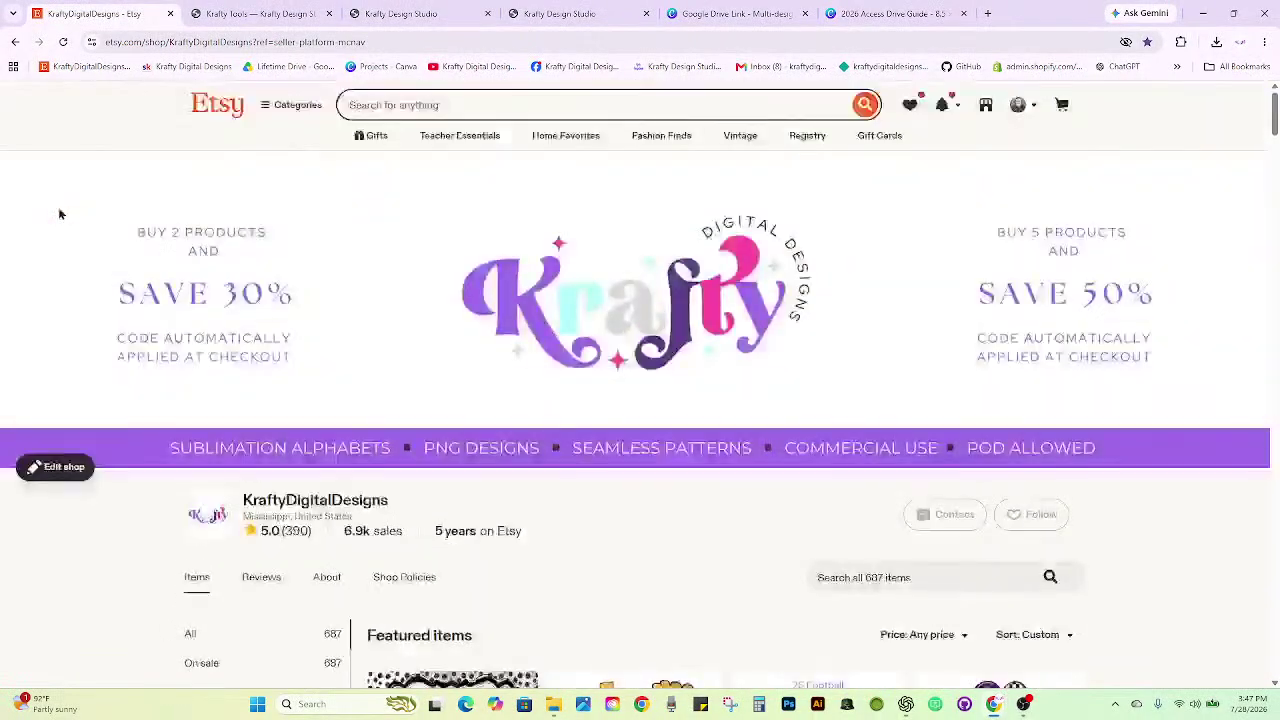
Examine the storefront's mascot rows down to the School Spirit alphabet bundles and Touch Down designs.
{"action": "left_click", "coordinate": [197, 9]}
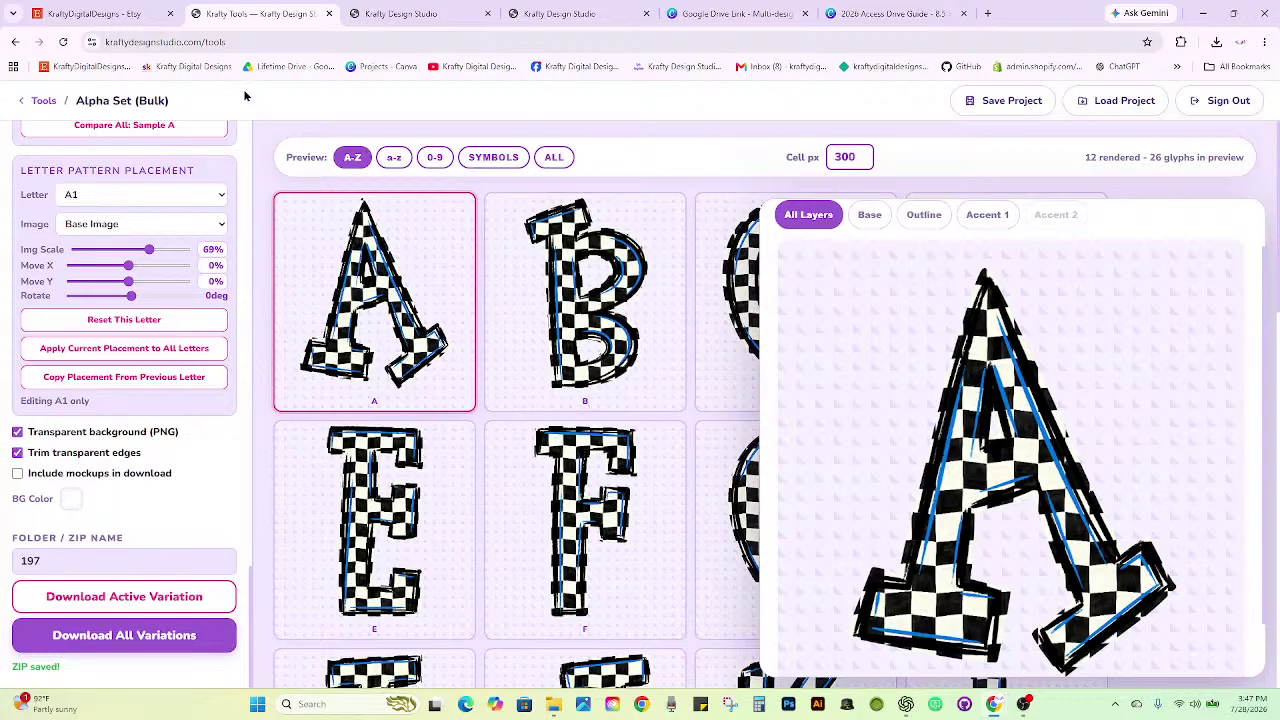
{"action": "left_click", "coordinate": [100, 13]}
{"action": "scroll", "coordinate": [340, 377], "scroll_direction": "down", "scroll_amount": 8}
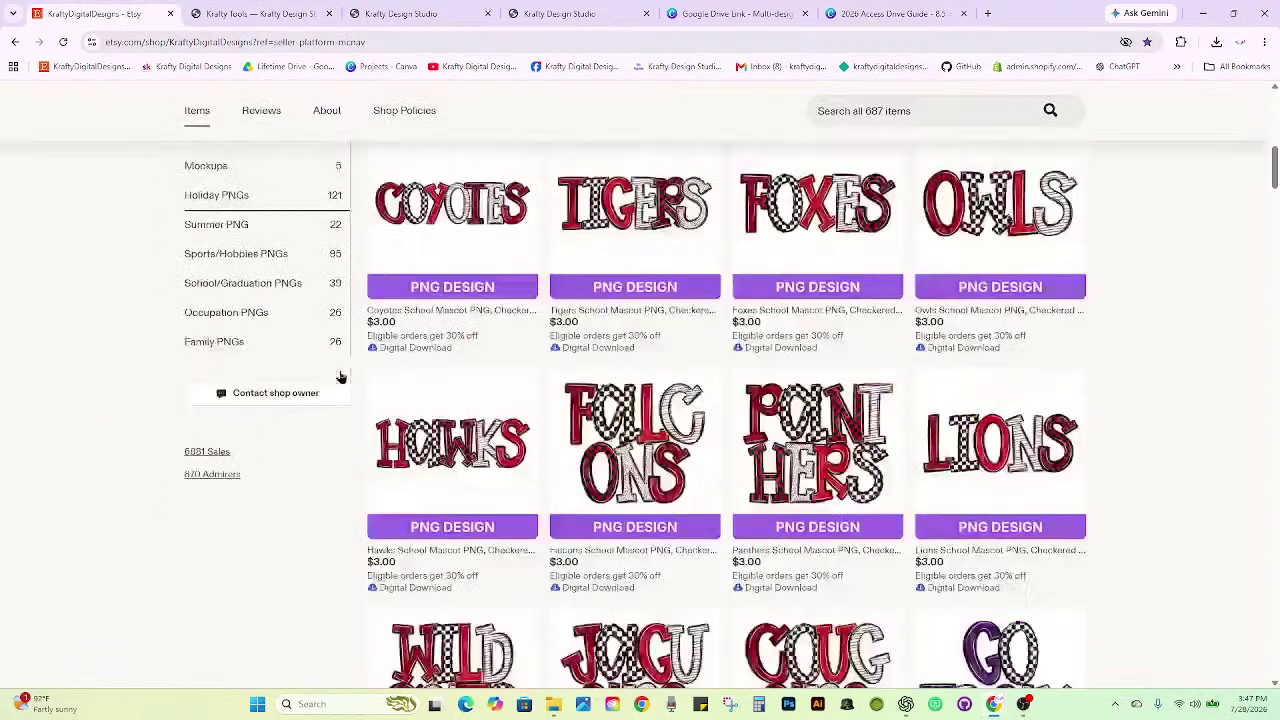
{"action": "scroll", "coordinate": [340, 377], "scroll_direction": "down", "scroll_amount": 4}
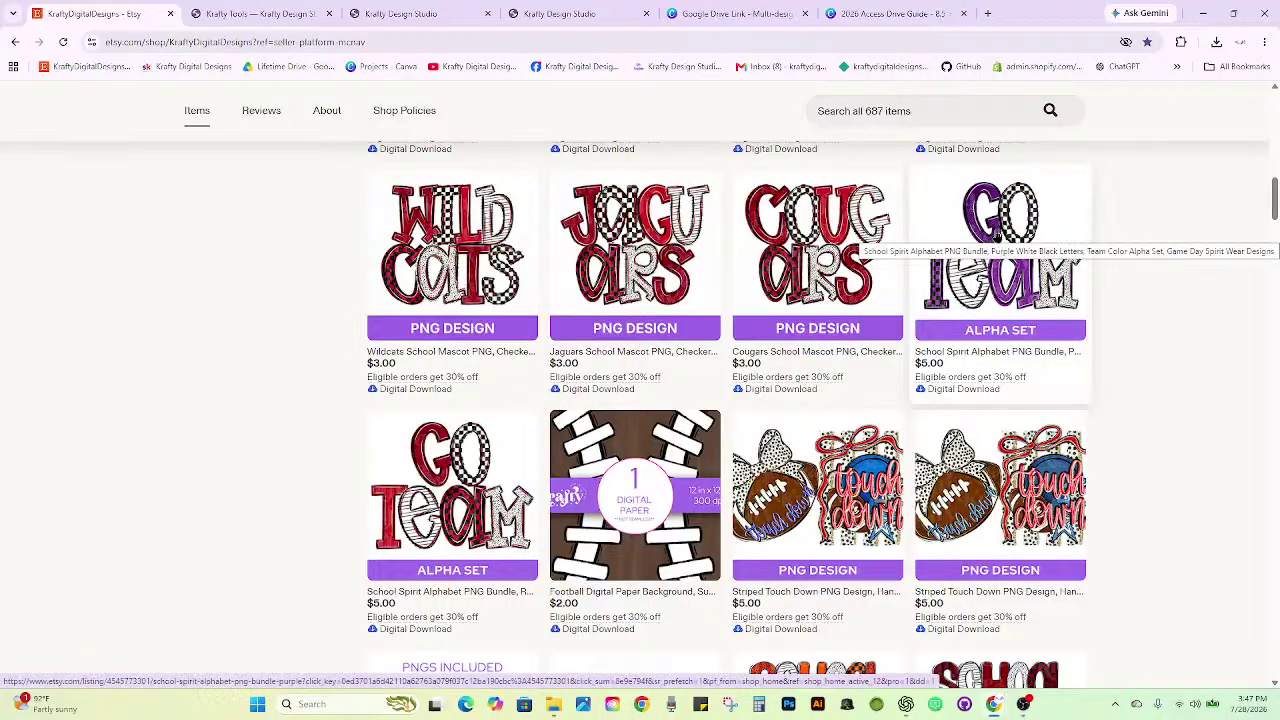
Check the purple GO TeaM design in Word Builder and Bulk Mockups, and return to the Alpha Set (Bulk) tool.
{"action": "left_click", "coordinate": [449, 11]}
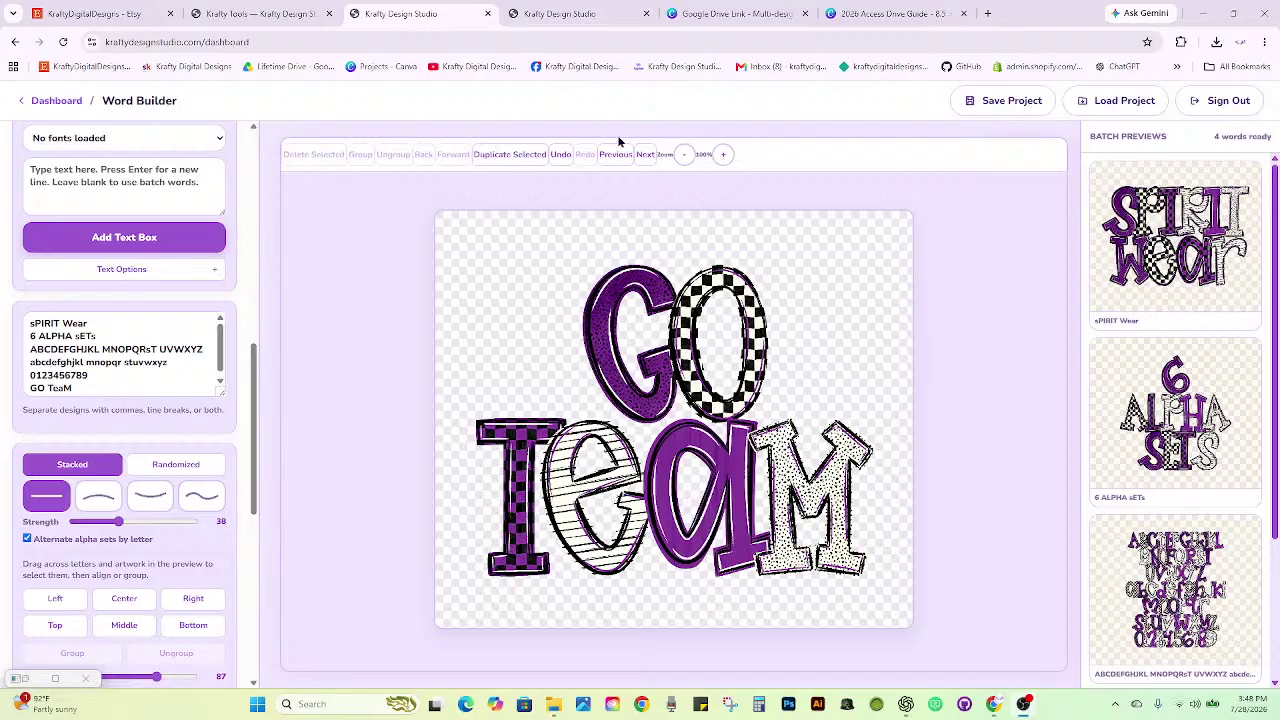
{"action": "left_click", "coordinate": [560, 14]}
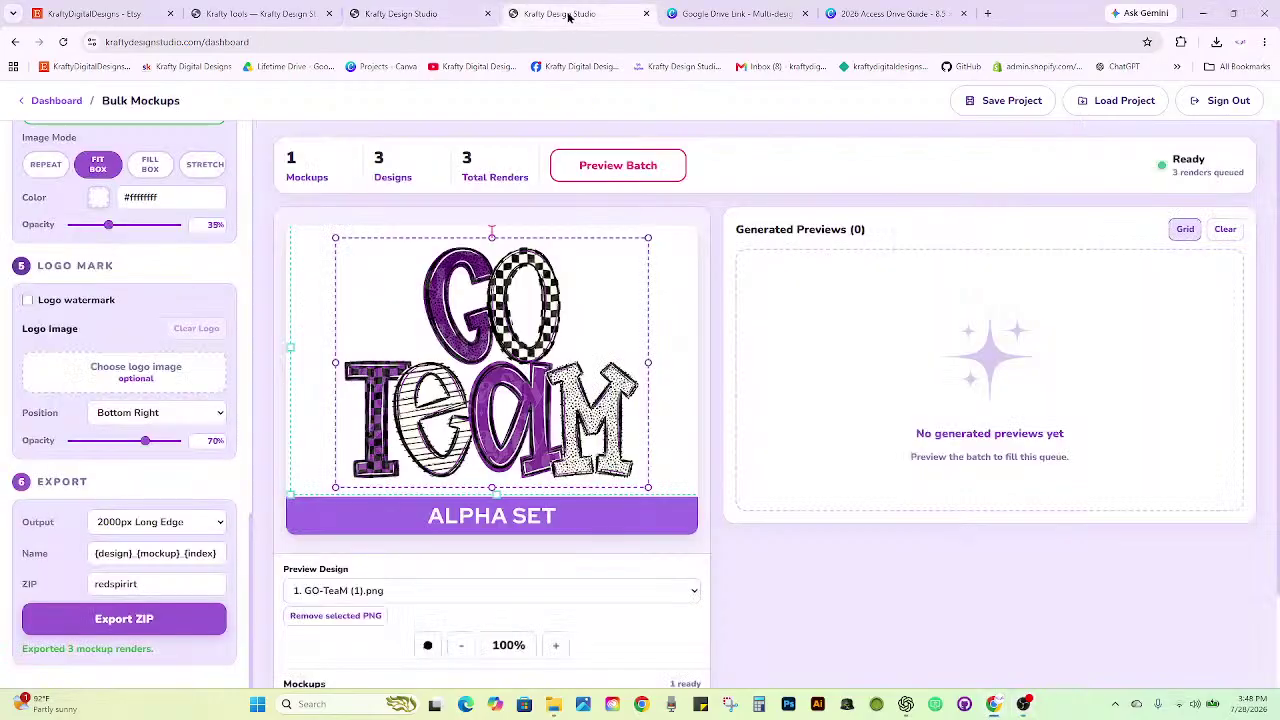
{"action": "left_click", "coordinate": [405, 14]}
{"action": "left_click", "coordinate": [284, 14]}
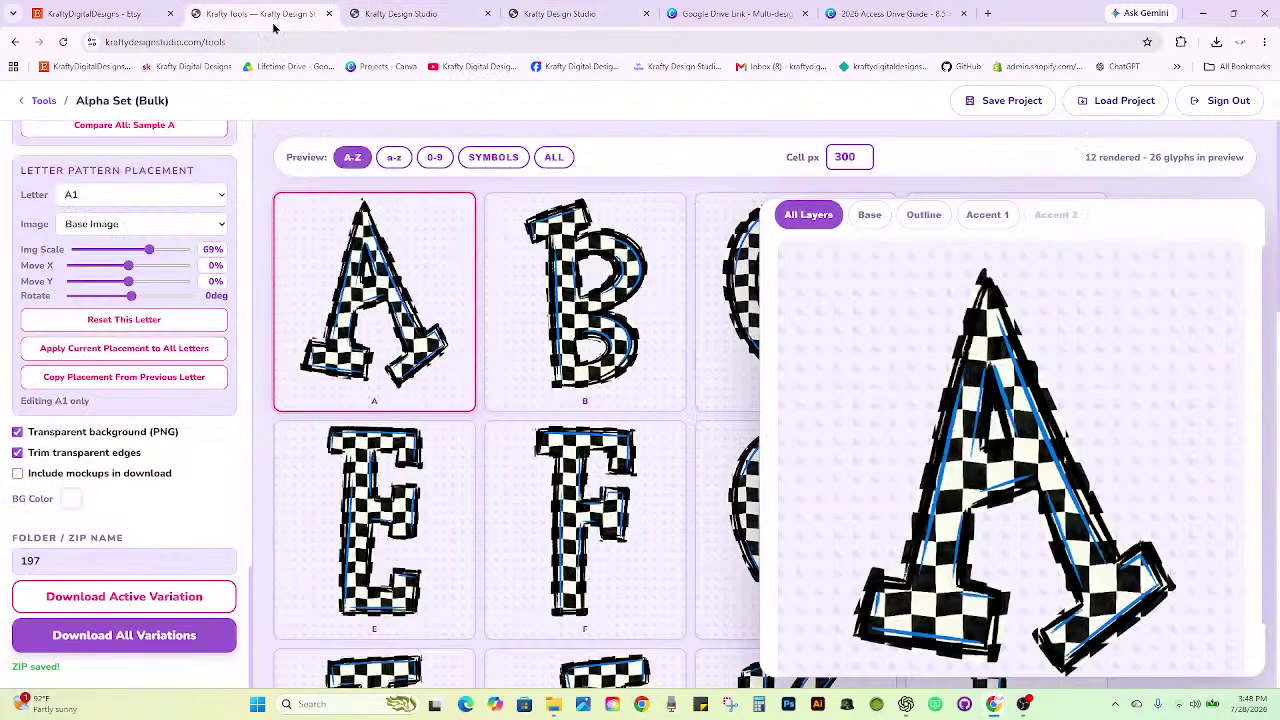
Replace the Base layer image of style variation 1 with Paper24_ PD (7).png from the TST Papers folder.
{"action": "scroll", "coordinate": [104, 320], "scroll_direction": "up", "scroll_amount": 15}
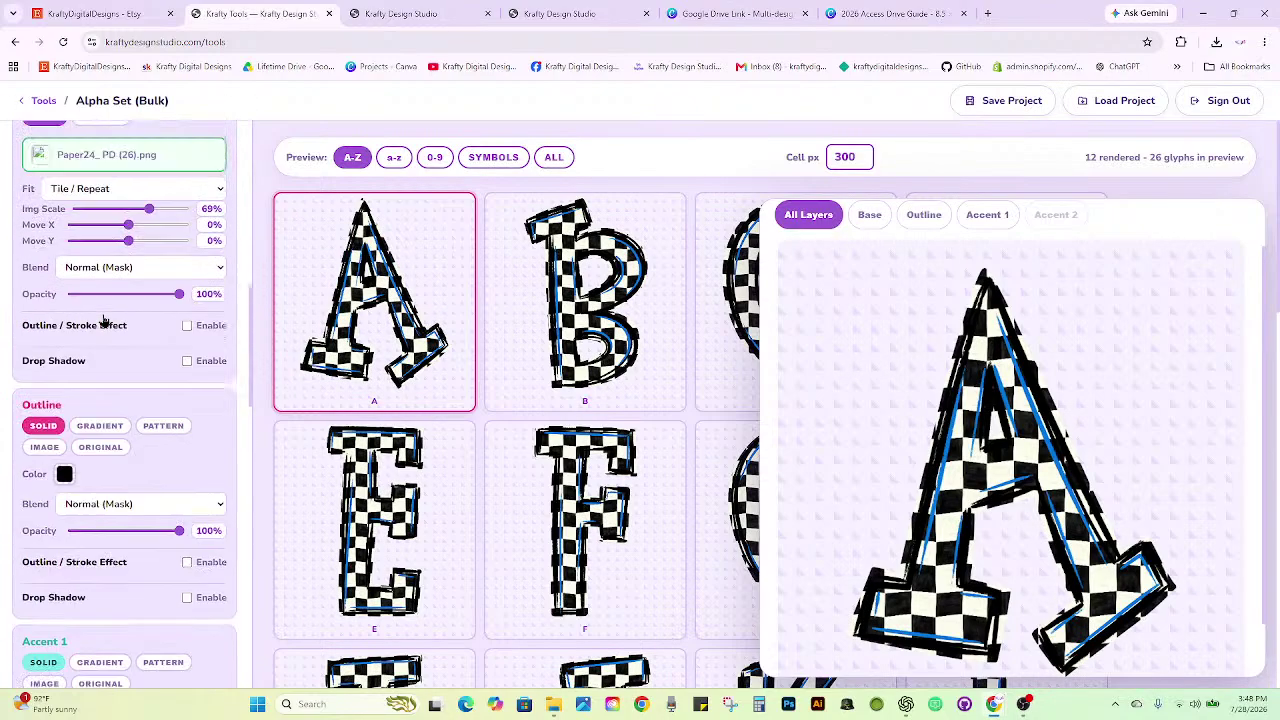
{"action": "scroll", "coordinate": [104, 320], "scroll_direction": "up", "scroll_amount": 5}
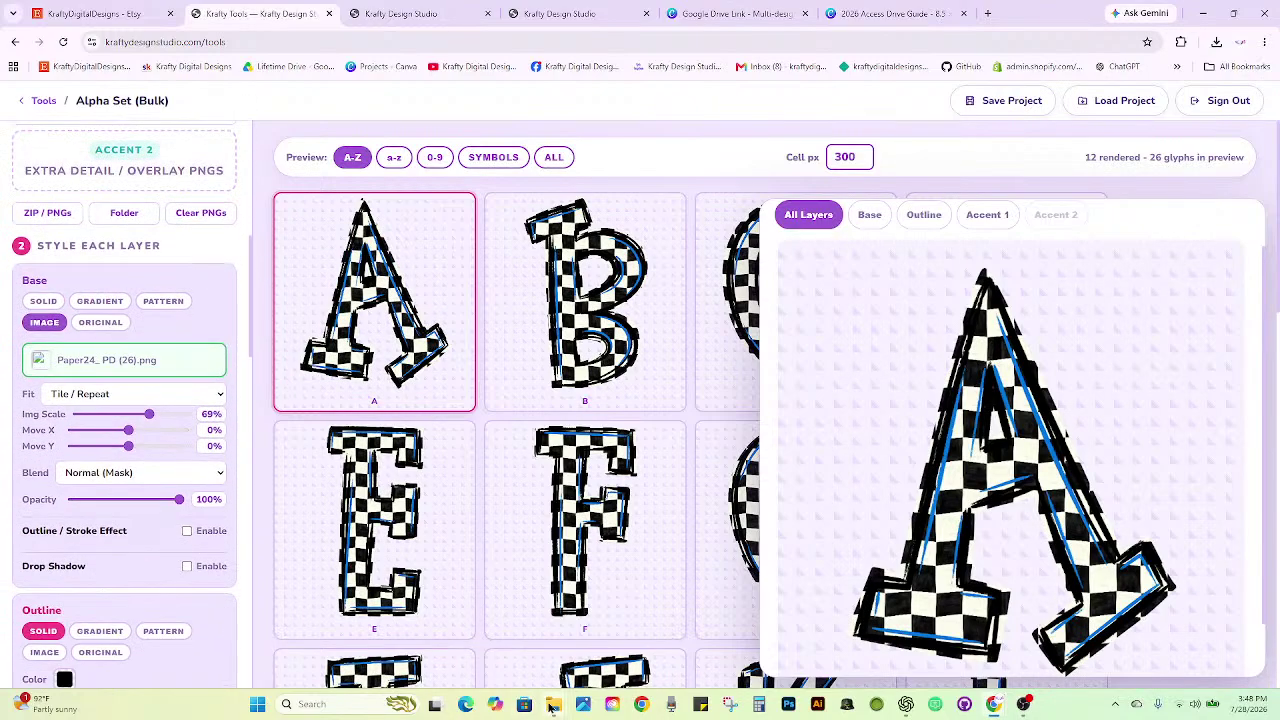
{"action": "scroll", "coordinate": [131, 451], "scroll_direction": "down", "scroll_amount": 15}
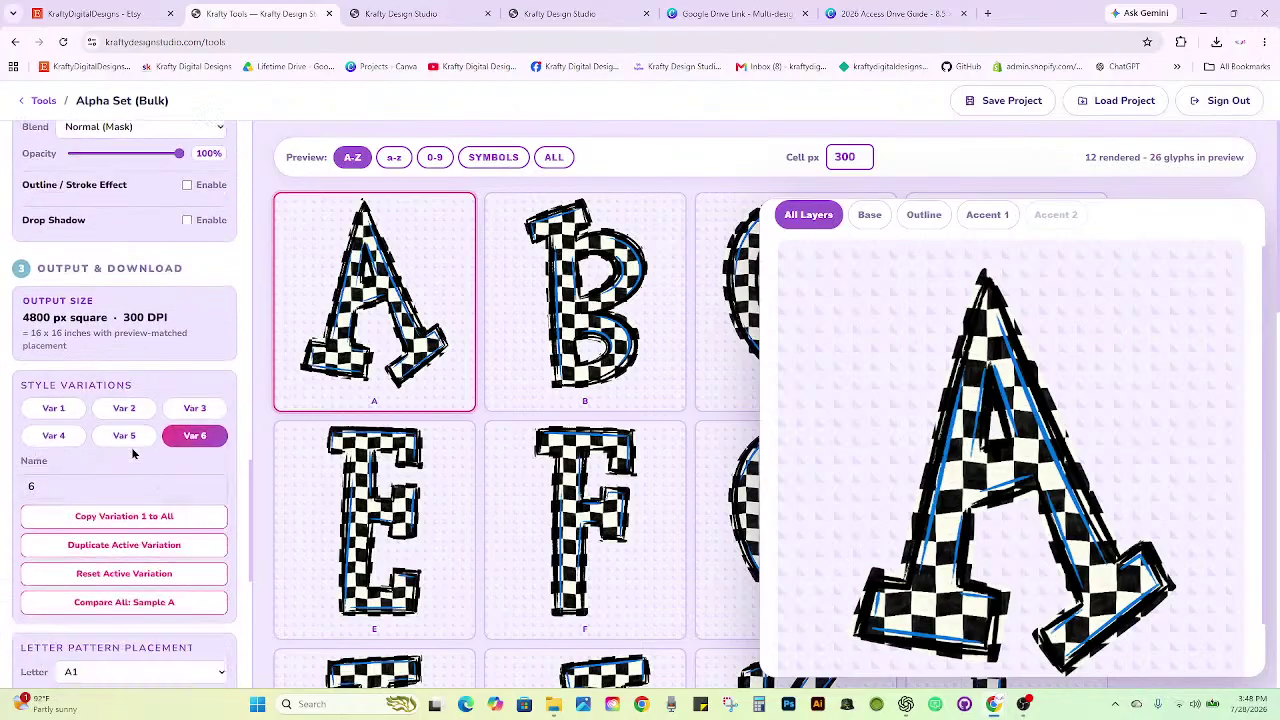
{"action": "left_click", "coordinate": [49, 402]}
{"action": "scroll", "coordinate": [114, 463], "scroll_direction": "up", "scroll_amount": 4}
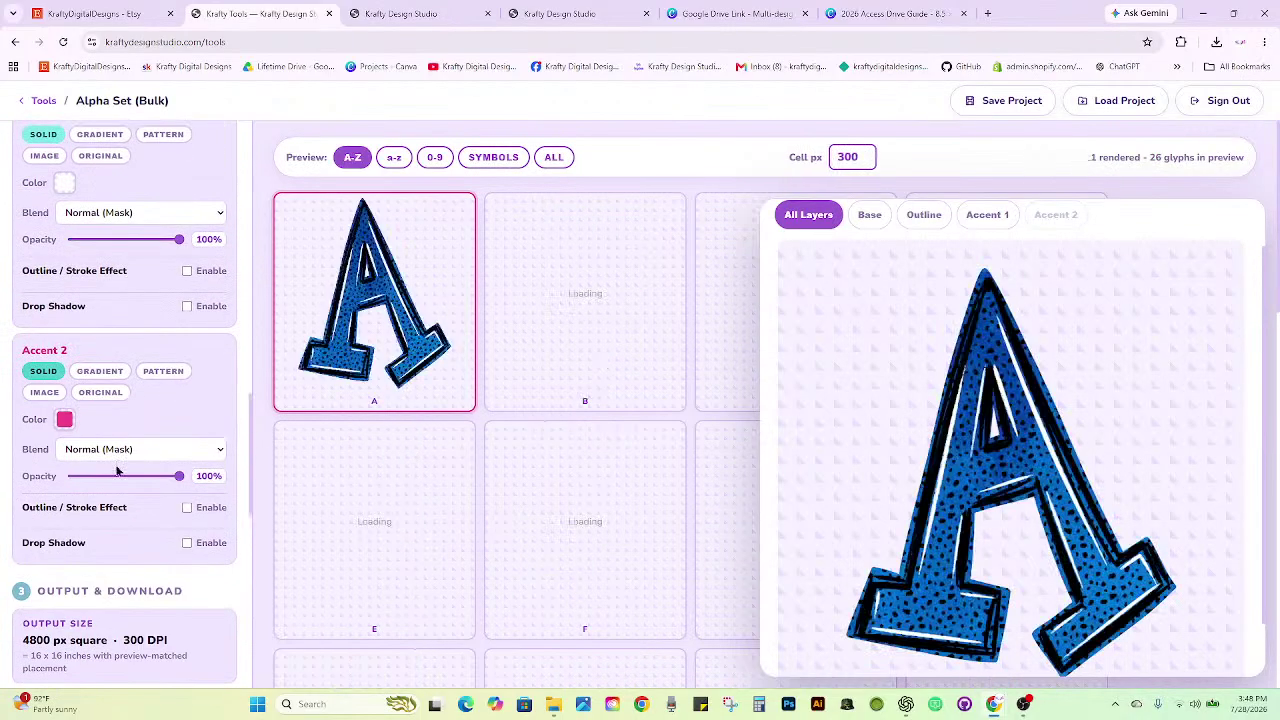
{"action": "scroll", "coordinate": [116, 471], "scroll_direction": "up", "scroll_amount": 8}
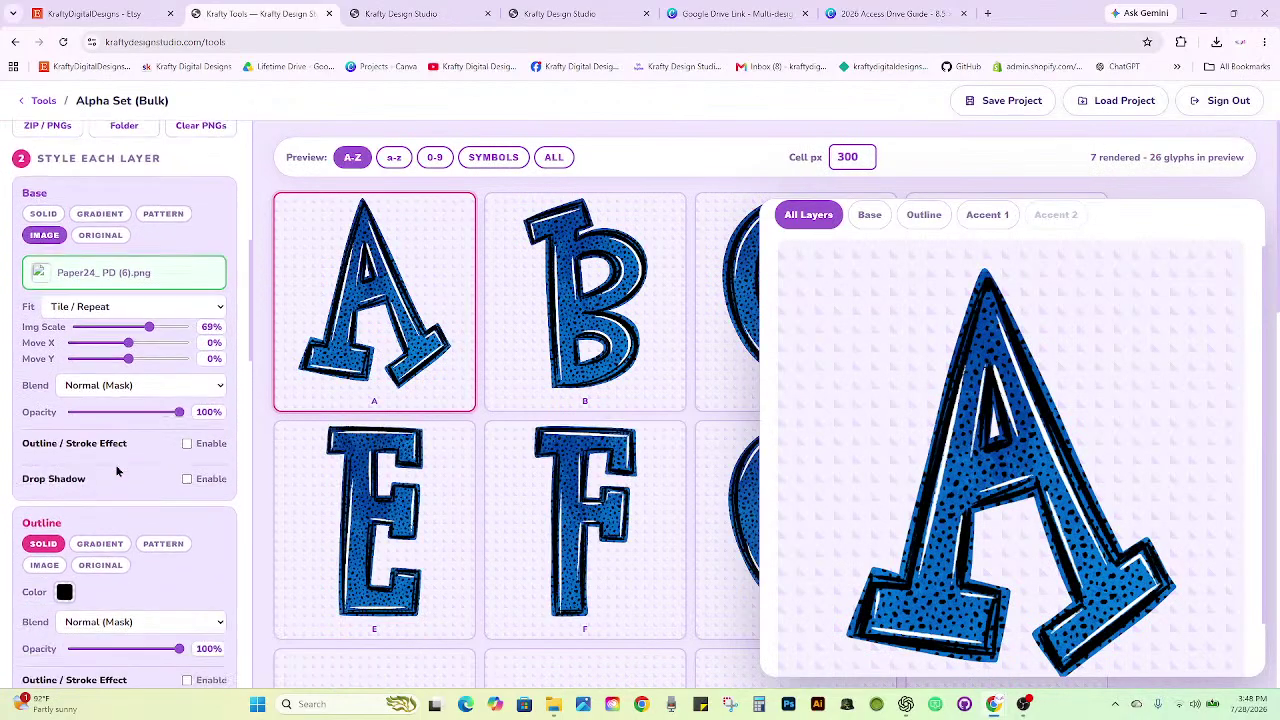
{"action": "mouse_move", "coordinate": [553, 704]}
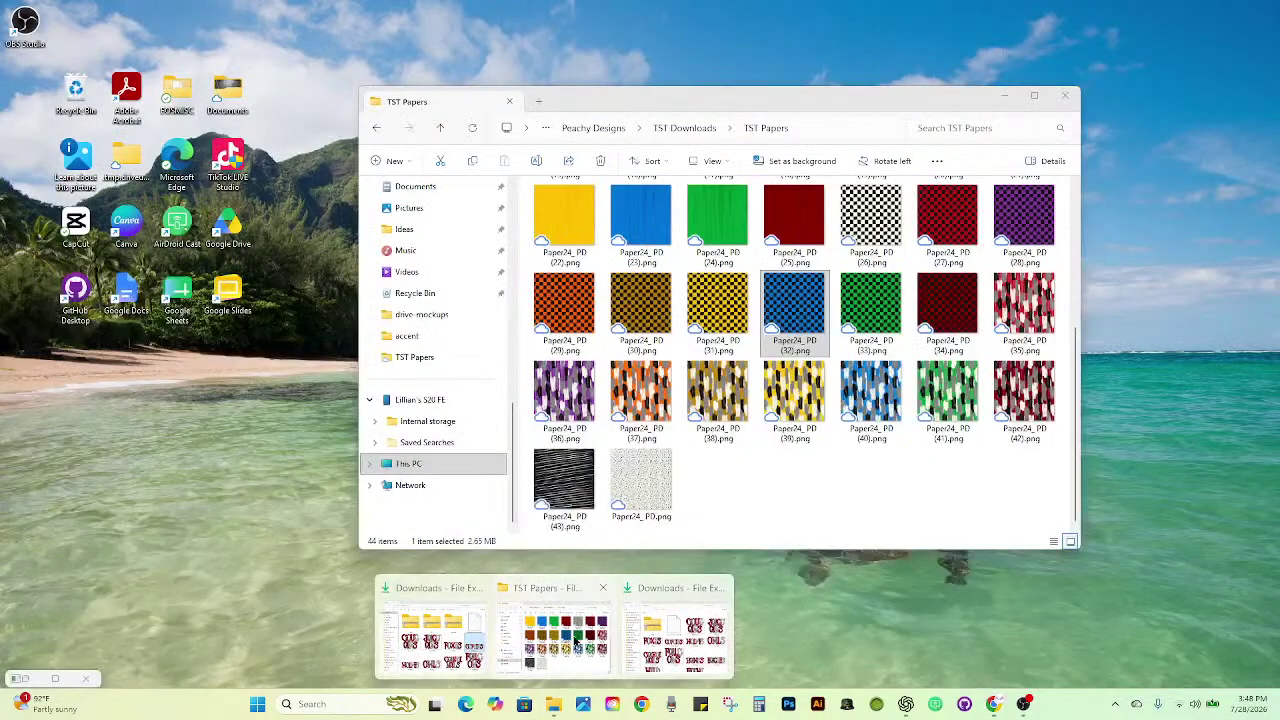
{"action": "left_click", "coordinate": [577, 643]}
{"action": "scroll", "coordinate": [720, 452], "scroll_direction": "up", "scroll_amount": 3}
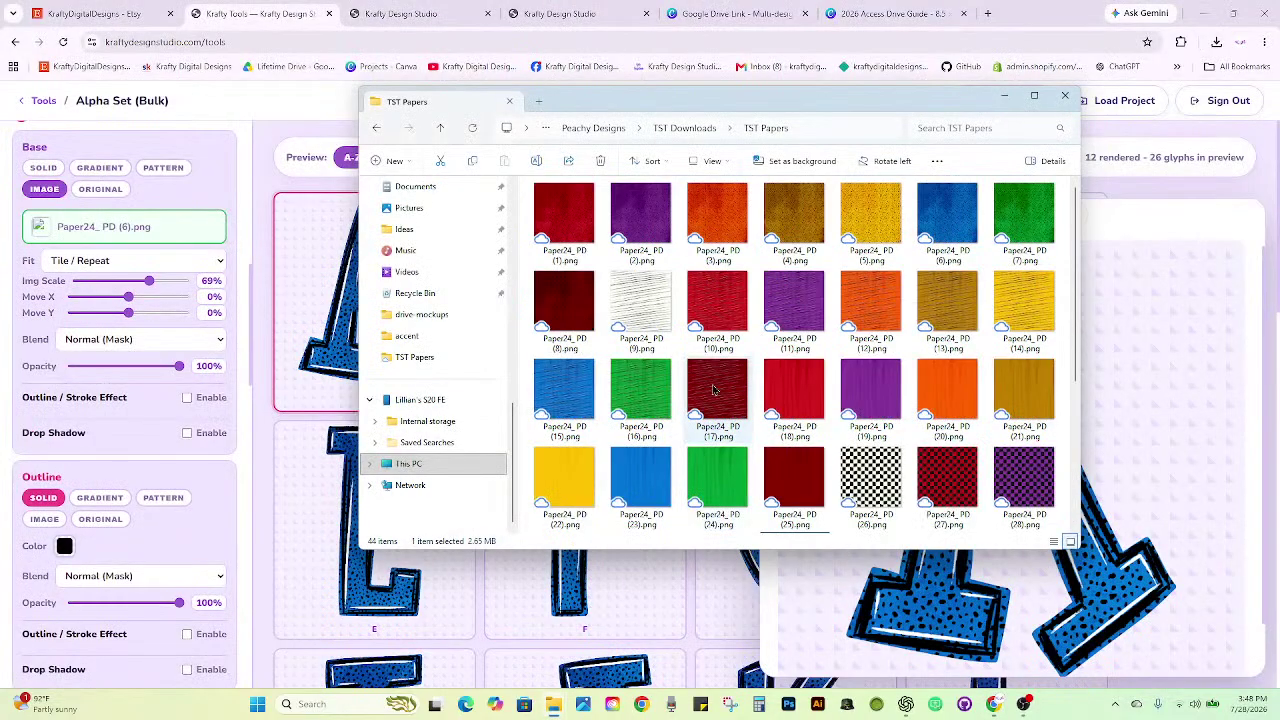
{"action": "left_click", "coordinate": [1037, 208]}
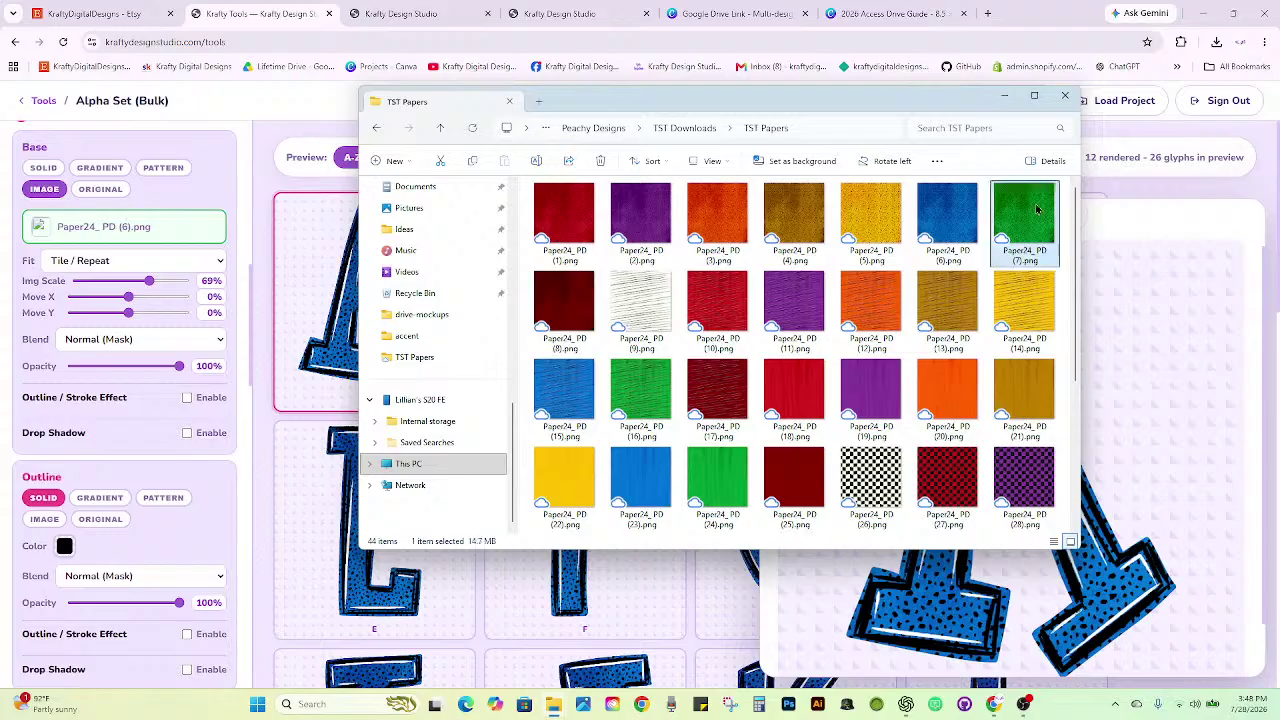
{"action": "left_click_drag", "start_coordinate": [1037, 212], "coordinate": [136, 226]}
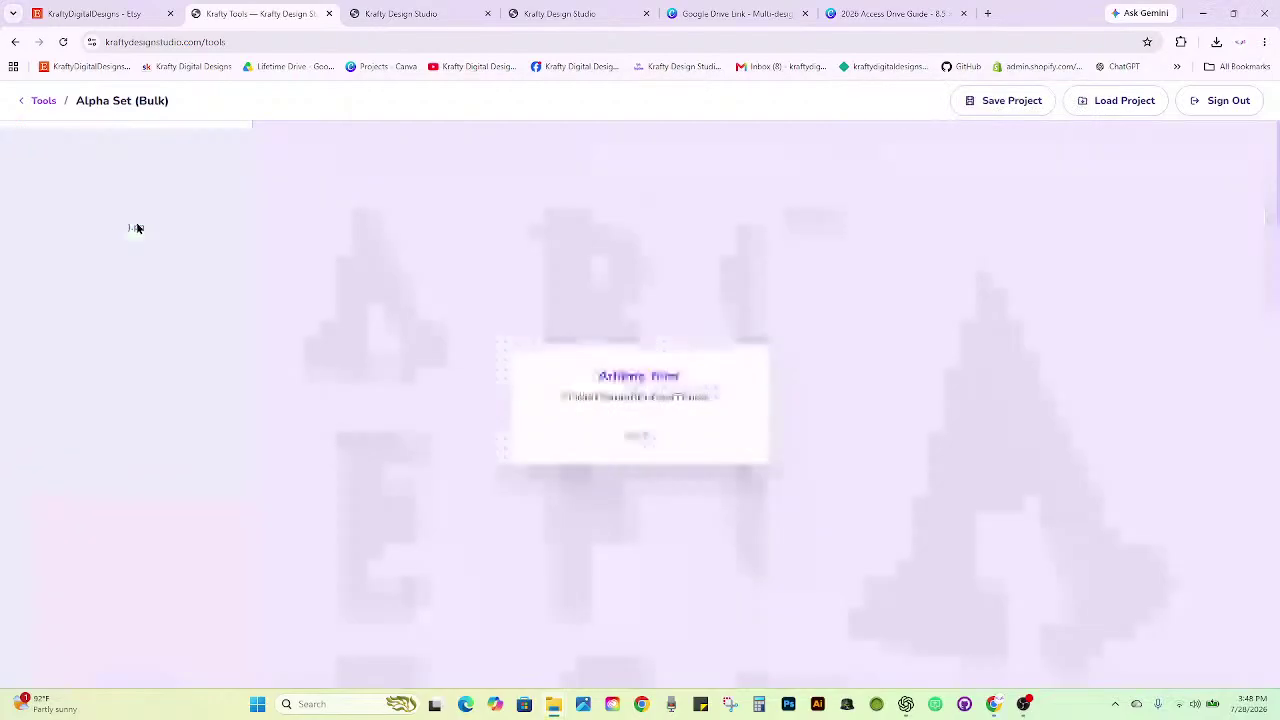
Remove the saved blue, orange and purple colors from the Accent 1 color picker.
{"action": "scroll", "coordinate": [118, 333], "scroll_direction": "down", "scroll_amount": 3}
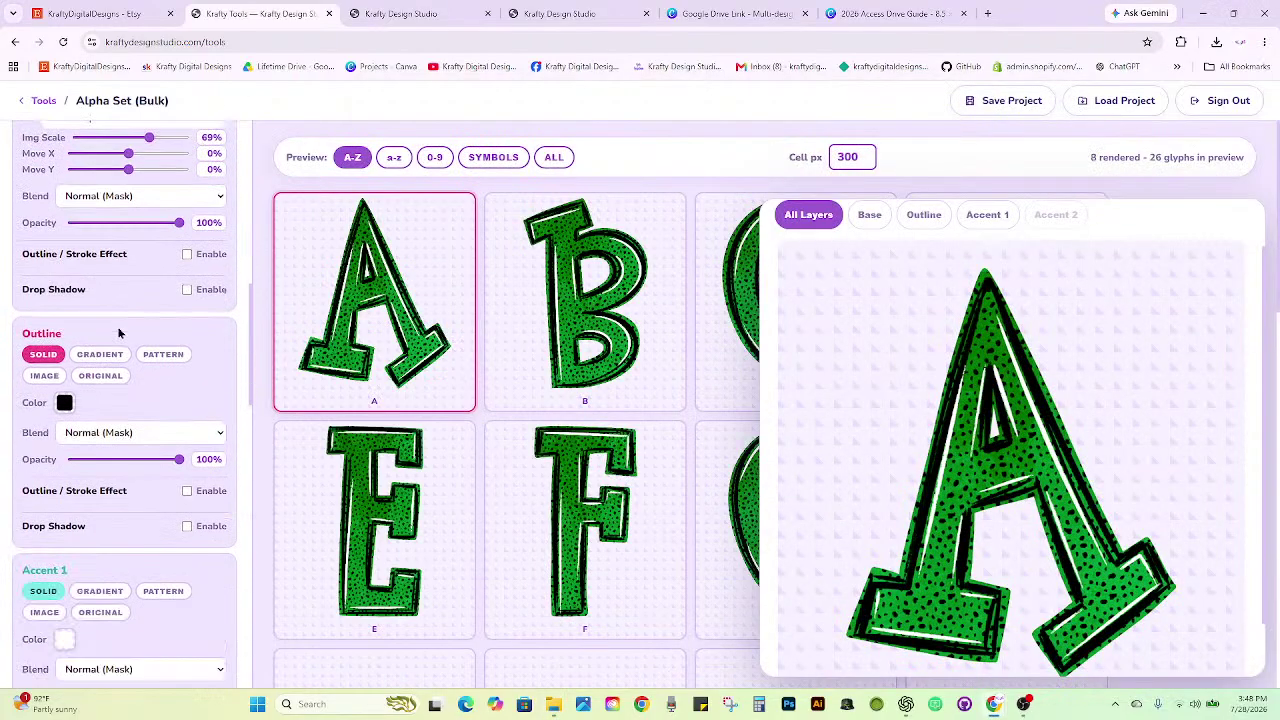
{"action": "scroll", "coordinate": [118, 333], "scroll_direction": "down", "scroll_amount": 3}
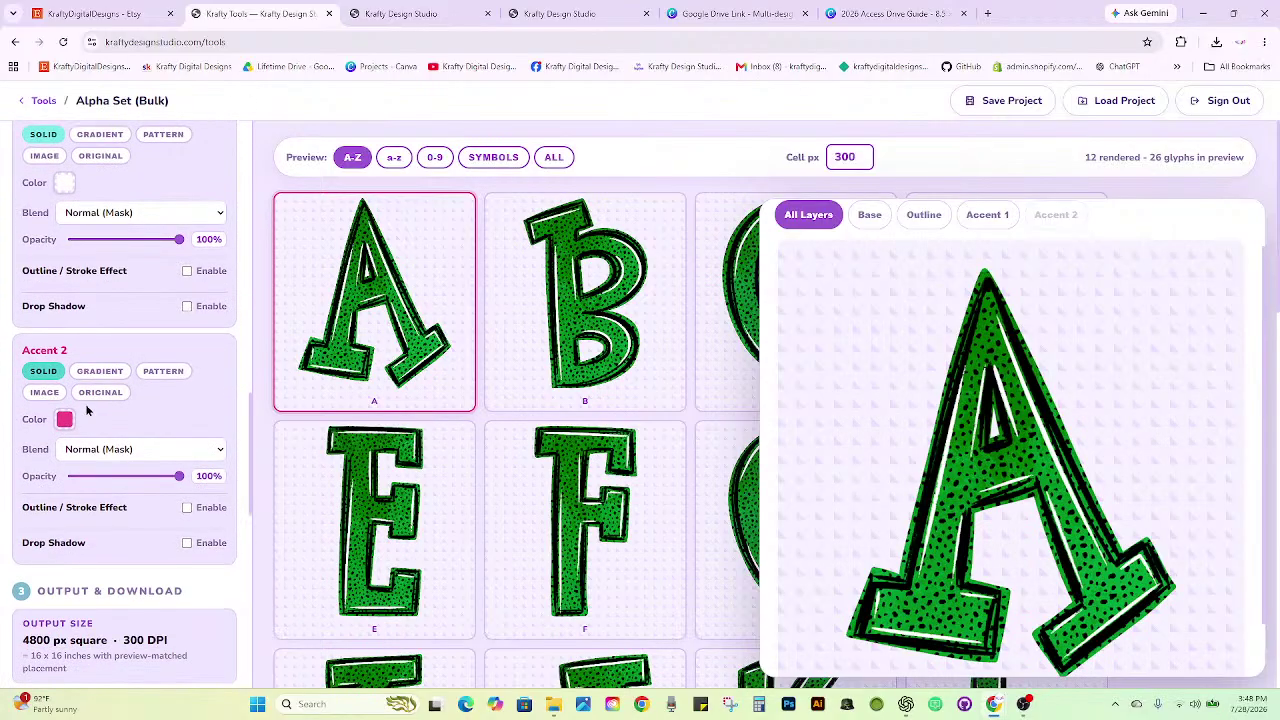
{"action": "scroll", "coordinate": [70, 346], "scroll_direction": "up", "scroll_amount": 2}
{"action": "left_click", "coordinate": [64, 316]}
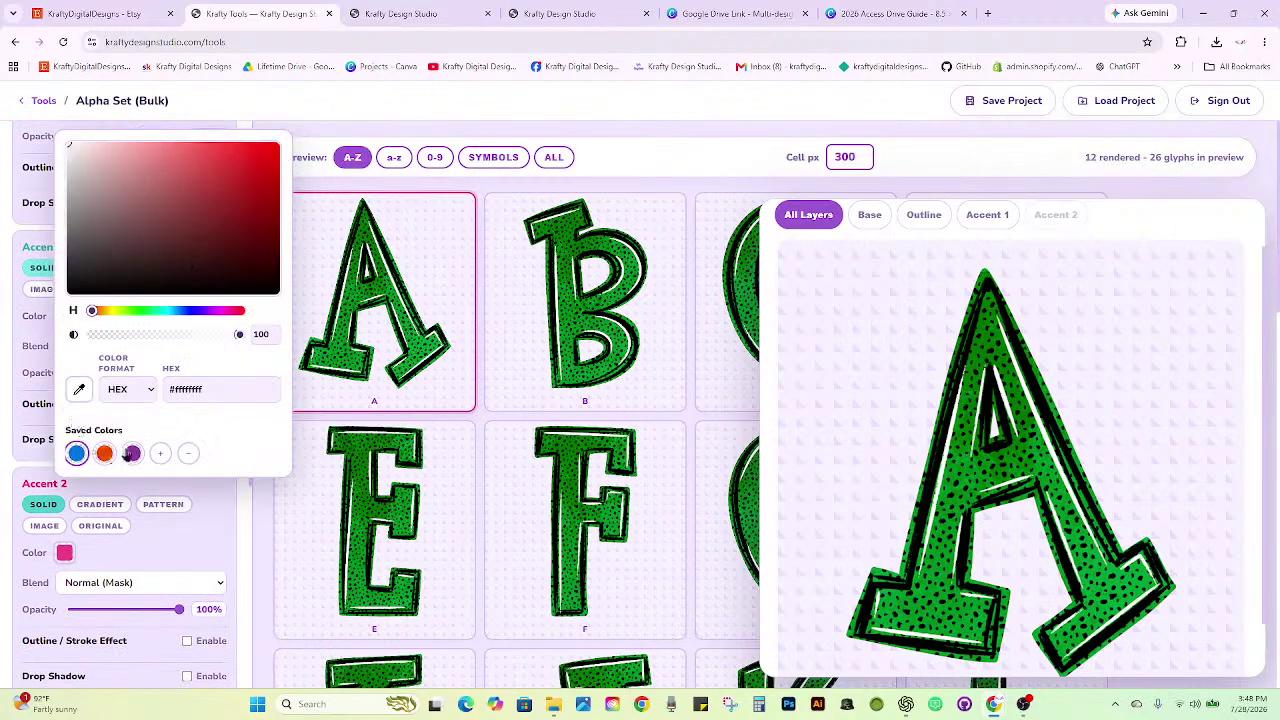
{"action": "left_click", "coordinate": [188, 454]}
{"action": "left_click", "coordinate": [77, 455]}
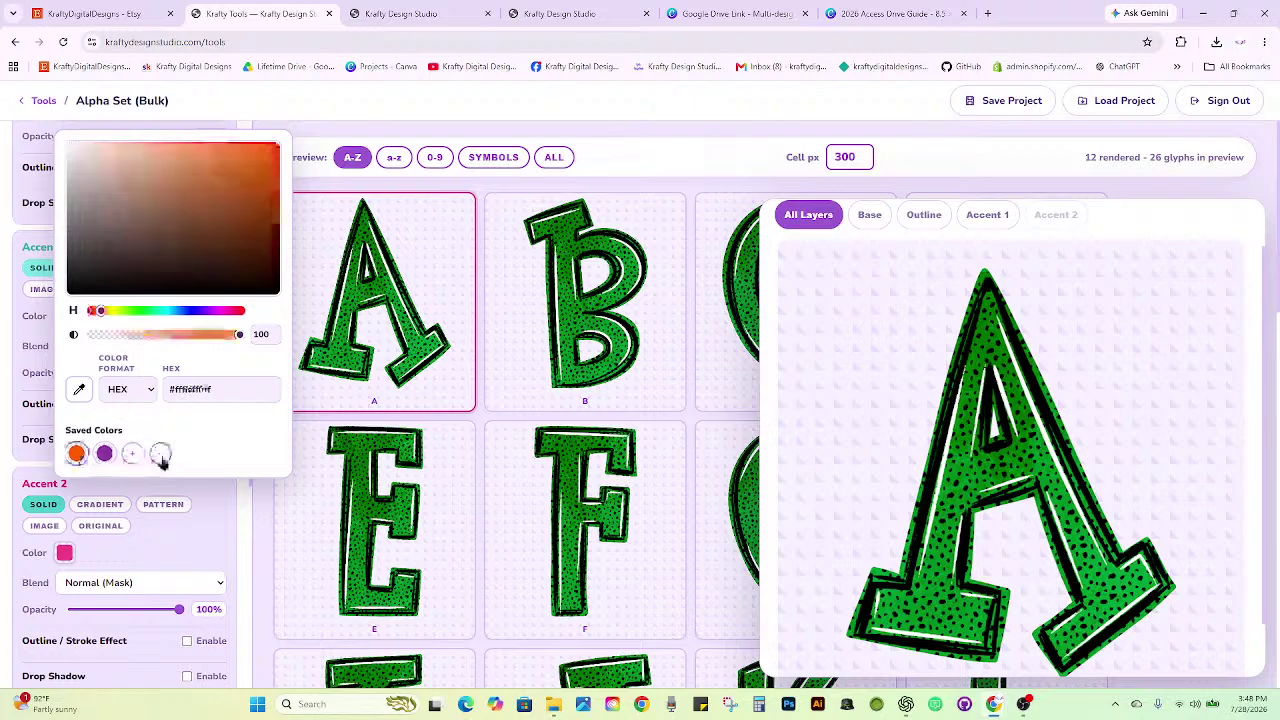
{"action": "left_click", "coordinate": [160, 454]}
{"action": "left_click", "coordinate": [77, 455]}
{"action": "left_click", "coordinate": [127, 455]}
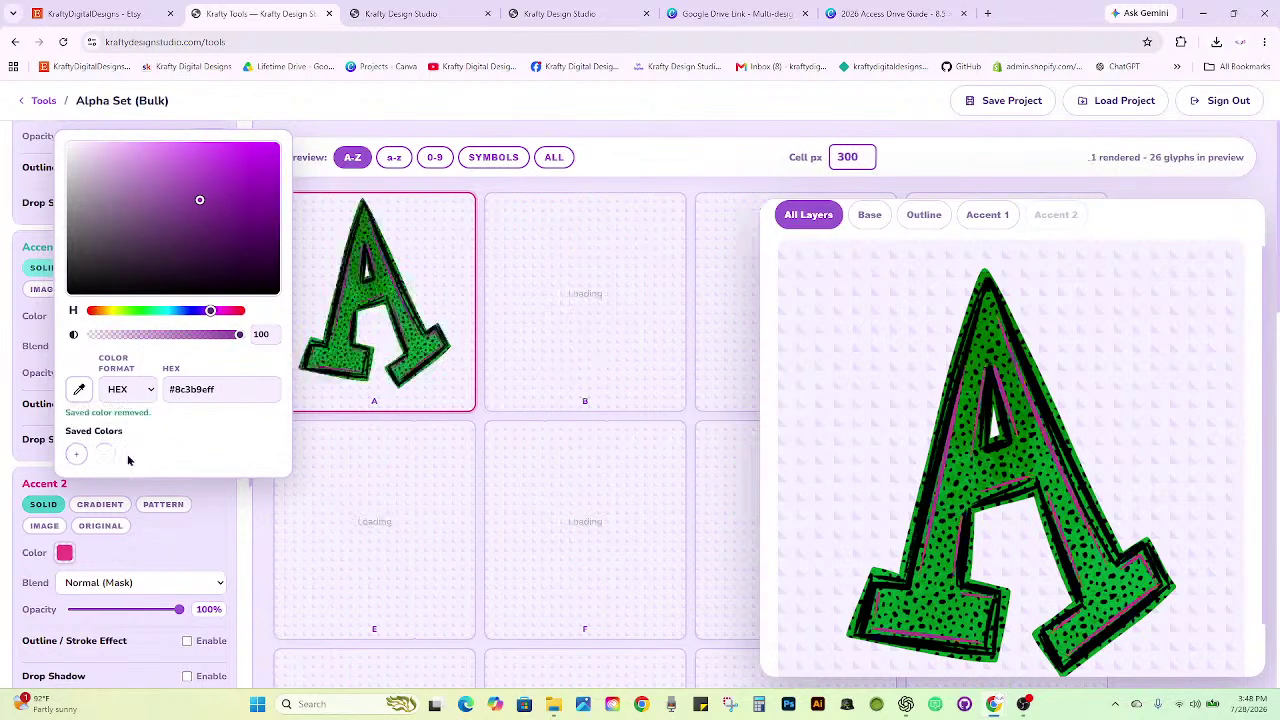
Sample the green #008920 from the letter A preview for Accent 1 and add it to the saved colors.
{"action": "left_click", "coordinate": [79, 389]}
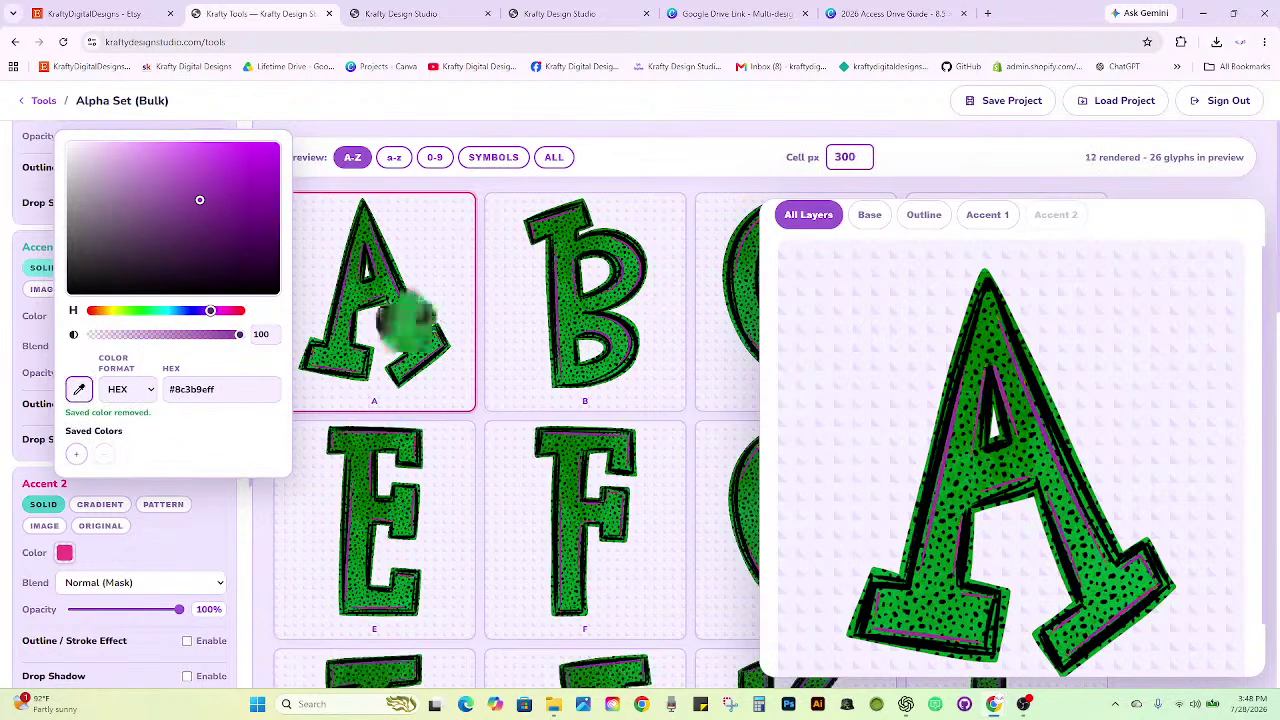
{"action": "left_click", "coordinate": [405, 318]}
{"action": "left_click", "coordinate": [76, 454]}
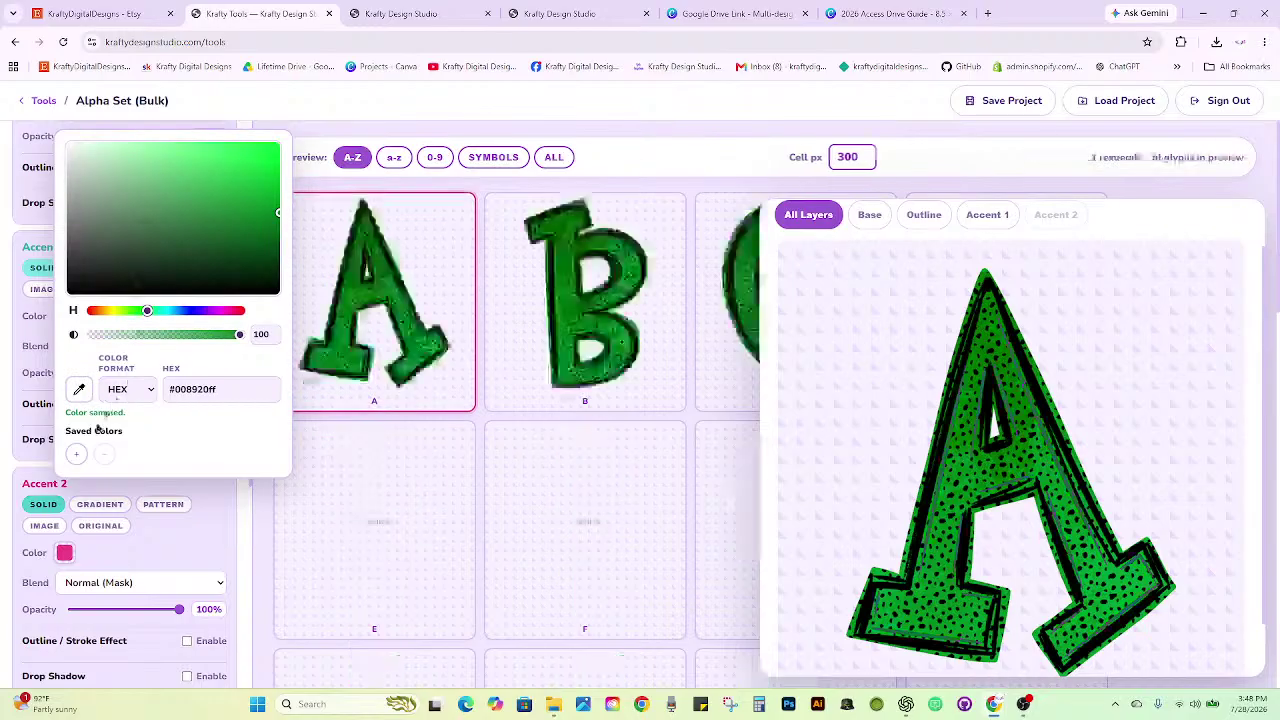
{"action": "left_click", "coordinate": [16, 368]}
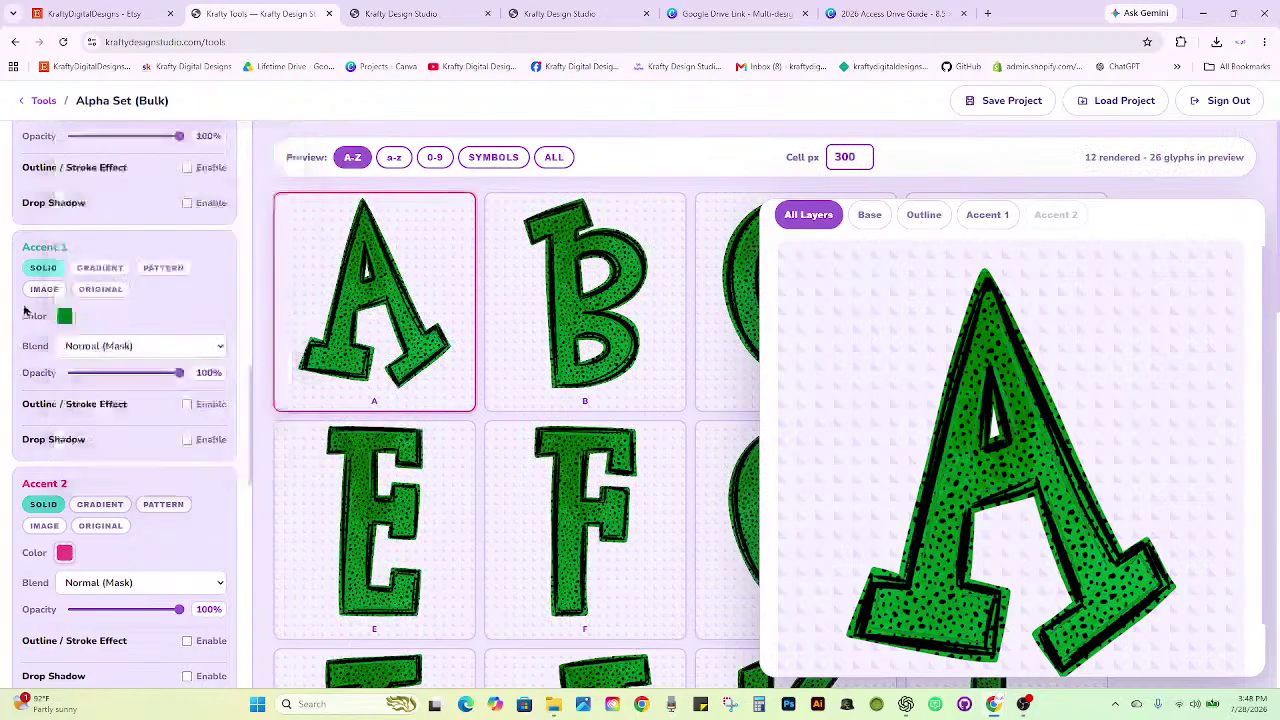
Set the Accent 1 color of variation 1 back to white.
{"action": "scroll", "coordinate": [24, 306], "scroll_direction": "down", "scroll_amount": 3}
{"action": "scroll", "coordinate": [28, 303], "scroll_direction": "up", "scroll_amount": 2}
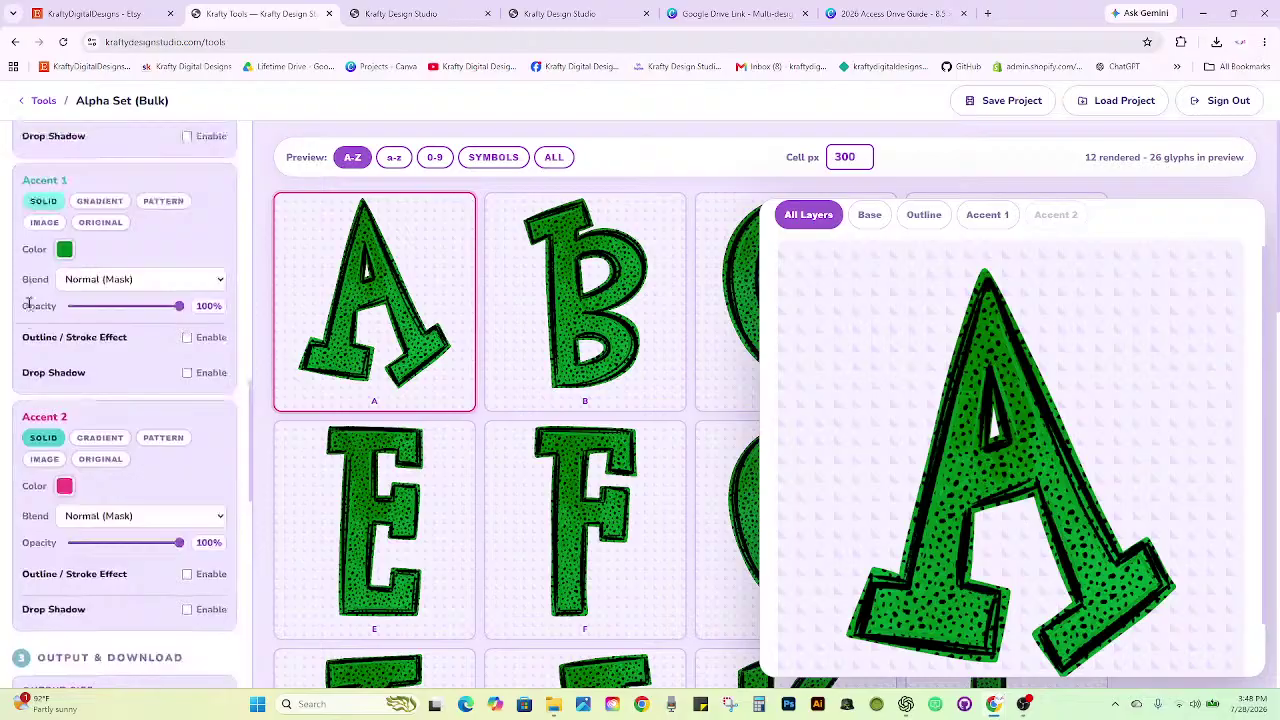
{"action": "left_click", "coordinate": [64, 249]}
{"action": "left_click", "coordinate": [8, 264]}
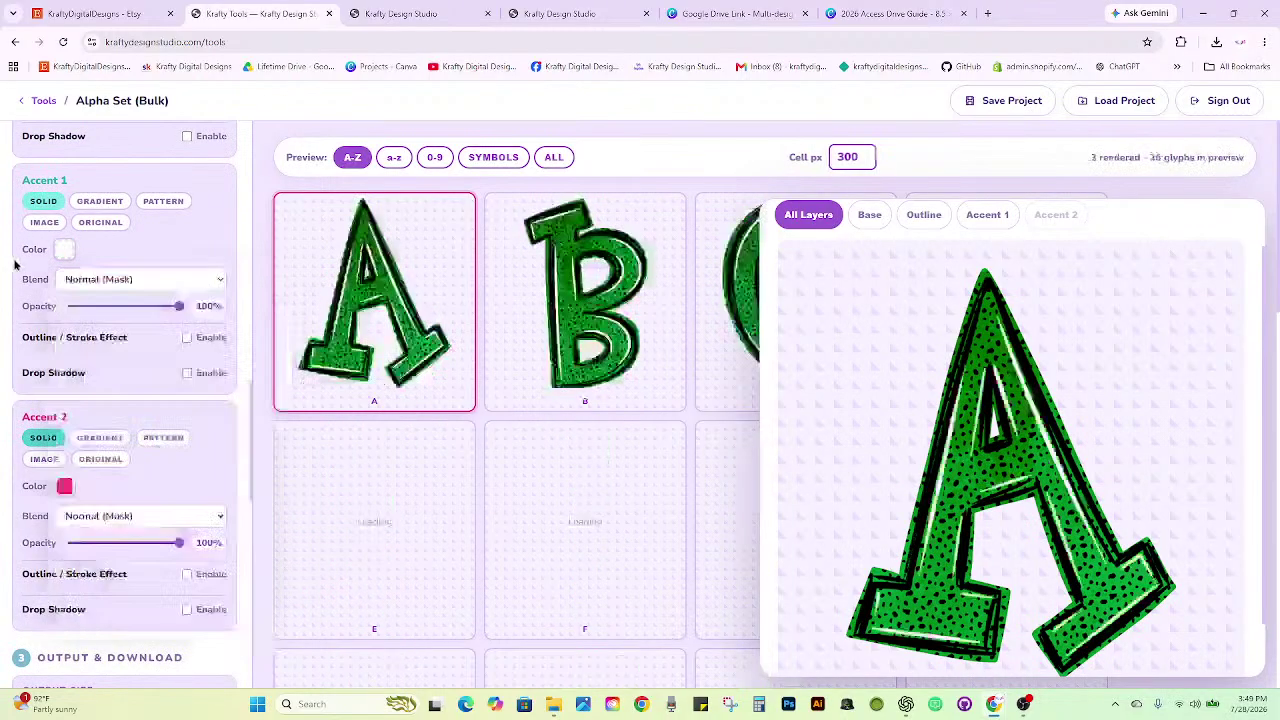
Replace the Base layer image of style variation 2 with Paper24_ PD (24).png from the TST Papers folder.
{"action": "scroll", "coordinate": [24, 300], "scroll_direction": "down", "scroll_amount": 5}
{"action": "left_click", "coordinate": [124, 264]}
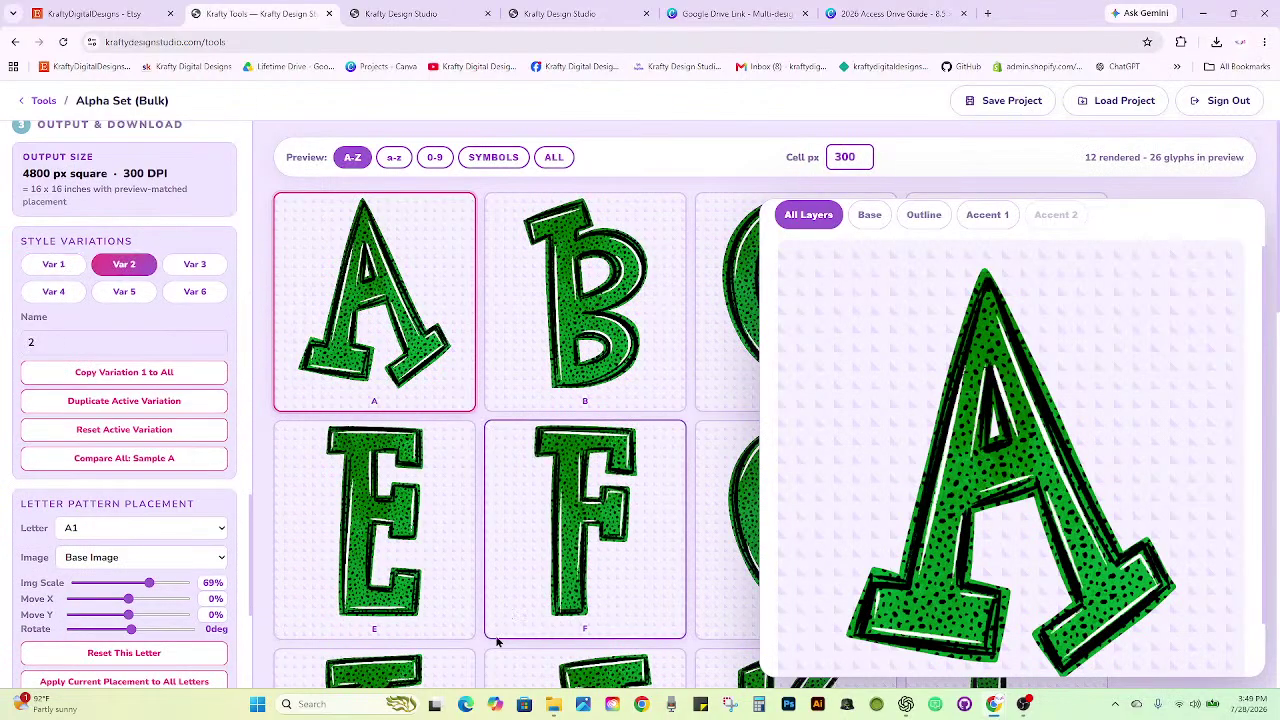
{"action": "mouse_move", "coordinate": [553, 704]}
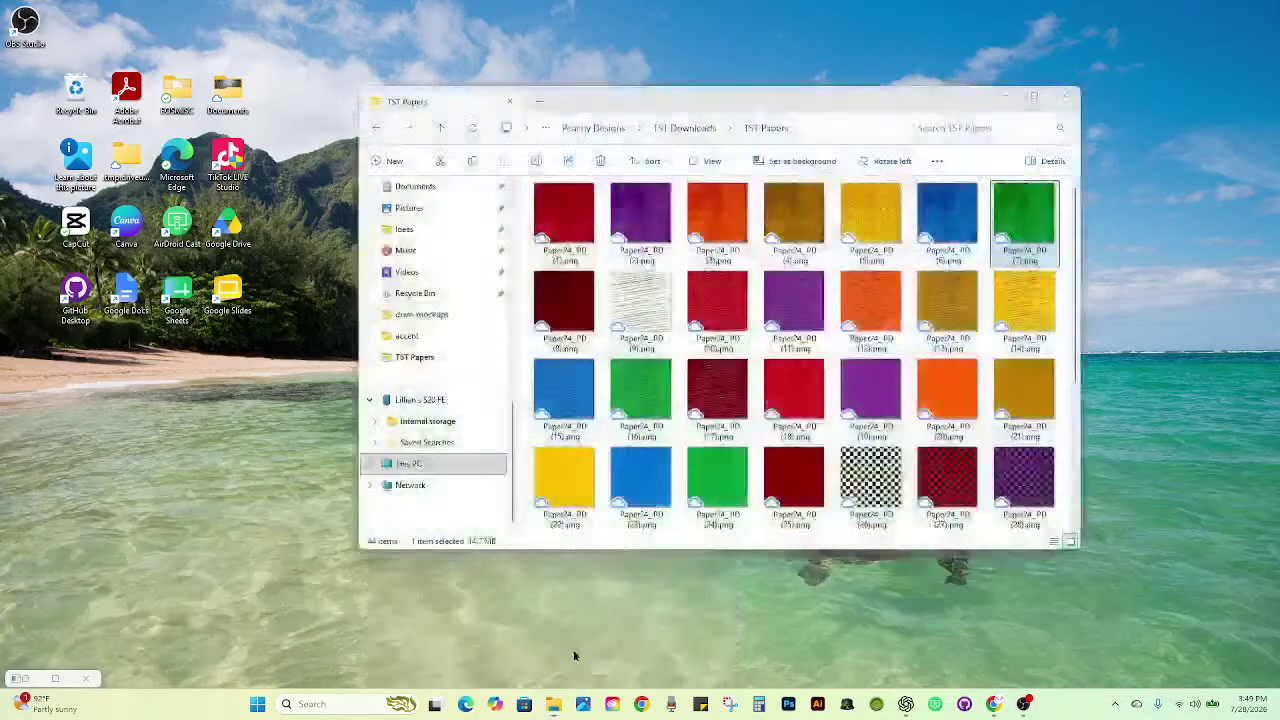
{"action": "left_click", "coordinate": [555, 630]}
{"action": "scroll", "coordinate": [733, 364], "scroll_direction": "down", "scroll_amount": 5}
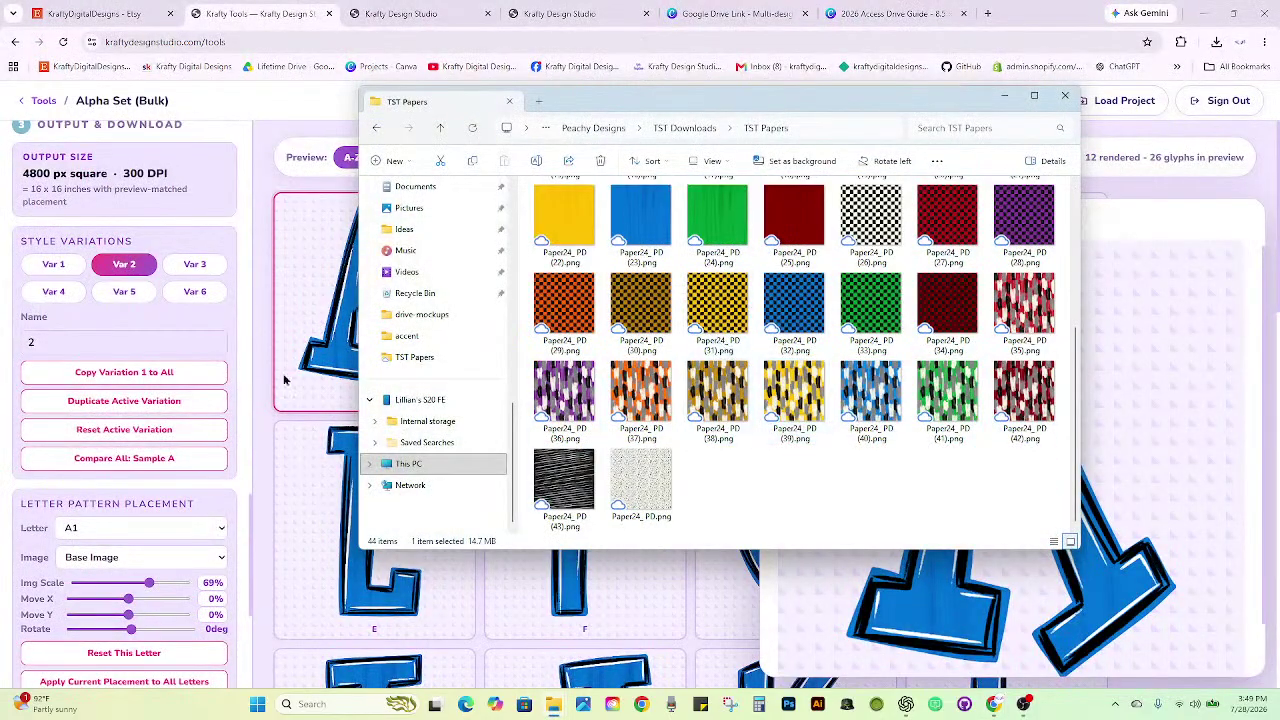
{"action": "scroll", "coordinate": [82, 445], "scroll_direction": "down", "scroll_amount": 8}
{"action": "scroll", "coordinate": [82, 445], "scroll_direction": "up", "scroll_amount": 1}
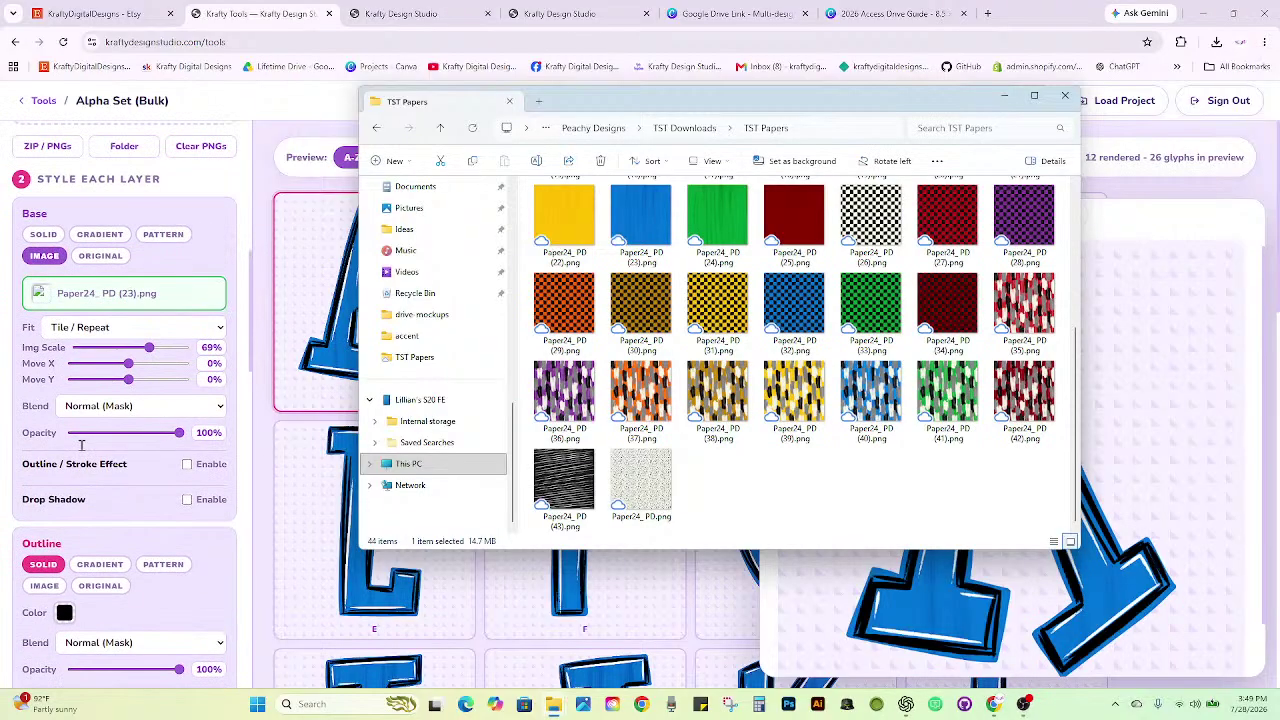
{"action": "left_click_drag", "start_coordinate": [740, 217], "coordinate": [77, 303]}
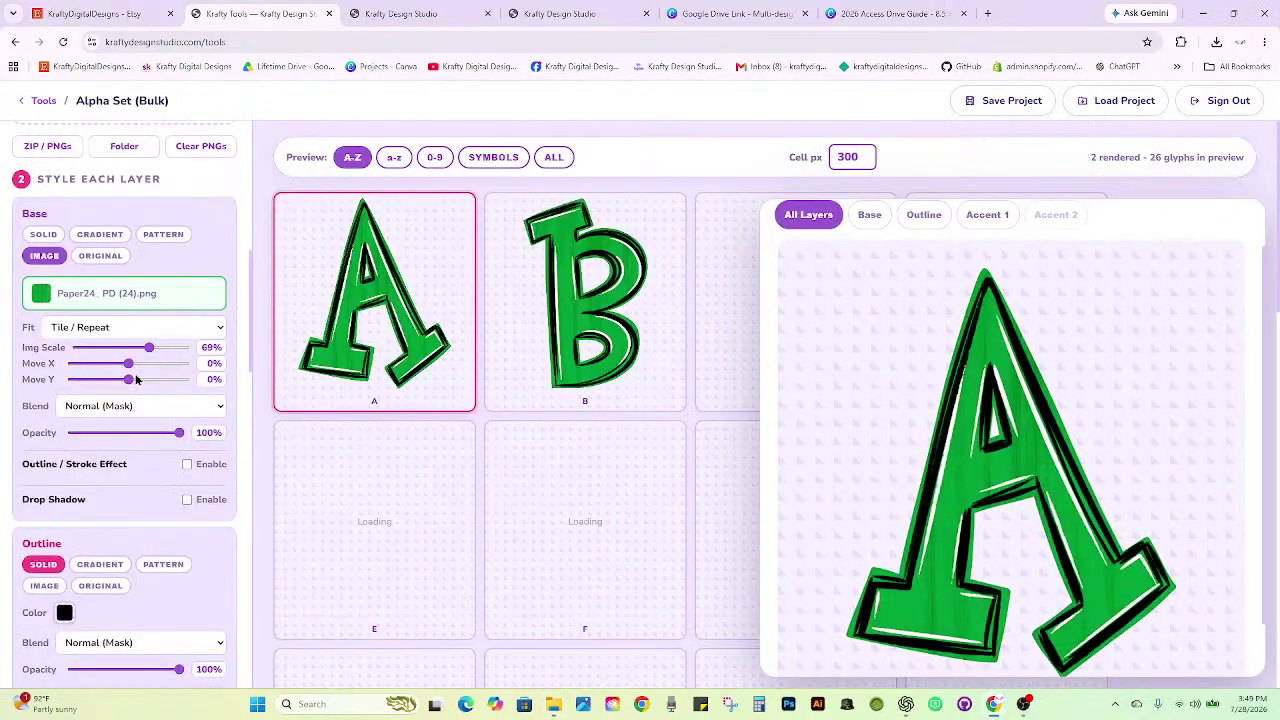
Replace the Base layer image of style variation 3 with Paper24_ PD (33).png from the TST Papers folder.
{"action": "scroll", "coordinate": [134, 380], "scroll_direction": "down", "scroll_amount": 6}
{"action": "scroll", "coordinate": [127, 391], "scroll_direction": "down", "scroll_amount": 5}
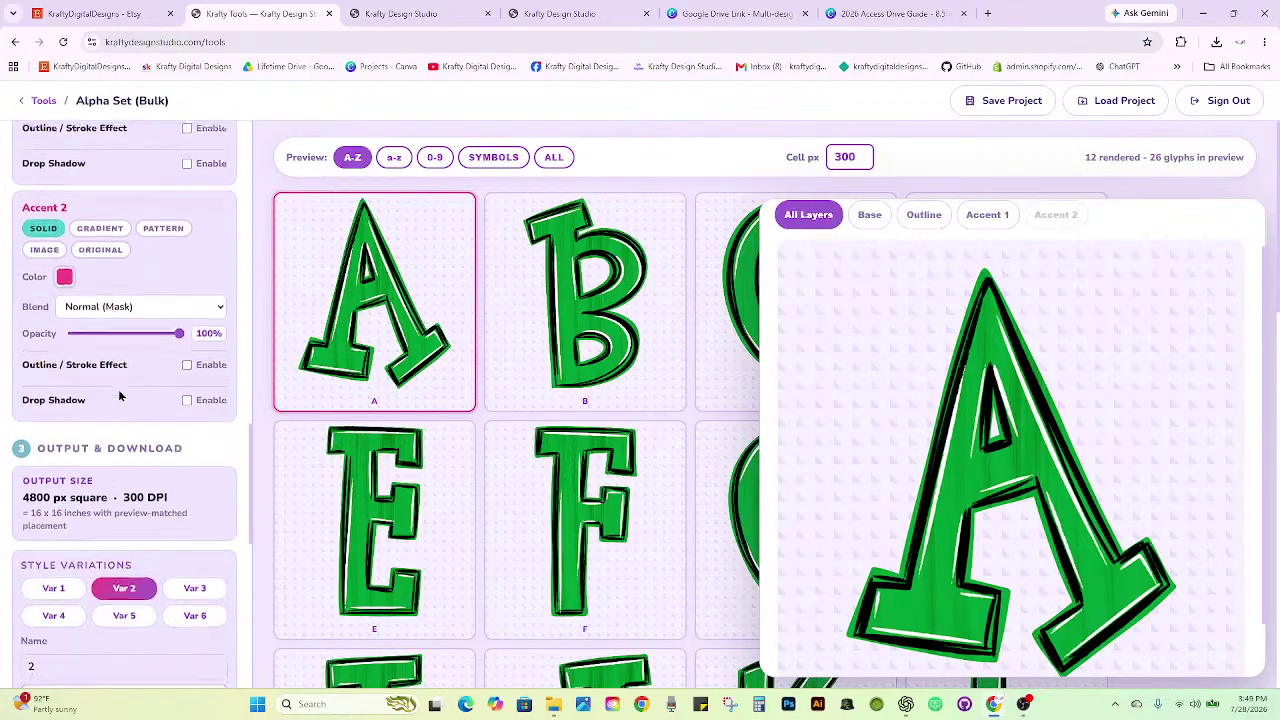
{"action": "left_click", "coordinate": [195, 531]}
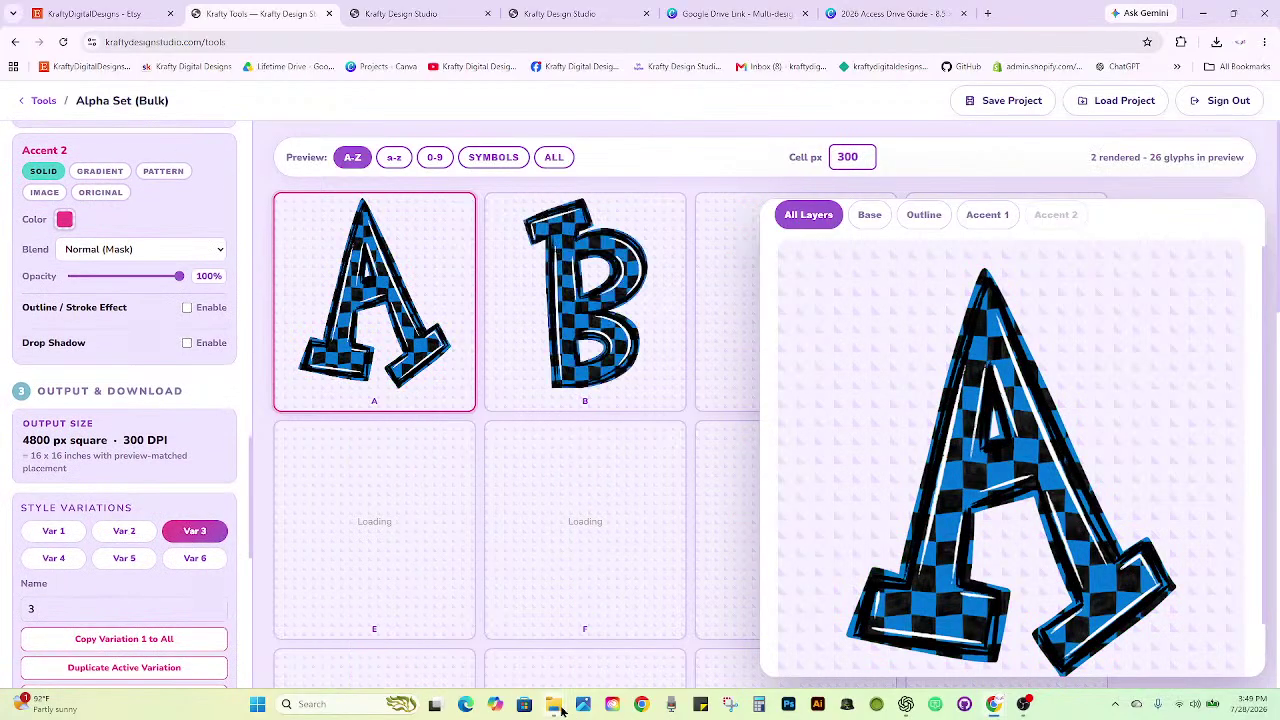
{"action": "mouse_move", "coordinate": [557, 708]}
{"action": "left_click", "coordinate": [570, 643]}
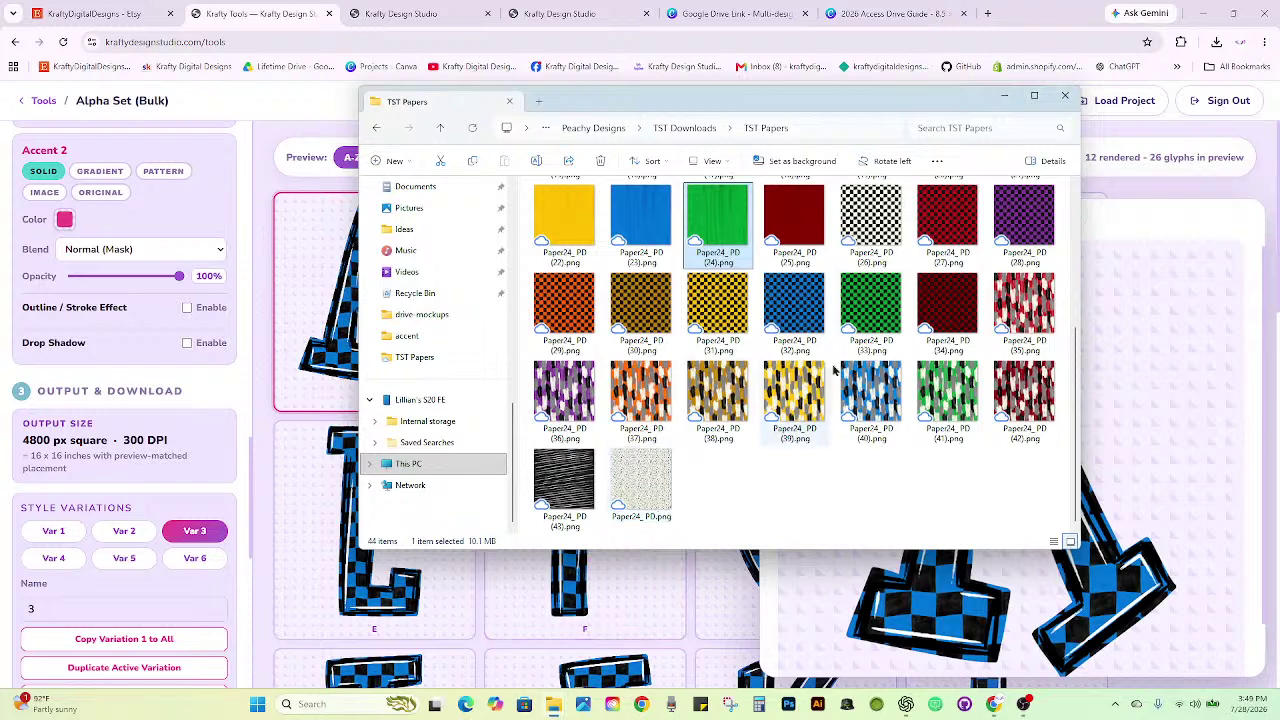
{"action": "left_click", "coordinate": [862, 316]}
{"action": "scroll", "coordinate": [178, 375], "scroll_direction": "up", "scroll_amount": 5}
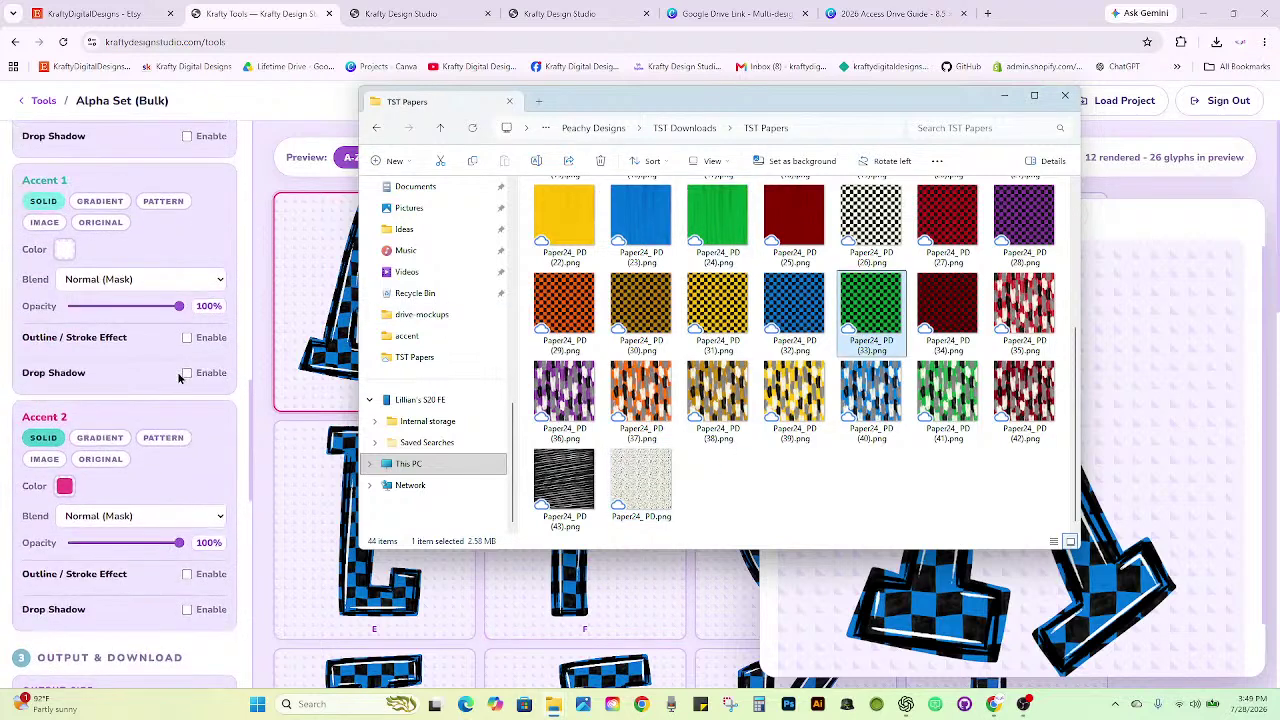
{"action": "left_click_drag", "start_coordinate": [883, 337], "coordinate": [148, 230]}
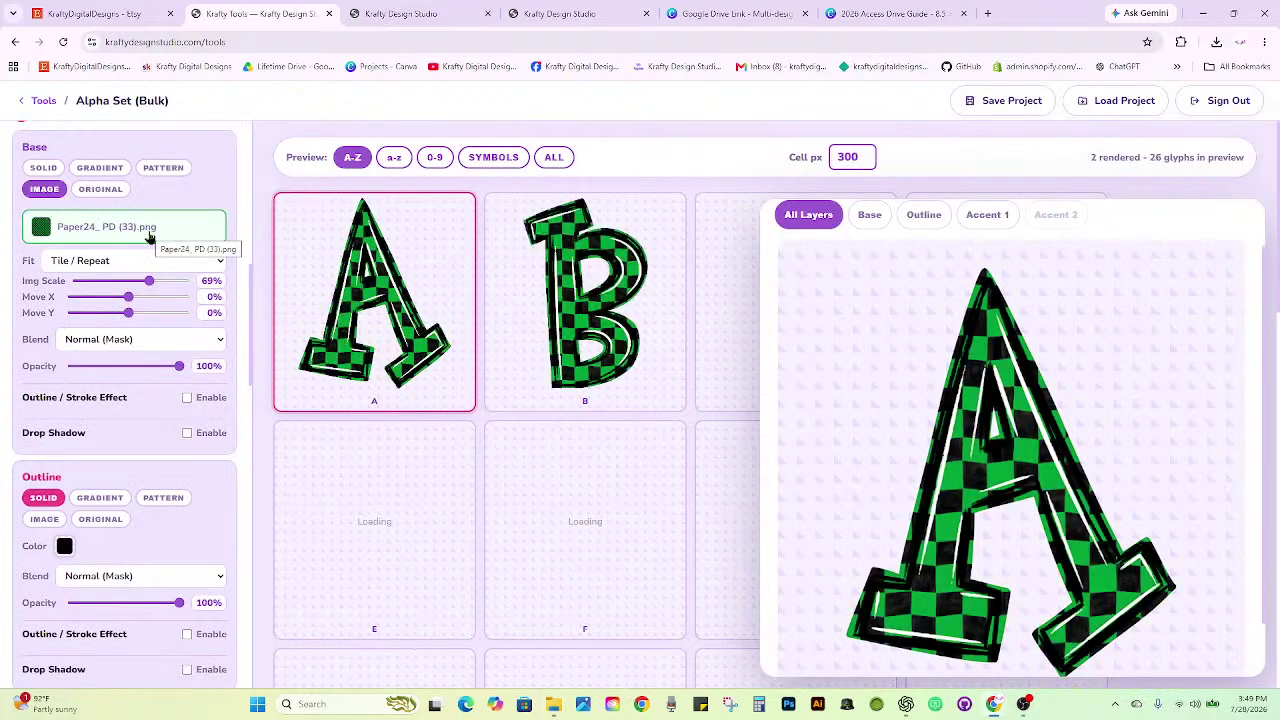
Set the Accent 1 color of style variation 4 to the saved green #008920.
{"action": "scroll", "coordinate": [146, 270], "scroll_direction": "down", "scroll_amount": 3}
{"action": "scroll", "coordinate": [145, 281], "scroll_direction": "down", "scroll_amount": 7}
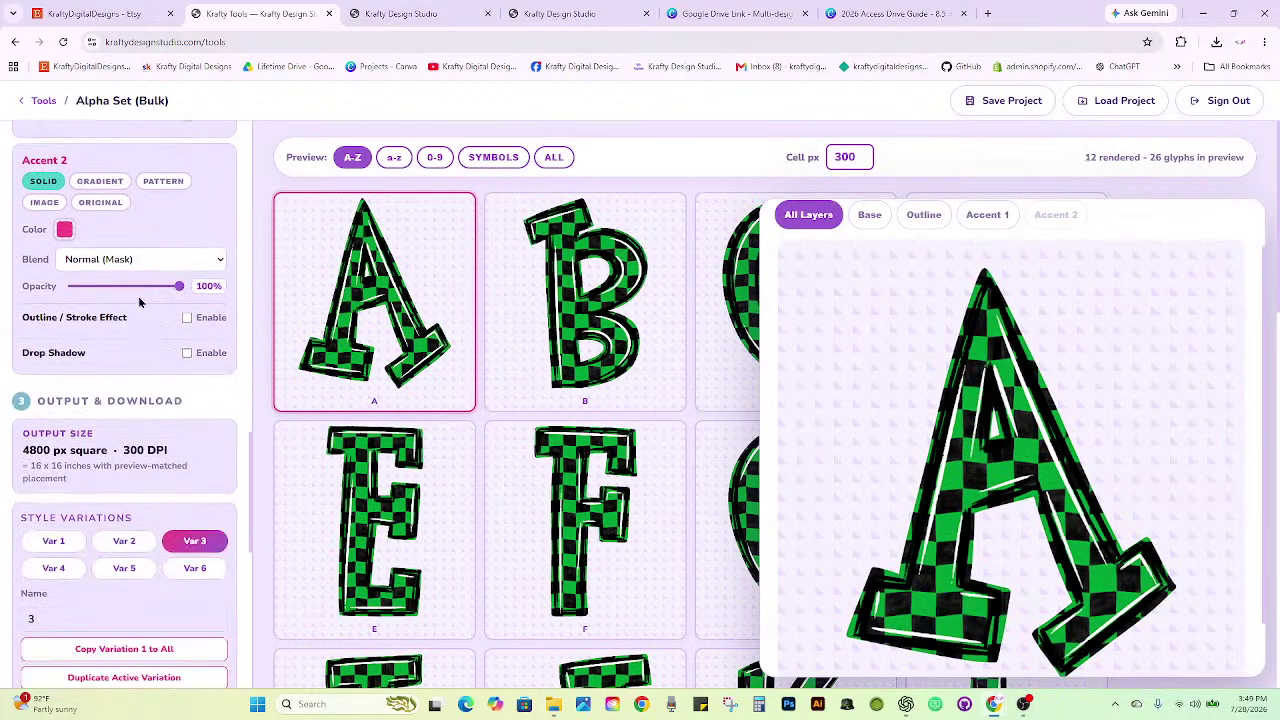
{"action": "left_click", "coordinate": [65, 298]}
{"action": "scroll", "coordinate": [75, 330], "scroll_direction": "up", "scroll_amount": 1}
{"action": "scroll", "coordinate": [75, 330], "scroll_direction": "up", "scroll_amount": 4}
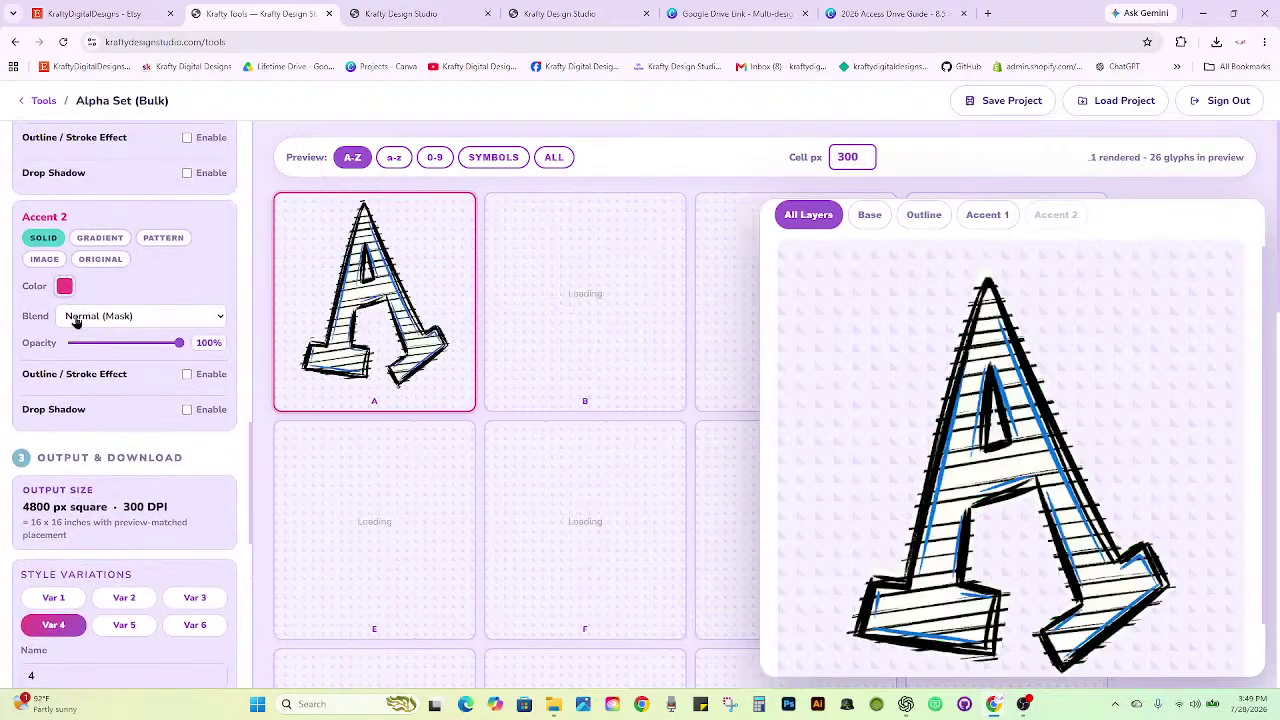
{"action": "left_click", "coordinate": [64, 184]}
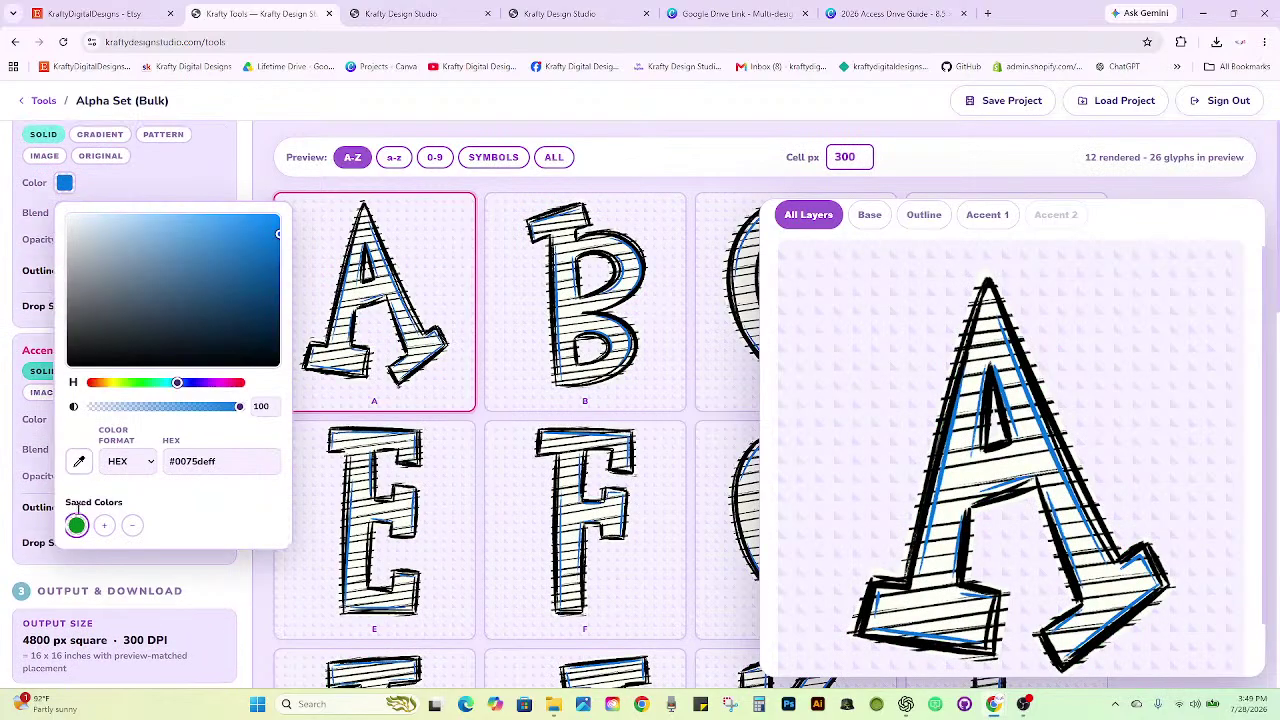
{"action": "left_click", "coordinate": [76, 525]}
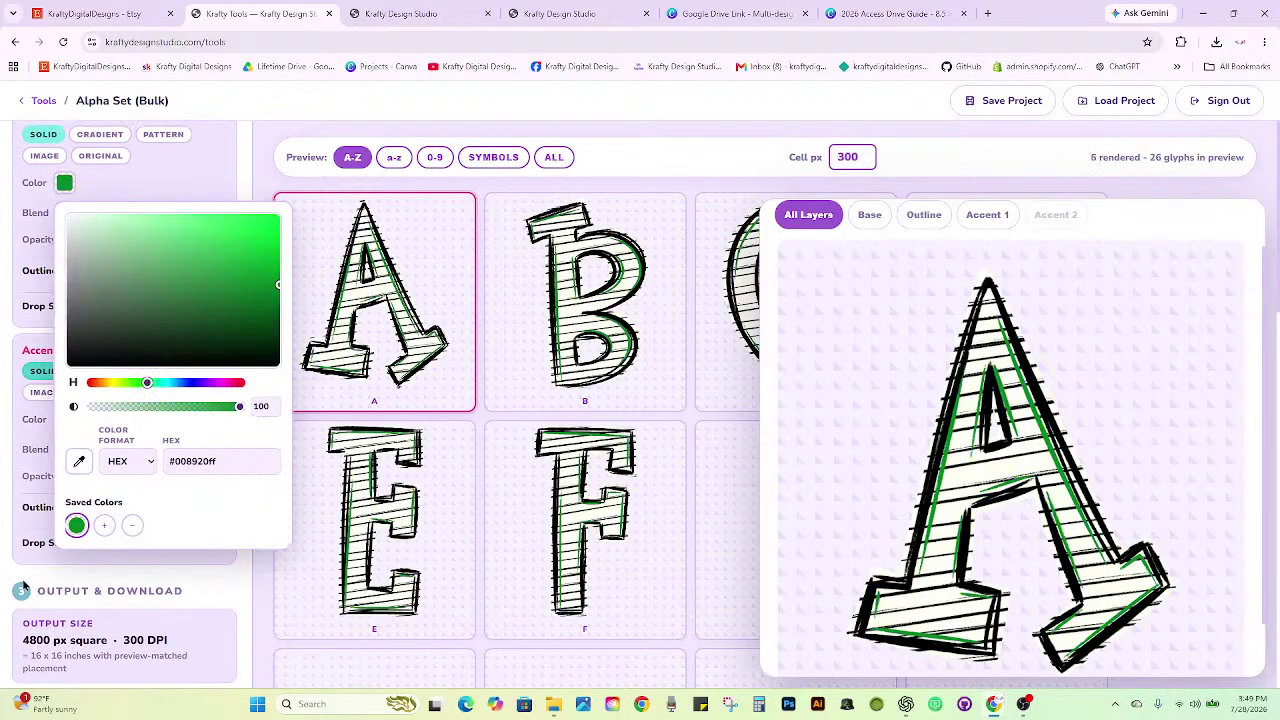
Set the Accent 1 color of style variation 5 to the saved green #008920.
{"action": "scroll", "coordinate": [150, 500], "scroll_direction": "down", "scroll_amount": 3}
{"action": "left_click", "coordinate": [99, 493]}
{"action": "scroll", "coordinate": [97, 491], "scroll_direction": "up", "scroll_amount": 4}
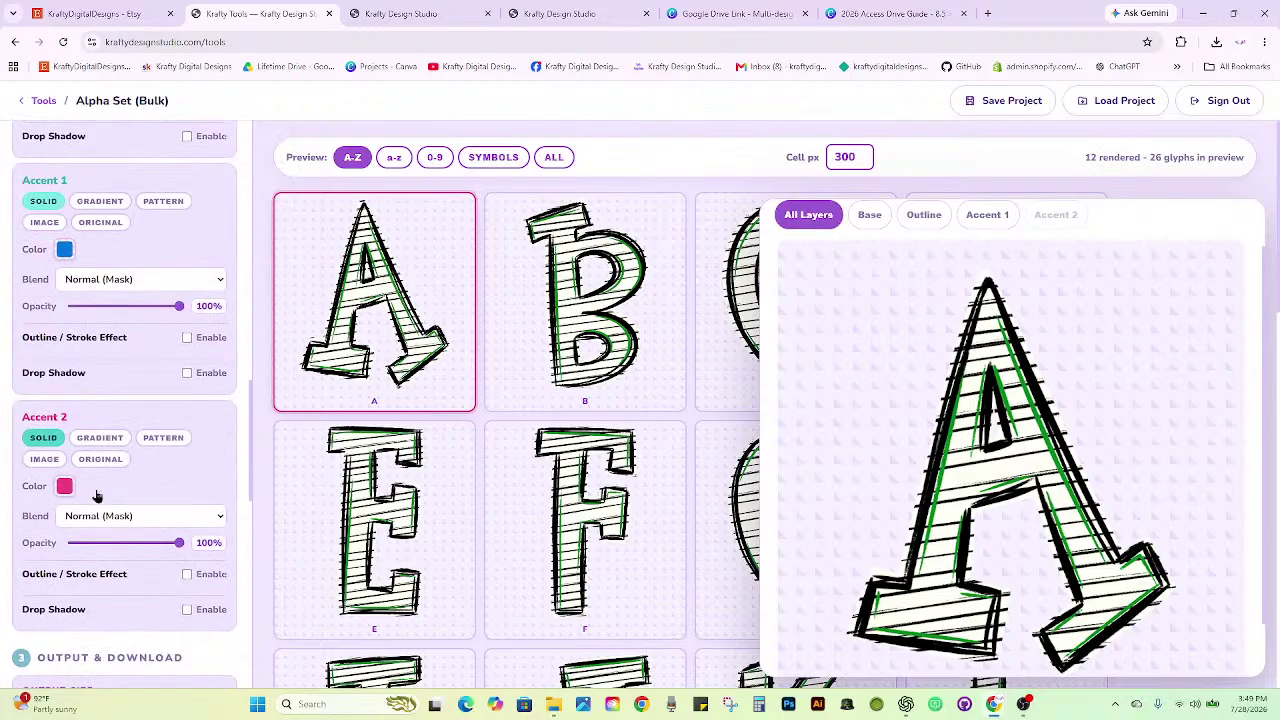
{"action": "left_click", "coordinate": [66, 318]}
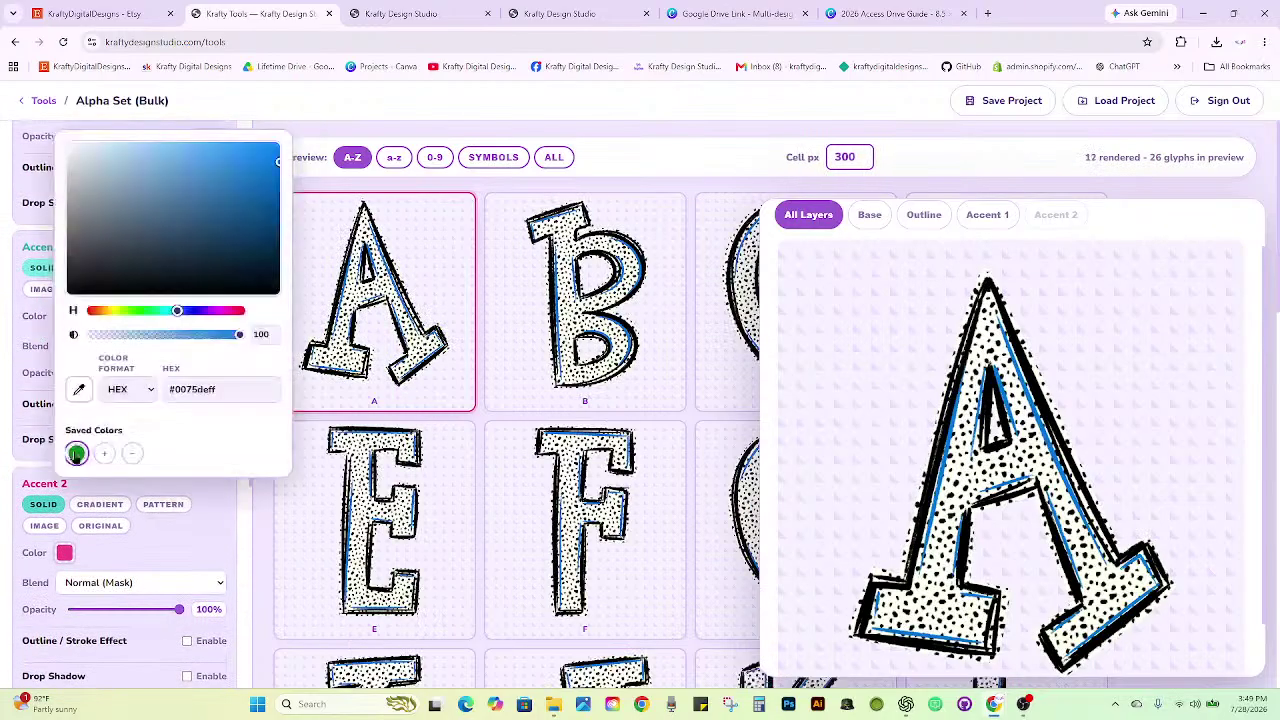
{"action": "left_click", "coordinate": [76, 453]}
Set the Accent 1 color of style variation 6 to the saved green #008920.
{"action": "scroll", "coordinate": [139, 547], "scroll_direction": "down", "scroll_amount": 5}
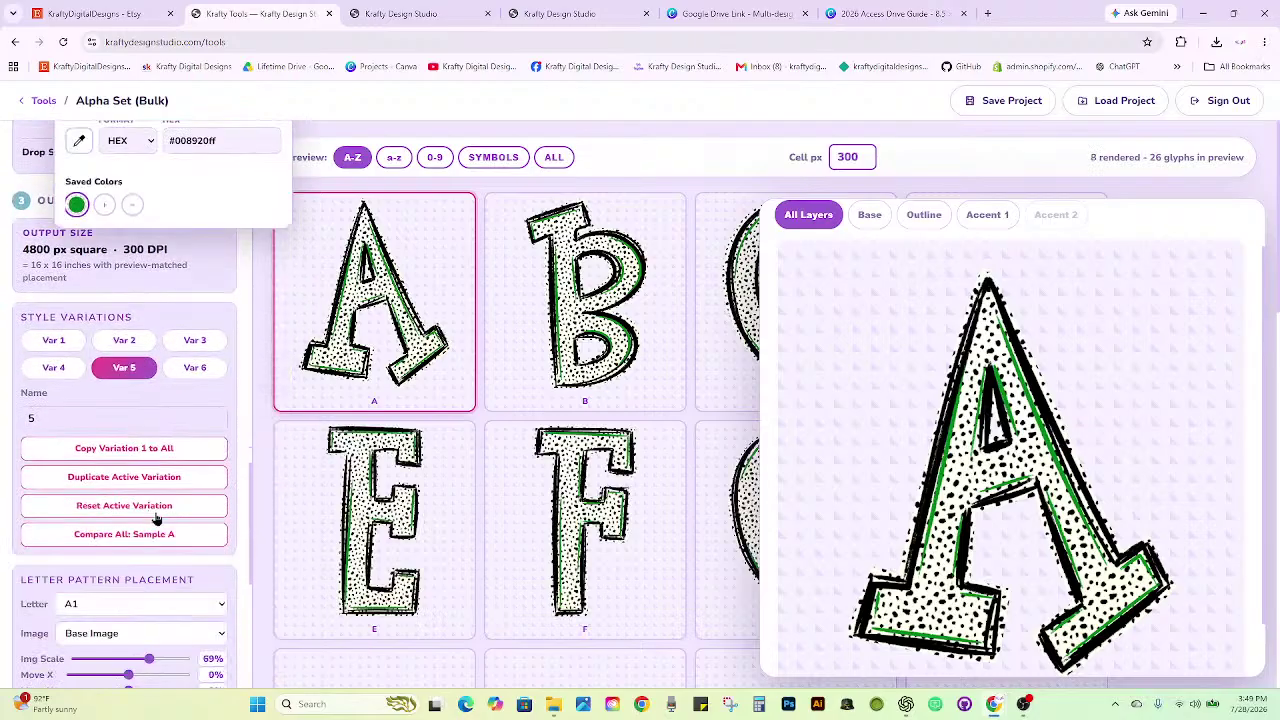
{"action": "left_click", "coordinate": [197, 366]}
{"action": "scroll", "coordinate": [199, 373], "scroll_direction": "up", "scroll_amount": 4}
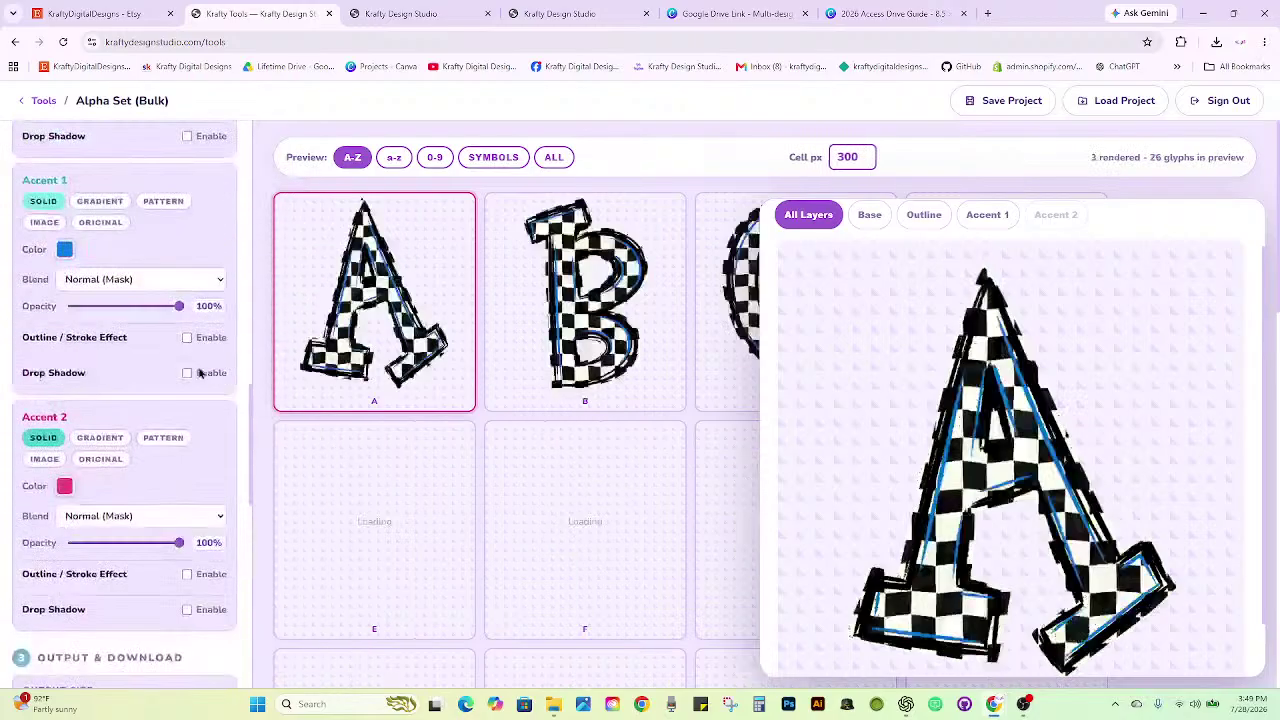
{"action": "left_click", "coordinate": [65, 249]}
{"action": "left_click", "coordinate": [76, 592]}
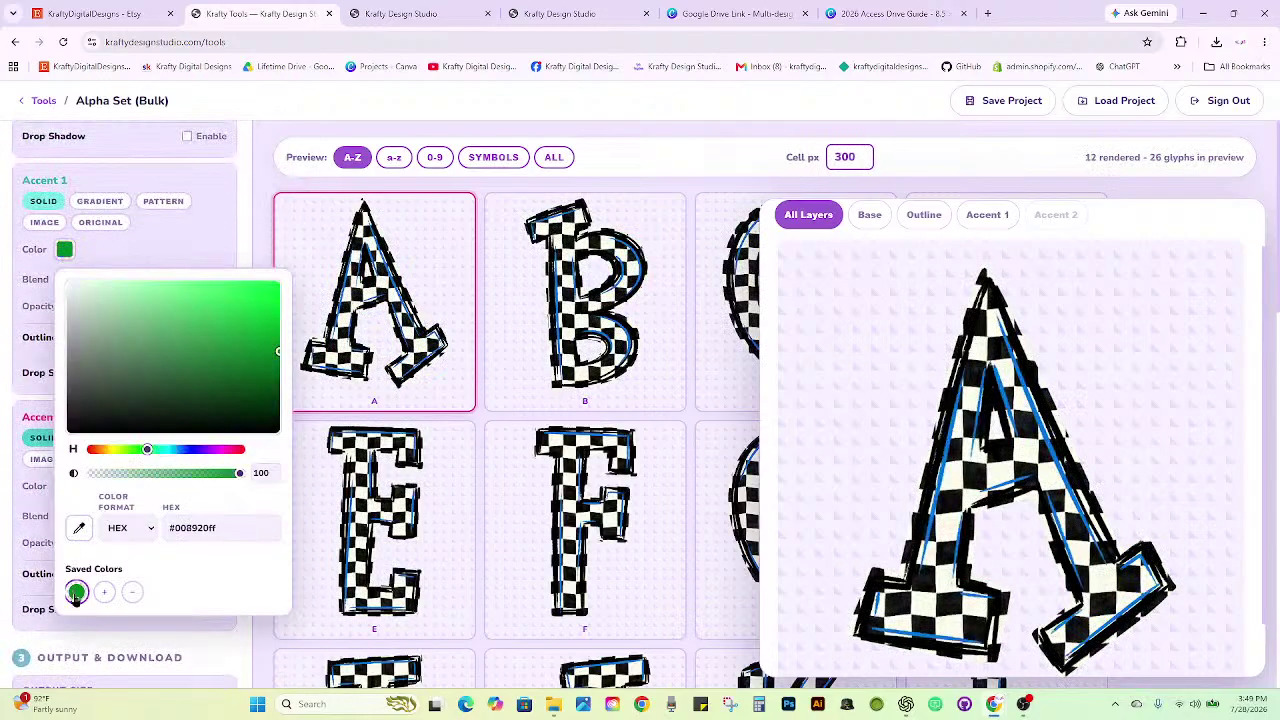
{"action": "left_click", "coordinate": [28, 262]}
{"action": "scroll", "coordinate": [143, 284], "scroll_direction": "down", "scroll_amount": 8}
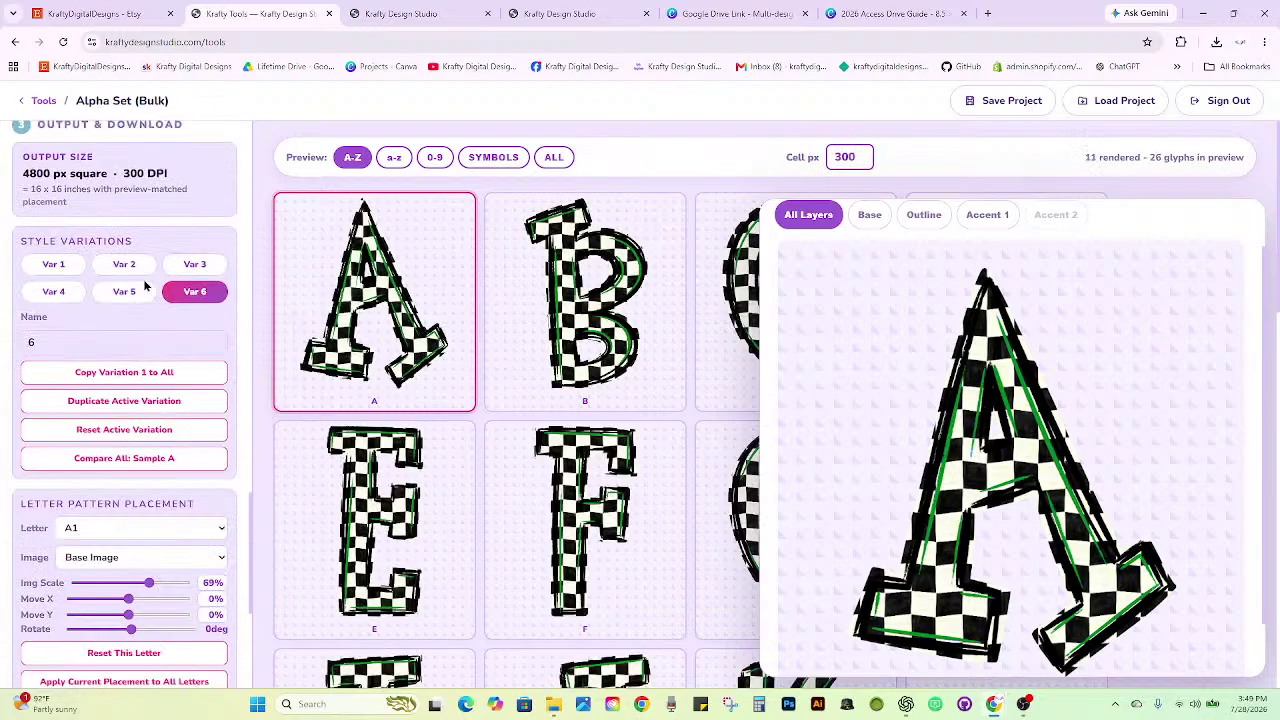
Save variation 6's Accent 1 green to the saved colors again and remove it from them.
{"action": "scroll", "coordinate": [118, 465], "scroll_direction": "up", "scroll_amount": 7}
{"action": "scroll", "coordinate": [118, 400], "scroll_direction": "up", "scroll_amount": 3}
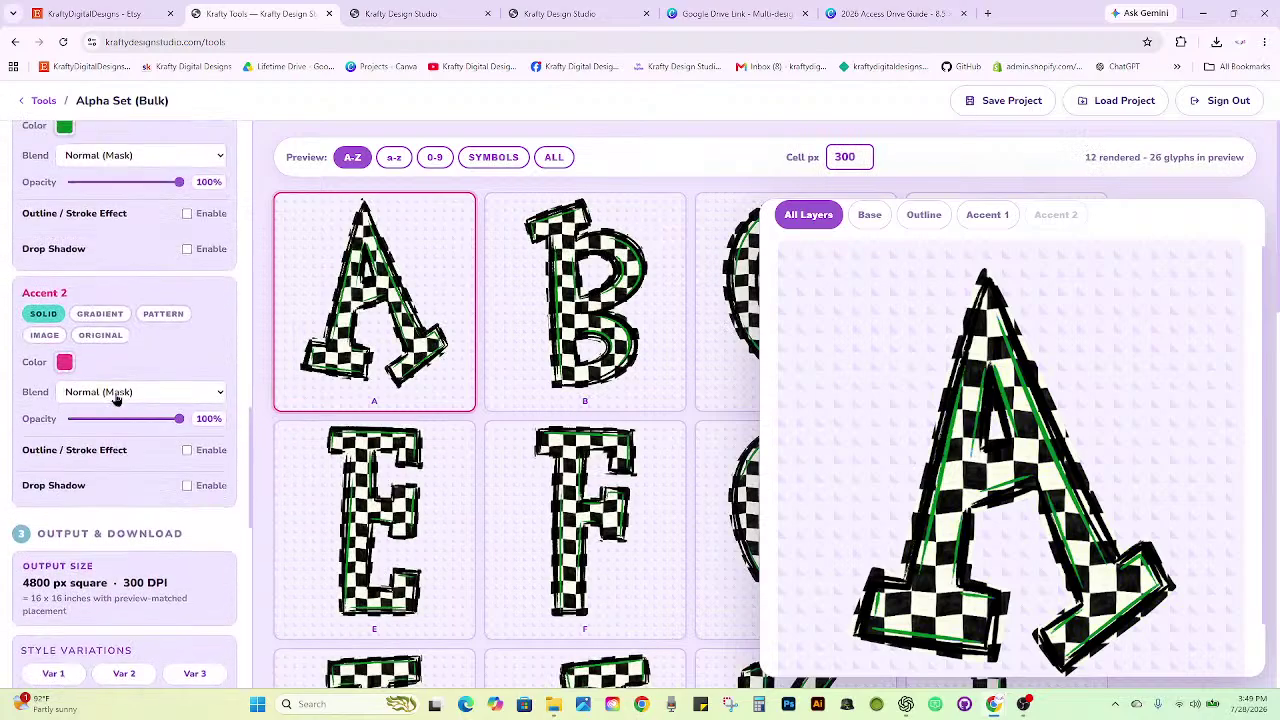
{"action": "left_click", "coordinate": [65, 250]}
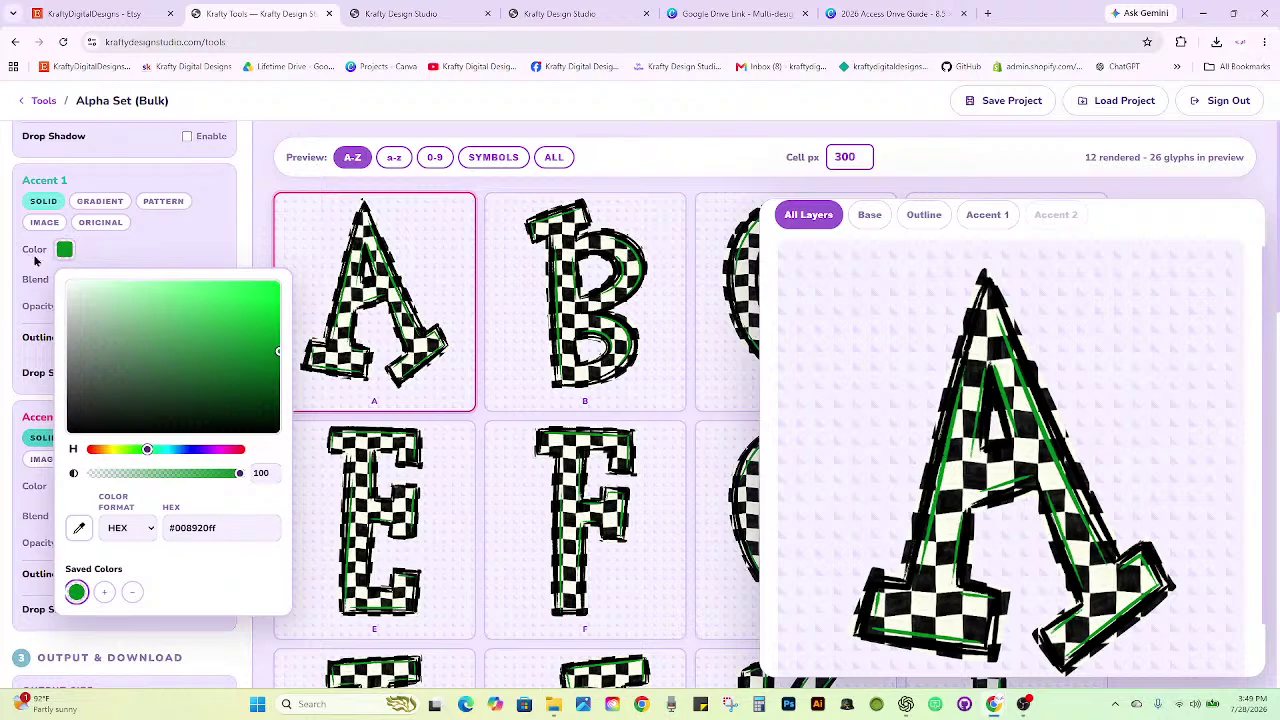
{"action": "left_click", "coordinate": [105, 594]}
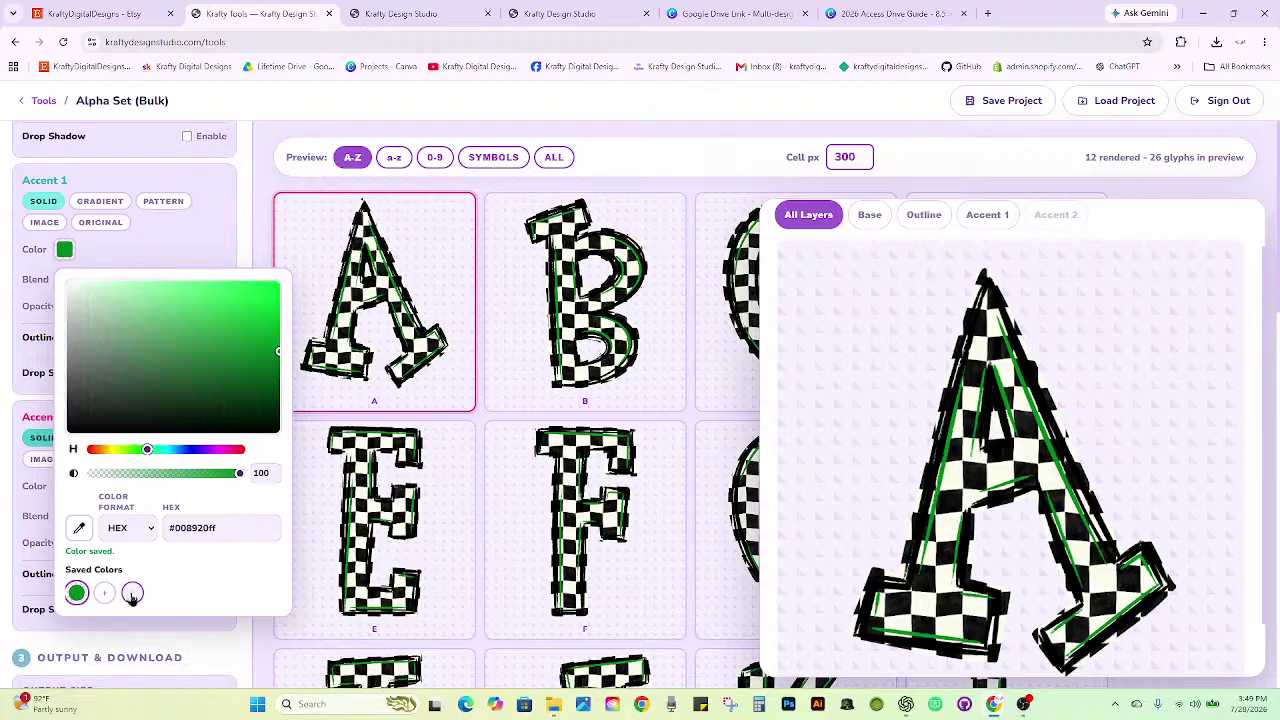
{"action": "left_click", "coordinate": [132, 594]}
{"action": "left_click", "coordinate": [23, 260]}
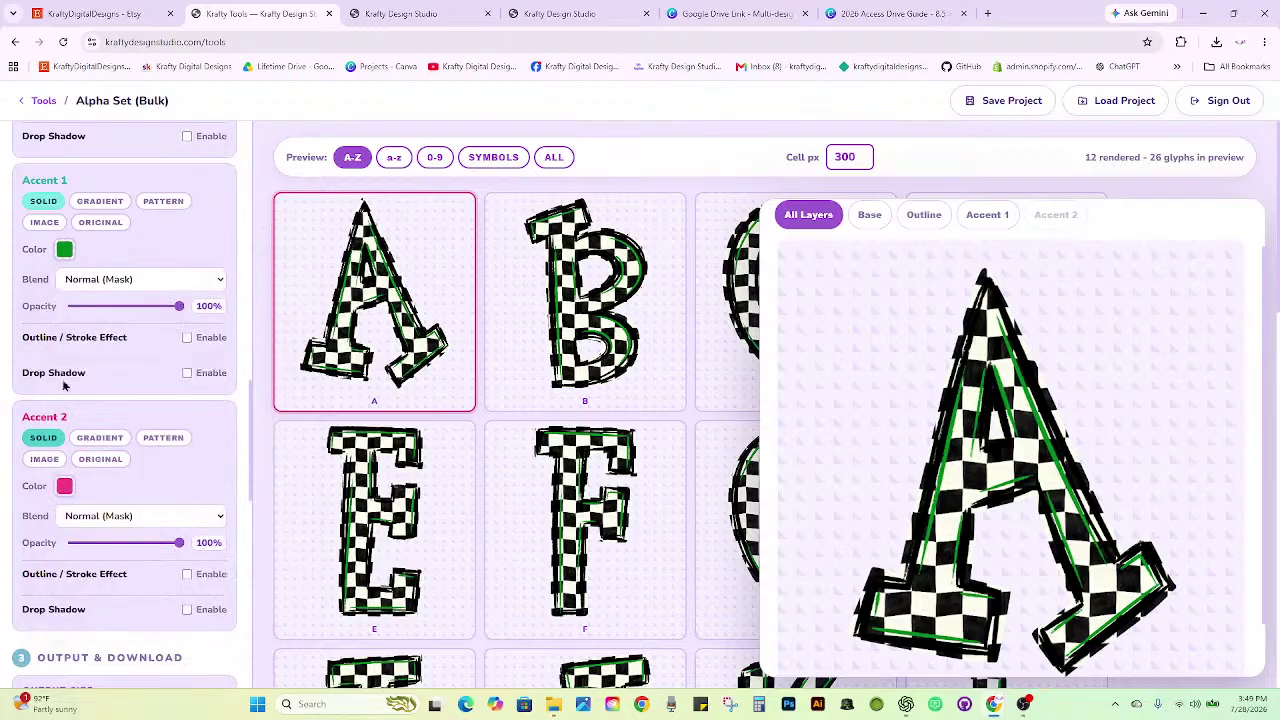
Name the download folder 198 and download all variations of the alpha set.
{"action": "scroll", "coordinate": [65, 386], "scroll_direction": "down", "scroll_amount": 10}
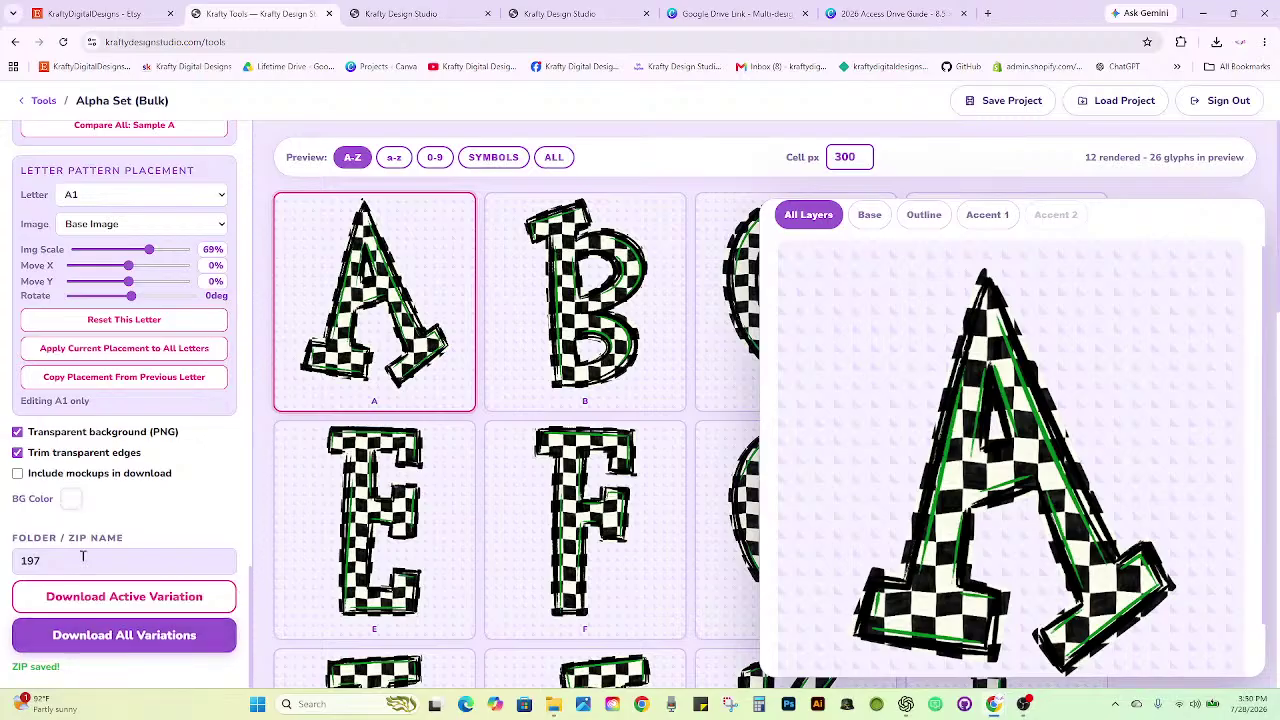
{"action": "left_click", "coordinate": [83, 557]}
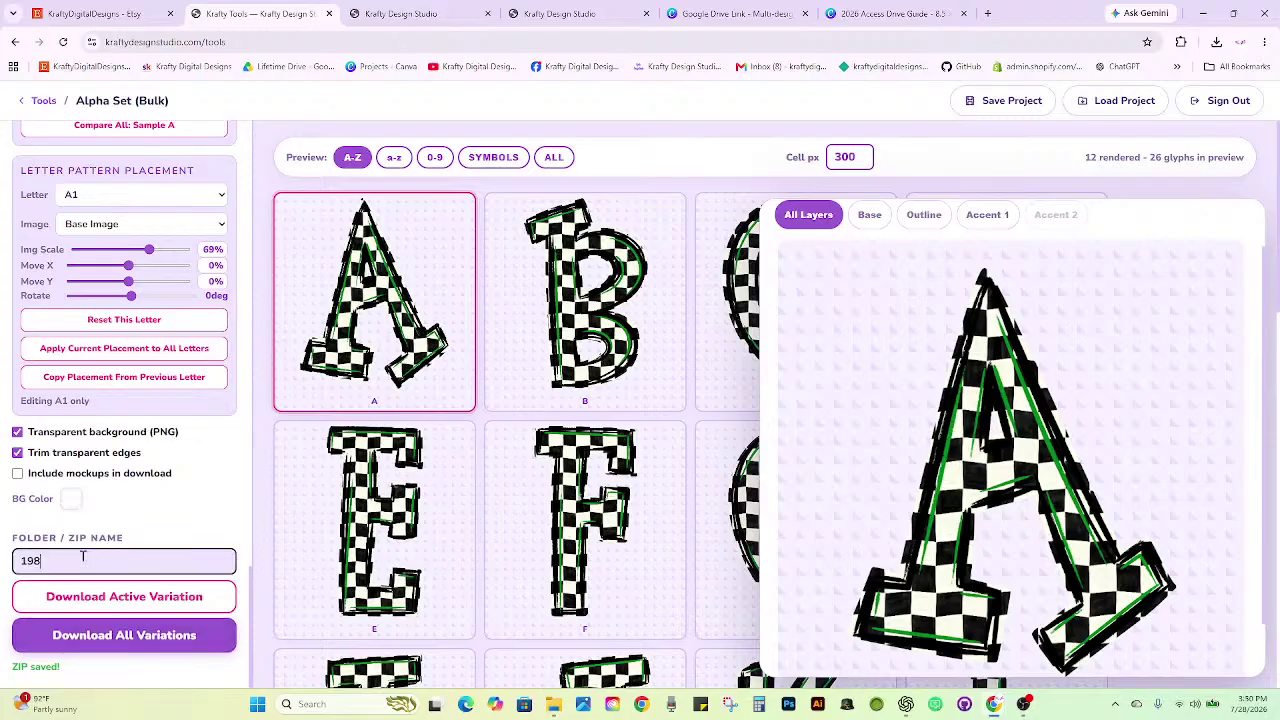
{"action": "left_click", "coordinate": [104, 634]}
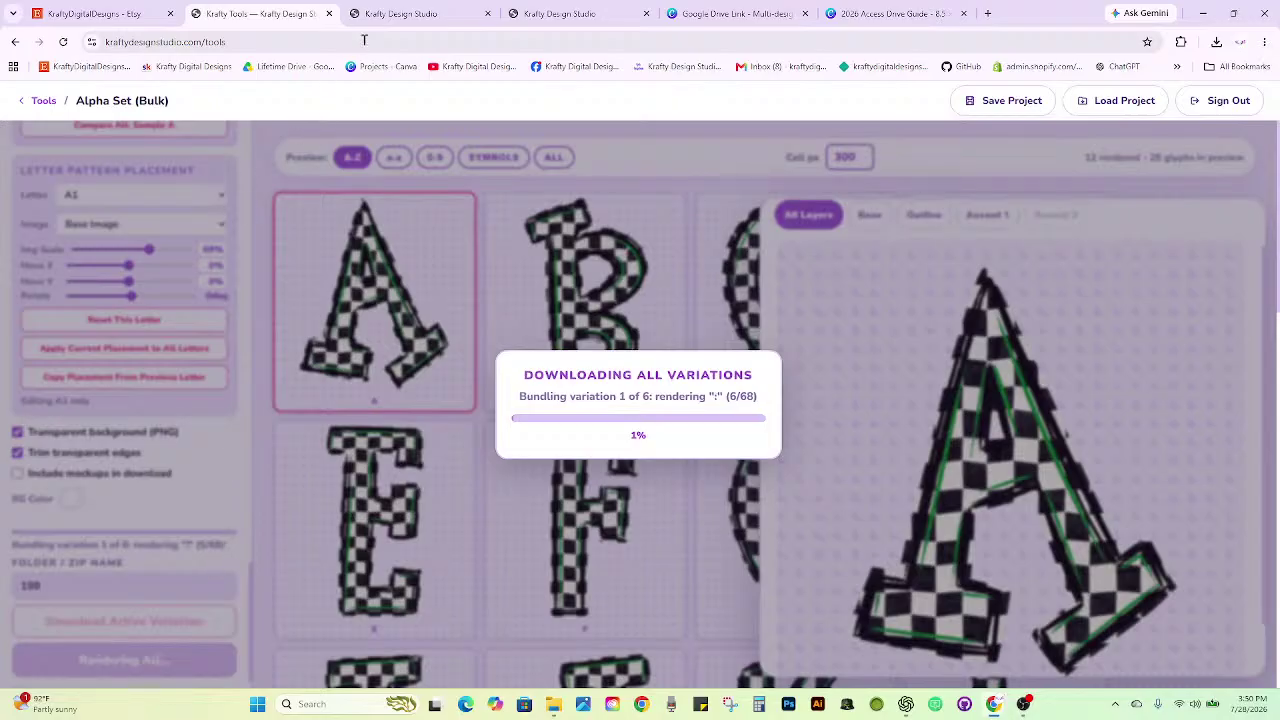
Look through the Etsy shop's featured items and recent school mascot and alphabet listings.
{"action": "left_click", "coordinate": [97, 13]}
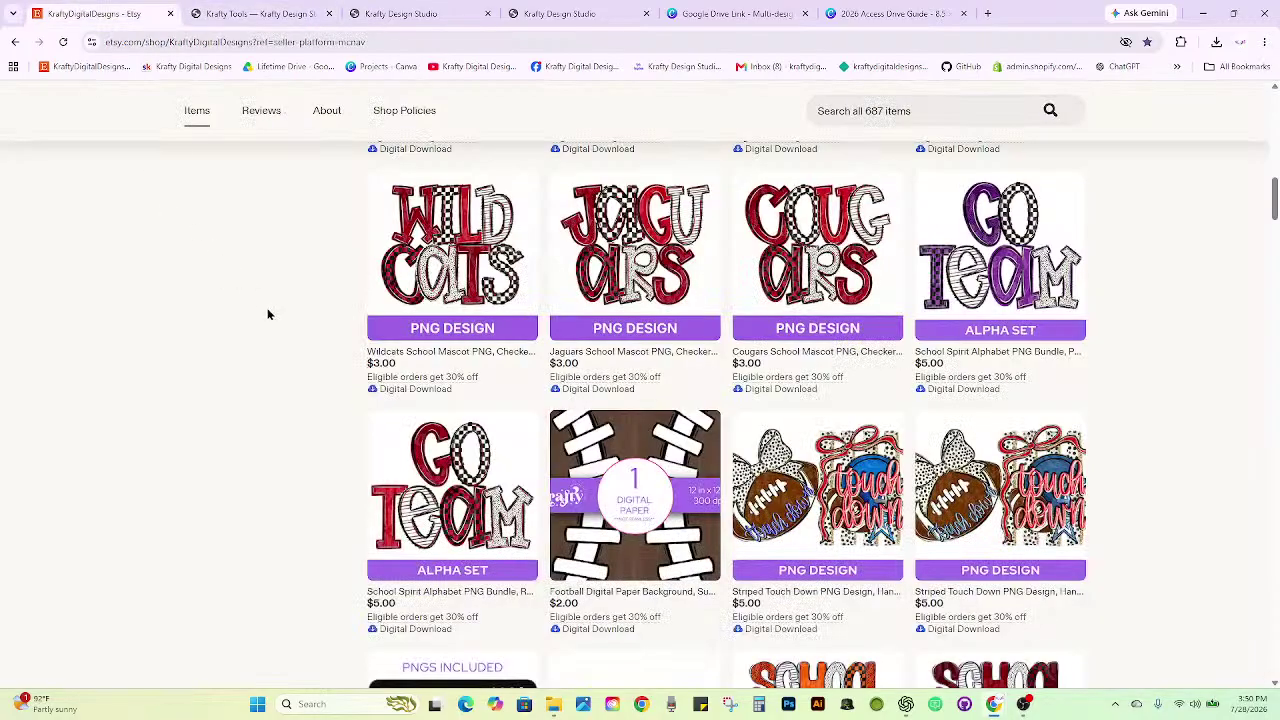
{"action": "scroll", "coordinate": [270, 312], "scroll_direction": "up", "scroll_amount": 3}
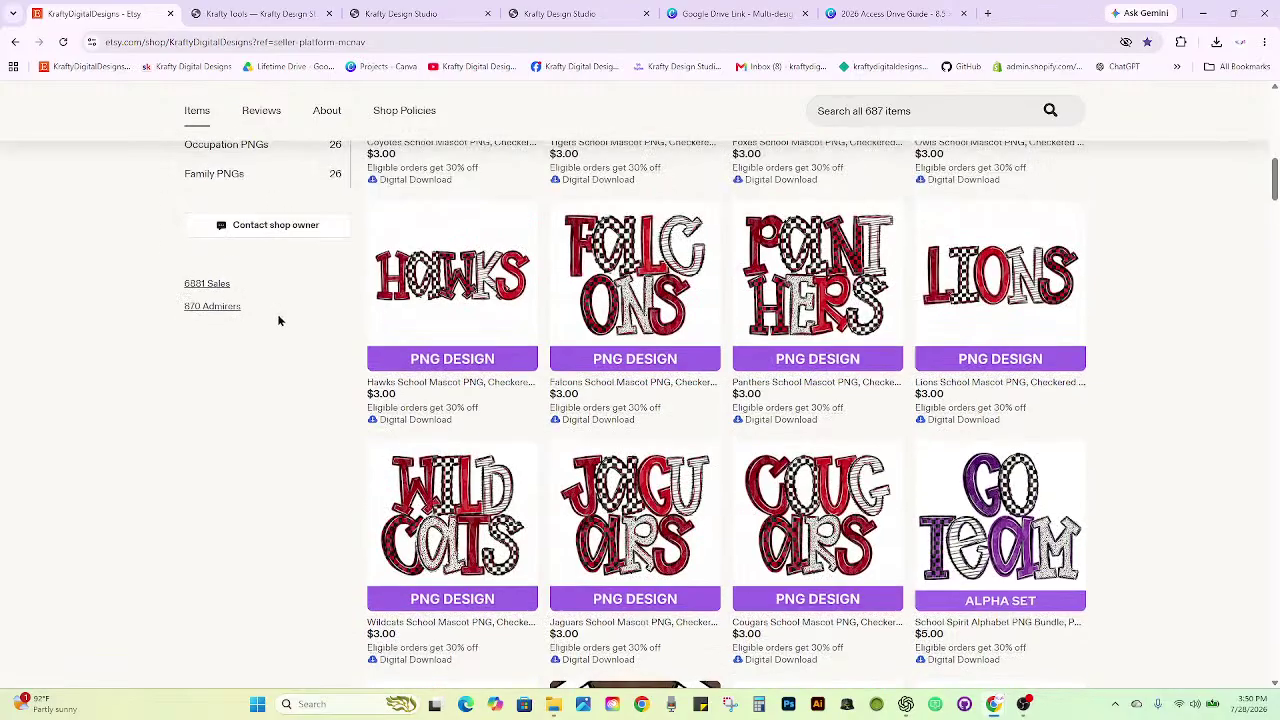
{"action": "scroll", "coordinate": [279, 320], "scroll_direction": "up", "scroll_amount": 1}
{"action": "scroll", "coordinate": [285, 343], "scroll_direction": "up", "scroll_amount": 3}
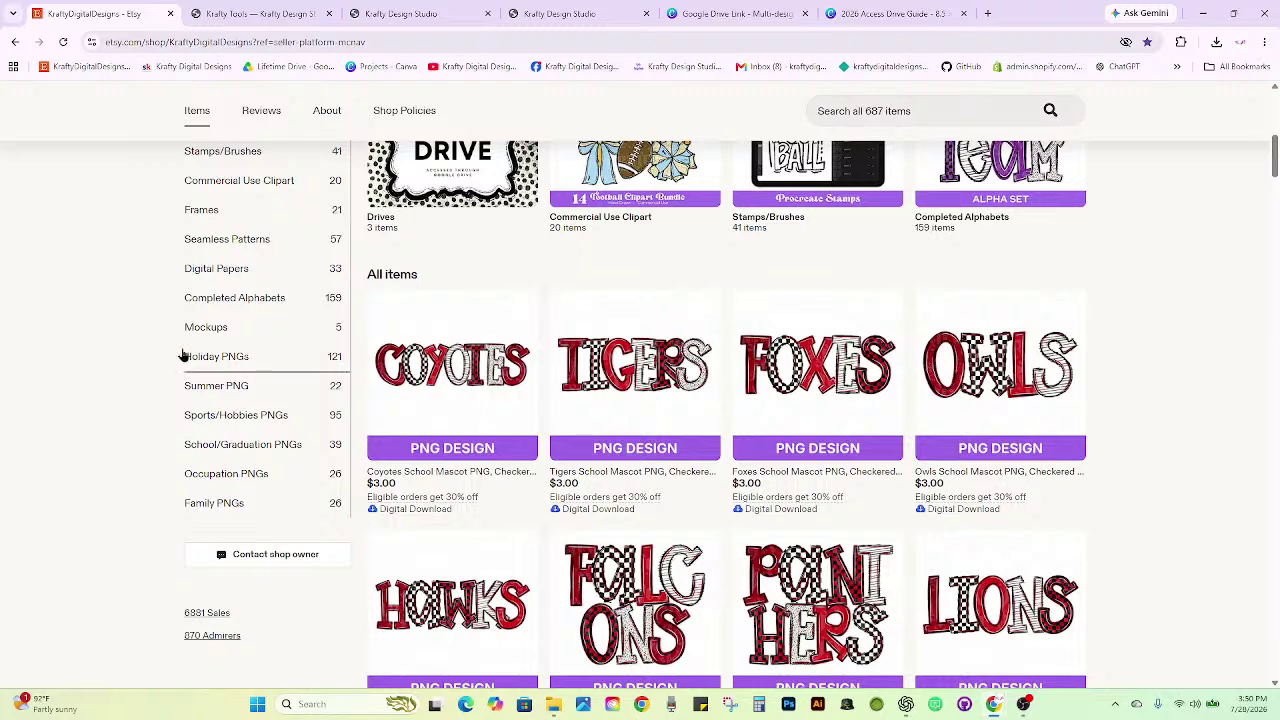
{"action": "scroll", "coordinate": [123, 371], "scroll_direction": "down", "scroll_amount": 3}
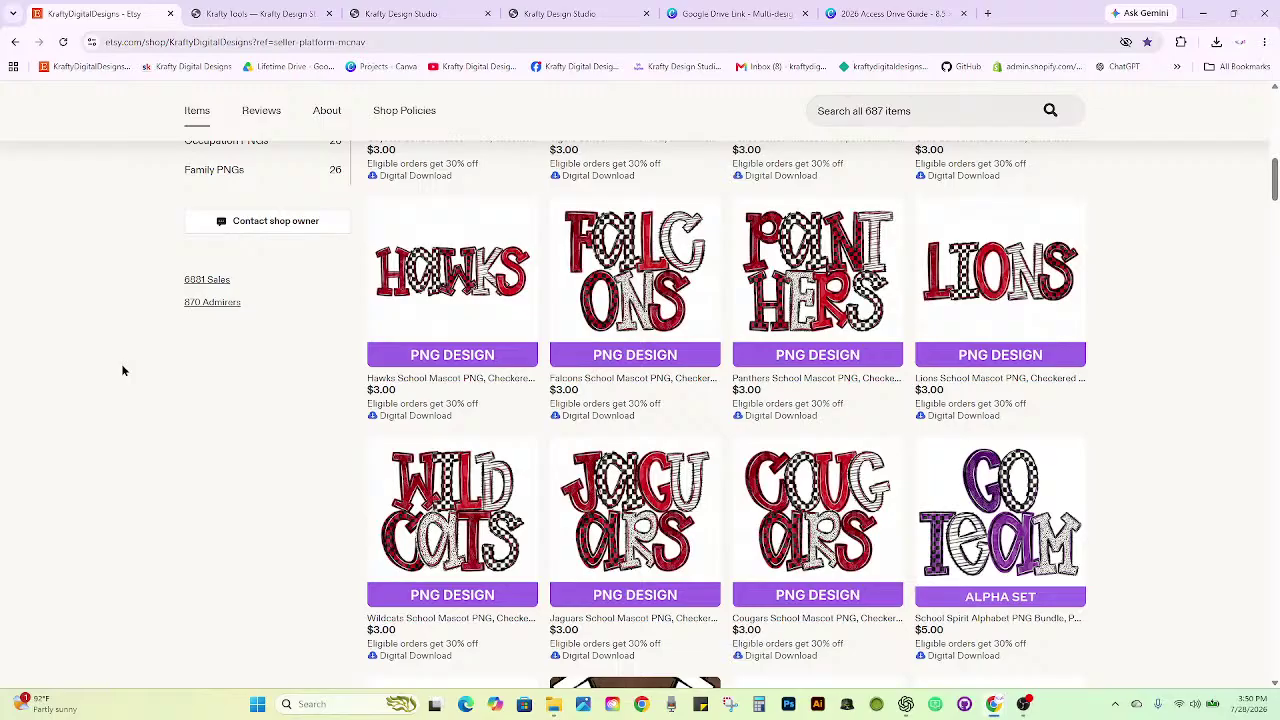
{"action": "scroll", "coordinate": [140, 381], "scroll_direction": "down", "scroll_amount": 2}
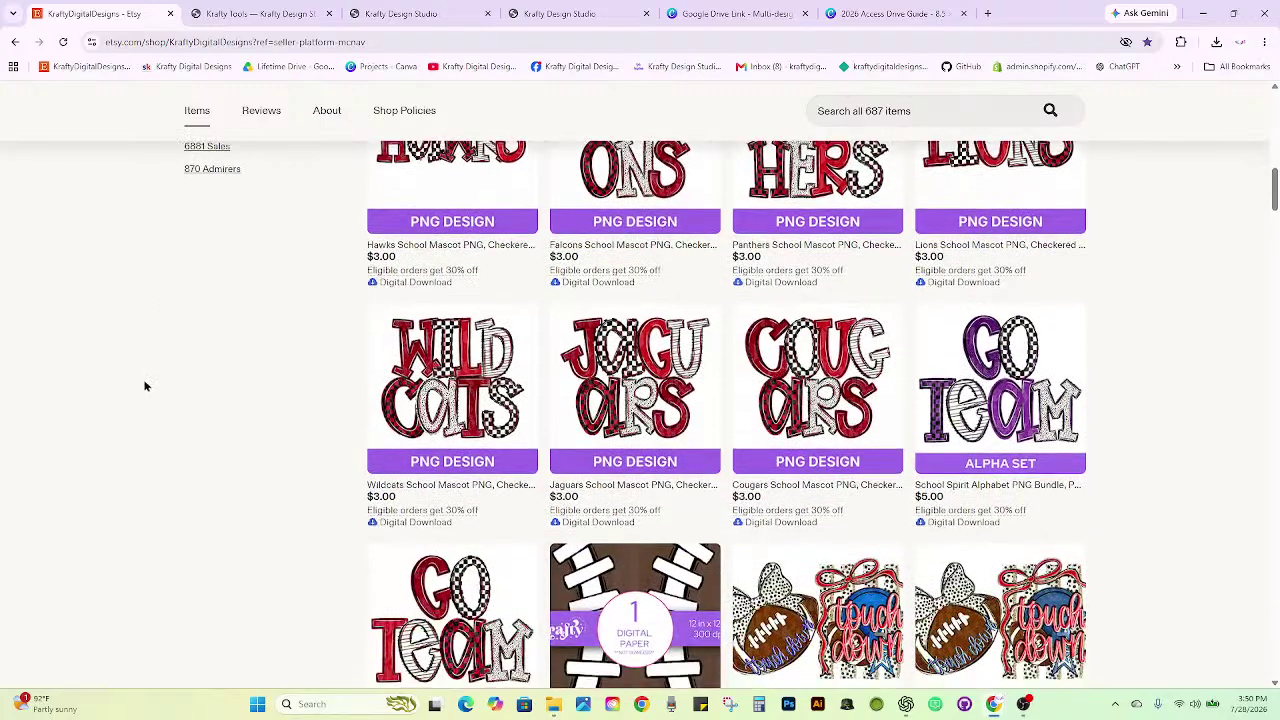
{"action": "scroll", "coordinate": [175, 424], "scroll_direction": "down", "scroll_amount": 3}
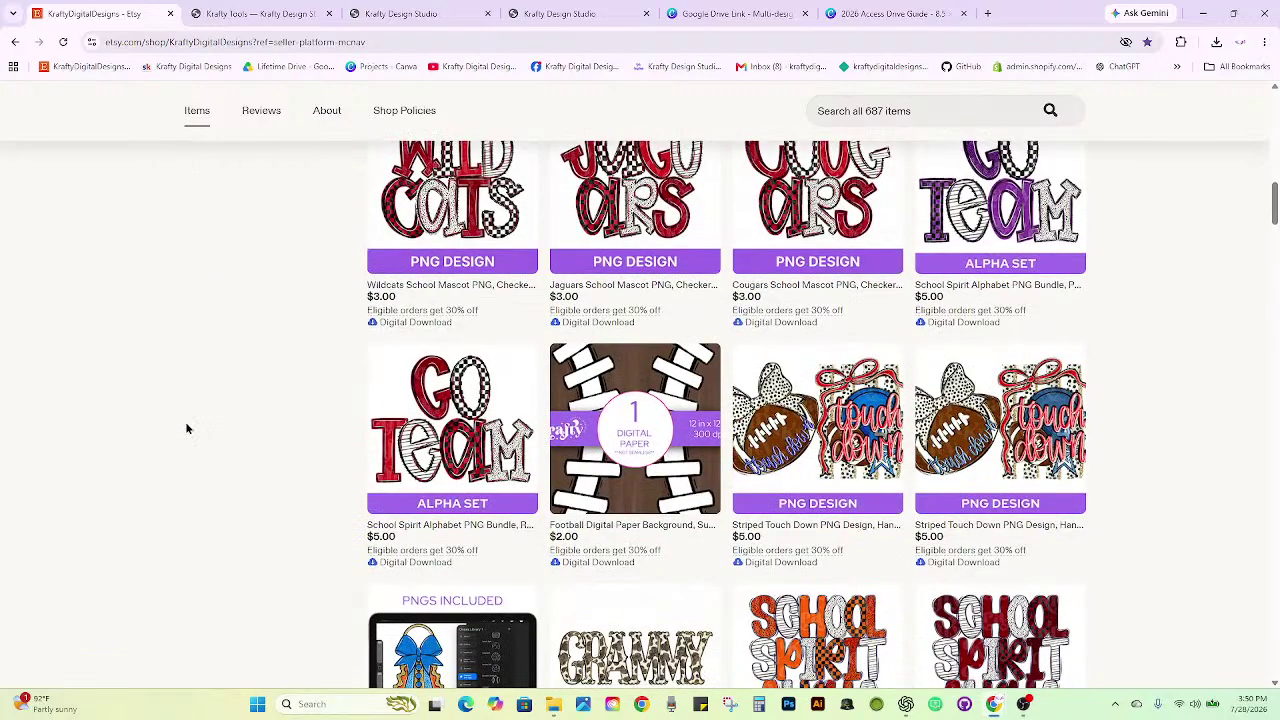
{"action": "scroll", "coordinate": [186, 428], "scroll_direction": "up", "scroll_amount": 10}
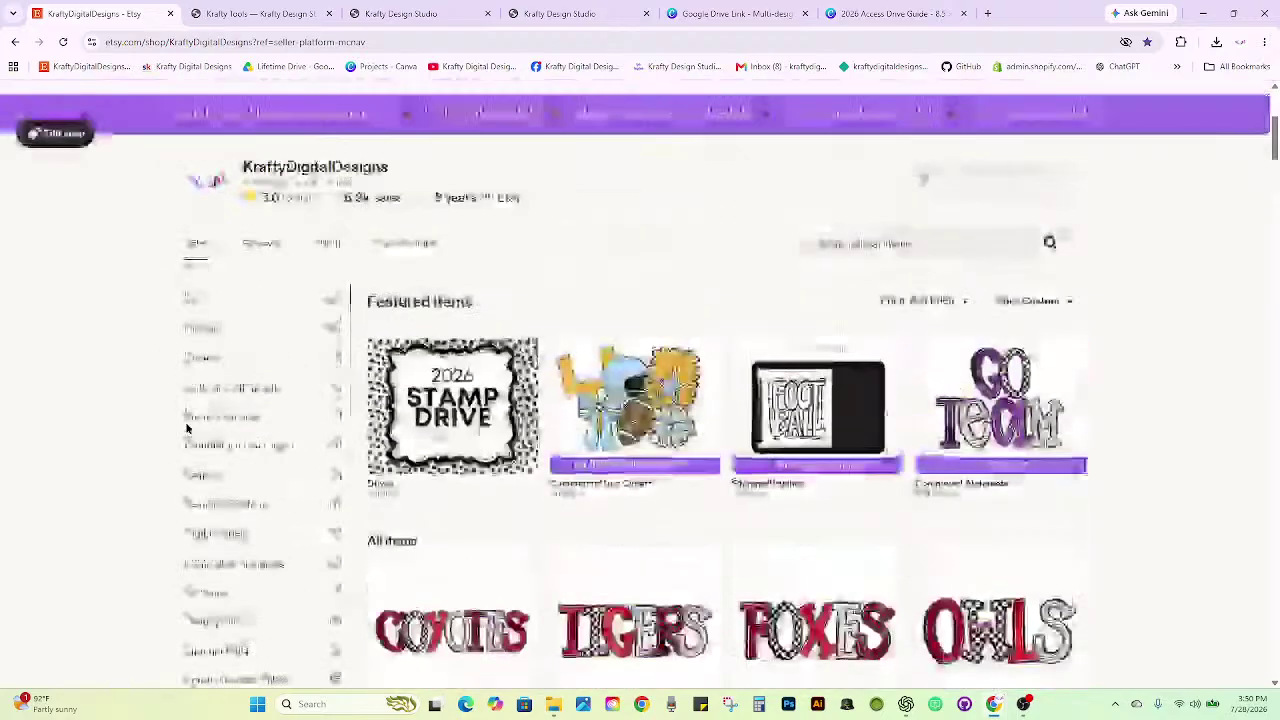
{"action": "scroll", "coordinate": [241, 247], "scroll_direction": "down", "scroll_amount": 1}
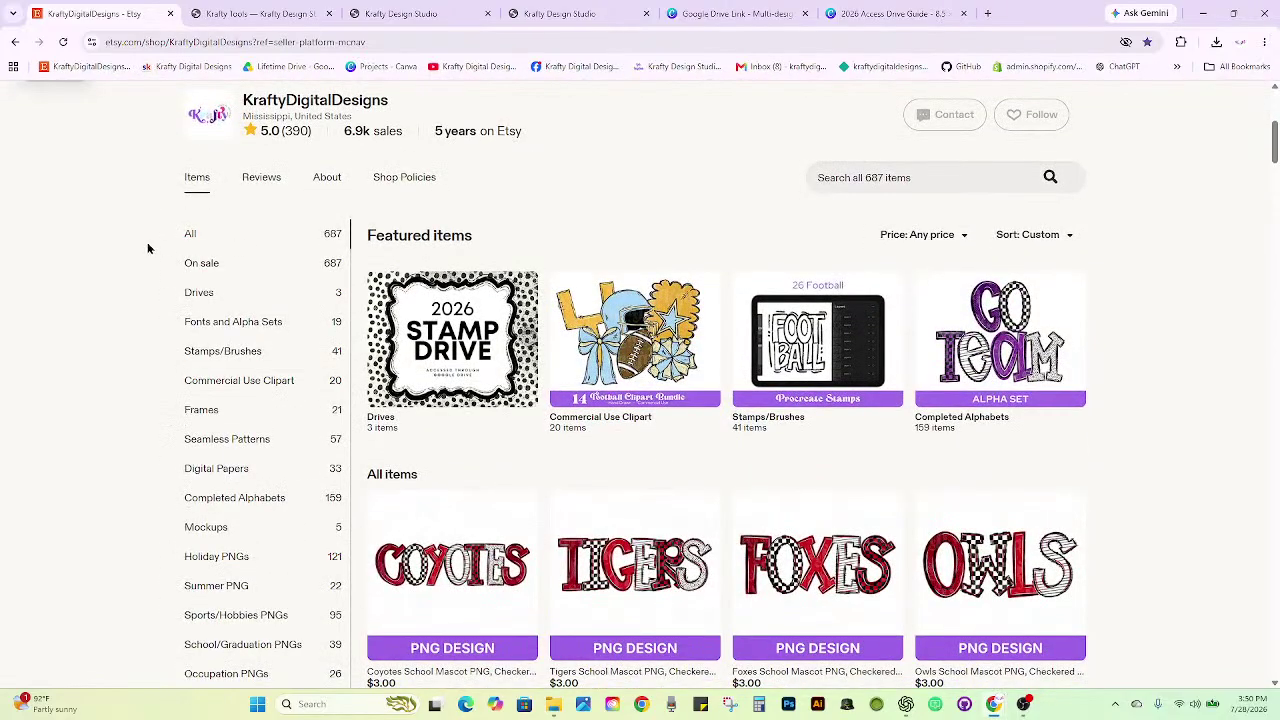
{"action": "scroll", "coordinate": [148, 248], "scroll_direction": "down", "scroll_amount": 1}
Switch to the Word Builder and remove all six loaded purple alpha sets.
{"action": "left_click", "coordinate": [866, 18]}
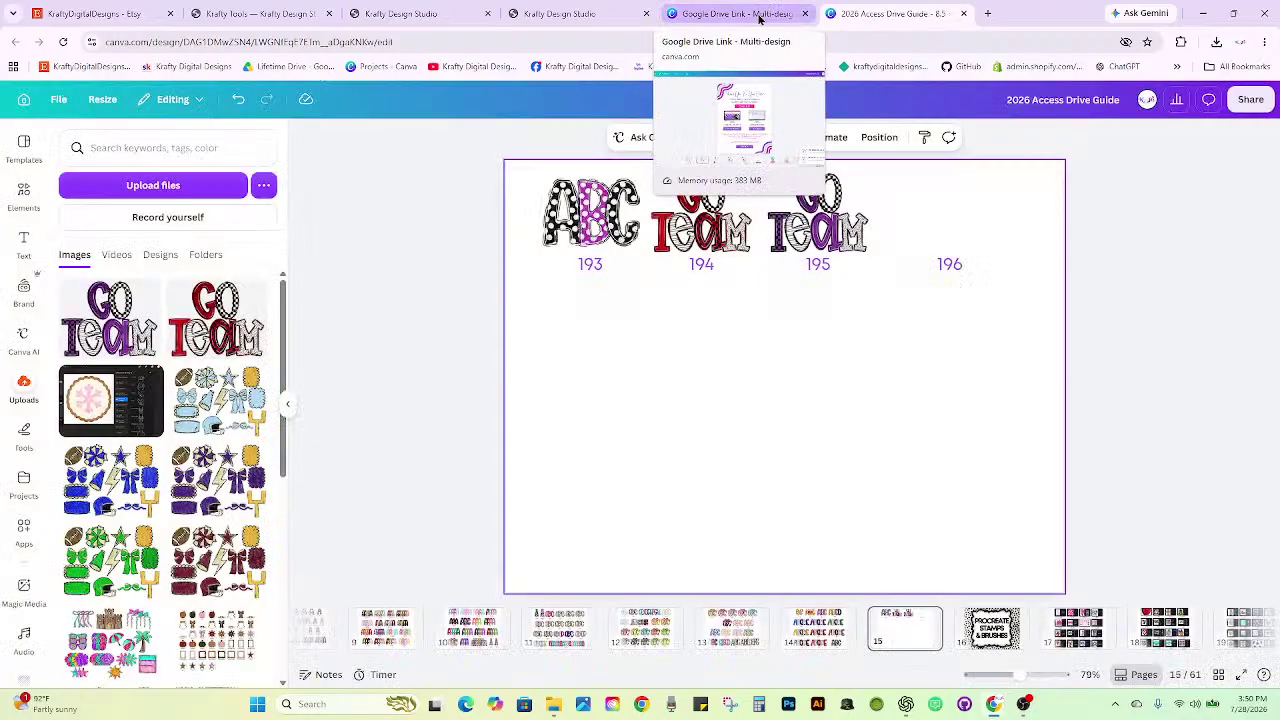
{"action": "left_click", "coordinate": [425, 13]}
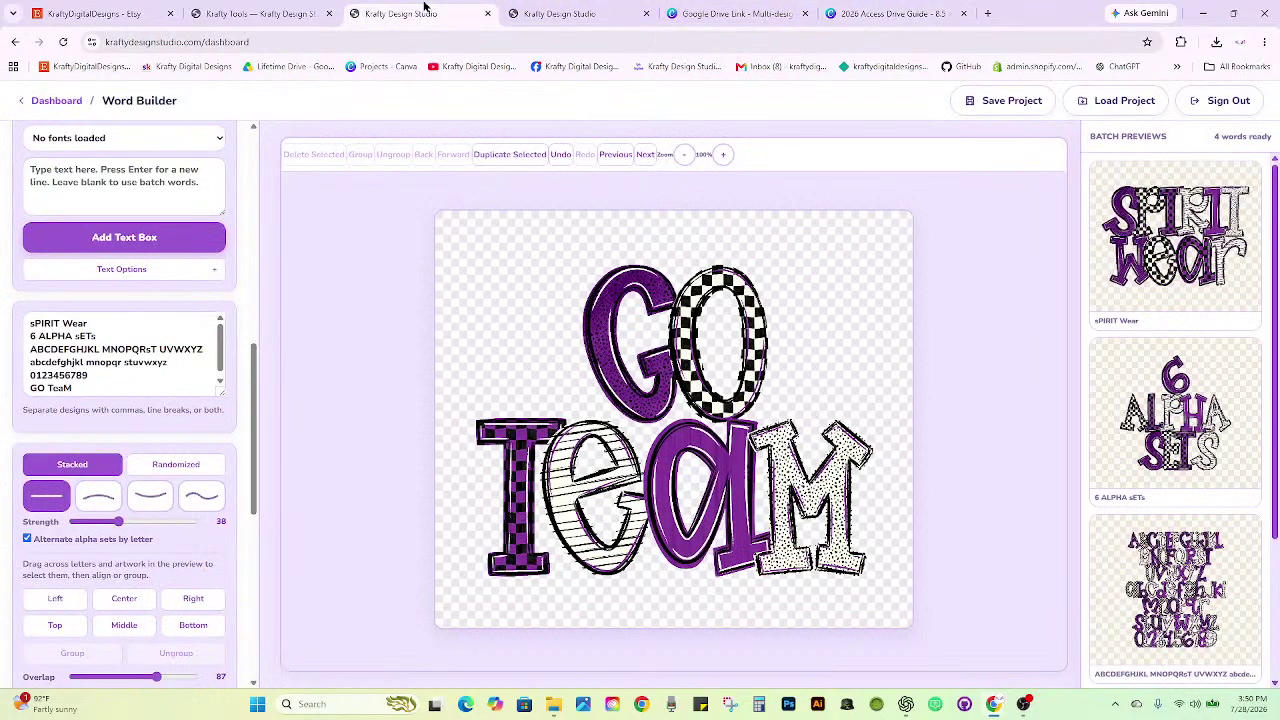
{"action": "scroll", "coordinate": [160, 290], "scroll_direction": "up", "scroll_amount": 6}
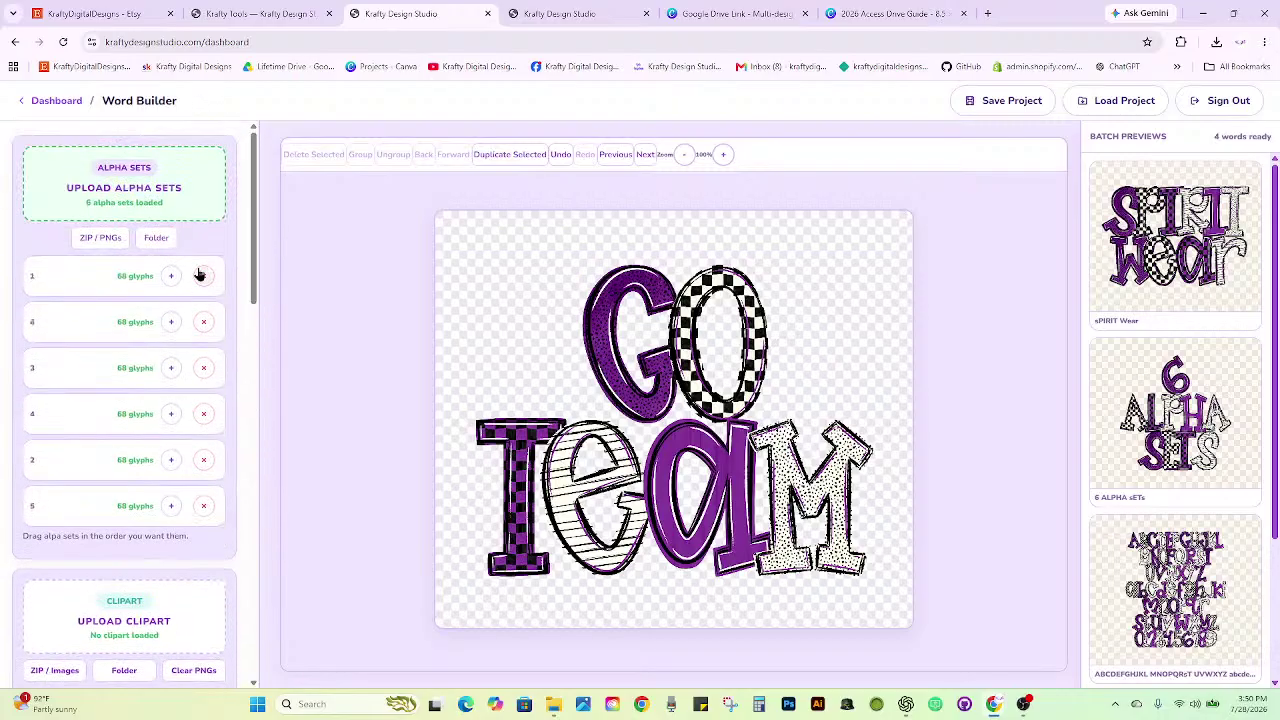
{"action": "left_click", "coordinate": [203, 278]}
{"action": "left_click", "coordinate": [203, 278]}
{"action": "left_click", "coordinate": [203, 278]}
{"action": "left_click", "coordinate": [203, 278]}
{"action": "left_click", "coordinate": [203, 278]}
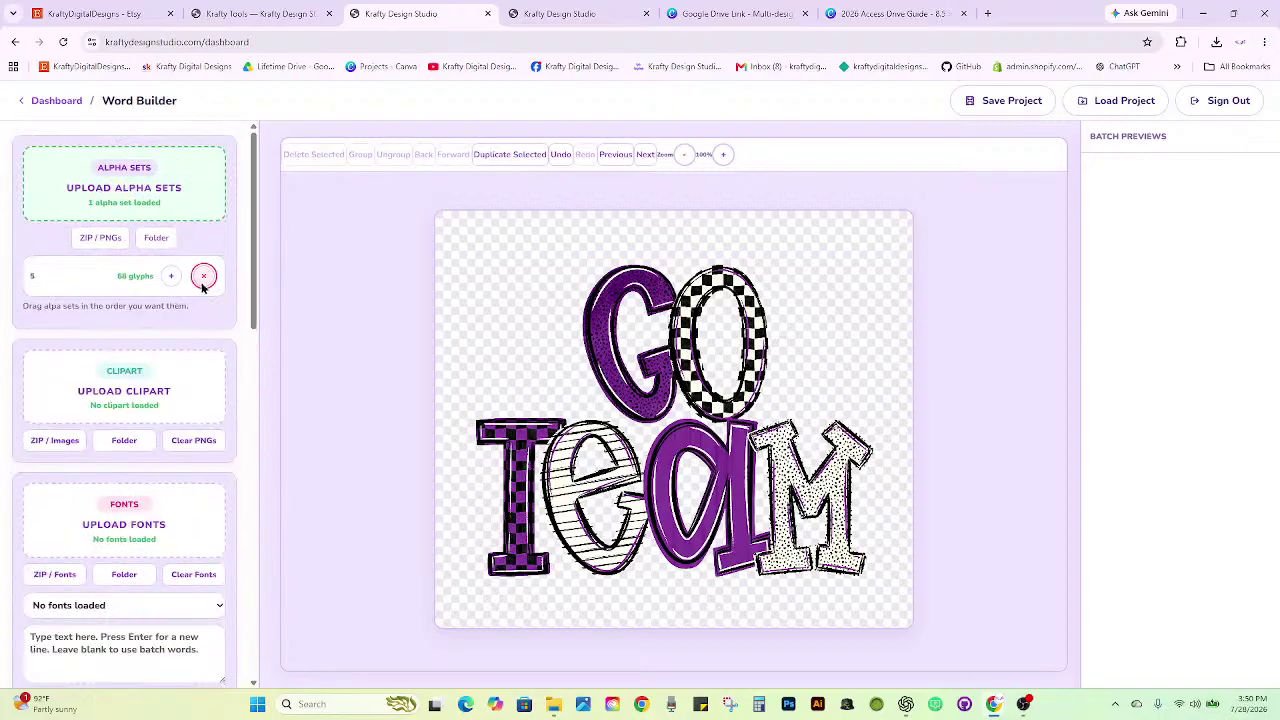
{"action": "left_click", "coordinate": [203, 276]}
Upload the folder 196 from Downloads as the alpha sets.
{"action": "left_click", "coordinate": [159, 241]}
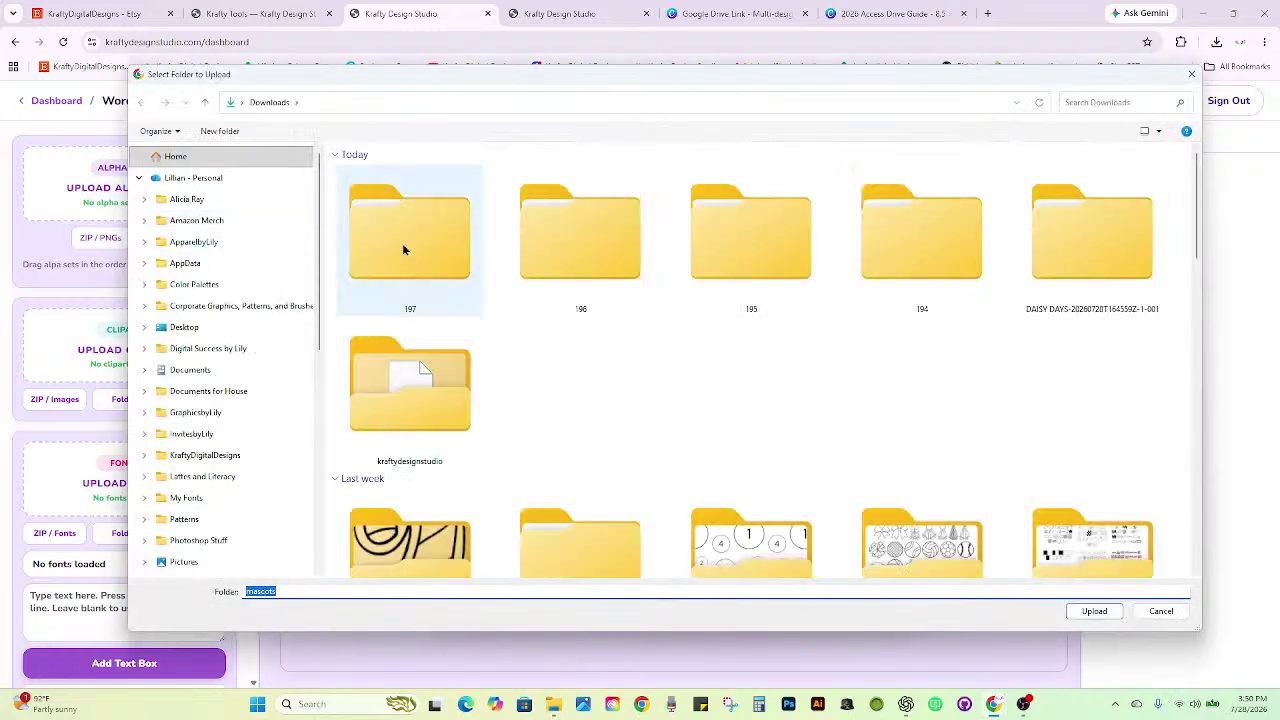
{"action": "left_click", "coordinate": [605, 238]}
{"action": "left_click", "coordinate": [1094, 611]}
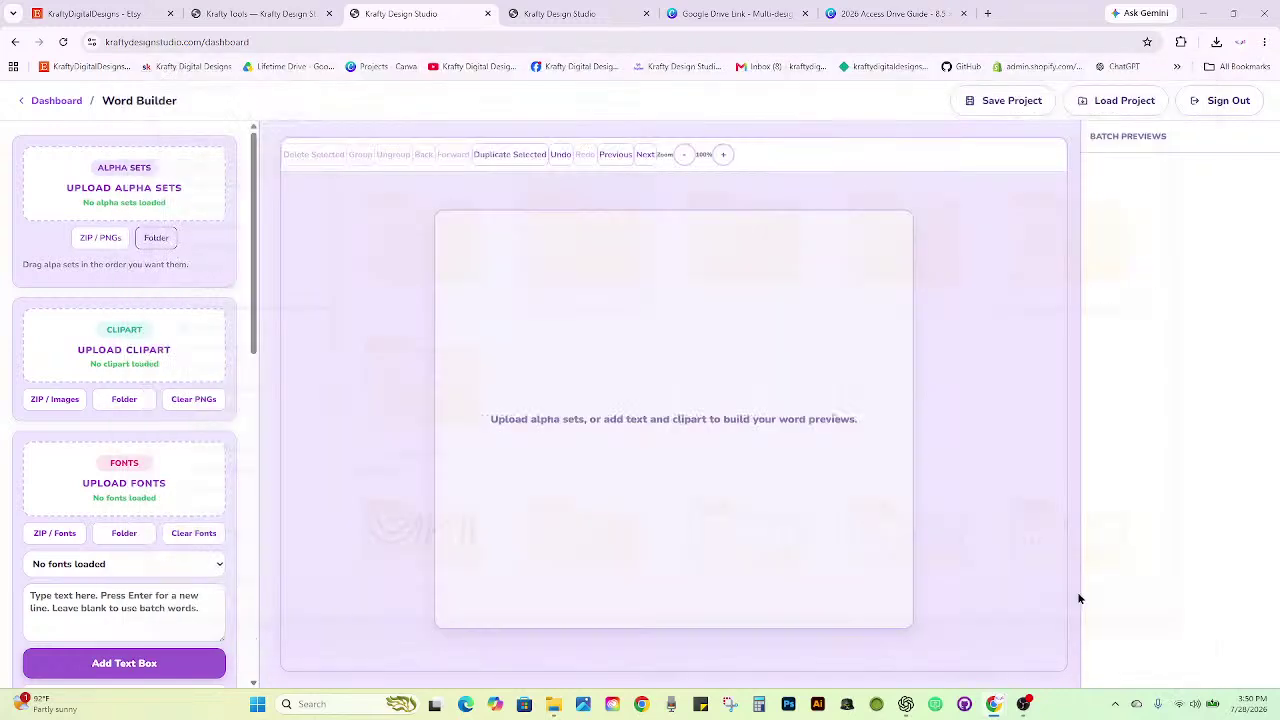
{"action": "left_click", "coordinate": [694, 126]}
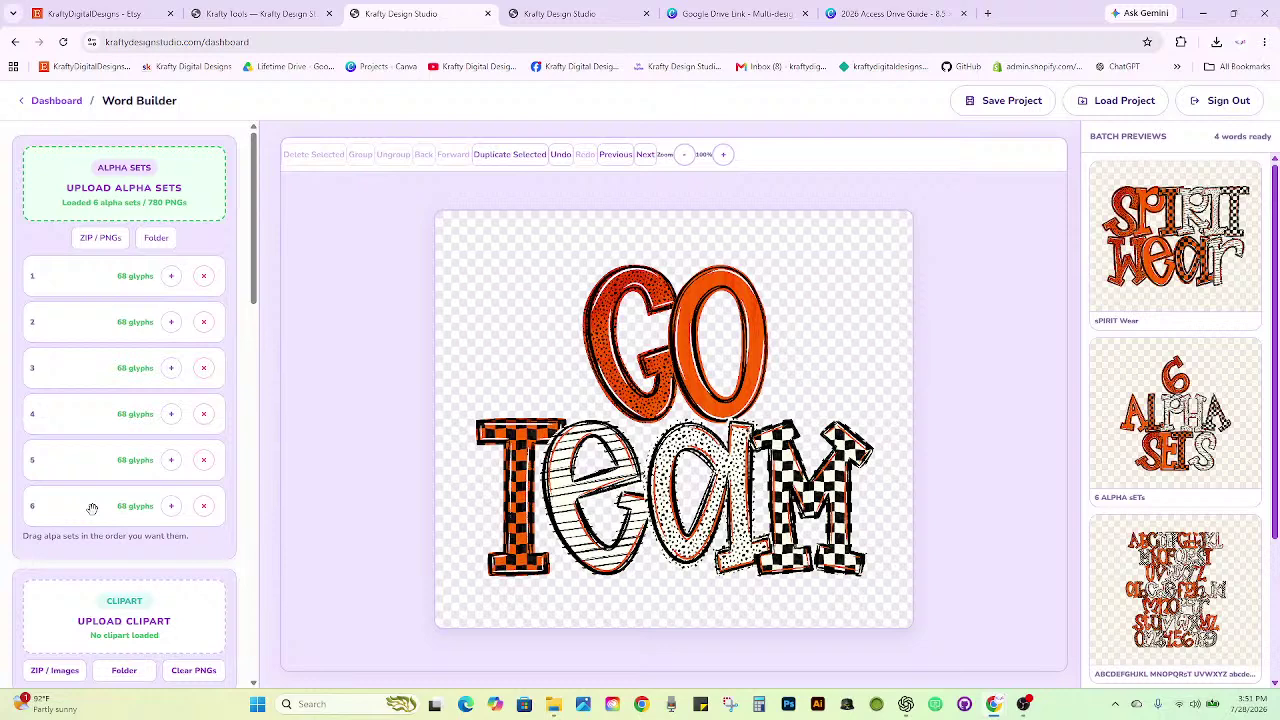
Reorder the loaded orange alpha sets to 1, 6, 3, 5, 2, 4.
{"action": "left_click_drag", "start_coordinate": [92, 508], "coordinate": [89, 455]}
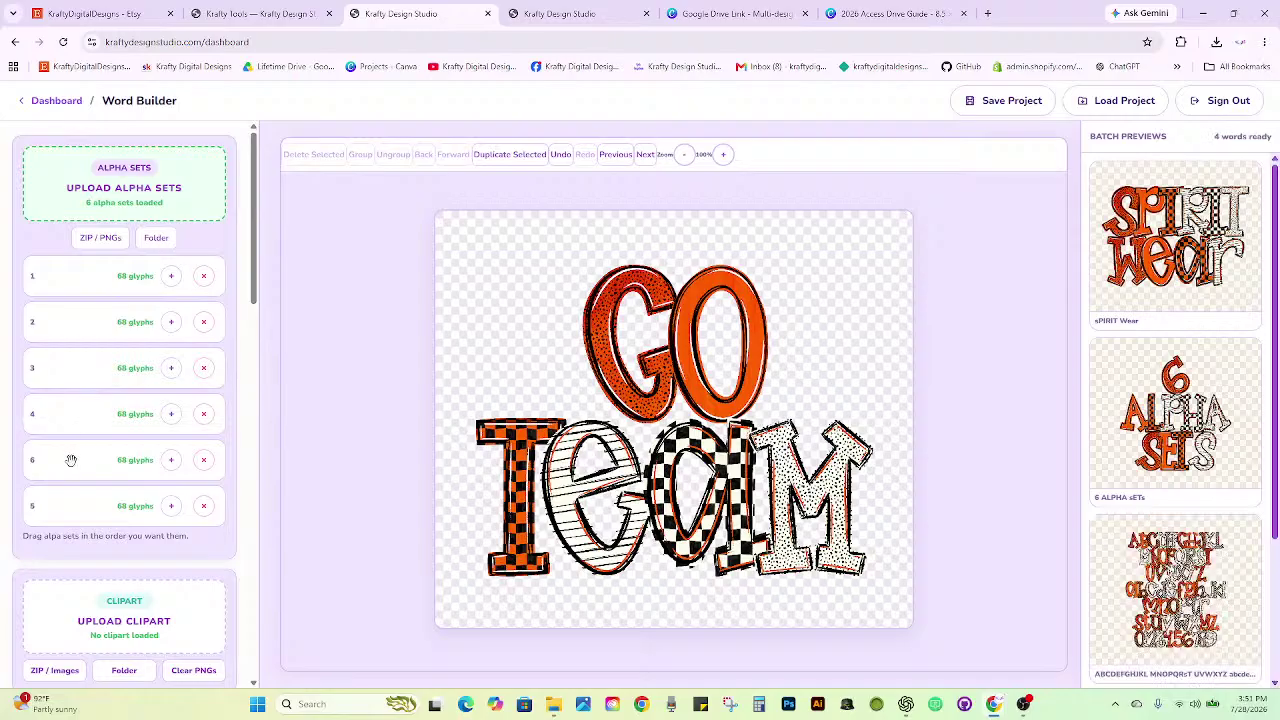
{"action": "left_click_drag", "start_coordinate": [71, 460], "coordinate": [79, 320]}
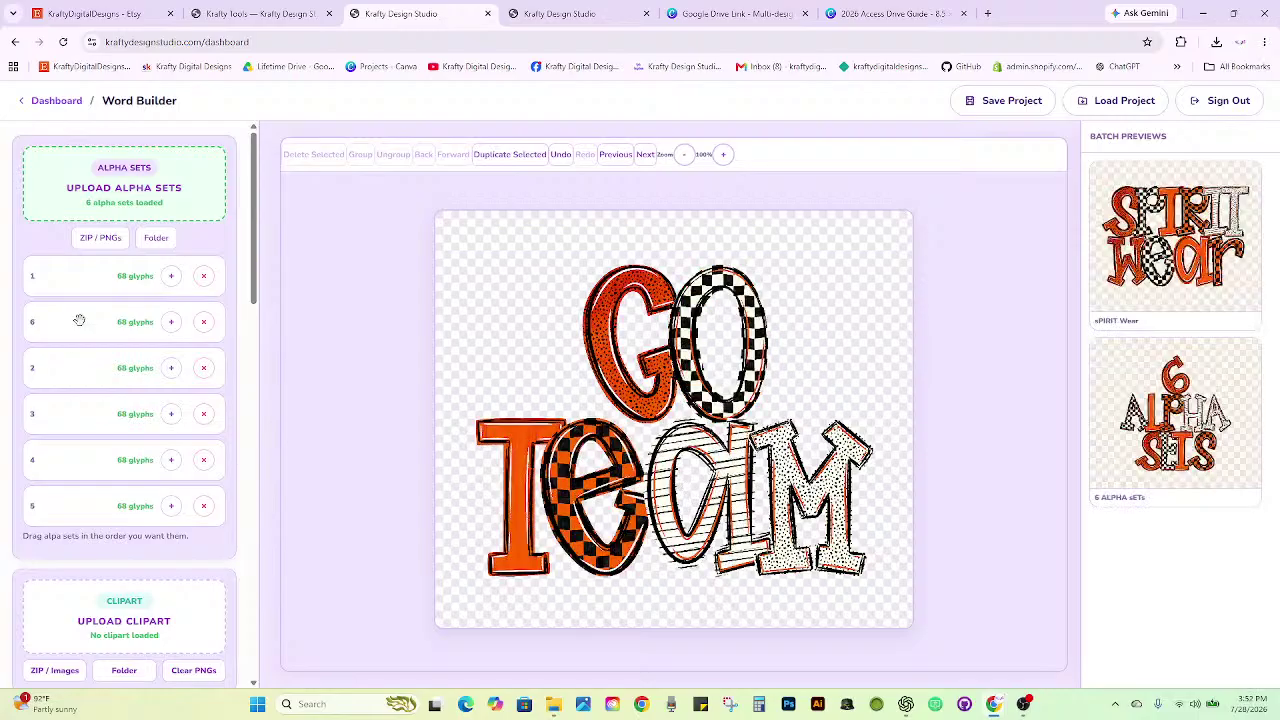
{"action": "left_click_drag", "start_coordinate": [63, 420], "coordinate": [61, 370]}
{"action": "left_click_drag", "start_coordinate": [62, 422], "coordinate": [67, 347]}
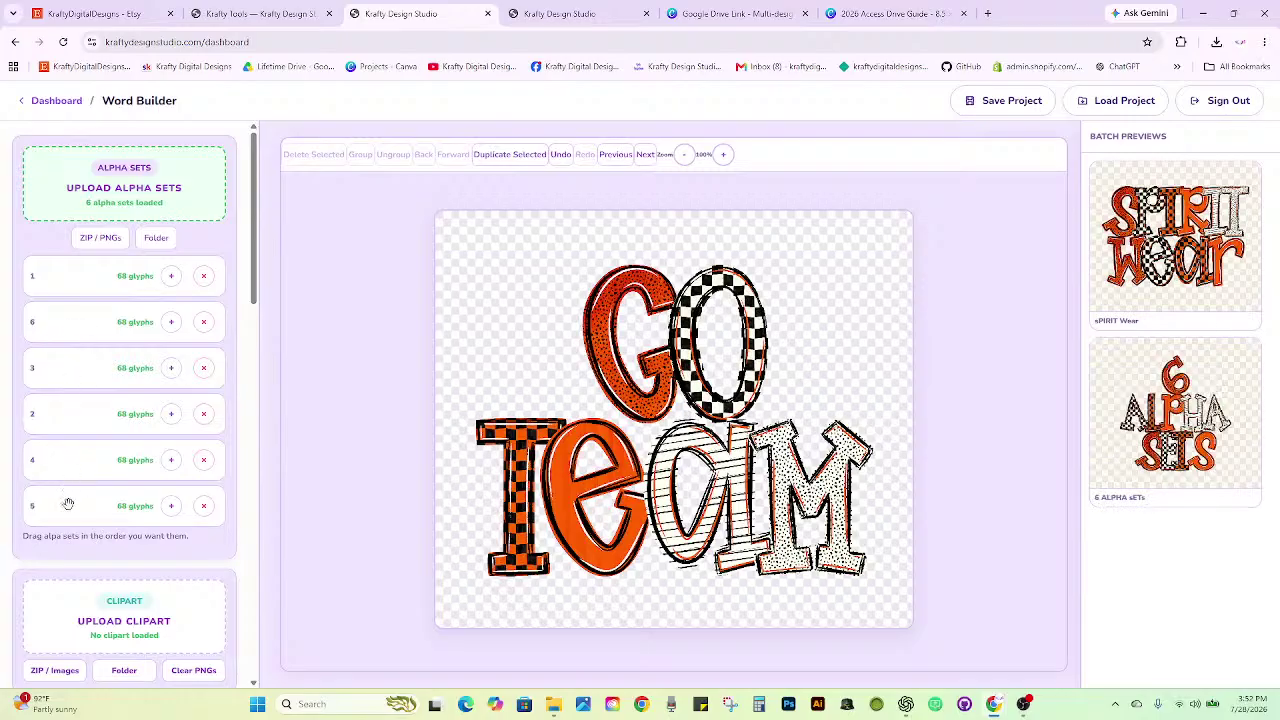
{"action": "left_click_drag", "start_coordinate": [65, 513], "coordinate": [91, 394]}
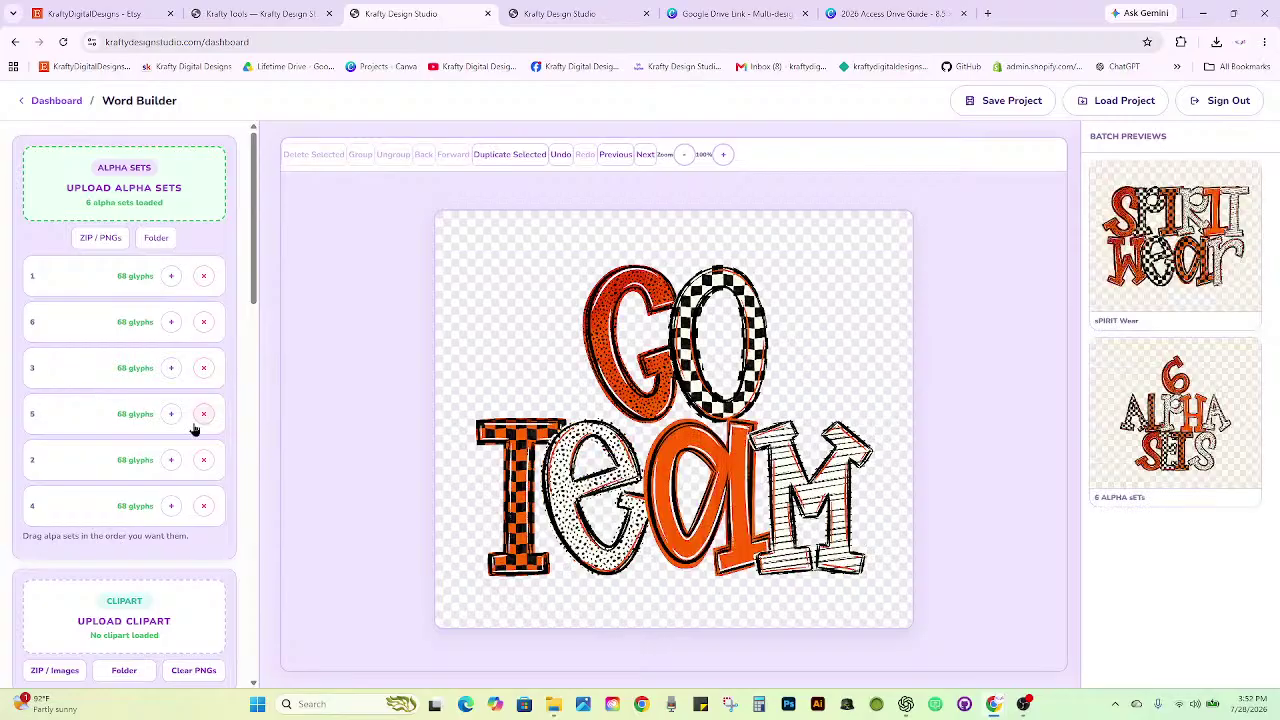
Download the orange GO TeaM and 6 ALPHA sETs designs as individual PNGs.
{"action": "scroll", "coordinate": [151, 443], "scroll_direction": "down", "scroll_amount": 5}
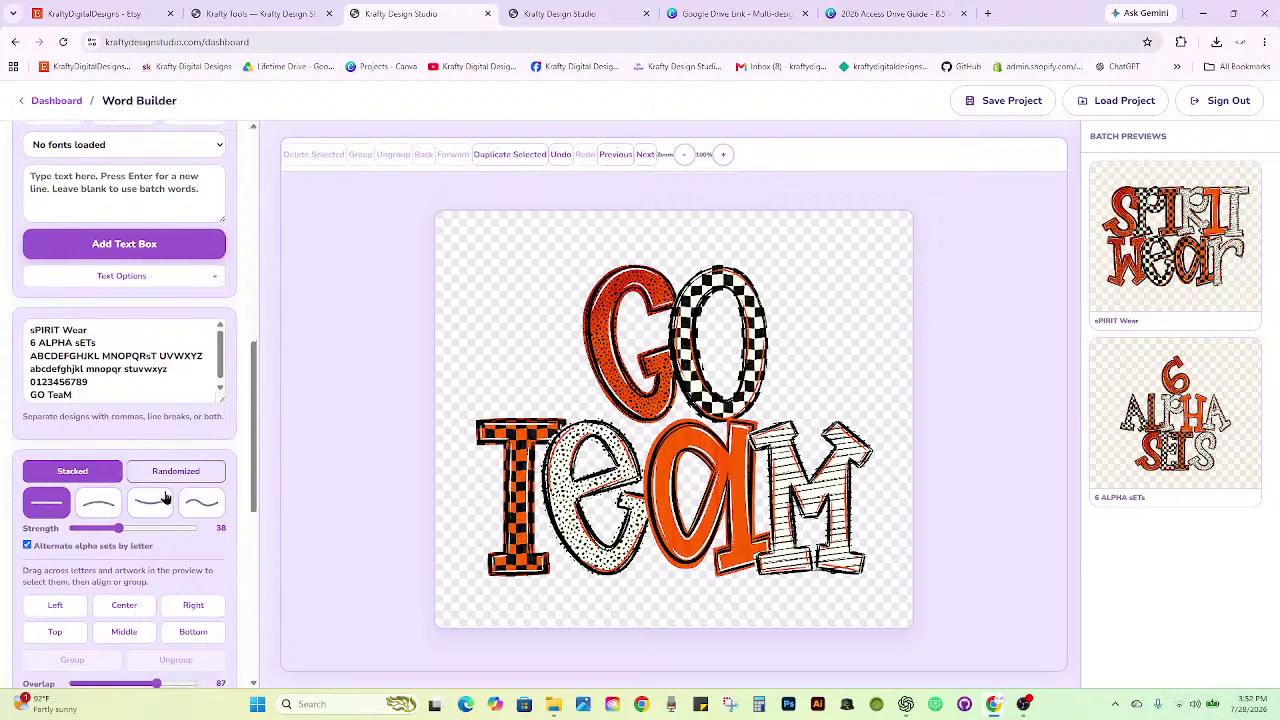
{"action": "scroll", "coordinate": [165, 497], "scroll_direction": "down", "scroll_amount": 6}
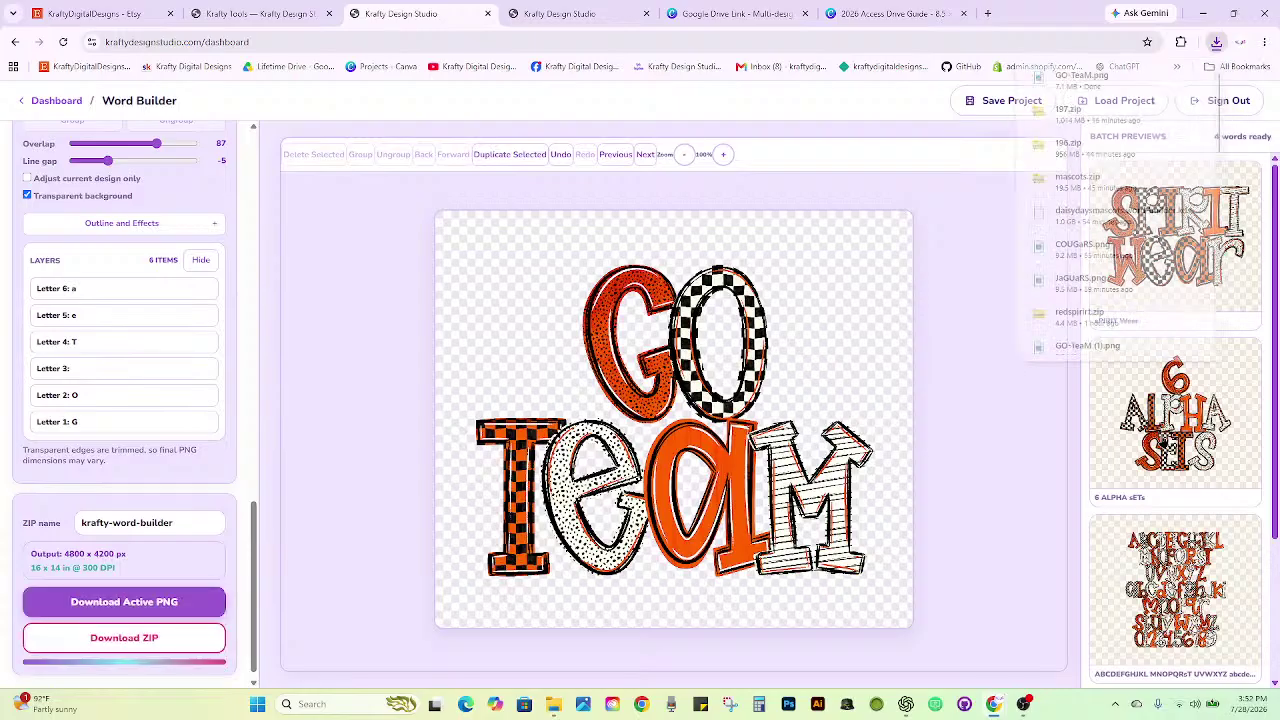
{"action": "left_click", "coordinate": [117, 602]}
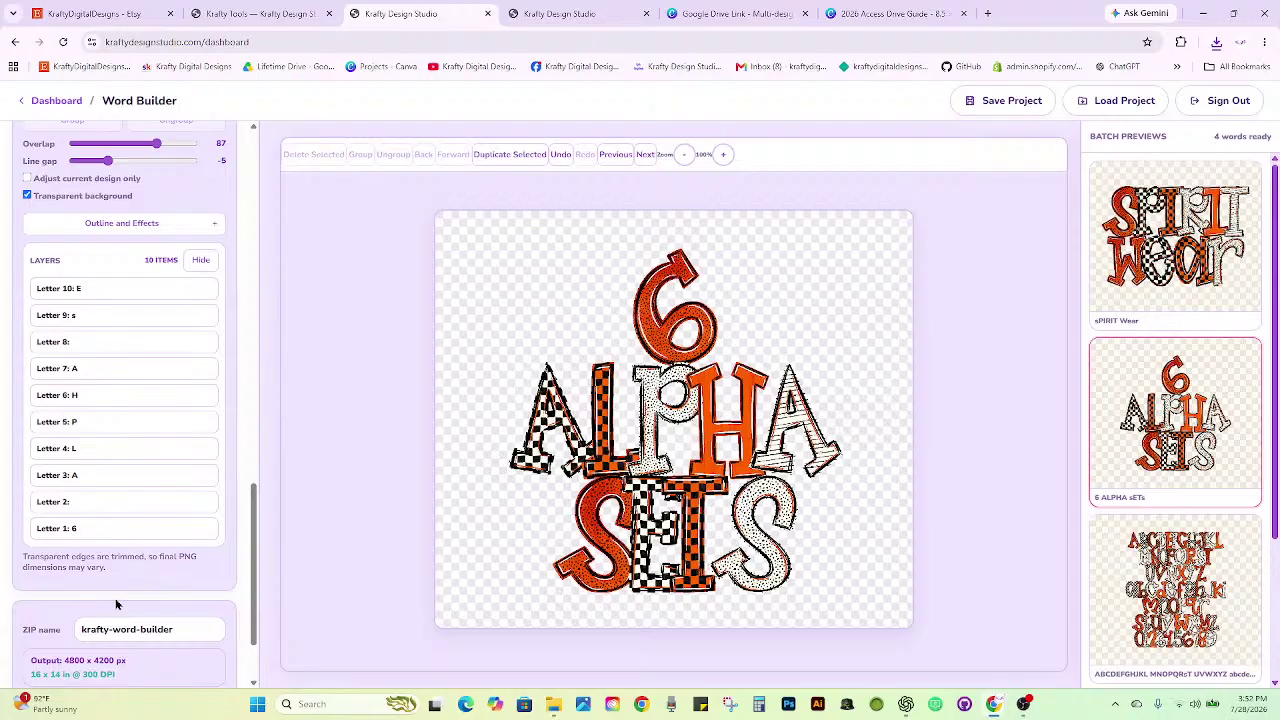
{"action": "scroll", "coordinate": [115, 604], "scroll_direction": "down", "scroll_amount": 1}
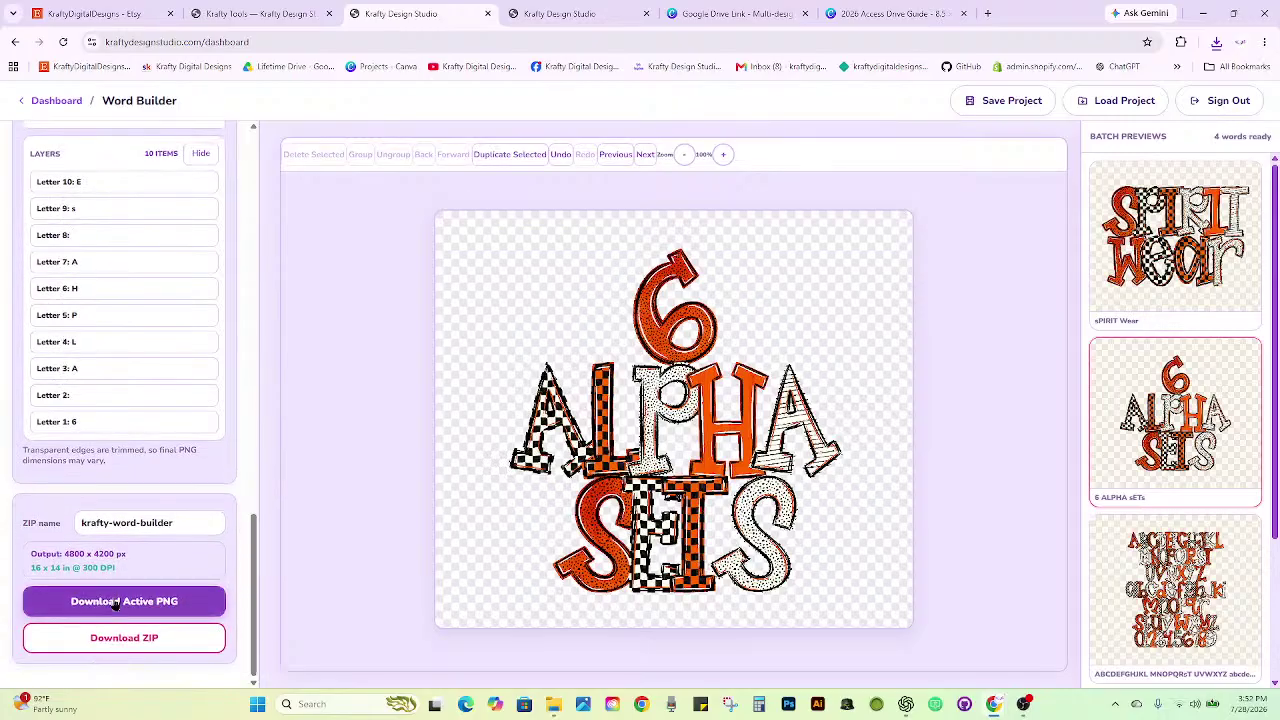
{"action": "left_click", "coordinate": [117, 603]}
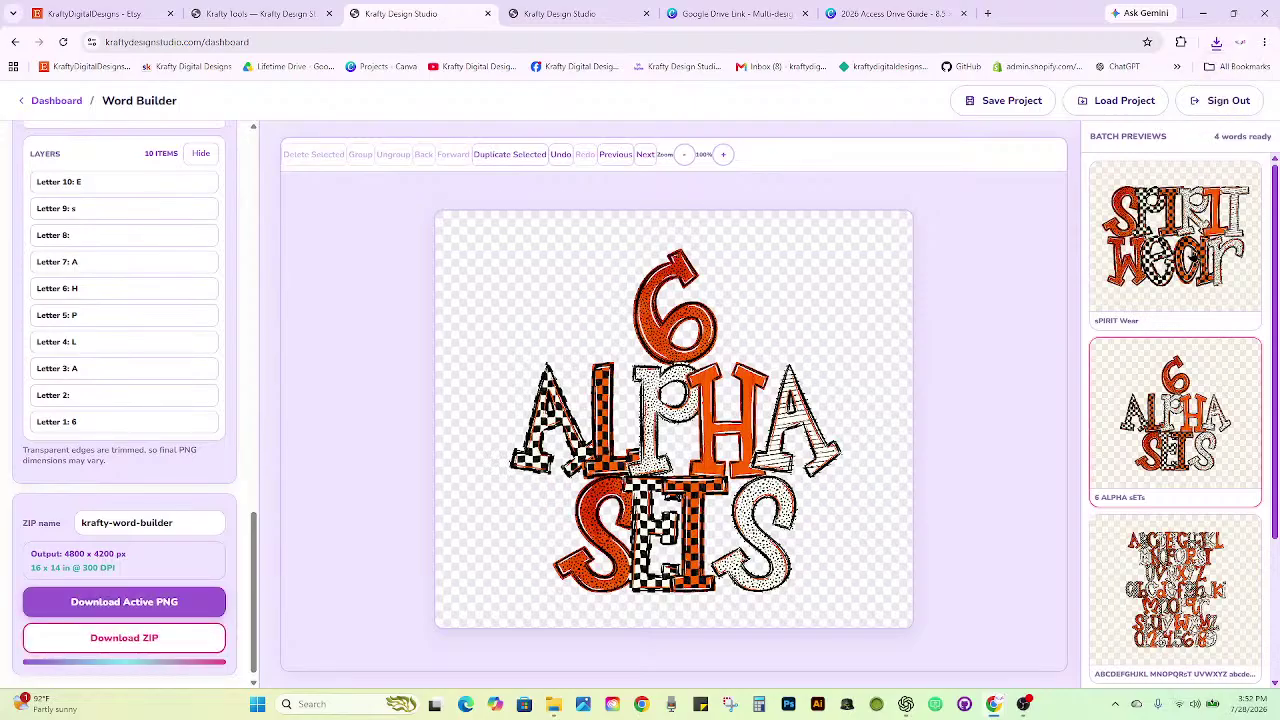
Select the orange full alphabet and numbers design and download it as a PNG.
{"action": "scroll", "coordinate": [1193, 260], "scroll_direction": "down", "scroll_amount": 2}
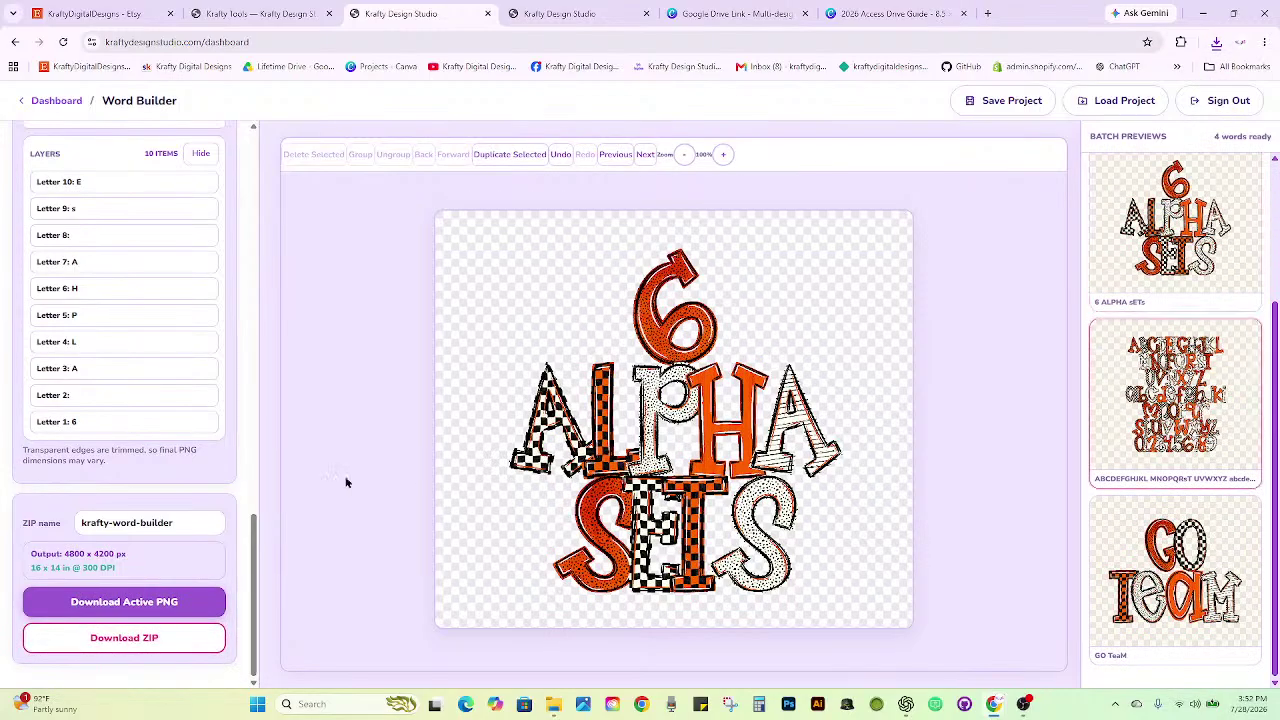
{"action": "left_click", "coordinate": [133, 611]}
{"action": "scroll", "coordinate": [135, 597], "scroll_direction": "down", "scroll_amount": 6}
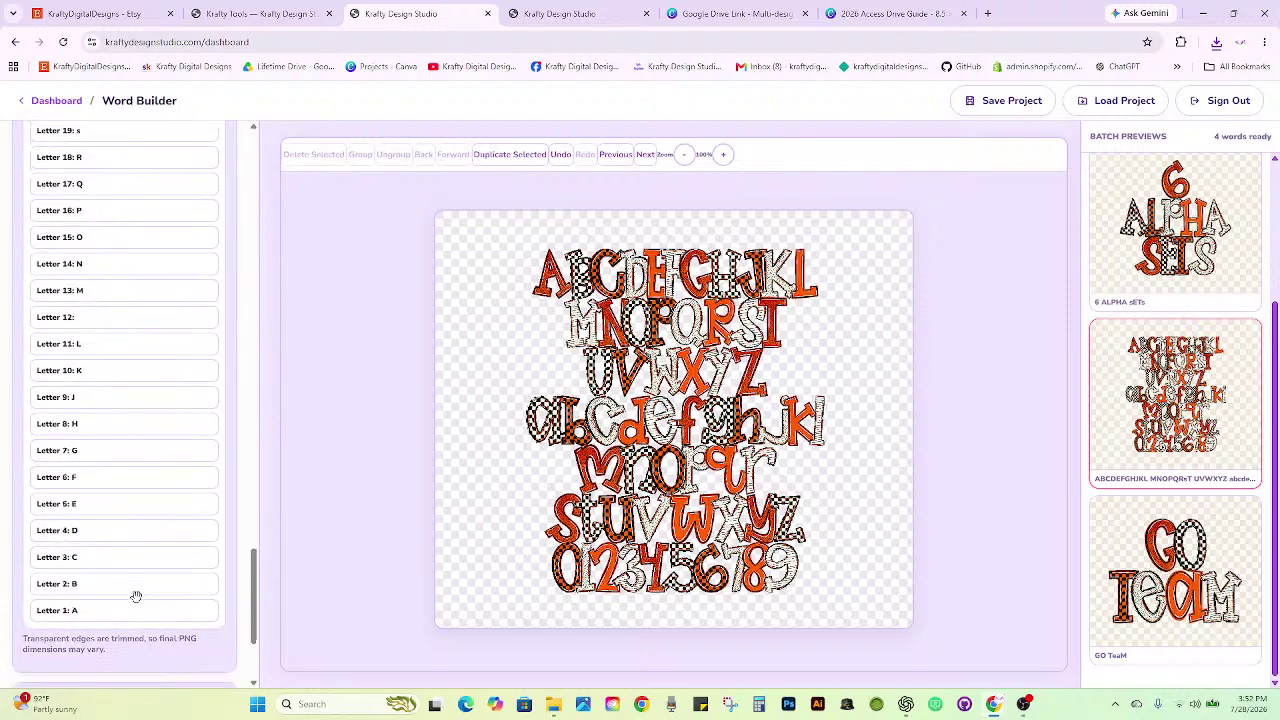
{"action": "left_click", "coordinate": [133, 609]}
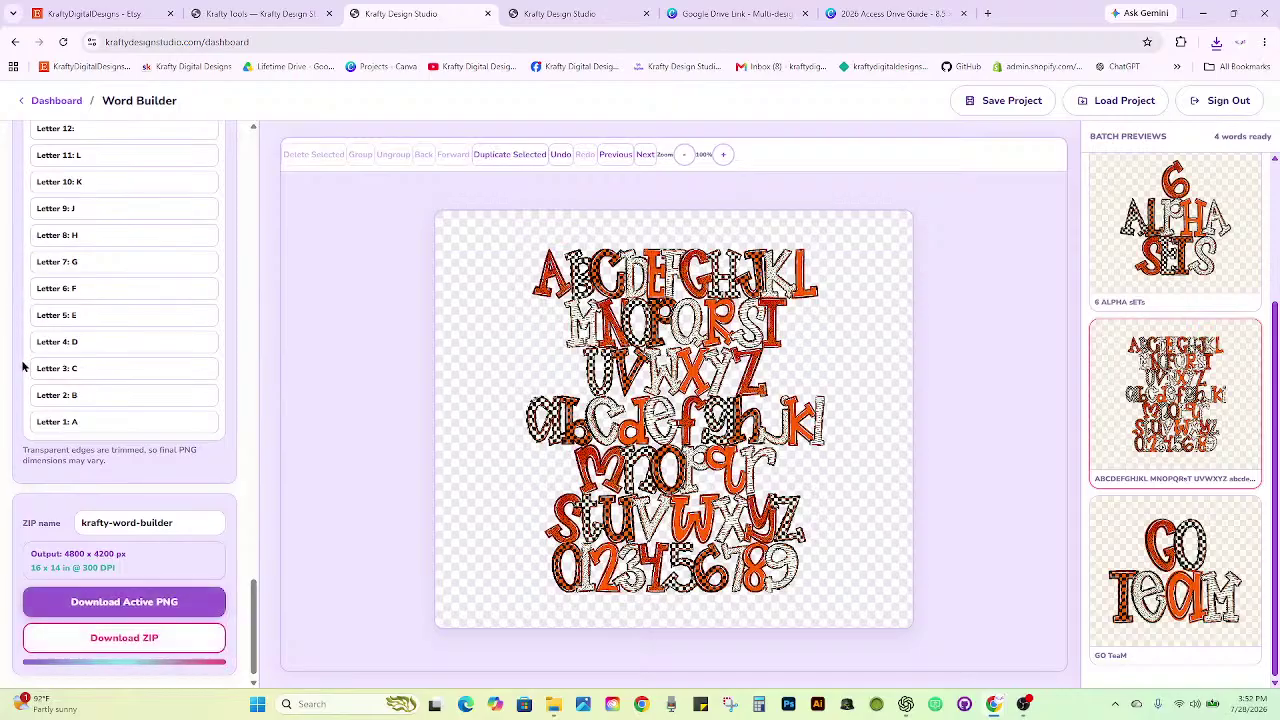
Hide the long list of letter layers for the alphabet design.
{"action": "scroll", "coordinate": [192, 545], "scroll_direction": "up", "scroll_amount": 3}
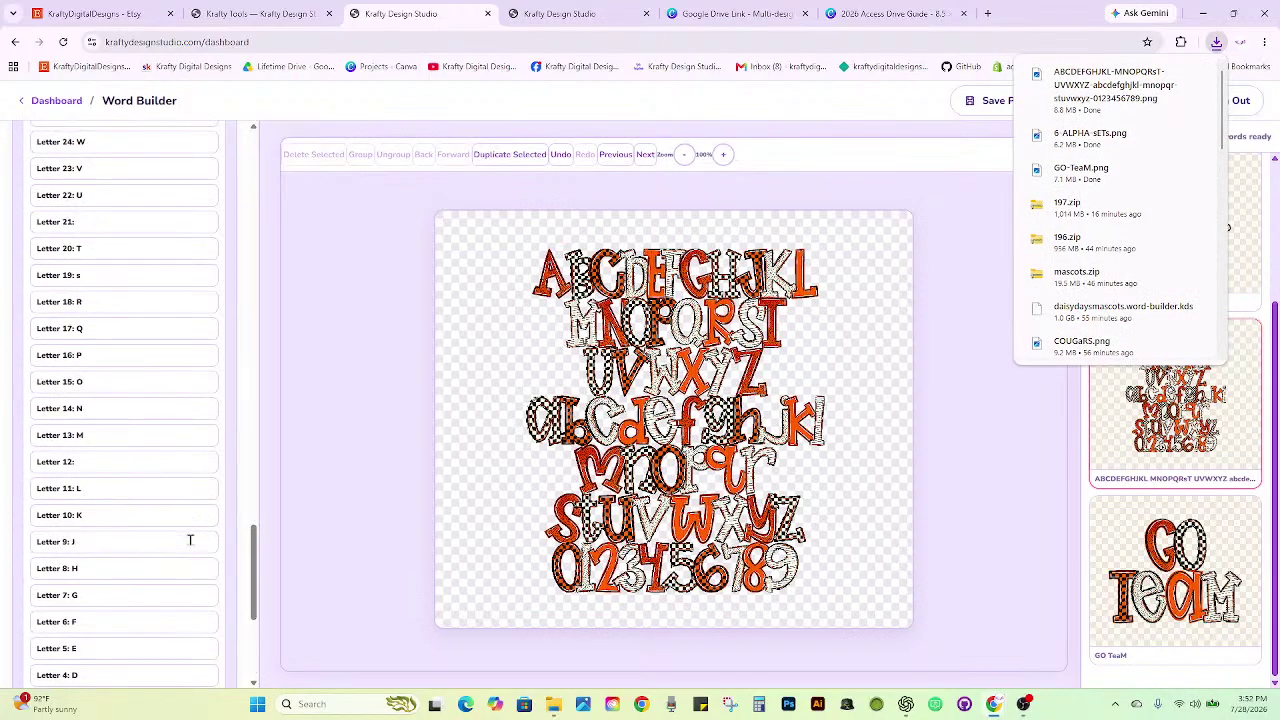
{"action": "scroll", "coordinate": [190, 540], "scroll_direction": "up", "scroll_amount": 12}
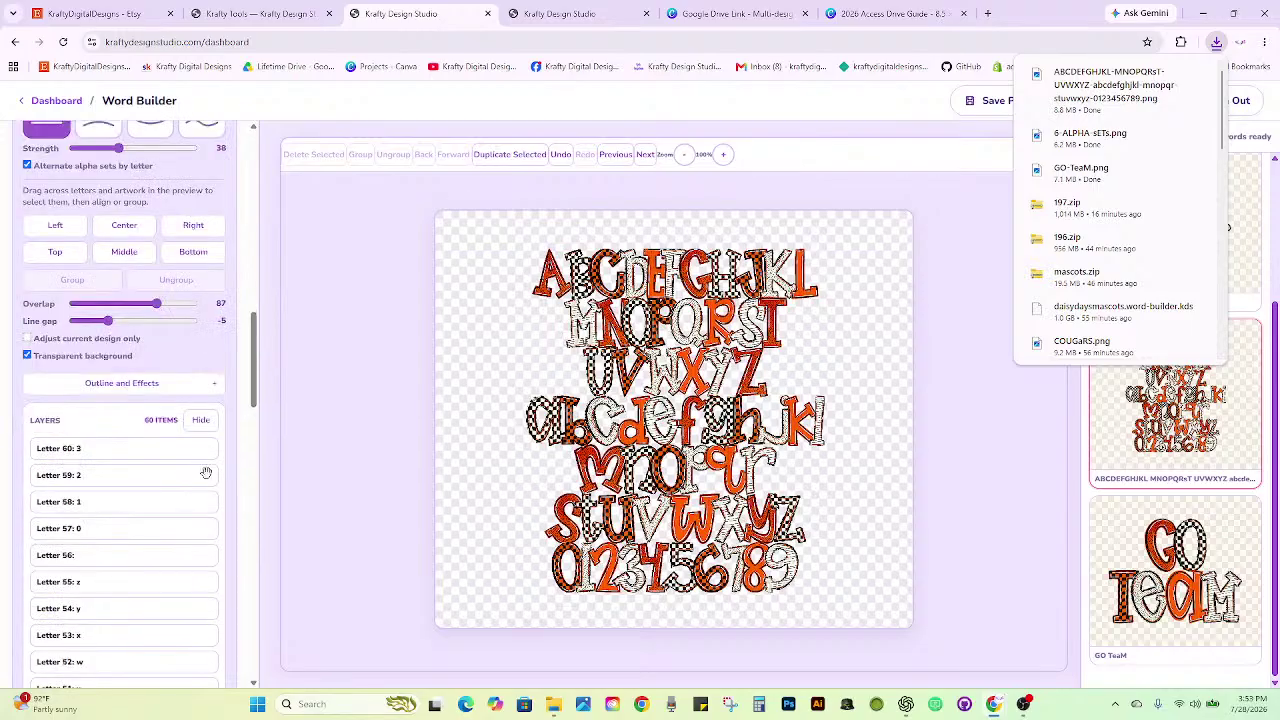
{"action": "left_click", "coordinate": [206, 424]}
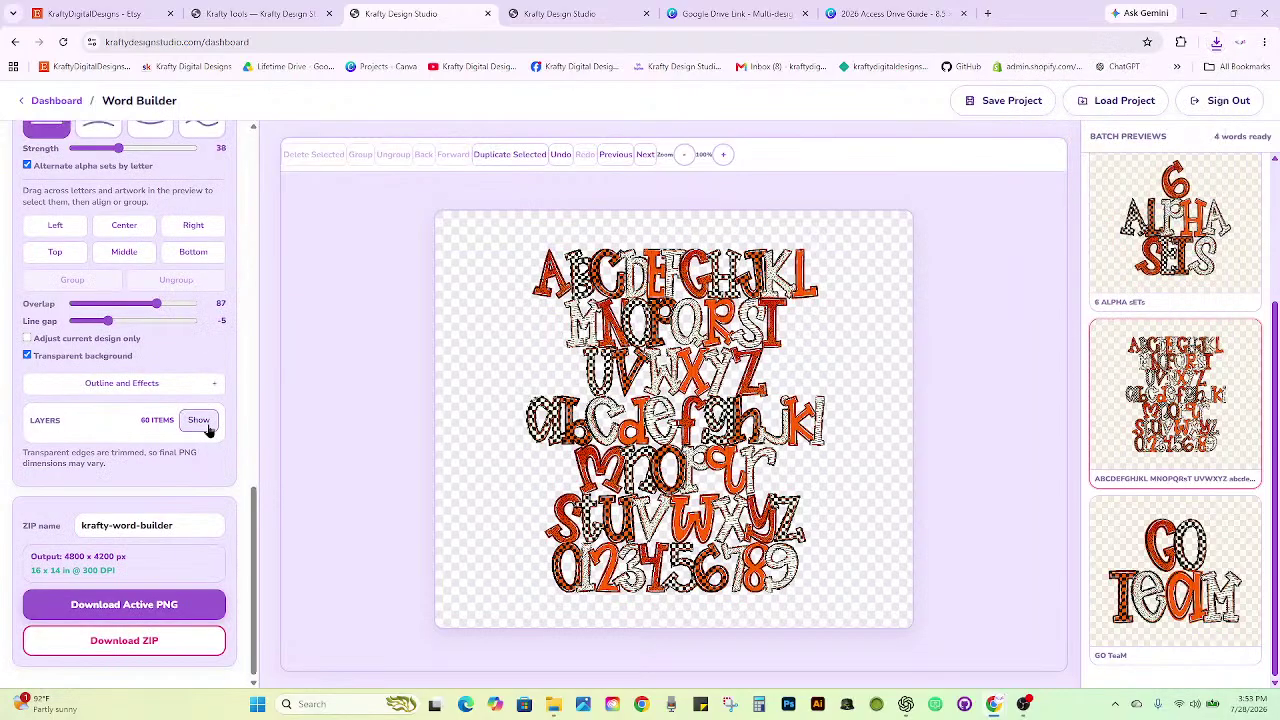
Change the batch words' first line to sPIRIT WeaR and download that orange design as a PNG.
{"action": "scroll", "coordinate": [1208, 423], "scroll_direction": "up", "scroll_amount": 3}
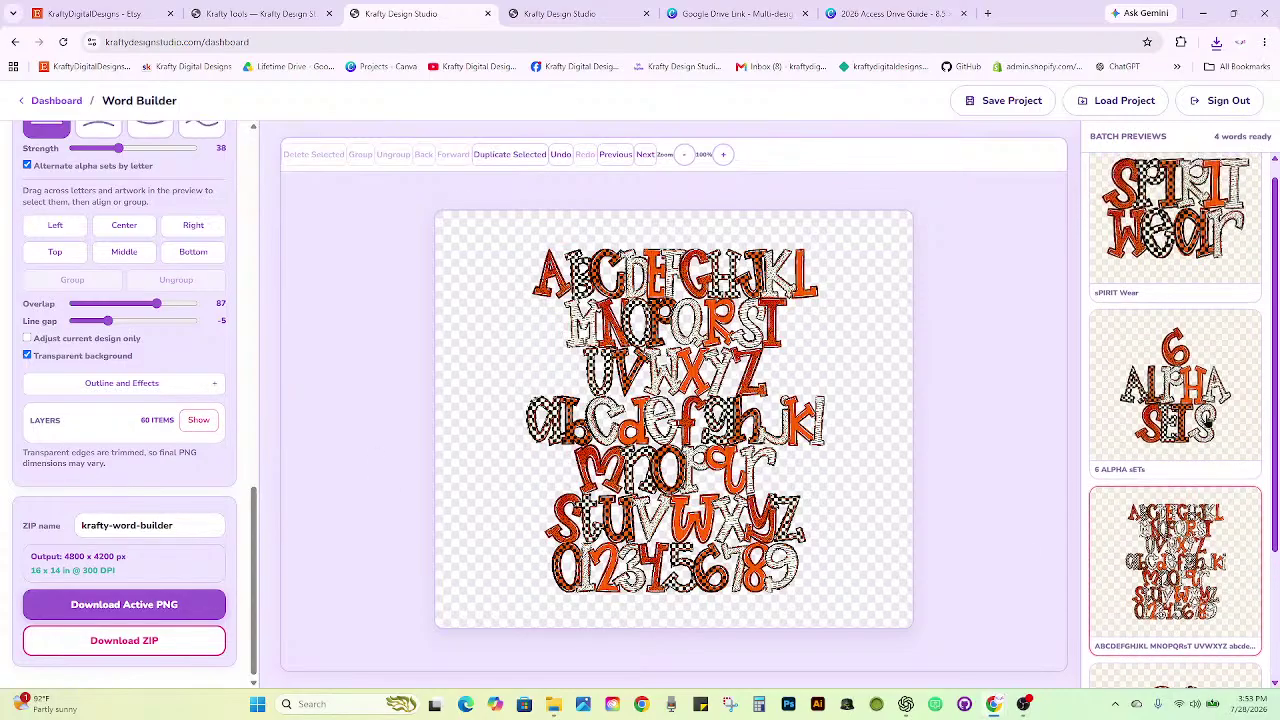
{"action": "left_click", "coordinate": [1200, 255]}
{"action": "scroll", "coordinate": [151, 408], "scroll_direction": "up", "scroll_amount": 3}
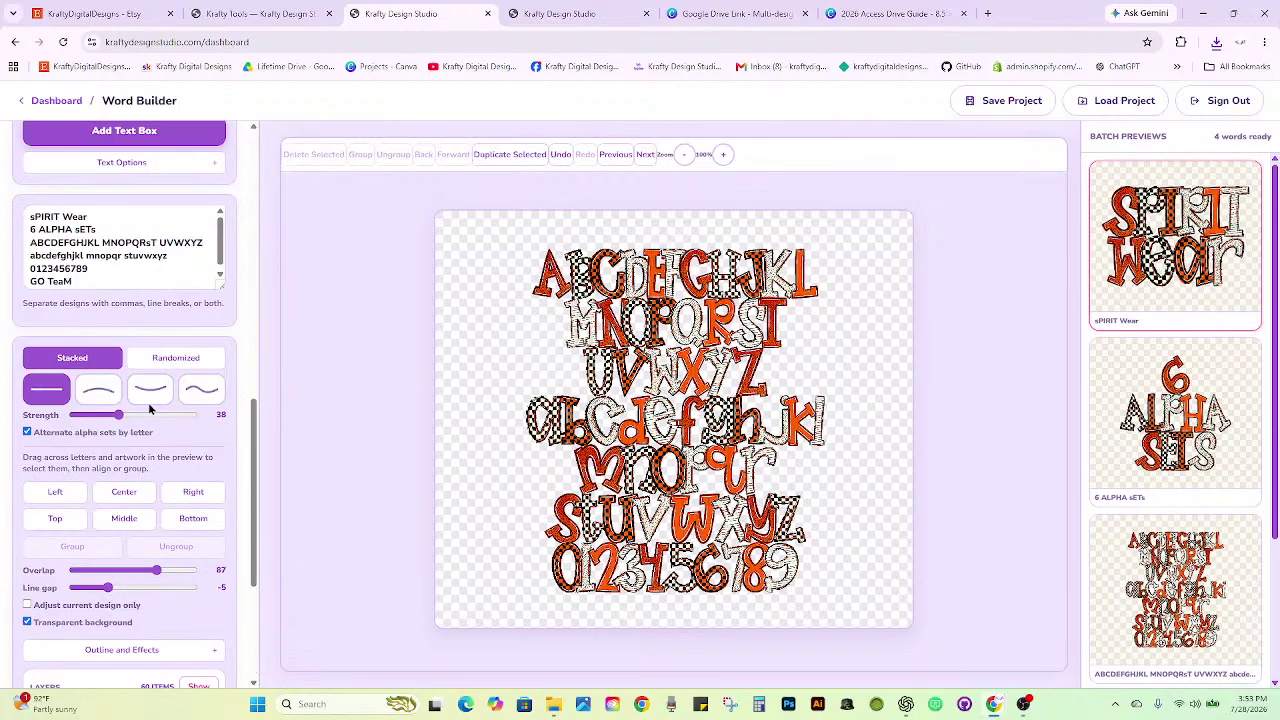
{"action": "left_click", "coordinate": [89, 216]}
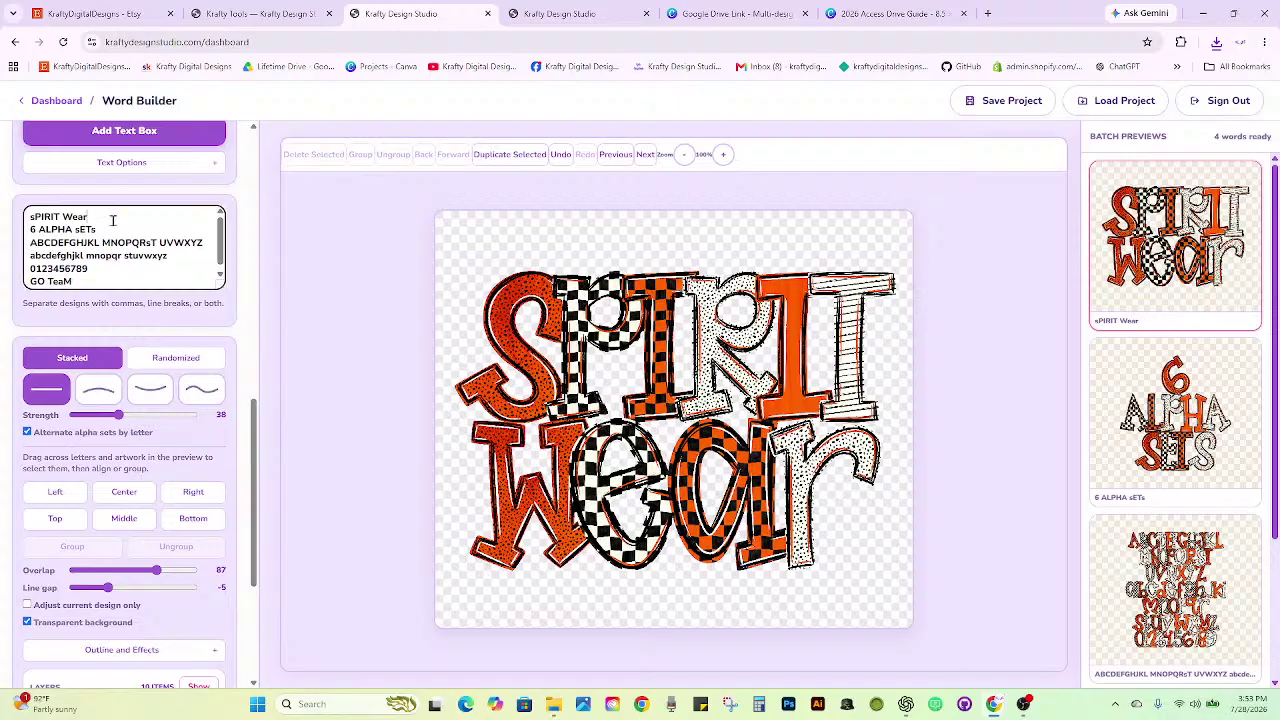
{"action": "key", "text": "BackSpace"}
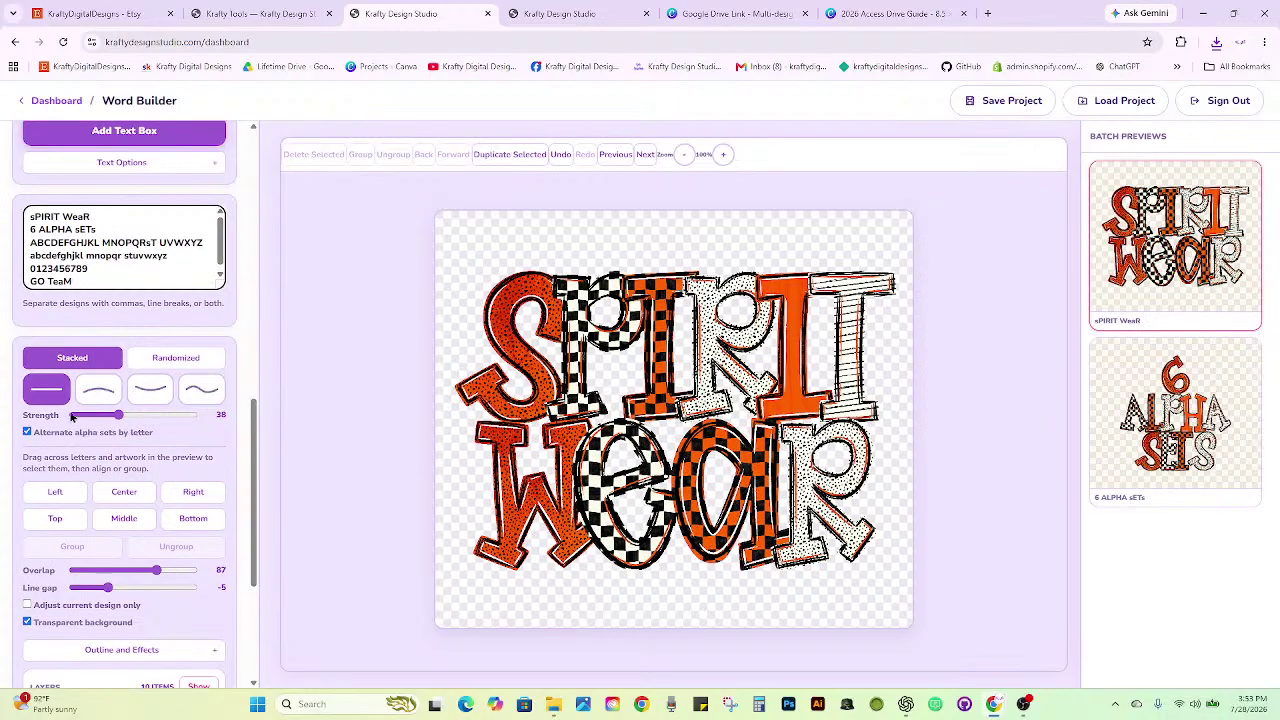
{"action": "scroll", "coordinate": [110, 433], "scroll_direction": "down", "scroll_amount": 3}
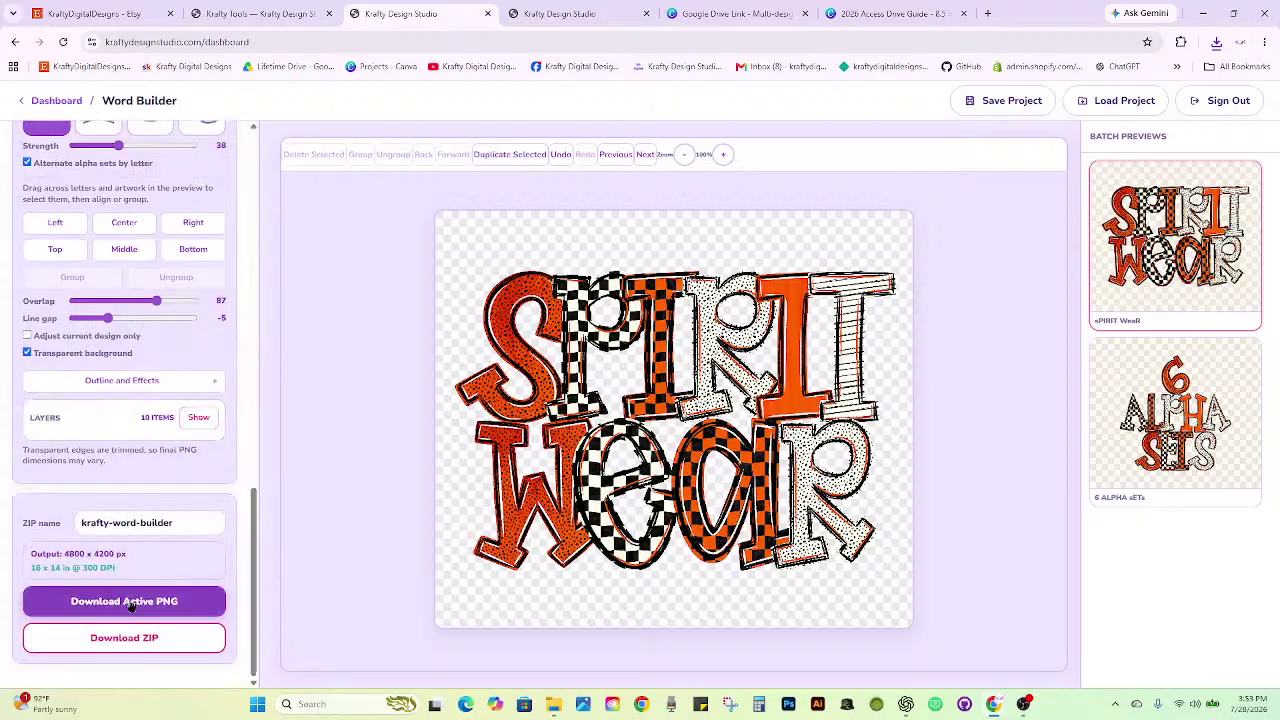
{"action": "left_click", "coordinate": [130, 602]}
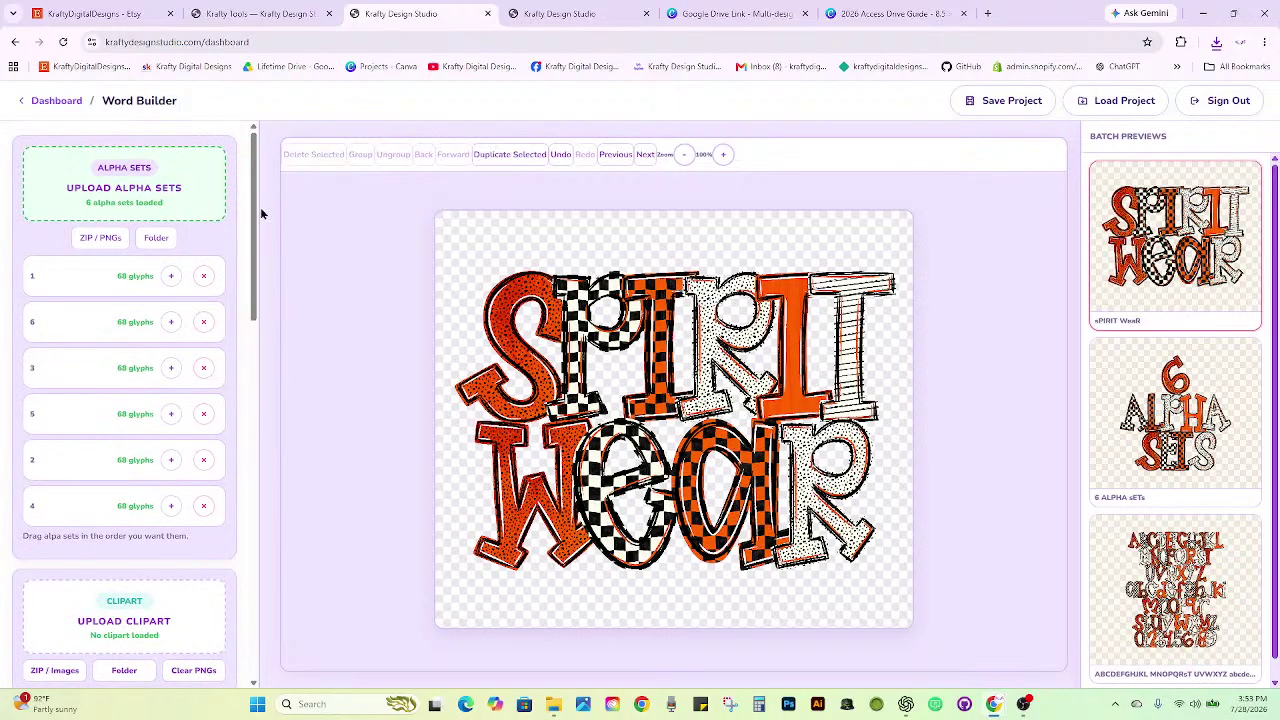
Remove all six loaded orange alpha sets.
{"action": "left_click", "coordinate": [203, 277]}
{"action": "left_click", "coordinate": [203, 277]}
{"action": "left_click", "coordinate": [203, 277]}
{"action": "left_click", "coordinate": [203, 277]}
{"action": "left_click", "coordinate": [203, 277]}
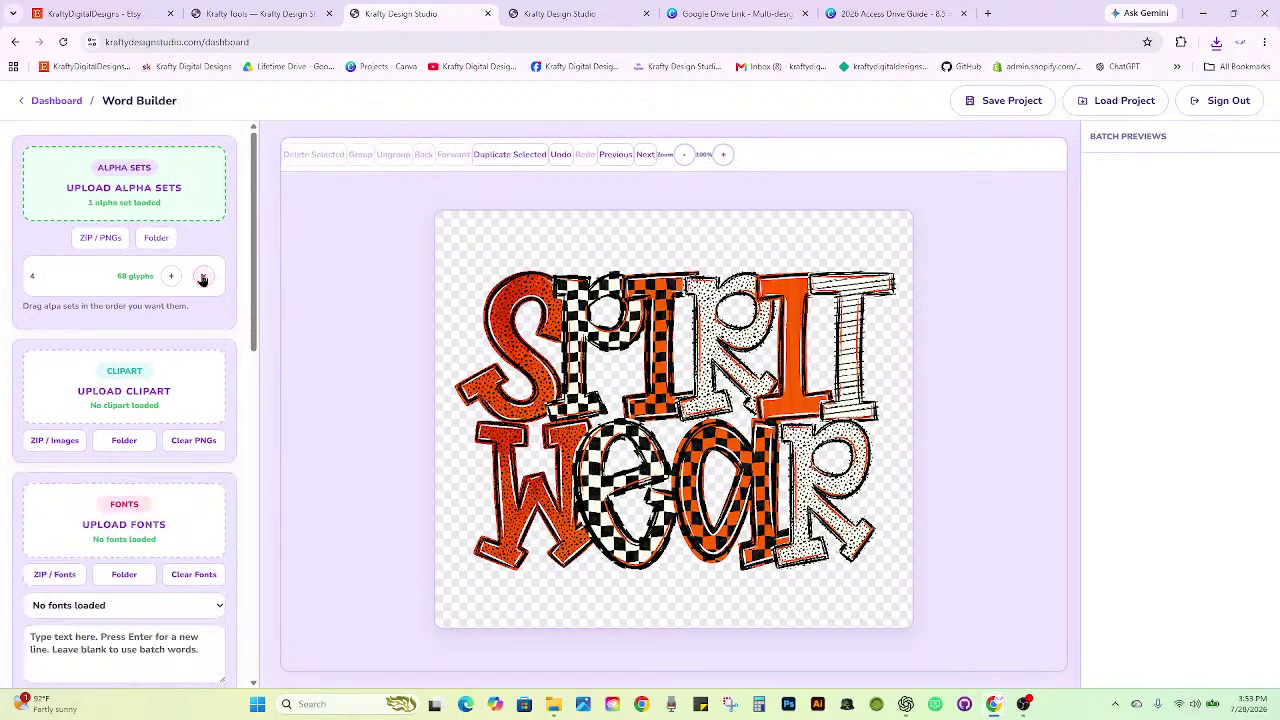
{"action": "left_click", "coordinate": [203, 277]}
Load 197.zip from Downloads as the alpha sets and reorder them to 1, 6, 2, 5, 3, 4.
{"action": "left_click", "coordinate": [100, 237]}
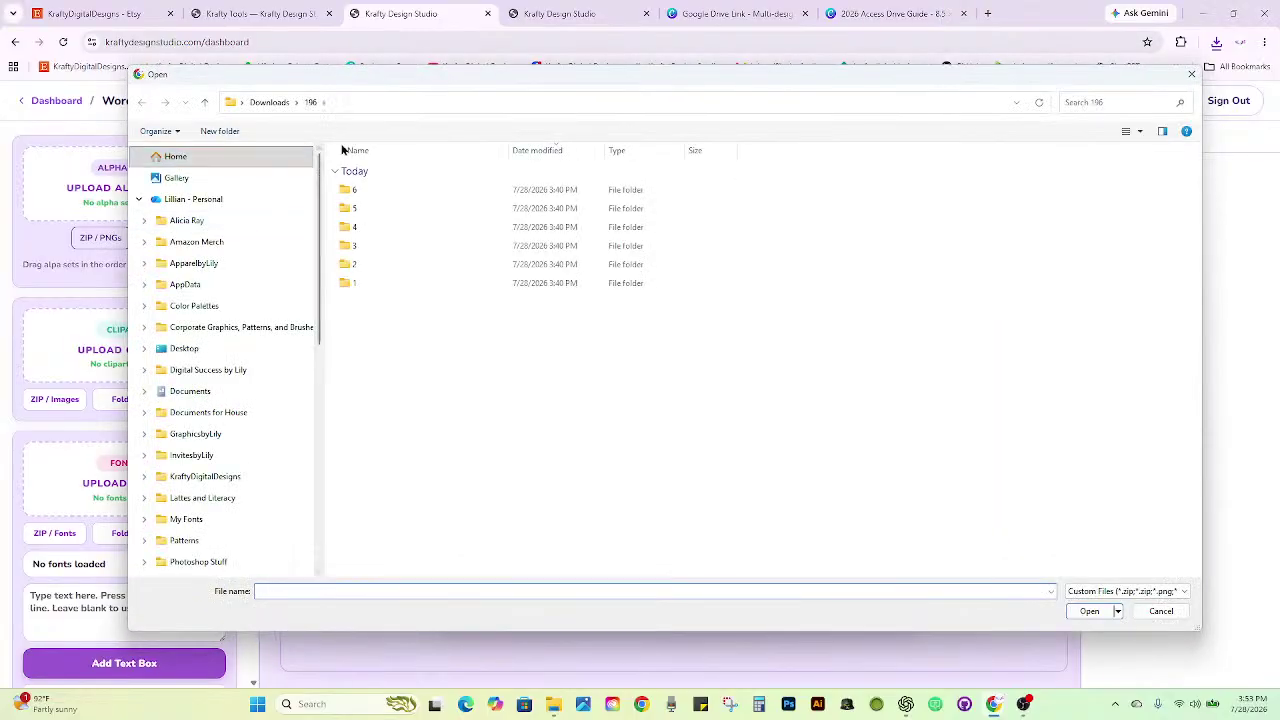
{"action": "left_click", "coordinate": [276, 108]}
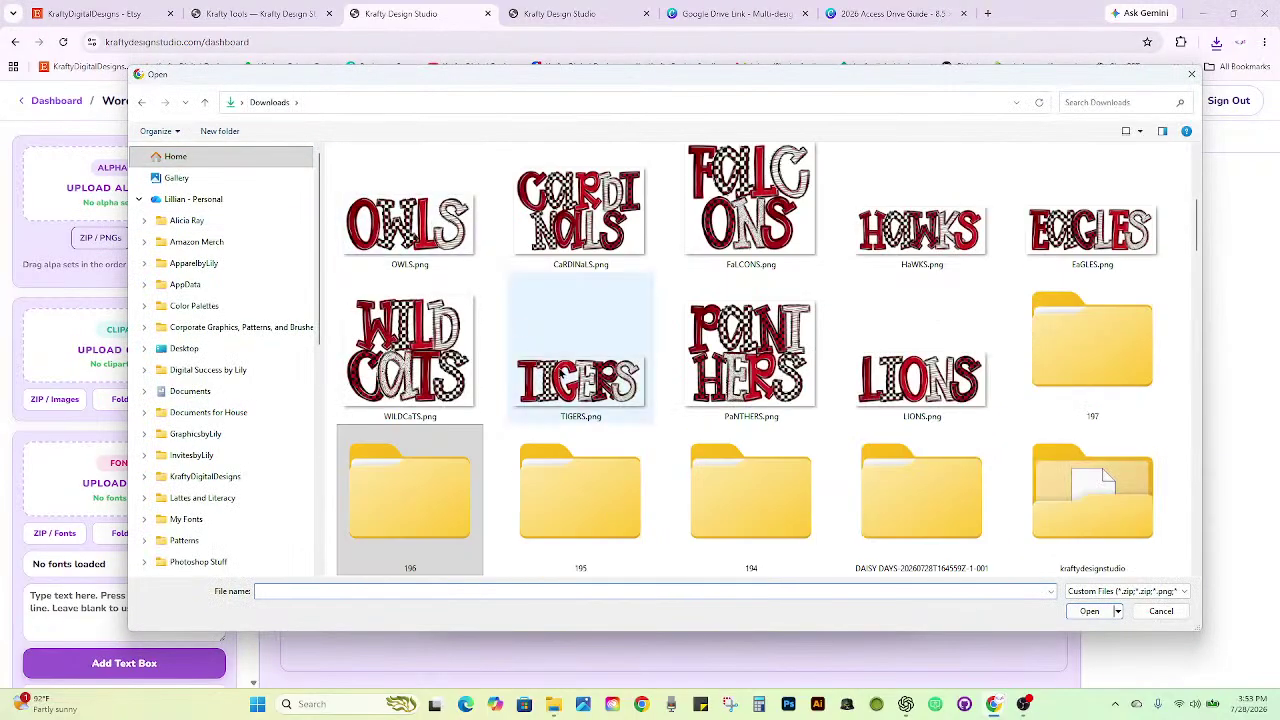
{"action": "scroll", "coordinate": [860, 390], "scroll_direction": "up", "scroll_amount": 1}
{"action": "scroll", "coordinate": [855, 398], "scroll_direction": "up", "scroll_amount": 2}
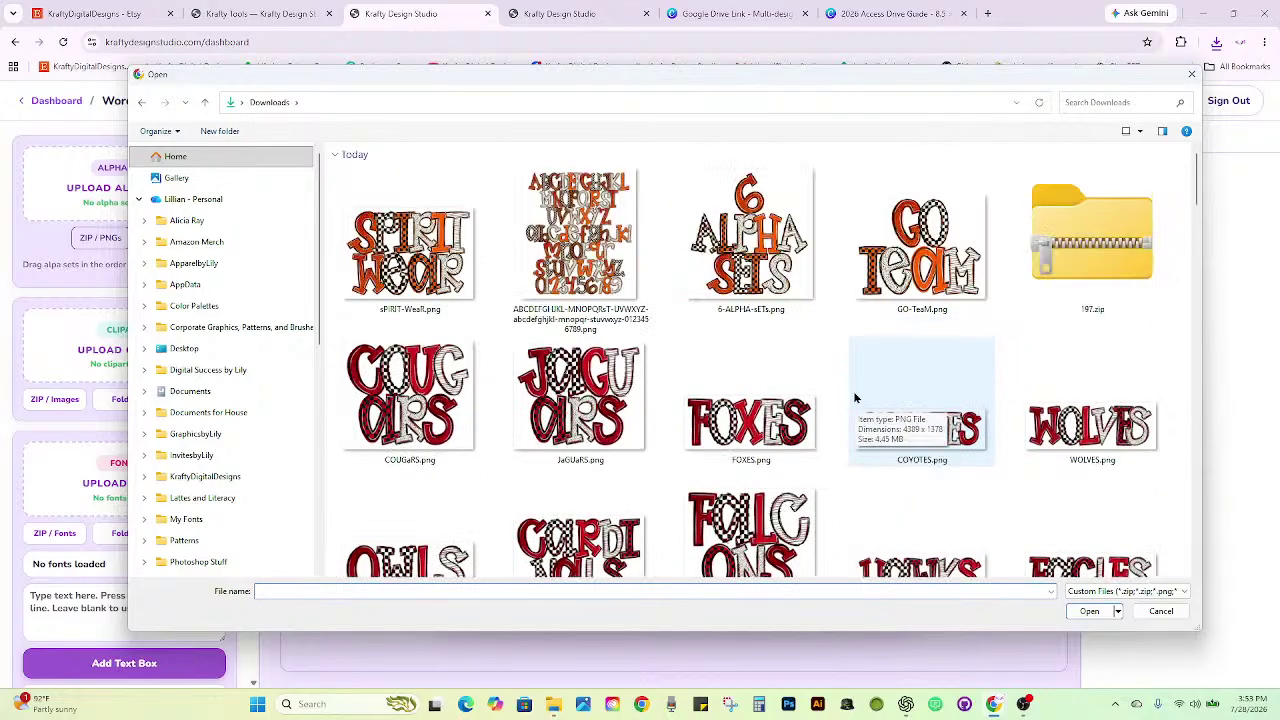
{"action": "left_click", "coordinate": [1092, 240]}
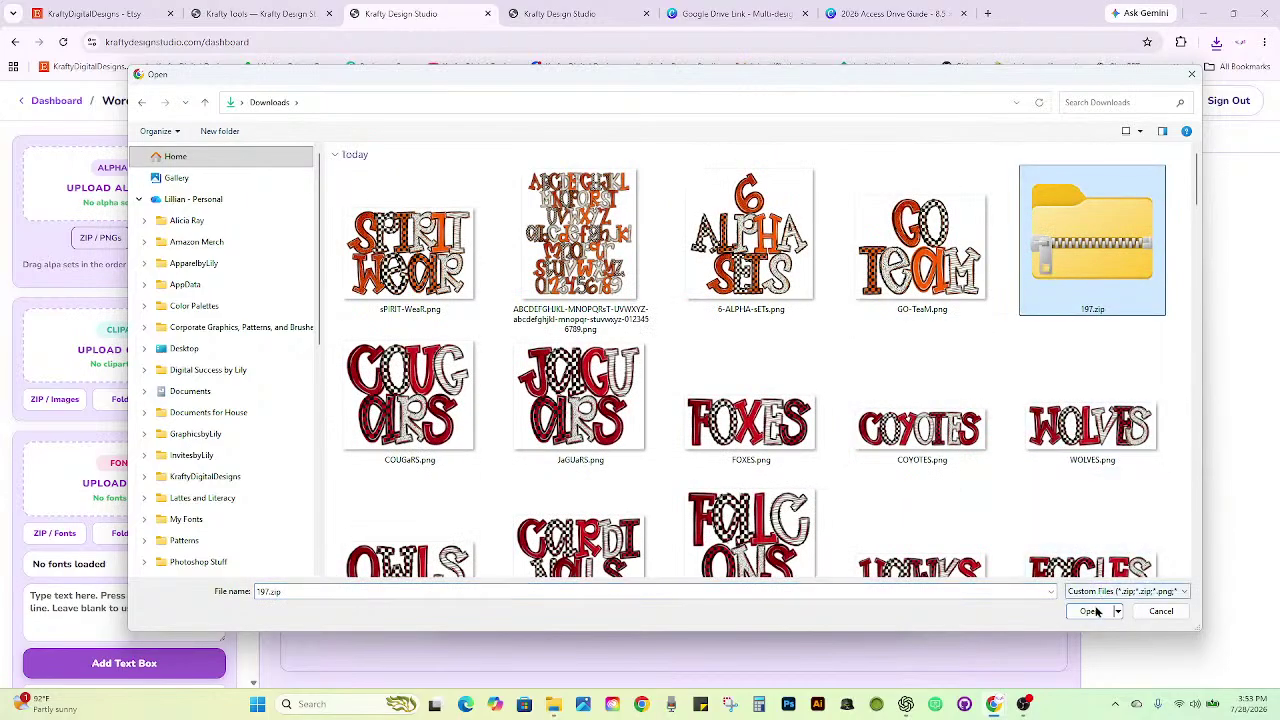
{"action": "left_click", "coordinate": [1090, 611]}
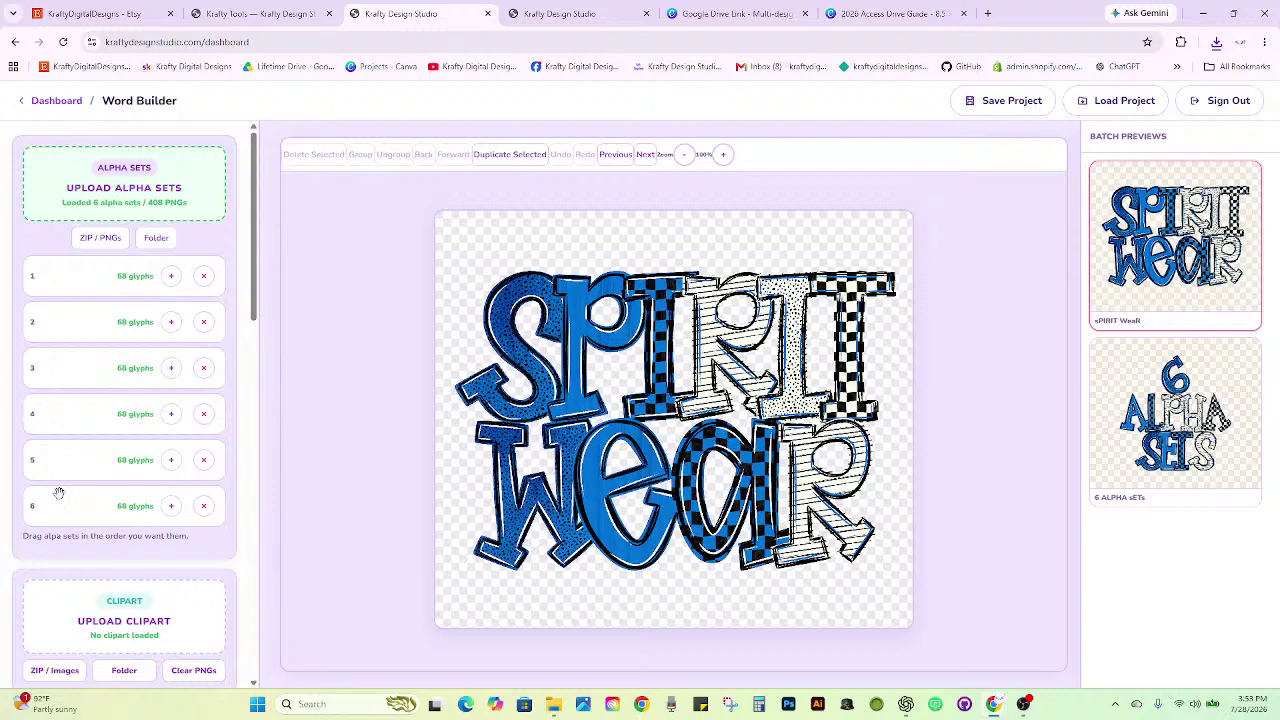
{"action": "left_click_drag", "start_coordinate": [57, 492], "coordinate": [80, 310]}
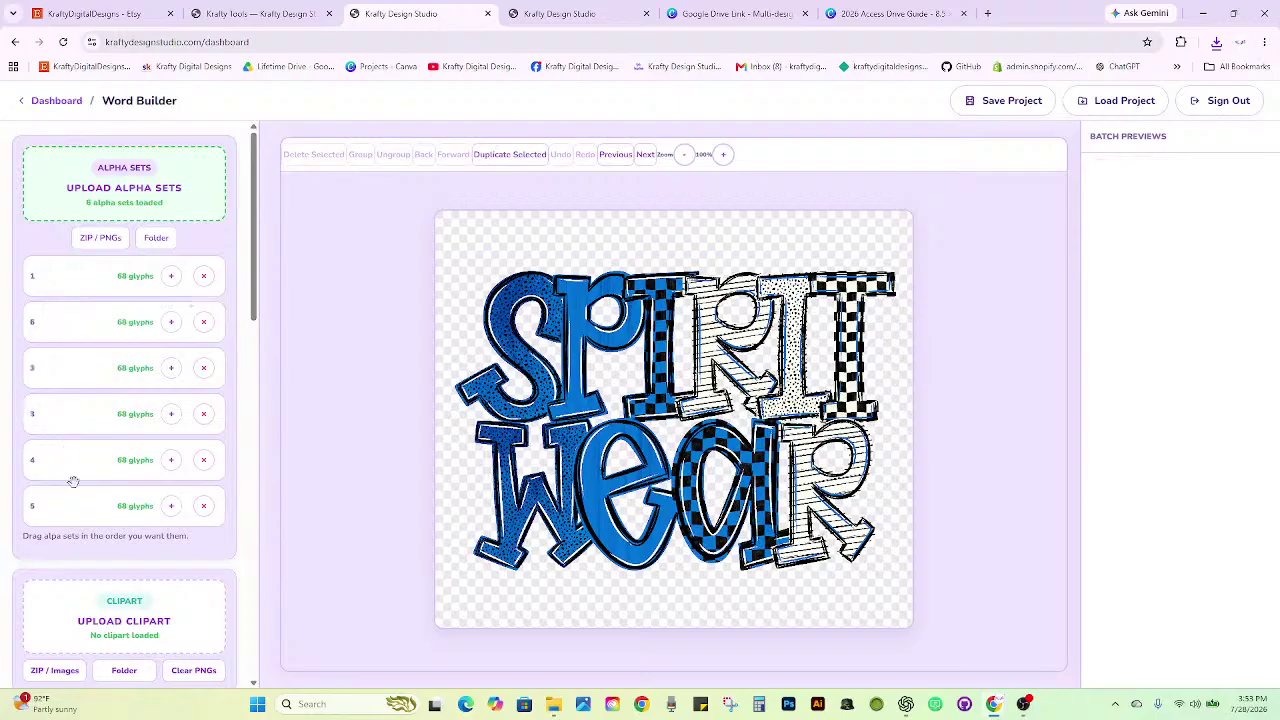
{"action": "left_click_drag", "start_coordinate": [73, 497], "coordinate": [80, 400]}
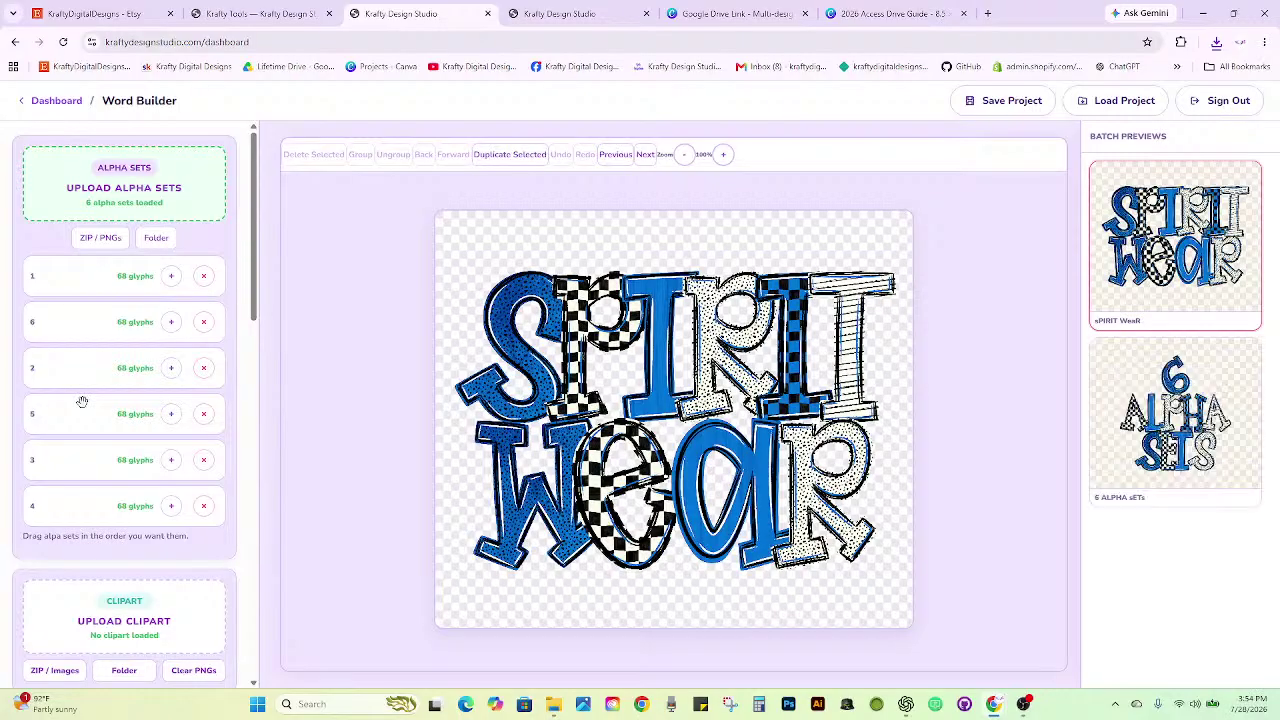
Download the blue sPIRIT WeaR and 6 ALPHA sETs designs as individual PNGs.
{"action": "scroll", "coordinate": [82, 401], "scroll_direction": "down", "scroll_amount": 10}
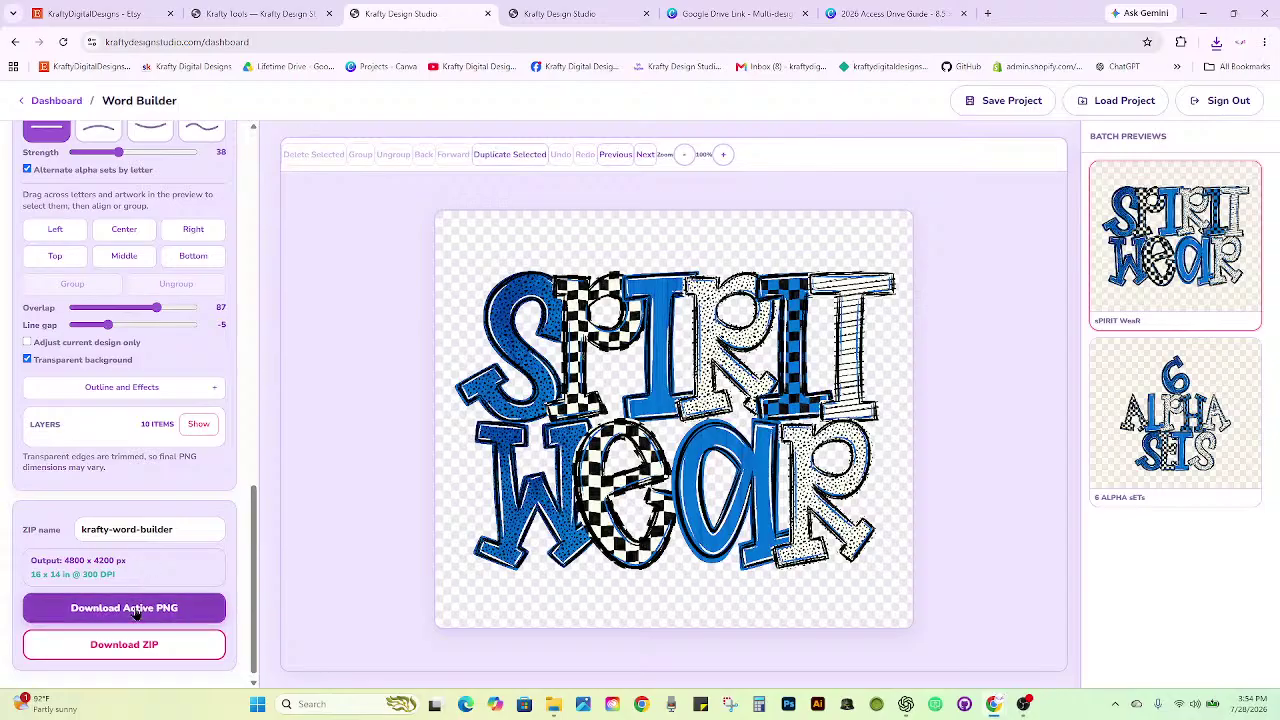
{"action": "left_click", "coordinate": [134, 608]}
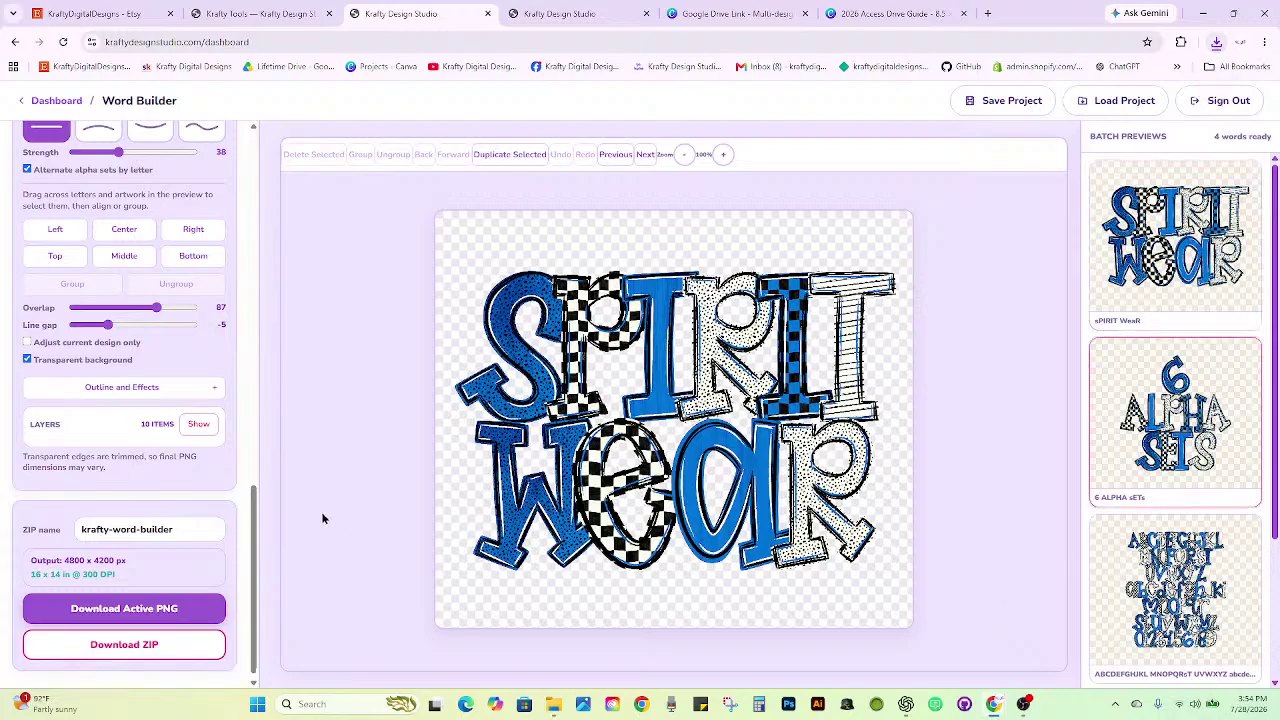
{"action": "left_click", "coordinate": [64, 612]}
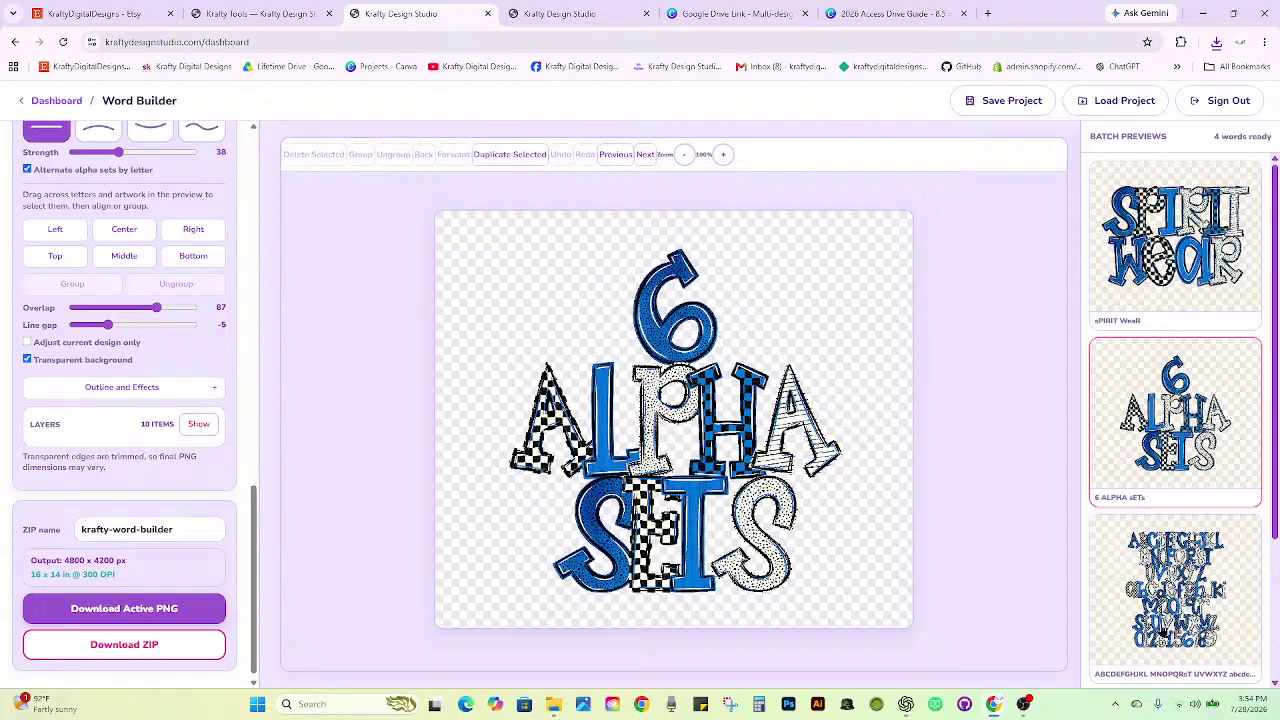
Download the blue full-alphabet and GO TeaM designs as individual PNGs.
{"action": "left_click", "coordinate": [1162, 630]}
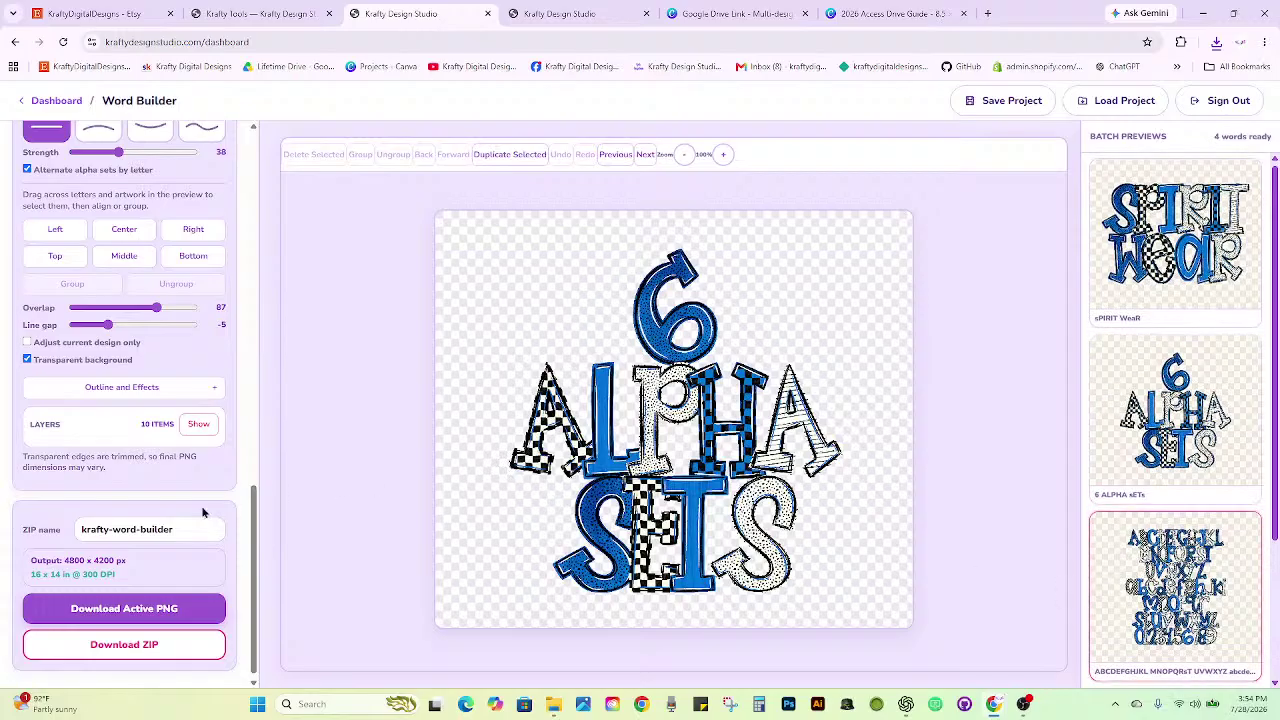
{"action": "left_click", "coordinate": [96, 613]}
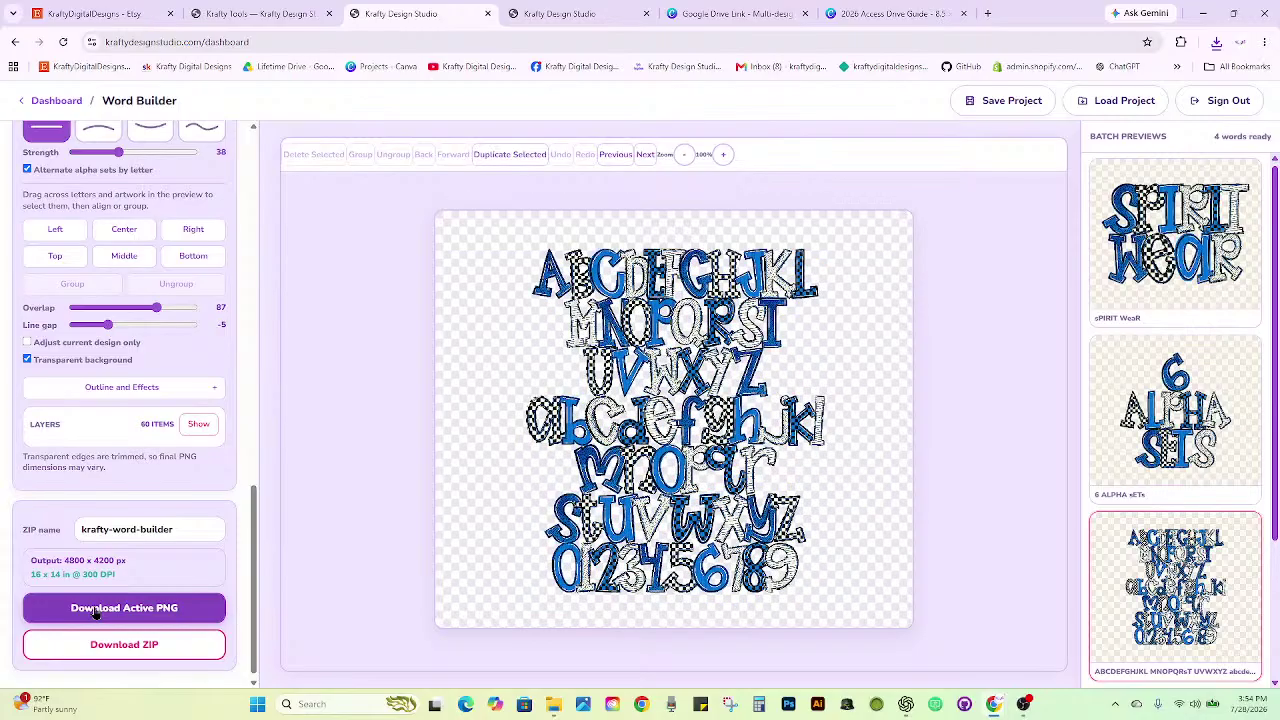
{"action": "left_click", "coordinate": [94, 608]}
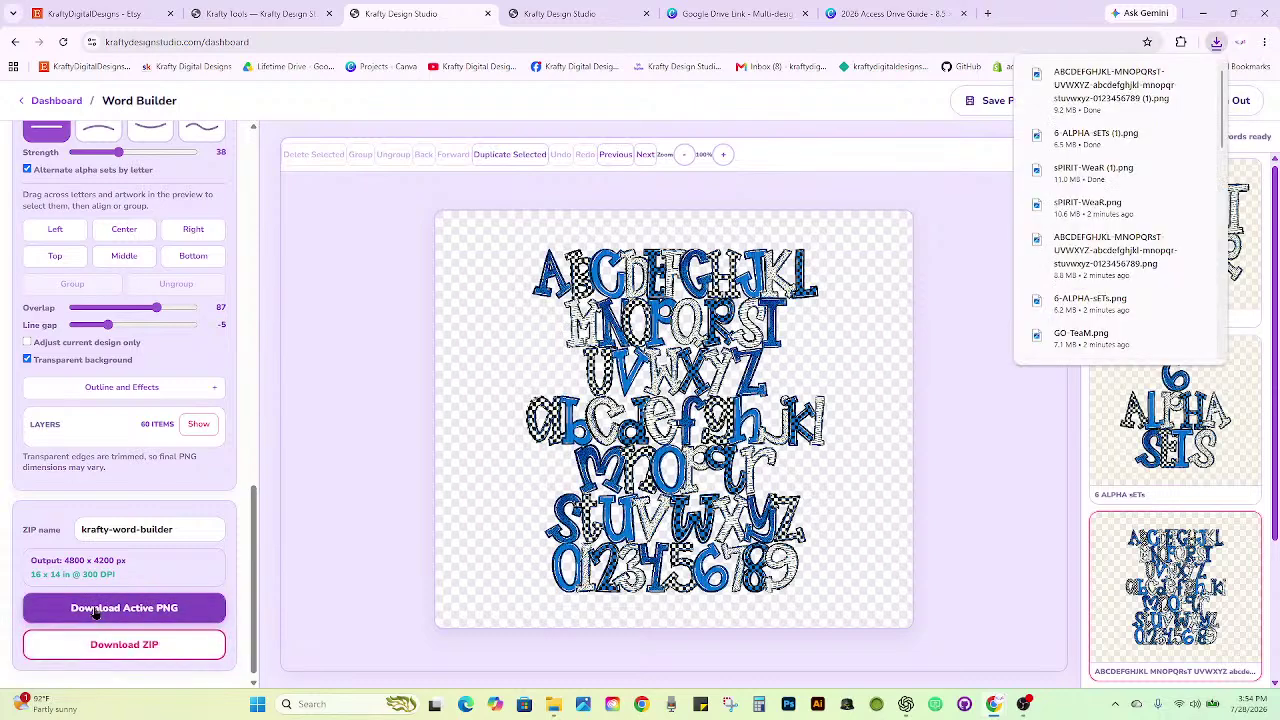
{"action": "scroll", "coordinate": [1130, 572], "scroll_direction": "down", "scroll_amount": 2}
{"action": "left_click", "coordinate": [1145, 576]}
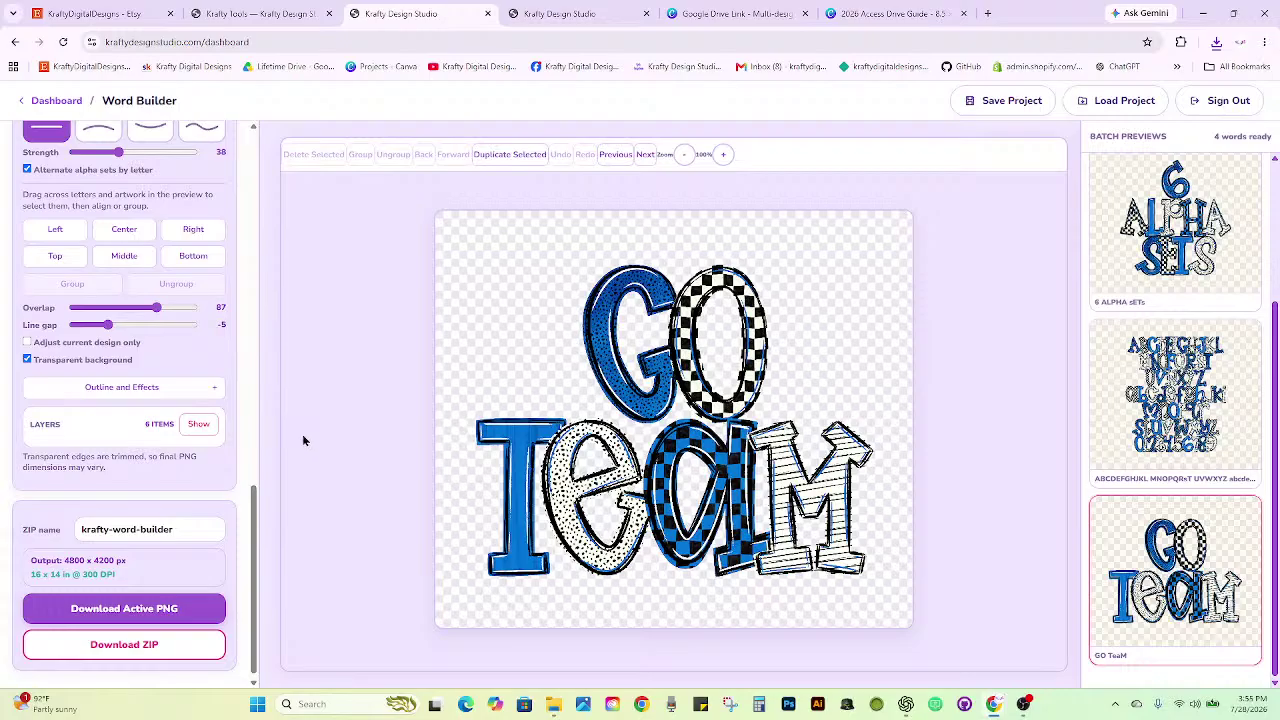
{"action": "left_click", "coordinate": [128, 614]}
Review the loaded alpha sets, the batch words and the batch previews in the Word Builder.
{"action": "scroll", "coordinate": [242, 212], "scroll_direction": "up", "scroll_amount": 4}
{"action": "scroll", "coordinate": [242, 212], "scroll_direction": "up", "scroll_amount": 6}
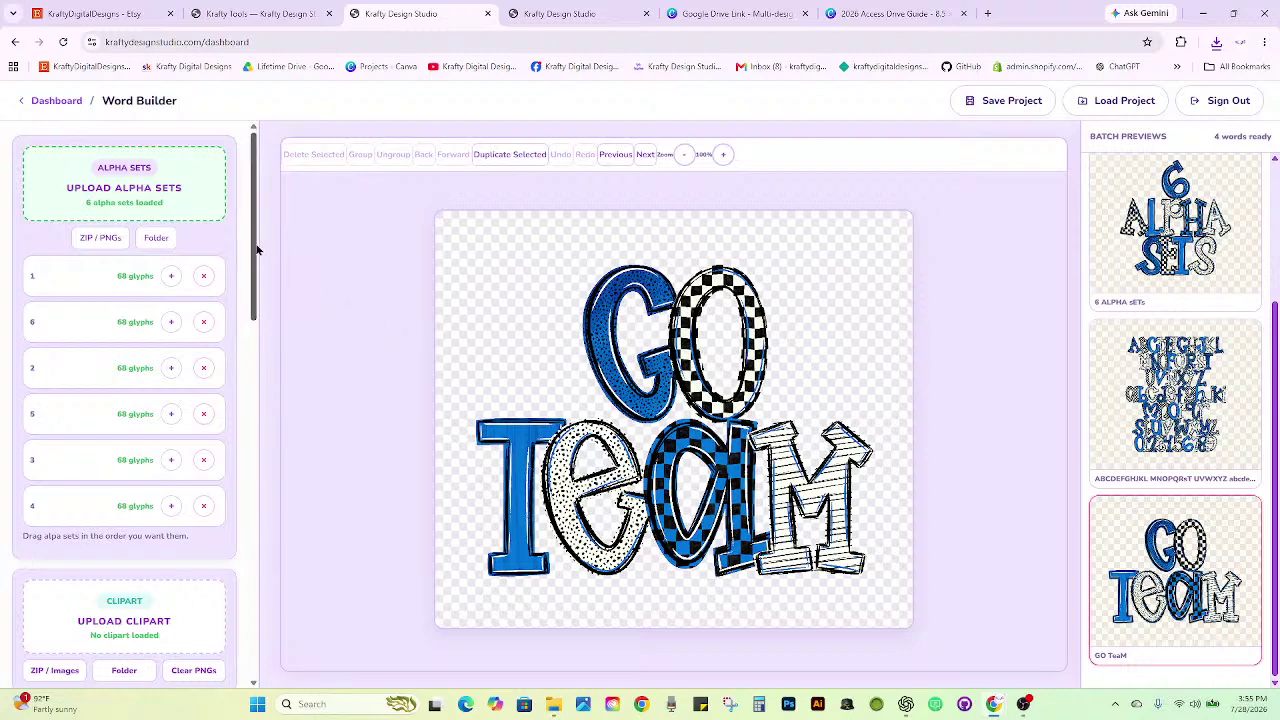
{"action": "scroll", "coordinate": [257, 282], "scroll_direction": "down", "scroll_amount": 2}
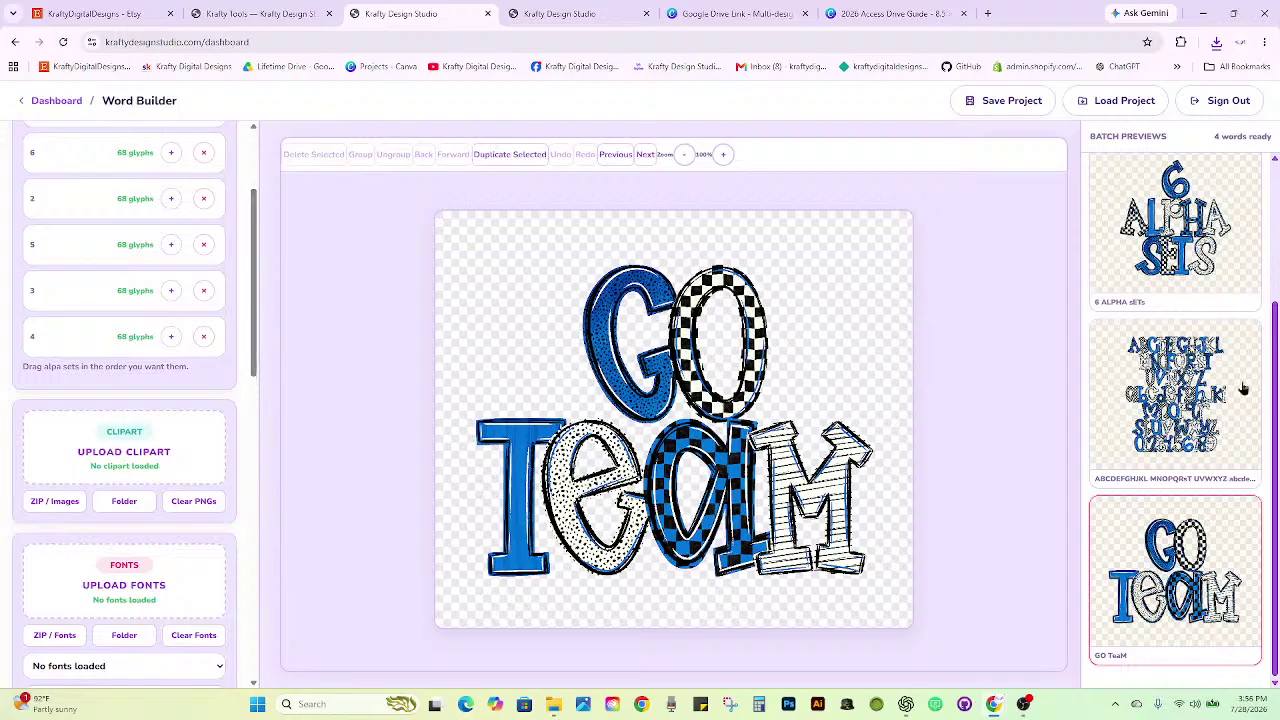
{"action": "left_click_drag", "start_coordinate": [1275, 334], "coordinate": [1274, 180]}
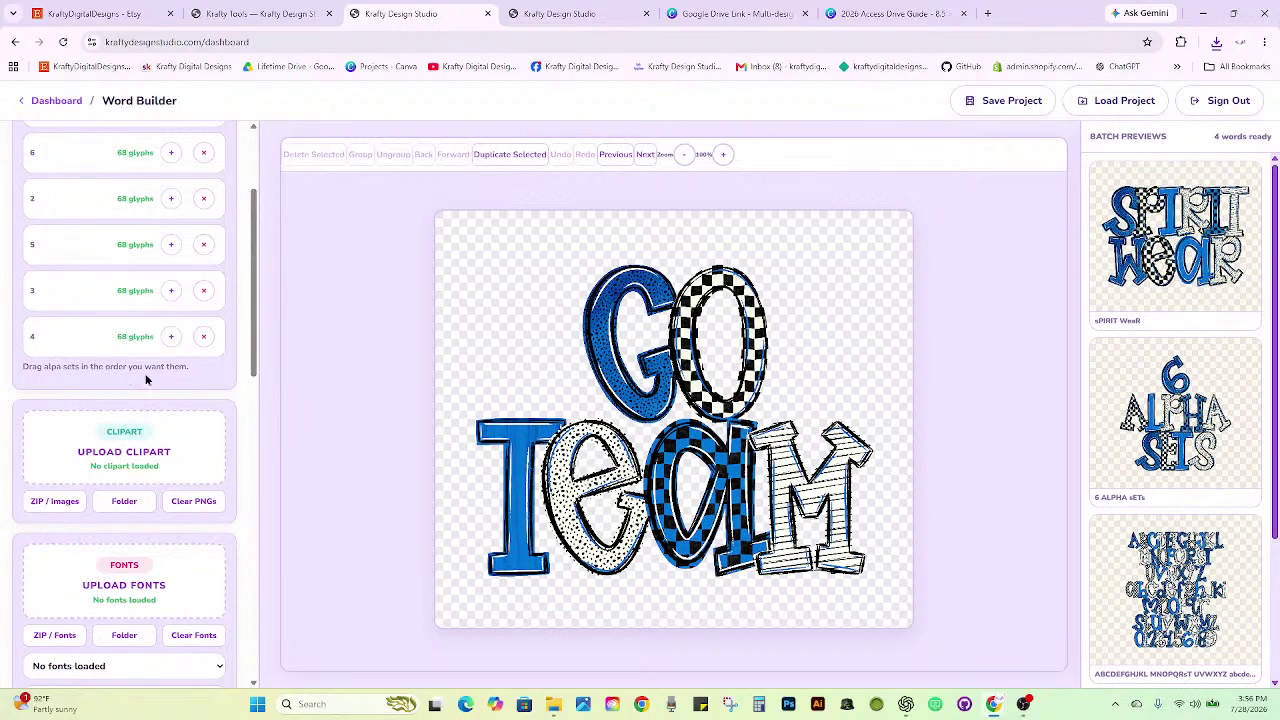
{"action": "scroll", "coordinate": [145, 379], "scroll_direction": "down", "scroll_amount": 2}
{"action": "scroll", "coordinate": [246, 345], "scroll_direction": "down", "scroll_amount": 1}
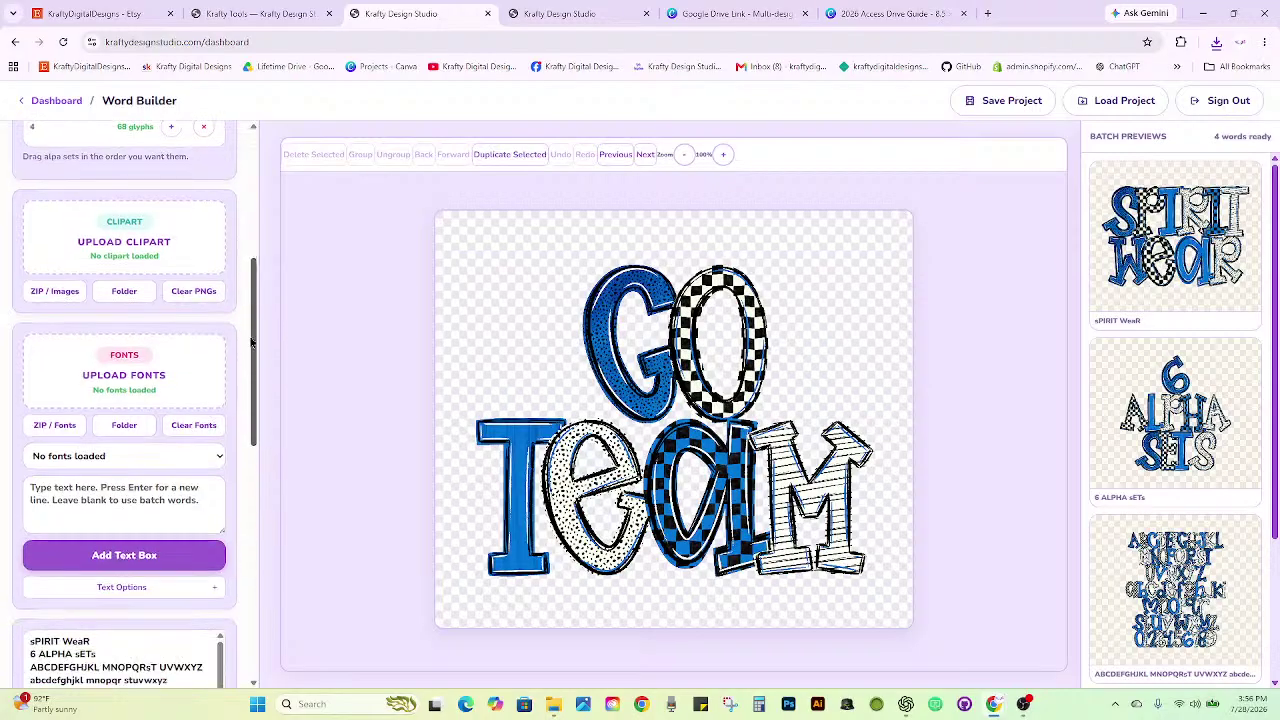
{"action": "scroll", "coordinate": [246, 350], "scroll_direction": "down", "scroll_amount": 1}
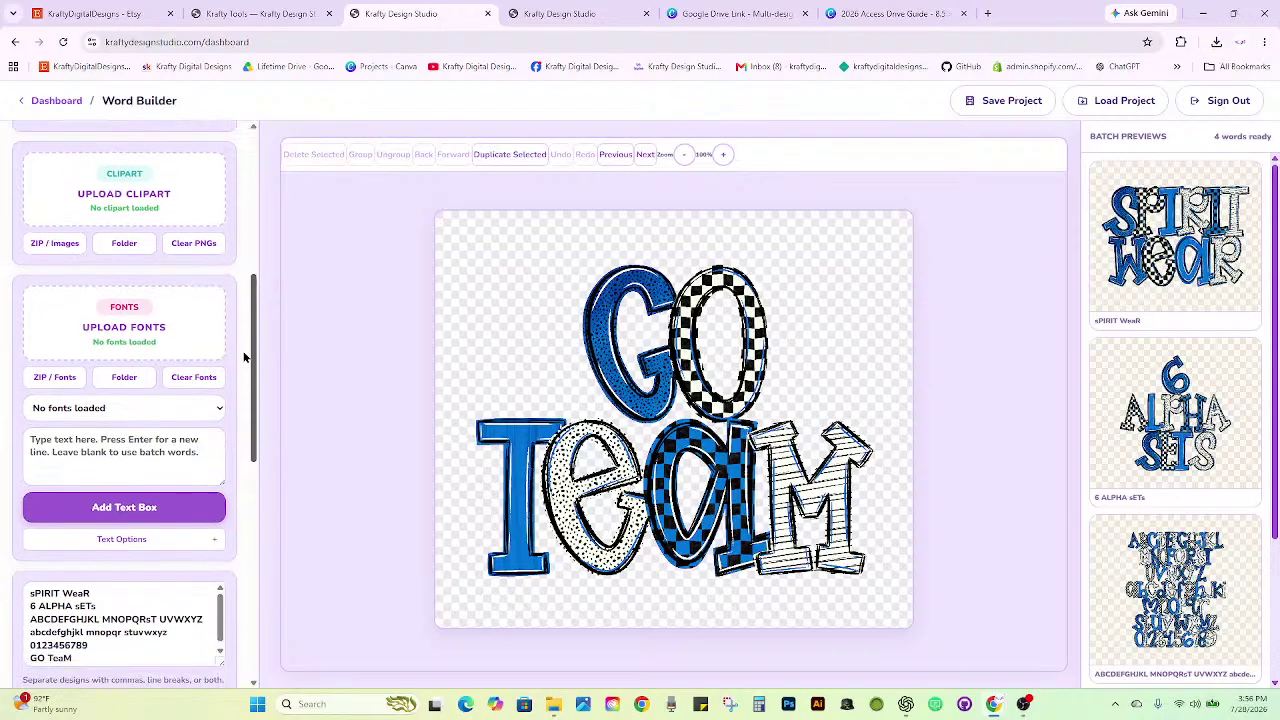
{"action": "scroll", "coordinate": [244, 357], "scroll_direction": "down", "scroll_amount": 4}
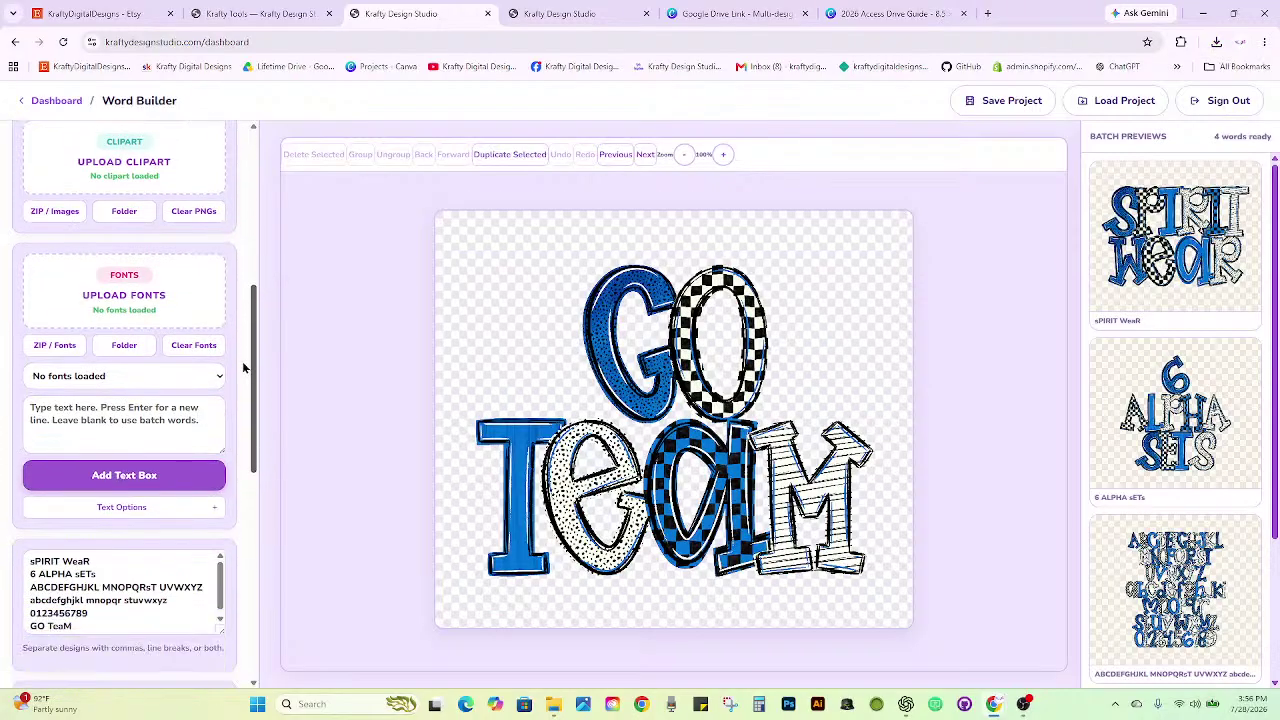
{"action": "left_click_drag", "start_coordinate": [254, 493], "coordinate": [249, 180]}
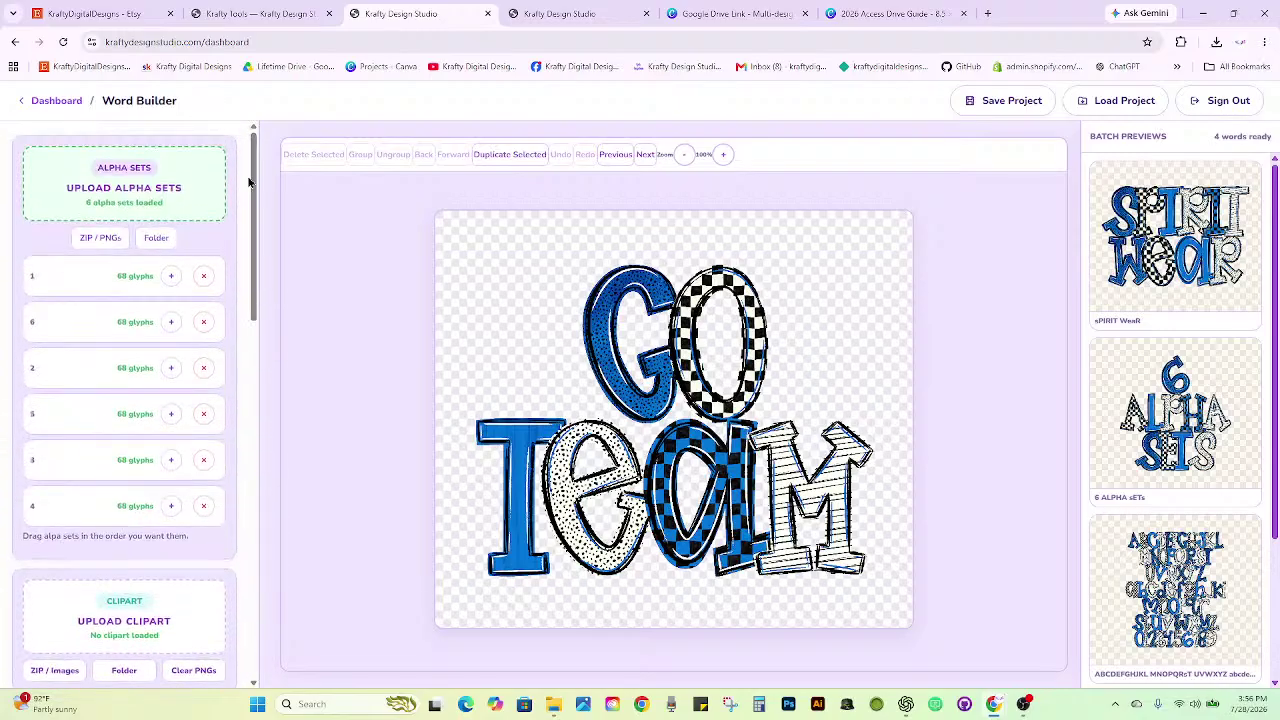
Close the Word Builder tab and switch to the 2026 Access Drive Guide design in Canva.
{"action": "left_click", "coordinate": [487, 13]}
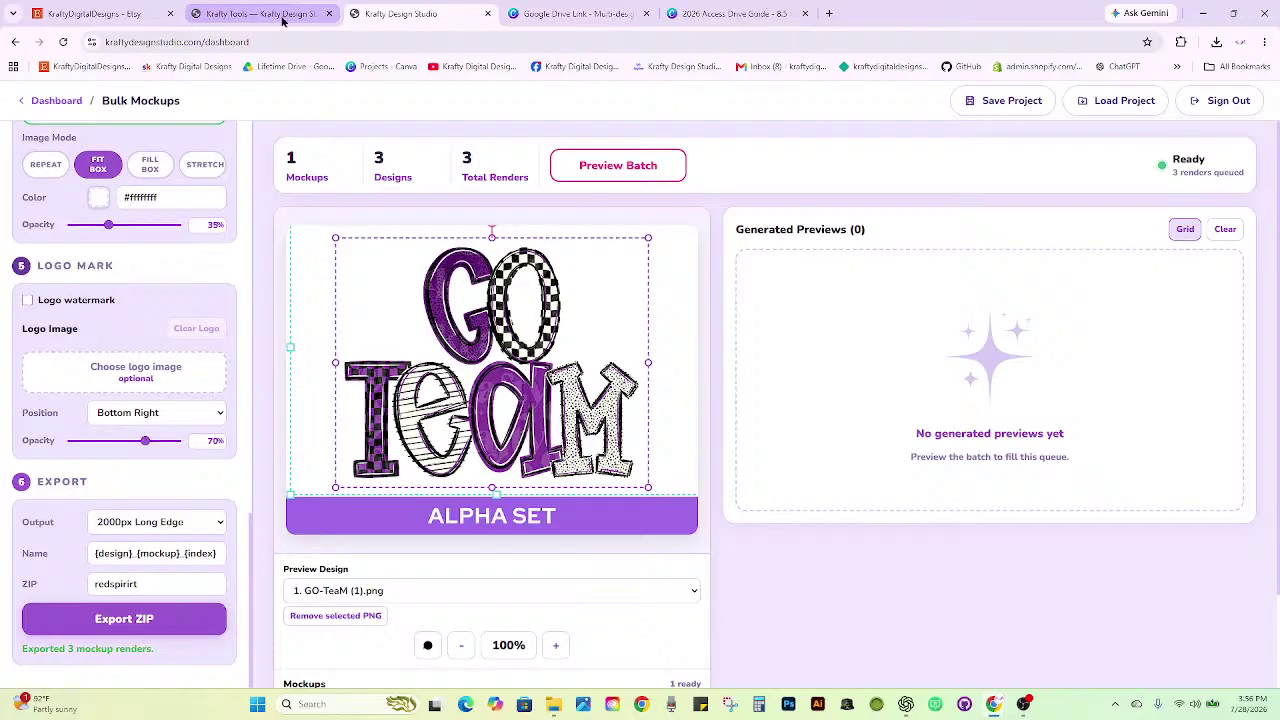
{"action": "left_click", "coordinate": [282, 20]}
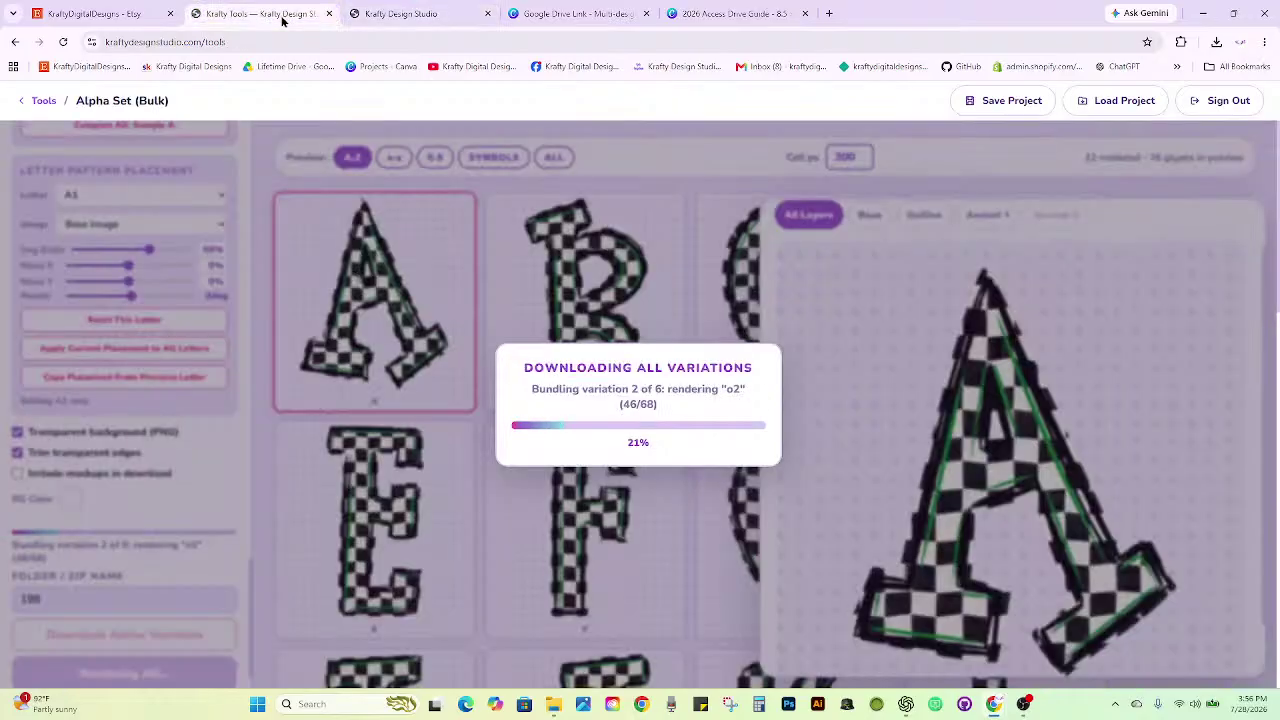
{"action": "left_click", "coordinate": [402, 14]}
{"action": "left_click", "coordinate": [582, 13]}
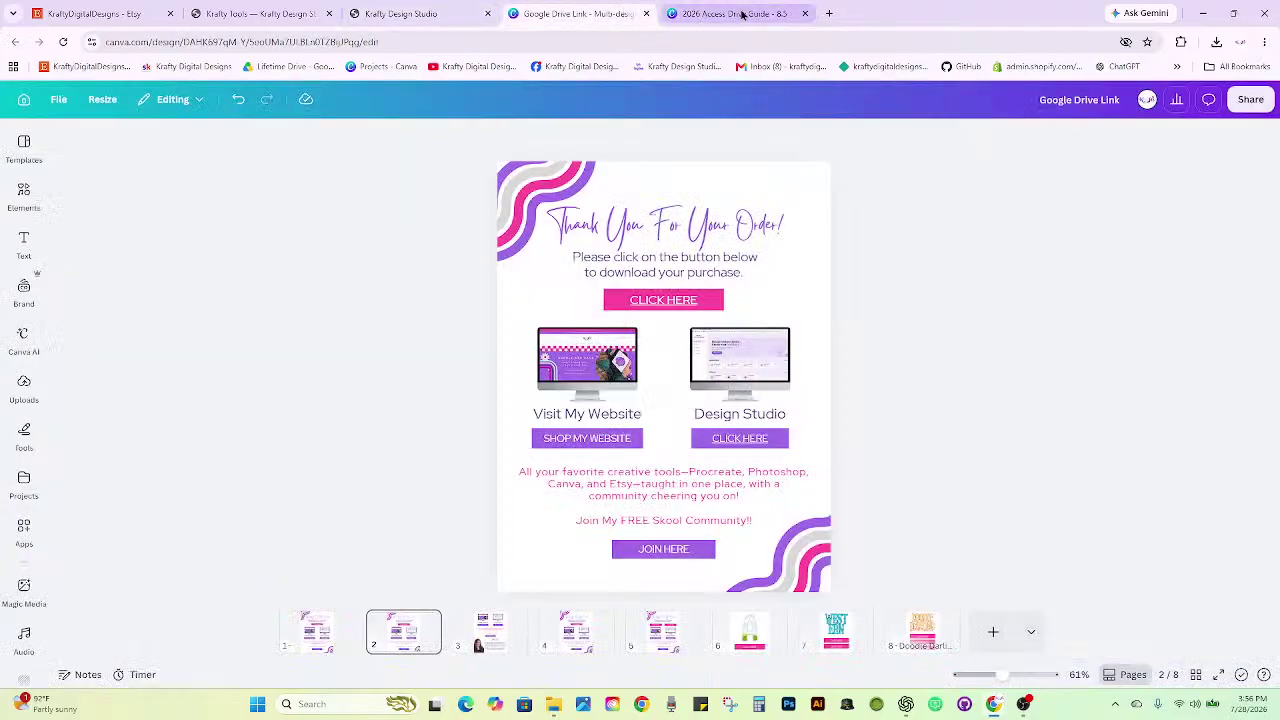
{"action": "left_click", "coordinate": [697, 12]}
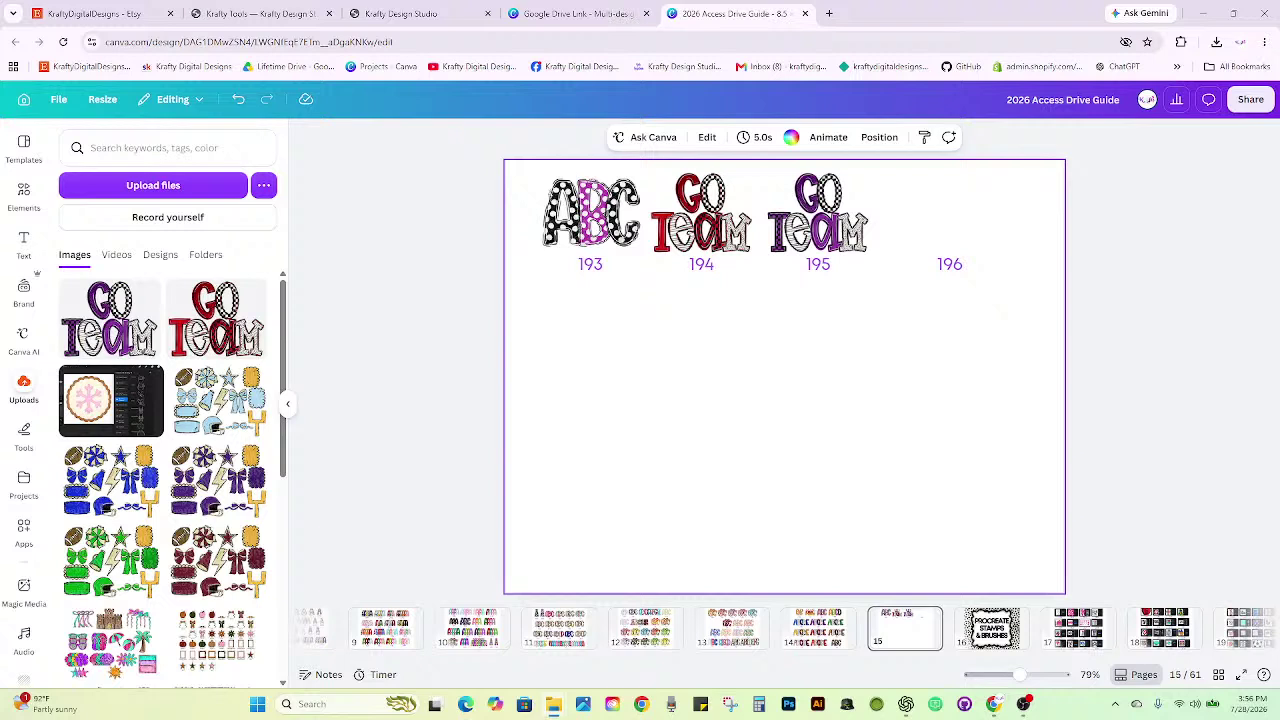
Upload the orange and blue GO TeaM images, and place a copy of the 195 image and label below 193.
{"action": "left_click_drag", "start_coordinate": [1279, 380], "coordinate": [106, 337]}
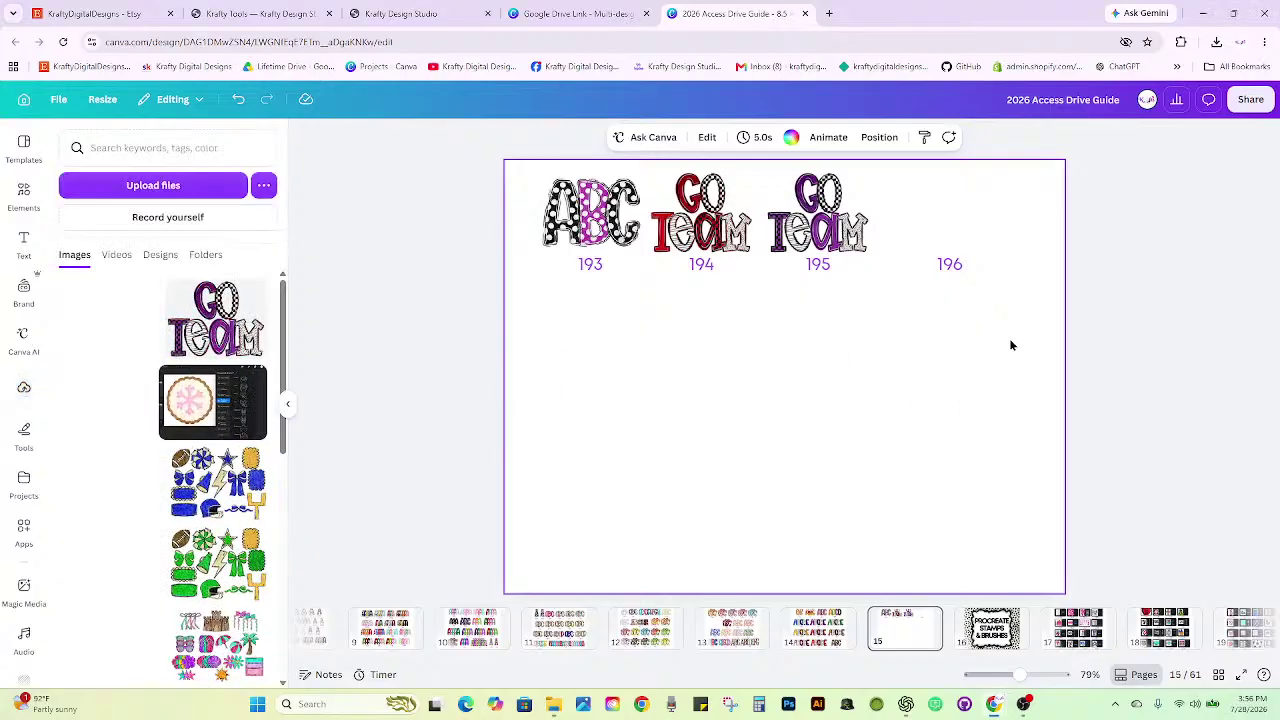
{"action": "left_click_drag", "start_coordinate": [849, 318], "coordinate": [602, 334]}
{"action": "left_click", "coordinate": [838, 305]}
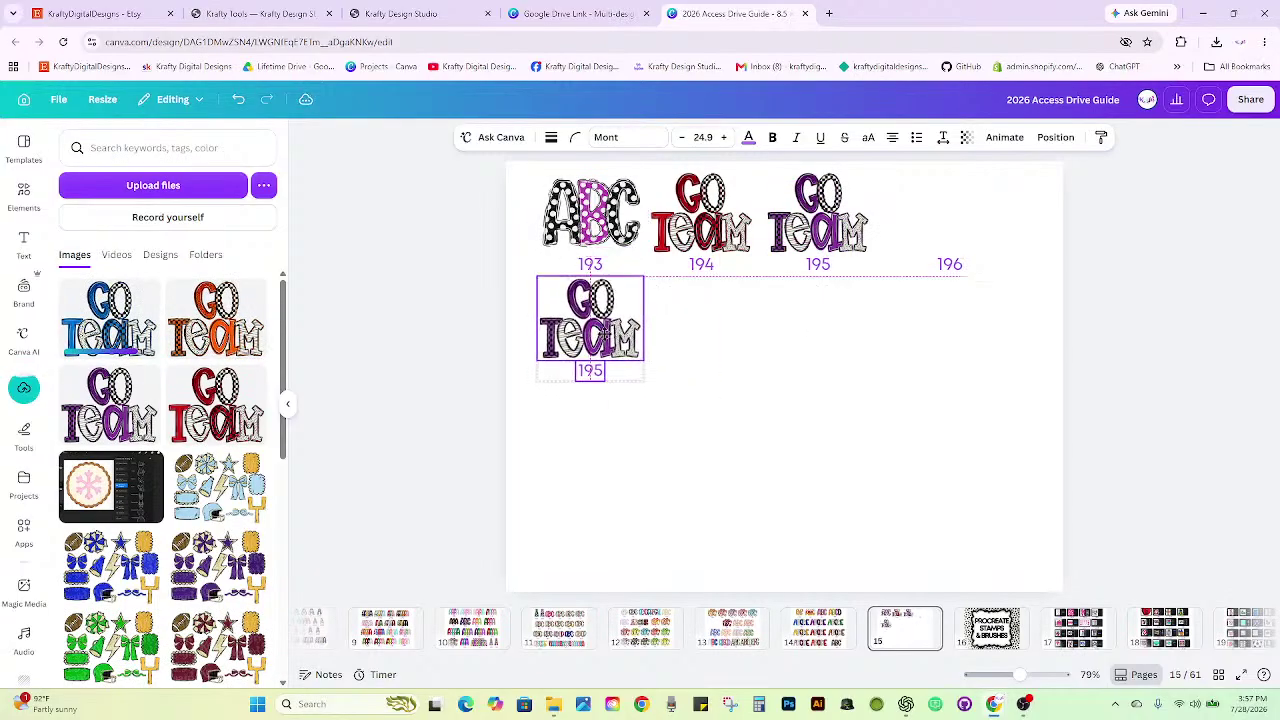
{"action": "left_click", "coordinate": [669, 352]}
Duplicate the lower purple GO TeaM image above the 196 label and replace the duplicate with the orange GO TeaM image.
{"action": "left_click", "coordinate": [622, 306]}
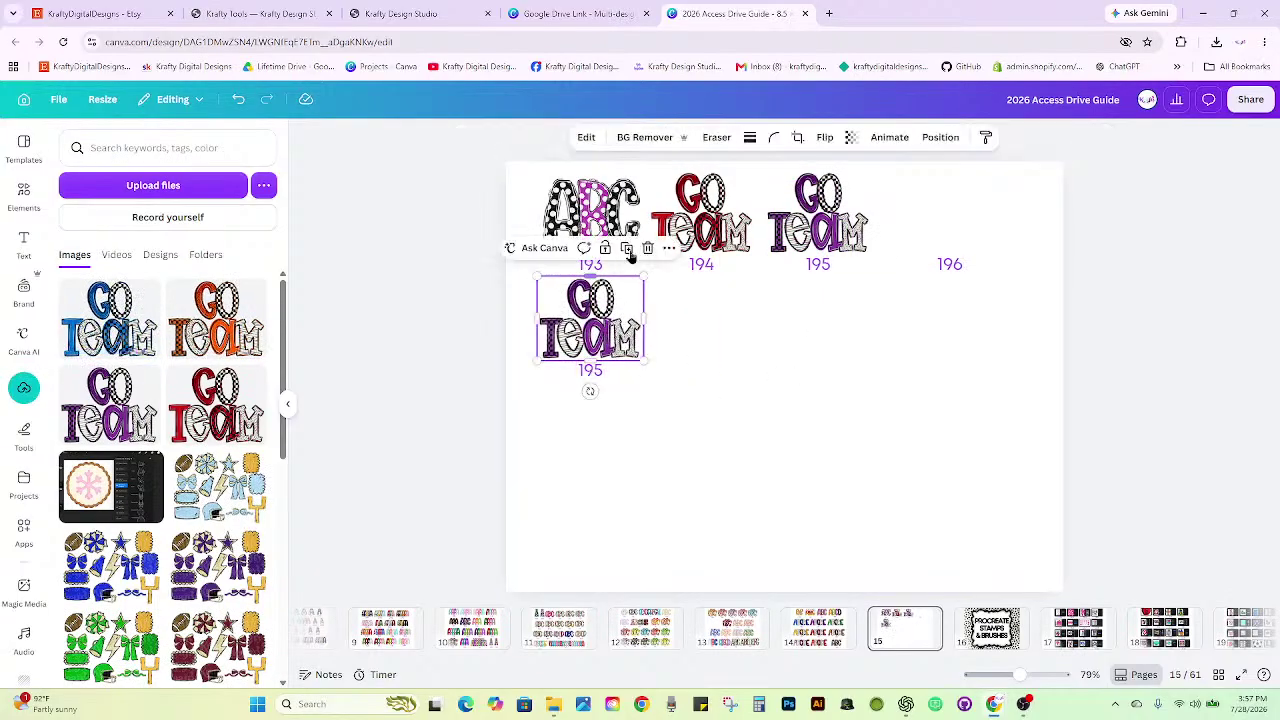
{"action": "left_click", "coordinate": [630, 254]}
{"action": "left_click_drag", "start_coordinate": [610, 341], "coordinate": [953, 222]}
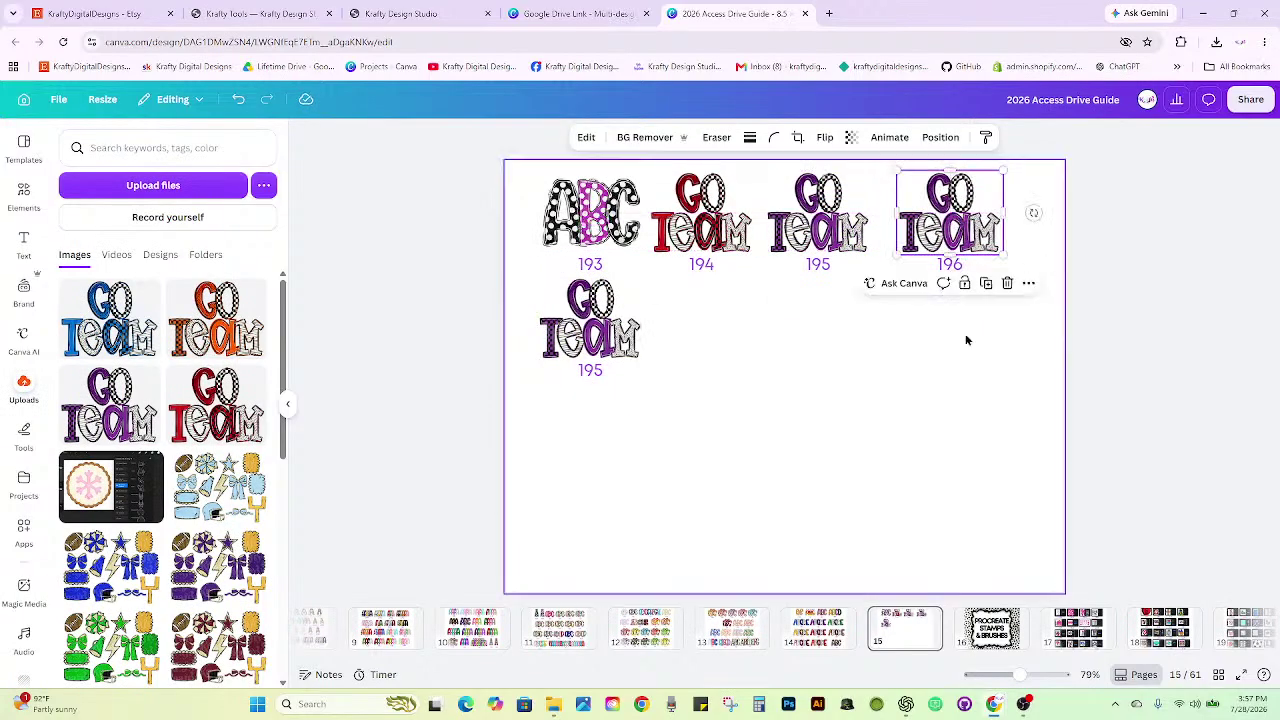
{"action": "left_click", "coordinate": [962, 386]}
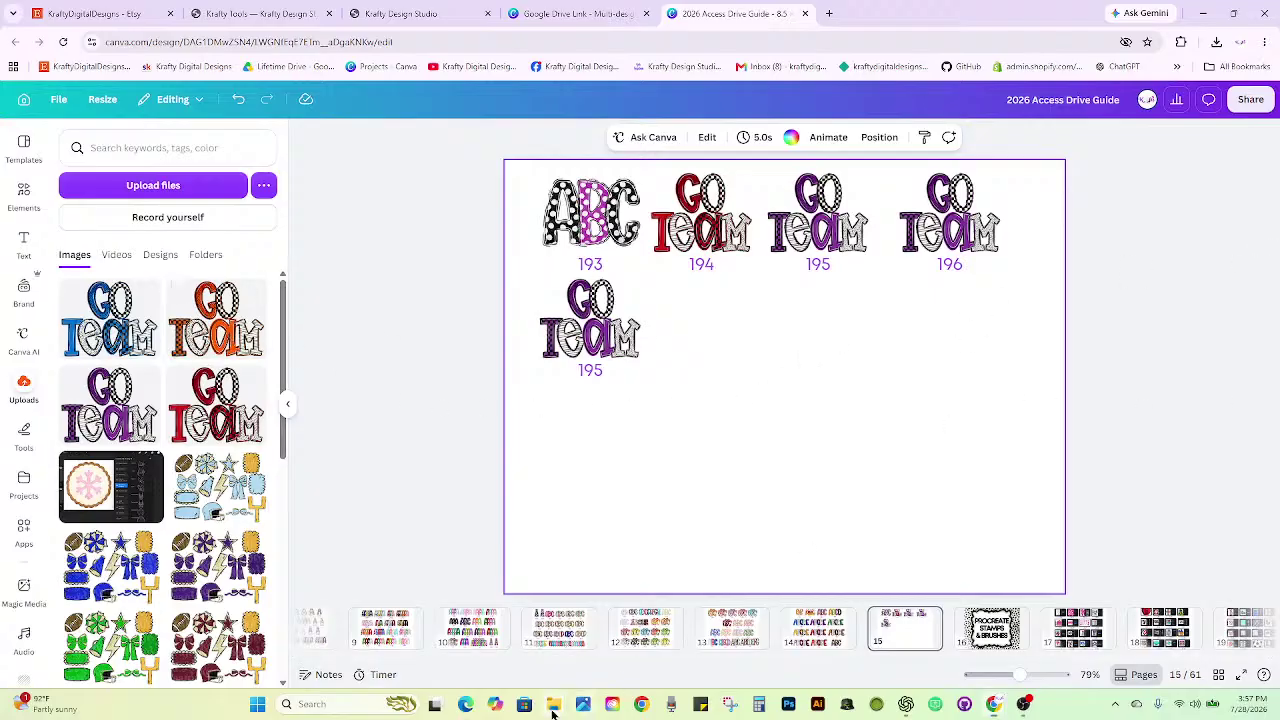
{"action": "mouse_move", "coordinate": [553, 704]}
{"action": "left_click", "coordinate": [485, 641]}
{"action": "left_click_drag", "start_coordinate": [217, 320], "coordinate": [979, 242]}
Change the label of the lower copy to 197 and replace its image with the blue GO TeaM image.
{"action": "double_click", "coordinate": [590, 371]}
{"action": "type", "text": "197"}
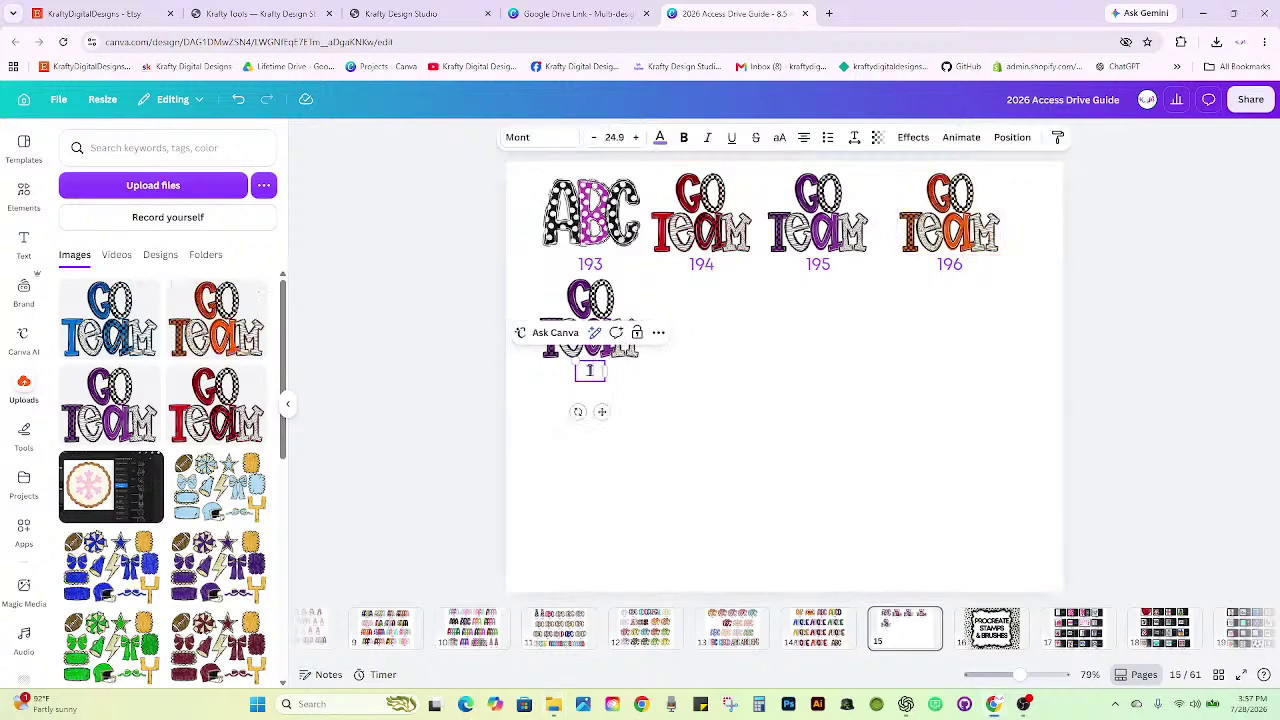
{"action": "left_click", "coordinate": [641, 490]}
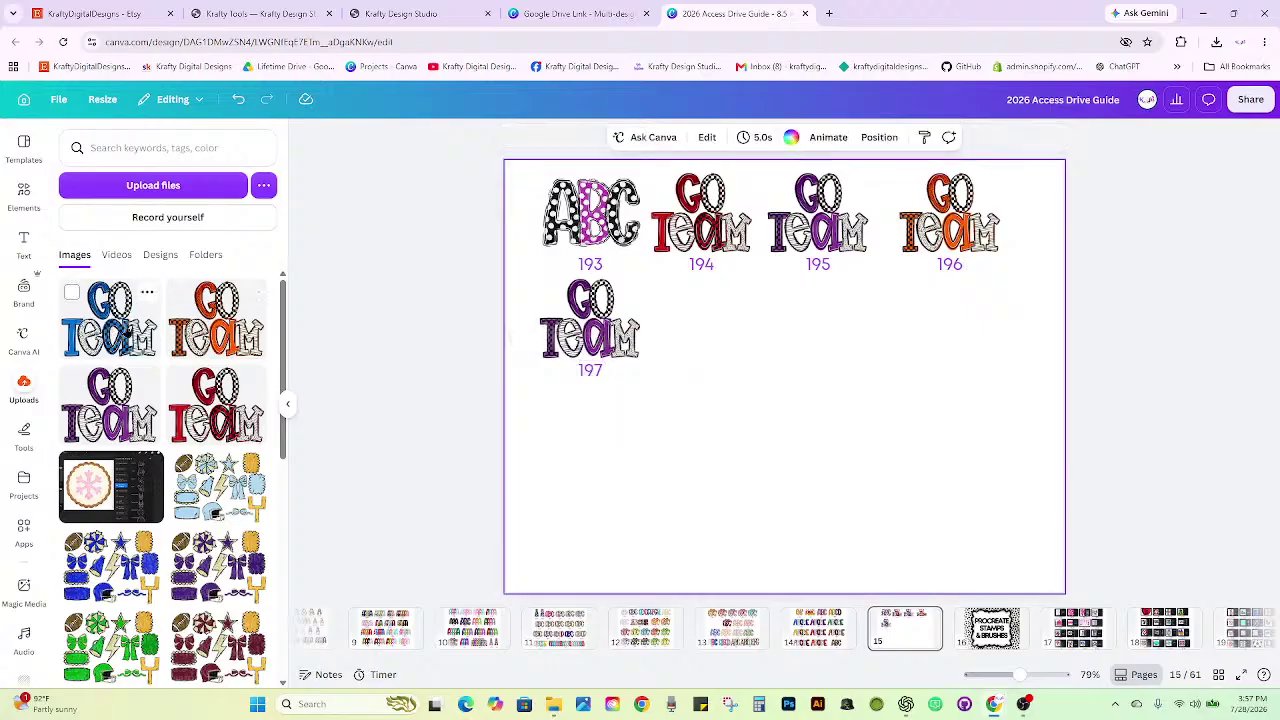
{"action": "left_click_drag", "start_coordinate": [120, 320], "coordinate": [590, 318]}
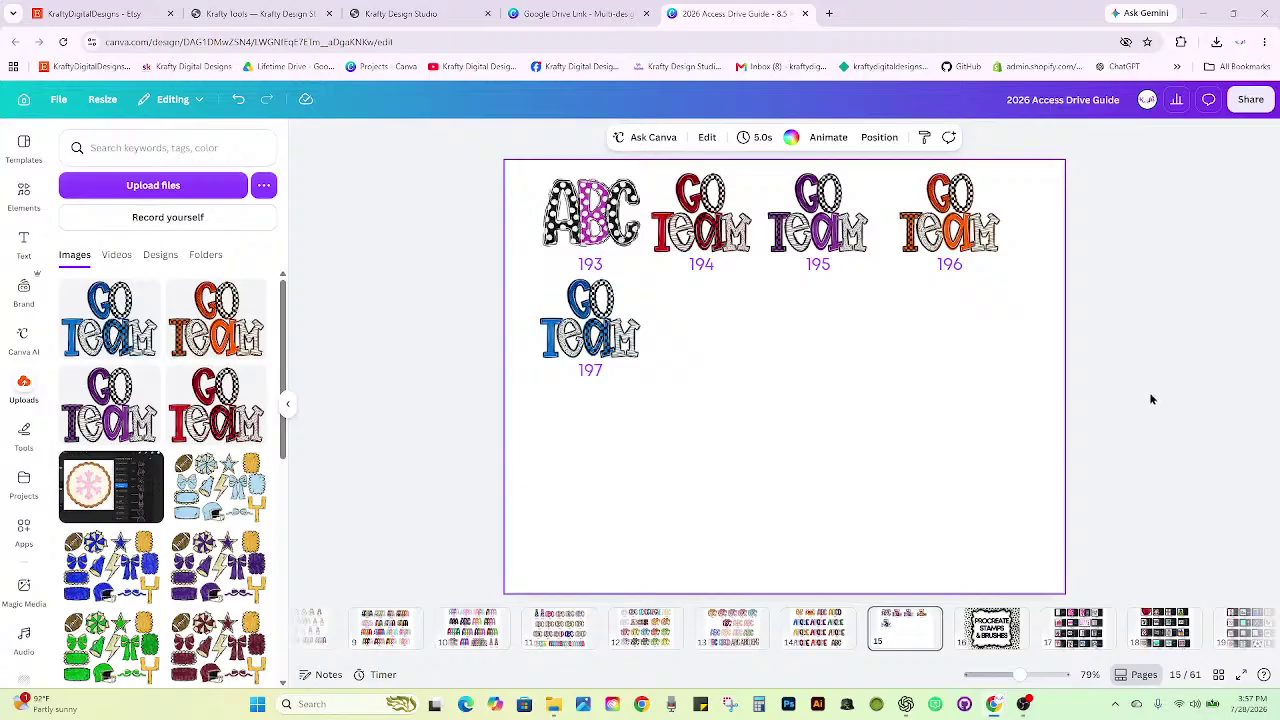
{"action": "left_click", "coordinate": [972, 240]}
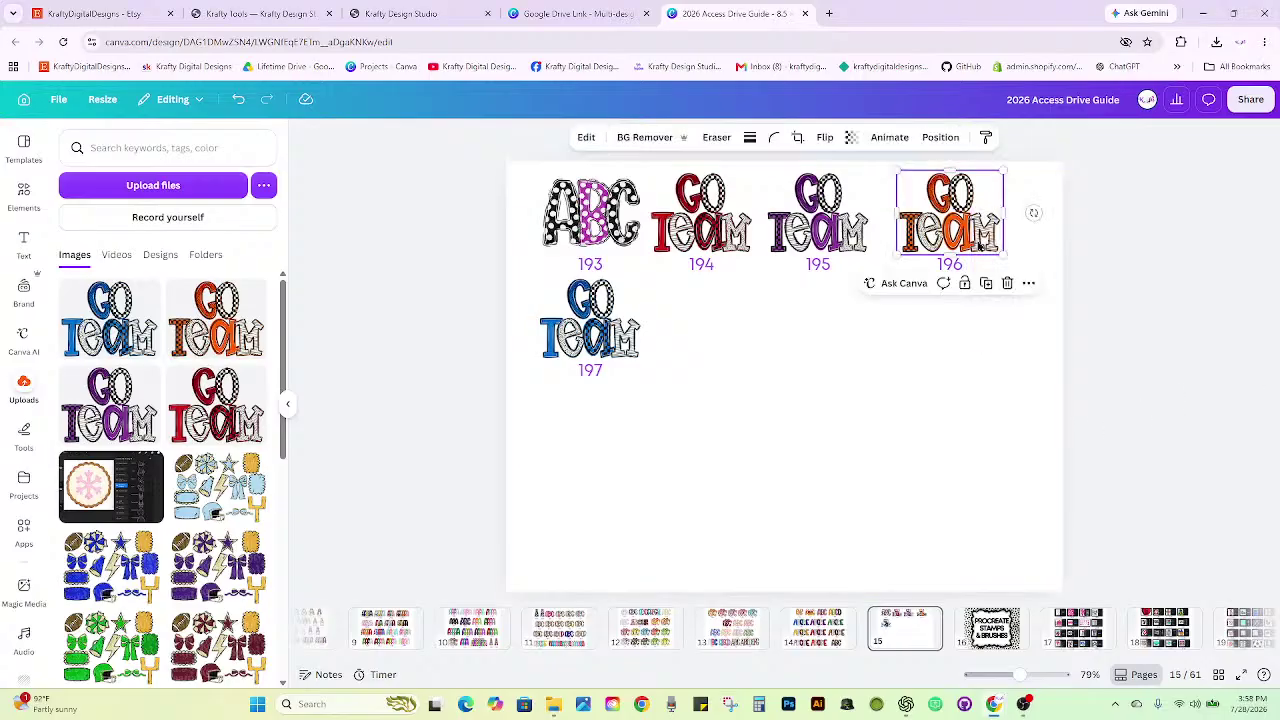
{"action": "left_click_drag", "start_coordinate": [968, 240], "coordinate": [958, 238]}
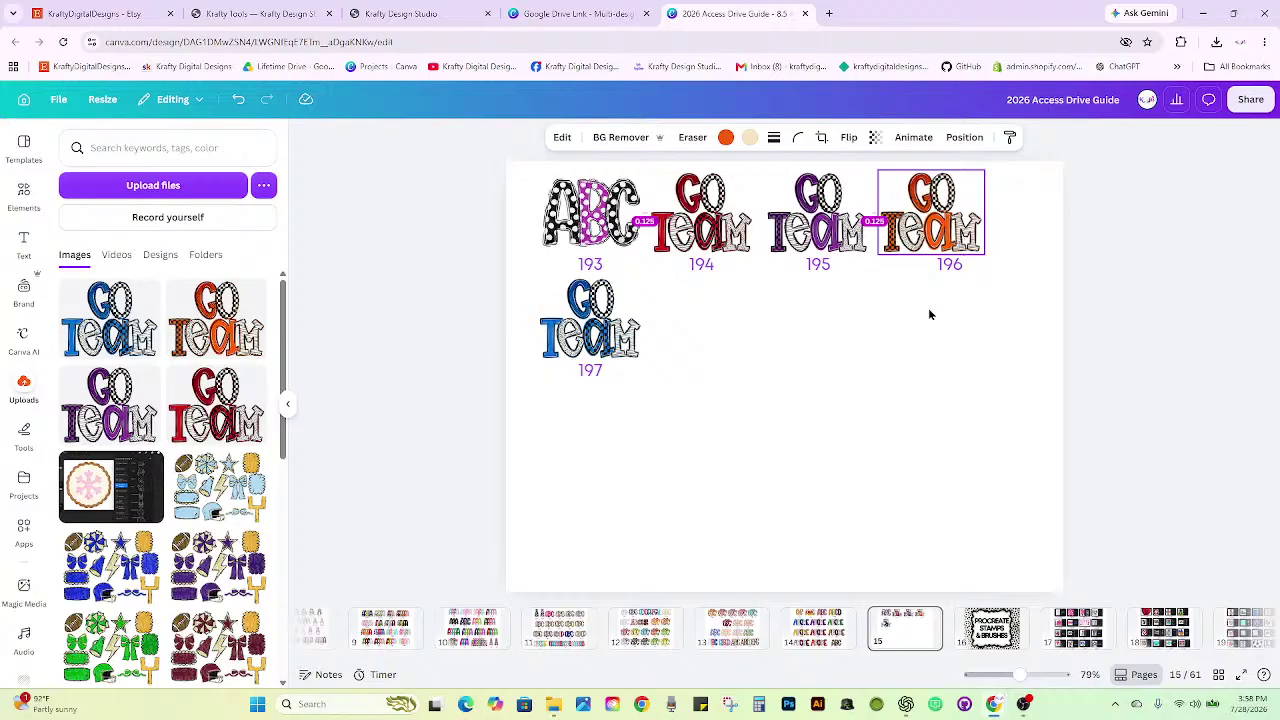
{"action": "left_click", "coordinate": [238, 99]}
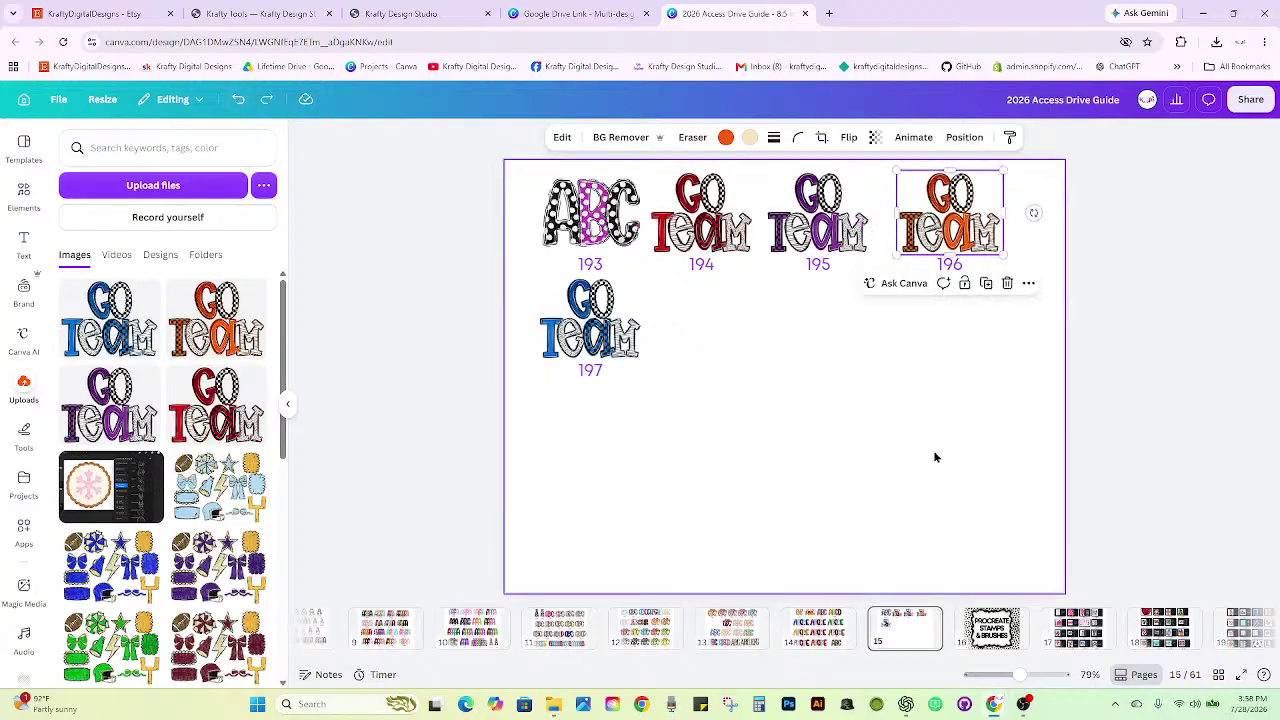
Arrange images 193 to 197 with their labels in one row across the page's upper edge, scaling them down slightly to fit.
{"action": "left_click_drag", "start_coordinate": [995, 411], "coordinate": [941, 240]}
{"action": "left_click", "coordinate": [985, 372]}
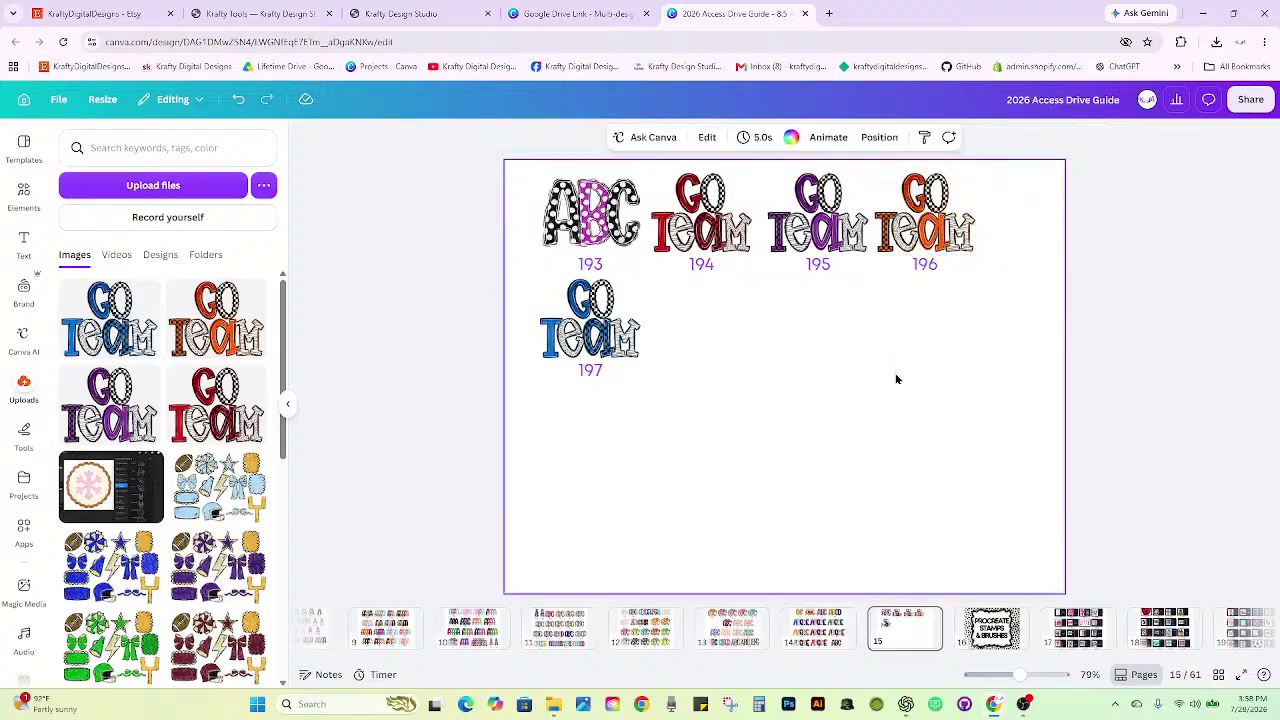
{"action": "left_click_drag", "start_coordinate": [644, 459], "coordinate": [1037, 238]}
{"action": "left_click_drag", "start_coordinate": [1149, 375], "coordinate": [449, 174]}
{"action": "left_click_drag", "start_coordinate": [1094, 178], "coordinate": [1057, 182]}
{"action": "left_click_drag", "start_coordinate": [997, 236], "coordinate": [990, 231]}
{"action": "left_click", "coordinate": [977, 397]}
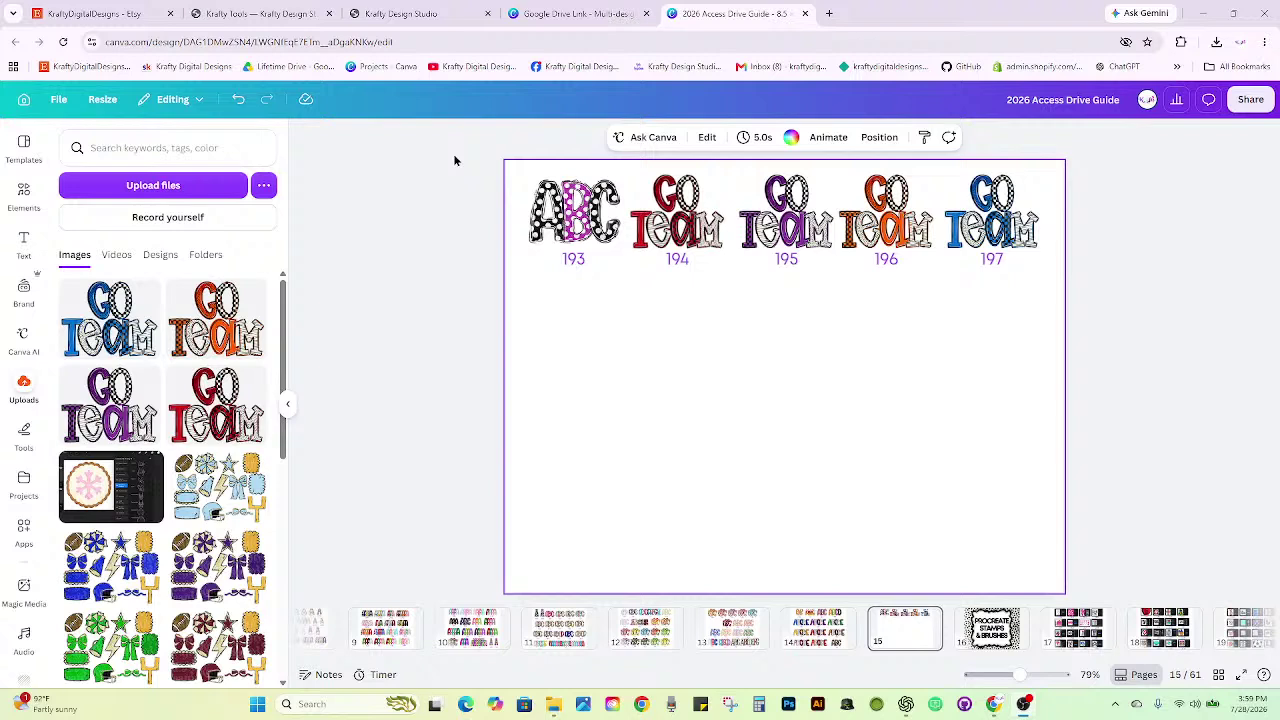
Switch to File Explorer and go up from the TST Papers folder to My Drive.
{"action": "mouse_move", "coordinate": [563, 707]}
{"action": "left_click", "coordinate": [580, 630]}
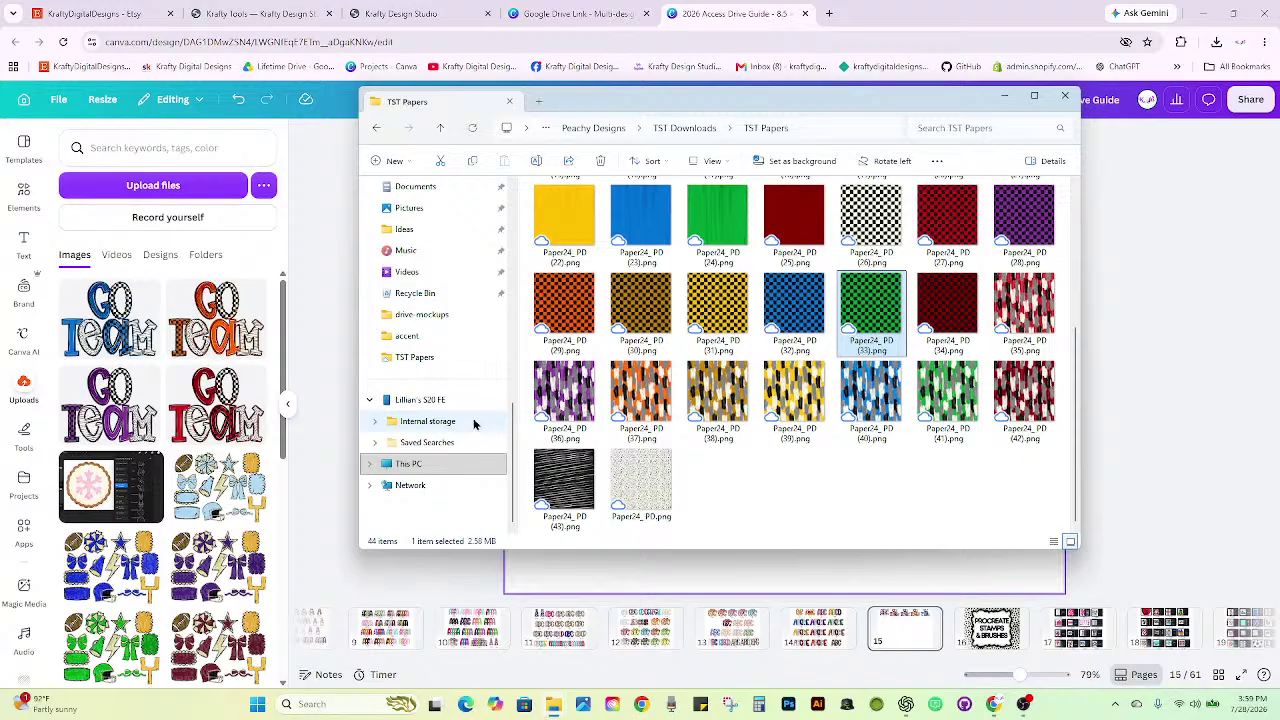
{"action": "left_click", "coordinate": [546, 128]}
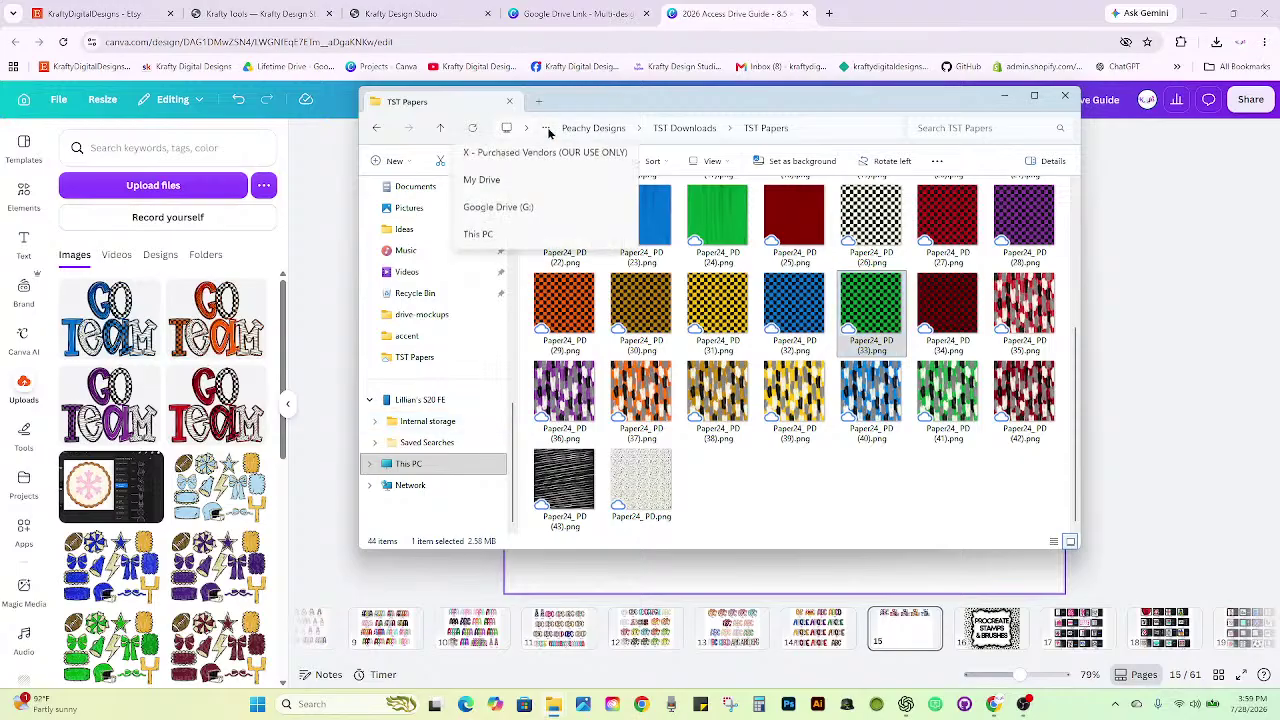
{"action": "left_click", "coordinate": [545, 154]}
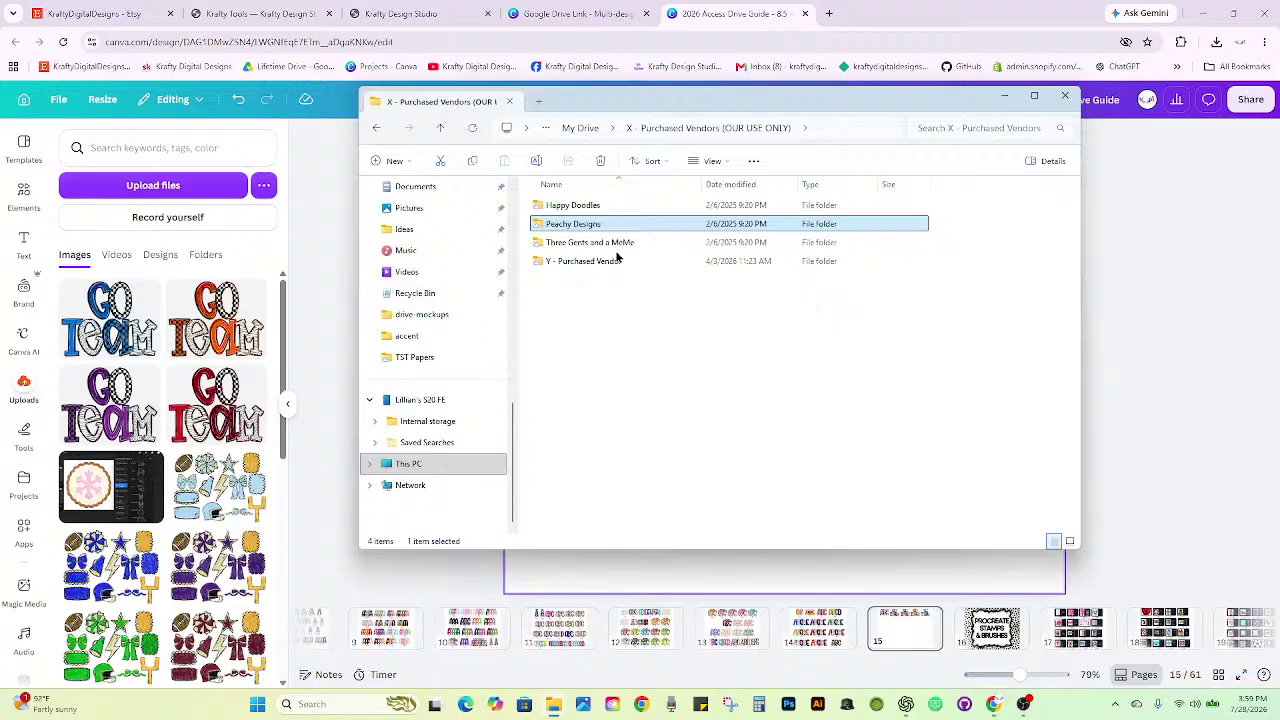
{"action": "left_click", "coordinate": [591, 128]}
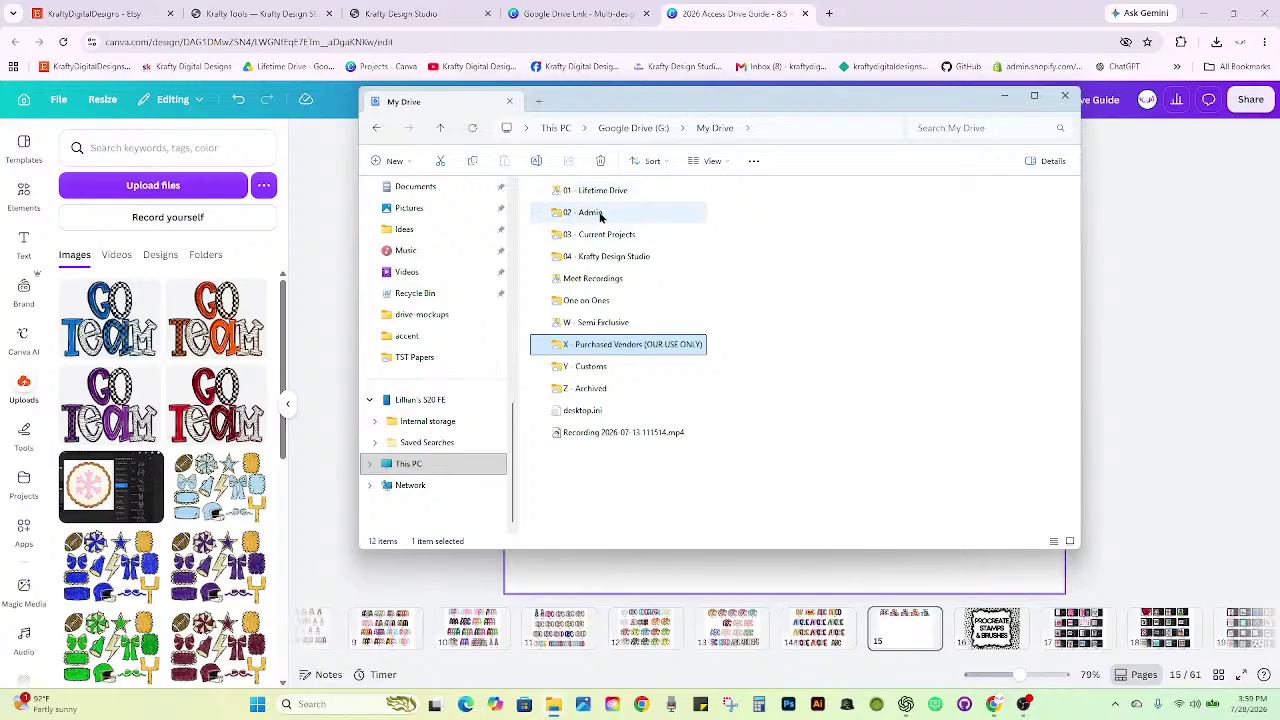
Open the TST Papers folder inside X - Purchased Vendors (OUR USE ONLY), Peachy Designs, TST Downloads.
{"action": "mouse_move", "coordinate": [600, 216]}
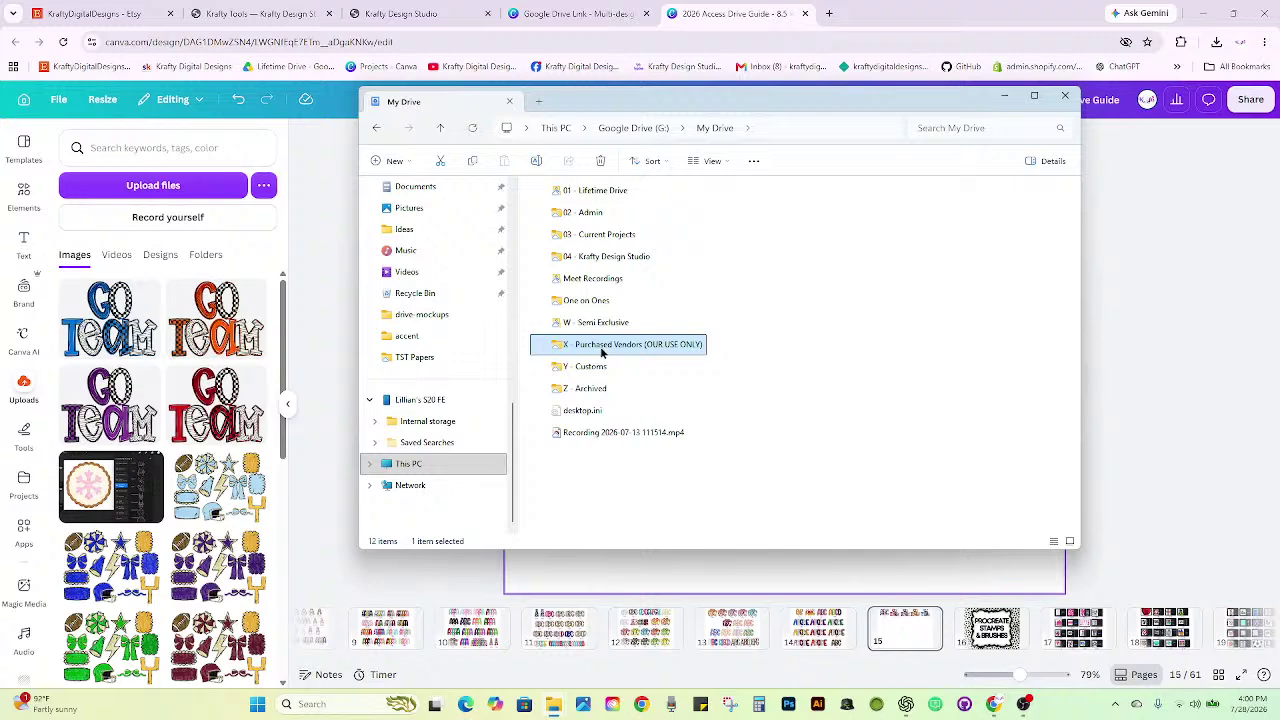
{"action": "double_click", "coordinate": [603, 349]}
{"action": "double_click", "coordinate": [608, 225]}
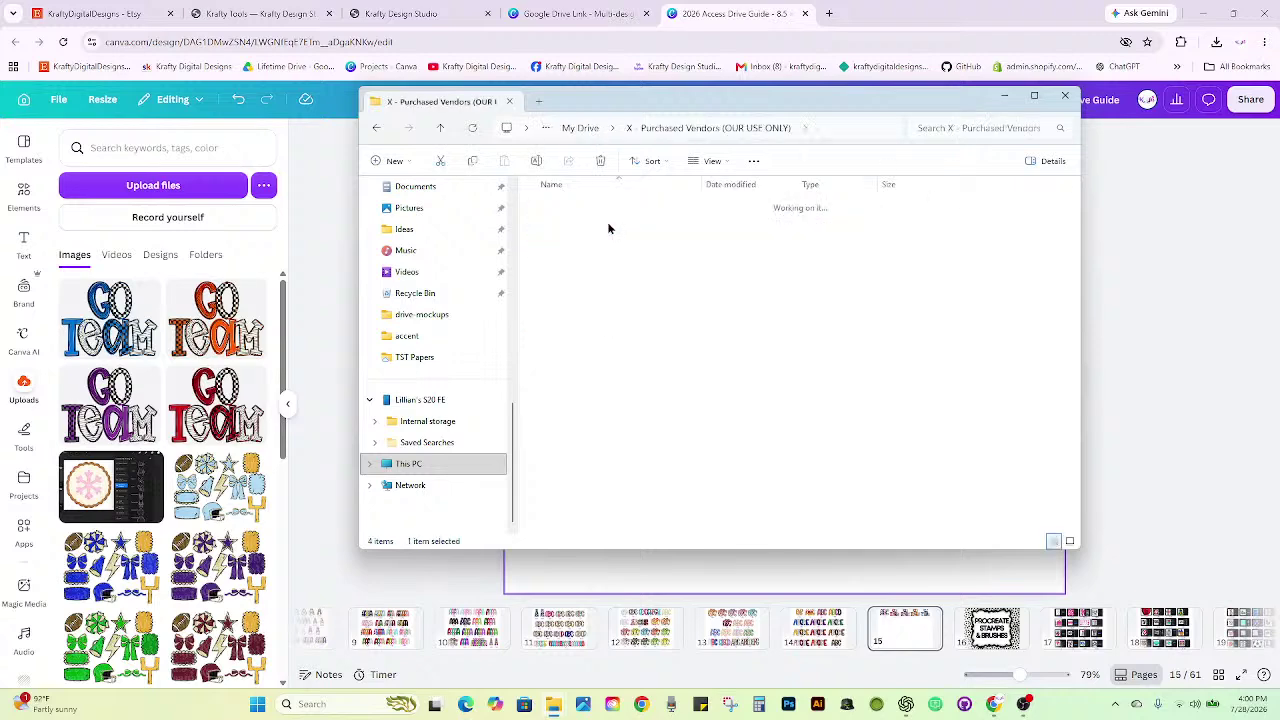
{"action": "scroll", "coordinate": [608, 239], "scroll_direction": "down", "scroll_amount": 15}
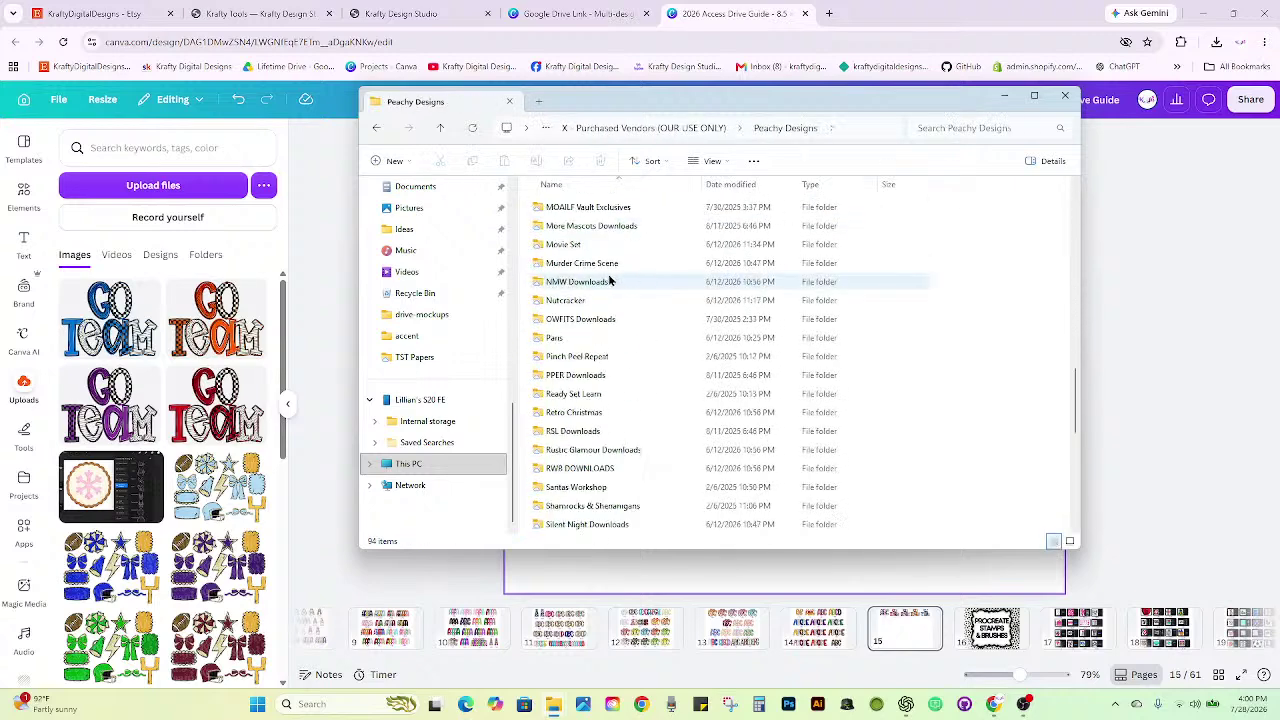
{"action": "scroll", "coordinate": [608, 281], "scroll_direction": "down", "scroll_amount": 4}
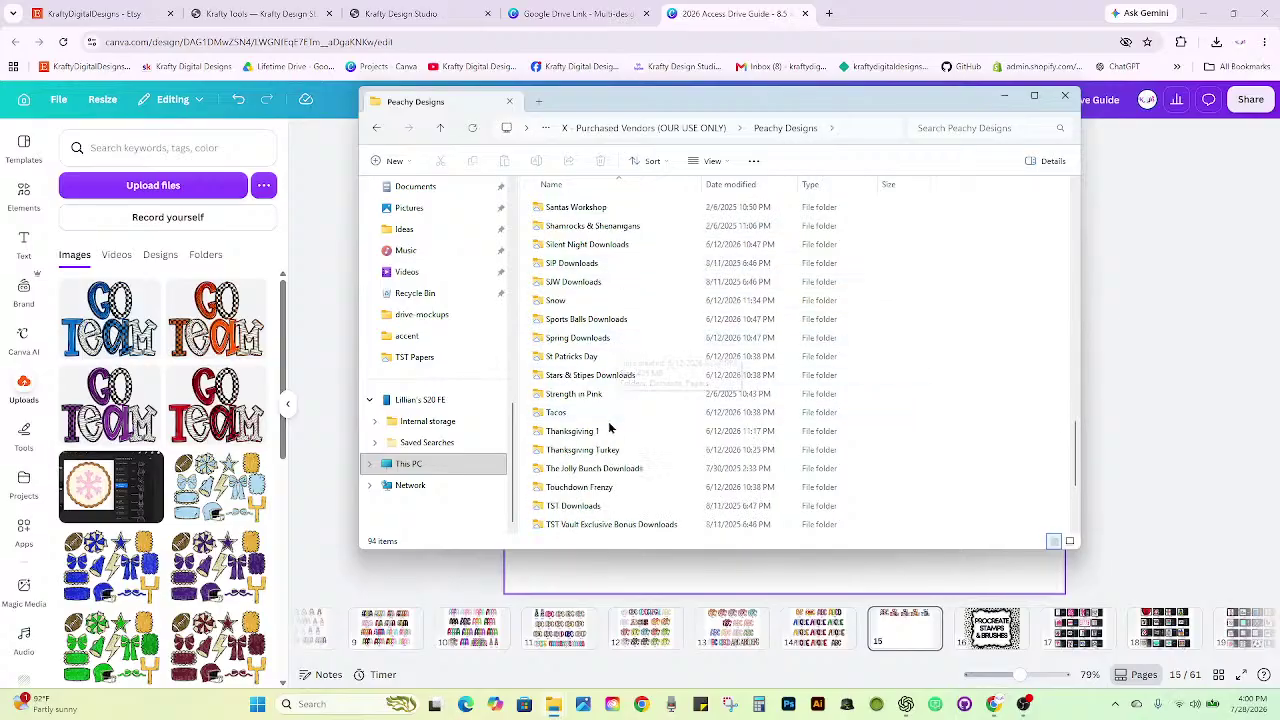
{"action": "double_click", "coordinate": [613, 448]}
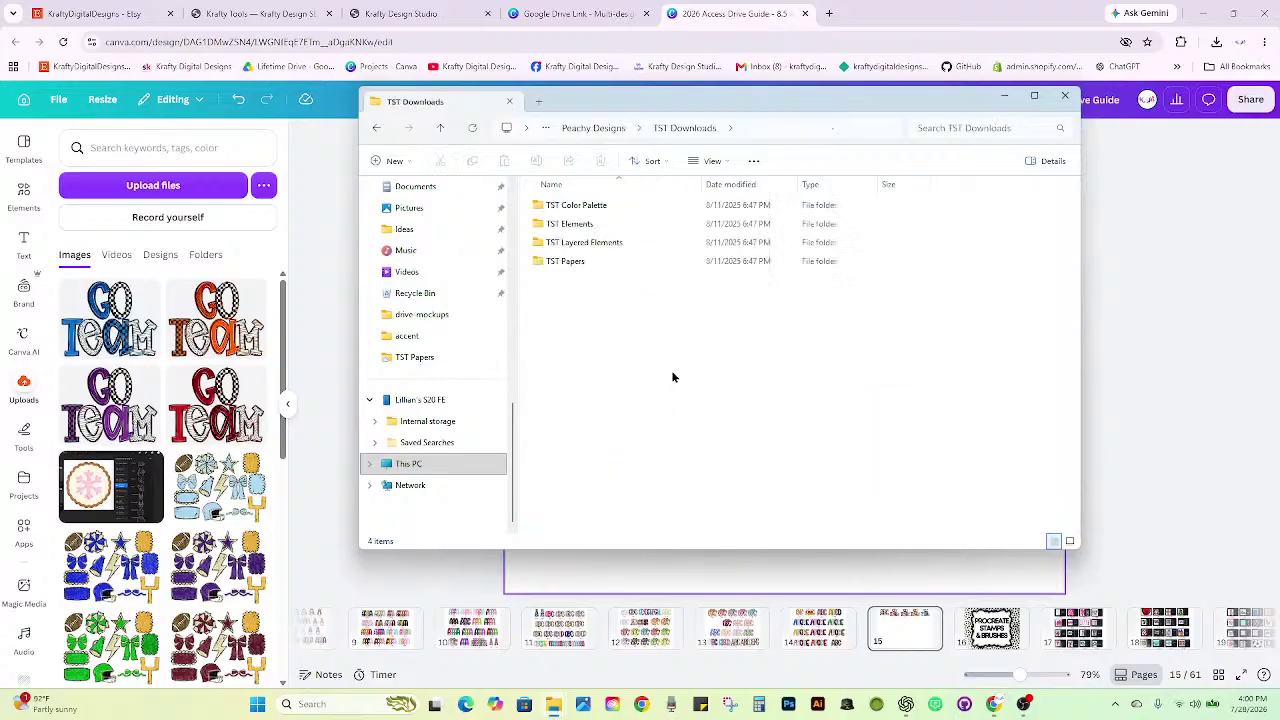
{"action": "double_click", "coordinate": [613, 260]}
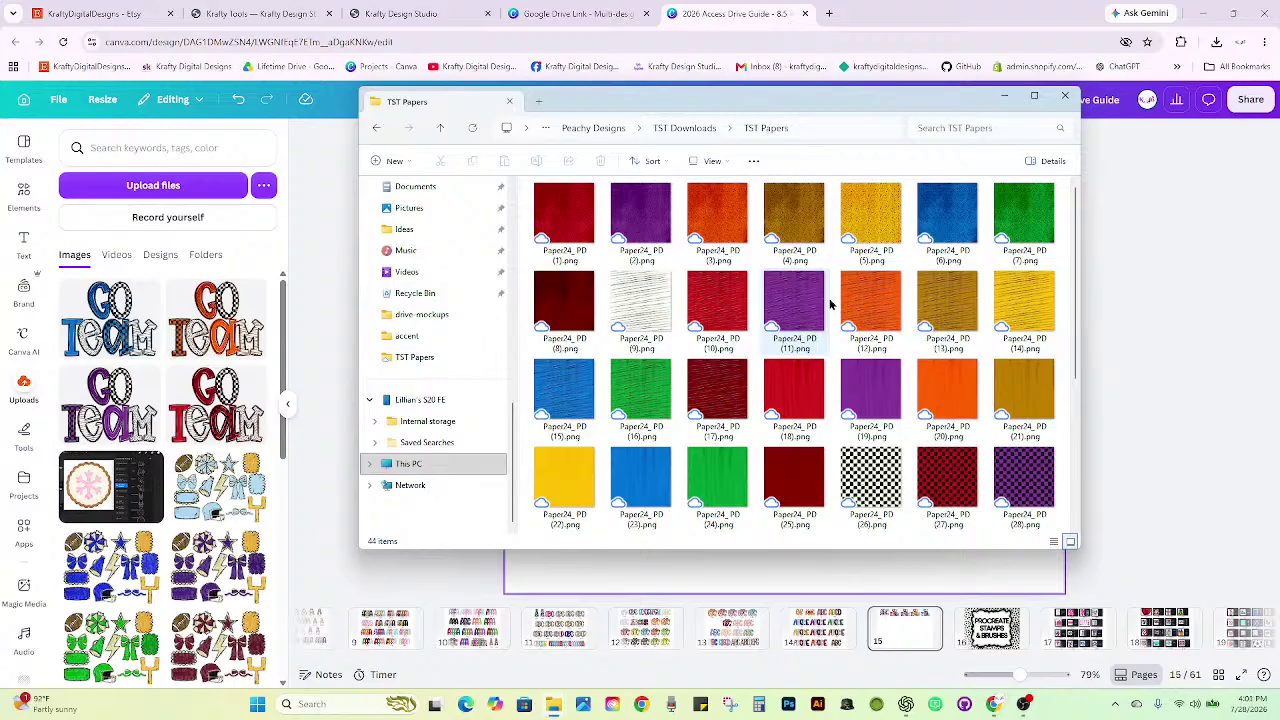
Switch to Etsy and search the marketplace for "neon fall png".
{"action": "left_click", "coordinate": [80, 12]}
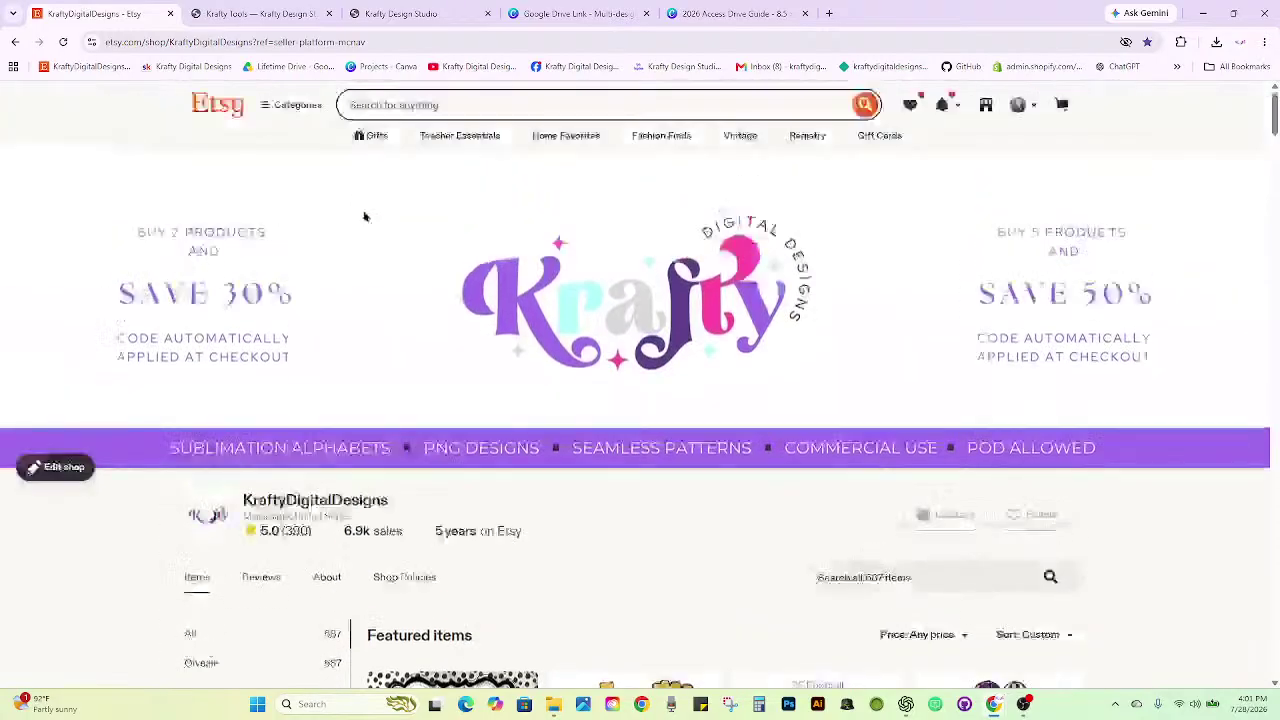
{"action": "left_click", "coordinate": [430, 106]}
{"action": "type", "text": "neon "}
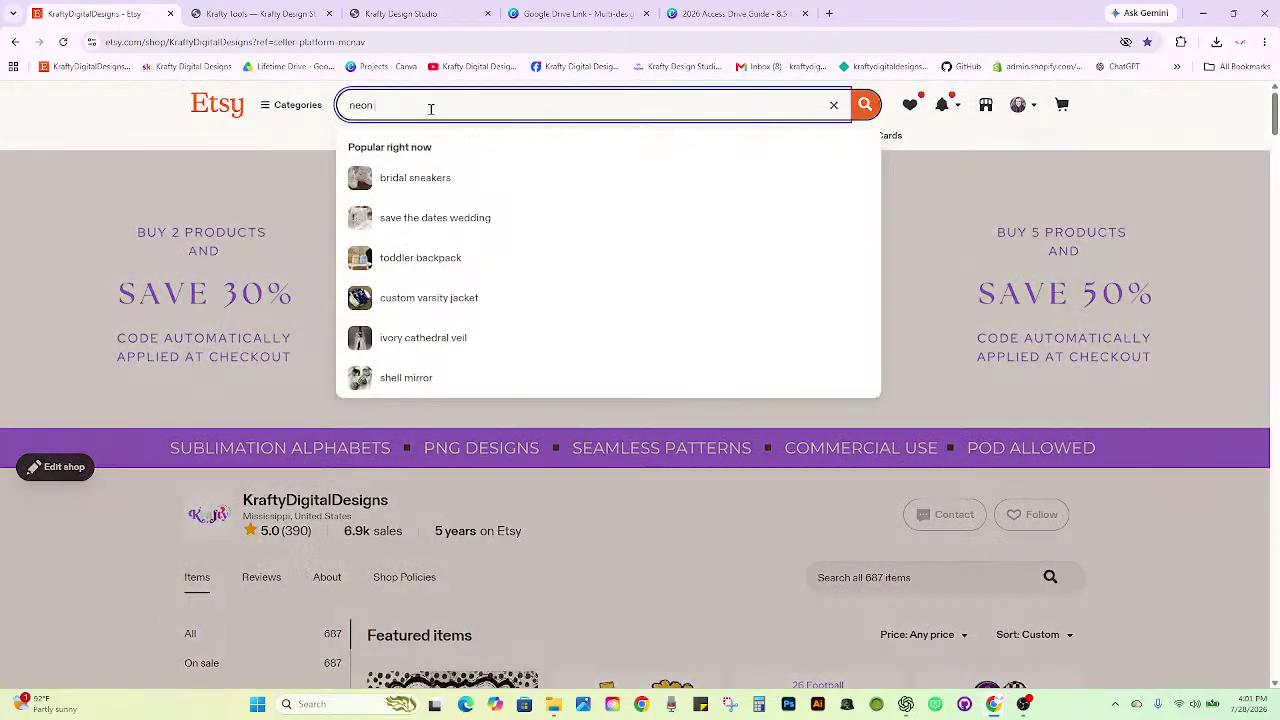
{"action": "type", "text": "fall "}
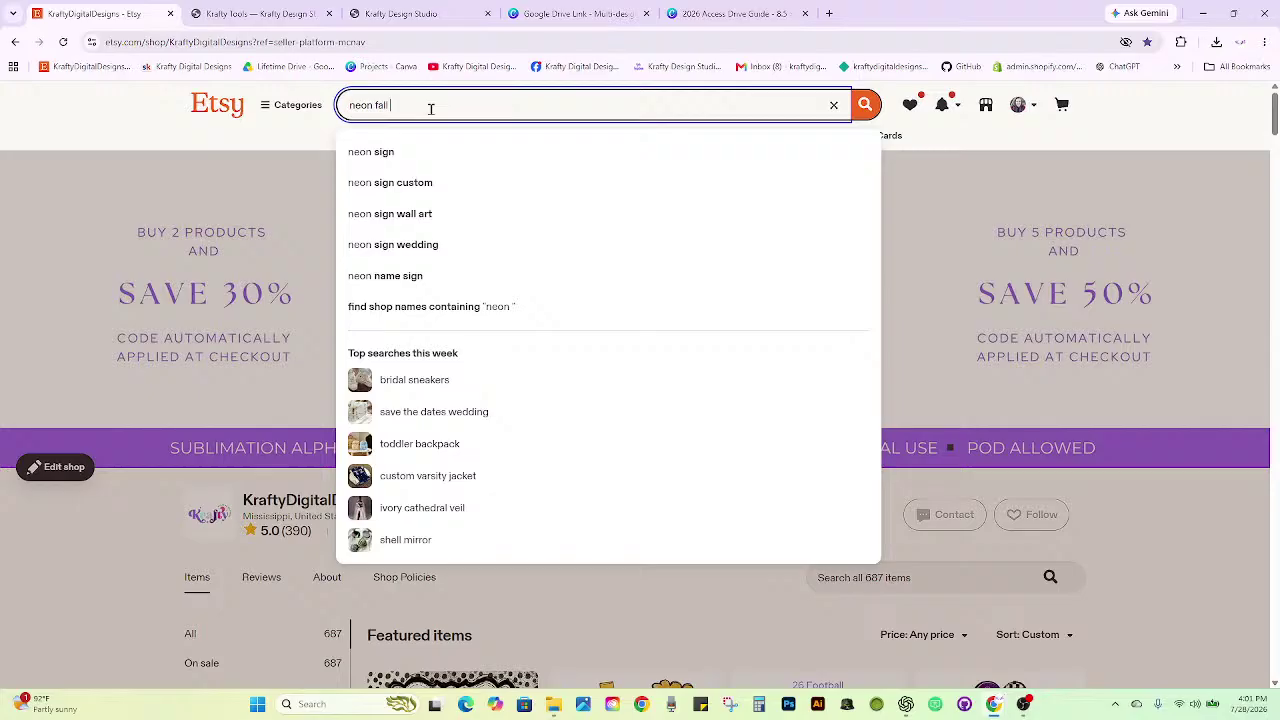
{"action": "type", "text": "png"}
{"action": "key", "text": "Return"}
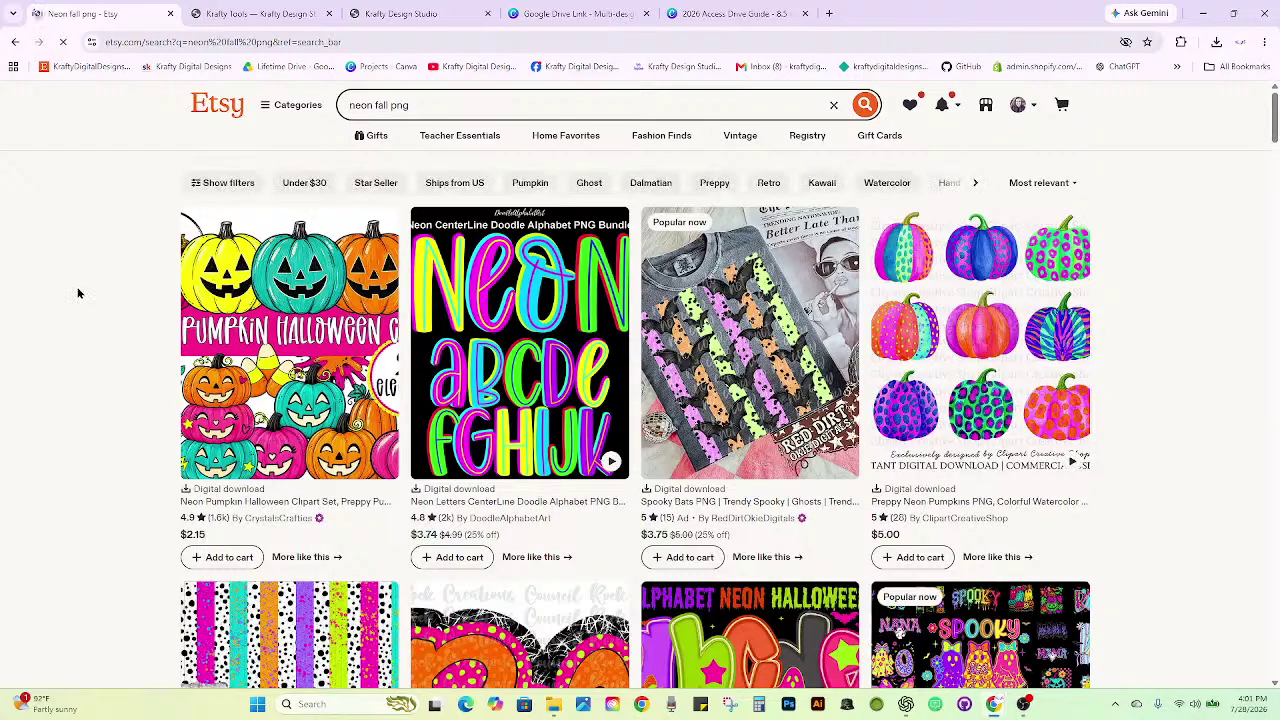
Examine the neon fall listings in the search results for design styles and color ideas.
{"action": "scroll", "coordinate": [78, 293], "scroll_direction": "down", "scroll_amount": 1}
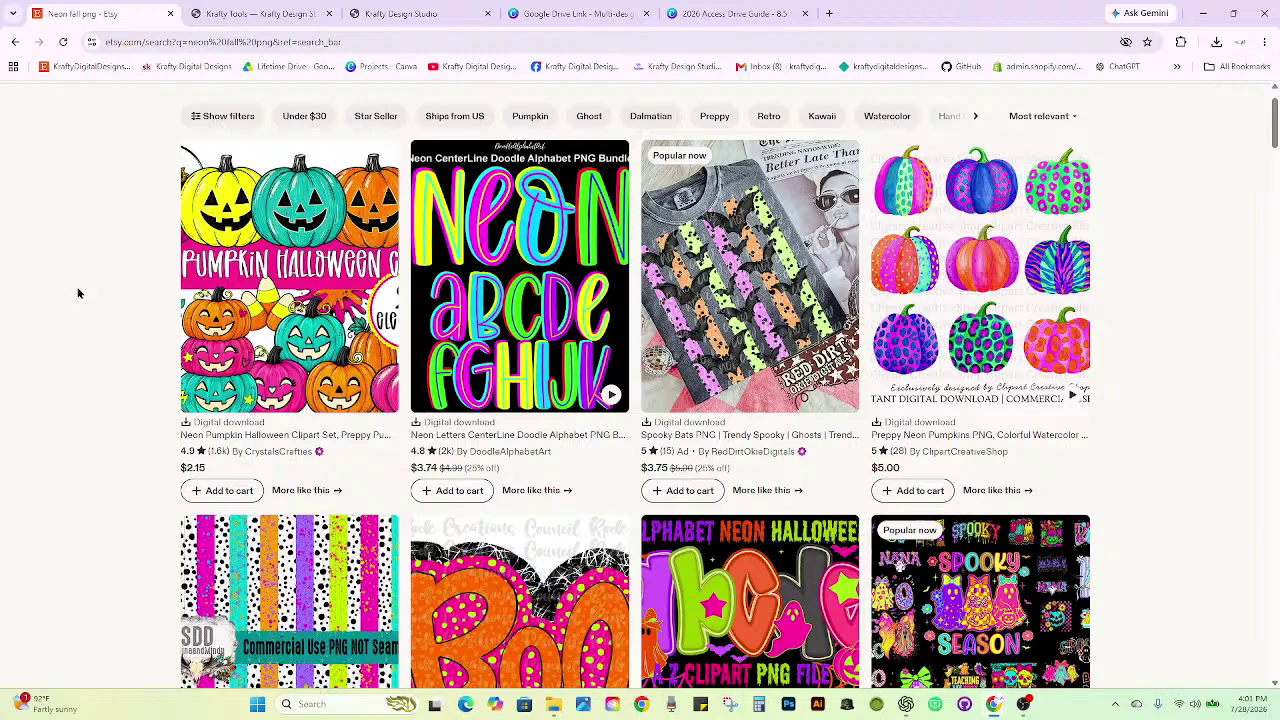
{"action": "scroll", "coordinate": [78, 293], "scroll_direction": "down", "scroll_amount": 1}
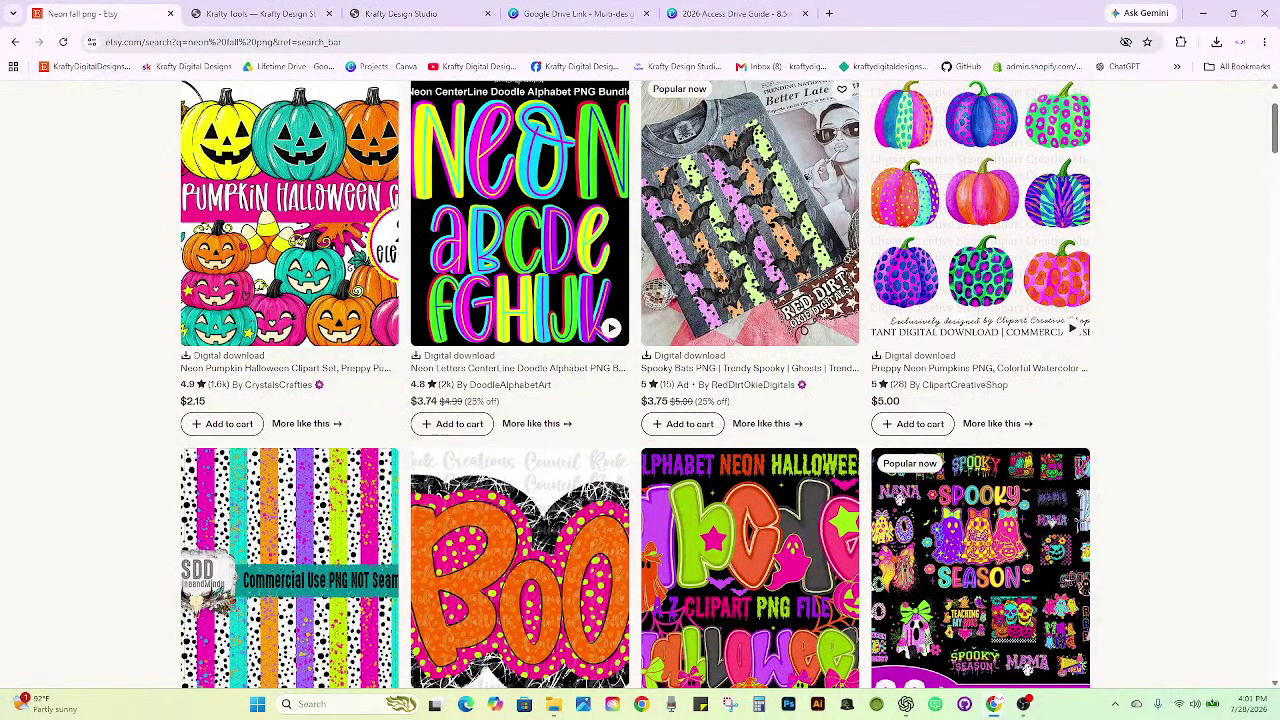
{"action": "scroll", "coordinate": [125, 314], "scroll_direction": "down", "scroll_amount": 2}
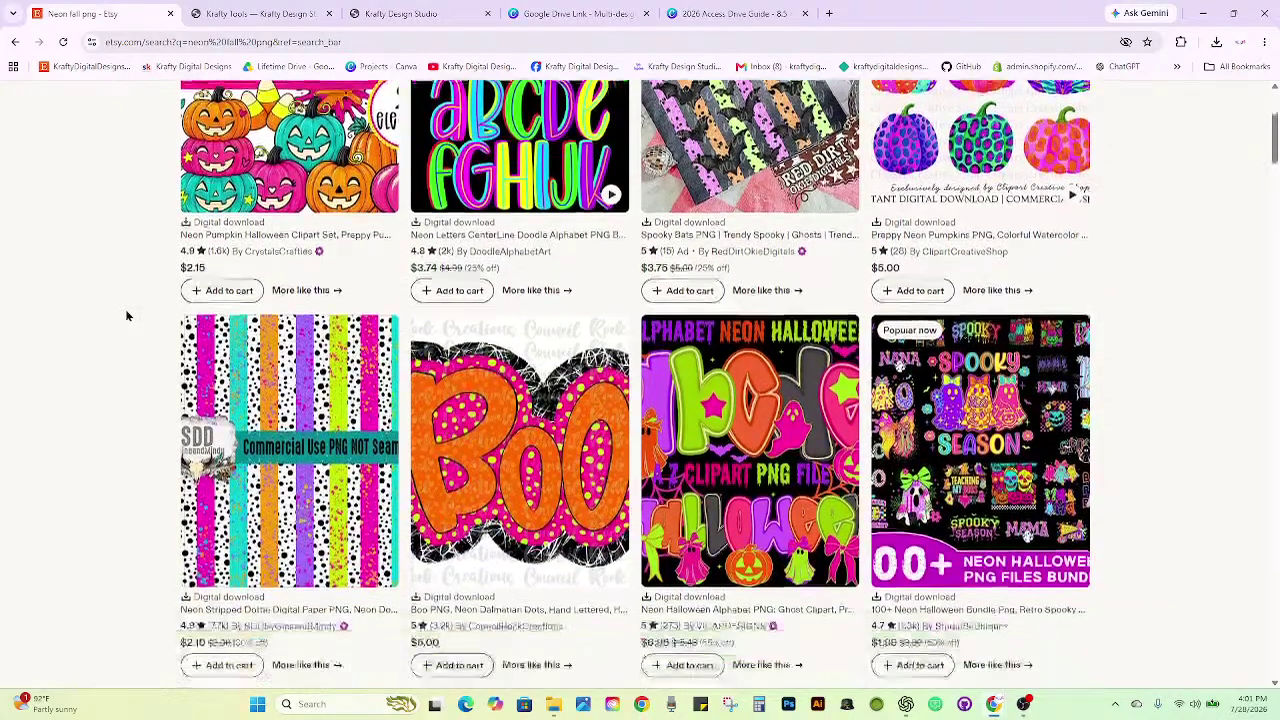
{"action": "scroll", "coordinate": [125, 320], "scroll_direction": "down", "scroll_amount": 6}
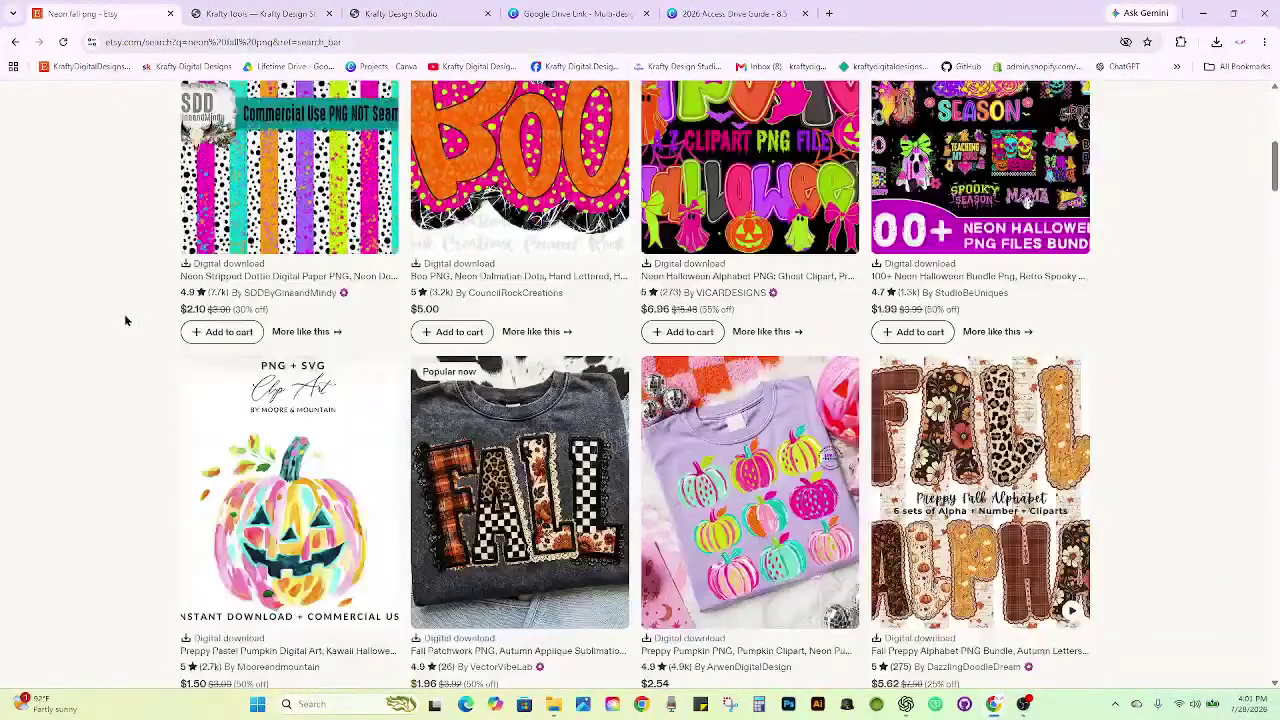
{"action": "scroll", "coordinate": [125, 320], "scroll_direction": "down", "scroll_amount": 2}
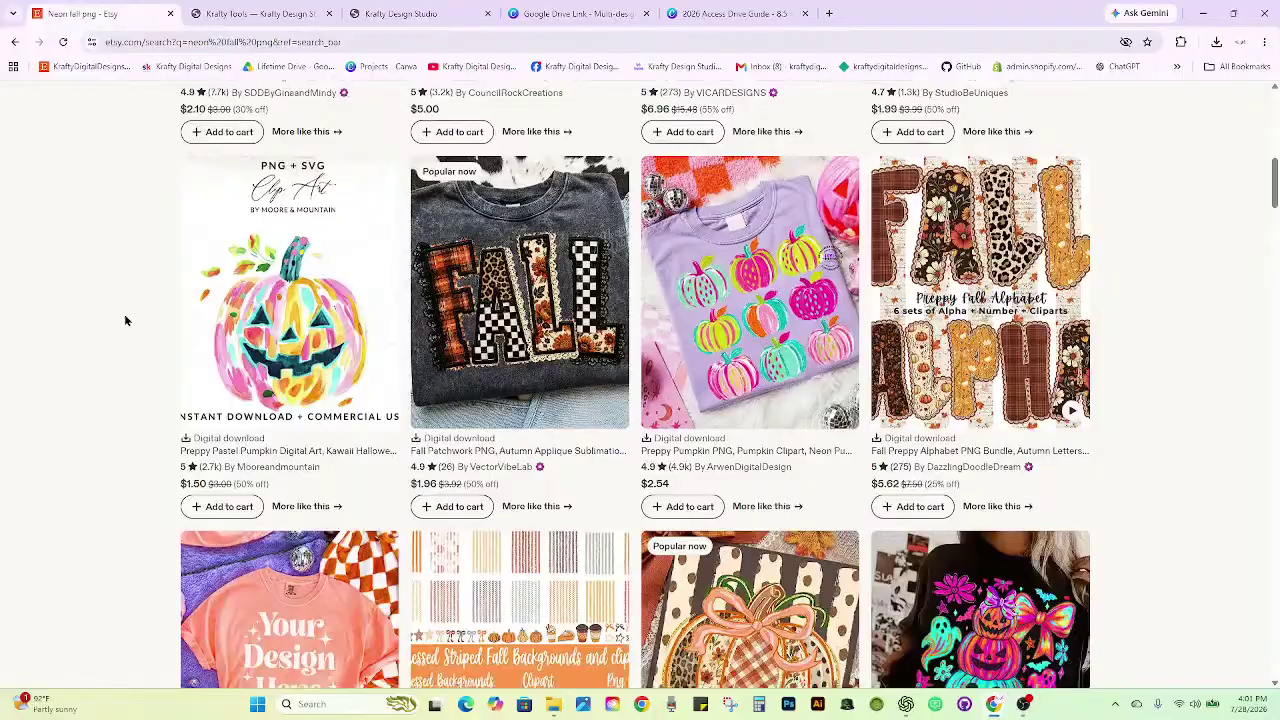
{"action": "scroll", "coordinate": [125, 320], "scroll_direction": "down", "scroll_amount": 4}
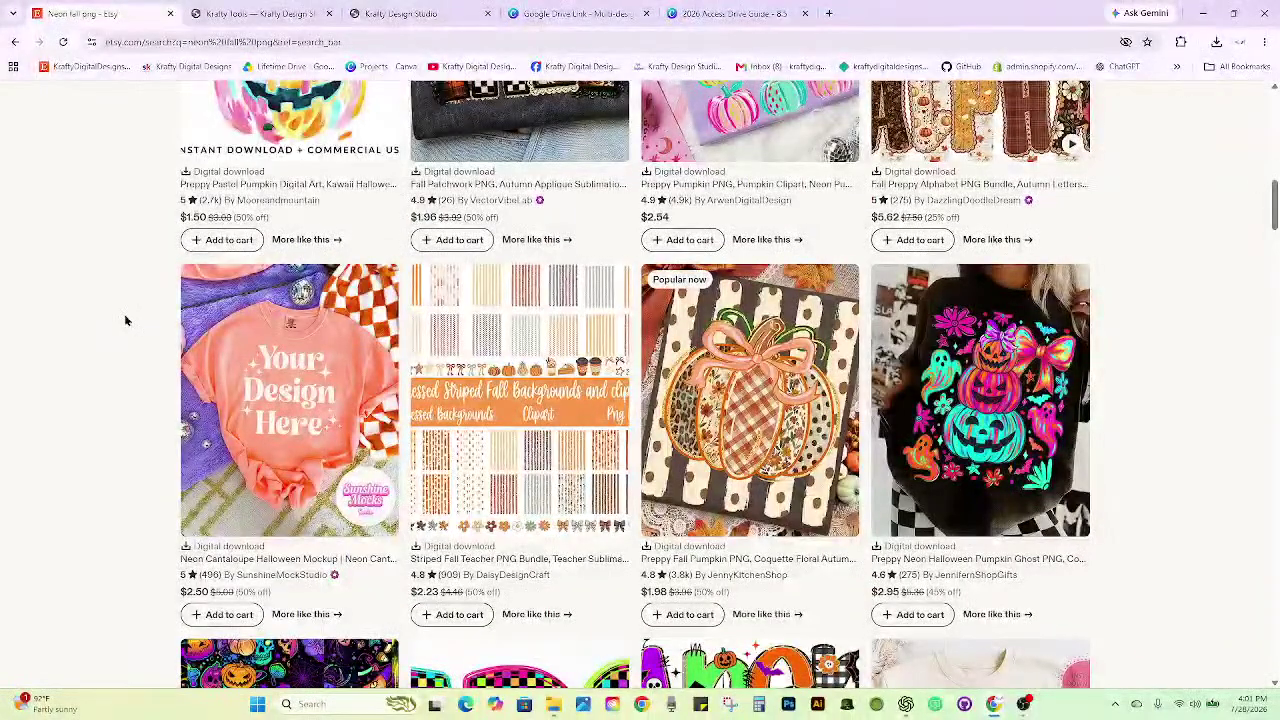
{"action": "scroll", "coordinate": [125, 320], "scroll_direction": "down", "scroll_amount": 2}
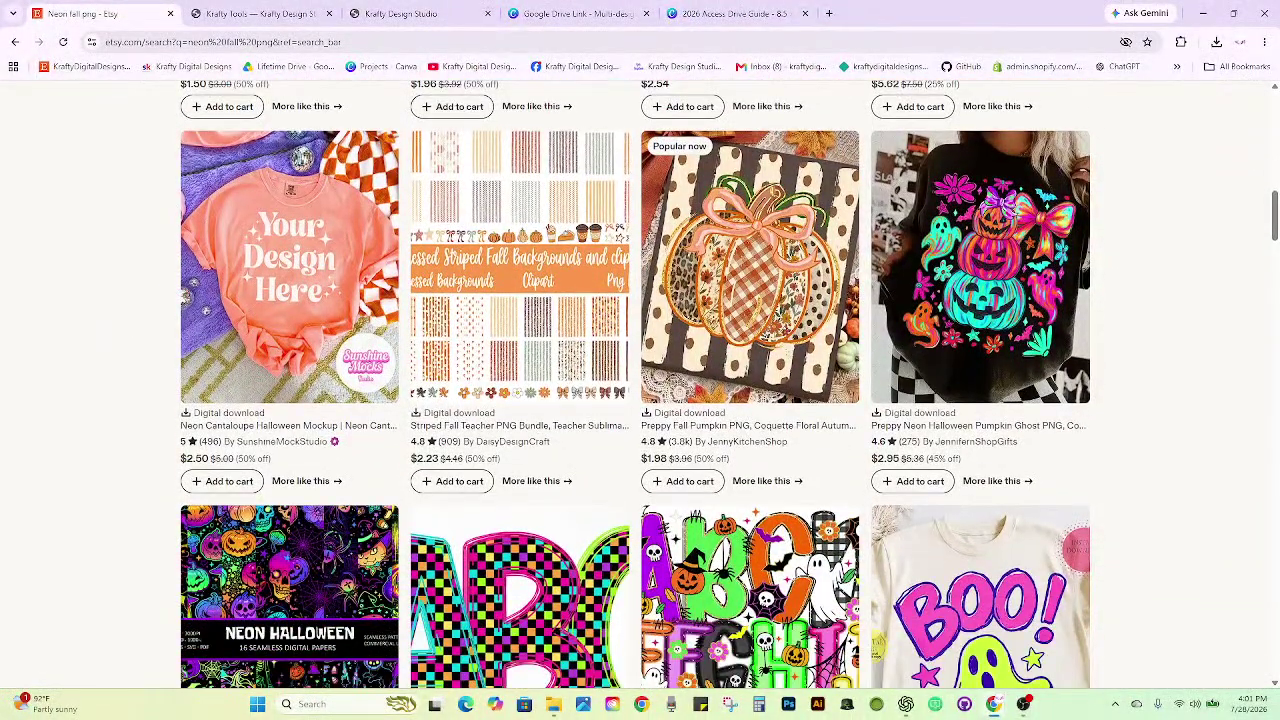
{"action": "scroll", "coordinate": [754, 210], "scroll_direction": "down", "scroll_amount": 1}
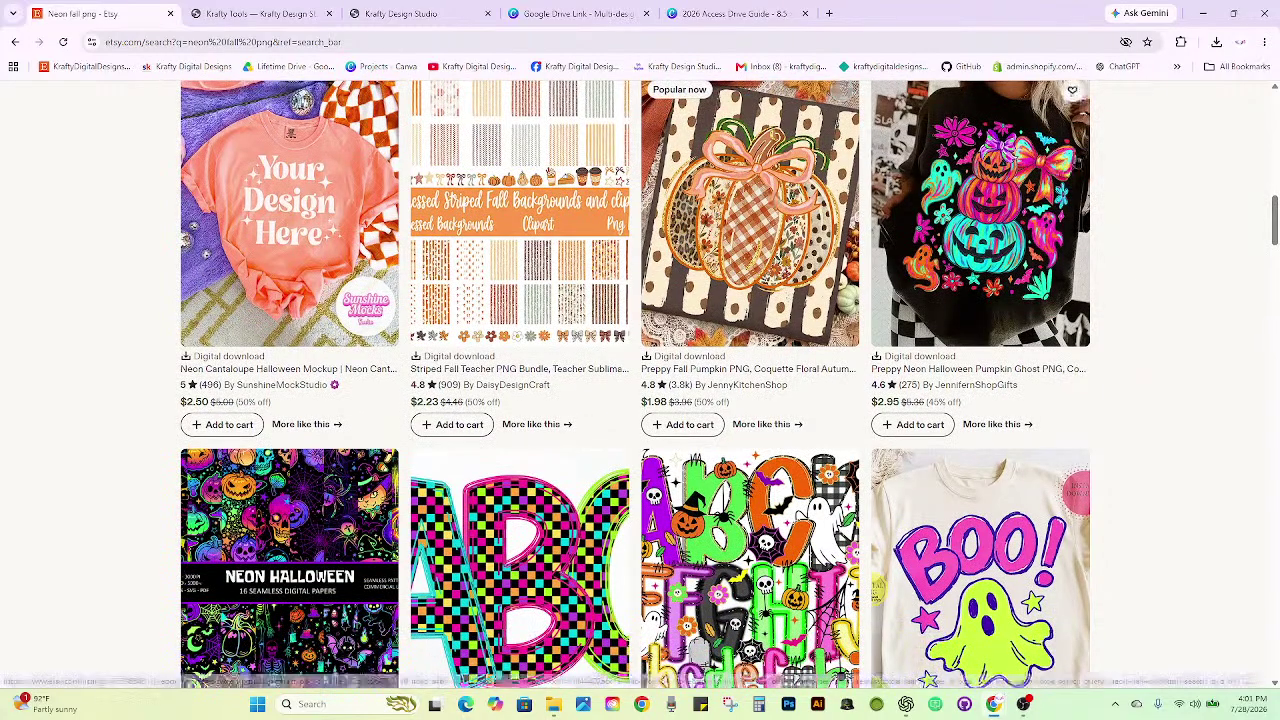
{"action": "left_click_drag", "start_coordinate": [1274, 210], "coordinate": [1143, 106]}
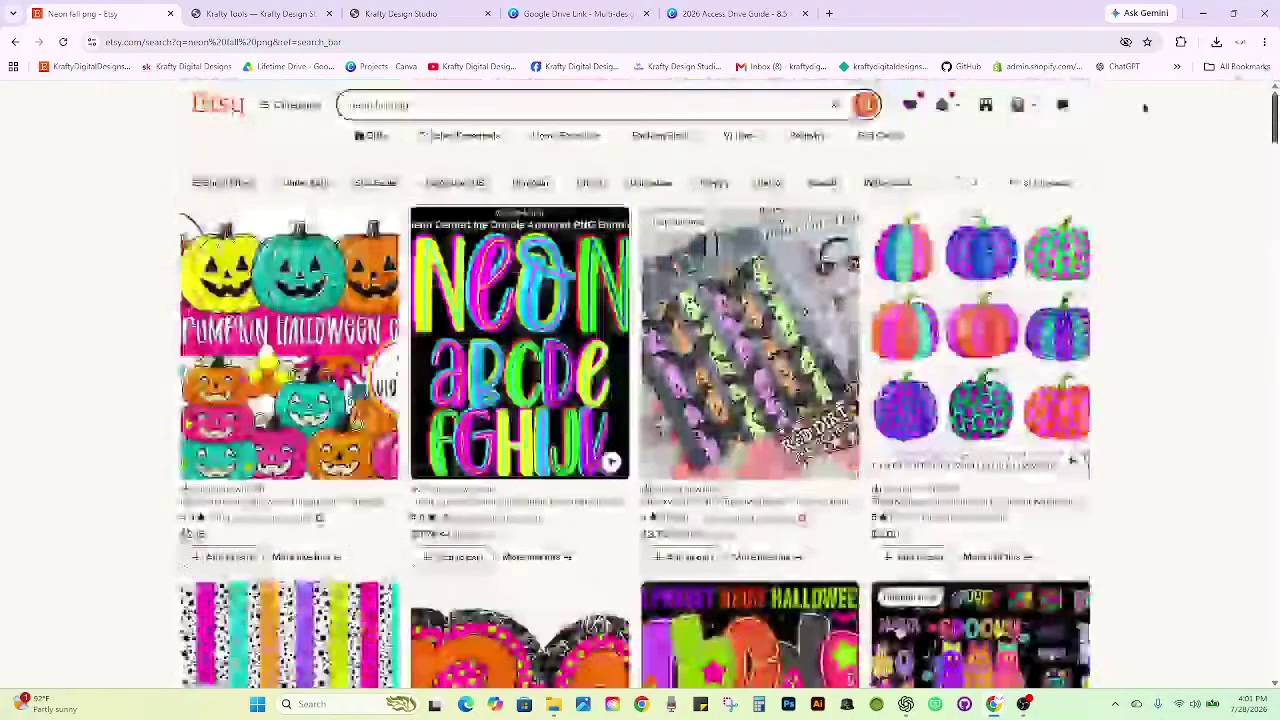
Open the KraftyDigitalDesigns shop page through Shop Manager and look over its featured sections and existing listings.
{"action": "left_click", "coordinate": [986, 106]}
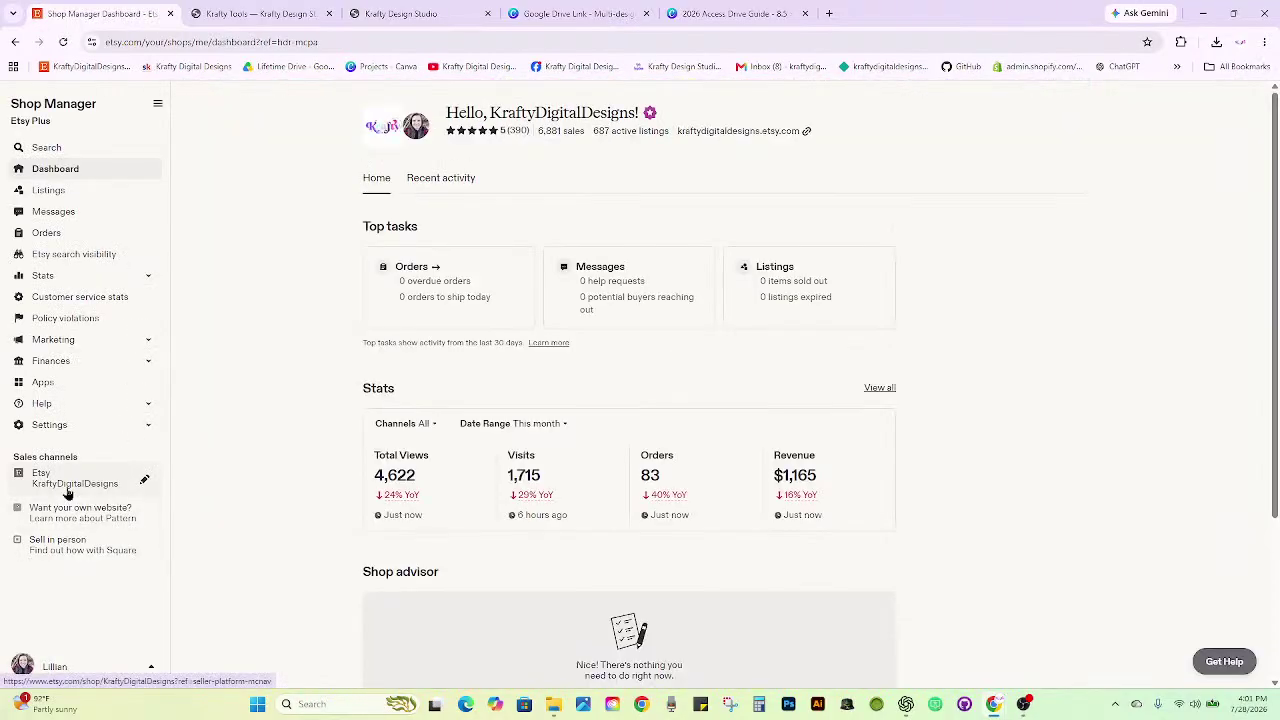
{"action": "left_click", "coordinate": [67, 488]}
{"action": "scroll", "coordinate": [380, 340], "scroll_direction": "down", "scroll_amount": 4}
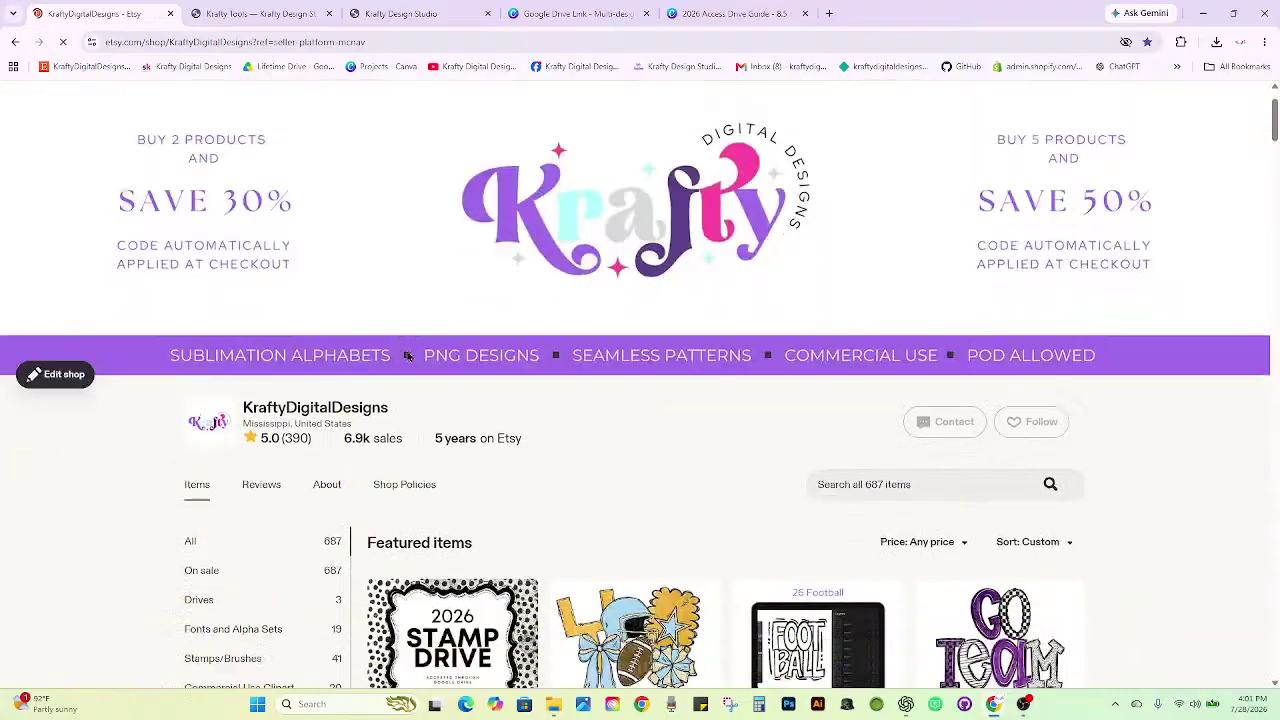
{"action": "scroll", "coordinate": [409, 355], "scroll_direction": "down", "scroll_amount": 10}
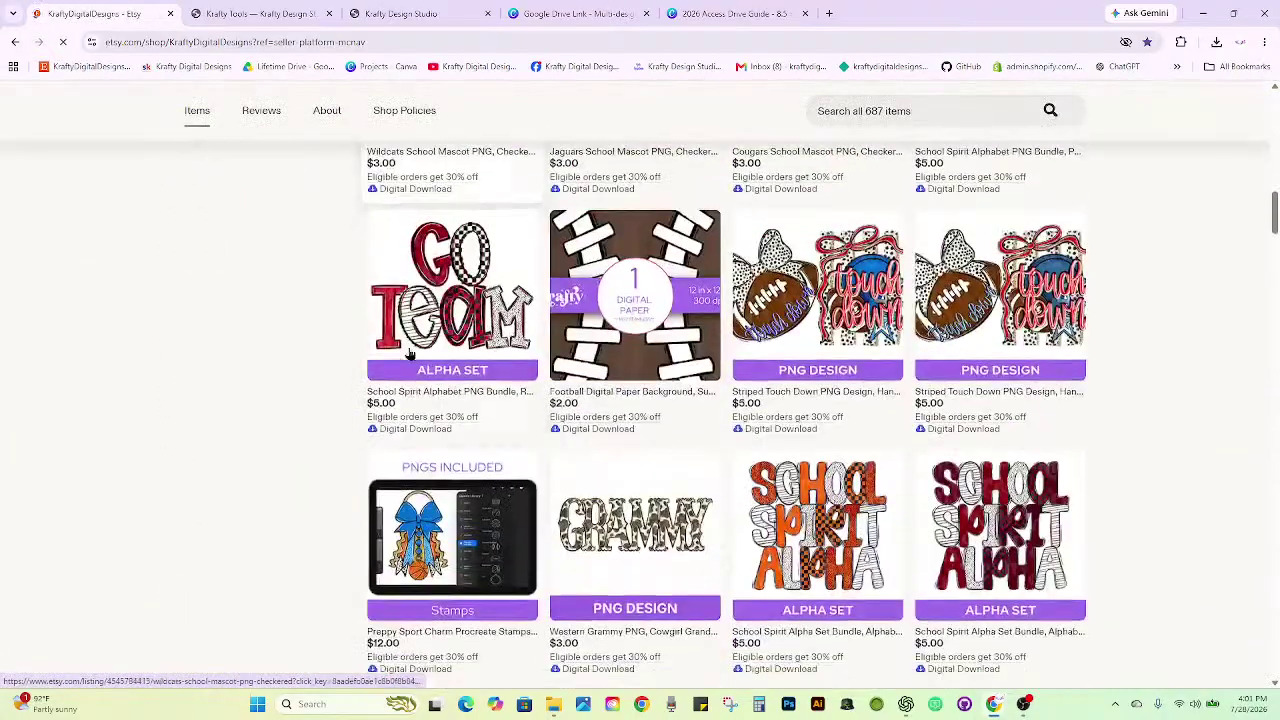
{"action": "scroll", "coordinate": [409, 355], "scroll_direction": "down", "scroll_amount": 6}
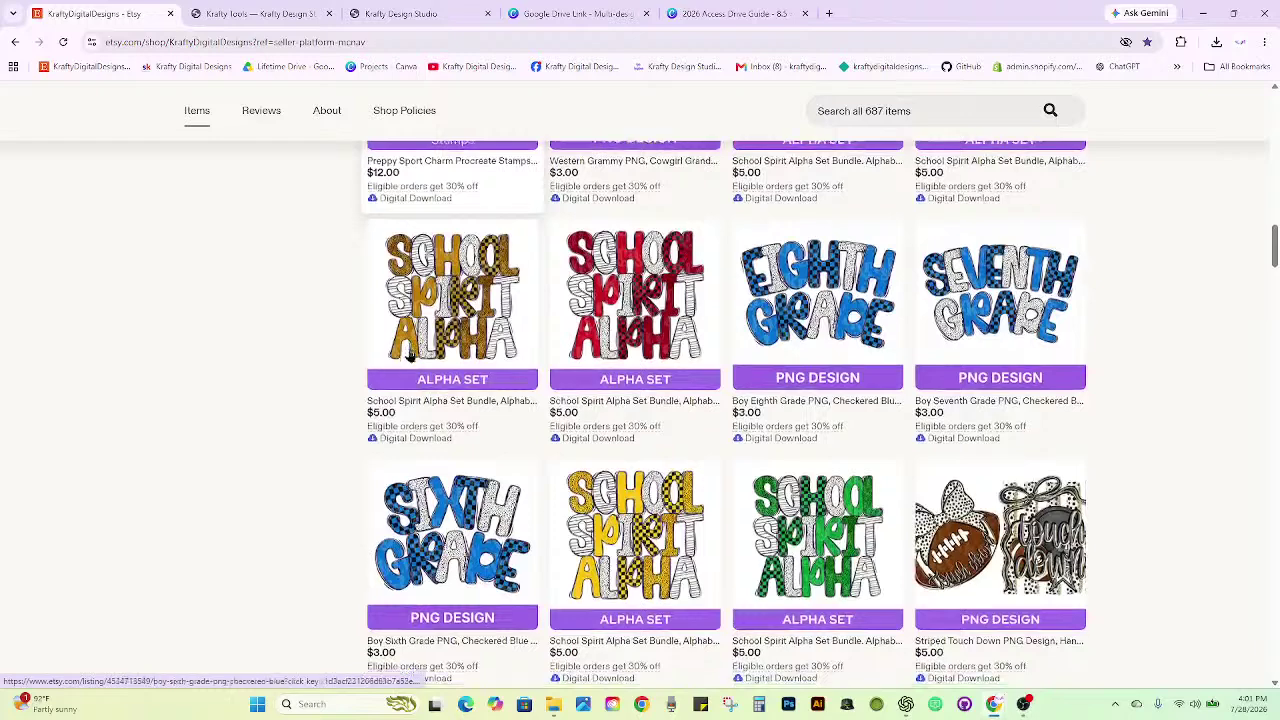
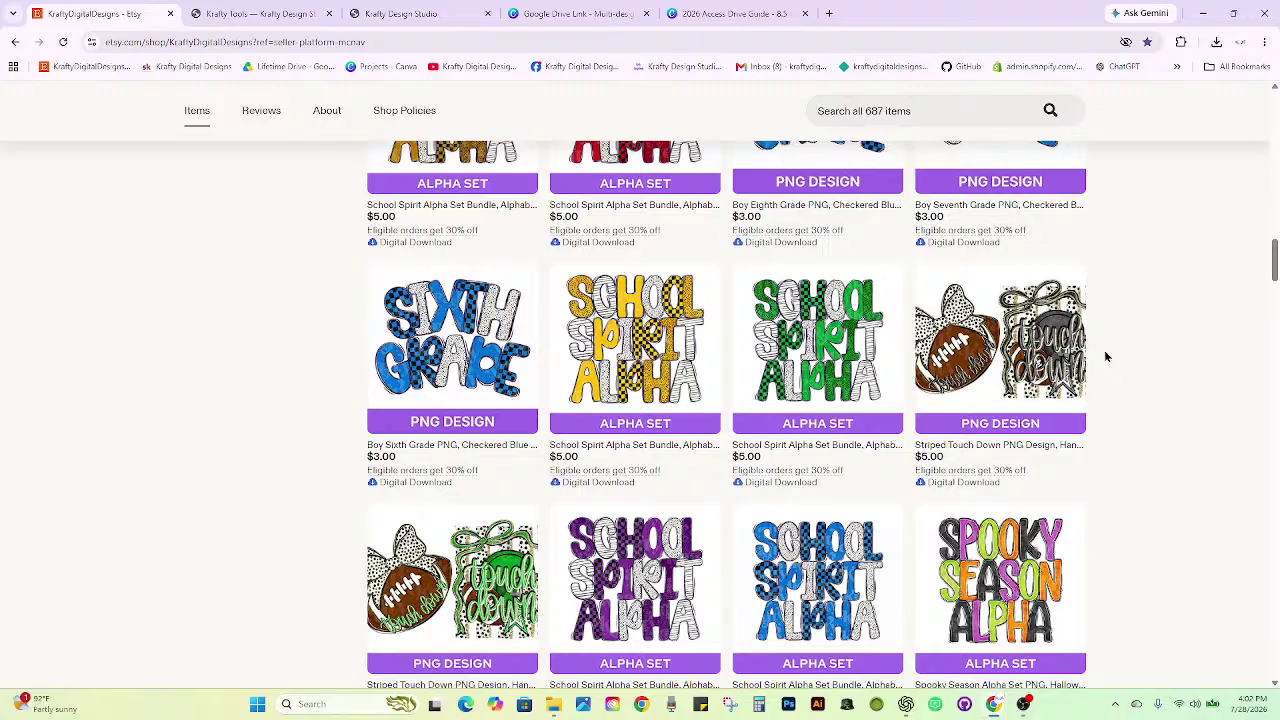
{"action": "scroll", "coordinate": [707, 316], "scroll_direction": "up", "scroll_amount": 10}
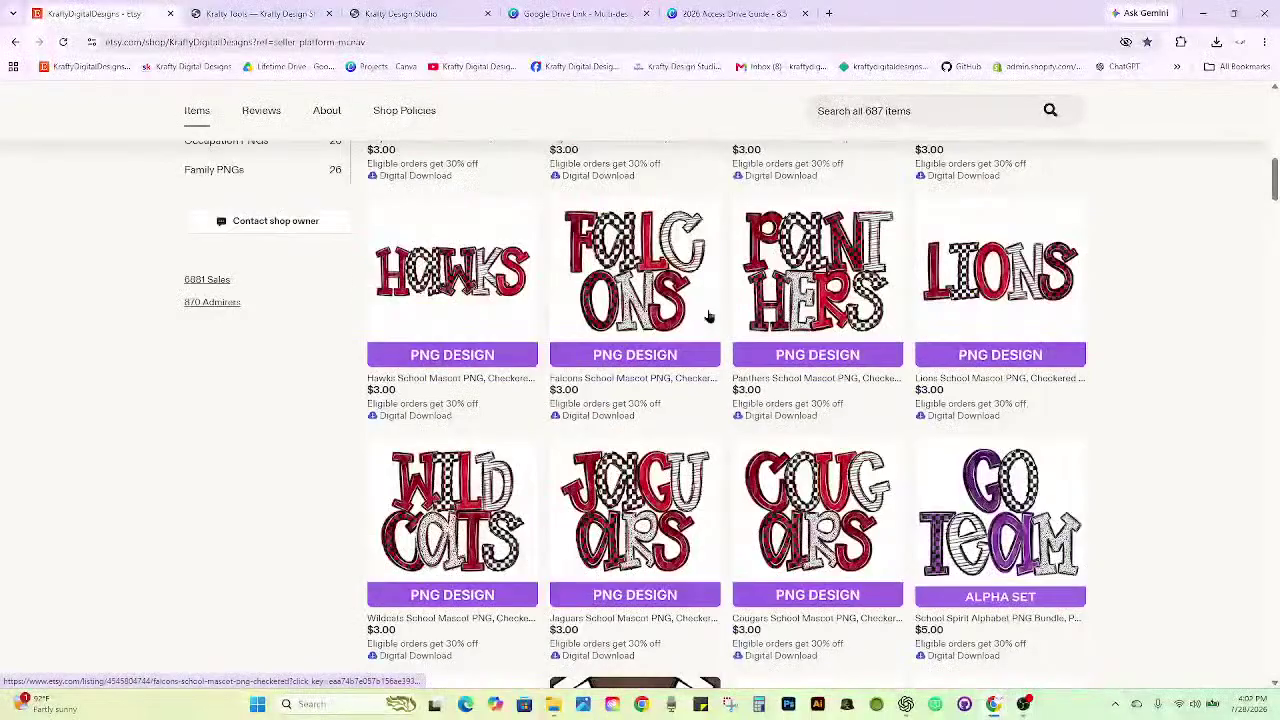
{"action": "scroll", "coordinate": [708, 315], "scroll_direction": "up", "scroll_amount": 5}
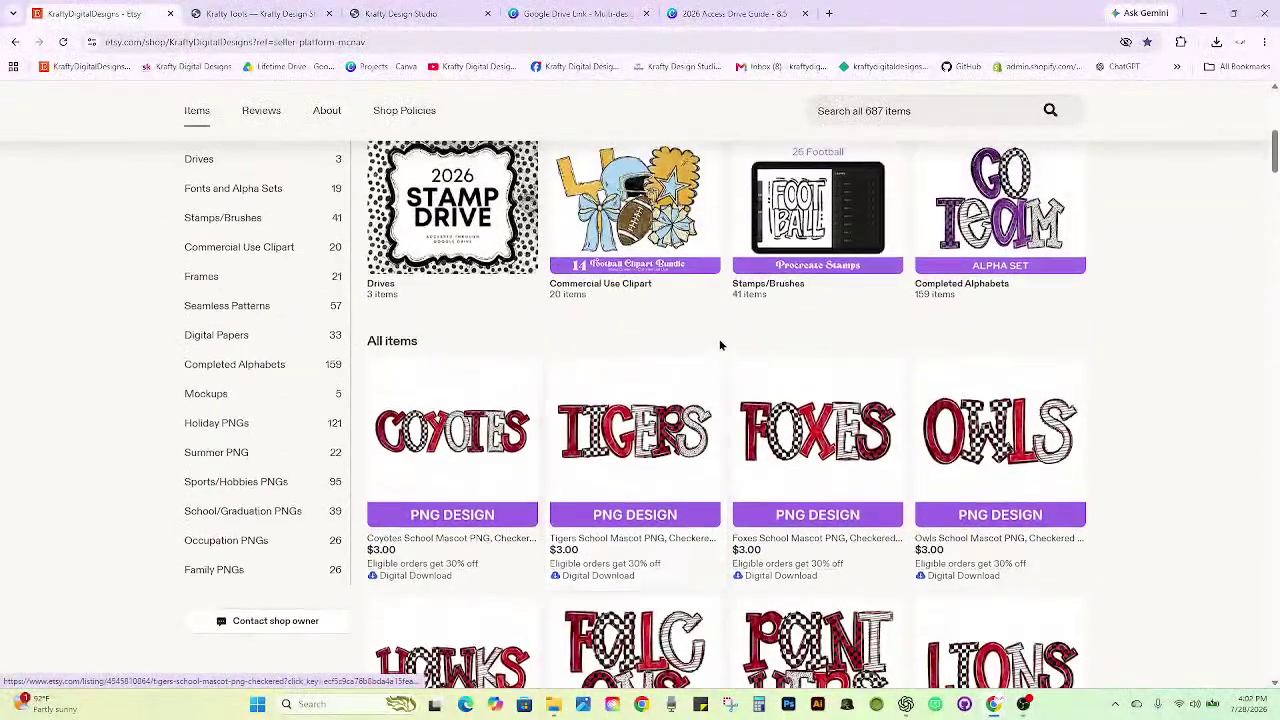
{"action": "scroll", "coordinate": [705, 347], "scroll_direction": "up", "scroll_amount": 1}
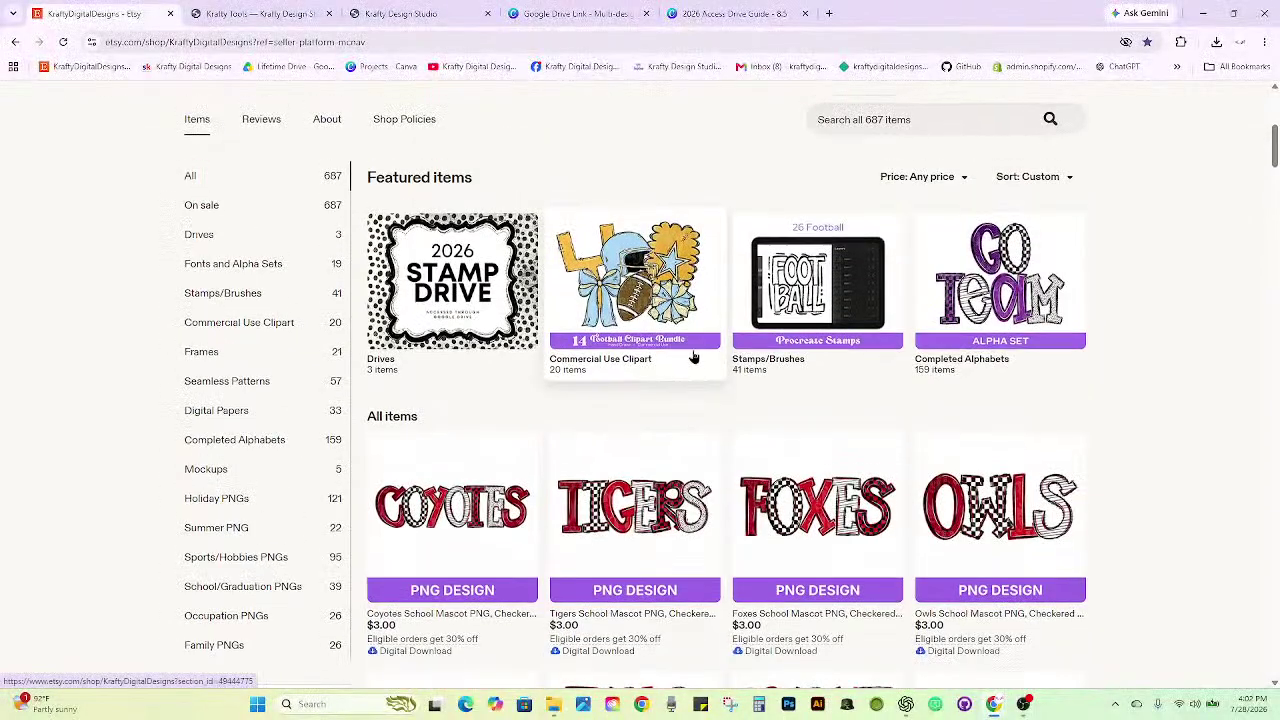
{"action": "scroll", "coordinate": [693, 357], "scroll_direction": "up", "scroll_amount": 2}
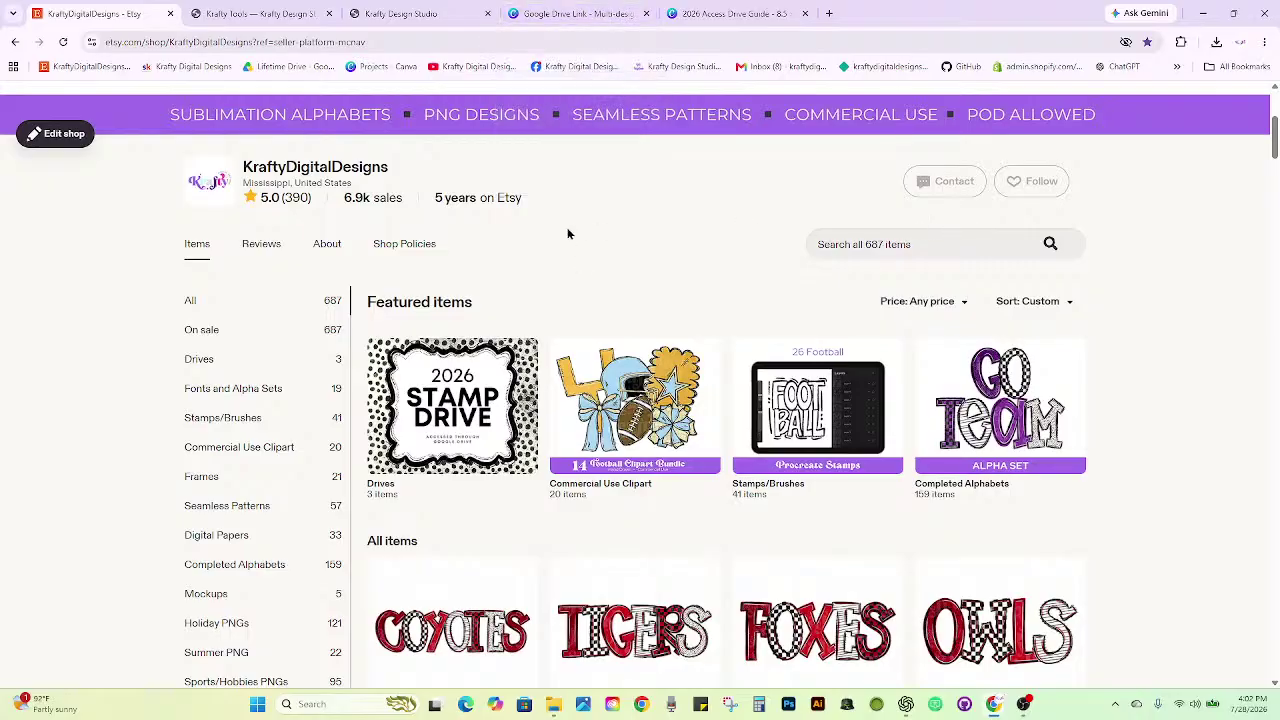
{"action": "scroll", "coordinate": [450, 523], "scroll_direction": "down", "scroll_amount": 2}
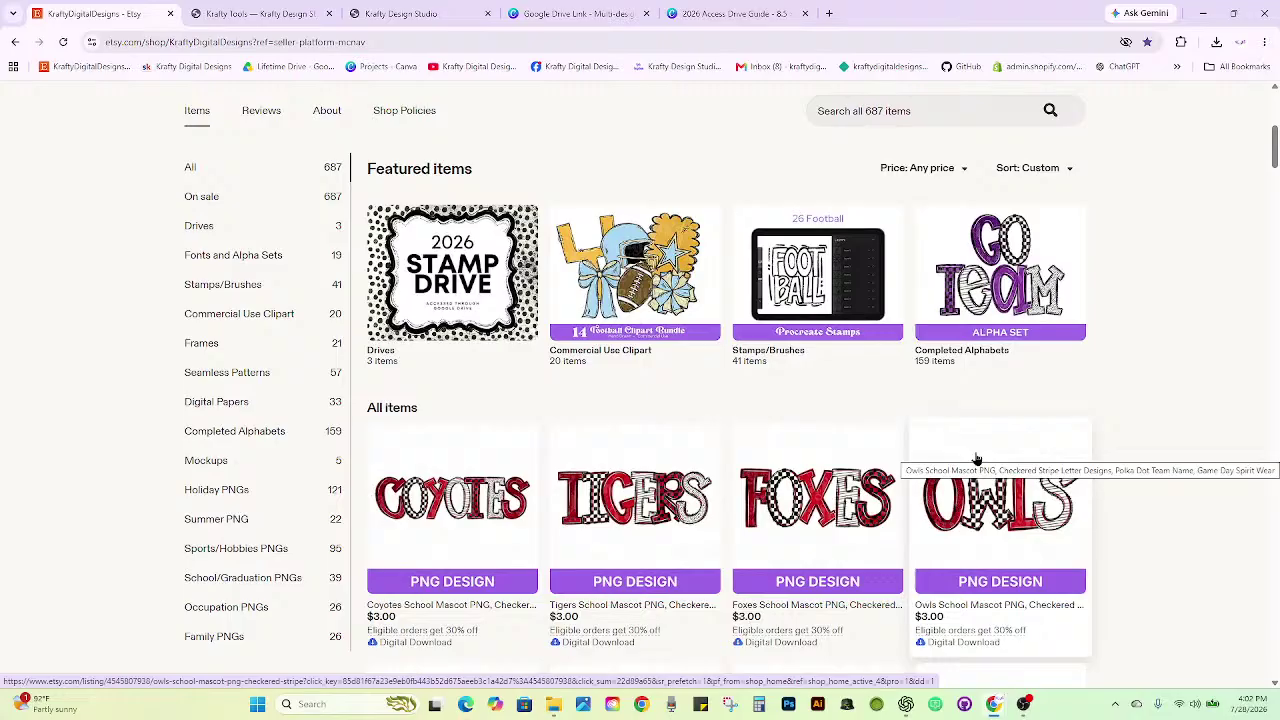
{"action": "scroll", "coordinate": [950, 455], "scroll_direction": "up", "scroll_amount": 5}
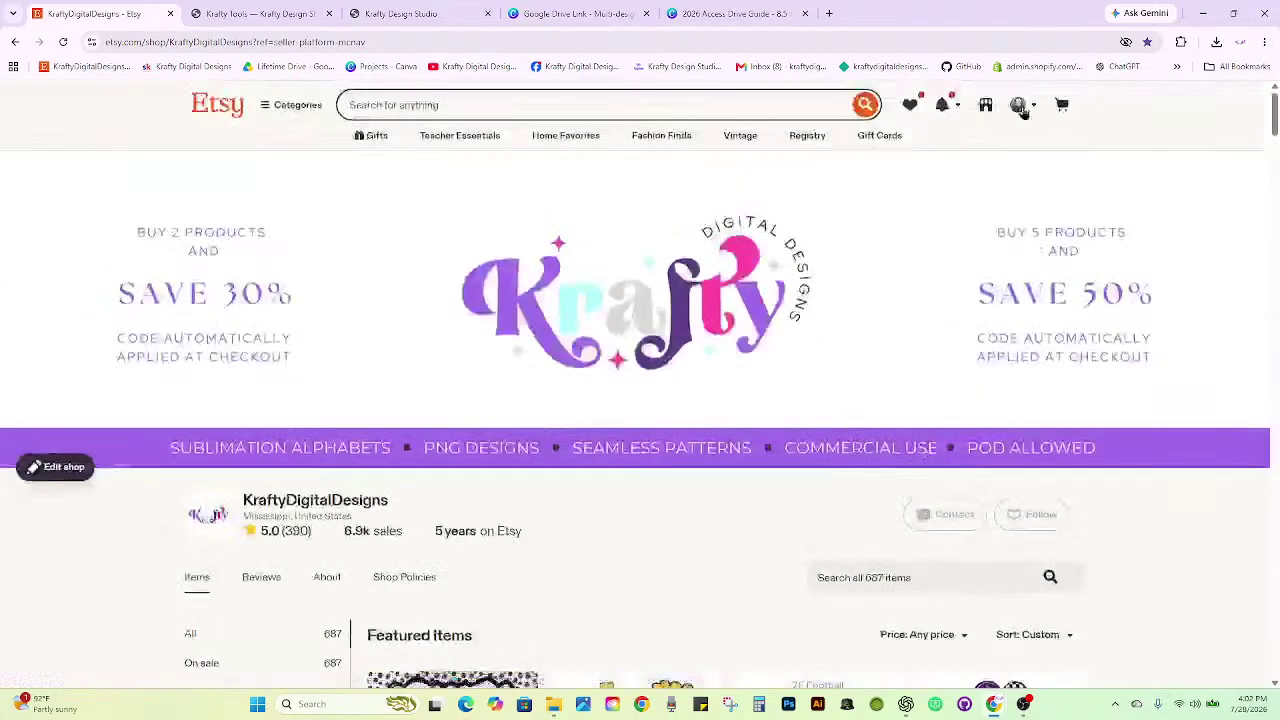
View the shop's listings in Shop Manager and return to the public KraftyDigitalDesigns shop page.
{"action": "left_click", "coordinate": [985, 110]}
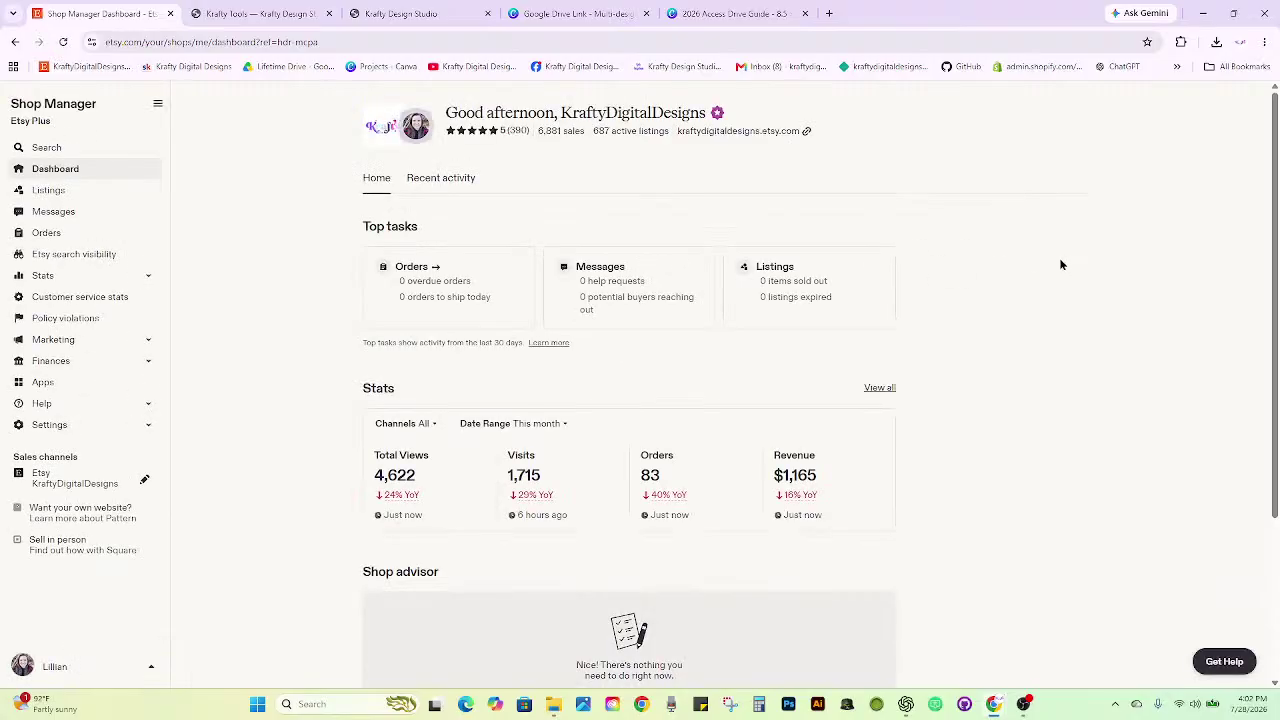
{"action": "left_click", "coordinate": [42, 192]}
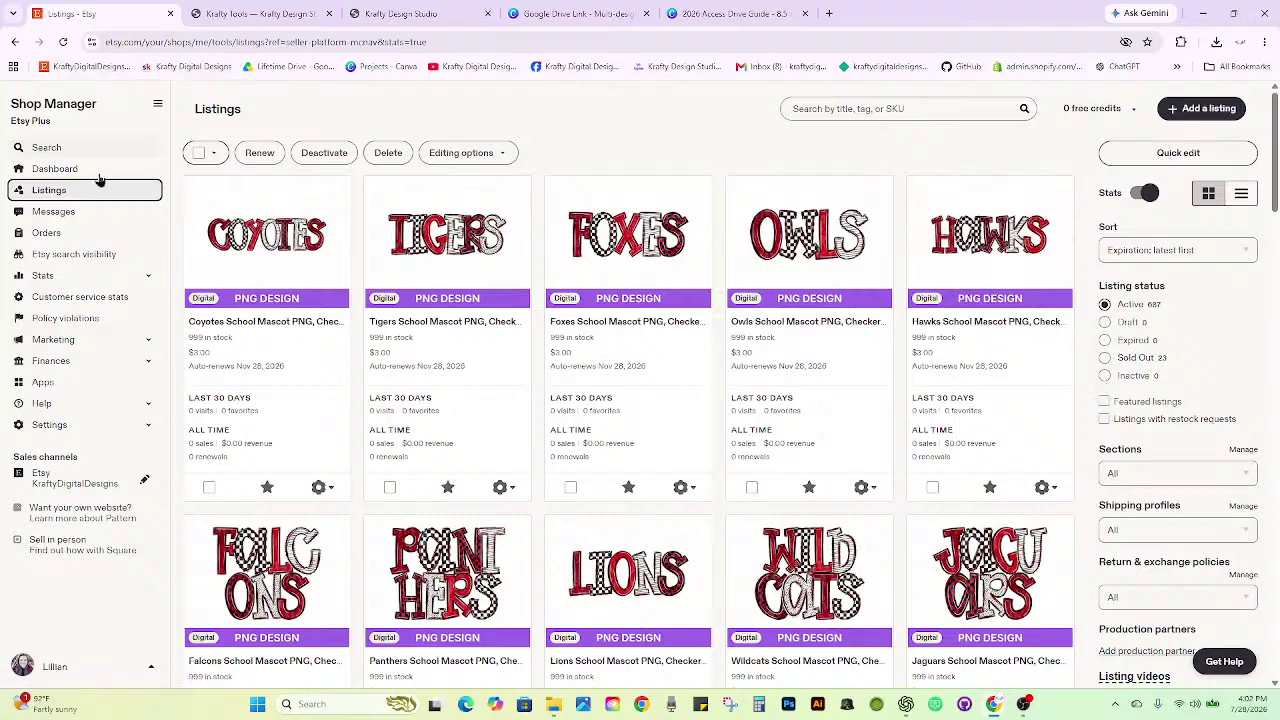
{"action": "left_click", "coordinate": [78, 482]}
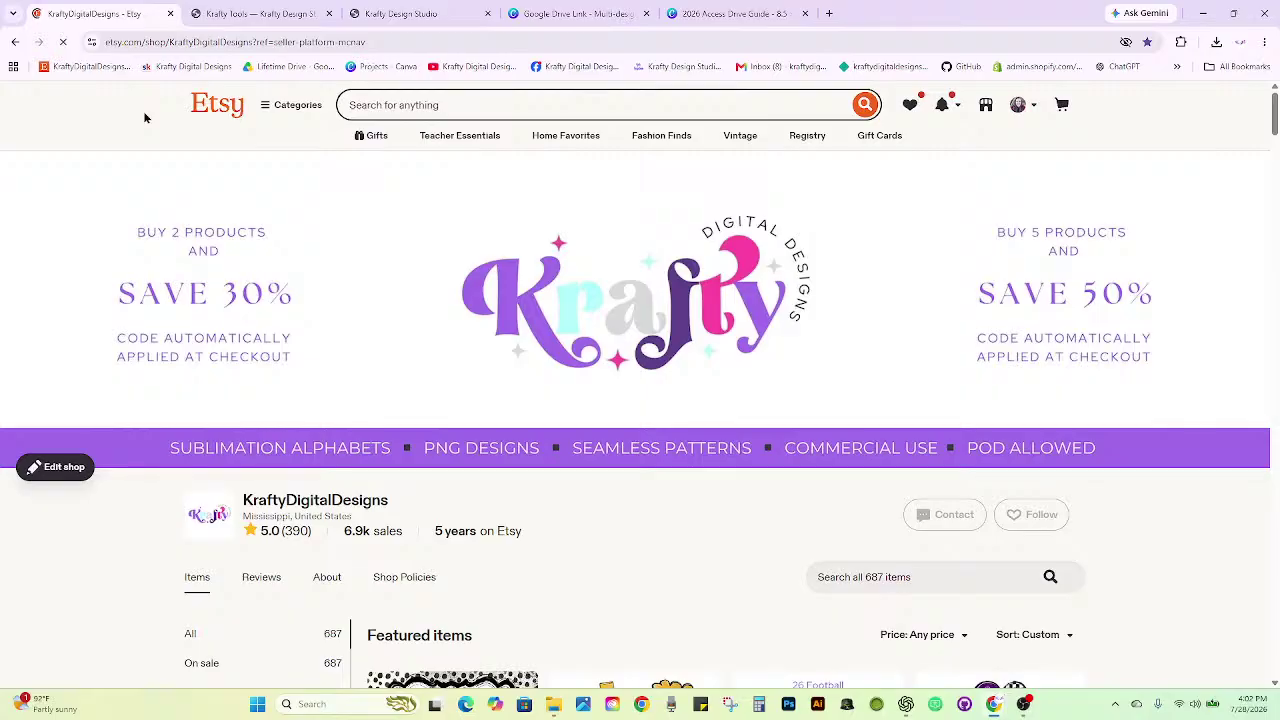
{"action": "scroll", "coordinate": [145, 117], "scroll_direction": "down", "scroll_amount": 1}
{"action": "scroll", "coordinate": [143, 117], "scroll_direction": "up", "scroll_amount": 1}
Return to the Canva Access Drive Guide and open the Krafty Digital Designs Facebook group in a new tab.
{"action": "left_click", "coordinate": [729, 14]}
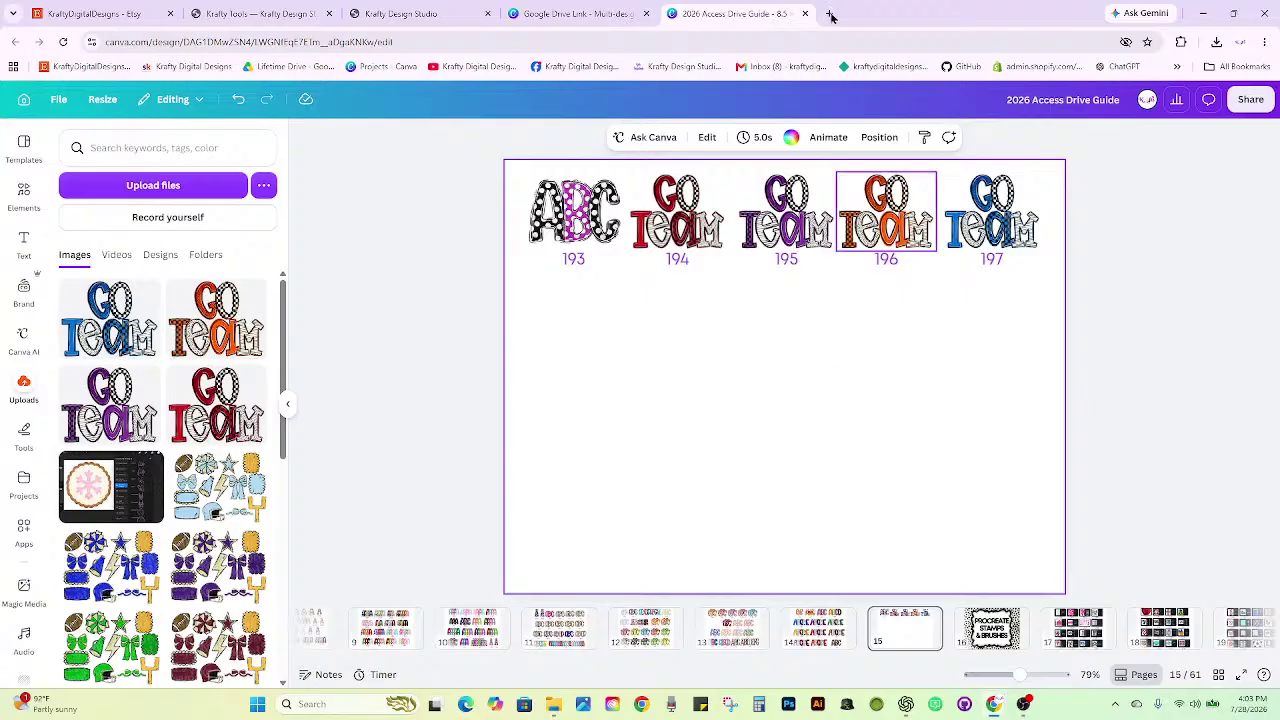
{"action": "key", "text": "ctrl+t"}
{"action": "left_click", "coordinate": [578, 66]}
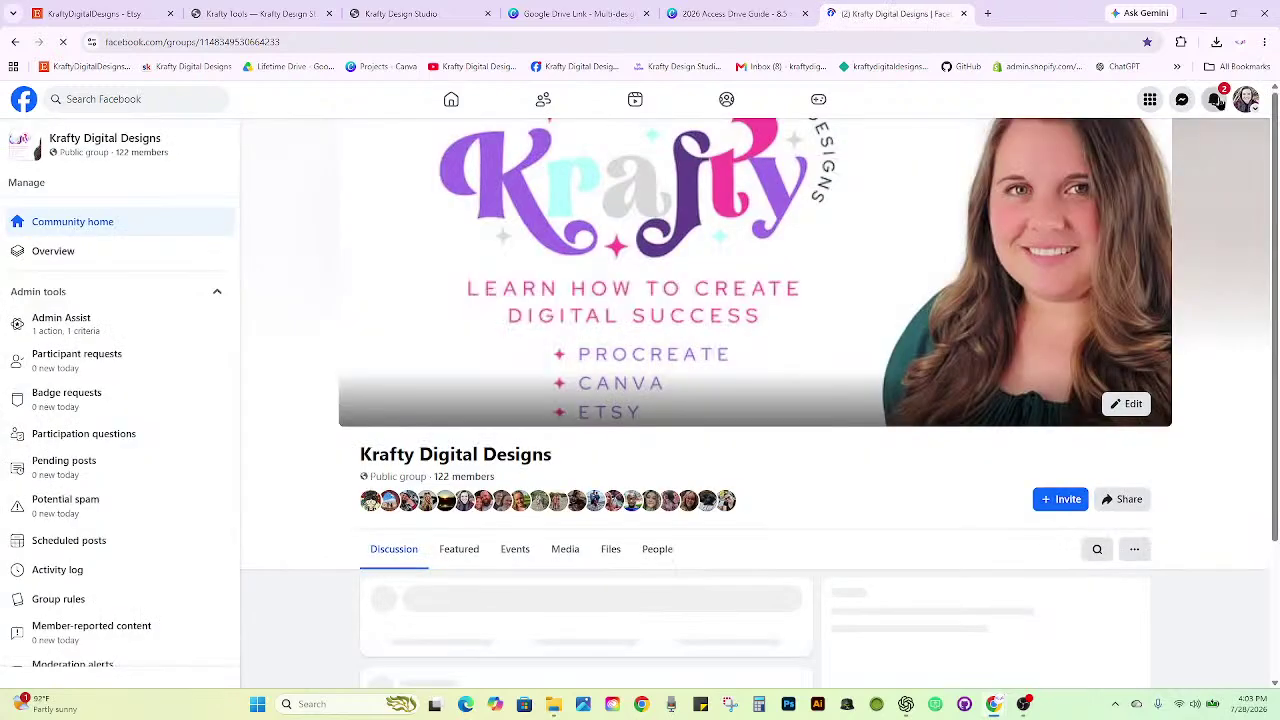
Open the ISO Digital Designs post from the Facebook notifications, look over its comments, and close the post.
{"action": "left_click", "coordinate": [1216, 101]}
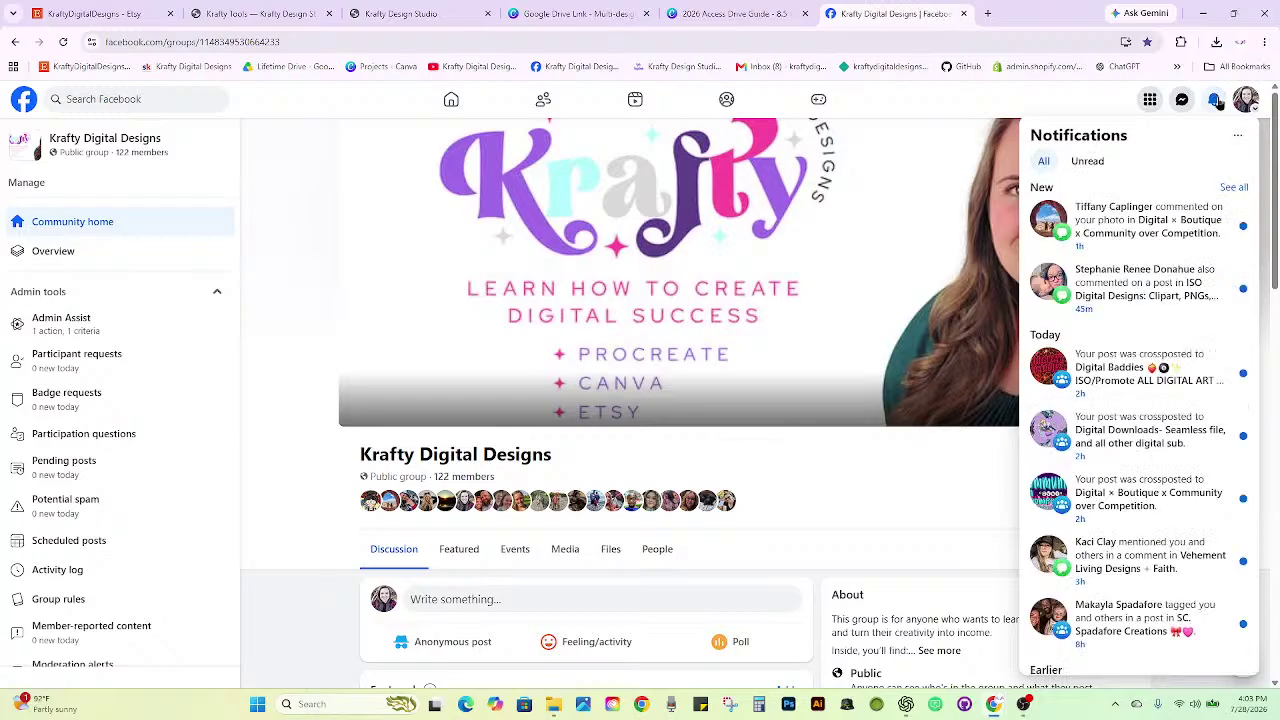
{"action": "left_click", "coordinate": [1143, 223]}
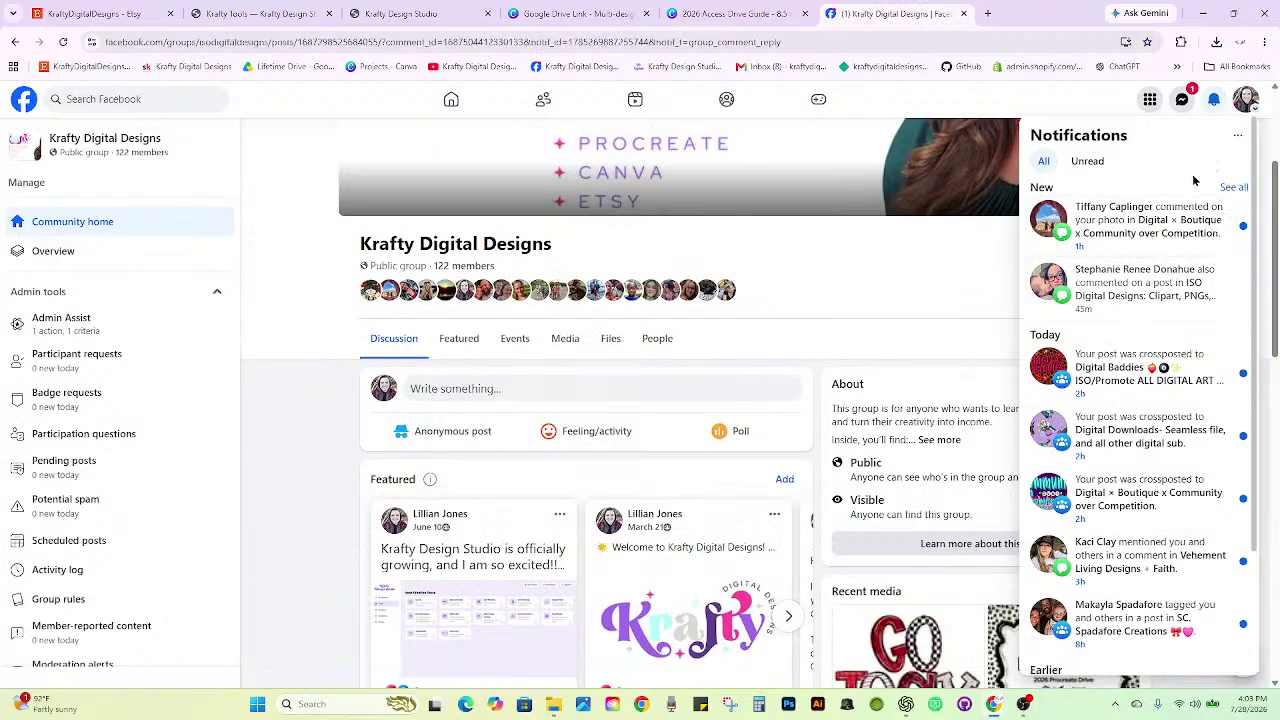
{"action": "left_click", "coordinate": [1157, 216]}
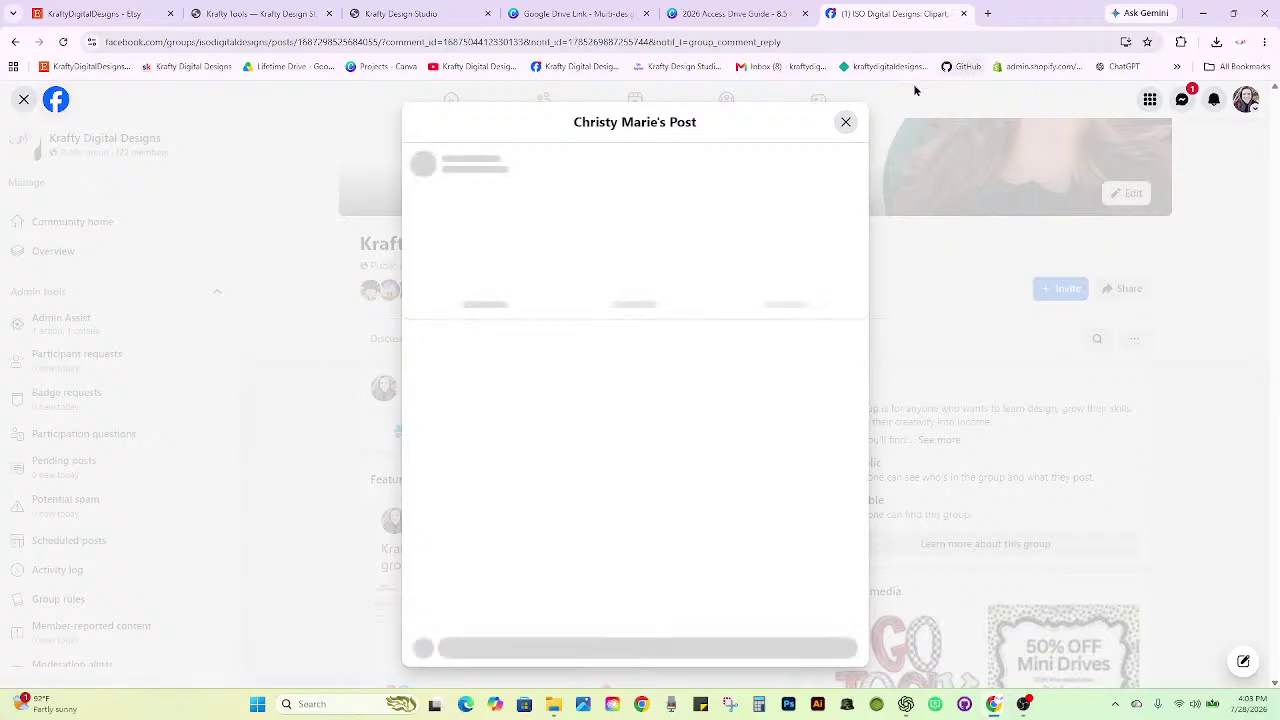
{"action": "scroll", "coordinate": [711, 298], "scroll_direction": "down", "scroll_amount": 5}
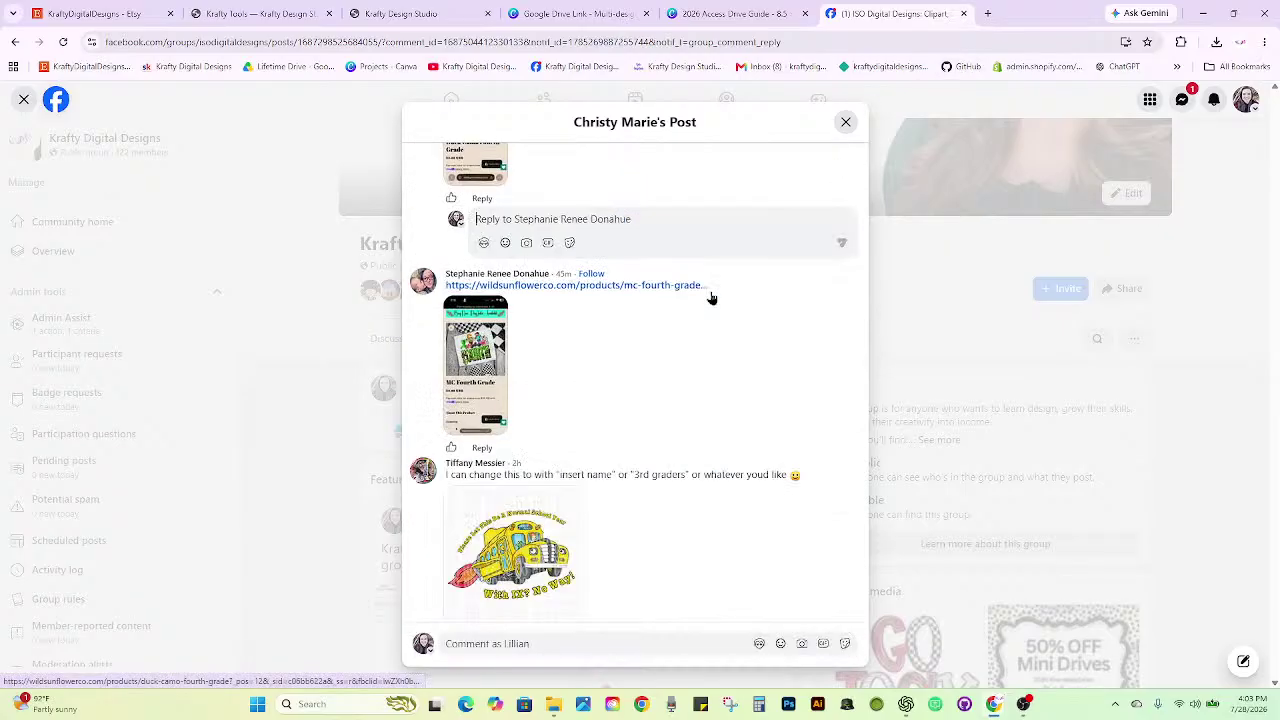
{"action": "left_click", "coordinate": [845, 122]}
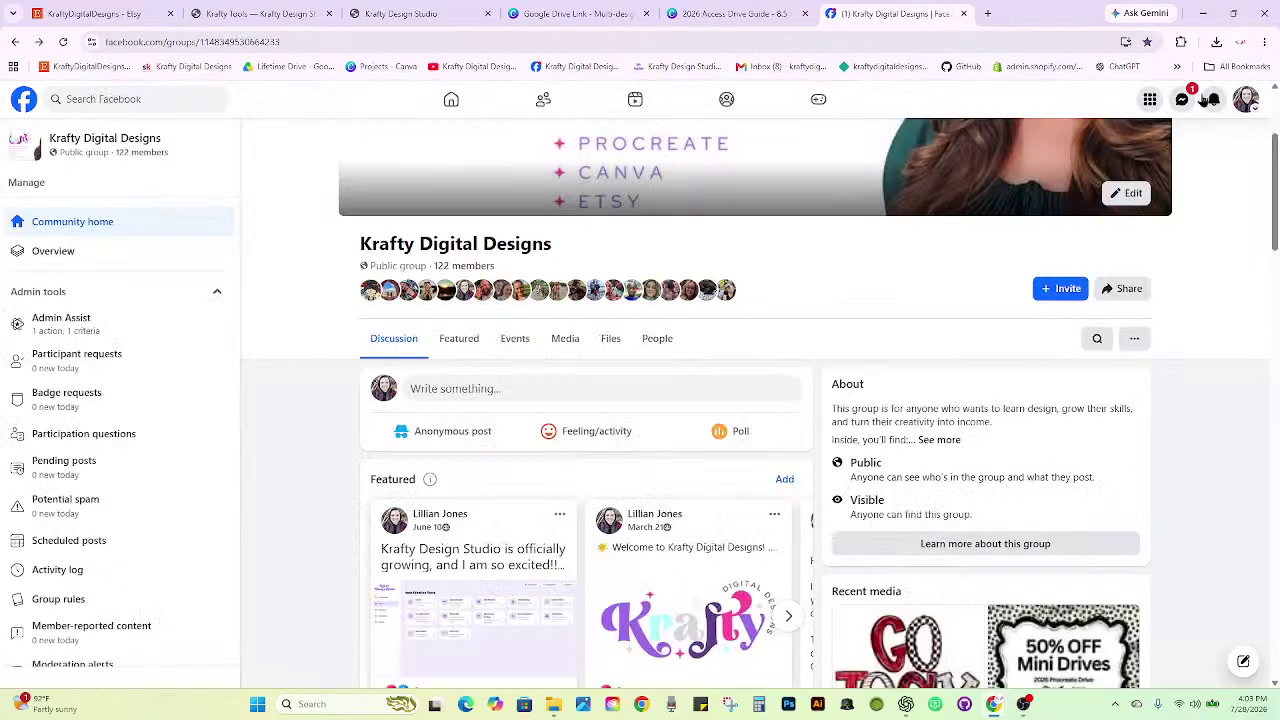
Open the commented alpha set post, add a laughing reaction to the color request comment, and reply "I am working on it ma'am!!!".
{"action": "left_click", "coordinate": [1210, 99]}
{"action": "left_click", "coordinate": [1045, 215]}
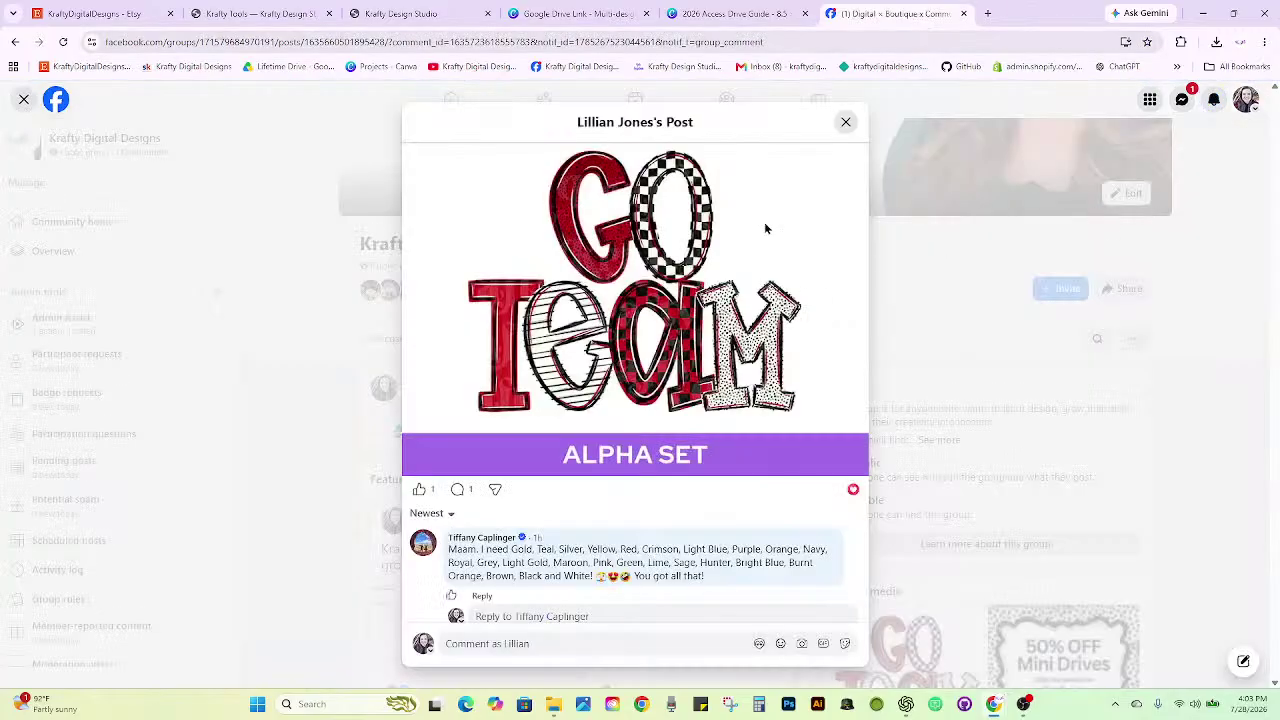
{"action": "scroll", "coordinate": [683, 517], "scroll_direction": "down", "scroll_amount": 1}
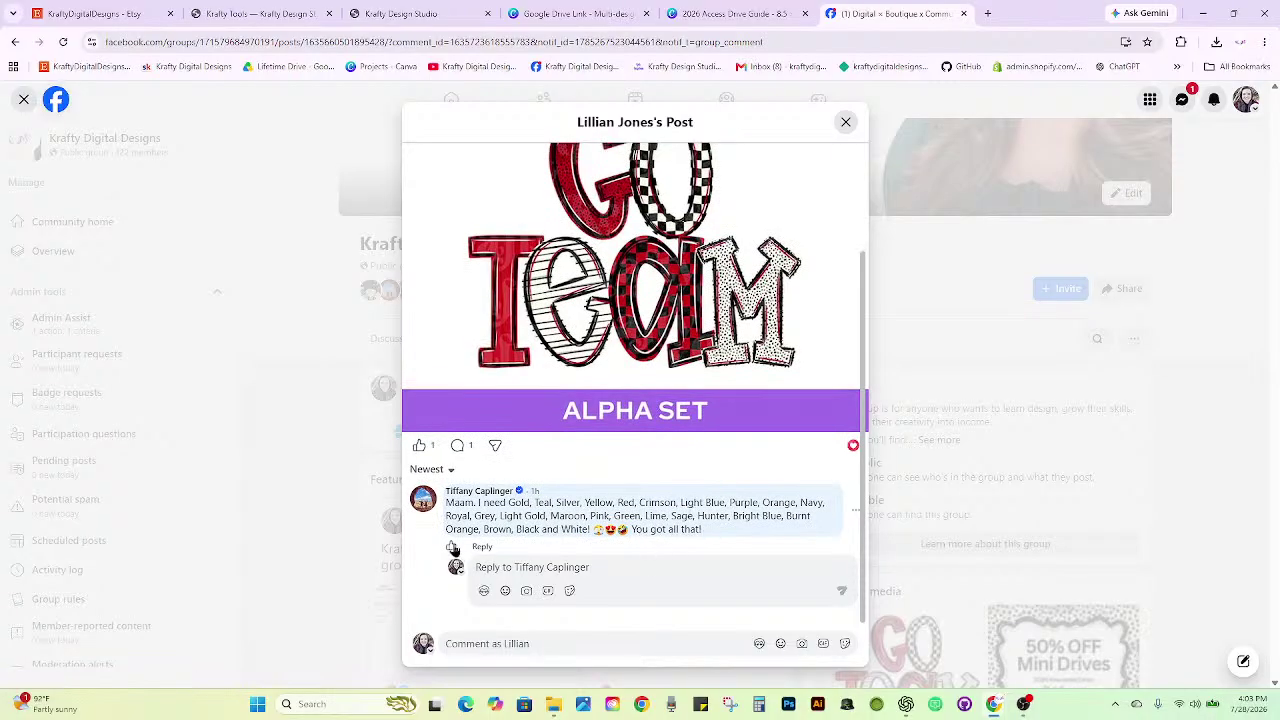
{"action": "mouse_move", "coordinate": [452, 548]}
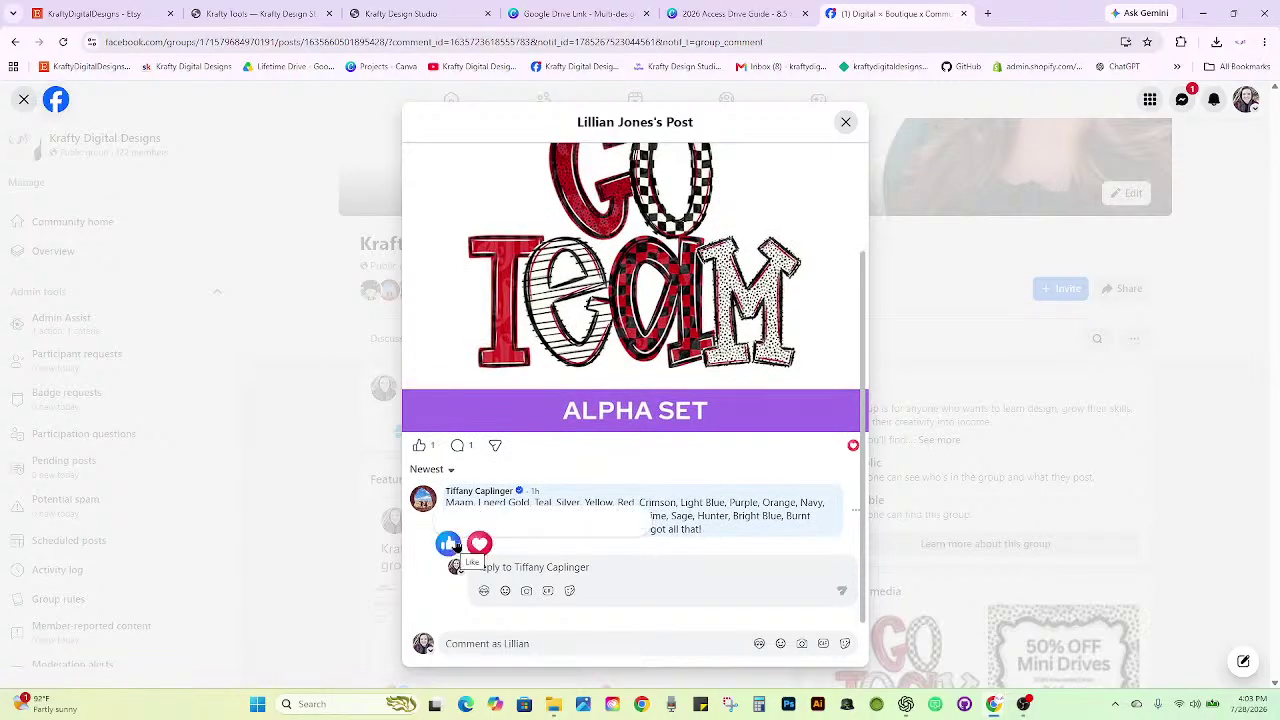
{"action": "left_click", "coordinate": [540, 522]}
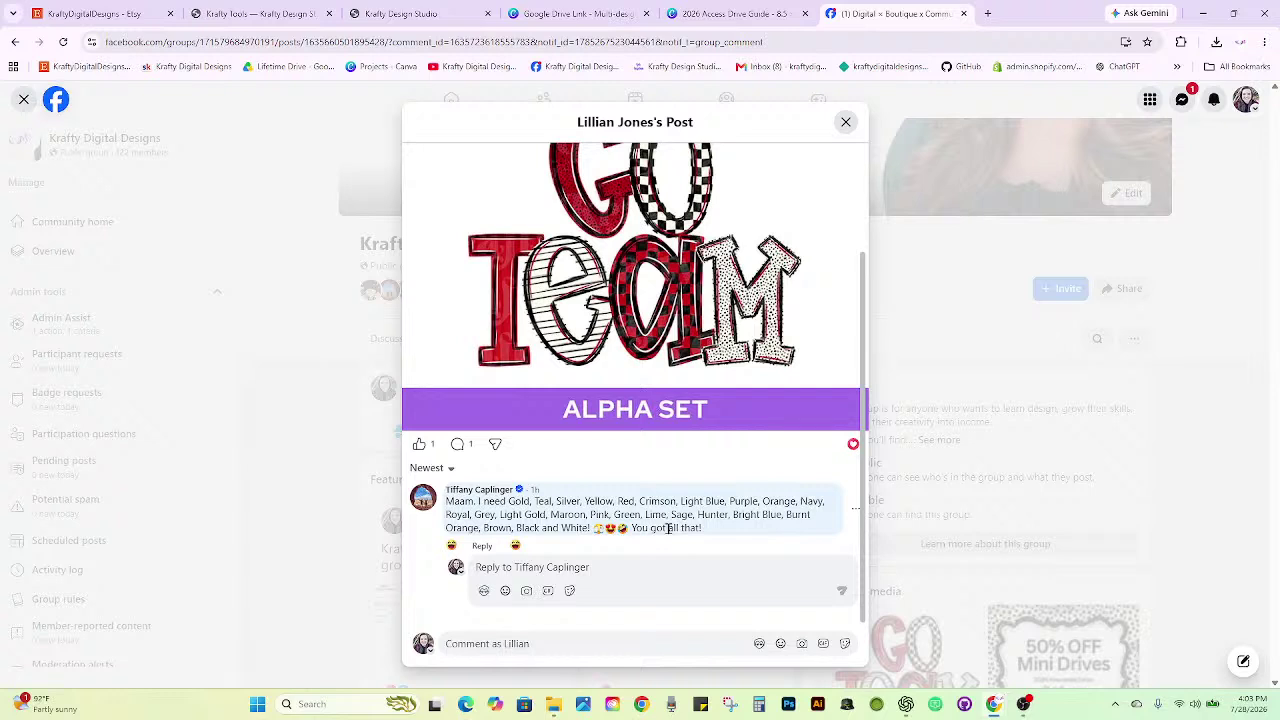
{"action": "left_click", "coordinate": [482, 547]}
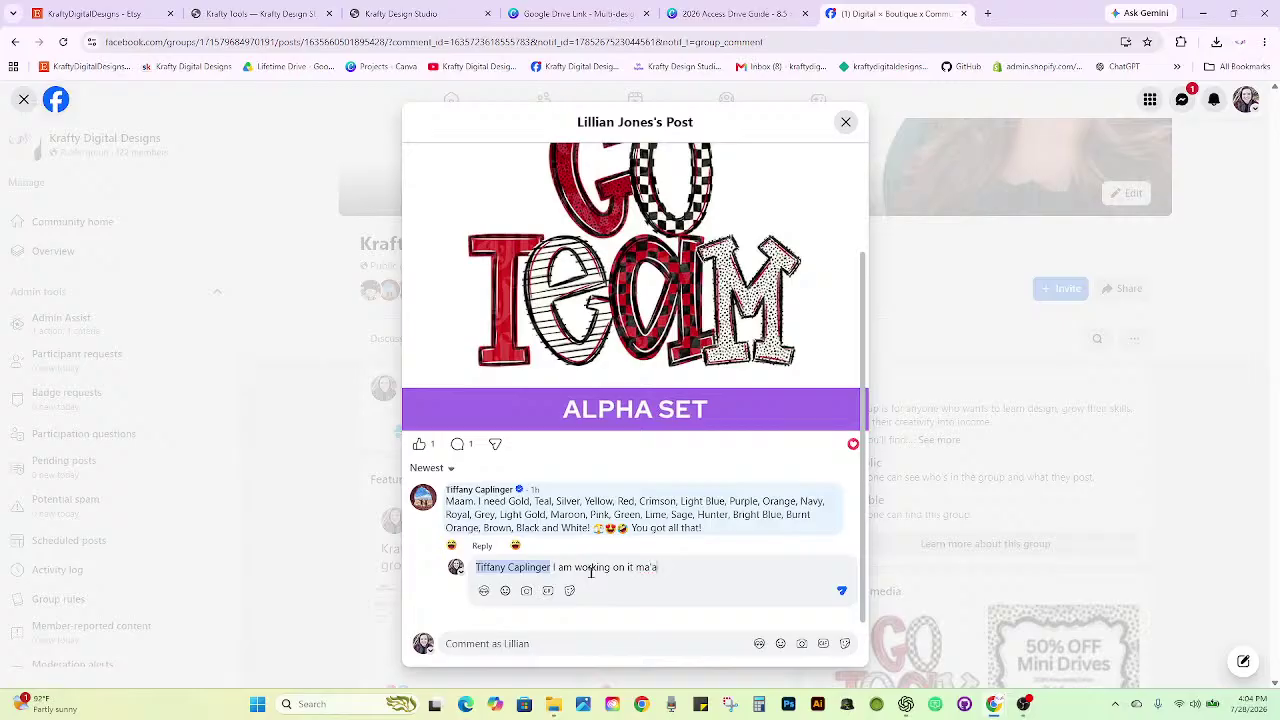
{"action": "key", "text": "Return"}
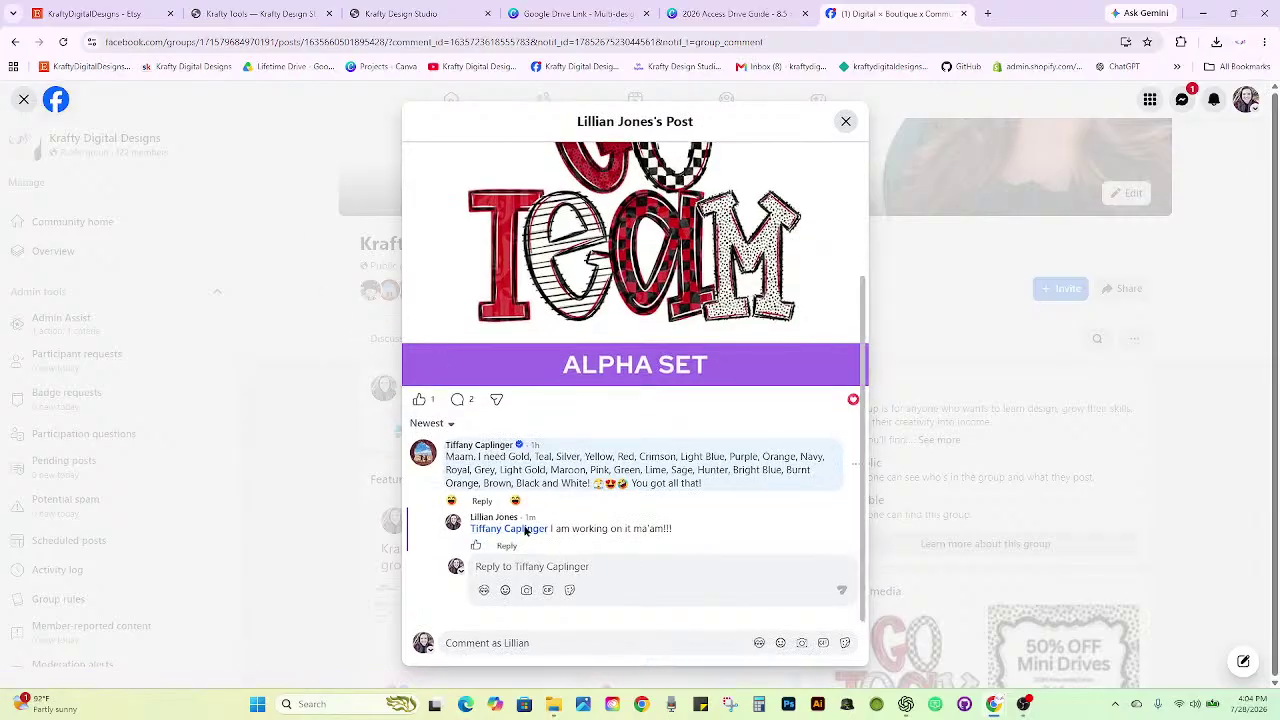
Search Facebook for "caplinger" and open the Caplinger Creations - Digital Designs & OTF Alphas group.
{"action": "left_click", "coordinate": [24, 99]}
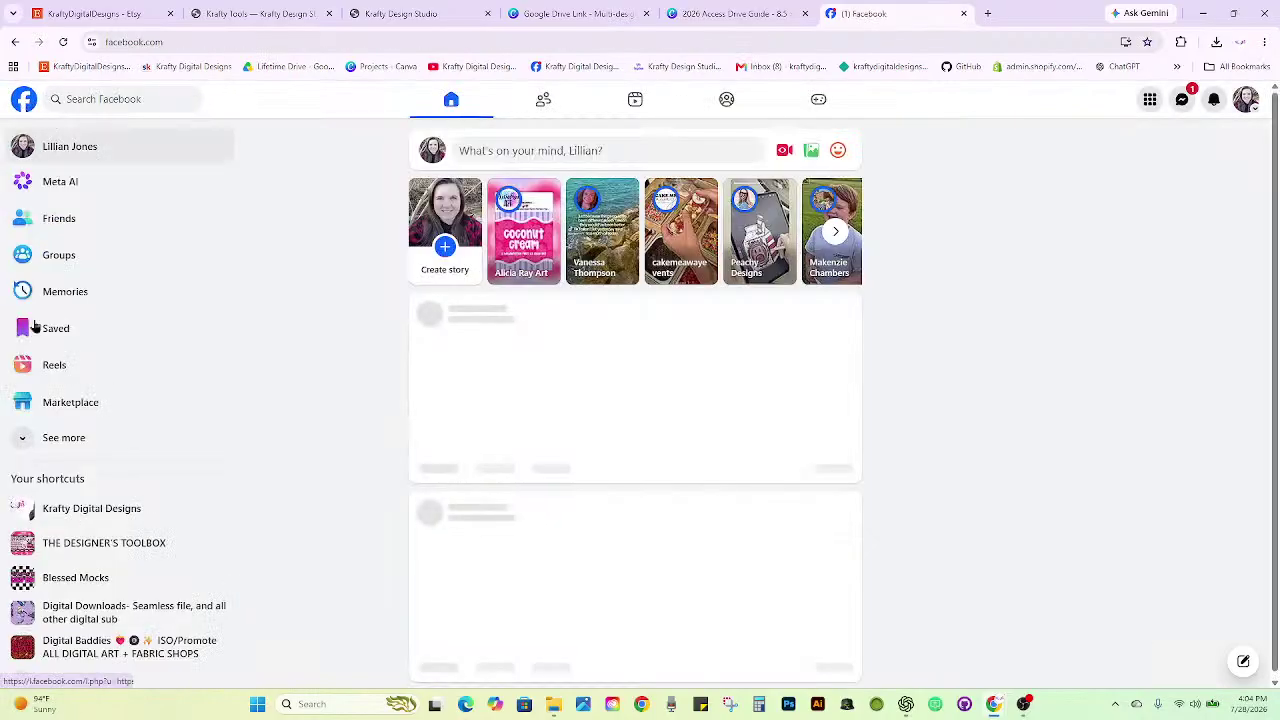
{"action": "left_click", "coordinate": [93, 98]}
{"action": "type", "text": "caplinger"}
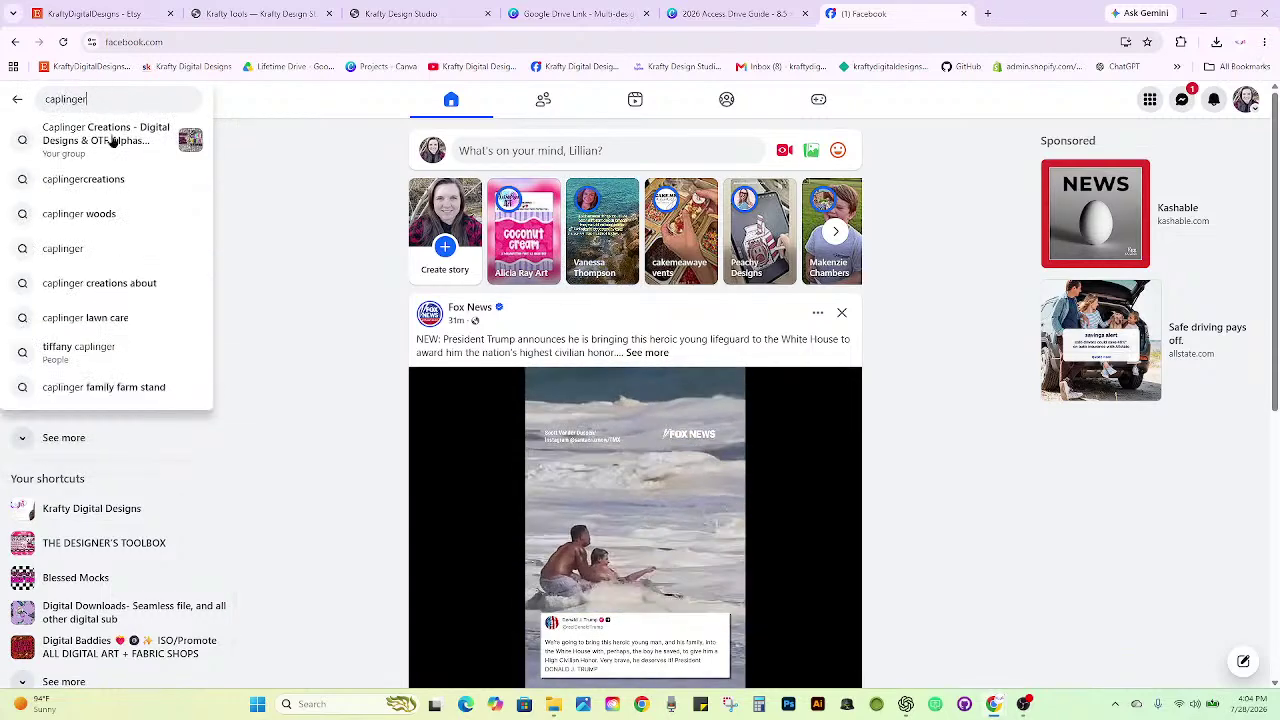
{"action": "left_click", "coordinate": [105, 134]}
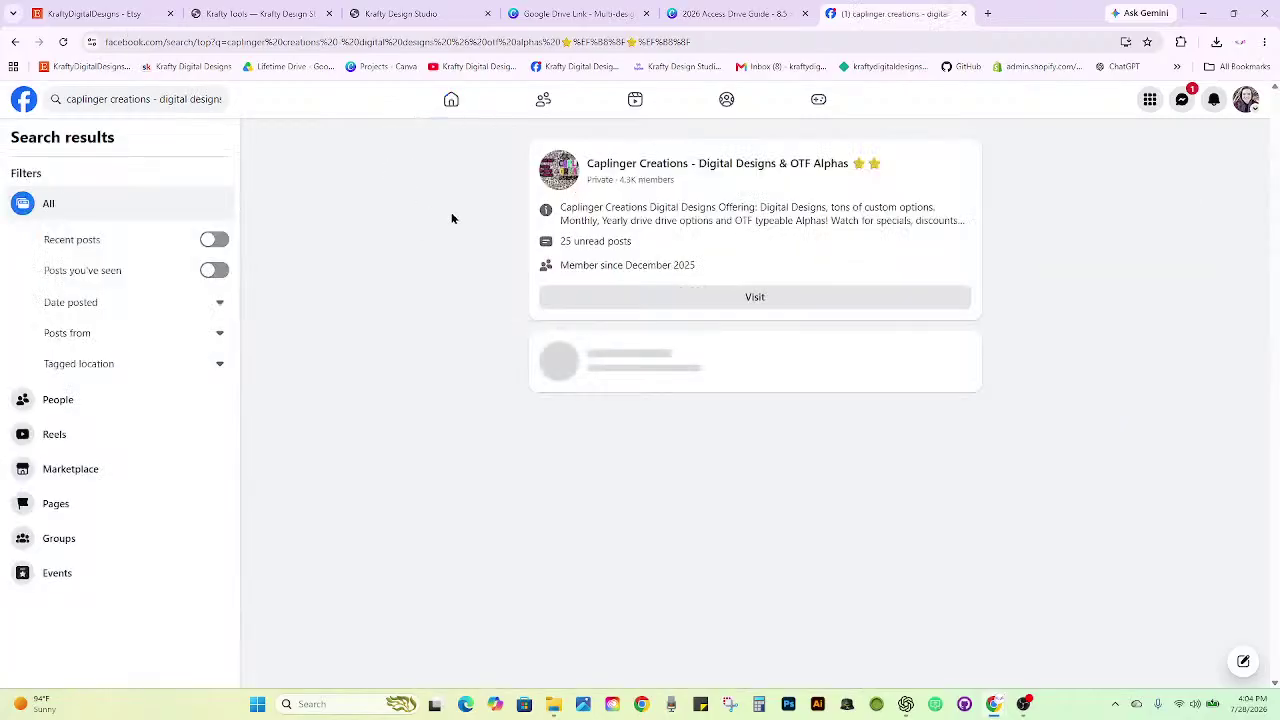
{"action": "left_click", "coordinate": [659, 166]}
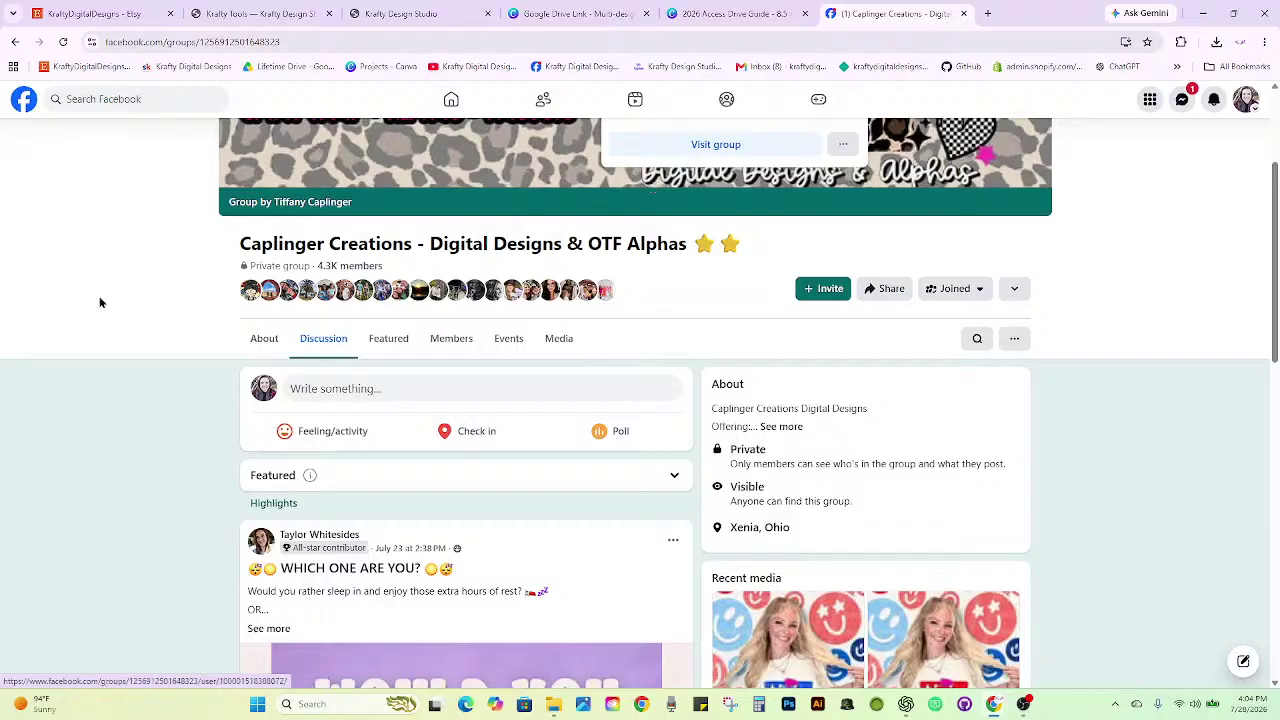
Examine the Caplinger Creations group feed for recent design previews, mascot and tailgate designs, and newly released alpha sets.
{"action": "scroll", "coordinate": [99, 302], "scroll_direction": "down", "scroll_amount": 2}
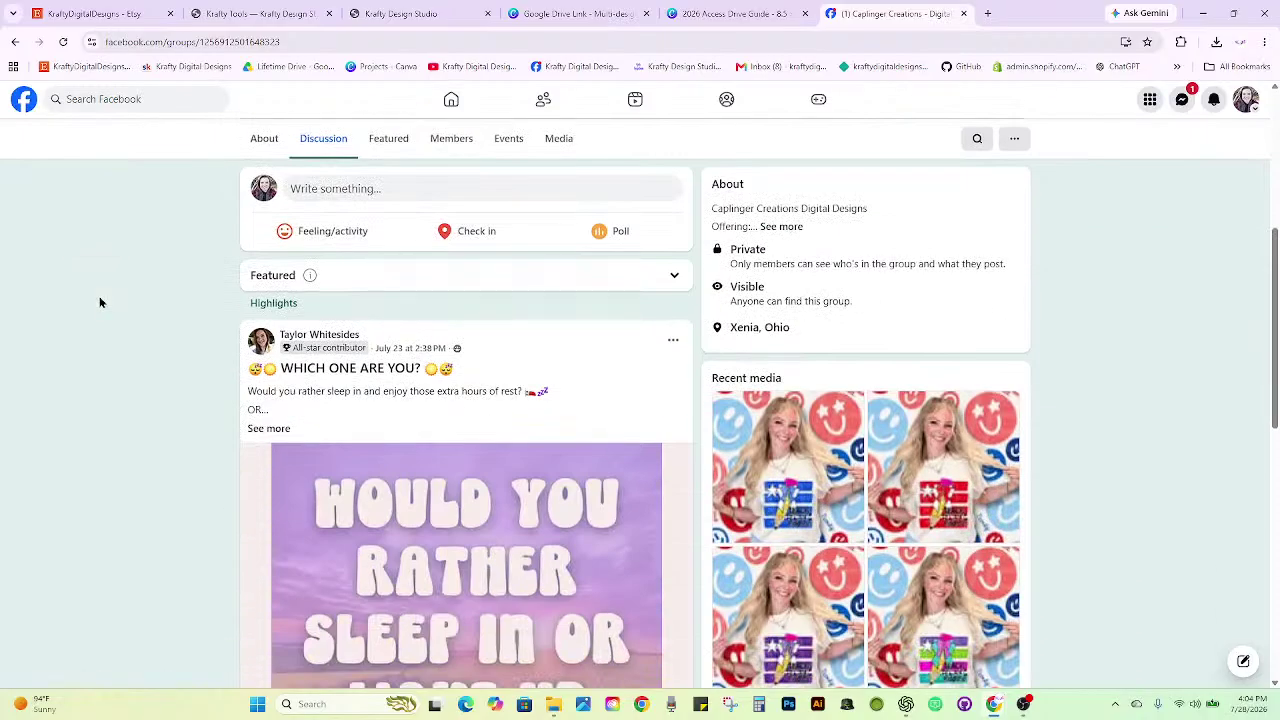
{"action": "scroll", "coordinate": [99, 302], "scroll_direction": "down", "scroll_amount": 7}
{"action": "scroll", "coordinate": [99, 302], "scroll_direction": "down", "scroll_amount": 2}
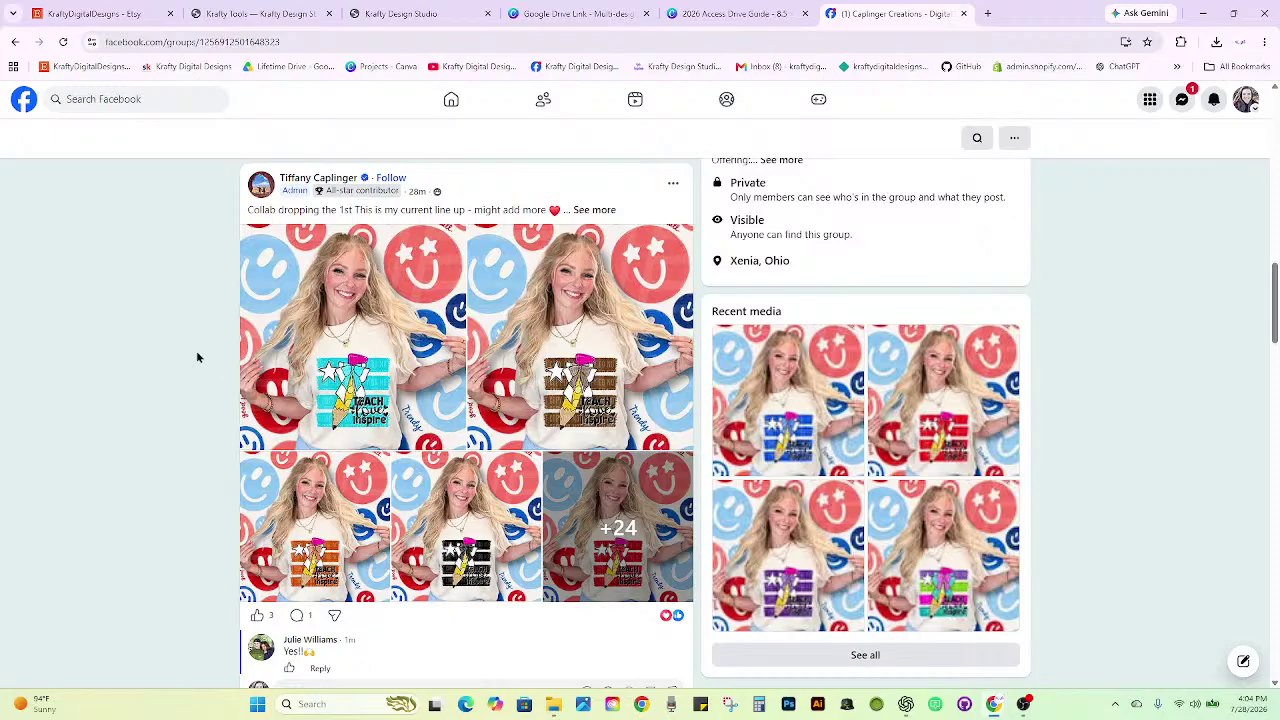
{"action": "scroll", "coordinate": [190, 353], "scroll_direction": "down", "scroll_amount": 3}
{"action": "scroll", "coordinate": [190, 353], "scroll_direction": "down", "scroll_amount": 3}
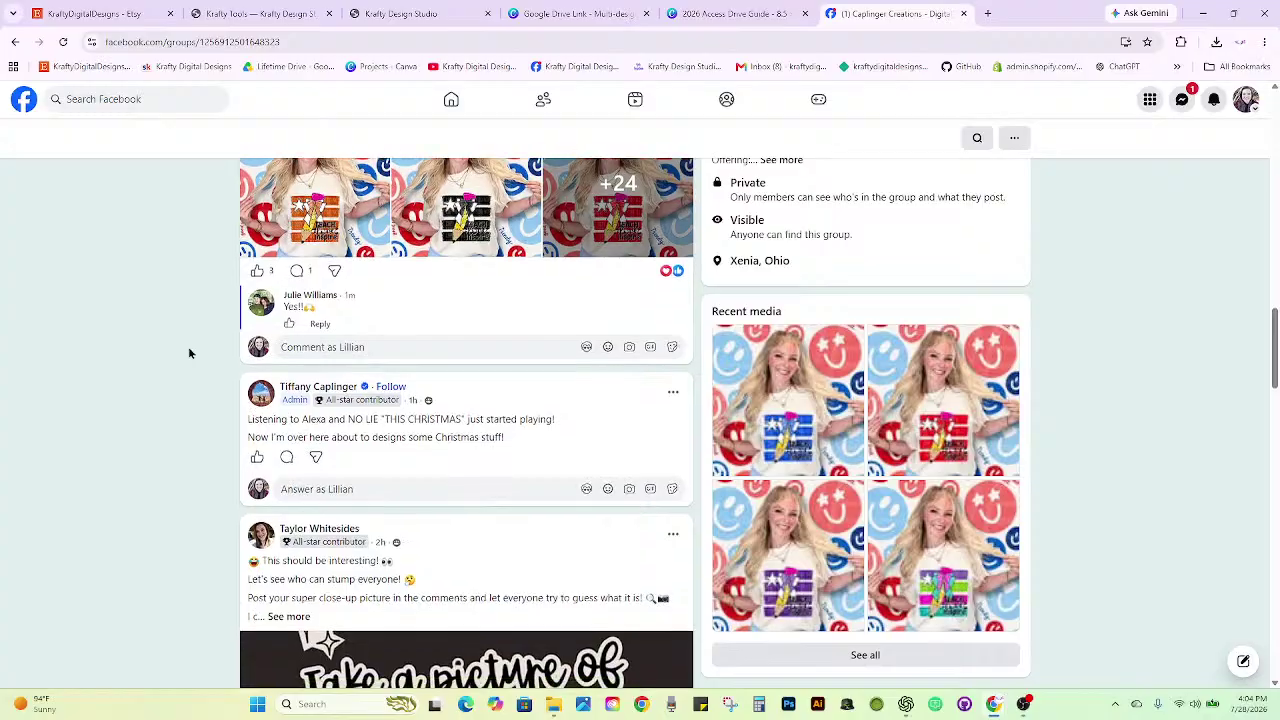
{"action": "scroll", "coordinate": [190, 353], "scroll_direction": "down", "scroll_amount": 2}
{"action": "scroll", "coordinate": [190, 353], "scroll_direction": "down", "scroll_amount": 4}
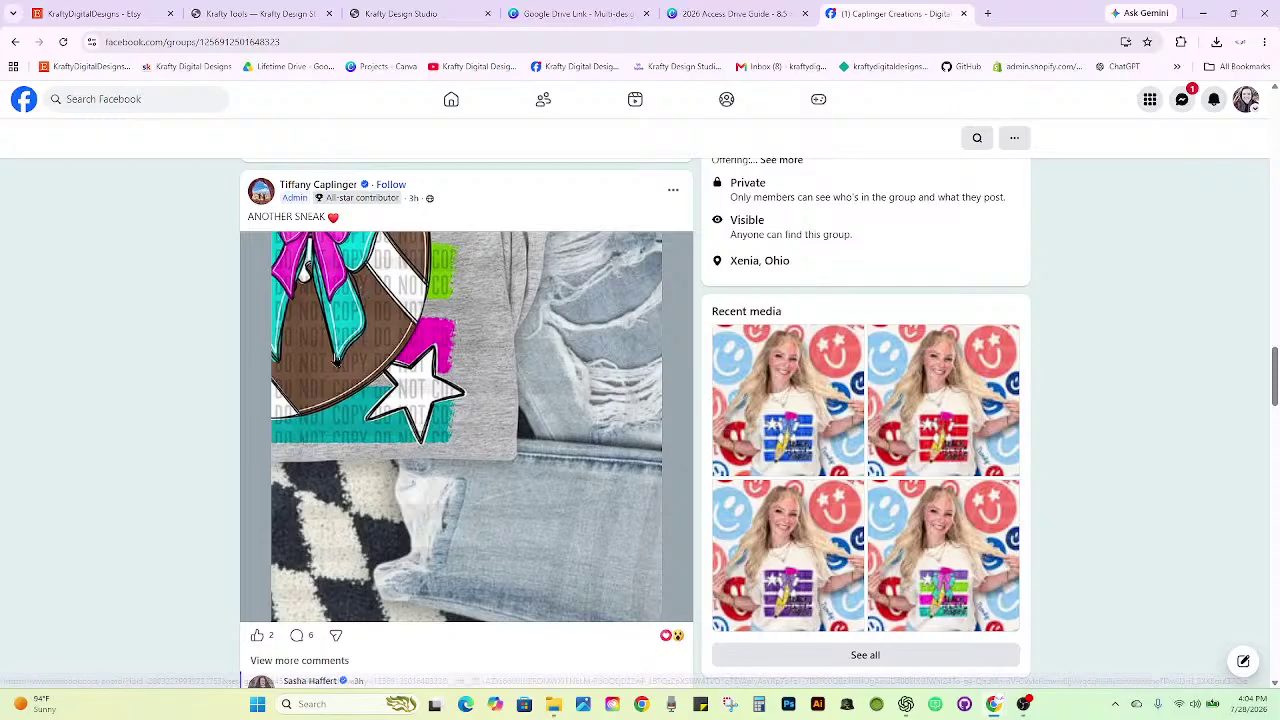
{"action": "scroll", "coordinate": [349, 375], "scroll_direction": "down", "scroll_amount": 1}
{"action": "scroll", "coordinate": [212, 380], "scroll_direction": "down", "scroll_amount": 2}
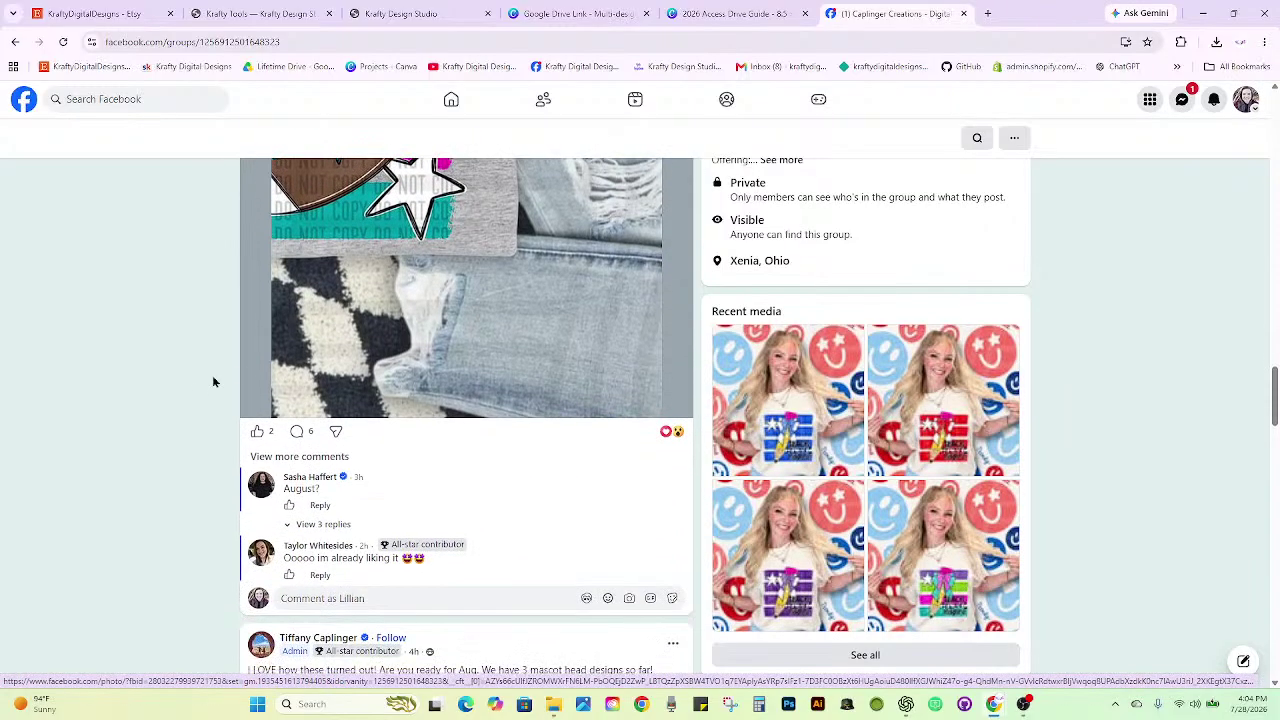
{"action": "scroll", "coordinate": [213, 381], "scroll_direction": "down", "scroll_amount": 3}
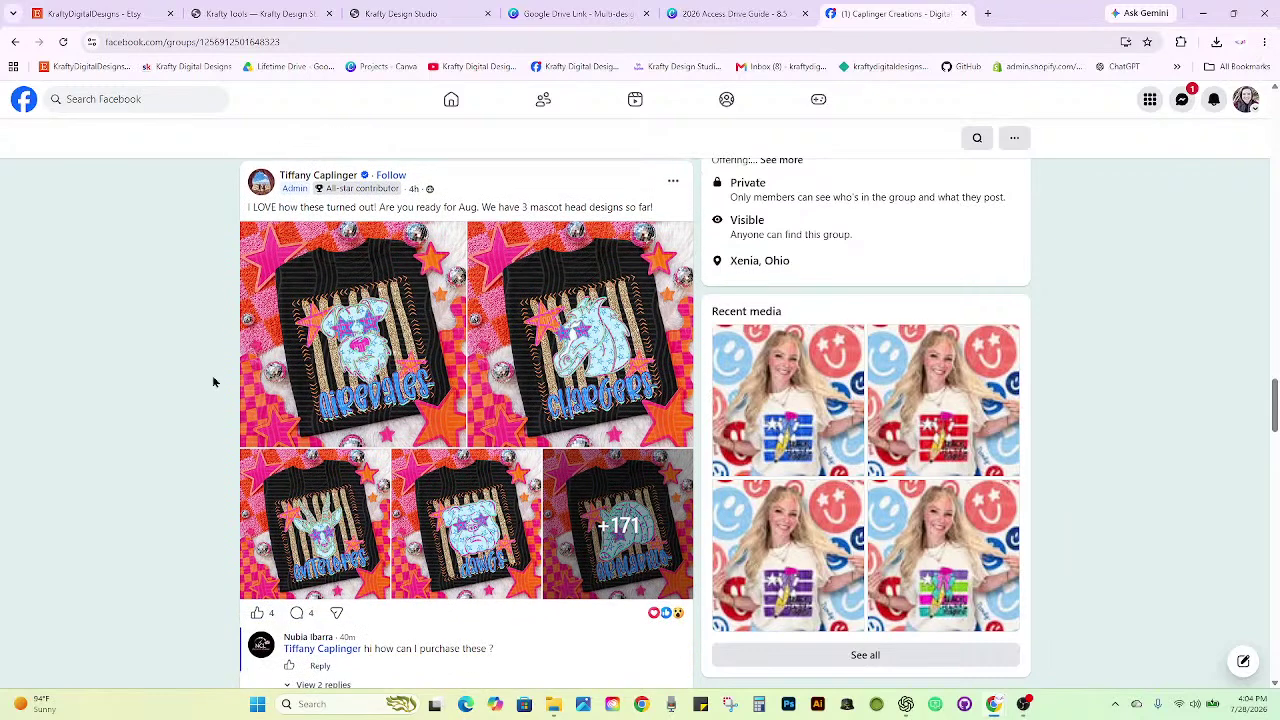
{"action": "scroll", "coordinate": [212, 380], "scroll_direction": "up", "scroll_amount": 1}
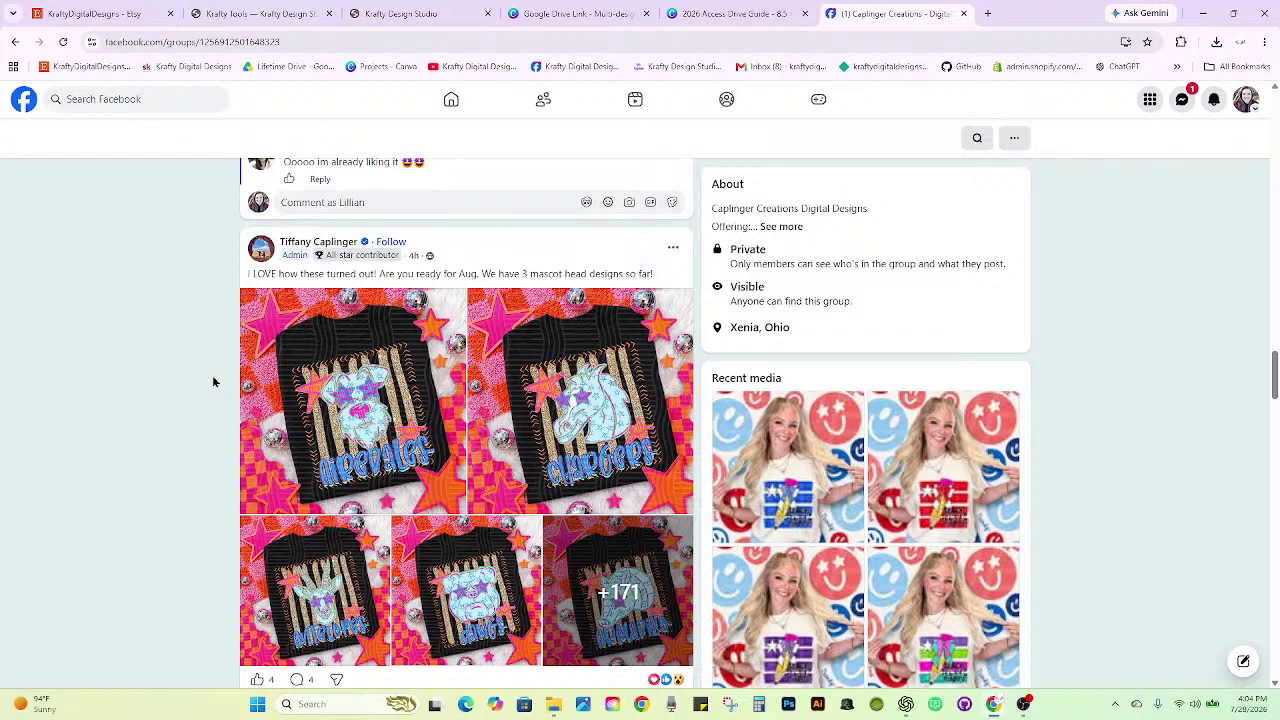
{"action": "scroll", "coordinate": [212, 380], "scroll_direction": "down", "scroll_amount": 5}
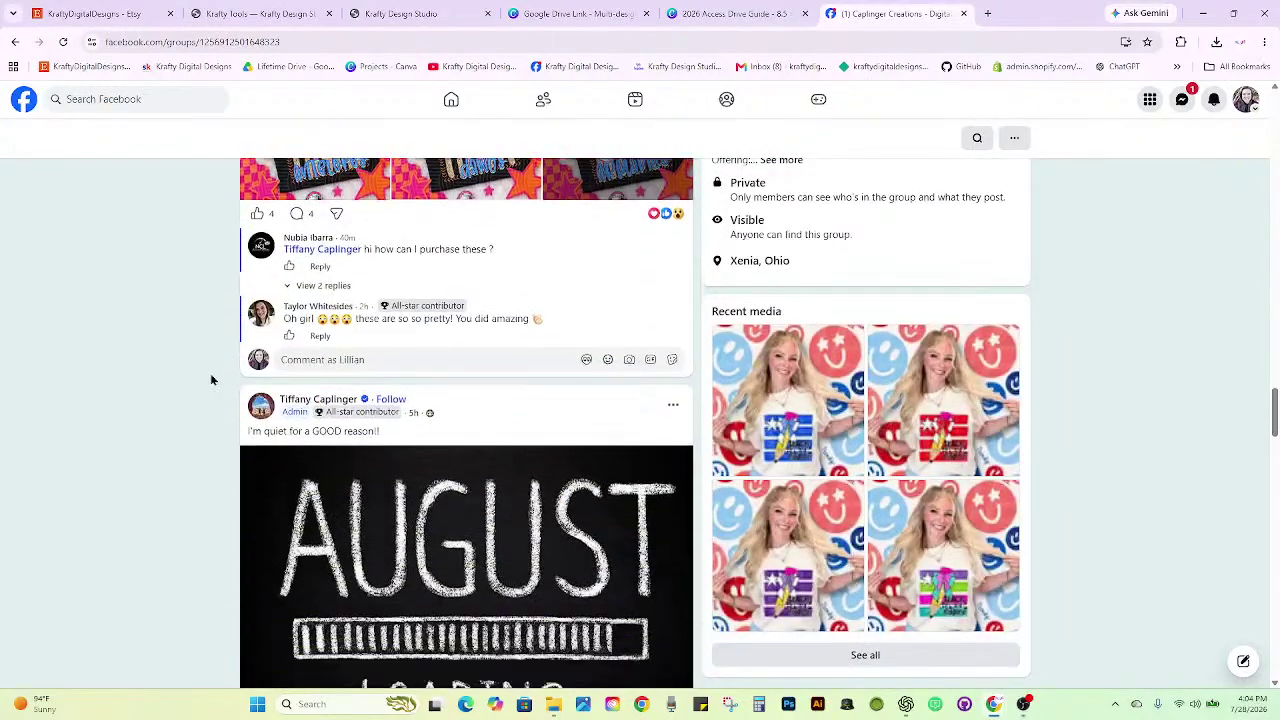
{"action": "scroll", "coordinate": [210, 379], "scroll_direction": "down", "scroll_amount": 3}
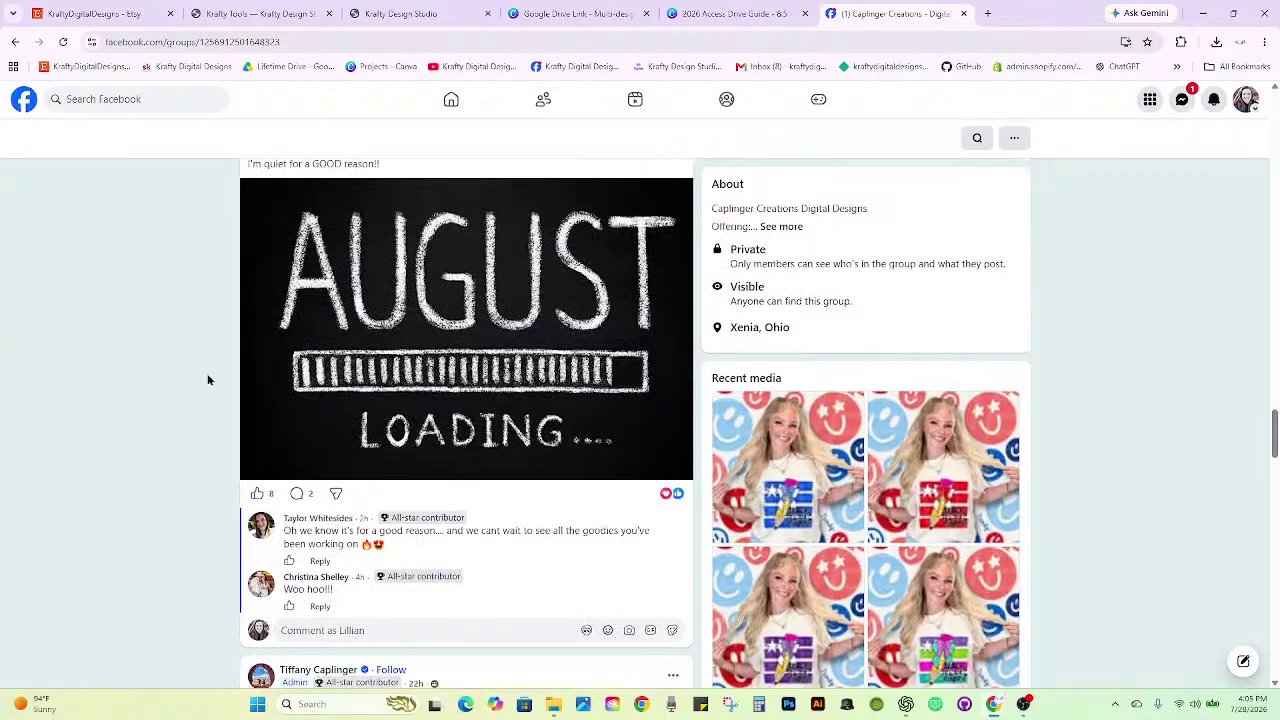
{"action": "scroll", "coordinate": [208, 380], "scroll_direction": "down", "scroll_amount": 4}
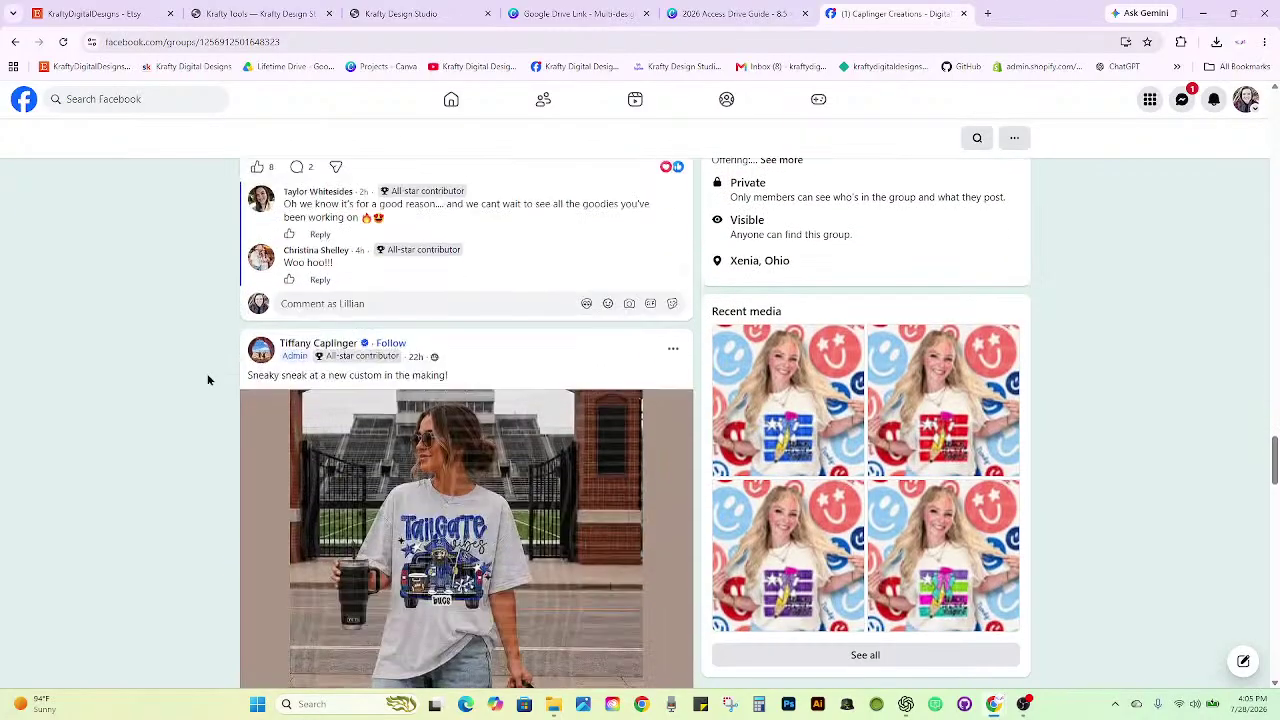
{"action": "scroll", "coordinate": [208, 380], "scroll_direction": "down", "scroll_amount": 2}
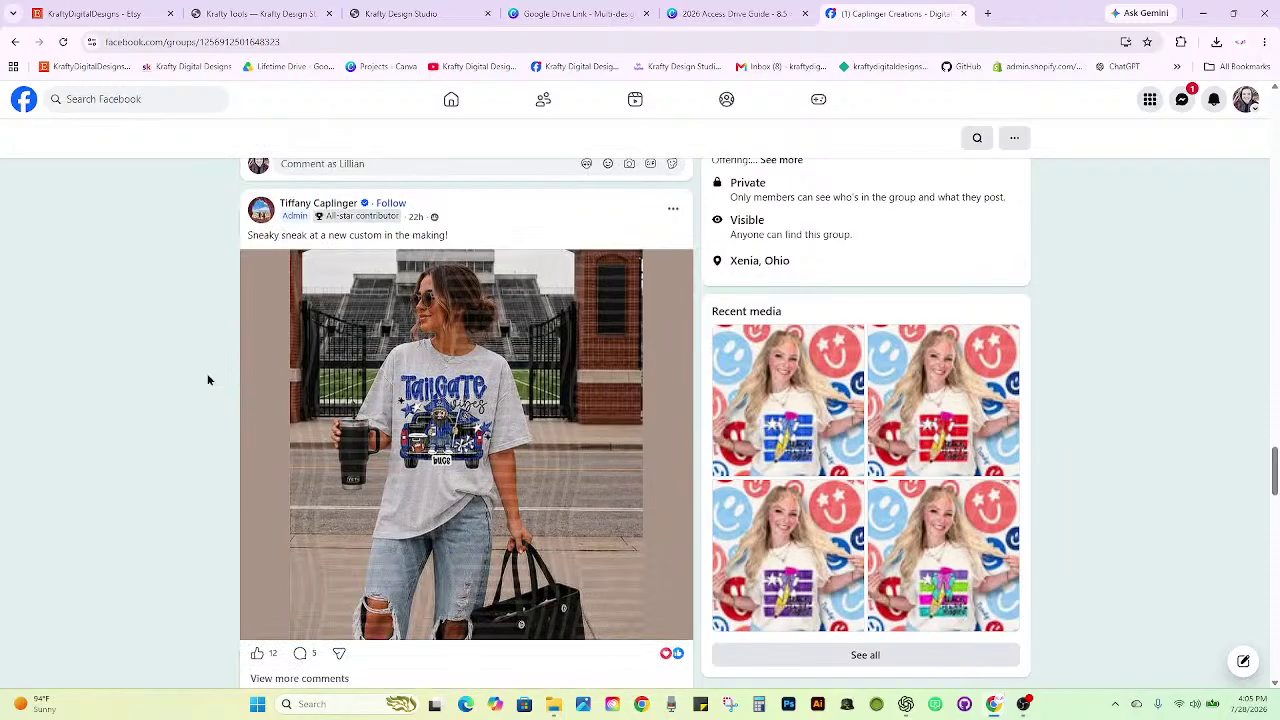
{"action": "scroll", "coordinate": [208, 380], "scroll_direction": "down", "scroll_amount": 5}
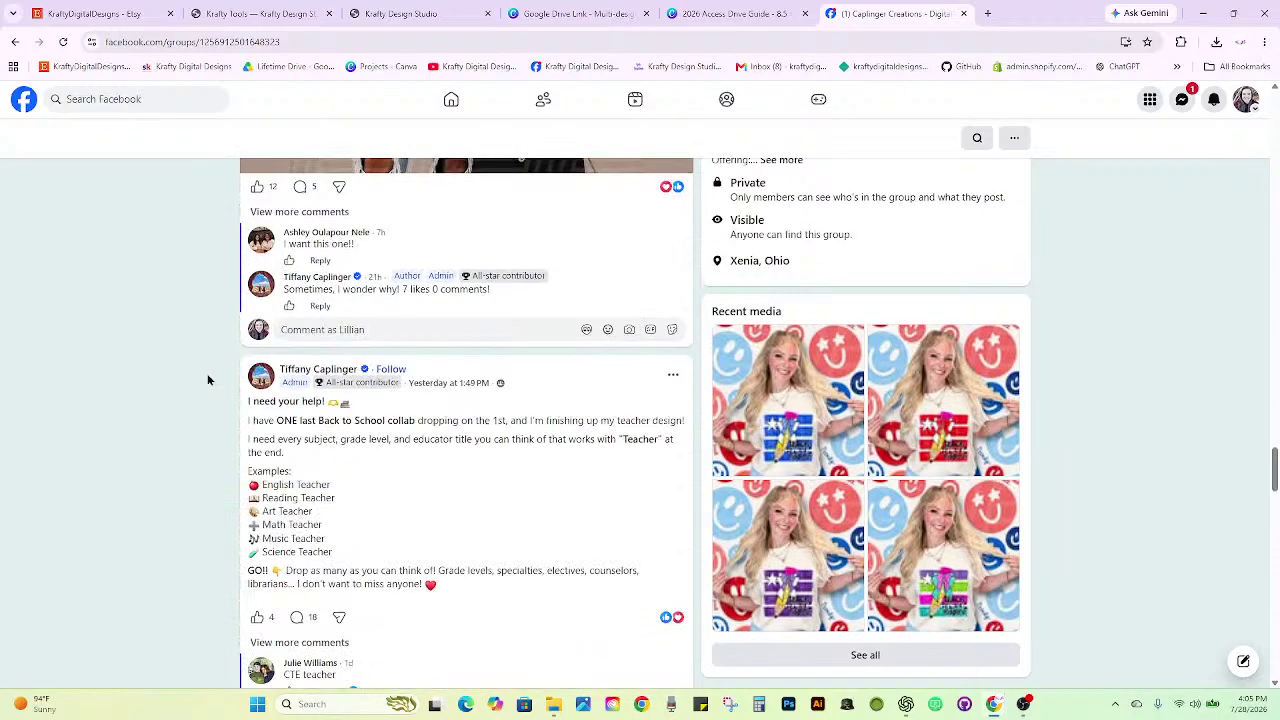
{"action": "scroll", "coordinate": [208, 380], "scroll_direction": "down", "scroll_amount": 5}
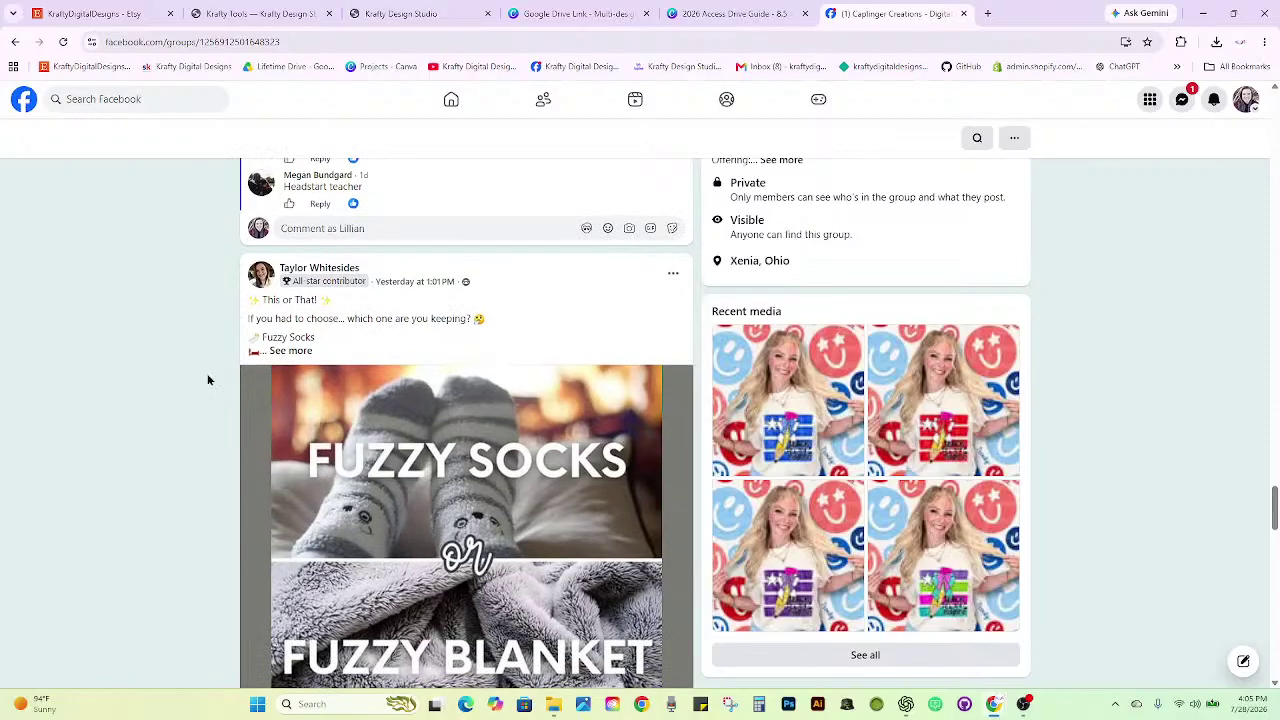
{"action": "scroll", "coordinate": [208, 380], "scroll_direction": "down", "scroll_amount": 10}
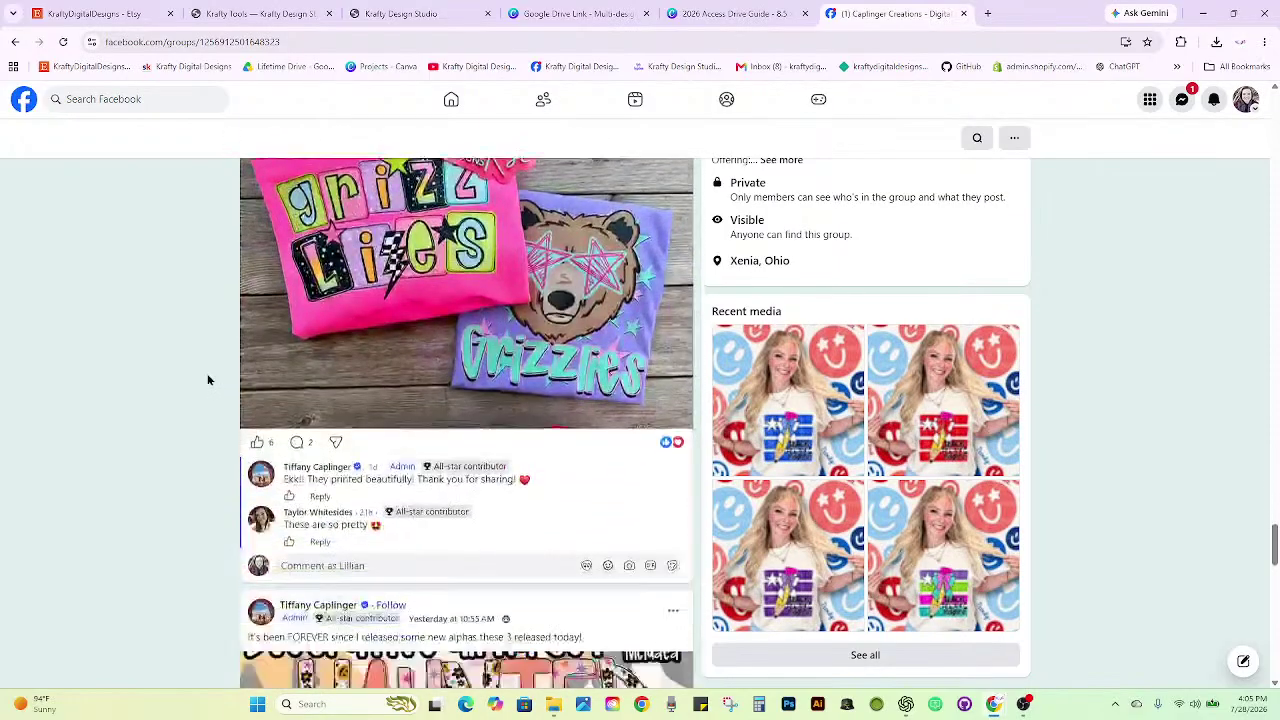
{"action": "scroll", "coordinate": [175, 304], "scroll_direction": "down", "scroll_amount": 5}
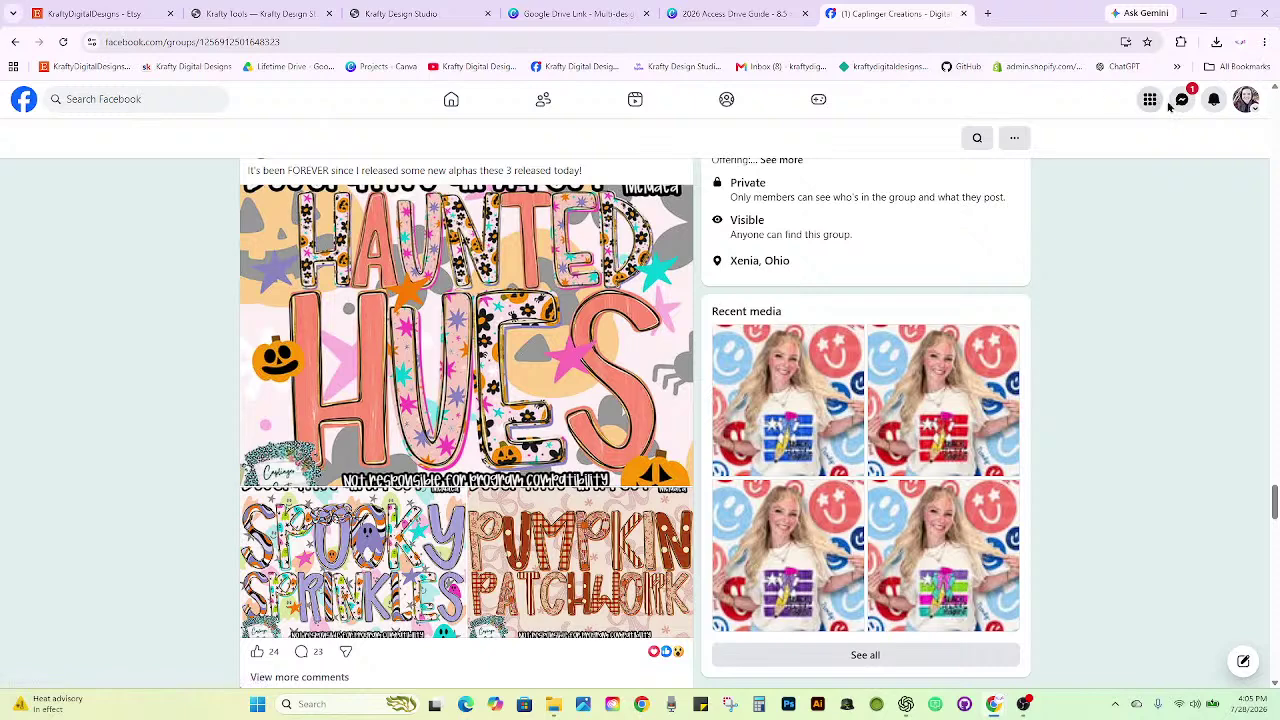
Close the Facebook group and check the progress of the all-variations download in Alpha Set (Bulk).
{"action": "left_click", "coordinate": [963, 14]}
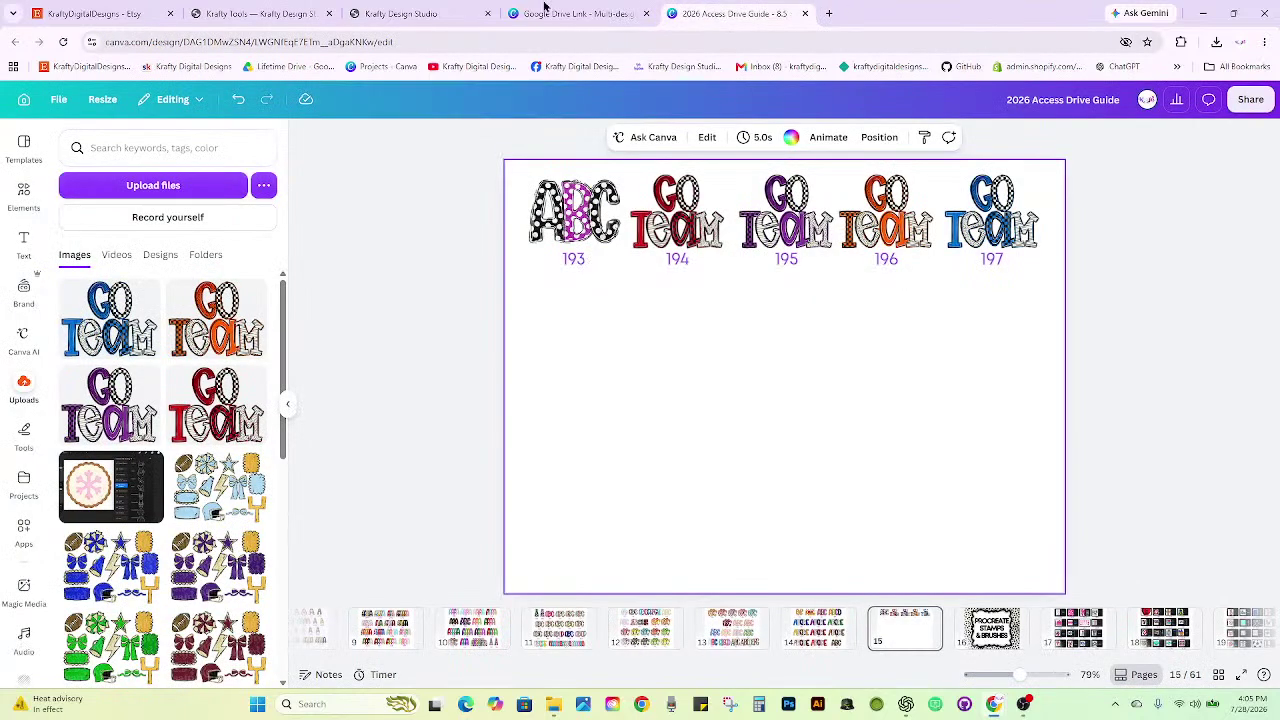
{"action": "left_click", "coordinate": [545, 13]}
{"action": "left_click", "coordinate": [423, 13]}
{"action": "left_click", "coordinate": [255, 13]}
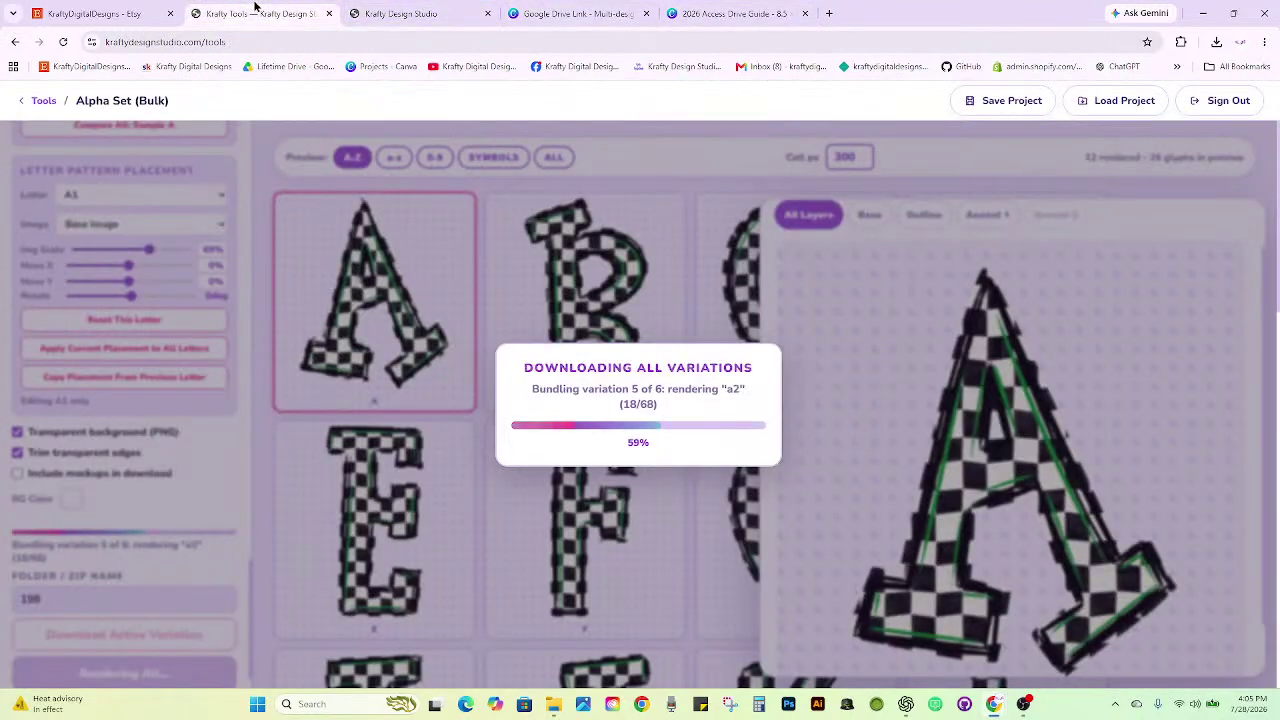
Return to the Bulk Mockups project and clear the loaded purple PNG designs.
{"action": "left_click", "coordinate": [415, 12]}
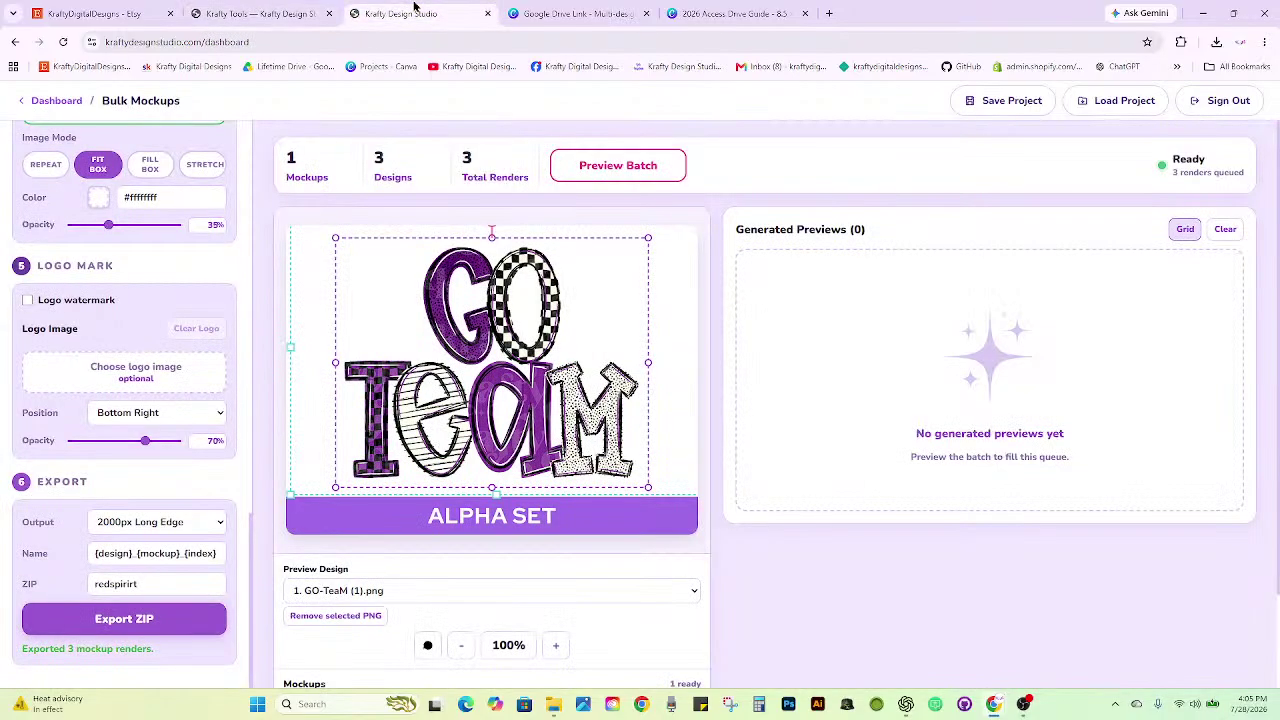
{"action": "scroll", "coordinate": [202, 323], "scroll_direction": "up", "scroll_amount": 10}
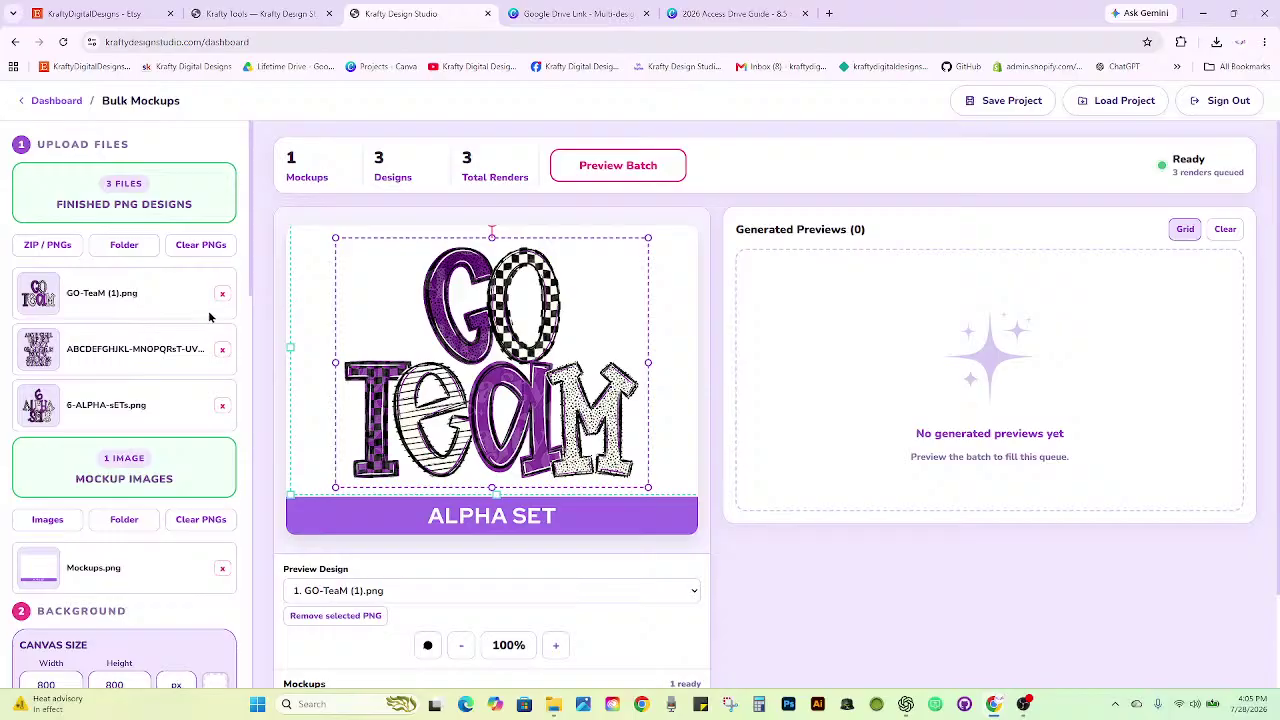
{"action": "left_click", "coordinate": [562, 713]}
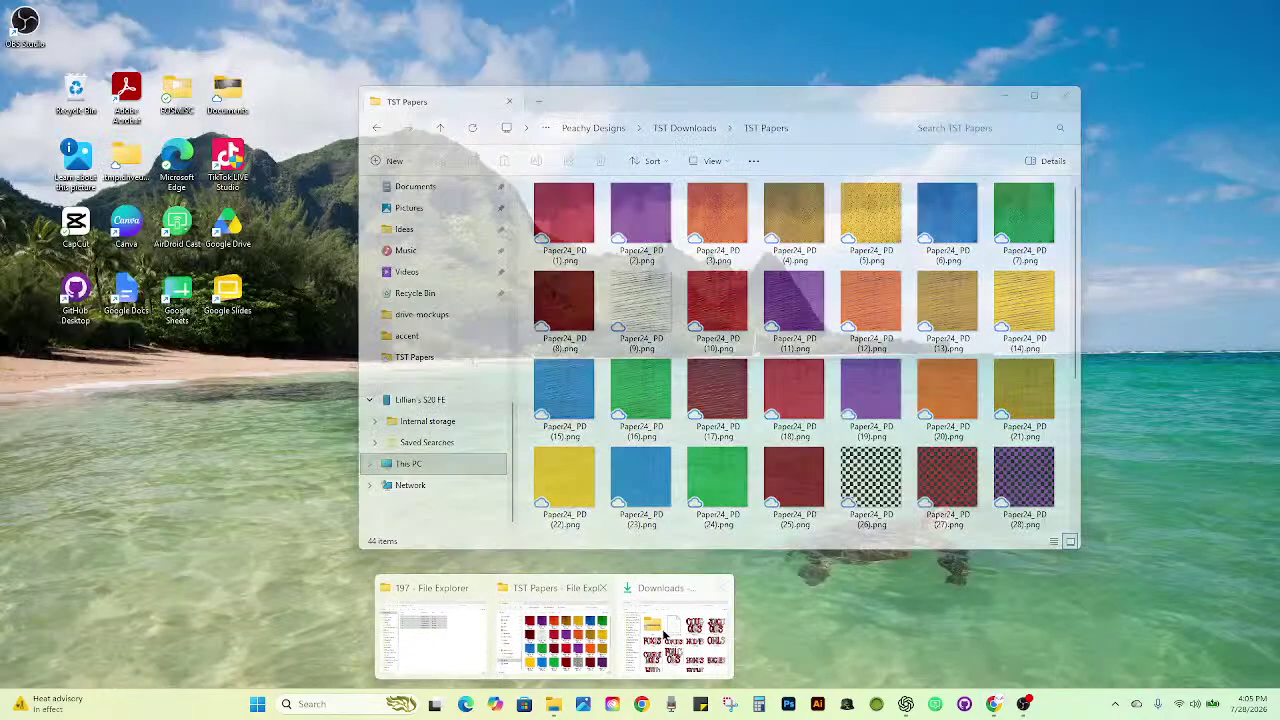
{"action": "left_click", "coordinate": [664, 635]}
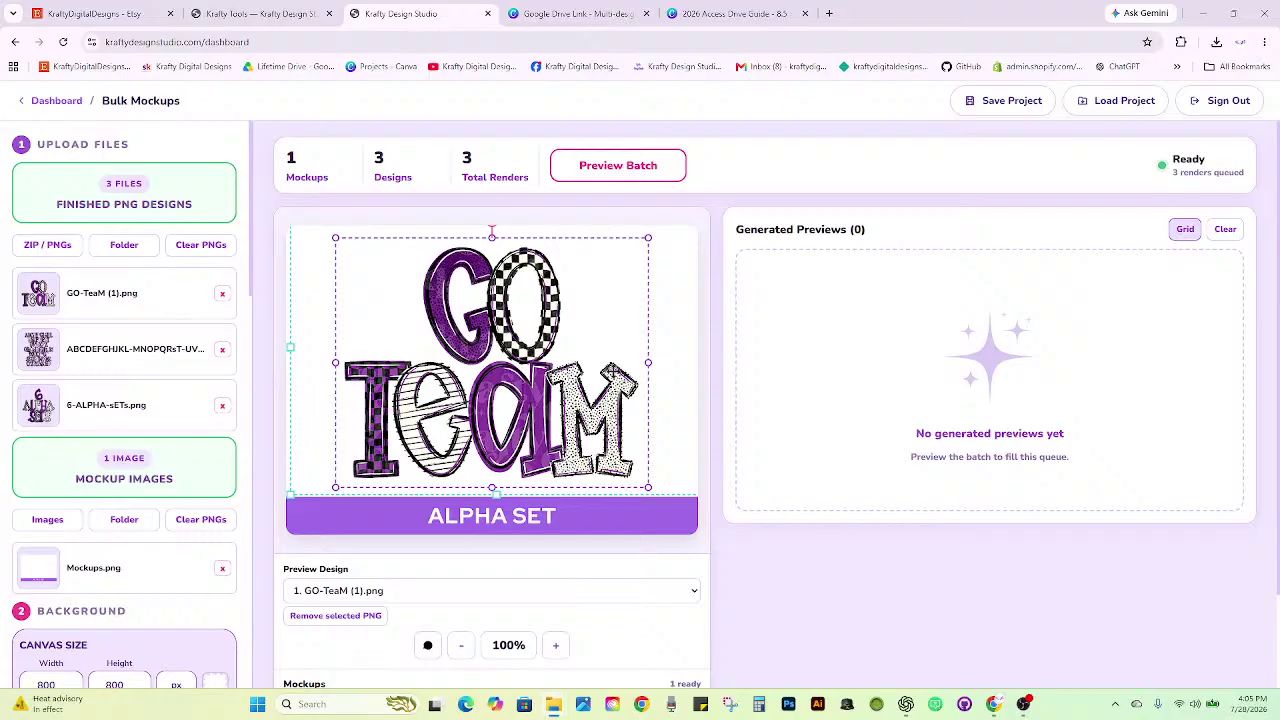
{"action": "left_click", "coordinate": [213, 244]}
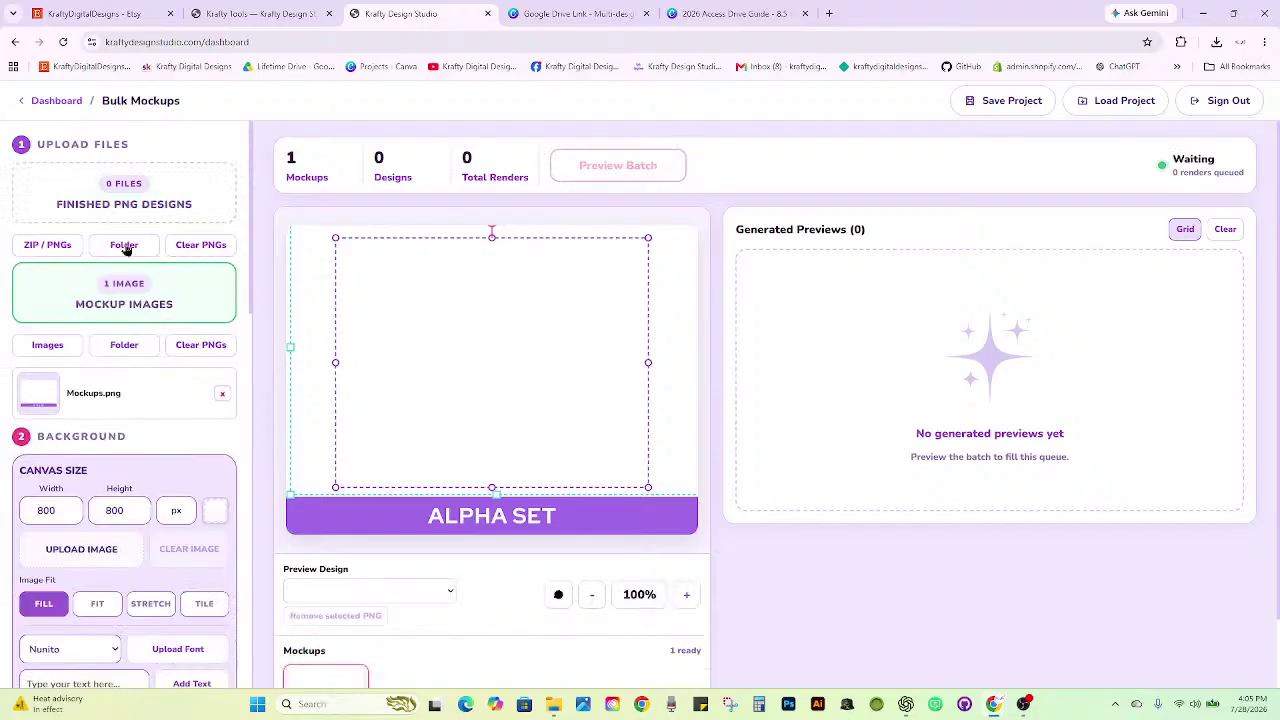
Load the eight blue and orange alpha set preview PNGs from Downloads as the finished designs.
{"action": "left_click", "coordinate": [49, 246]}
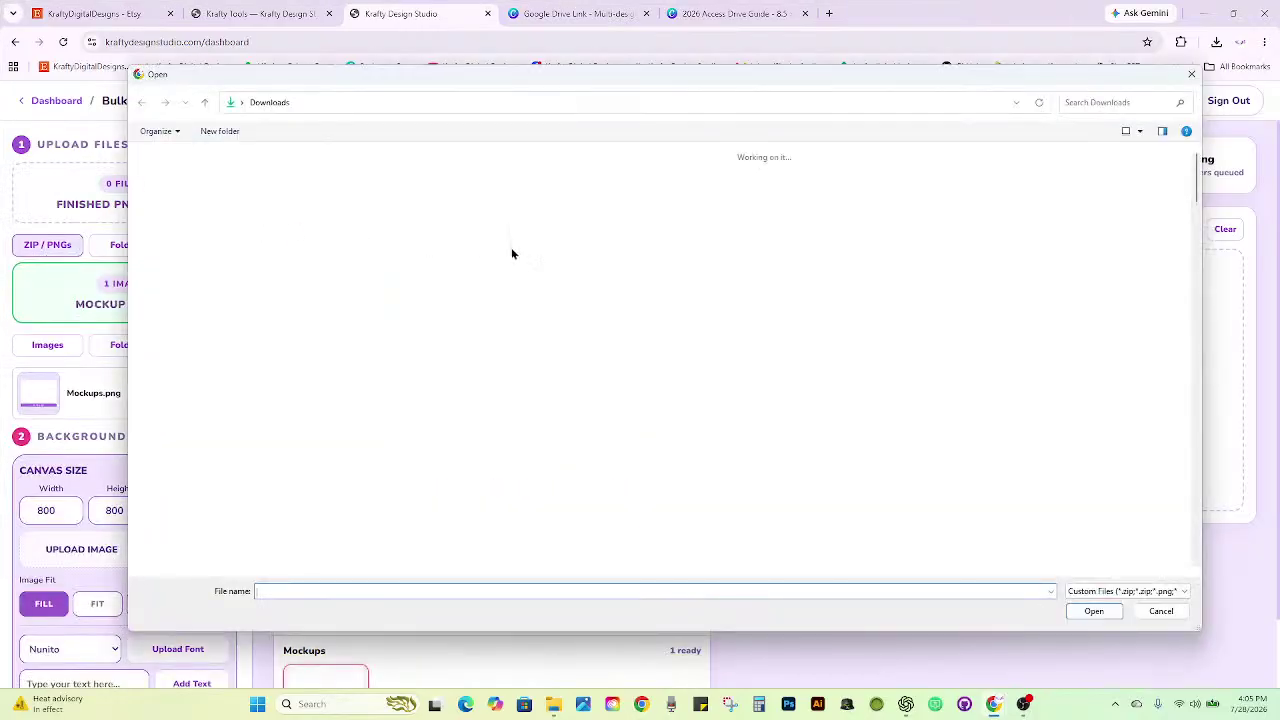
{"action": "left_click", "coordinate": [410, 240]}
{"action": "key", "text": "shift+Right"}
{"action": "key", "text": "shift+Right"}
{"action": "key", "text": "shift+Right"}
{"action": "key", "text": "shift+Right"}
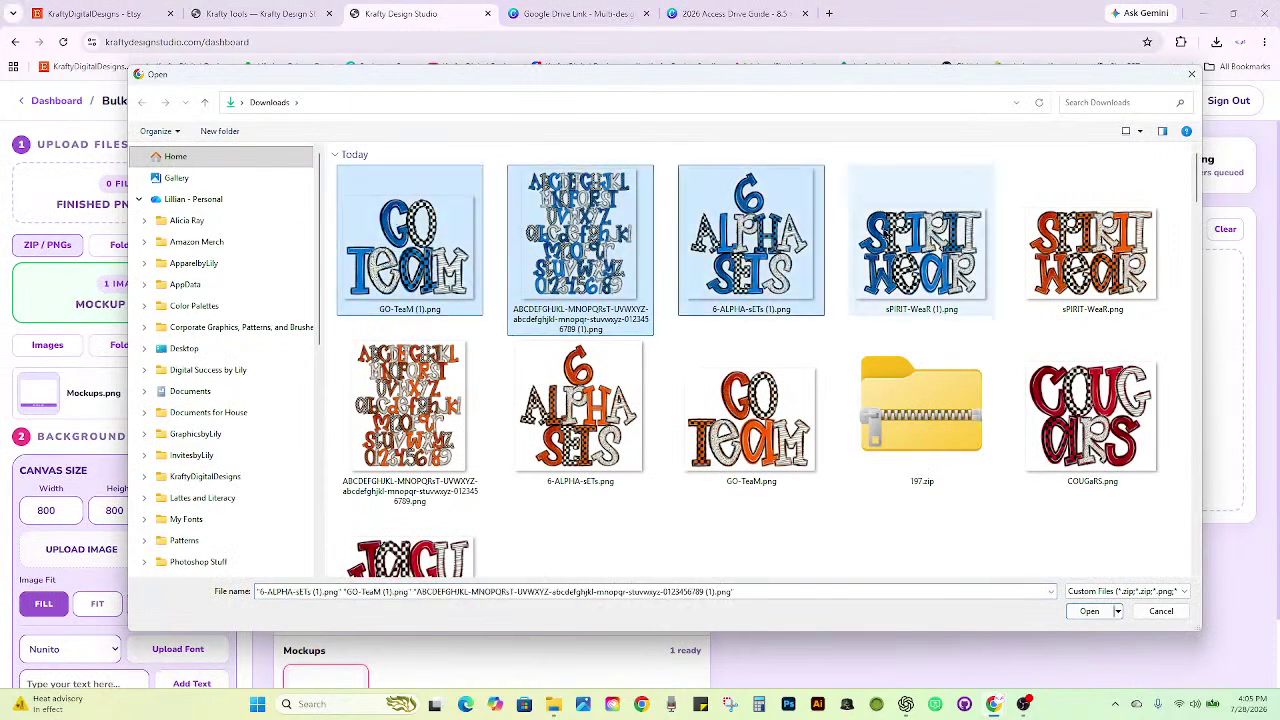
{"action": "key", "text": "shift+Right"}
{"action": "key", "text": "shift+Right"}
{"action": "key", "text": "shift+Right"}
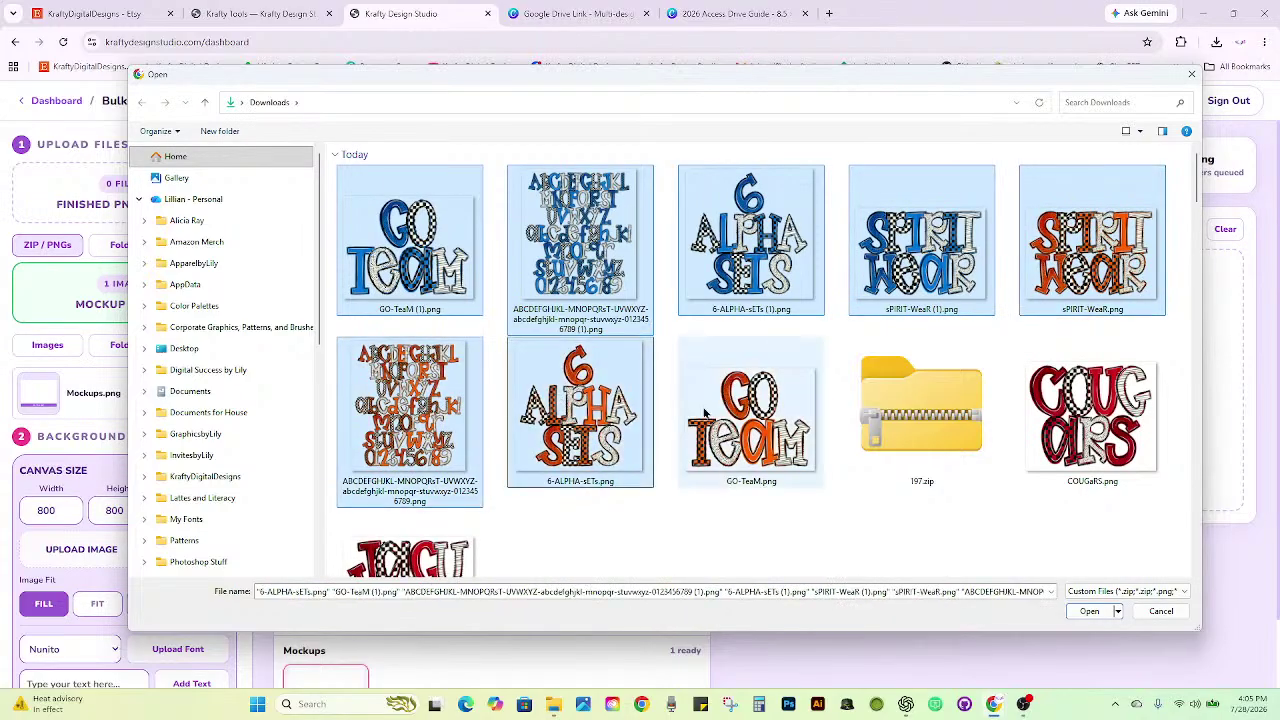
{"action": "left_click", "coordinate": [1088, 612]}
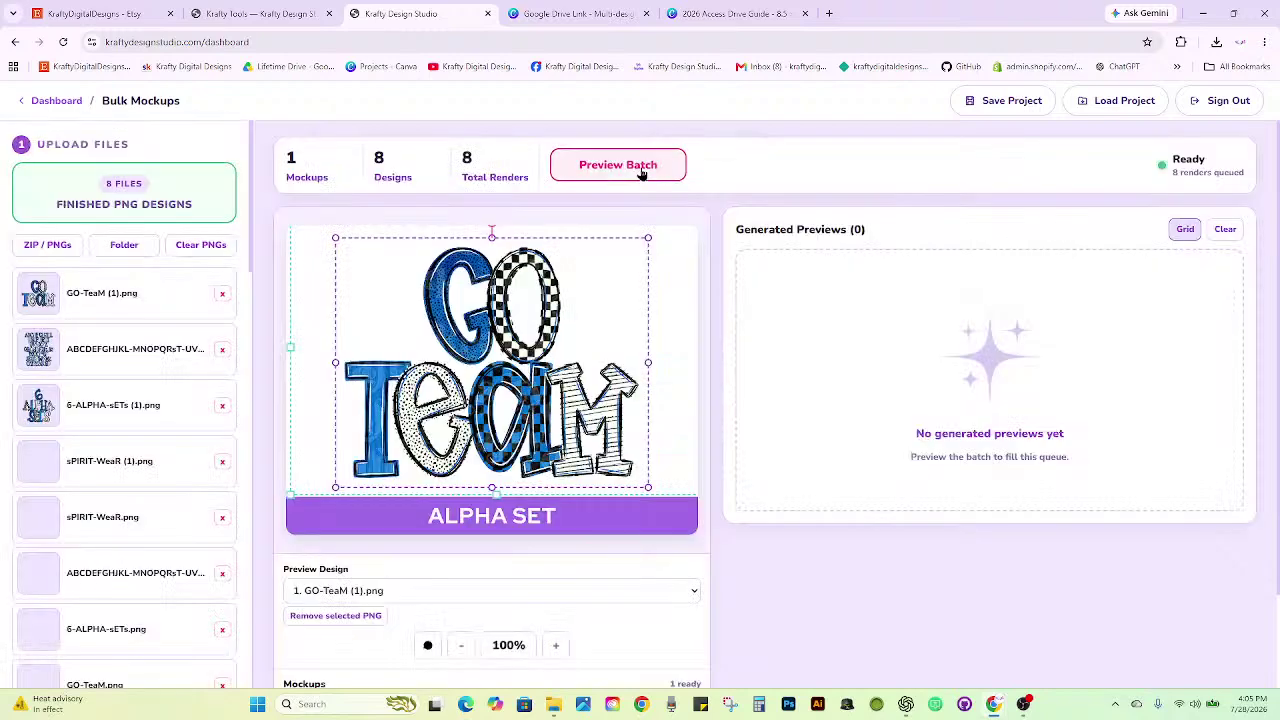
Preview and export the eight-design mockup batch as the redspirirt ZIP, and extract it into the Downloads folder.
{"action": "left_click", "coordinate": [641, 171]}
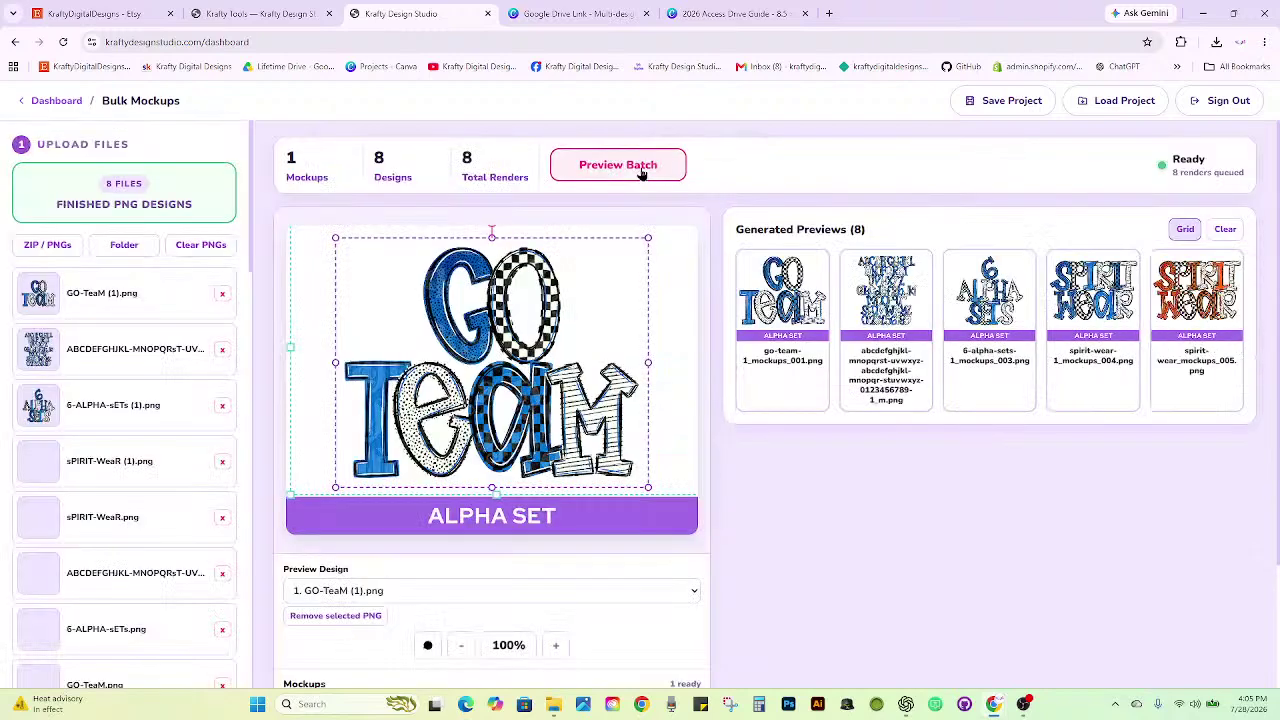
{"action": "scroll", "coordinate": [189, 374], "scroll_direction": "down", "scroll_amount": 15}
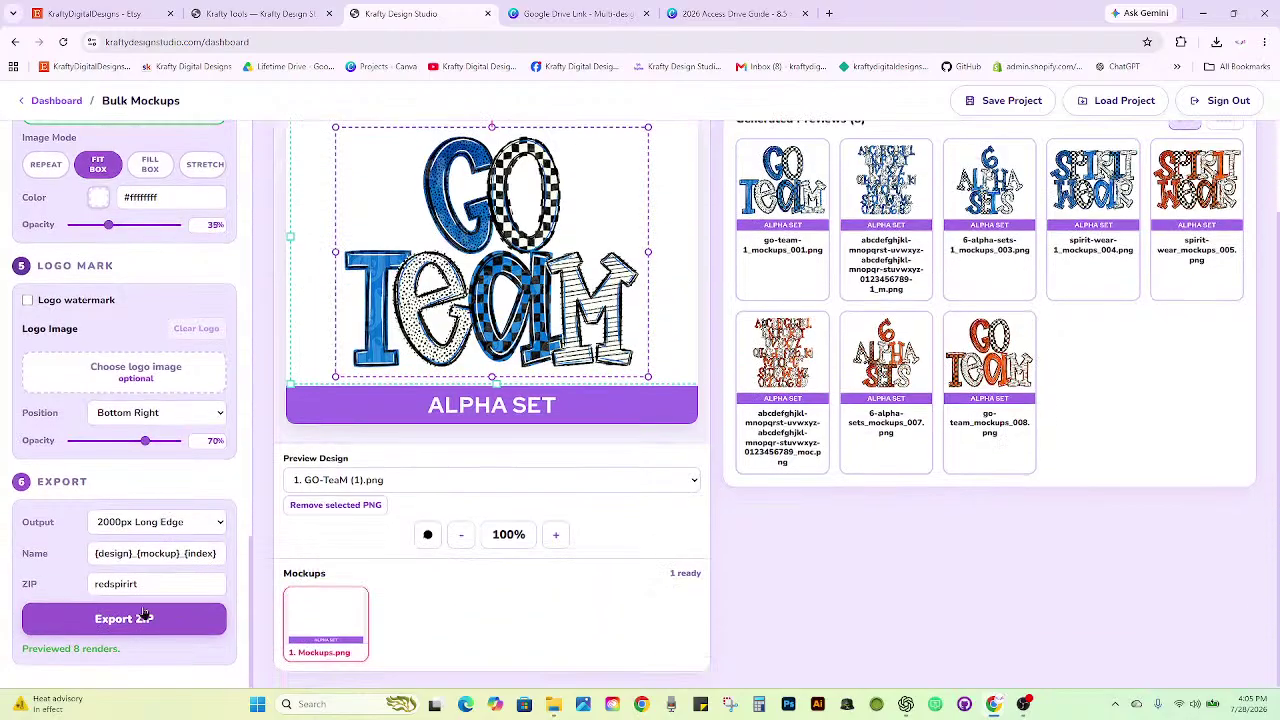
{"action": "left_click", "coordinate": [143, 617]}
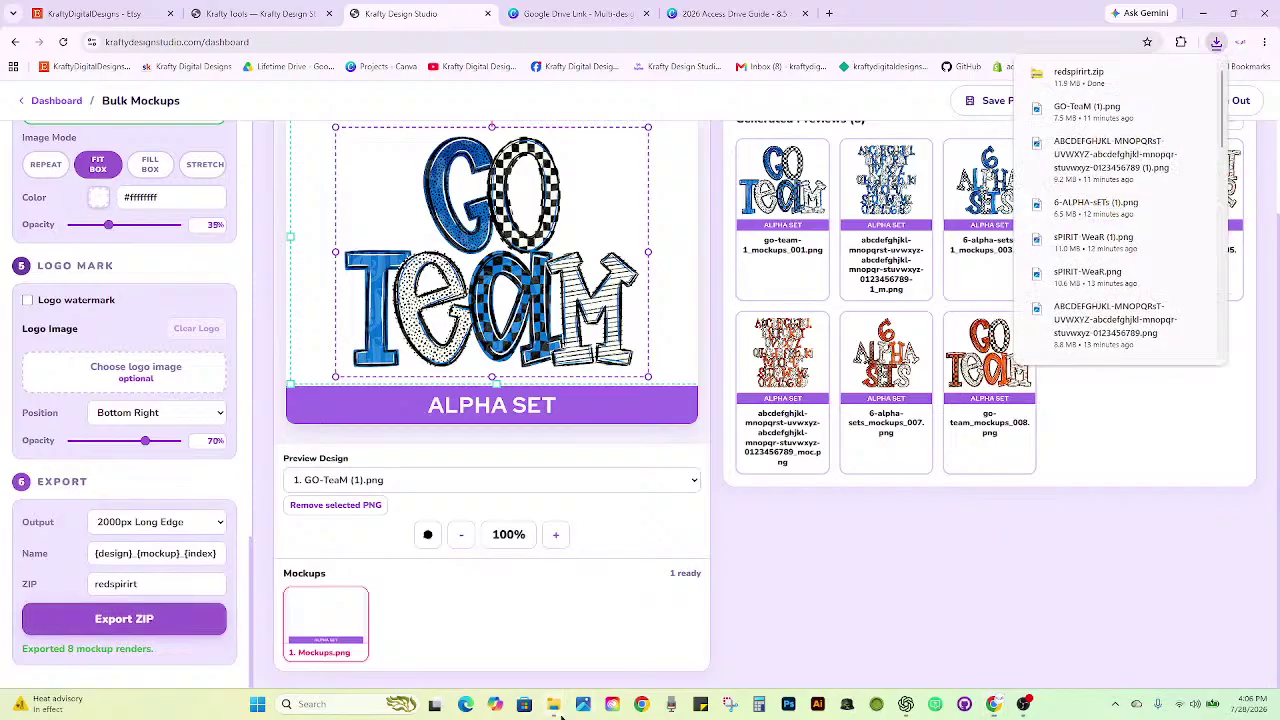
{"action": "mouse_move", "coordinate": [553, 704]}
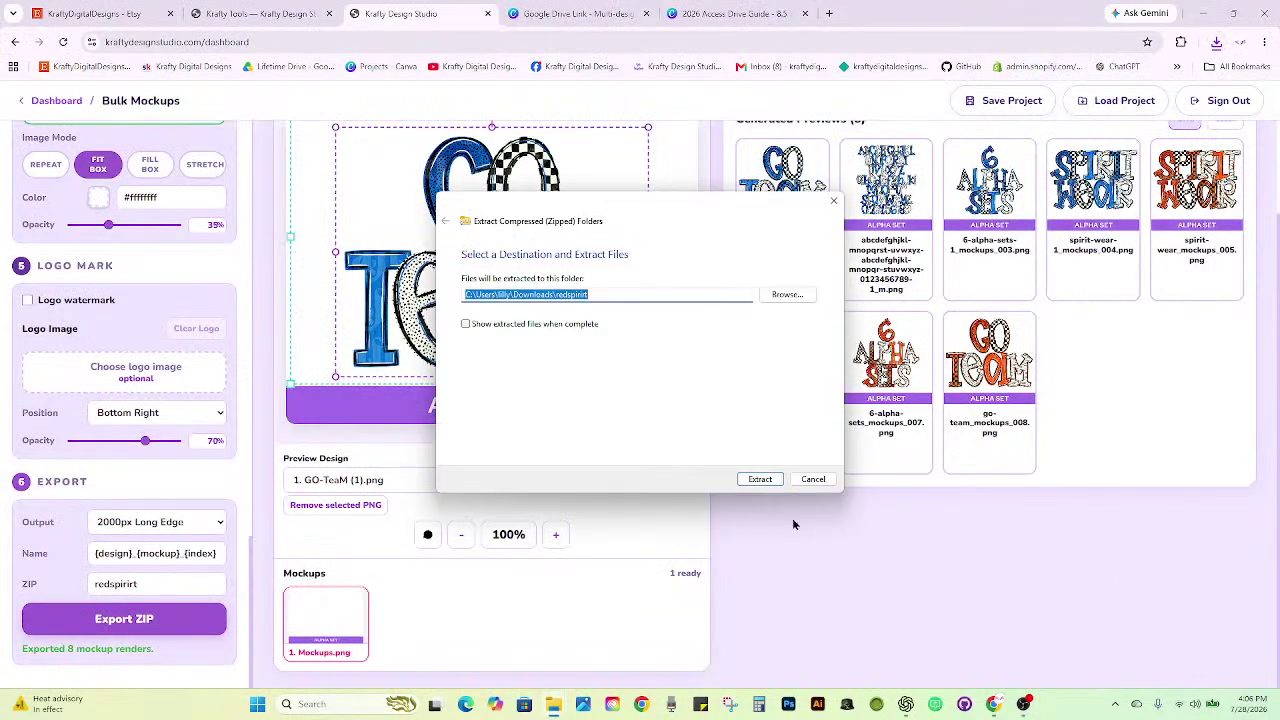
{"action": "left_click", "coordinate": [760, 479]}
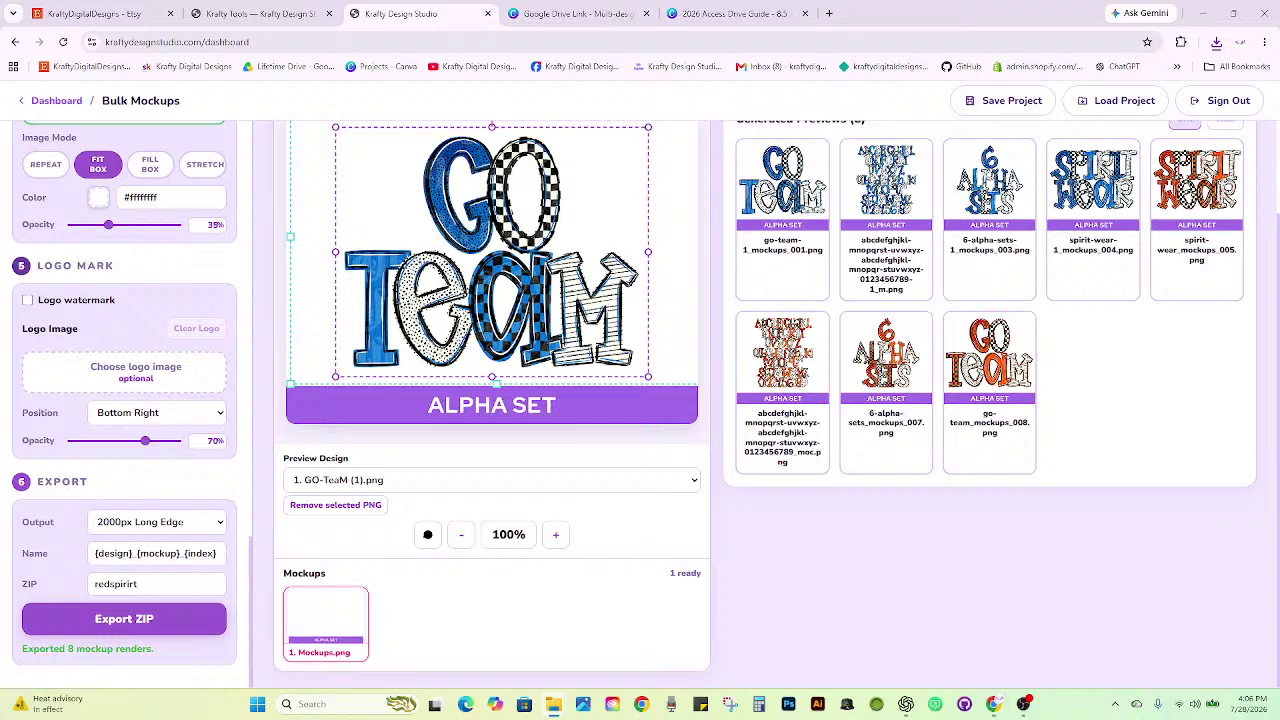
Open the purple School Spirit Alphabet listing from the shop's Completed Alphabets section and duplicate it.
{"action": "left_click", "coordinate": [72, 9]}
{"action": "scroll", "coordinate": [741, 270], "scroll_direction": "down", "scroll_amount": 5}
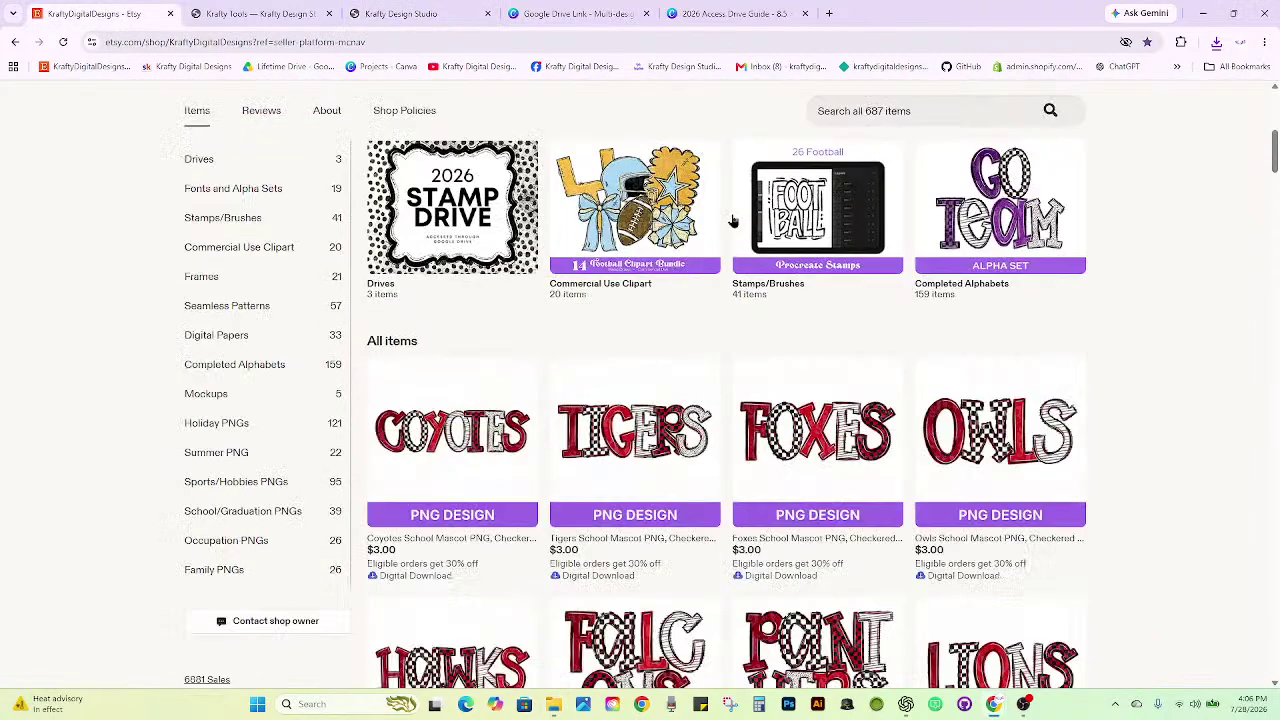
{"action": "left_click", "coordinate": [935, 236]}
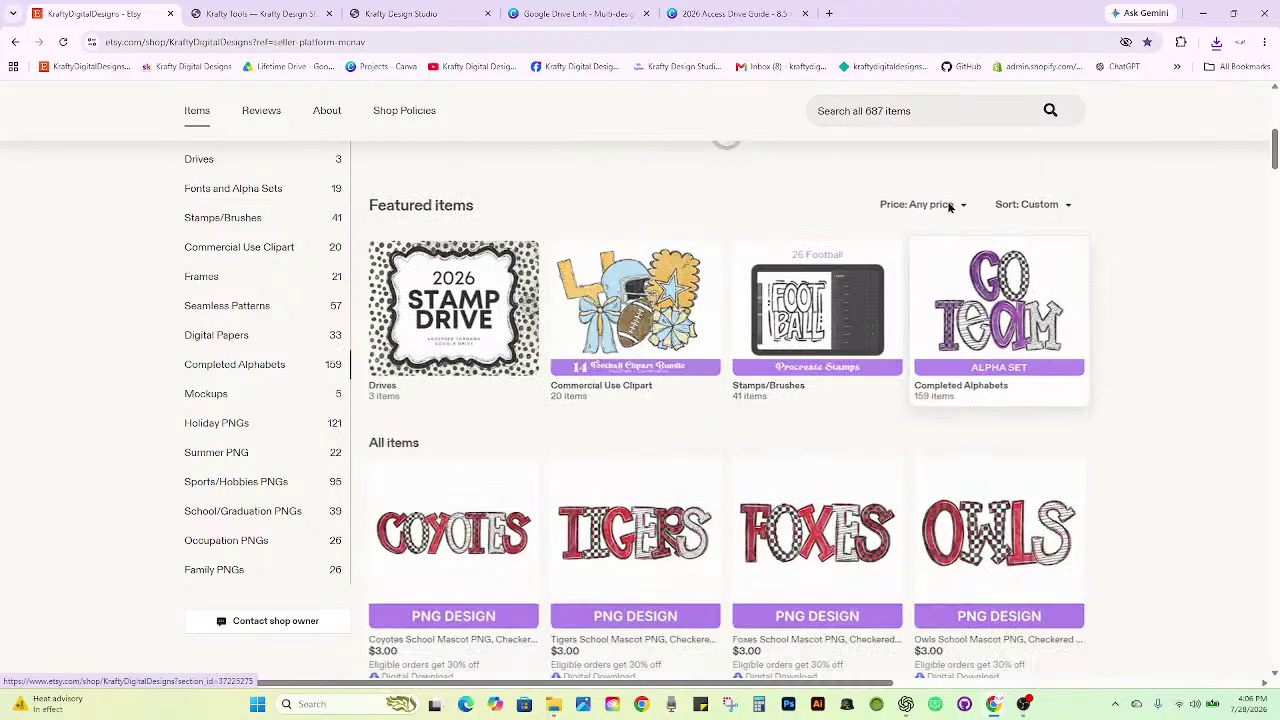
{"action": "left_click", "coordinate": [524, 266]}
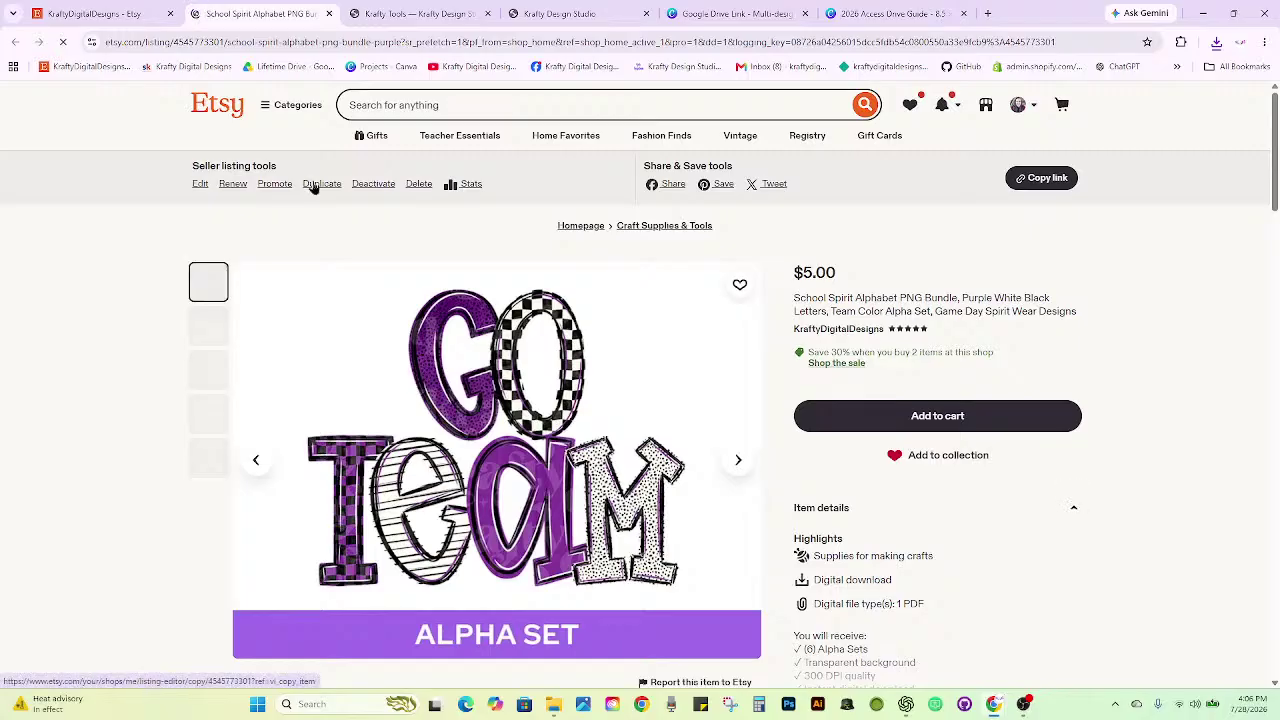
{"action": "left_click", "coordinate": [320, 185]}
Open the red School Spirit Alphabet listing from Completed Alphabets and duplicate it.
{"action": "left_click", "coordinate": [53, 8]}
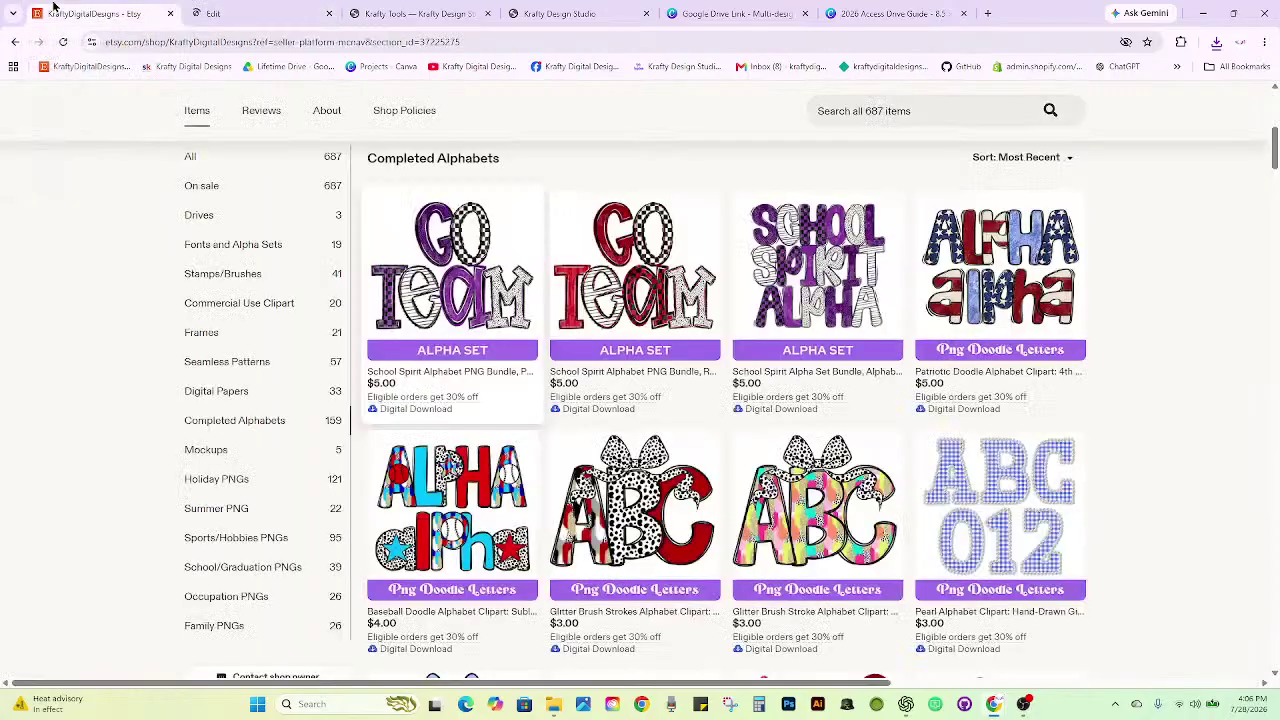
{"action": "left_click", "coordinate": [638, 266]}
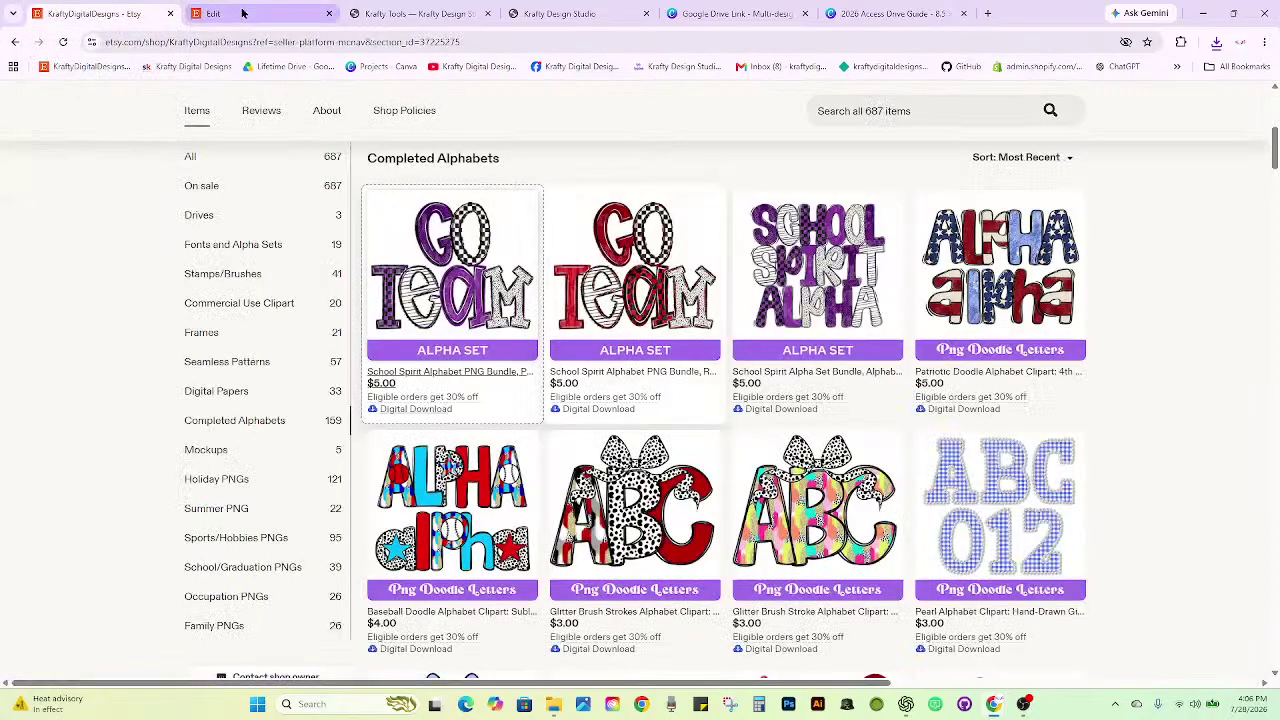
{"action": "left_click", "coordinate": [210, 14]}
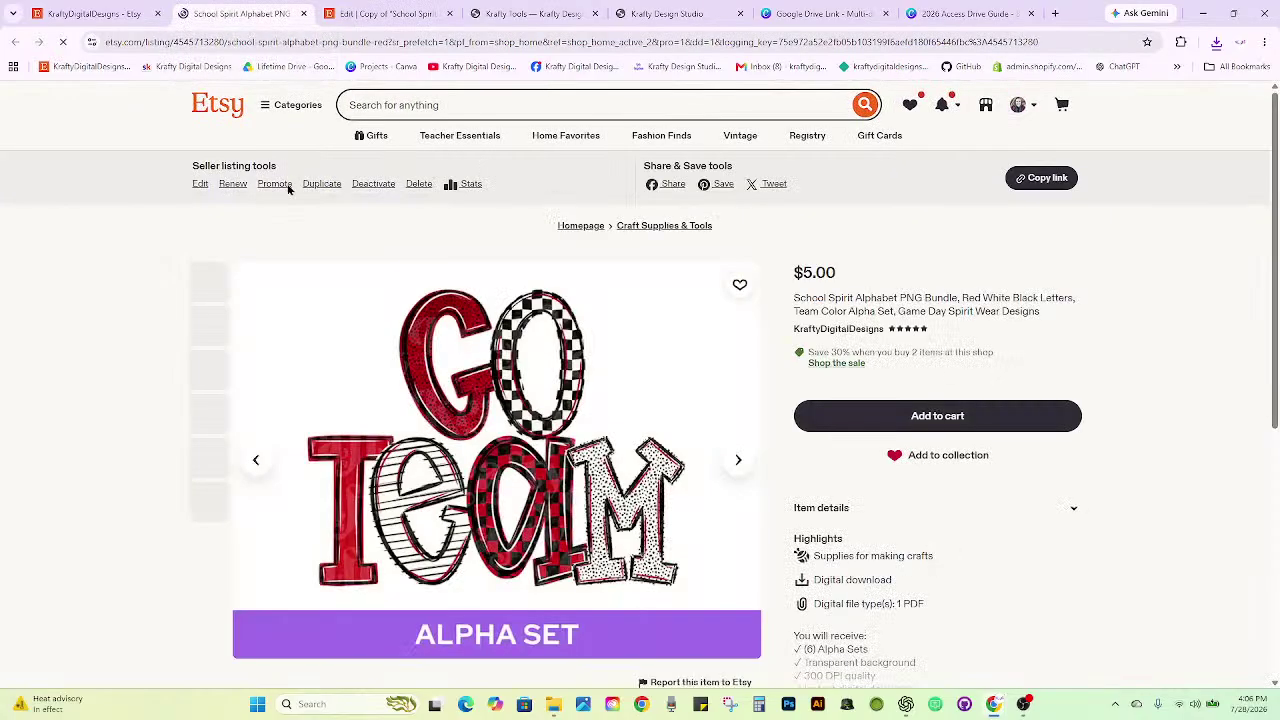
{"action": "left_click", "coordinate": [321, 184]}
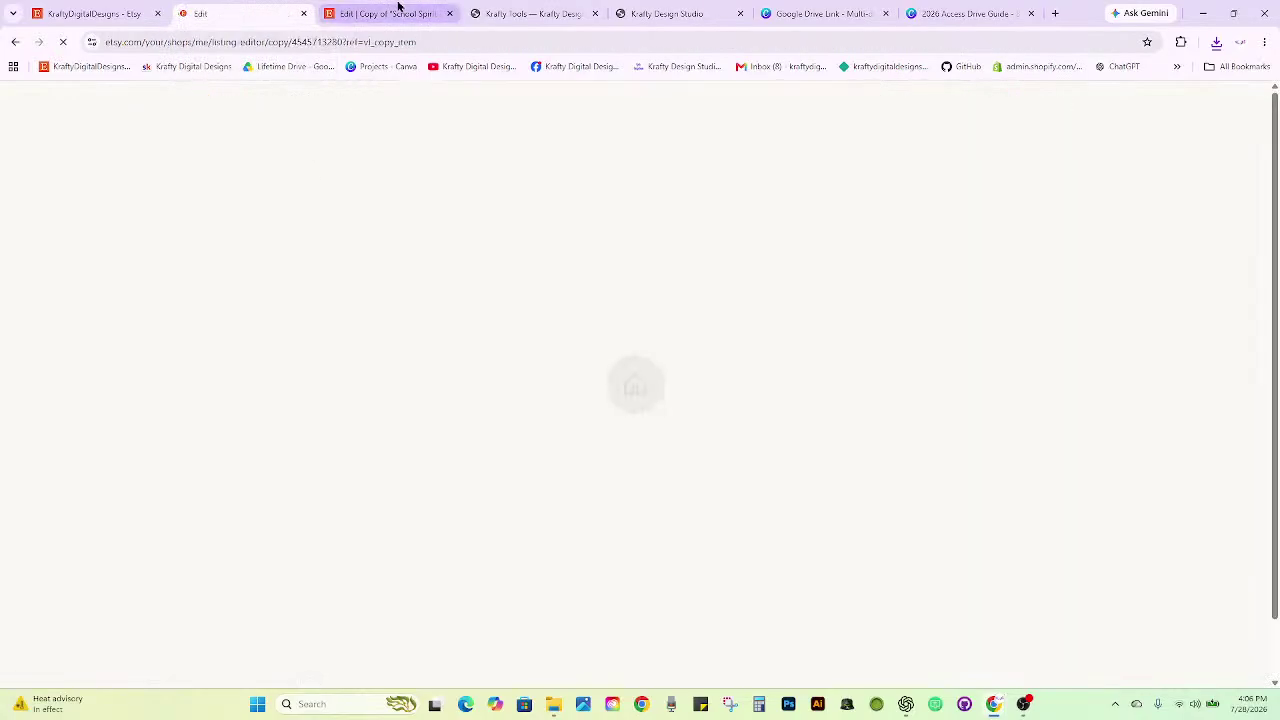
Delete the four red alpha set photos from the copy of the red listing, keeping the sale and license images.
{"action": "left_click", "coordinate": [397, 6]}
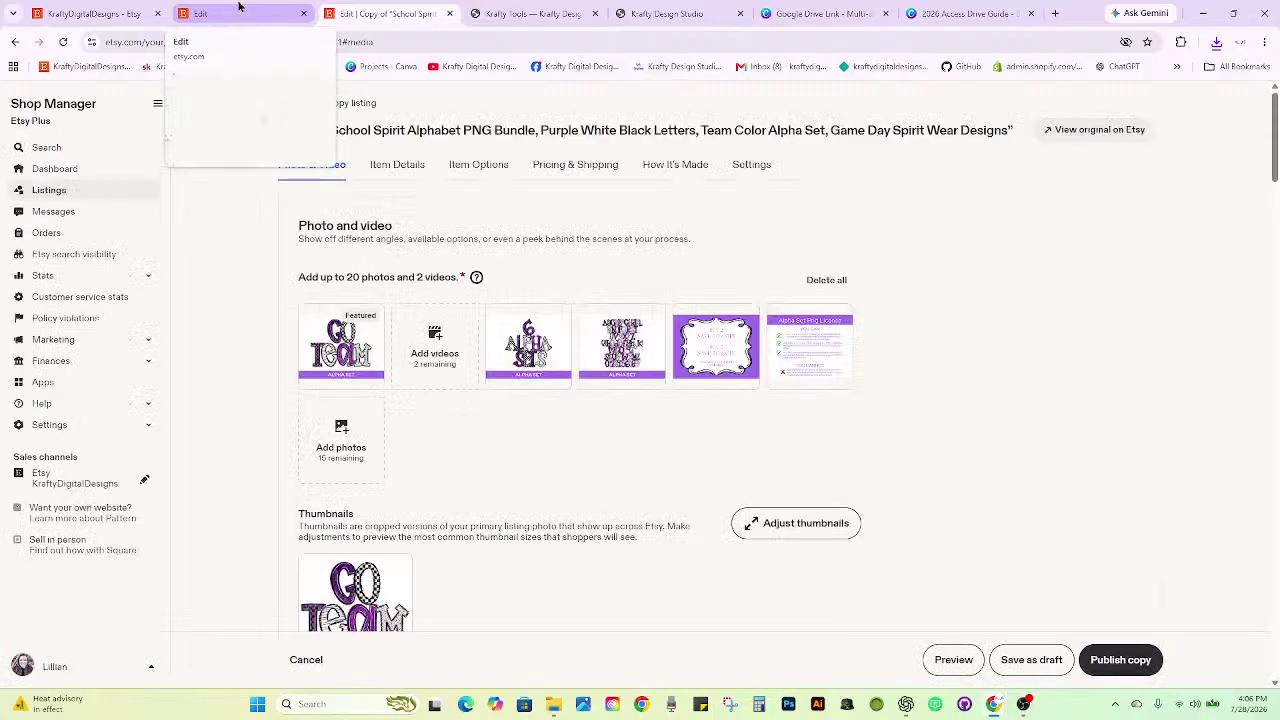
{"action": "left_click", "coordinate": [238, 6]}
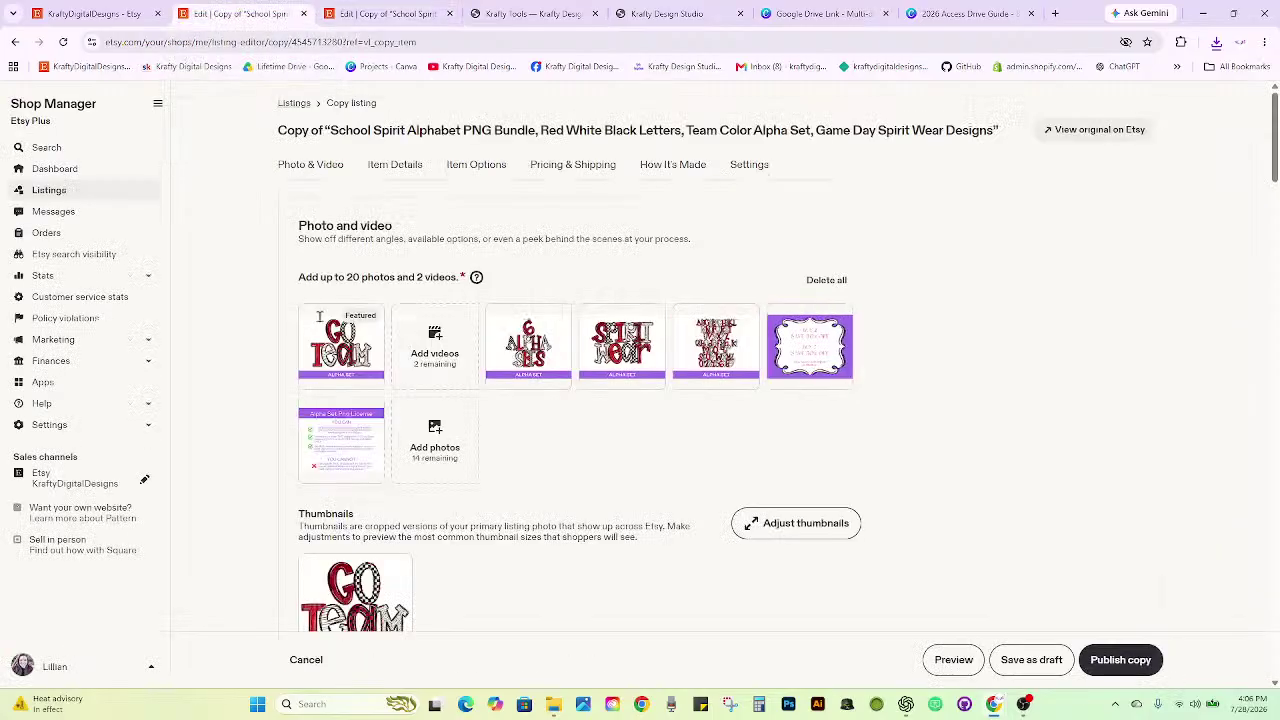
{"action": "left_click", "coordinate": [315, 376]}
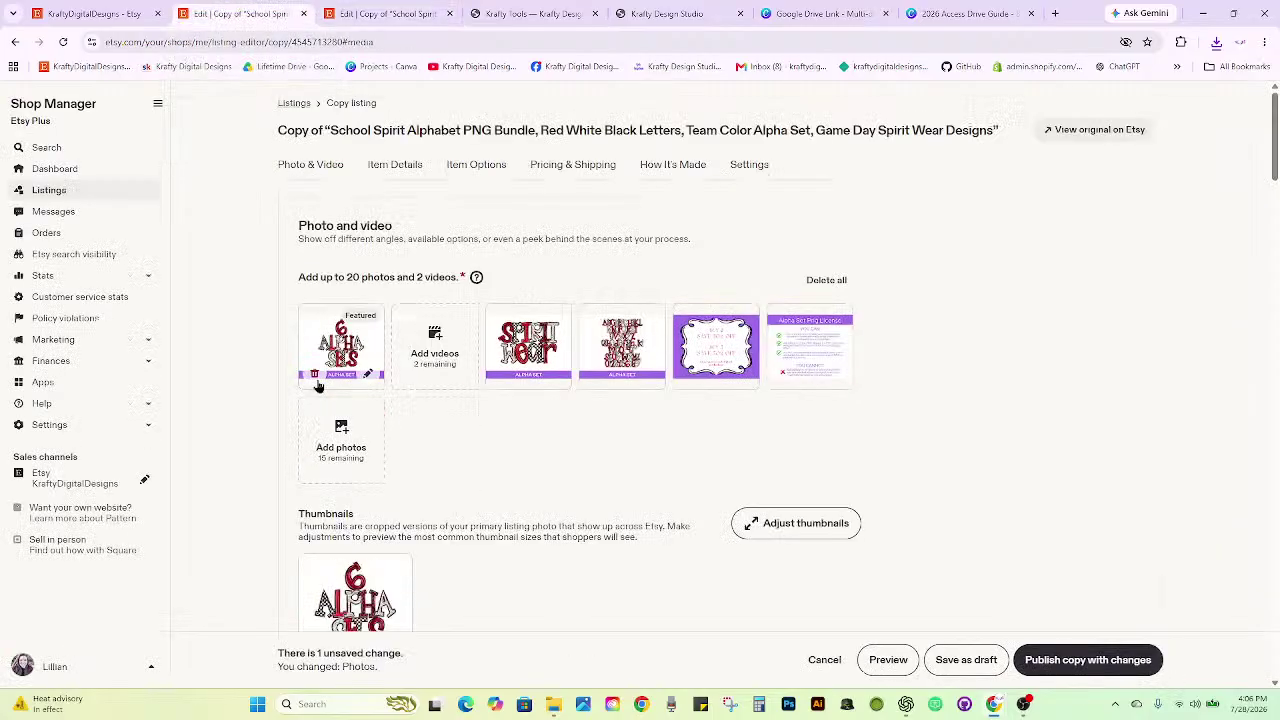
{"action": "left_click", "coordinate": [315, 375]}
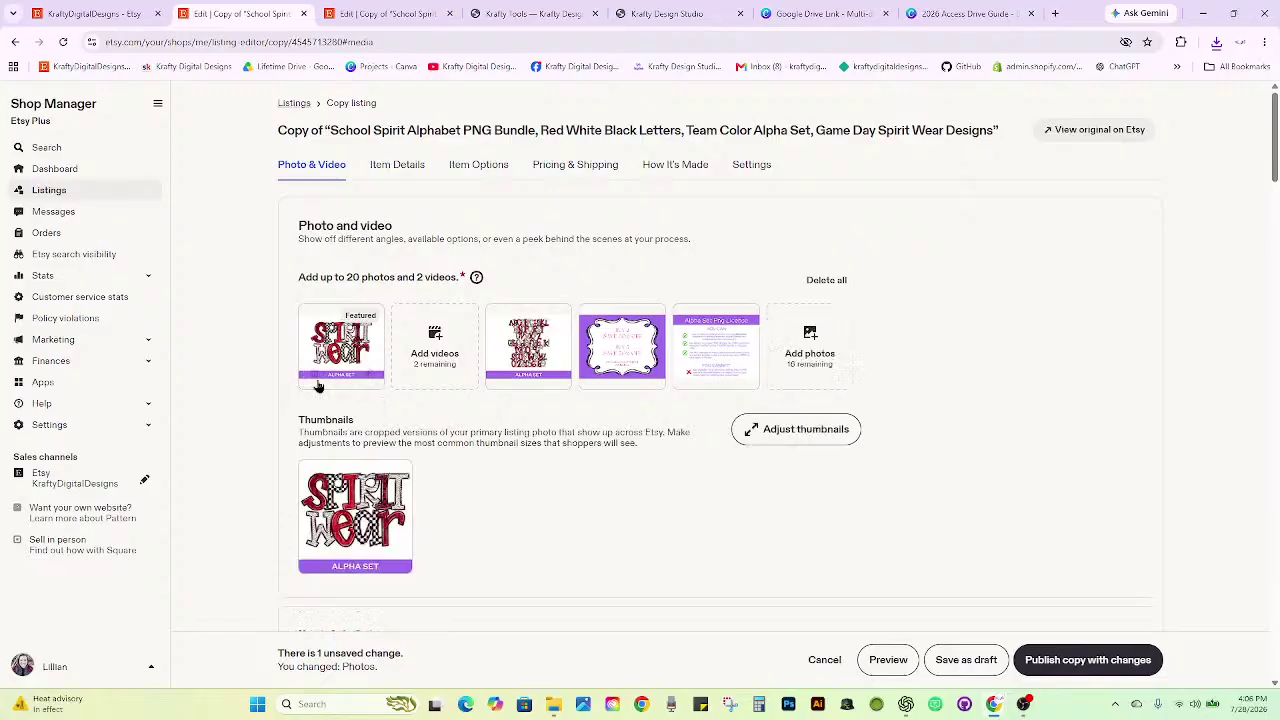
{"action": "left_click", "coordinate": [315, 375]}
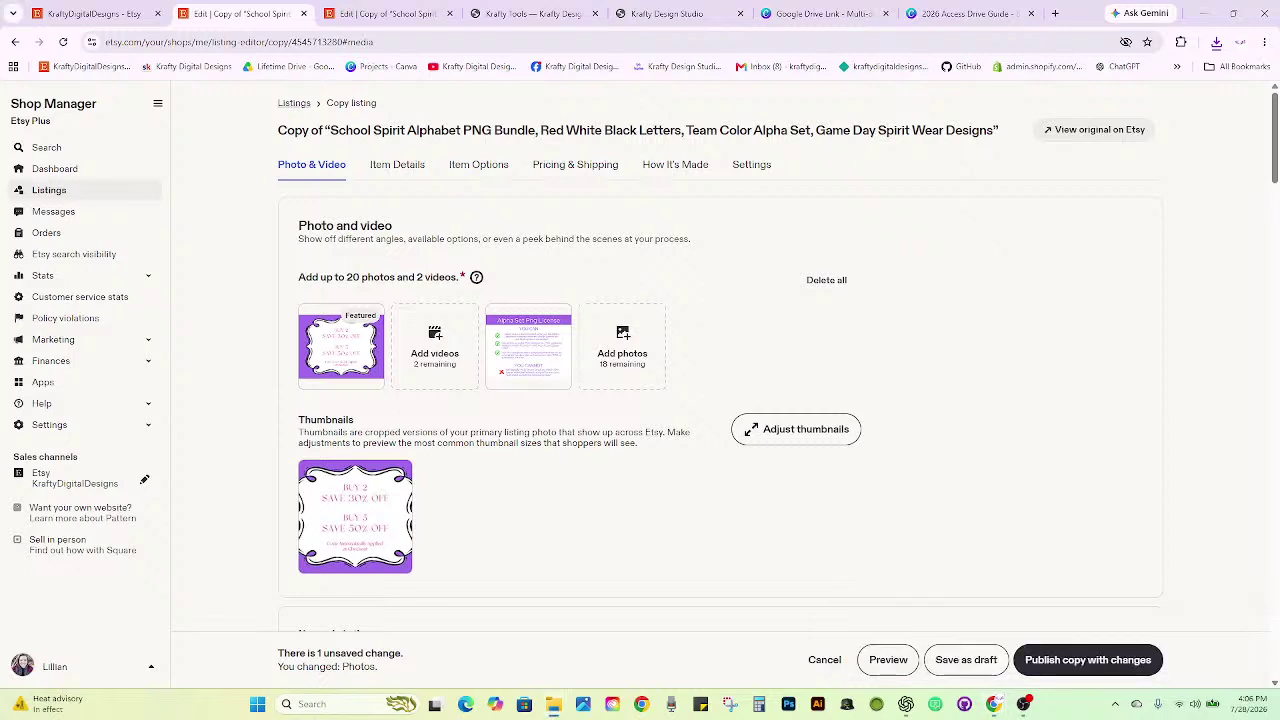
Add the four blue alpha set mockups to the copied listing and arrange them ahead of the sale and license images.
{"action": "left_click_drag", "start_coordinate": [1275, 360], "coordinate": [720, 328]}
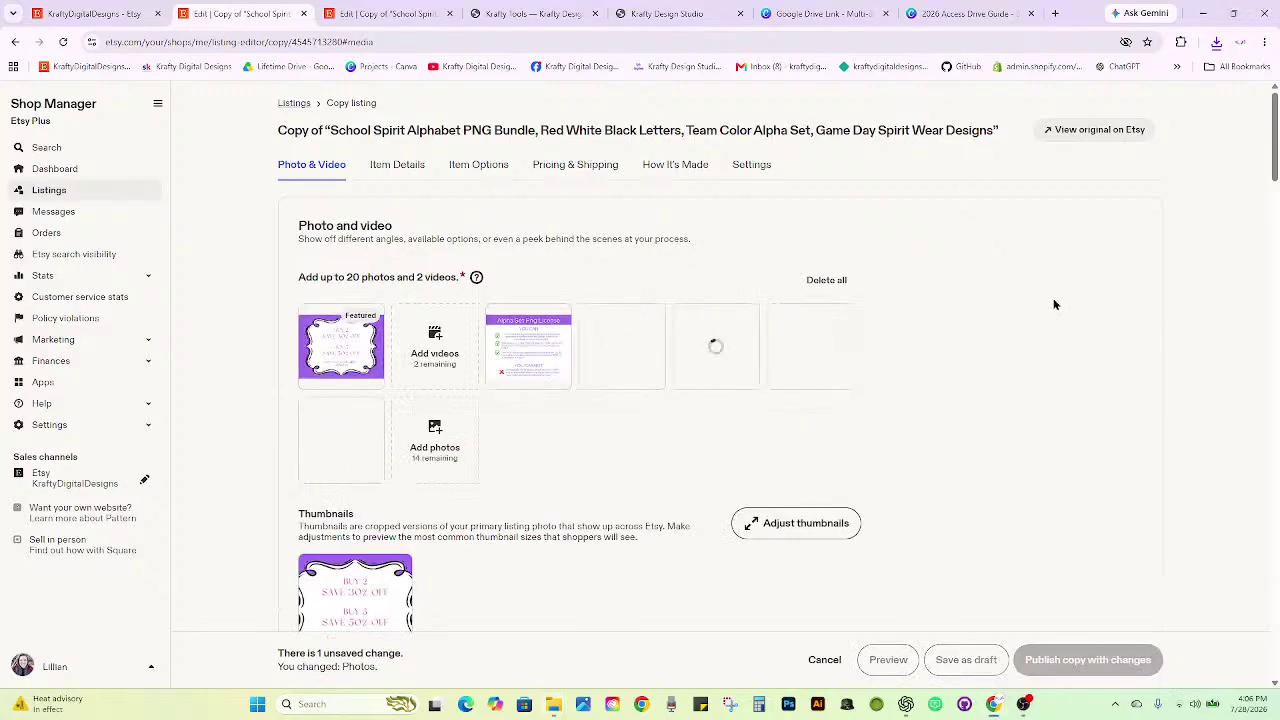
{"action": "mouse_move", "coordinate": [622, 345]}
{"action": "left_mouse_down"}
{"action": "mouse_move", "coordinate": [337, 350]}
{"action": "mouse_move", "coordinate": [354, 422]}
{"action": "mouse_move", "coordinate": [343, 443]}
{"action": "mouse_move", "coordinate": [430, 370]}
{"action": "mouse_move", "coordinate": [453, 415]}
{"action": "mouse_move", "coordinate": [602, 340]}
{"action": "left_mouse_up"}
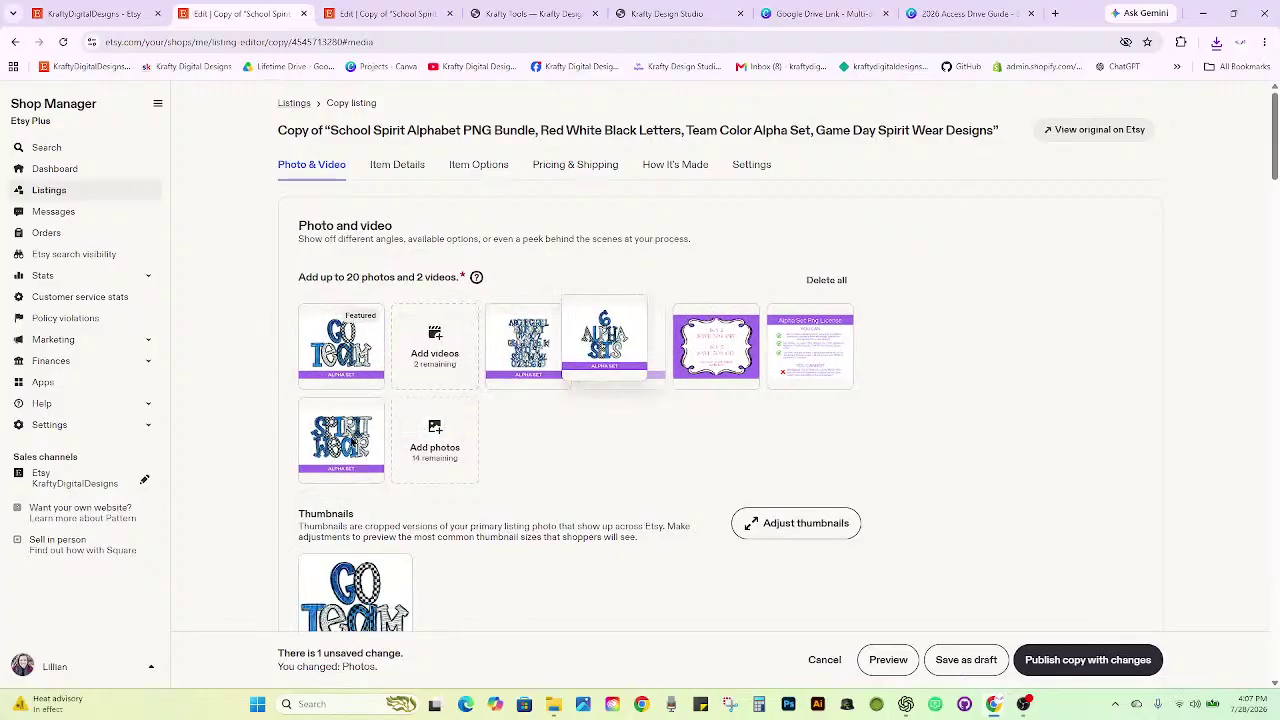
{"action": "left_click_drag", "start_coordinate": [352, 438], "coordinate": [716, 340]}
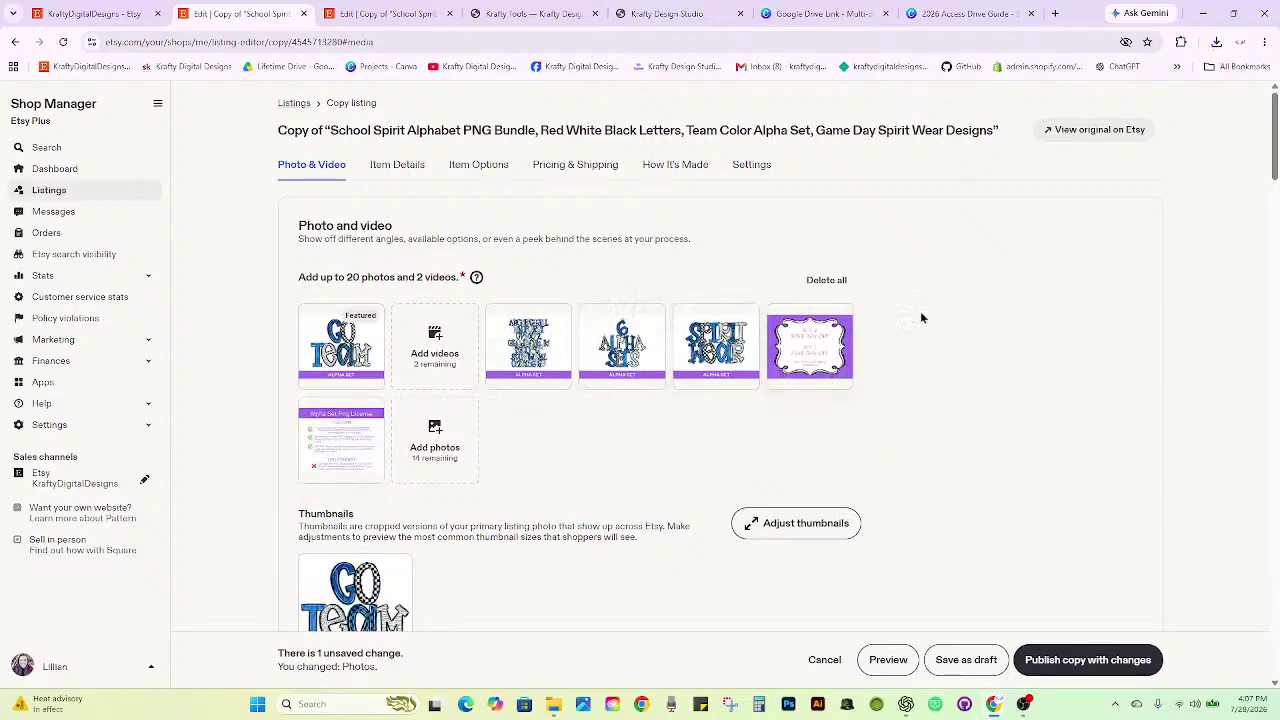
Replace "Red" with "Blue" in the copied listing's title.
{"action": "scroll", "coordinate": [922, 318], "scroll_direction": "down", "scroll_amount": 5}
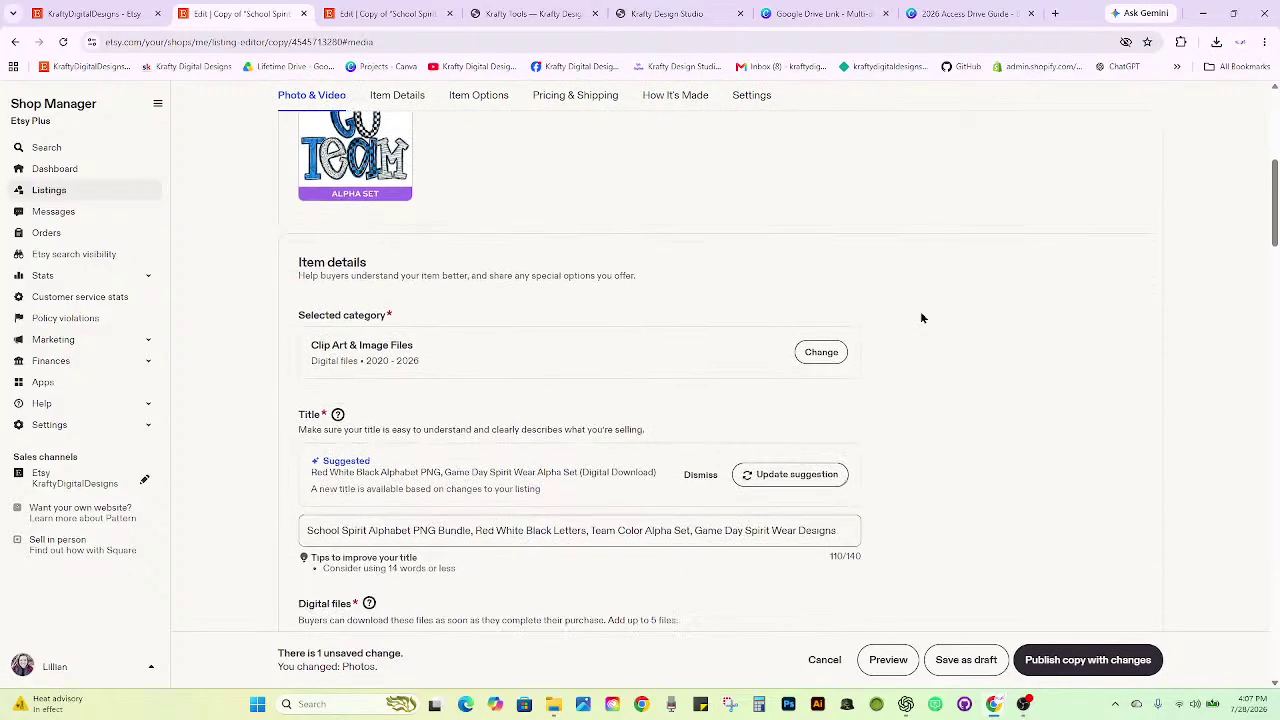
{"action": "left_click", "coordinate": [493, 530]}
{"action": "key", "text": "BackSpace"}
{"action": "key", "text": "BackSpace"}
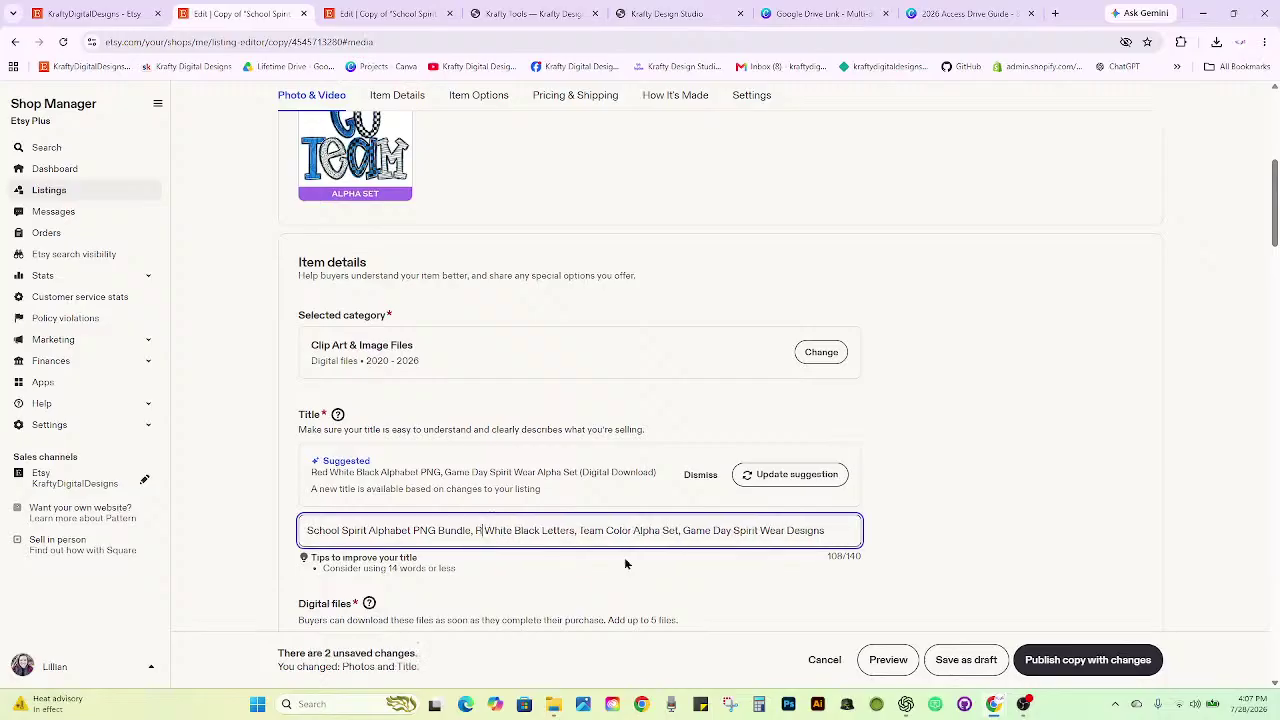
{"action": "key", "text": "BackSpace"}
{"action": "type", "text": "Blue"}
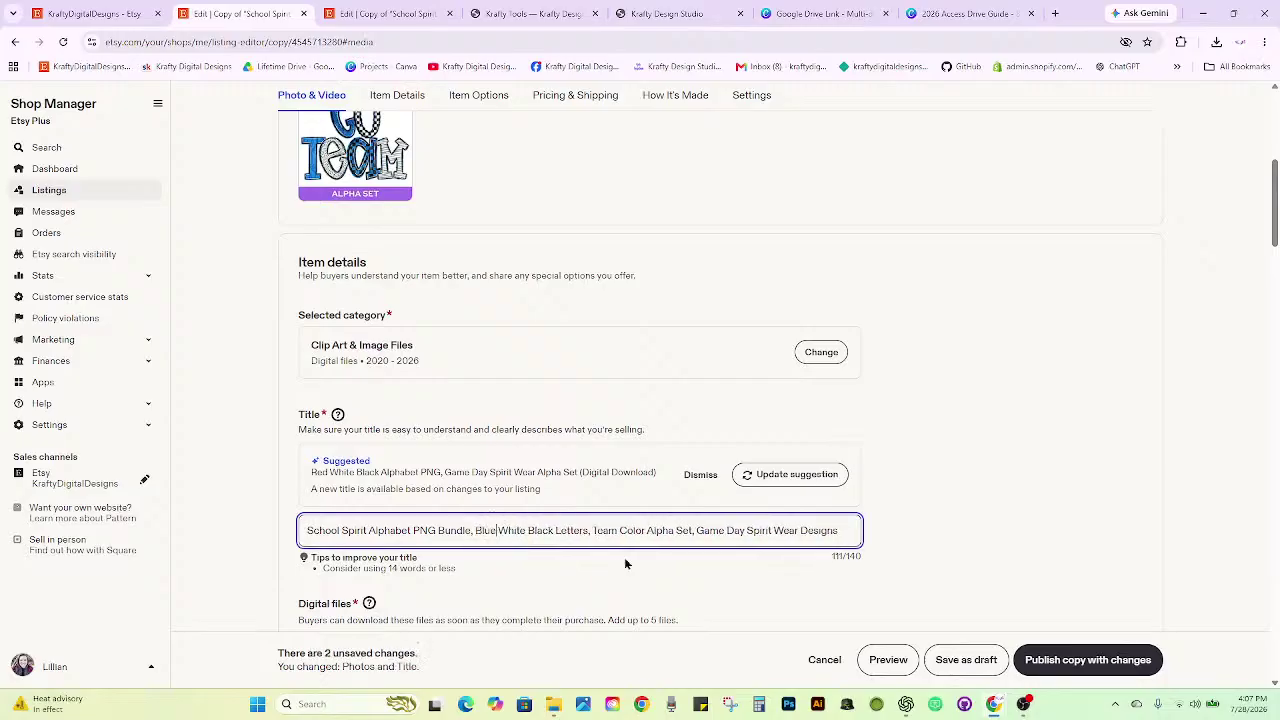
Remove GoogleDriveLink.pdf from the copied listing's digital files and go on to its tags and attributes.
{"action": "scroll", "coordinate": [718, 520], "scroll_direction": "down", "scroll_amount": 4}
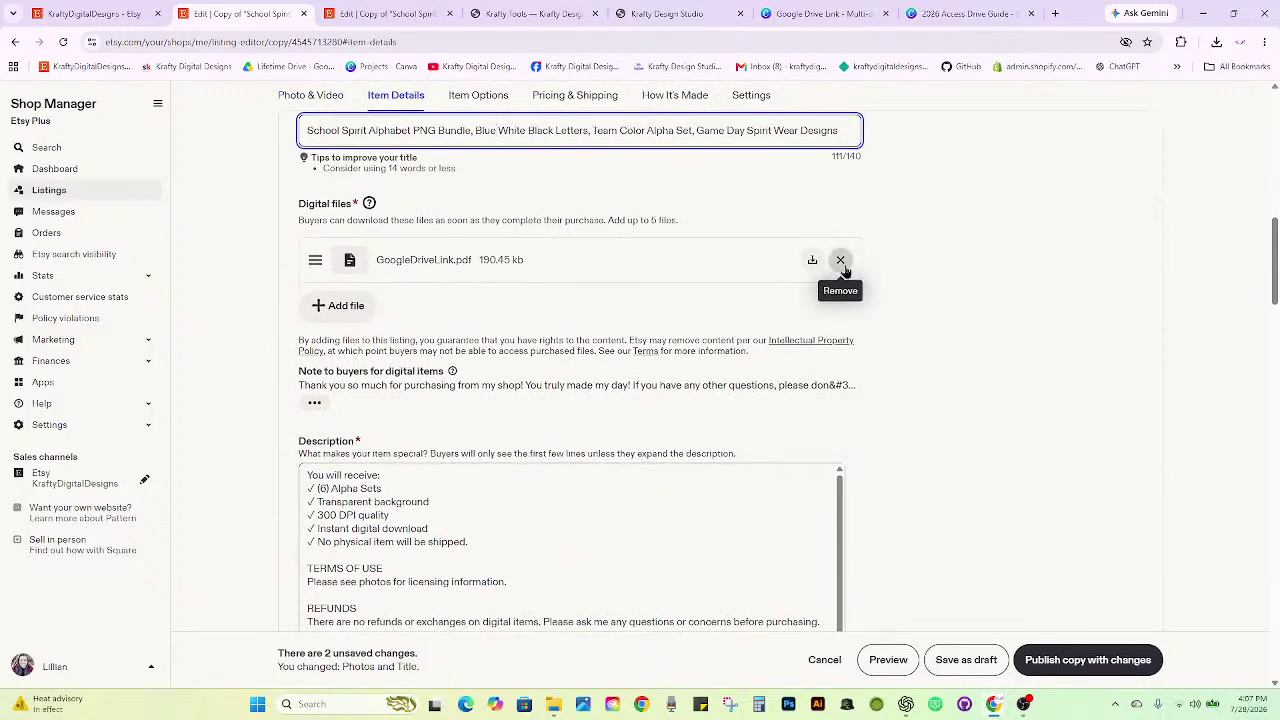
{"action": "scroll", "coordinate": [884, 395], "scroll_direction": "down", "scroll_amount": 10}
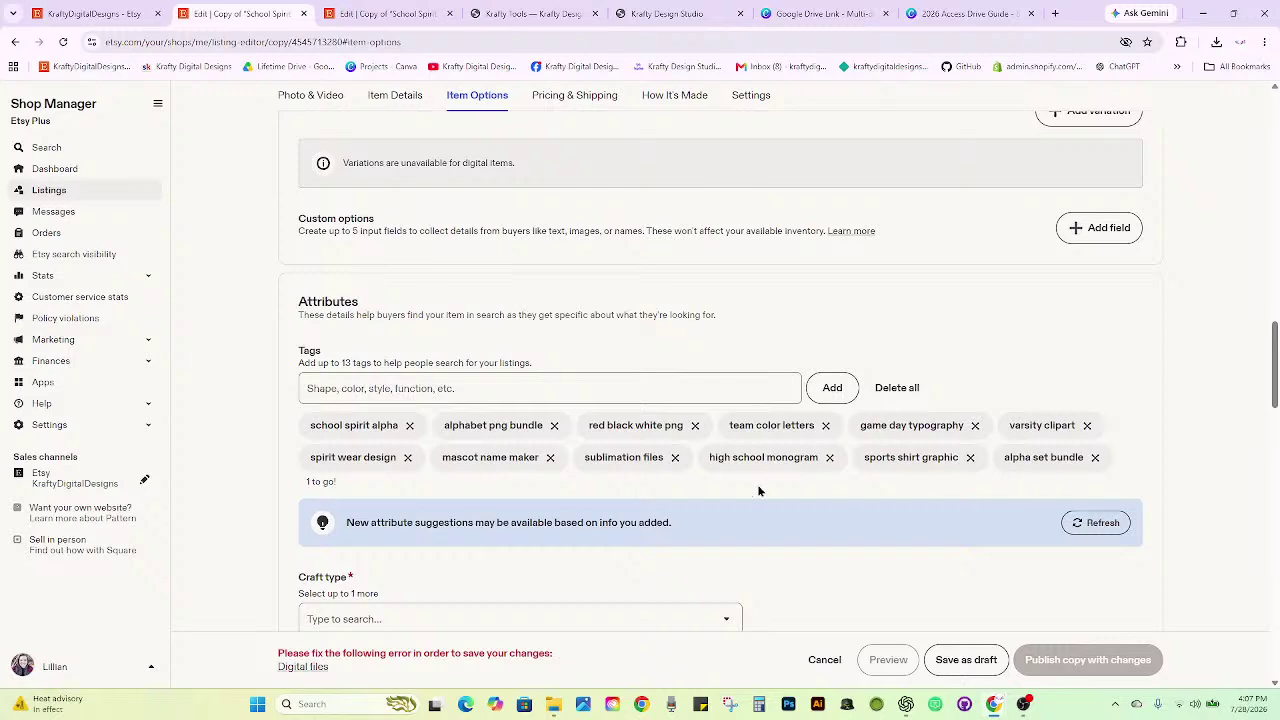
{"action": "scroll", "coordinate": [1000, 430], "scroll_direction": "down", "scroll_amount": 6}
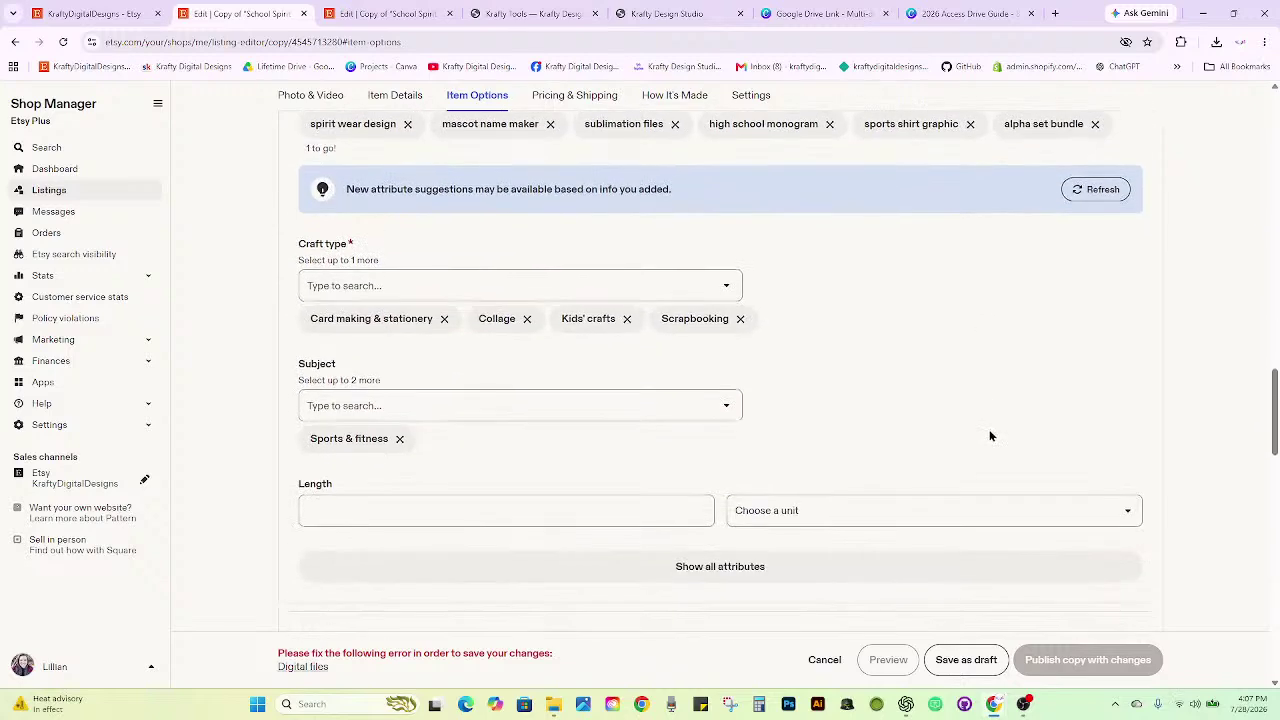
Check the SKU and the production settings of the blue listing copy.
{"action": "scroll", "coordinate": [989, 432], "scroll_direction": "down", "scroll_amount": 2}
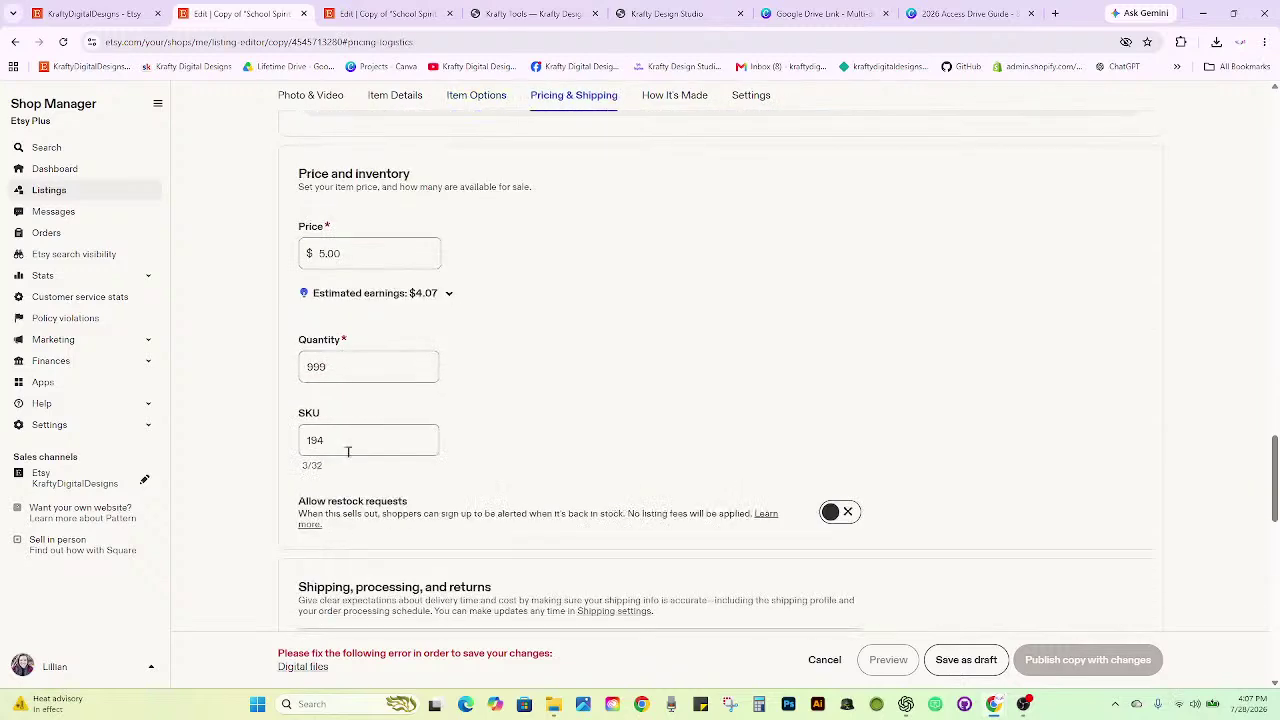
{"action": "left_click", "coordinate": [348, 448]}
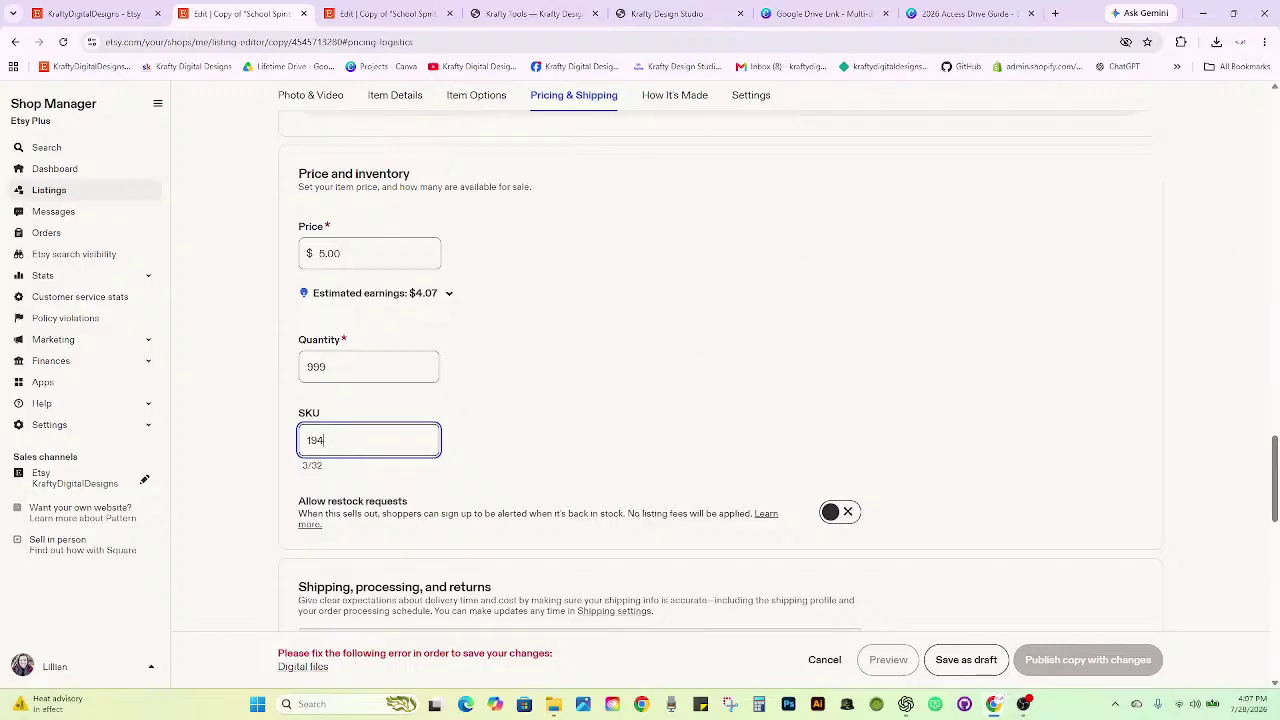
{"action": "key", "text": "alt+Tab"}
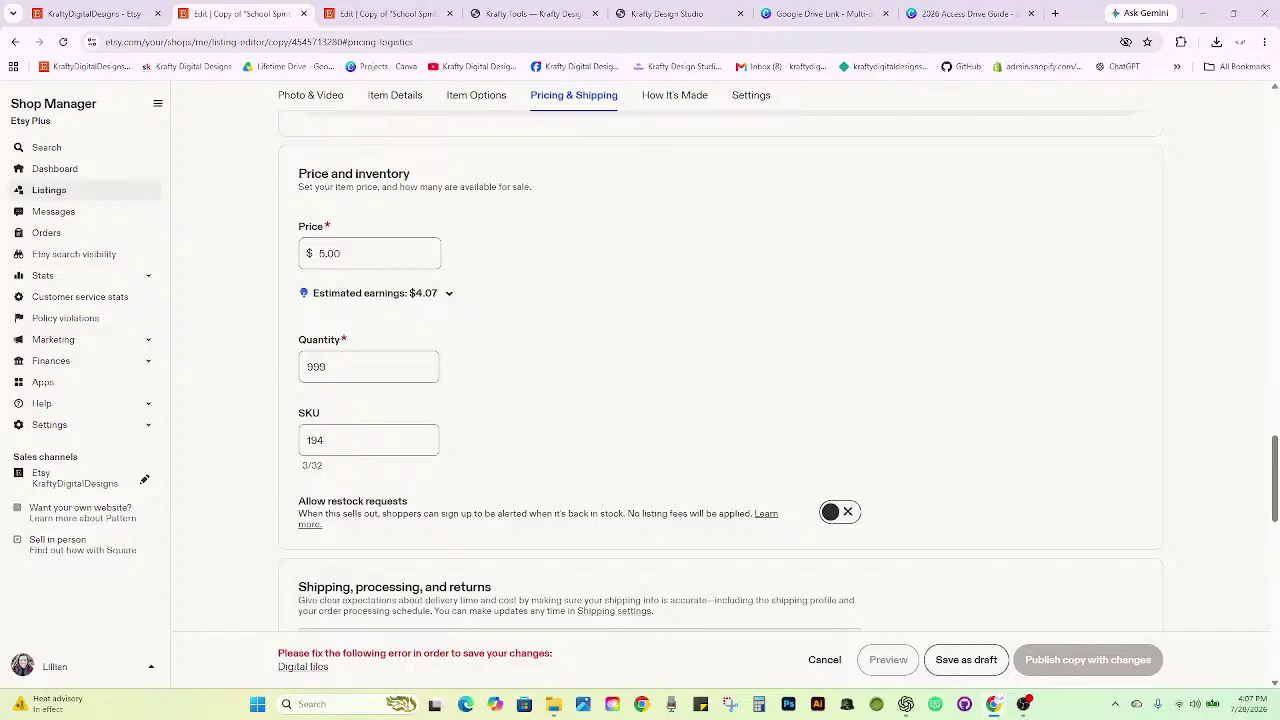
{"action": "left_click", "coordinate": [358, 432]}
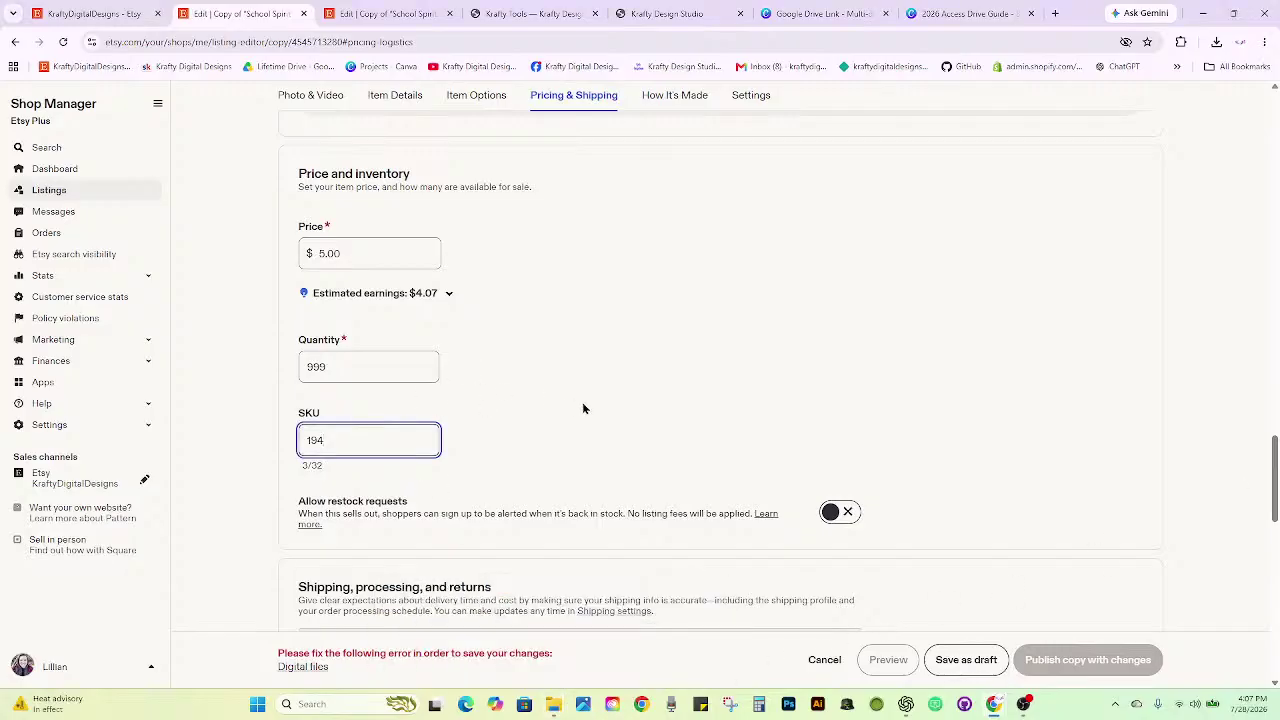
{"action": "scroll", "coordinate": [600, 410], "scroll_direction": "down", "scroll_amount": 8}
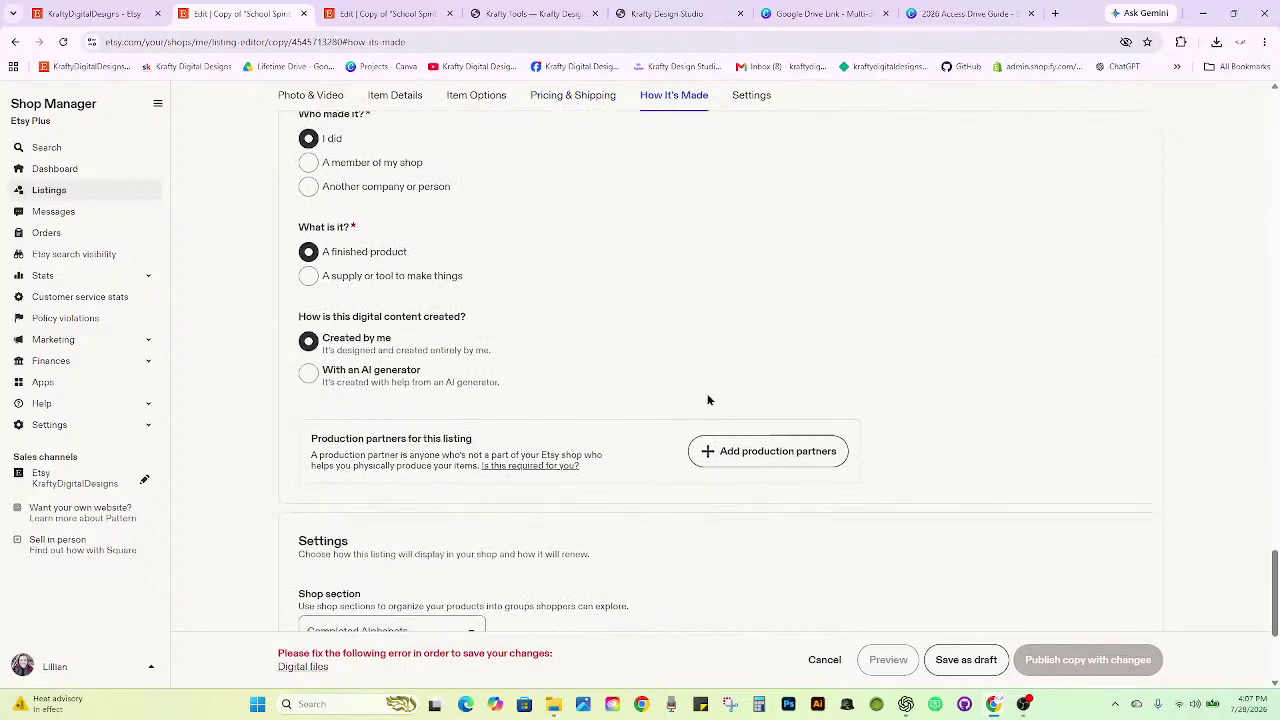
{"action": "scroll", "coordinate": [708, 400], "scroll_direction": "up", "scroll_amount": 5}
{"action": "scroll", "coordinate": [708, 400], "scroll_direction": "up", "scroll_amount": 10}
Delete the purple alpha set photos from the copy of the purple listing, keeping the sale and license images.
{"action": "left_click", "coordinate": [388, 14]}
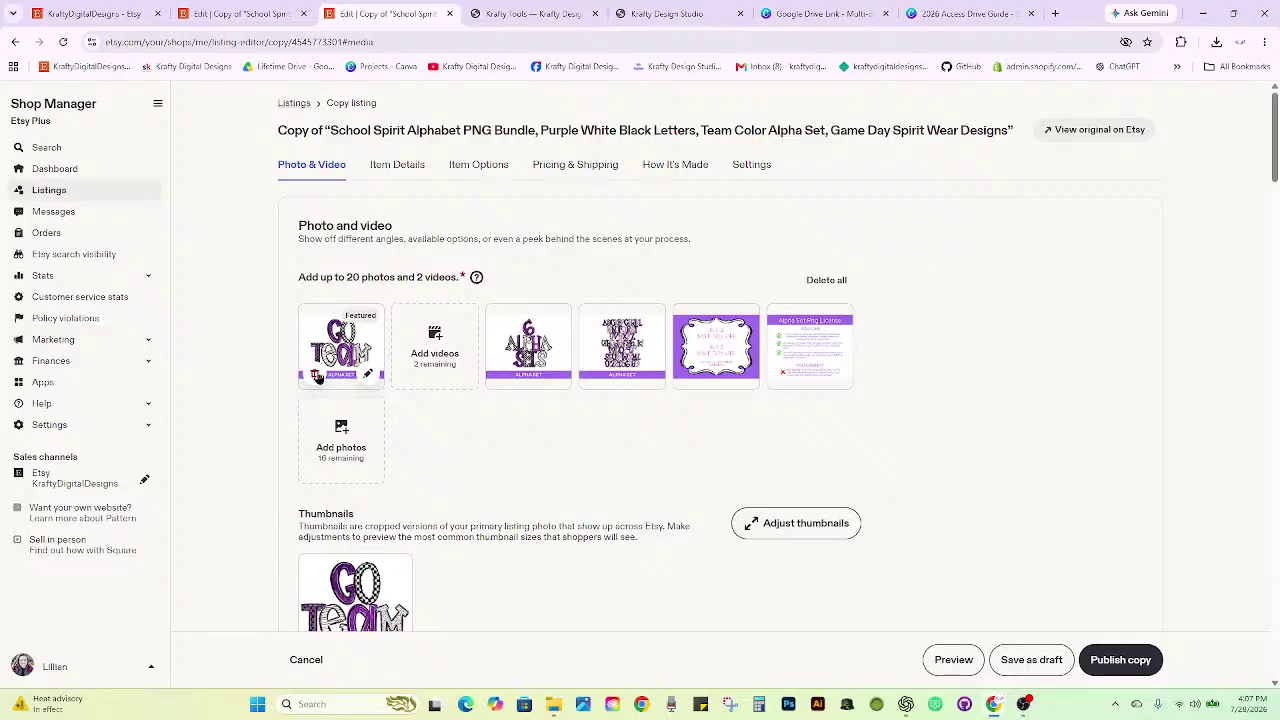
{"action": "left_click", "coordinate": [314, 378]}
{"action": "left_click", "coordinate": [314, 378]}
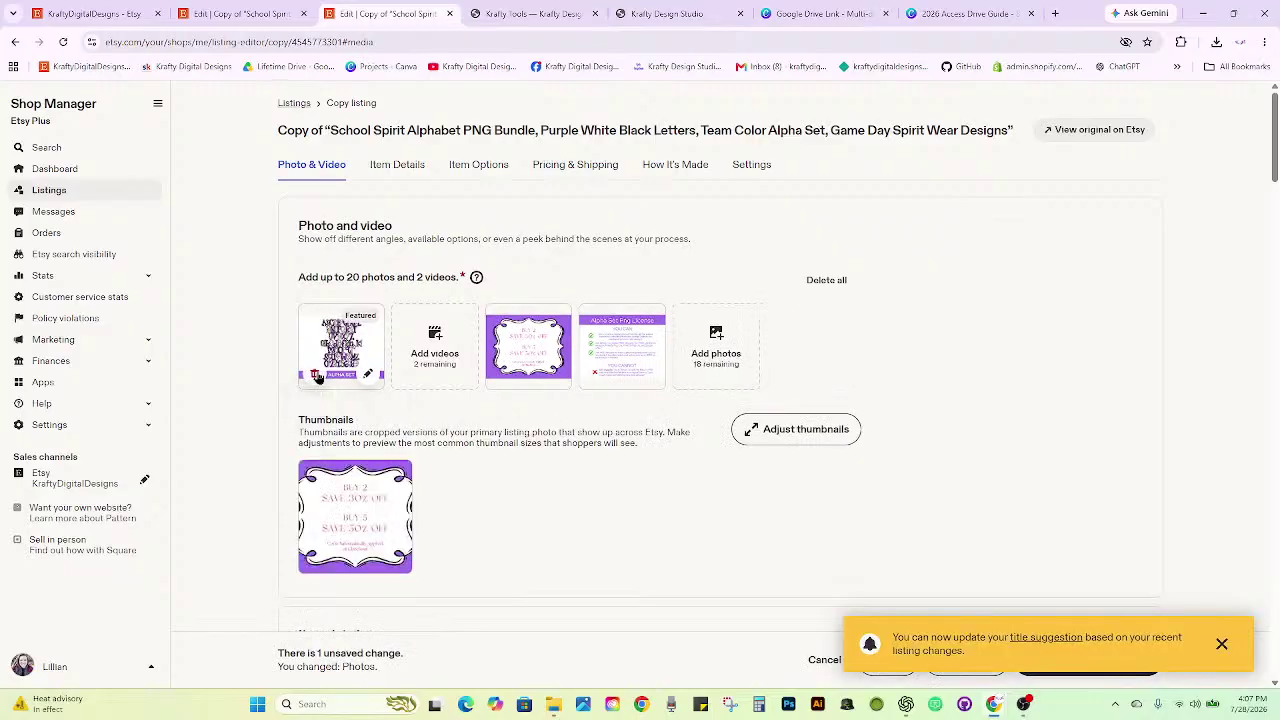
{"action": "left_click", "coordinate": [315, 377]}
Add the four orange alpha set mockups to the purple listing's copy and arrange them ahead of the sale and license images.
{"action": "mouse_move", "coordinate": [553, 704]}
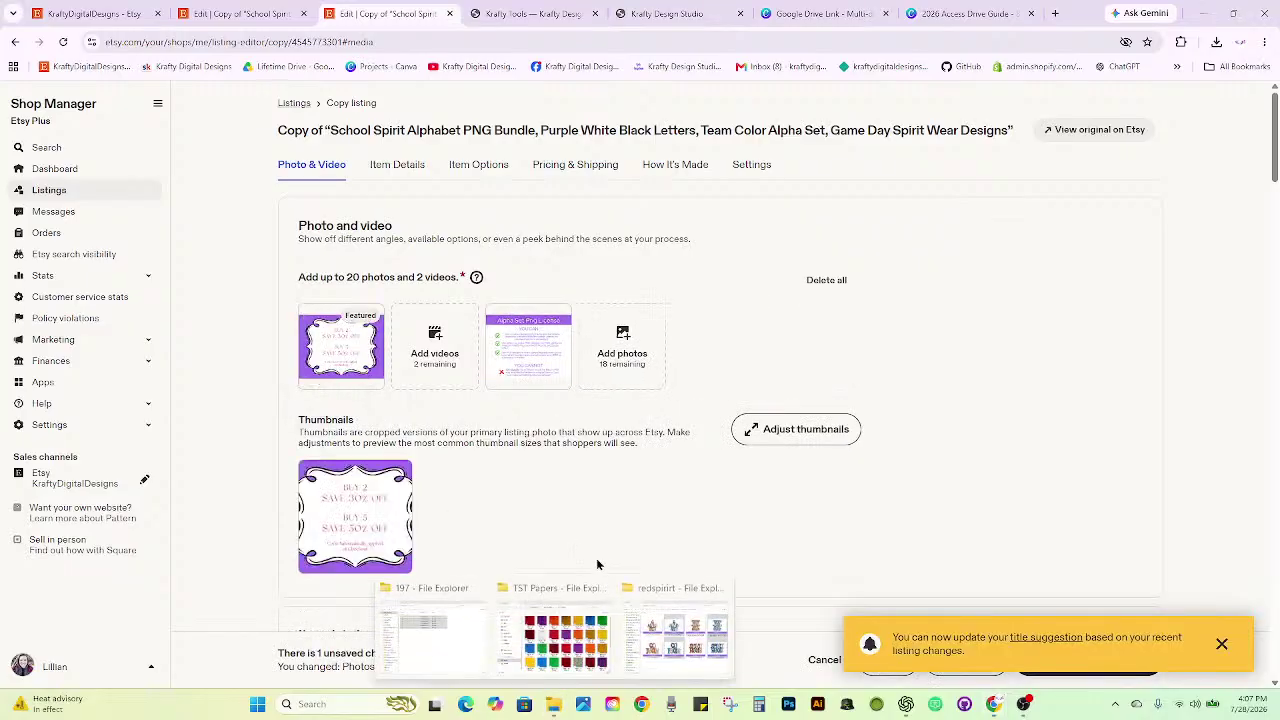
{"action": "mouse_move", "coordinate": [670, 632]}
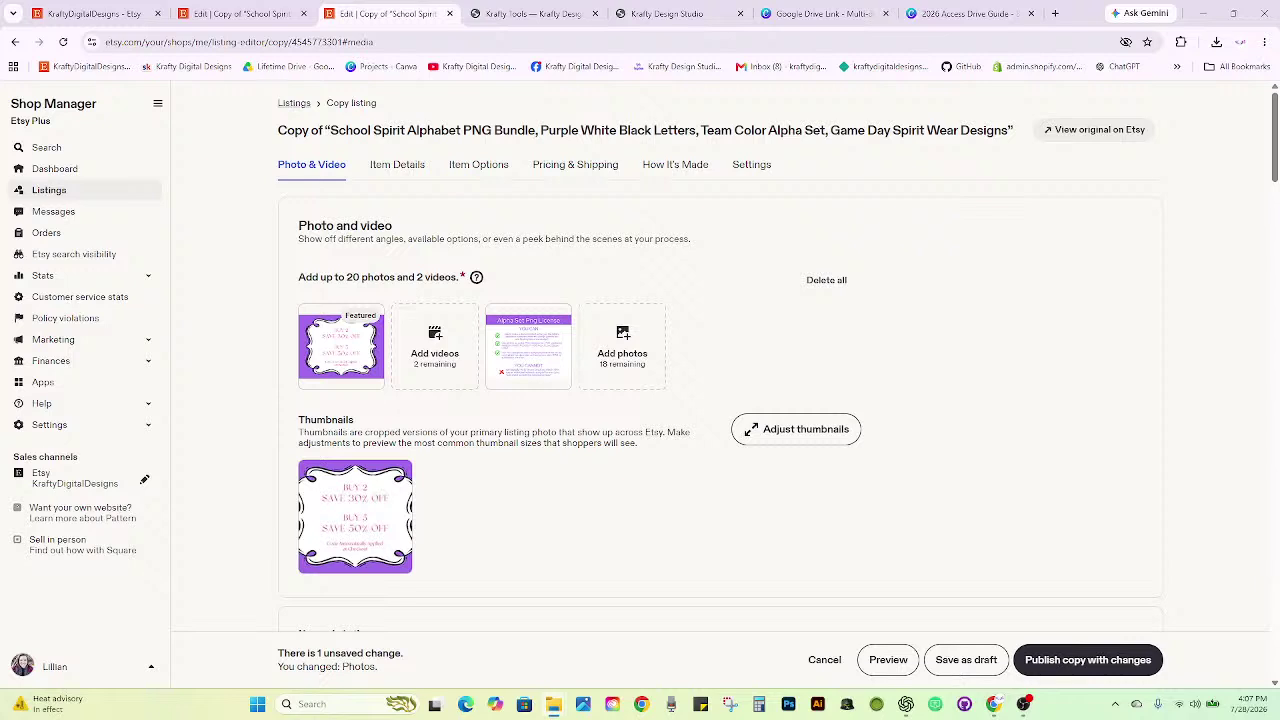
{"action": "left_click_drag", "start_coordinate": [671, 343], "coordinate": [800, 350]}
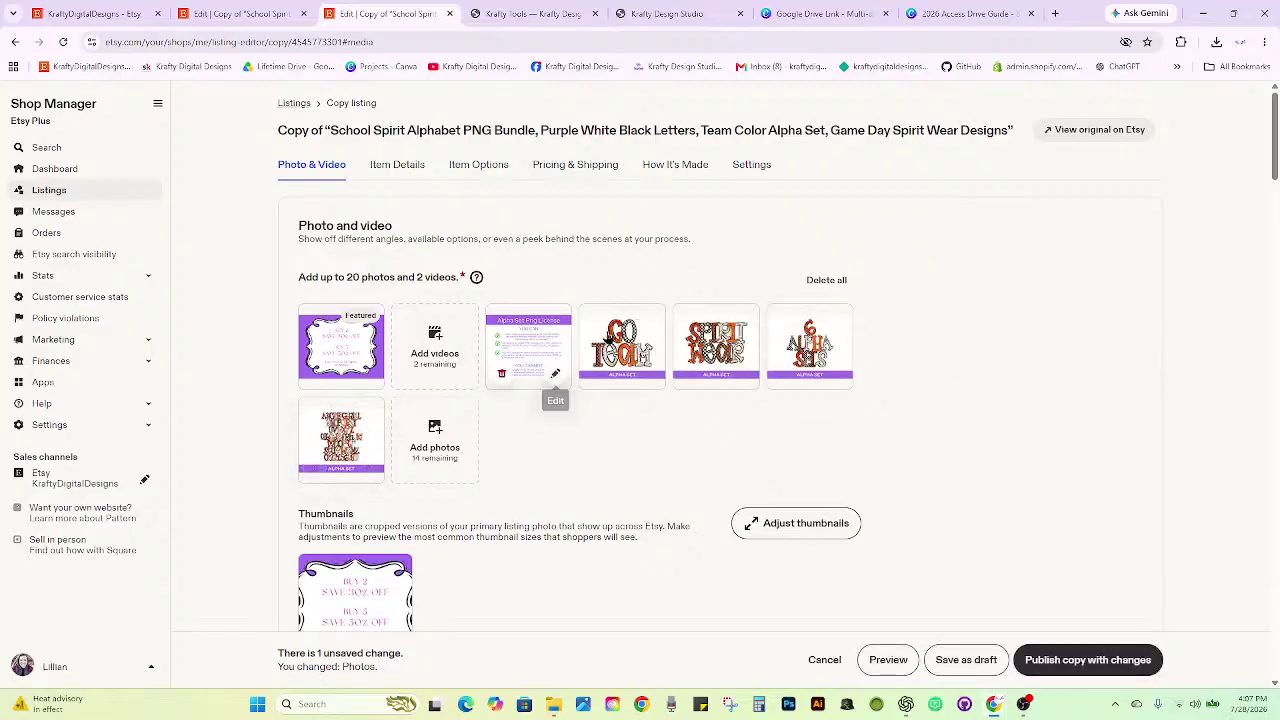
{"action": "left_click_drag", "start_coordinate": [324, 351], "coordinate": [326, 354]}
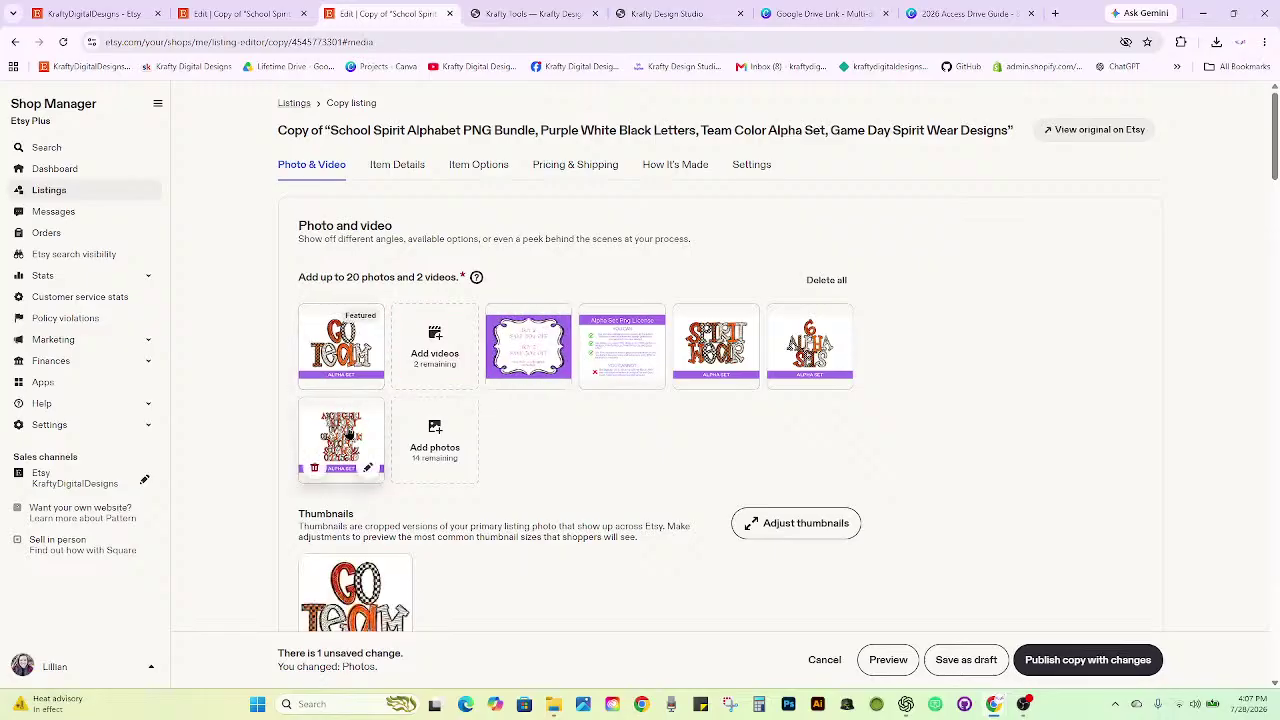
{"action": "left_click_drag", "start_coordinate": [350, 432], "coordinate": [523, 338]}
{"action": "left_click_drag", "start_coordinate": [810, 345], "coordinate": [591, 360]}
{"action": "left_click_drag", "start_coordinate": [370, 424], "coordinate": [777, 356]}
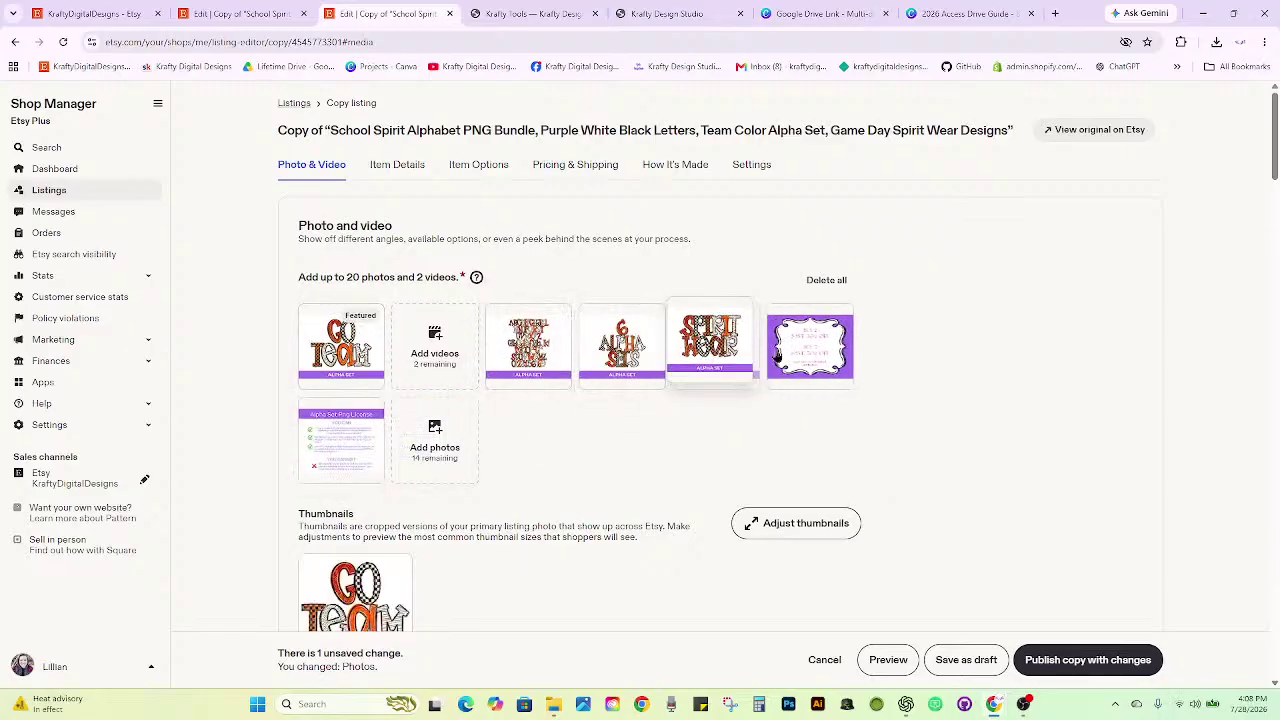
Replace "Purple" with "Orange" in the title of this listing copy.
{"action": "scroll", "coordinate": [954, 359], "scroll_direction": "down", "scroll_amount": 2}
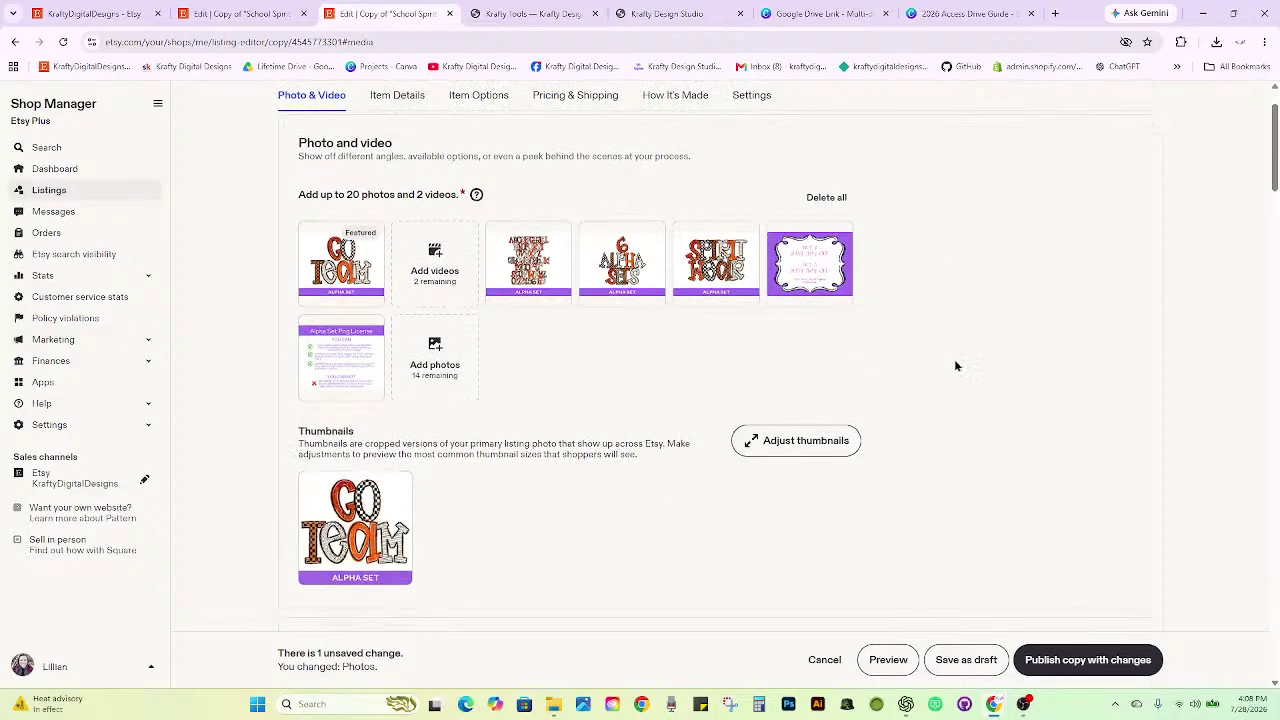
{"action": "scroll", "coordinate": [958, 363], "scroll_direction": "down", "scroll_amount": 3}
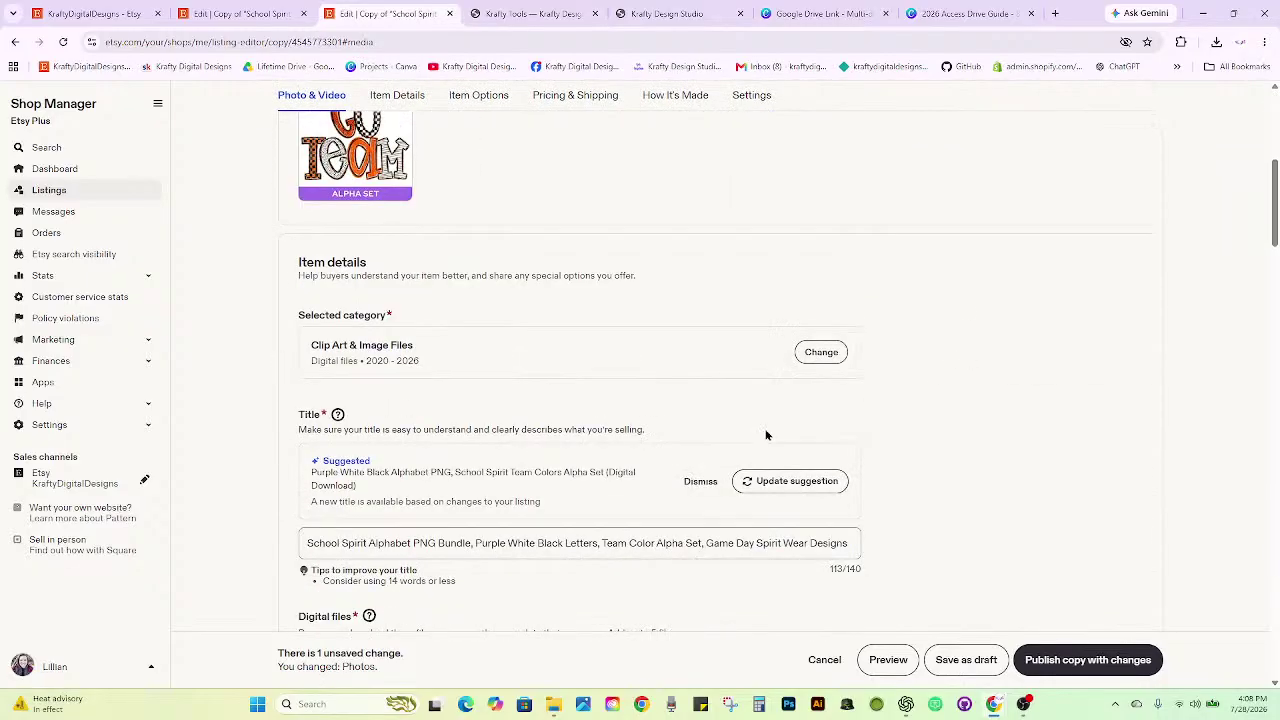
{"action": "left_click", "coordinate": [506, 544]}
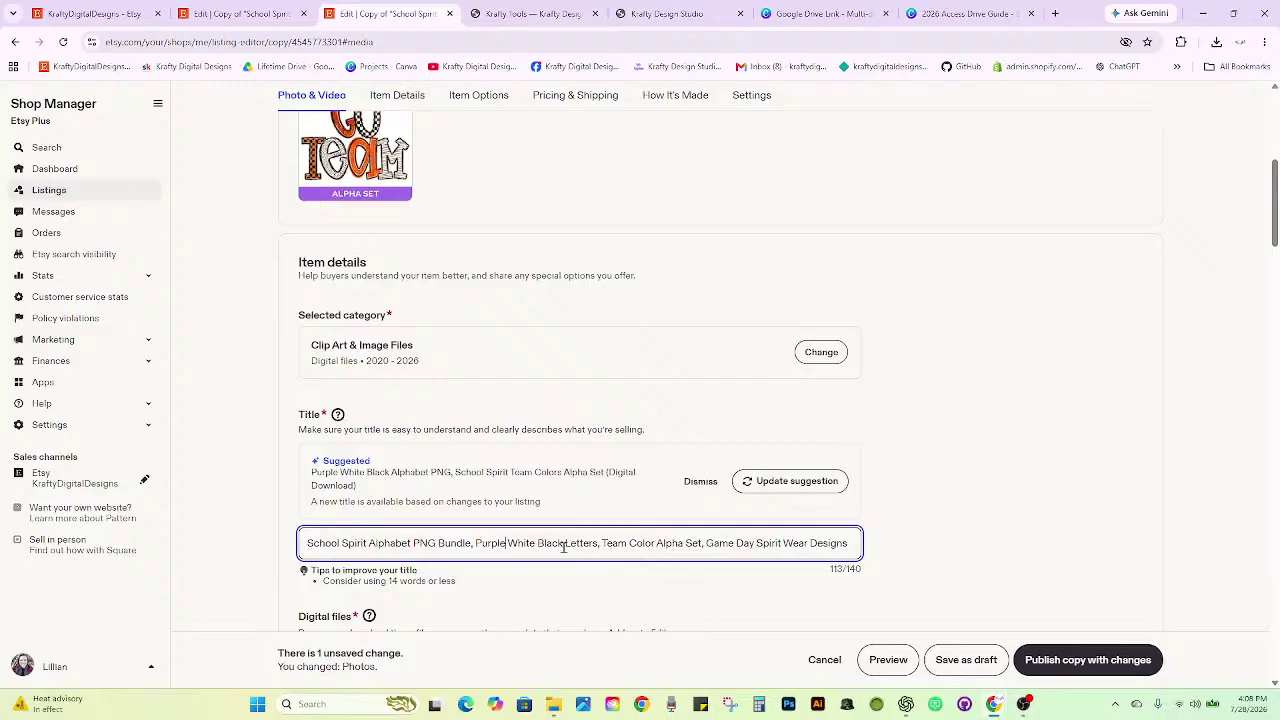
{"action": "key", "text": "BackSpace"}
{"action": "key", "text": "BackSpace"}
{"action": "key", "text": "BackSpace"}
{"action": "key", "text": "BackSpace"}
{"action": "key", "text": "BackSpace"}
{"action": "key", "text": "BackSpace"}
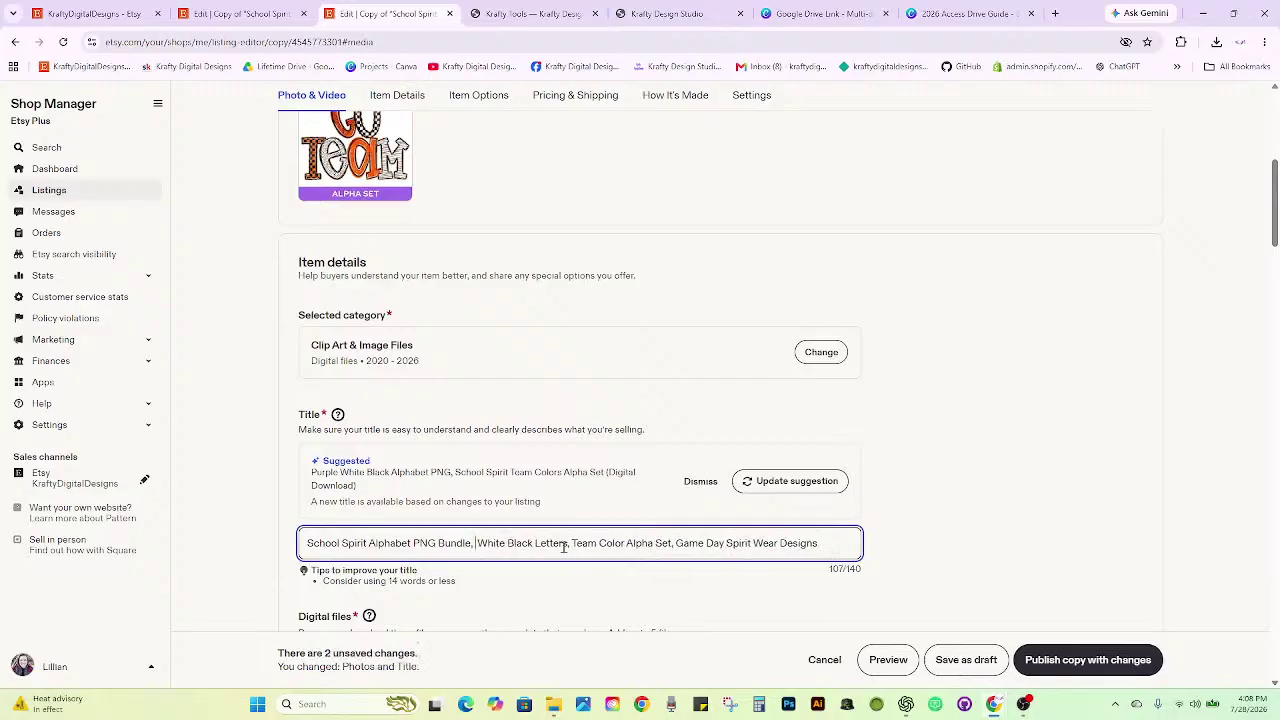
{"action": "type", "text": "Orange"}
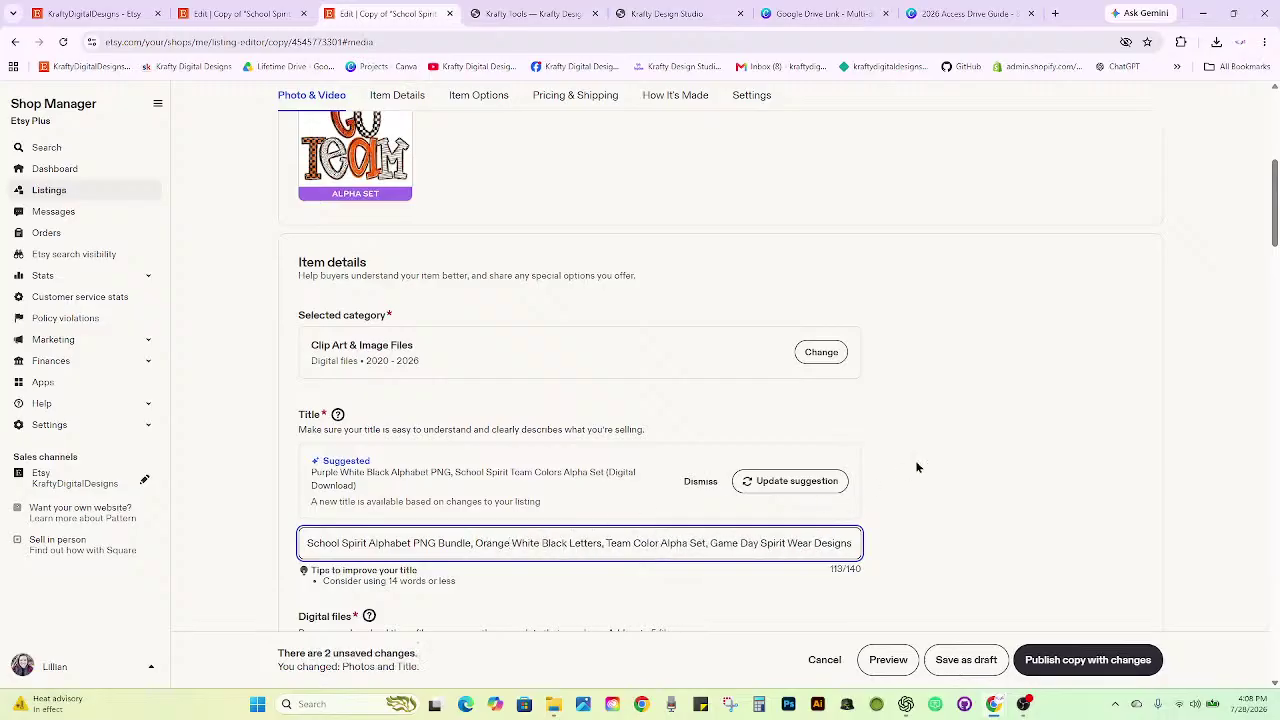
{"action": "left_click", "coordinate": [937, 459]}
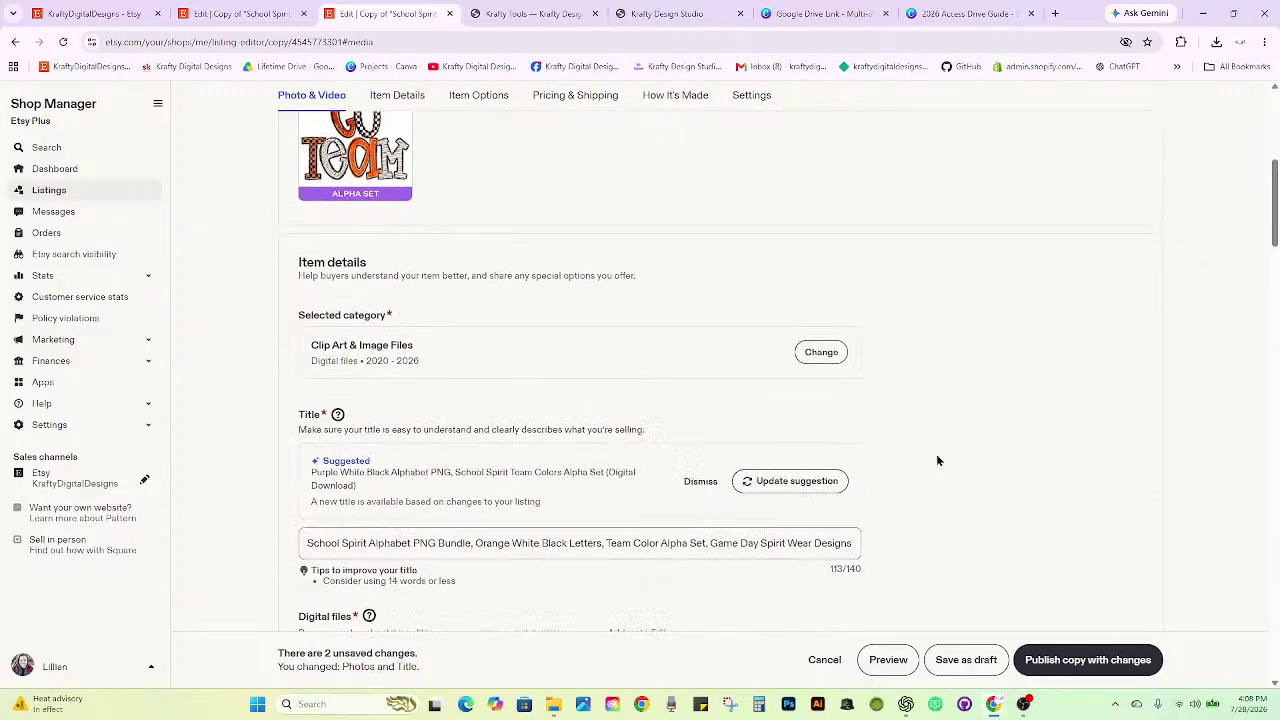
Remove GoogleDriveLink.pdf from the orange copy's digital files and replace its "purple black white" tag with "orange black white".
{"action": "scroll", "coordinate": [936, 458], "scroll_direction": "down", "scroll_amount": 3}
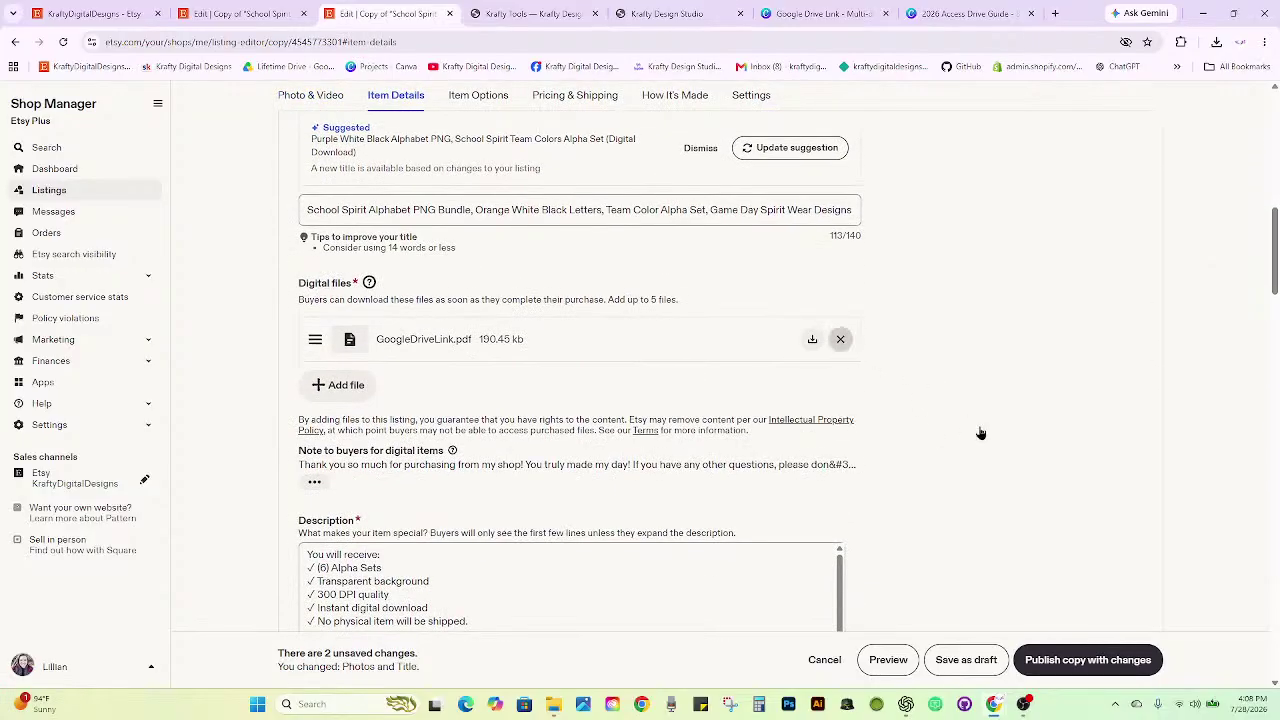
{"action": "scroll", "coordinate": [980, 432], "scroll_direction": "down", "scroll_amount": 7}
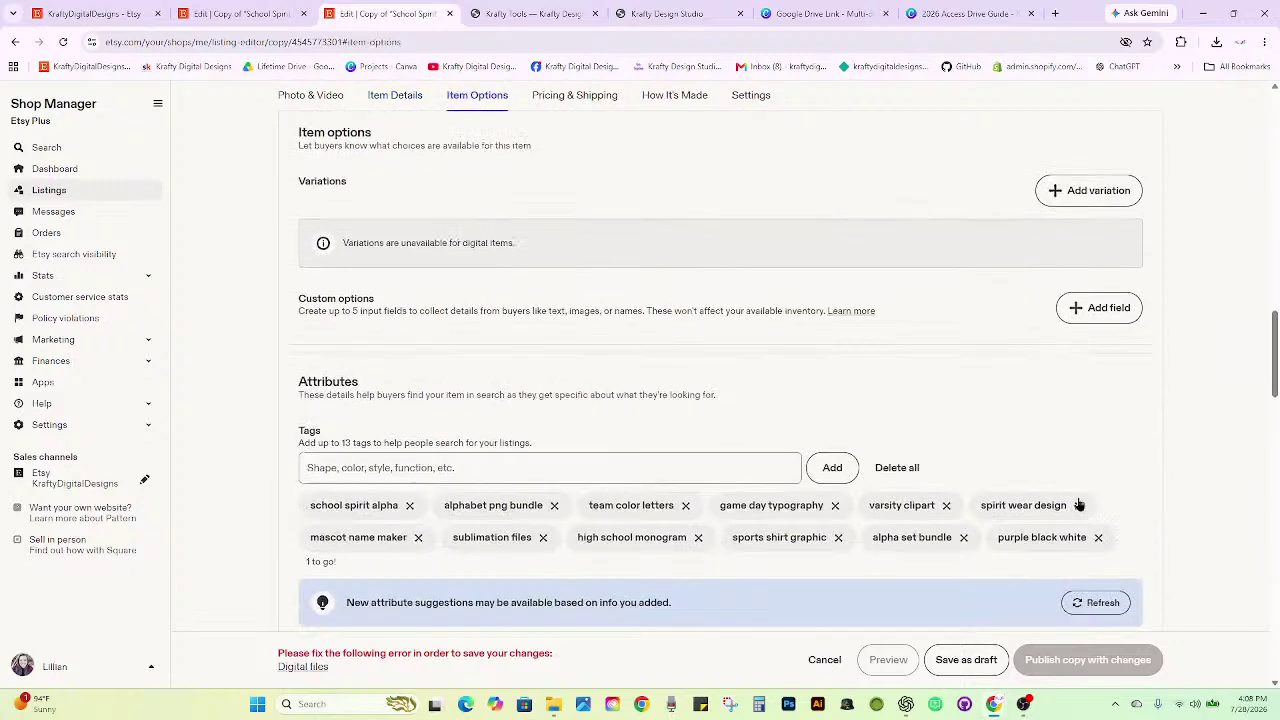
{"action": "left_click", "coordinate": [696, 471]}
{"action": "type", "text": "o"}
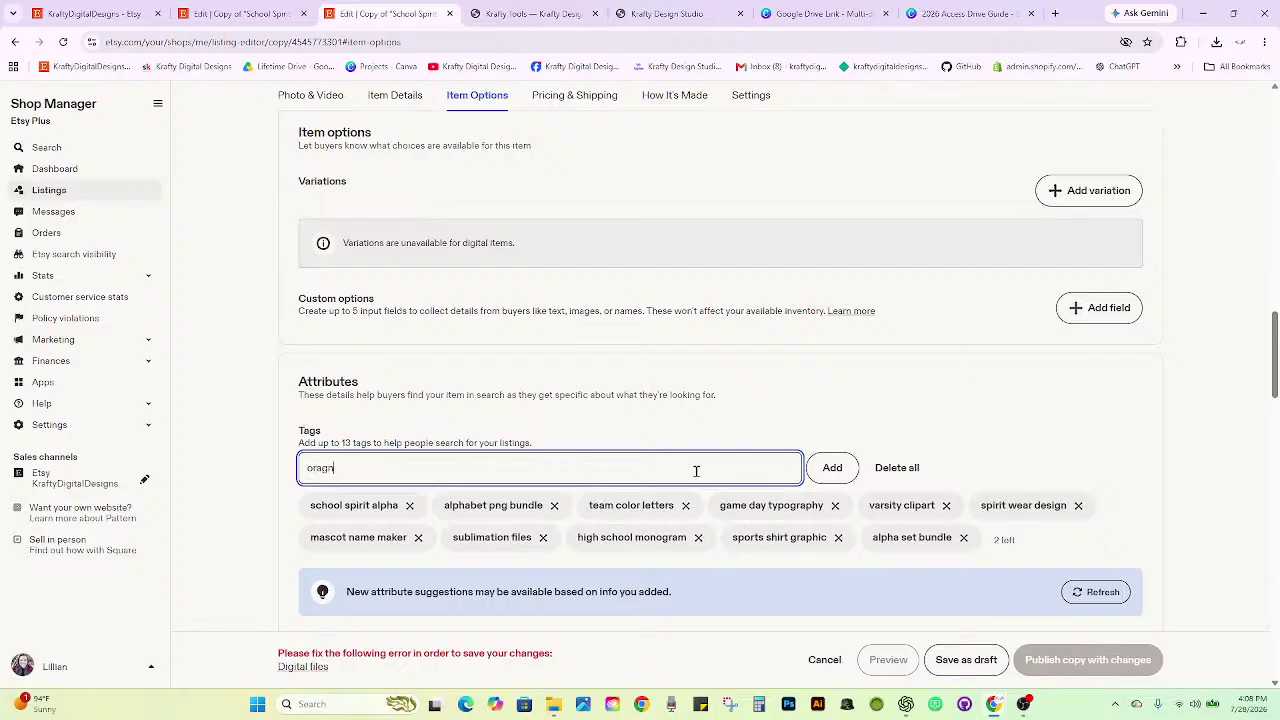
{"action": "type", "text": "range black white"}
{"action": "key", "text": "Return"}
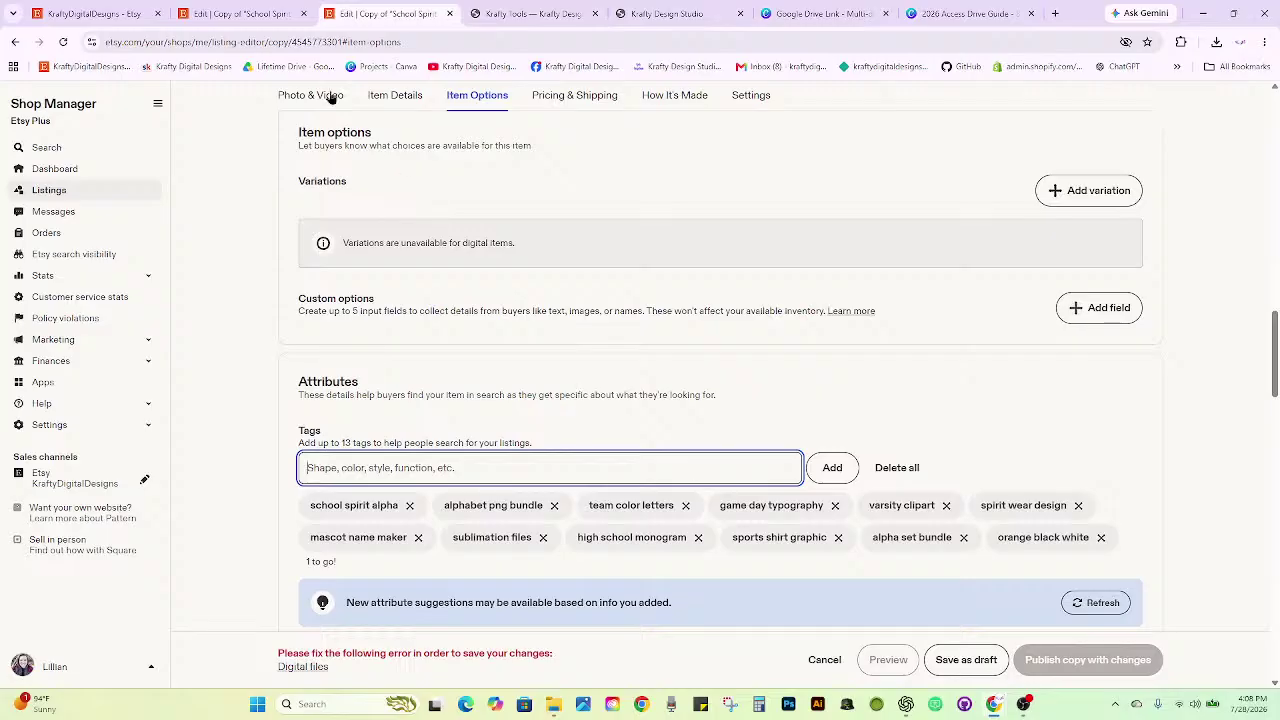
Compare the tags of both listing copies and replace "red black white png" with "blue black white" in the blue copy.
{"action": "key", "text": "ctrl+shift+Tab"}
{"action": "scroll", "coordinate": [688, 510], "scroll_direction": "down", "scroll_amount": 1}
{"action": "scroll", "coordinate": [720, 485], "scroll_direction": "up", "scroll_amount": 2}
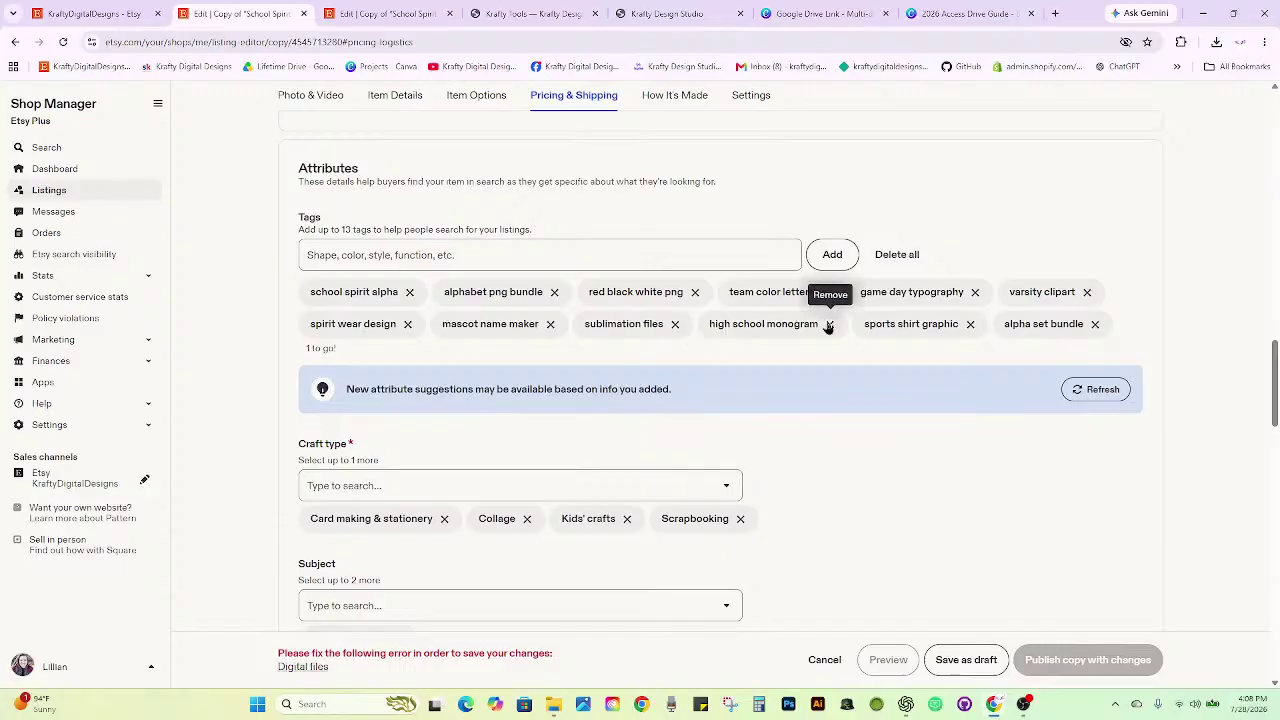
{"action": "left_click", "coordinate": [385, 13]}
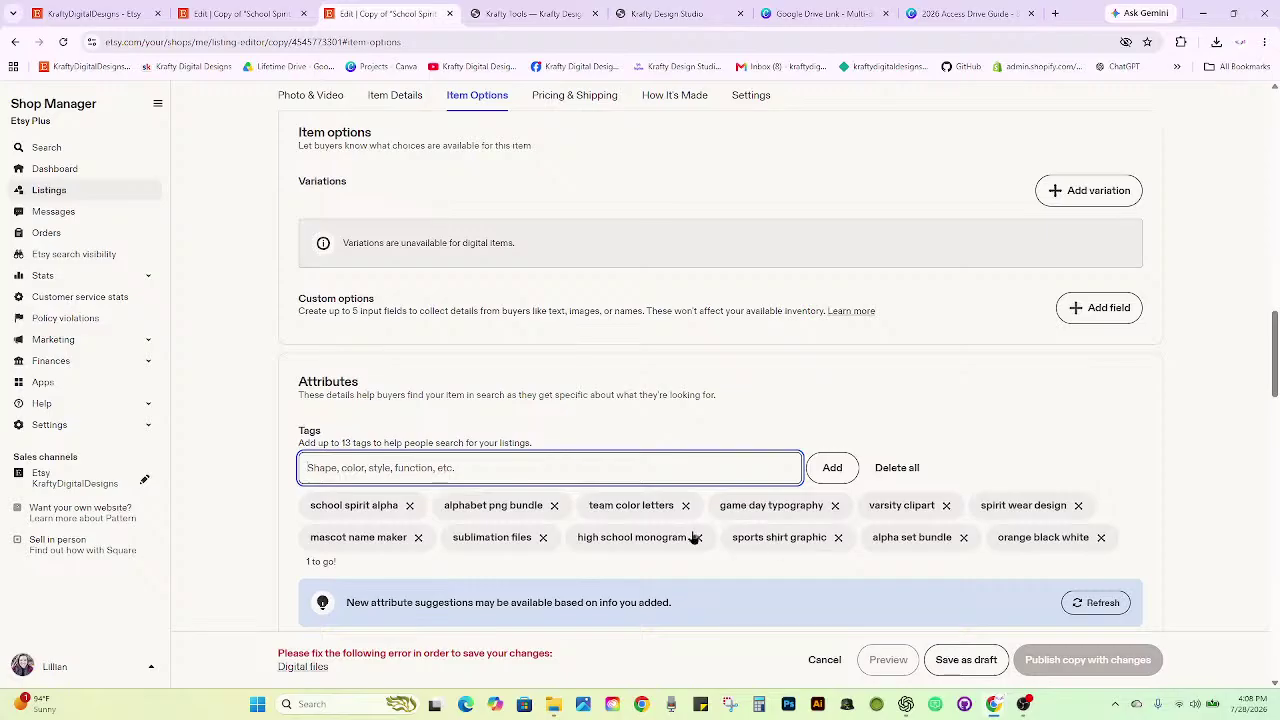
{"action": "left_click", "coordinate": [280, 13]}
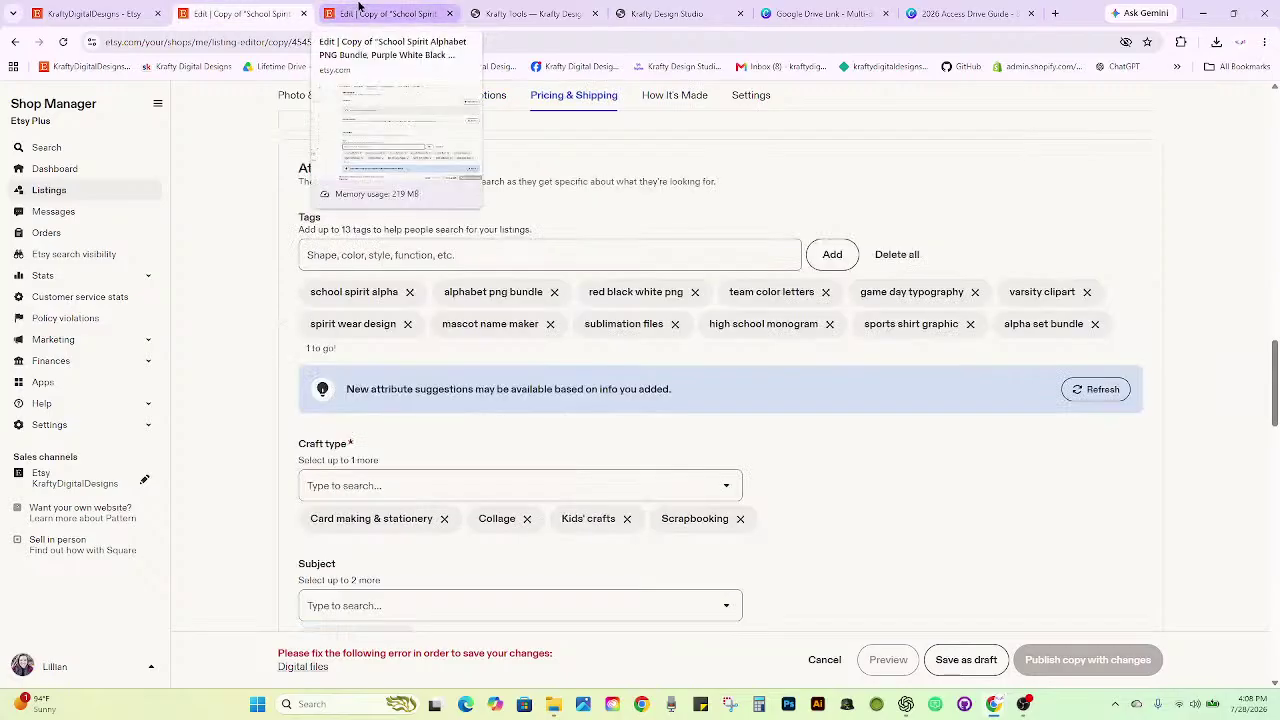
{"action": "left_click", "coordinate": [360, 6]}
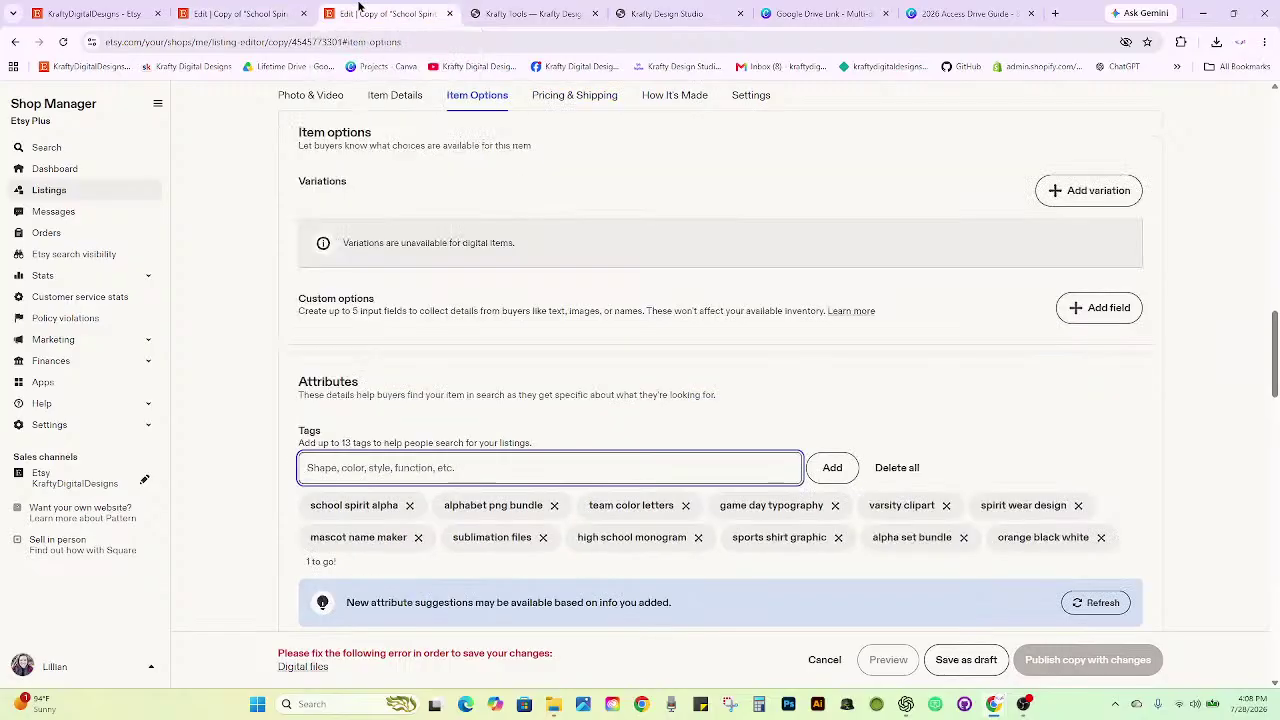
{"action": "left_click", "coordinate": [270, 7]}
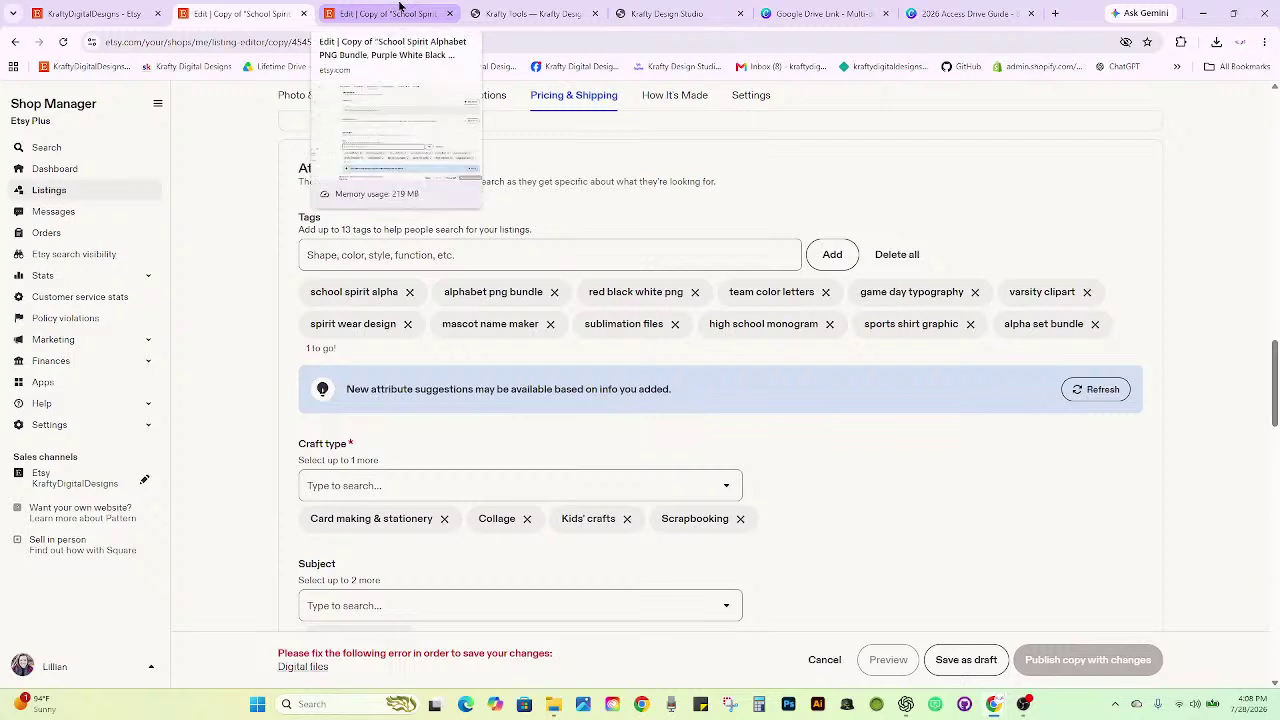
{"action": "left_click", "coordinate": [695, 292]}
{"action": "left_click", "coordinate": [568, 246]}
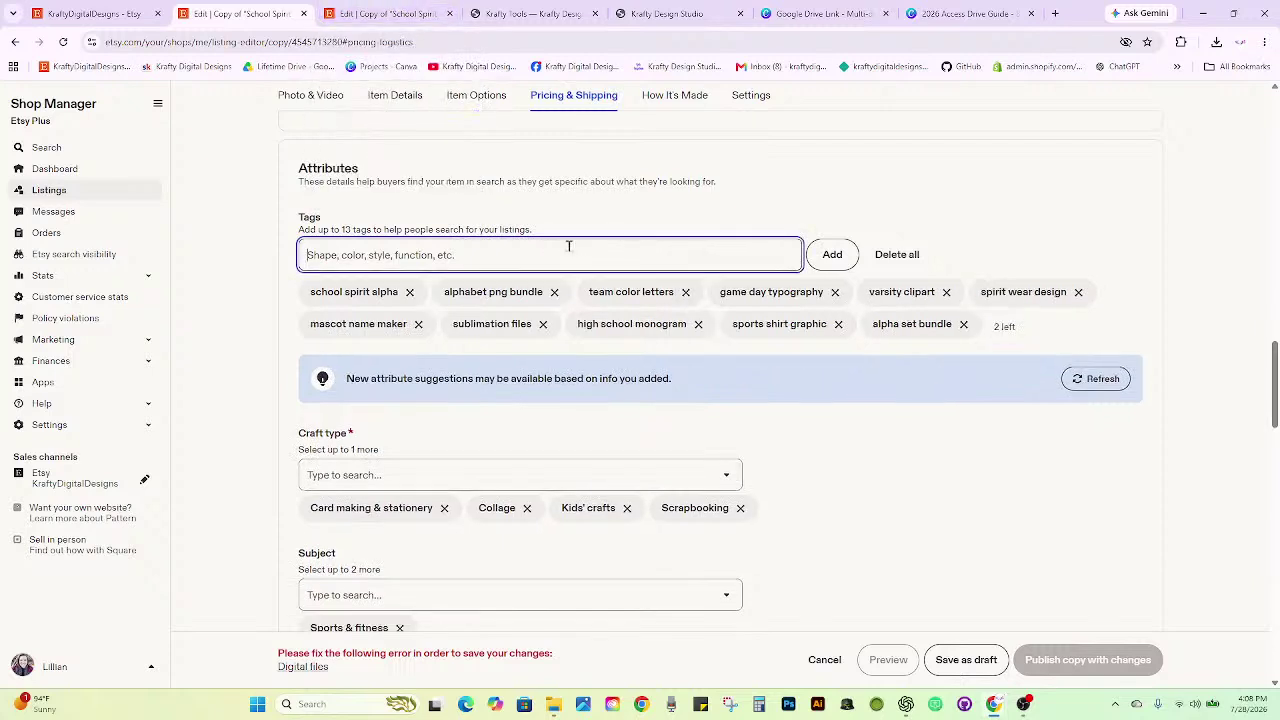
{"action": "type", "text": "blue black w"}
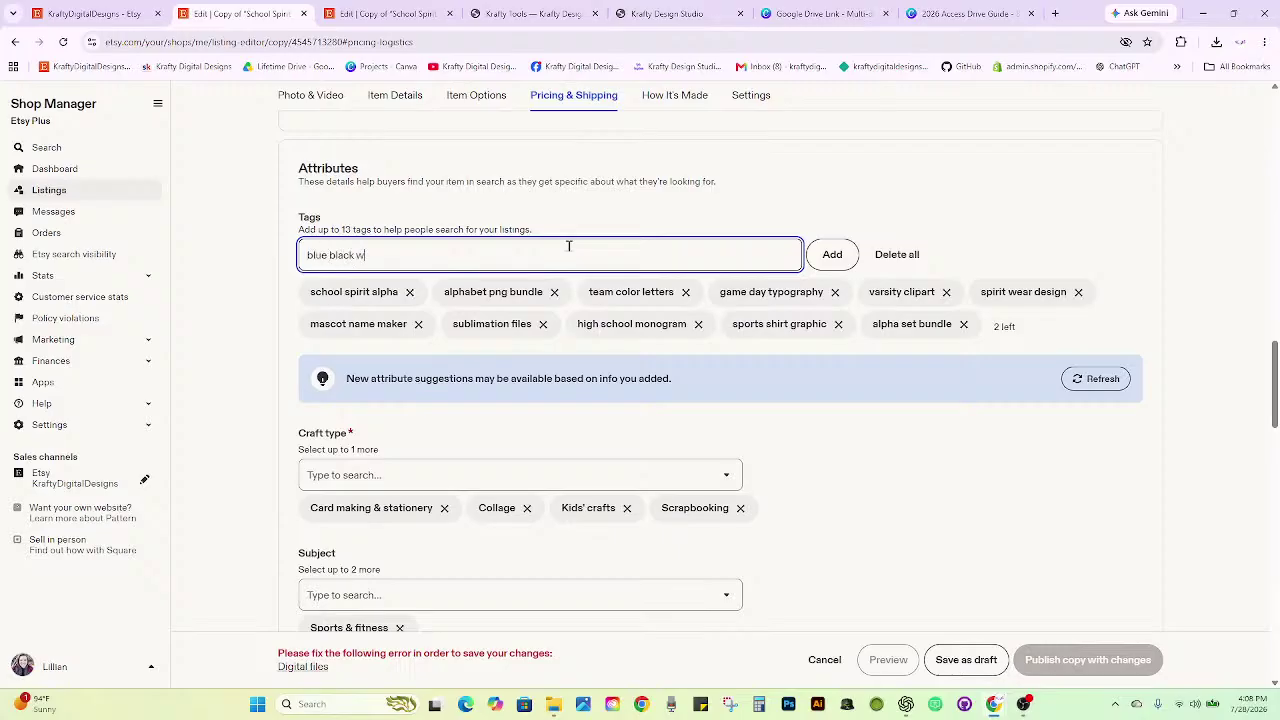
{"action": "type", "text": "hite"}
{"action": "key", "text": "Return"}
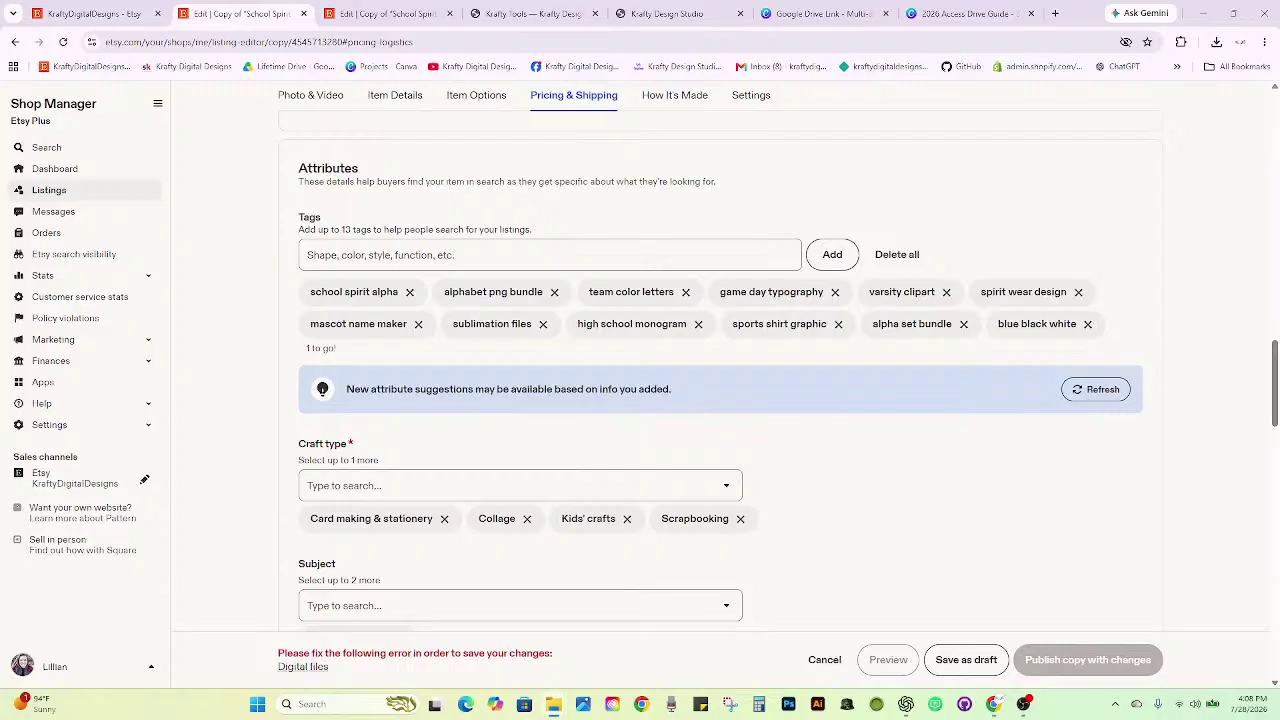
{"action": "left_click", "coordinate": [550, 254]}
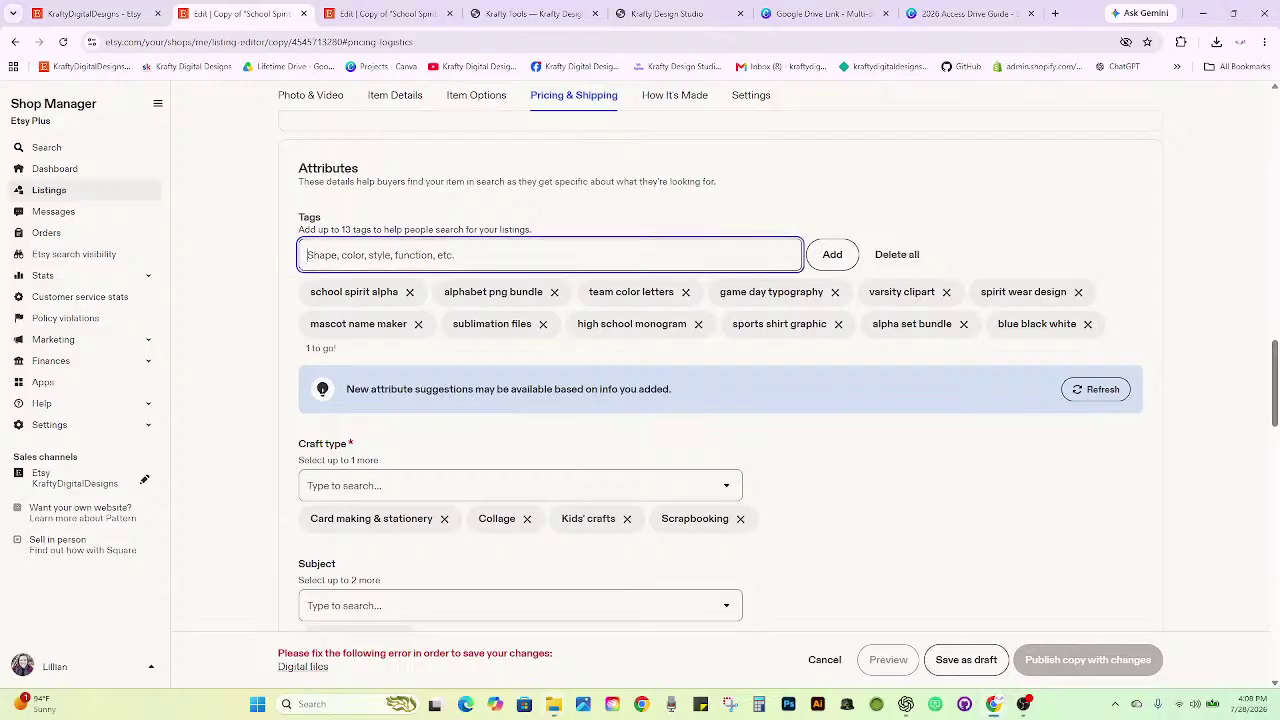
Set the SKU of the orange listing copy to 196.
{"action": "left_click", "coordinate": [350, 10]}
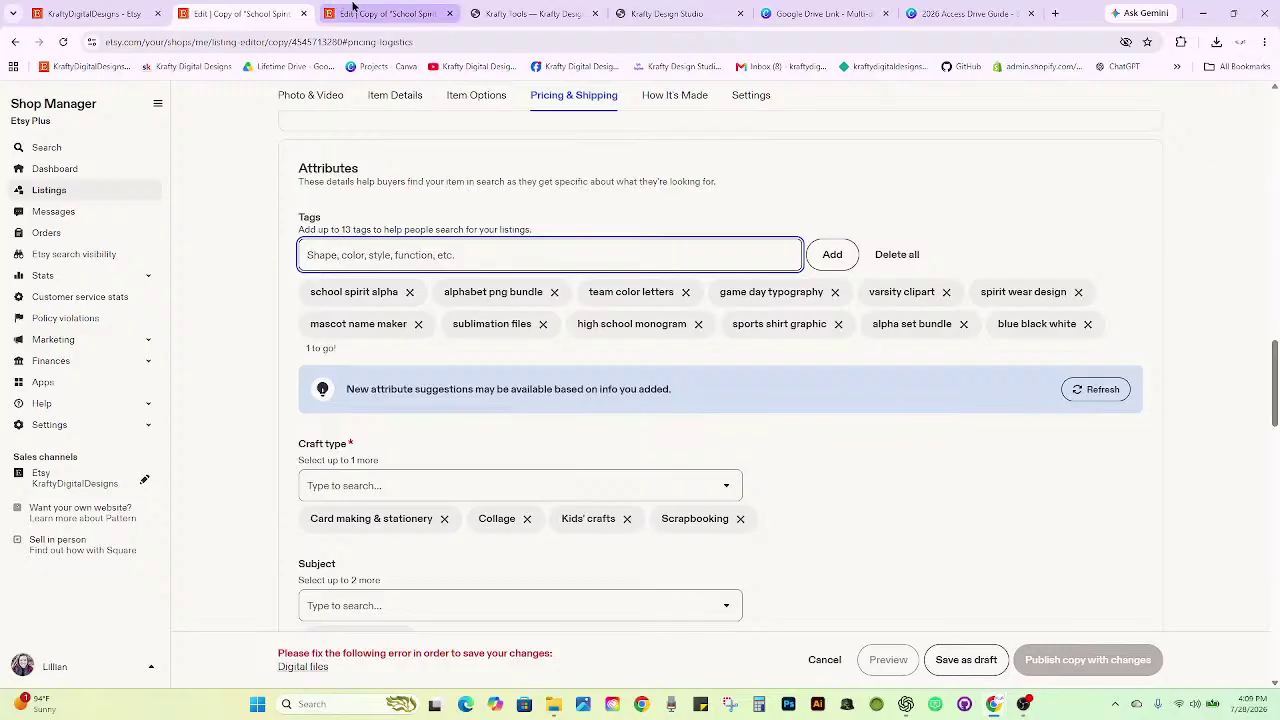
{"action": "scroll", "coordinate": [455, 338], "scroll_direction": "down", "scroll_amount": 10}
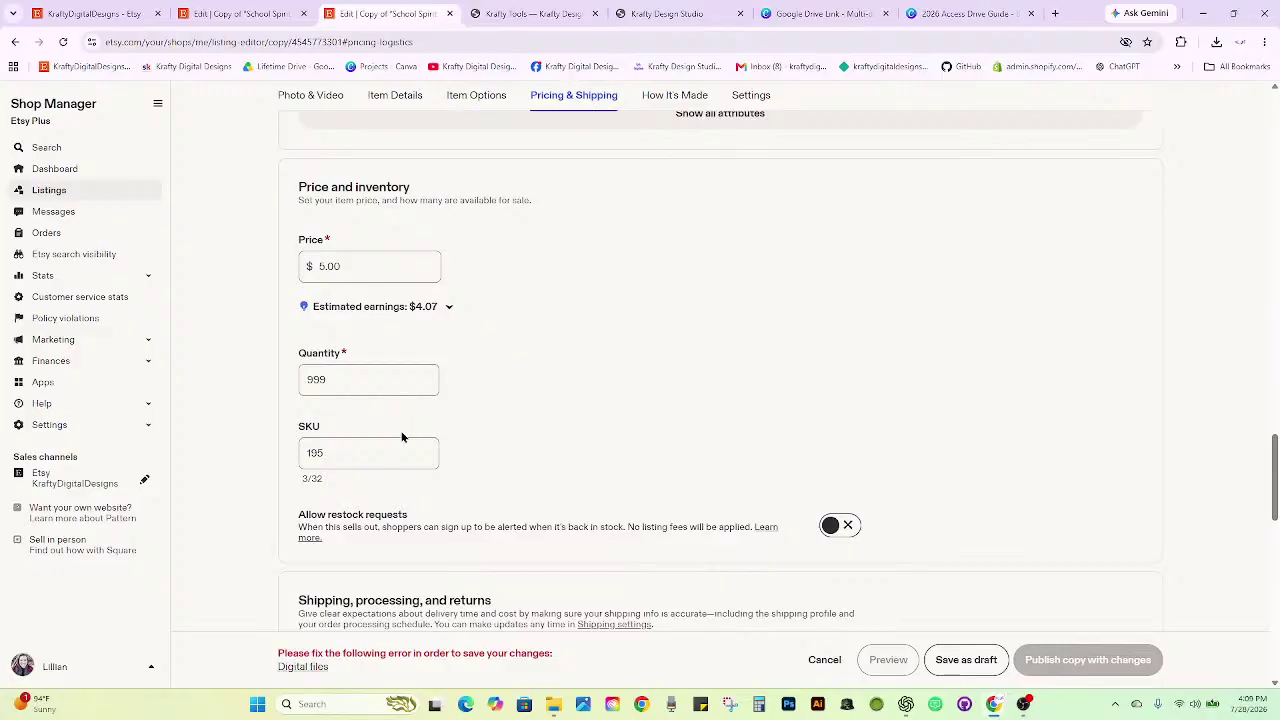
{"action": "left_click", "coordinate": [379, 451]}
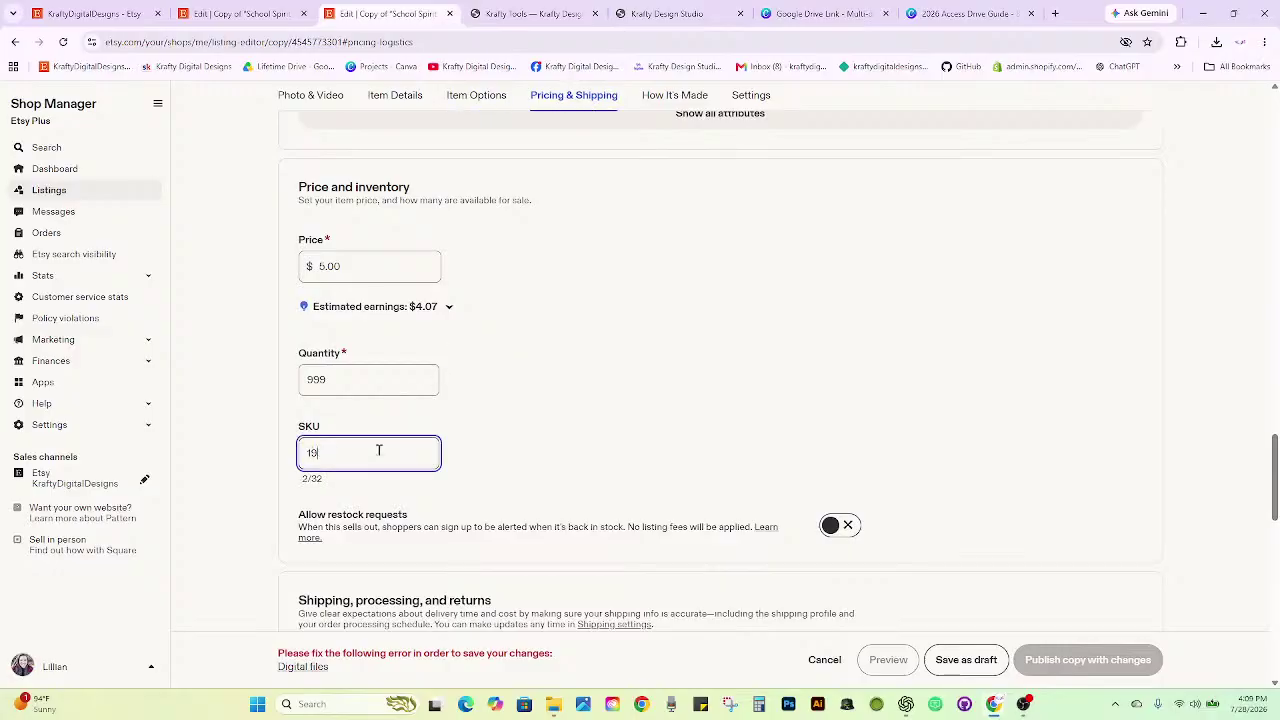
{"action": "type", "text": "6"}
{"action": "key", "text": "shift+Tab"}
{"action": "scroll", "coordinate": [731, 377], "scroll_direction": "down", "scroll_amount": 1}
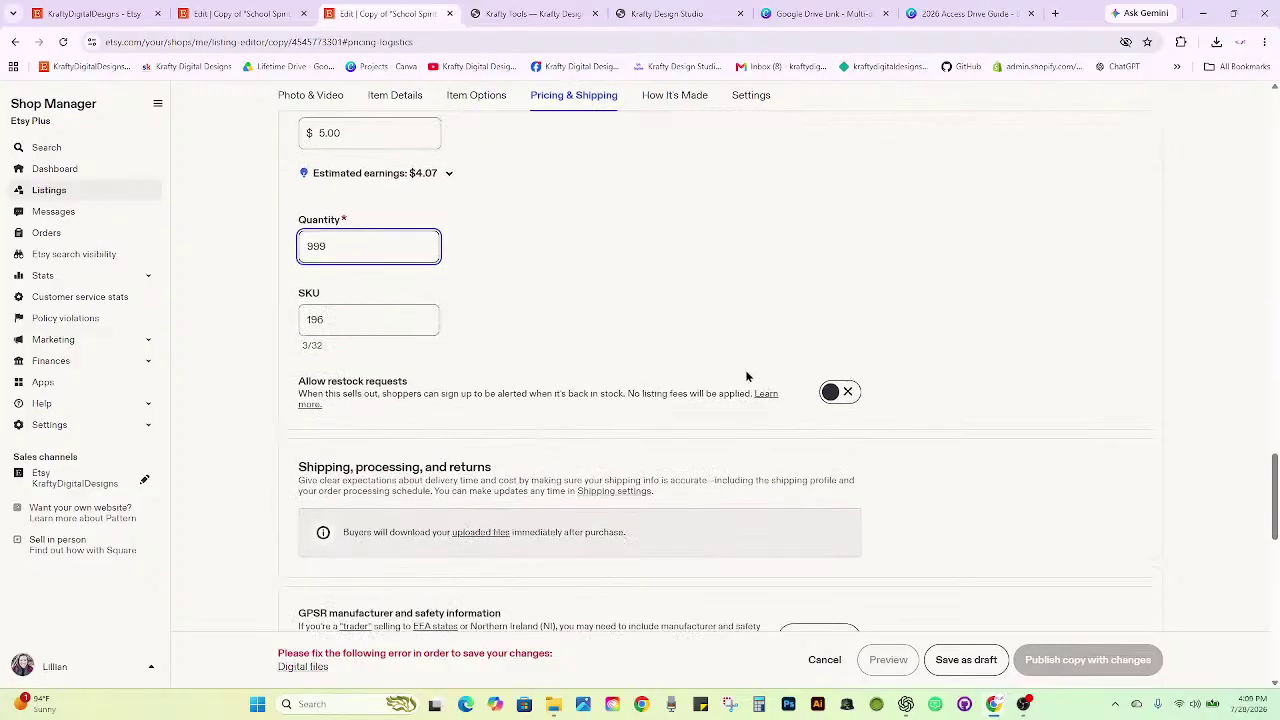
Check the remaining settings of the orange listing copy and set its price to $8.00.
{"action": "scroll", "coordinate": [873, 363], "scroll_direction": "down", "scroll_amount": 5}
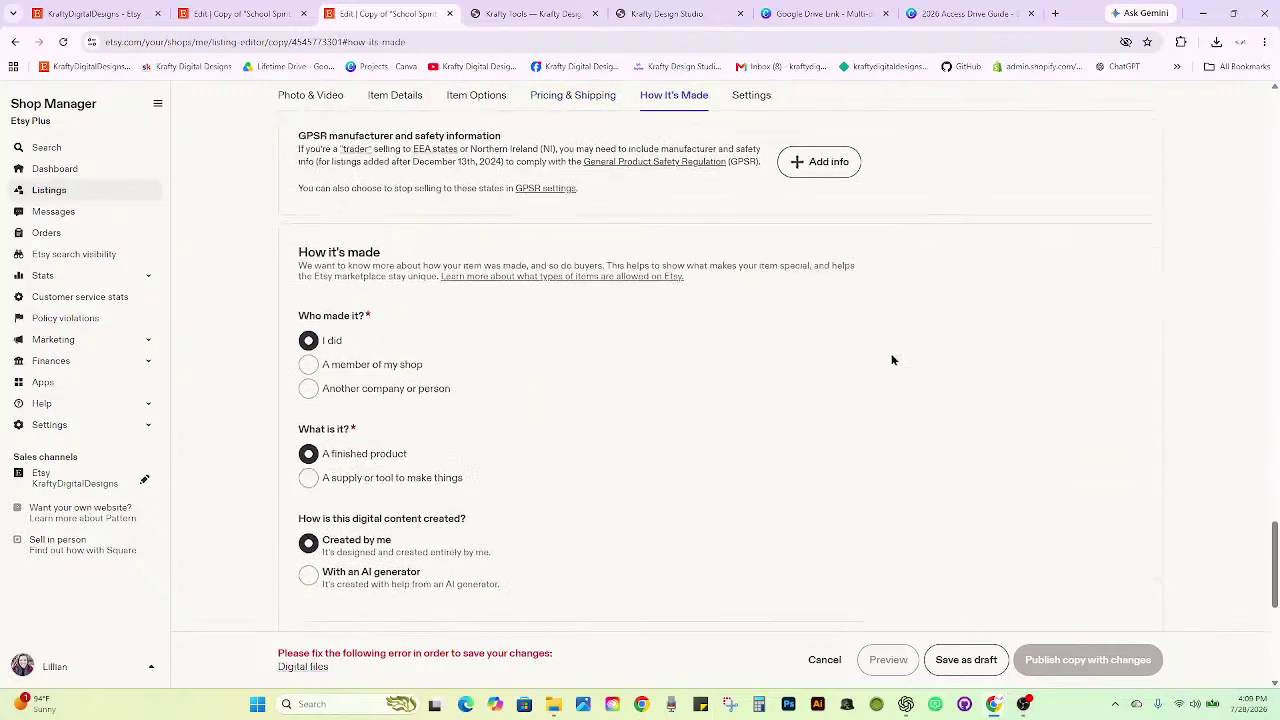
{"action": "scroll", "coordinate": [893, 360], "scroll_direction": "down", "scroll_amount": 1}
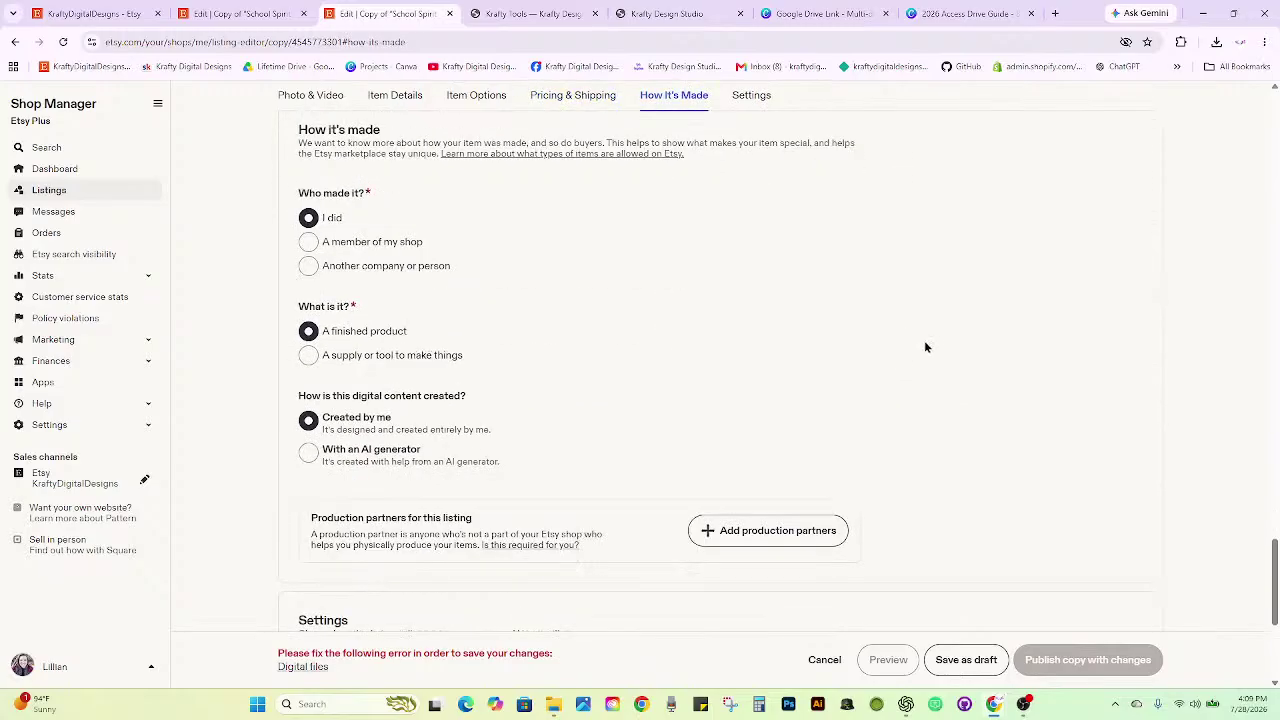
{"action": "scroll", "coordinate": [912, 350], "scroll_direction": "up", "scroll_amount": 6}
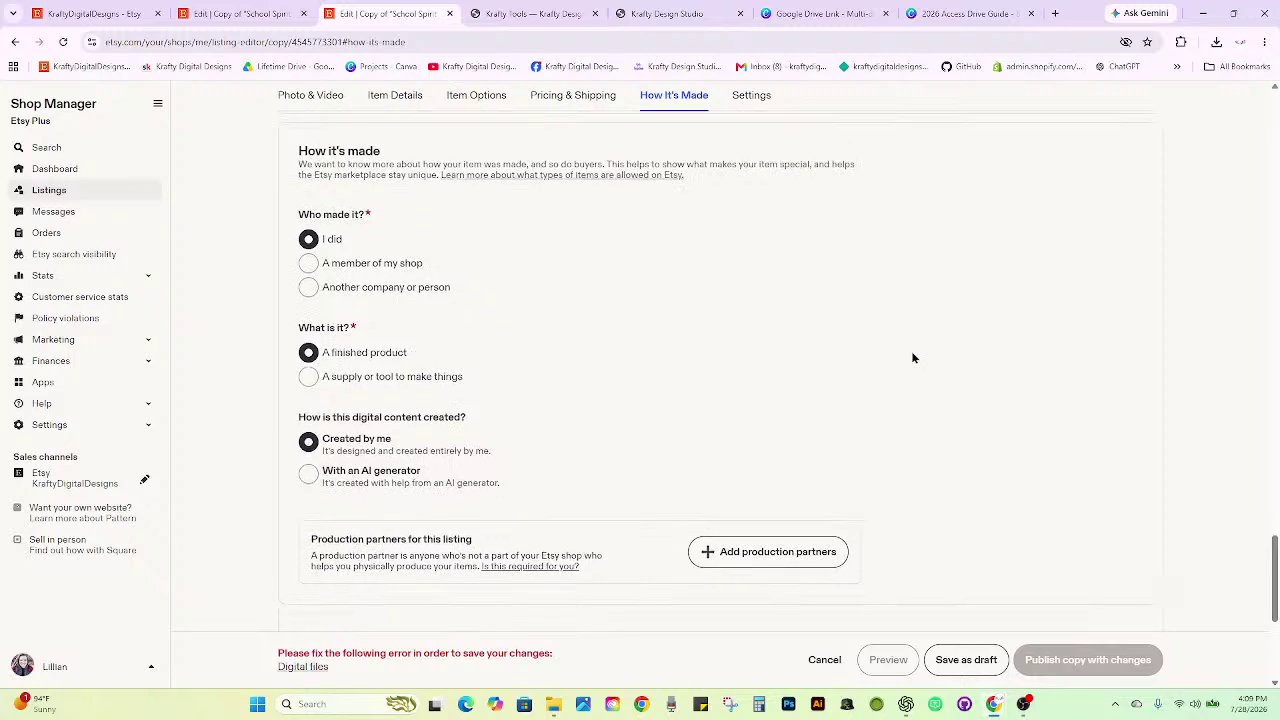
{"action": "scroll", "coordinate": [870, 345], "scroll_direction": "up", "scroll_amount": 1}
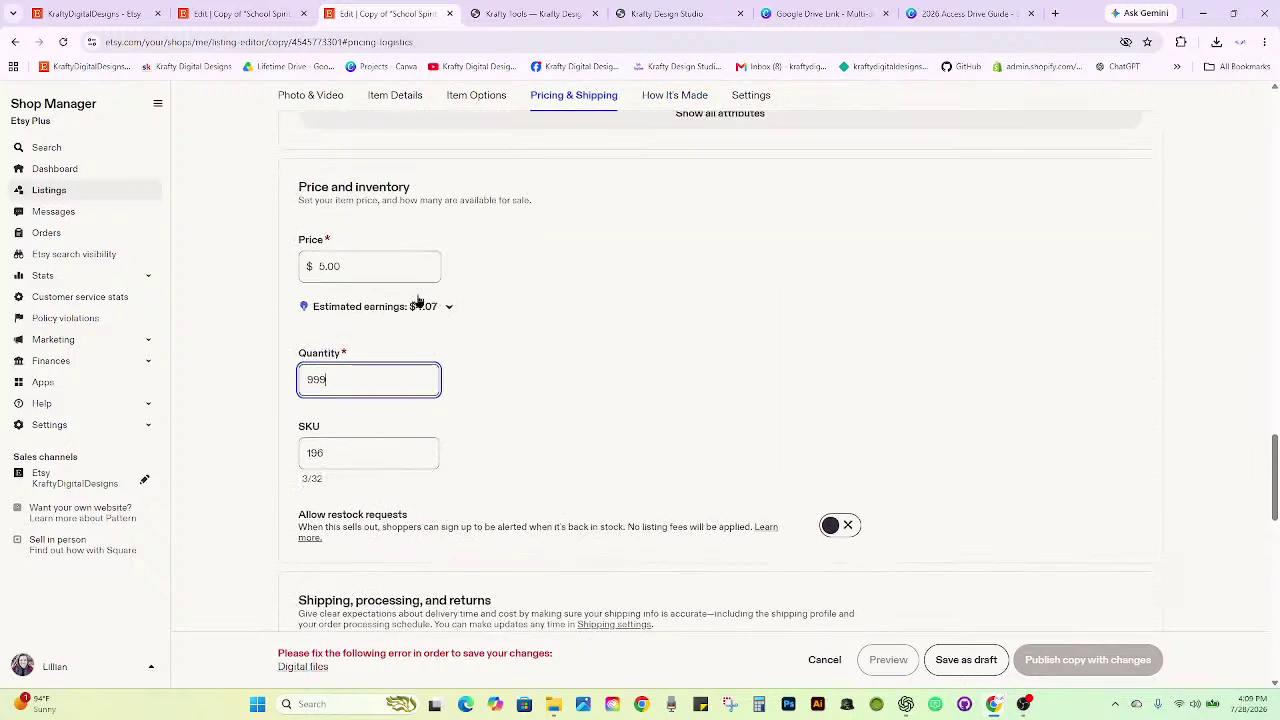
{"action": "double_click", "coordinate": [363, 267]}
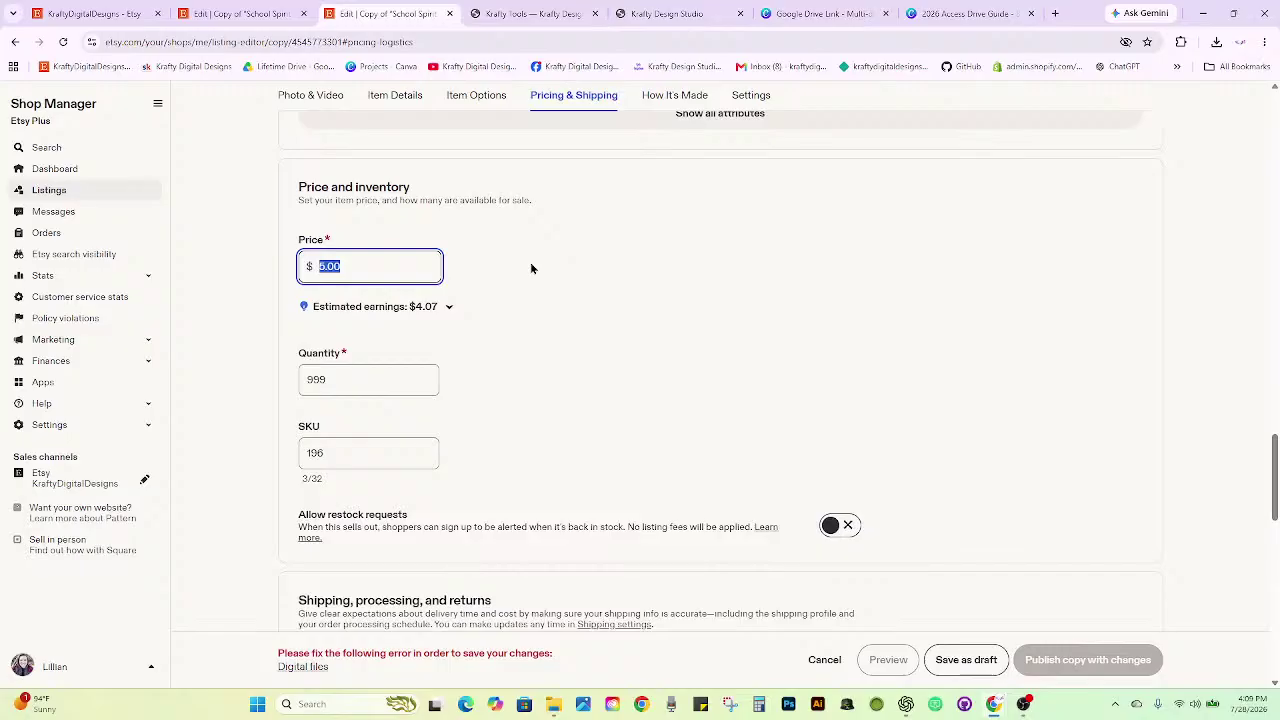
{"action": "left_click", "coordinate": [530, 265]}
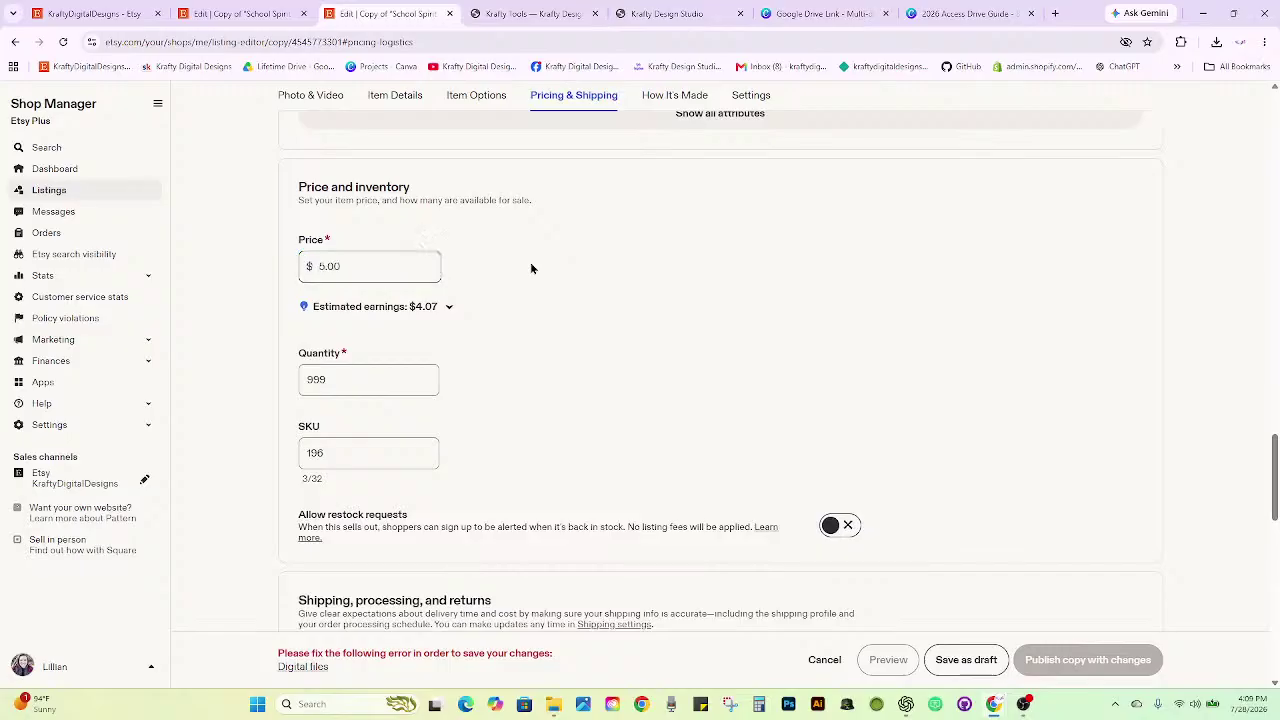
{"action": "double_click", "coordinate": [410, 266]}
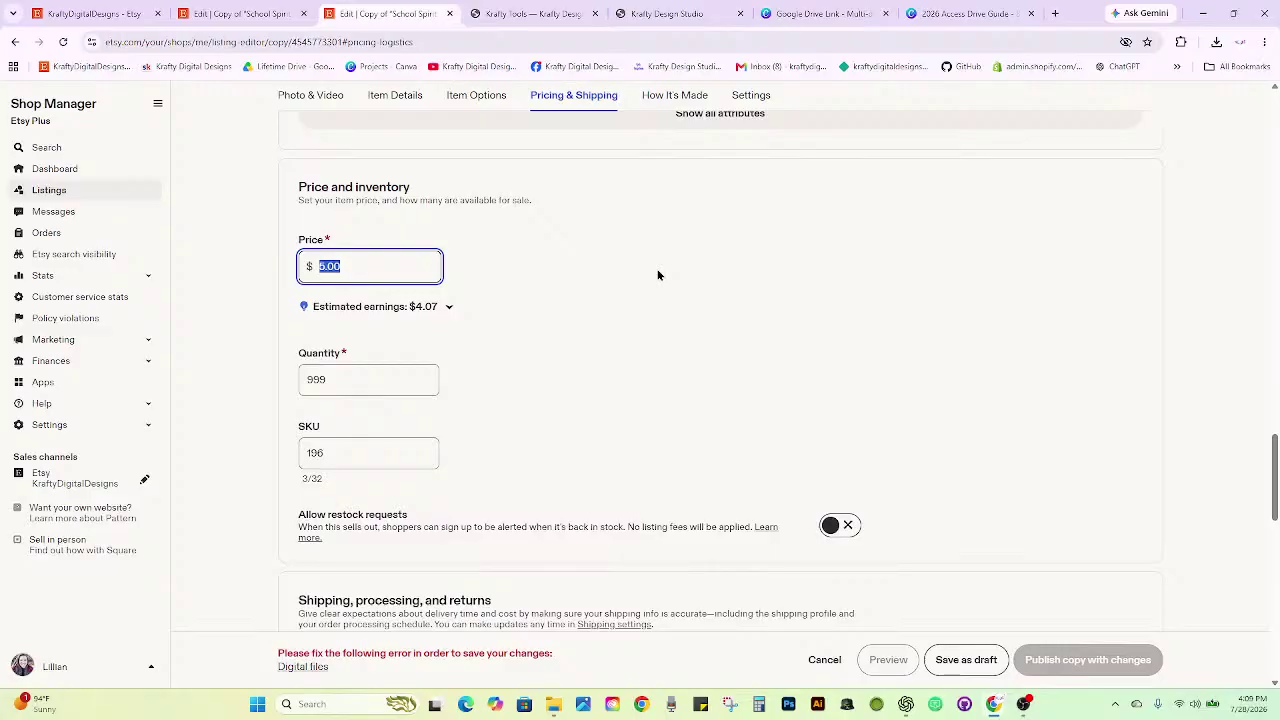
{"action": "type", "text": "8"}
{"action": "left_click", "coordinate": [657, 274]}
{"action": "scroll", "coordinate": [726, 317], "scroll_direction": "up", "scroll_amount": 3}
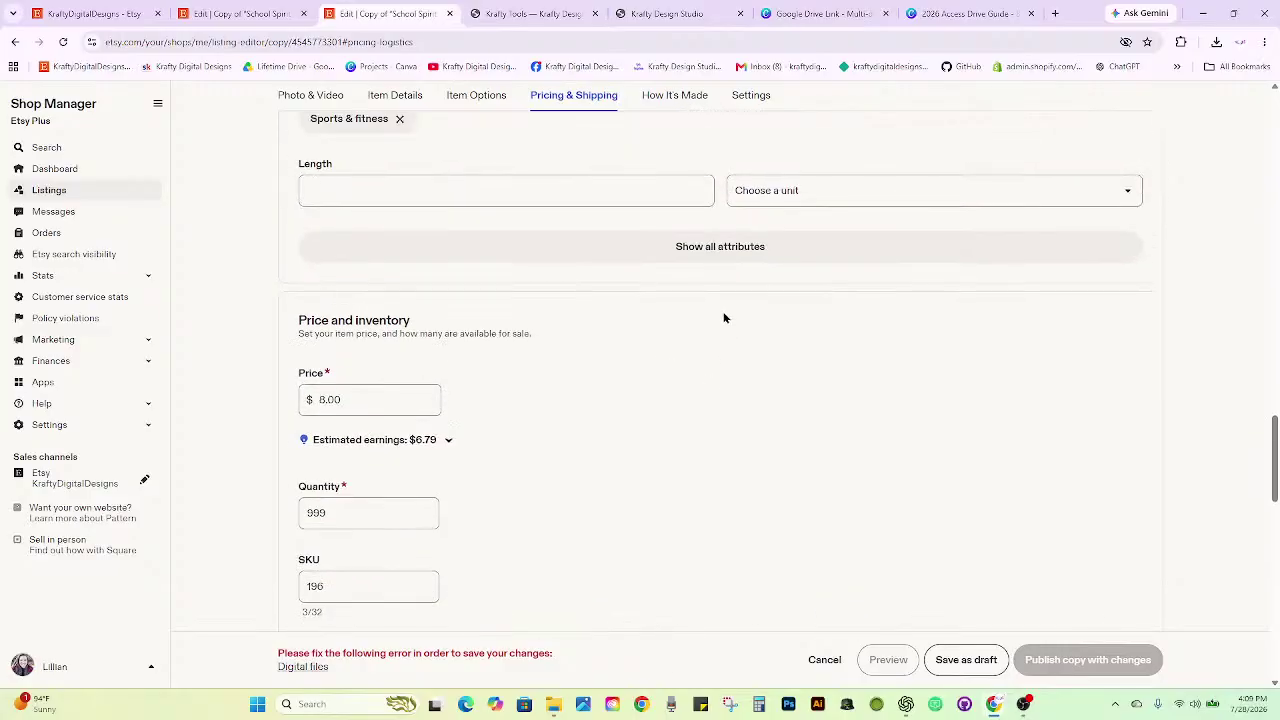
{"action": "scroll", "coordinate": [802, 429], "scroll_direction": "up", "scroll_amount": 1}
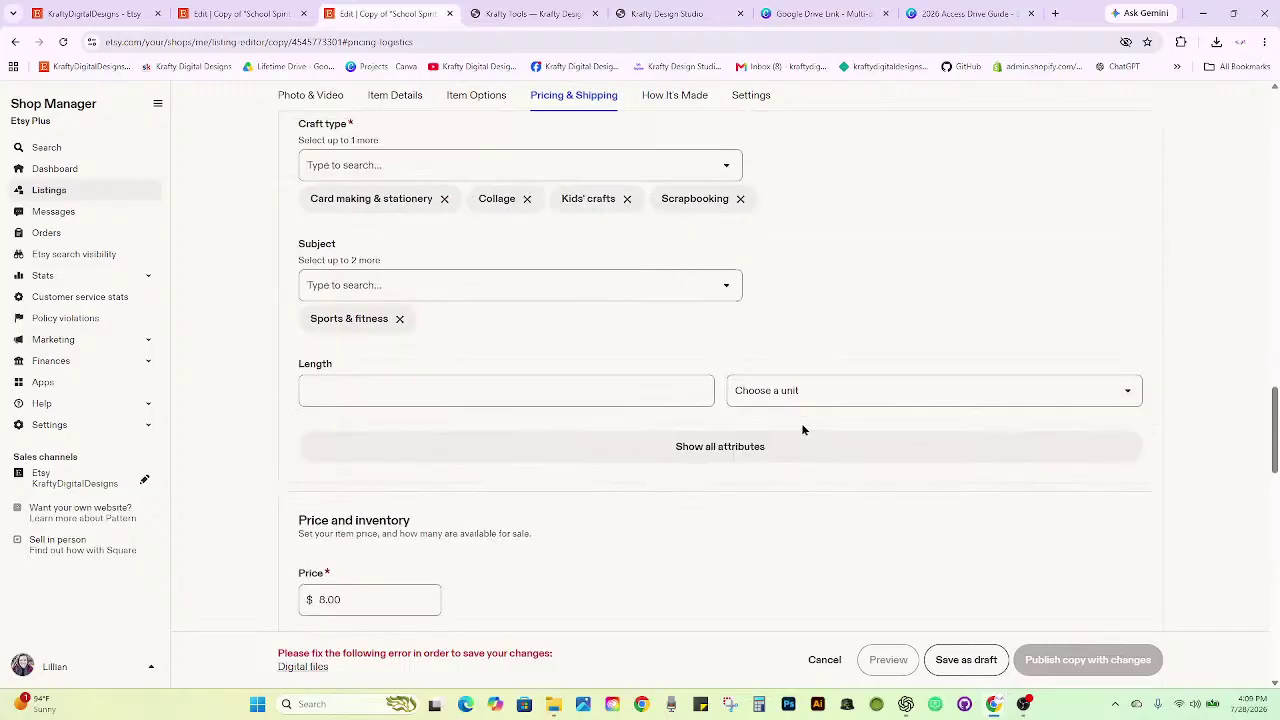
{"action": "scroll", "coordinate": [802, 430], "scroll_direction": "down", "scroll_amount": 1}
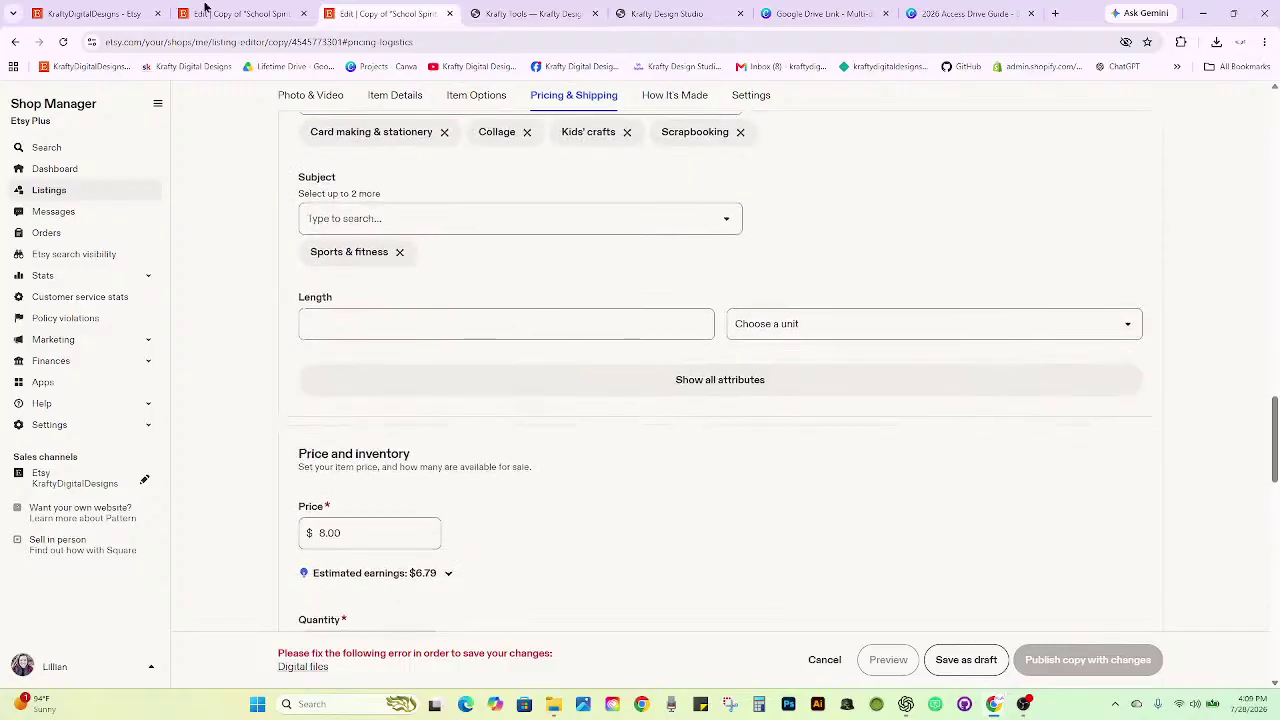
Switch to the blue listing copy and set its price to $8.00.
{"action": "left_click", "coordinate": [205, 9]}
{"action": "scroll", "coordinate": [733, 412], "scroll_direction": "down", "scroll_amount": 10}
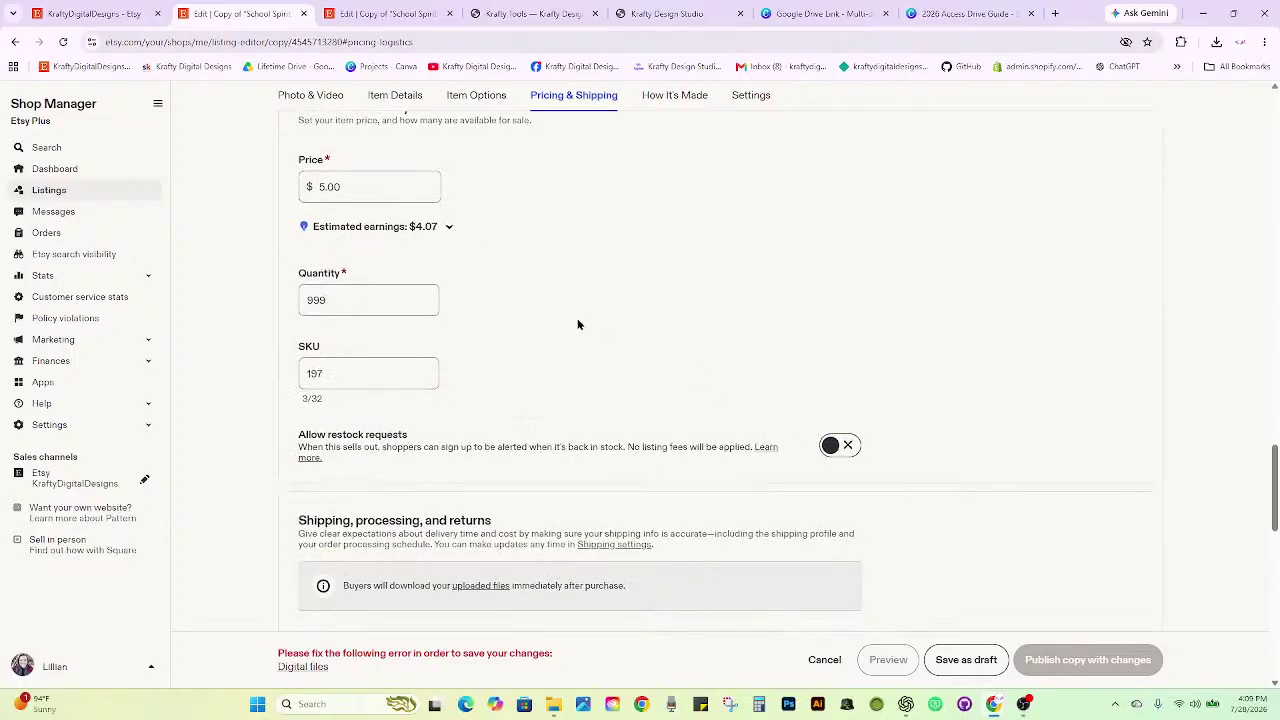
{"action": "double_click", "coordinate": [376, 190]}
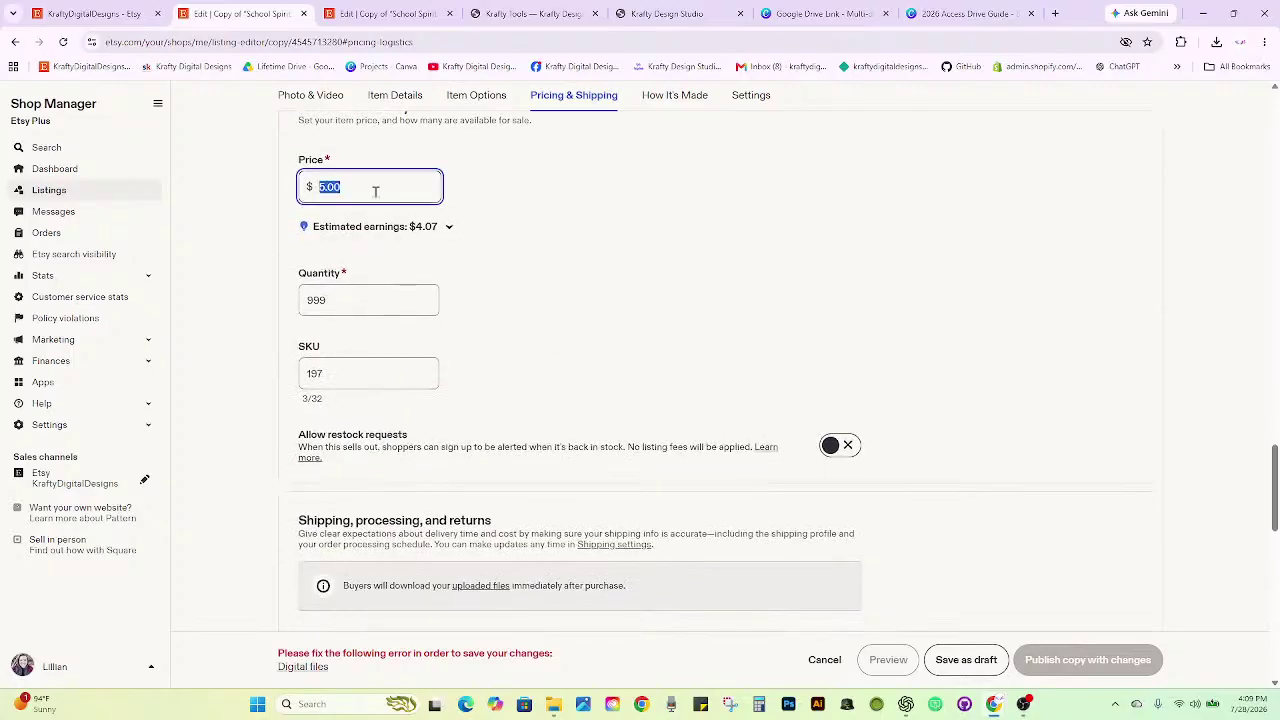
{"action": "type", "text": "8"}
{"action": "left_click", "coordinate": [743, 308]}
Review the blue listing copy's attributes, tags, description, title and photos.
{"action": "scroll", "coordinate": [741, 362], "scroll_direction": "up", "scroll_amount": 4}
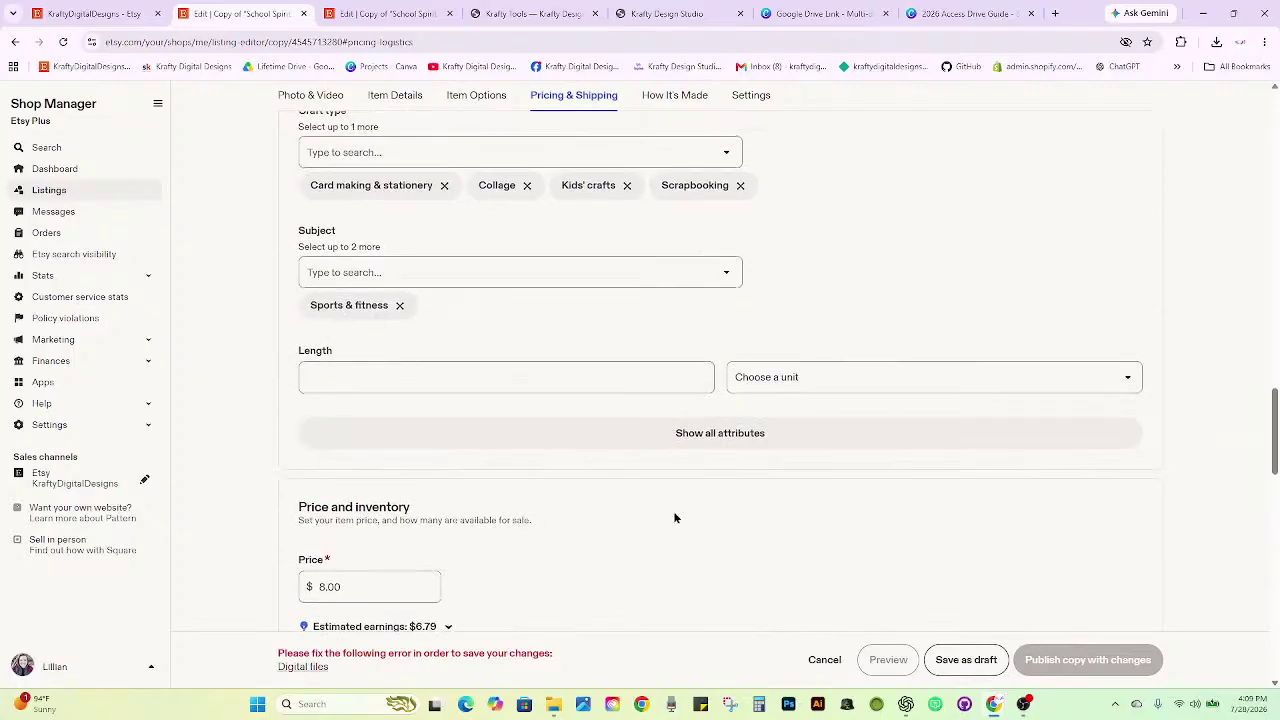
{"action": "scroll", "coordinate": [680, 510], "scroll_direction": "down", "scroll_amount": 1}
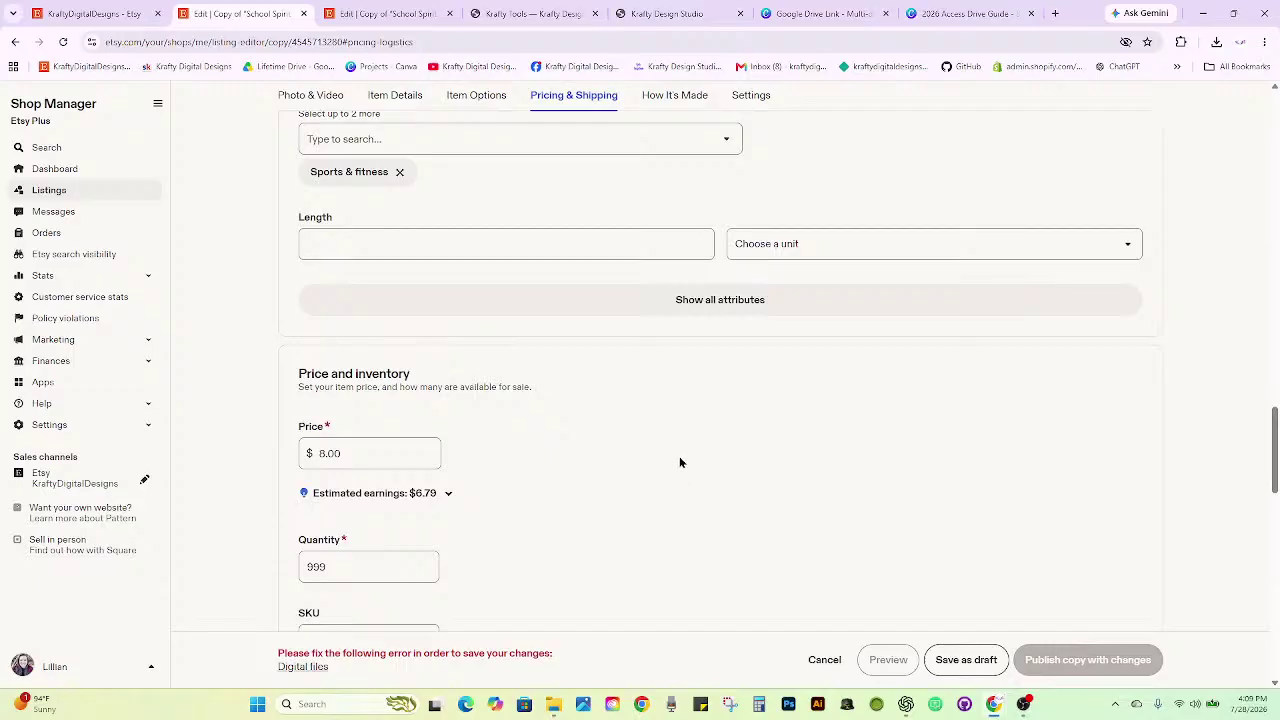
{"action": "scroll", "coordinate": [679, 462], "scroll_direction": "down", "scroll_amount": 1}
{"action": "scroll", "coordinate": [679, 462], "scroll_direction": "up", "scroll_amount": 10}
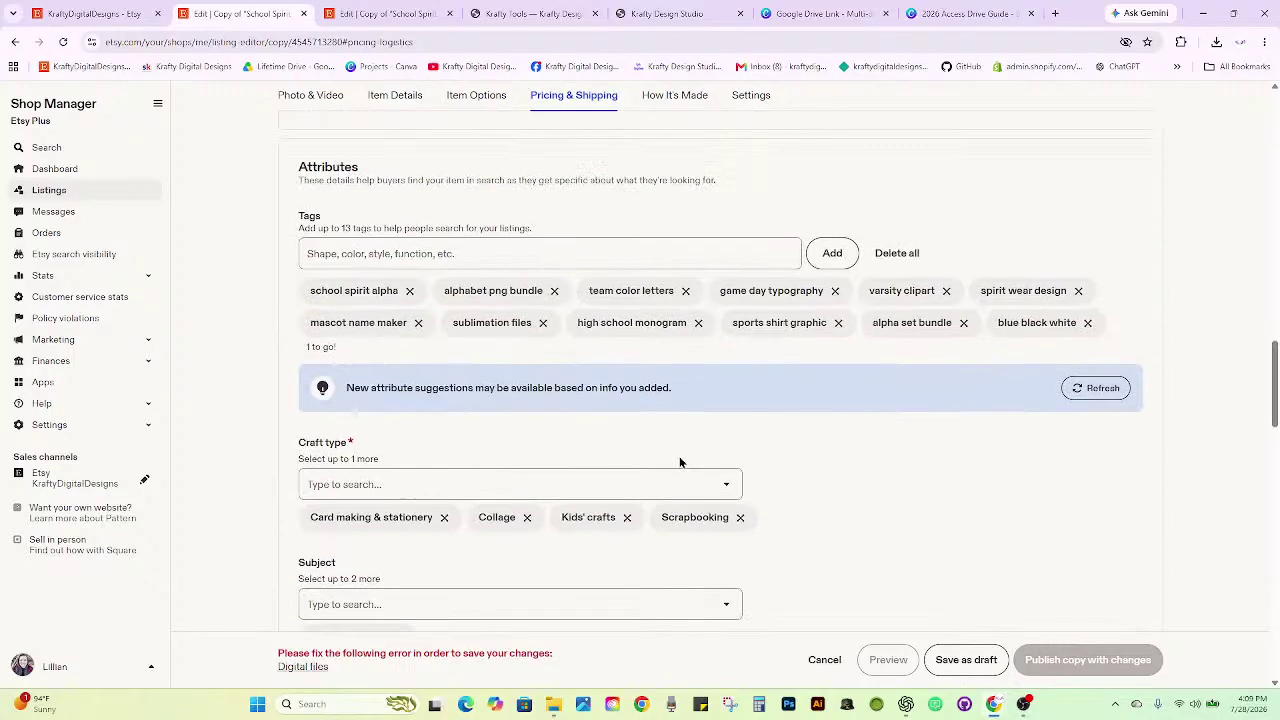
{"action": "scroll", "coordinate": [680, 462], "scroll_direction": "up", "scroll_amount": 3}
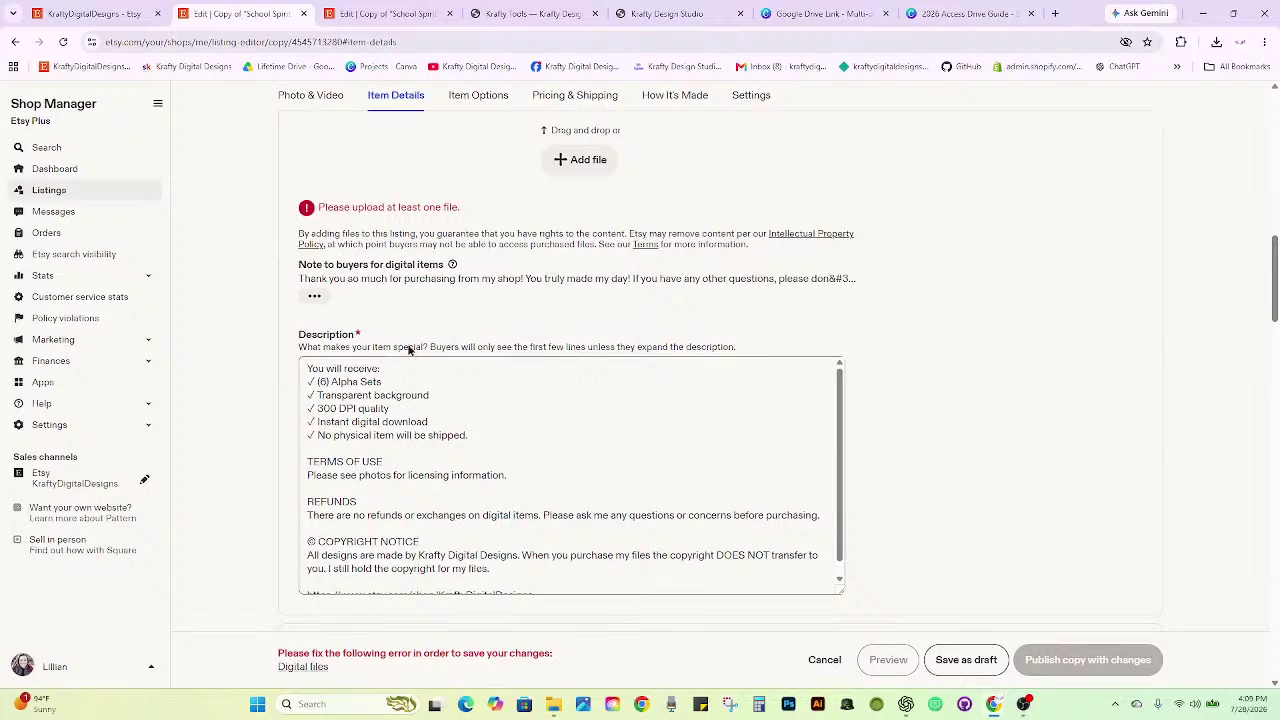
{"action": "scroll", "coordinate": [790, 345], "scroll_direction": "up", "scroll_amount": 2}
{"action": "scroll", "coordinate": [840, 372], "scroll_direction": "up", "scroll_amount": 3}
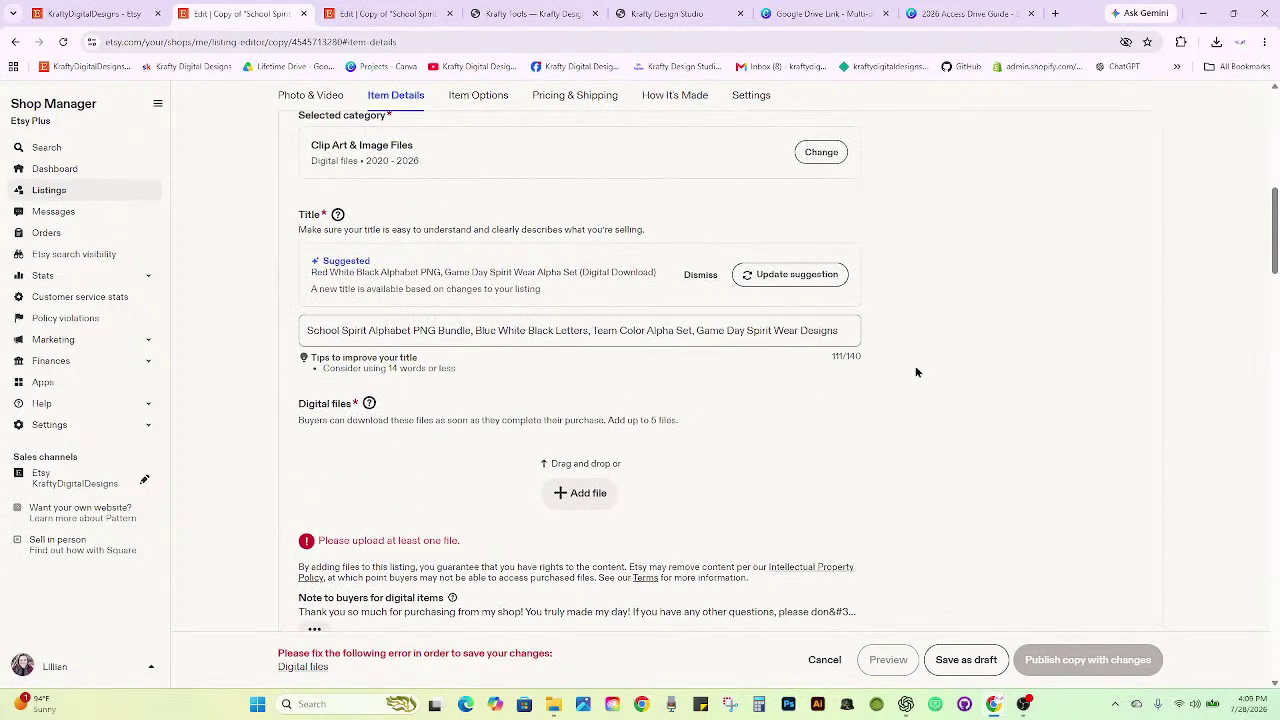
{"action": "scroll", "coordinate": [916, 372], "scroll_direction": "up", "scroll_amount": 4}
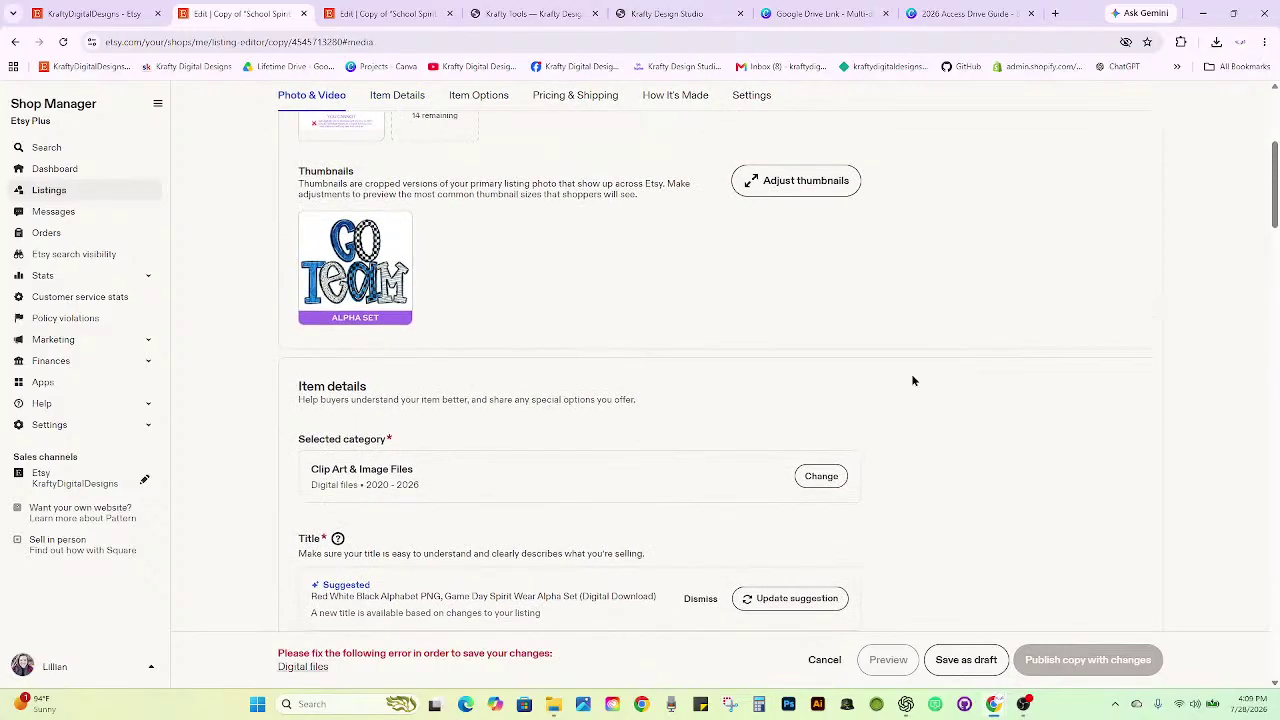
{"action": "scroll", "coordinate": [912, 380], "scroll_direction": "up", "scroll_amount": 1}
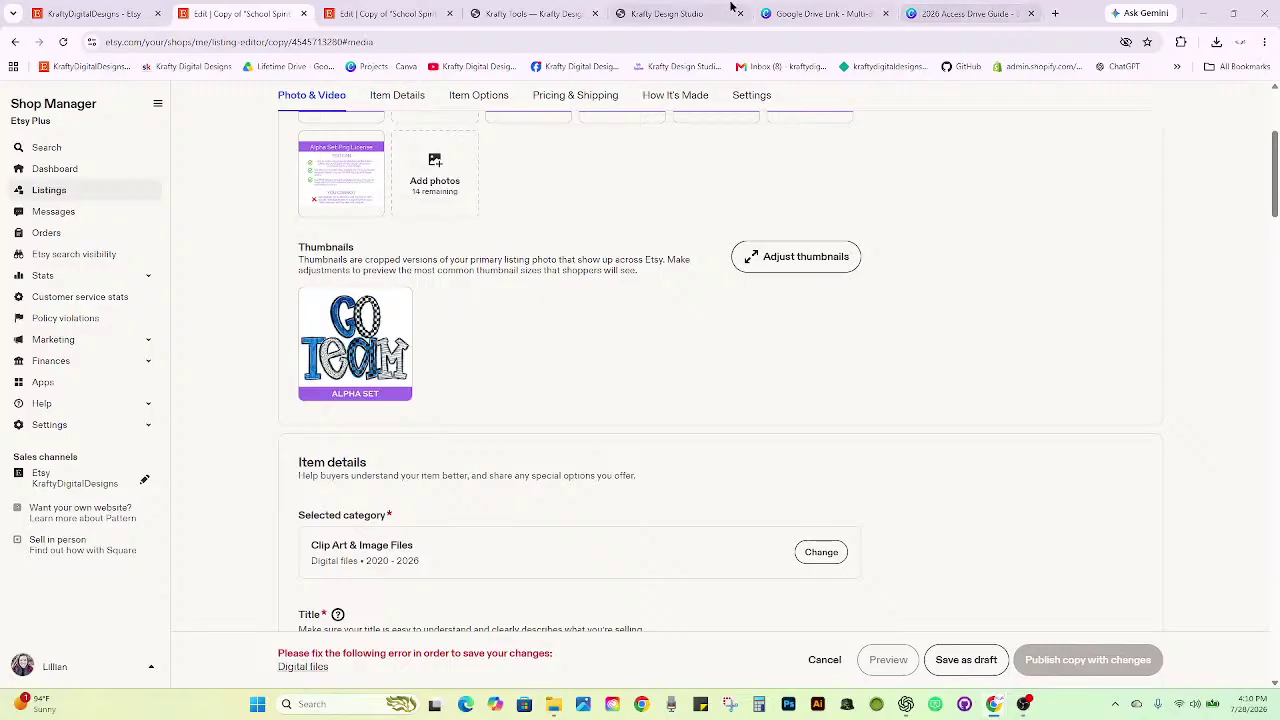
In the Canva Google Drive Link design, replace the page 2 download button's link with the copied Google Drive link.
{"action": "left_click", "coordinate": [820, 12]}
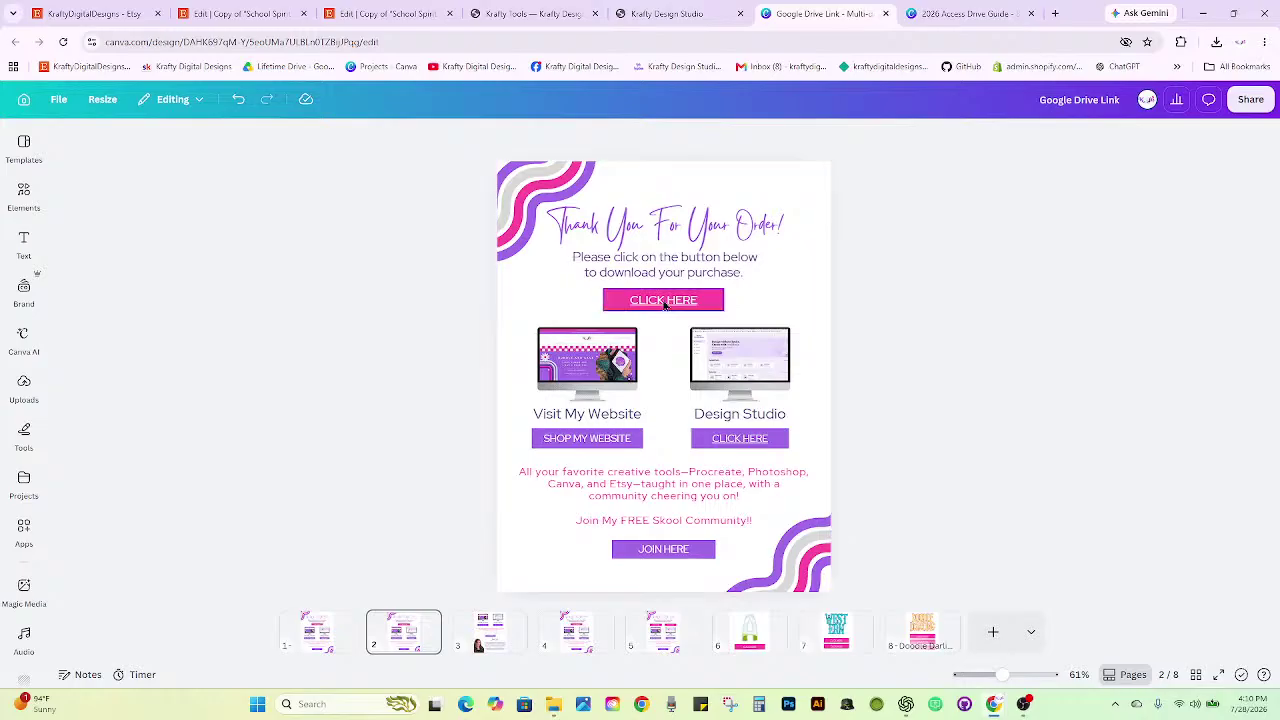
{"action": "left_click", "coordinate": [666, 300]}
{"action": "left_click", "coordinate": [677, 260]}
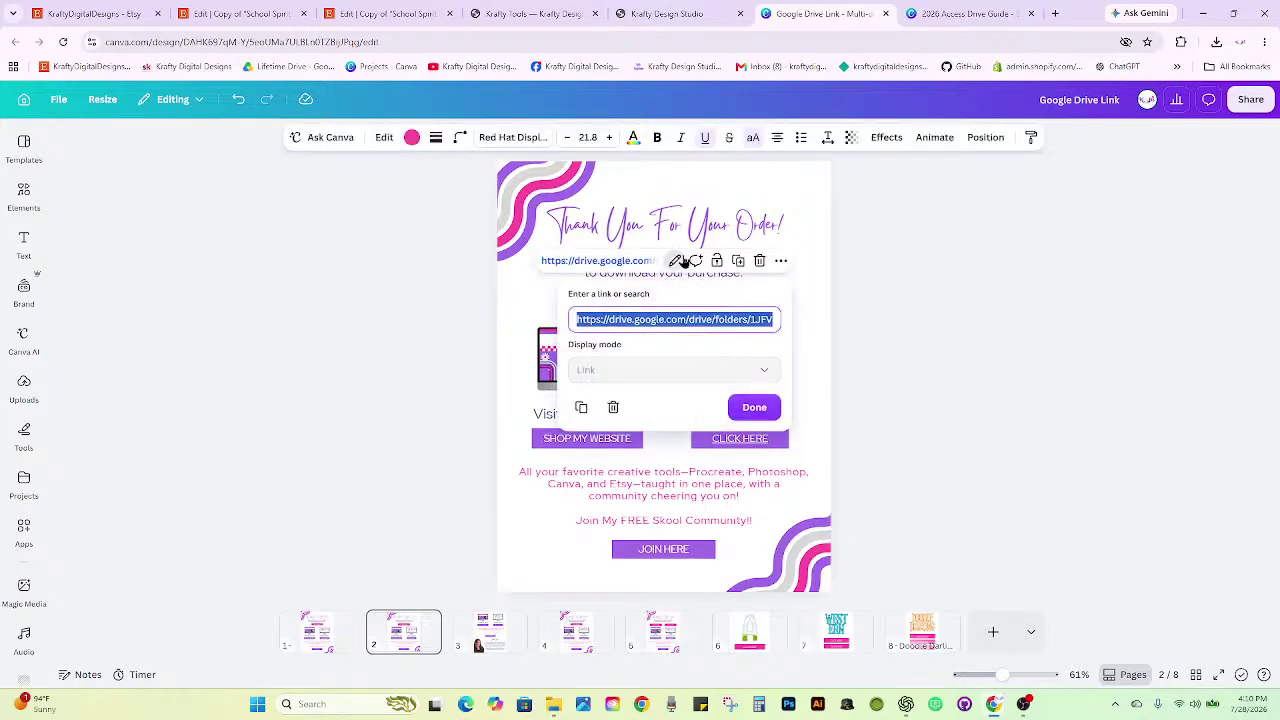
{"action": "key", "text": "ctrl+v"}
{"action": "left_click", "coordinate": [754, 407]}
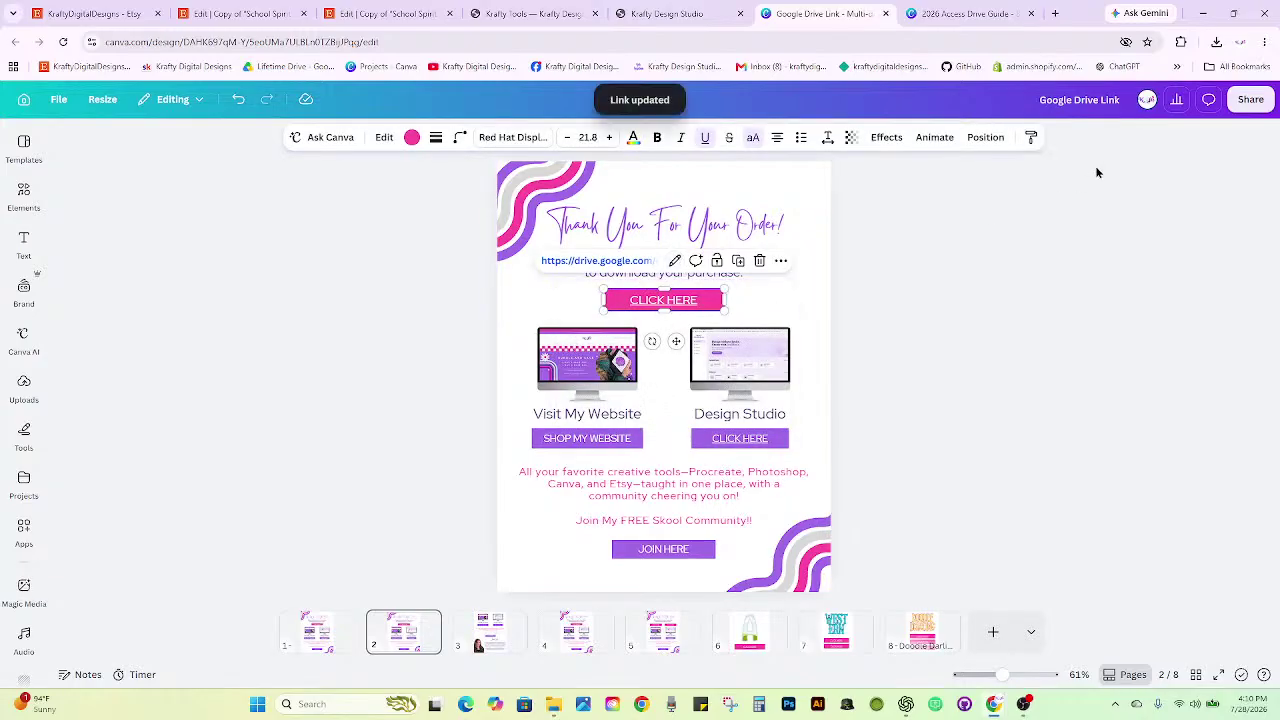
Download page 2 of the design as a digital PDF, then open the downloaded Google Drive Link.pdf and close it again.
{"action": "left_click", "coordinate": [1250, 99]}
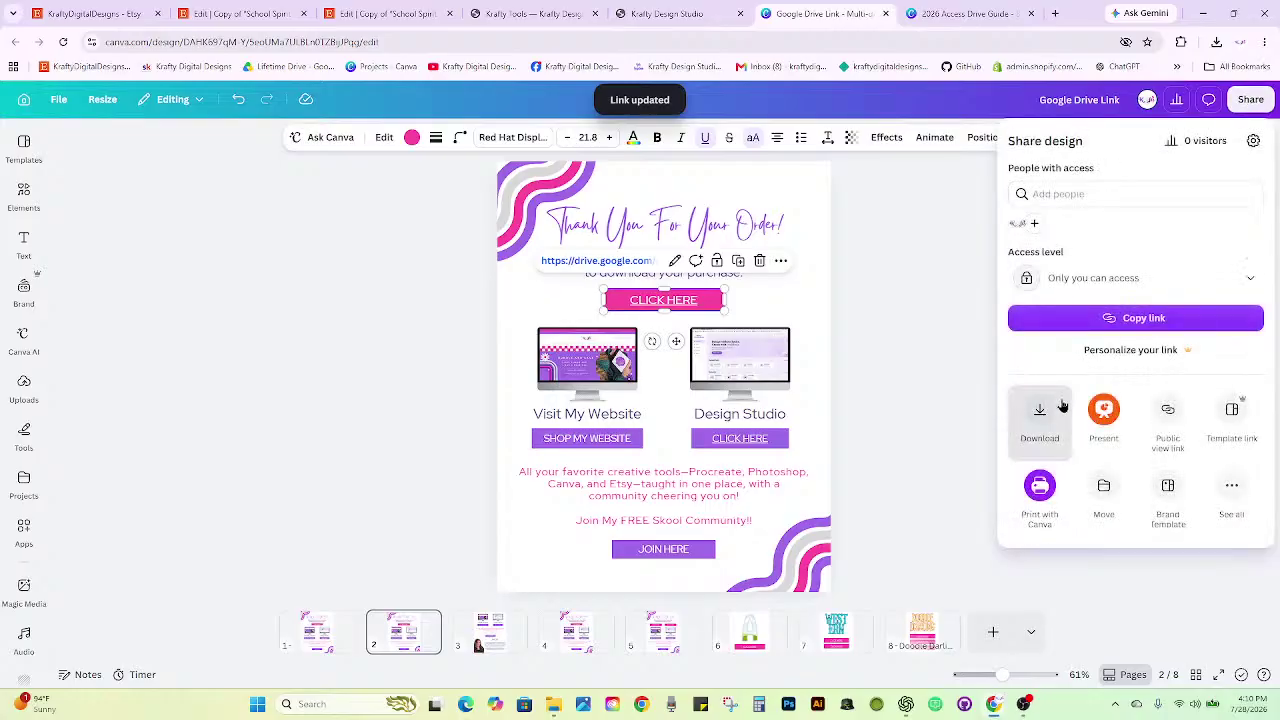
{"action": "left_click", "coordinate": [1063, 405]}
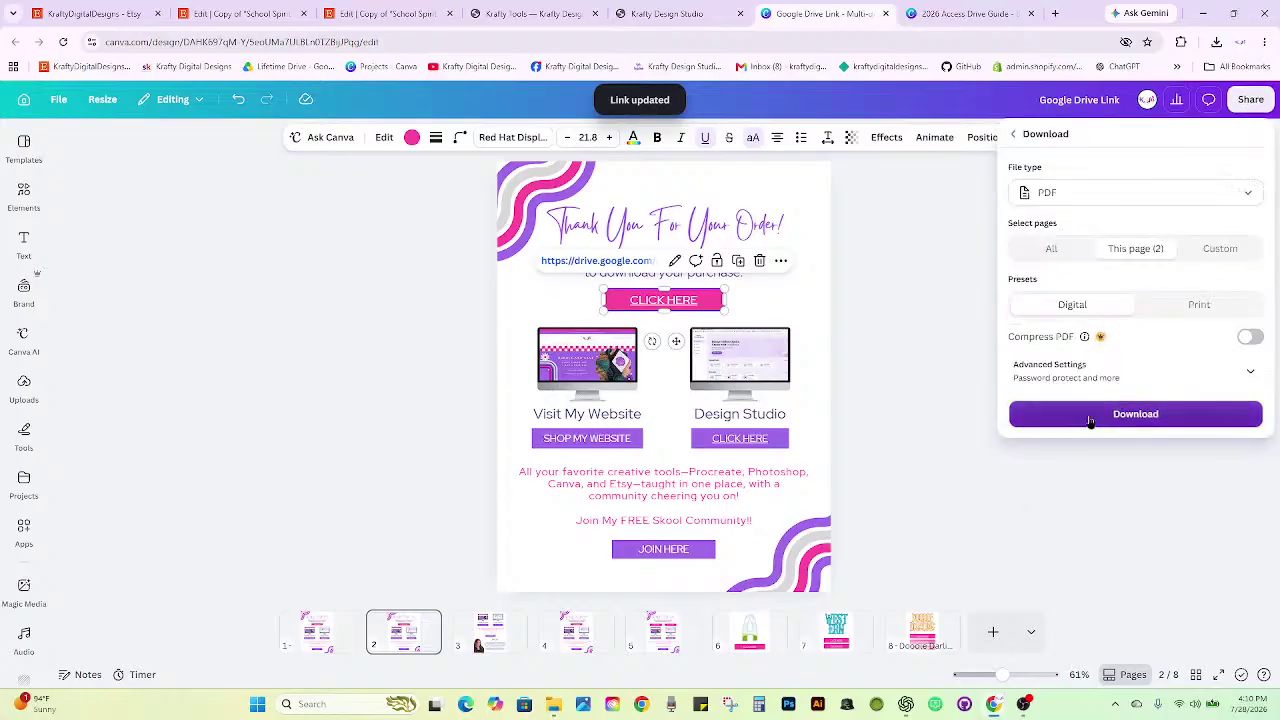
{"action": "left_click", "coordinate": [1090, 418]}
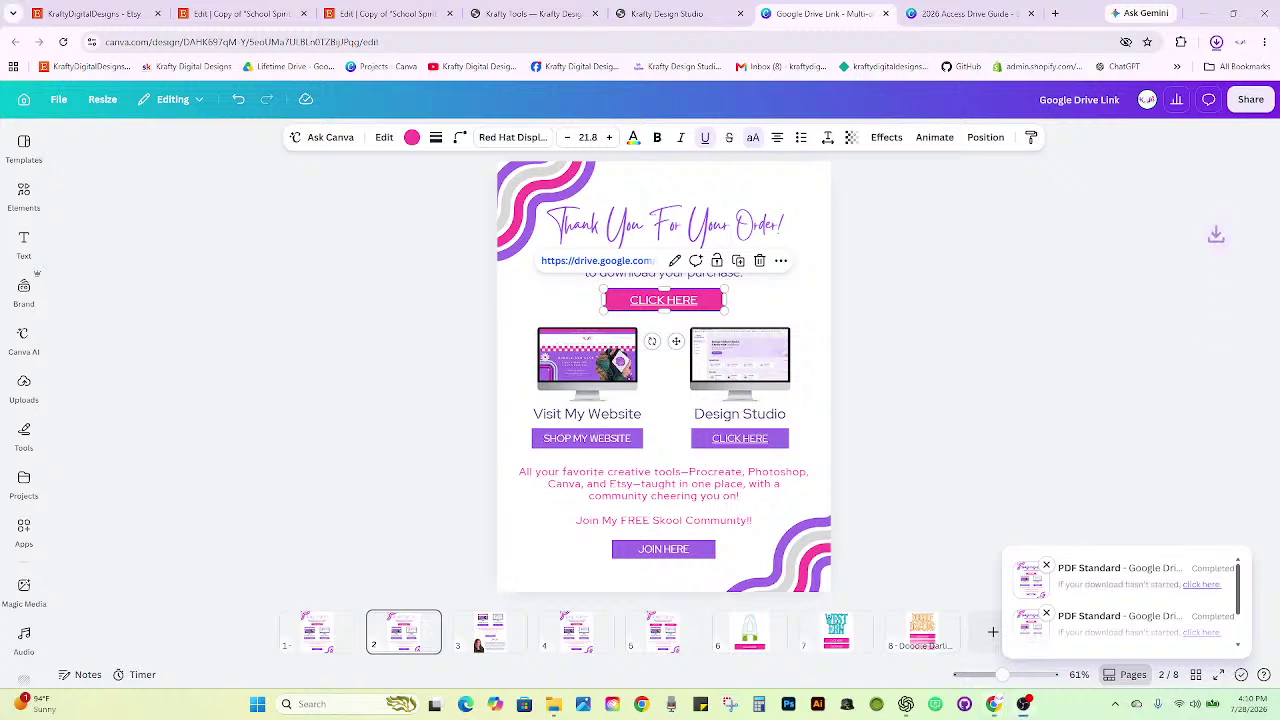
{"action": "left_click", "coordinate": [1216, 42]}
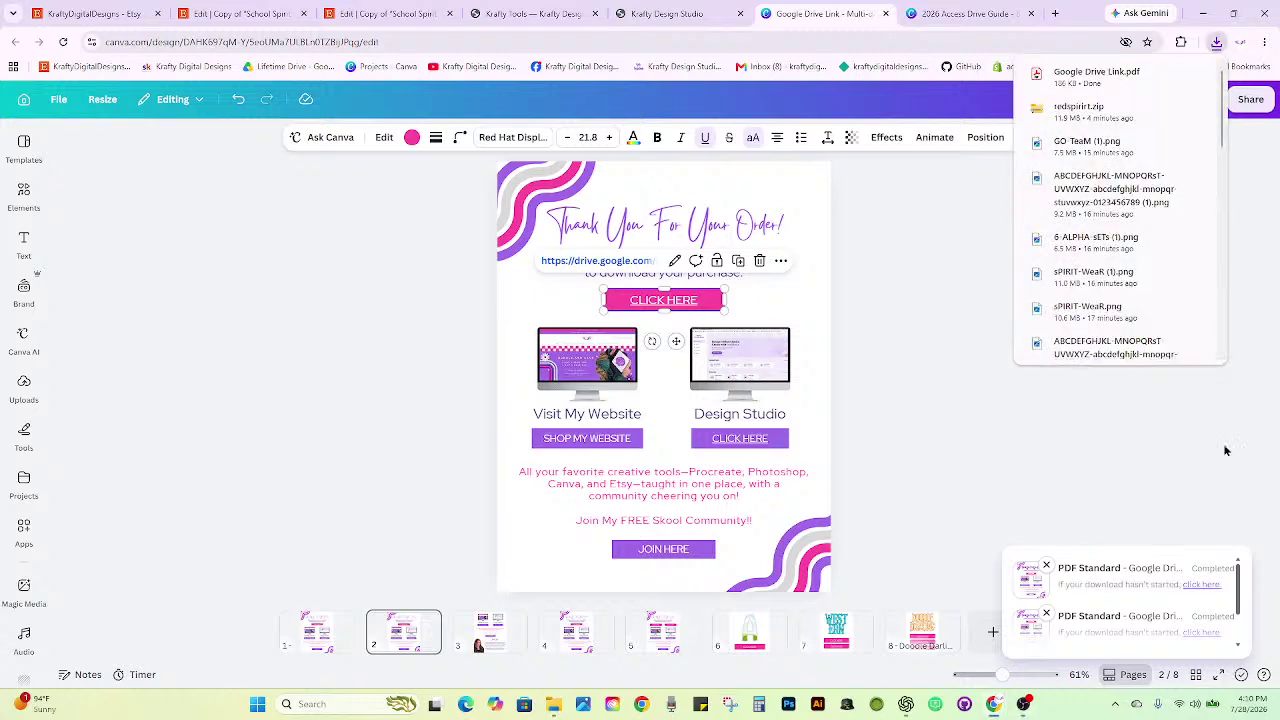
{"action": "left_click", "coordinate": [1100, 77]}
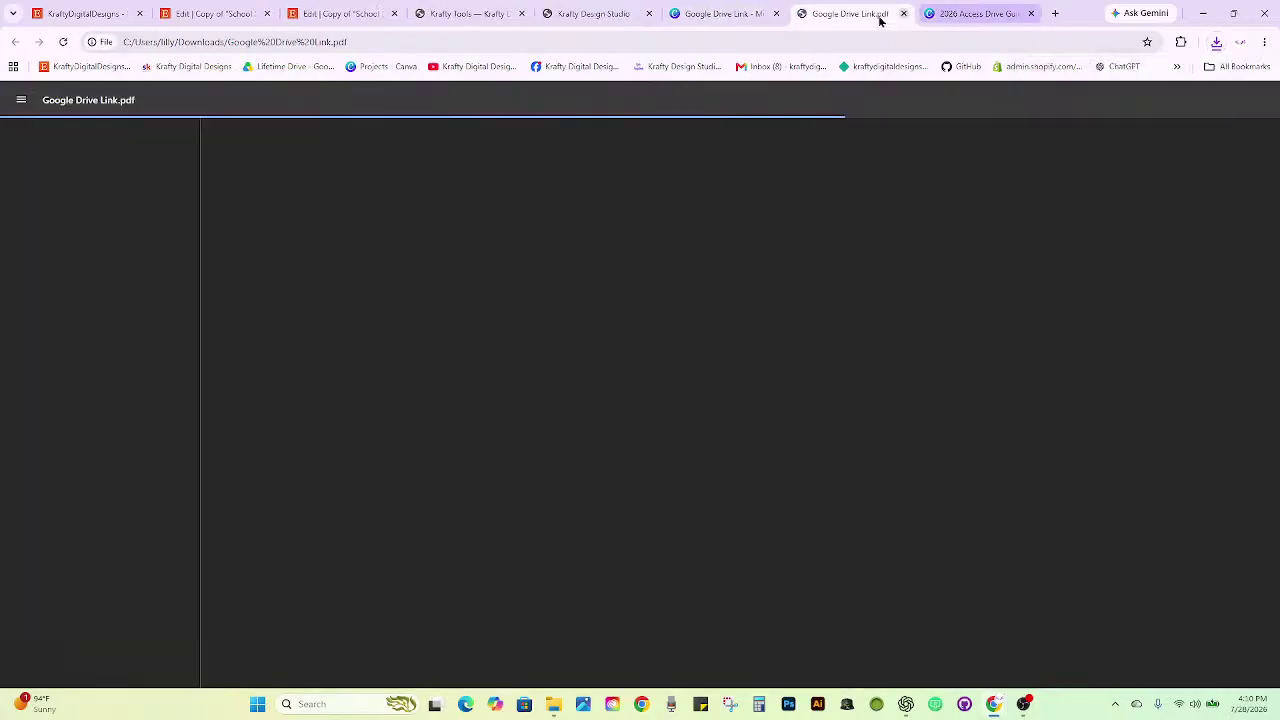
{"action": "key", "text": "ctrl+w"}
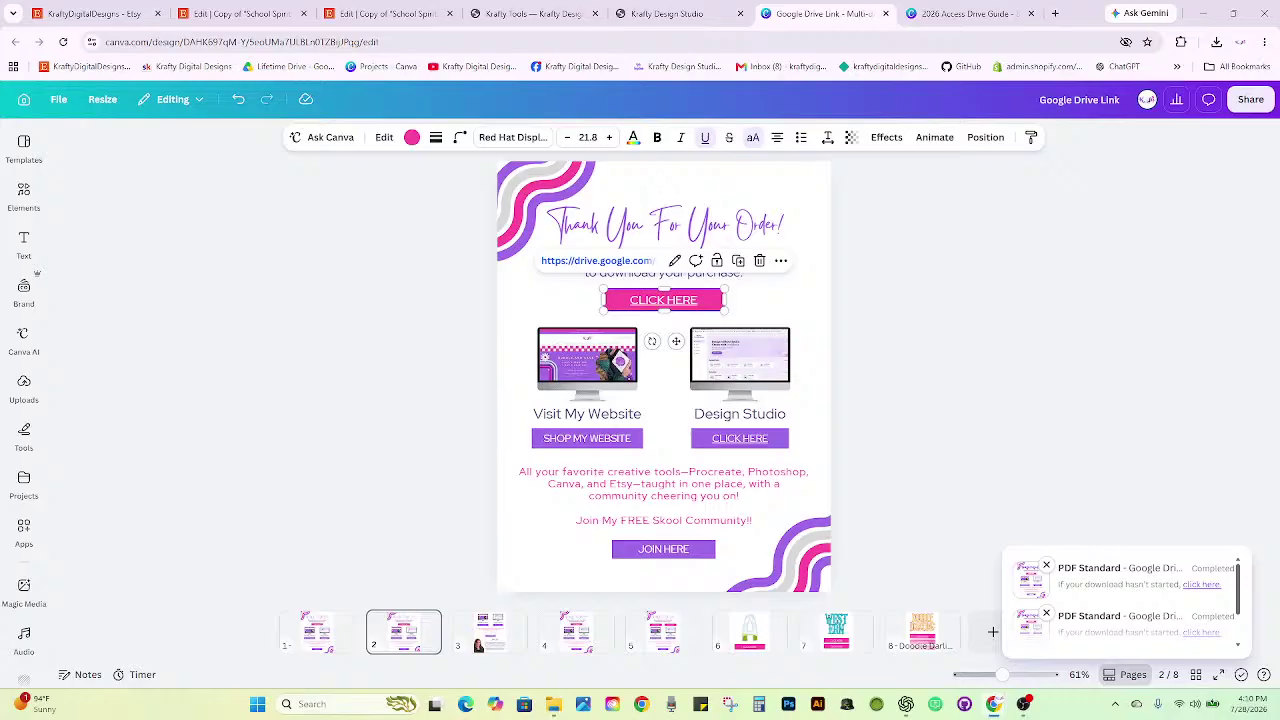
Add the Google Drive Link PDF to the blue Etsy listing copy's digital files and look back over its title and photos.
{"action": "left_click", "coordinate": [265, 13]}
{"action": "scroll", "coordinate": [635, 361], "scroll_direction": "up", "scroll_amount": 2}
{"action": "scroll", "coordinate": [645, 360], "scroll_direction": "down", "scroll_amount": 6}
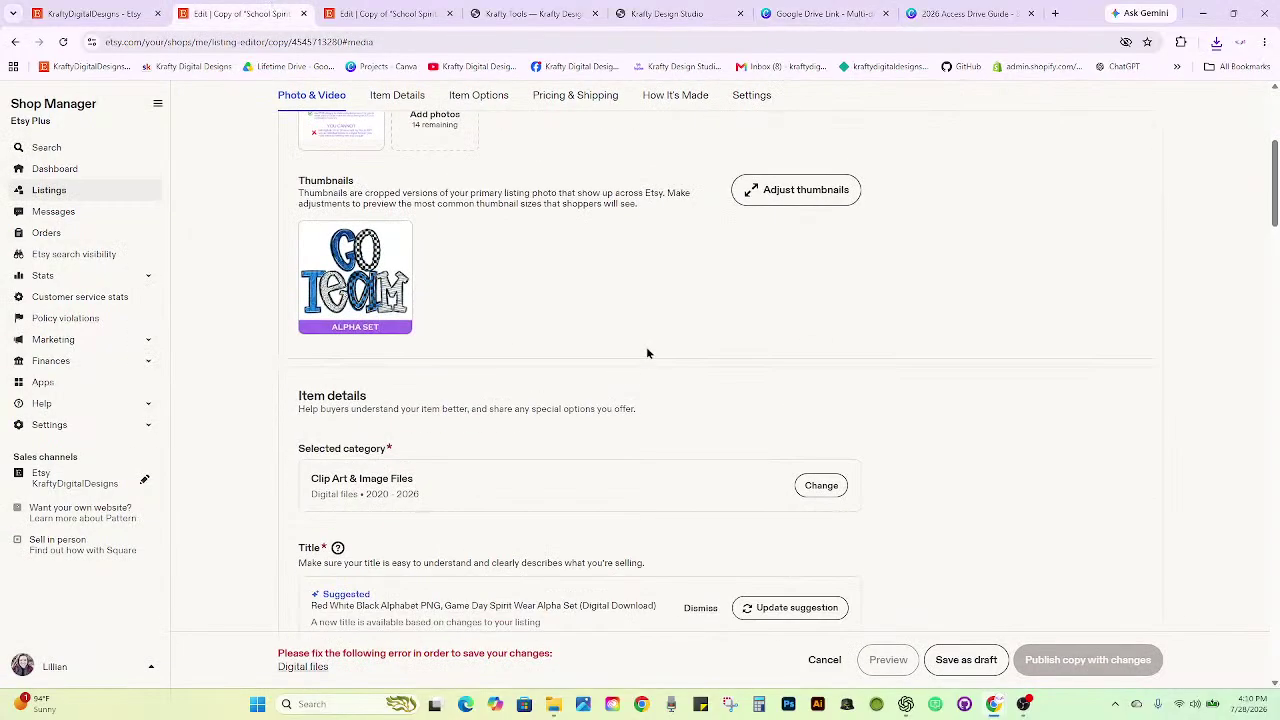
{"action": "left_click", "coordinate": [586, 427]}
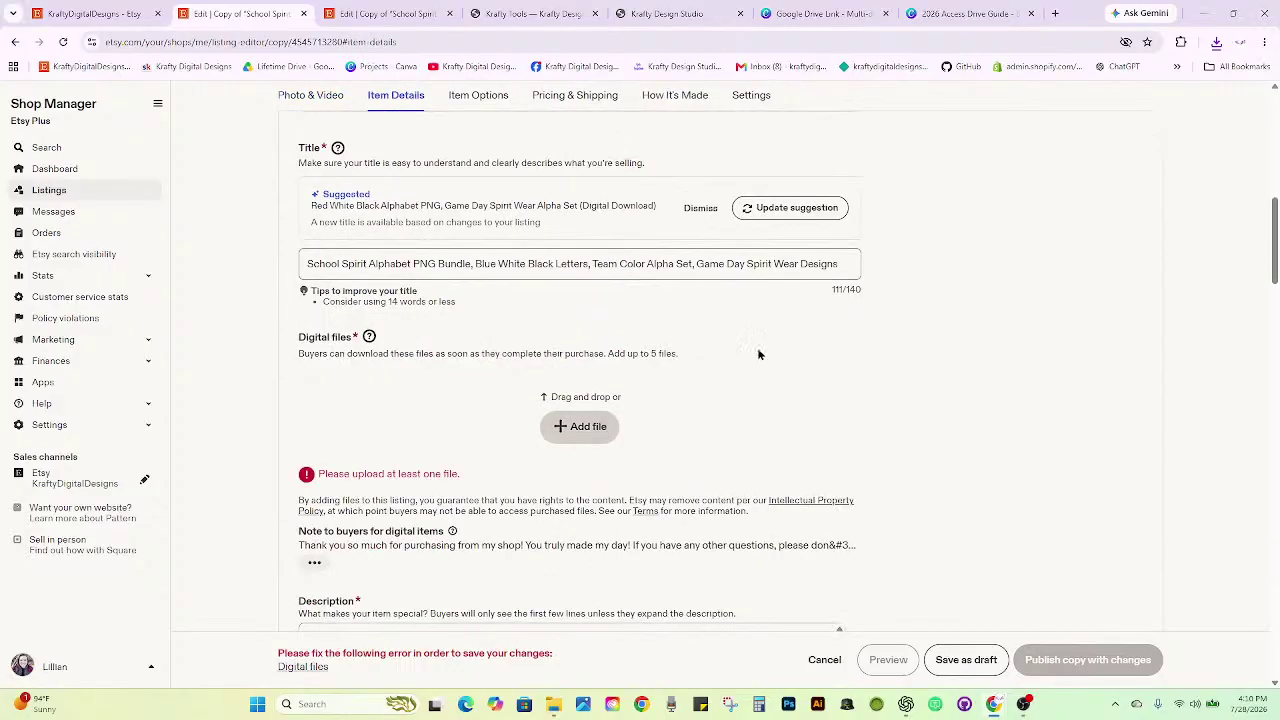
{"action": "double_click", "coordinate": [414, 225]}
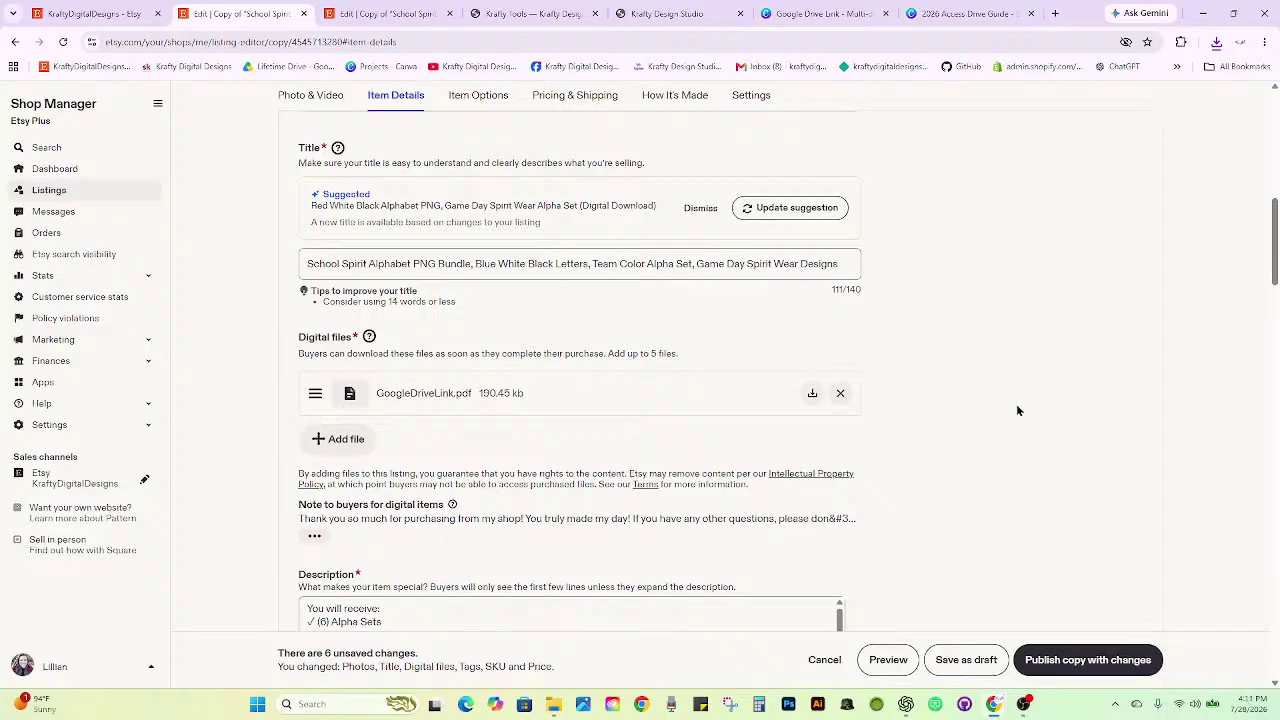
{"action": "scroll", "coordinate": [1016, 406], "scroll_direction": "up", "scroll_amount": 1}
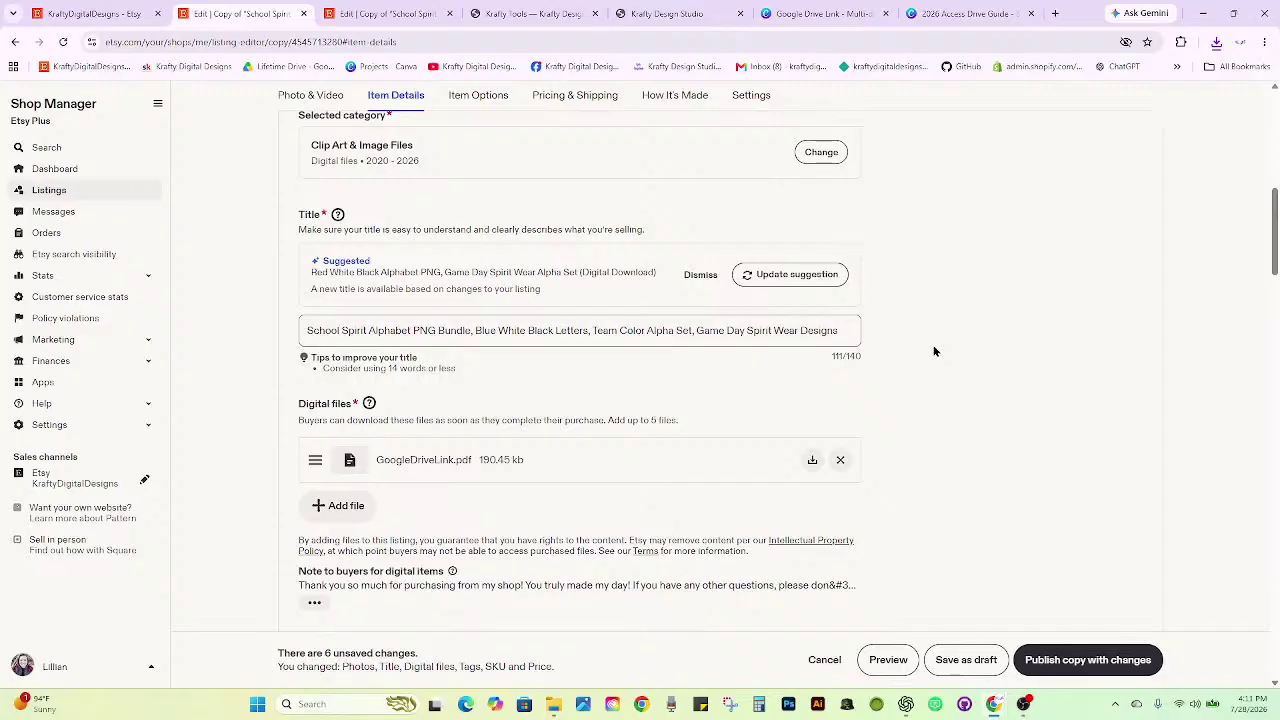
{"action": "scroll", "coordinate": [935, 351], "scroll_direction": "up", "scroll_amount": 5}
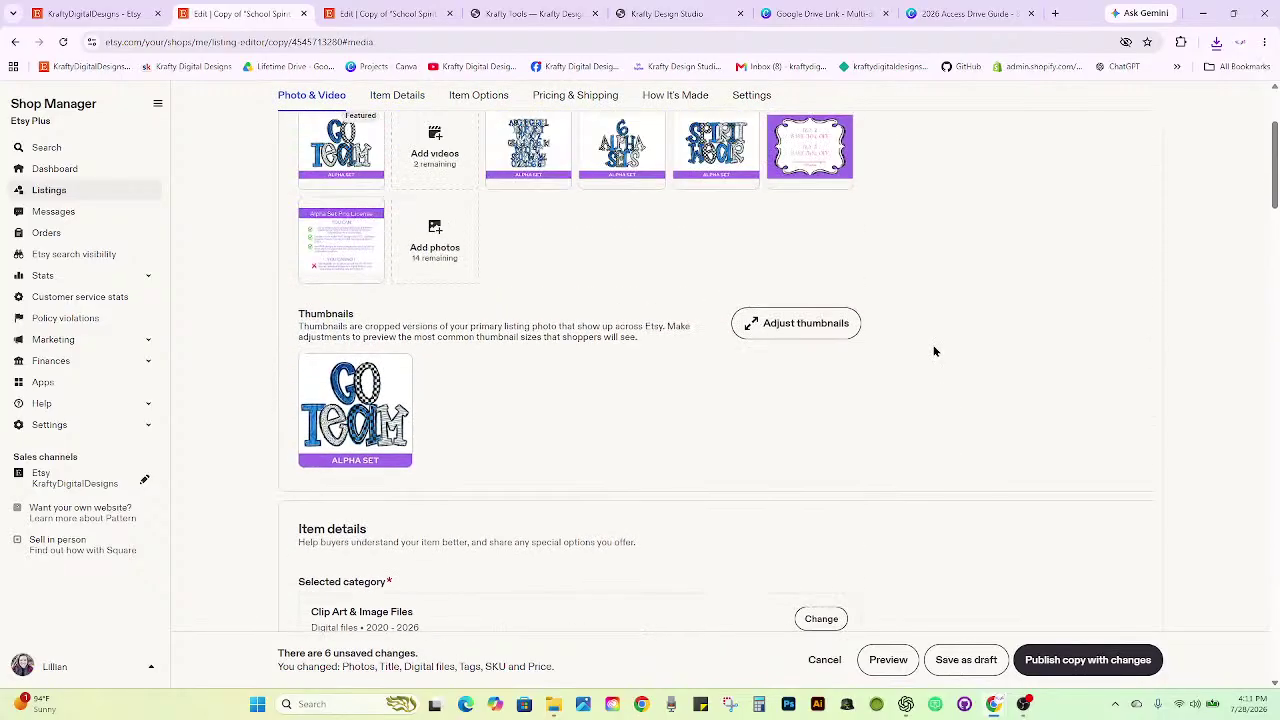
{"action": "scroll", "coordinate": [935, 351], "scroll_direction": "up", "scroll_amount": 2}
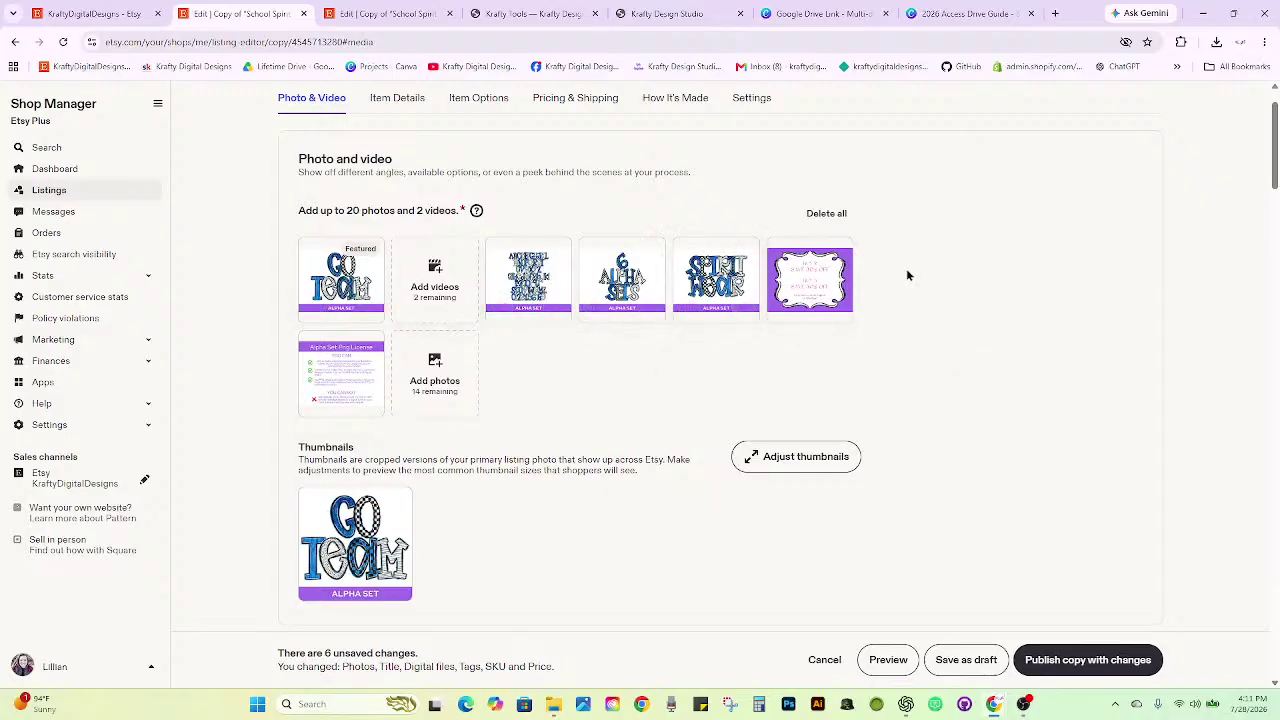
{"action": "scroll", "coordinate": [921, 282], "scroll_direction": "down", "scroll_amount": 4}
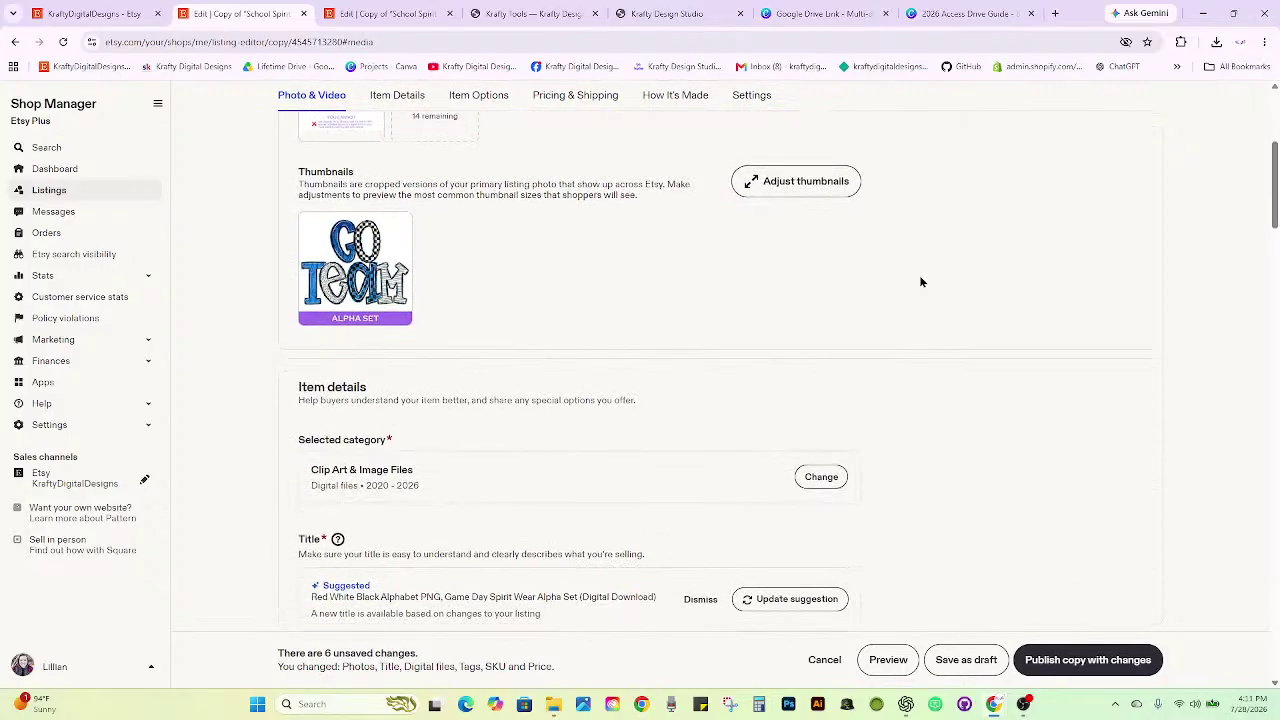
Review the blue listing copy's photos, title, digital files, description and tags.
{"action": "scroll", "coordinate": [921, 282], "scroll_direction": "down", "scroll_amount": 1}
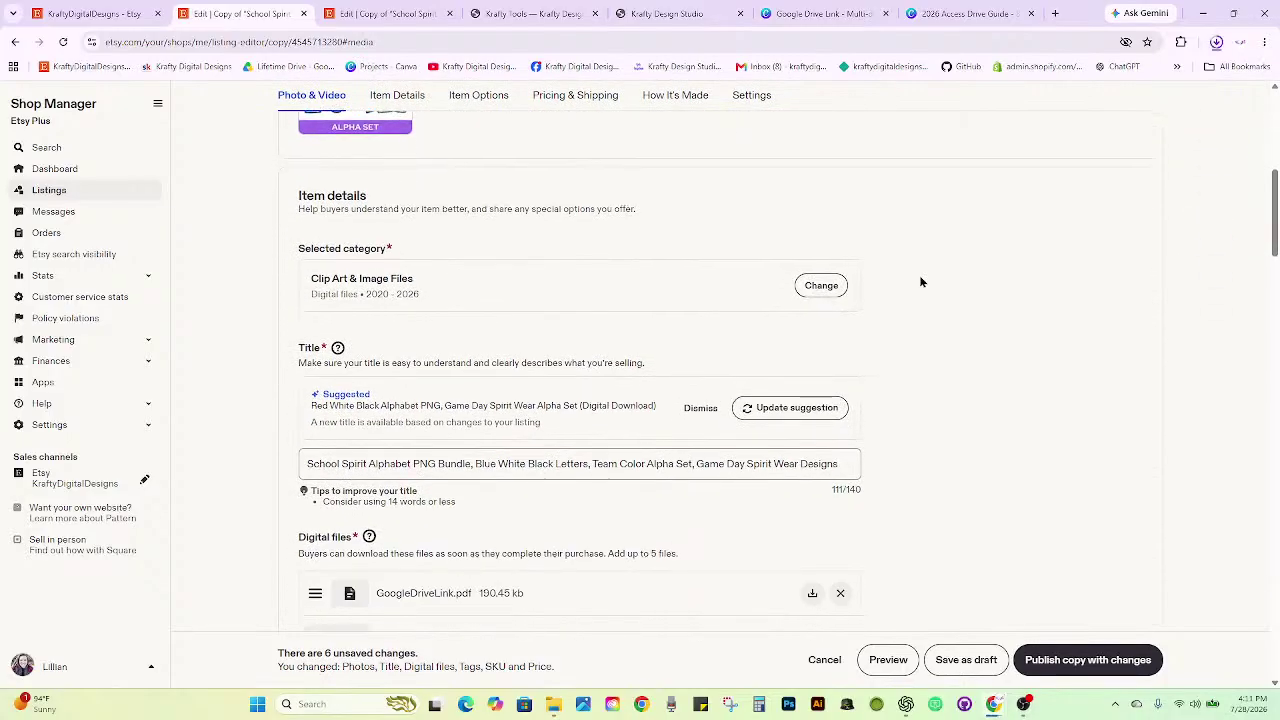
{"action": "scroll", "coordinate": [936, 292], "scroll_direction": "up", "scroll_amount": 5}
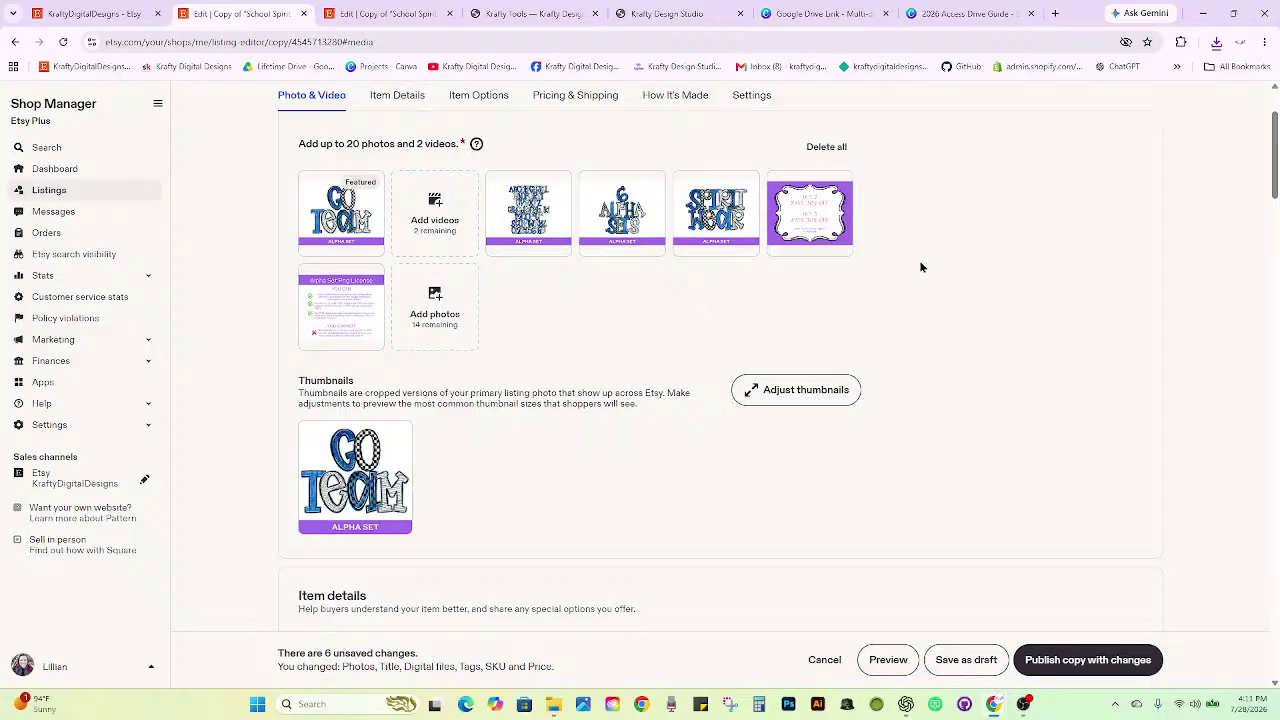
{"action": "scroll", "coordinate": [919, 262], "scroll_direction": "up", "scroll_amount": 1}
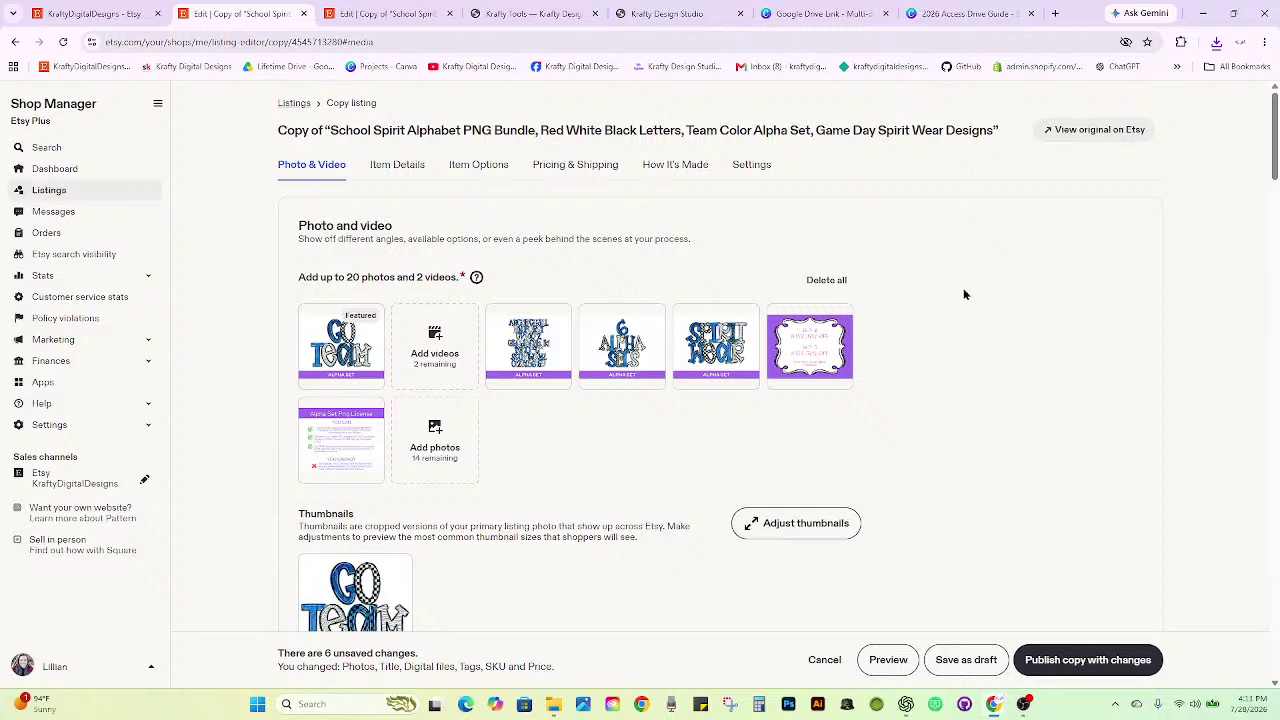
{"action": "scroll", "coordinate": [966, 294], "scroll_direction": "down", "scroll_amount": 5}
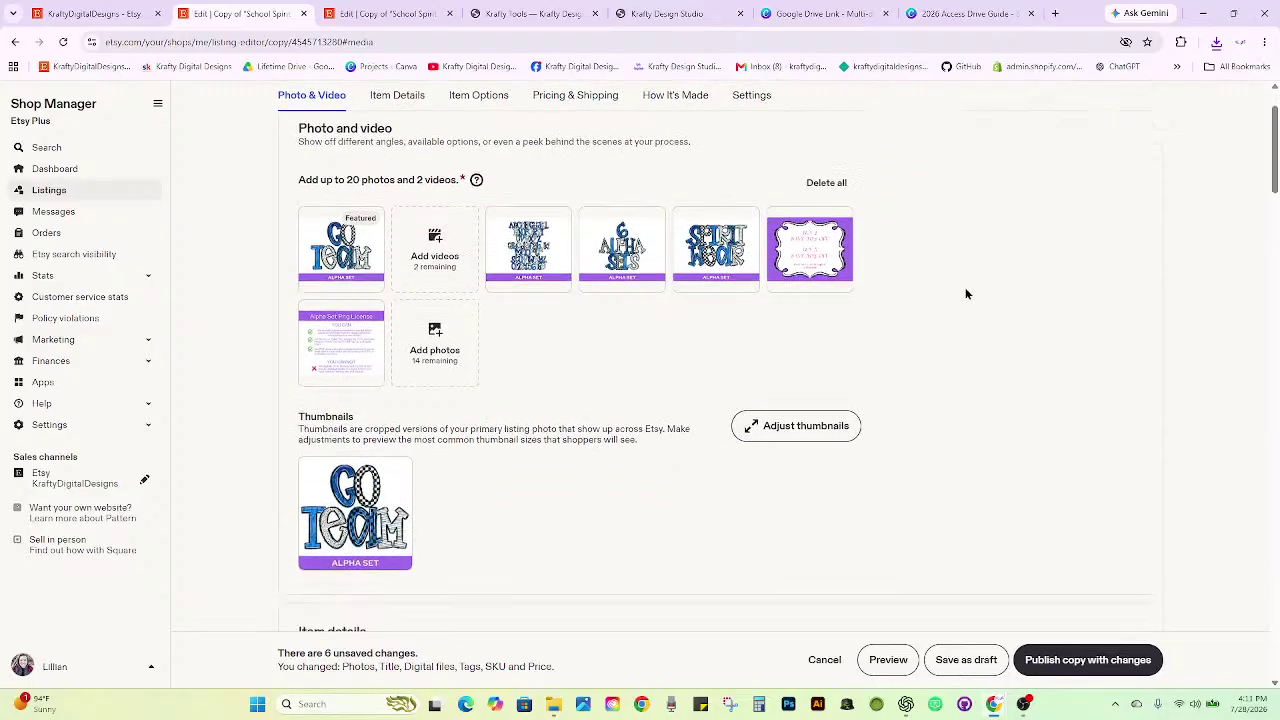
{"action": "scroll", "coordinate": [969, 288], "scroll_direction": "down", "scroll_amount": 1}
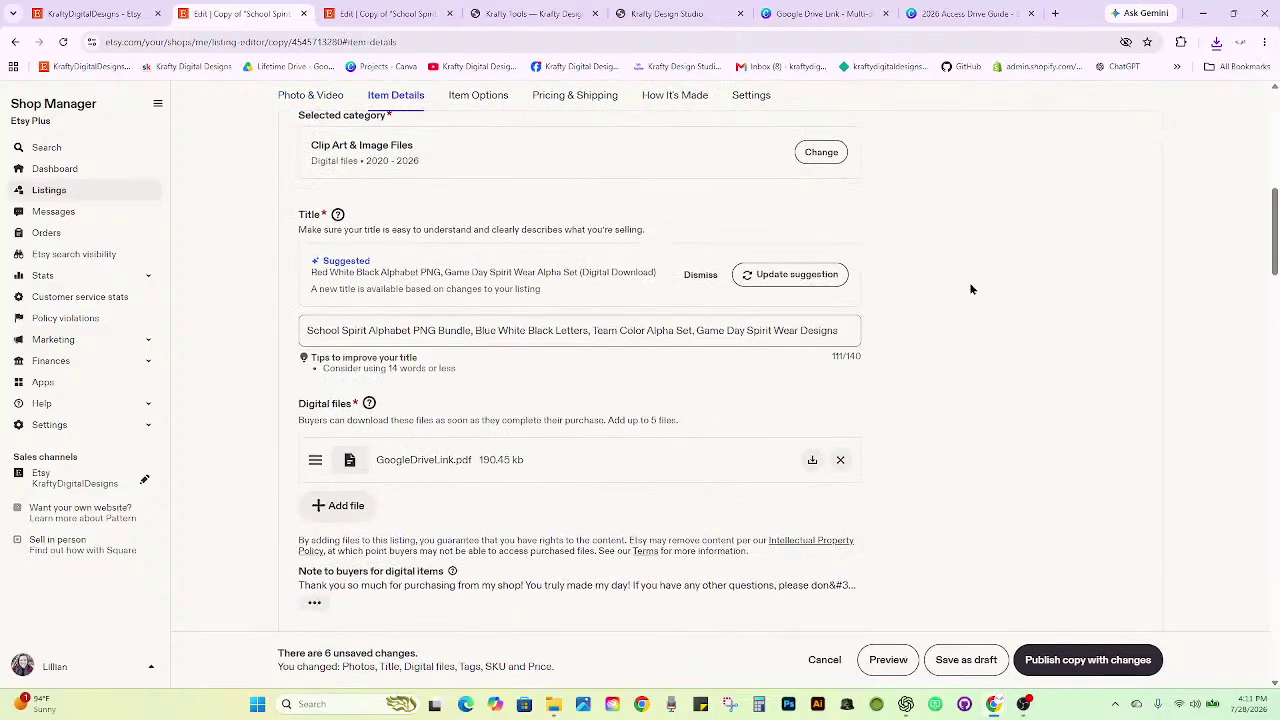
{"action": "scroll", "coordinate": [969, 288], "scroll_direction": "down", "scroll_amount": 2}
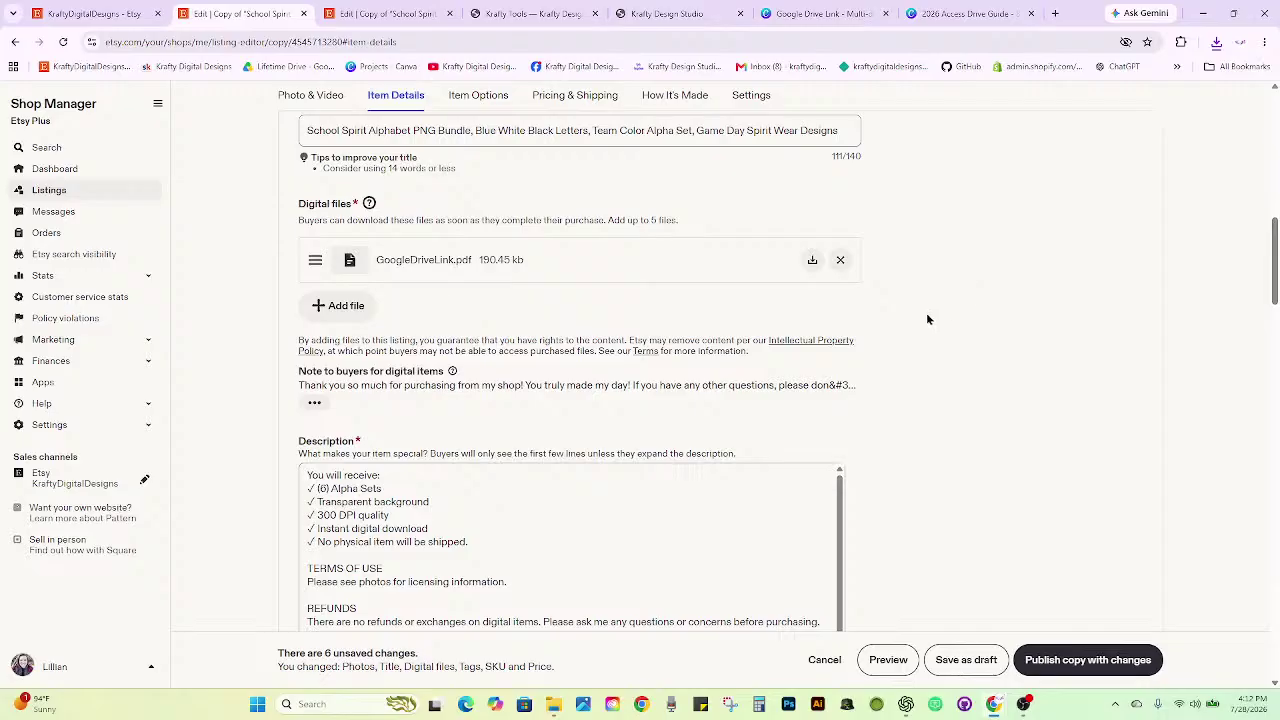
{"action": "scroll", "coordinate": [900, 335], "scroll_direction": "down", "scroll_amount": 1}
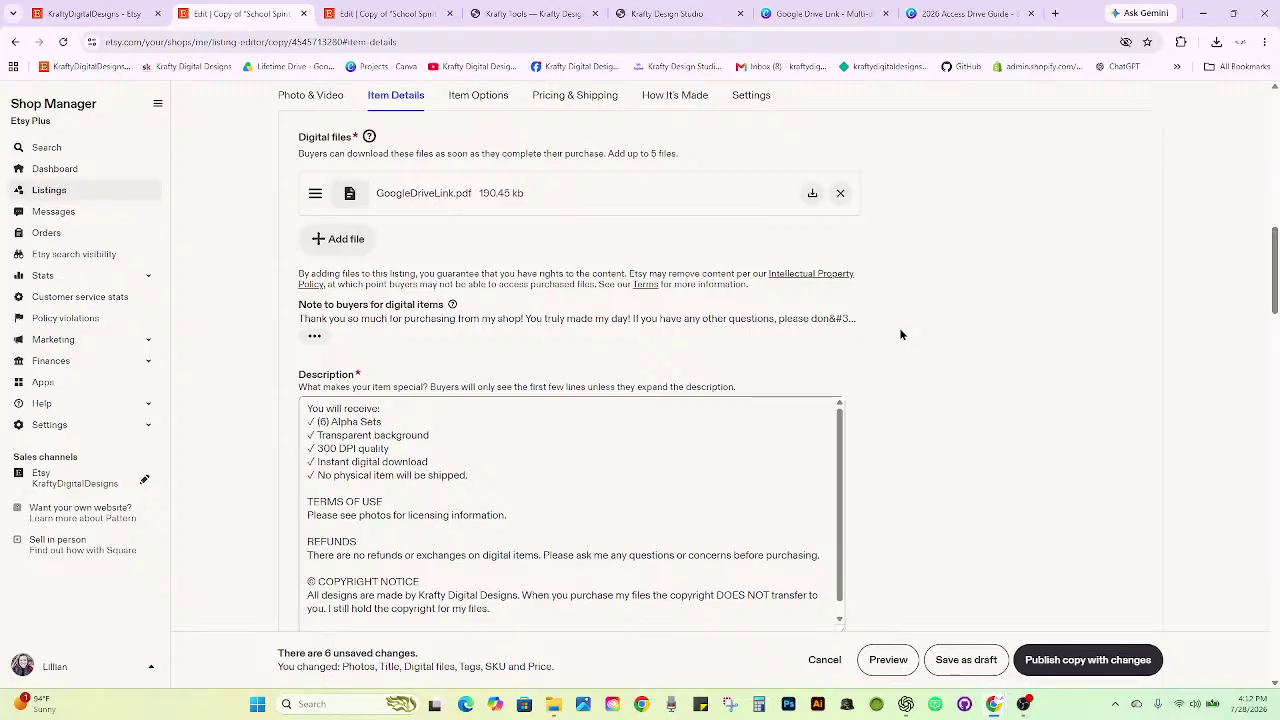
{"action": "scroll", "coordinate": [905, 330], "scroll_direction": "down", "scroll_amount": 3}
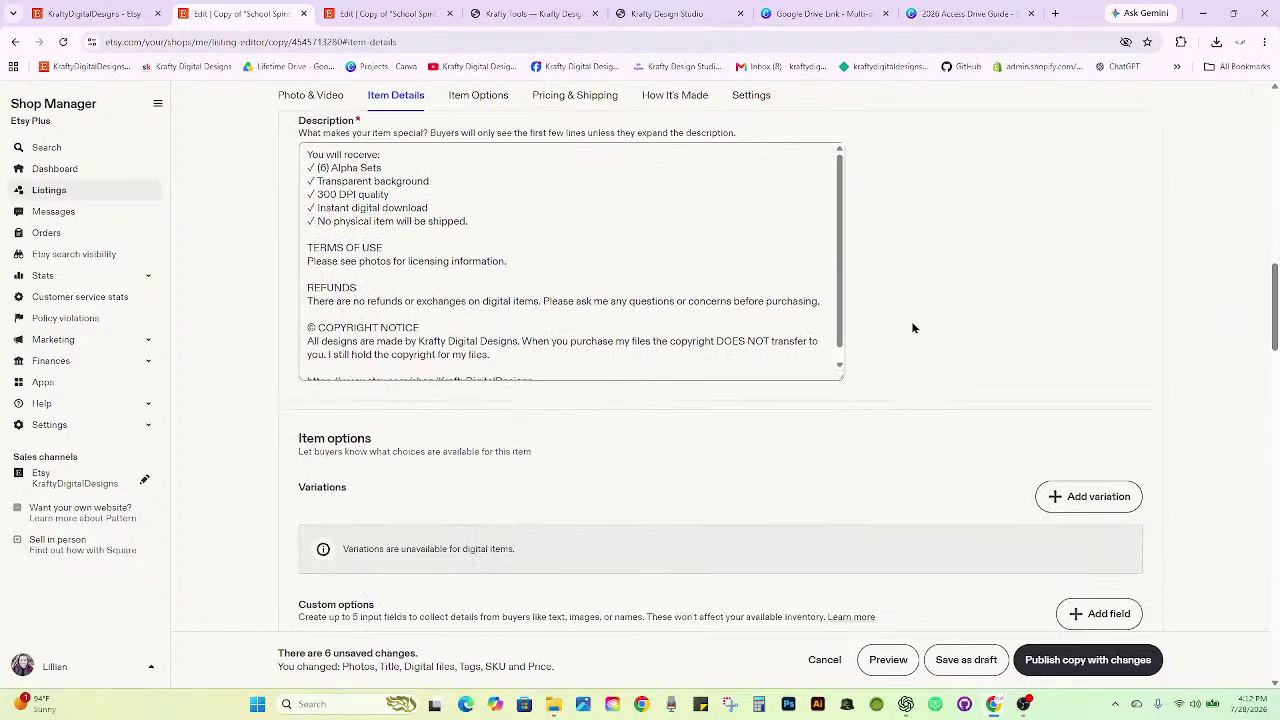
{"action": "scroll", "coordinate": [912, 327], "scroll_direction": "down", "scroll_amount": 2}
{"action": "scroll", "coordinate": [911, 327], "scroll_direction": "down", "scroll_amount": 1}
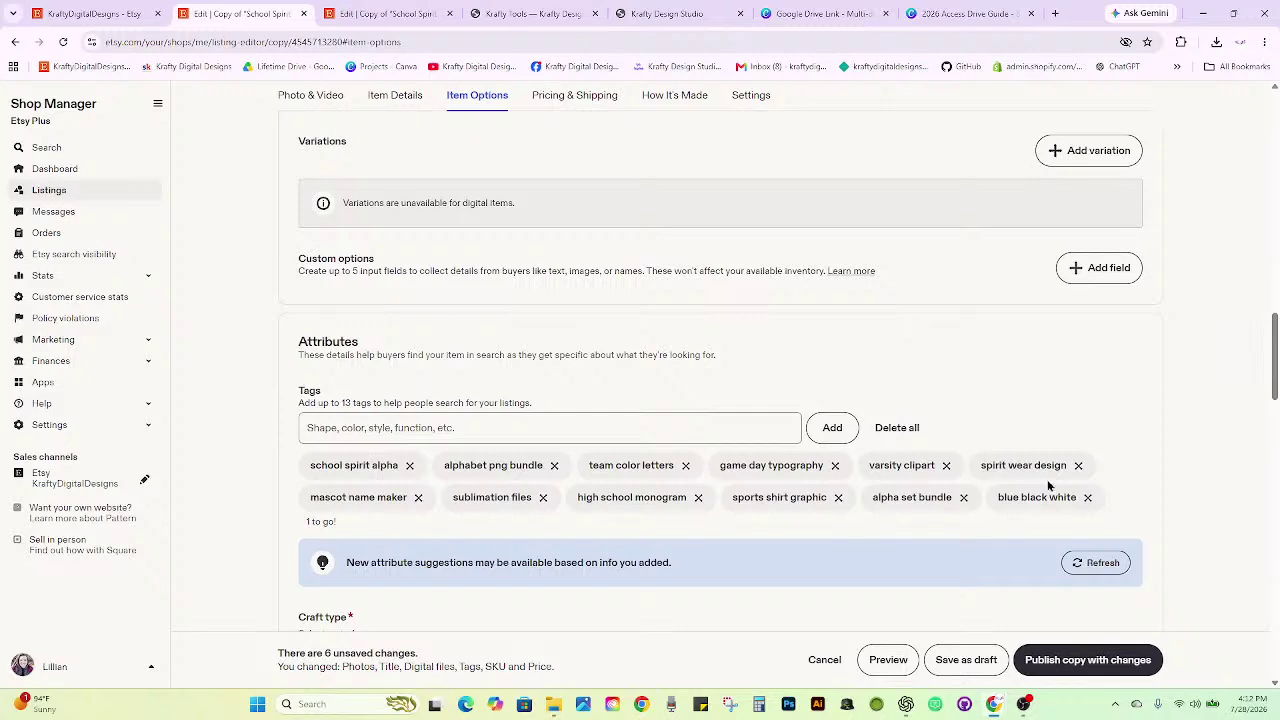
Publish the blue School Spirit Alphabet PNG Bundle listing copy with its changes.
{"action": "left_click_drag", "start_coordinate": [1274, 360], "coordinate": [1223, 140]}
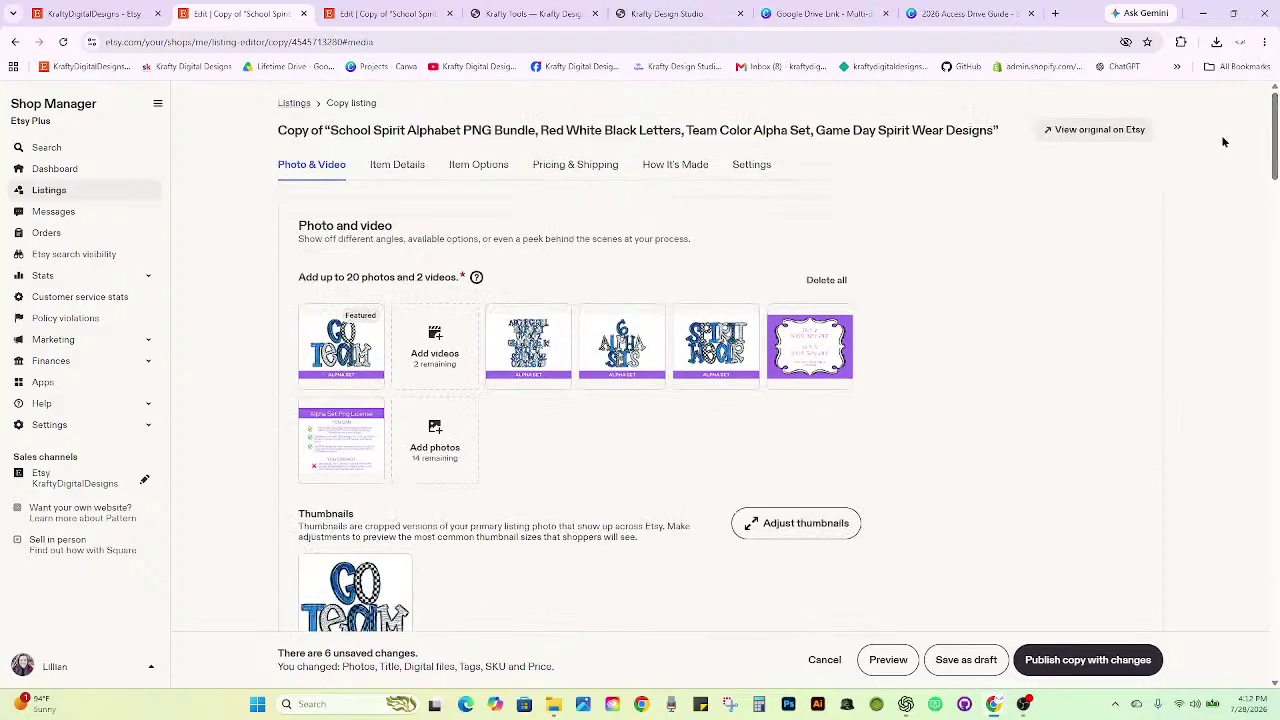
{"action": "left_click", "coordinate": [1052, 650]}
{"action": "left_click", "coordinate": [740, 492]}
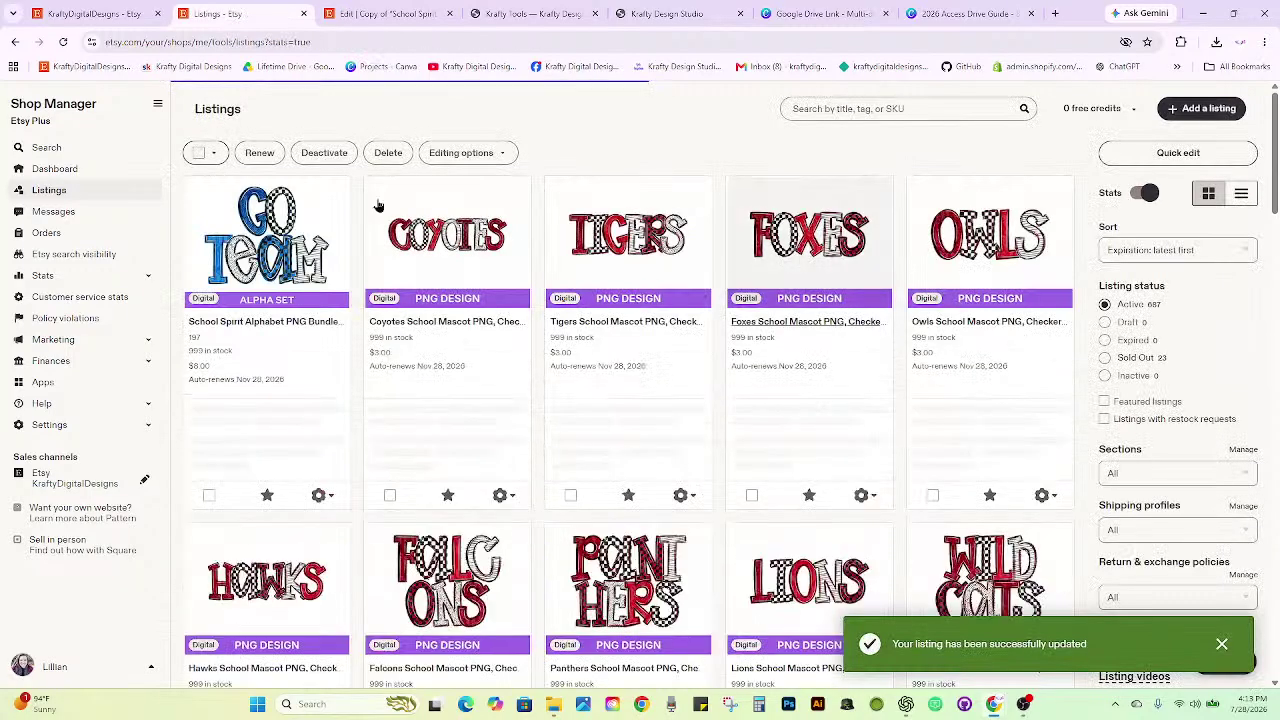
Set a new price of $8 for both the purple and the red Go Team School Spirit Alphabet PNG Bundle listings.
{"action": "scroll", "coordinate": [418, 290], "scroll_direction": "down", "scroll_amount": 6}
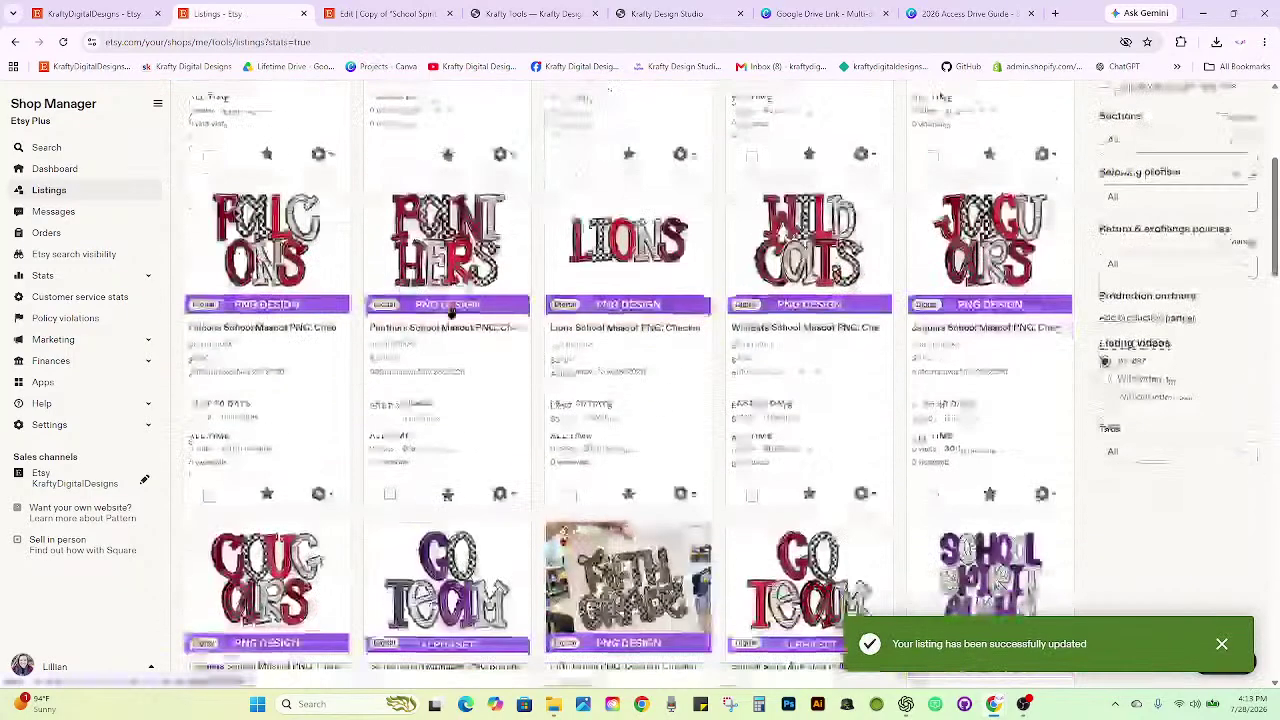
{"action": "left_click", "coordinate": [390, 580]}
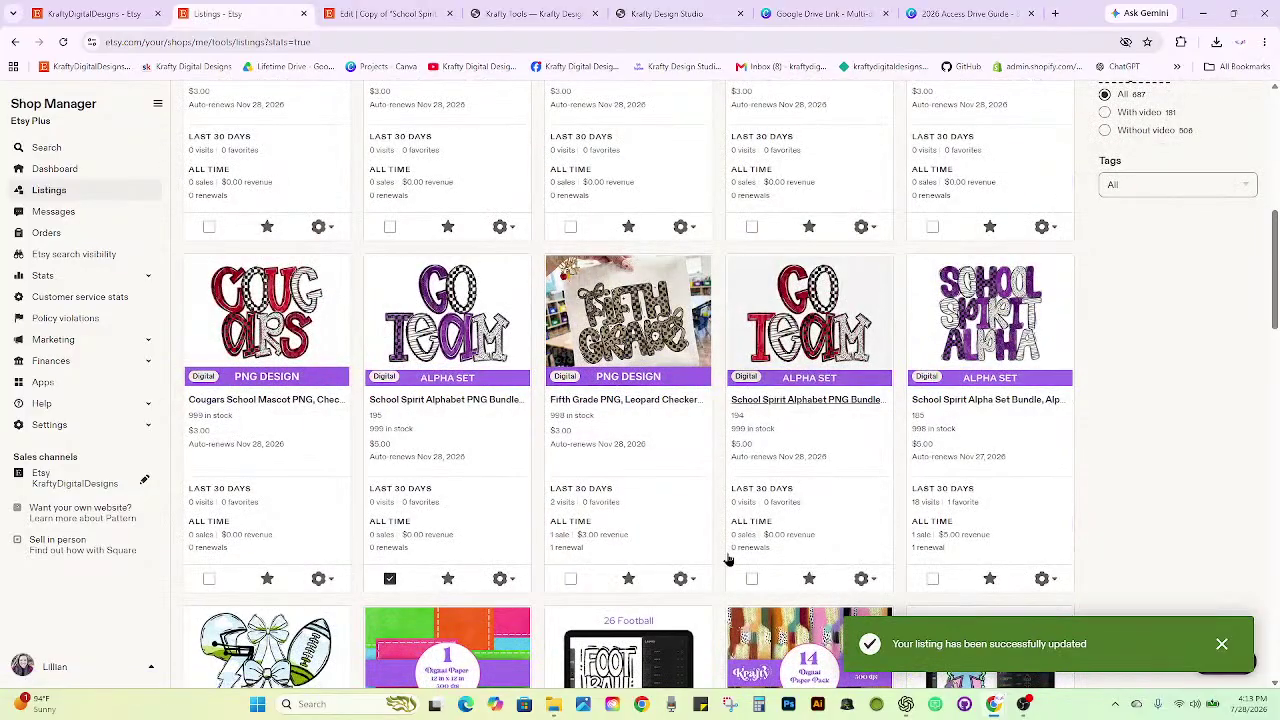
{"action": "left_click", "coordinate": [752, 580]}
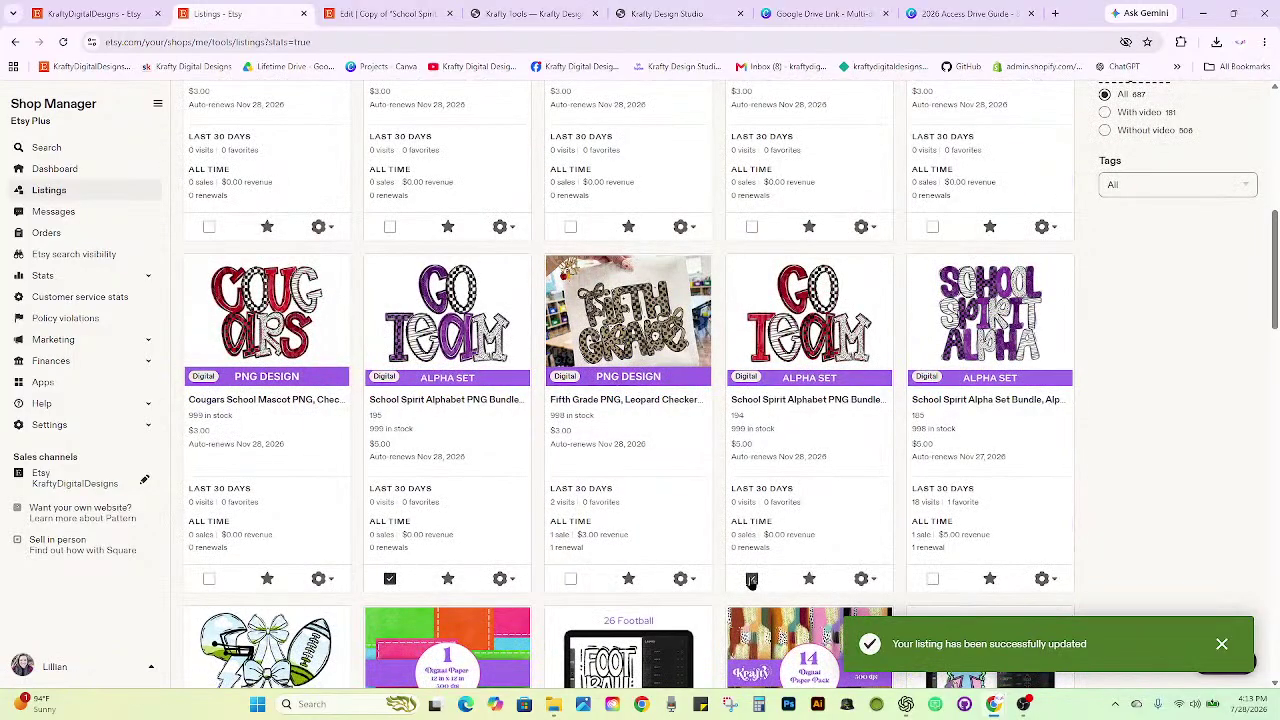
{"action": "left_click", "coordinate": [932, 580]}
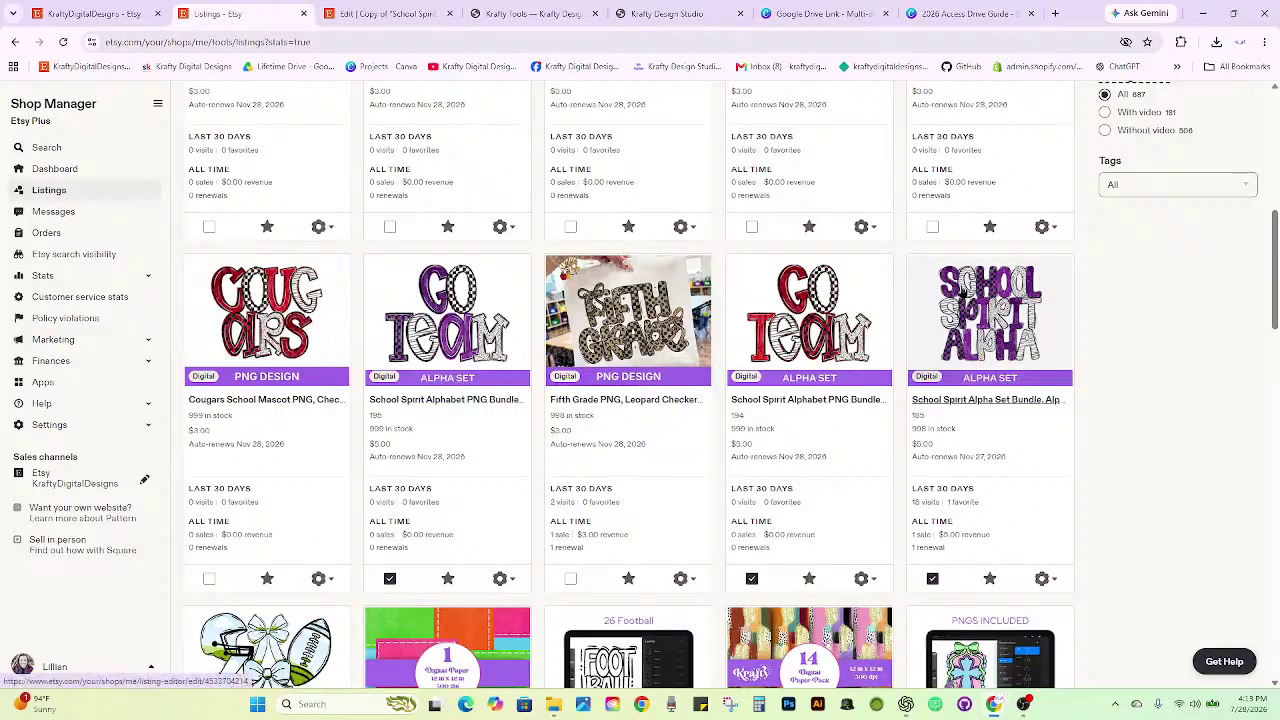
{"action": "left_click", "coordinate": [932, 580]}
{"action": "scroll", "coordinate": [840, 484], "scroll_direction": "up", "scroll_amount": 10}
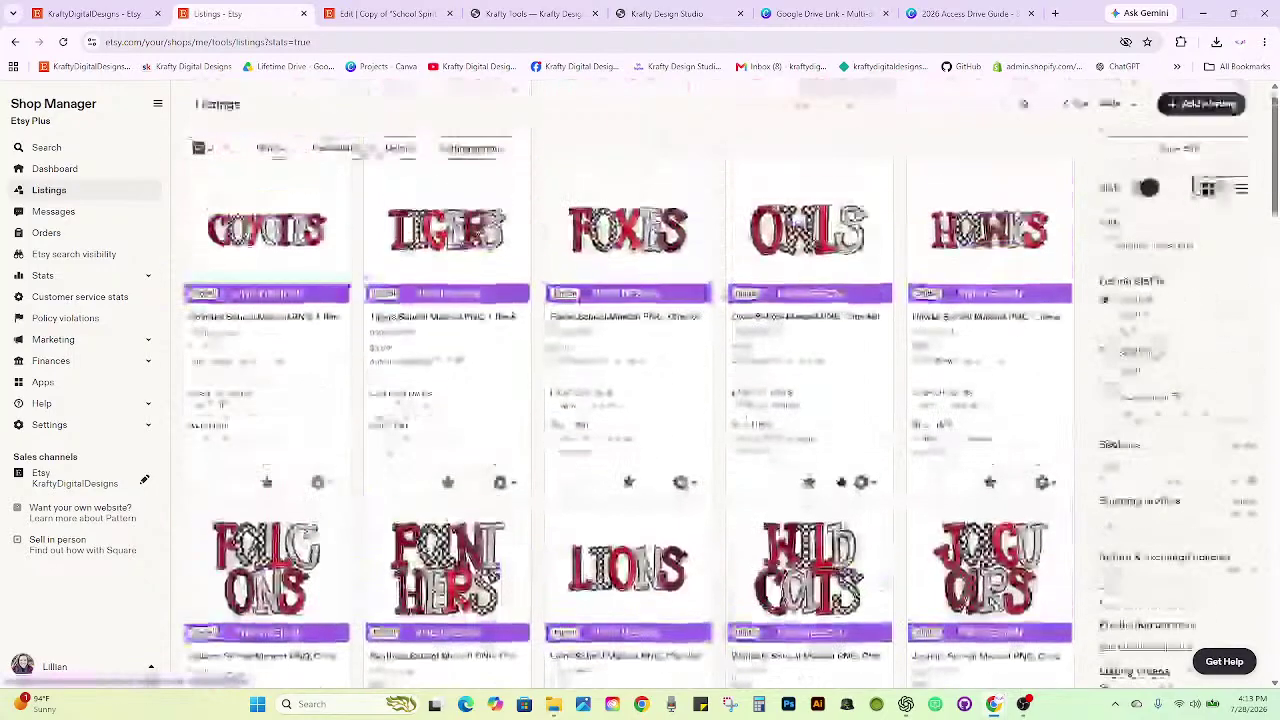
{"action": "left_click", "coordinate": [470, 153]}
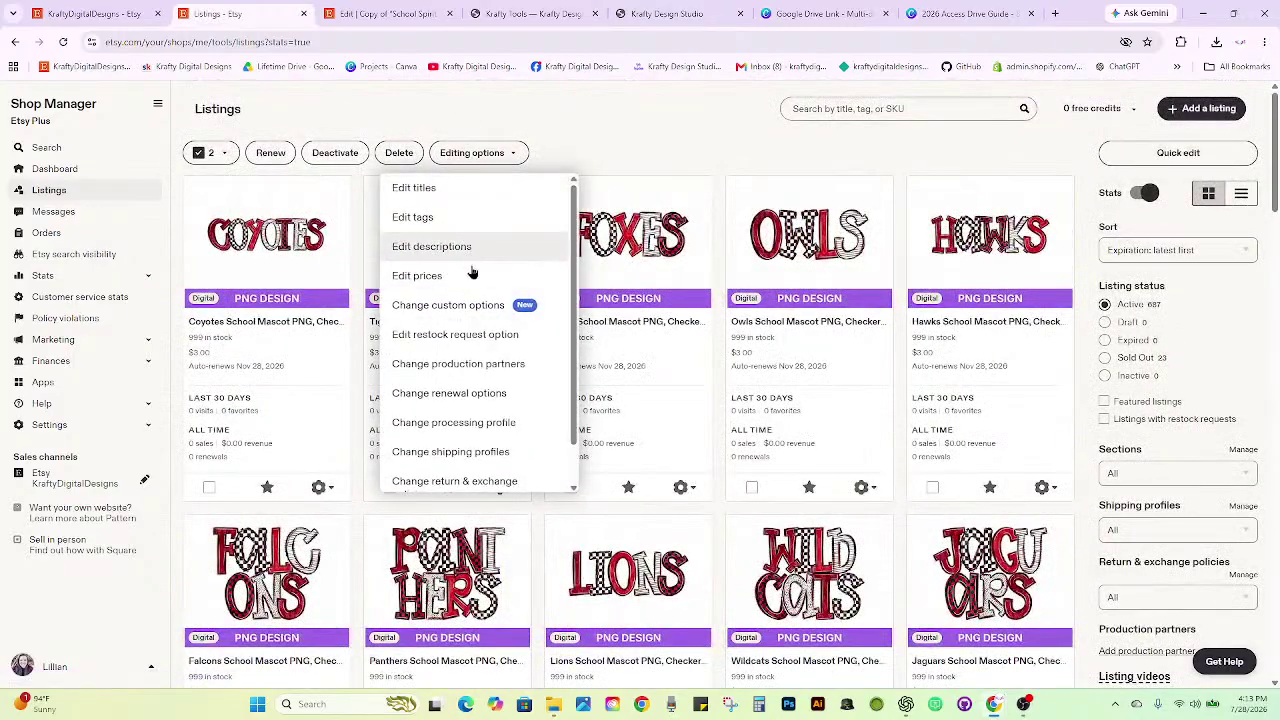
{"action": "left_click", "coordinate": [546, 282]}
{"action": "left_click", "coordinate": [649, 338]}
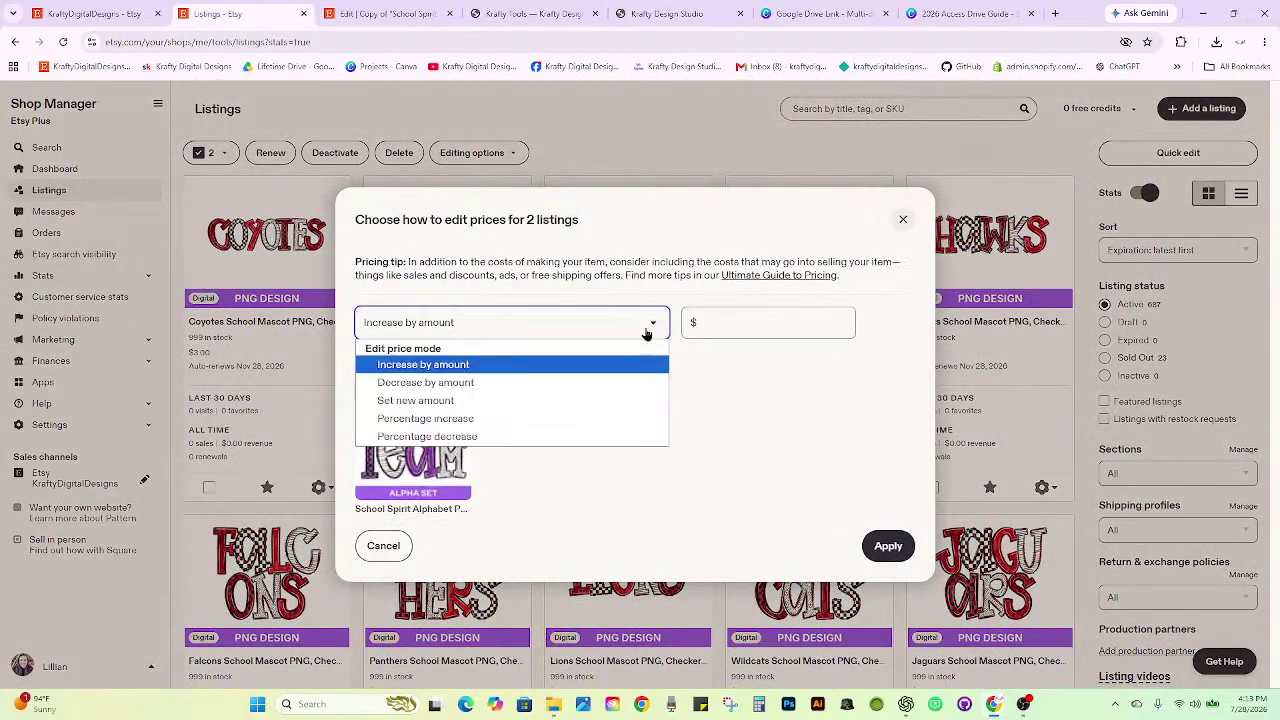
{"action": "left_click", "coordinate": [466, 401]}
{"action": "left_click", "coordinate": [743, 330]}
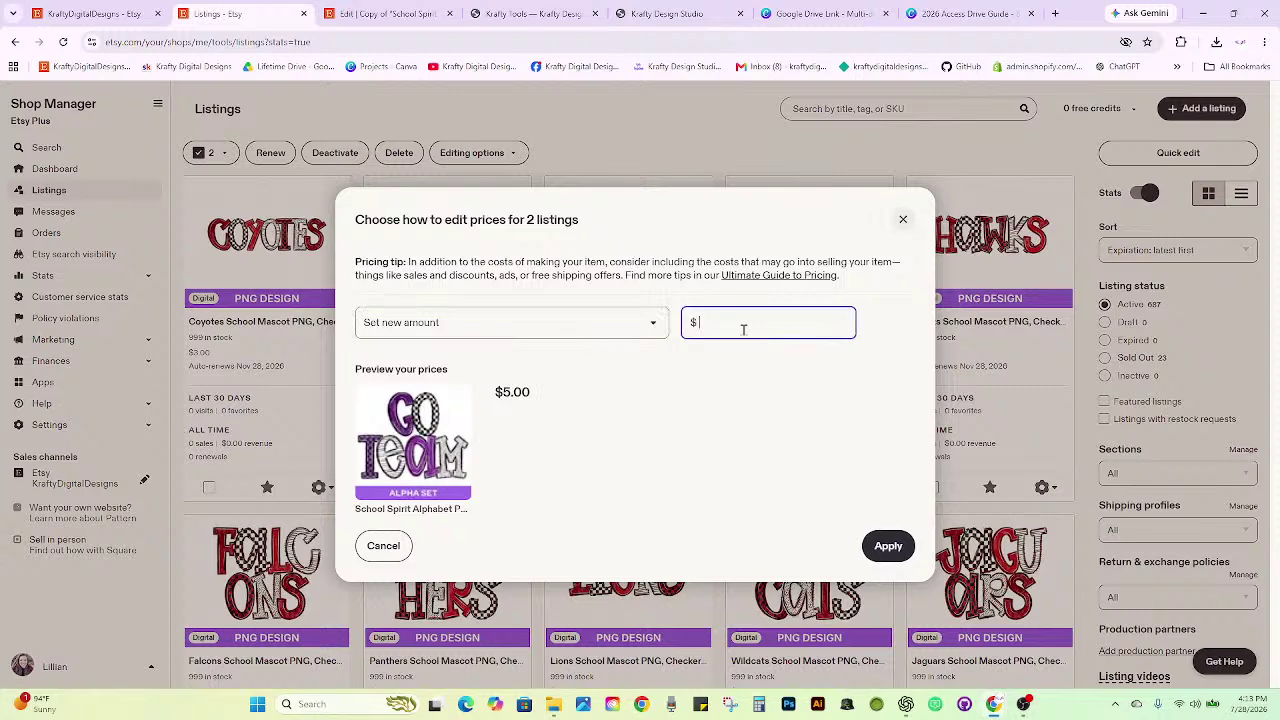
{"action": "type", "text": "8"}
{"action": "left_click", "coordinate": [887, 547]}
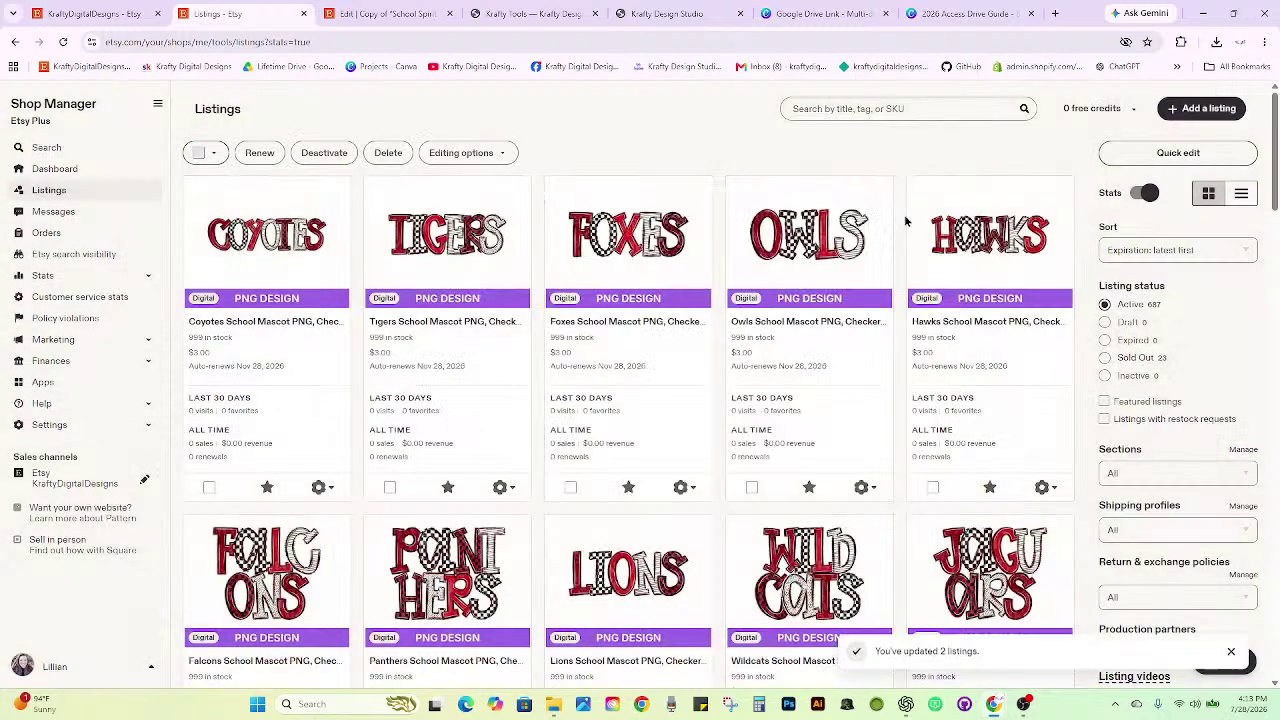
Inspect the purple School Spirit Alpha Set Bundle listing's mascot photo and details, close the listing, and look at the shop's Completed Alphabets section.
{"action": "scroll", "coordinate": [988, 272], "scroll_direction": "down", "scroll_amount": 7}
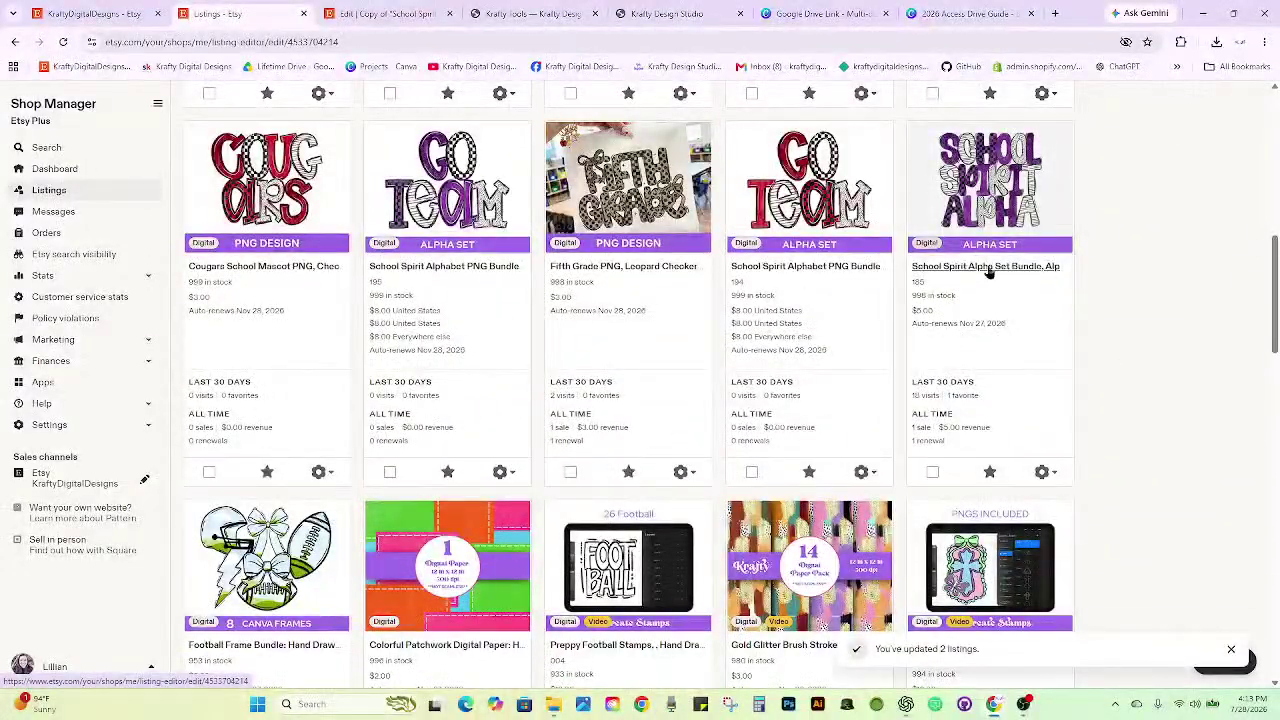
{"action": "left_click", "coordinate": [988, 267]}
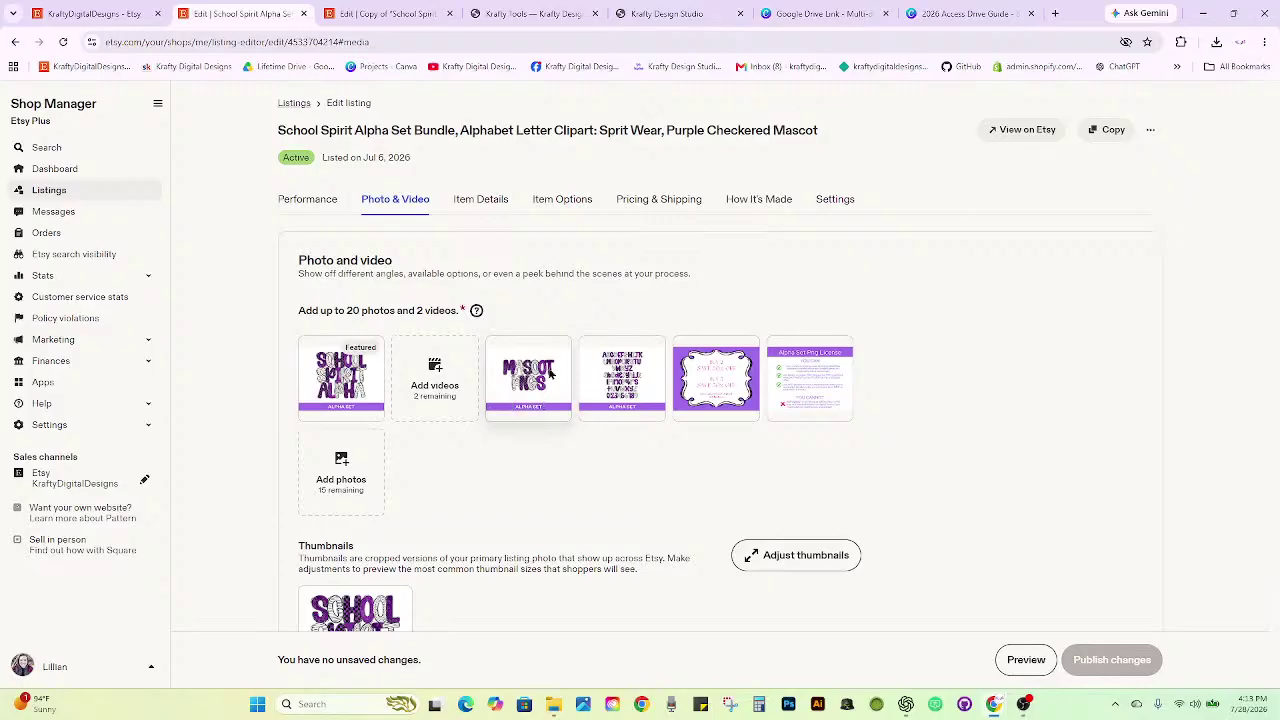
{"action": "left_click", "coordinate": [549, 374]}
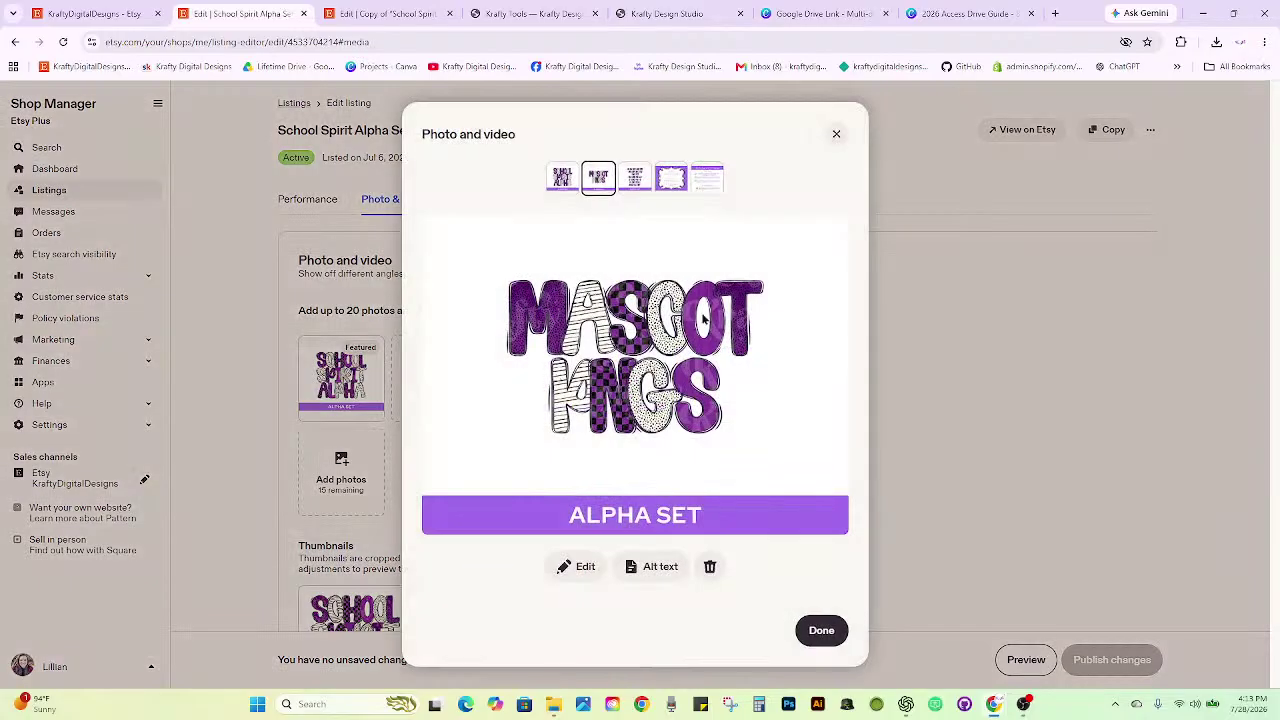
{"action": "left_click", "coordinate": [836, 134]}
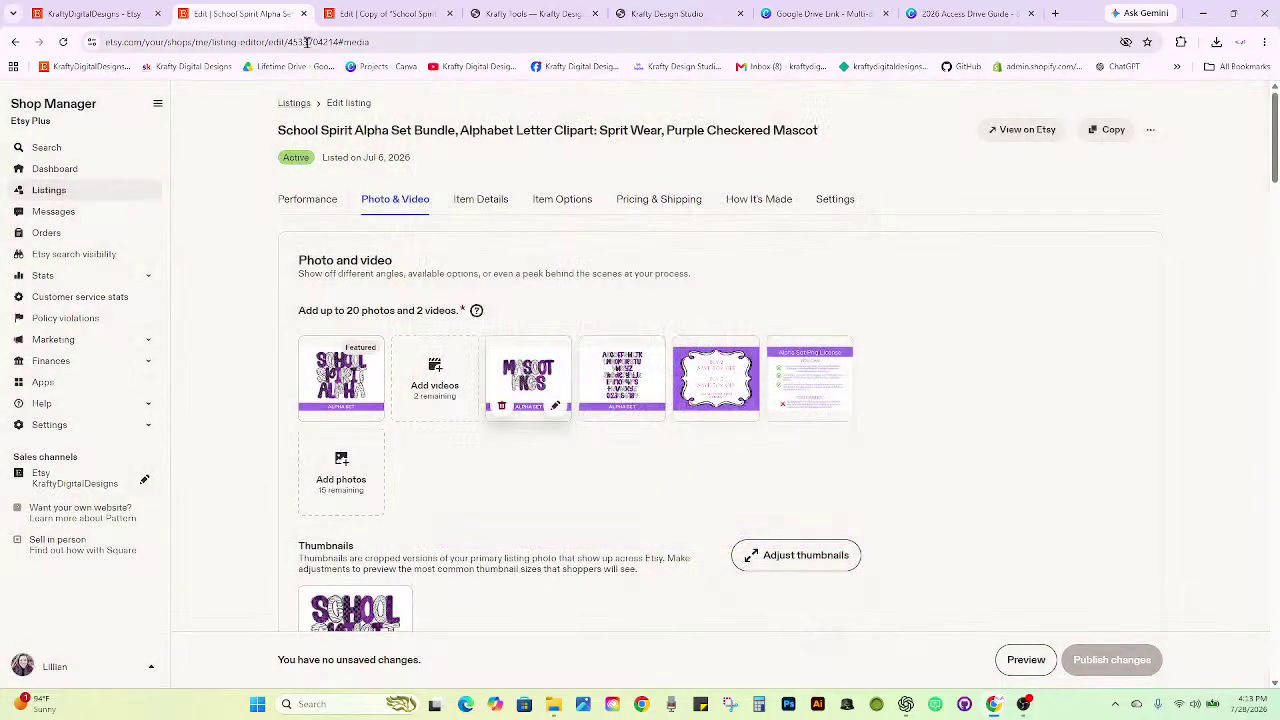
{"action": "scroll", "coordinate": [720, 400], "scroll_direction": "down", "scroll_amount": 3}
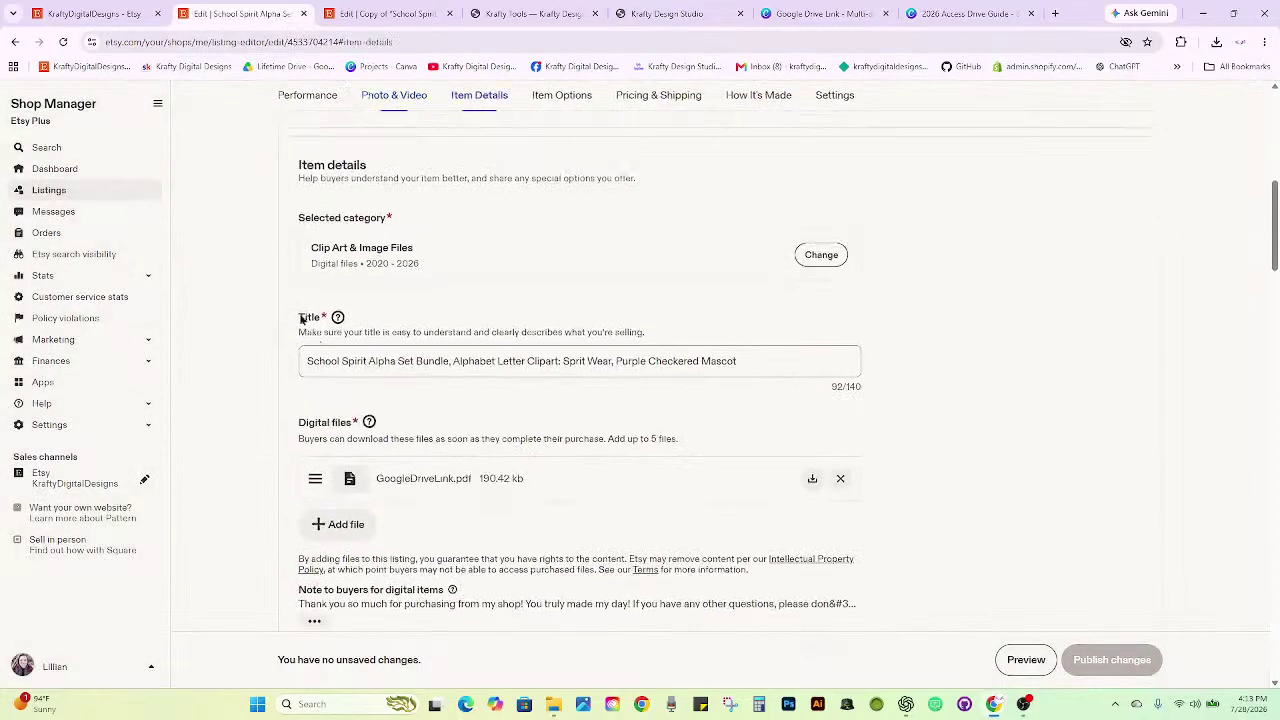
{"action": "left_click", "coordinate": [303, 13]}
{"action": "left_click", "coordinate": [110, 12]}
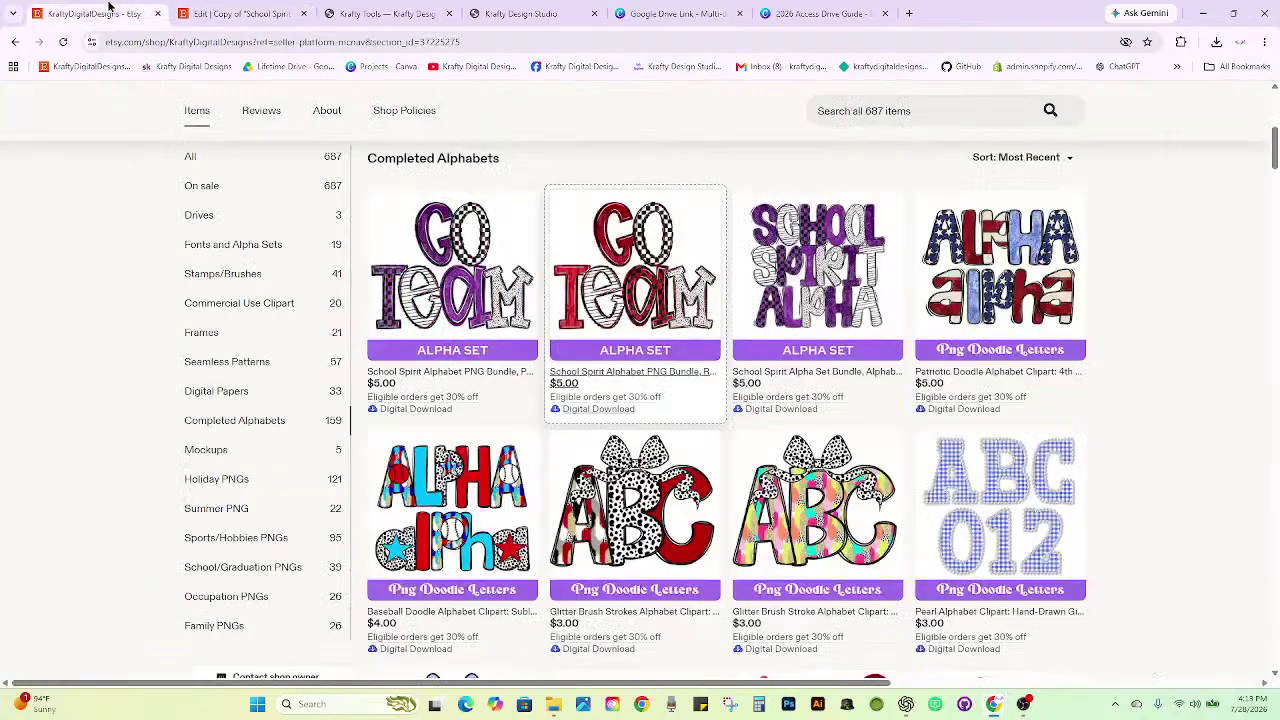
In the Canva Google Drive Link design, replace the page 2 pink download button's link with the newly copied link.
{"action": "left_click", "coordinate": [202, 12]}
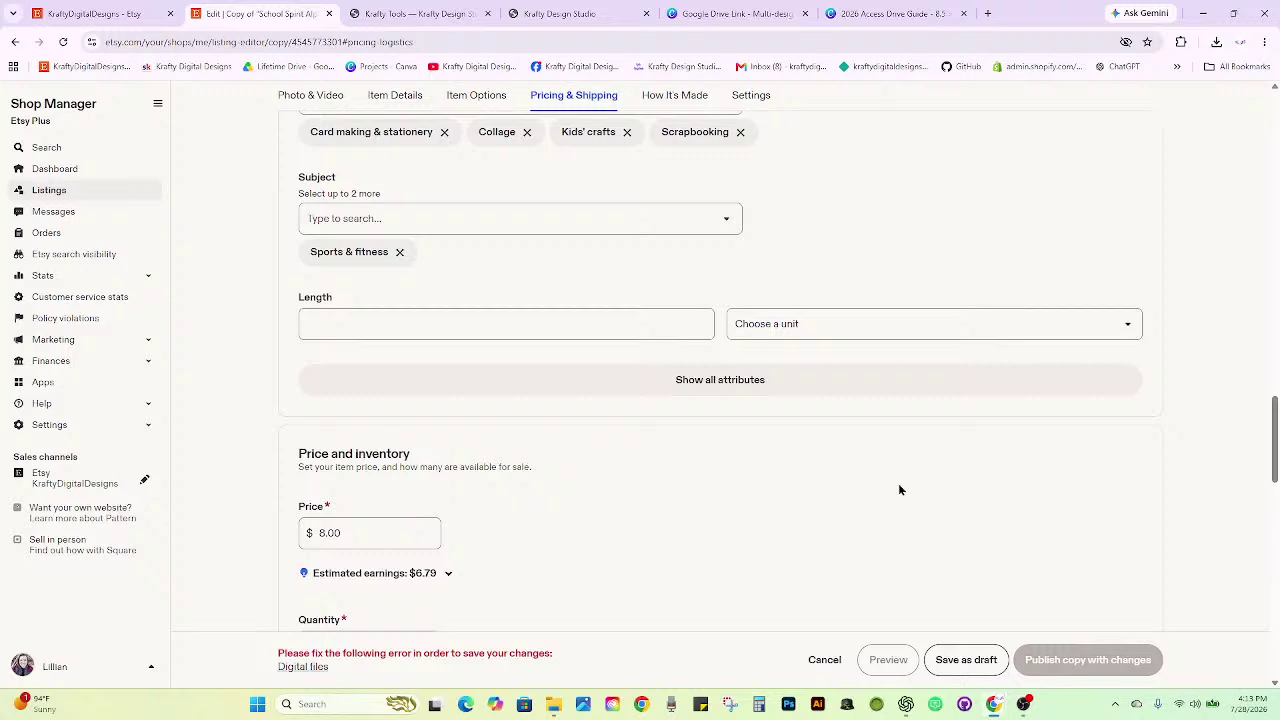
{"action": "left_click", "coordinate": [465, 8]}
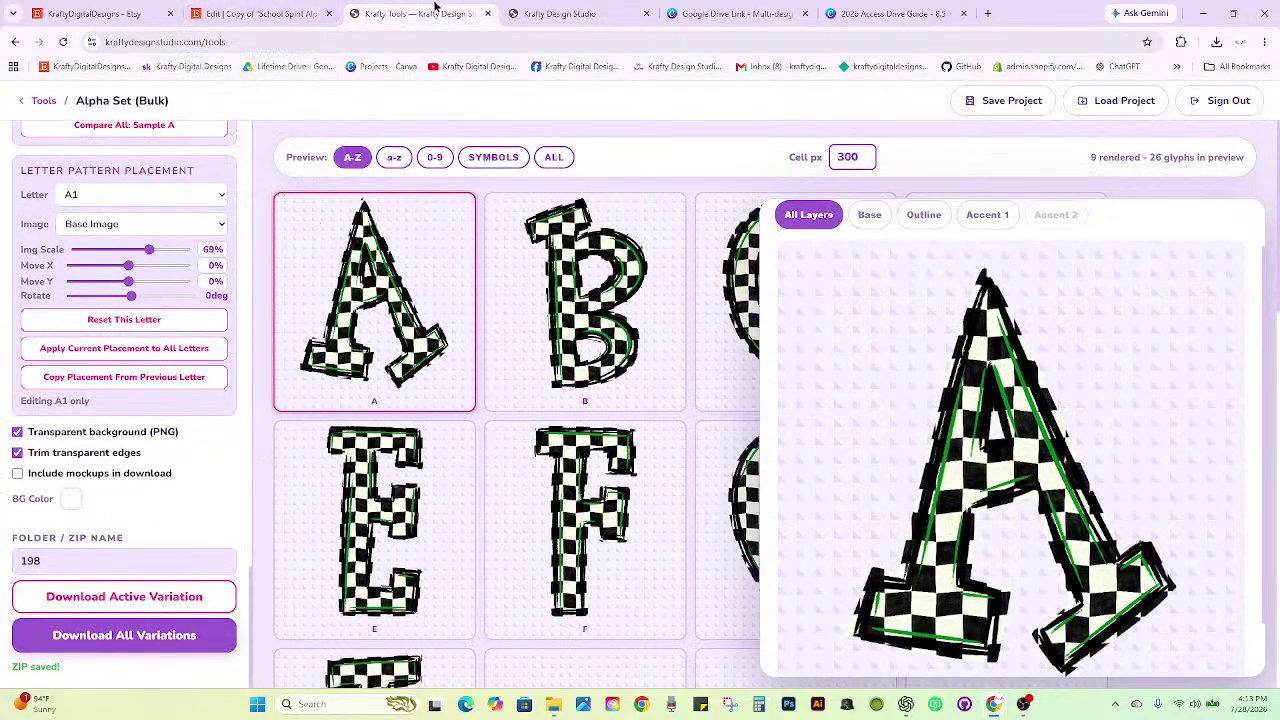
{"action": "left_click", "coordinate": [575, 10]}
{"action": "left_click", "coordinate": [745, 9]}
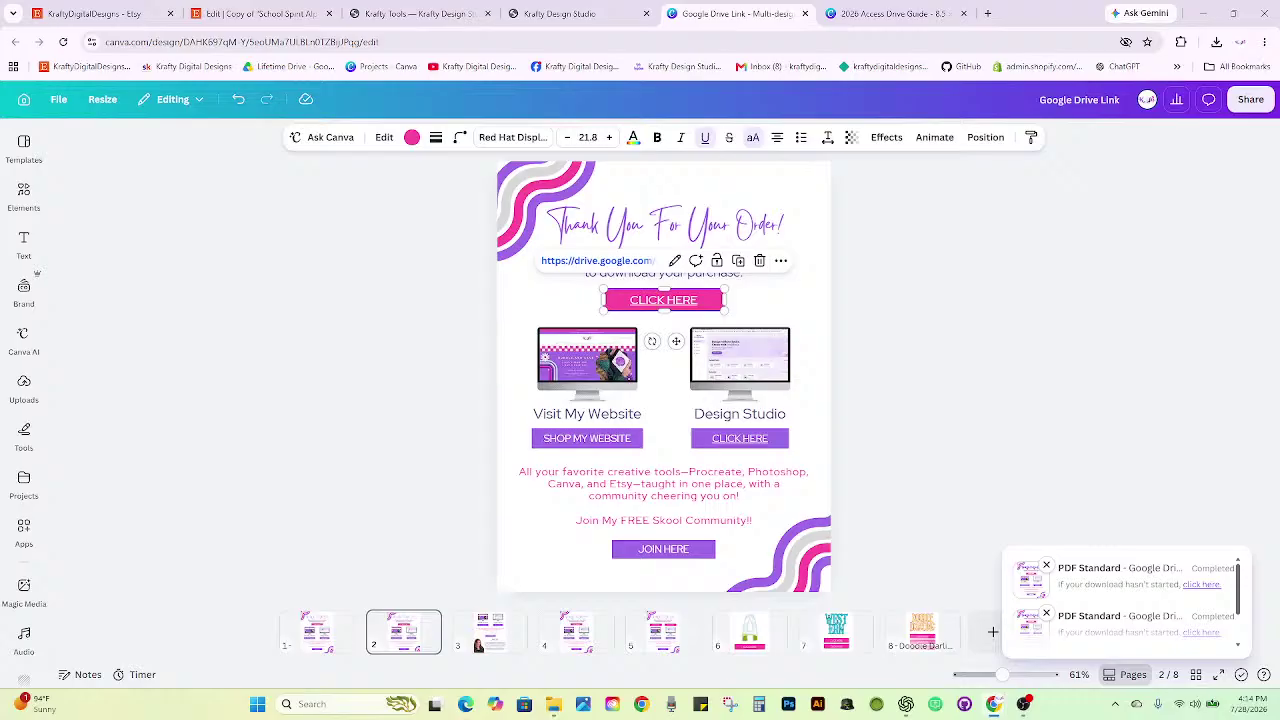
{"action": "left_click", "coordinate": [676, 261]}
{"action": "left_click", "coordinate": [683, 318]}
{"action": "key", "text": "ctrl+a"}
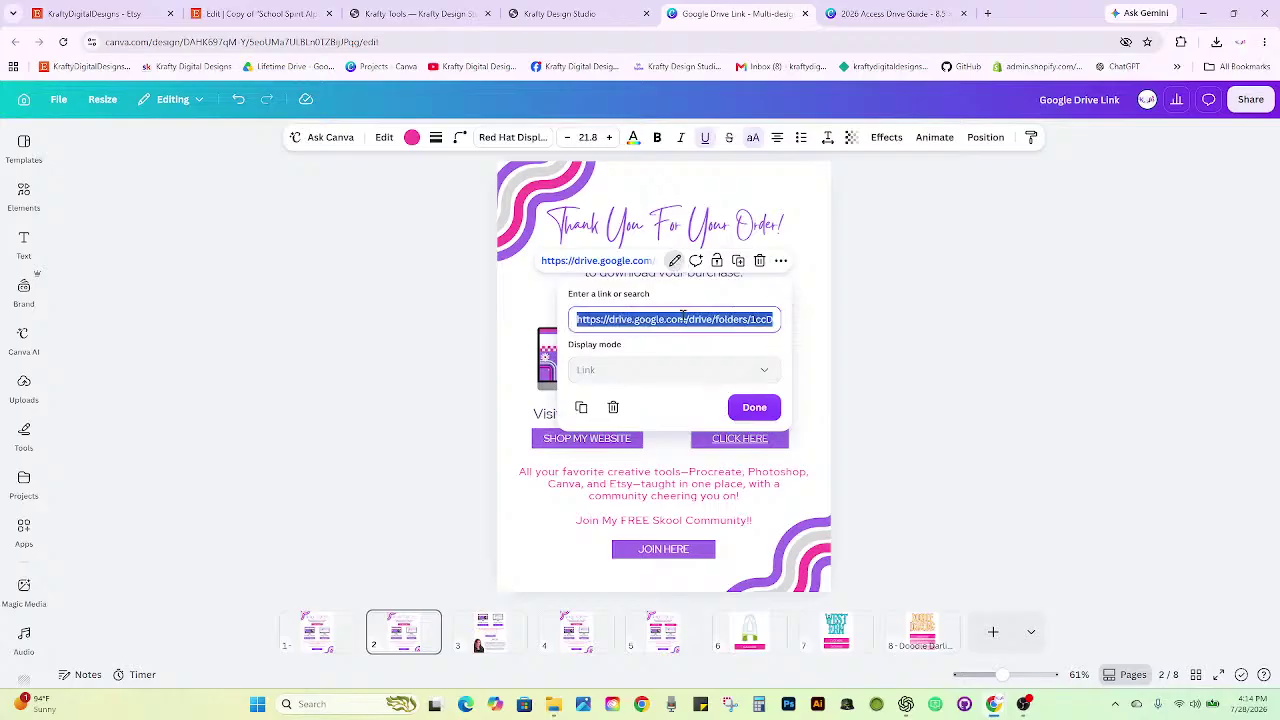
{"action": "key", "text": "ctrl+v"}
{"action": "left_click", "coordinate": [754, 408]}
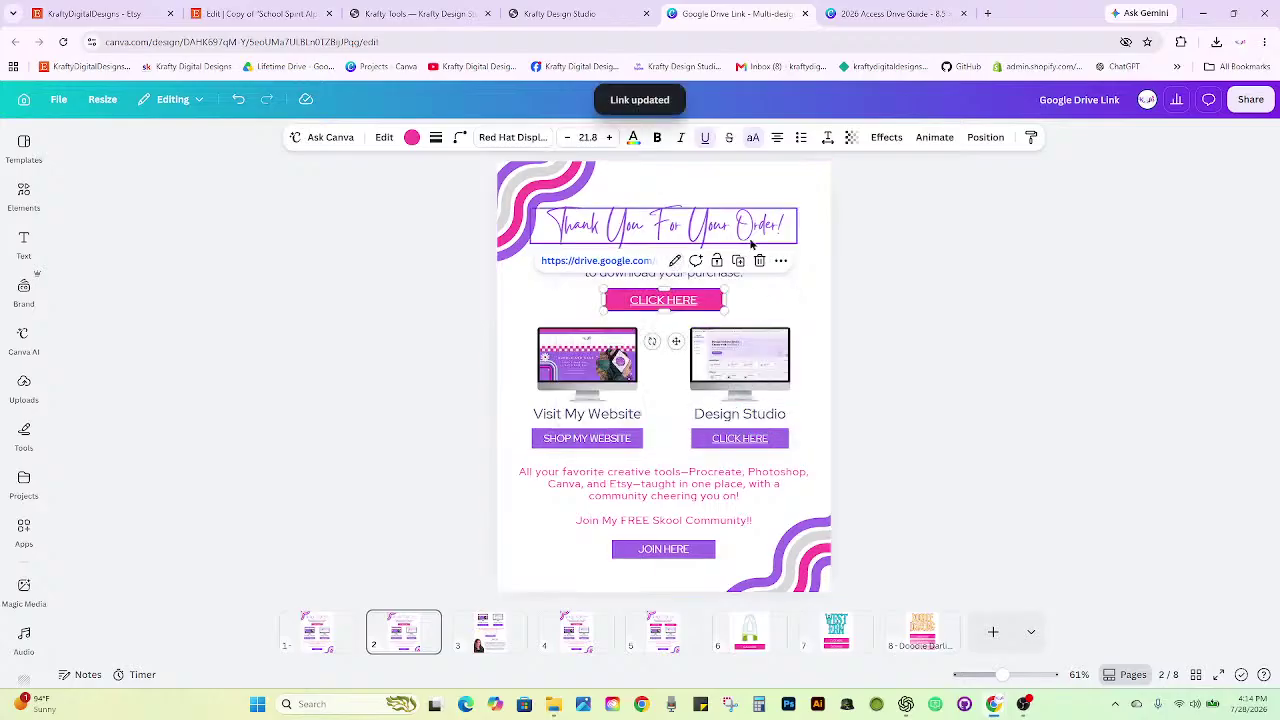
Download page 2 of the Google Drive Link design as a digital PDF, open the downloaded file to check it, and close it.
{"action": "left_click", "coordinate": [1250, 100]}
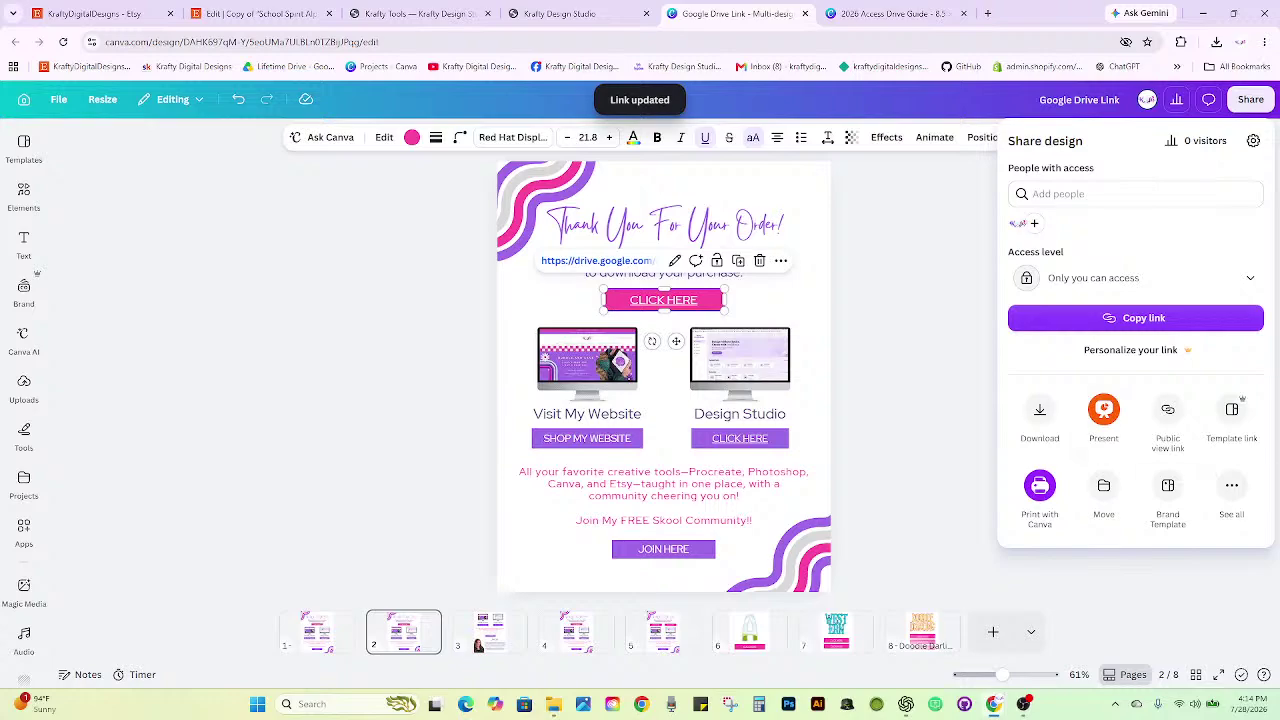
{"action": "key", "text": "super+d"}
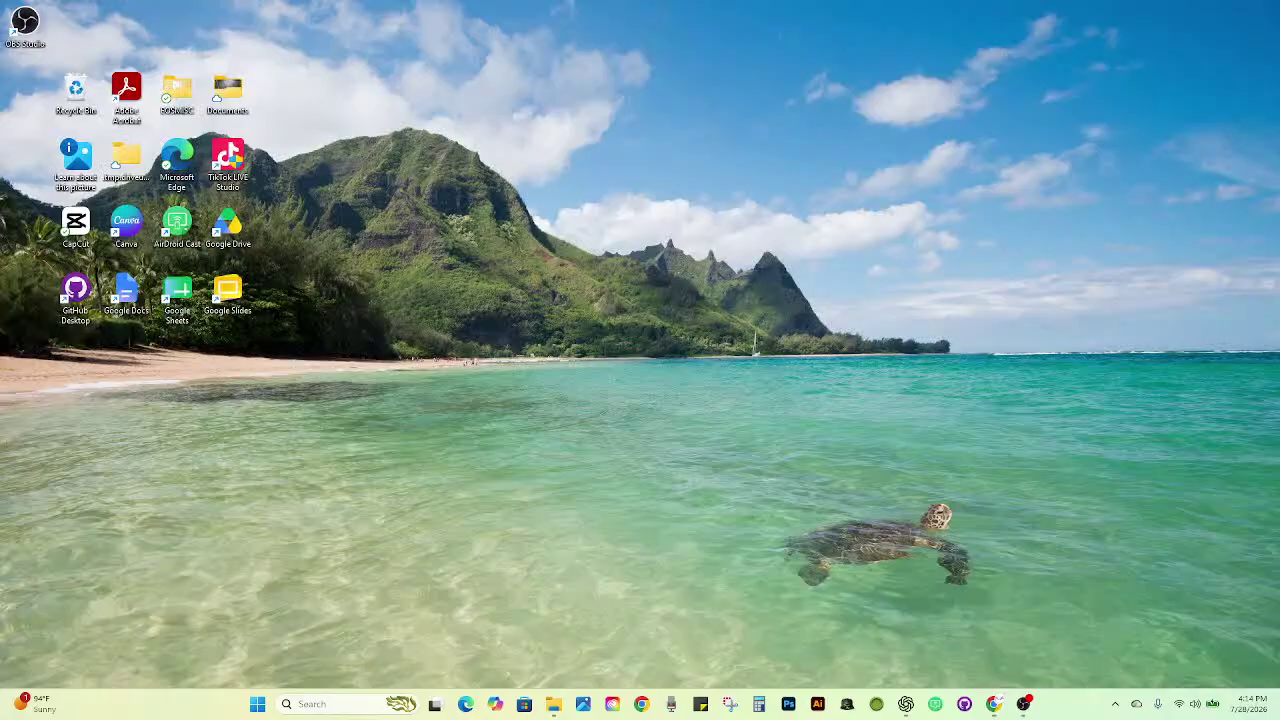
{"action": "key", "text": "super+d"}
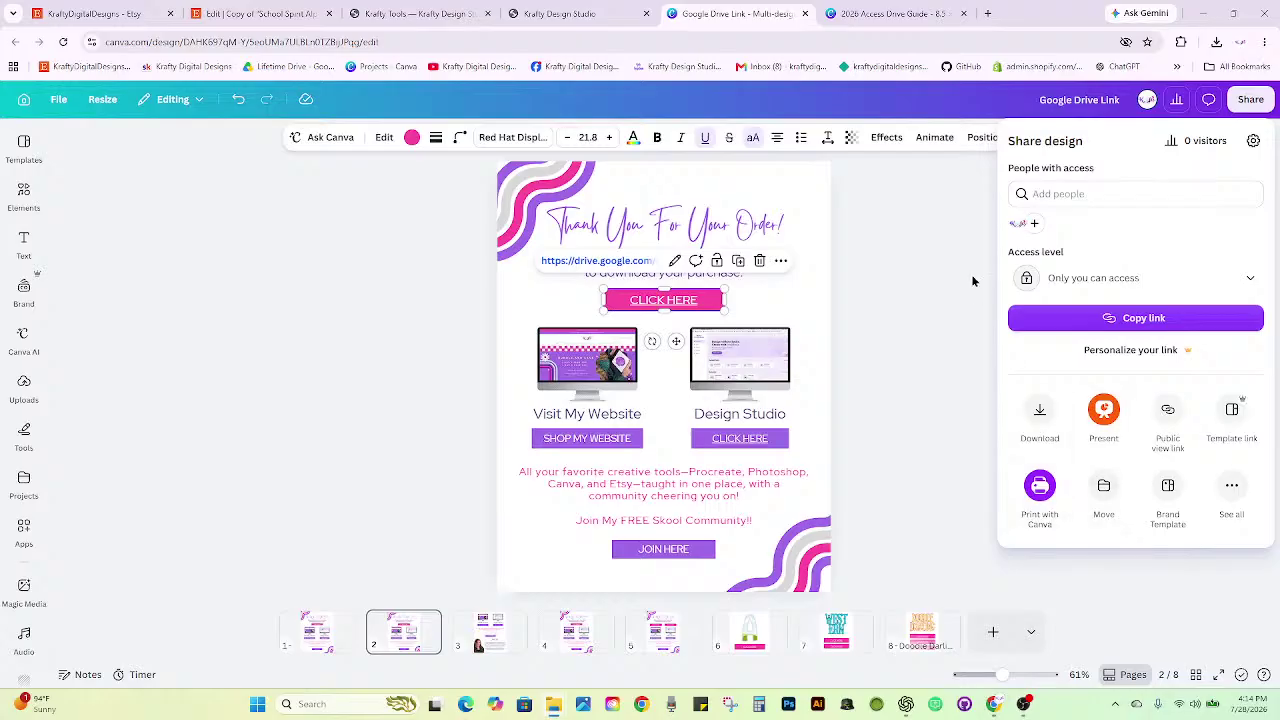
{"action": "left_click", "coordinate": [1038, 420]}
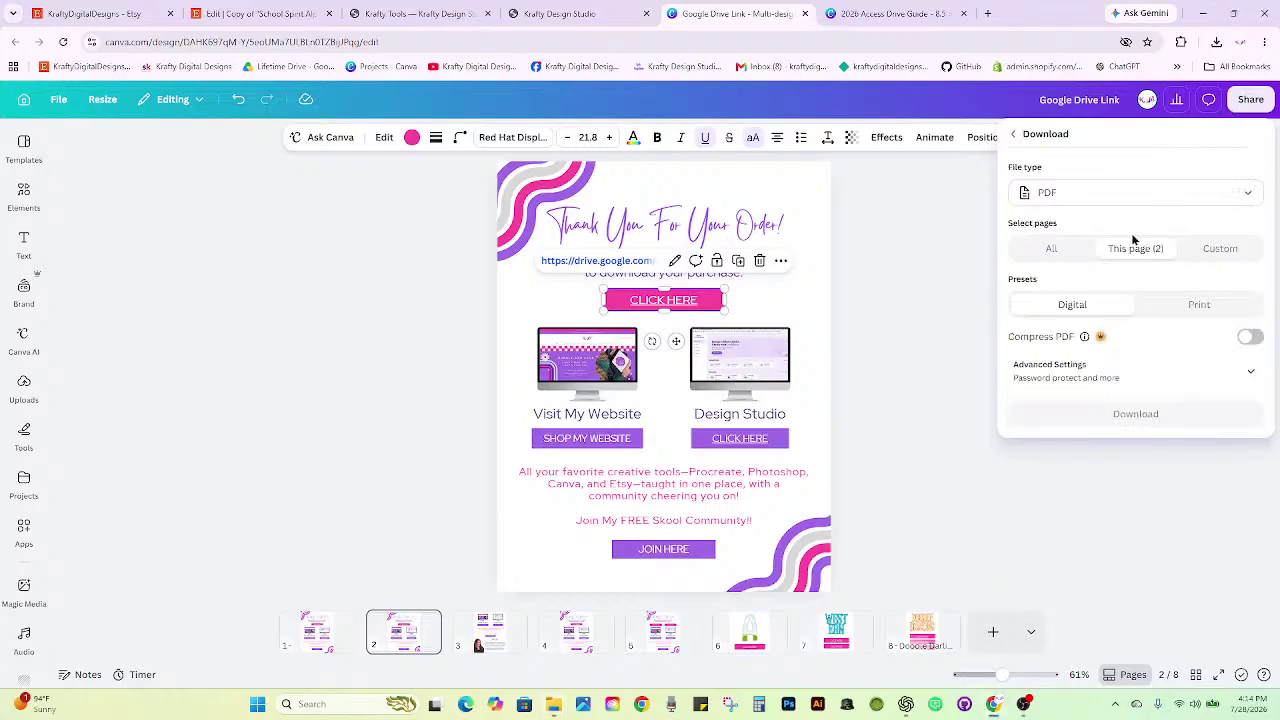
{"action": "left_click", "coordinate": [1140, 414]}
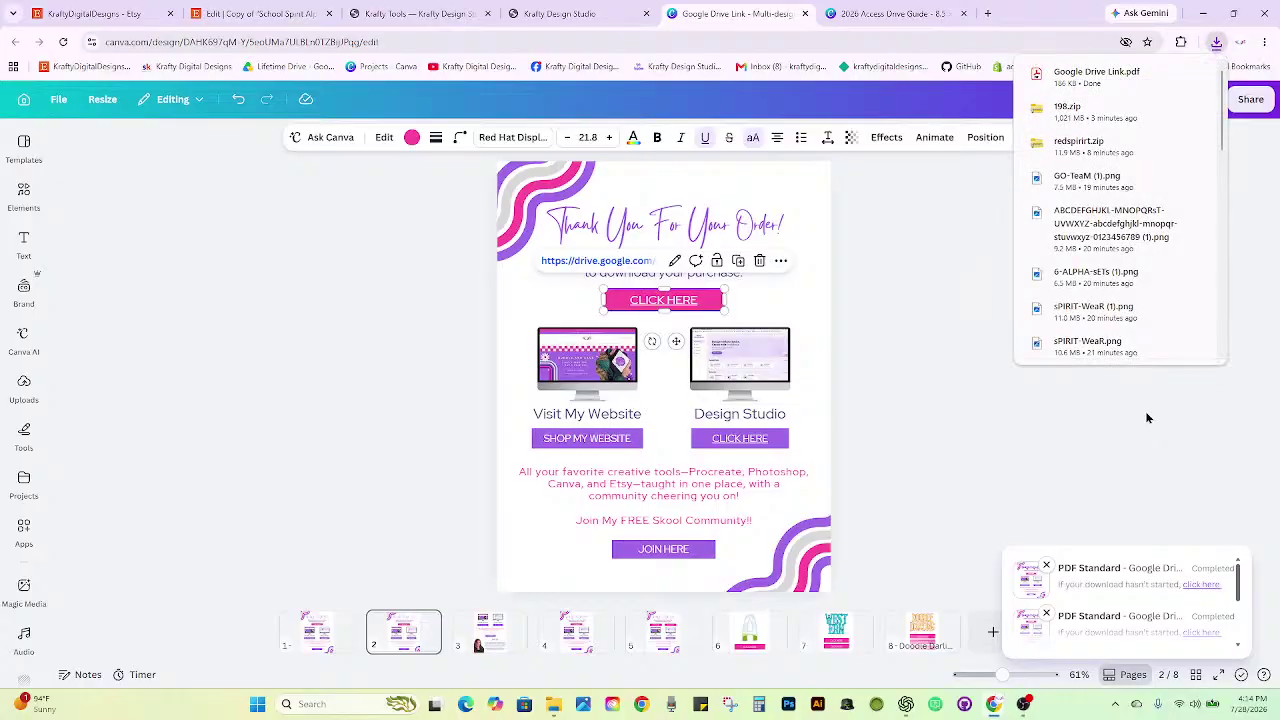
{"action": "left_click", "coordinate": [1113, 86]}
{"action": "key", "text": "ctrl+w"}
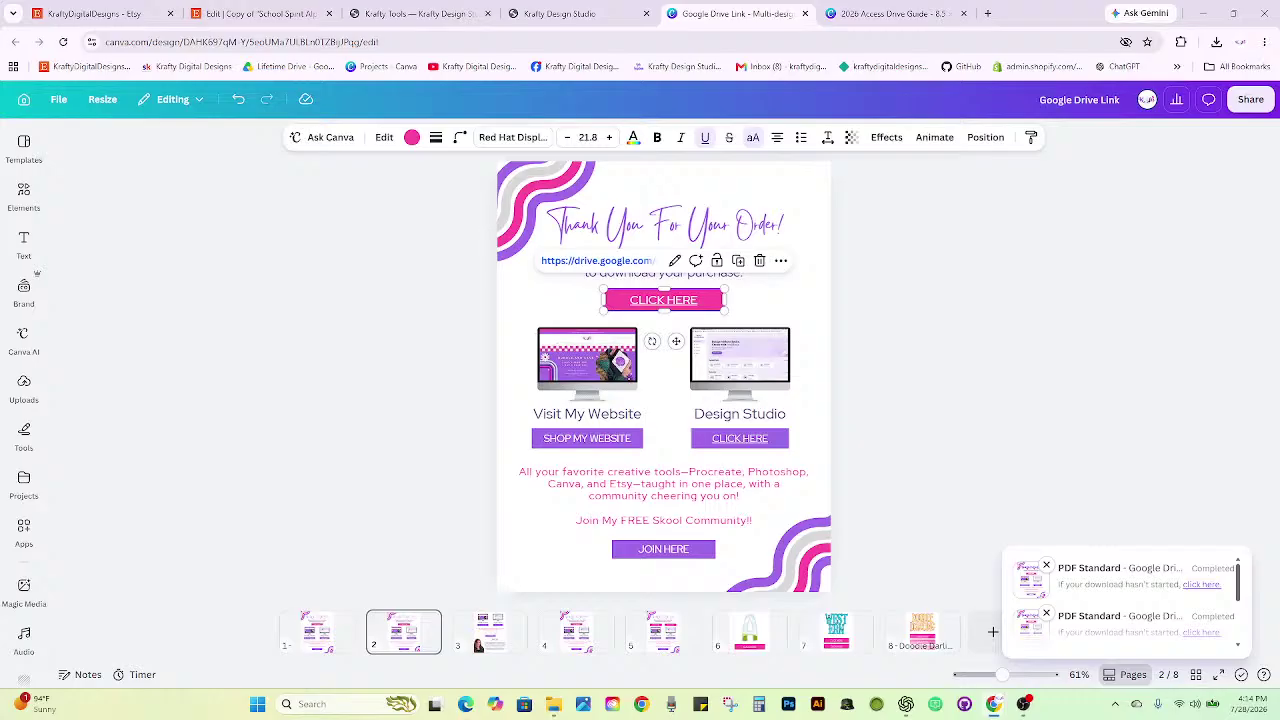
Upload the downloaded Google Drive Link PDF as the digital file of the orange School Spirit Alphabet PNG Bundle listing copy on Etsy.
{"action": "left_click", "coordinate": [262, 13]}
{"action": "scroll", "coordinate": [515, 414], "scroll_direction": "up", "scroll_amount": 15}
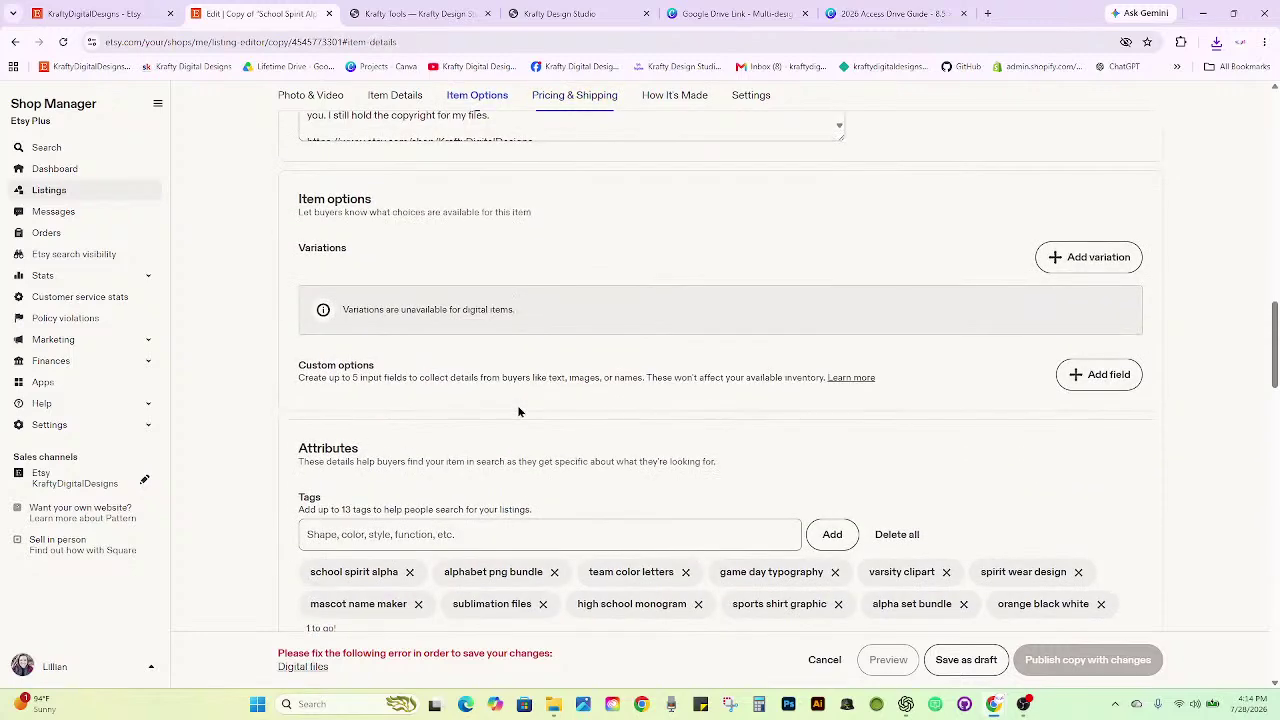
{"action": "scroll", "coordinate": [525, 410], "scroll_direction": "up", "scroll_amount": 1}
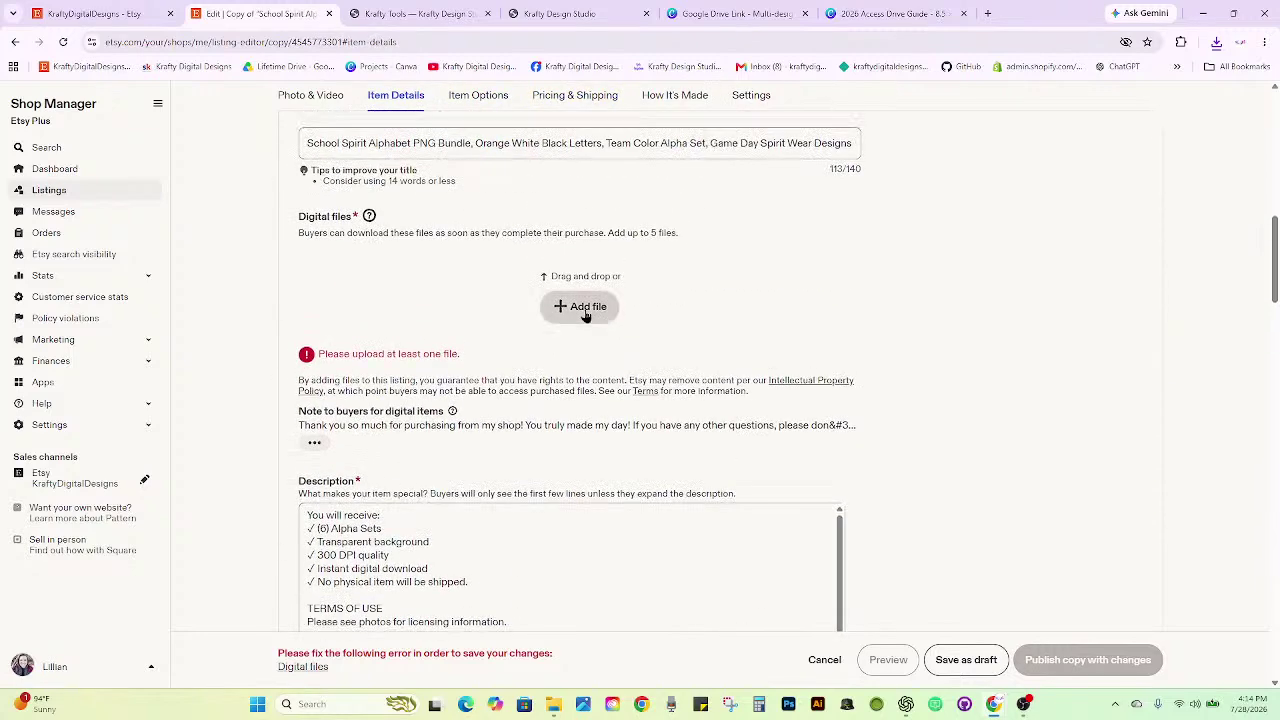
{"action": "left_click_drag", "start_coordinate": [1184, 537], "coordinate": [580, 353]}
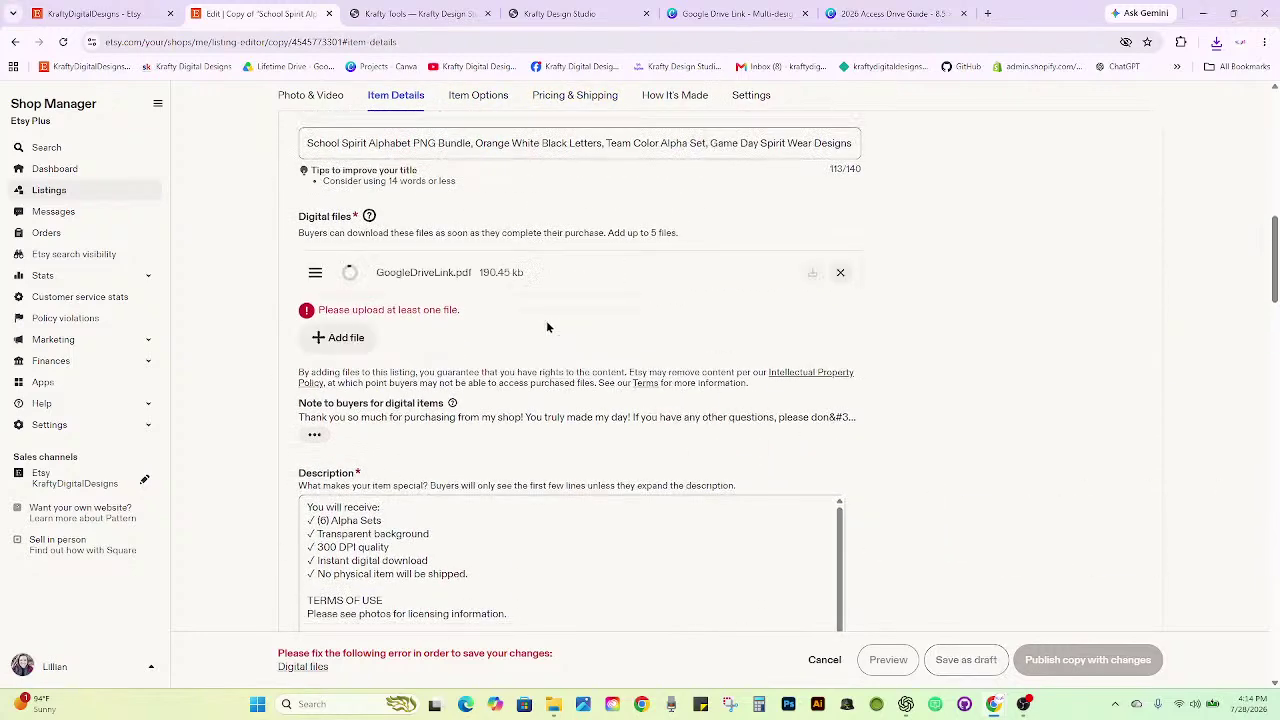
Review the orange School Spirit Alphabet listing copy from its photos to its settings and publish it with the changes.
{"action": "scroll", "coordinate": [977, 428], "scroll_direction": "up", "scroll_amount": 8}
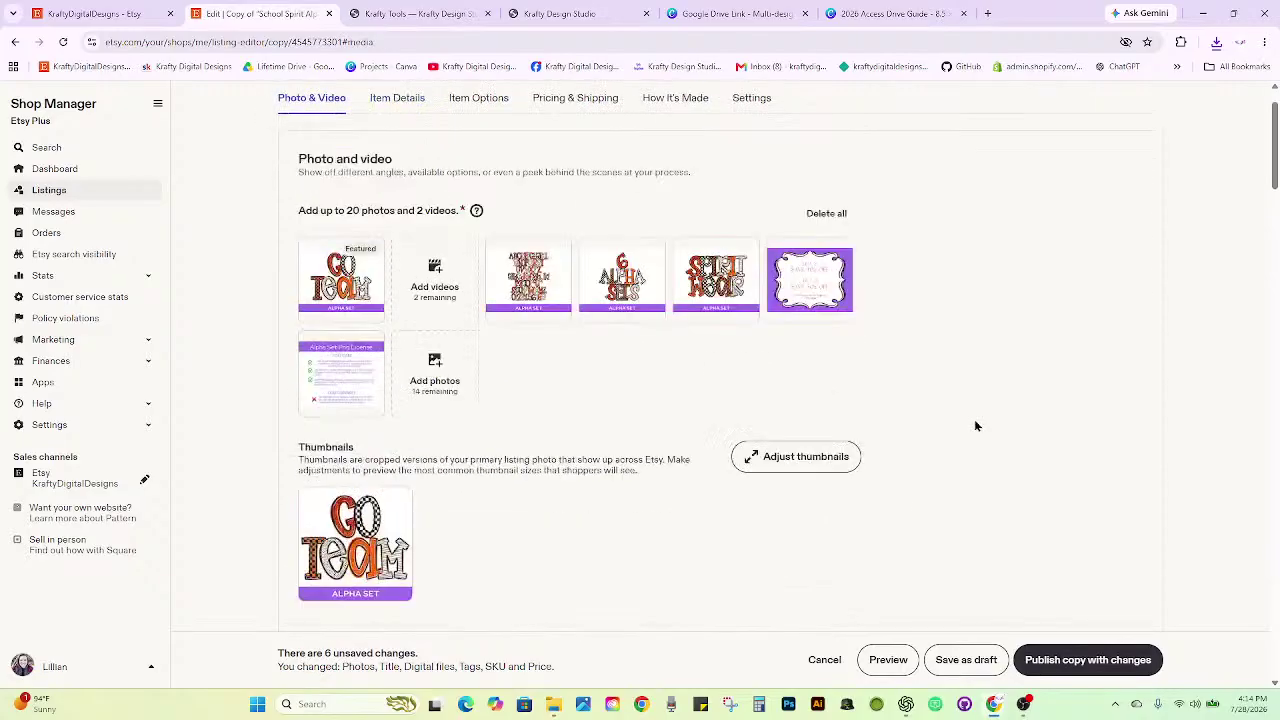
{"action": "scroll", "coordinate": [977, 426], "scroll_direction": "down", "scroll_amount": 10}
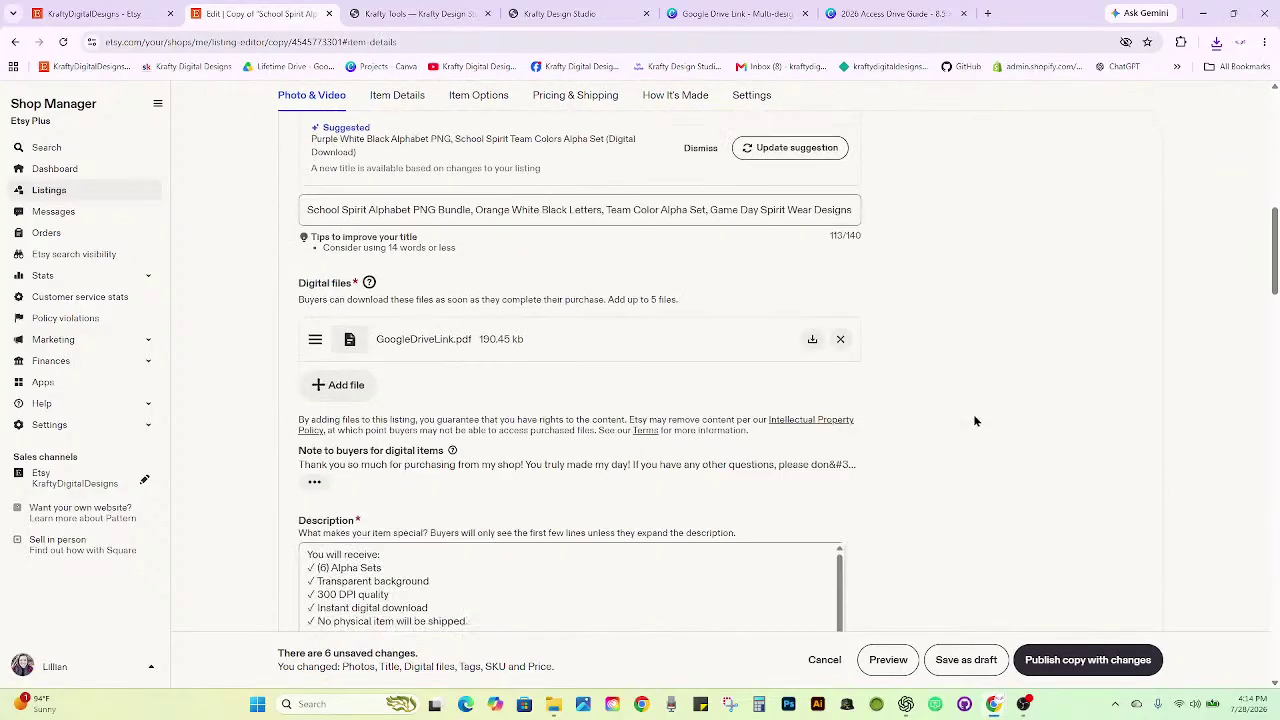
{"action": "scroll", "coordinate": [977, 416], "scroll_direction": "down", "scroll_amount": 8}
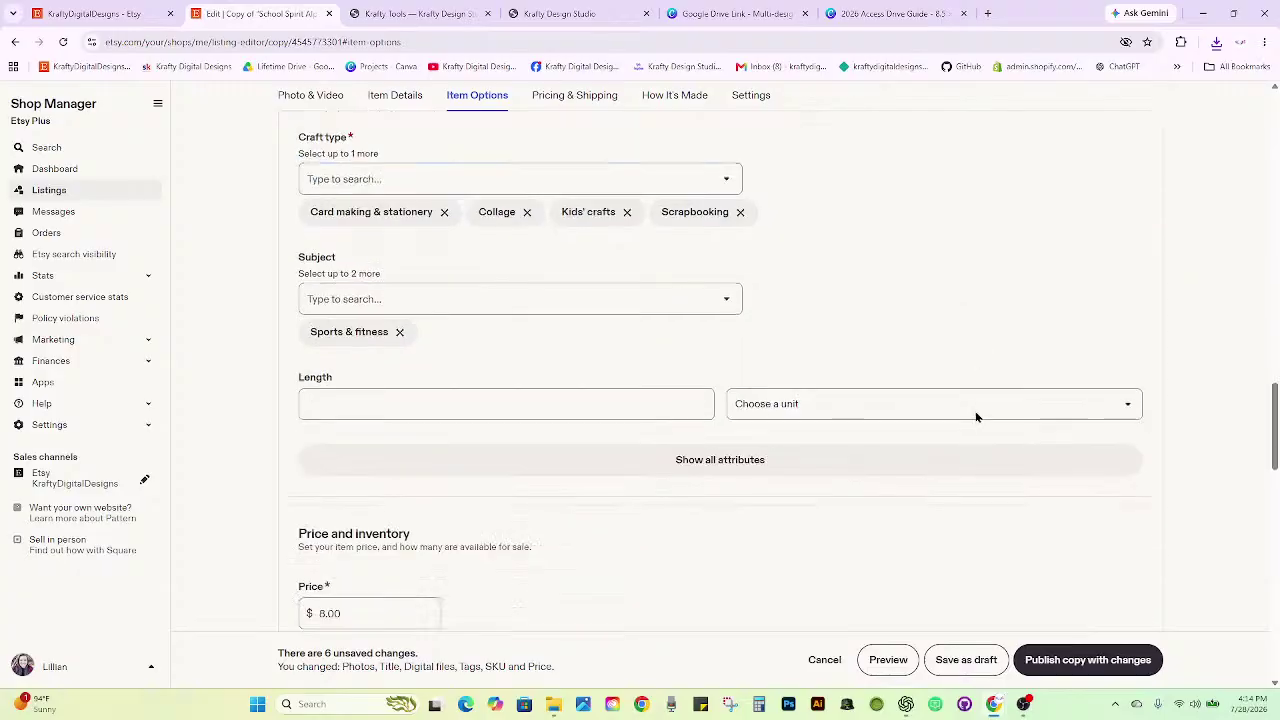
{"action": "scroll", "coordinate": [977, 418], "scroll_direction": "down", "scroll_amount": 4}
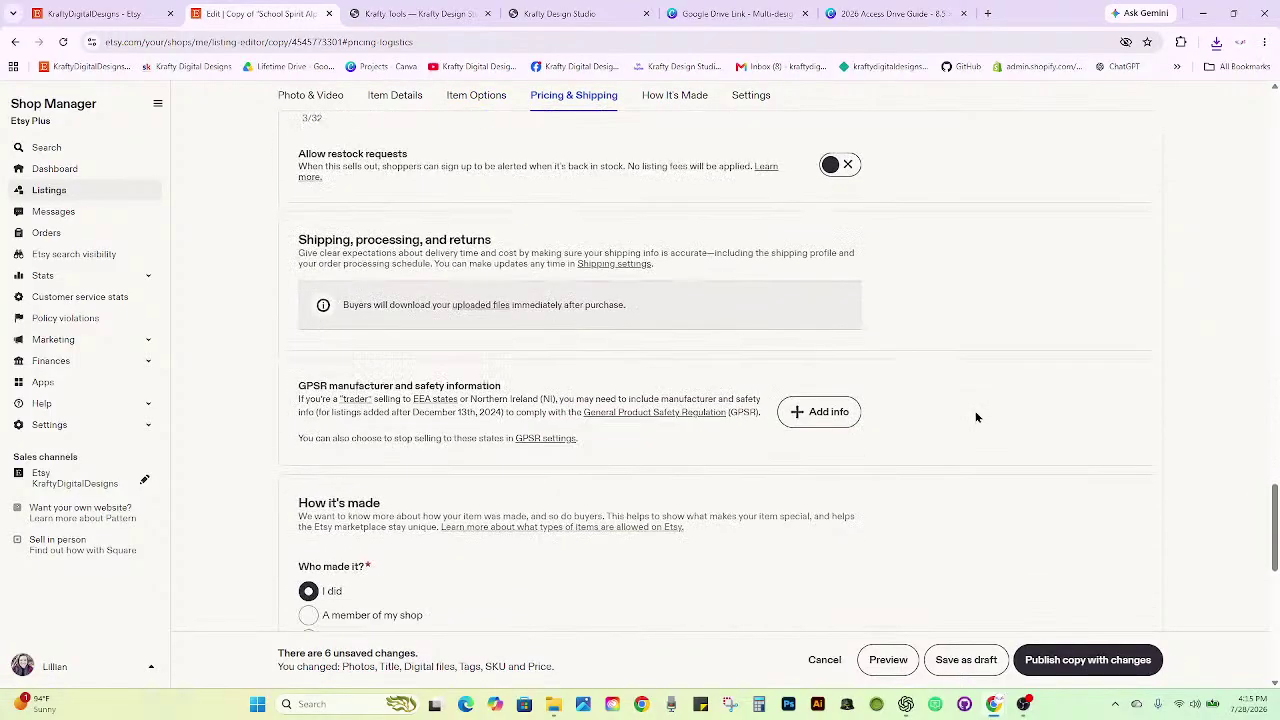
{"action": "scroll", "coordinate": [977, 418], "scroll_direction": "down", "scroll_amount": 5}
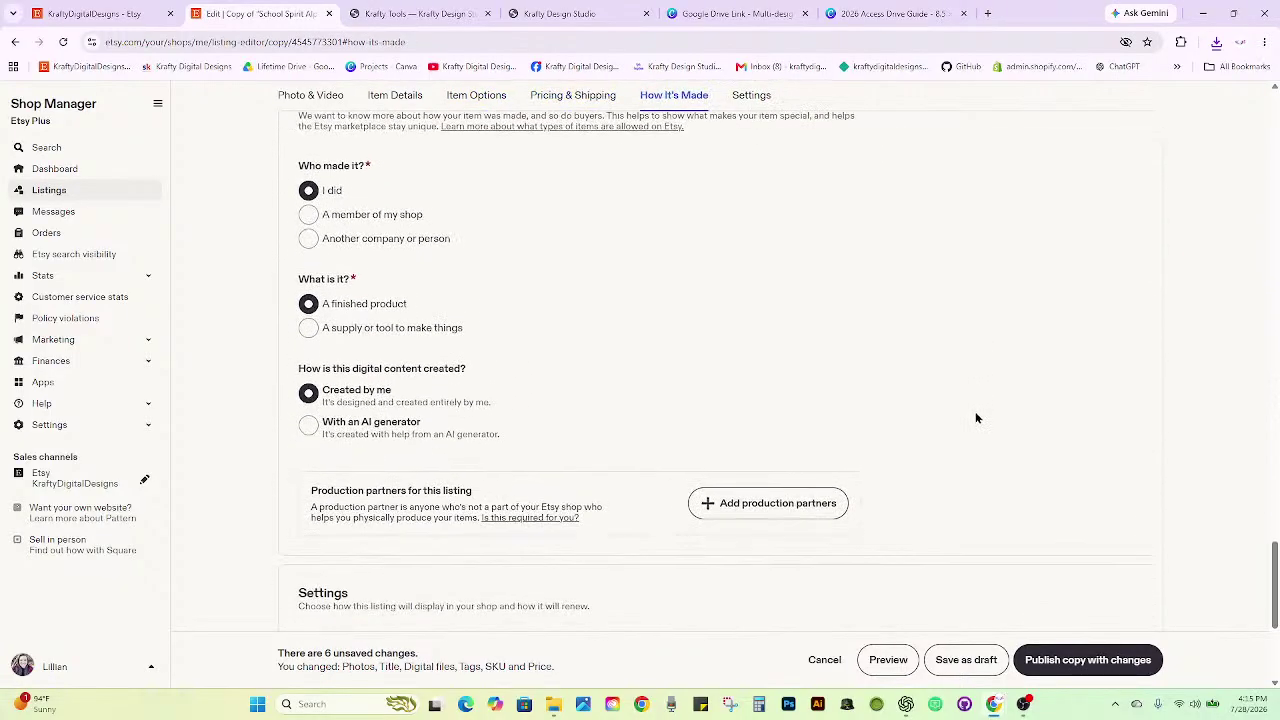
{"action": "scroll", "coordinate": [977, 418], "scroll_direction": "down", "scroll_amount": 2}
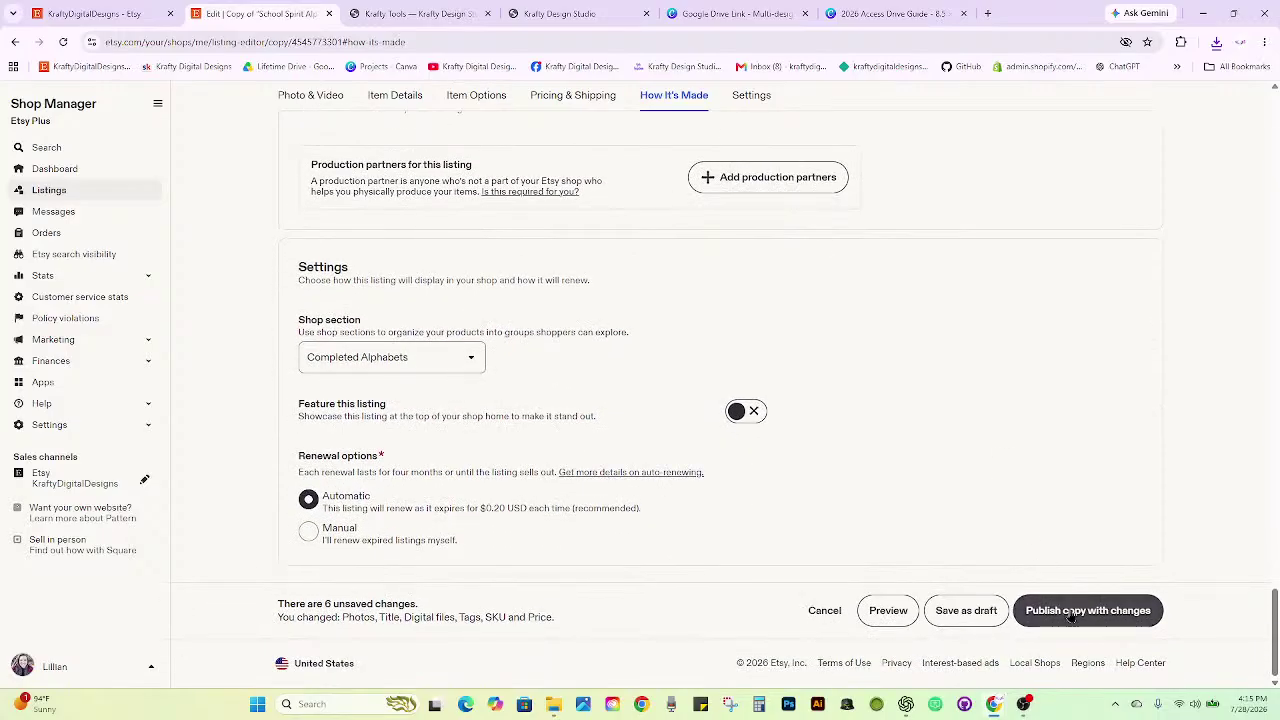
{"action": "left_click", "coordinate": [1087, 611]}
{"action": "left_click", "coordinate": [738, 491]}
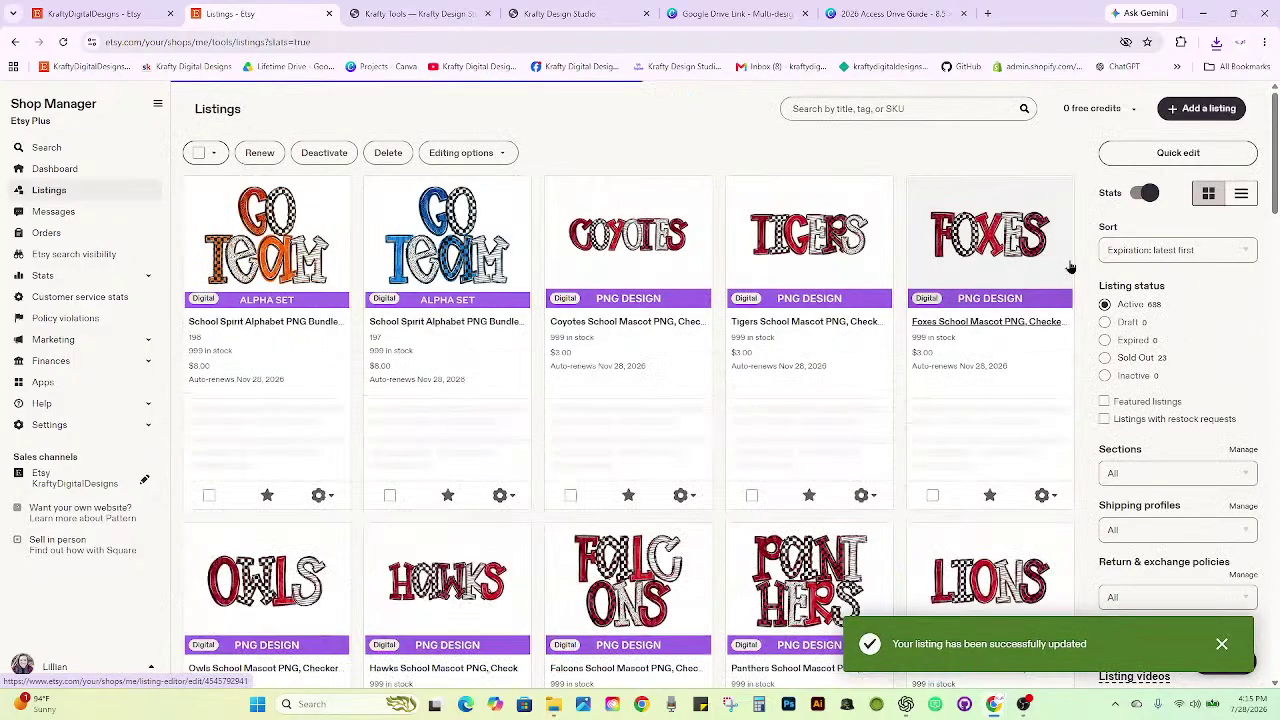
Look through the shop manager's active listings for the Go Team alpha sets, and close the listings page.
{"action": "scroll", "coordinate": [909, 287], "scroll_direction": "down", "scroll_amount": 4}
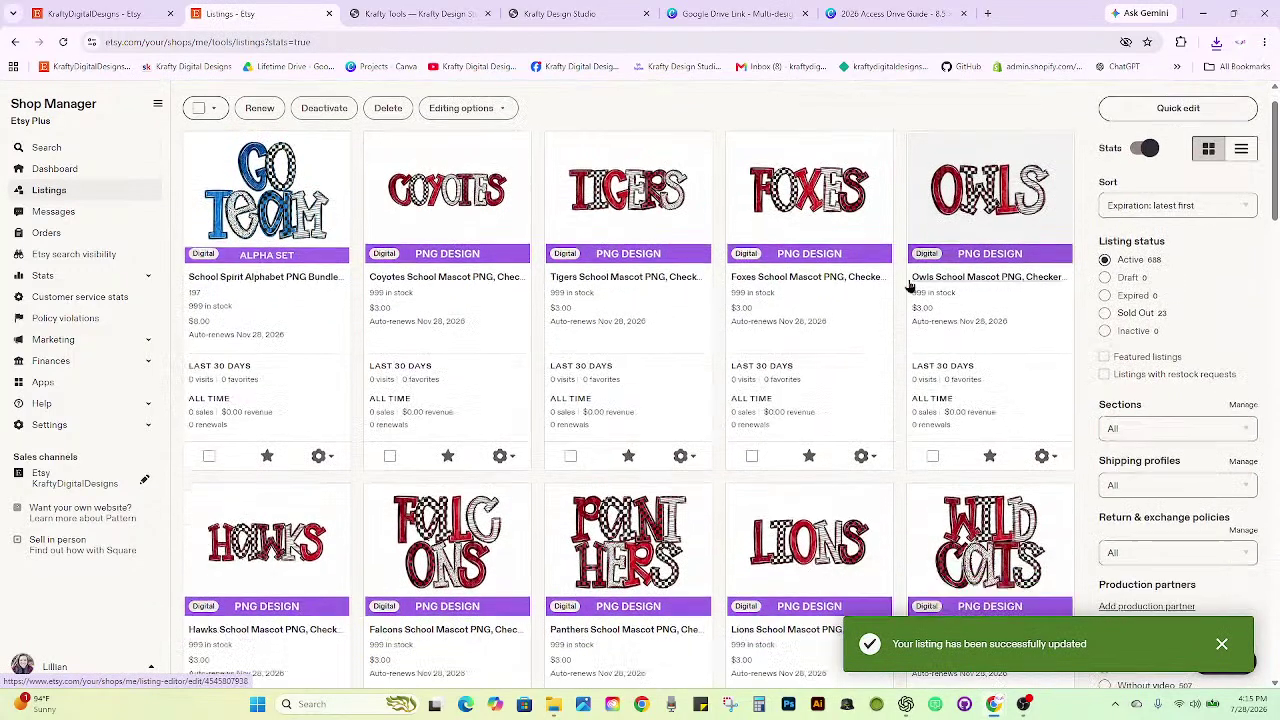
{"action": "scroll", "coordinate": [909, 287], "scroll_direction": "down", "scroll_amount": 3}
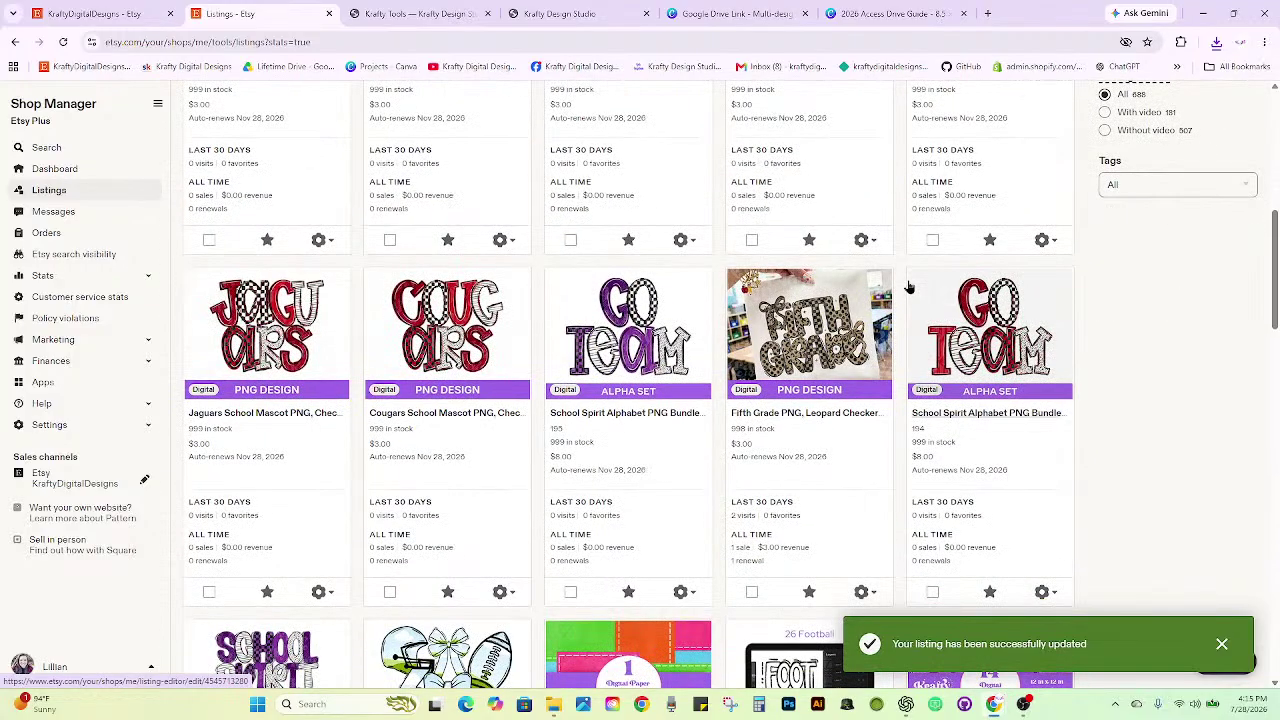
{"action": "scroll", "coordinate": [909, 287], "scroll_direction": "up", "scroll_amount": 10}
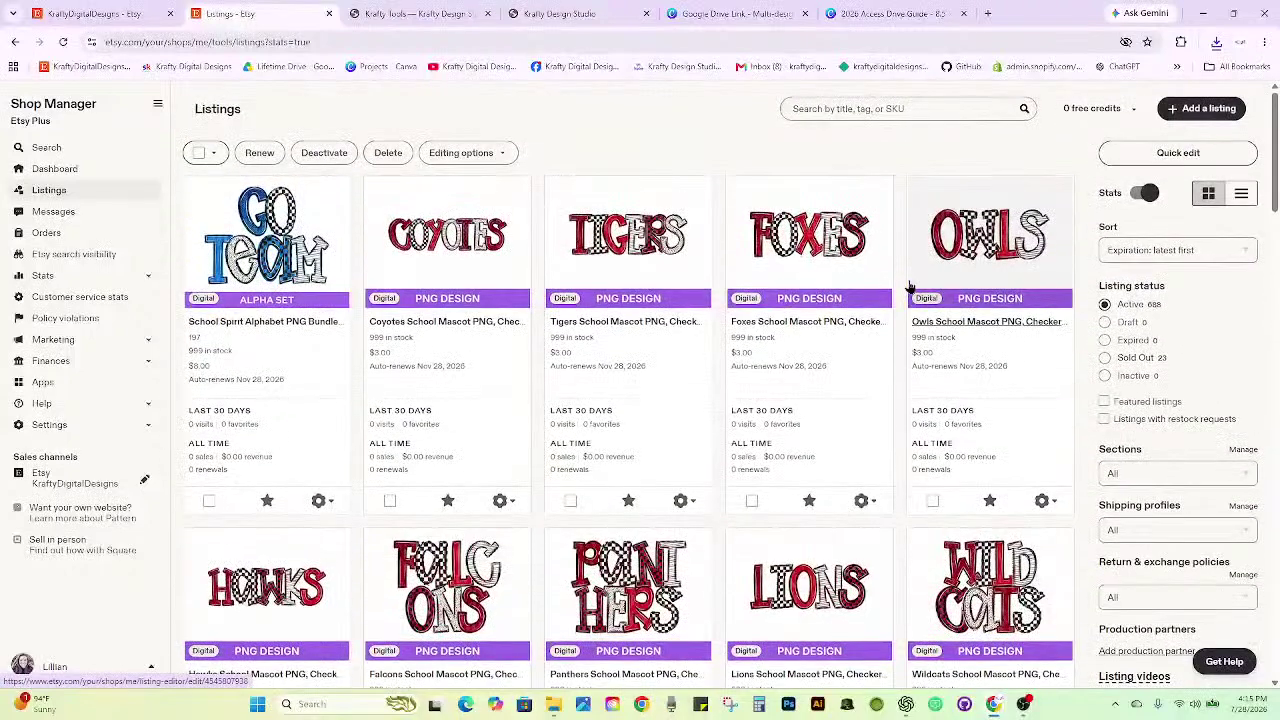
{"action": "left_click", "coordinate": [329, 13]}
Reload the public shop's Completed Alphabets section and check the Go Team alpha set listings and their prices.
{"action": "left_click", "coordinate": [70, 14]}
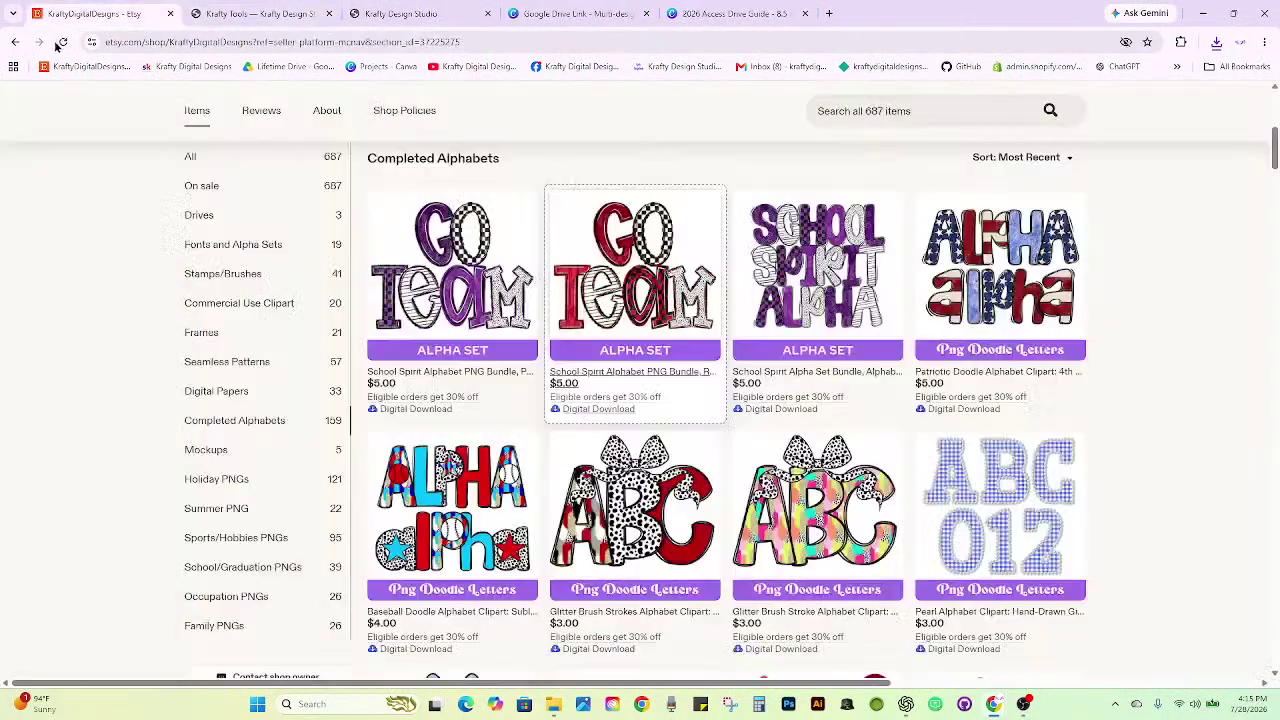
{"action": "left_click", "coordinate": [61, 42]}
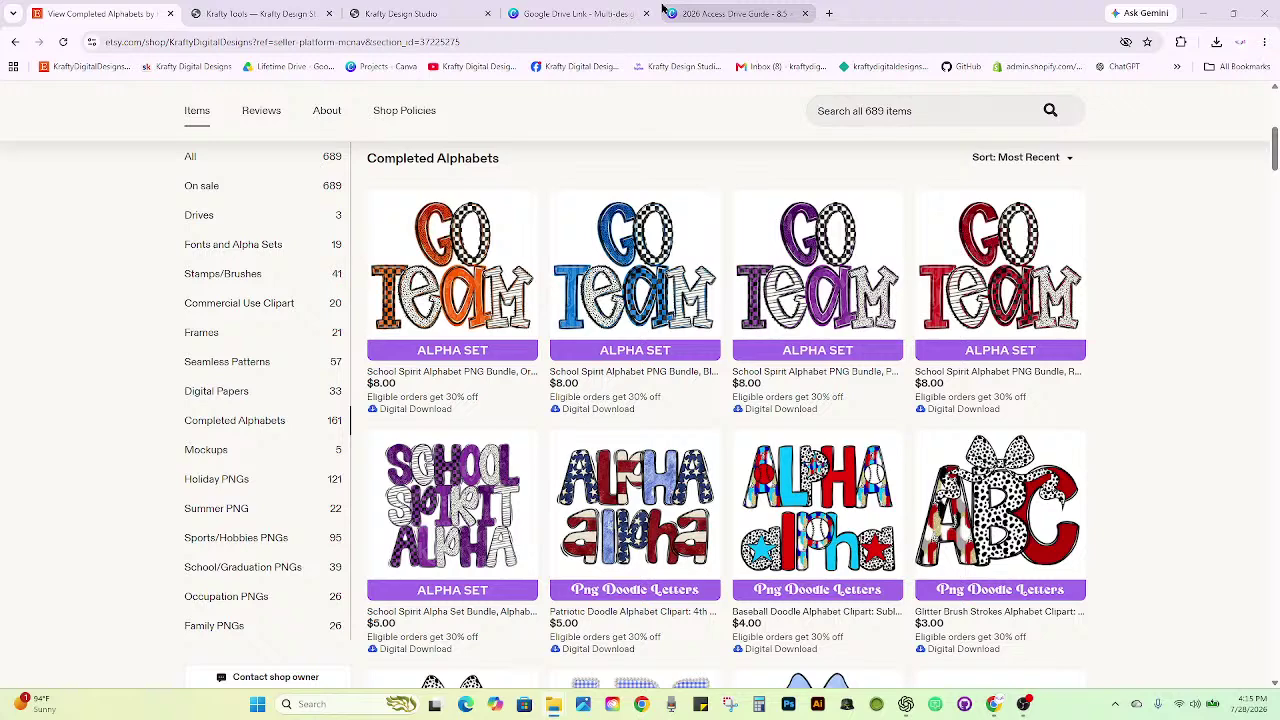
{"action": "mouse_move", "coordinate": [662, 8]}
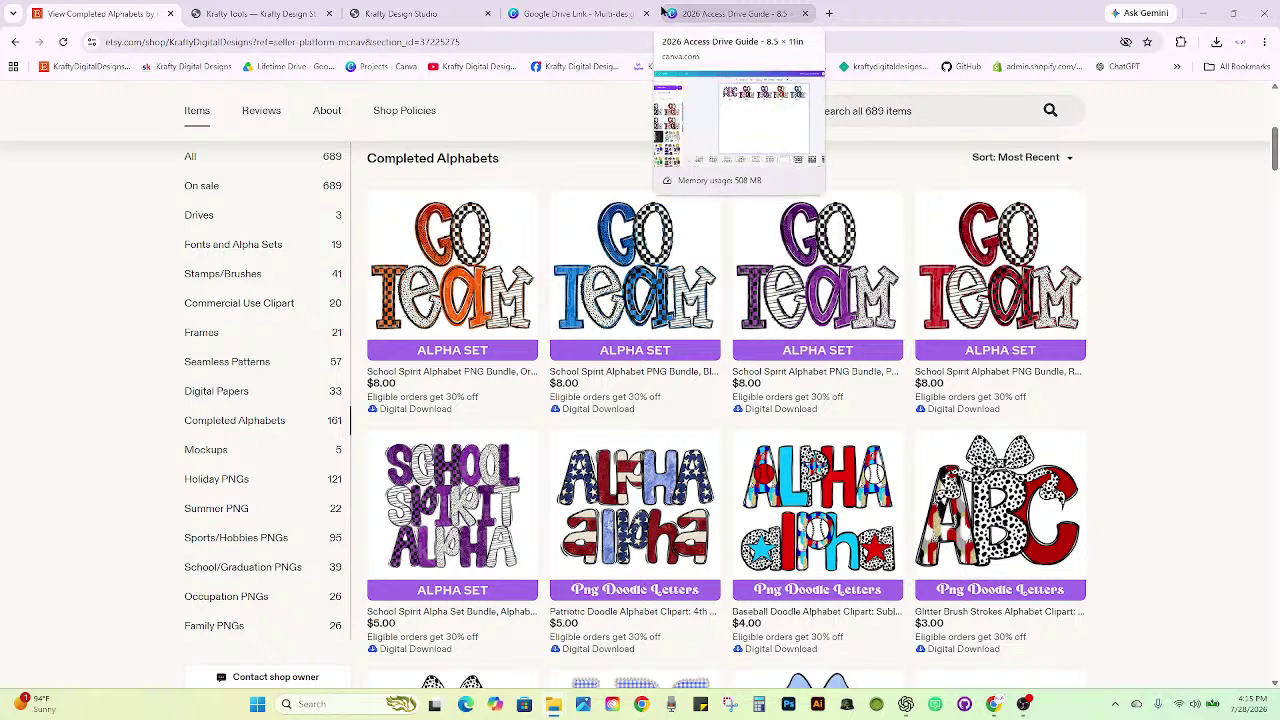